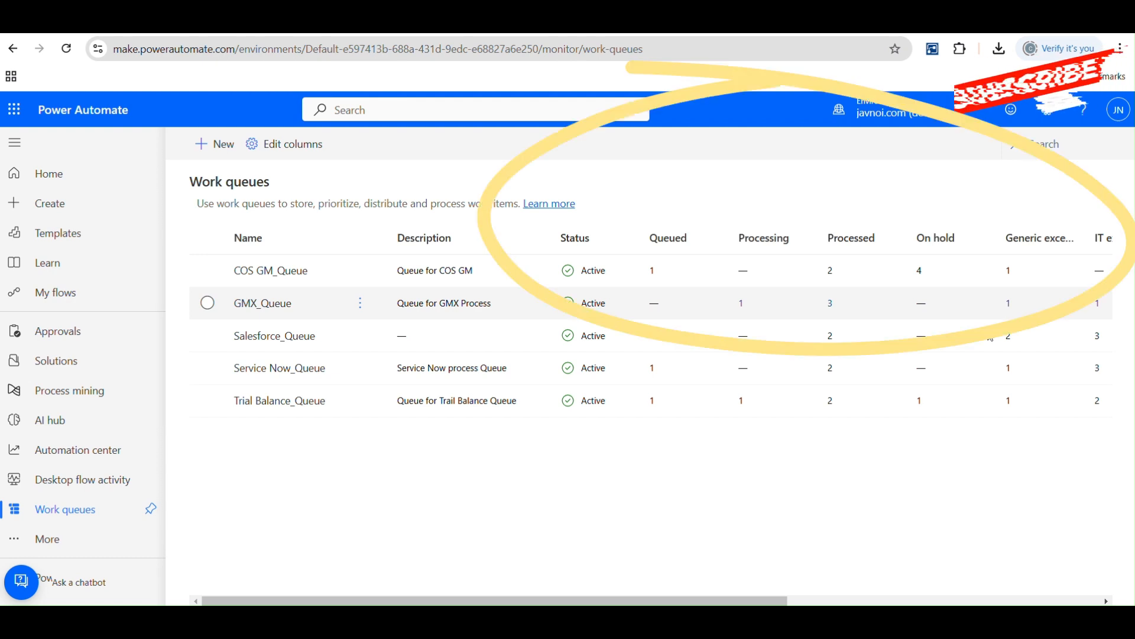
- Examine the work queues list and the items in Service Now_Queue, including their statuses, inputs and processing notes
{"action": "scroll", "coordinate": [794, 584], "scroll_direction": "right", "scroll_amount": 5}
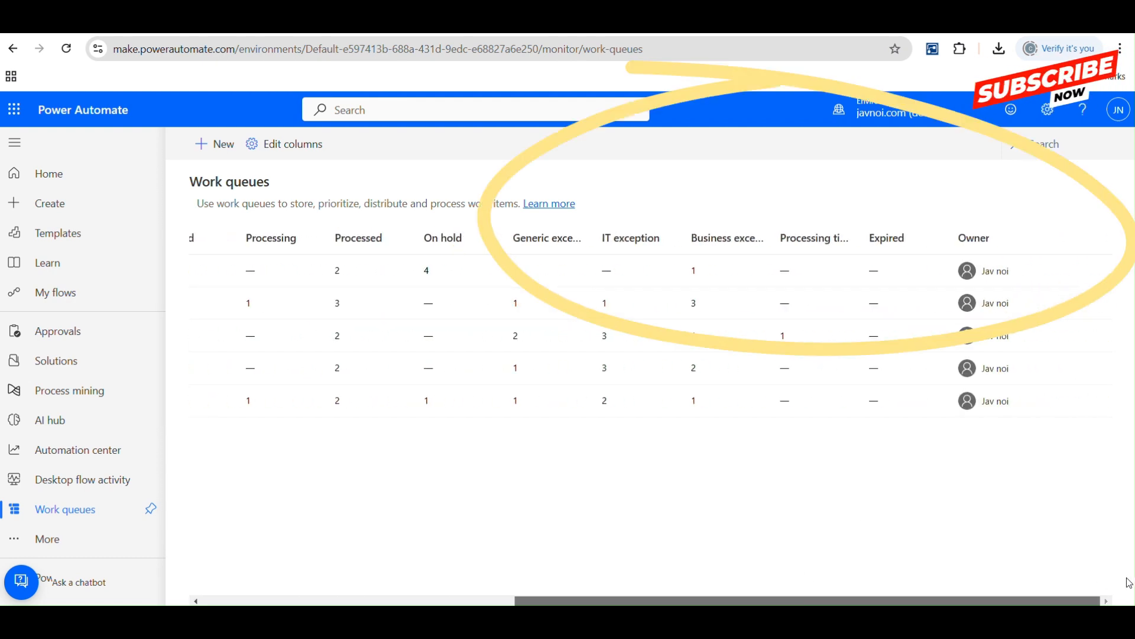
{"action": "scroll", "coordinate": [950, 579], "scroll_direction": "left", "scroll_amount": 5}
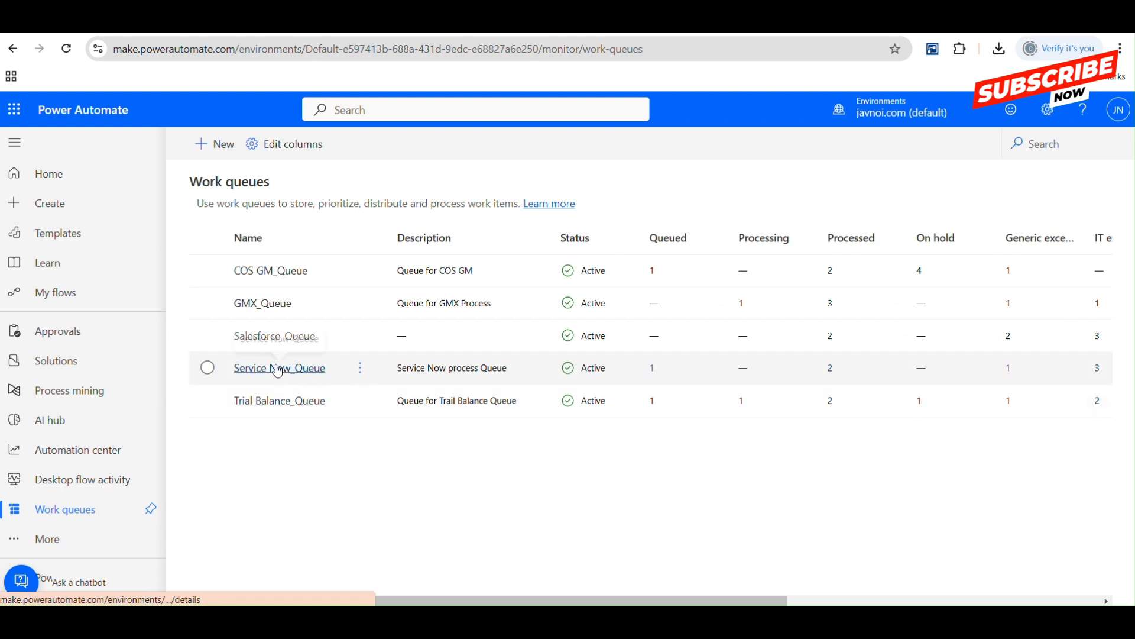
{"action": "left_click", "coordinate": [300, 366]}
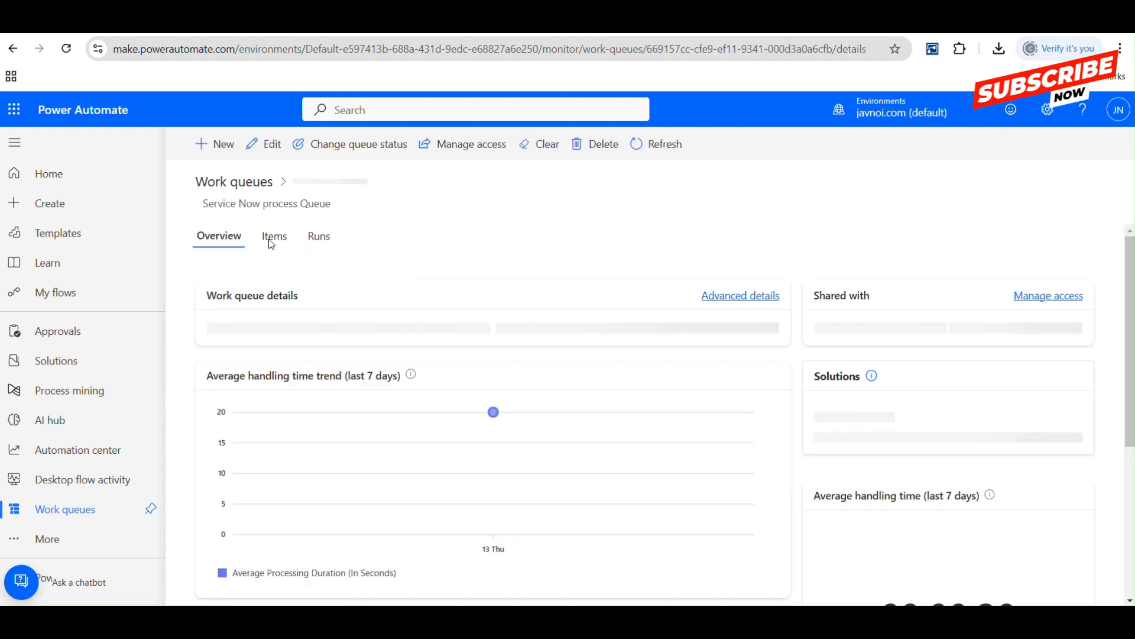
{"action": "left_click", "coordinate": [271, 242]}
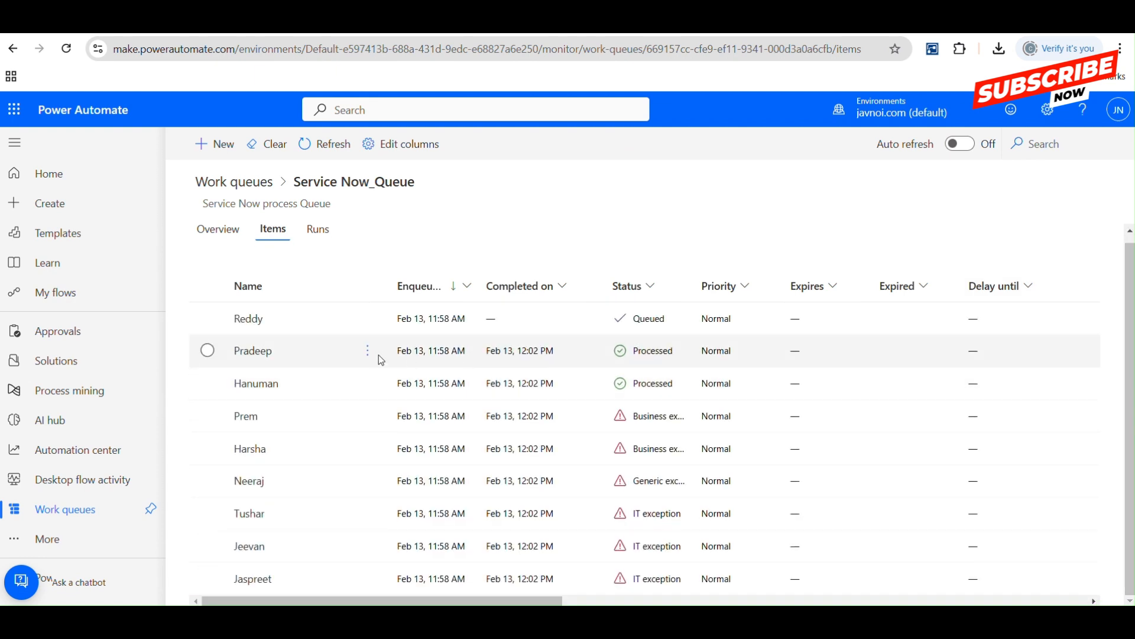
{"action": "left_click_drag", "start_coordinate": [464, 600], "coordinate": [779, 600]}
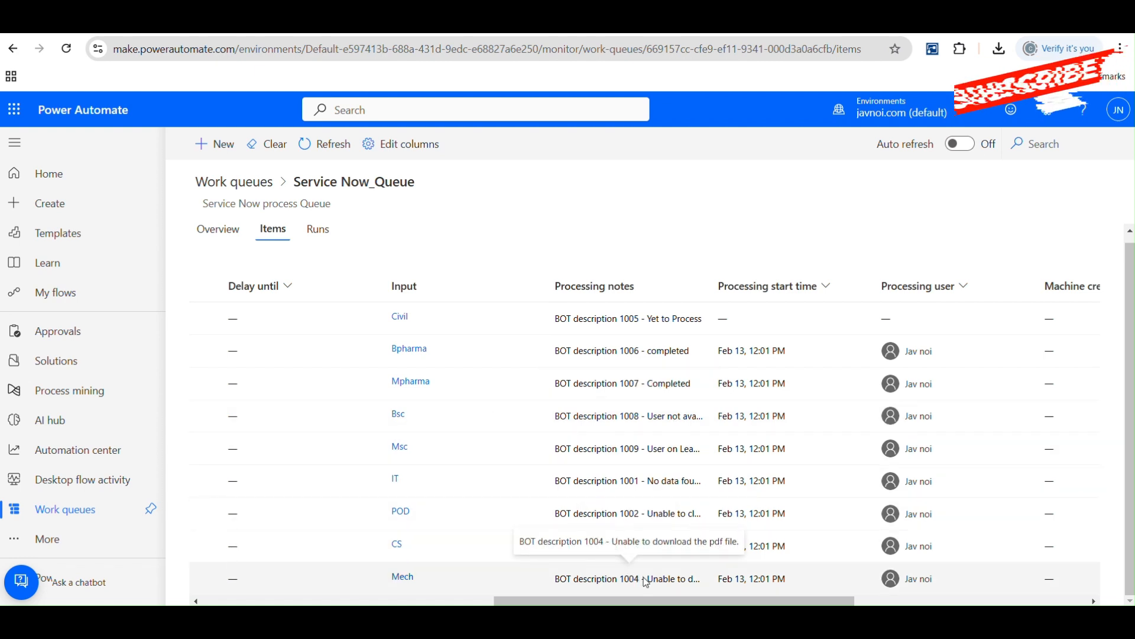
{"action": "left_click_drag", "start_coordinate": [644, 602], "coordinate": [353, 602]}
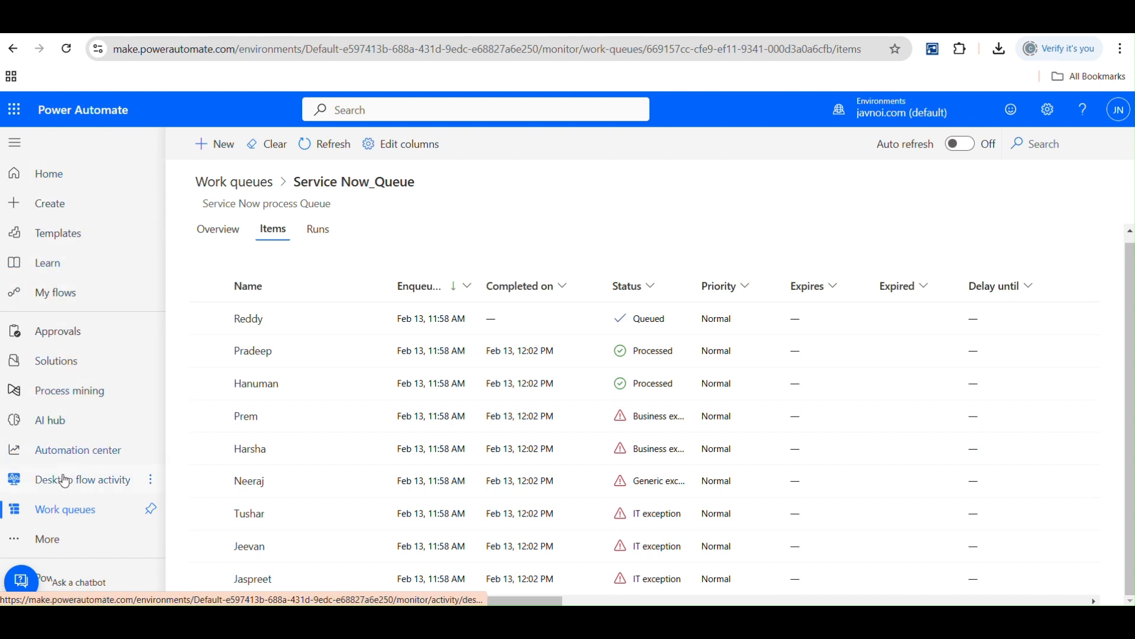
- Switch to the tables in Power Apps and open the Work Queue Item table
{"action": "left_click", "coordinate": [61, 536]}
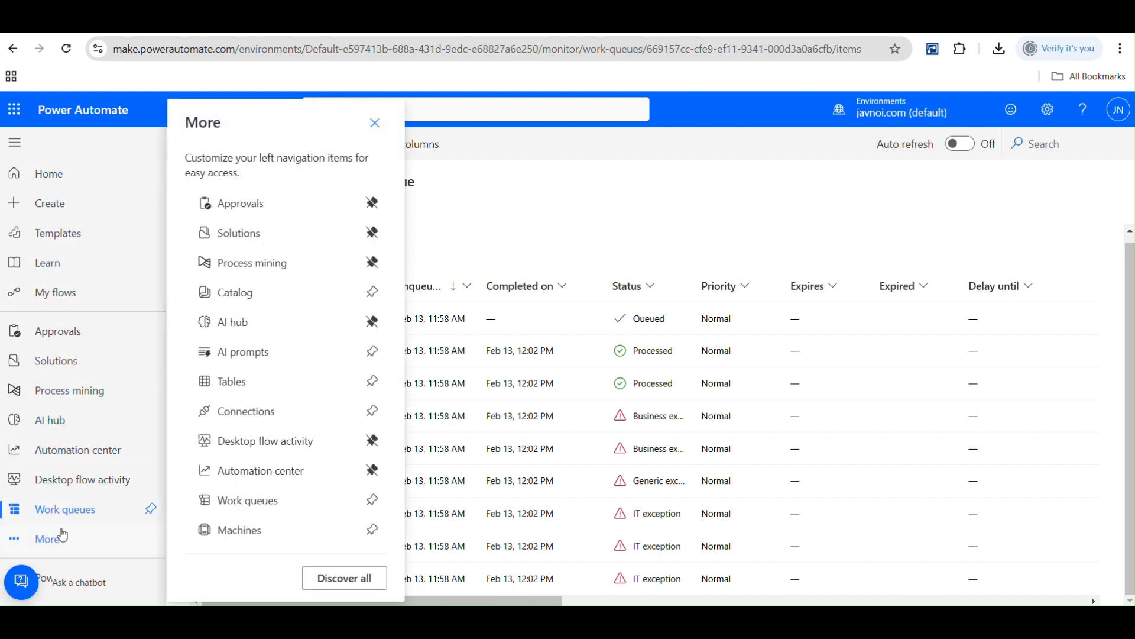
{"action": "left_click", "coordinate": [250, 382]}
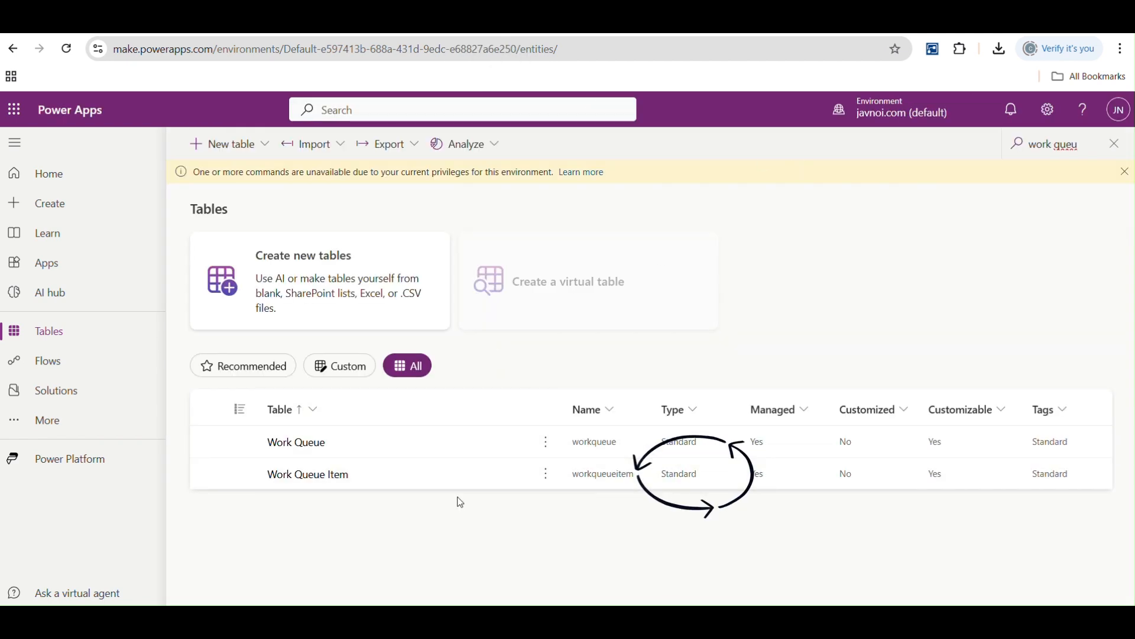
{"action": "left_click", "coordinate": [314, 483]}
{"action": "left_click", "coordinate": [315, 482]}
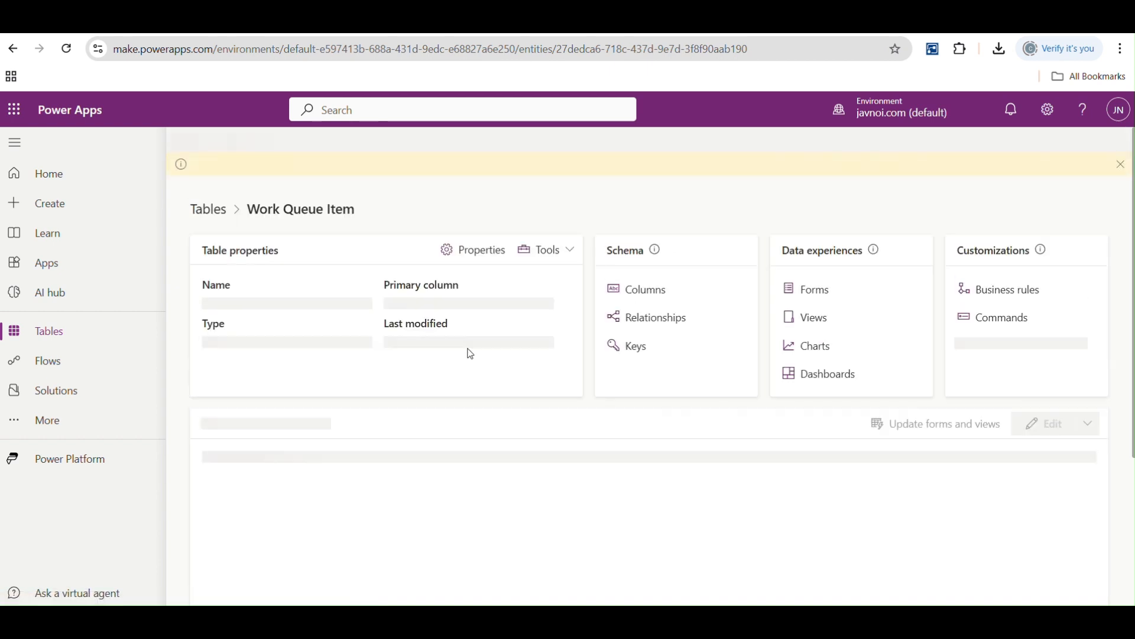
- Show all rows of the Work Queue Item table in the full data view and examine its columns
{"action": "scroll", "coordinate": [404, 389], "scroll_direction": "down", "scroll_amount": 3}
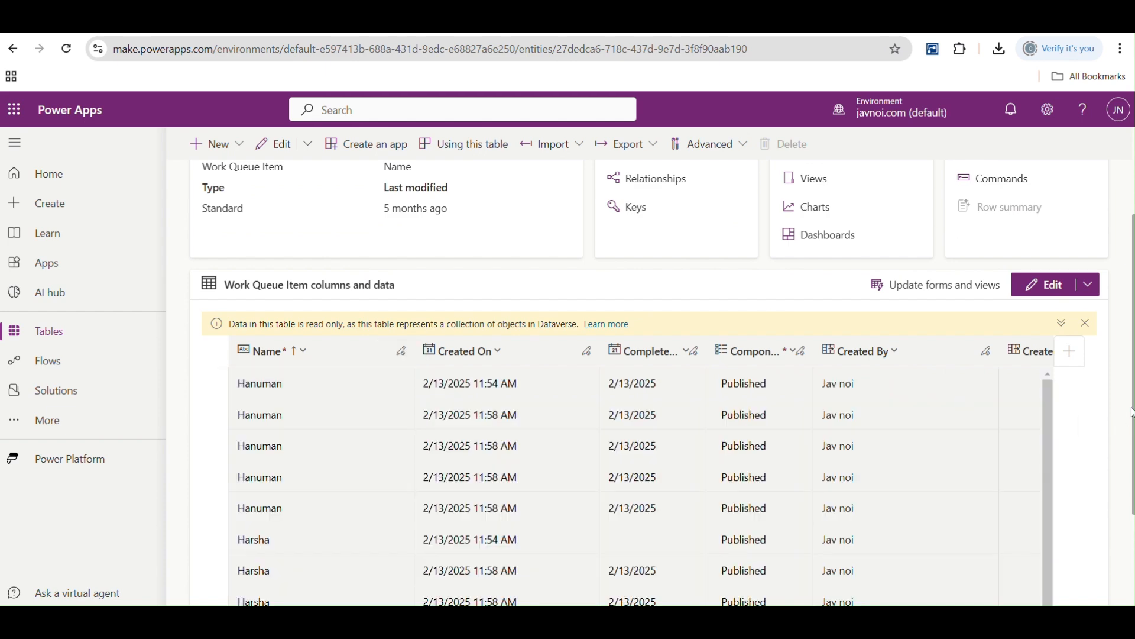
{"action": "scroll", "coordinate": [649, 385], "scroll_direction": "down", "scroll_amount": 2}
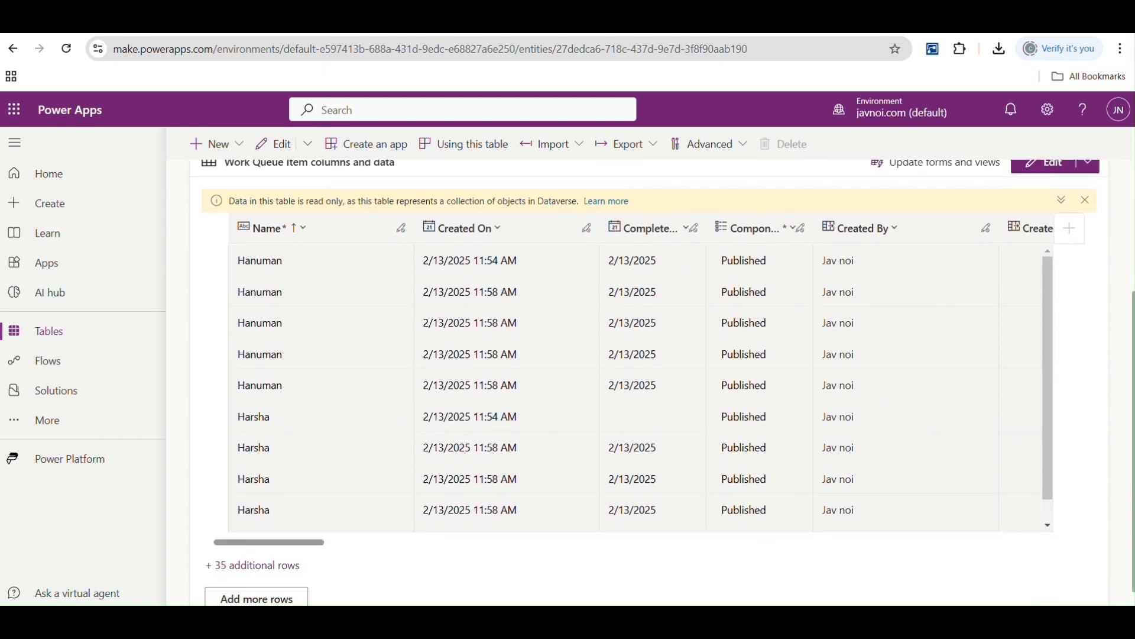
{"action": "left_click", "coordinate": [262, 549]}
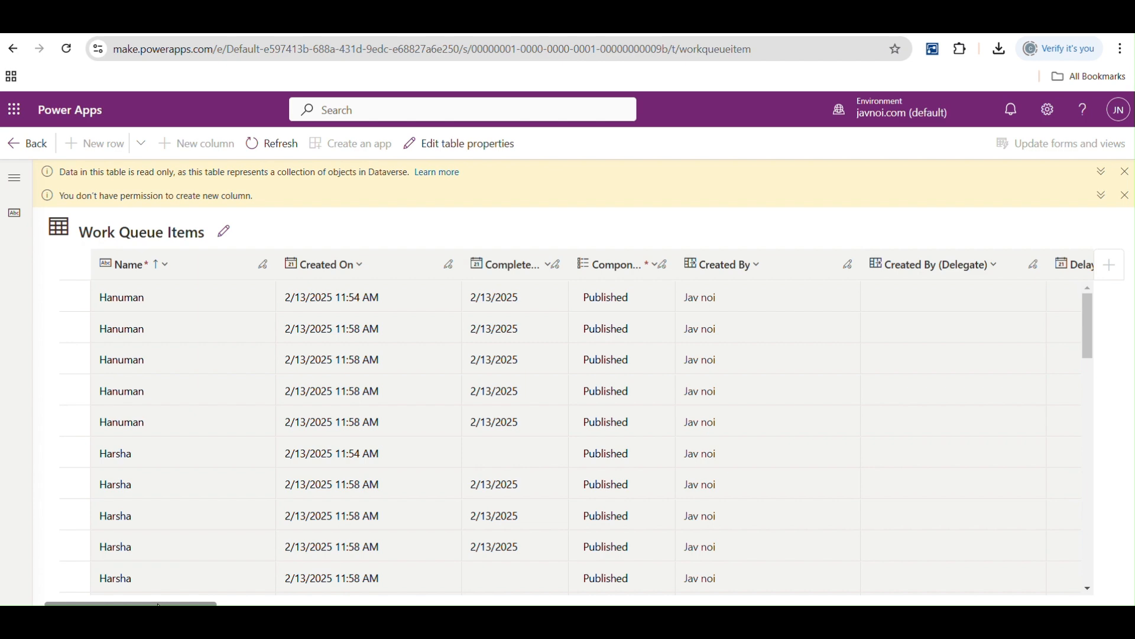
{"action": "left_click_drag", "start_coordinate": [160, 605], "coordinate": [338, 562]}
{"action": "left_click_drag", "start_coordinate": [354, 603], "coordinate": [272, 563]}
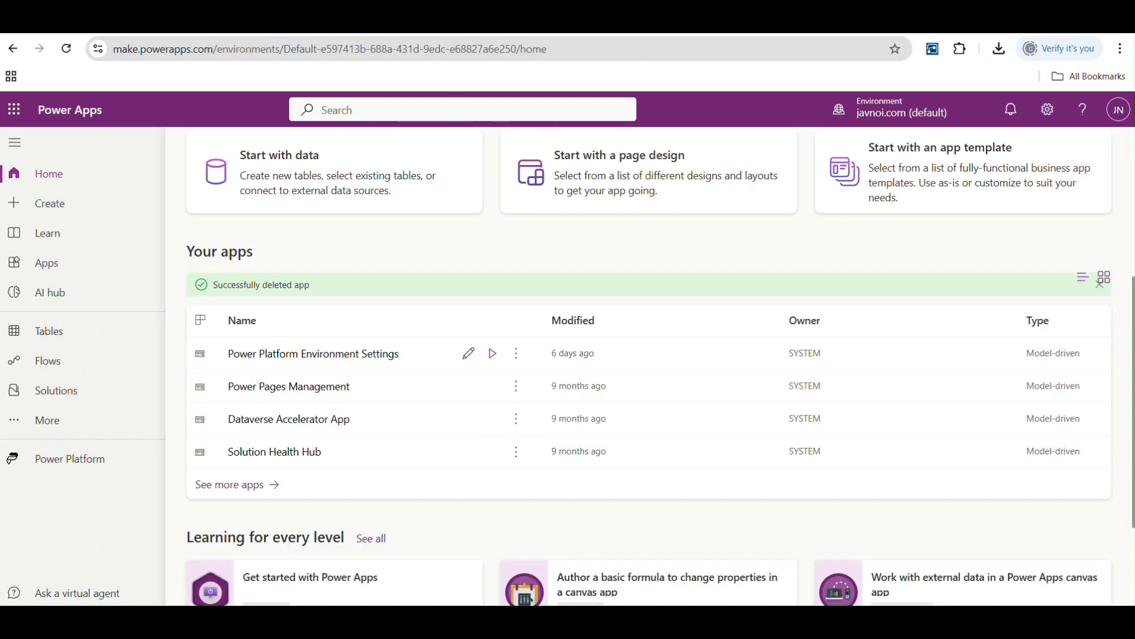
- Create a blank canvas app named "Queue Tracker" in Tablet format
{"action": "scroll", "coordinate": [649, 366], "scroll_direction": "up", "scroll_amount": 5}
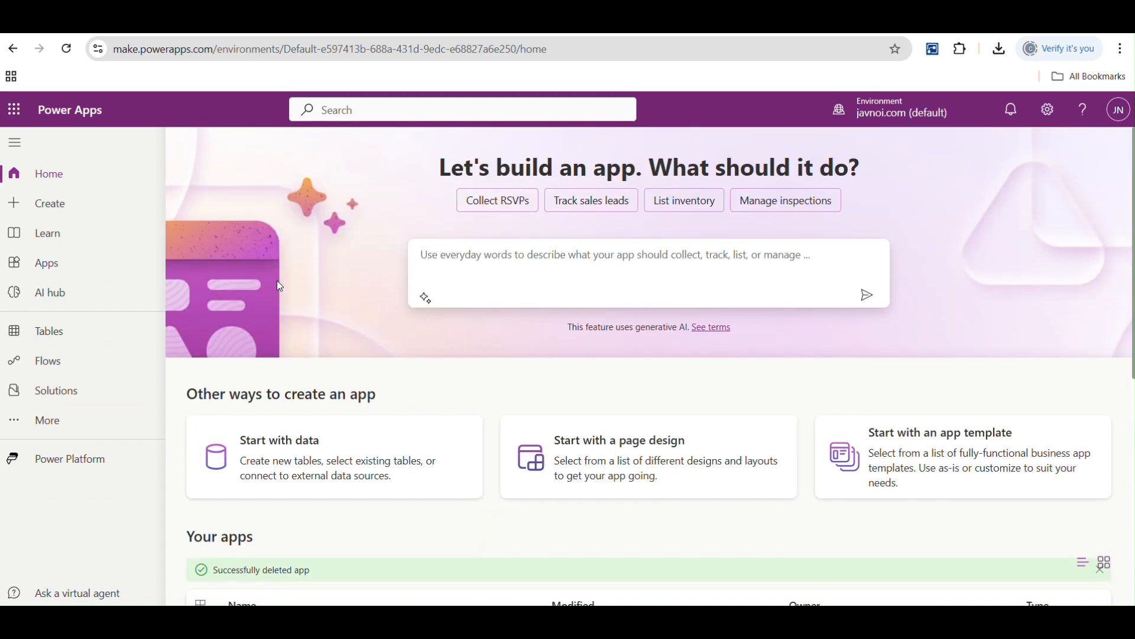
{"action": "left_click", "coordinate": [52, 215]}
{"action": "left_click", "coordinate": [313, 320]}
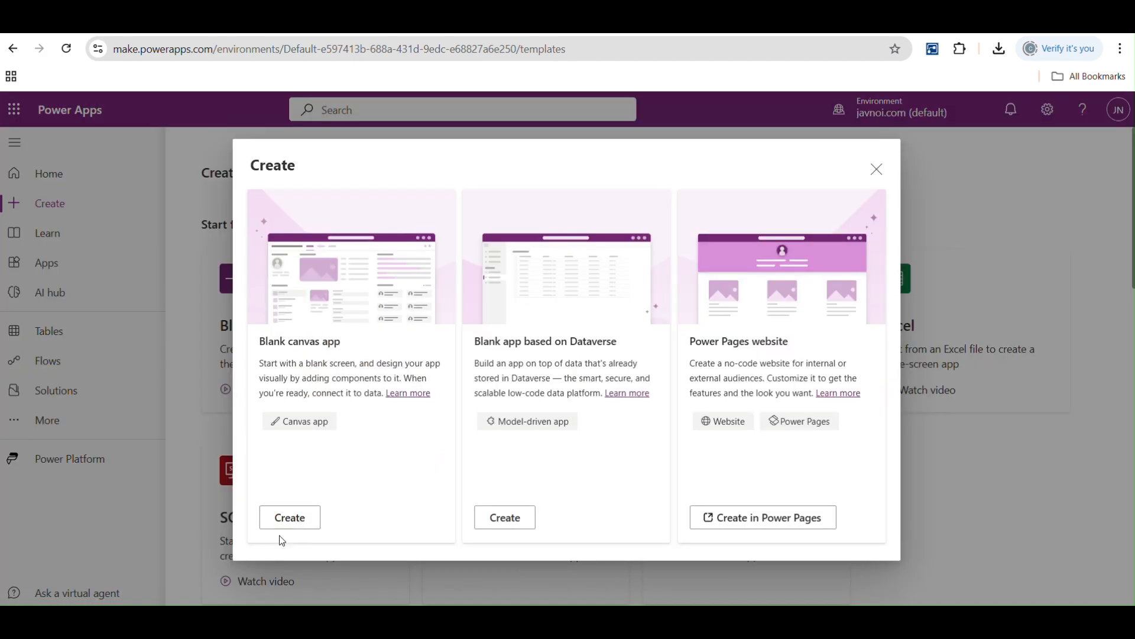
{"action": "left_click", "coordinate": [286, 517]}
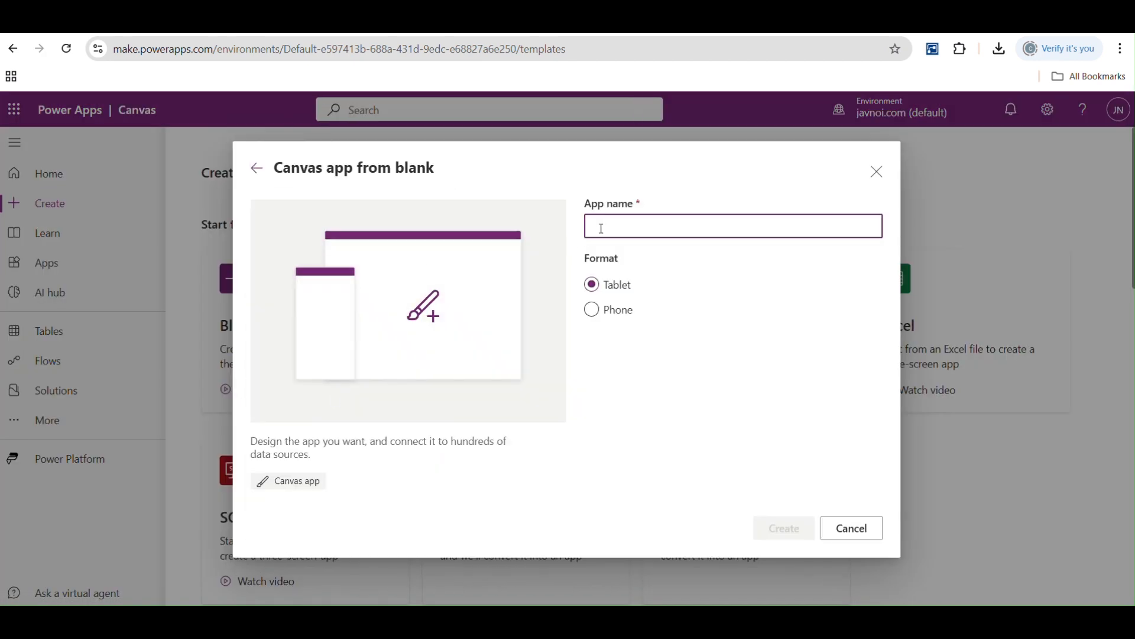
{"action": "type", "text": "Queue Trac"}
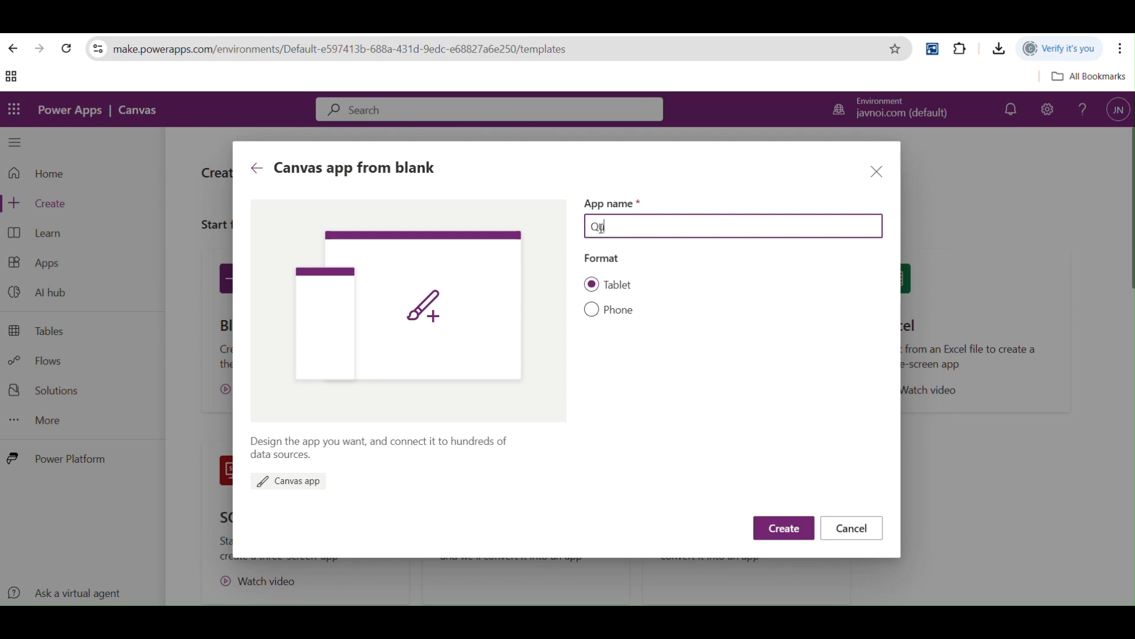
{"action": "type", "text": "ker"}
{"action": "left_click", "coordinate": [786, 535]}
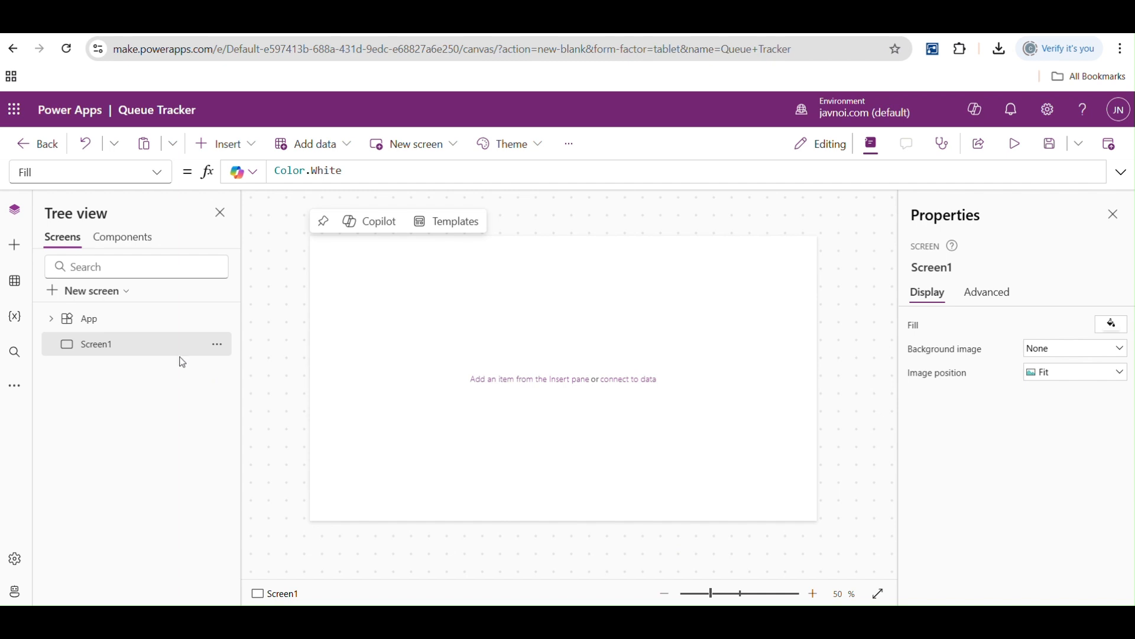
- Review the App object's name and its available properties, including StartScreen
{"action": "left_click", "coordinate": [97, 320]}
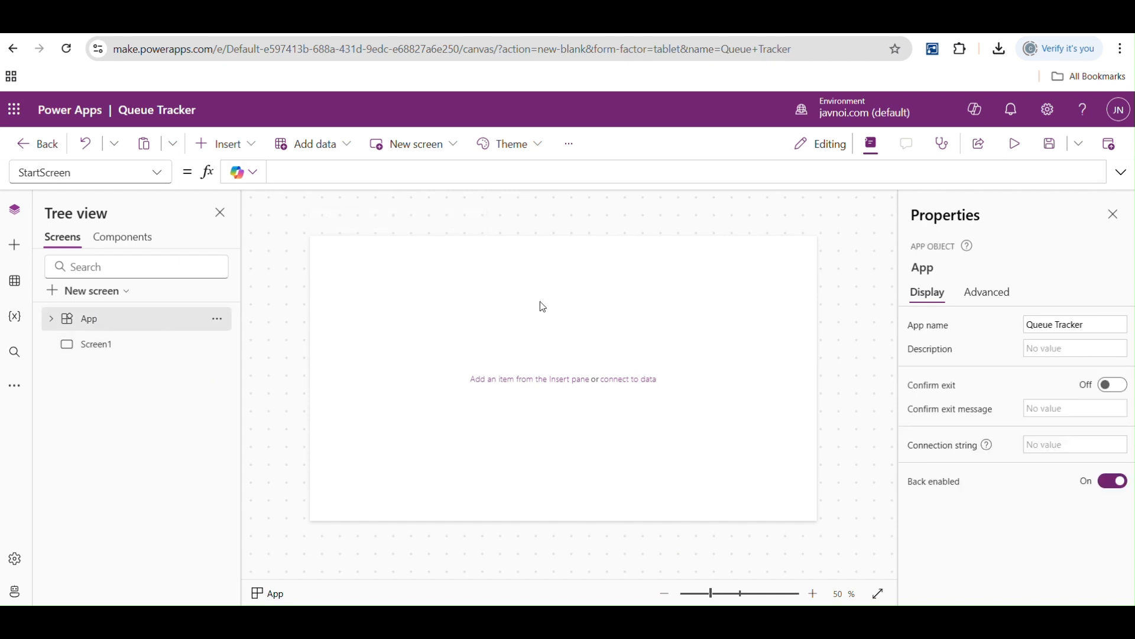
{"action": "left_click", "coordinate": [94, 343]}
{"action": "left_click", "coordinate": [94, 322]}
{"action": "left_click_drag", "start_coordinate": [1090, 324], "coordinate": [940, 324]}
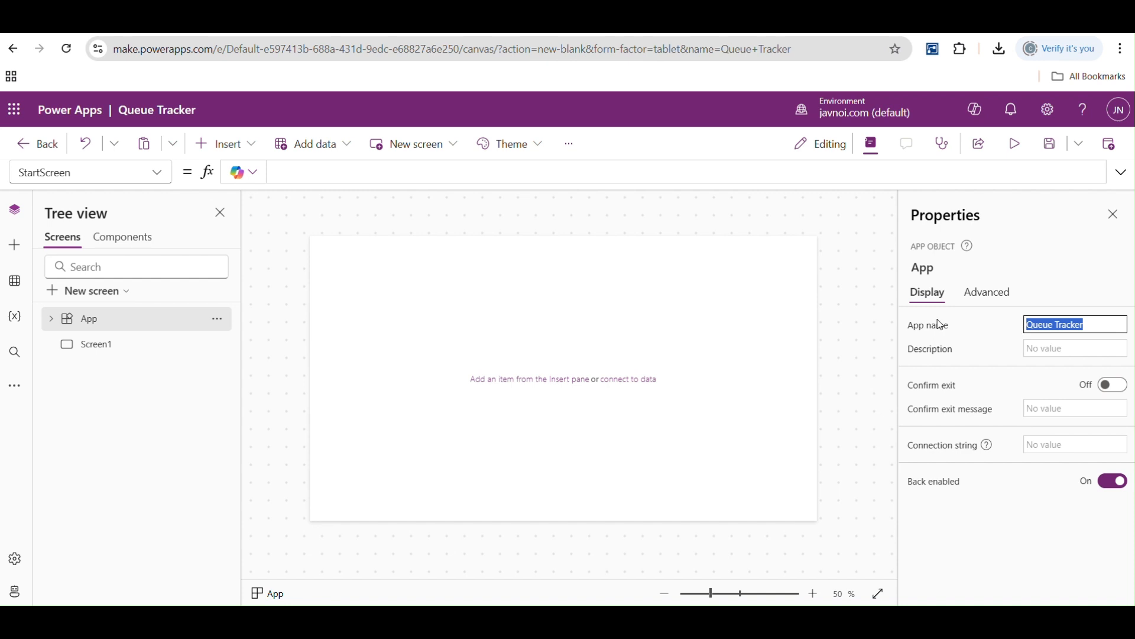
{"action": "left_click", "coordinate": [159, 175]}
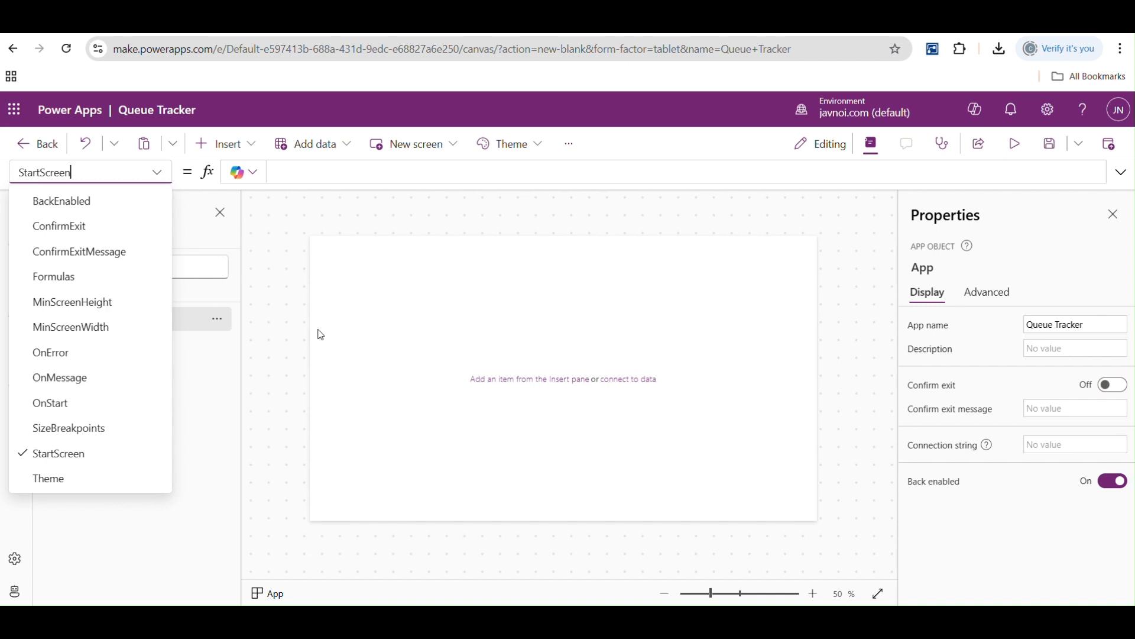
{"action": "left_click", "coordinate": [44, 455]}
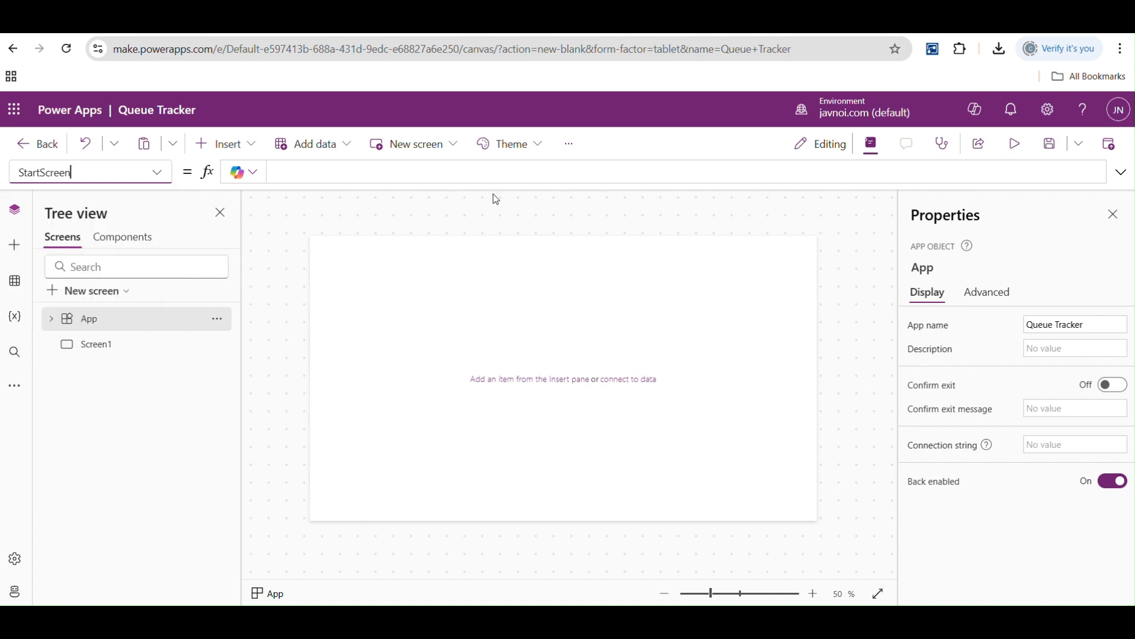
{"action": "left_click", "coordinate": [1121, 172]}
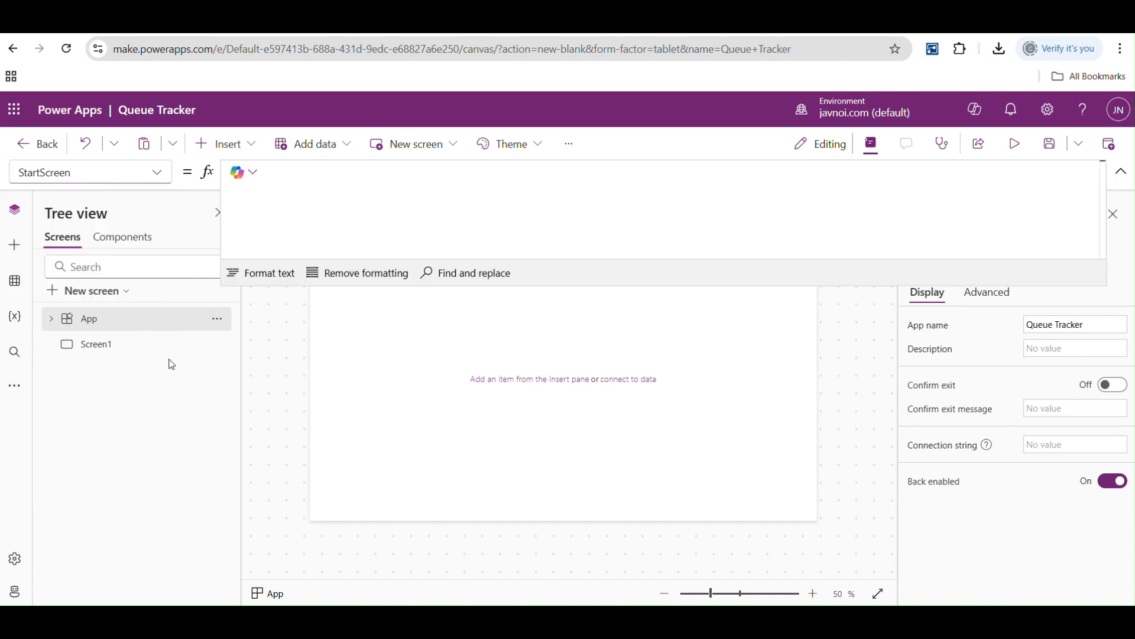
- Rename Screen1 as "Home Screen"
{"action": "left_click", "coordinate": [97, 344]}
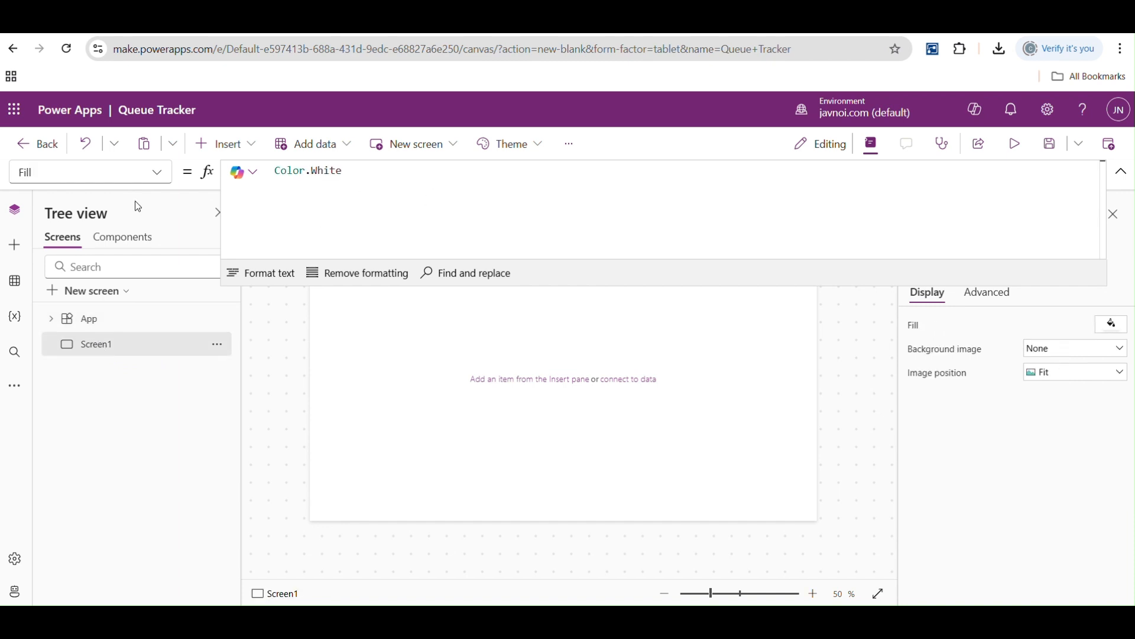
{"action": "double_click", "coordinate": [105, 346]}
{"action": "type", "text": "H"}
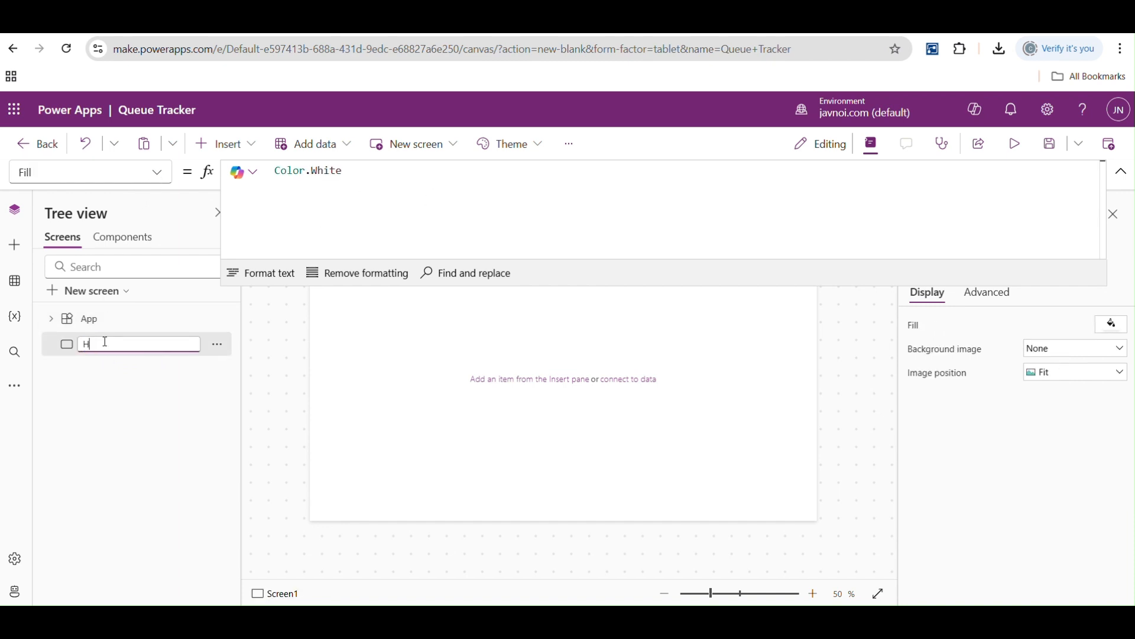
{"action": "type", "text": "ome Screen"}
{"action": "key", "text": "Return"}
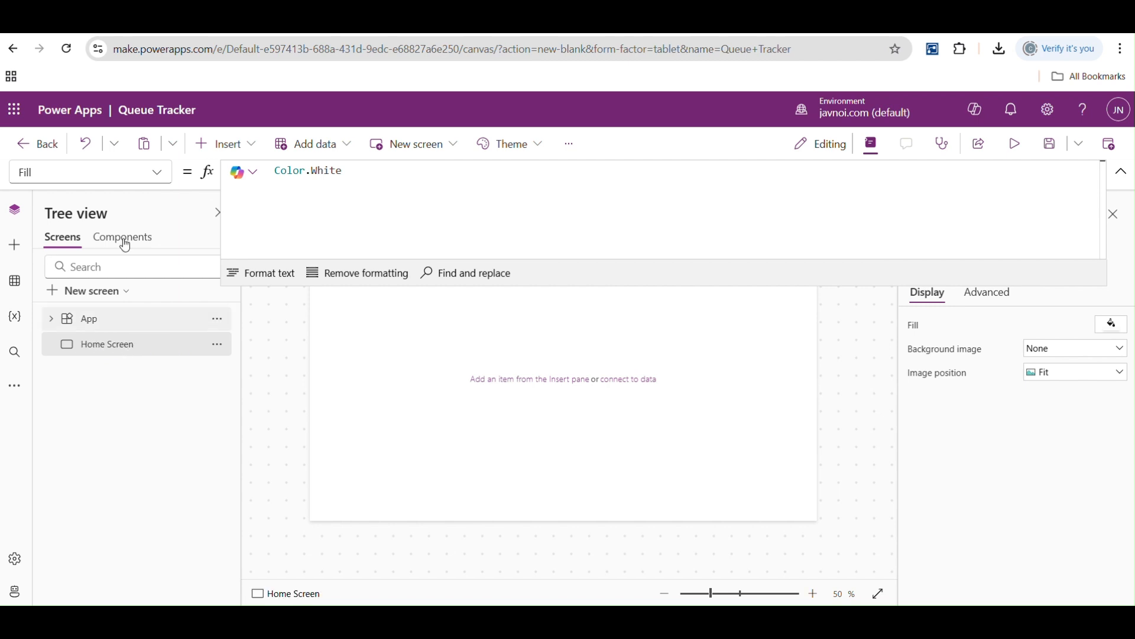
- Set the App object's StartScreen property to 'Home Screen'
{"action": "left_click", "coordinate": [121, 318]}
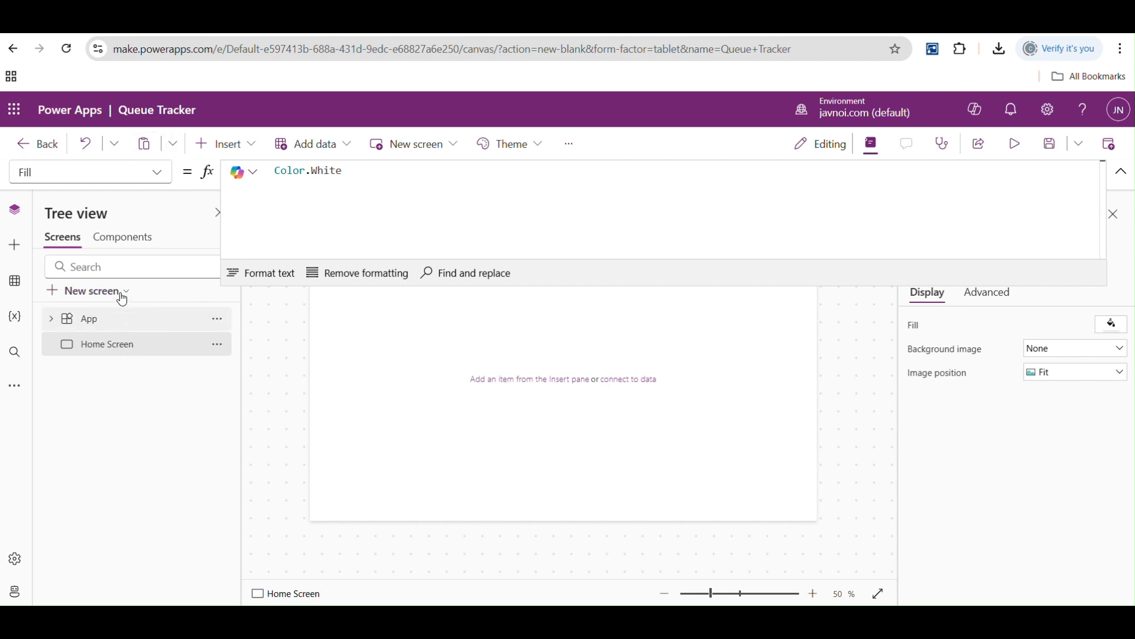
{"action": "left_click", "coordinate": [156, 173]}
{"action": "left_click", "coordinate": [68, 408]}
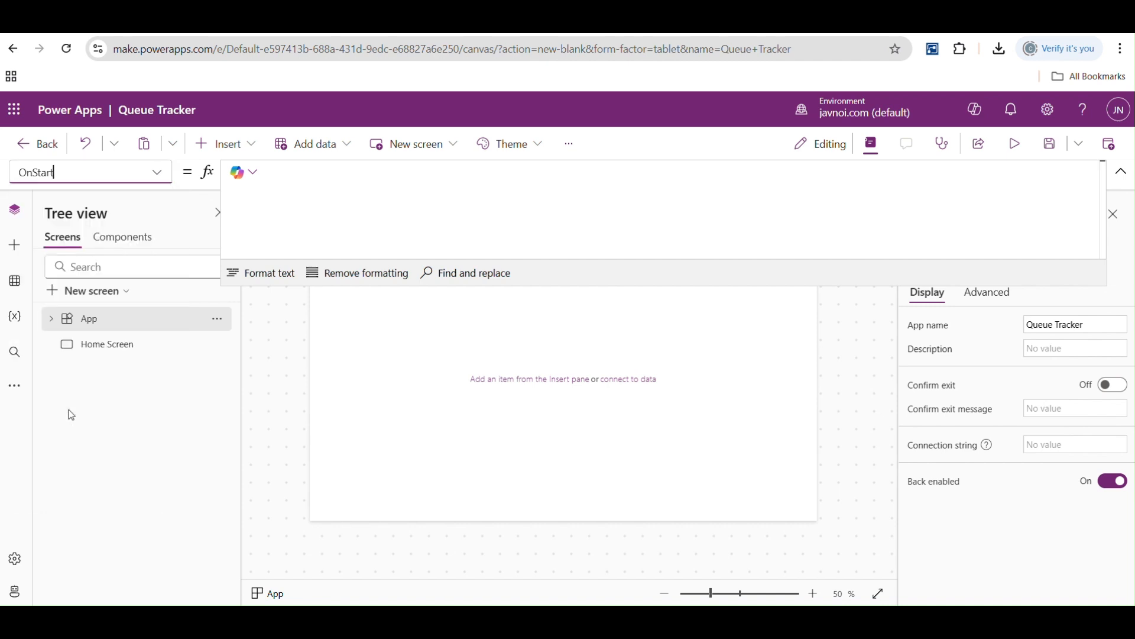
{"action": "left_click", "coordinate": [320, 205]}
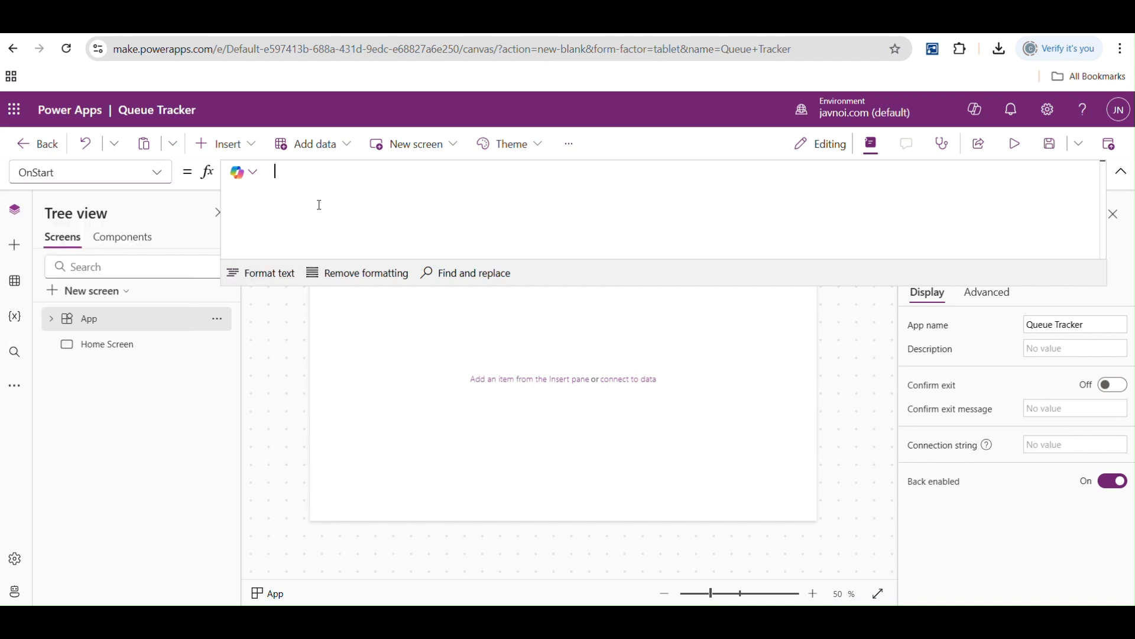
{"action": "left_click", "coordinate": [1120, 172]}
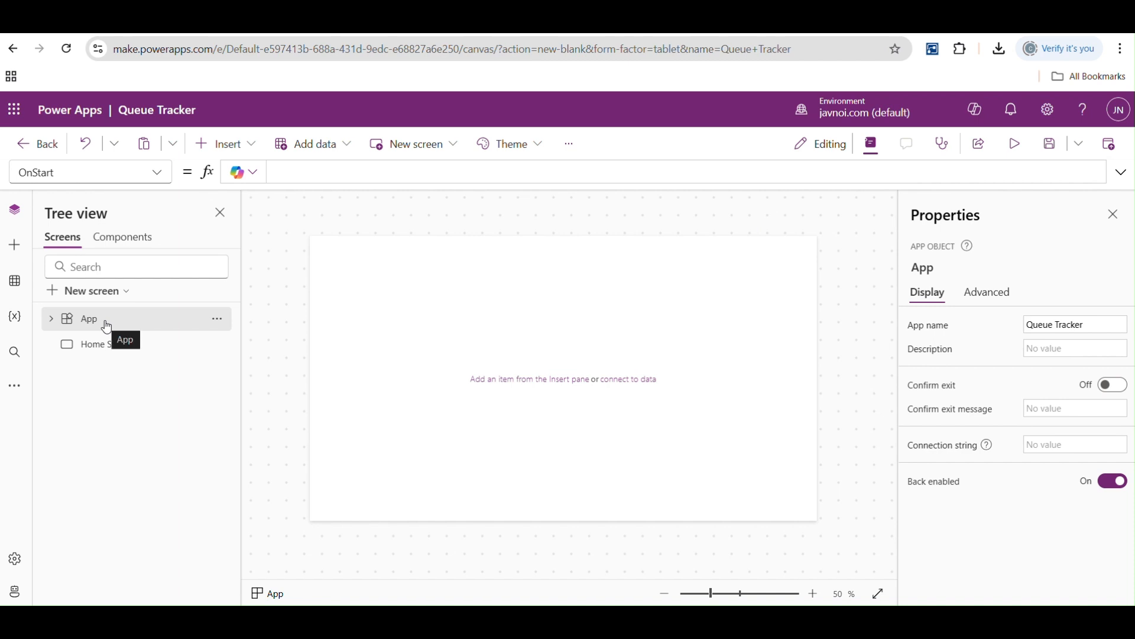
{"action": "left_click", "coordinate": [157, 177]}
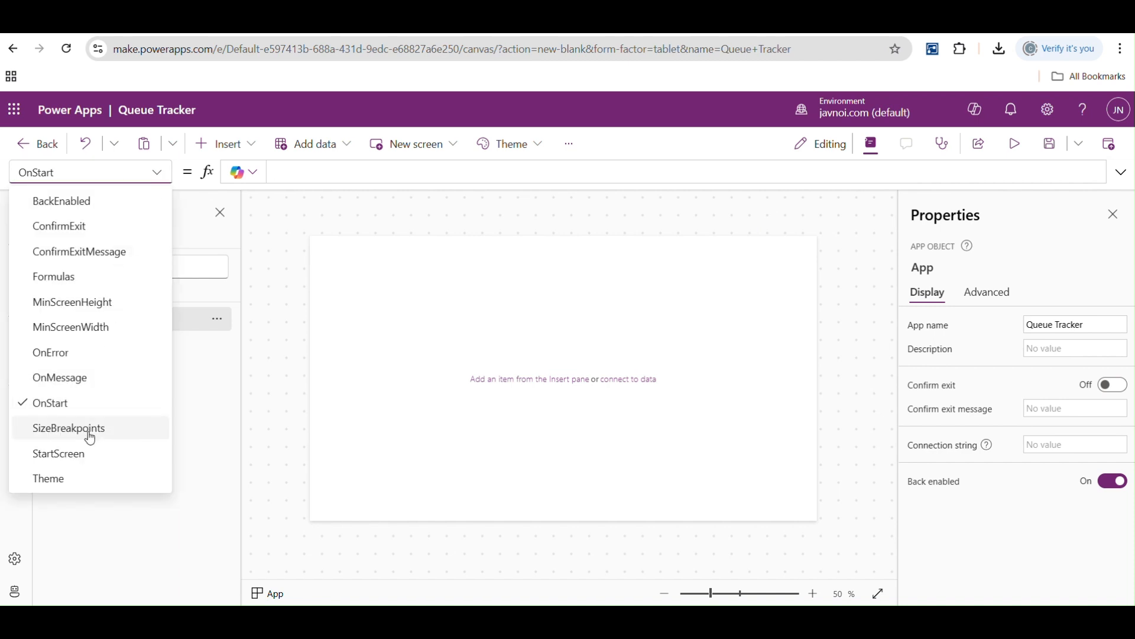
{"action": "left_click", "coordinate": [86, 456]}
{"action": "left_click", "coordinate": [301, 167]}
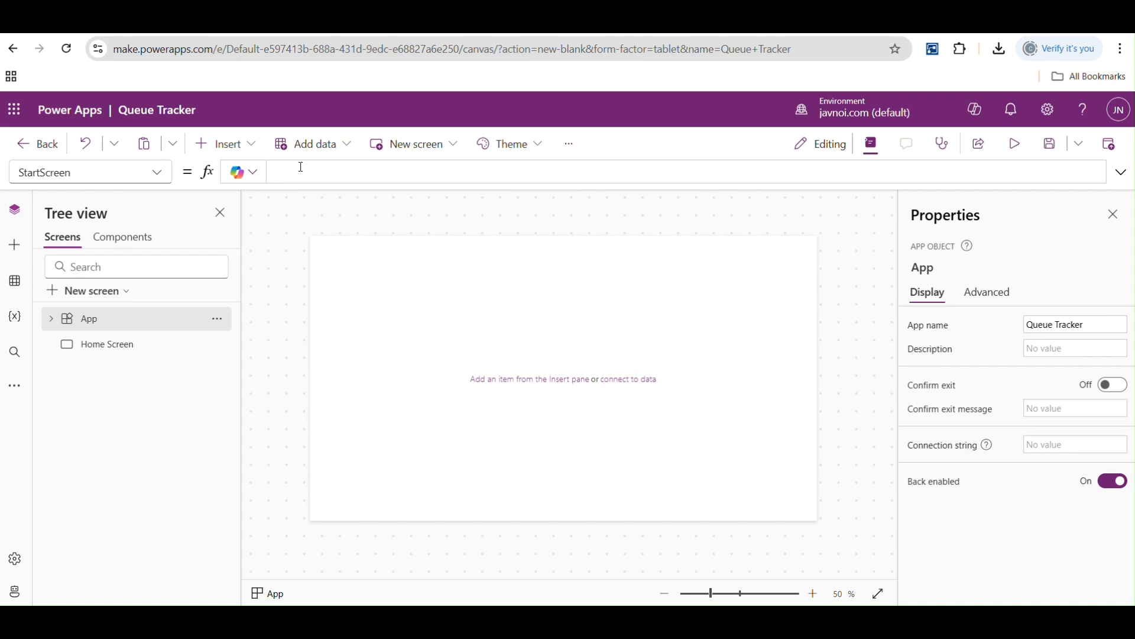
{"action": "type", "text": "Home"}
{"action": "key", "text": "Tab"}
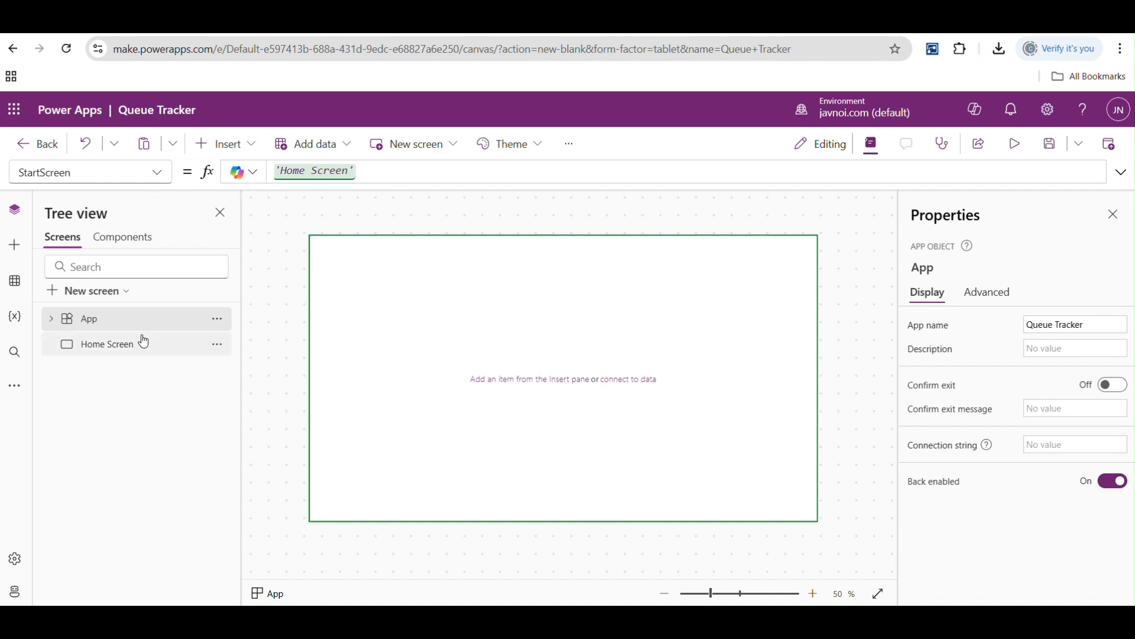
- Set the App object's OnStart property to Set(useremail,User().Email) to store the signed-in user's email in a global variable
{"action": "left_click", "coordinate": [157, 173]}
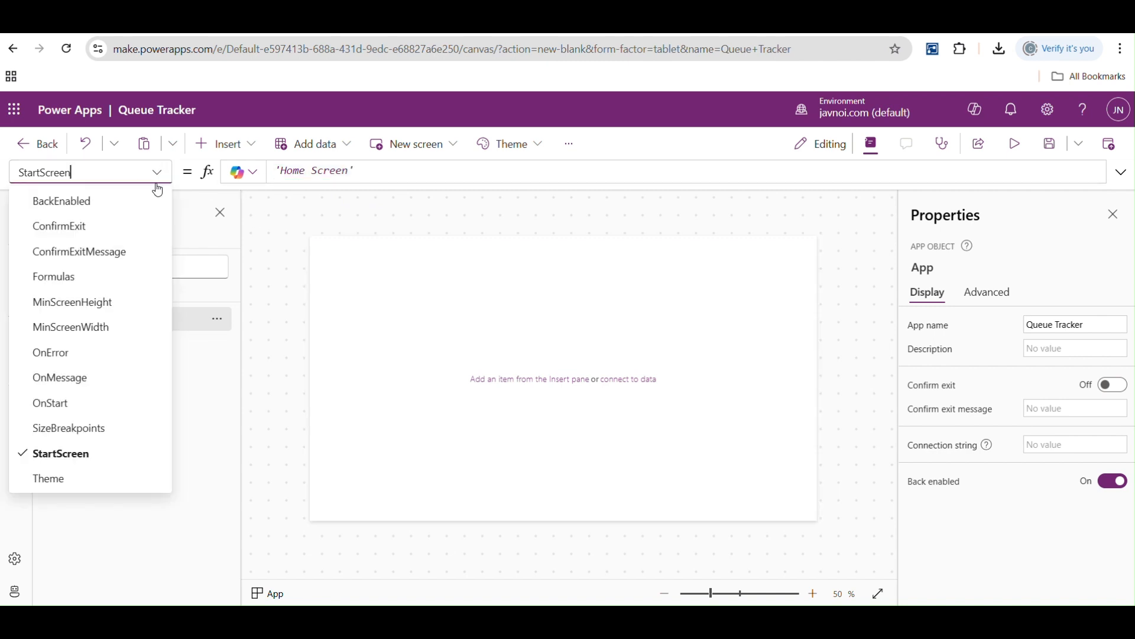
{"action": "left_click", "coordinate": [76, 405]}
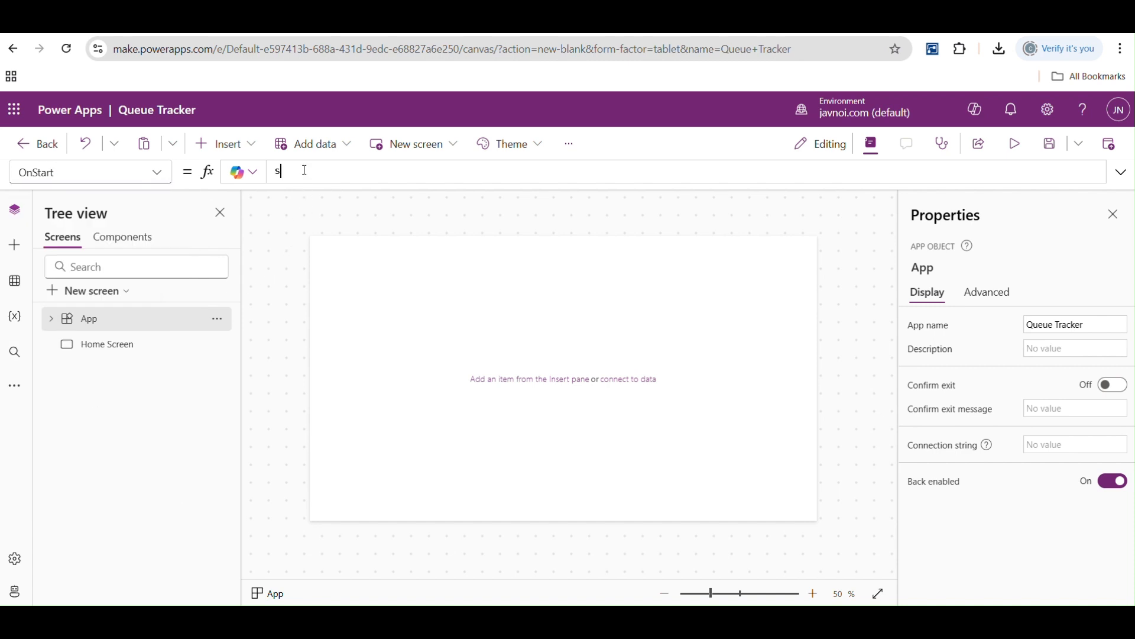
{"action": "type", "text": "set"}
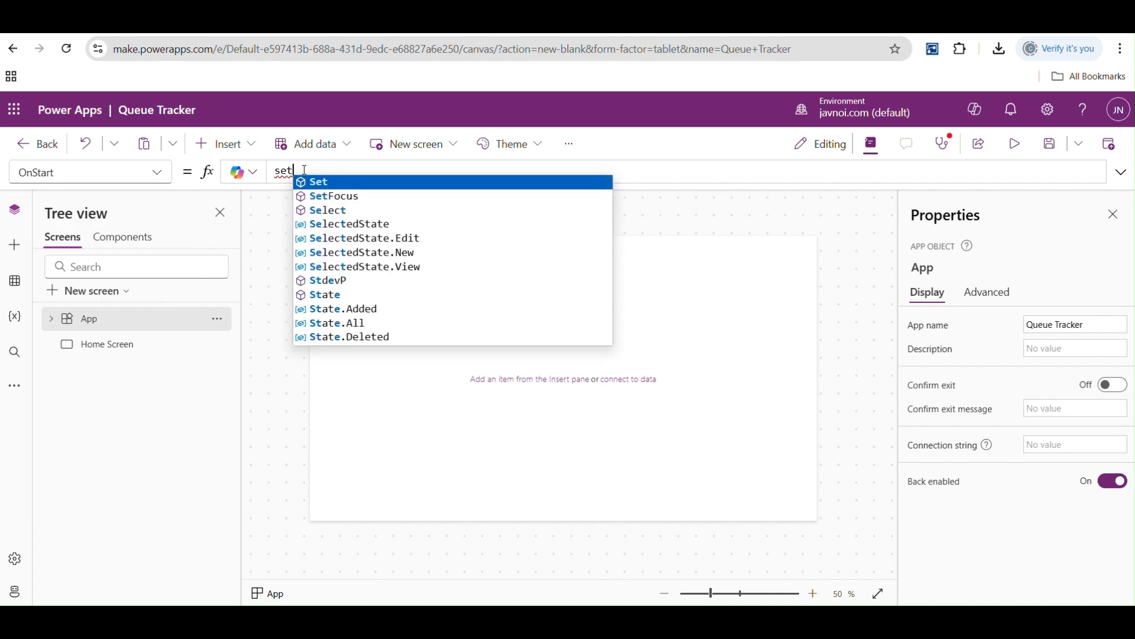
{"action": "key", "text": "Tab"}
{"action": "type", "text": "("}
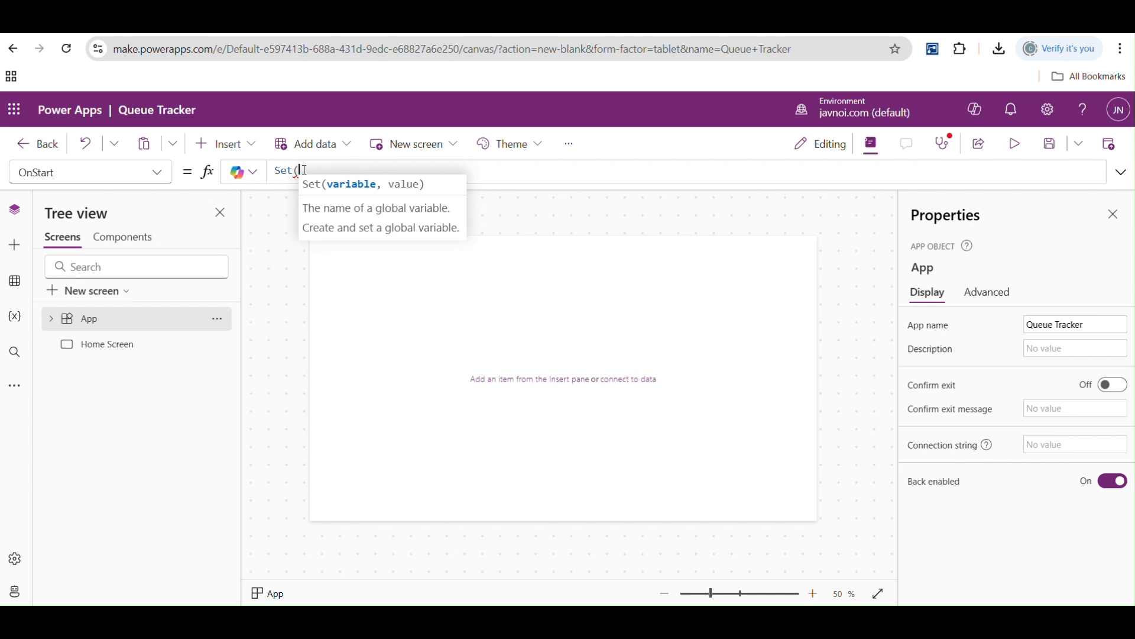
{"action": "type", "text": "useremail"}
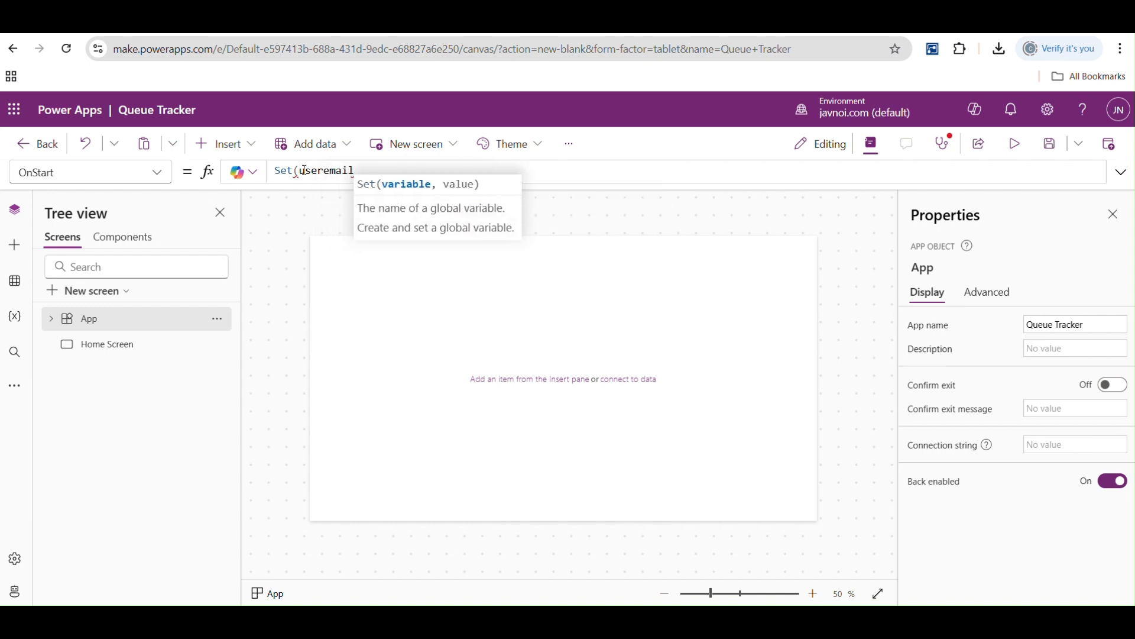
{"action": "type", "text": ","}
{"action": "type", "text": "user"}
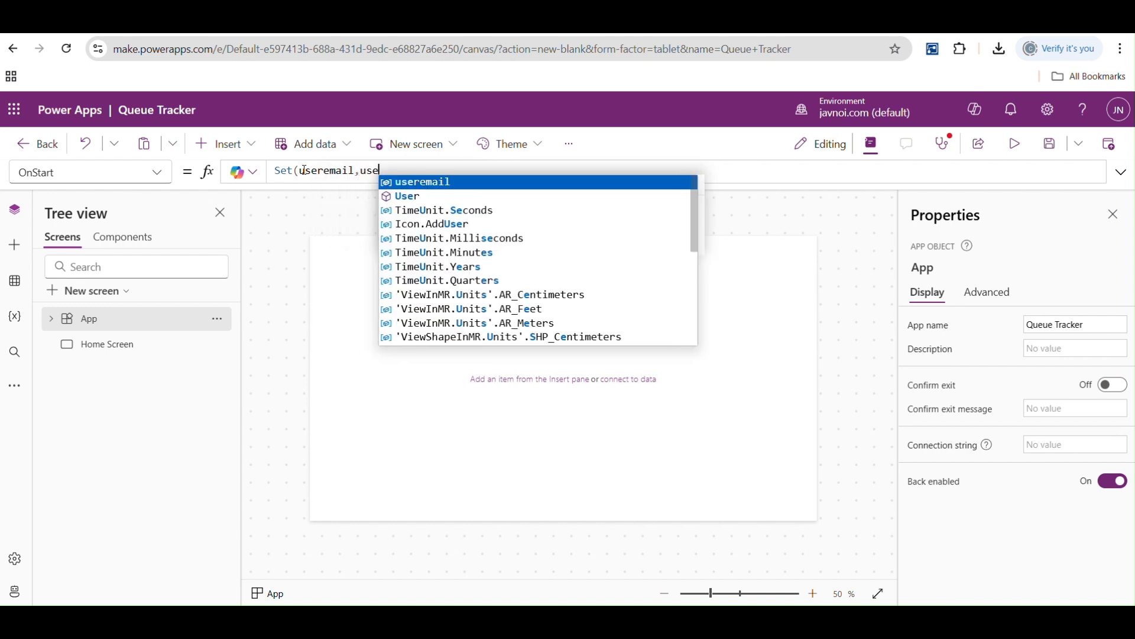
{"action": "key", "text": "Down"}
{"action": "key", "text": "Tab"}
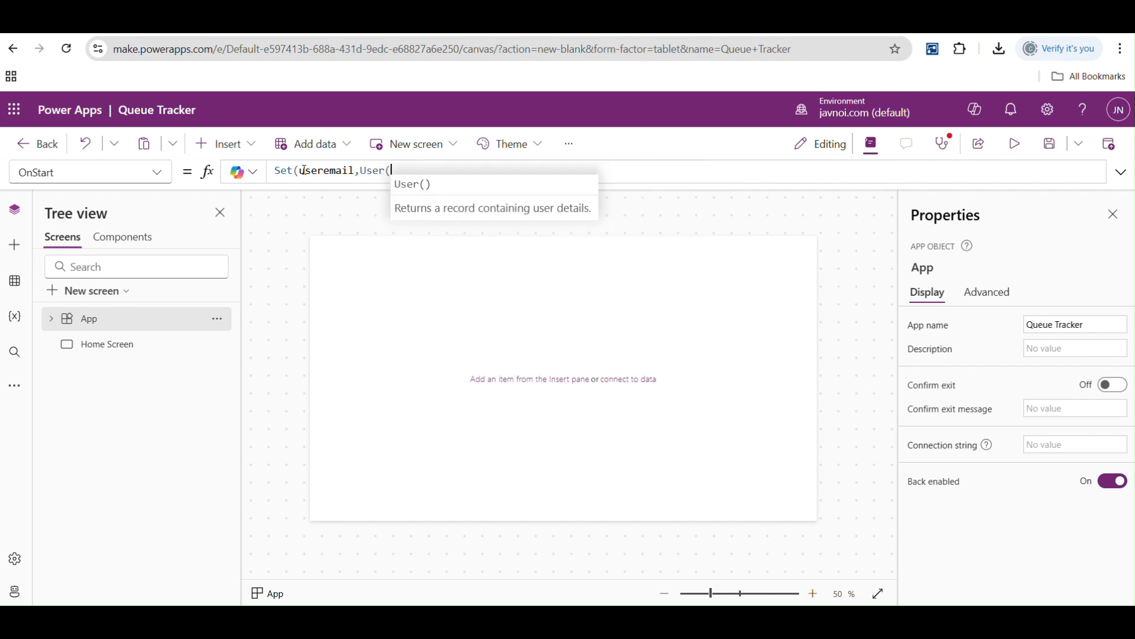
{"action": "type", "text": ")."}
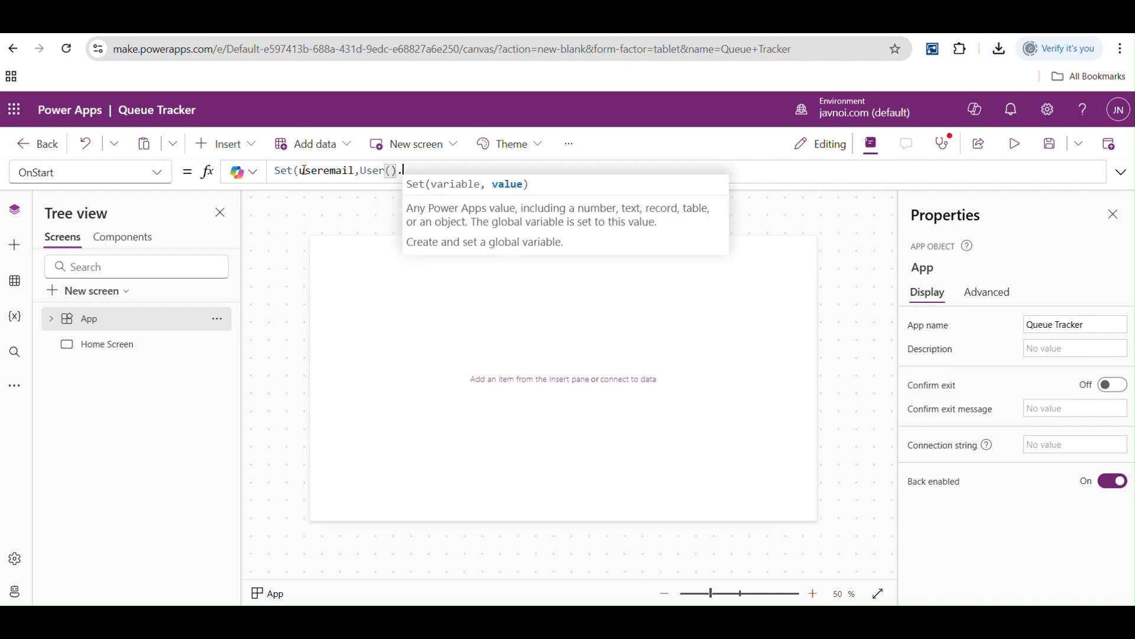
{"action": "key", "text": "Tab"}
{"action": "type", "text": ")"}
{"action": "left_click", "coordinate": [282, 230]}
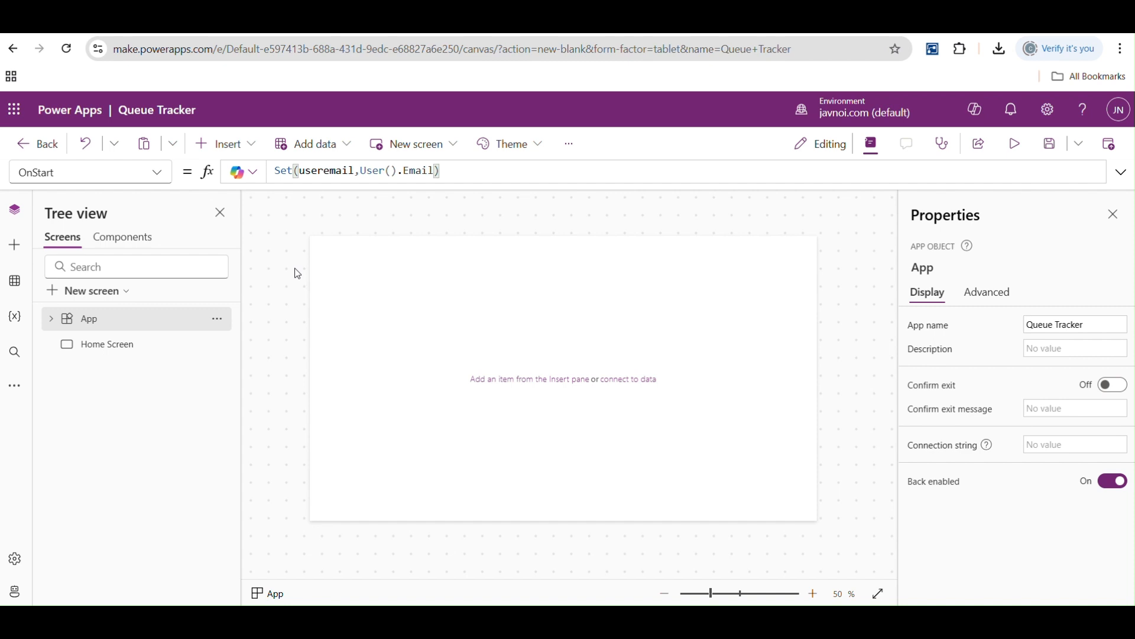
{"action": "left_click", "coordinate": [326, 170]}
{"action": "left_click_drag", "start_coordinate": [359, 171], "coordinate": [436, 171]}
{"action": "double_click", "coordinate": [328, 170]}
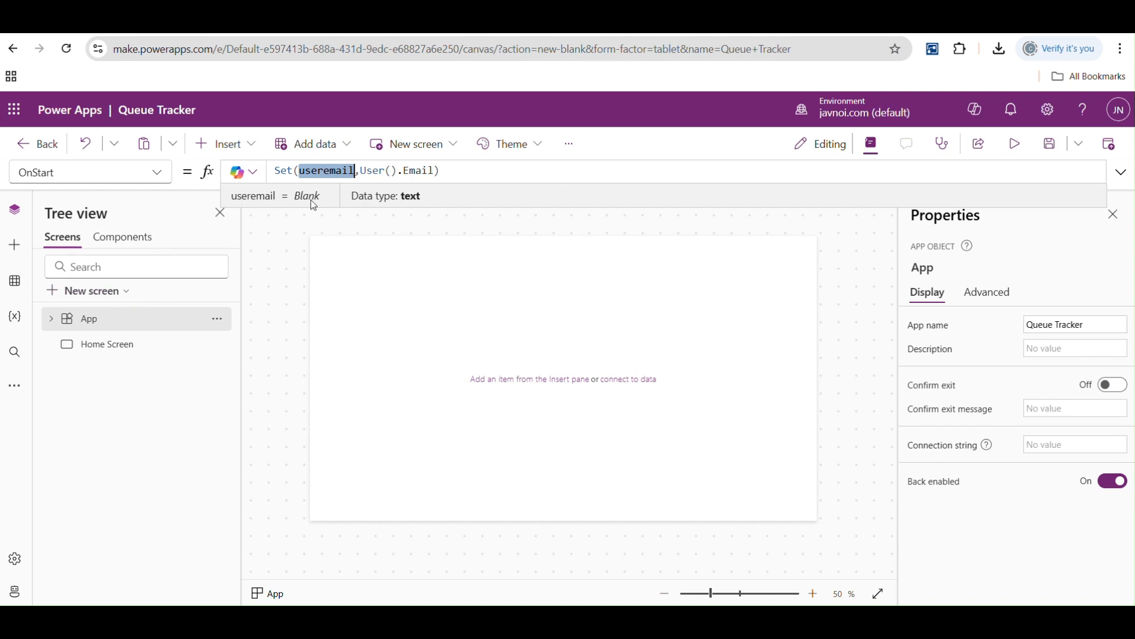
- Add a second statement on a new line of the App's OnStart formula: Set(varcolor,Color.Aquamarine)
{"action": "left_click", "coordinate": [472, 176]}
{"action": "type", "text": ";"}
{"action": "key", "text": "shift+Return"}
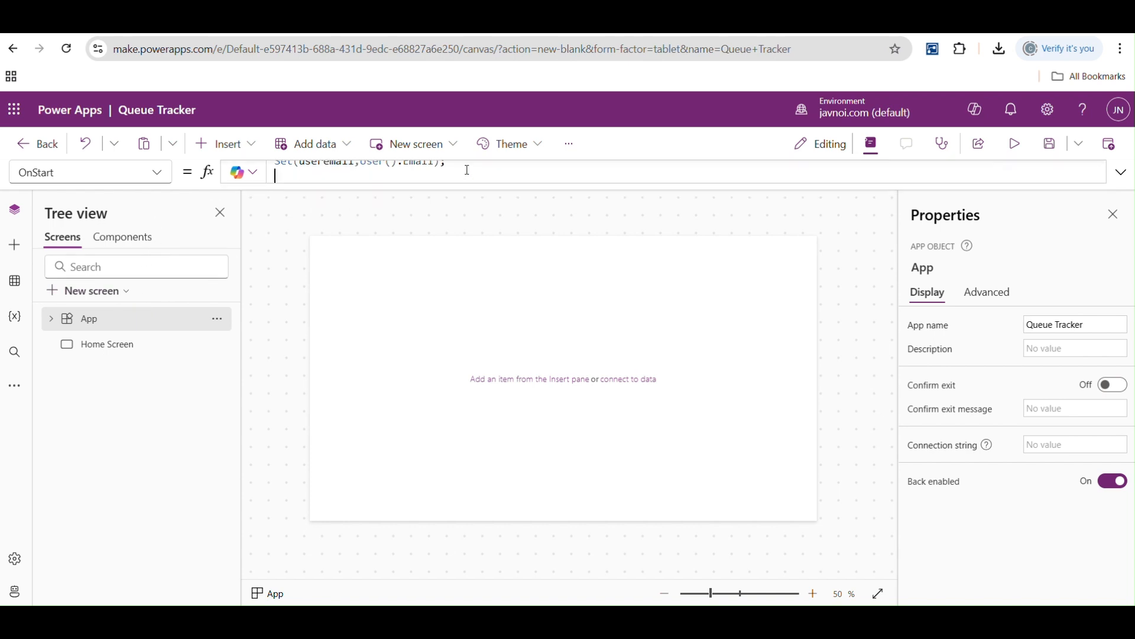
{"action": "type", "text": "Set("}
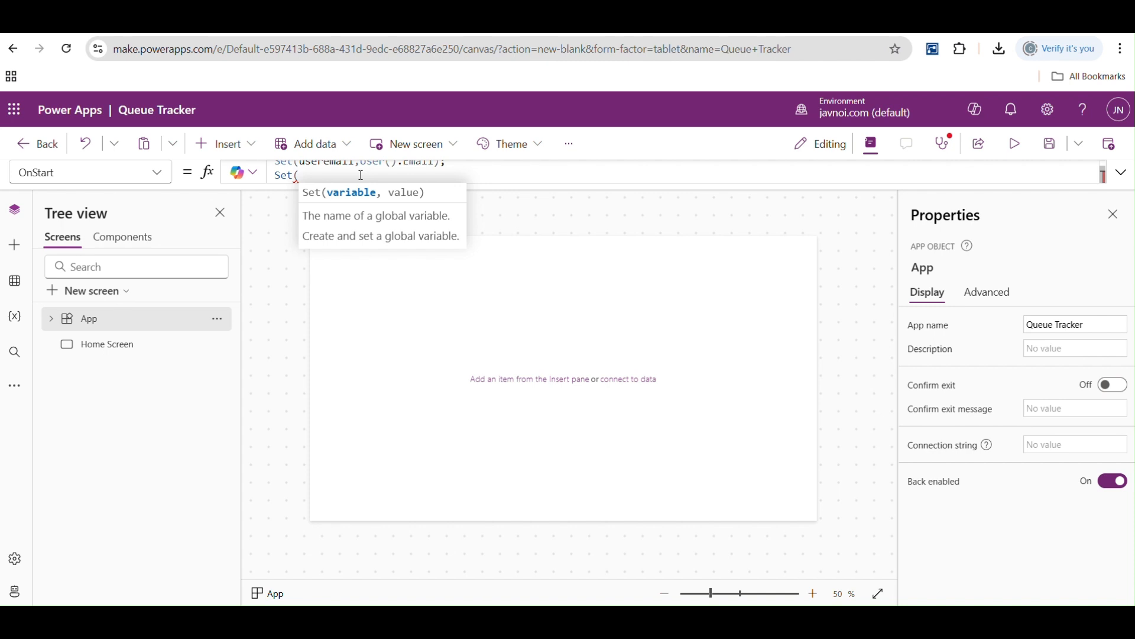
{"action": "type", "text": "varco"}
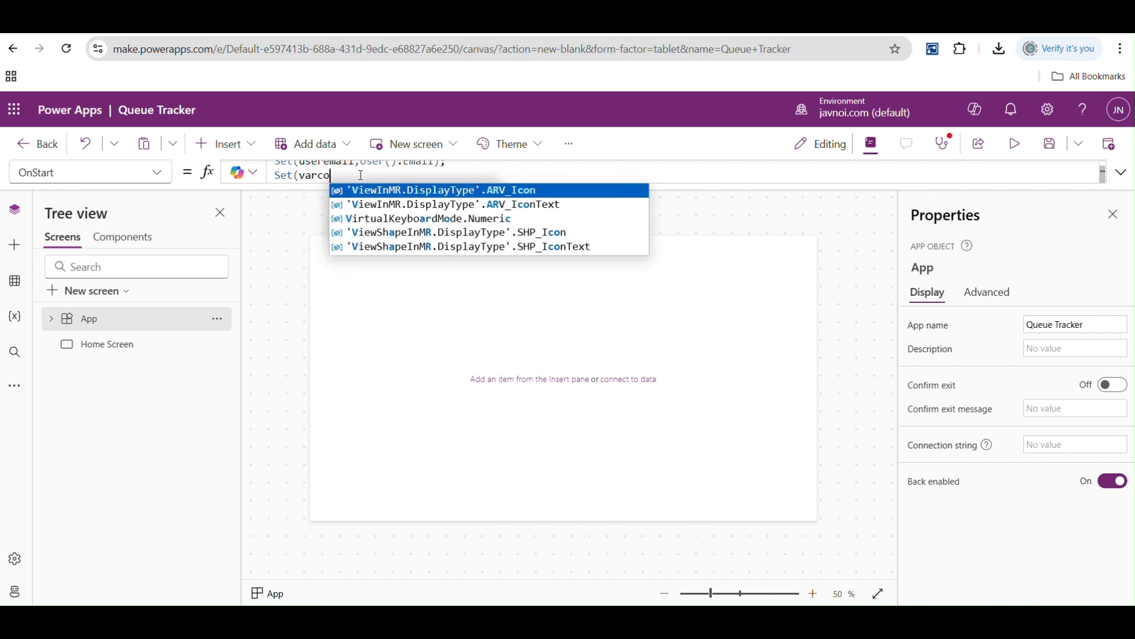
{"action": "type", "text": "lor,color."}
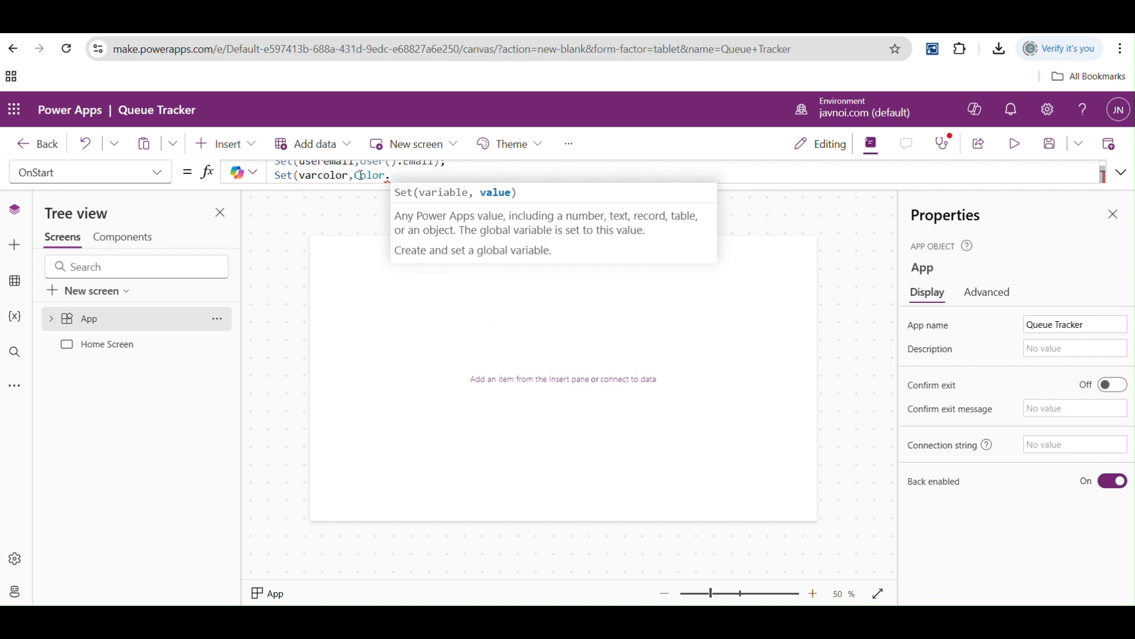
{"action": "key", "text": "Down"}
{"action": "key", "text": "Down"}
{"action": "key", "text": "Down"}
{"action": "key", "text": "Tab"}
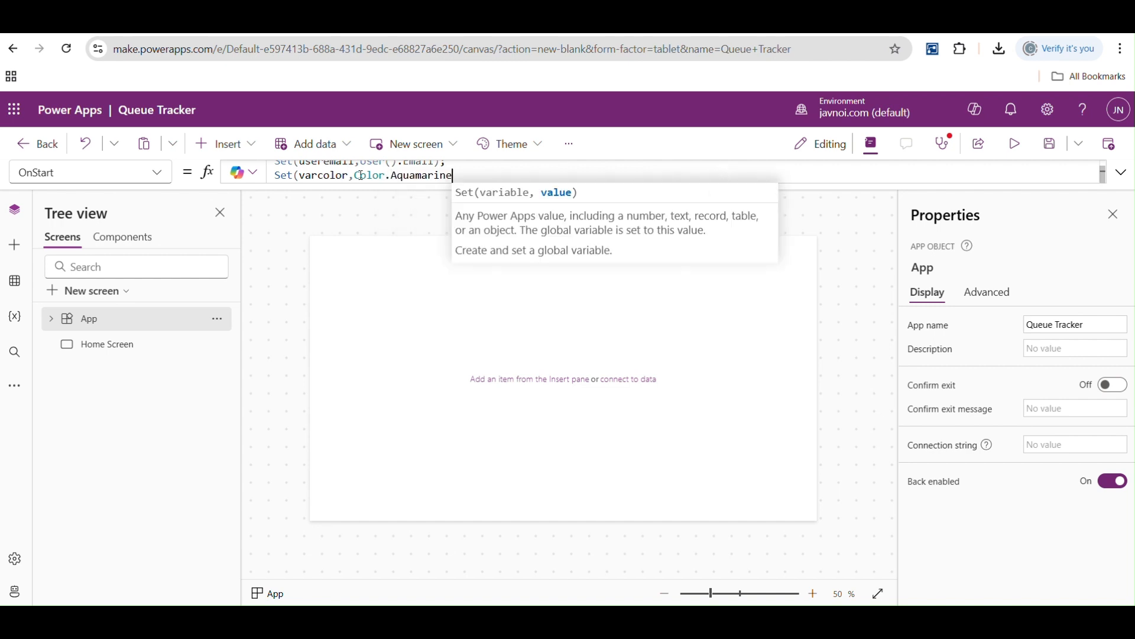
{"action": "type", "text": ")"}
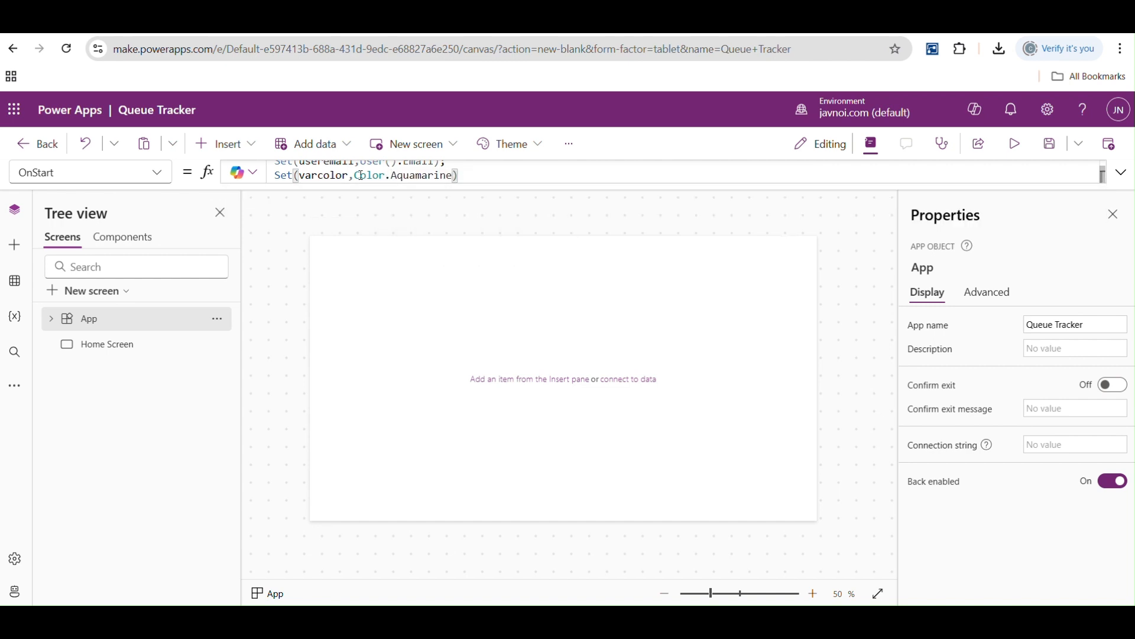
{"action": "left_click", "coordinate": [1122, 173]}
{"action": "left_click", "coordinate": [472, 172]}
{"action": "type", "text": ";"}
{"action": "key", "text": "shift+Return"}
{"action": "type", "text": "fdsjfhdsf;"}
{"action": "key", "text": "BackSpace"}
{"action": "key", "text": "BackSpace"}
{"action": "key", "text": "BackSpace"}
{"action": "key", "text": "BackSpace"}
{"action": "key", "text": "BackSpace"}
{"action": "key", "text": "BackSpace"}
{"action": "key", "text": "BackSpace"}
{"action": "key", "text": "BackSpace"}
{"action": "key", "text": "BackSpace"}
{"action": "key", "text": "BackSpace"}
{"action": "key", "text": "BackSpace"}
{"action": "key", "text": "BackSpace"}
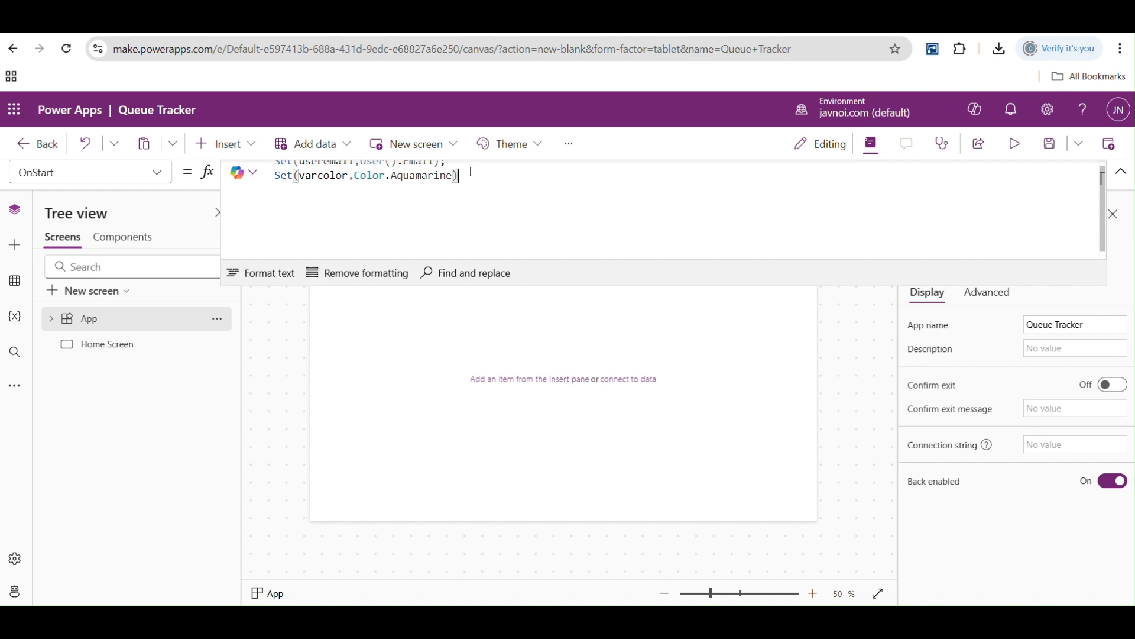
- Review the Home Screen's available properties and the controls that can be inserted on it
{"action": "left_click", "coordinate": [123, 343]}
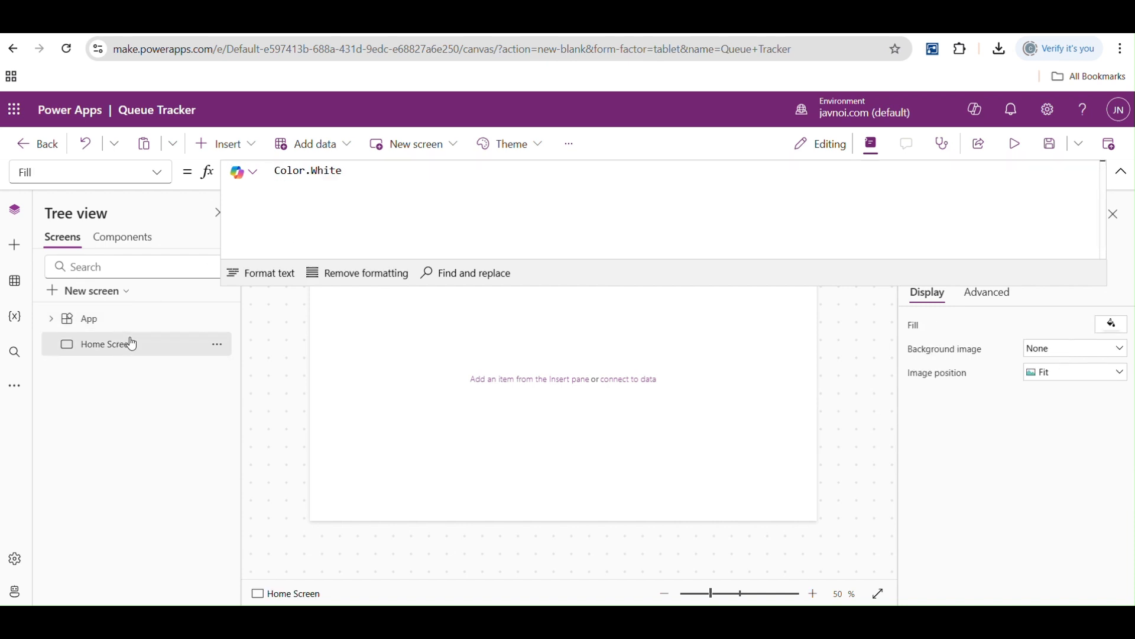
{"action": "left_click", "coordinate": [1120, 172]}
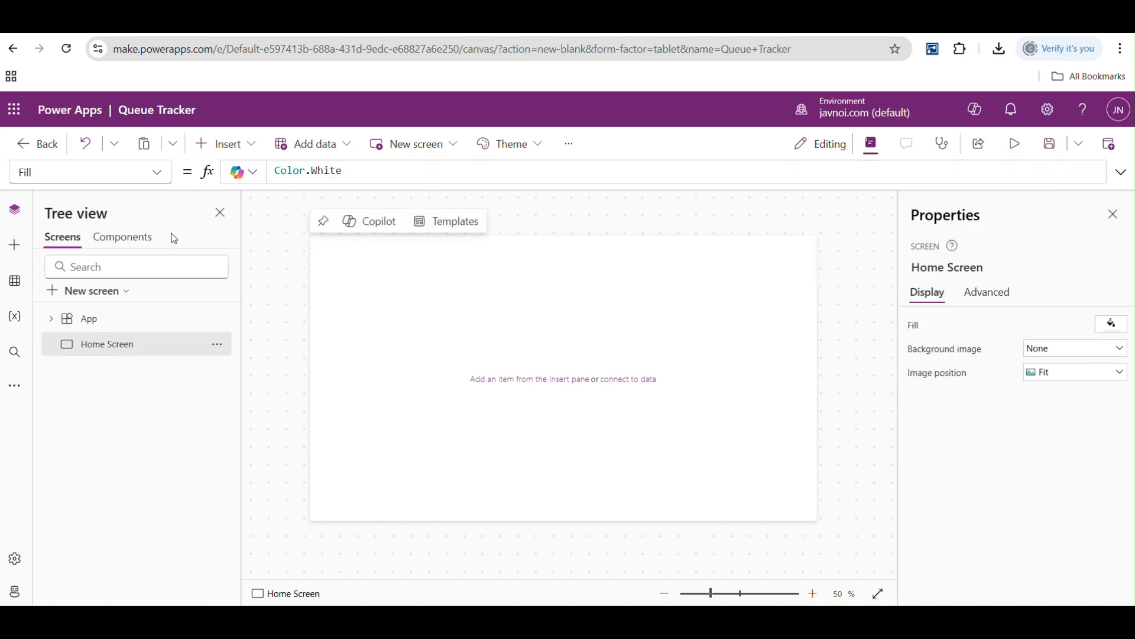
{"action": "left_click", "coordinate": [154, 173]}
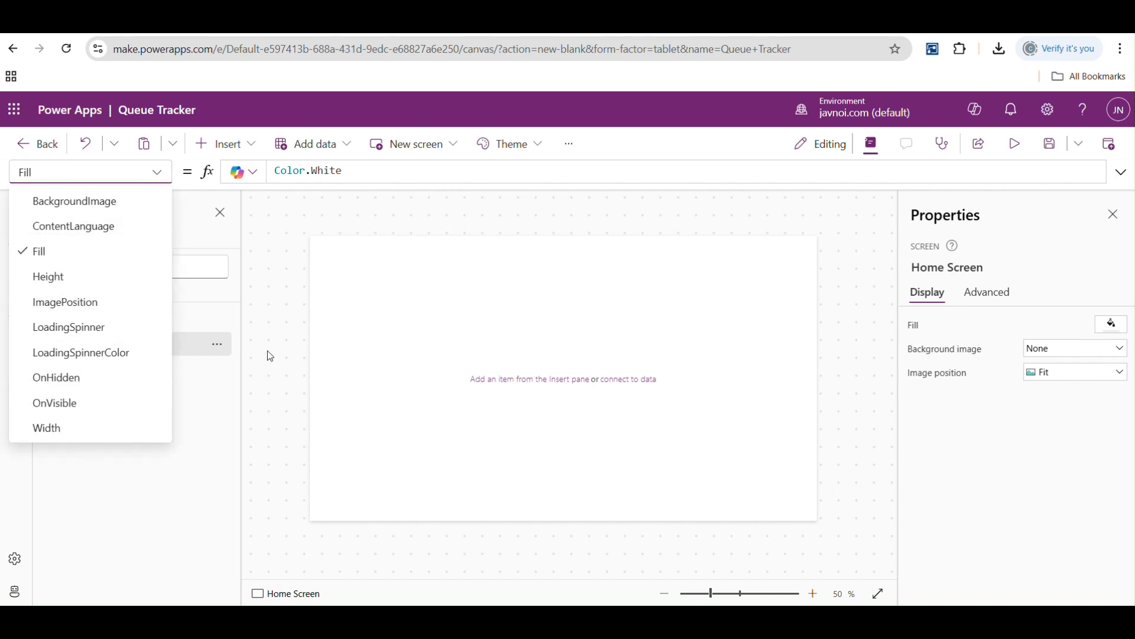
{"action": "left_click", "coordinate": [294, 349]}
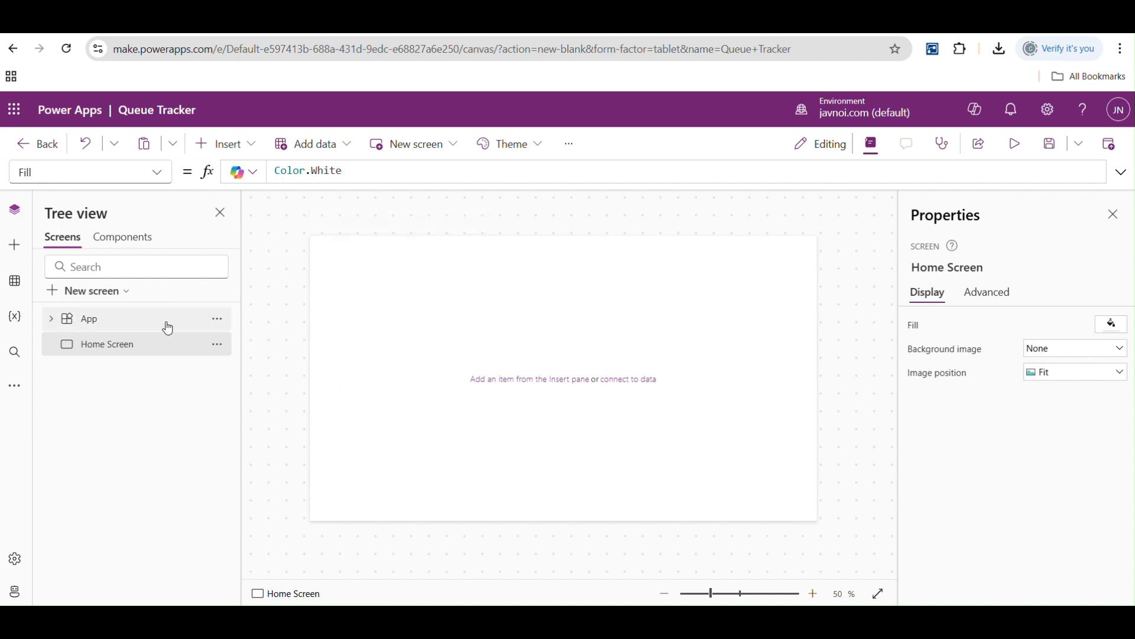
{"action": "left_click", "coordinate": [98, 328]}
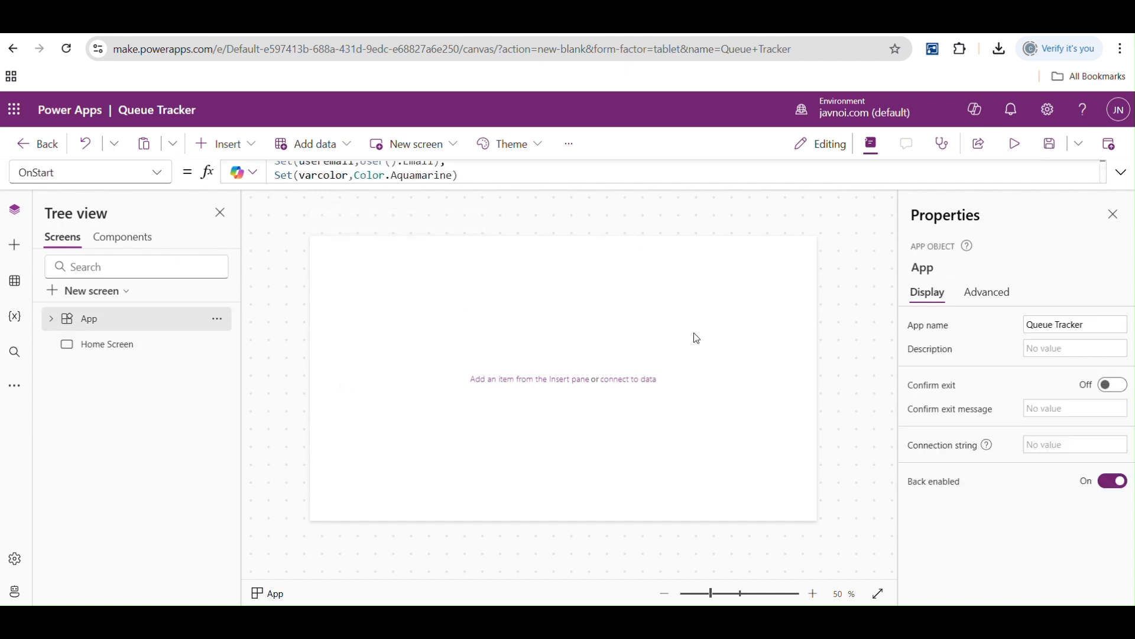
{"action": "left_click", "coordinate": [114, 351]}
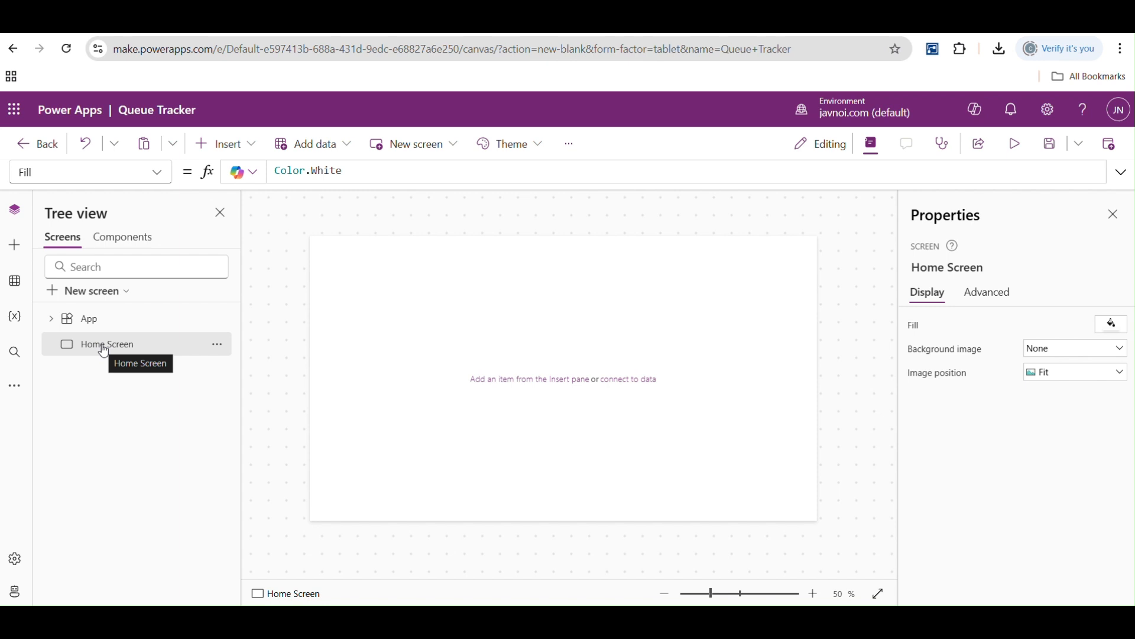
{"action": "left_click", "coordinate": [248, 152]}
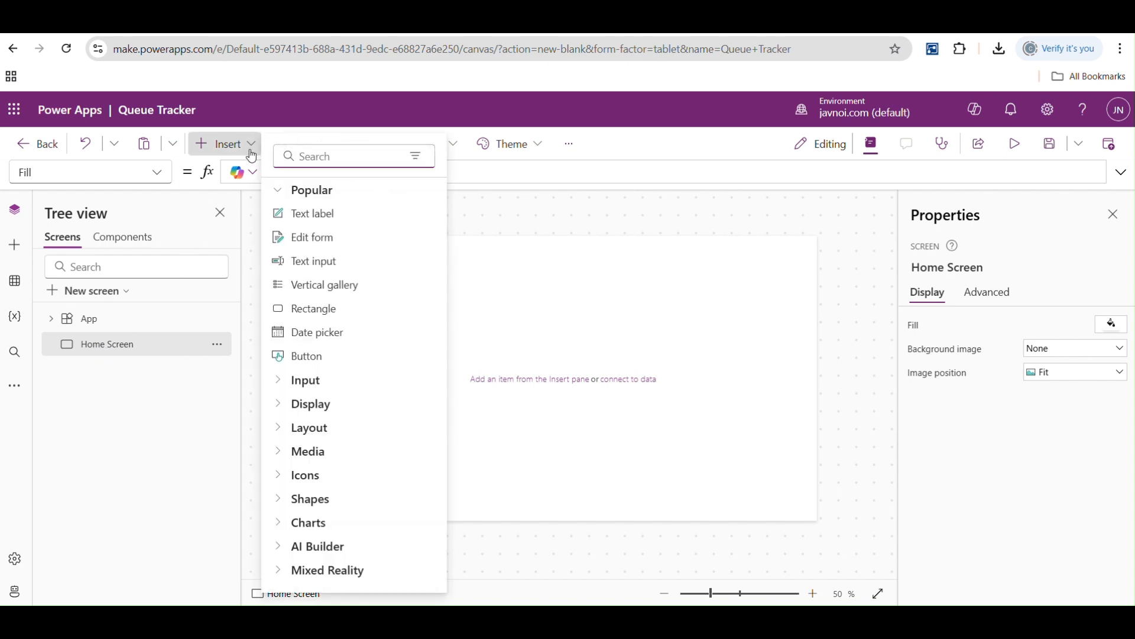
{"action": "left_click", "coordinate": [524, 215]}
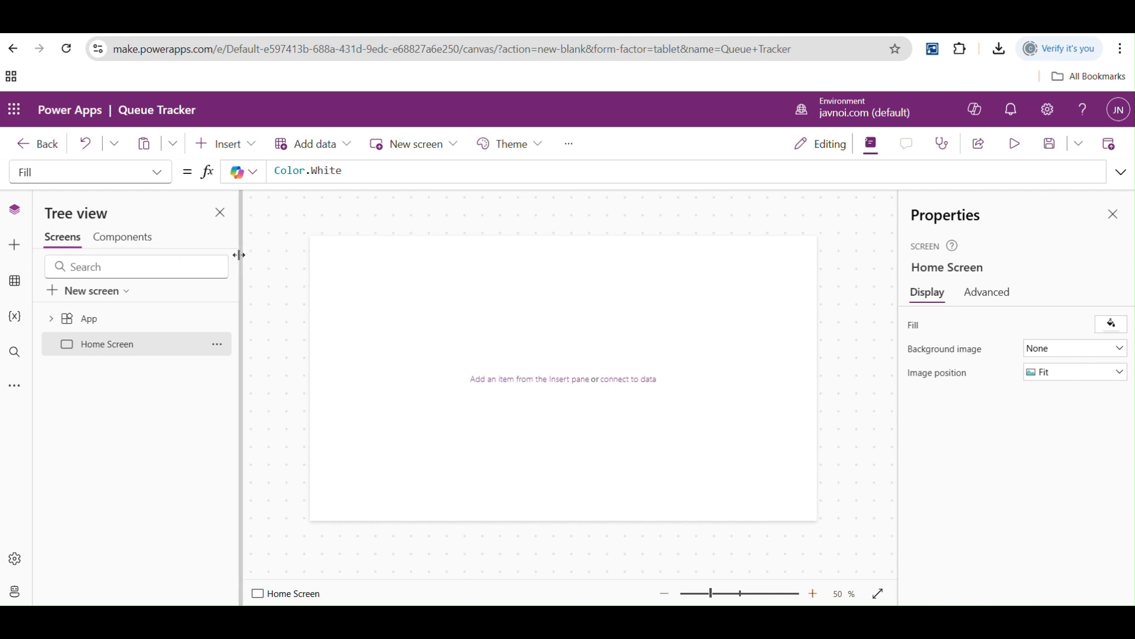
- Insert a horizontal container on the Home Screen and stretch its height to about 490
{"action": "left_click", "coordinate": [236, 144]}
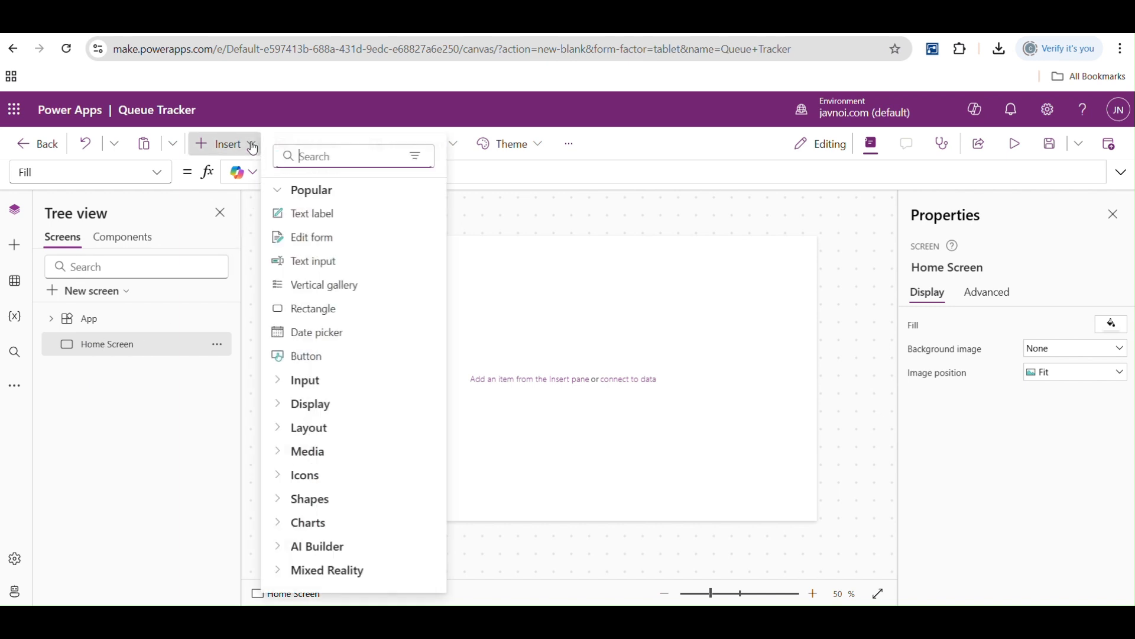
{"action": "left_click", "coordinate": [315, 153]}
{"action": "type", "text": "con"}
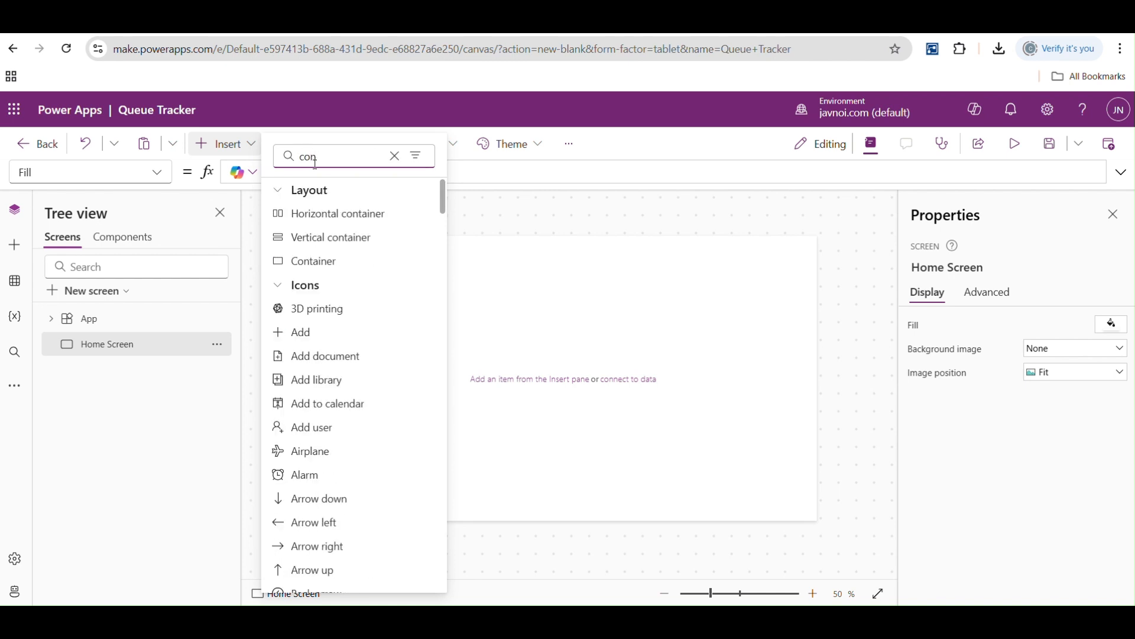
{"action": "left_click", "coordinate": [331, 214]}
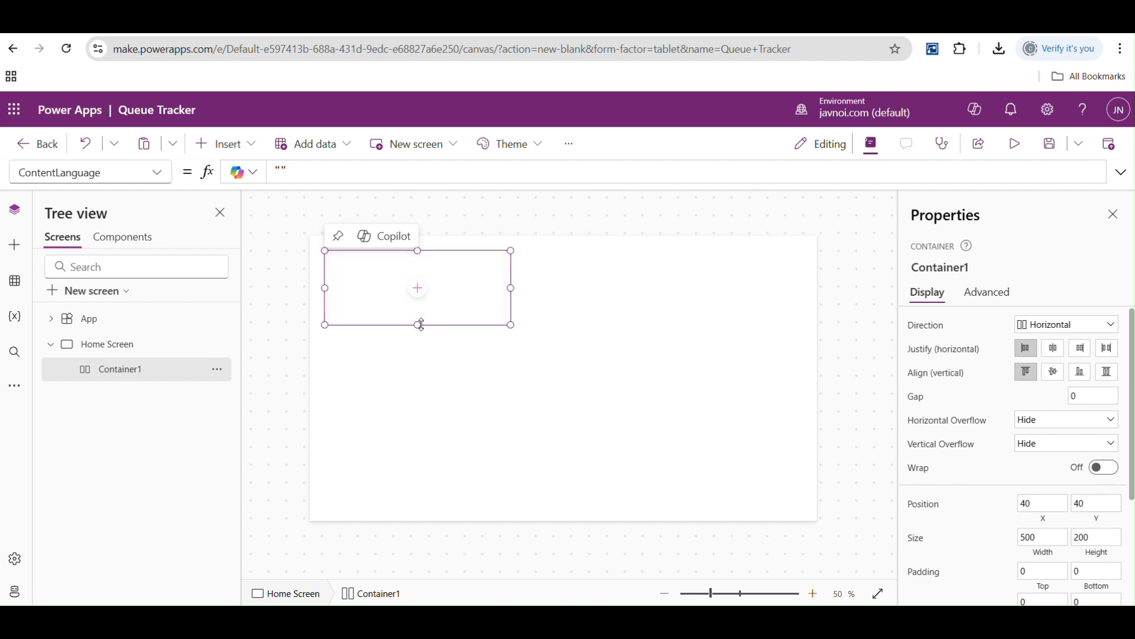
{"action": "left_click_drag", "start_coordinate": [417, 325], "coordinate": [418, 432]}
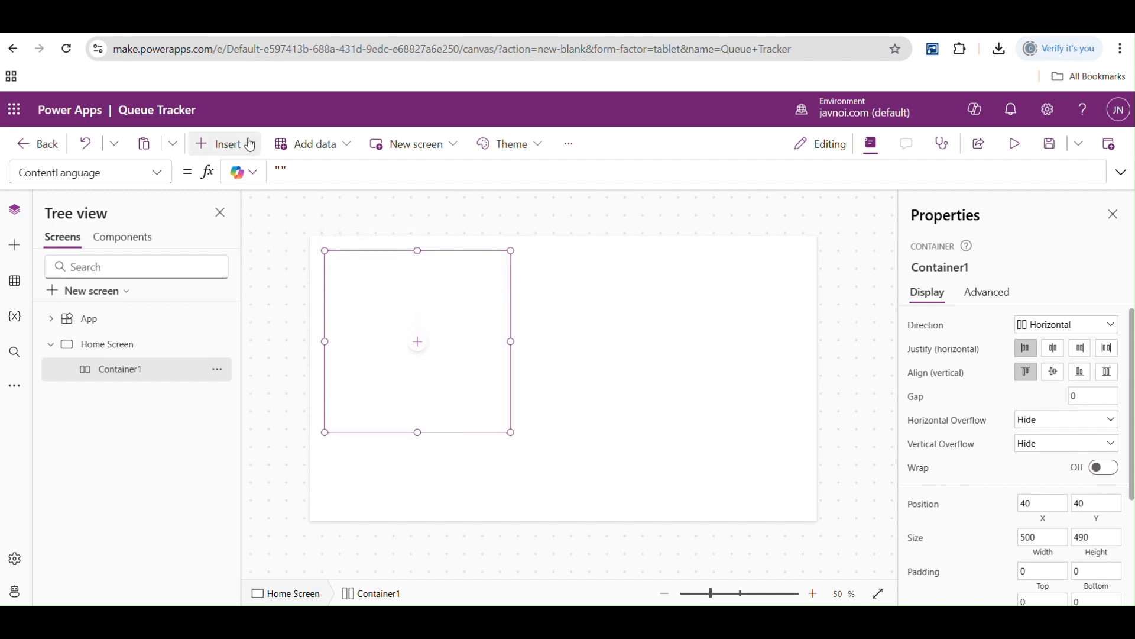
- Insert a button inside the horizontal container on the Home Screen
{"action": "left_click", "coordinate": [224, 144]}
{"action": "type", "text": "butt"}
{"action": "left_click", "coordinate": [313, 218]}
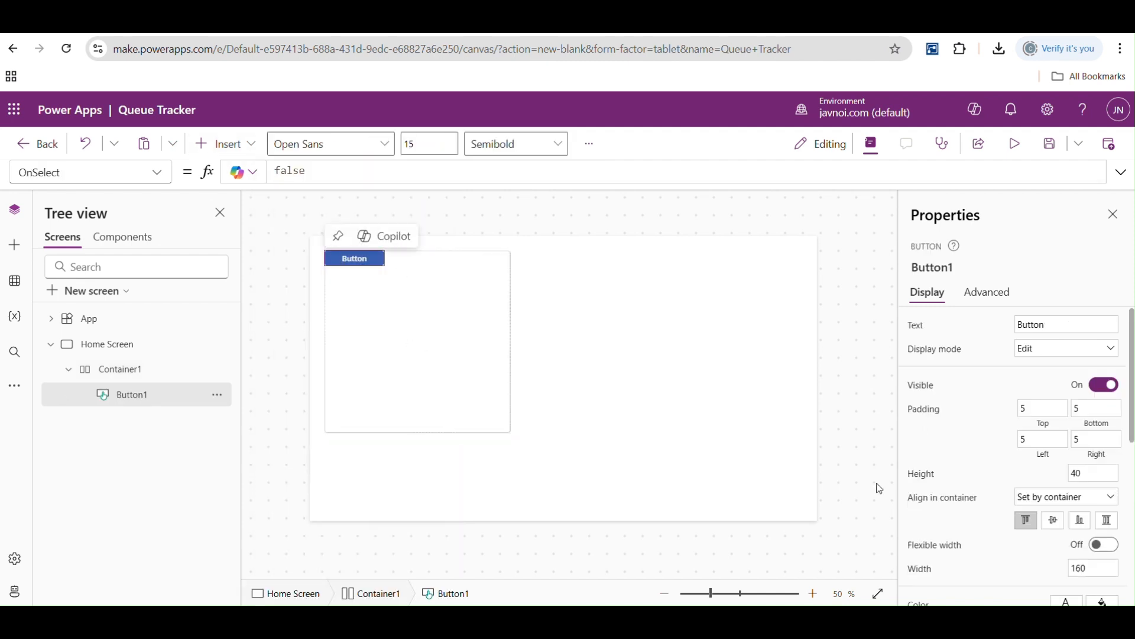
- Try the middle, bottom, top and stretch alignments for the button in its container, finishing with bottom alignment
{"action": "left_click", "coordinate": [1054, 521]}
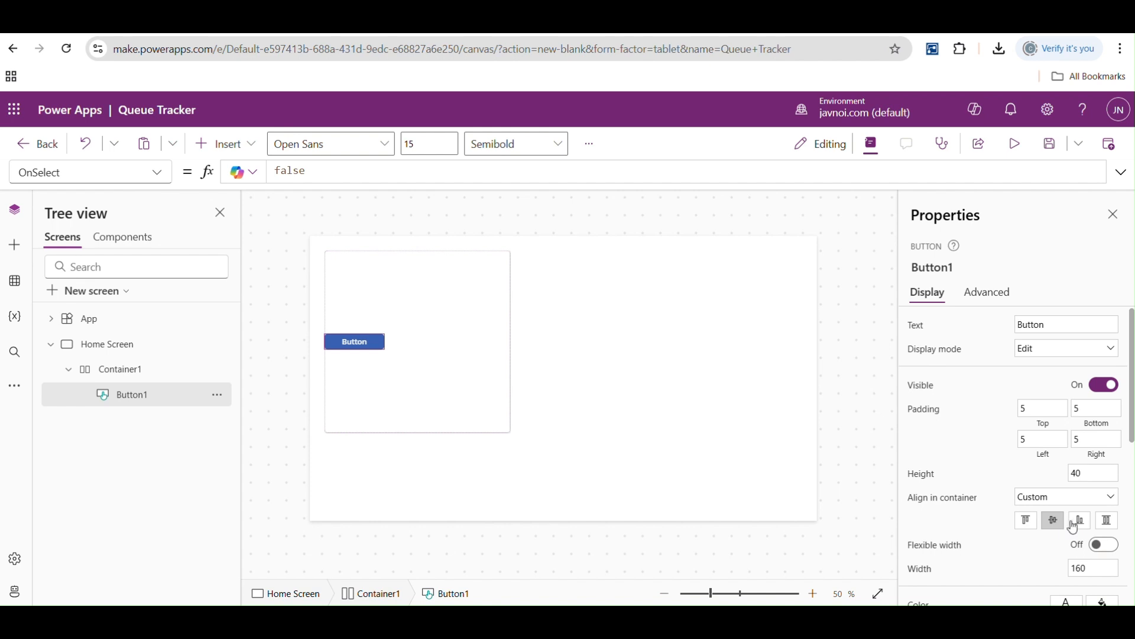
{"action": "left_click", "coordinate": [1082, 524]}
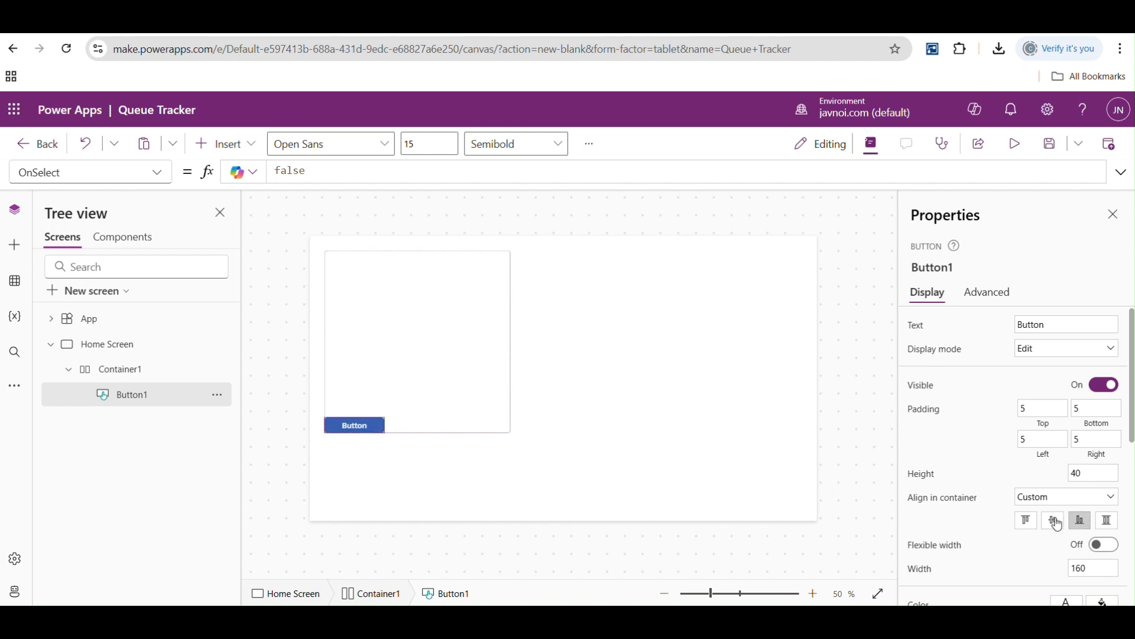
{"action": "left_click", "coordinate": [1057, 523]}
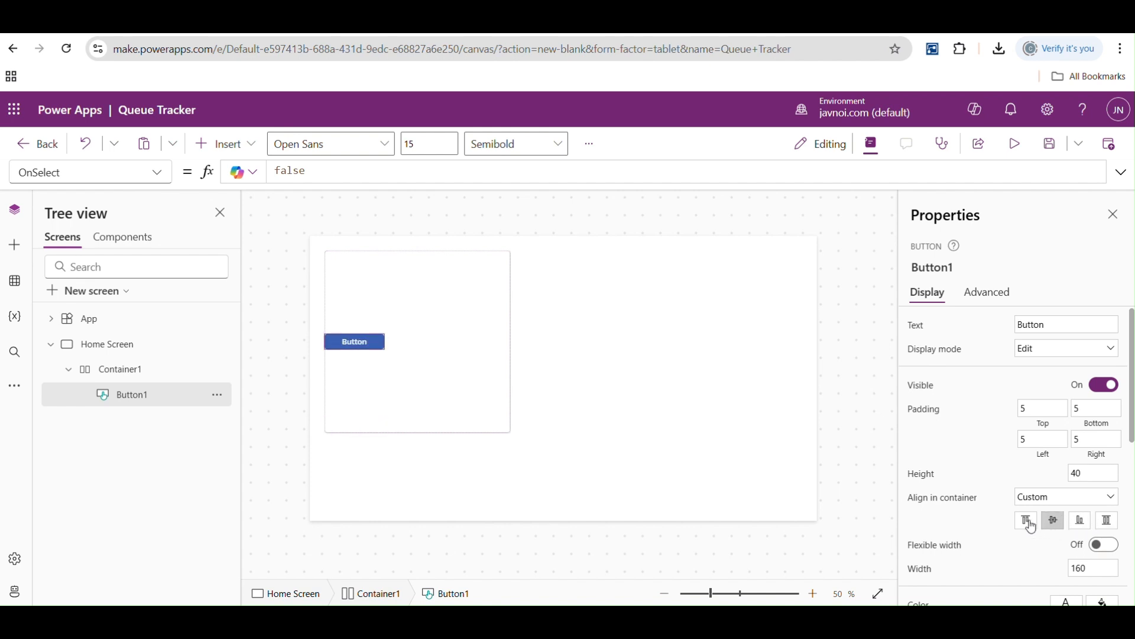
{"action": "left_click", "coordinate": [1028, 526]}
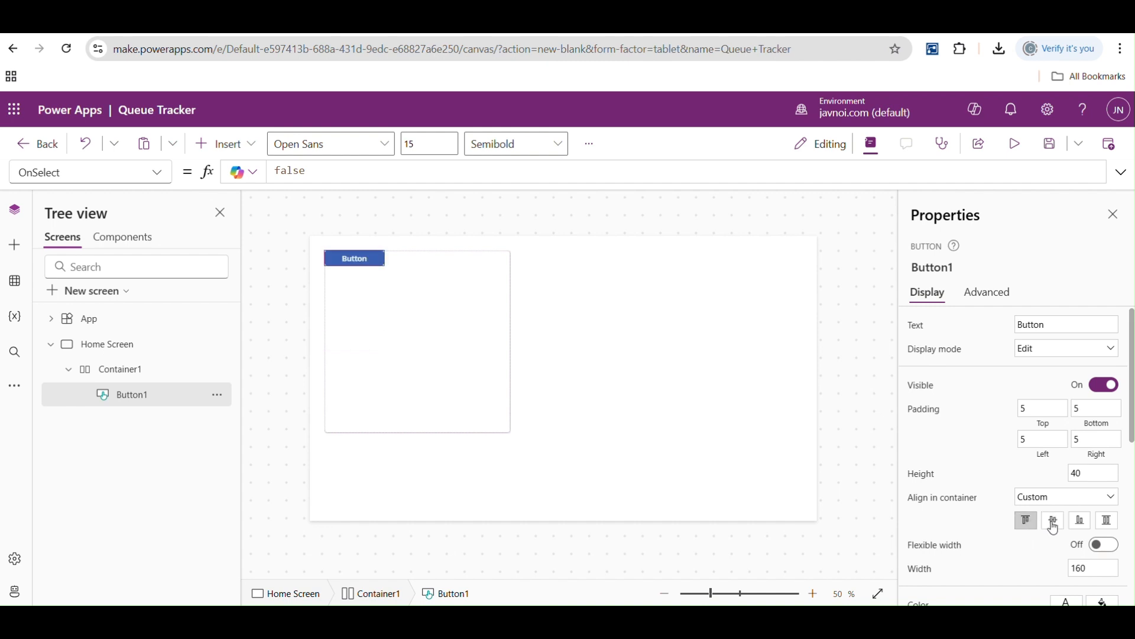
{"action": "left_click", "coordinate": [1108, 526]}
{"action": "left_click", "coordinate": [1080, 525]}
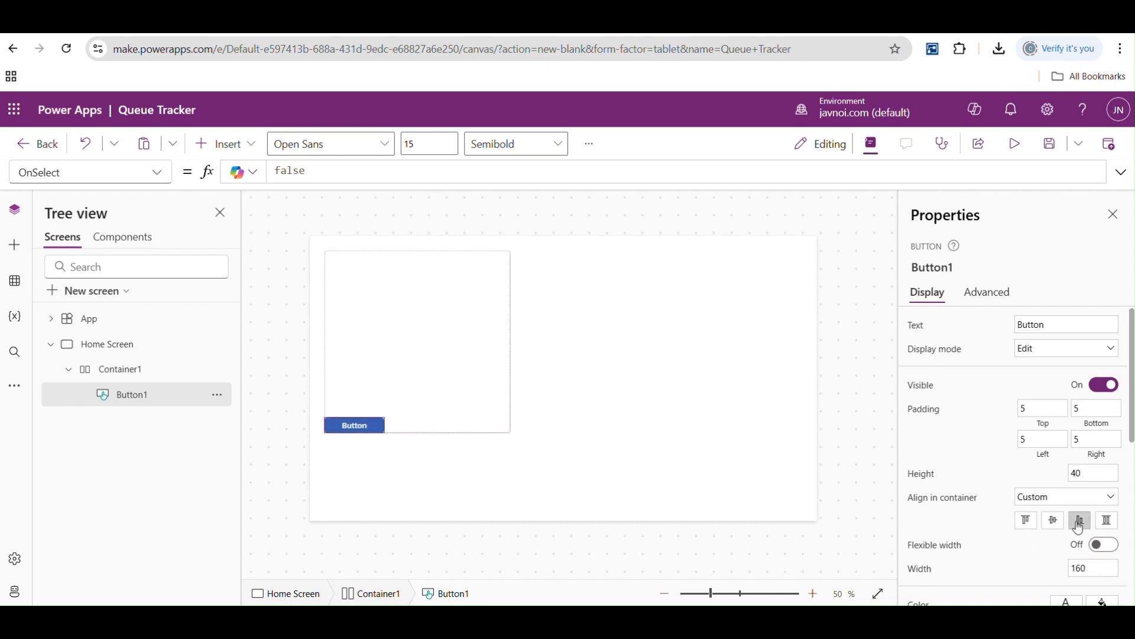
- Align the button to the top of the horizontal container
{"action": "left_click", "coordinate": [1060, 526]}
{"action": "left_click", "coordinate": [1027, 522]}
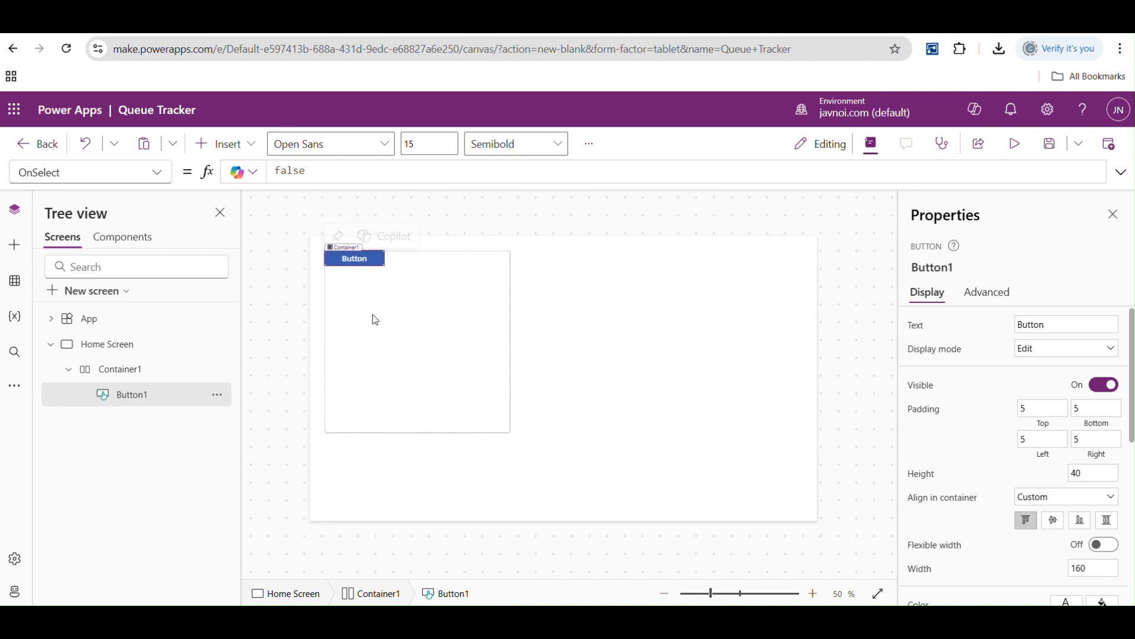
- Insert a vertical container on the Home Screen and resize it to about 464 wide, beside the first container
{"action": "left_click", "coordinate": [228, 143]}
{"action": "left_click", "coordinate": [127, 344]}
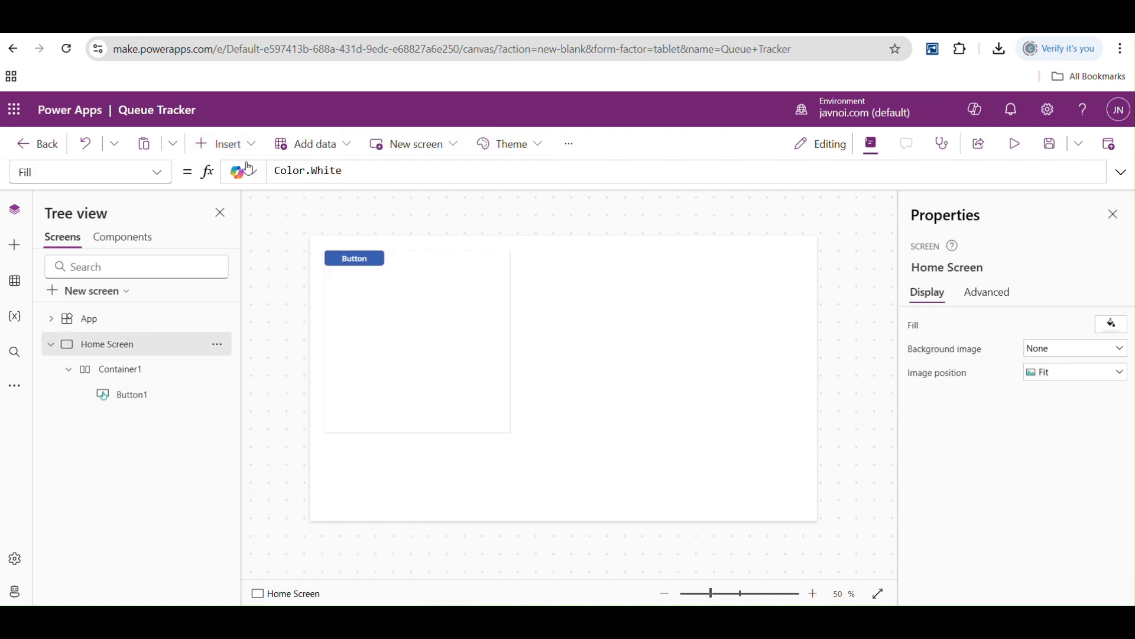
{"action": "left_click", "coordinate": [228, 144]}
{"action": "type", "text": "con"}
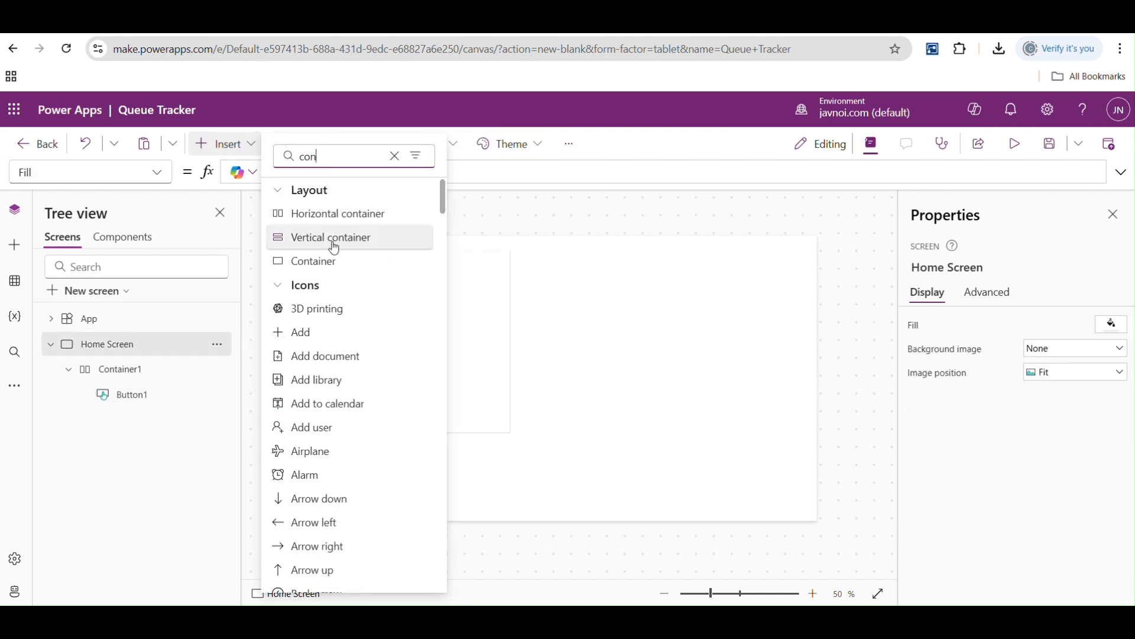
{"action": "left_click", "coordinate": [335, 243]}
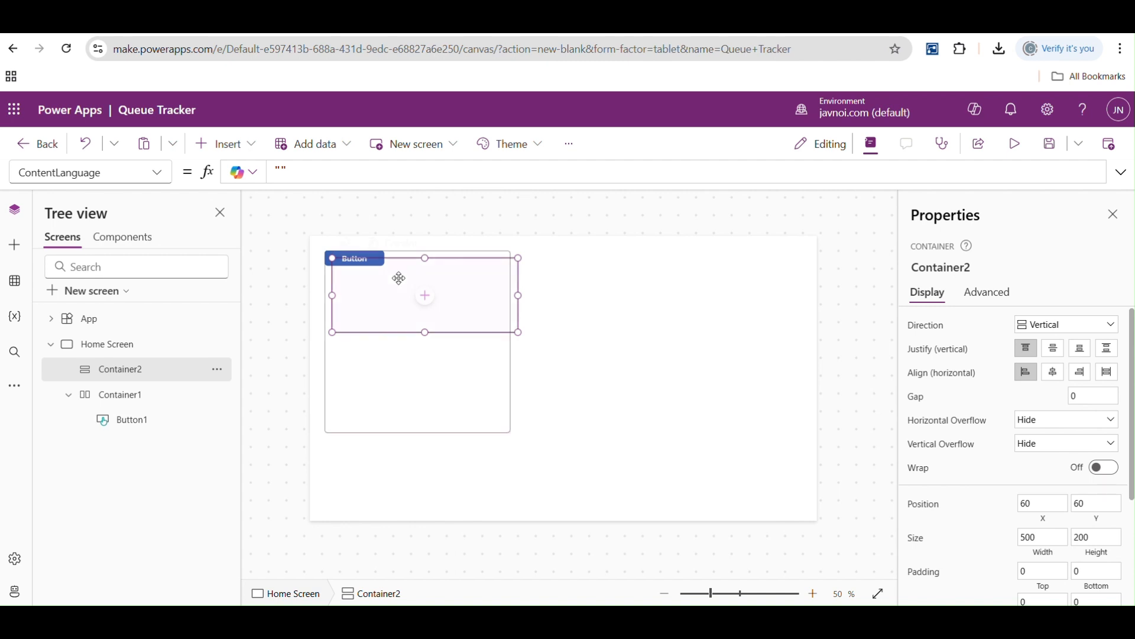
{"action": "left_click_drag", "start_coordinate": [519, 295], "coordinate": [720, 302]}
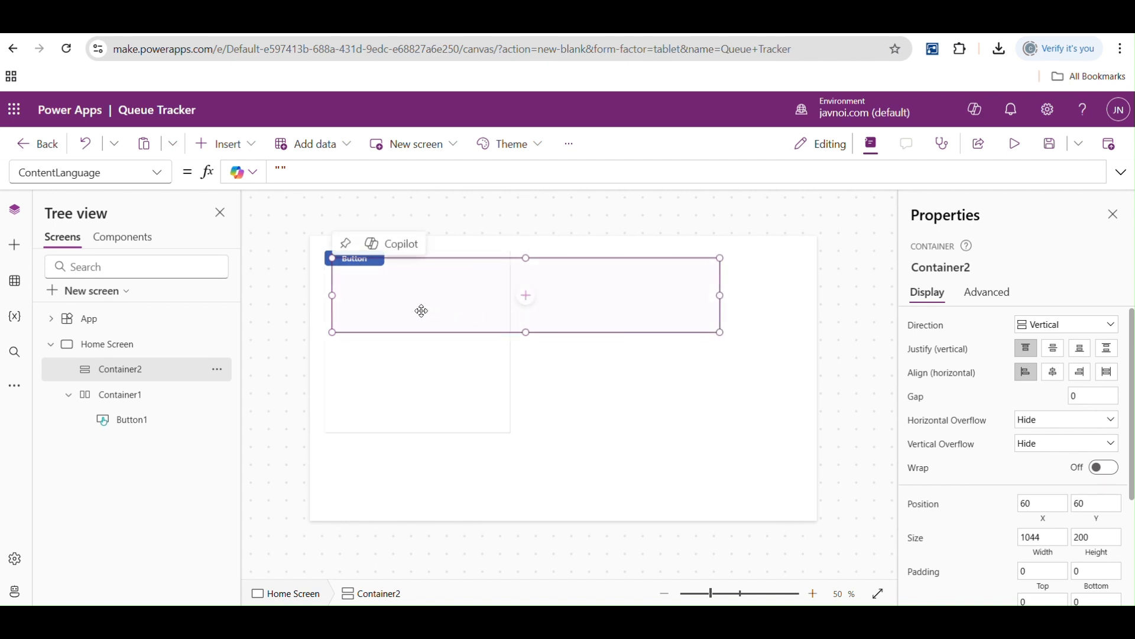
{"action": "left_click_drag", "start_coordinate": [332, 295], "coordinate": [547, 295]}
- Insert a button inside the new vertical container
{"action": "left_click", "coordinate": [223, 144]}
{"action": "left_click", "coordinate": [325, 159]}
{"action": "type", "text": "bu"}
{"action": "left_click", "coordinate": [323, 214]}
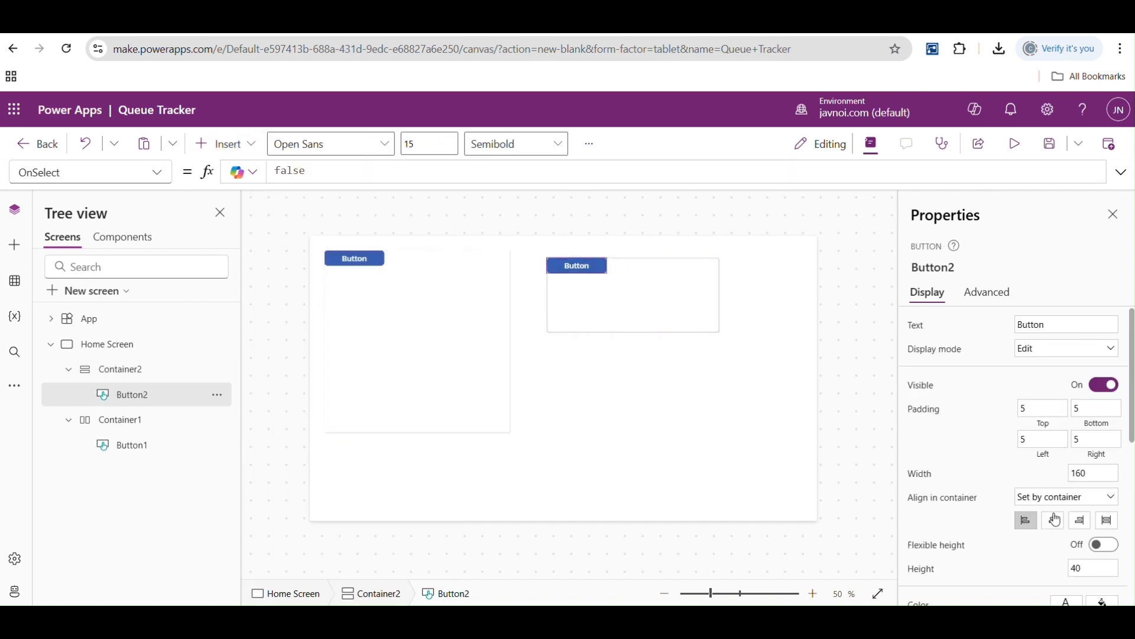
- Try the center, right and left alignments for the vertical container's button, finishing with left alignment
{"action": "left_click", "coordinate": [1055, 520]}
{"action": "left_click", "coordinate": [1079, 520]}
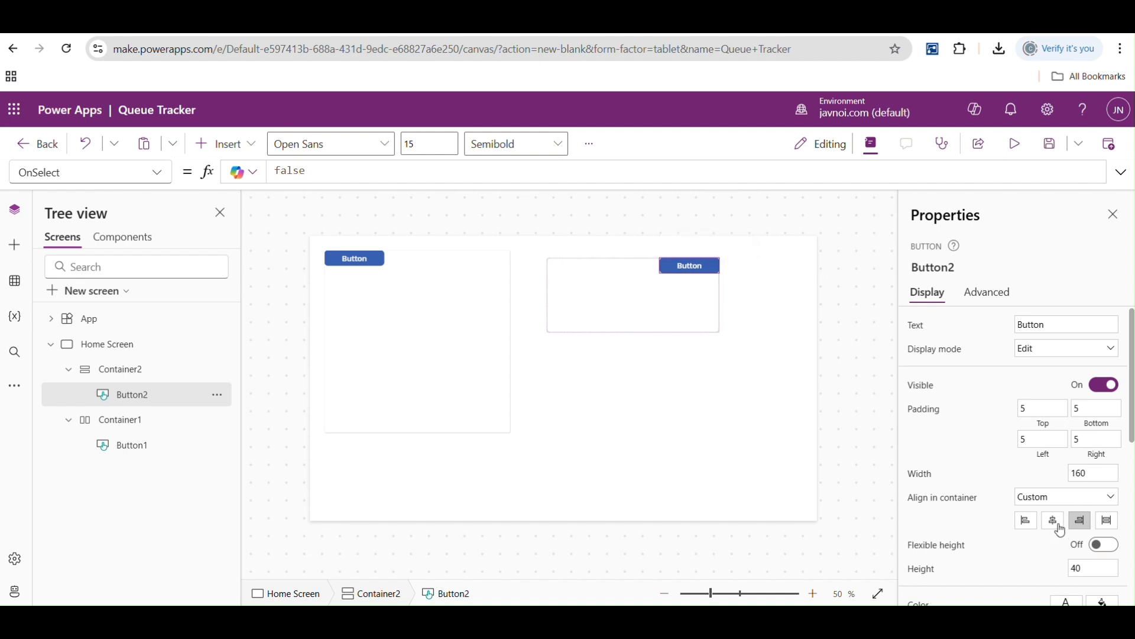
{"action": "left_click", "coordinate": [1025, 522]}
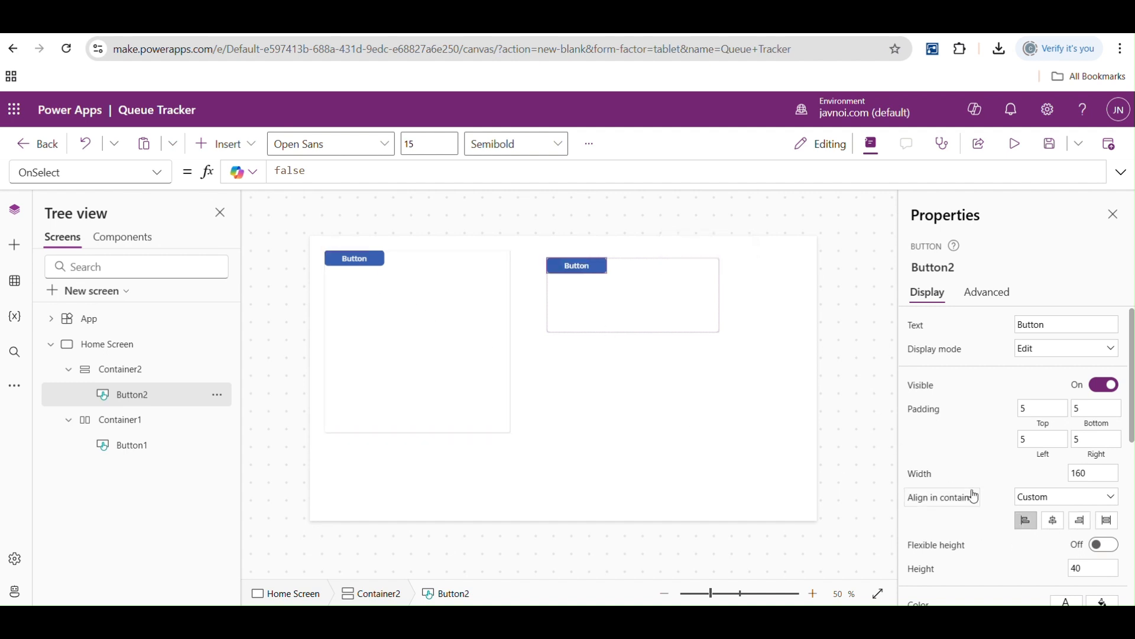
- Change the direction of the taller first container from Horizontal to Vertical
{"action": "left_click", "coordinate": [388, 297]}
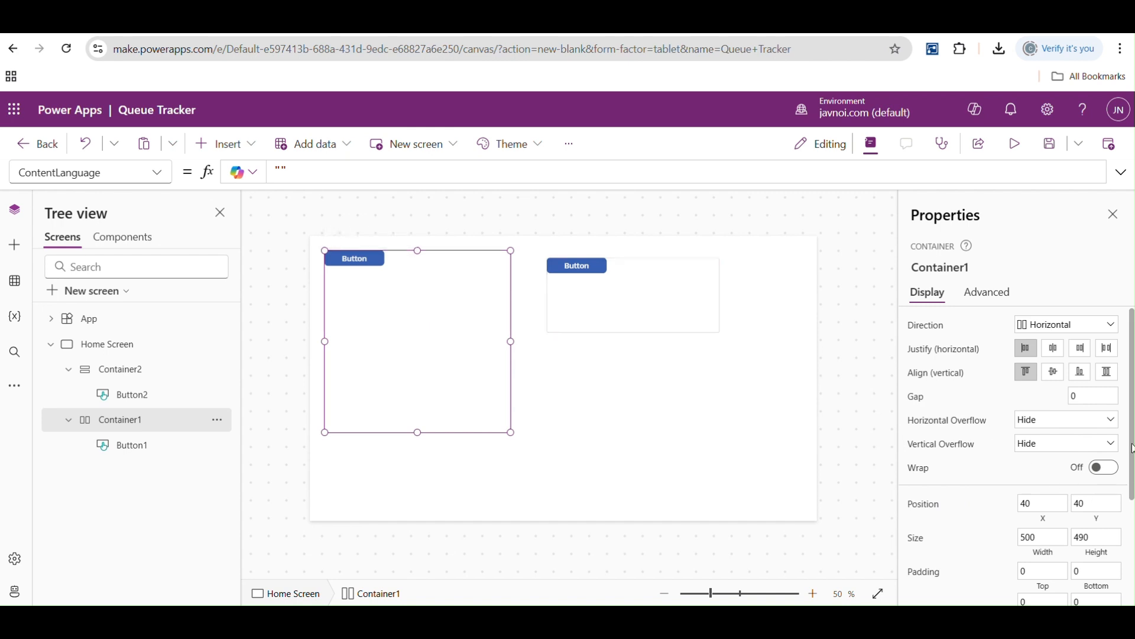
{"action": "scroll", "coordinate": [1129, 448], "scroll_direction": "down", "scroll_amount": 2}
{"action": "scroll", "coordinate": [1130, 449], "scroll_direction": "up", "scroll_amount": 2}
{"action": "mouse_move", "coordinate": [493, 352]}
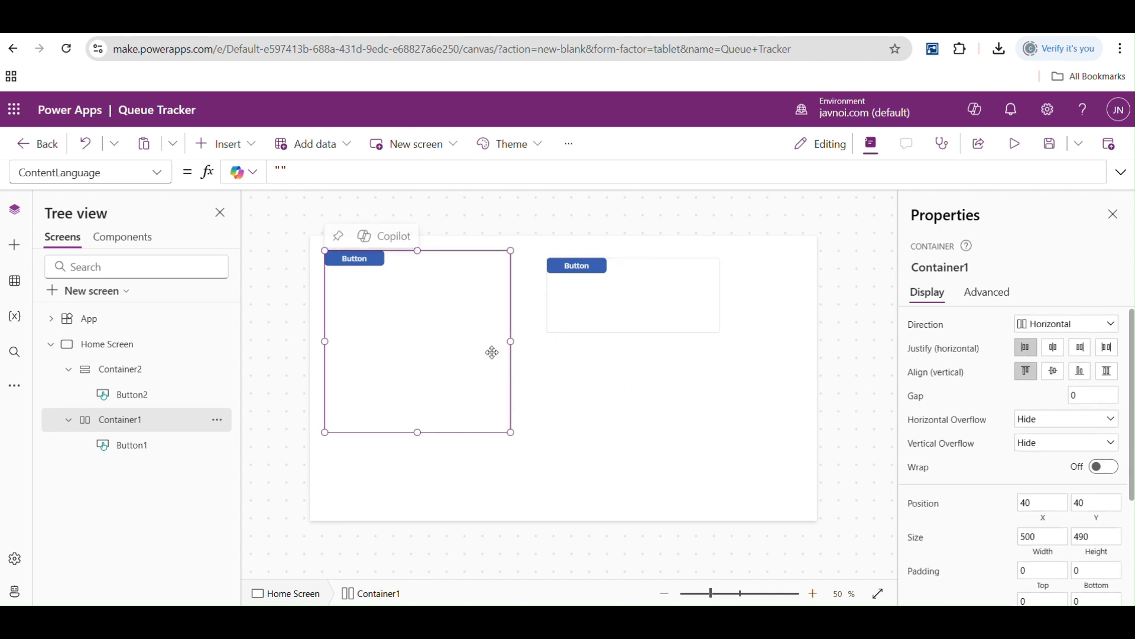
{"action": "left_click", "coordinate": [1110, 325]}
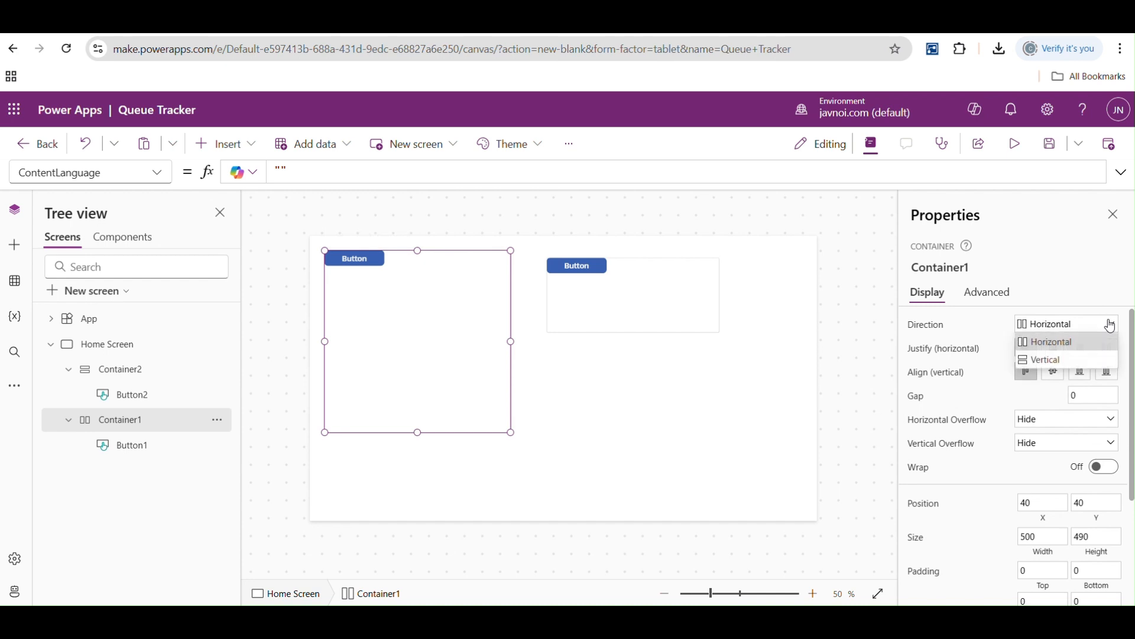
{"action": "left_click", "coordinate": [1058, 360]}
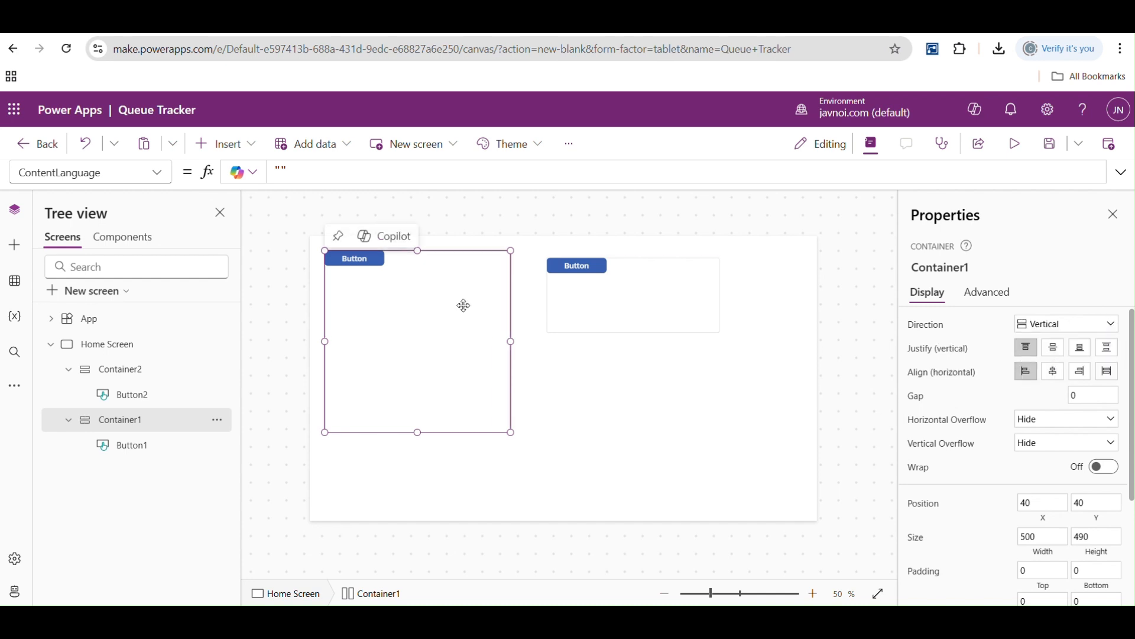
{"action": "scroll", "coordinate": [1133, 447], "scroll_direction": "down", "scroll_amount": 3}
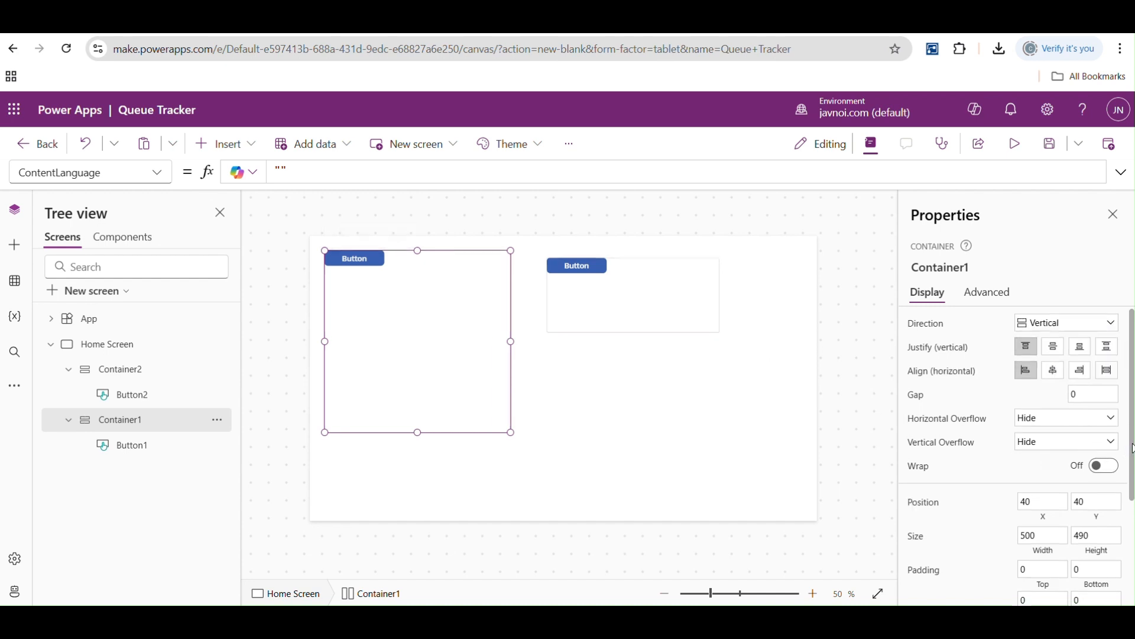
{"action": "scroll", "coordinate": [1133, 447], "scroll_direction": "up", "scroll_amount": 3}
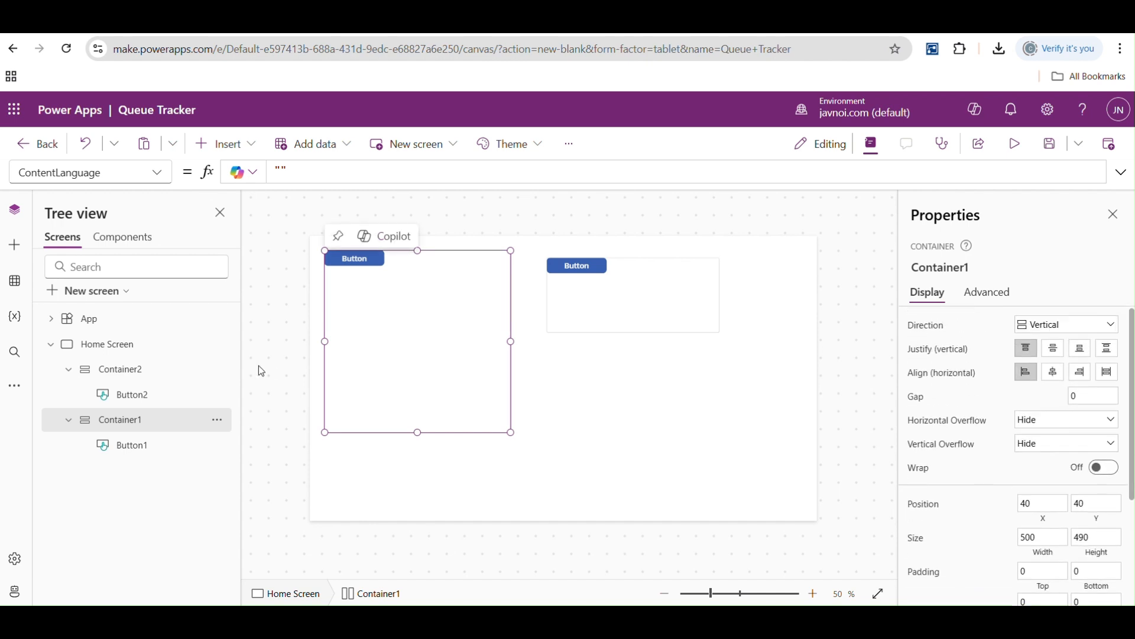
- Insert a plain container on the Home Screen and resize it to about 610 by 198, below the smaller vertical container
{"action": "left_click", "coordinate": [120, 349]}
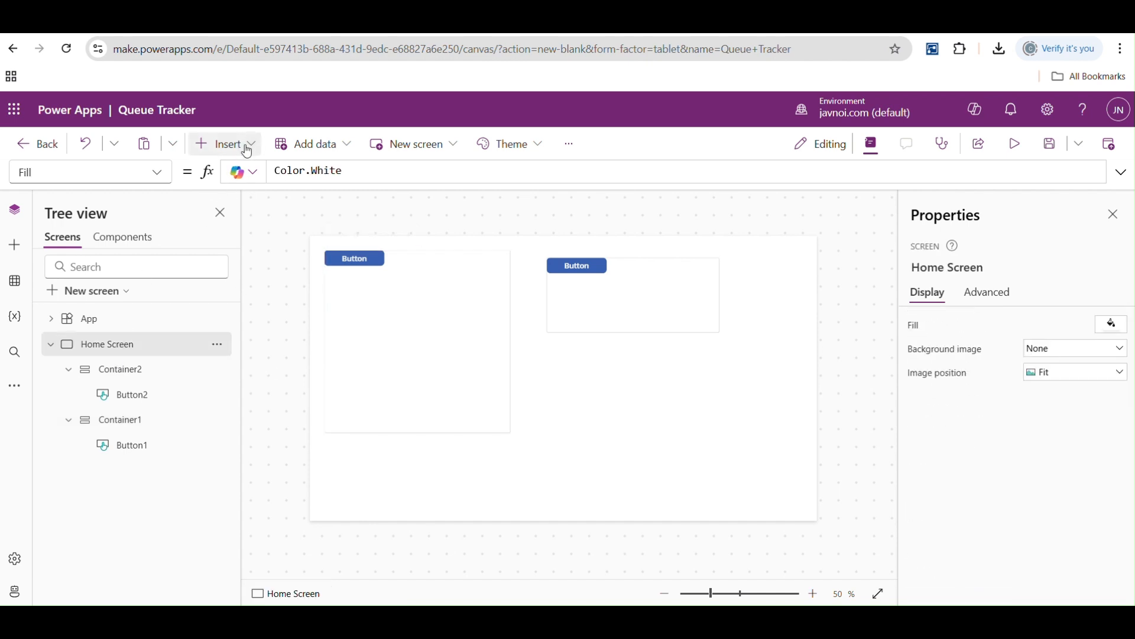
{"action": "left_click", "coordinate": [225, 143]}
{"action": "type", "text": "cont"}
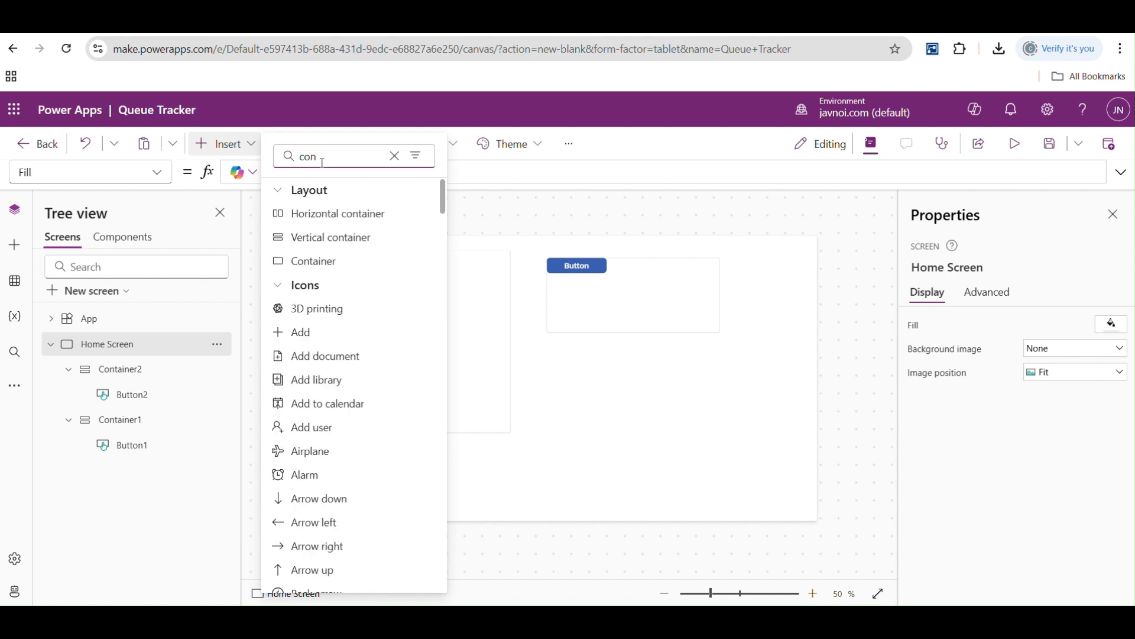
{"action": "left_click", "coordinate": [315, 260]}
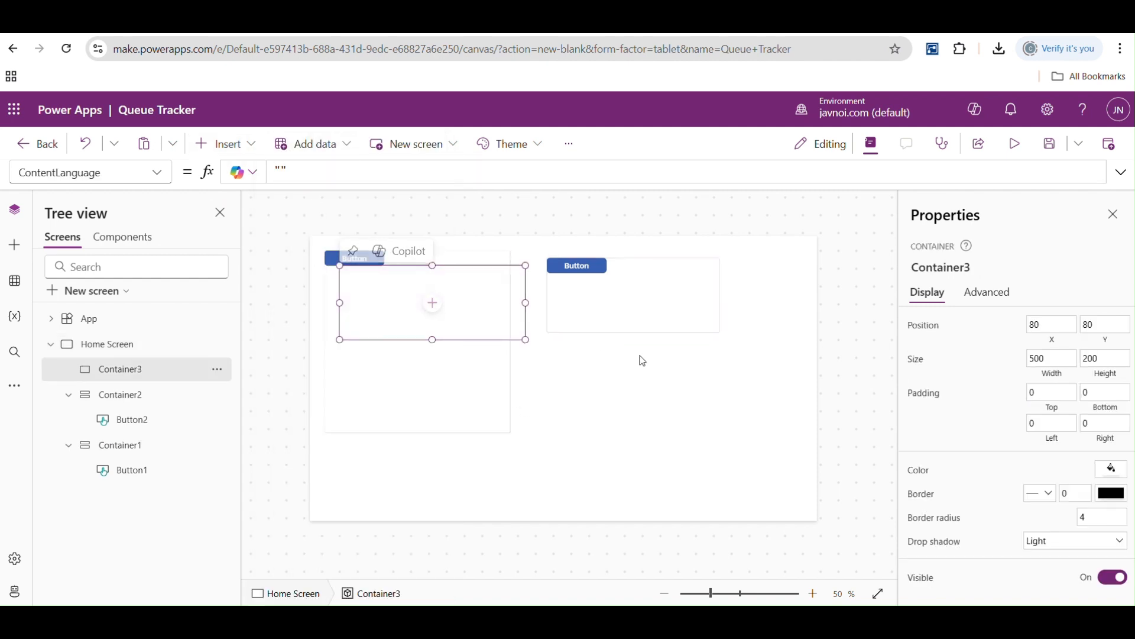
{"action": "left_click_drag", "start_coordinate": [526, 339], "coordinate": [790, 433]}
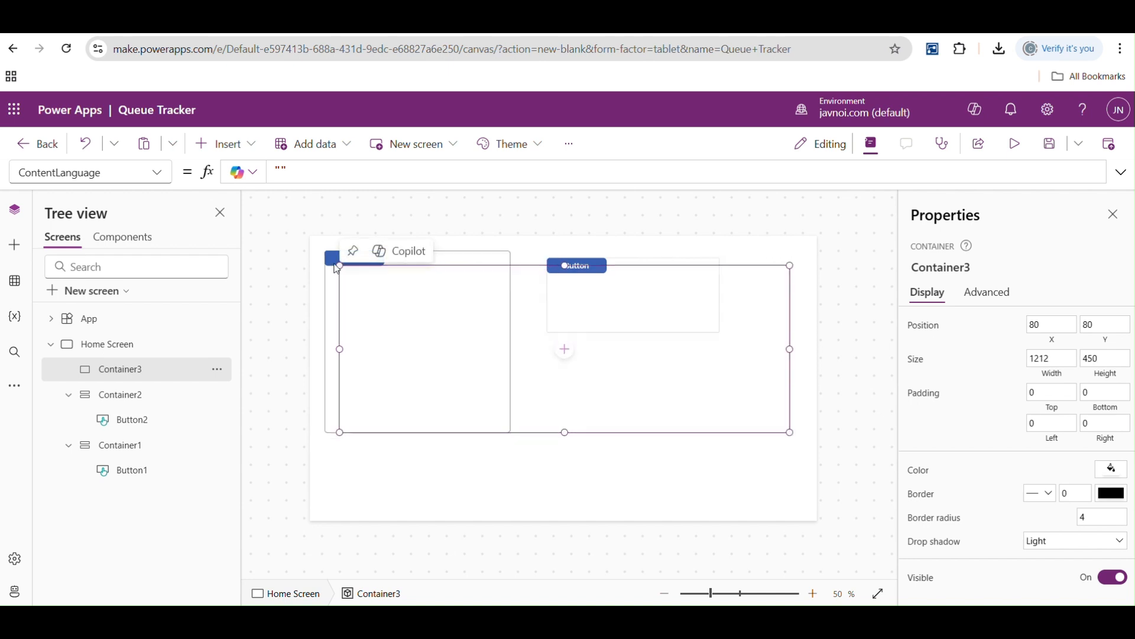
{"action": "left_click_drag", "start_coordinate": [340, 266], "coordinate": [528, 326]}
- Insert a button in the plain container and move it freely to the container's upper edge, at about X 99, Y 0
{"action": "left_click", "coordinate": [227, 143]}
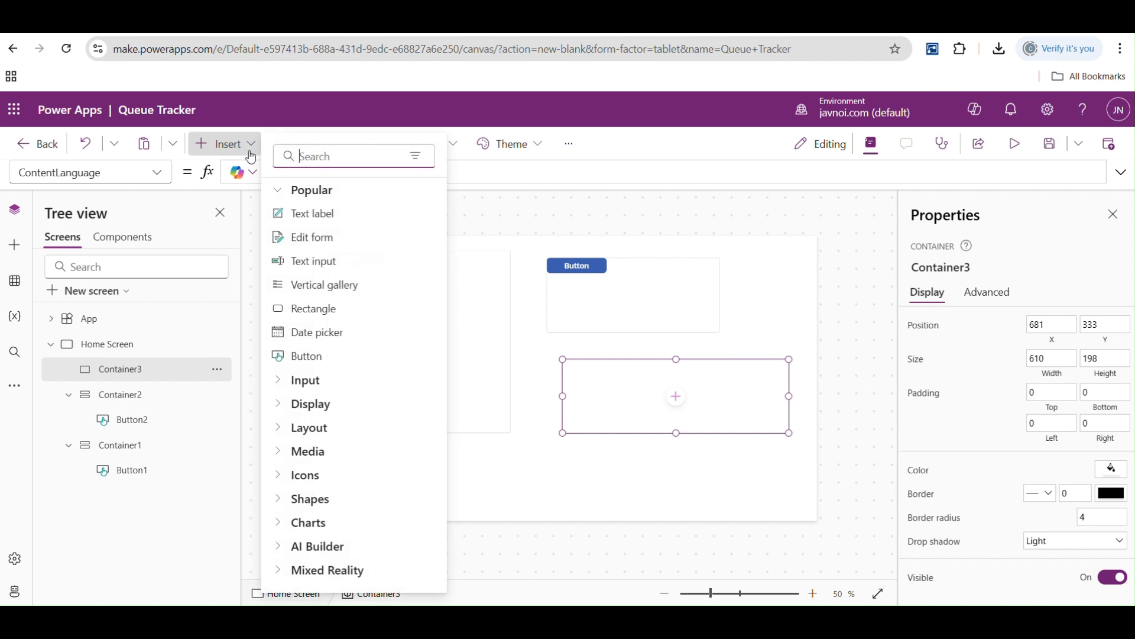
{"action": "left_click", "coordinate": [313, 378]}
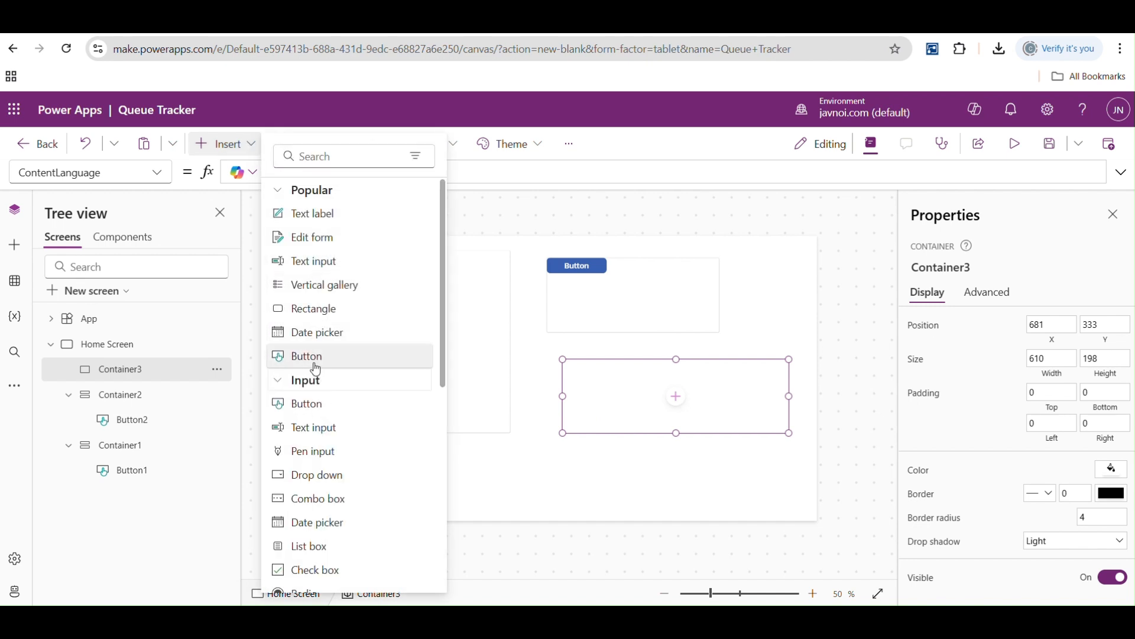
{"action": "left_click", "coordinate": [312, 358]}
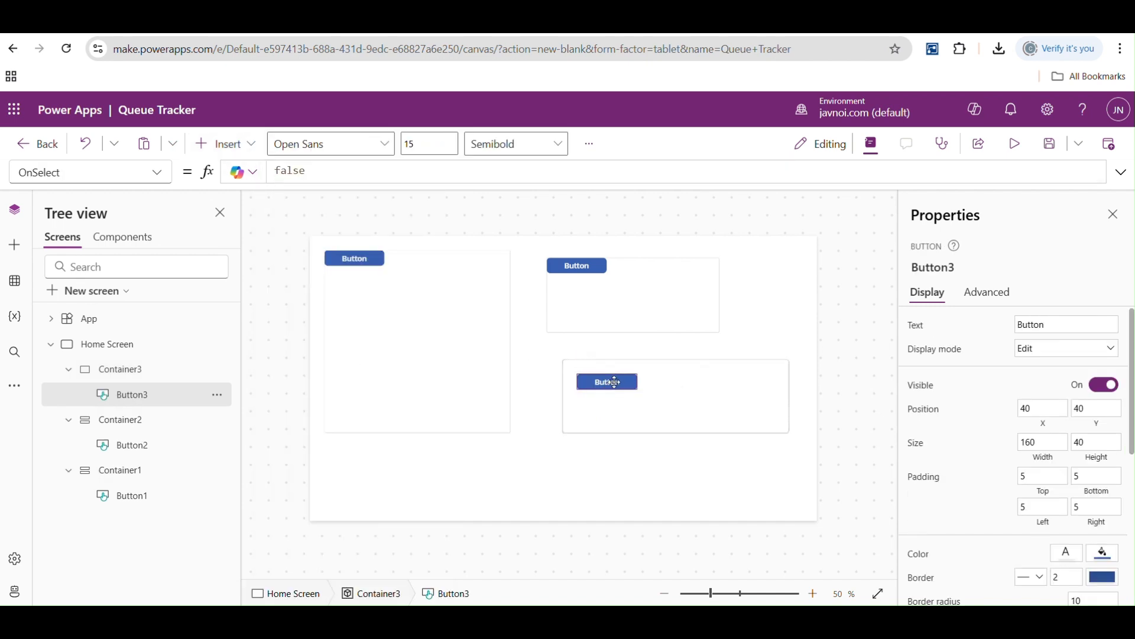
{"action": "left_click_drag", "start_coordinate": [733, 384], "coordinate": [632, 360]}
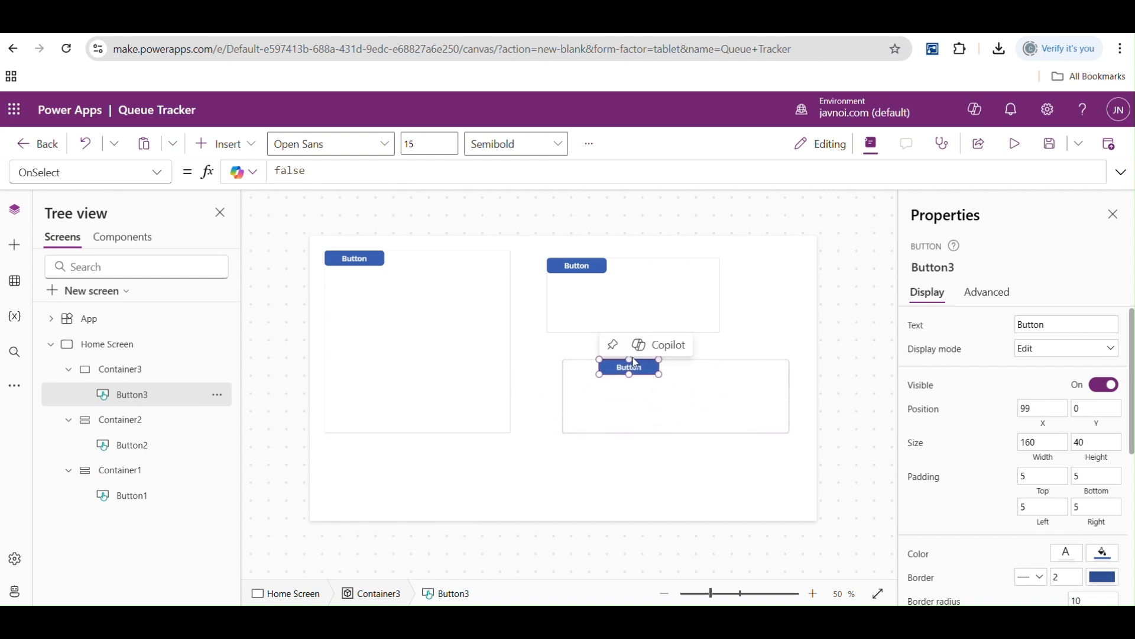
- Try center alignment for the buttons in both vertical containers, finishing each with right alignment
{"action": "left_click", "coordinate": [577, 271]}
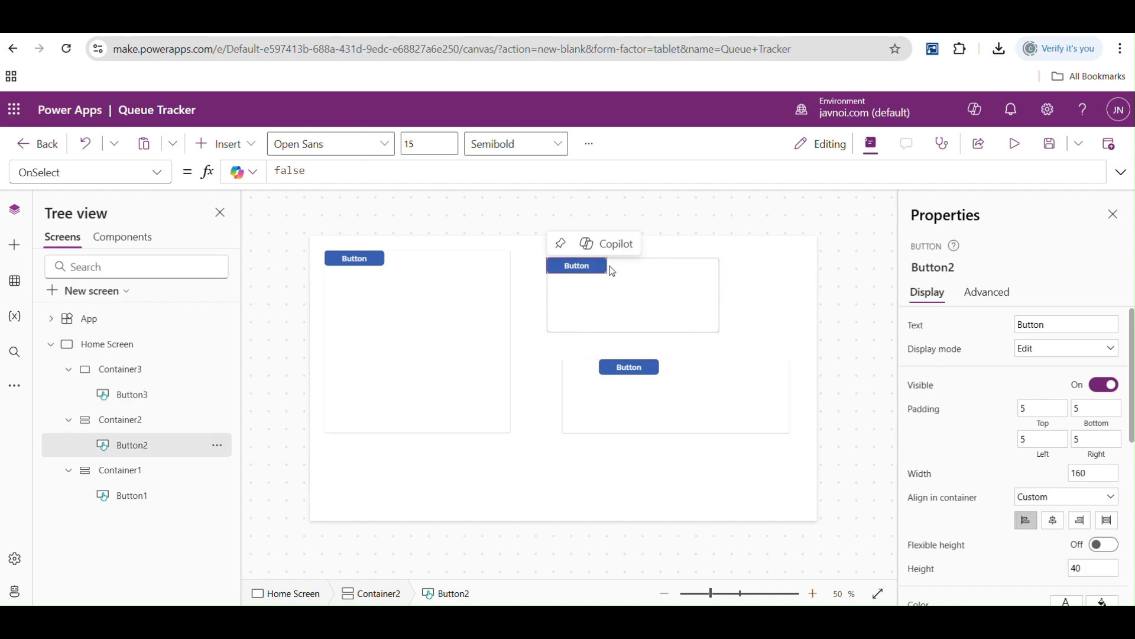
{"action": "left_click", "coordinate": [1054, 520]}
{"action": "left_click", "coordinate": [1080, 519]}
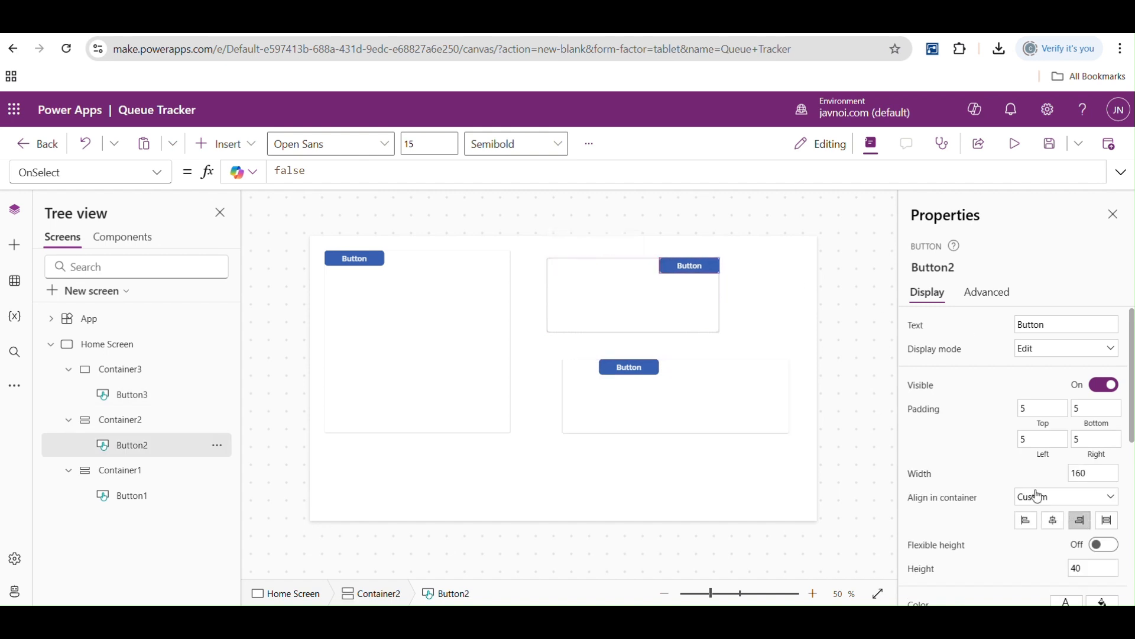
{"action": "left_click", "coordinate": [380, 258]}
{"action": "left_click", "coordinate": [1054, 521]}
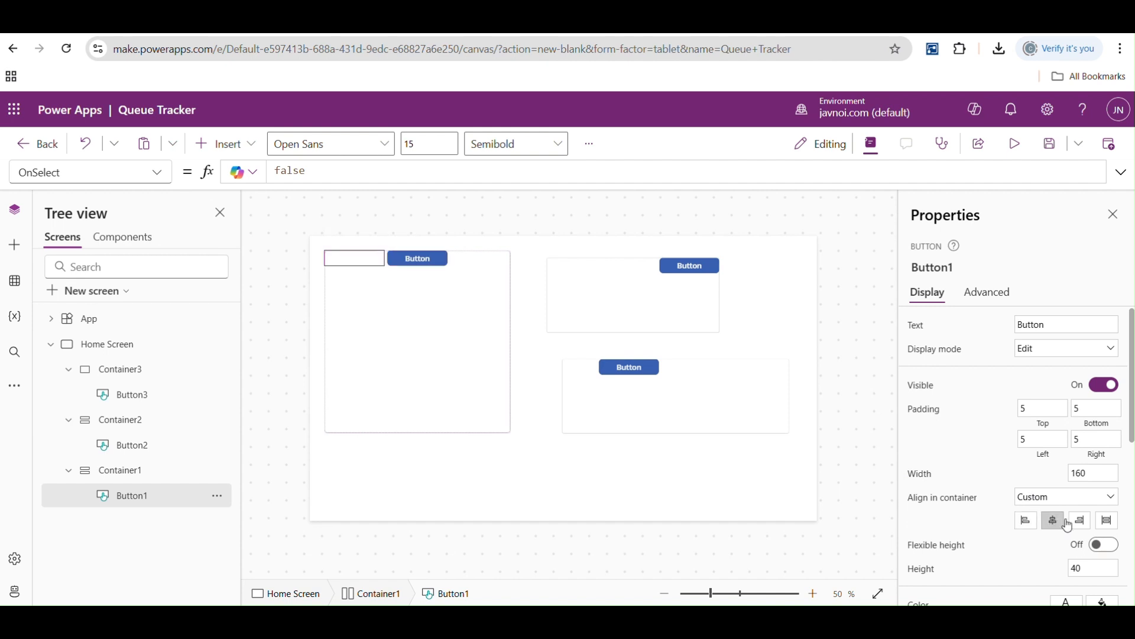
{"action": "left_click", "coordinate": [1080, 520]}
{"action": "mouse_move", "coordinate": [1131, 420]}
{"action": "left_mouse_down"}
{"action": "mouse_move", "coordinate": [1131, 553]}
{"action": "mouse_move", "coordinate": [1130, 433]}
{"action": "left_mouse_up"}
- Delete all three containers and their buttons from the Home Screen
{"action": "left_click", "coordinate": [406, 275]}
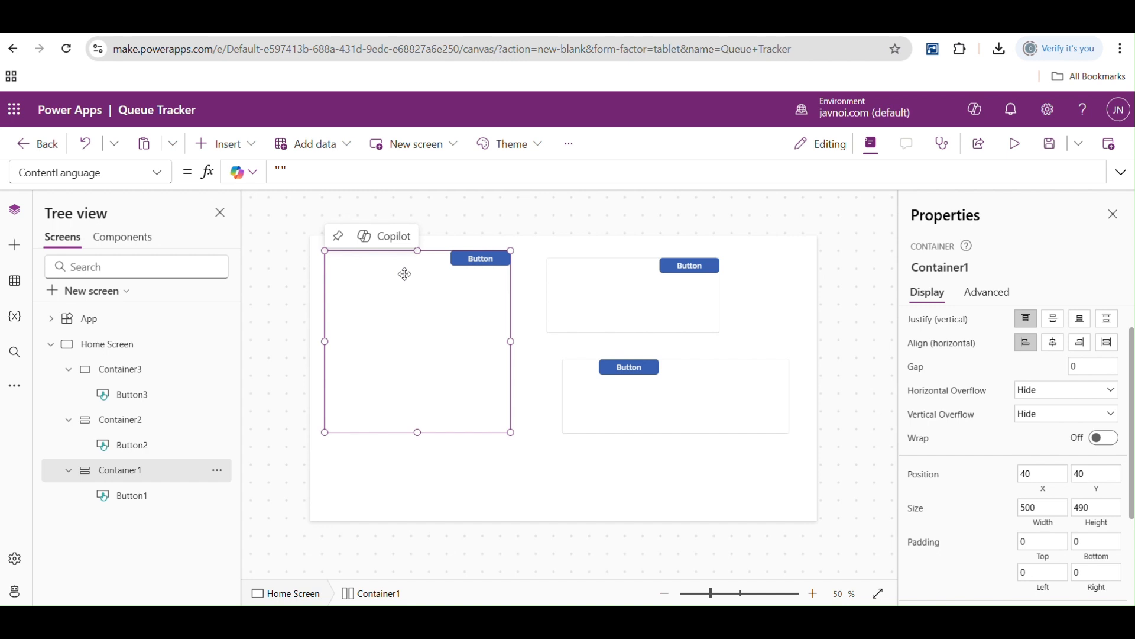
{"action": "key", "text": "Delete"}
{"action": "left_click", "coordinate": [570, 292]}
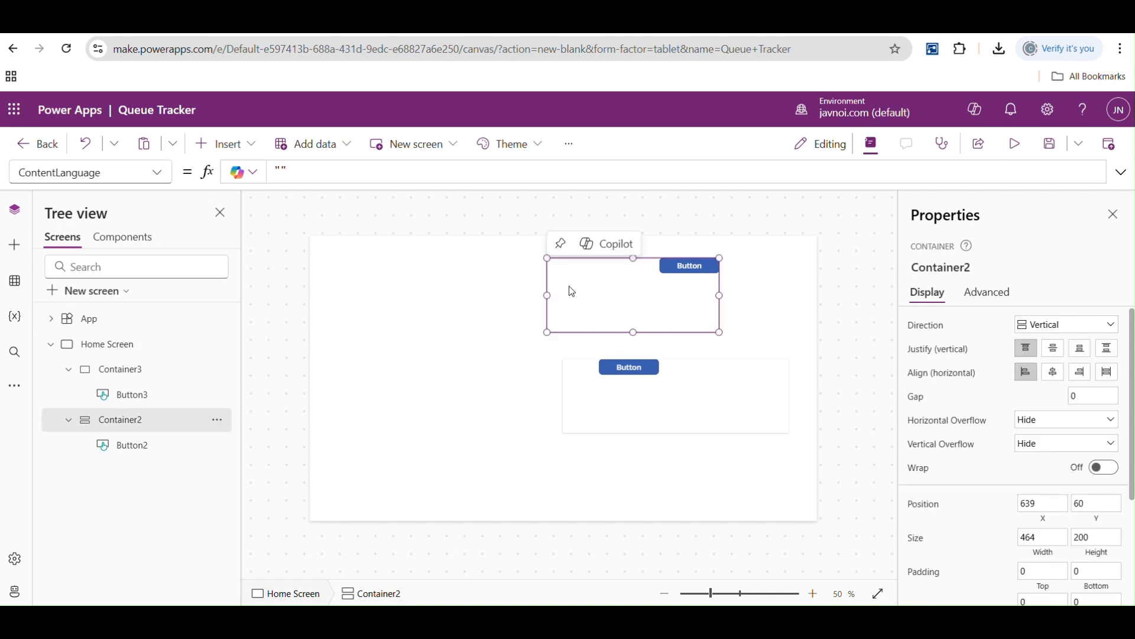
{"action": "key", "text": "Delete"}
{"action": "left_click", "coordinate": [573, 385]}
{"action": "key", "text": "Delete"}
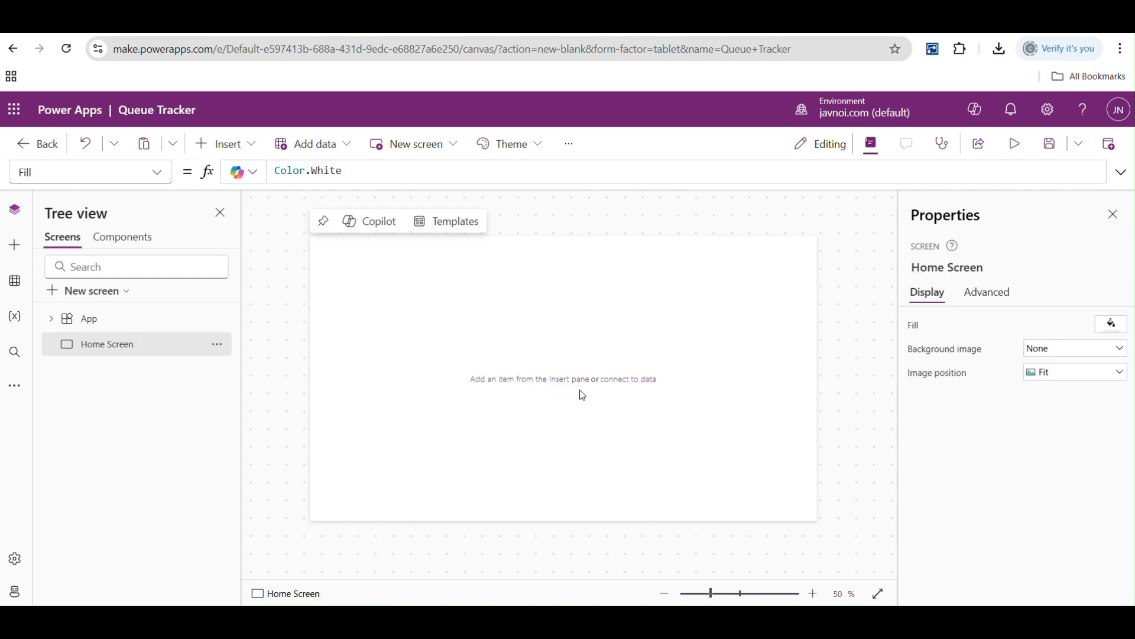
- Add a new screen with the Sidebar layout and inspect its header, sidebar and main containers
{"action": "left_click", "coordinate": [115, 297]}
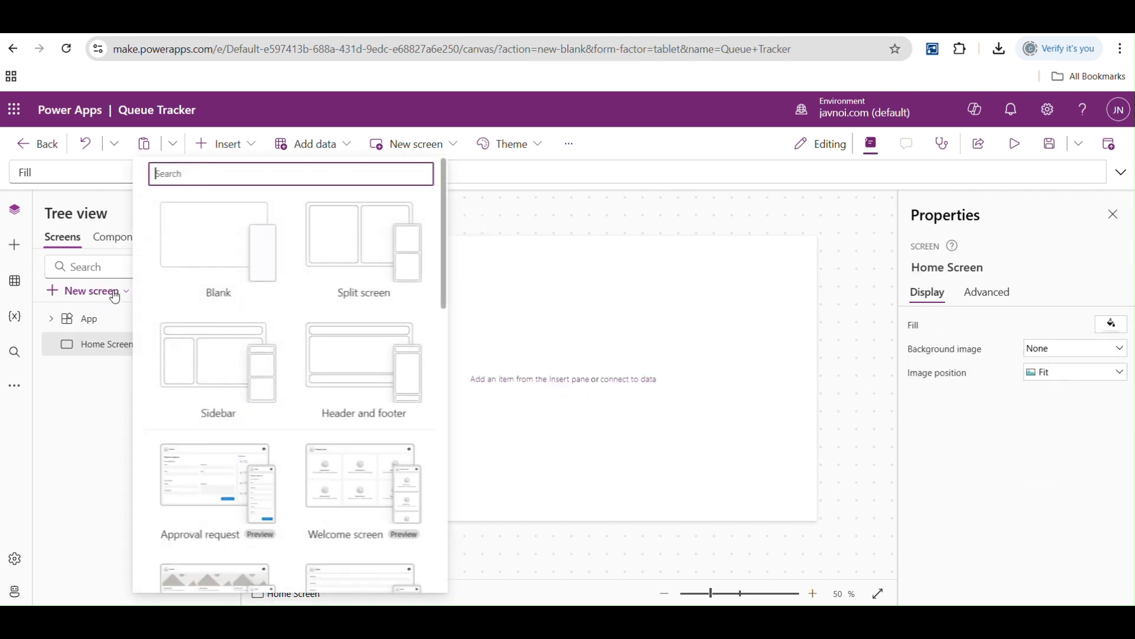
{"action": "left_click", "coordinate": [222, 351]}
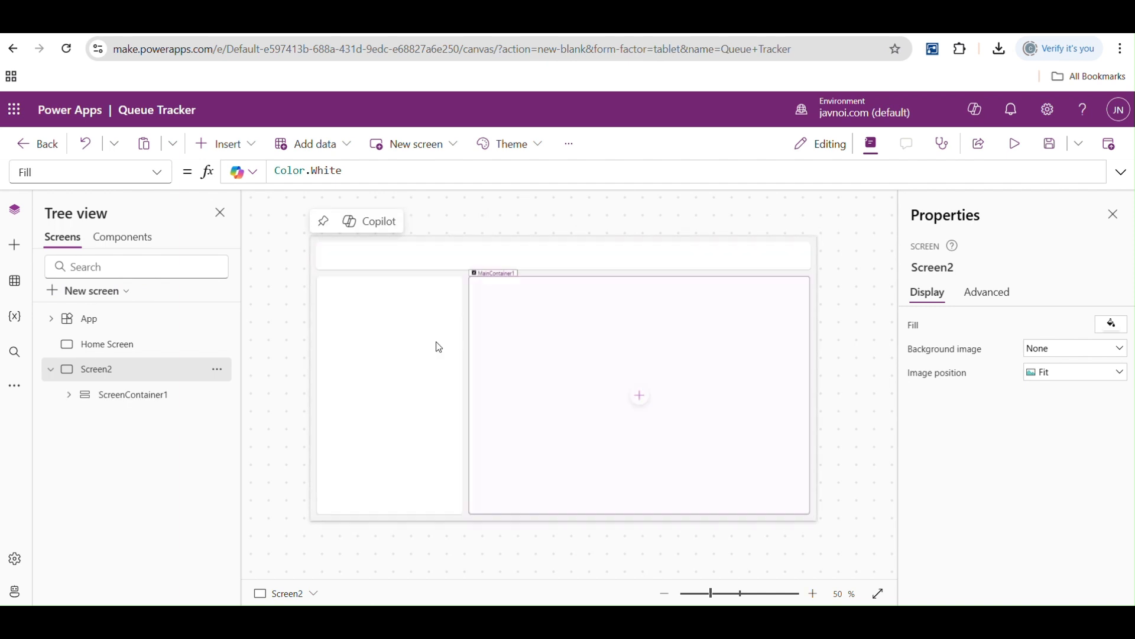
{"action": "left_click", "coordinate": [377, 264]}
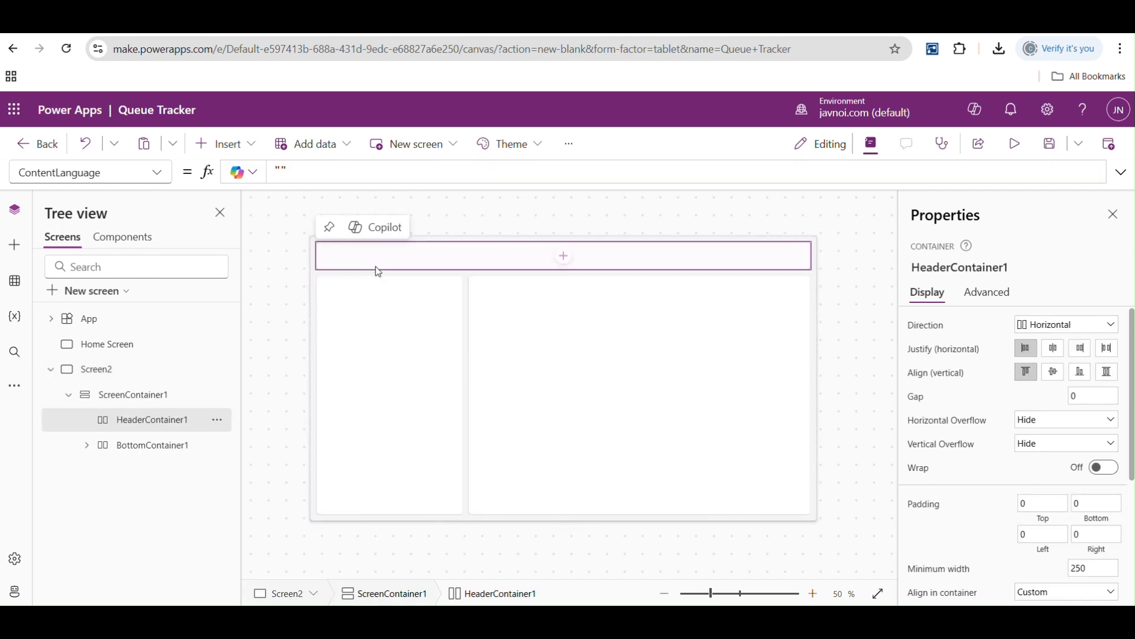
{"action": "left_click", "coordinate": [361, 335]}
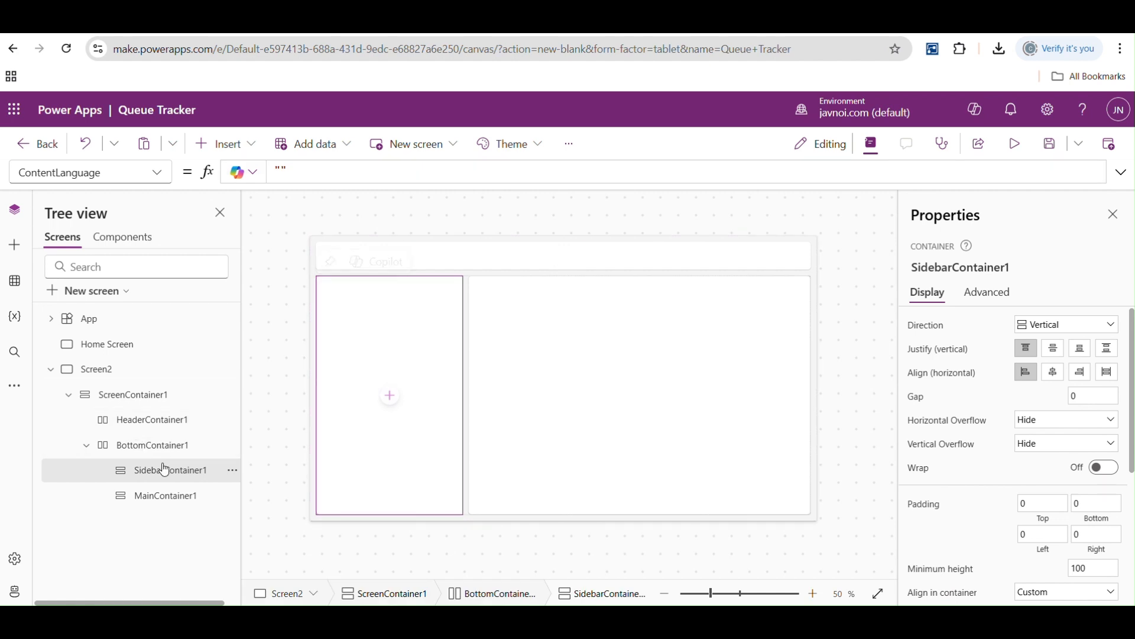
{"action": "left_click", "coordinate": [580, 347]}
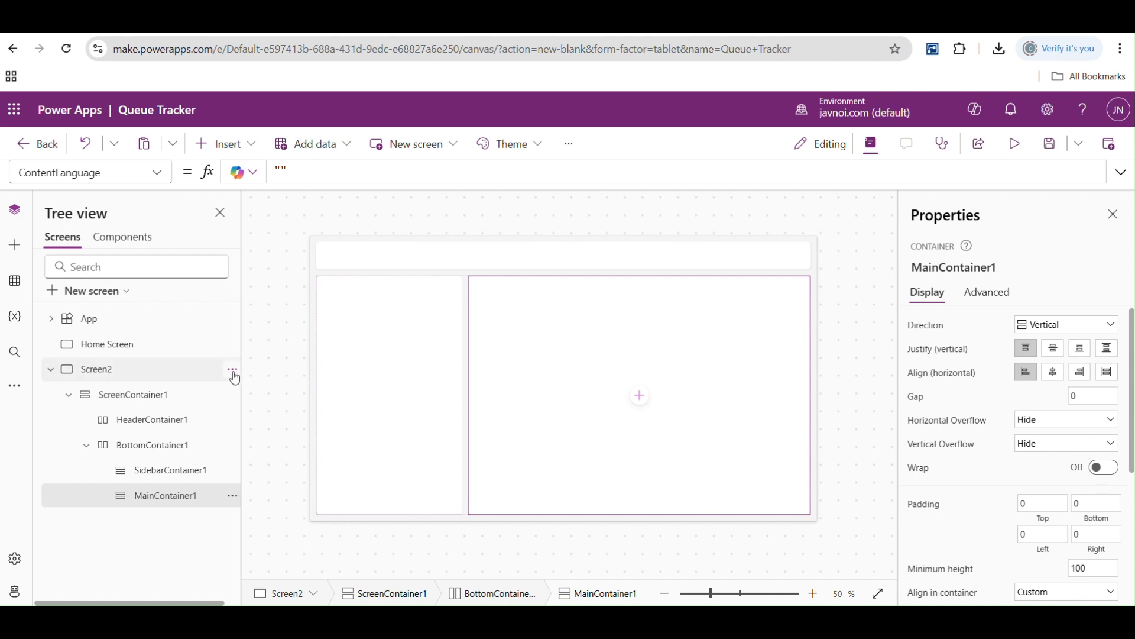
- Delete the Sidebar-layout screen from the app
{"action": "left_click", "coordinate": [231, 373]}
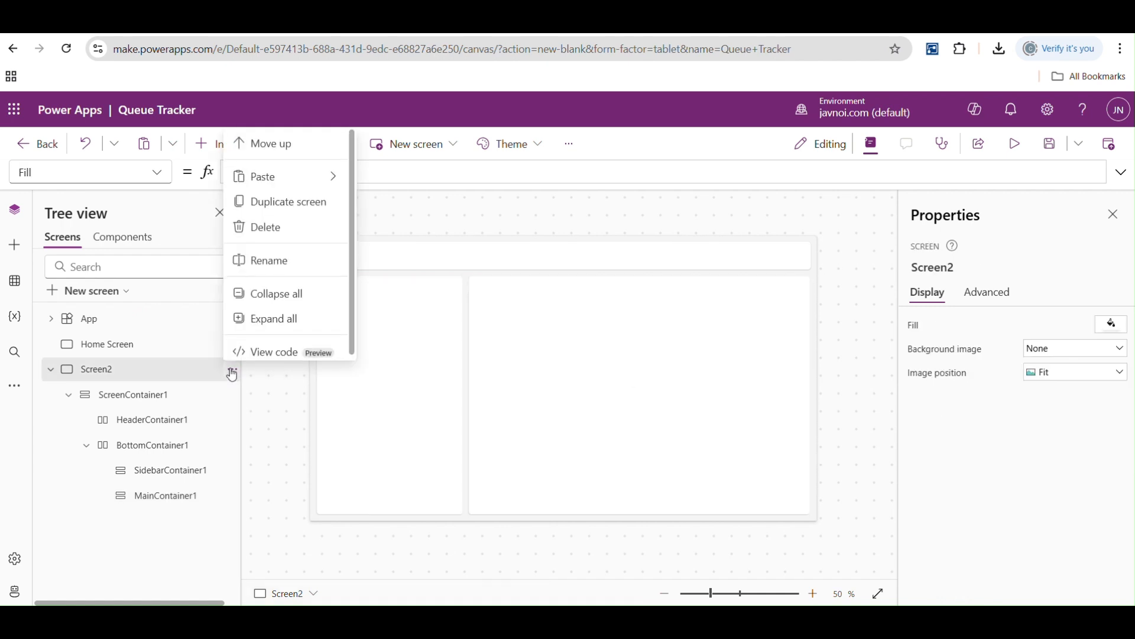
{"action": "left_click", "coordinate": [267, 227]}
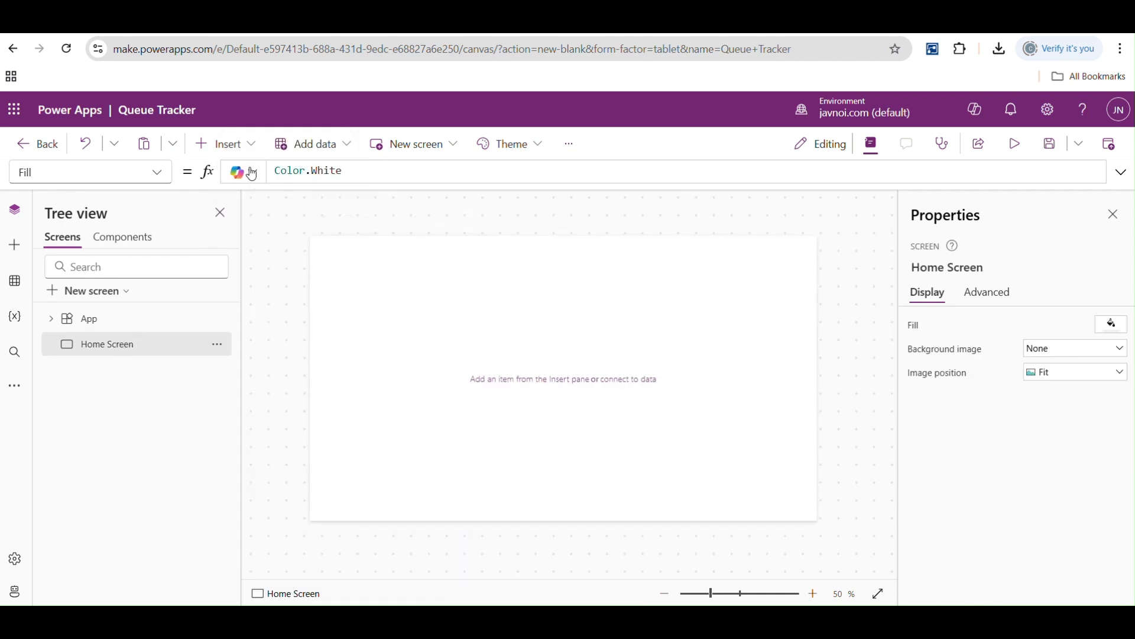
- Insert a plain container on the Home Screen and resize it to about 476 by 728 along the screen's left edge
{"action": "left_click", "coordinate": [225, 144]}
{"action": "type", "text": "con"}
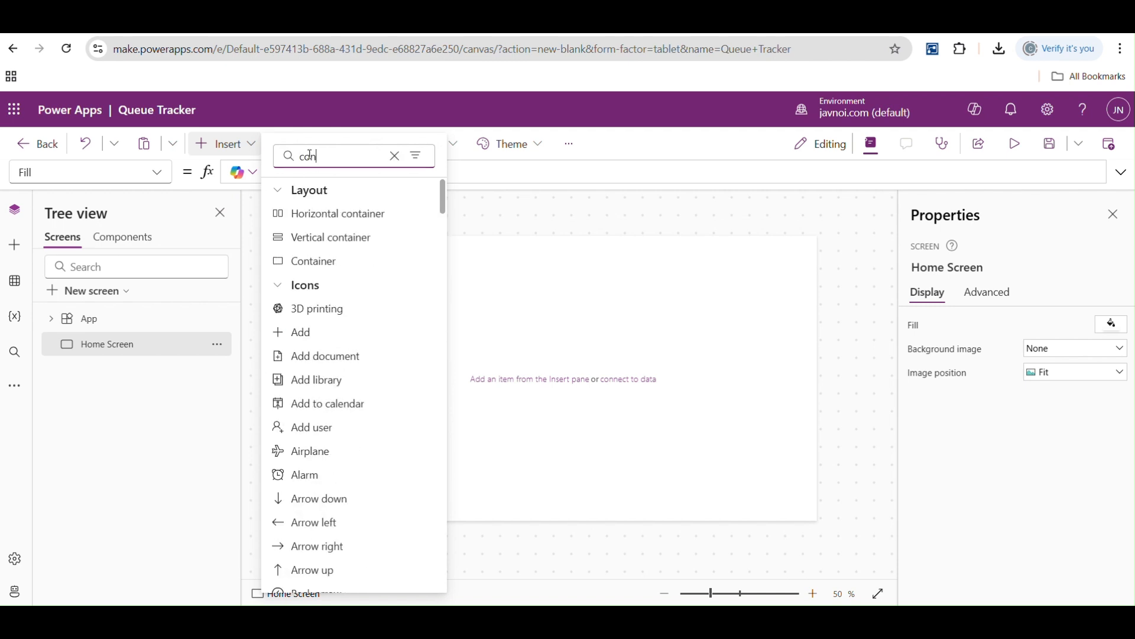
{"action": "left_click", "coordinate": [310, 259]}
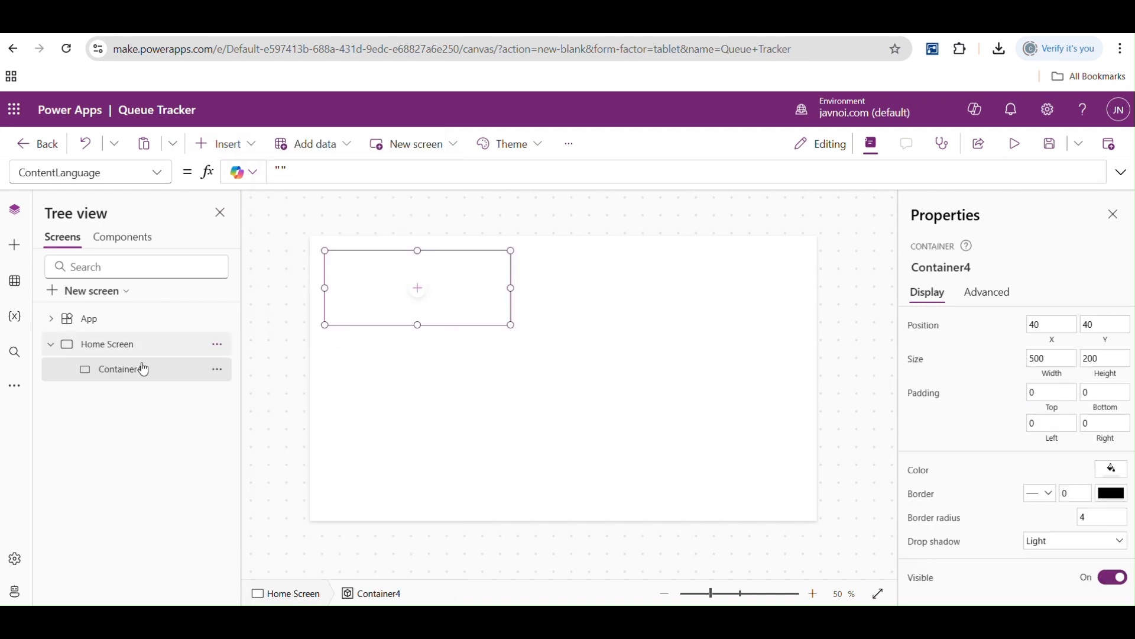
{"action": "left_click_drag", "start_coordinate": [420, 324], "coordinate": [427, 522]}
{"action": "left_click_drag", "start_coordinate": [513, 386], "coordinate": [464, 385]}
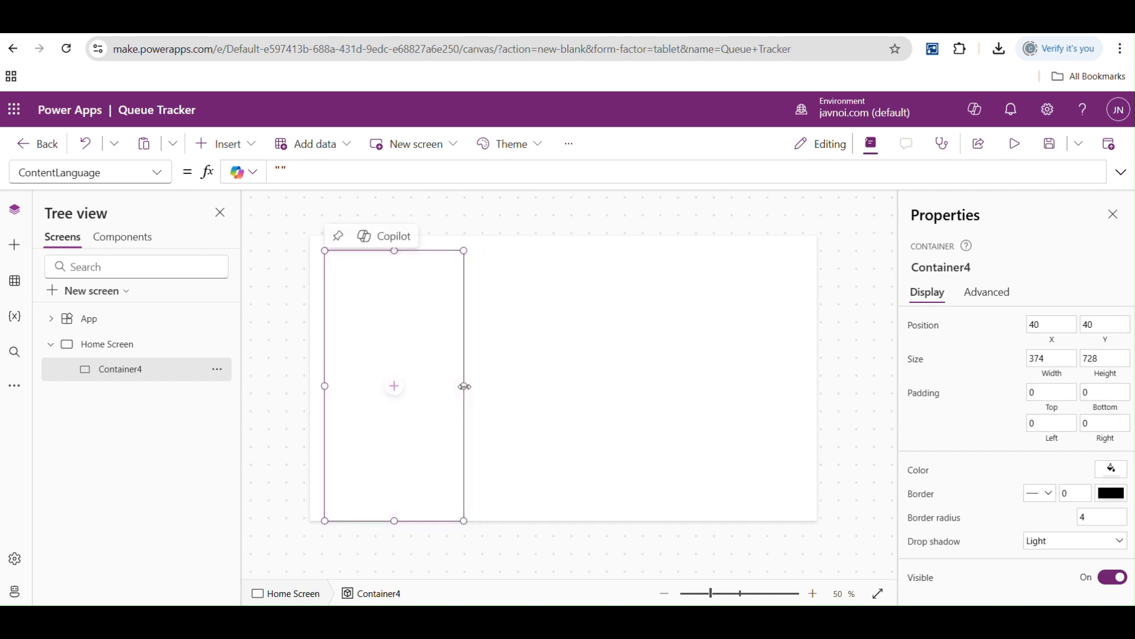
{"action": "left_click_drag", "start_coordinate": [325, 385], "coordinate": [293, 391]}
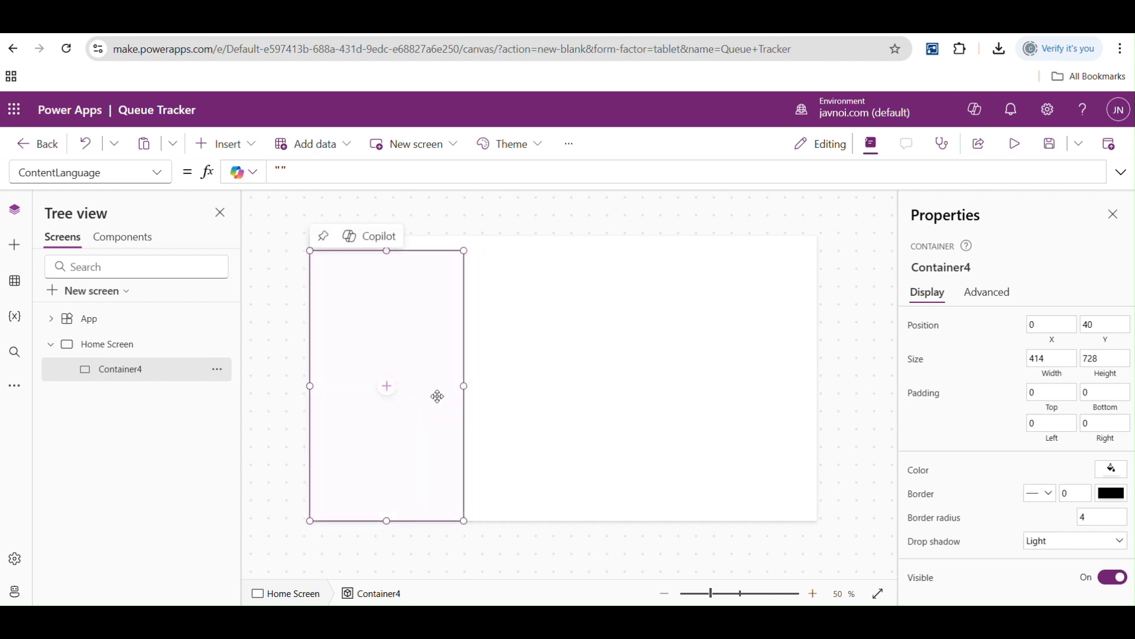
{"action": "left_click_drag", "start_coordinate": [464, 385], "coordinate": [486, 385]}
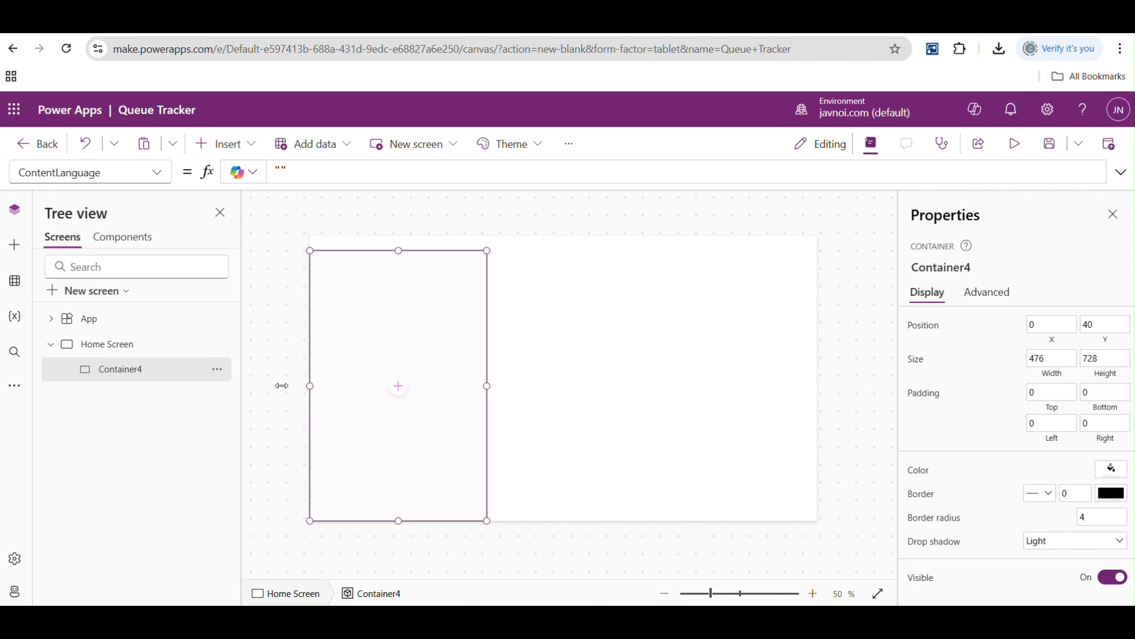
- Rename the new container as Side Container
{"action": "double_click", "coordinate": [128, 370]}
{"action": "type", "text": "Side"}
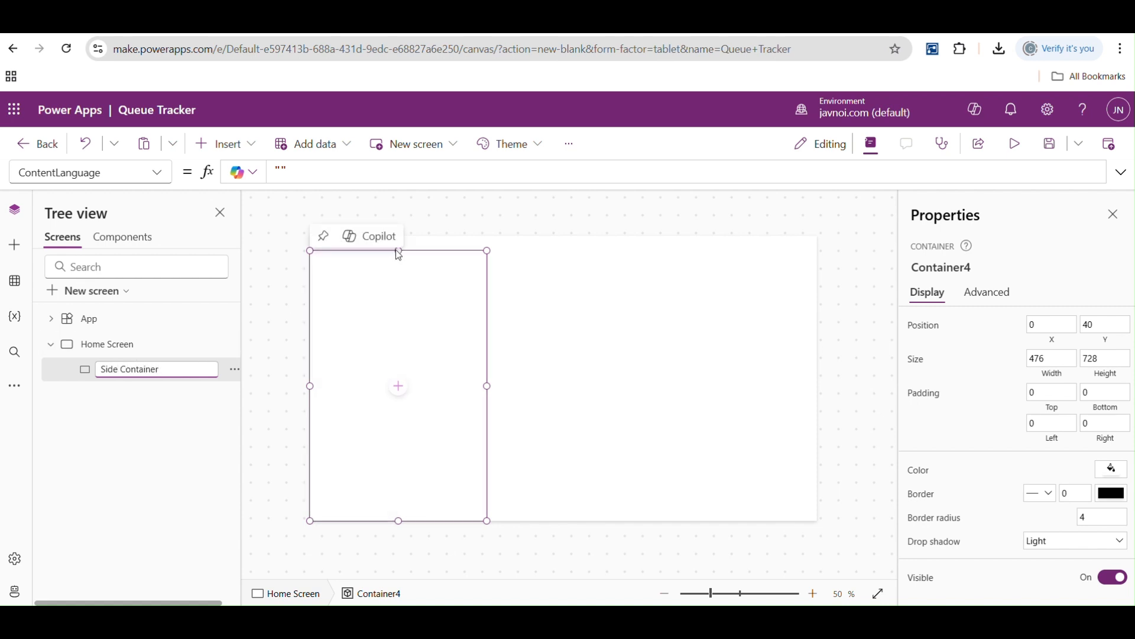
{"action": "left_click", "coordinate": [406, 282]}
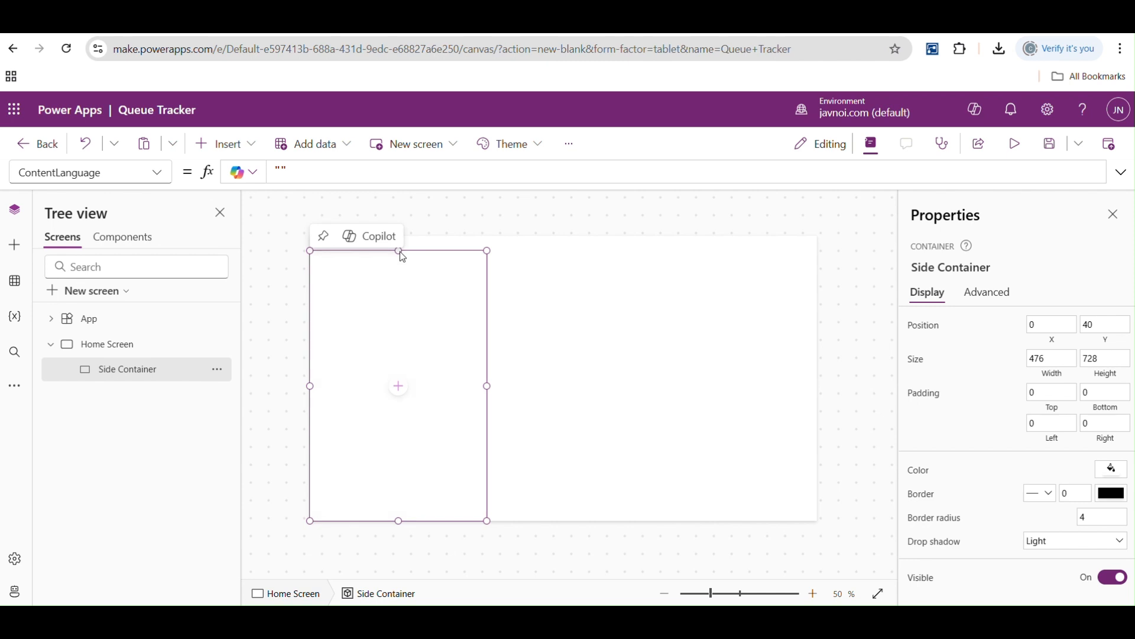
- Lower the Side Container's upper edge to a Y position of about 234, shortening its height to about 534
{"action": "left_click", "coordinate": [400, 385]}
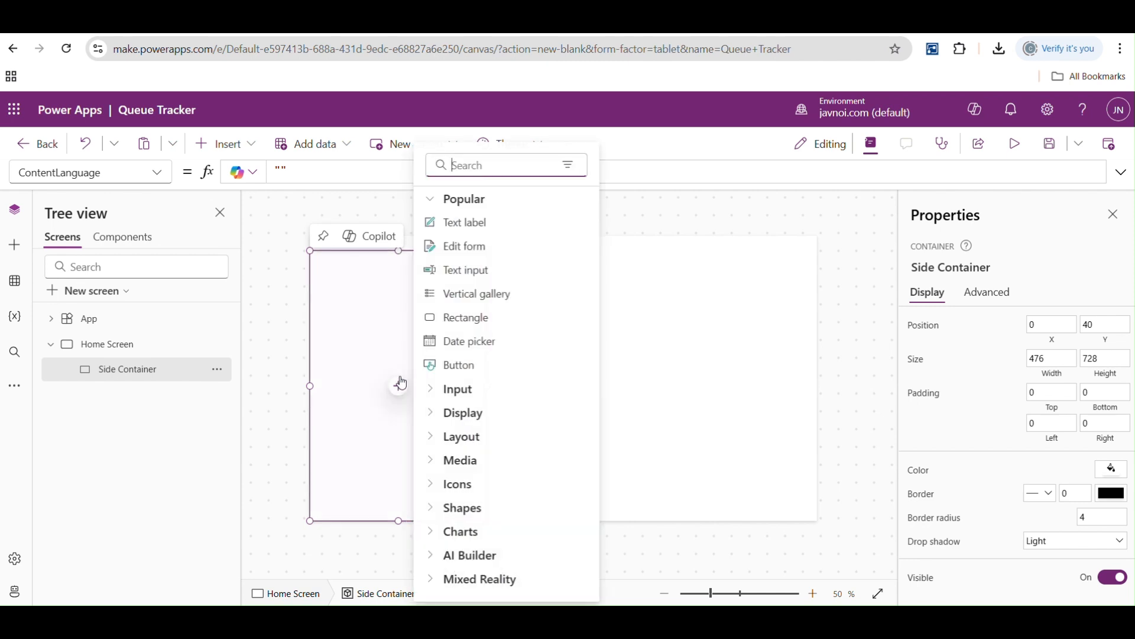
{"action": "left_click", "coordinate": [402, 253]}
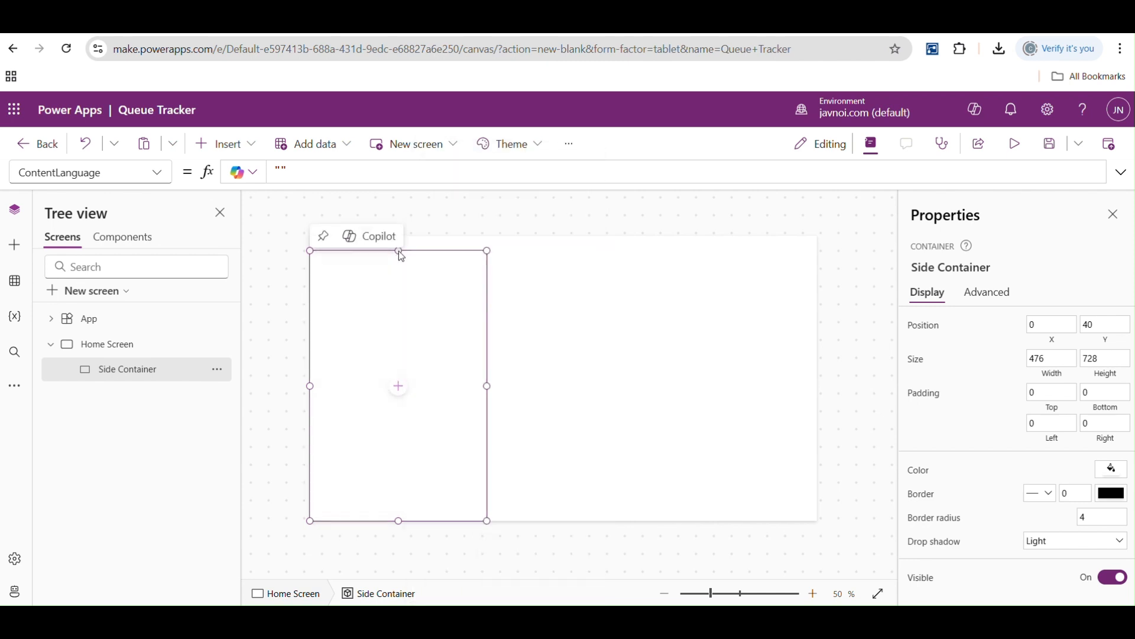
{"action": "left_click_drag", "start_coordinate": [398, 251], "coordinate": [399, 323]}
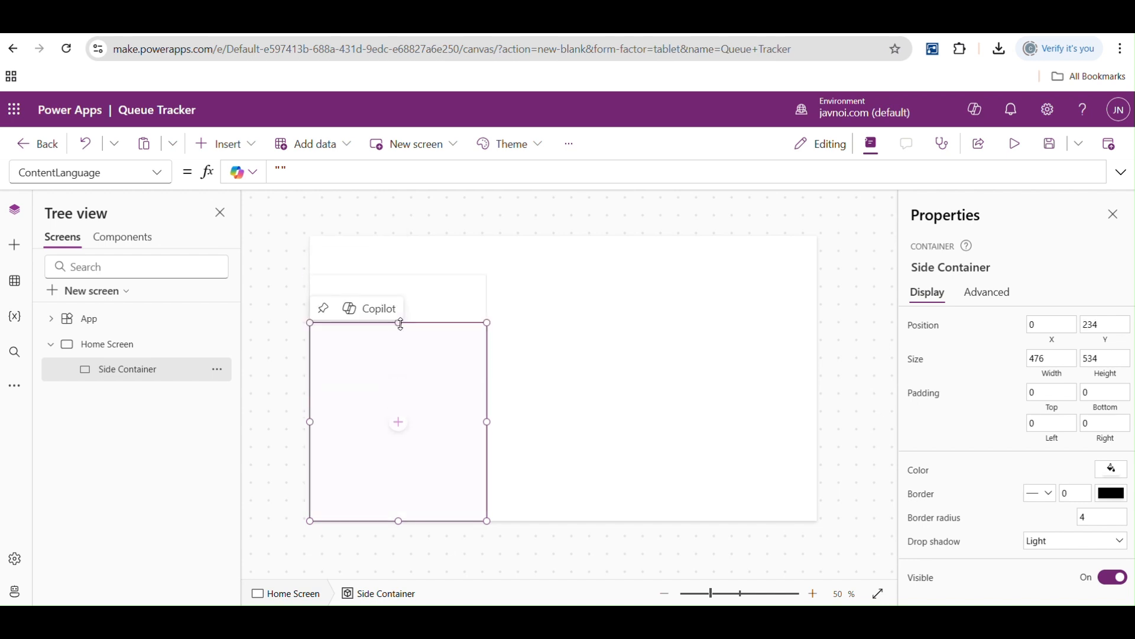
- Insert a second plain container on the Home Screen and stretch it across the full width above the Side Container, about 1366 by 134
{"action": "left_click", "coordinate": [103, 345]}
{"action": "left_click", "coordinate": [250, 149]}
{"action": "type", "text": "con"}
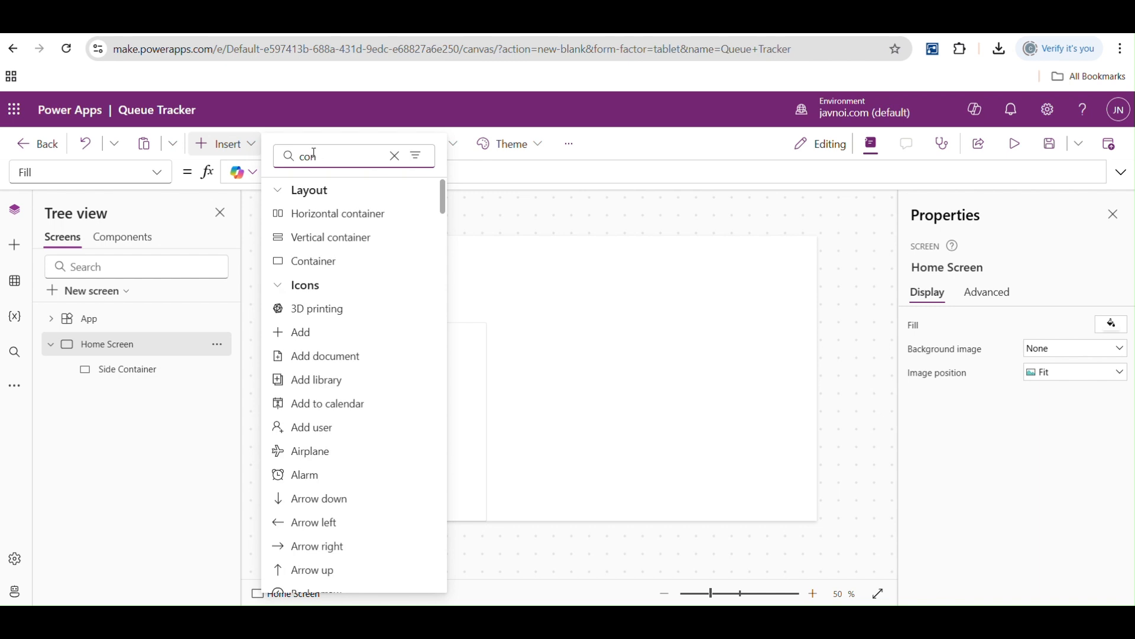
{"action": "left_click", "coordinate": [320, 260]}
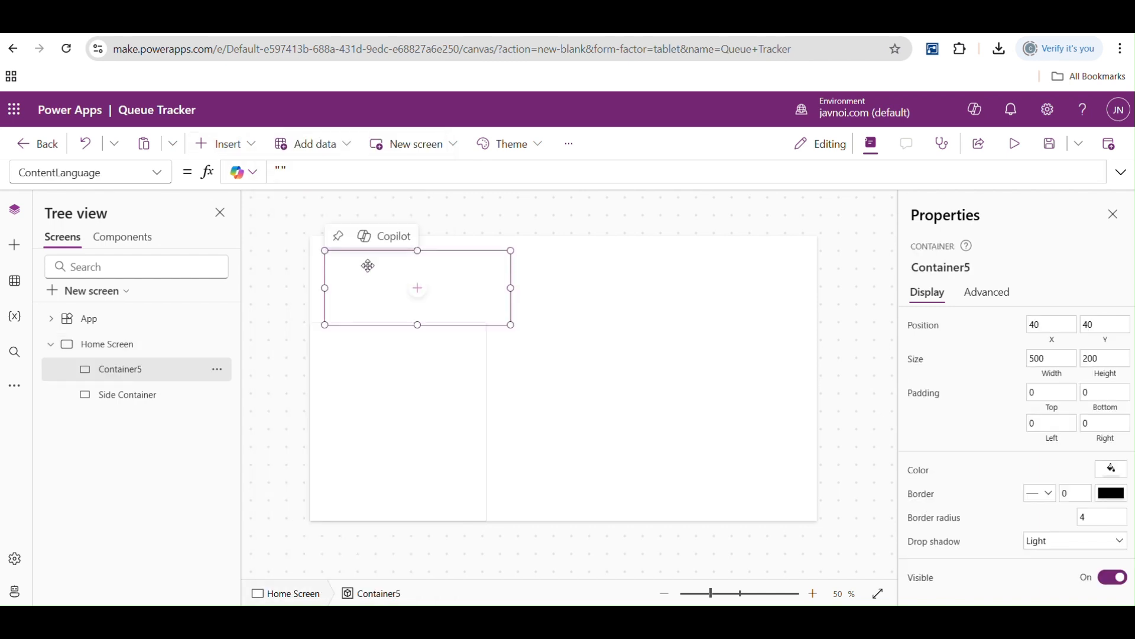
{"action": "left_click_drag", "start_coordinate": [511, 288], "coordinate": [831, 281]}
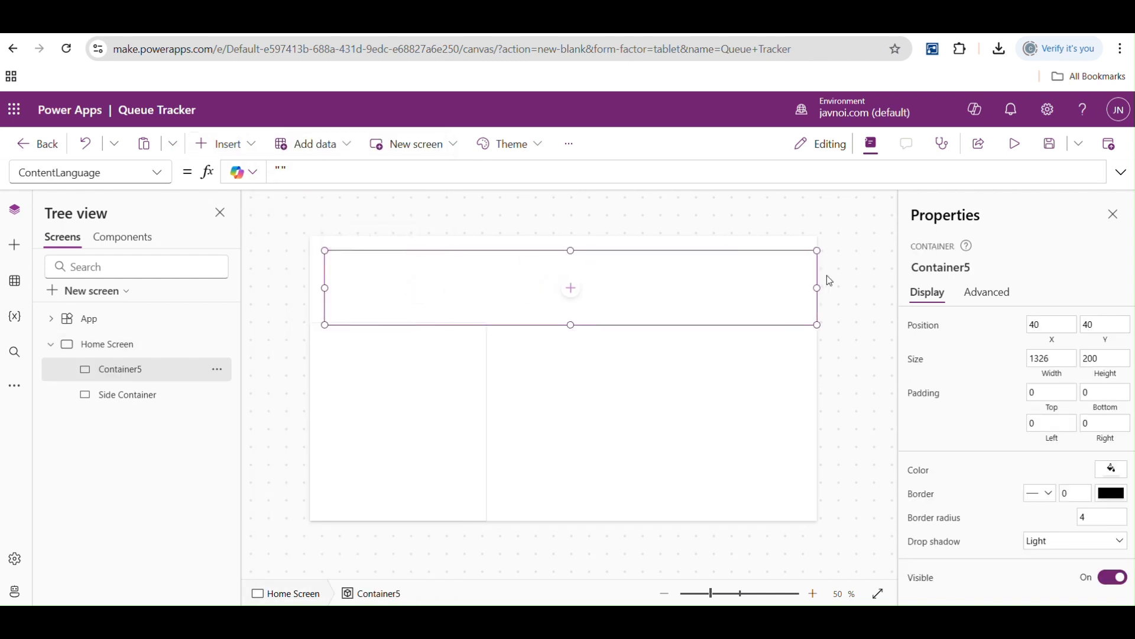
{"action": "left_click_drag", "start_coordinate": [324, 287], "coordinate": [310, 288]}
{"action": "left_click_drag", "start_coordinate": [563, 327], "coordinate": [563, 301]}
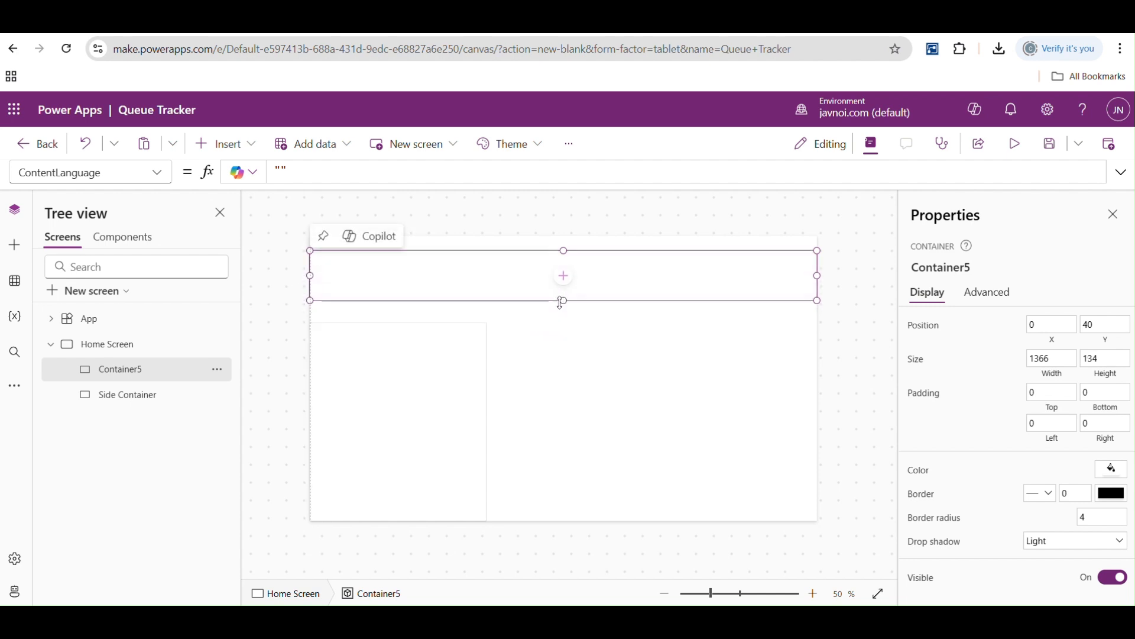
- Rename the full-width container as Header Cont
{"action": "double_click", "coordinate": [122, 375]}
{"action": "type", "text": "Header"}
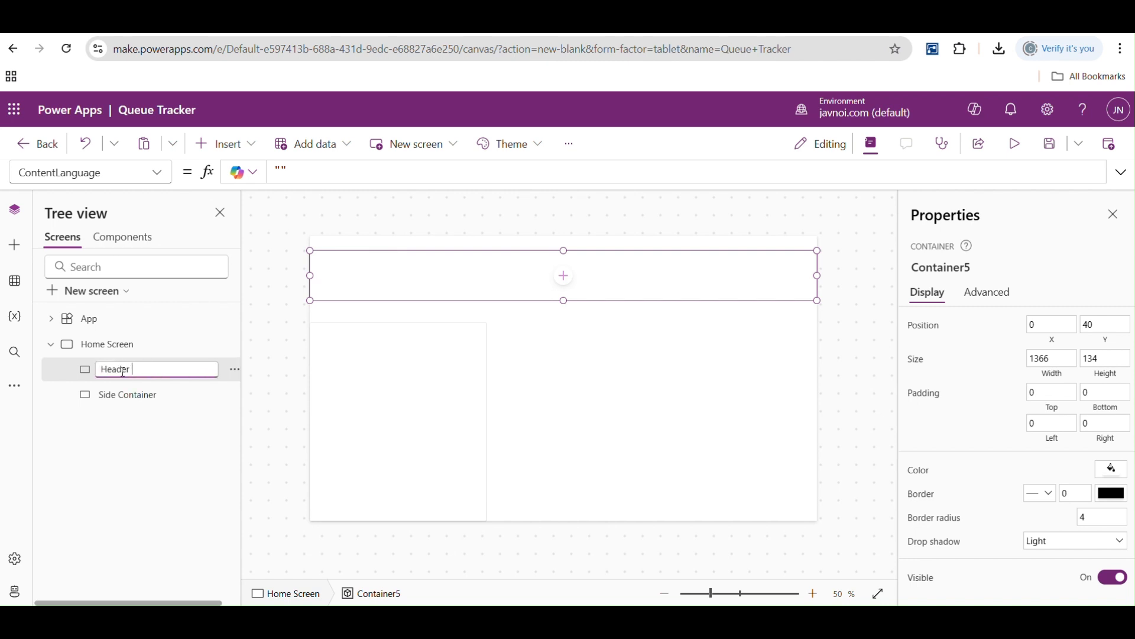
{"action": "type", "text": " Cont"}
- Insert a third plain container on the Home Screen and size it to about 835 by 522 beside the Side Container, below the header
{"action": "left_click", "coordinate": [124, 345]}
{"action": "left_click", "coordinate": [226, 144]}
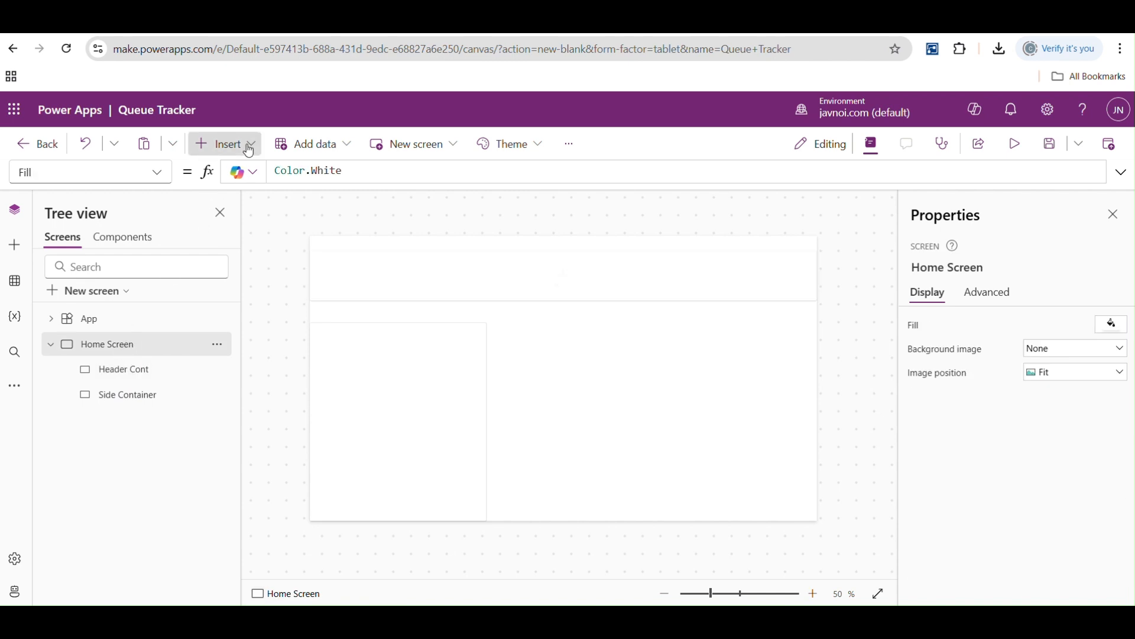
{"action": "left_click", "coordinate": [319, 155]}
{"action": "type", "text": "cont"}
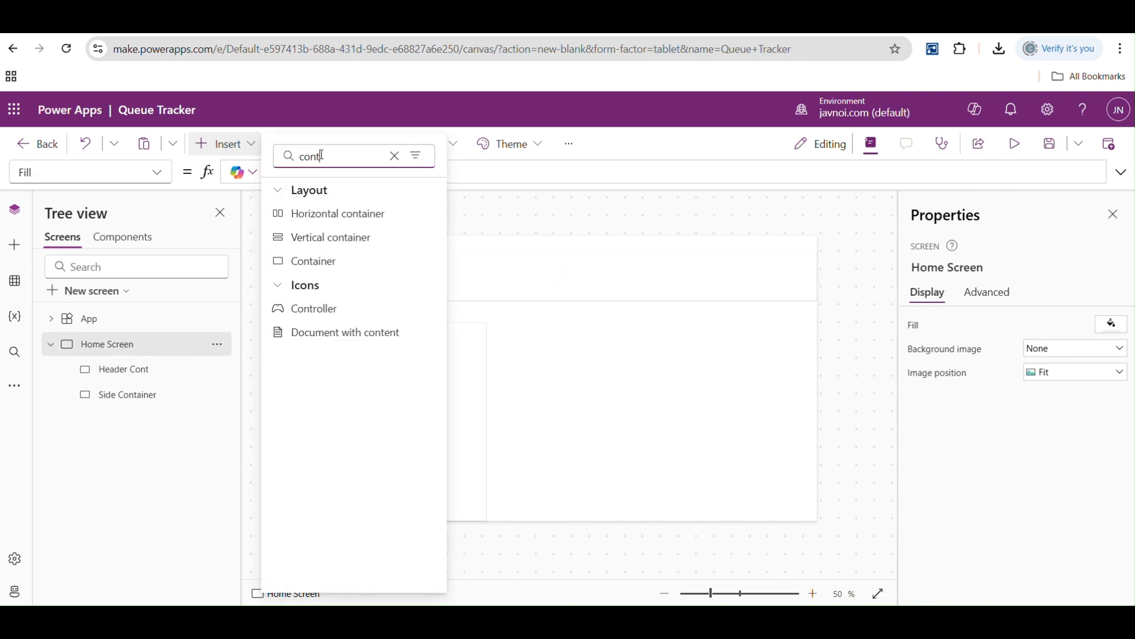
{"action": "left_click", "coordinate": [318, 262]}
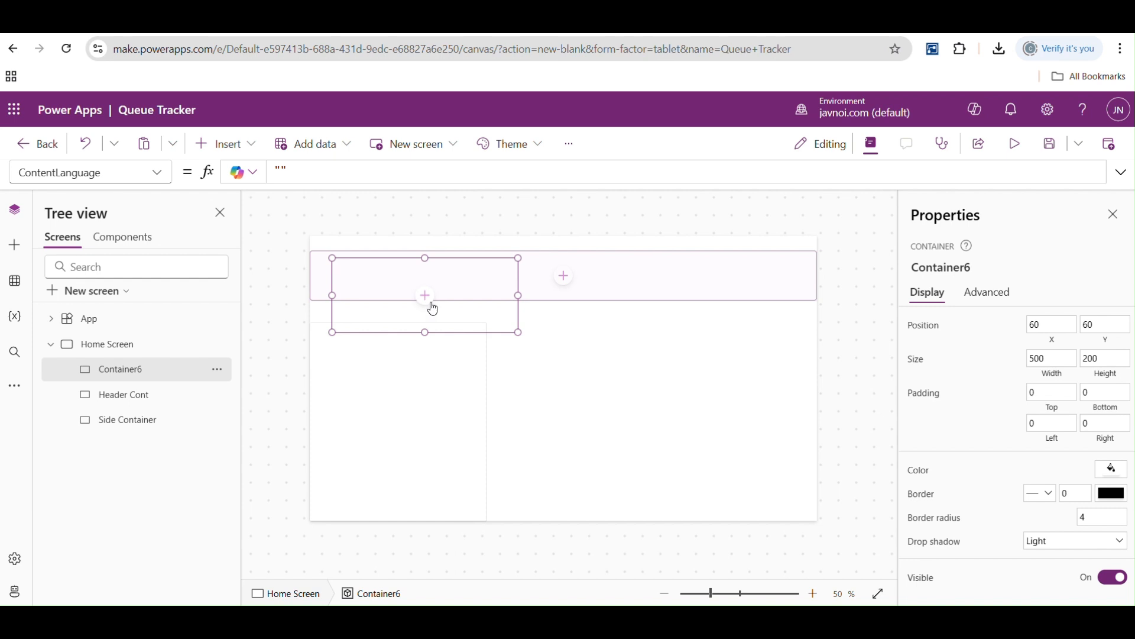
{"action": "left_click_drag", "start_coordinate": [519, 332], "coordinate": [750, 432]}
{"action": "left_click_drag", "start_coordinate": [332, 258], "coordinate": [550, 327]}
{"action": "left_click_drag", "start_coordinate": [750, 380], "coordinate": [839, 377]}
{"action": "left_click_drag", "start_coordinate": [551, 385], "coordinate": [507, 379]}
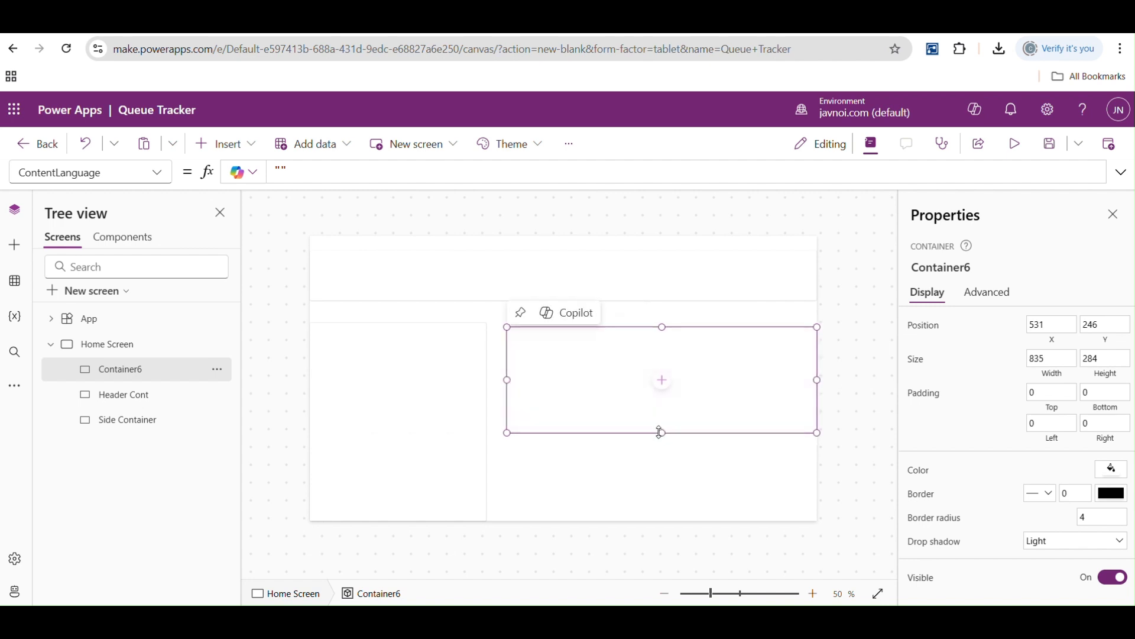
{"action": "left_click_drag", "start_coordinate": [661, 432], "coordinate": [663, 522]}
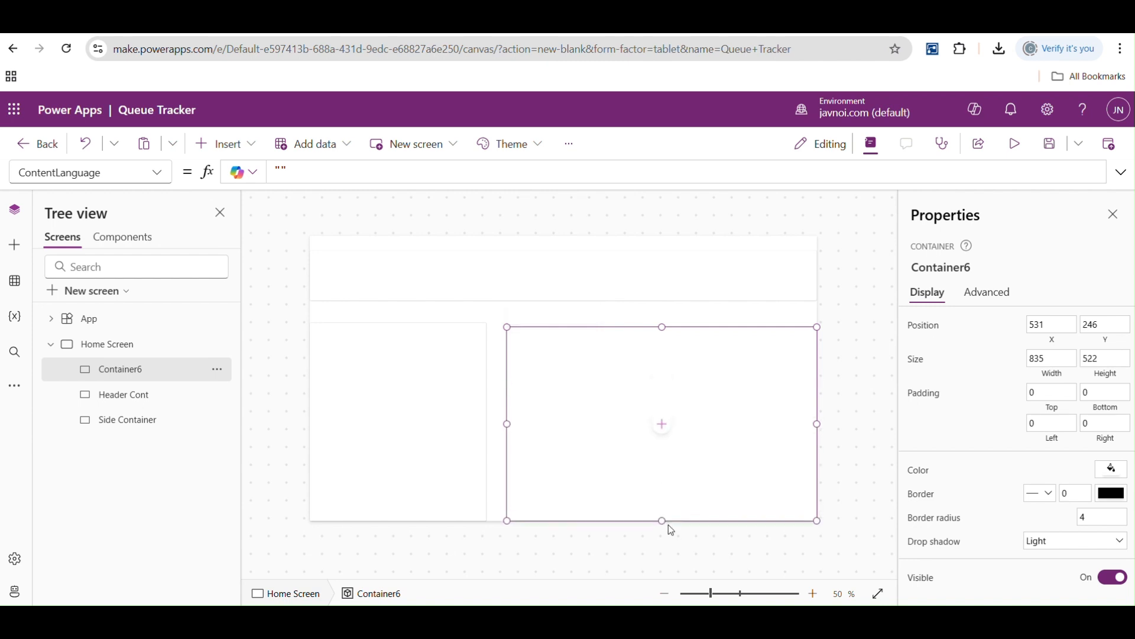
- Rename the third container as Main Container
{"action": "double_click", "coordinate": [132, 369]}
{"action": "type", "text": "Main Co"}
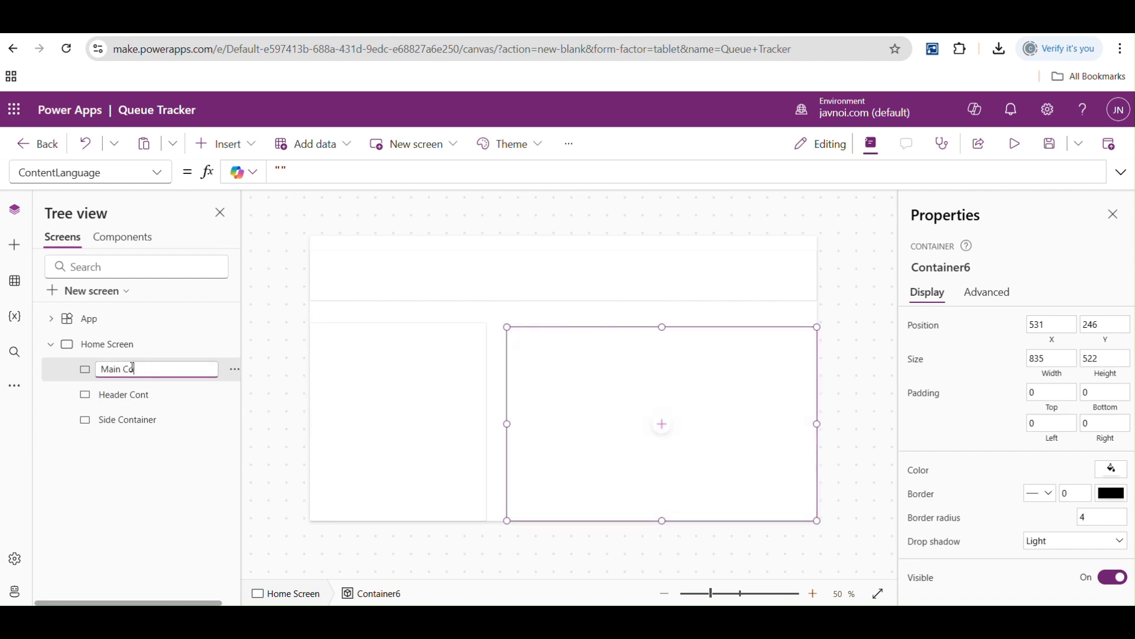
{"action": "type", "text": "ntainer"}
{"action": "left_click", "coordinate": [282, 365]}
- Check the three containers one by one and examine the list of properties available for the header container
{"action": "left_click", "coordinate": [119, 372]}
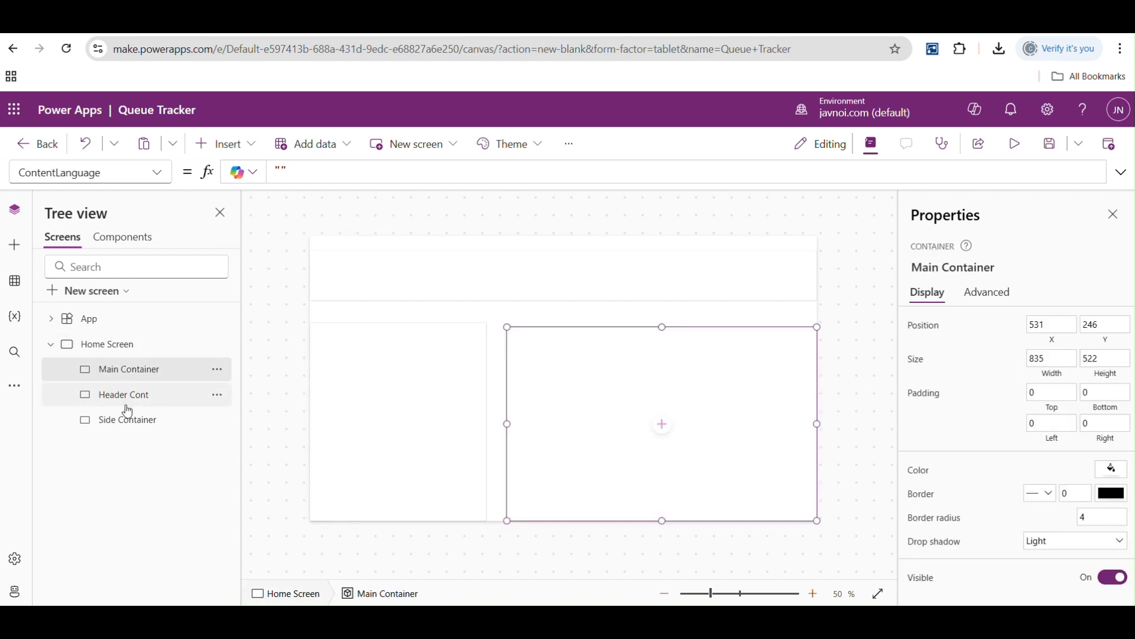
{"action": "left_click", "coordinate": [127, 405]}
{"action": "left_click", "coordinate": [129, 416]}
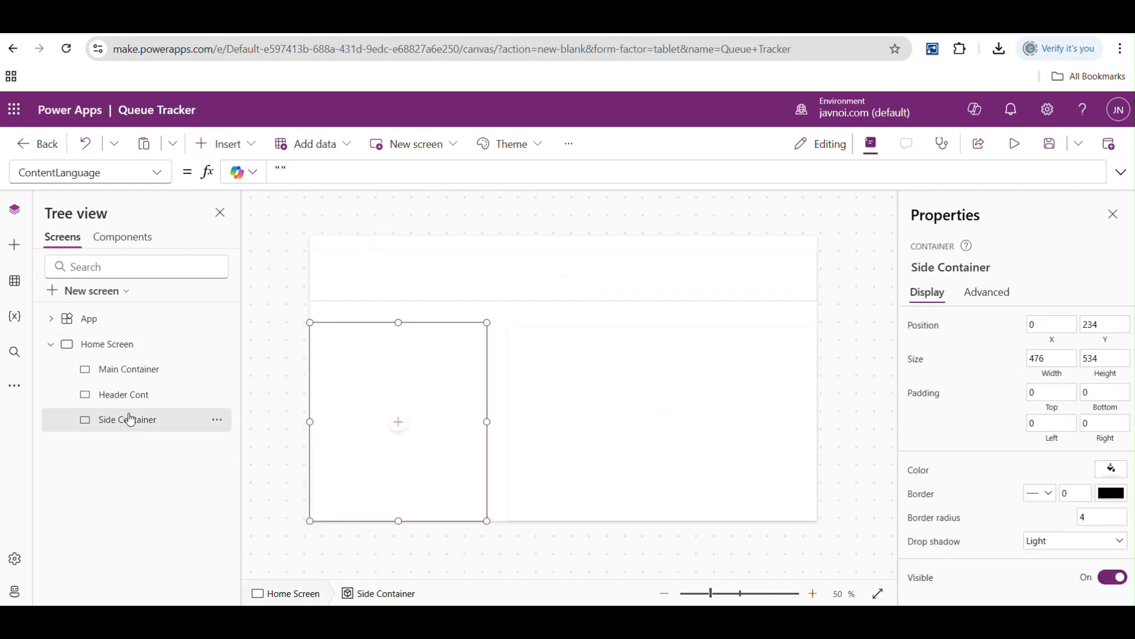
{"action": "left_click", "coordinate": [385, 270]}
{"action": "left_click", "coordinate": [157, 176]}
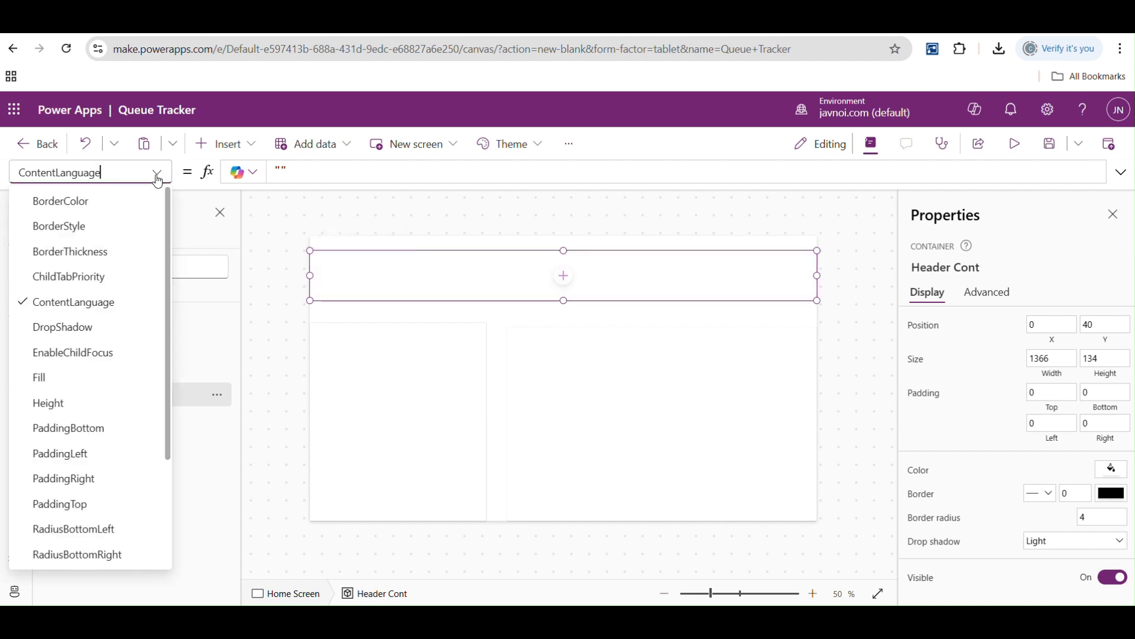
{"action": "left_click_drag", "start_coordinate": [170, 211], "coordinate": [167, 174]}
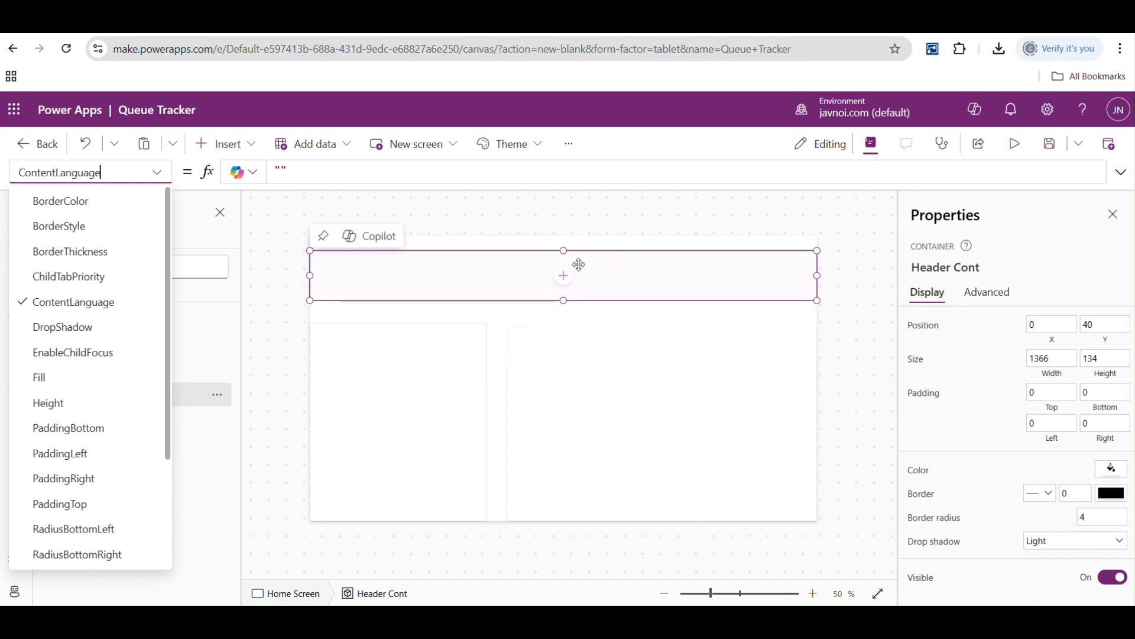
- Try a Semibold drop shadow on the header container, finishing with ExtraBold
{"action": "left_click", "coordinate": [1116, 541]}
{"action": "left_click", "coordinate": [1116, 541]}
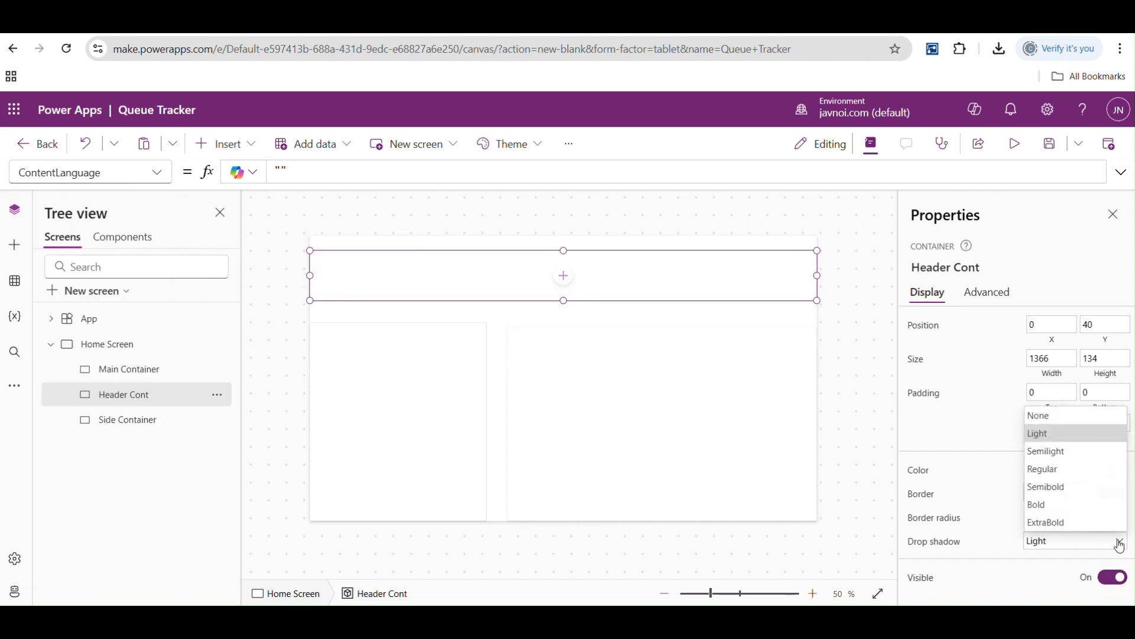
{"action": "left_click", "coordinate": [1049, 494]}
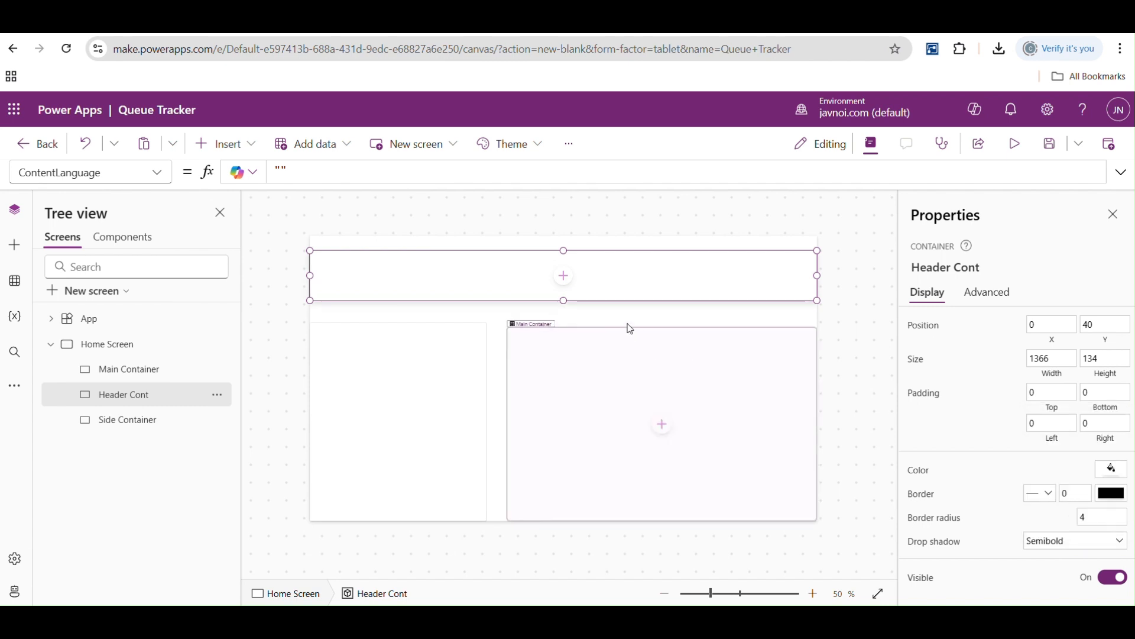
{"action": "left_click", "coordinate": [1120, 542]}
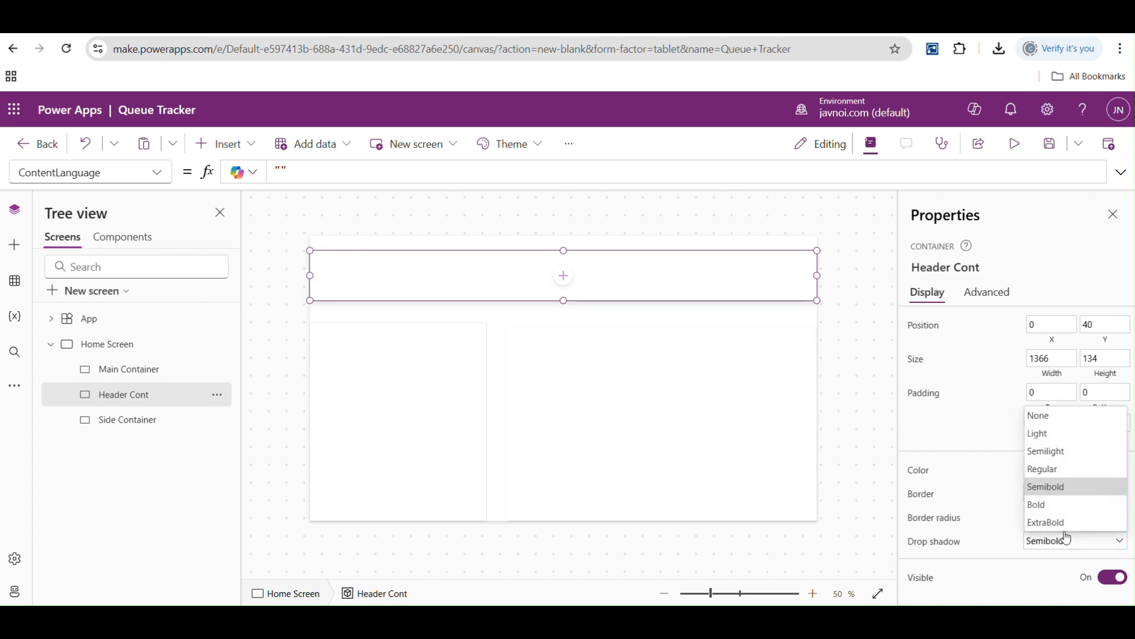
{"action": "left_click", "coordinate": [1047, 523]}
- Set the drop shadow to Bold on the Side Container and to Semibold on the Main Container
{"action": "left_click", "coordinate": [381, 364]}
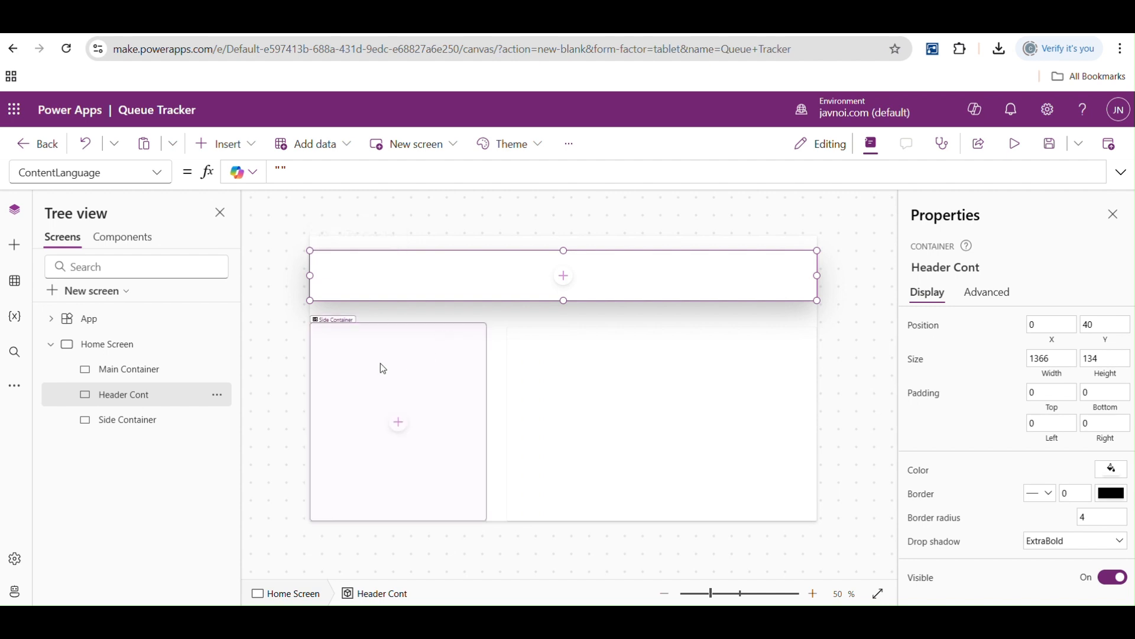
{"action": "left_click", "coordinate": [1041, 540]}
{"action": "left_click", "coordinate": [1029, 502]}
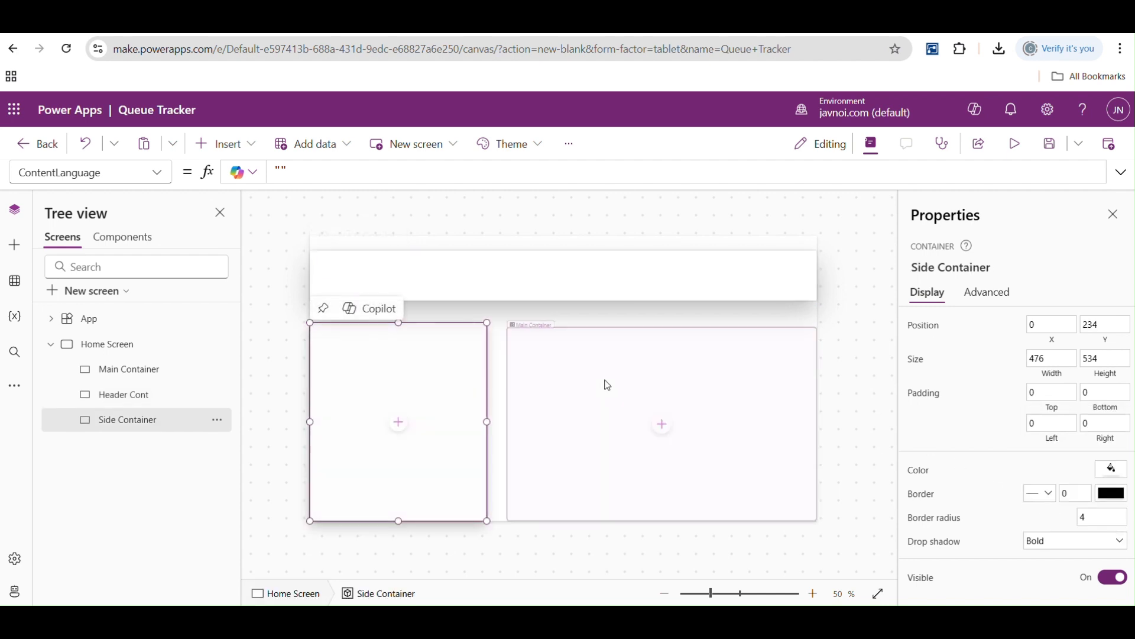
{"action": "left_click", "coordinate": [604, 379]}
{"action": "left_click", "coordinate": [1058, 544]}
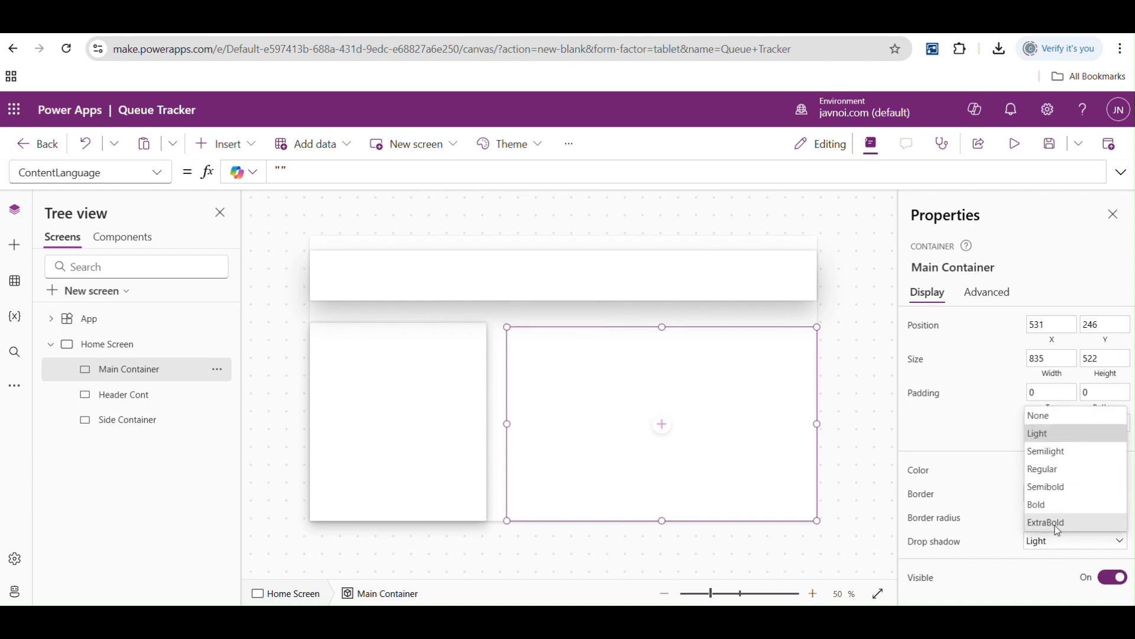
{"action": "left_click", "coordinate": [1052, 486]}
- Lower the header container's upper edge to a Y position of about 68, reducing its height to about 106
{"action": "left_click", "coordinate": [535, 259]}
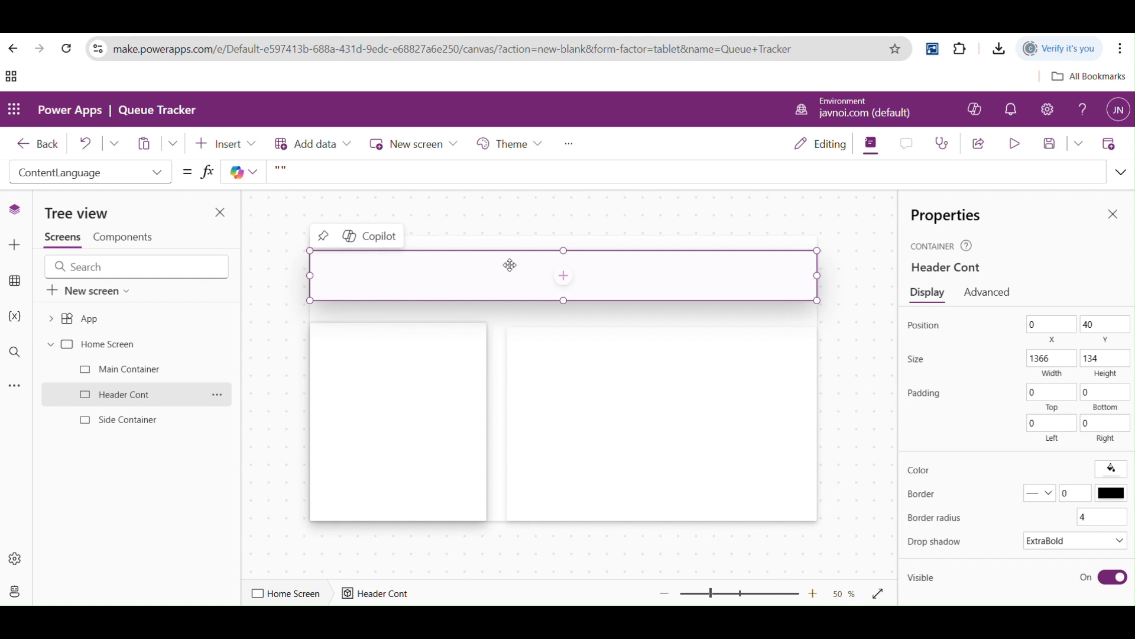
{"action": "mouse_move", "coordinate": [563, 252]}
{"action": "left_mouse_down"}
{"action": "mouse_move", "coordinate": [566, 278]}
{"action": "mouse_move", "coordinate": [563, 261]}
{"action": "left_mouse_up"}
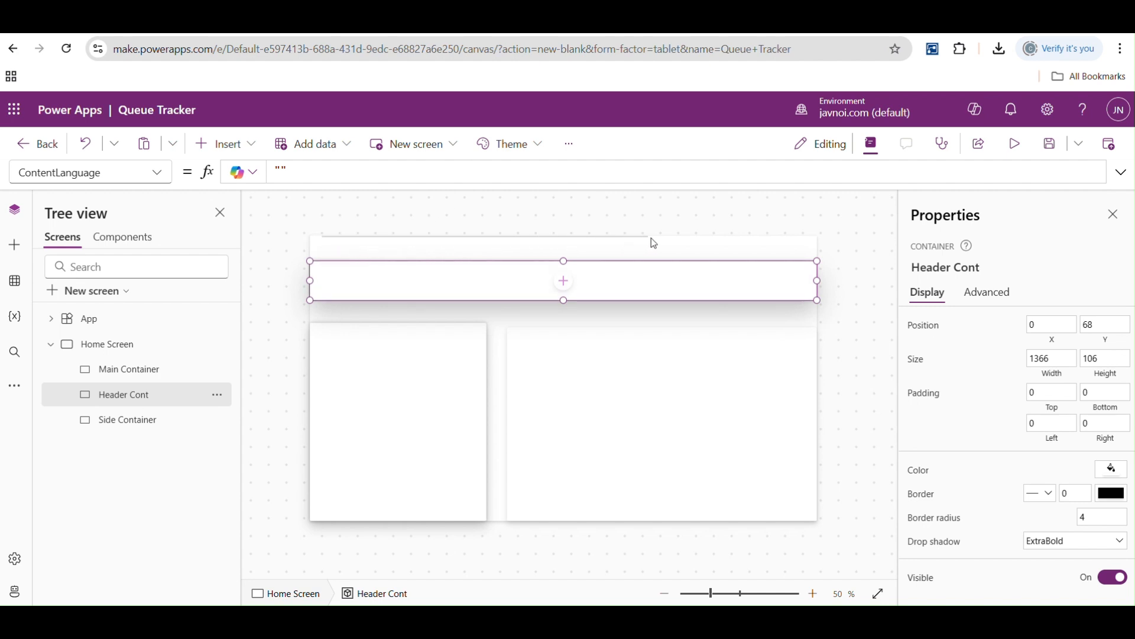
{"action": "left_click", "coordinate": [798, 252]}
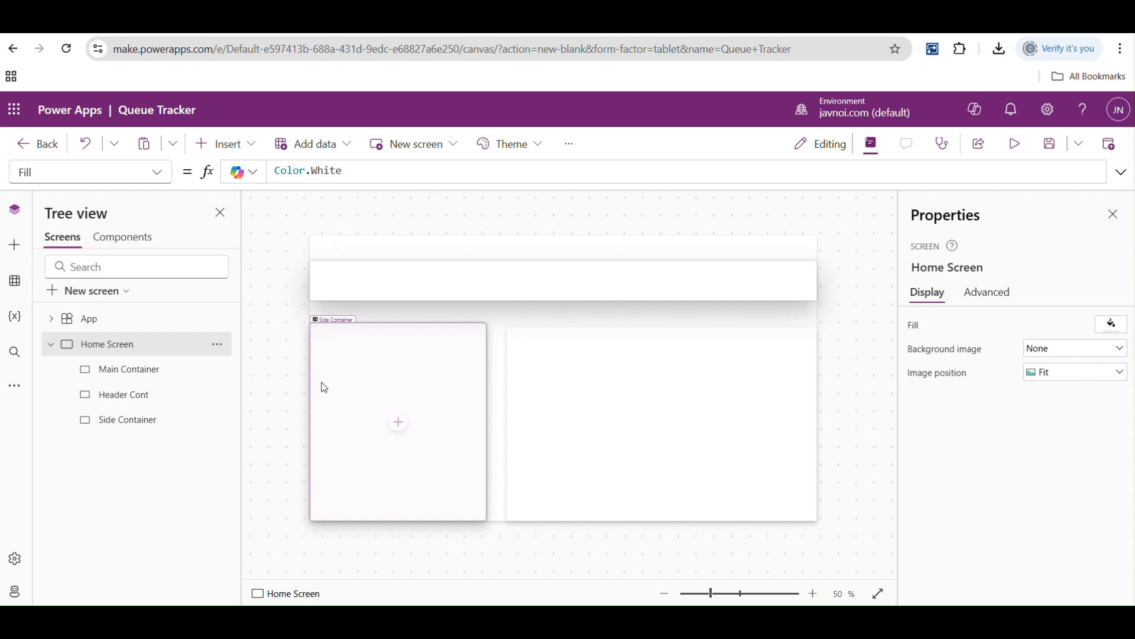
{"action": "left_click", "coordinate": [358, 272]}
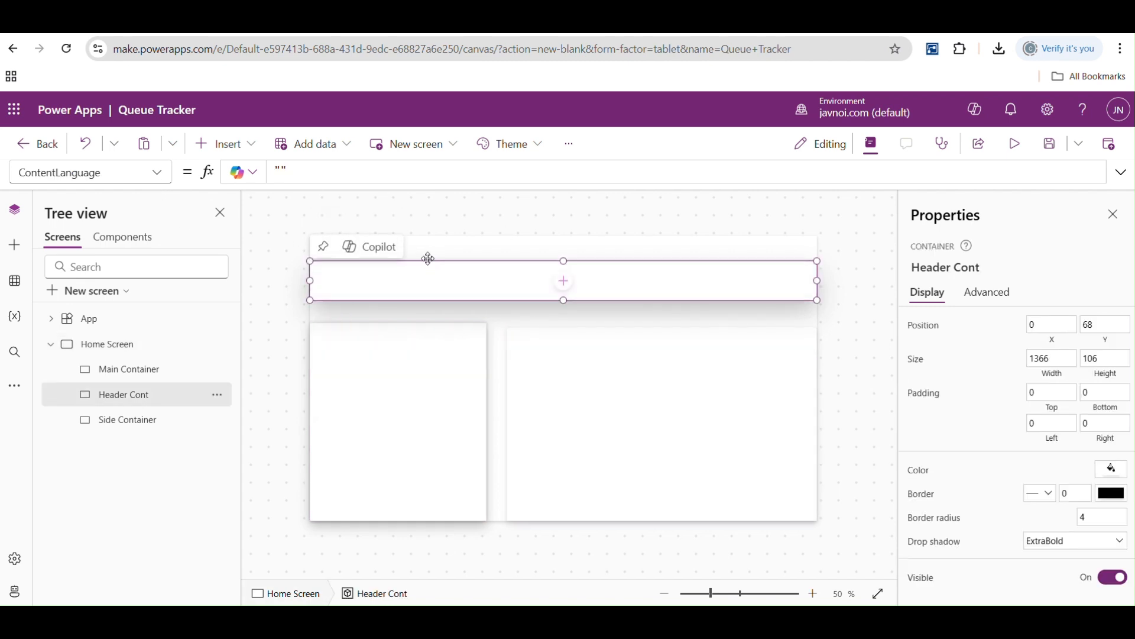
- Set the header container's Y position to 0 so it sits at the top of the home screen
{"action": "left_click", "coordinate": [1043, 327]}
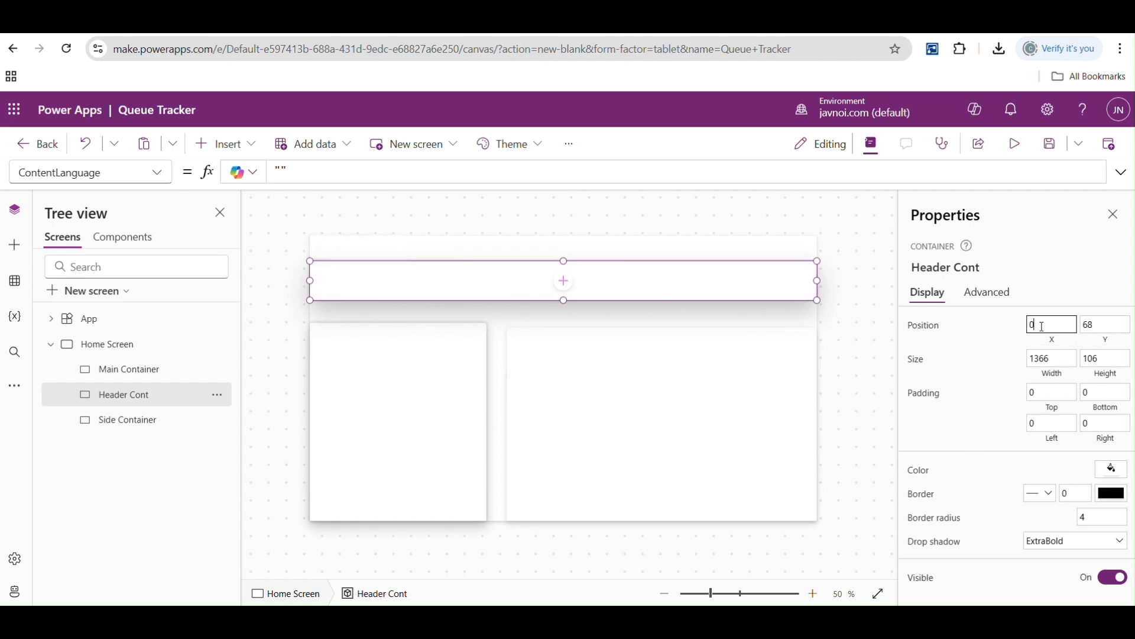
{"action": "left_click", "coordinate": [1108, 324]}
{"action": "key", "text": "BackSpace"}
{"action": "type", "text": "0"}
{"action": "left_click", "coordinate": [879, 272]}
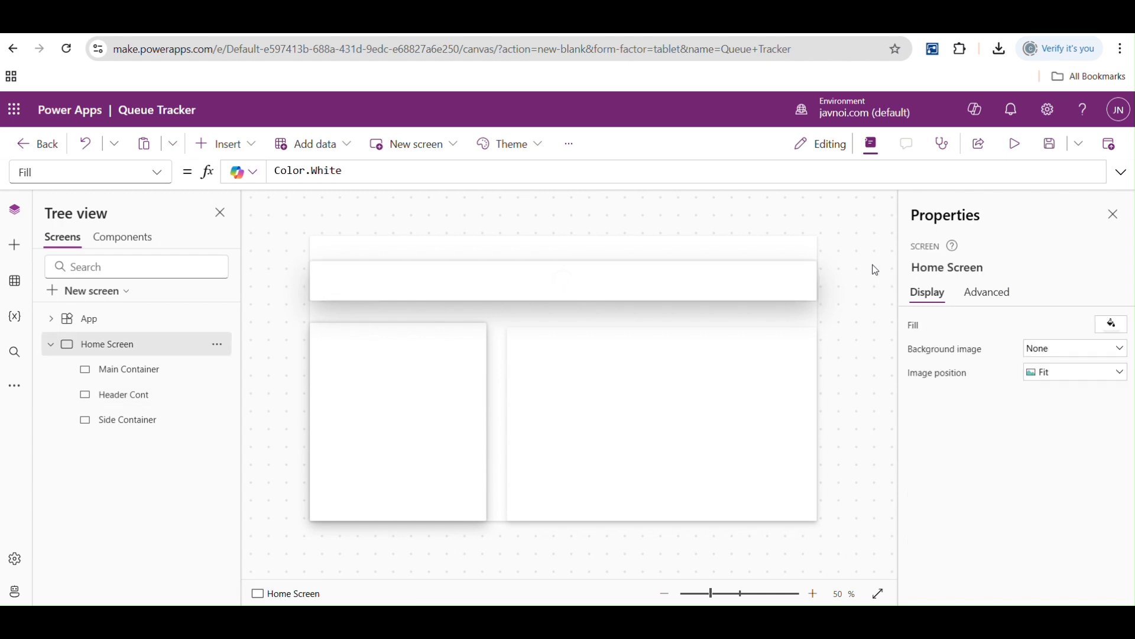
- Try fixed values of 1300 and 1200 in the header container's Width property
{"action": "left_click", "coordinate": [337, 253]}
{"action": "left_click", "coordinate": [156, 176]}
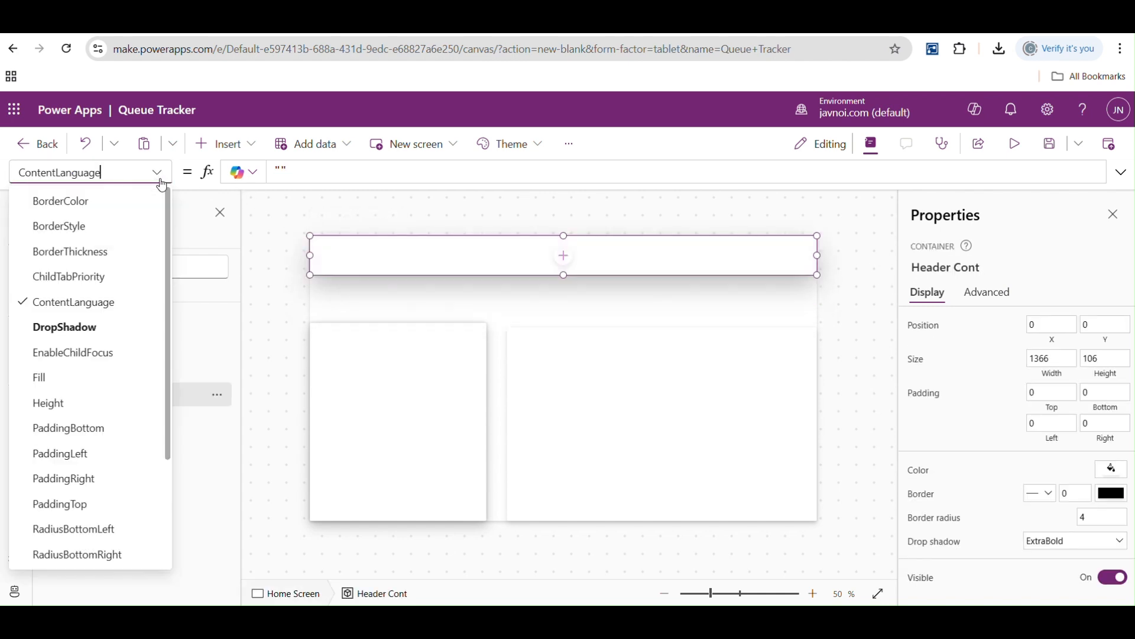
{"action": "scroll", "coordinate": [119, 355], "scroll_direction": "down", "scroll_amount": 5}
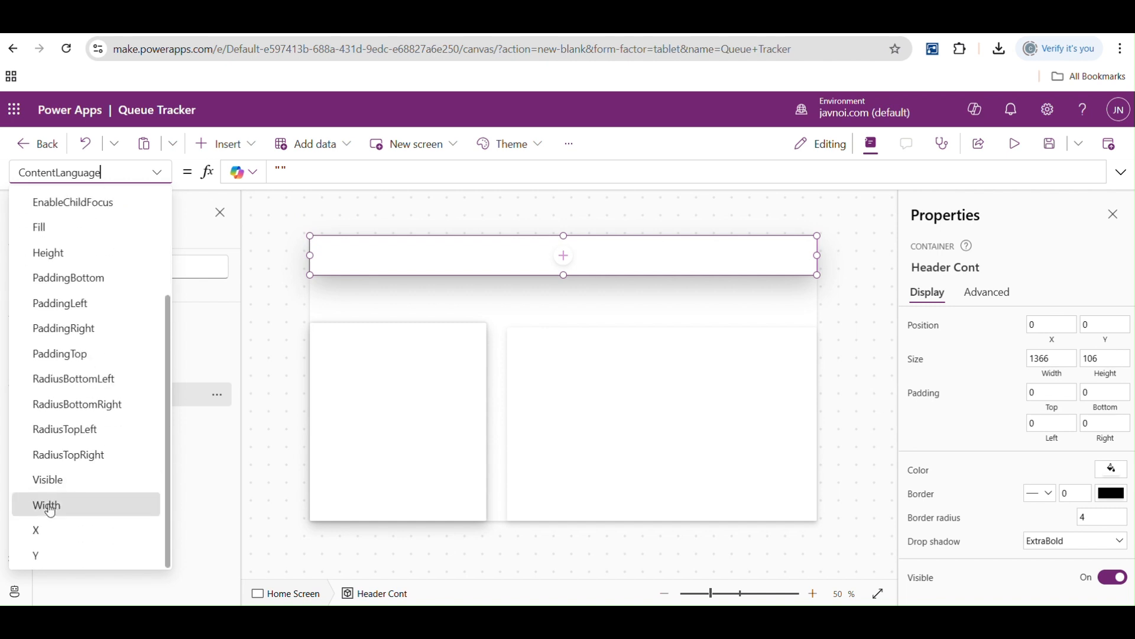
{"action": "left_click", "coordinate": [46, 504]}
{"action": "double_click", "coordinate": [288, 172]}
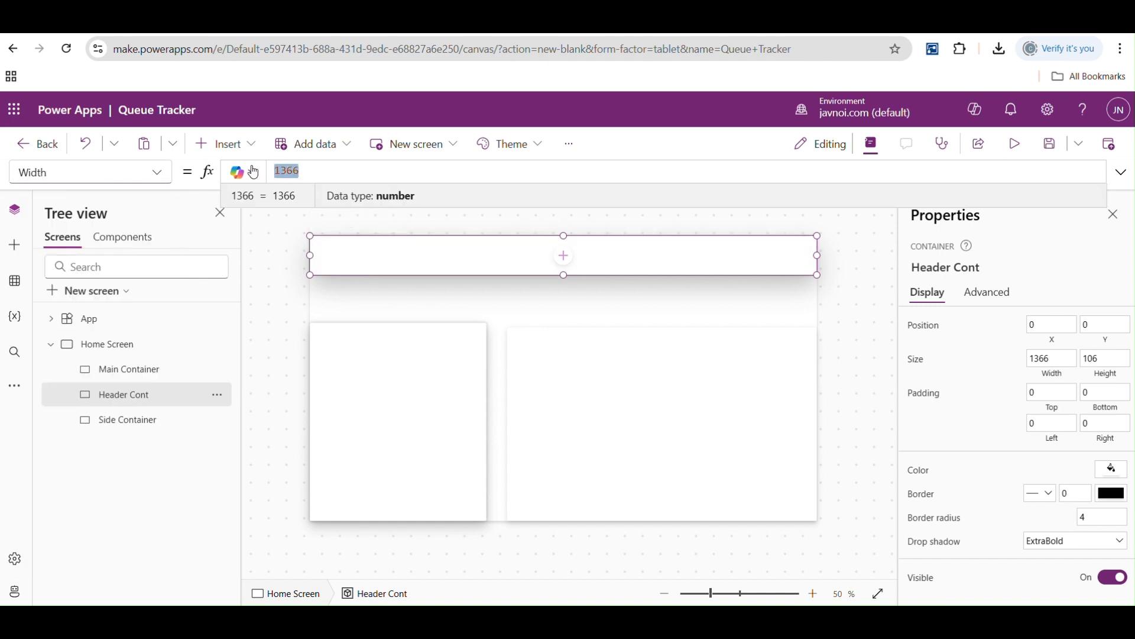
{"action": "type", "text": "13"}
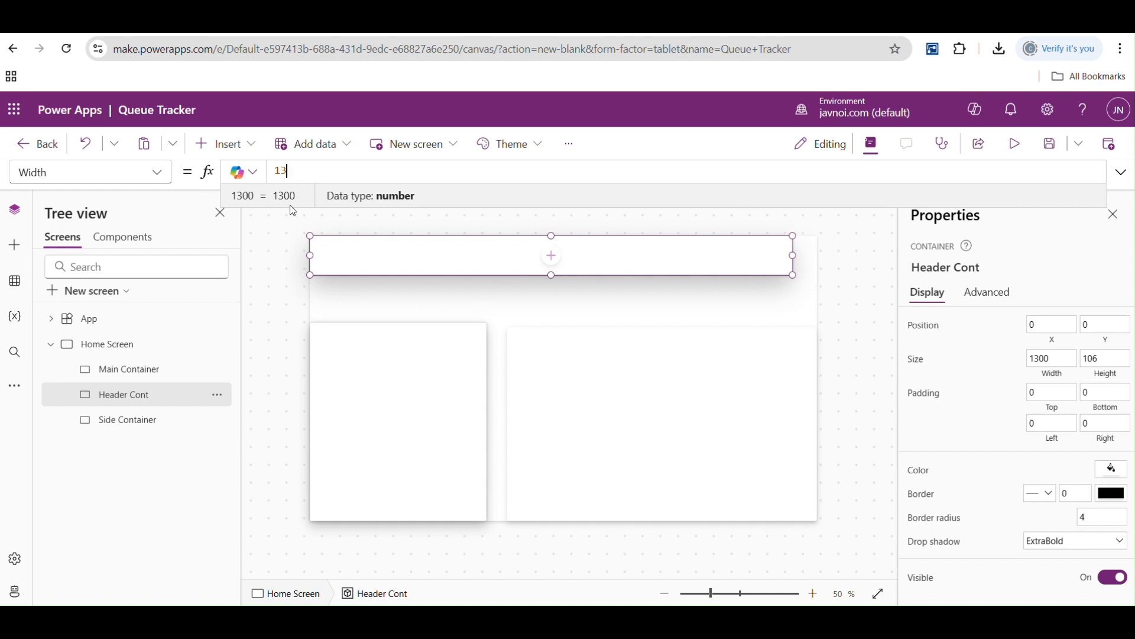
{"action": "key", "text": "BackSpace"}
{"action": "type", "text": "200"}
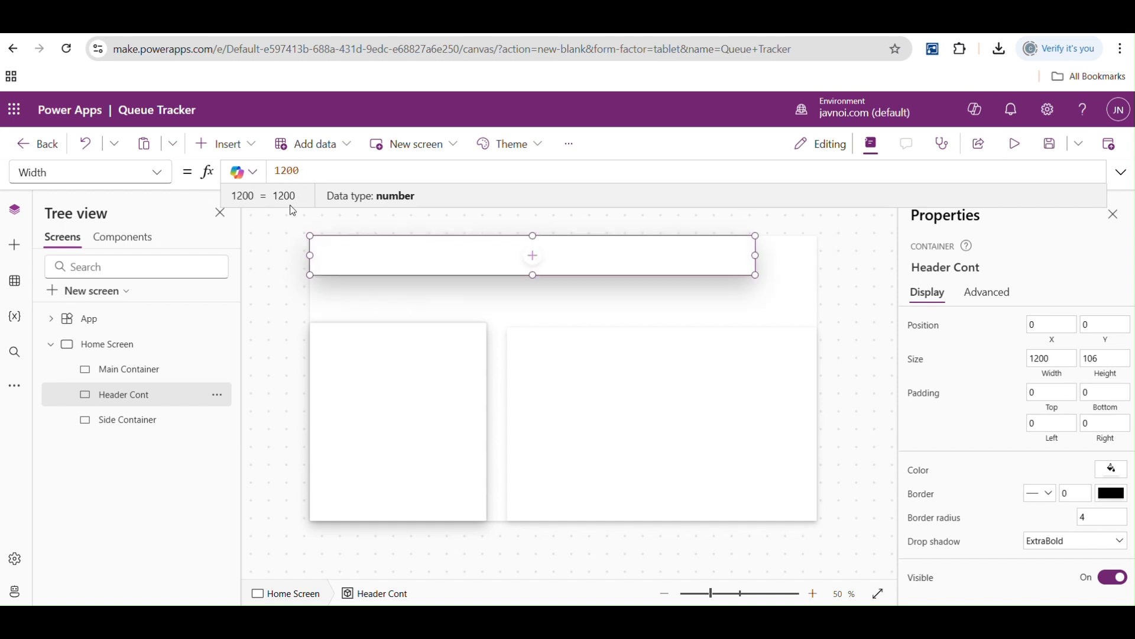
- Replace the header container's fixed width with the formula Parent.Width
{"action": "key", "text": "BackSpace"}
{"action": "key", "text": "BackSpace"}
{"action": "key", "text": "BackSpace"}
{"action": "key", "text": "BackSpace"}
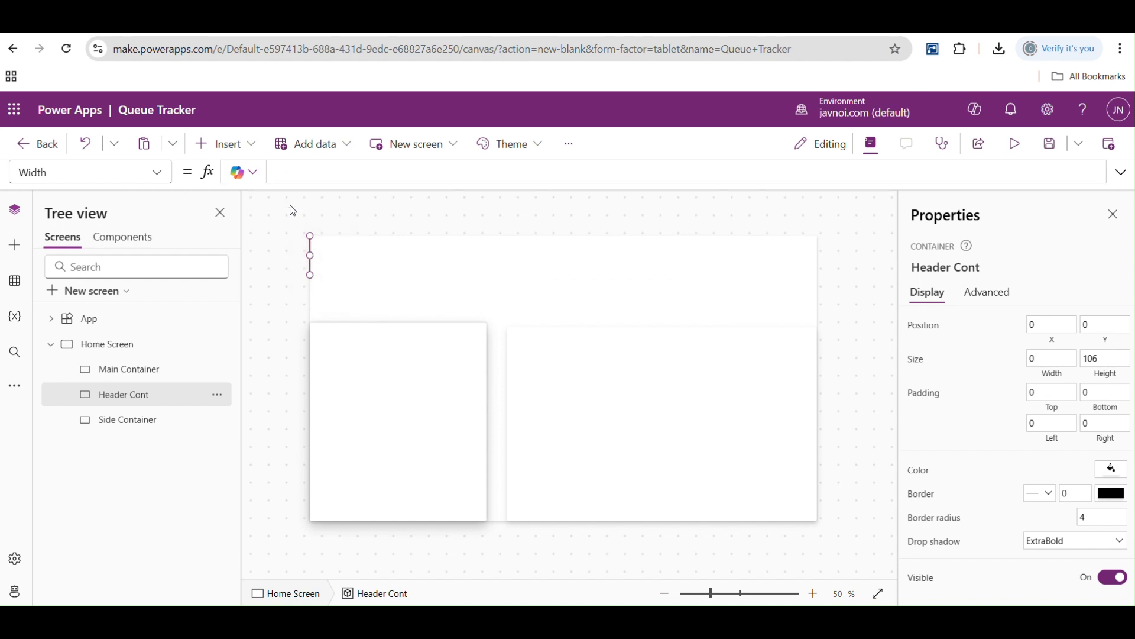
{"action": "type", "text": "pare"}
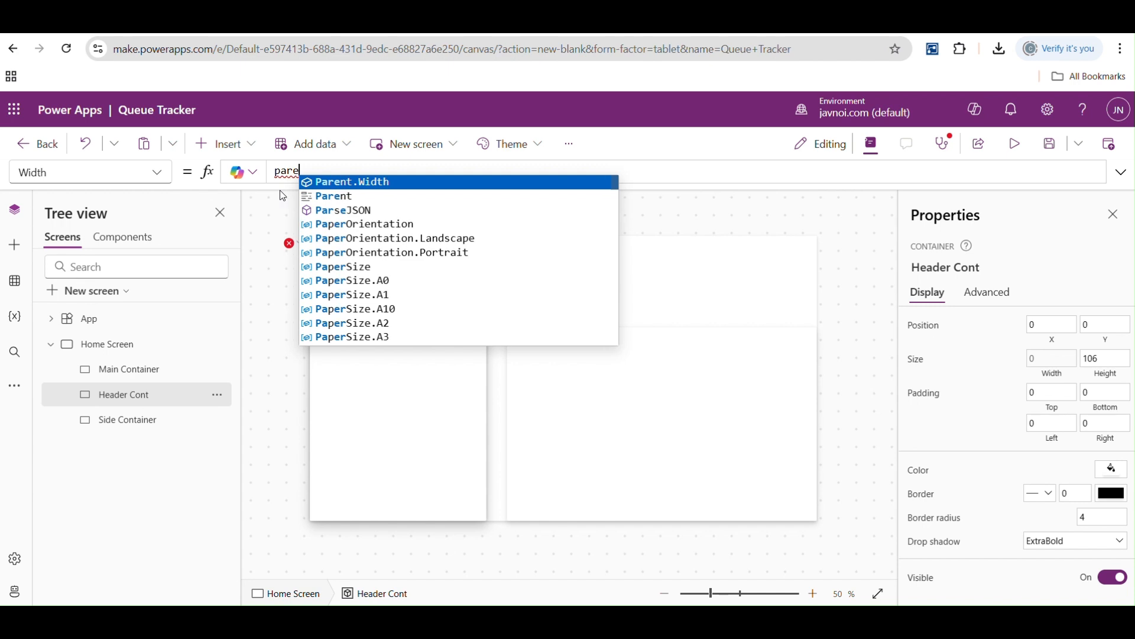
{"action": "key", "text": "Tab"}
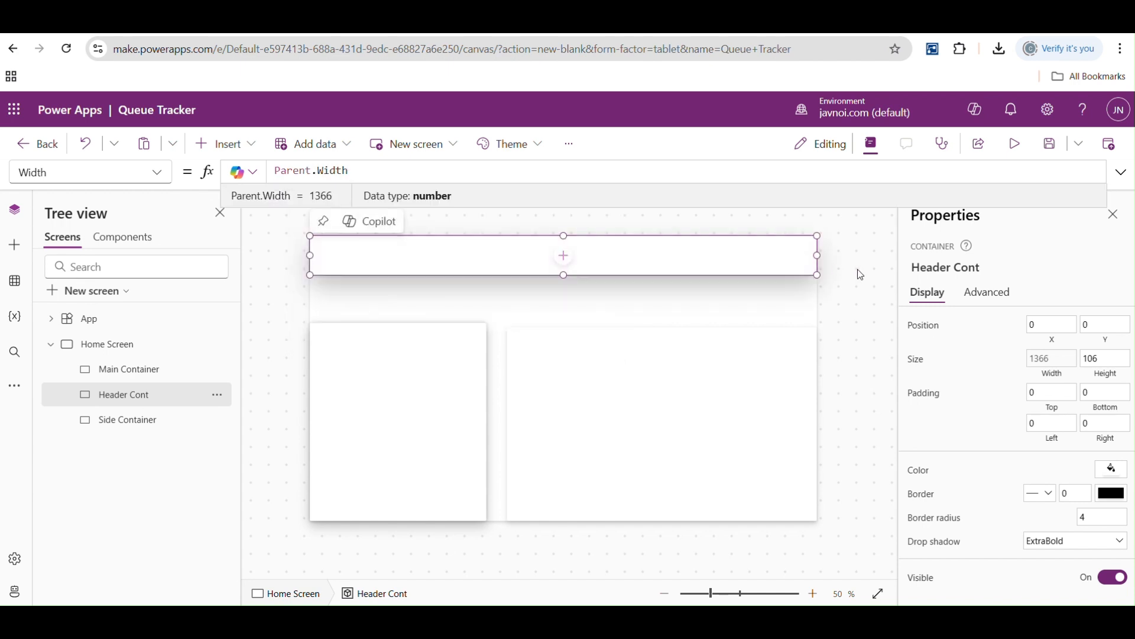
- Review the home screen and its child containers in the hierarchy, and view the home screen's Height formula
{"action": "left_click", "coordinate": [105, 348]}
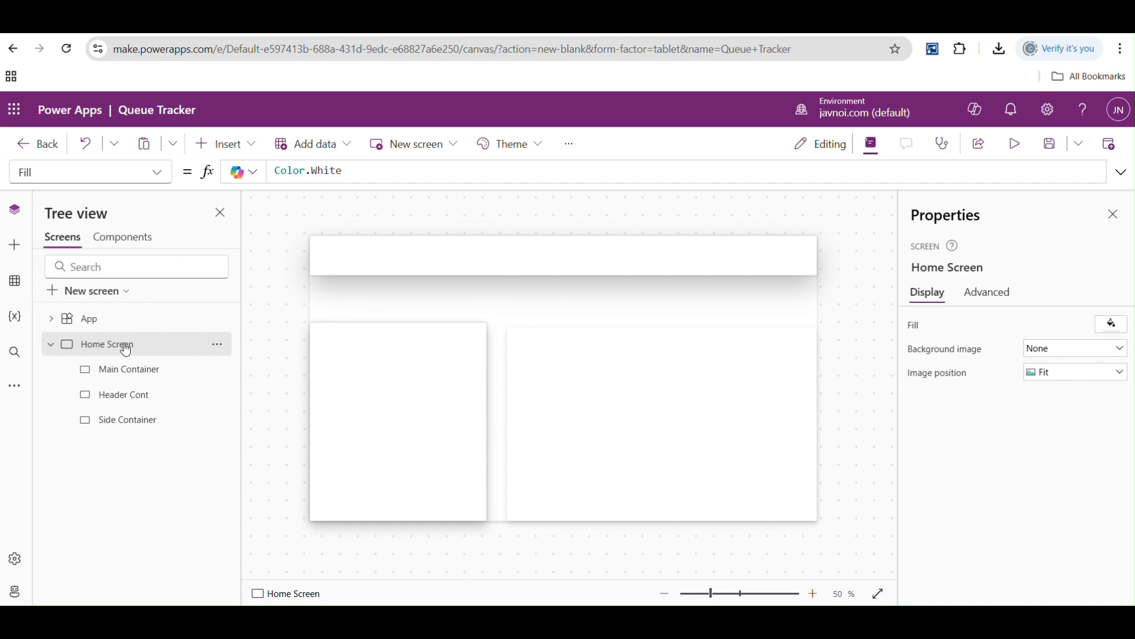
{"action": "left_click", "coordinate": [118, 373]}
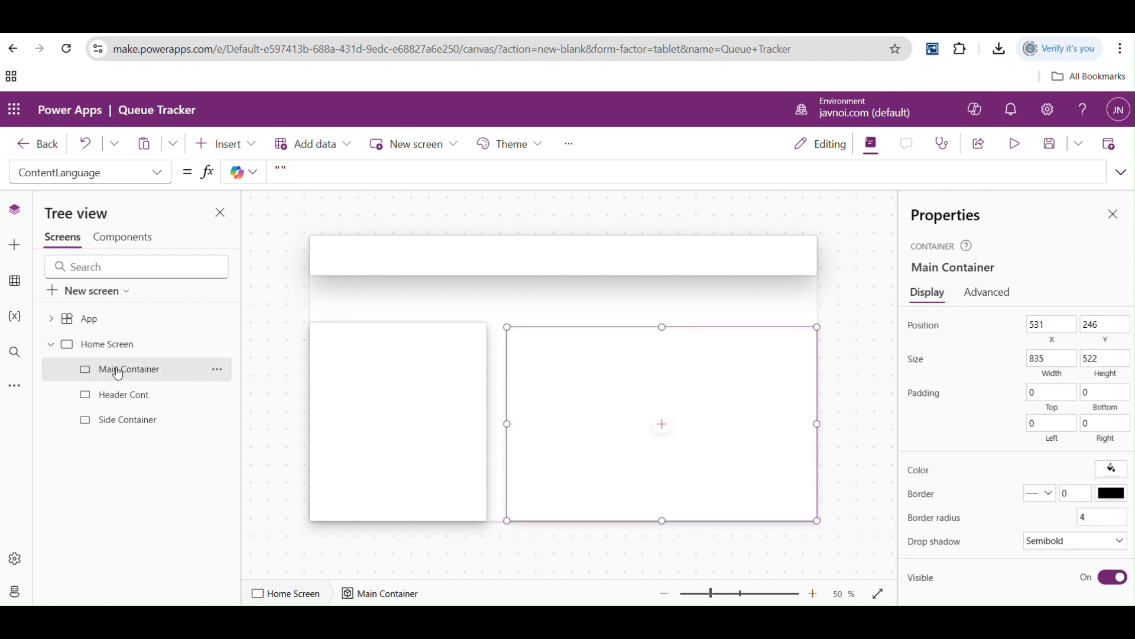
{"action": "left_click", "coordinate": [122, 395]}
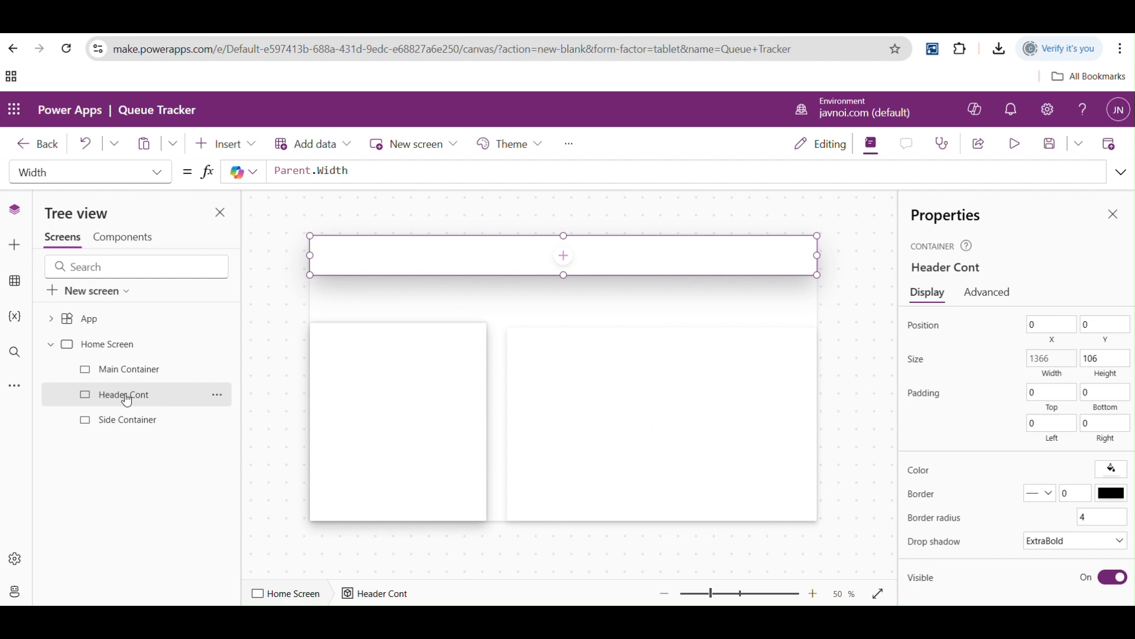
{"action": "left_click", "coordinate": [118, 349]}
{"action": "left_click", "coordinate": [159, 172]}
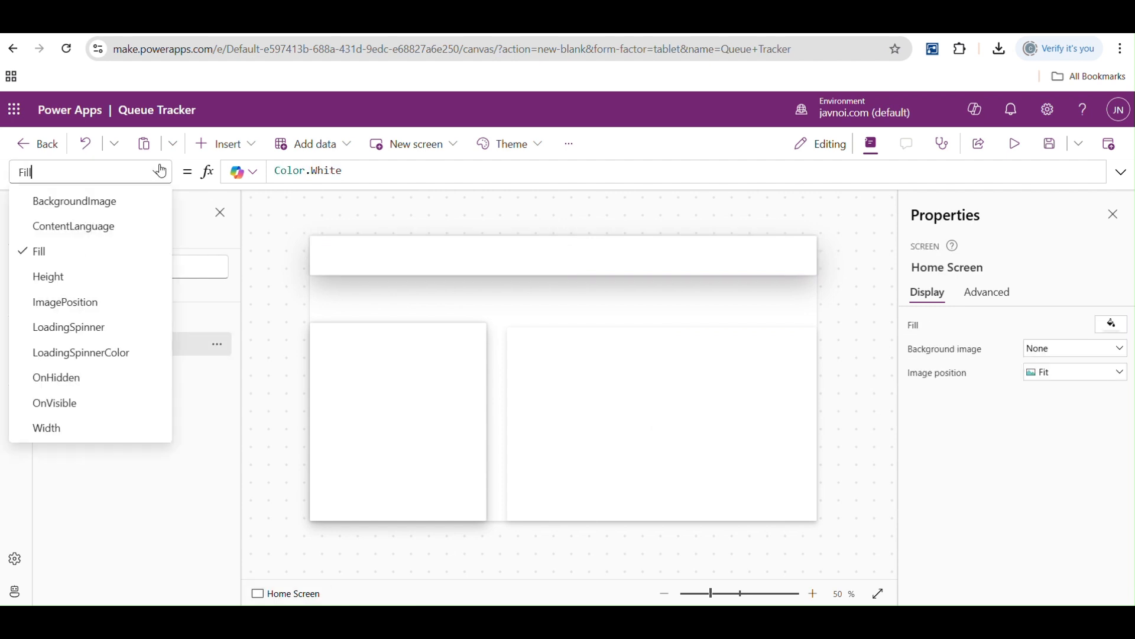
{"action": "left_click", "coordinate": [84, 276]}
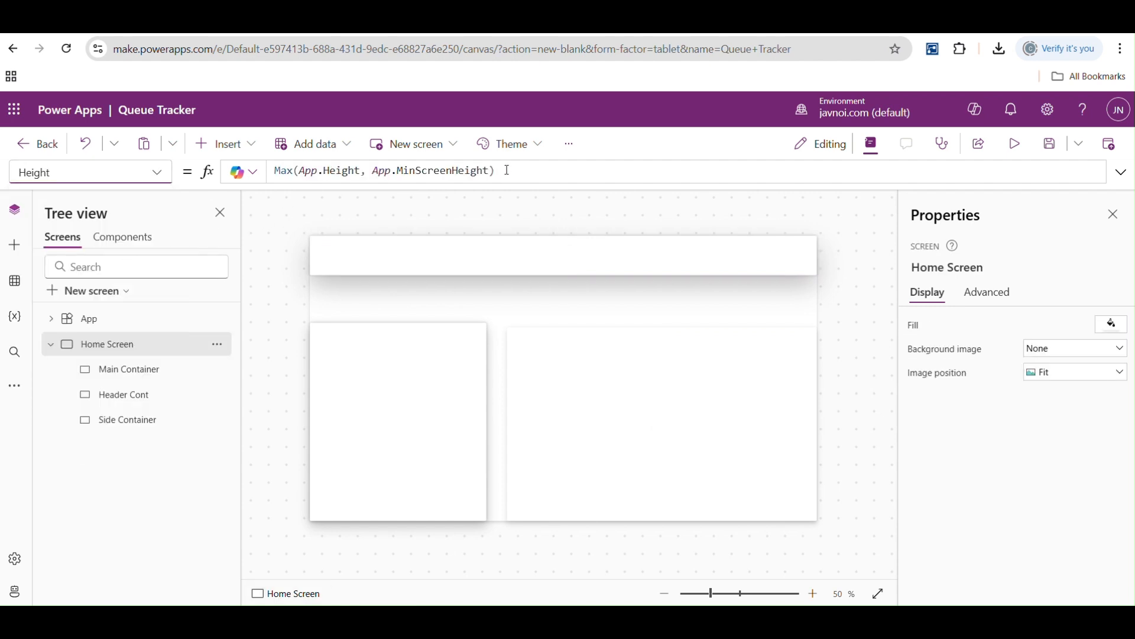
- Examine the lists of available properties for the Main Container and the header container
{"action": "left_click", "coordinate": [130, 372]}
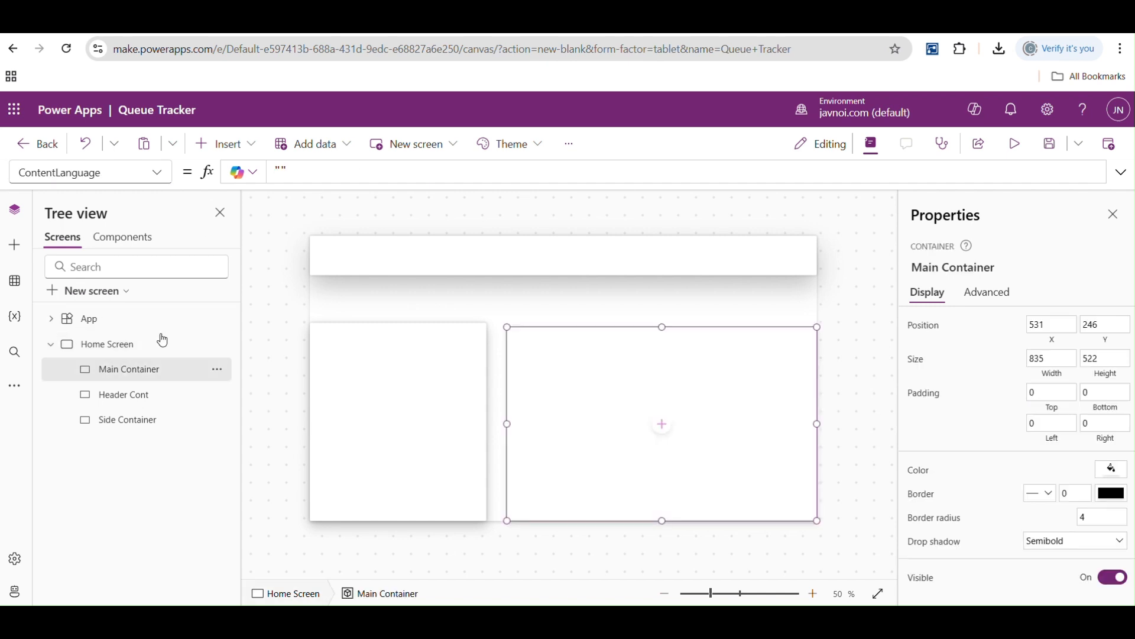
{"action": "left_click", "coordinate": [157, 172]}
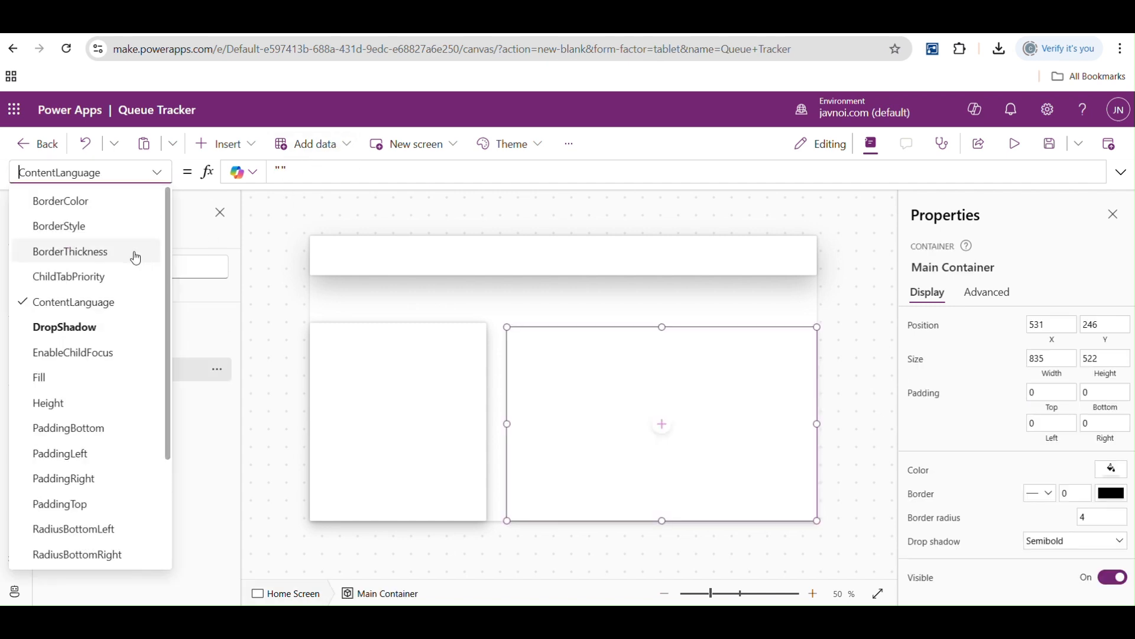
{"action": "left_click_drag", "start_coordinate": [166, 315], "coordinate": [166, 489]}
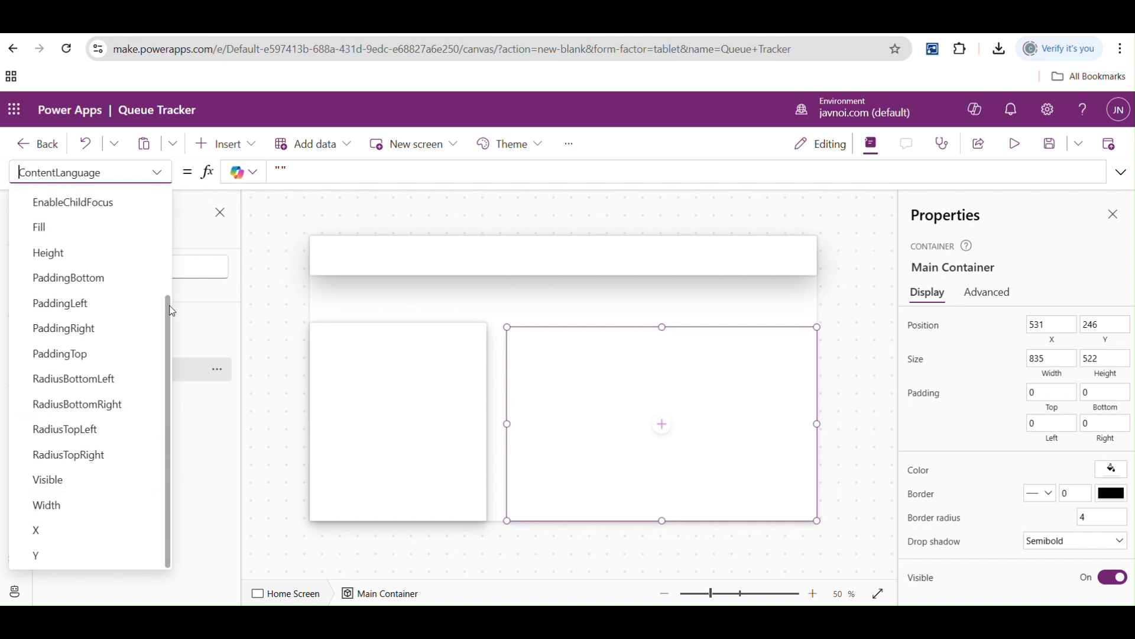
{"action": "scroll", "coordinate": [157, 198], "scroll_direction": "up", "scroll_amount": 3}
{"action": "scroll", "coordinate": [162, 305], "scroll_direction": "down", "scroll_amount": 2}
{"action": "scroll", "coordinate": [161, 305], "scroll_direction": "down", "scroll_amount": 1}
{"action": "left_click", "coordinate": [284, 332]}
{"action": "left_click", "coordinate": [344, 262]}
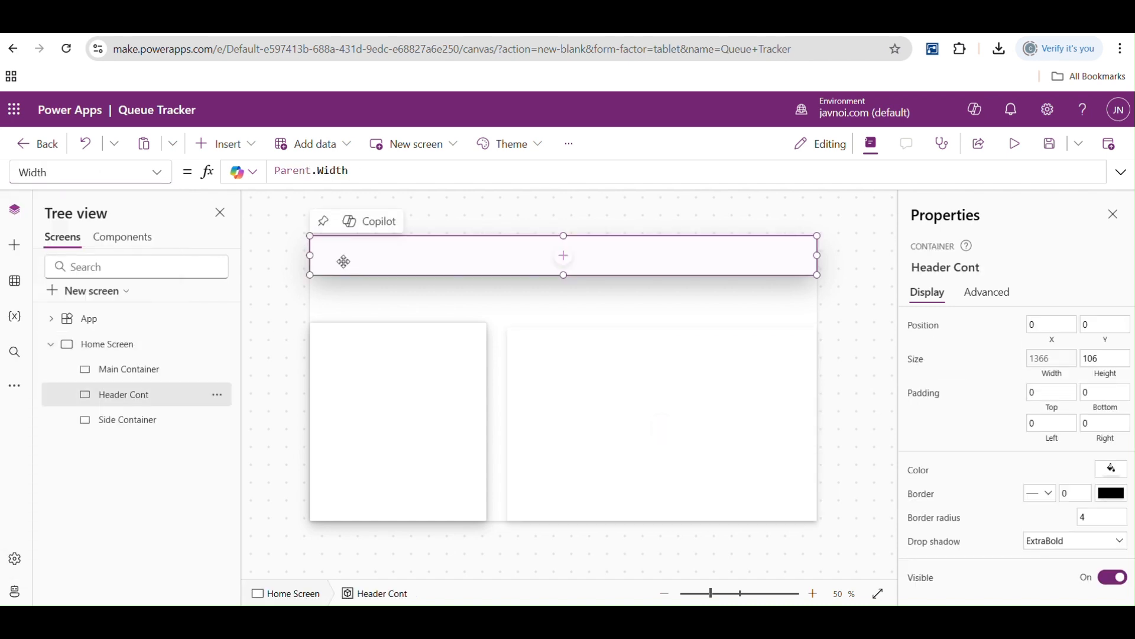
{"action": "left_click", "coordinate": [158, 172]}
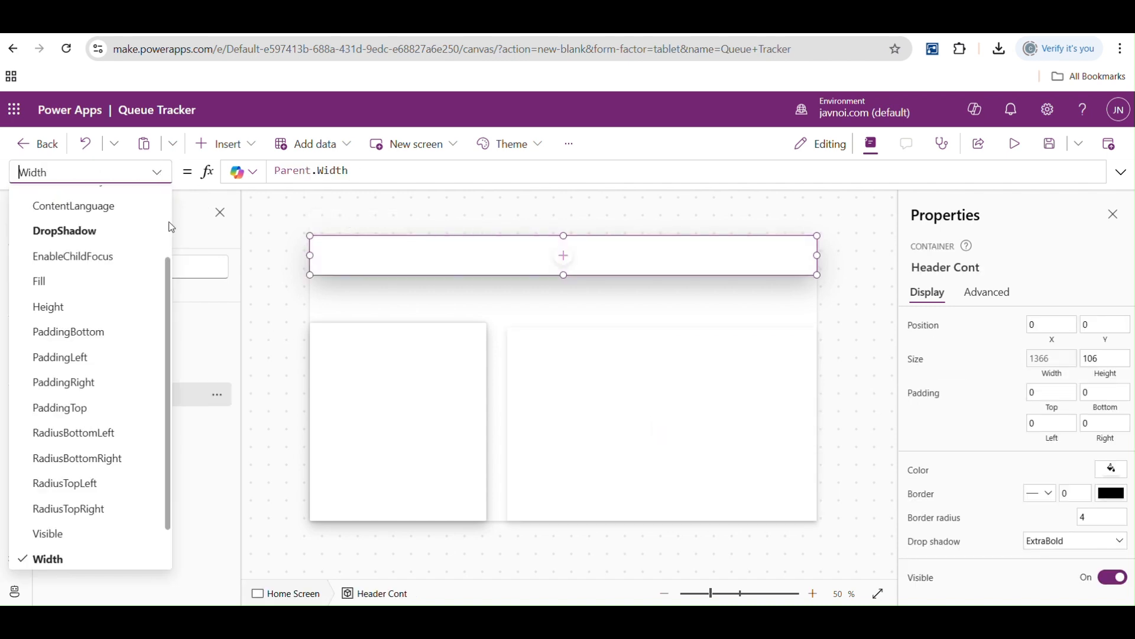
{"action": "scroll", "coordinate": [169, 222], "scroll_direction": "up", "scroll_amount": 3}
{"action": "scroll", "coordinate": [169, 237], "scroll_direction": "down", "scroll_amount": 3}
{"action": "left_click_drag", "start_coordinate": [172, 312], "coordinate": [171, 207]}
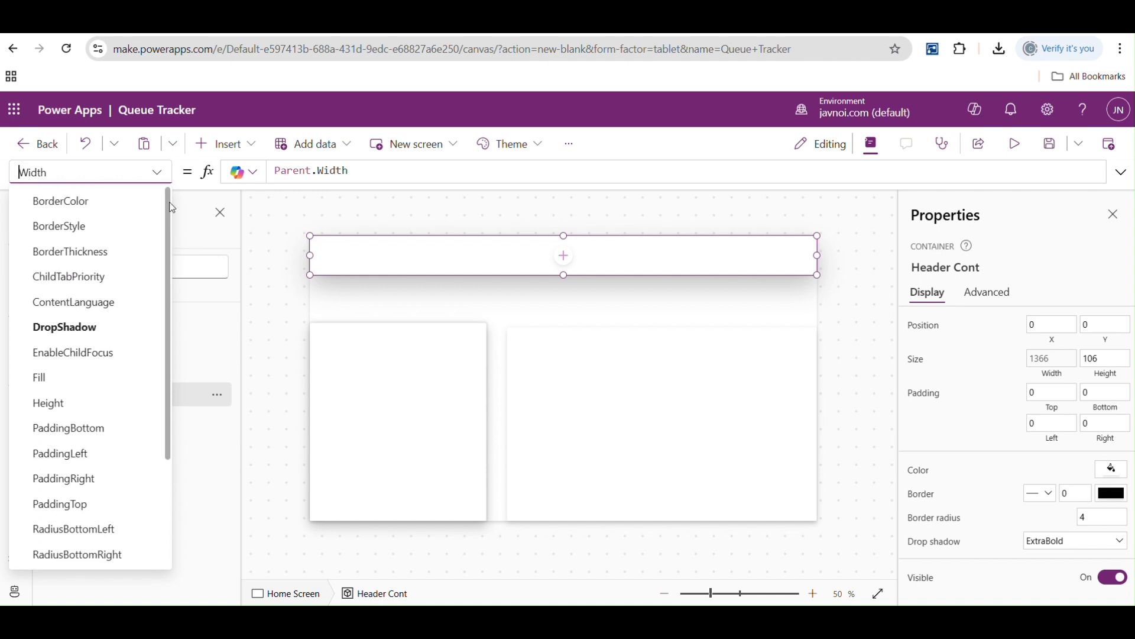
{"action": "left_click", "coordinate": [327, 217]}
{"action": "left_click", "coordinate": [128, 377]}
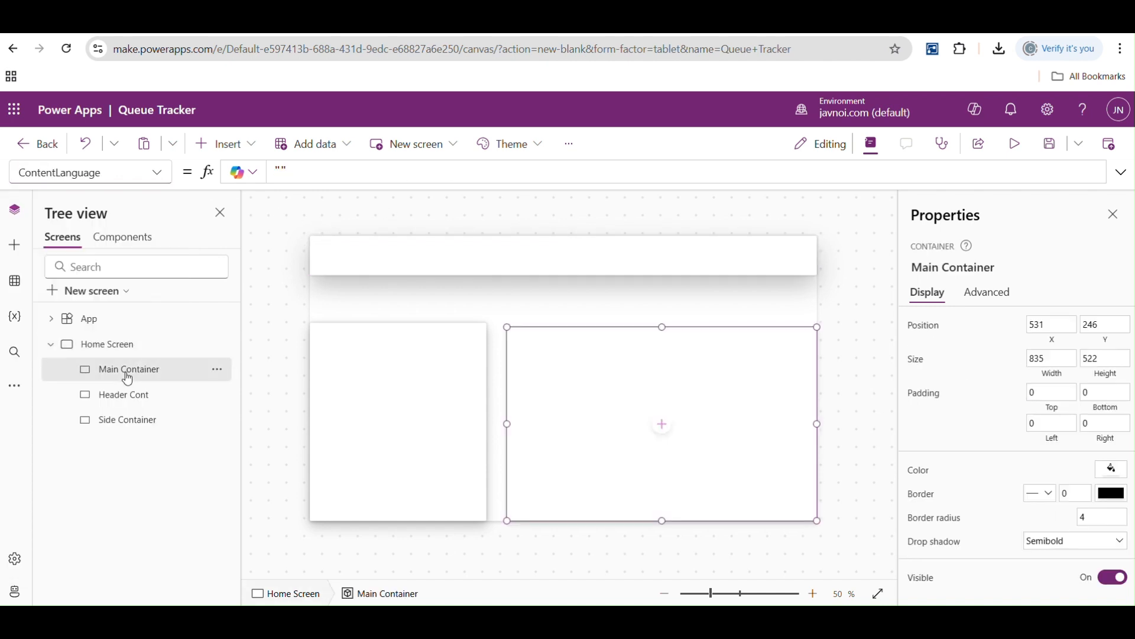
- Set the header container's Height property to the formula Parent.Height
{"action": "left_click", "coordinate": [134, 397]}
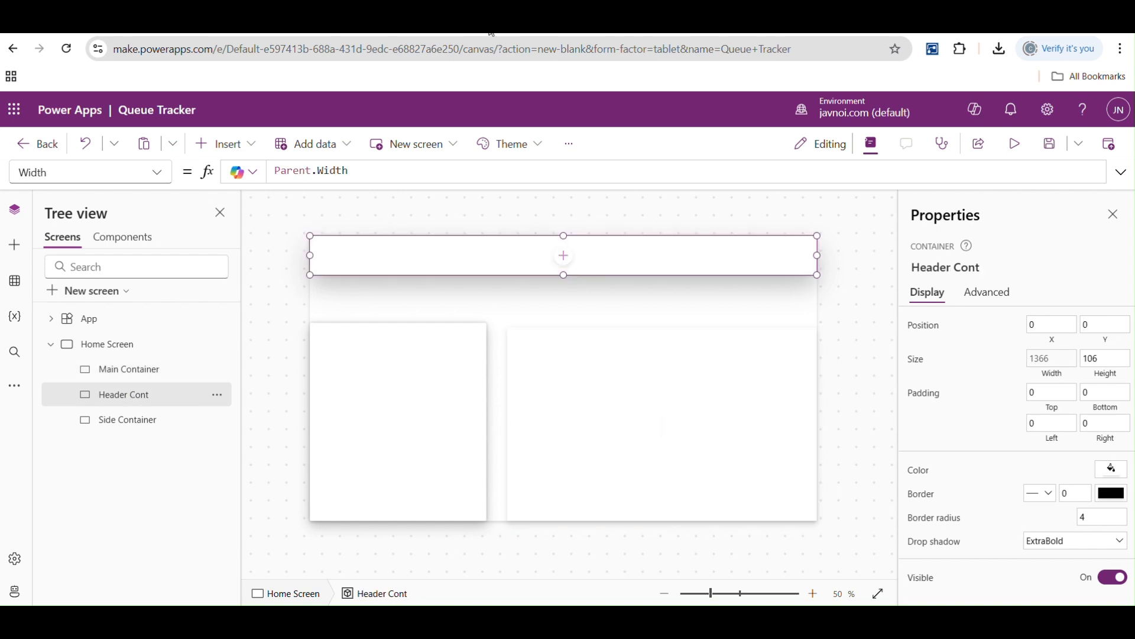
{"action": "left_click", "coordinate": [158, 174]}
{"action": "left_click", "coordinate": [68, 176]}
{"action": "type", "text": "he"}
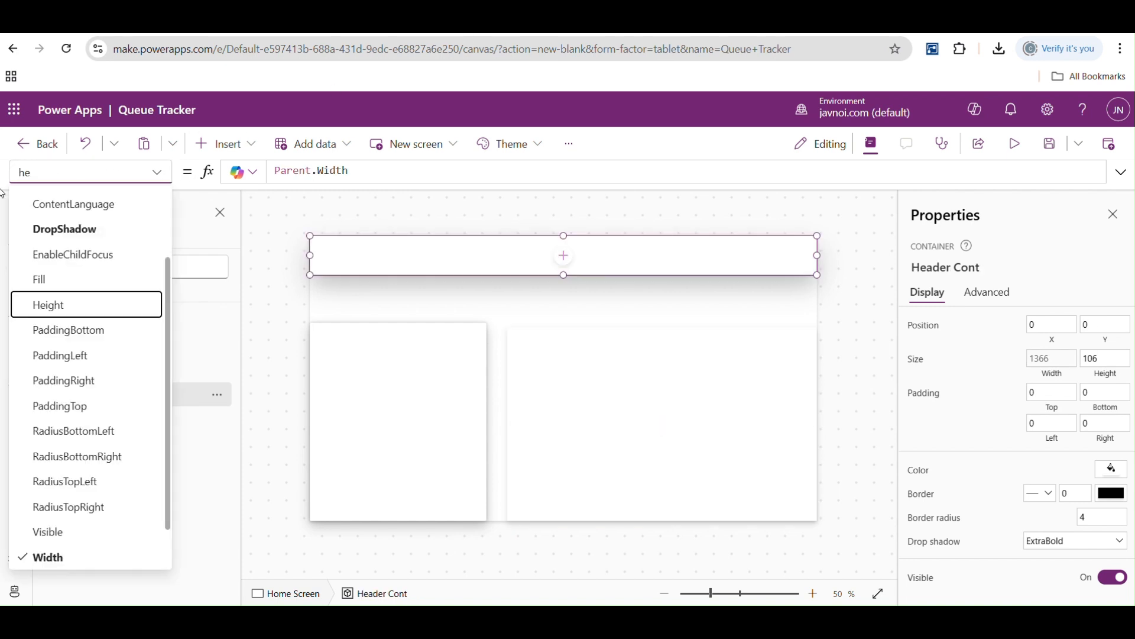
{"action": "left_click", "coordinate": [72, 306]}
{"action": "left_click", "coordinate": [303, 171]}
{"action": "key", "text": "BackSpace"}
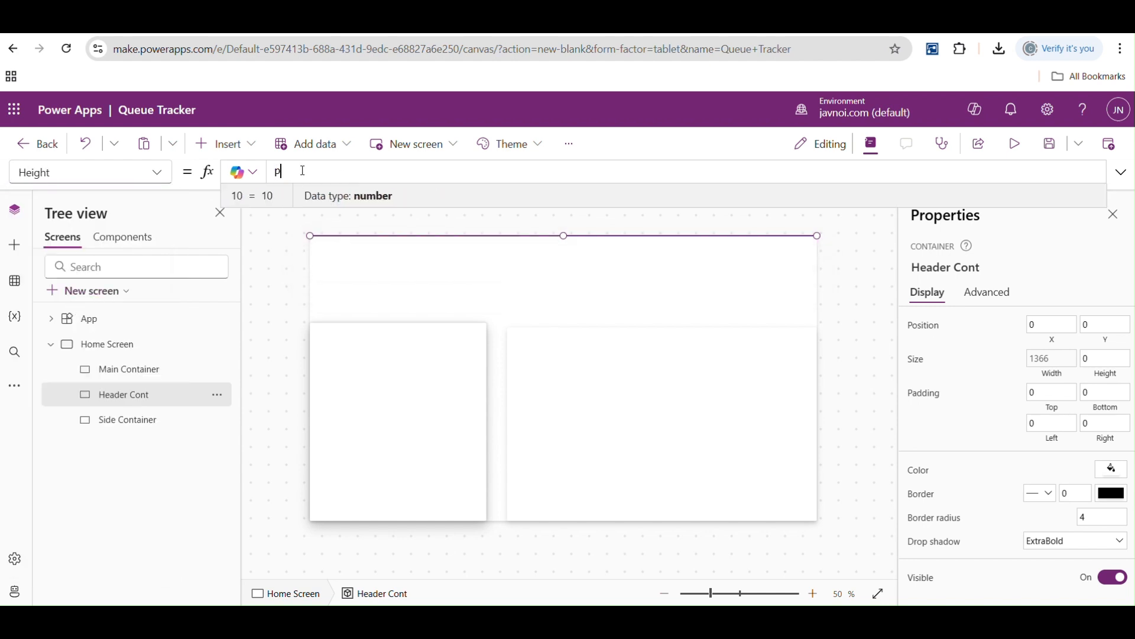
{"action": "type", "text": "pare"}
{"action": "key", "text": "Tab"}
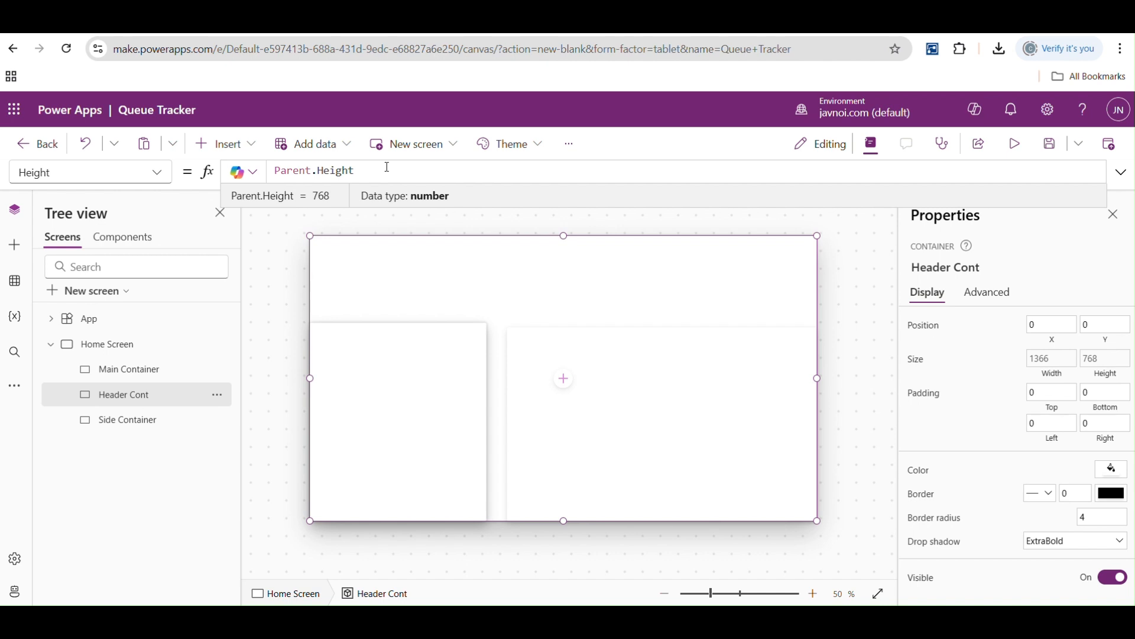
- Try multiplying the header container's Parent.Height formula by 0.2, finishing with Parent.Height/8
{"action": "type", "text": "*"}
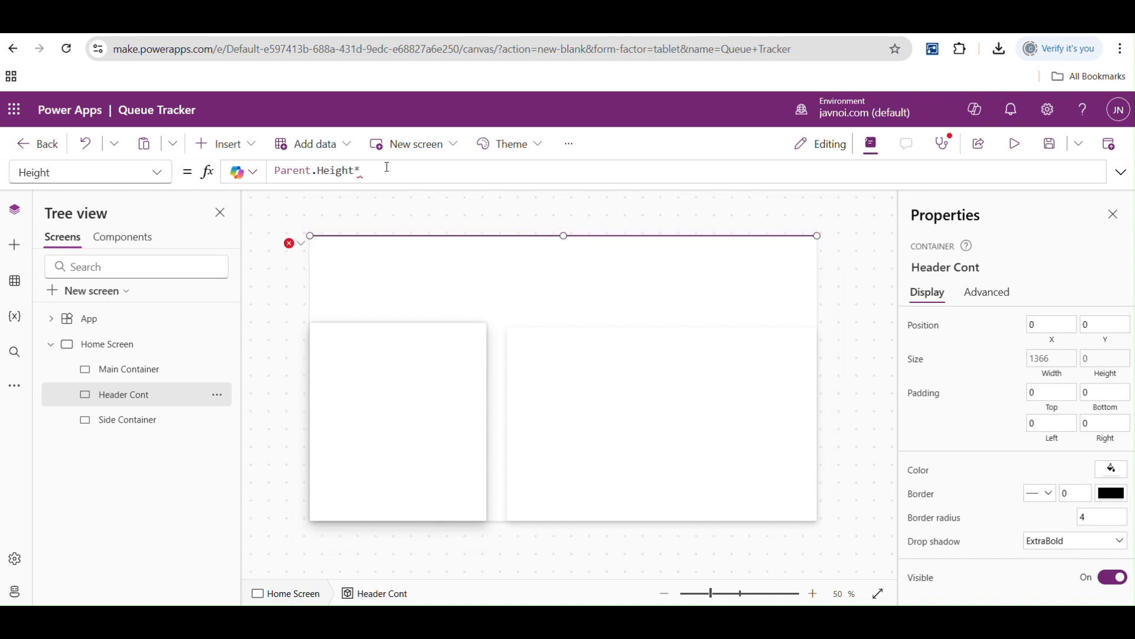
{"action": "type", "text": "0.2"}
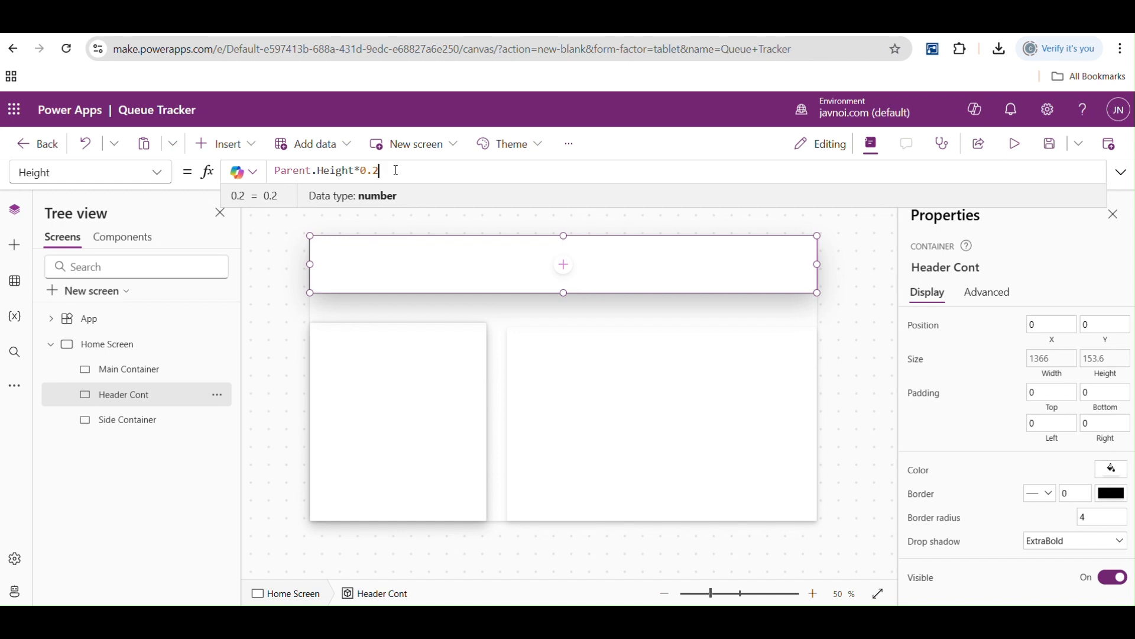
{"action": "key", "text": "BackSpace"}
{"action": "key", "text": "BackSpace"}
{"action": "key", "text": "BackSpace"}
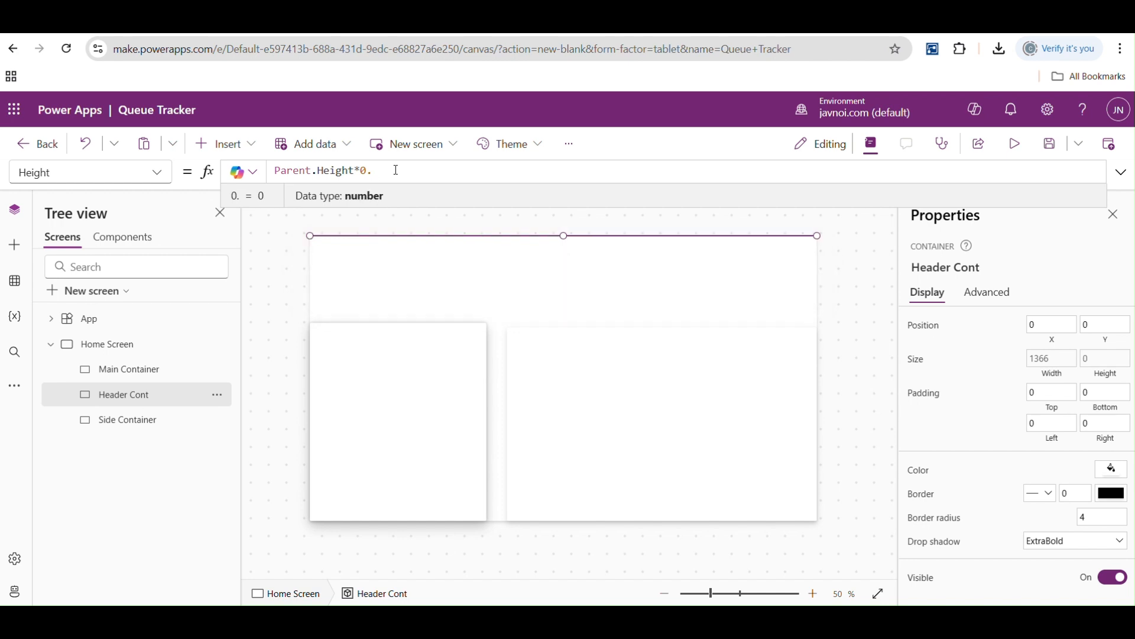
{"action": "type", "text": "/8"}
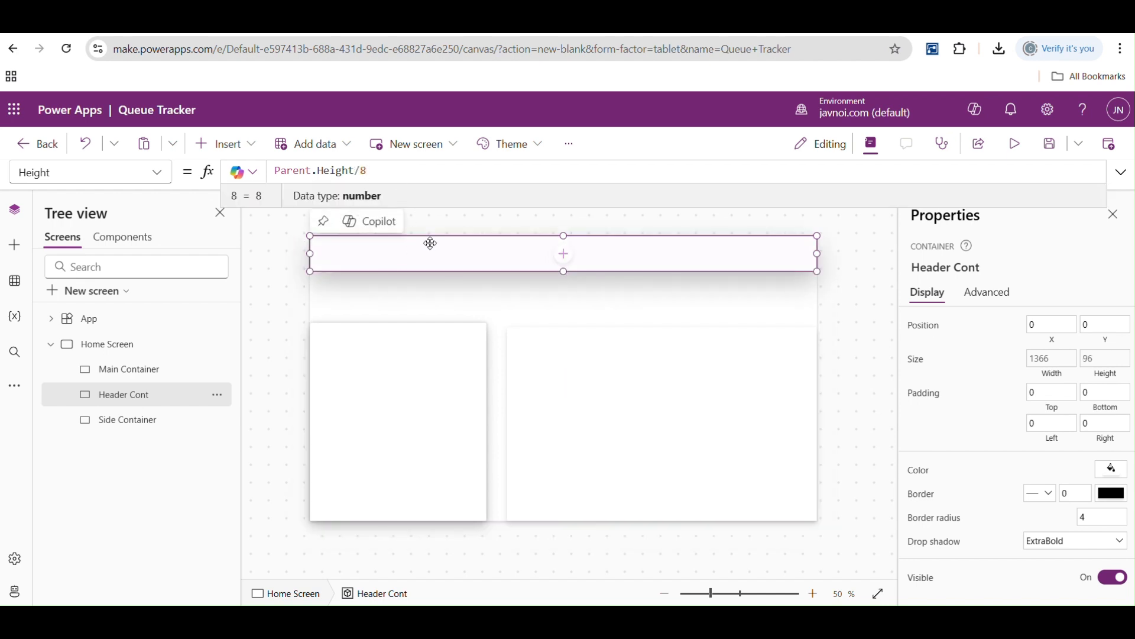
- Delete the Side Container from the home screen
{"action": "mouse_move", "coordinate": [381, 266]}
{"action": "left_click", "coordinate": [374, 335]}
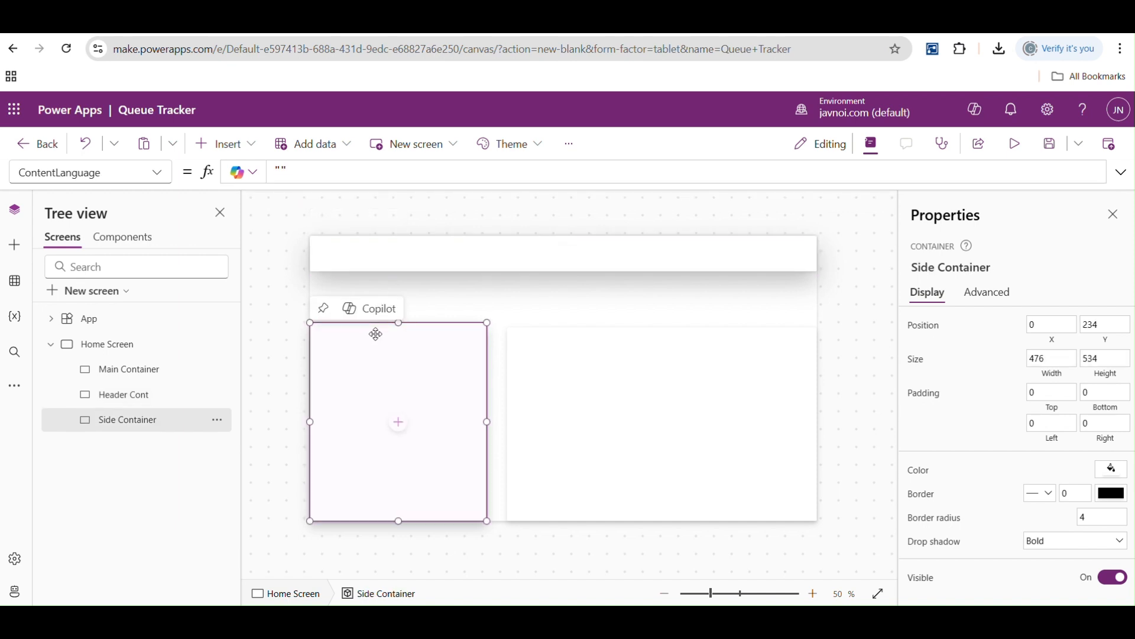
{"action": "key", "text": "Delete"}
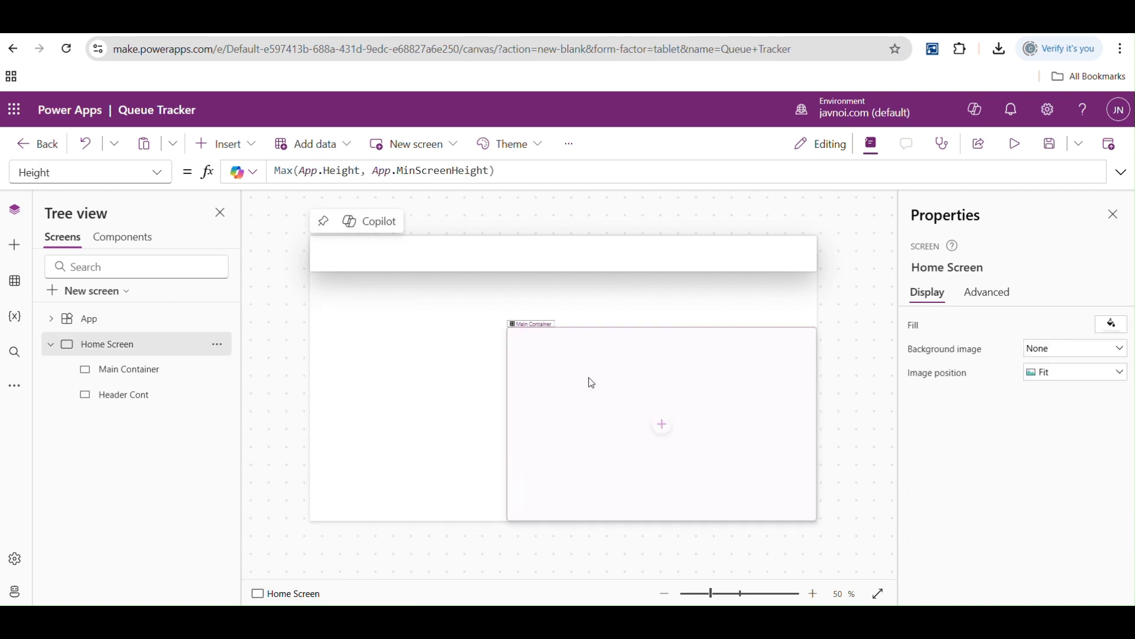
- Set the Main Container's Width property to the formula Parent.Width
{"action": "left_click", "coordinate": [587, 379]}
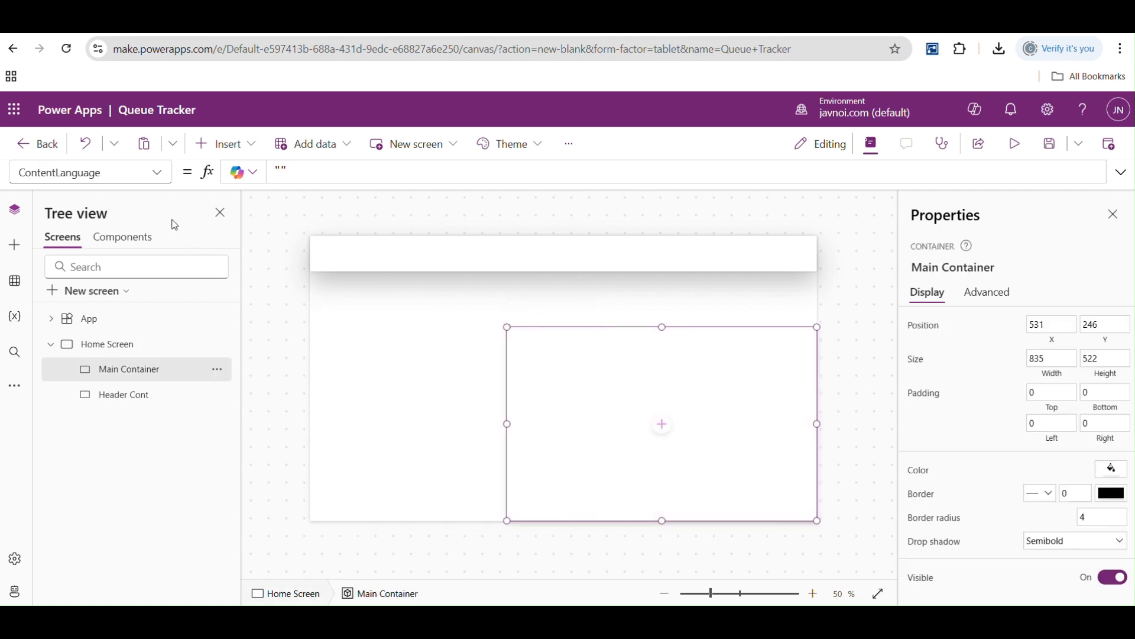
{"action": "left_click", "coordinate": [157, 173]}
{"action": "left_click_drag", "start_coordinate": [131, 177], "coordinate": [18, 172]}
{"action": "type", "text": "wi"}
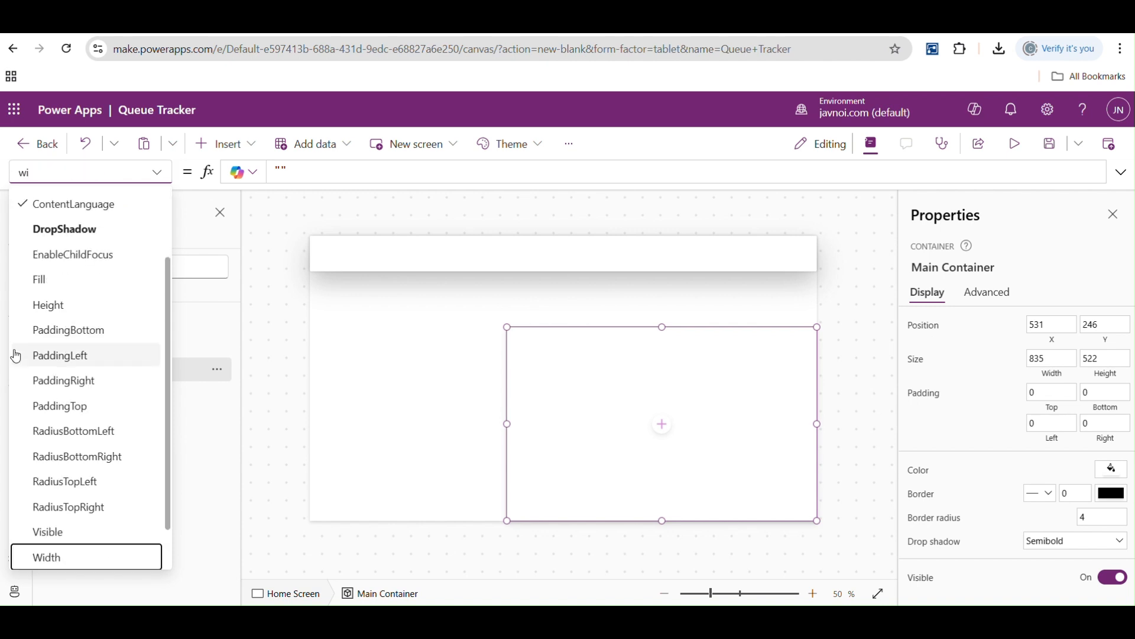
{"action": "left_click", "coordinate": [68, 560]}
{"action": "double_click", "coordinate": [300, 175]}
{"action": "type", "text": "pare"}
{"action": "key", "text": "Tab"}
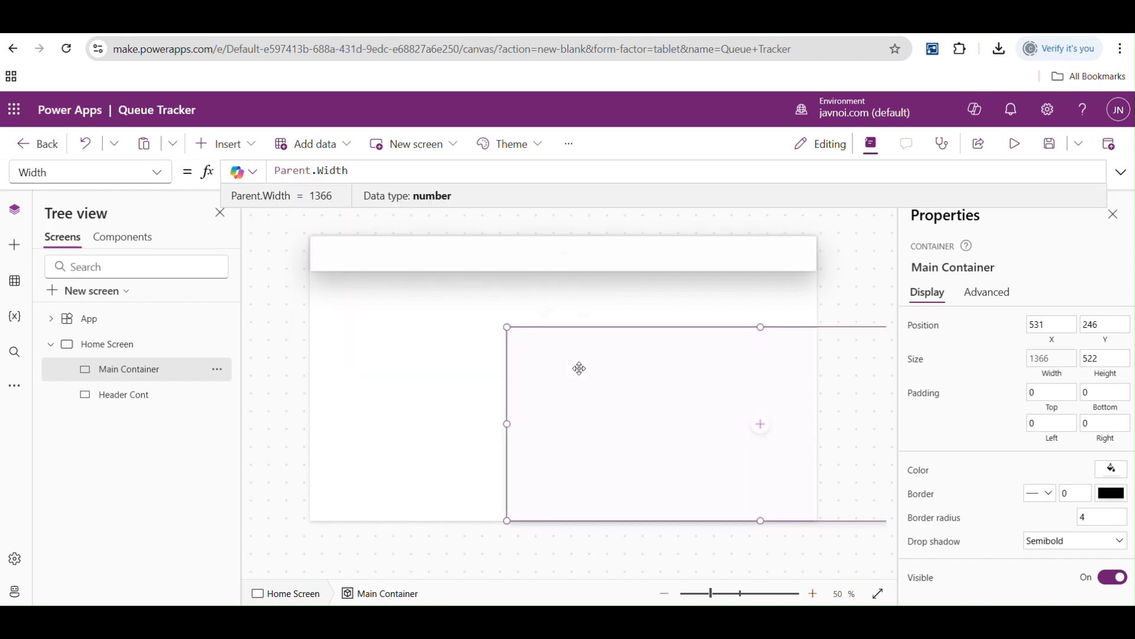
- Set the Main Container's X property to 0
{"action": "left_click", "coordinate": [157, 172]}
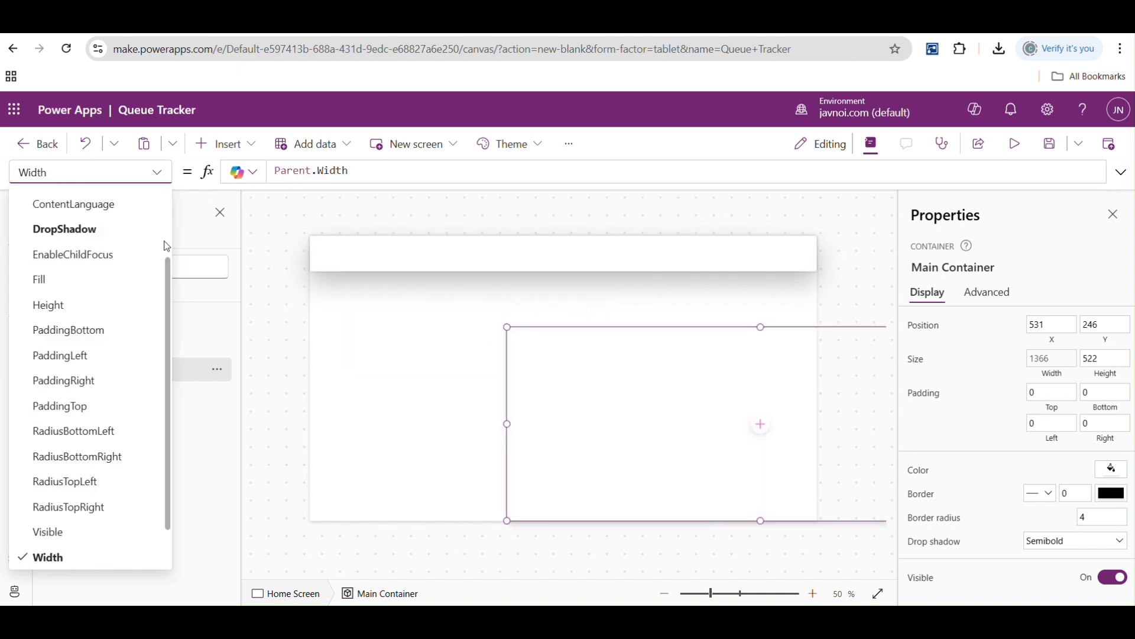
{"action": "scroll", "coordinate": [169, 267], "scroll_direction": "down", "scroll_amount": 1}
{"action": "left_click", "coordinate": [37, 529]}
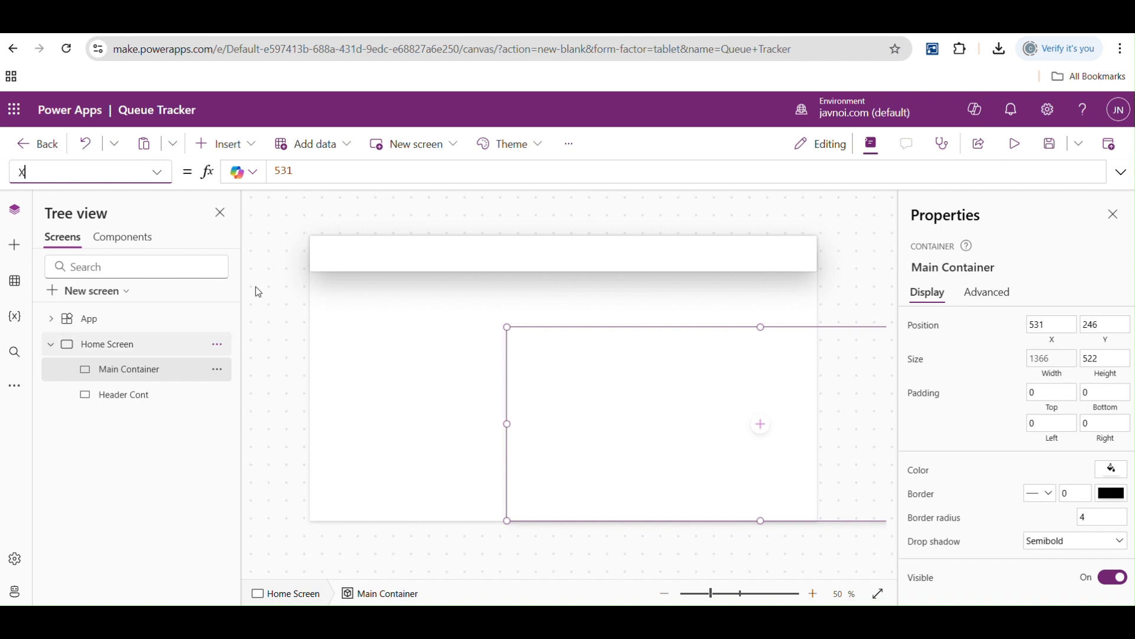
{"action": "double_click", "coordinate": [311, 180]}
{"action": "type", "text": "0"}
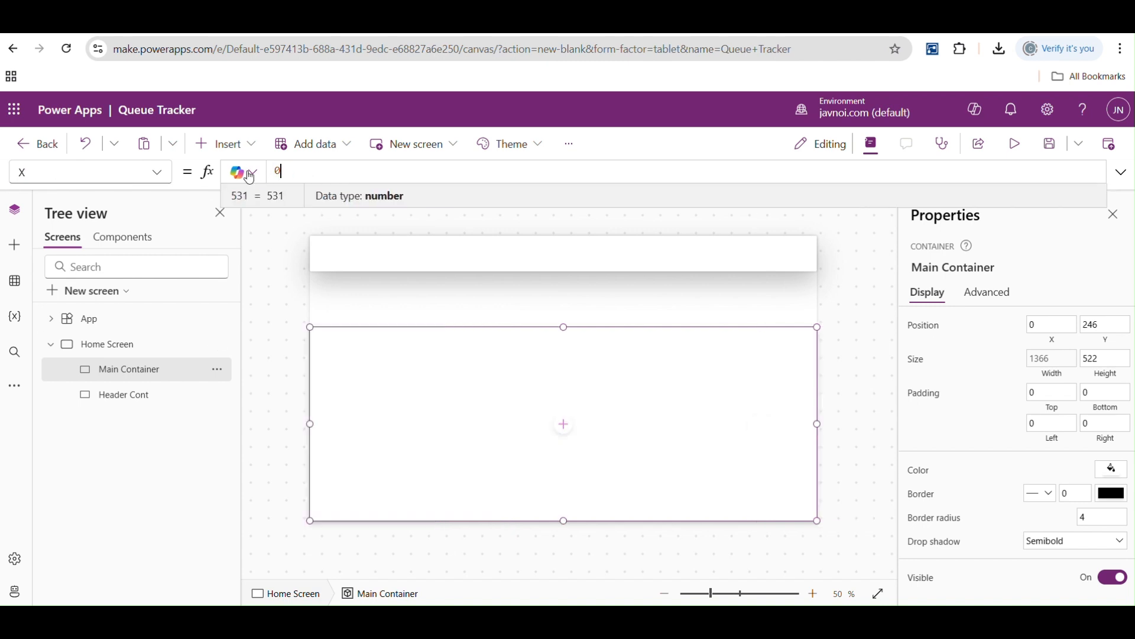
{"action": "left_click", "coordinate": [268, 299]}
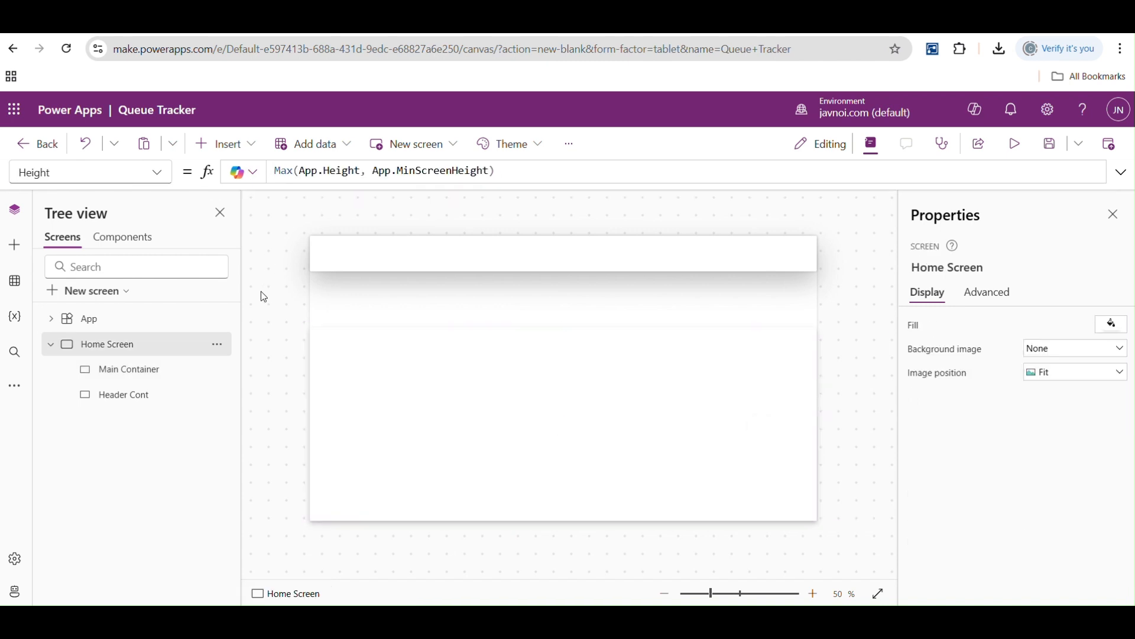
- Stretch the Main Container's upper edge upward to a Y position of about 216
{"action": "left_click", "coordinate": [390, 366]}
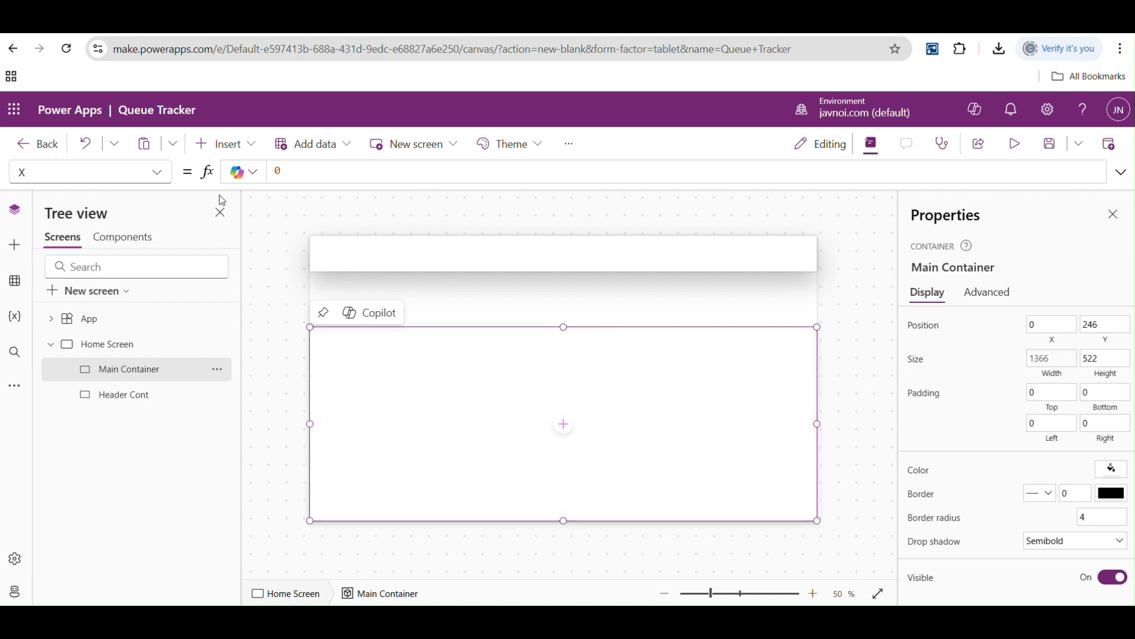
{"action": "left_click", "coordinate": [159, 173]}
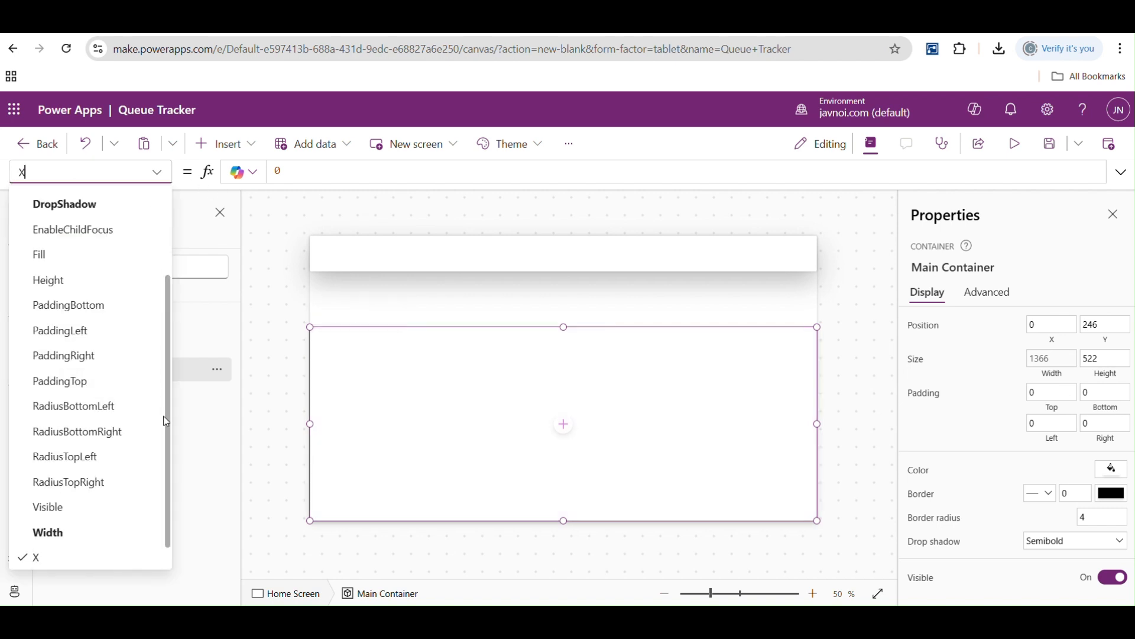
{"action": "scroll", "coordinate": [167, 417], "scroll_direction": "down", "scroll_amount": 1}
{"action": "left_click", "coordinate": [56, 556]}
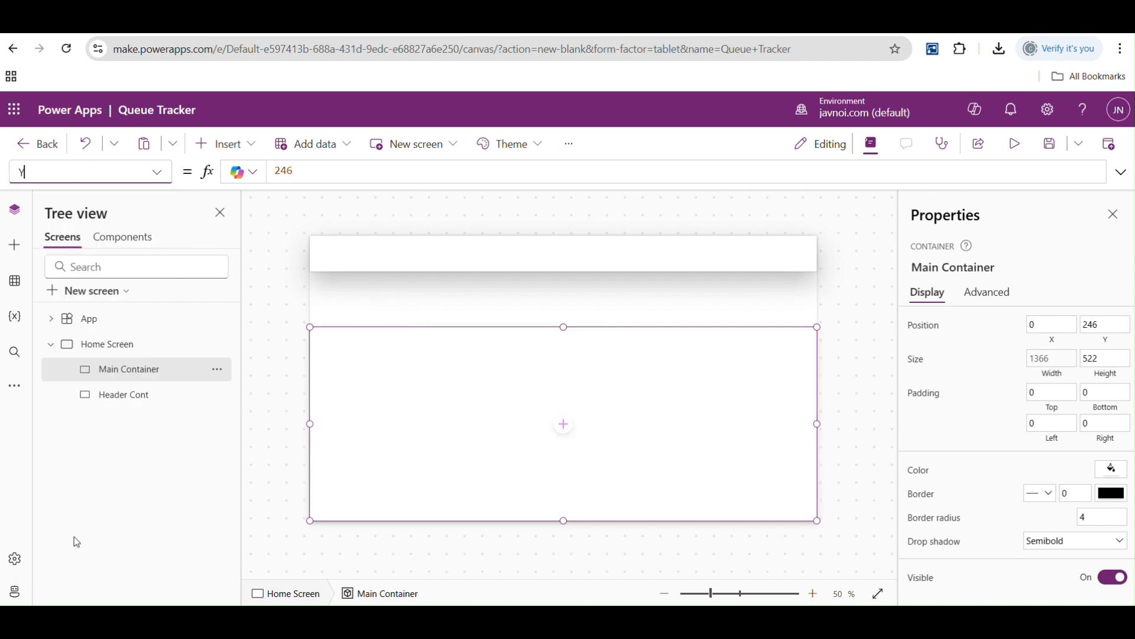
{"action": "left_click", "coordinate": [291, 175]}
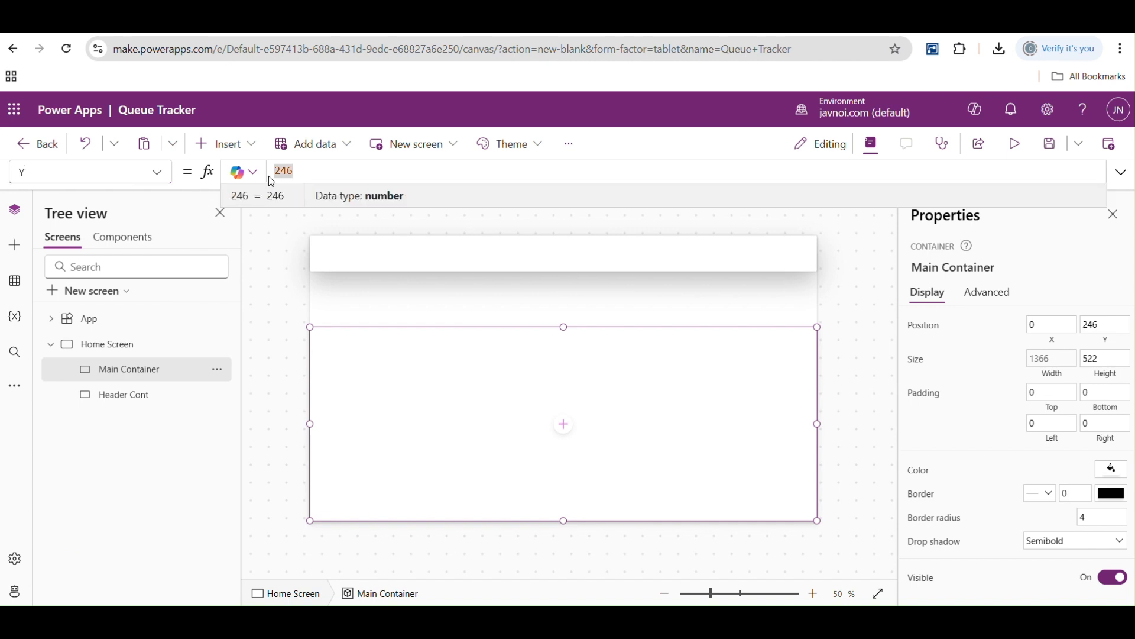
{"action": "left_click", "coordinate": [269, 265]}
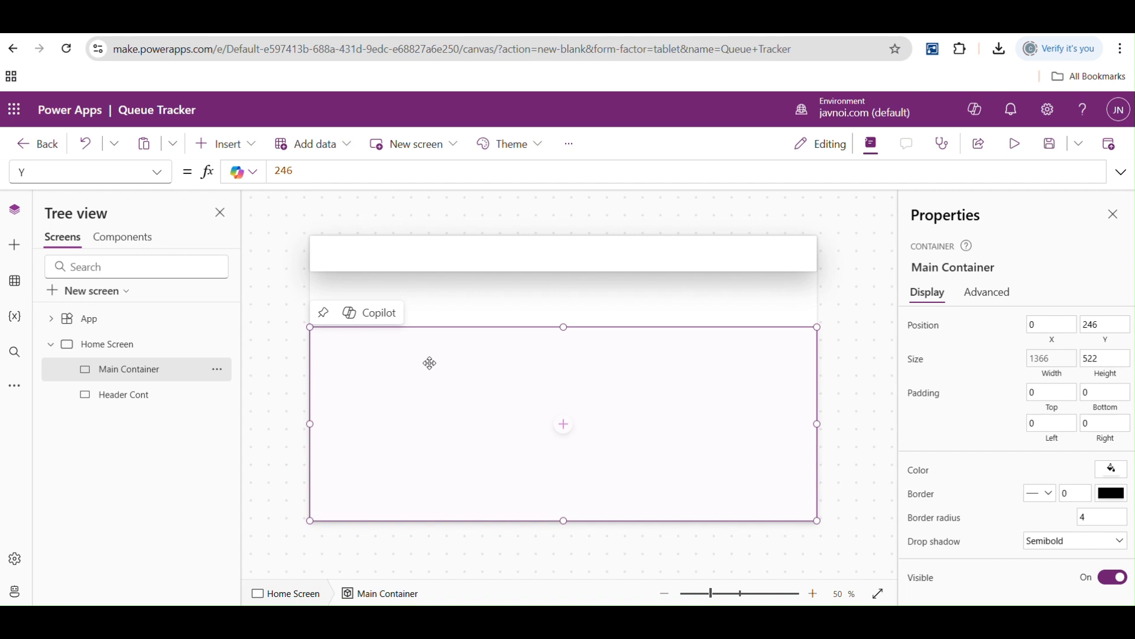
{"action": "mouse_move", "coordinate": [564, 327]}
{"action": "left_mouse_down"}
{"action": "mouse_move", "coordinate": [559, 272]}
{"action": "mouse_move", "coordinate": [565, 314]}
{"action": "left_mouse_up"}
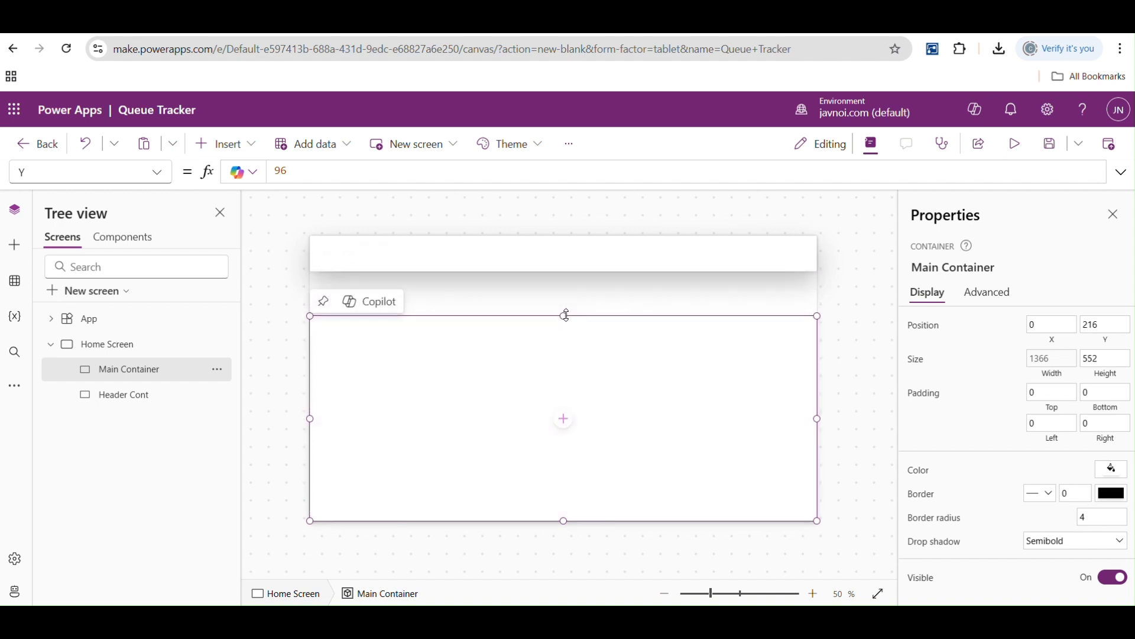
- Set the Main Container's Y property to the formula 'Header Cont'.Height
{"action": "double_click", "coordinate": [302, 172]}
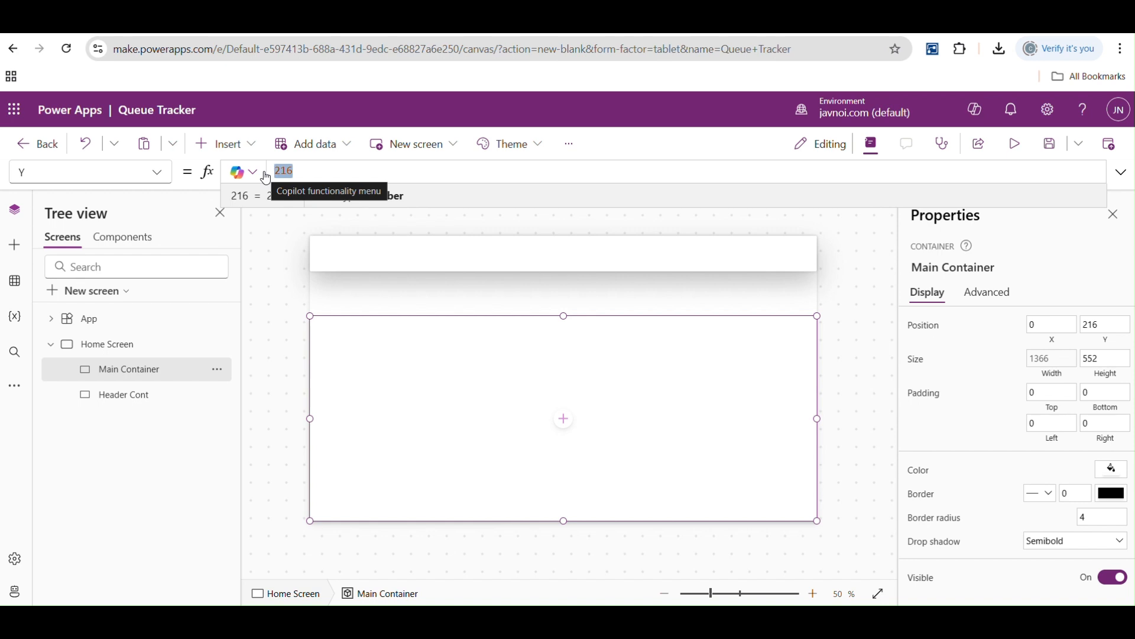
{"action": "left_click", "coordinate": [384, 268]}
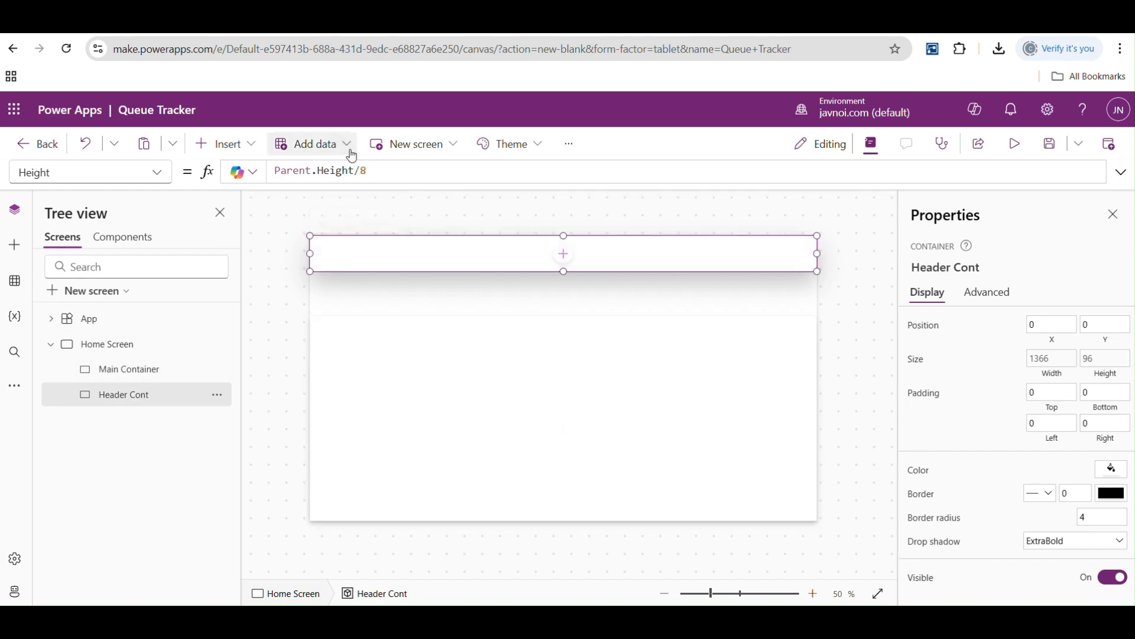
{"action": "left_click", "coordinate": [403, 341]}
{"action": "double_click", "coordinate": [282, 171]}
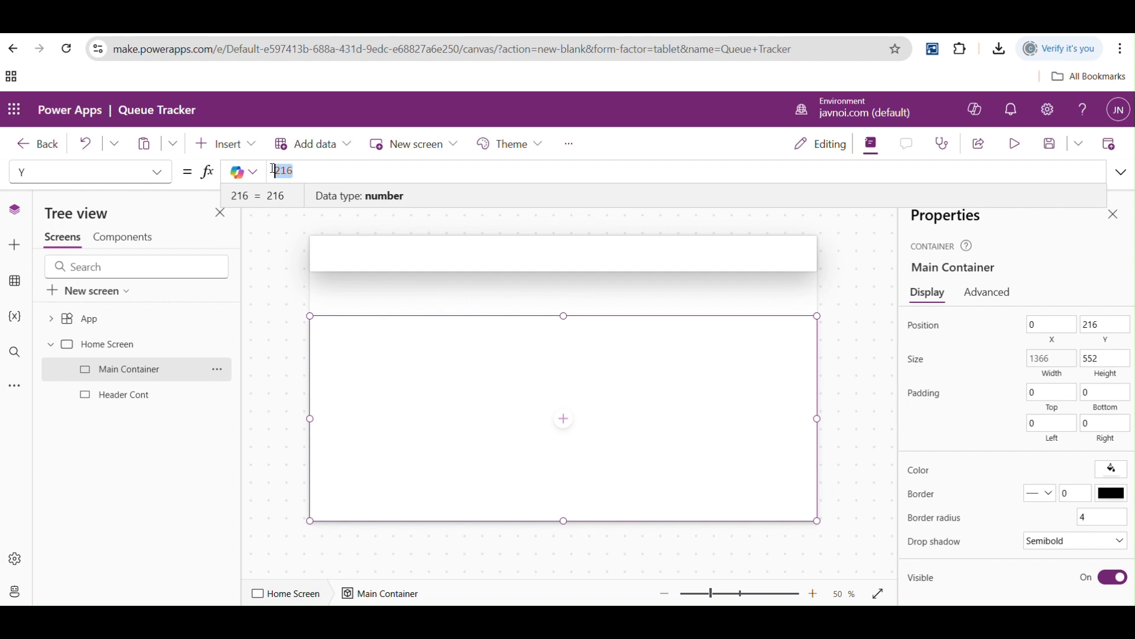
{"action": "type", "text": "he"}
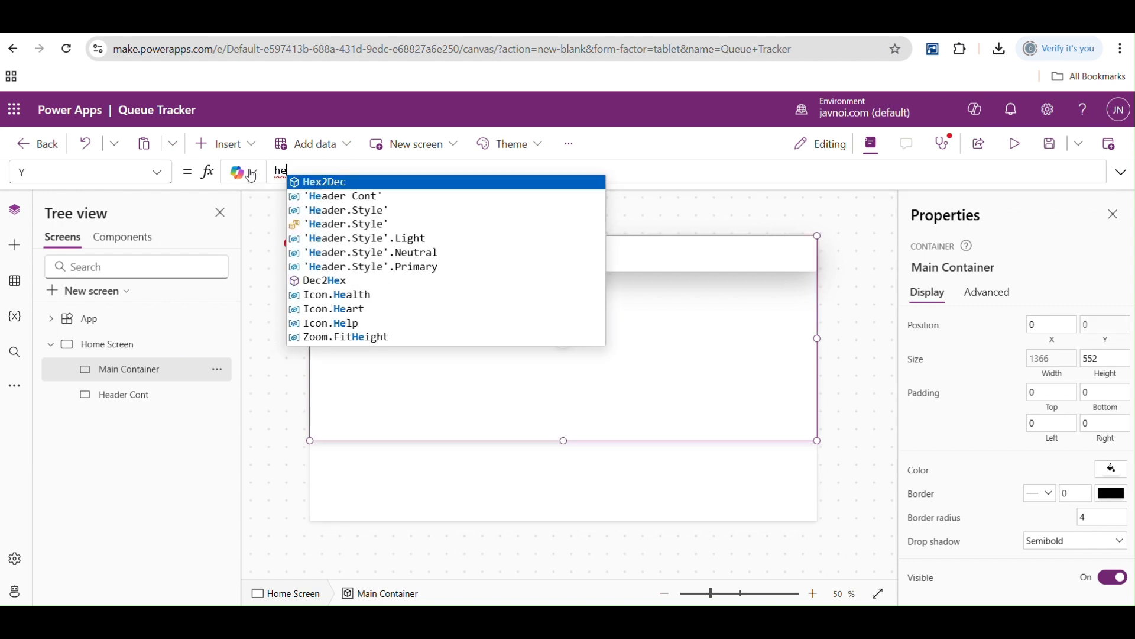
{"action": "type", "text": "ade"}
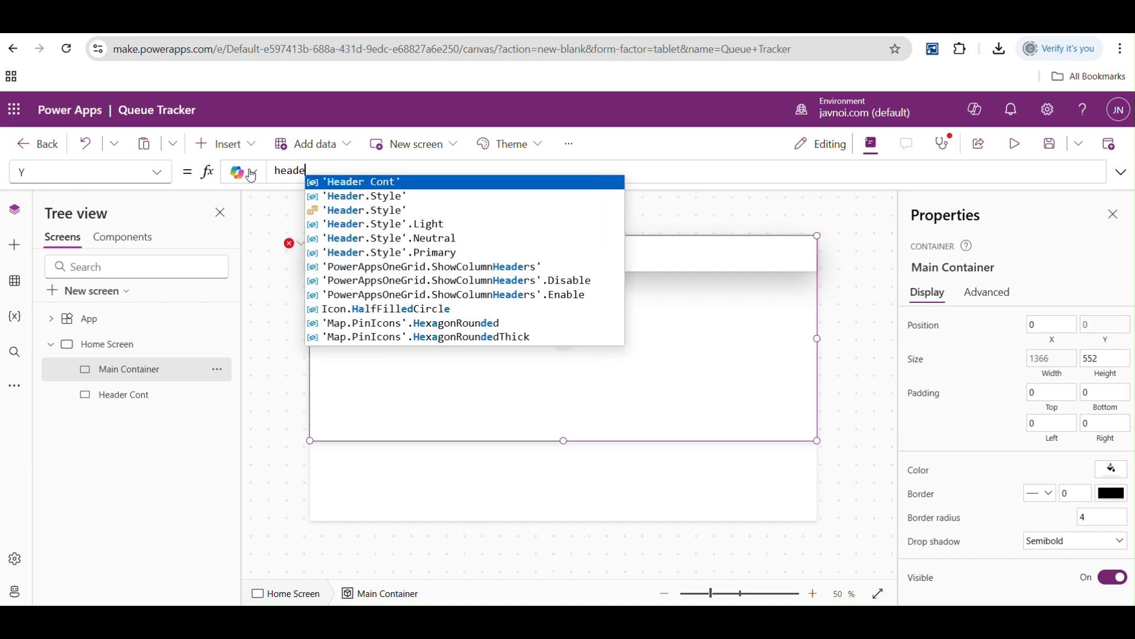
{"action": "key", "text": "Tab"}
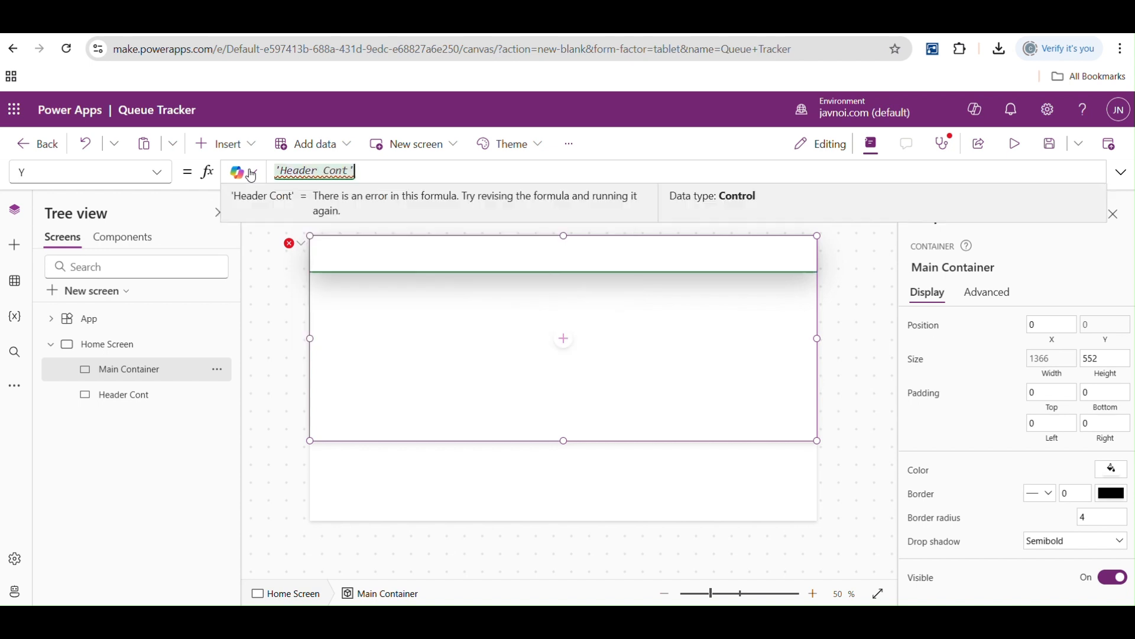
{"action": "type", "text": "."}
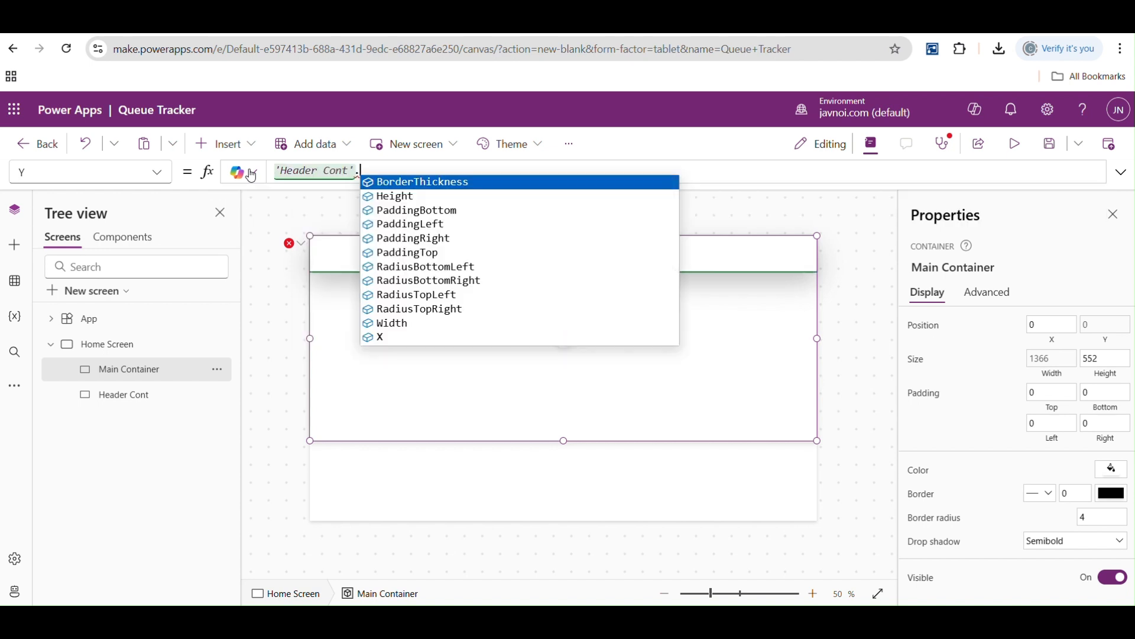
{"action": "type", "text": "h"}
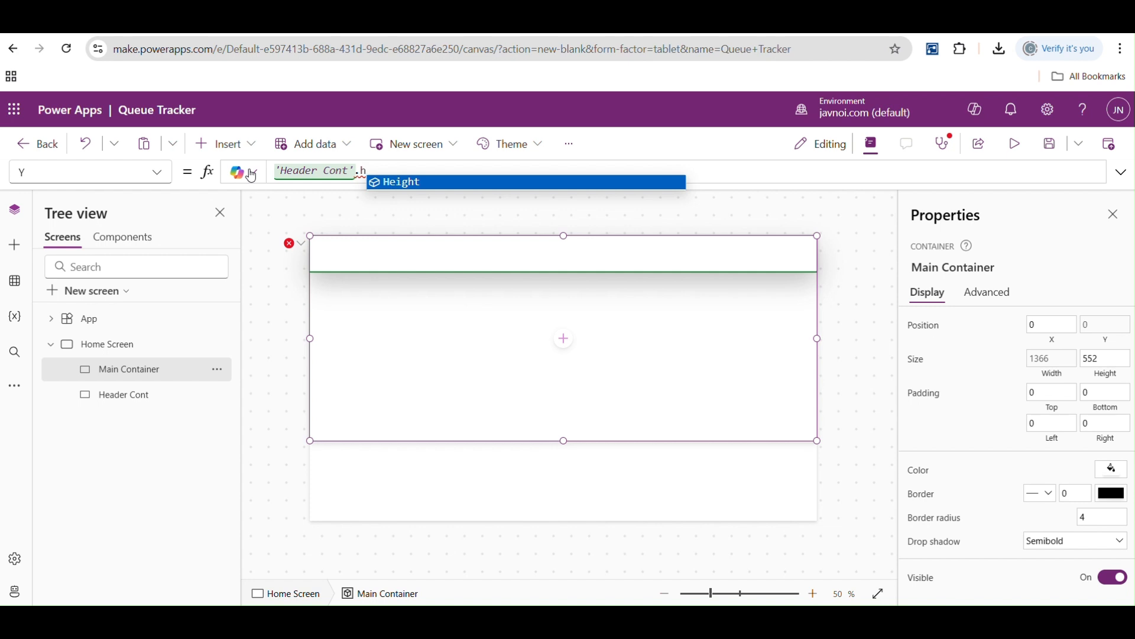
{"action": "key", "text": "Tab"}
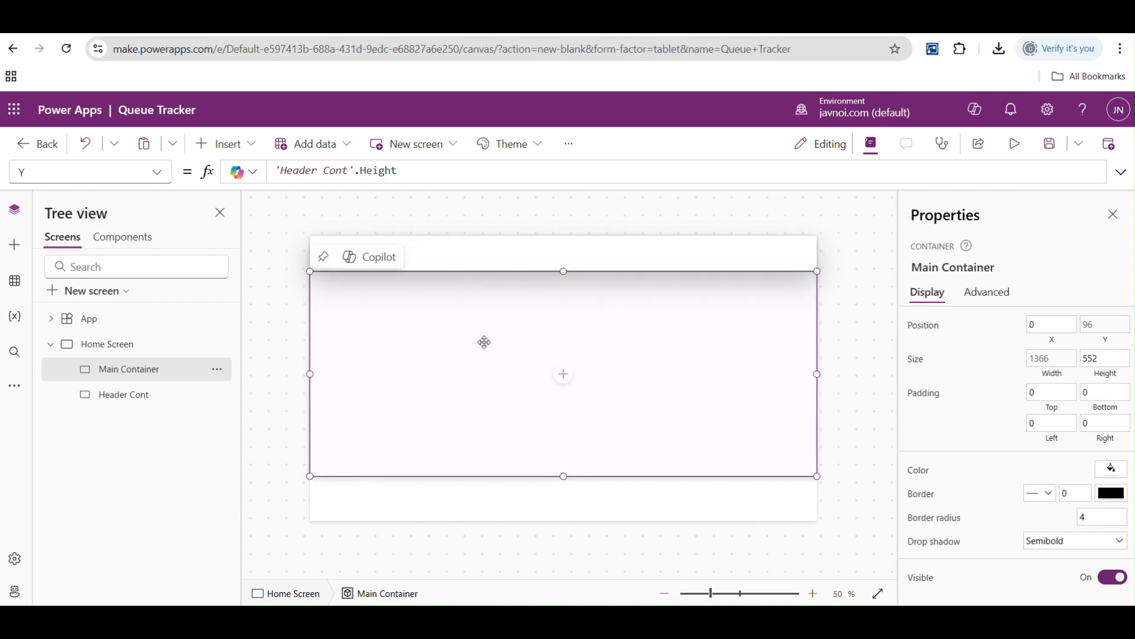
- Try adding offsets of 10 and 100 to the Main Container's Y formula, finishing with 'Header Cont'.Height alone
{"action": "left_click", "coordinate": [417, 172]}
{"action": "type", "text": "+10"}
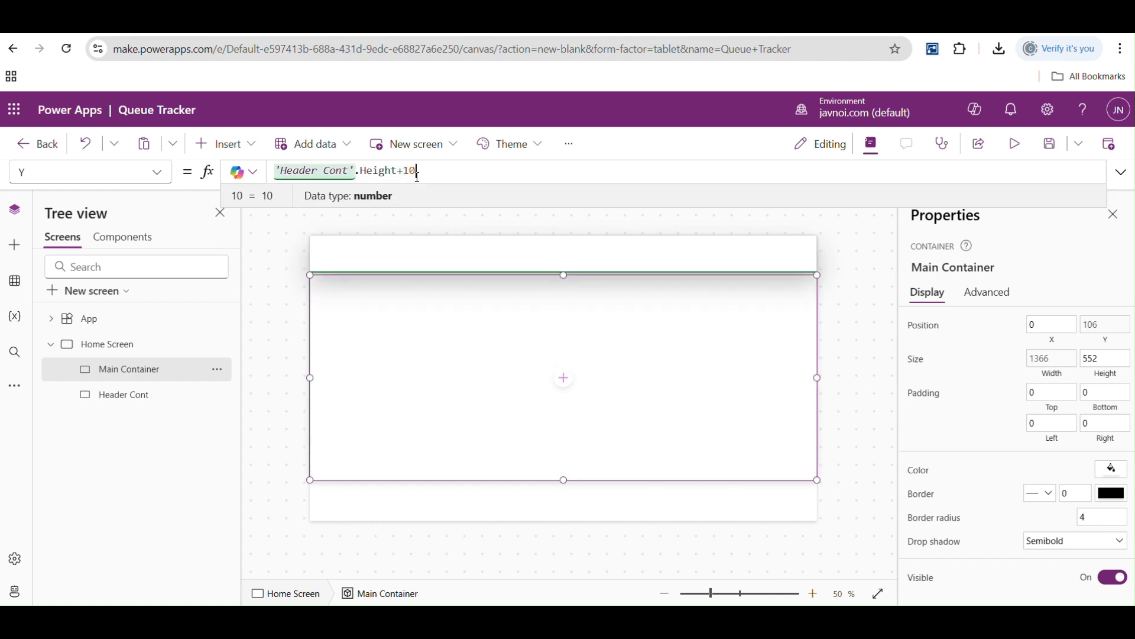
{"action": "type", "text": "0"}
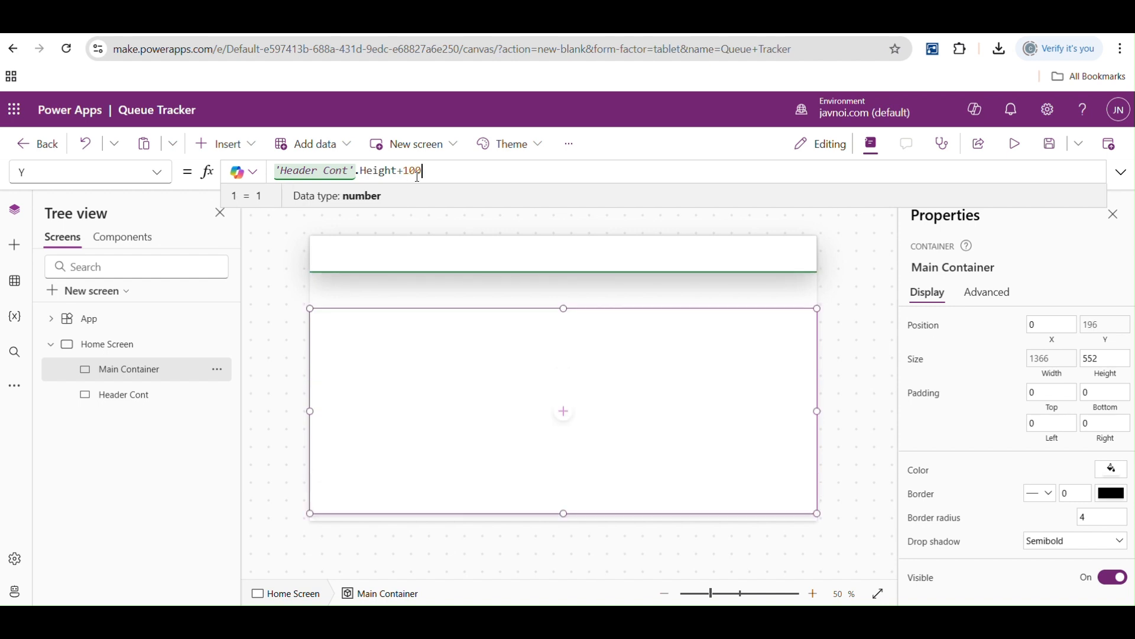
{"action": "key", "text": "BackSpace"}
{"action": "key", "text": "BackSpace"}
{"action": "key", "text": "BackSpace"}
{"action": "key", "text": "BackSpace"}
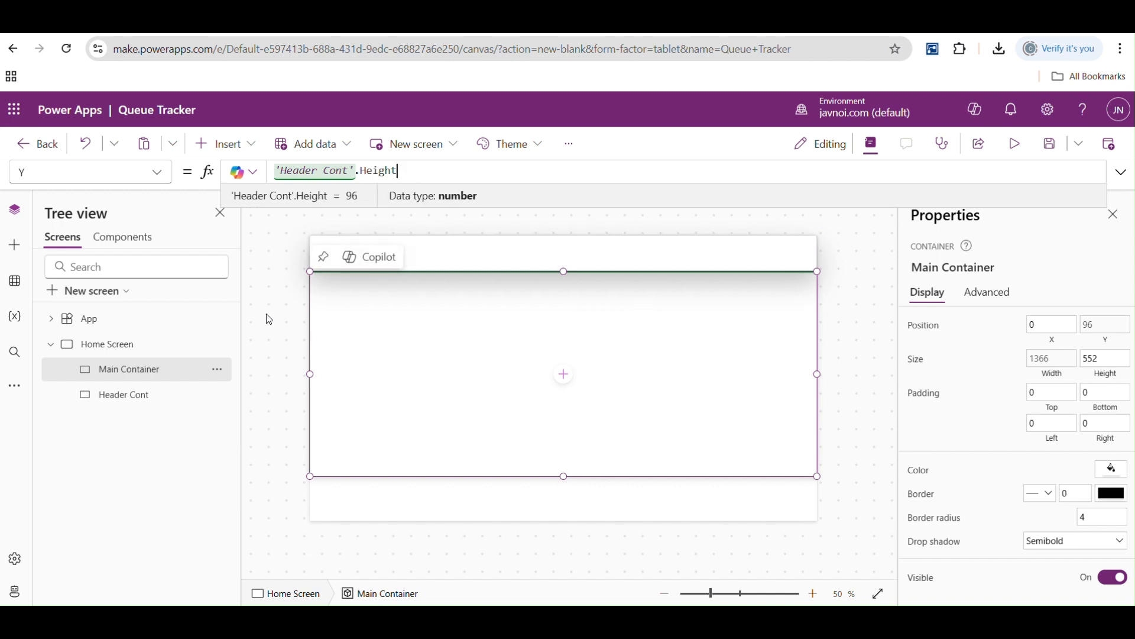
{"action": "left_click", "coordinate": [391, 311]}
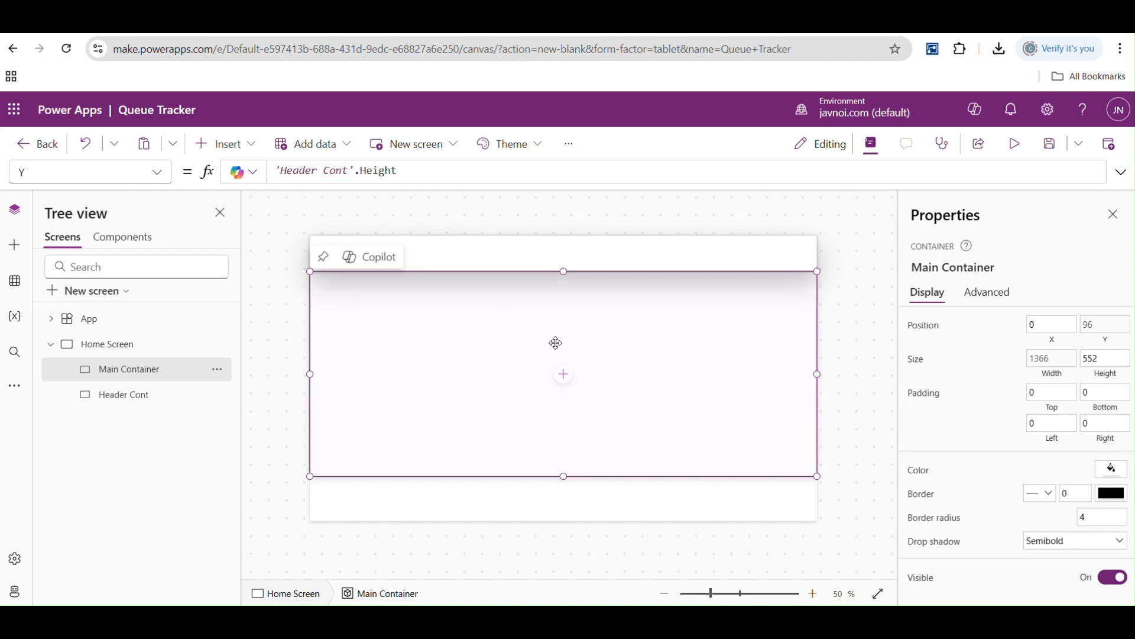
- Set the Main Container's Height property to the formula Parent.Height
{"action": "mouse_move", "coordinate": [565, 475]}
{"action": "left_mouse_down"}
{"action": "mouse_move", "coordinate": [560, 406]}
{"action": "mouse_move", "coordinate": [563, 483]}
{"action": "left_mouse_up"}
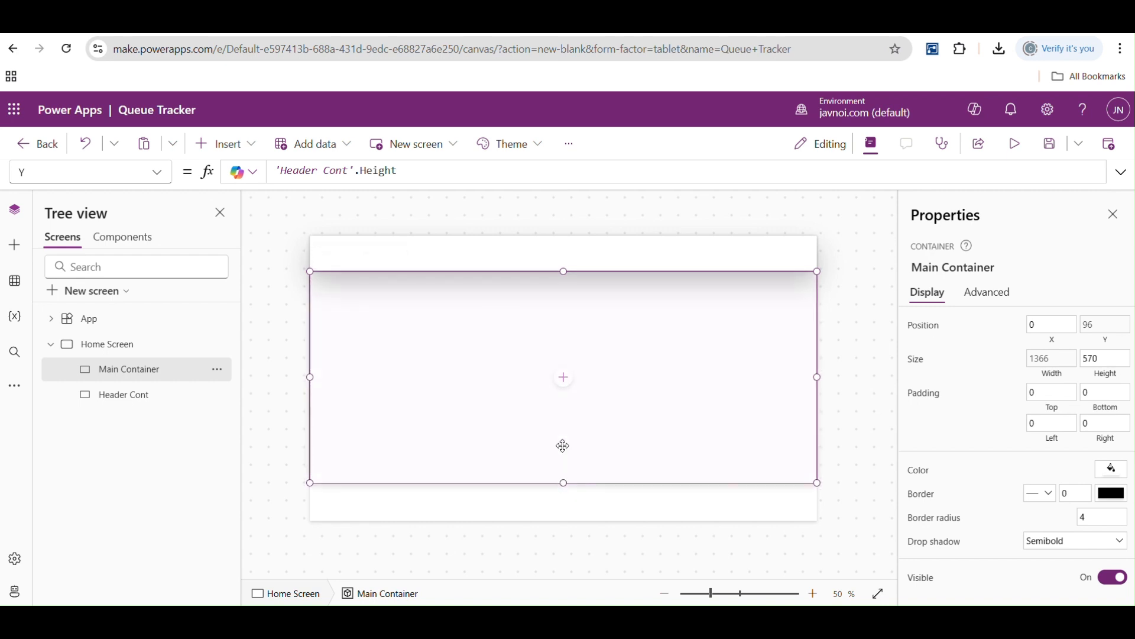
{"action": "left_click", "coordinate": [157, 172]}
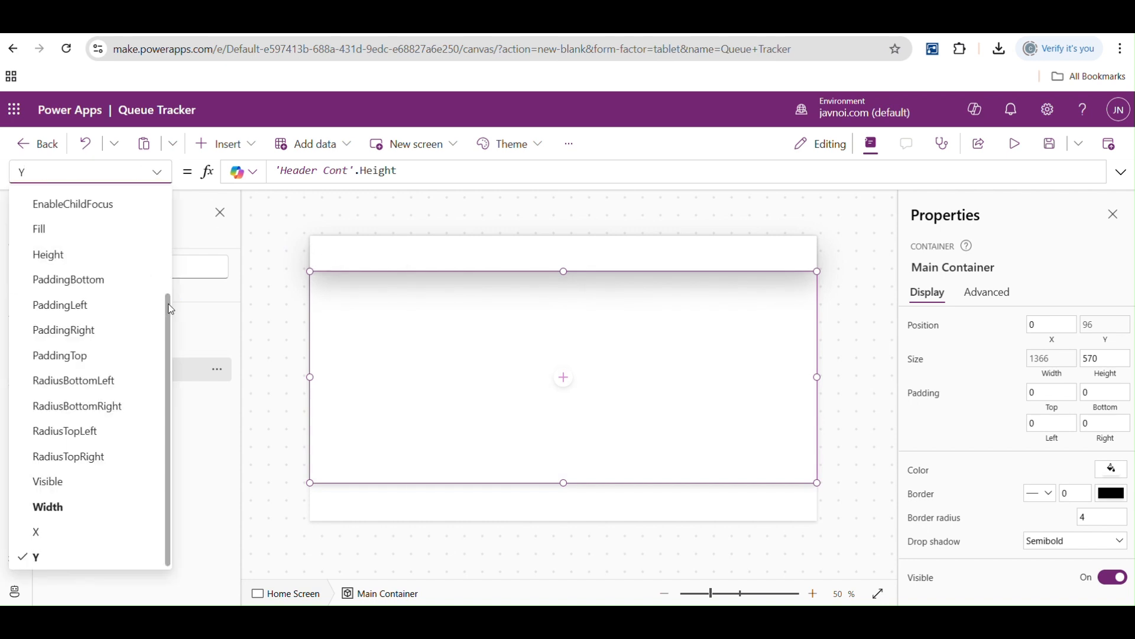
{"action": "left_click", "coordinate": [55, 256]}
{"action": "double_click", "coordinate": [272, 171]}
{"action": "type", "text": "parent"}
{"action": "key", "text": "Tab"}
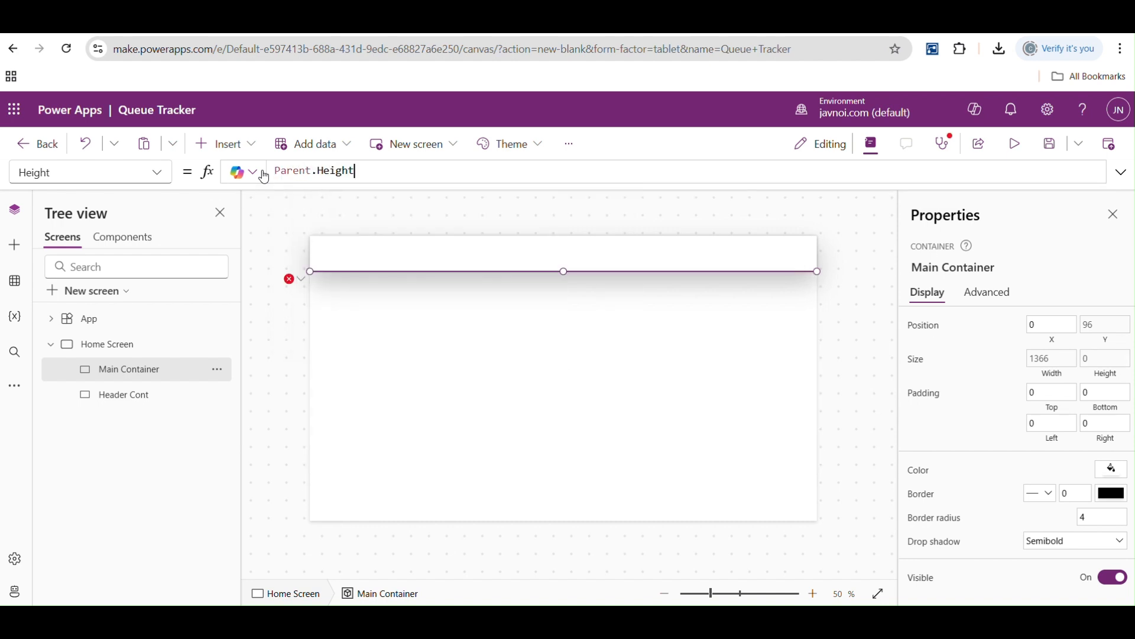
{"action": "type", "text": "/2"}
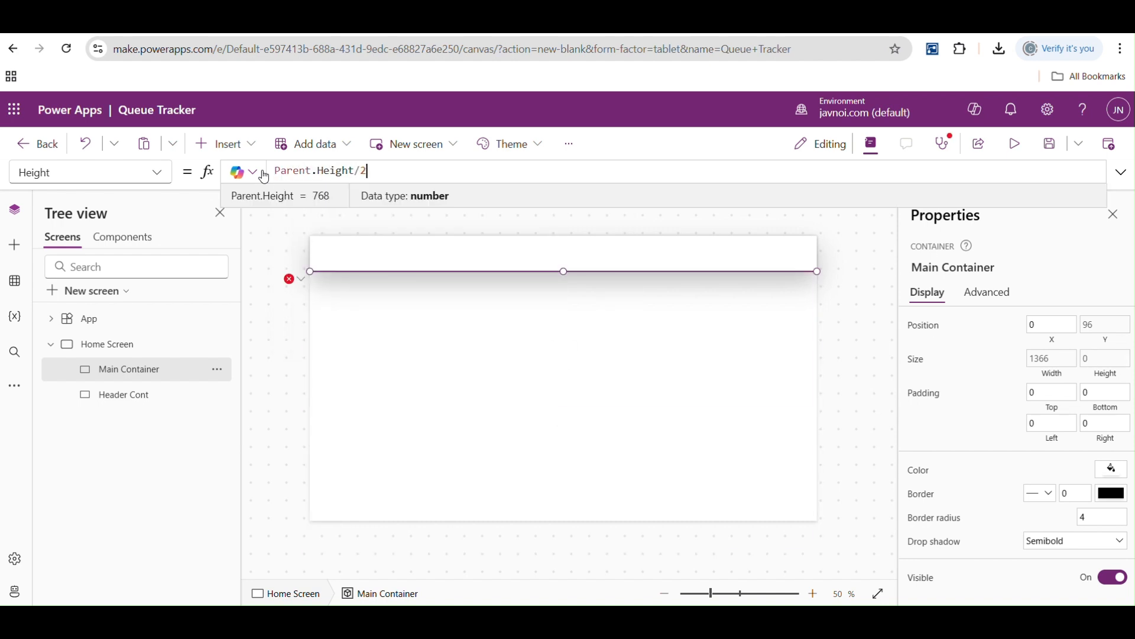
{"action": "key", "text": "BackSpace"}
{"action": "key", "text": "BackSpace"}
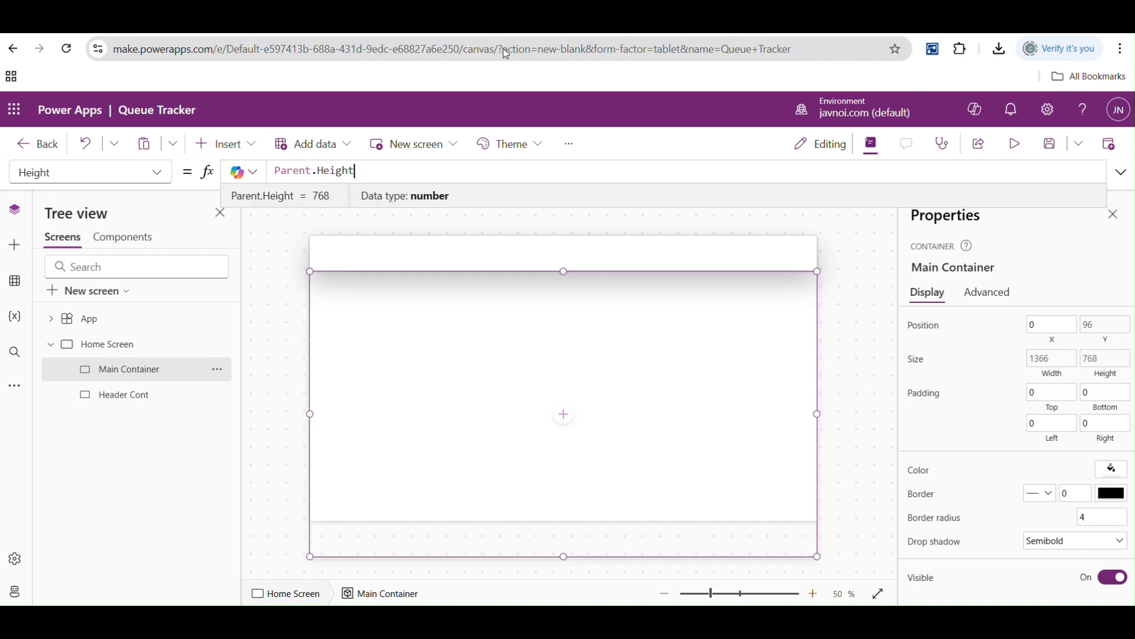
- Extend the Main Container's Height formula to Parent.Height - 'Header Cont'.Height and dismiss the error banner
{"action": "type", "text": "- 'Header Cont'.Height"}
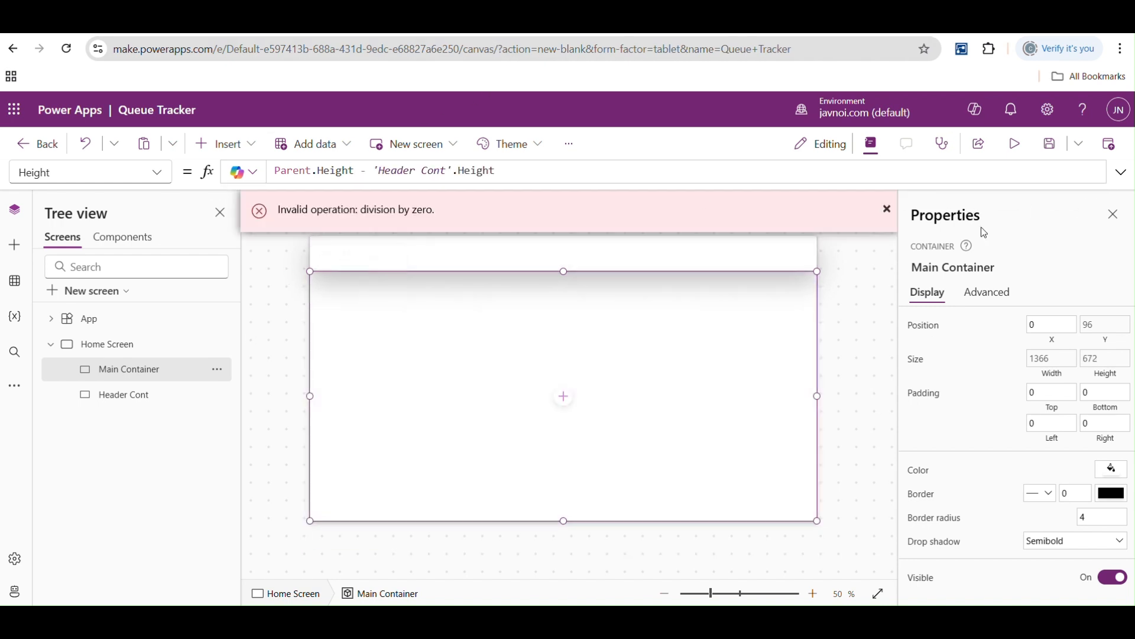
{"action": "left_click", "coordinate": [886, 209]}
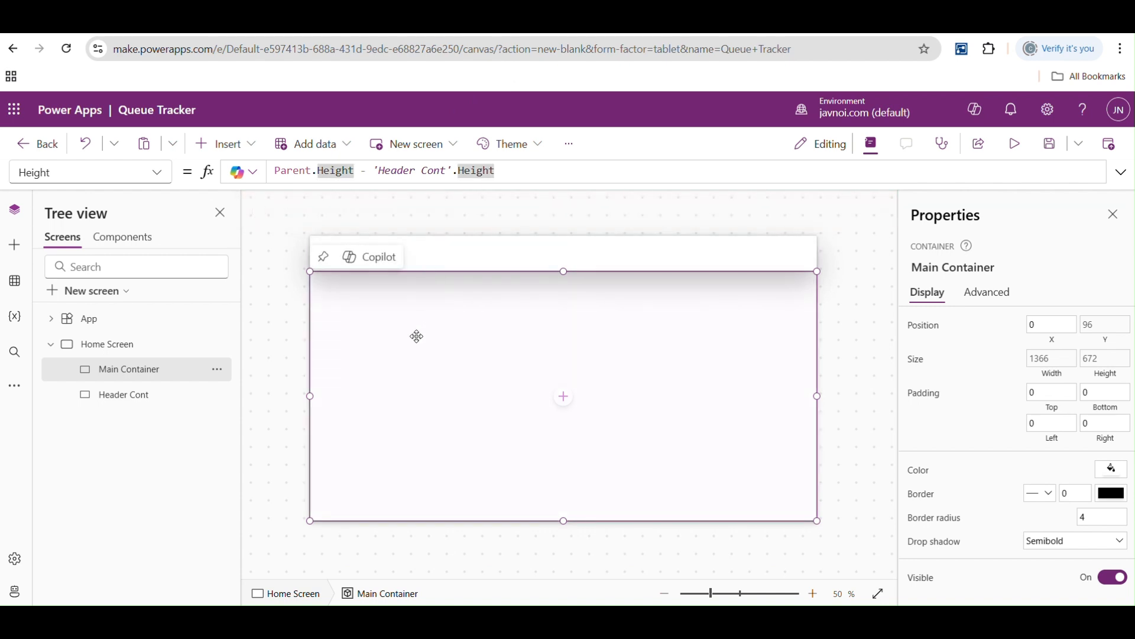
{"action": "left_click", "coordinate": [358, 172]}
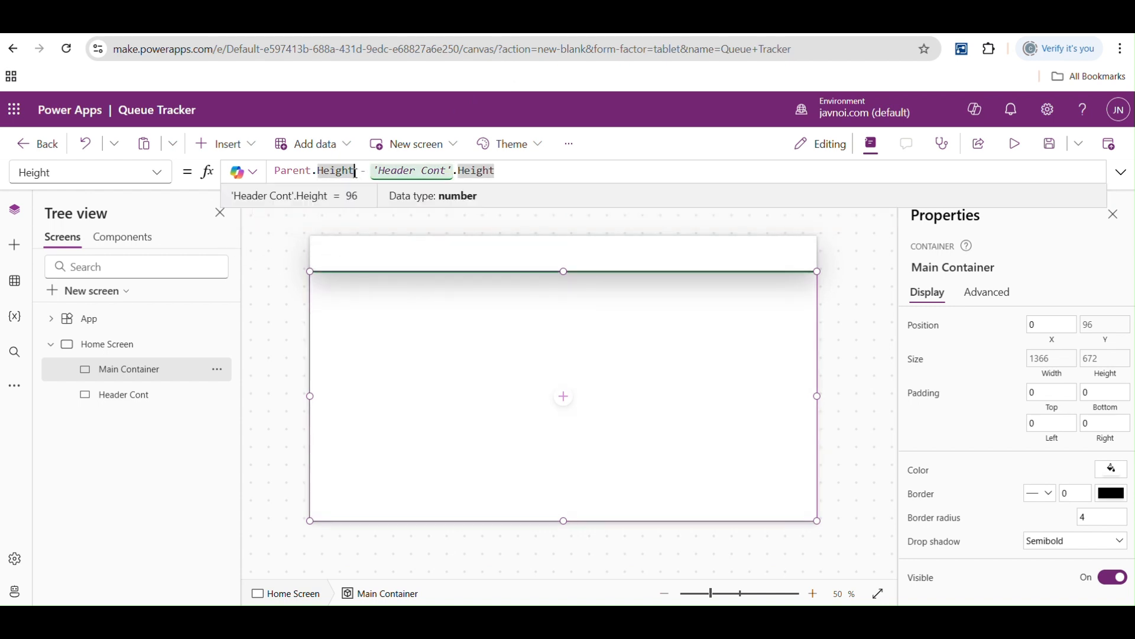
{"action": "left_click", "coordinate": [389, 253]}
{"action": "left_click", "coordinate": [393, 338]}
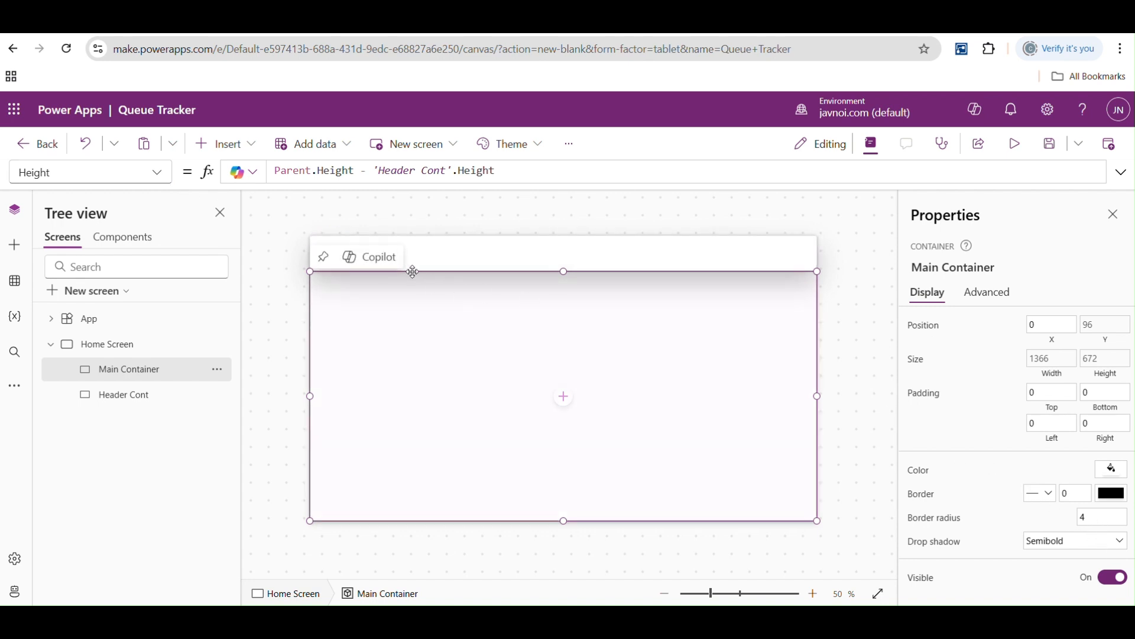
- Try hiding the header container on the home screen, then make it visible again
{"action": "left_click", "coordinate": [670, 249]}
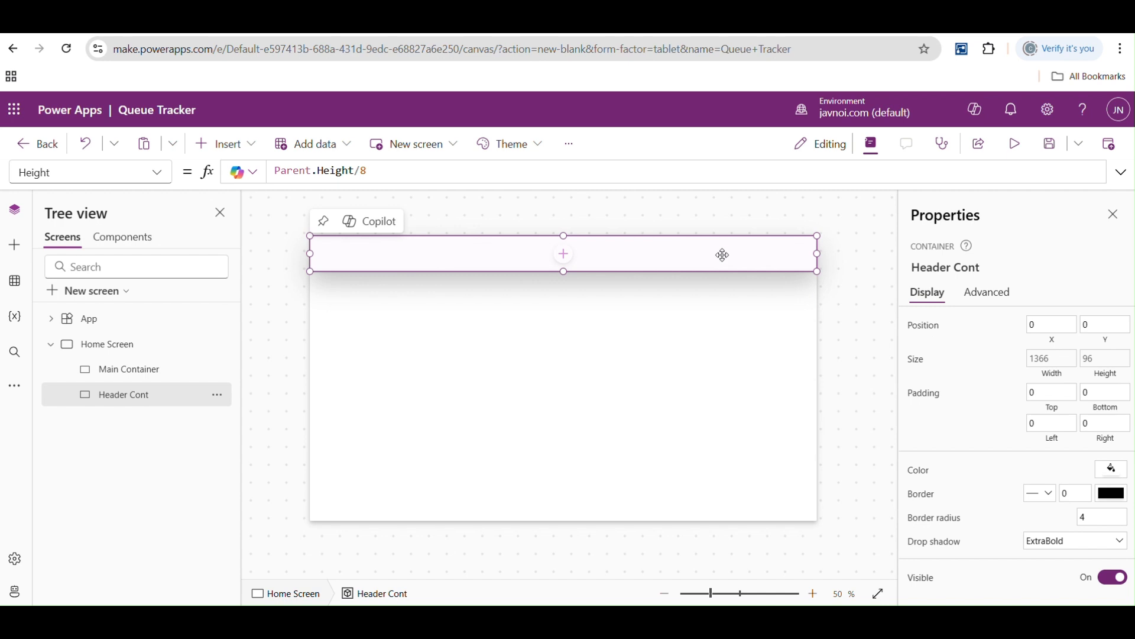
{"action": "left_click", "coordinate": [1114, 582]}
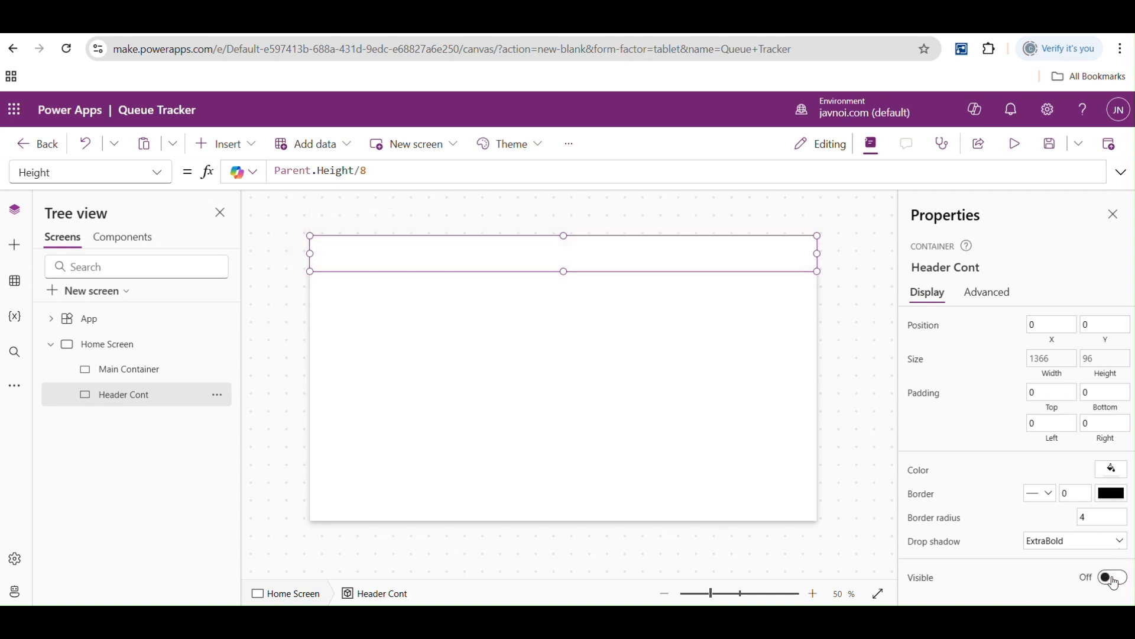
{"action": "left_click", "coordinate": [1114, 583]}
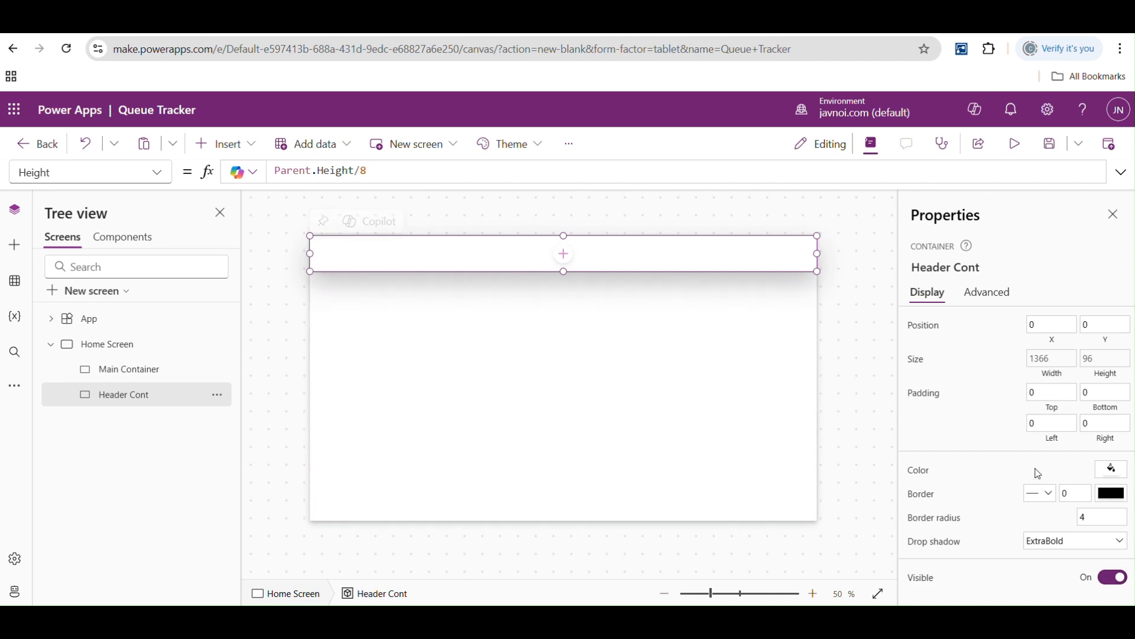
- Fill the header container with light blue and the Main Container with the light orange theme color RGBA(253, 222, 207, 1)
{"action": "left_click", "coordinate": [1116, 473]}
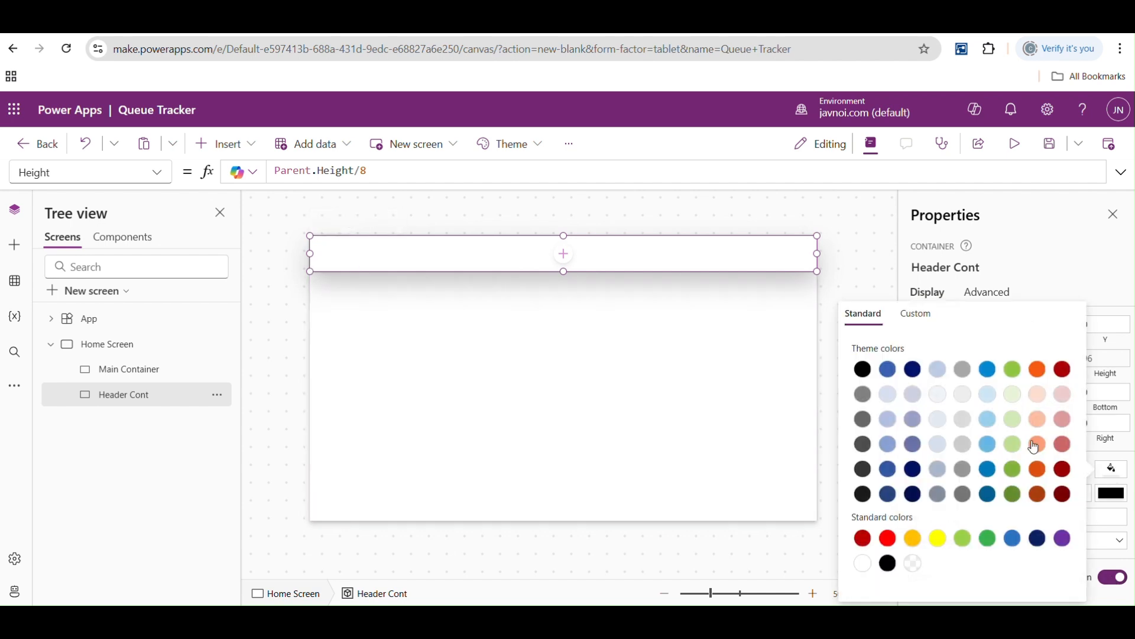
{"action": "left_click", "coordinate": [988, 418]}
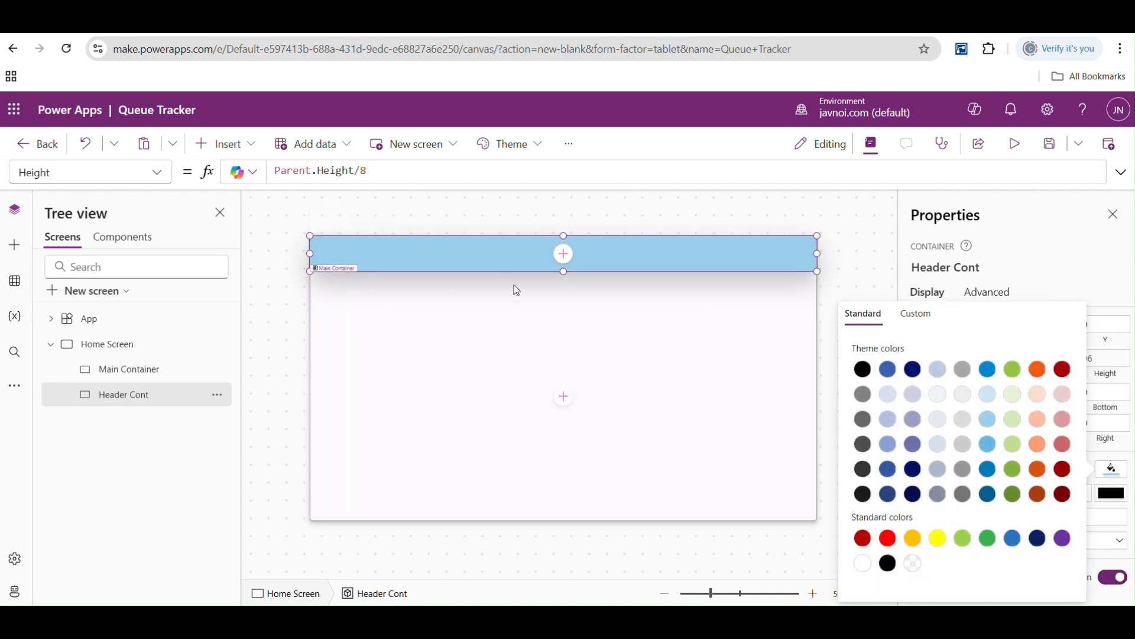
{"action": "left_click", "coordinate": [450, 384]}
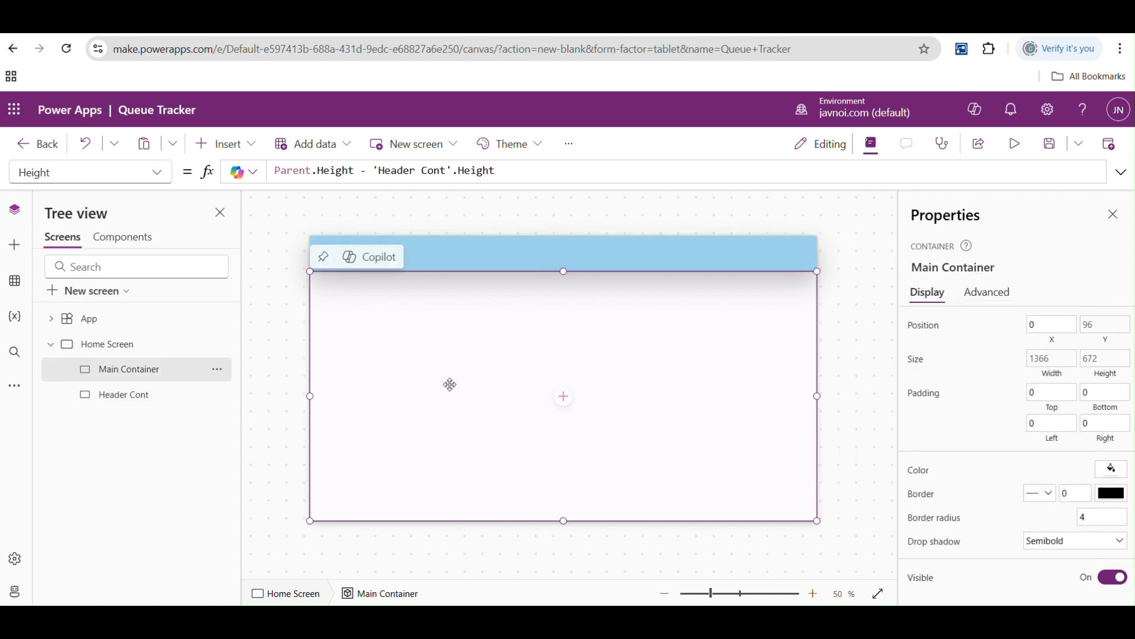
{"action": "left_click", "coordinate": [1112, 469]}
{"action": "left_click", "coordinate": [1038, 394]}
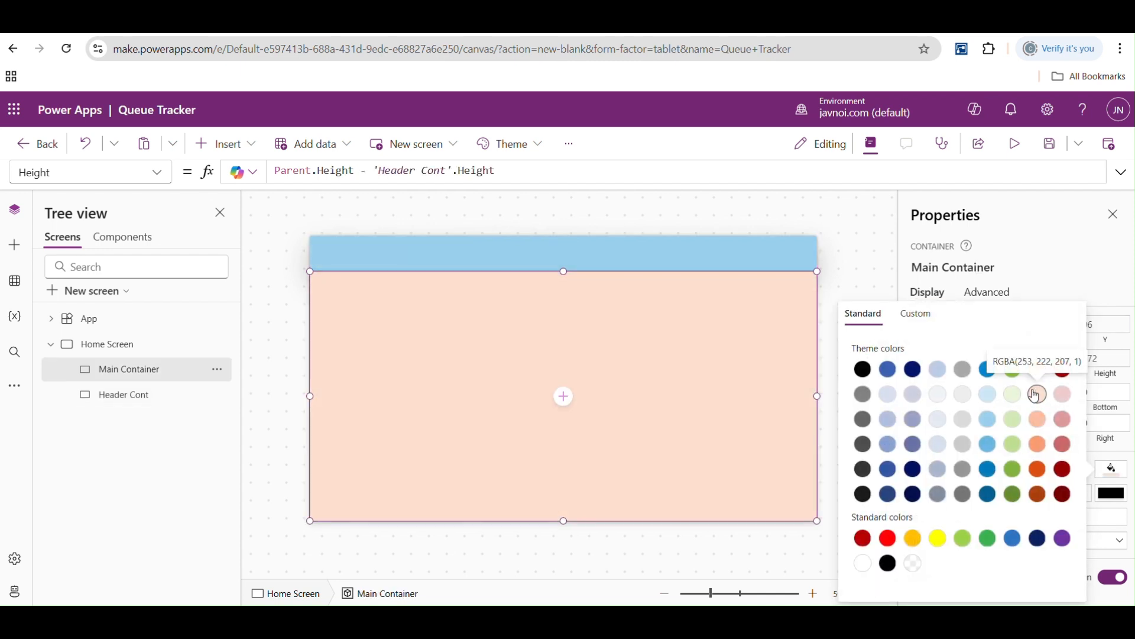
{"action": "left_click", "coordinate": [849, 246]}
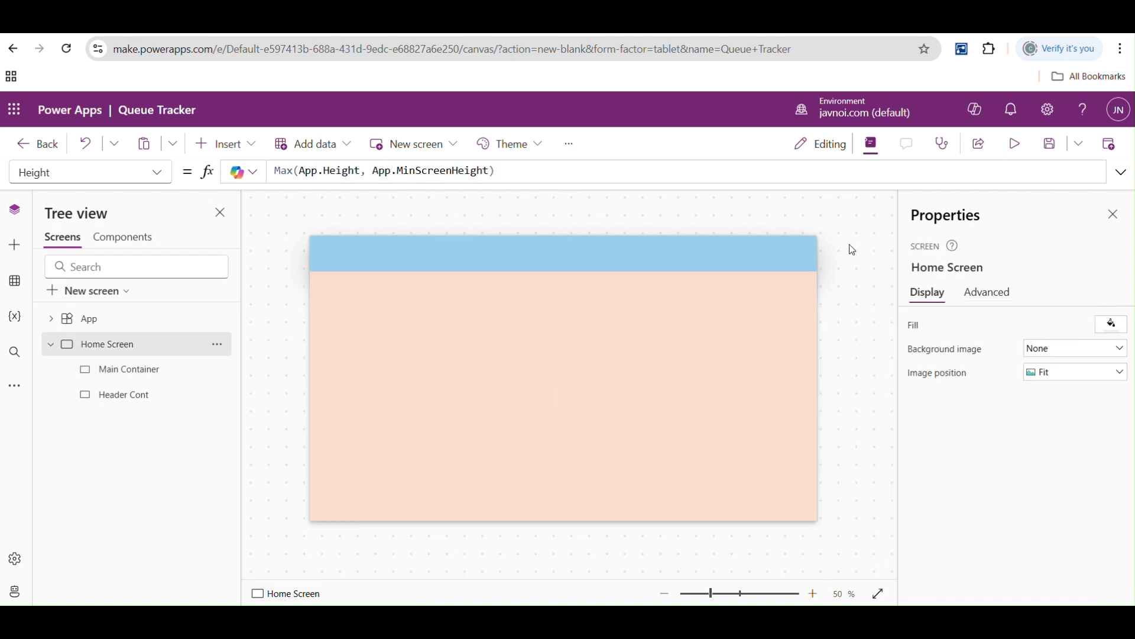
- Round the Main Container's corners with a border radius of 100
{"action": "left_click", "coordinate": [722, 339]}
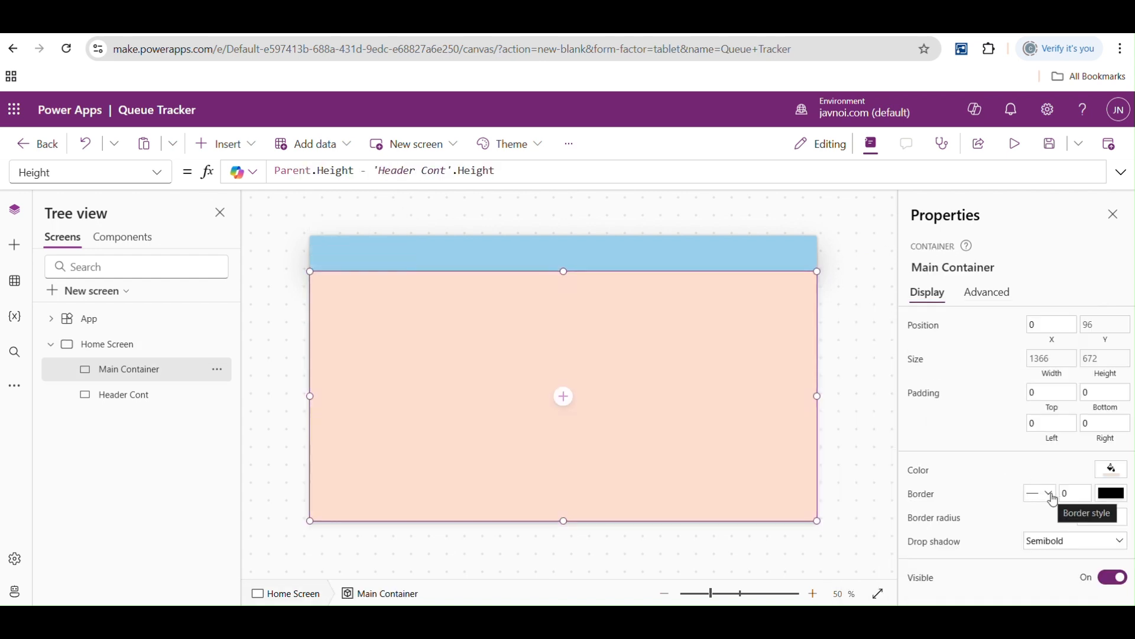
{"action": "left_click", "coordinate": [1096, 518]}
{"action": "type", "text": "4"}
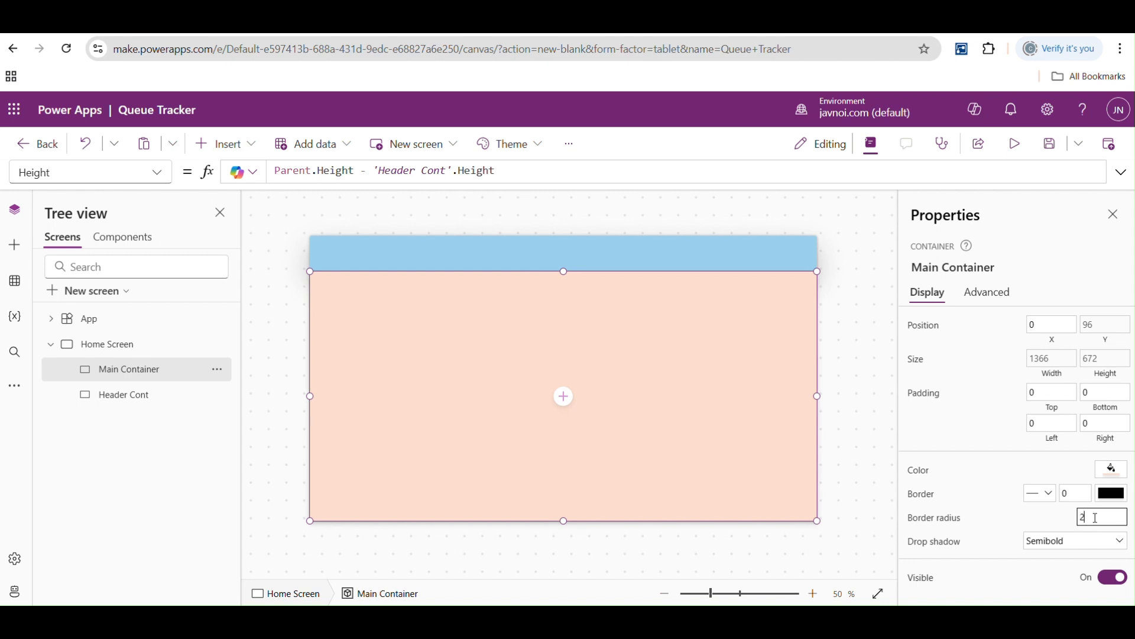
{"action": "left_click", "coordinate": [860, 337]}
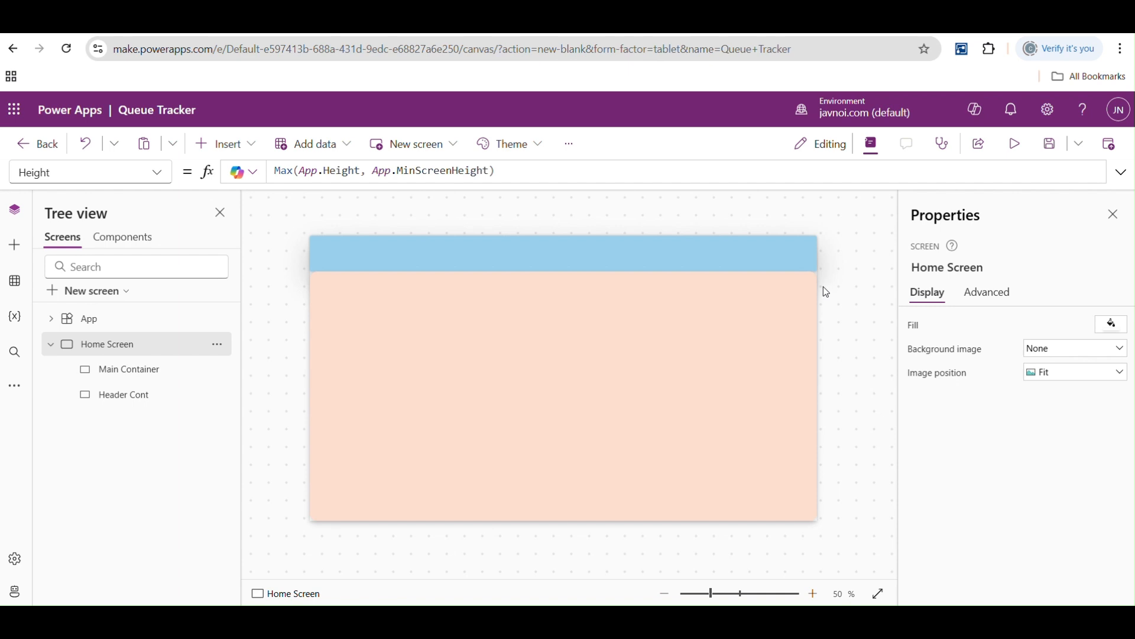
{"action": "left_click", "coordinate": [783, 295]}
{"action": "double_click", "coordinate": [1096, 516]}
{"action": "type", "text": "100"}
{"action": "left_click", "coordinate": [846, 337]}
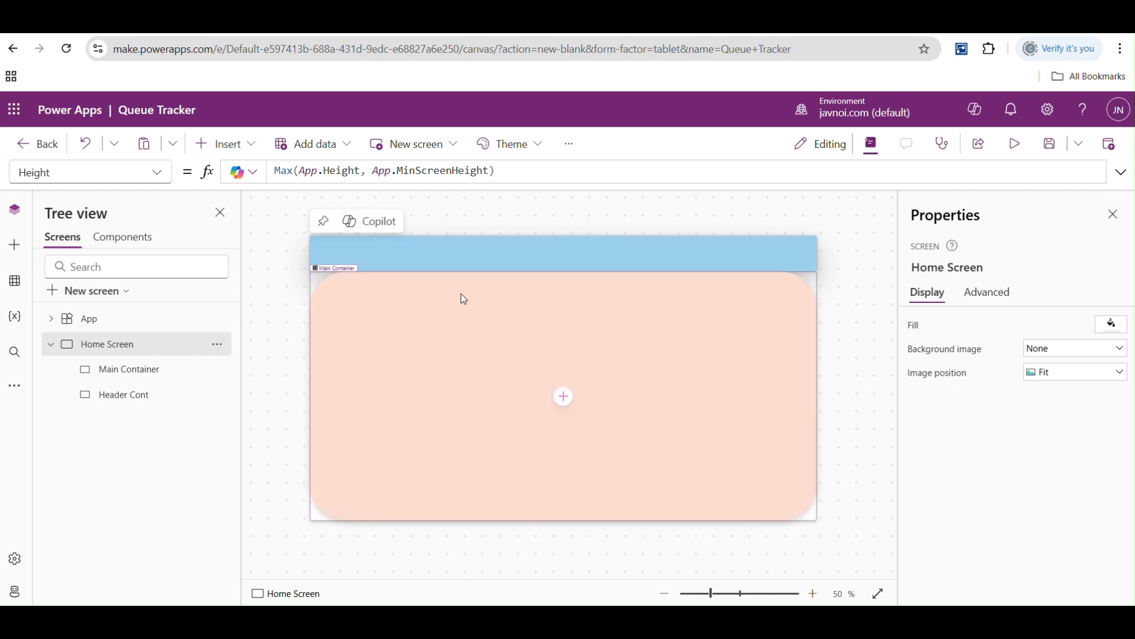
- Set the header container's border radius to 100
{"action": "left_click", "coordinate": [662, 253]}
{"action": "left_click", "coordinate": [1097, 518]}
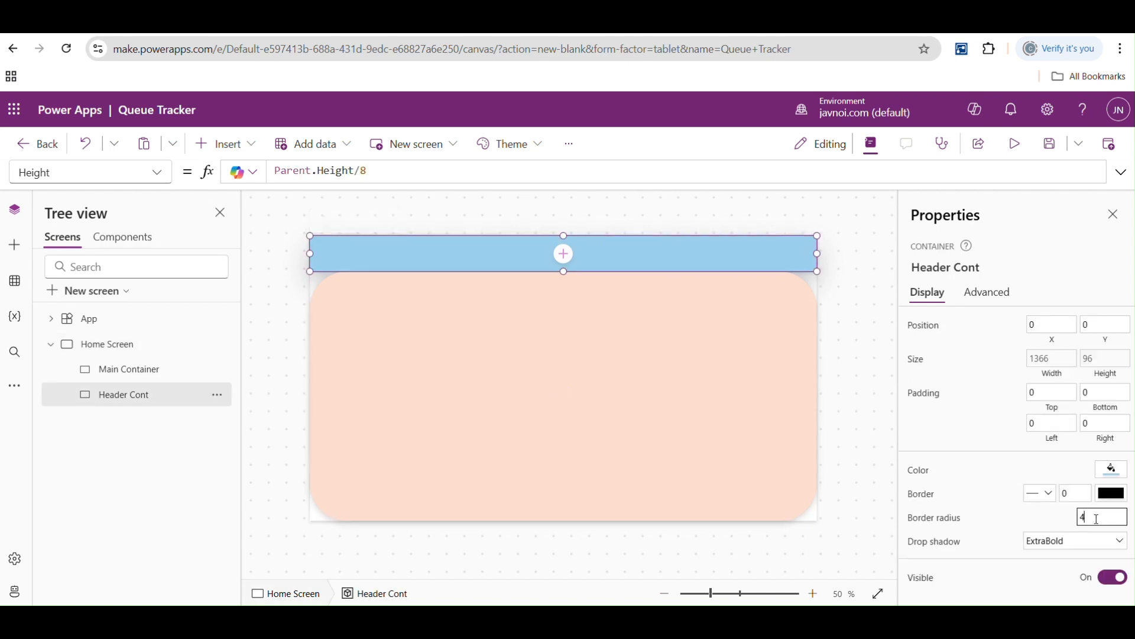
{"action": "key", "text": "BackSpace"}
{"action": "type", "text": "100"}
{"action": "left_click", "coordinate": [875, 343]}
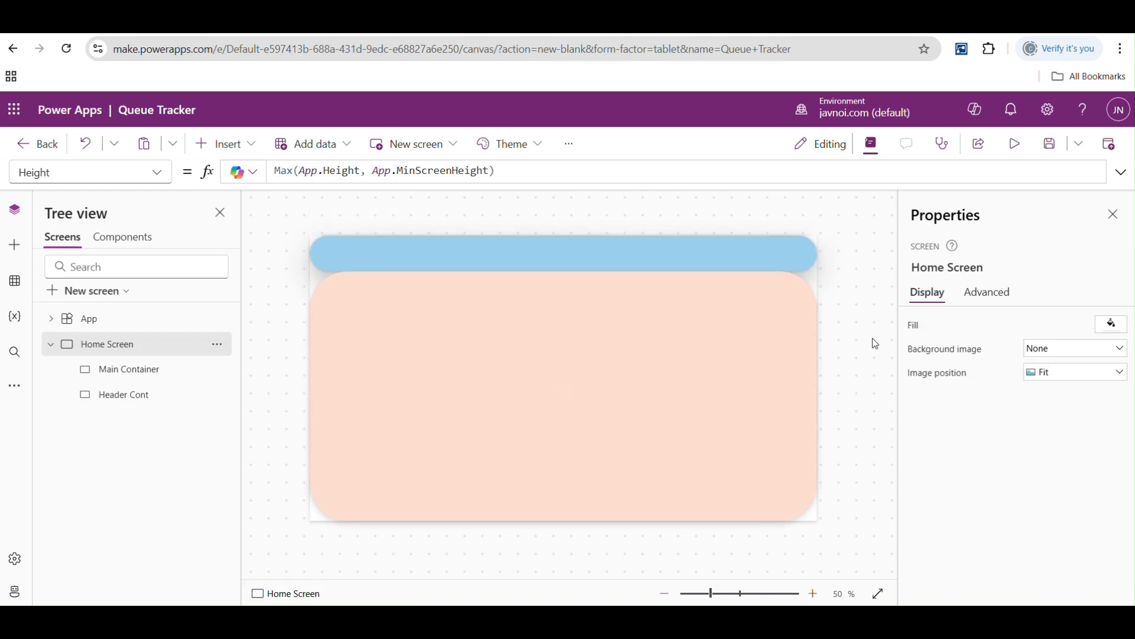
- Try a border thickness of 20 on the Main Container, then set the thickness back to 0
{"action": "left_click", "coordinate": [682, 246]}
{"action": "left_click", "coordinate": [700, 328]}
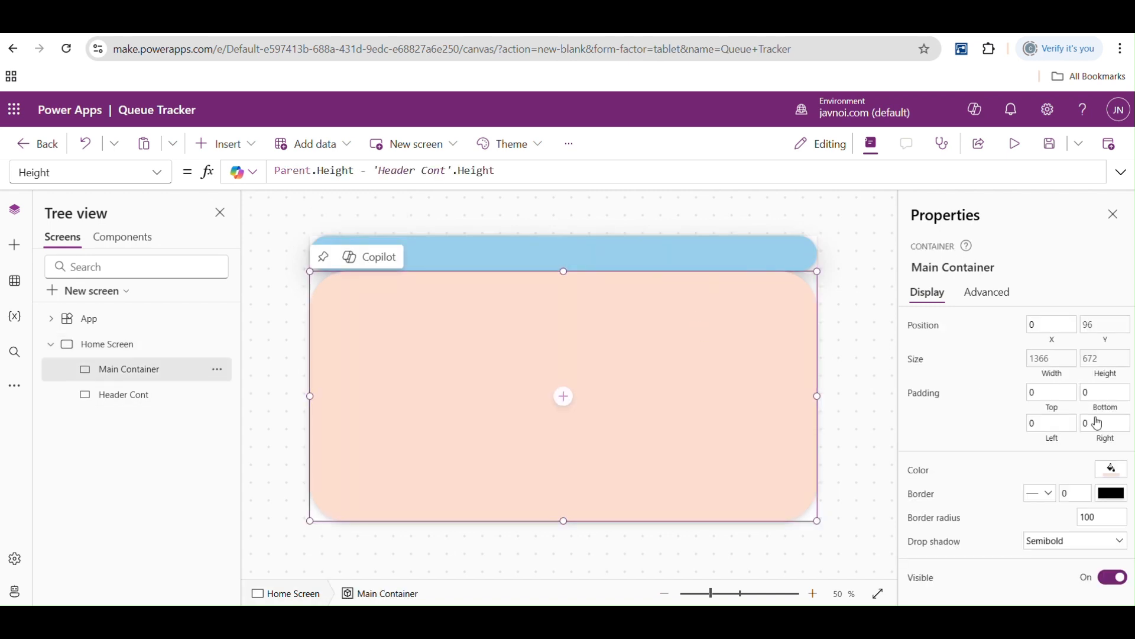
{"action": "left_click", "coordinate": [1048, 497]}
{"action": "left_click", "coordinate": [1049, 499]}
{"action": "left_click", "coordinate": [1076, 496]}
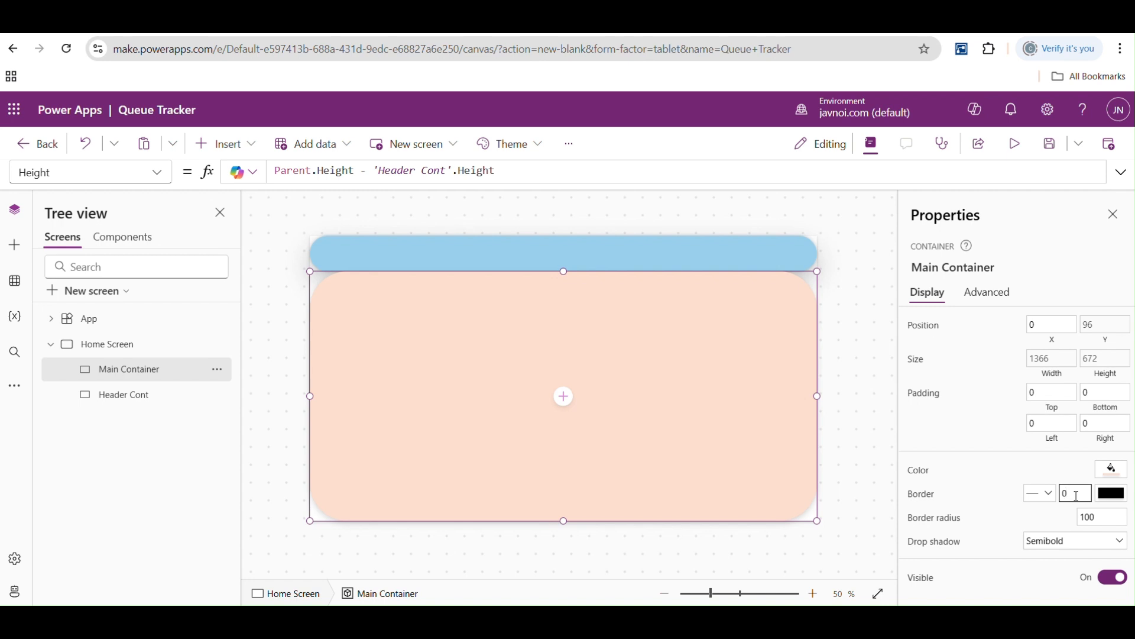
{"action": "left_click", "coordinate": [862, 359]}
{"action": "left_click", "coordinate": [675, 329]}
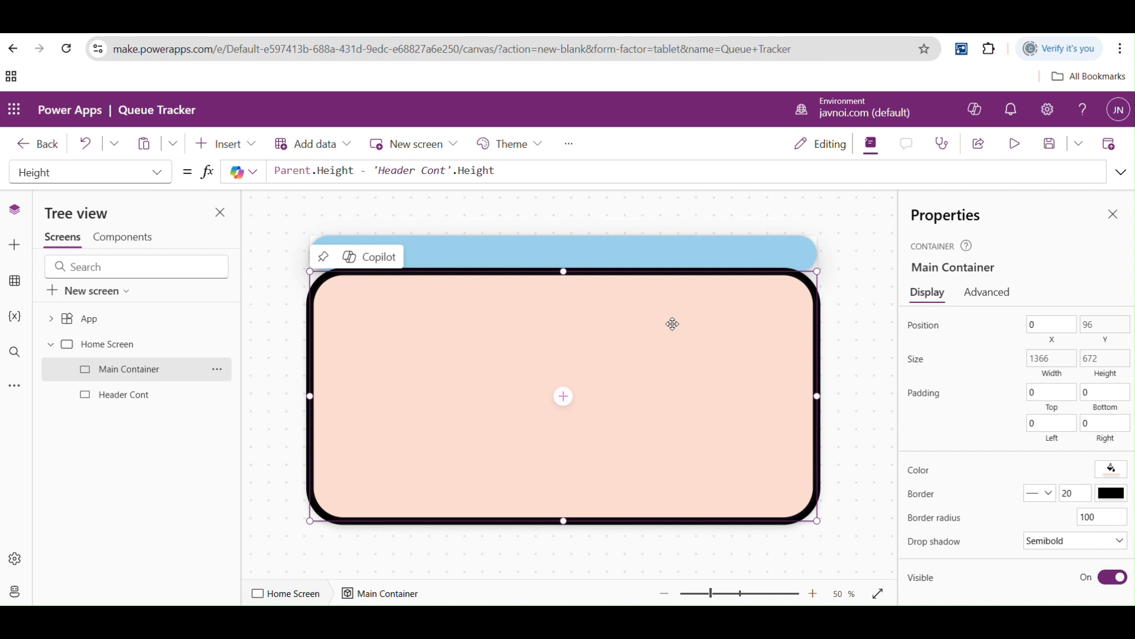
{"action": "key", "text": "BackSpace"}
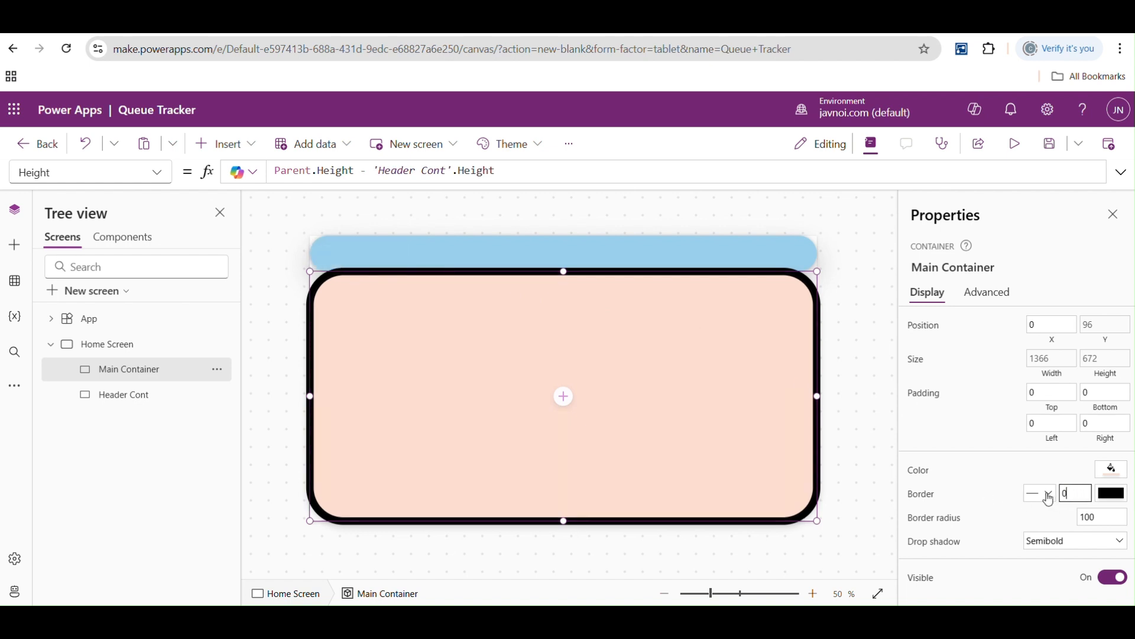
{"action": "left_click", "coordinate": [836, 331]}
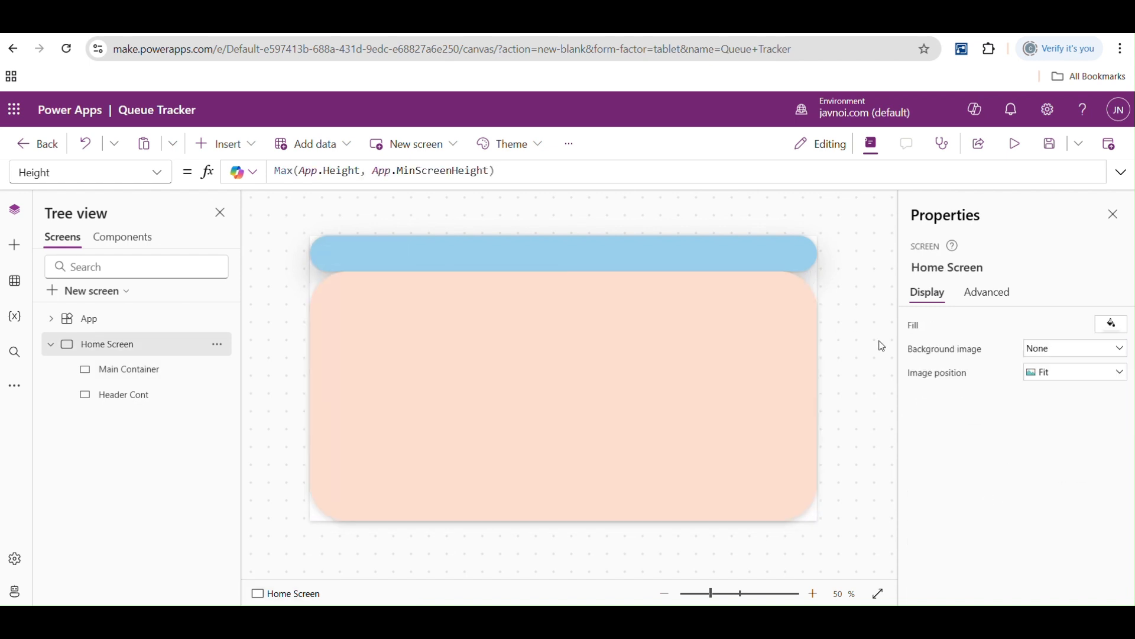
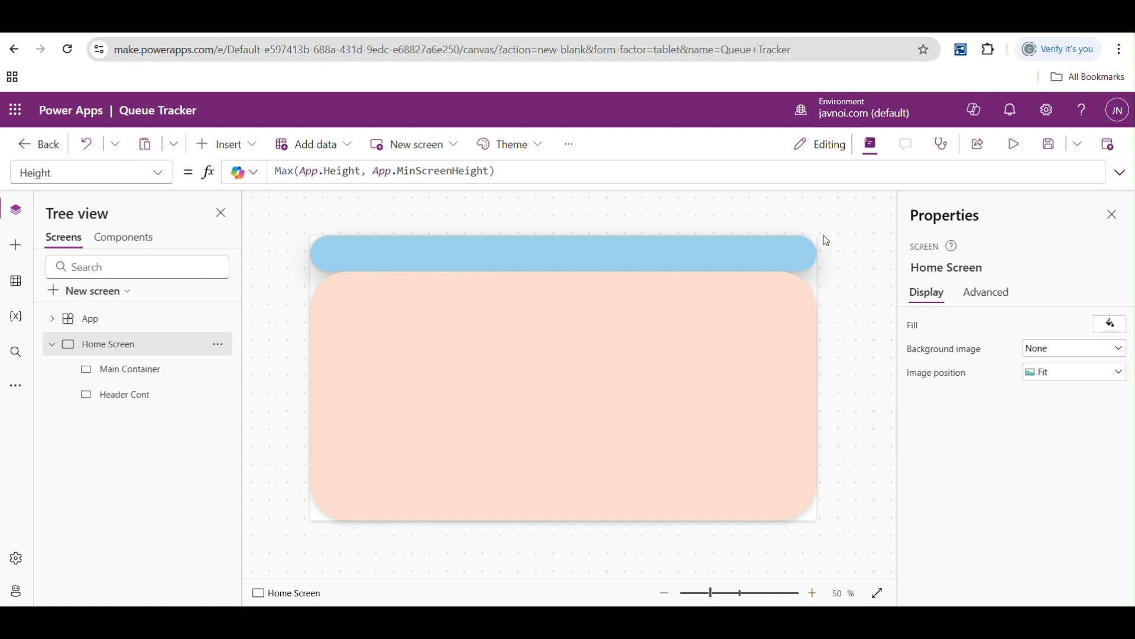
- Insert a vertical gallery on the home screen and resize it over the main area to Y 111 and height 657
{"action": "left_click", "coordinate": [226, 145]}
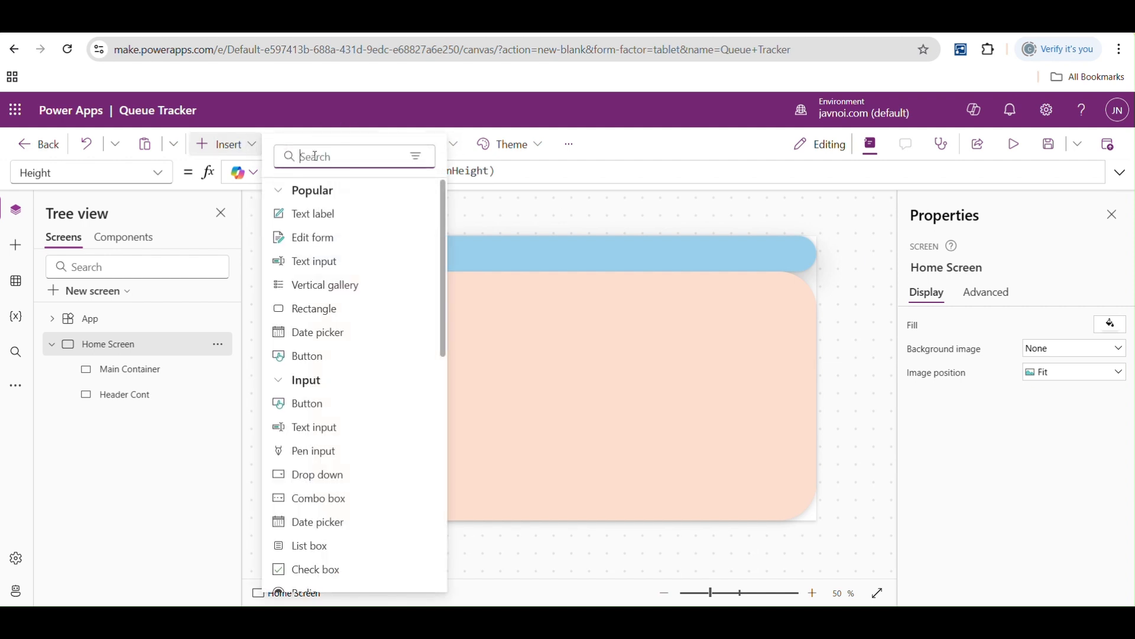
{"action": "type", "text": "gall"}
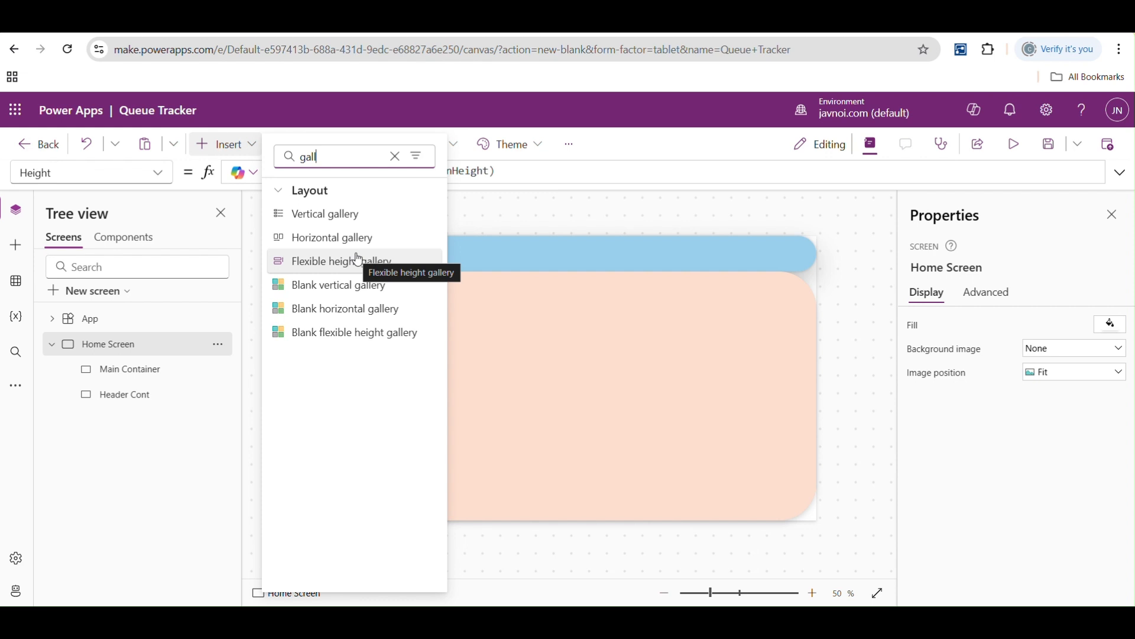
{"action": "left_click", "coordinate": [329, 213]}
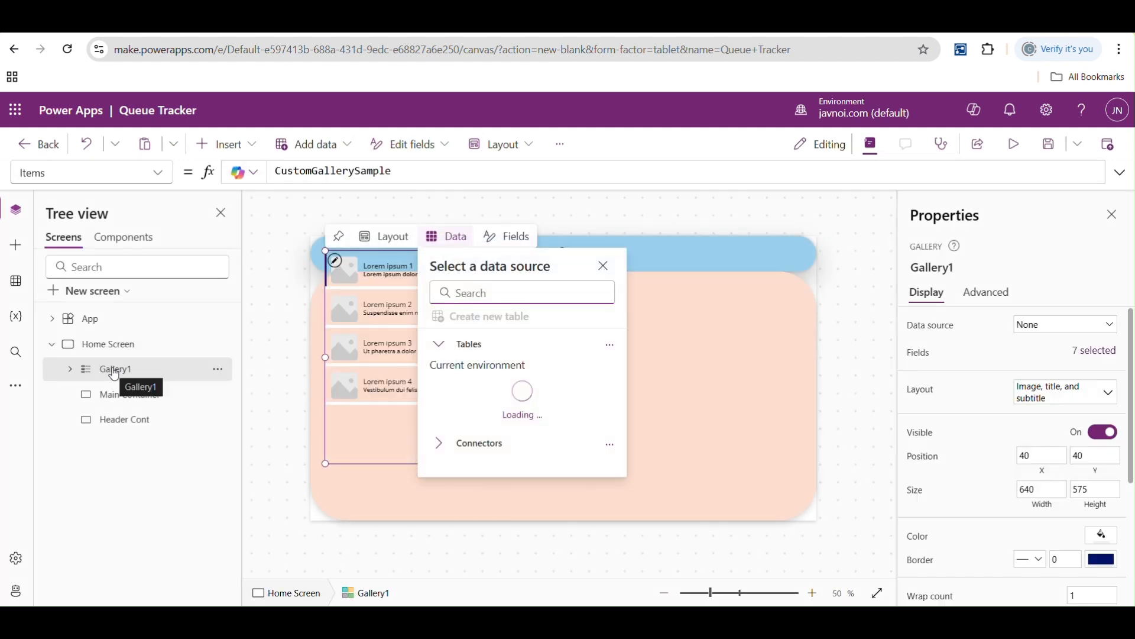
{"action": "left_click", "coordinate": [606, 266]}
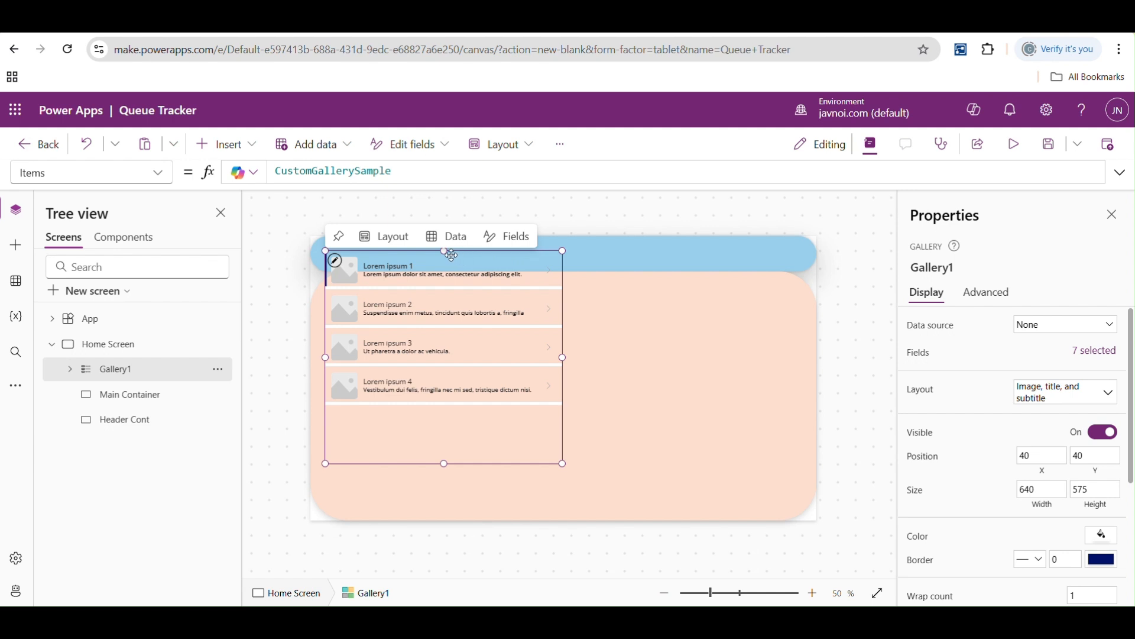
{"action": "left_click_drag", "start_coordinate": [445, 250], "coordinate": [445, 280]}
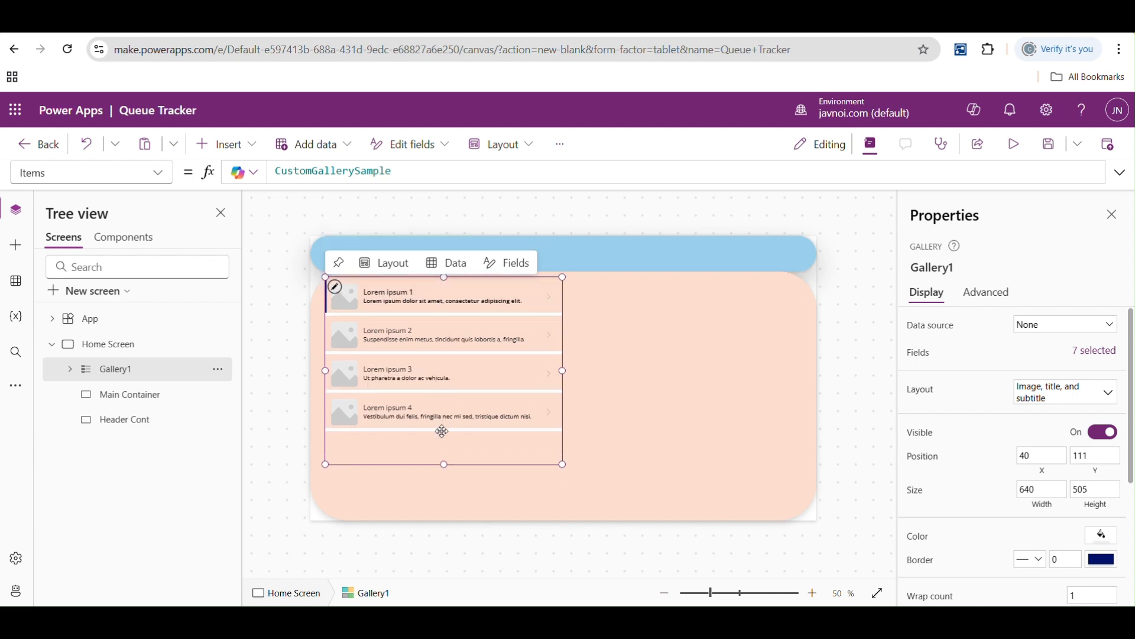
{"action": "left_click_drag", "start_coordinate": [444, 463], "coordinate": [445, 519]}
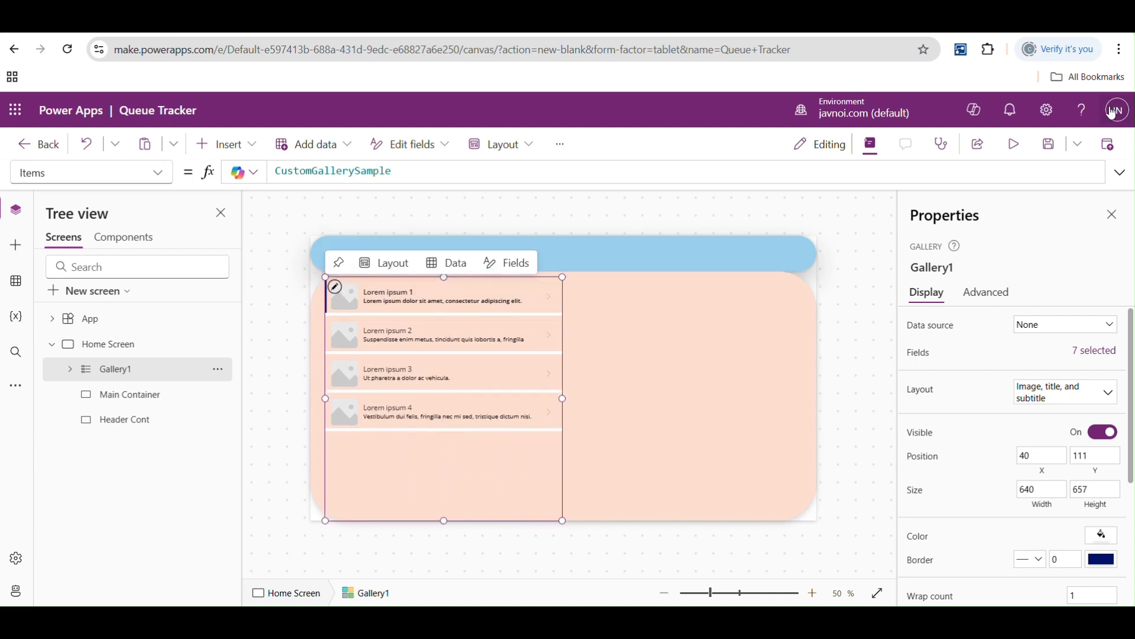
- Save the app and preview the home screen with the sample gallery
{"action": "left_click", "coordinate": [1049, 148]}
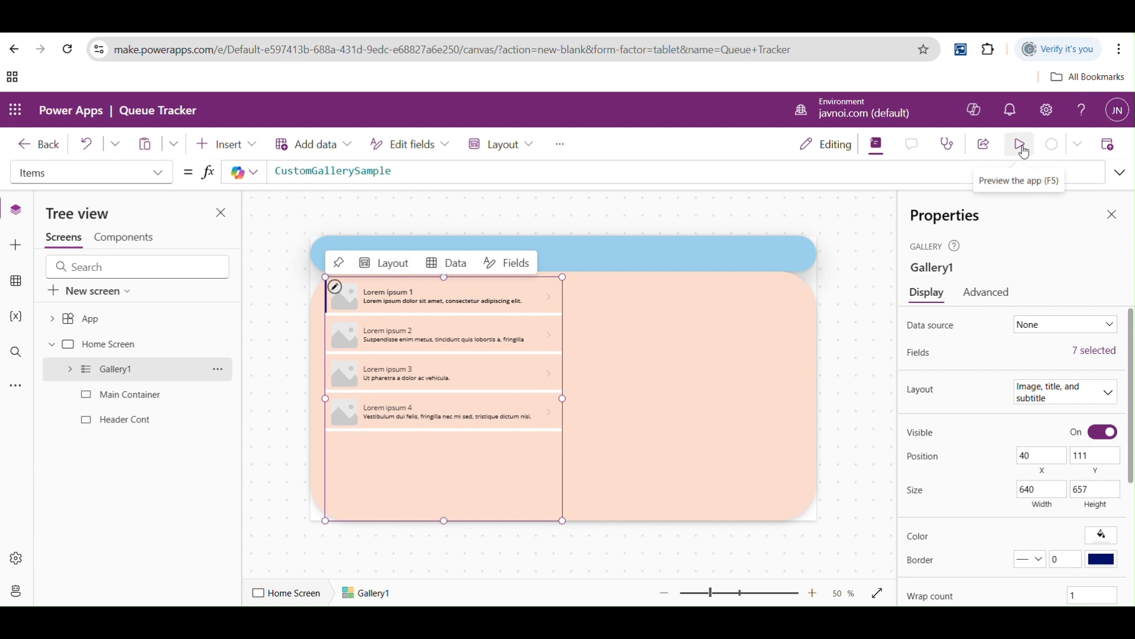
{"action": "left_click", "coordinate": [1023, 146]}
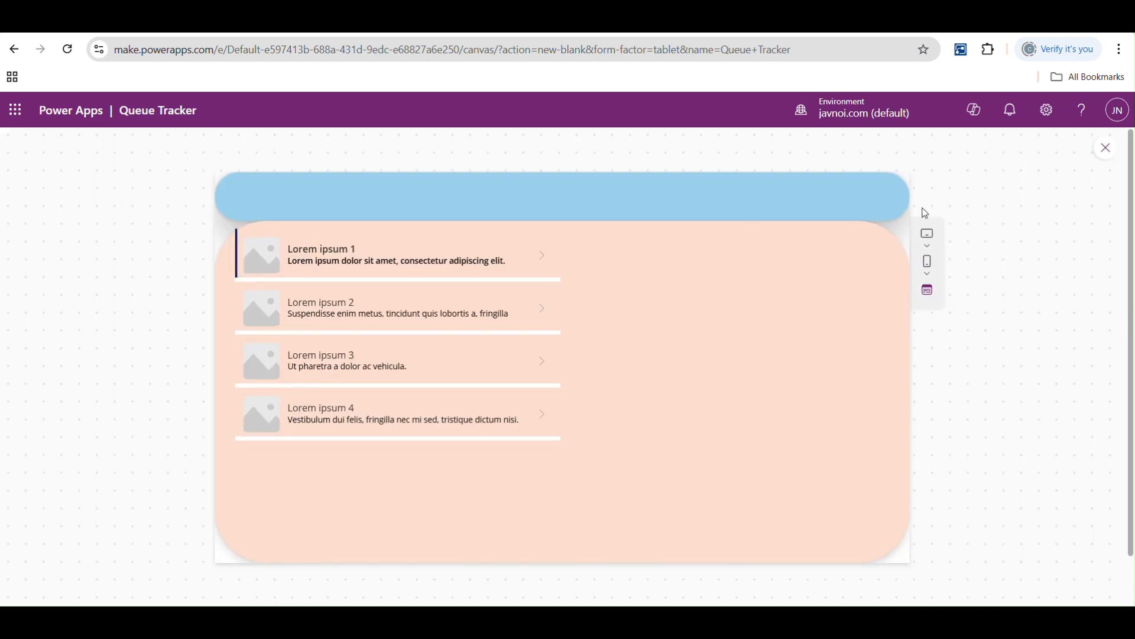
{"action": "left_click", "coordinate": [1105, 147]}
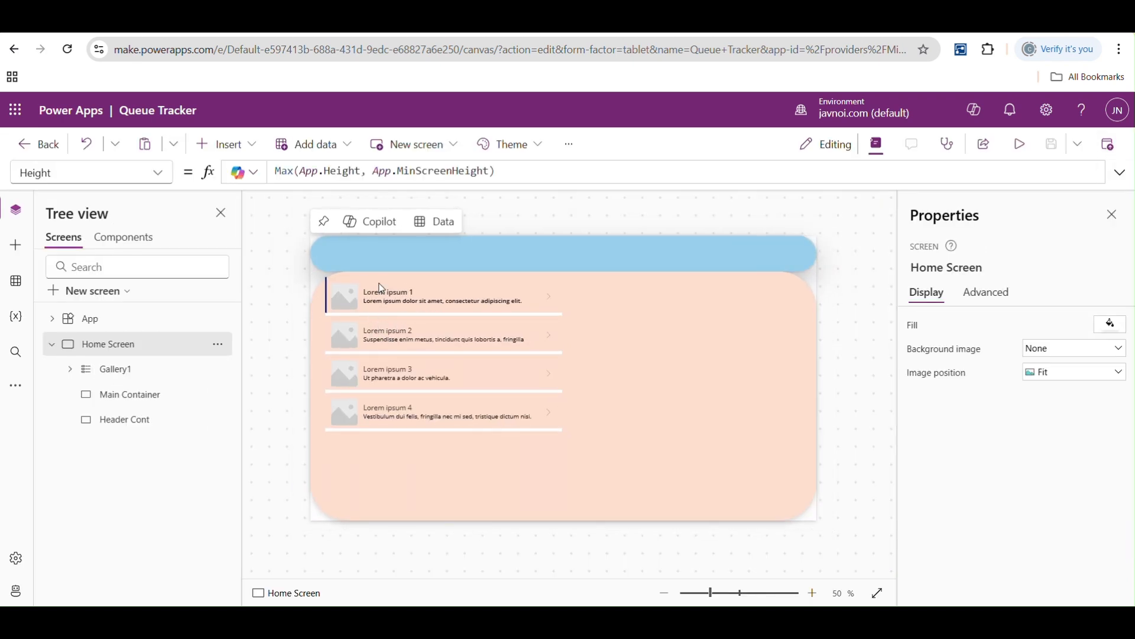
- Delete the sample vertical gallery from the home screen
{"action": "left_click", "coordinate": [389, 340]}
{"action": "left_click", "coordinate": [388, 340]}
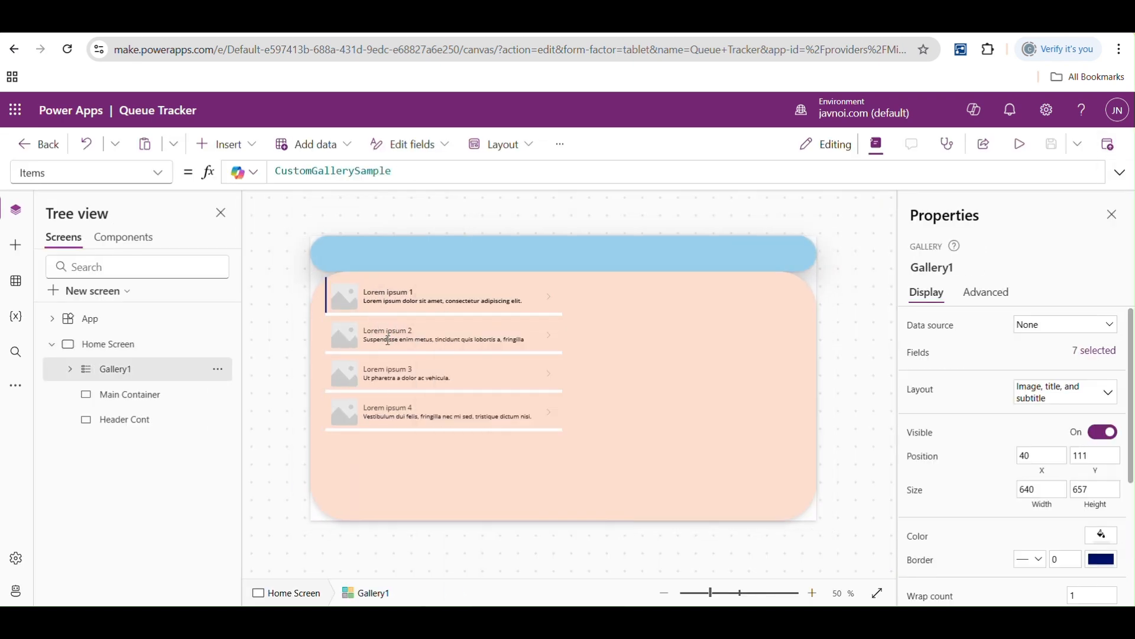
{"action": "left_click", "coordinate": [381, 340], "text": "alt"}
{"action": "left_click", "coordinate": [381, 373], "text": "alt"}
{"action": "left_click", "coordinate": [385, 408], "text": "alt"}
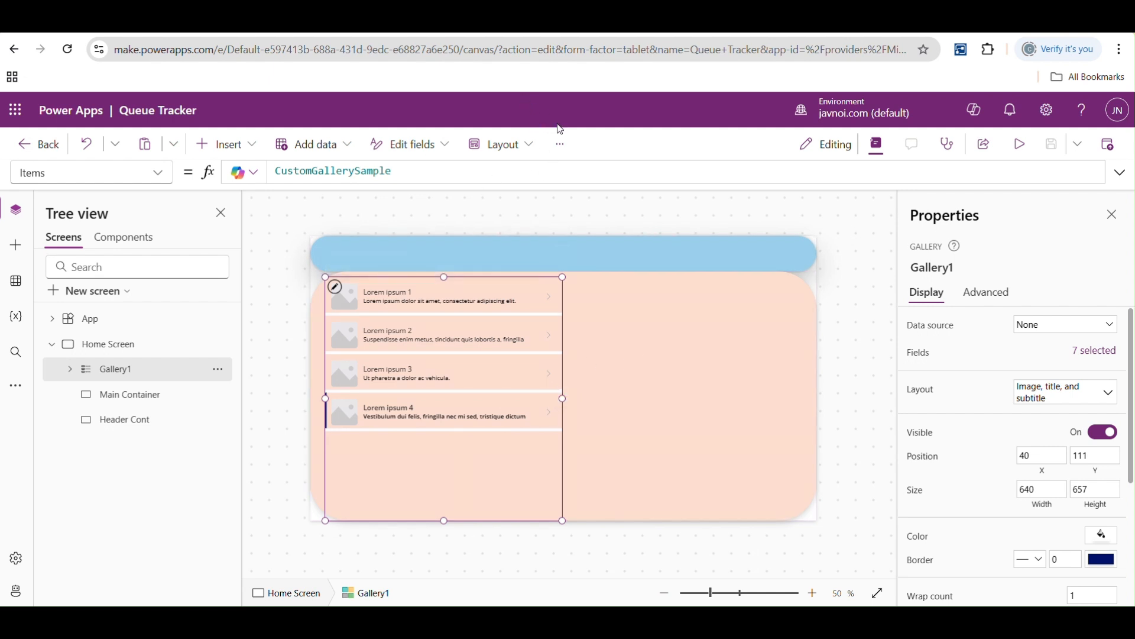
{"action": "key", "text": "Delete"}
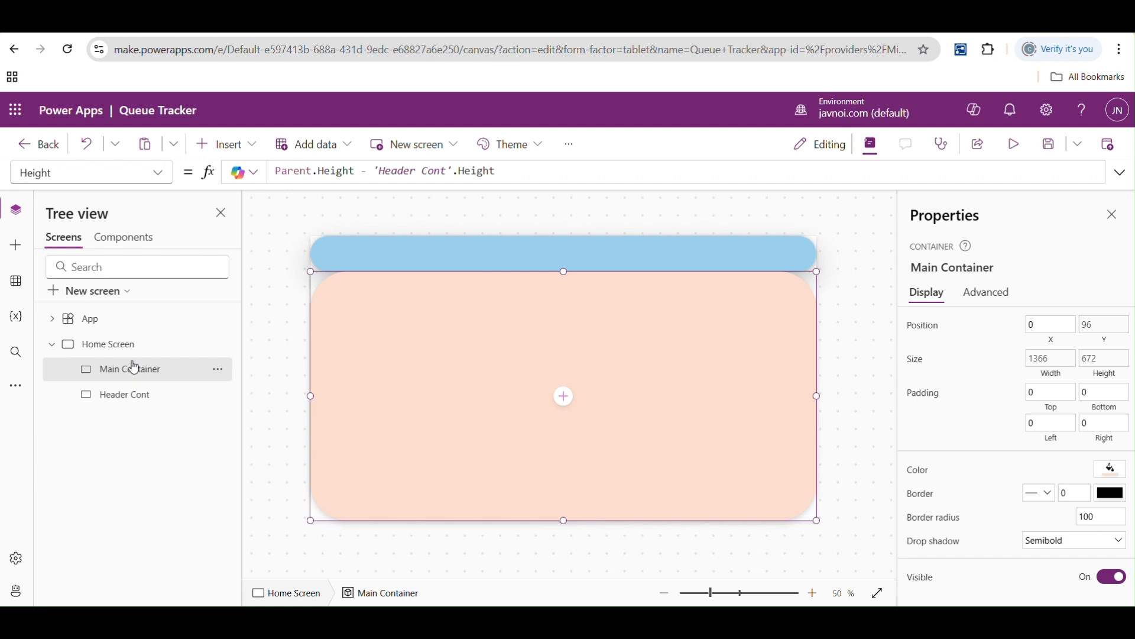
- Insert a blank vertical gallery inside the Main Container
{"action": "left_click", "coordinate": [250, 148]}
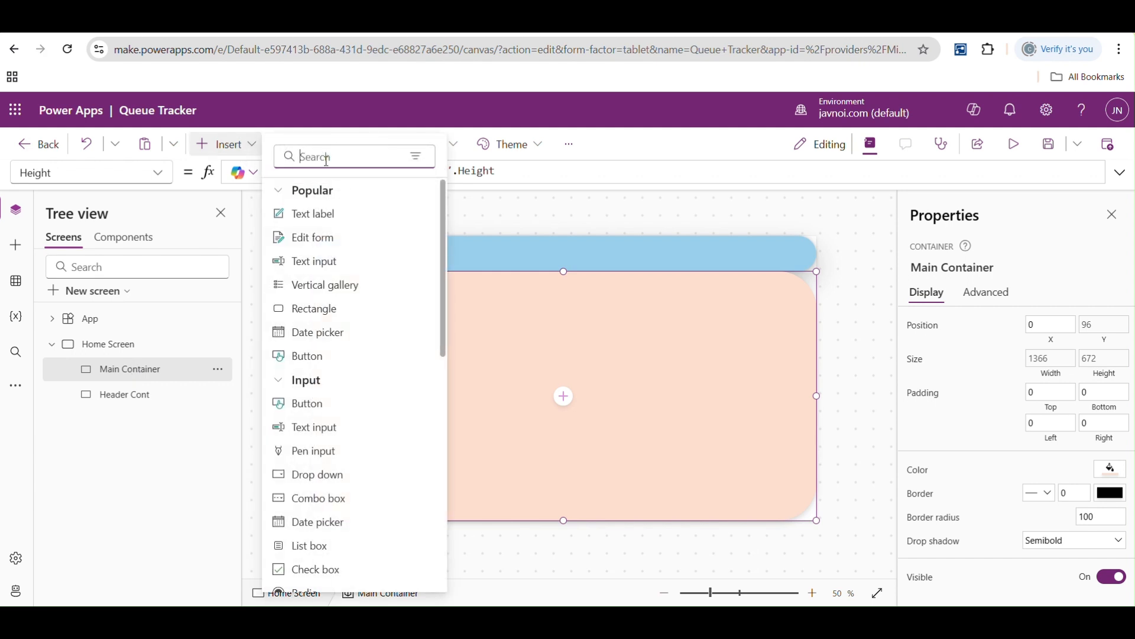
{"action": "type", "text": "gall"}
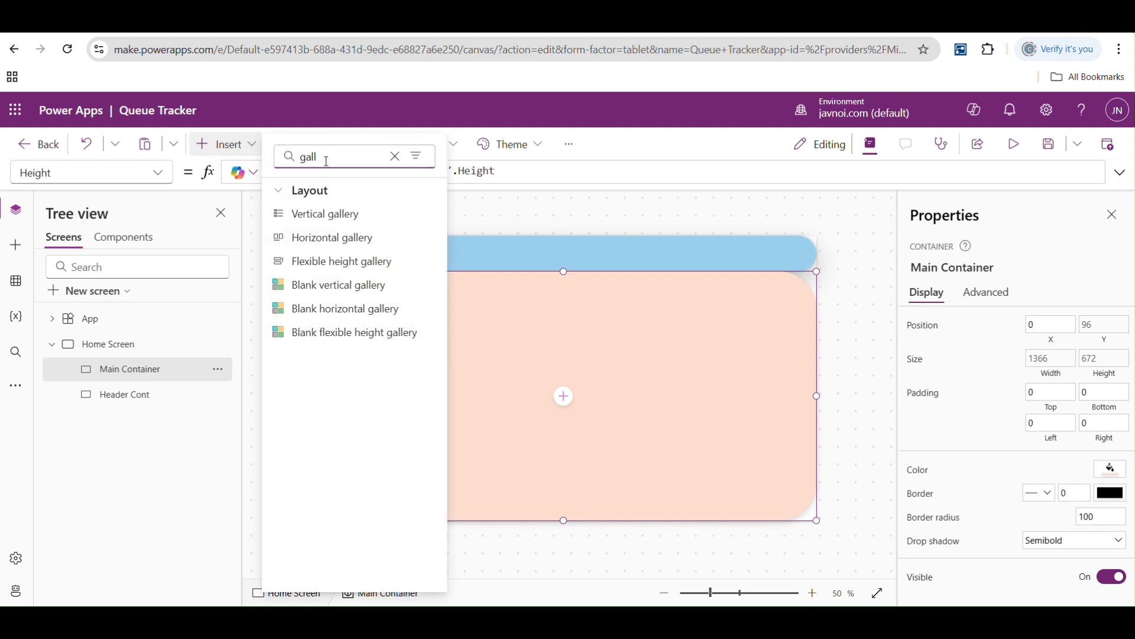
{"action": "left_click", "coordinate": [337, 285]}
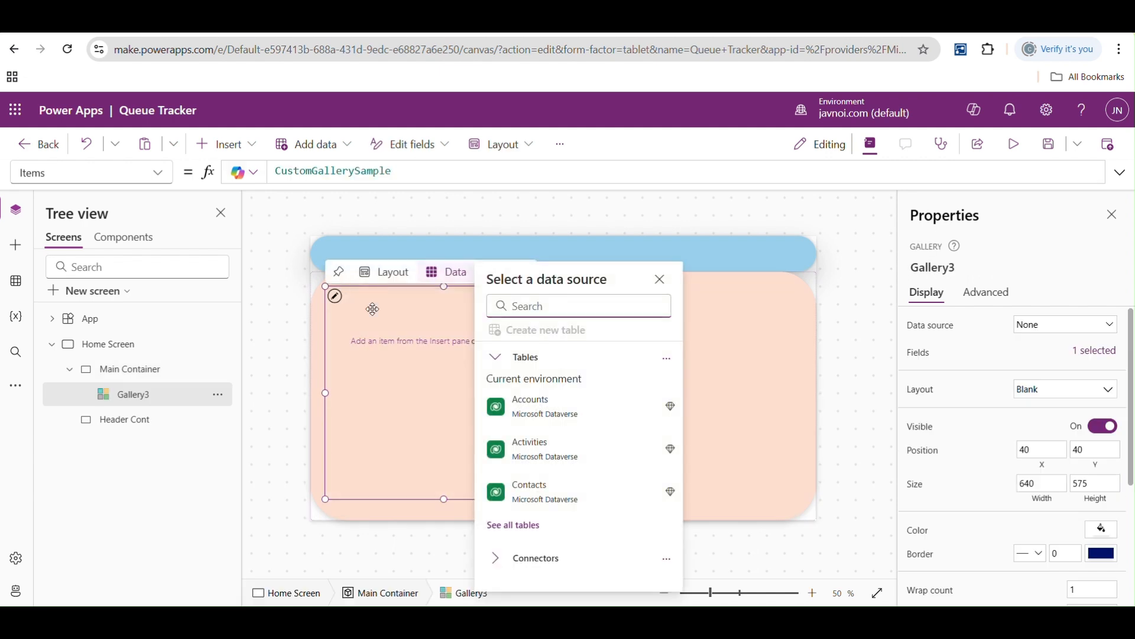
- Rename the new blank gallery as QueueItemGallery
{"action": "left_click", "coordinate": [130, 394]}
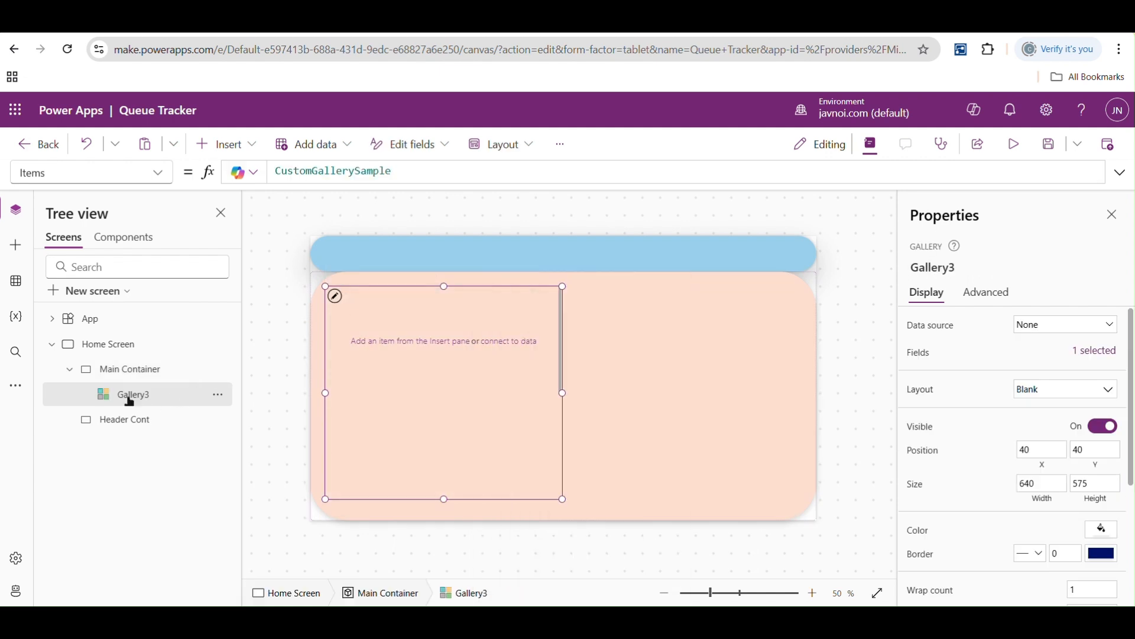
{"action": "double_click", "coordinate": [129, 395]}
{"action": "type", "text": "QueueItem"}
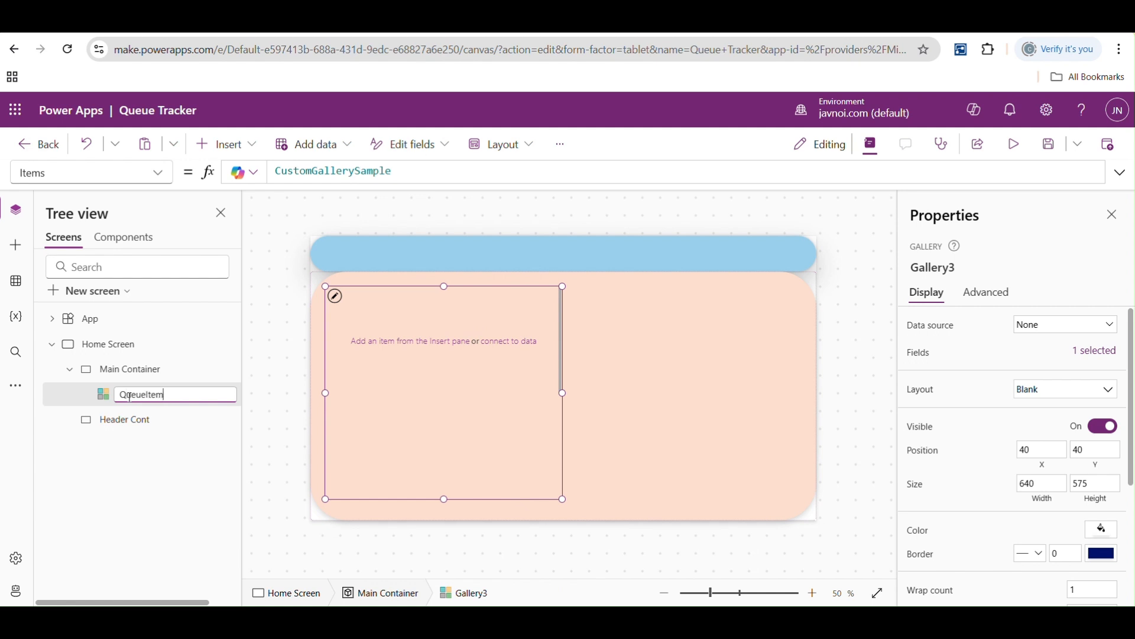
{"action": "type", "text": "Gallery"}
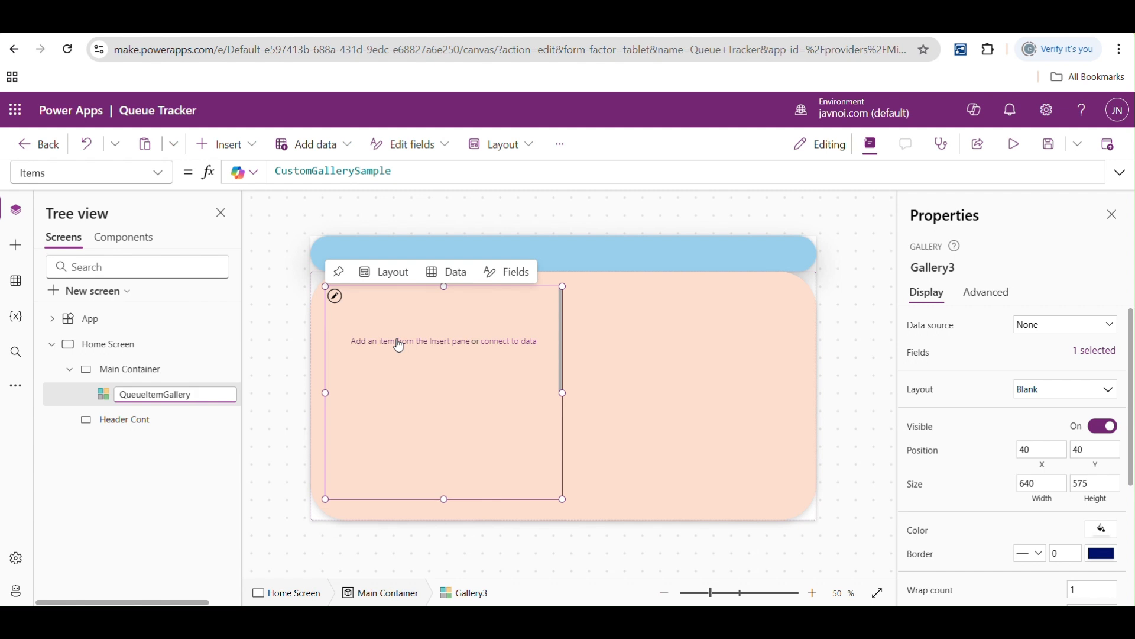
- Browse the tables and connectors available as a data source for QueueItemGallery
{"action": "left_click", "coordinate": [1108, 327]}
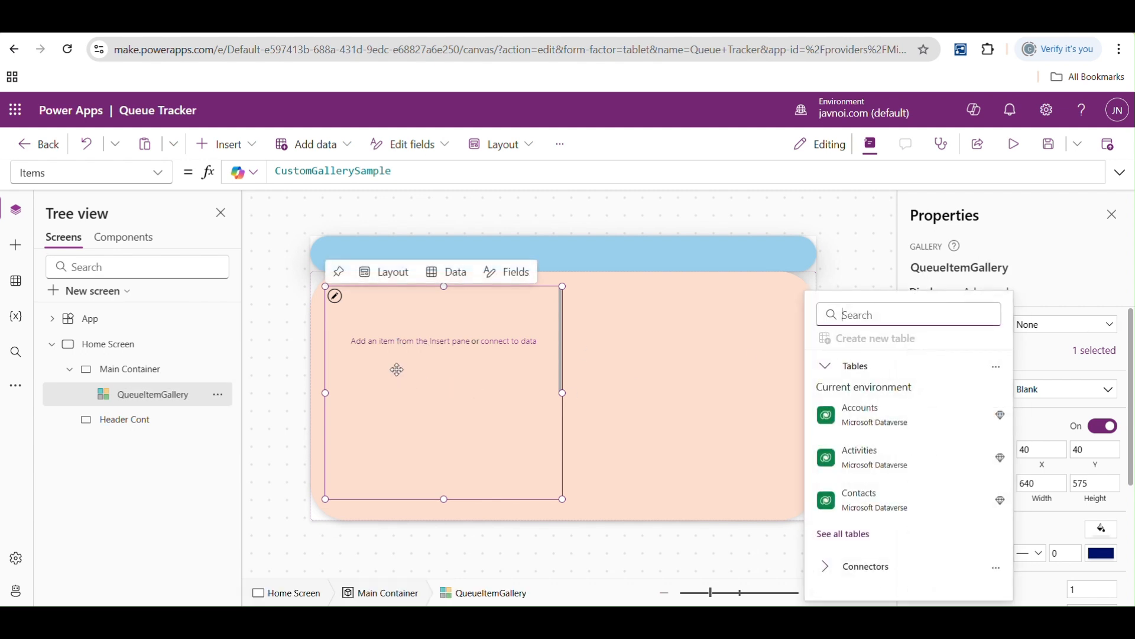
{"action": "left_click", "coordinate": [397, 348]}
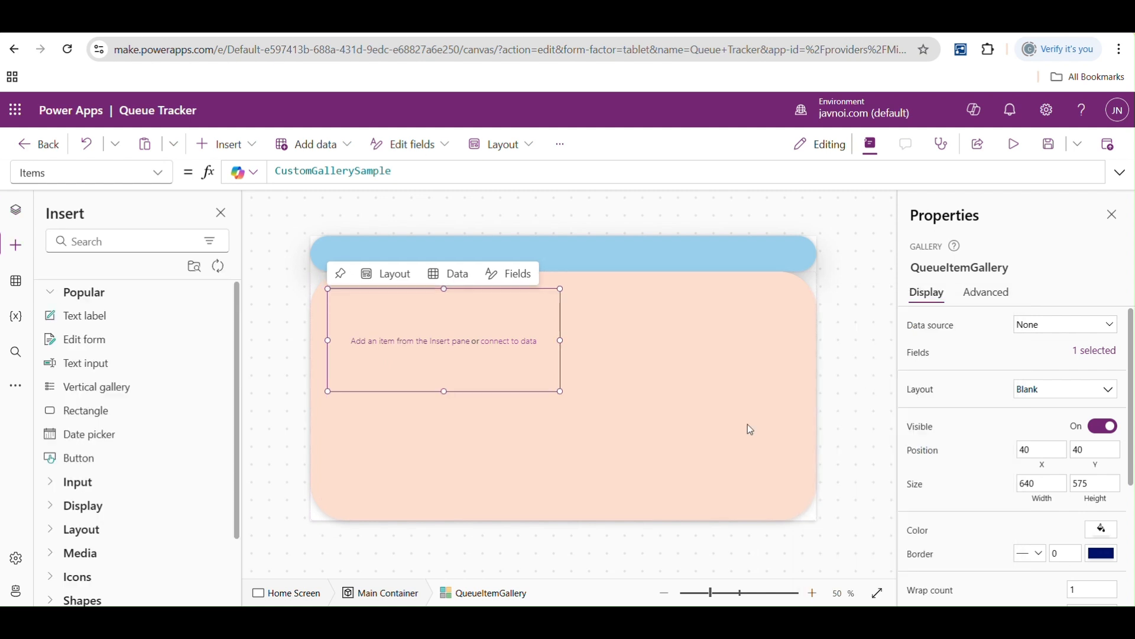
{"action": "left_click", "coordinate": [1109, 327]}
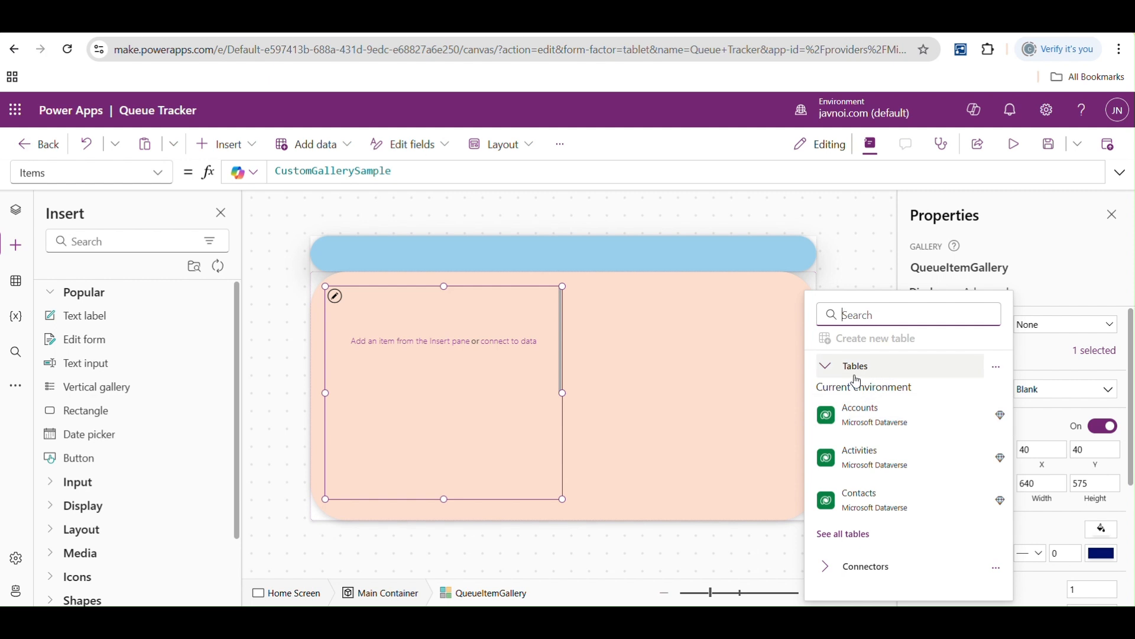
{"action": "left_click", "coordinate": [829, 576]}
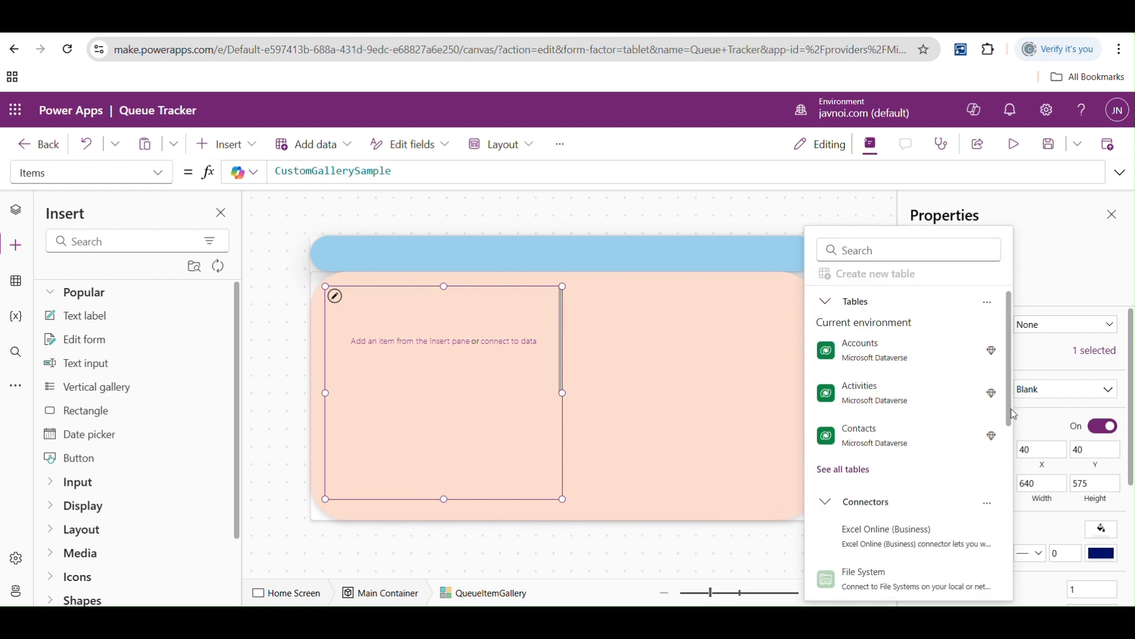
{"action": "left_click_drag", "start_coordinate": [1013, 414], "coordinate": [1013, 464]}
{"action": "scroll", "coordinate": [928, 591], "scroll_direction": "down", "scroll_amount": 5}
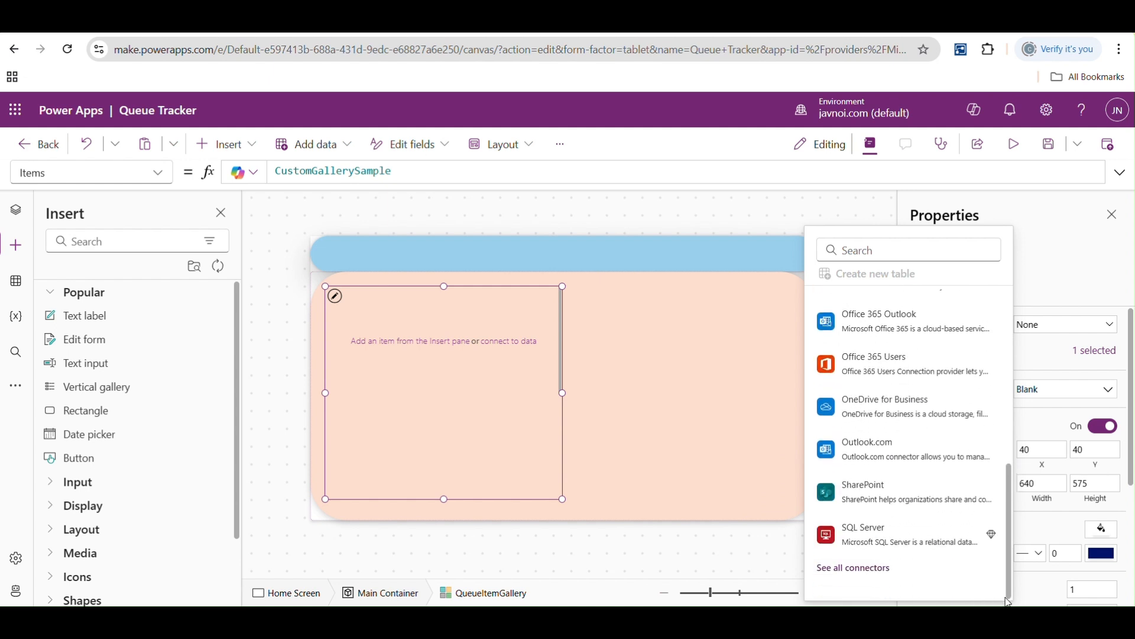
{"action": "left_click", "coordinate": [861, 570]}
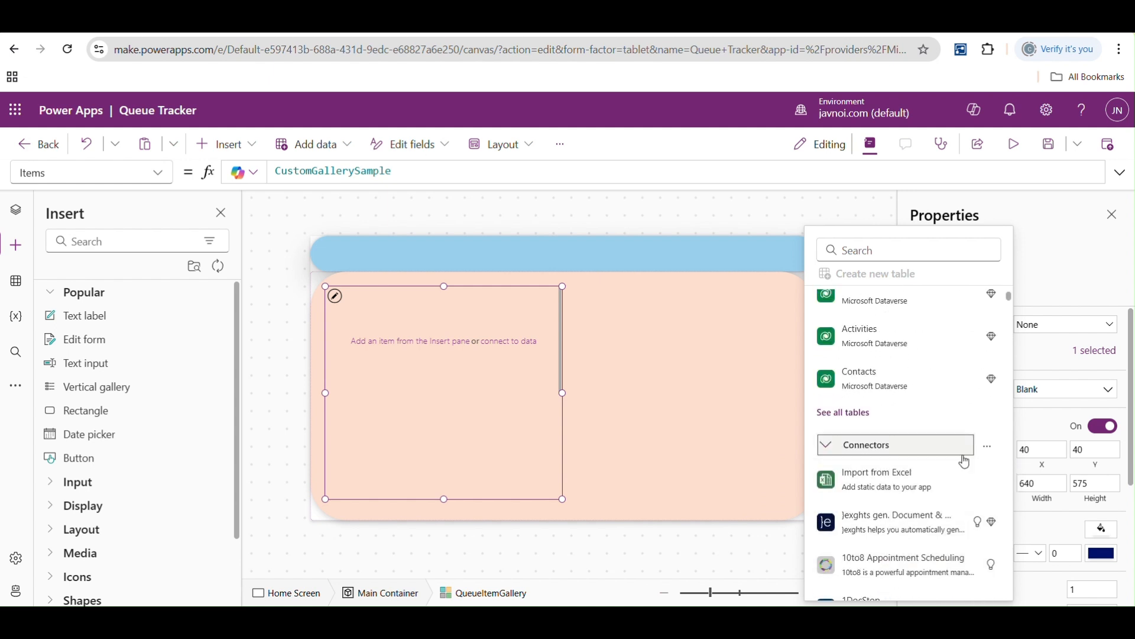
{"action": "left_click_drag", "start_coordinate": [1013, 296], "coordinate": [1013, 307]}
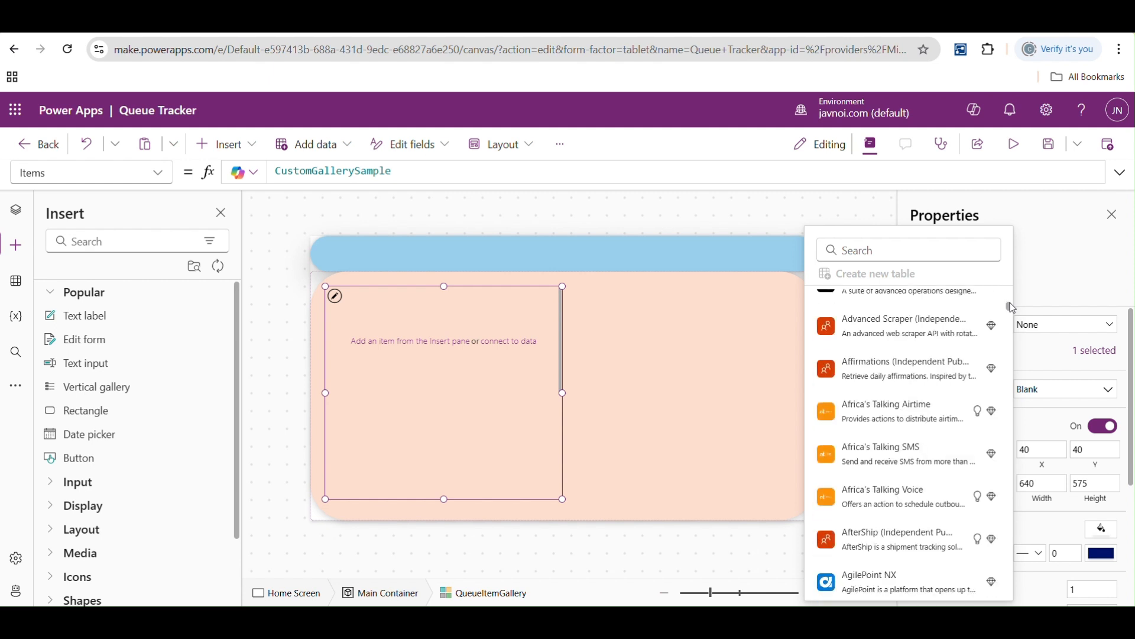
{"action": "left_click_drag", "start_coordinate": [1013, 307], "coordinate": [999, 282]}
- Connect QueueItemGallery to the Work Queue Items table from Microsoft Dataverse
{"action": "type", "text": "work q"}
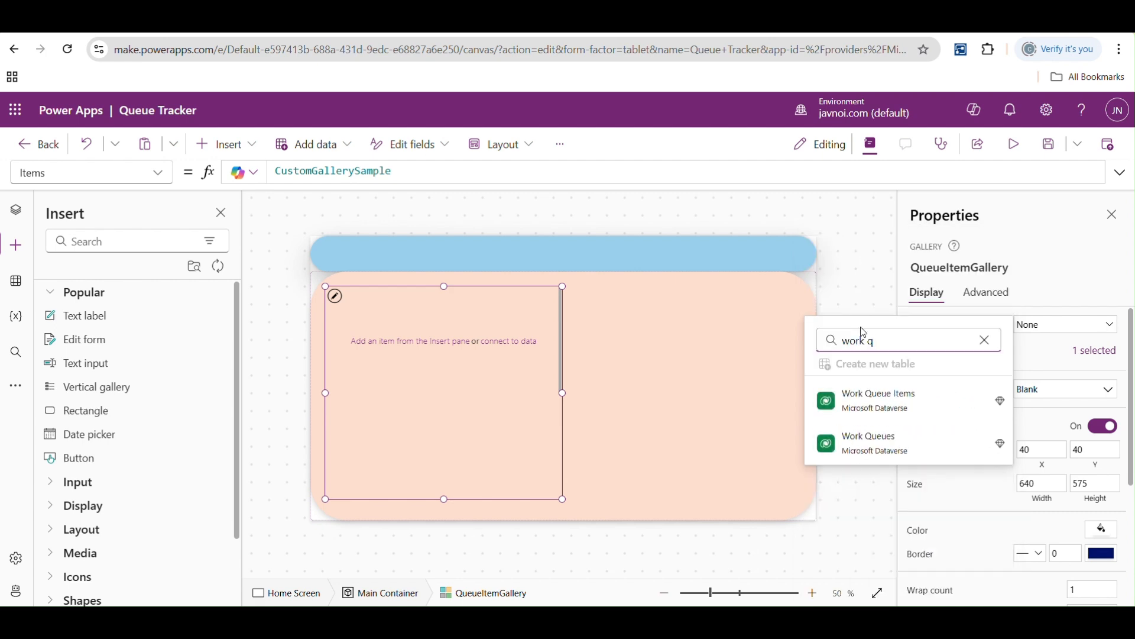
{"action": "left_click", "coordinate": [857, 405]}
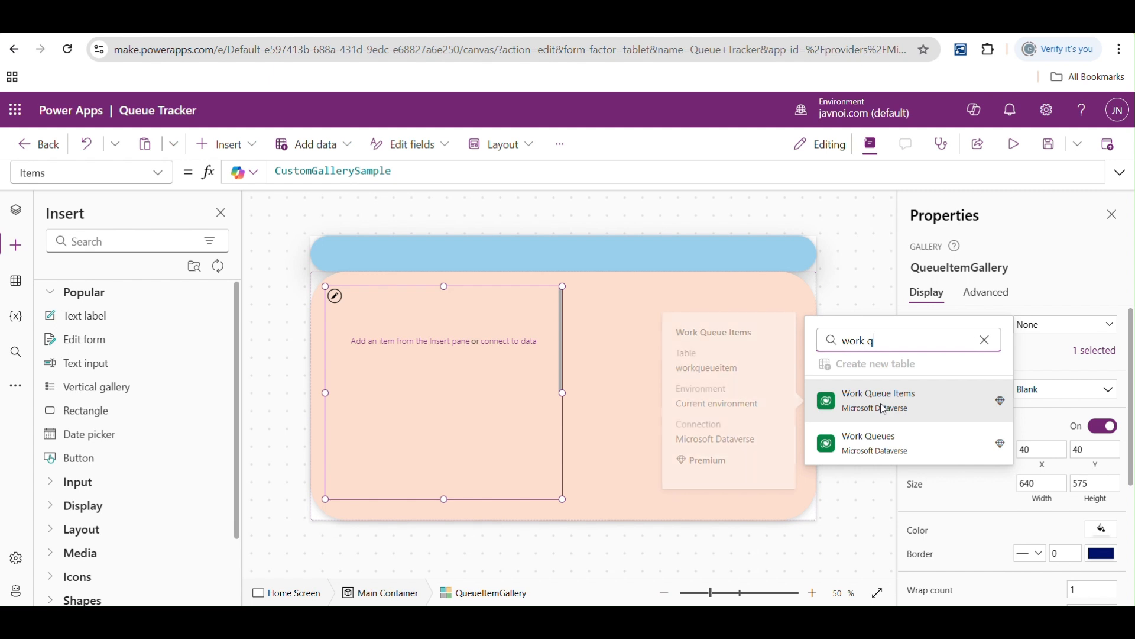
{"action": "mouse_move", "coordinate": [448, 301]}
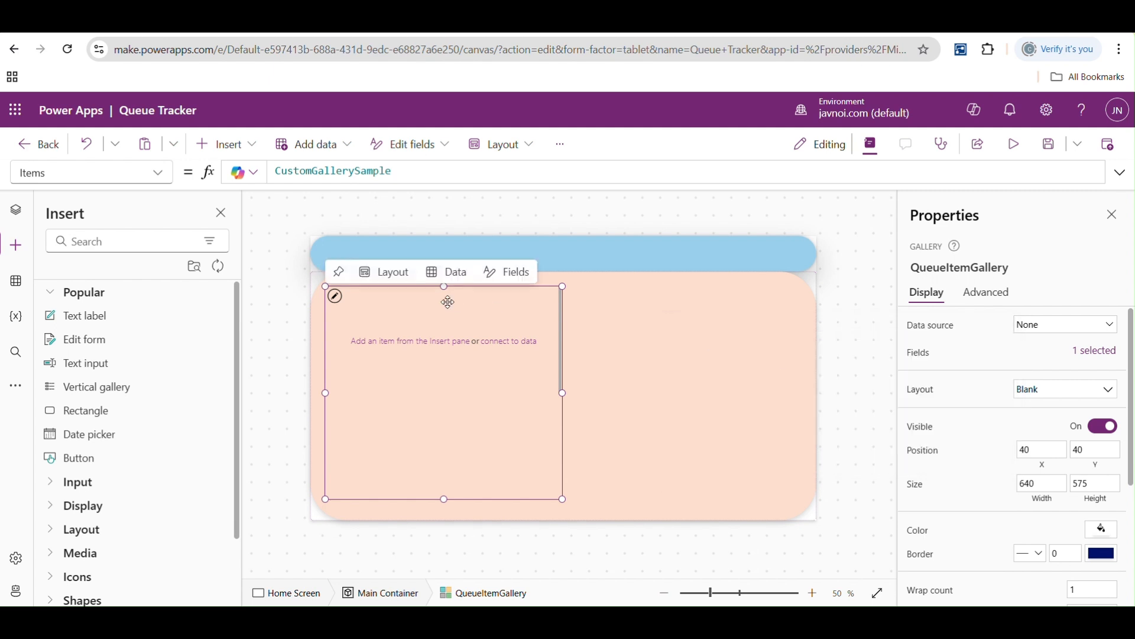
{"action": "left_click", "coordinate": [1093, 357]}
{"action": "left_click", "coordinate": [882, 207]}
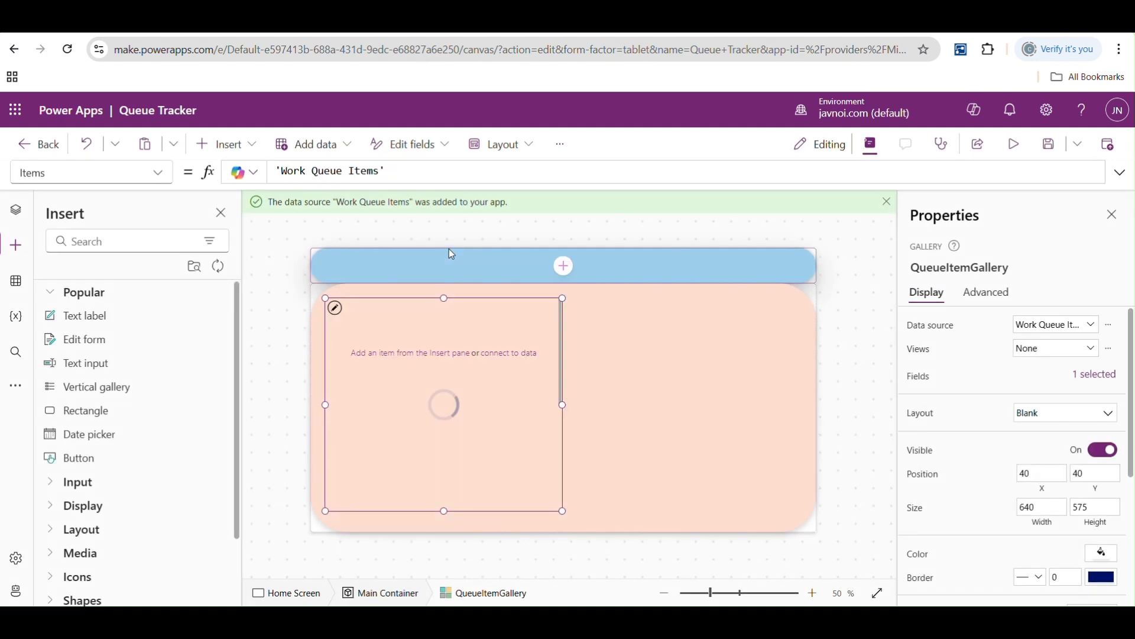
- Widen QueueItemGallery to about 1050 and set its X property to 'Main Container'.X
{"action": "left_click_drag", "start_coordinate": [558, 405], "coordinate": [711, 403]}
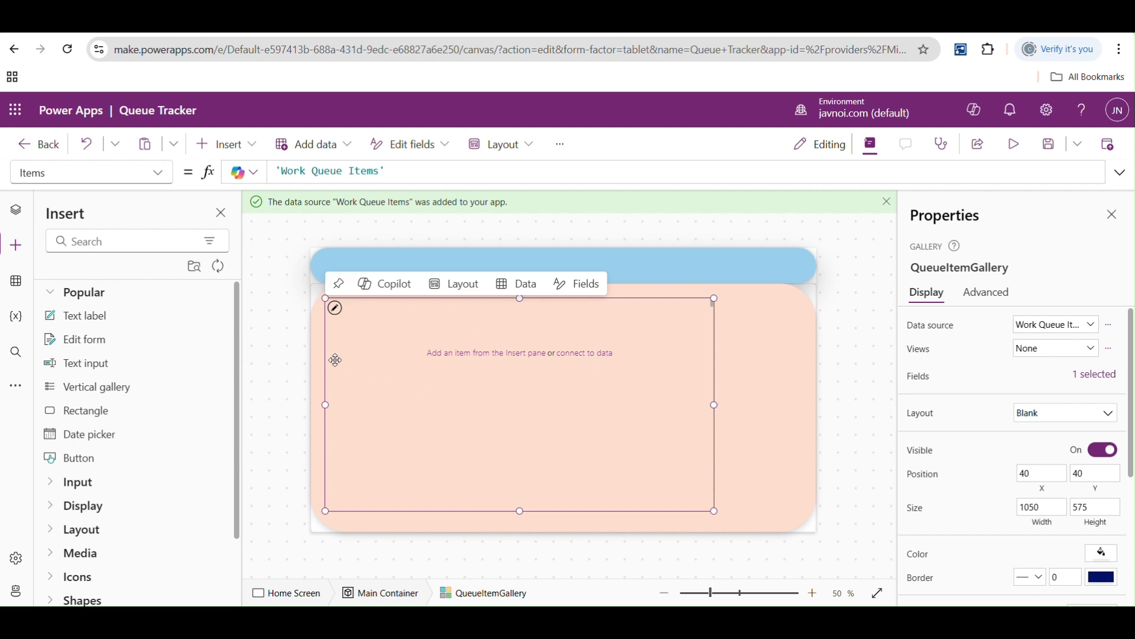
{"action": "left_click", "coordinate": [16, 210]}
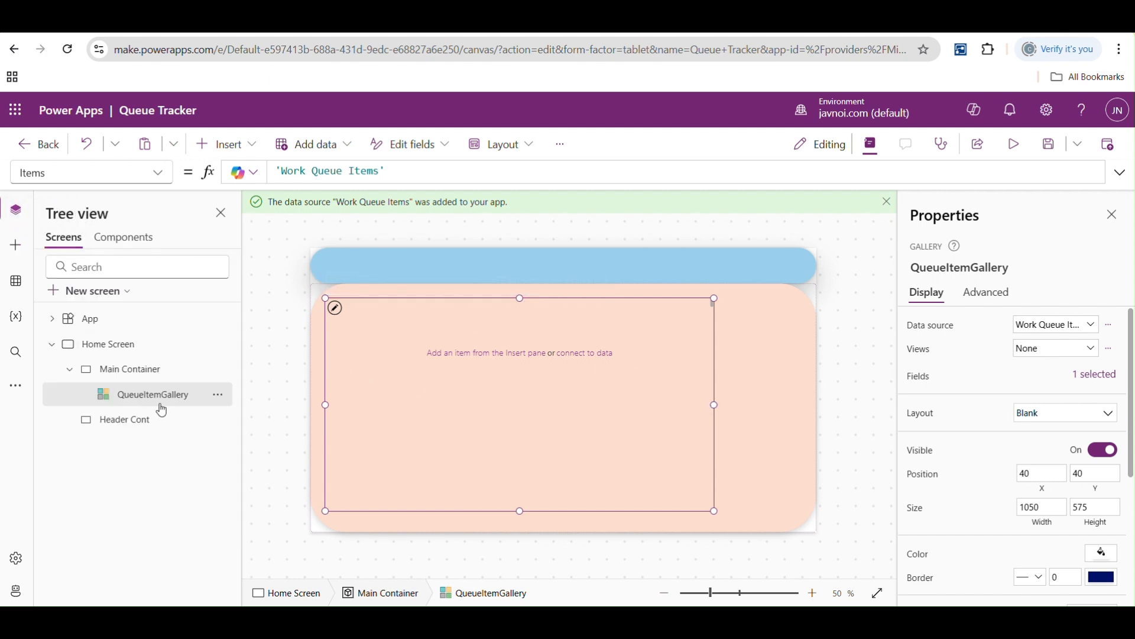
{"action": "left_click", "coordinate": [157, 174]}
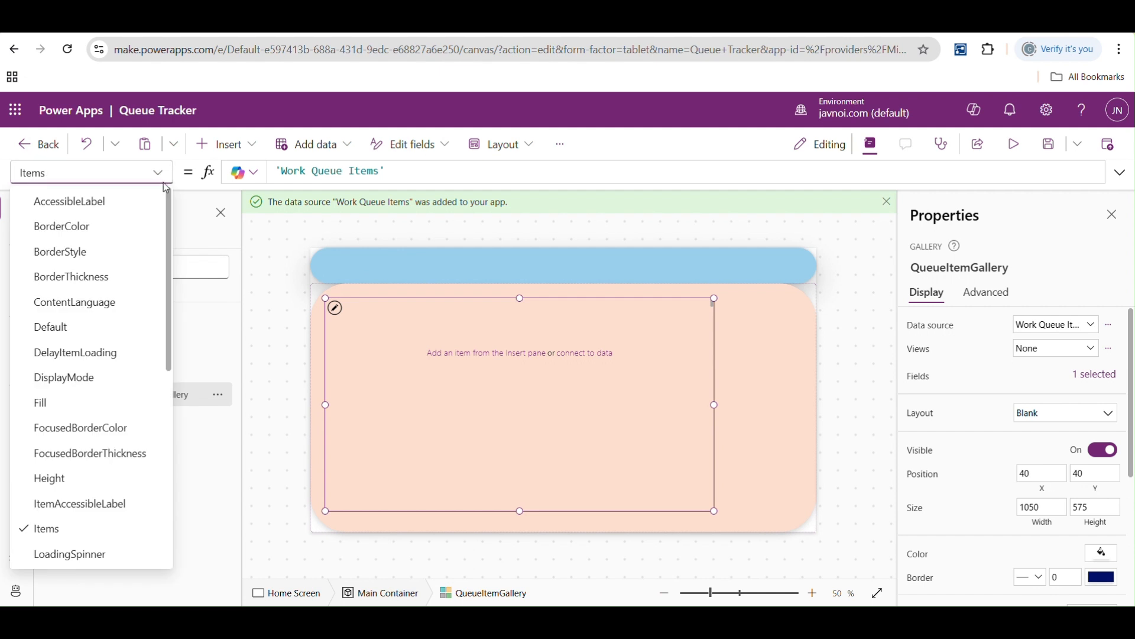
{"action": "scroll", "coordinate": [152, 414], "scroll_direction": "down", "scroll_amount": 10}
{"action": "left_click", "coordinate": [45, 532]}
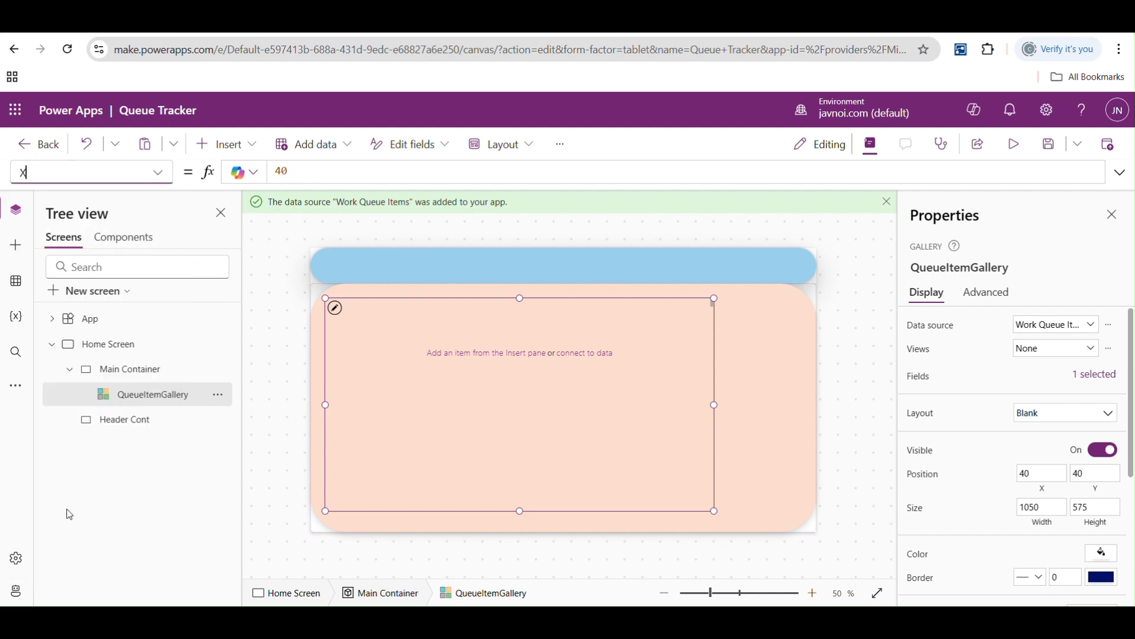
{"action": "left_click_drag", "start_coordinate": [297, 169], "coordinate": [271, 174]}
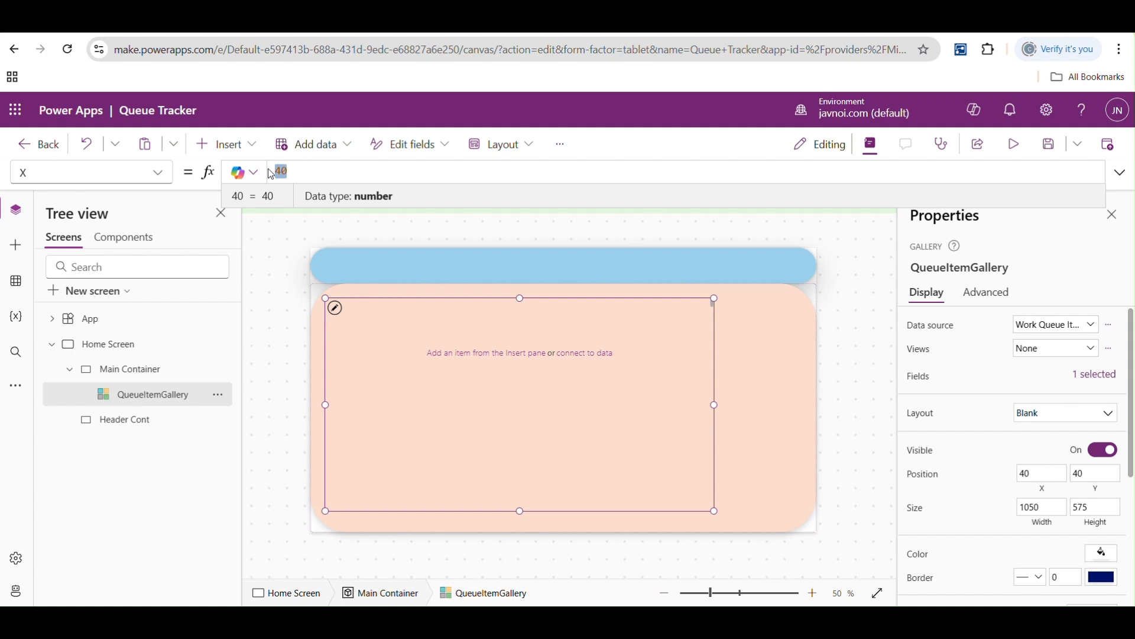
{"action": "type", "text": "main"}
{"action": "key", "text": "Tab"}
{"action": "type", "text": ".x"}
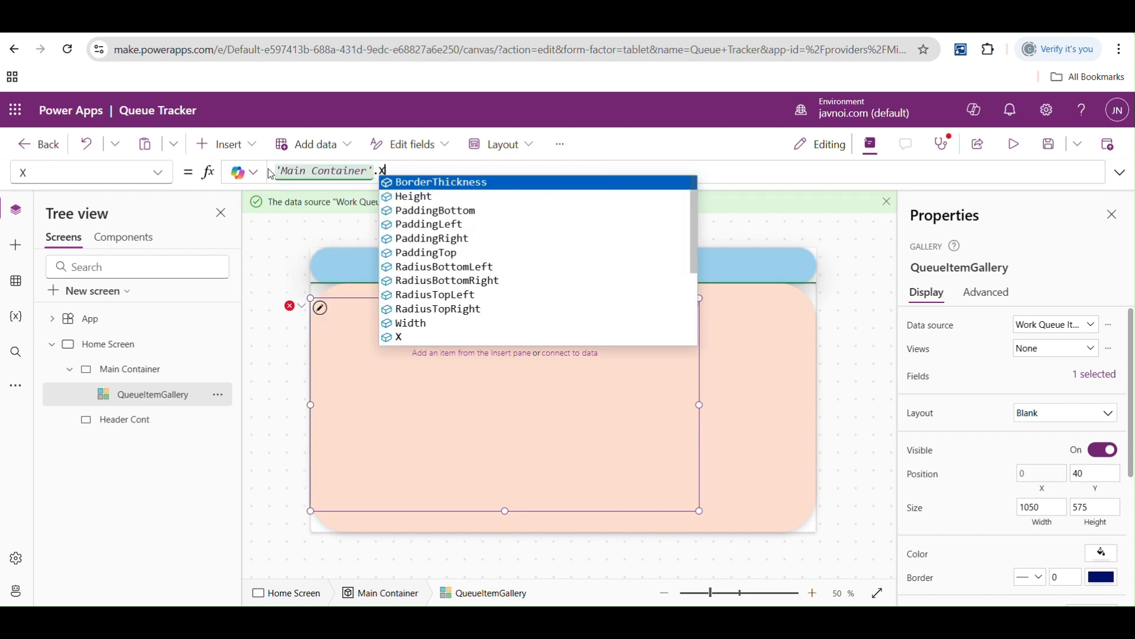
{"action": "left_click", "coordinate": [282, 343]}
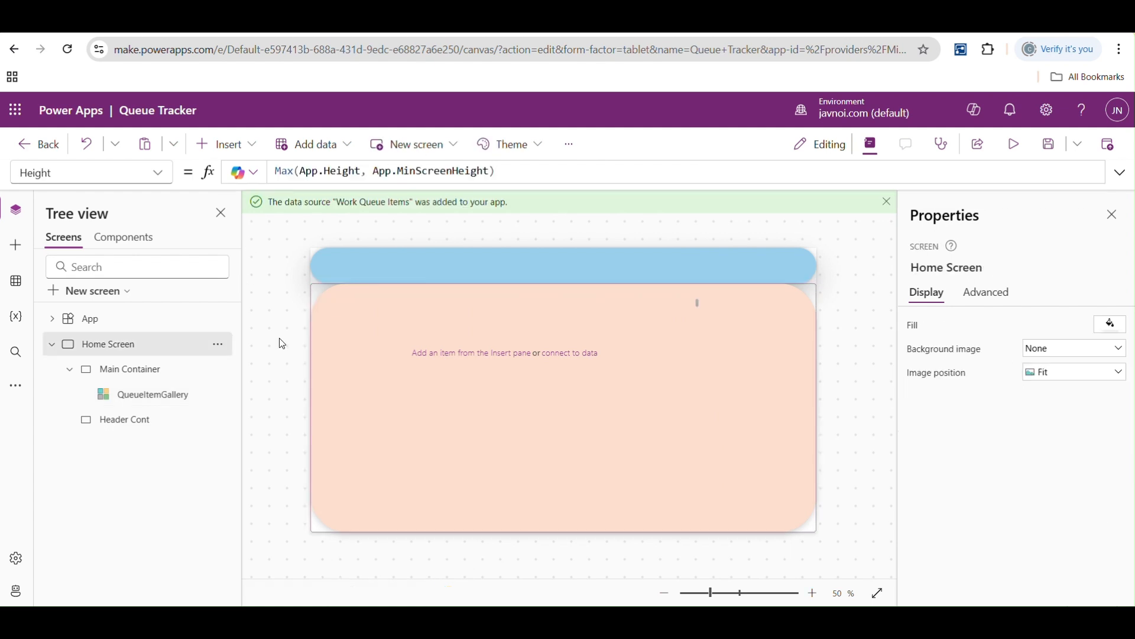
- Set the Y property of QueueItemGallery to 'Main Container'.Y
{"action": "left_click", "coordinate": [136, 395]}
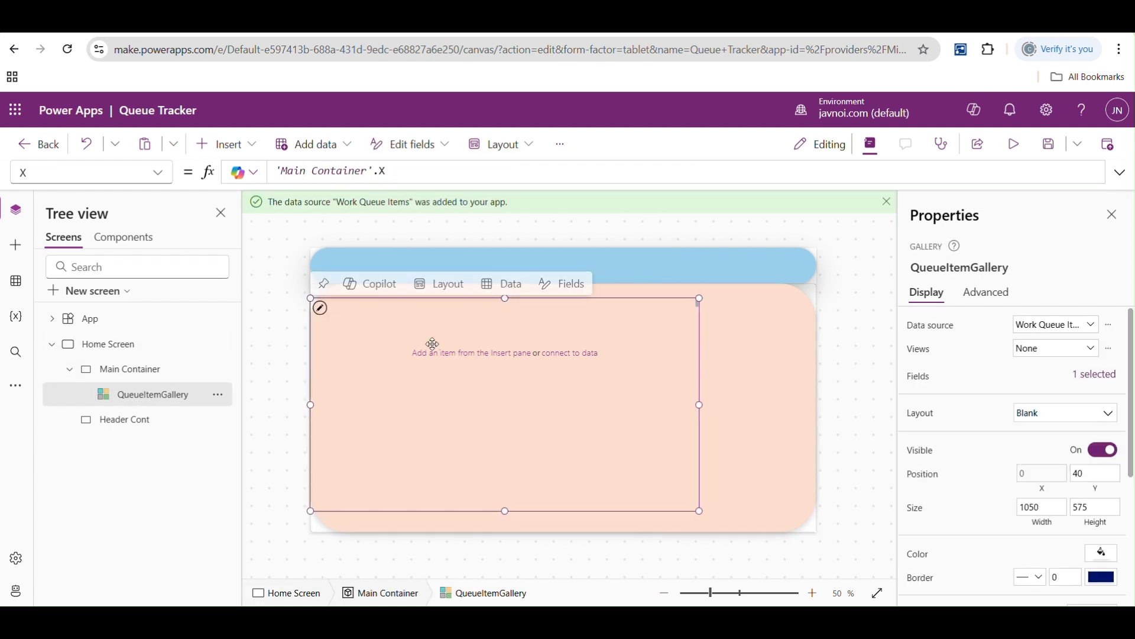
{"action": "left_click", "coordinate": [157, 173]}
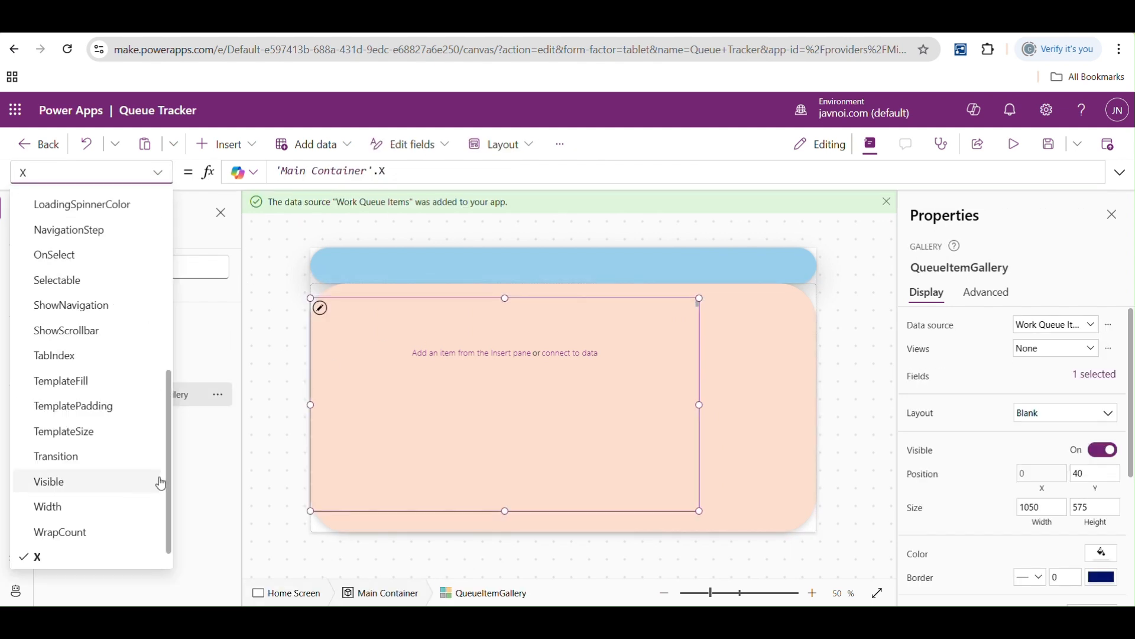
{"action": "scroll", "coordinate": [160, 479], "scroll_direction": "down", "scroll_amount": 1}
{"action": "left_click", "coordinate": [66, 556]}
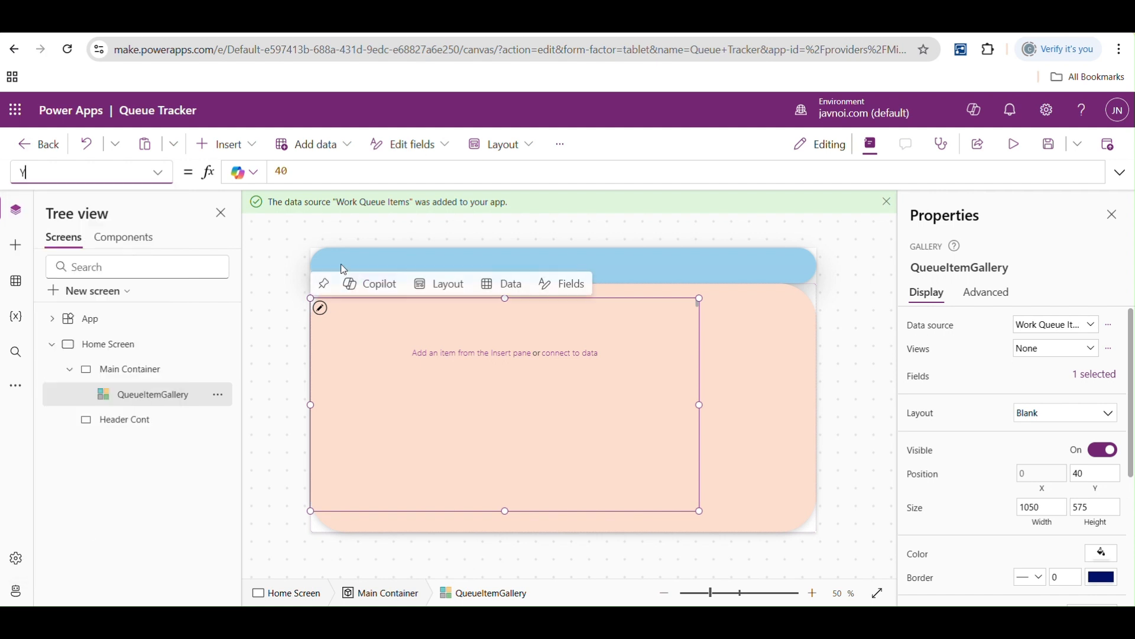
{"action": "double_click", "coordinate": [283, 170]}
{"action": "type", "text": "main"}
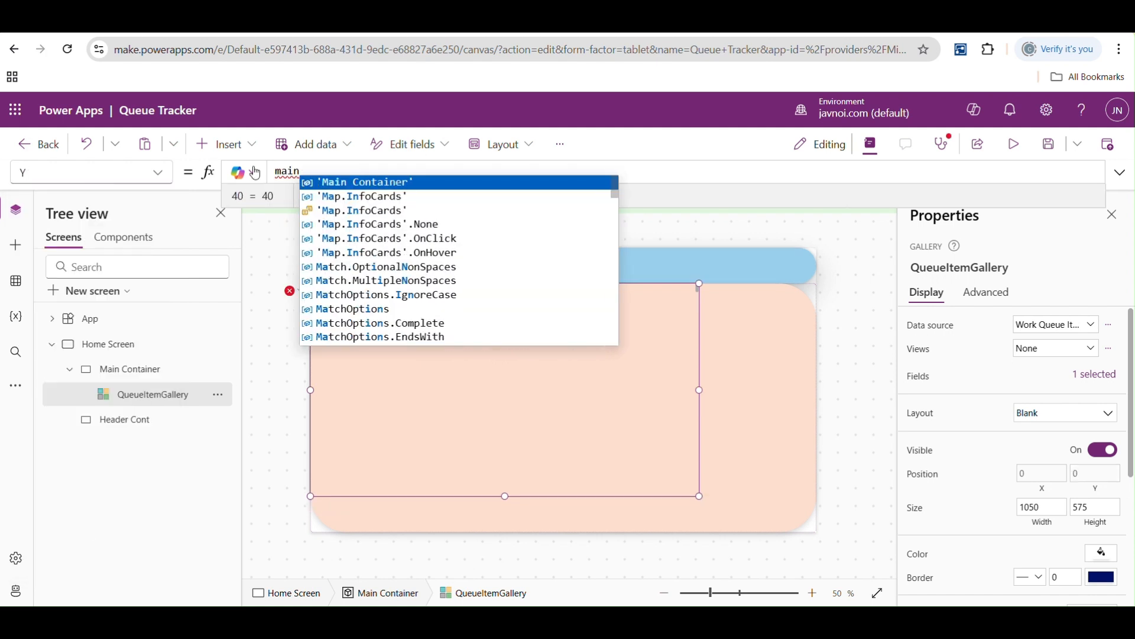
{"action": "key", "text": "Tab"}
{"action": "type", "text": ".Y"}
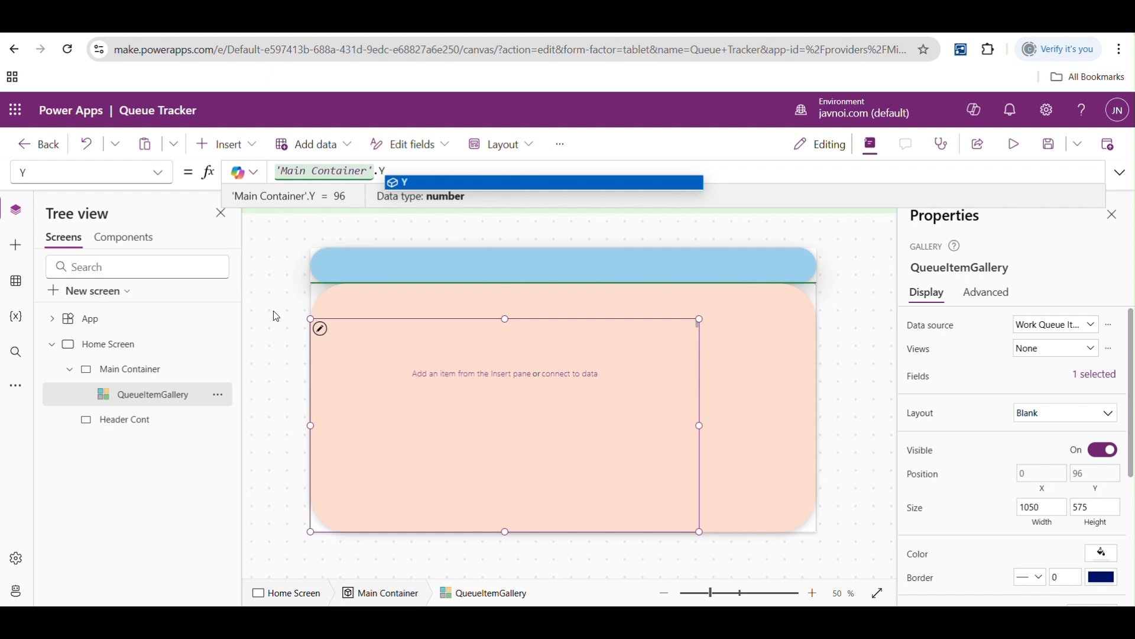
- Set the Width property of QueueItemGallery to 'Main Container'.Width
{"action": "left_click", "coordinate": [158, 173]}
{"action": "left_click", "coordinate": [58, 480]}
{"action": "left_click_drag", "start_coordinate": [306, 171], "coordinate": [248, 174]}
{"action": "type", "text": "main"}
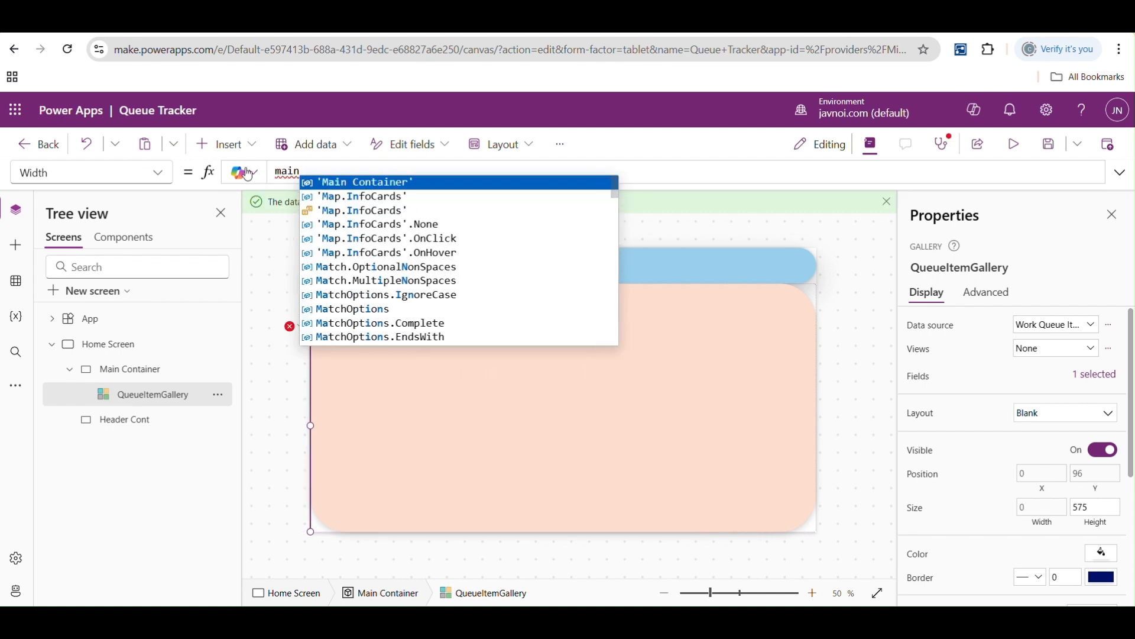
{"action": "key", "text": "Tab"}
{"action": "type", "text": ".w"}
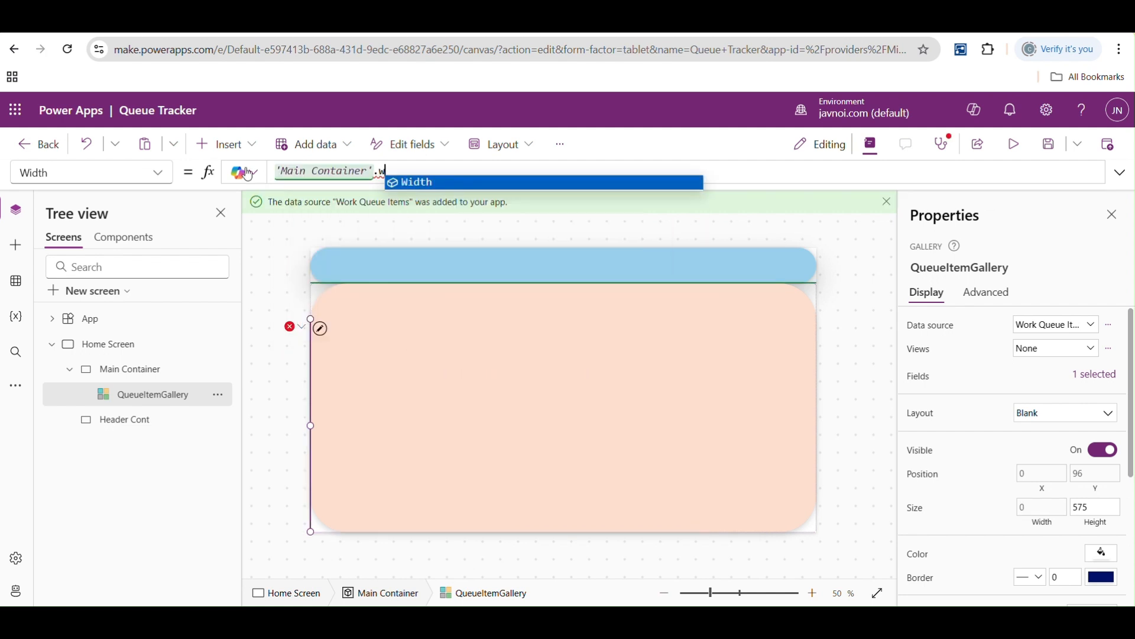
{"action": "key", "text": "Tab"}
- Set the Height property of QueueItemGallery to 'Main Container'.Height
{"action": "left_click", "coordinate": [157, 172]}
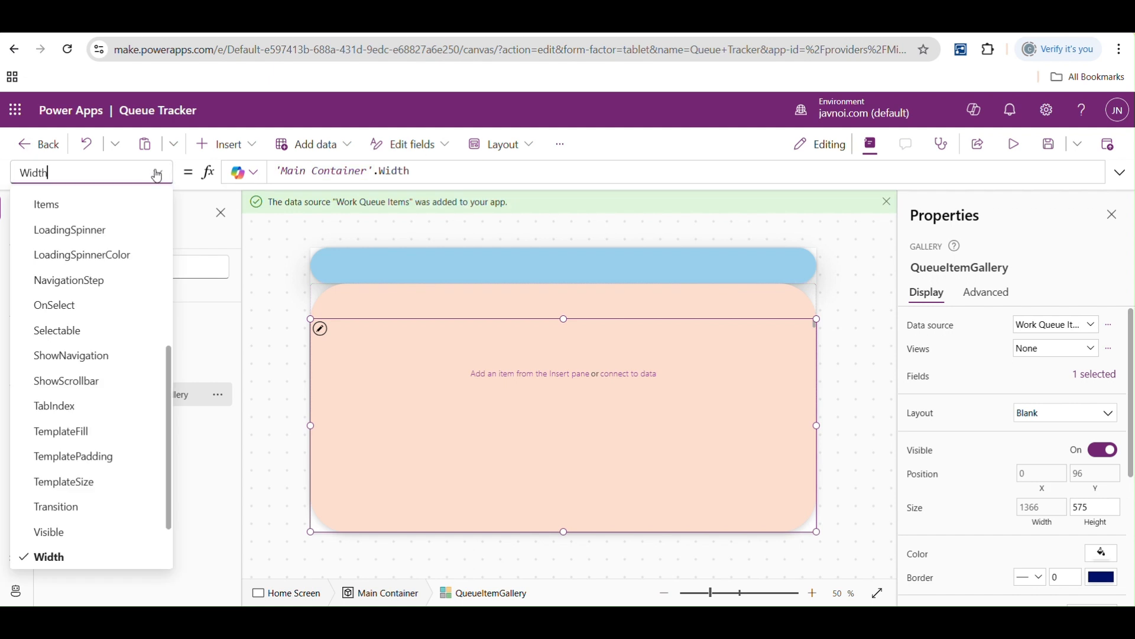
{"action": "scroll", "coordinate": [168, 371], "scroll_direction": "up", "scroll_amount": 3}
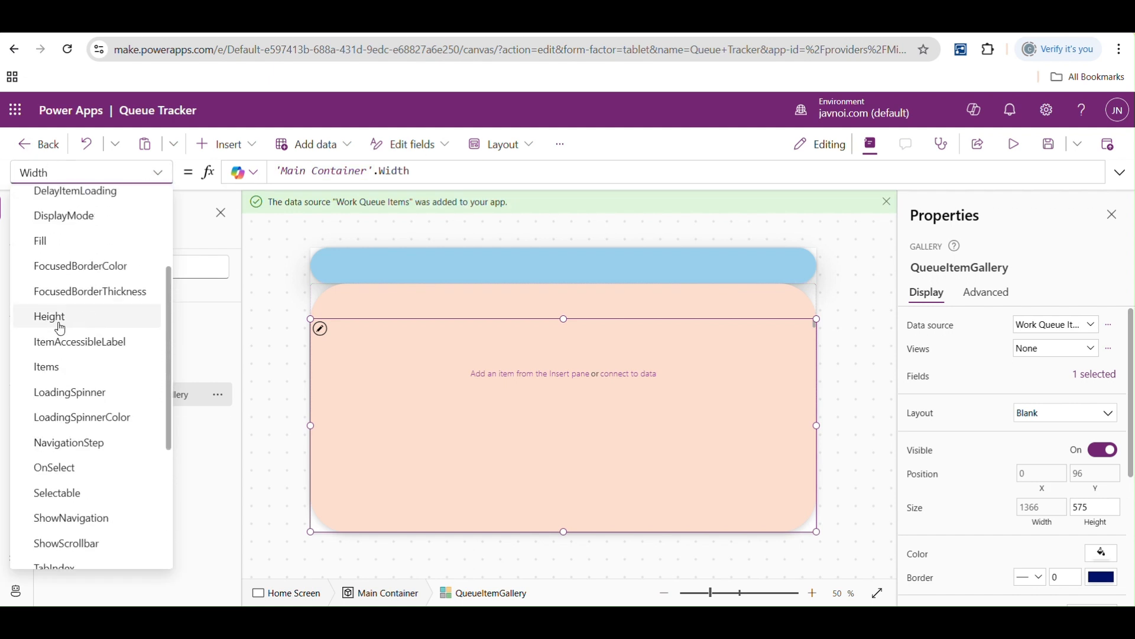
{"action": "left_click", "coordinate": [64, 326]}
{"action": "left_click_drag", "start_coordinate": [317, 172], "coordinate": [266, 173]}
{"action": "type", "text": "ma"}
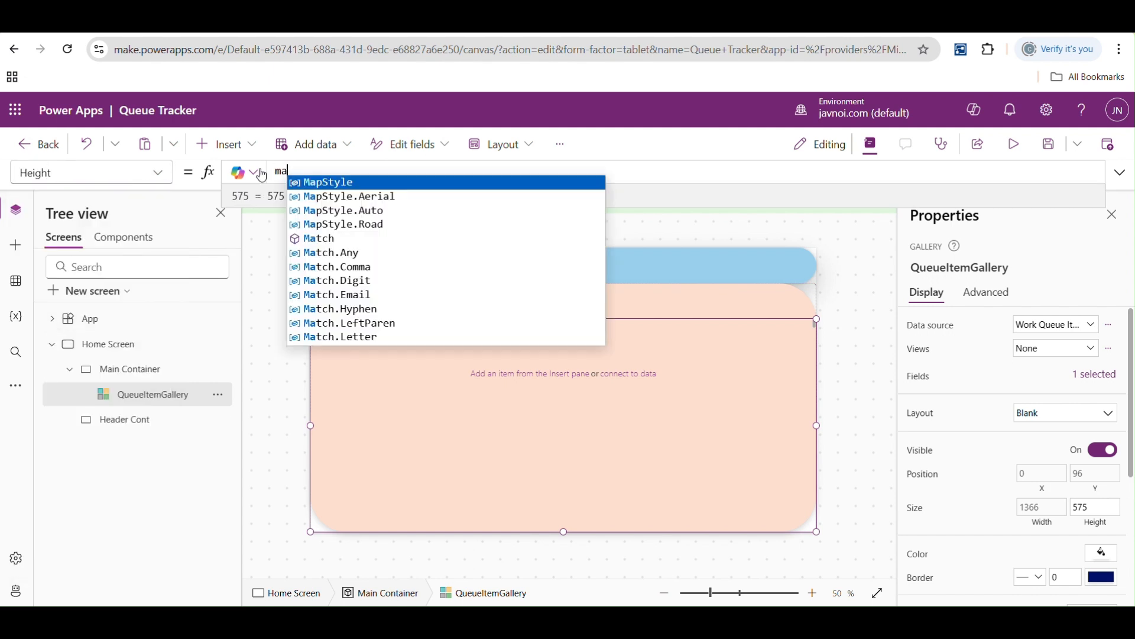
{"action": "type", "text": "in"}
{"action": "key", "text": "Tab"}
{"action": "type", "text": ".H"}
{"action": "key", "text": "Tab"}
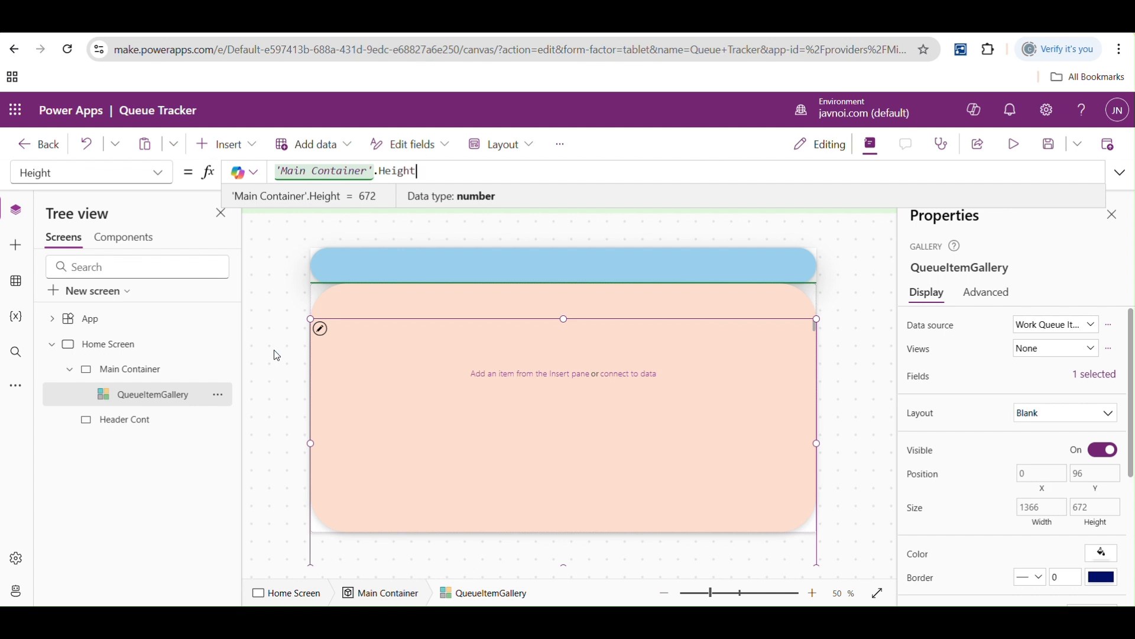
{"action": "left_click", "coordinate": [851, 314]}
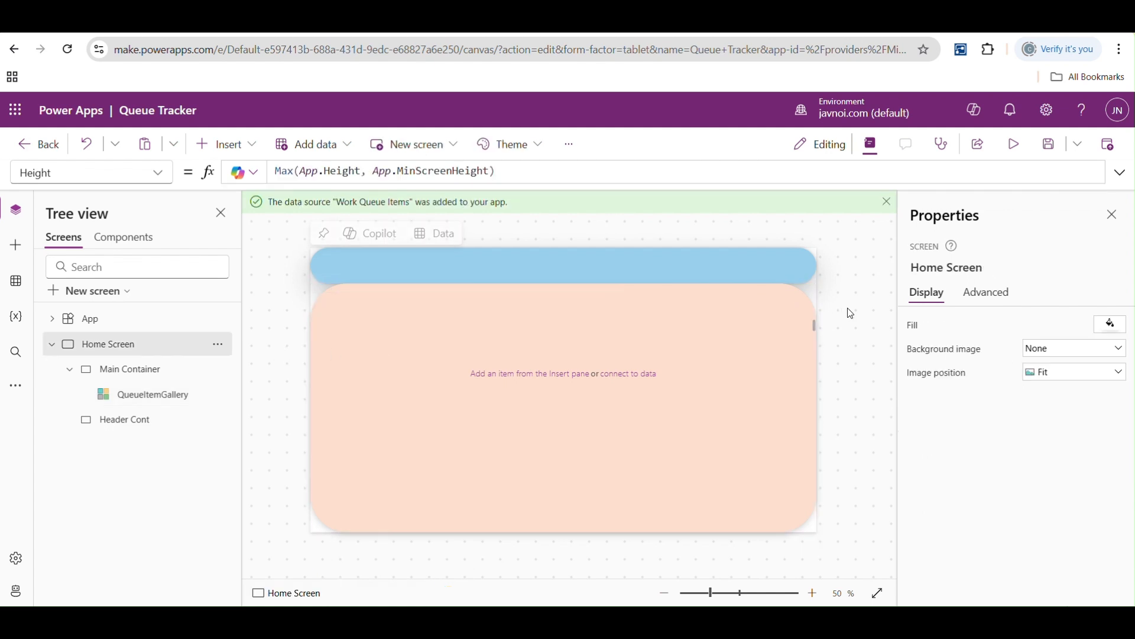
- Preview the app to check how QueueItemGallery sits within Main Container
{"action": "left_click", "coordinate": [527, 402]}
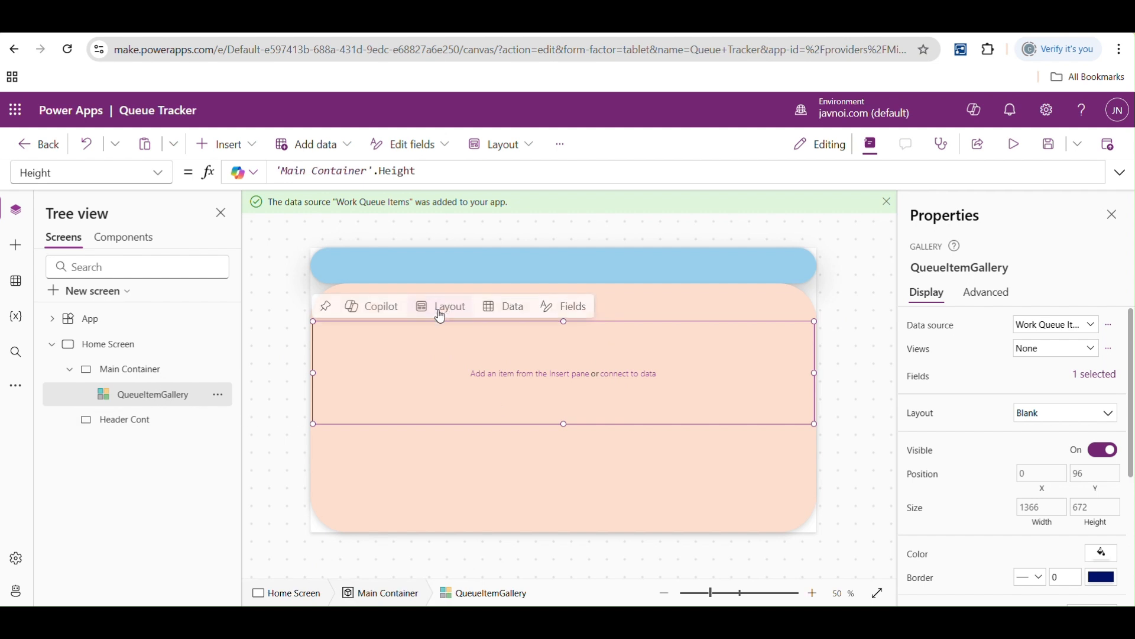
{"action": "left_click", "coordinate": [621, 299]}
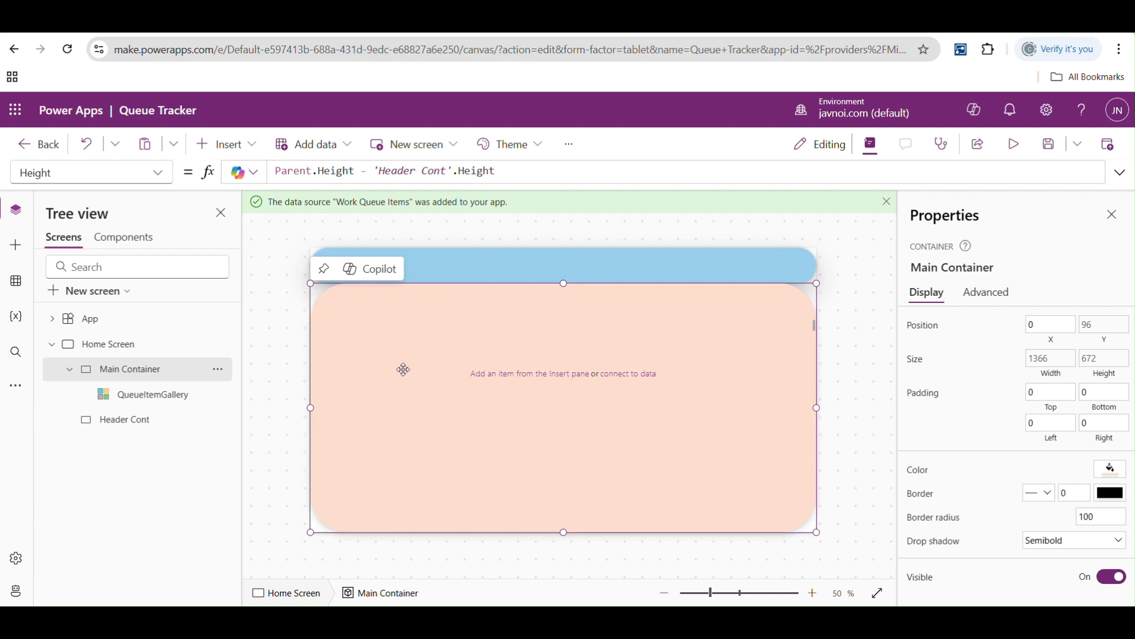
{"action": "left_click", "coordinate": [152, 405]}
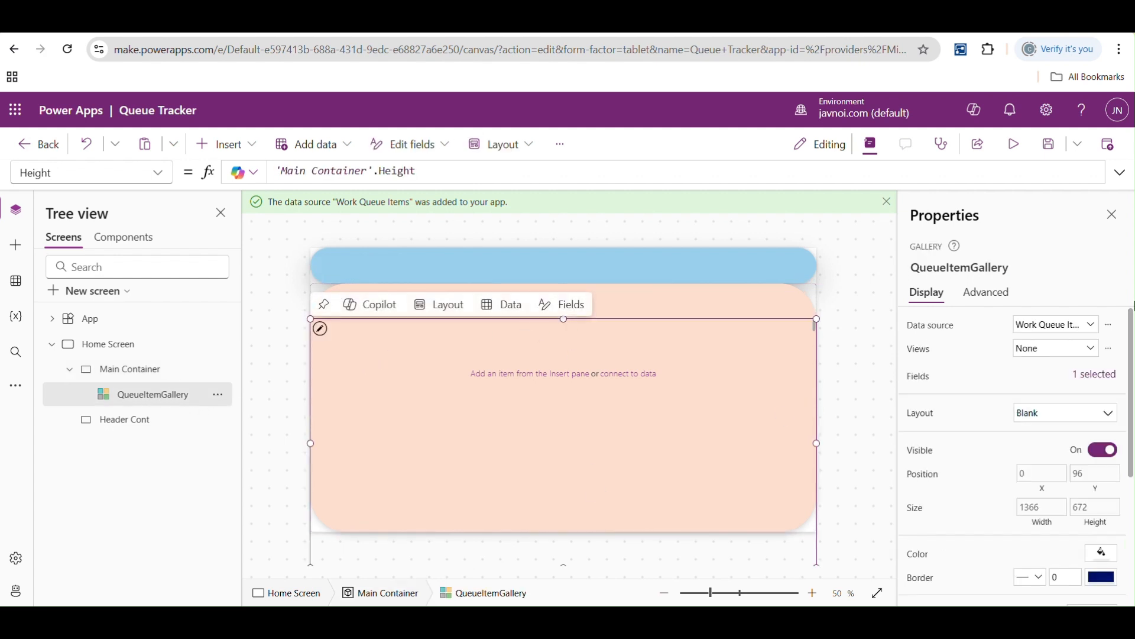
{"action": "left_click", "coordinate": [1017, 144]}
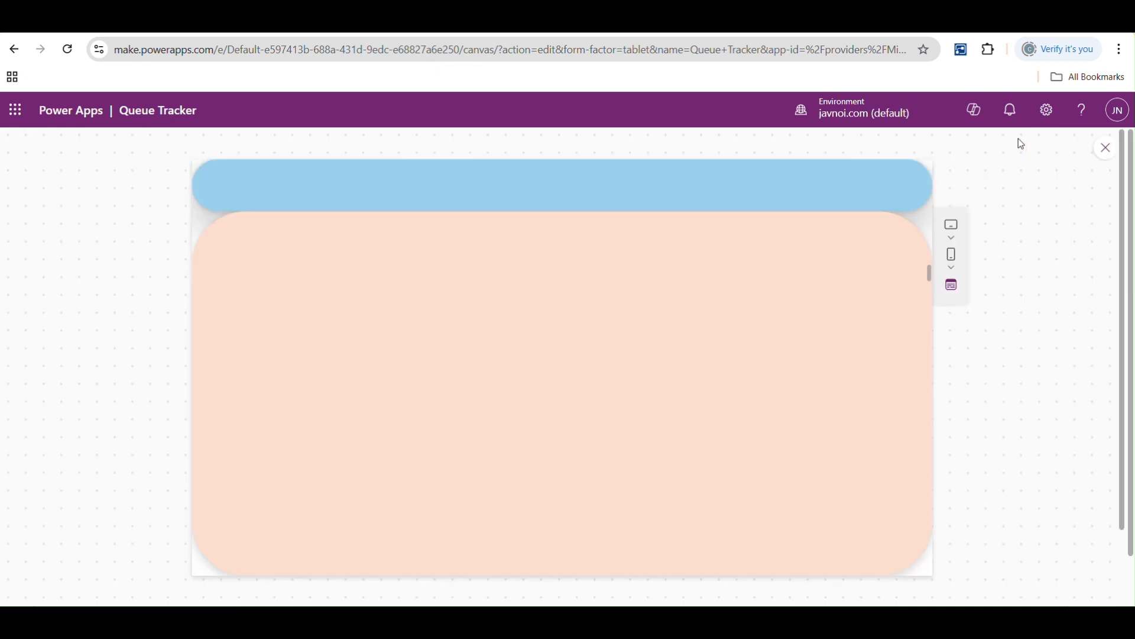
{"action": "left_click", "coordinate": [1108, 149]}
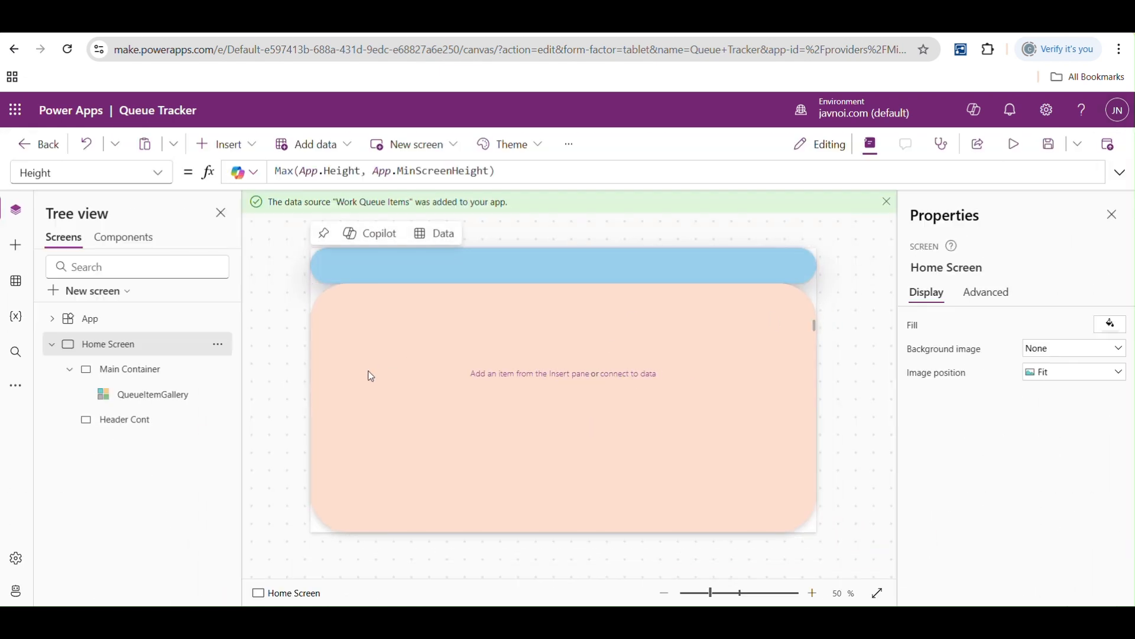
- Move QueueItemGallery up to Y 0 so it lines up with the upper edge of Main Container
{"action": "left_click", "coordinate": [431, 344]}
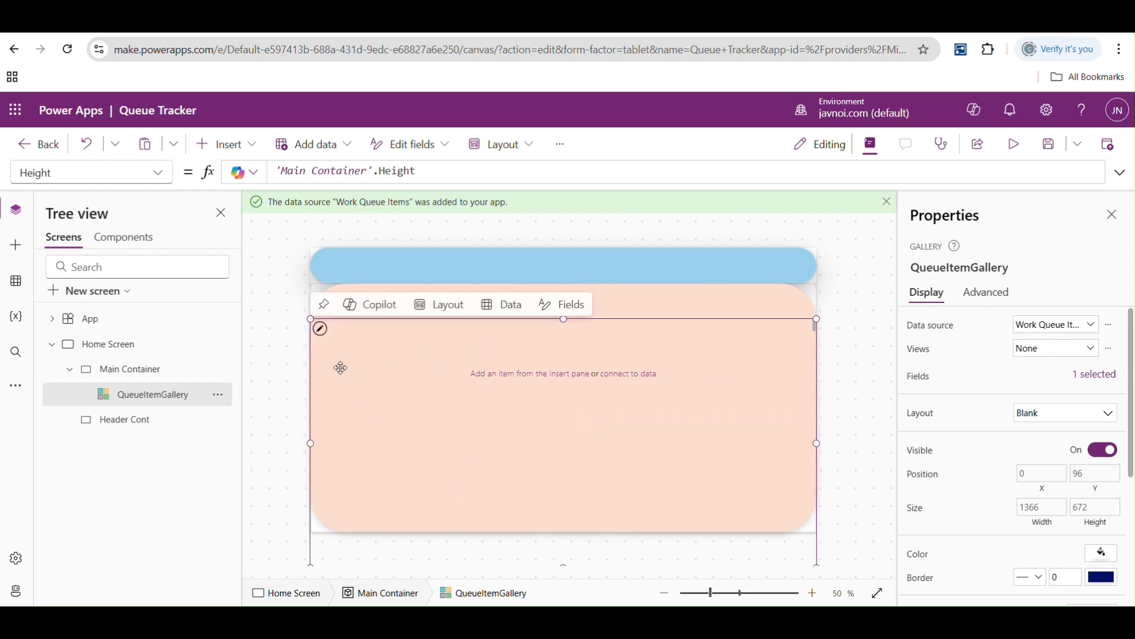
{"action": "left_click_drag", "start_coordinate": [567, 322], "coordinate": [566, 286]}
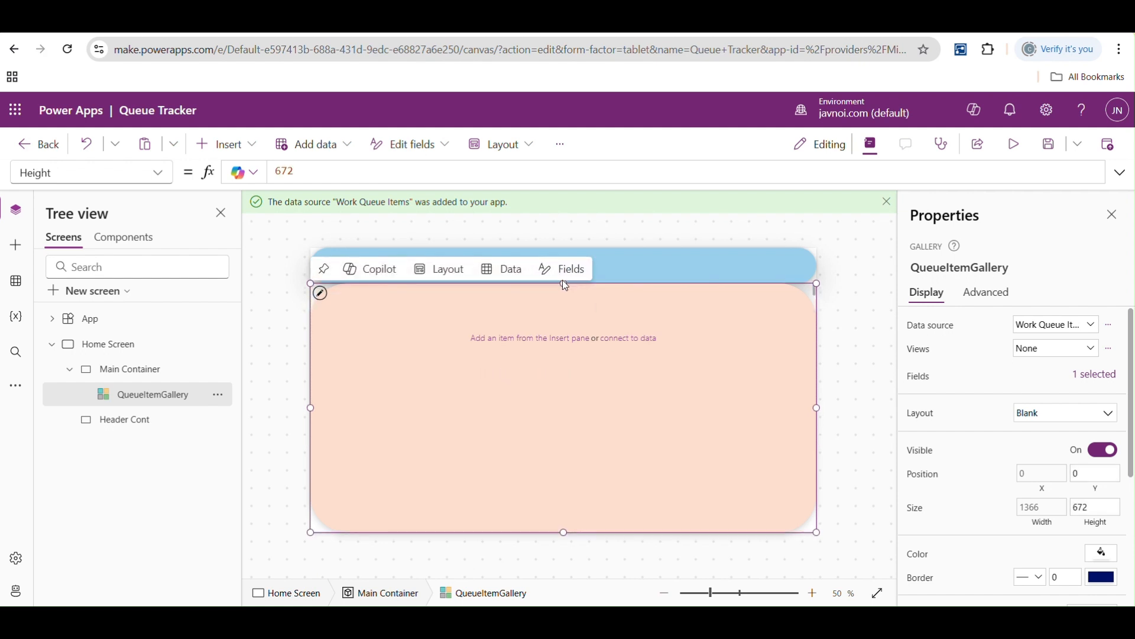
- Insert a text label into the item template of QueueItemGallery, positioned at X 40 and Y 40
{"action": "left_click", "coordinate": [323, 293]}
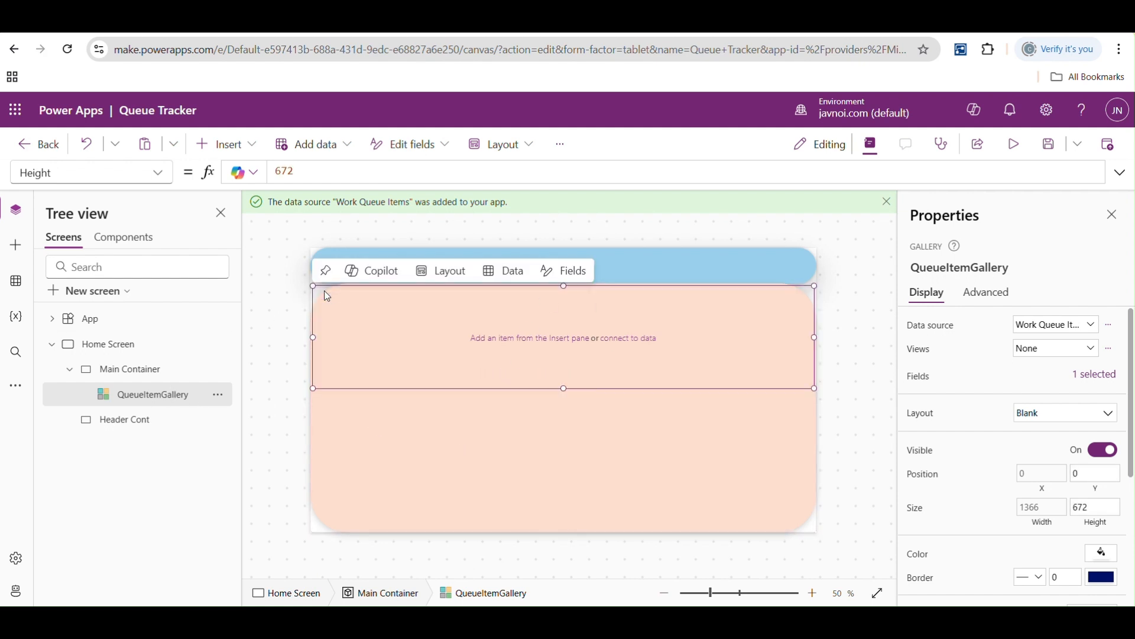
{"action": "left_click", "coordinate": [251, 151]}
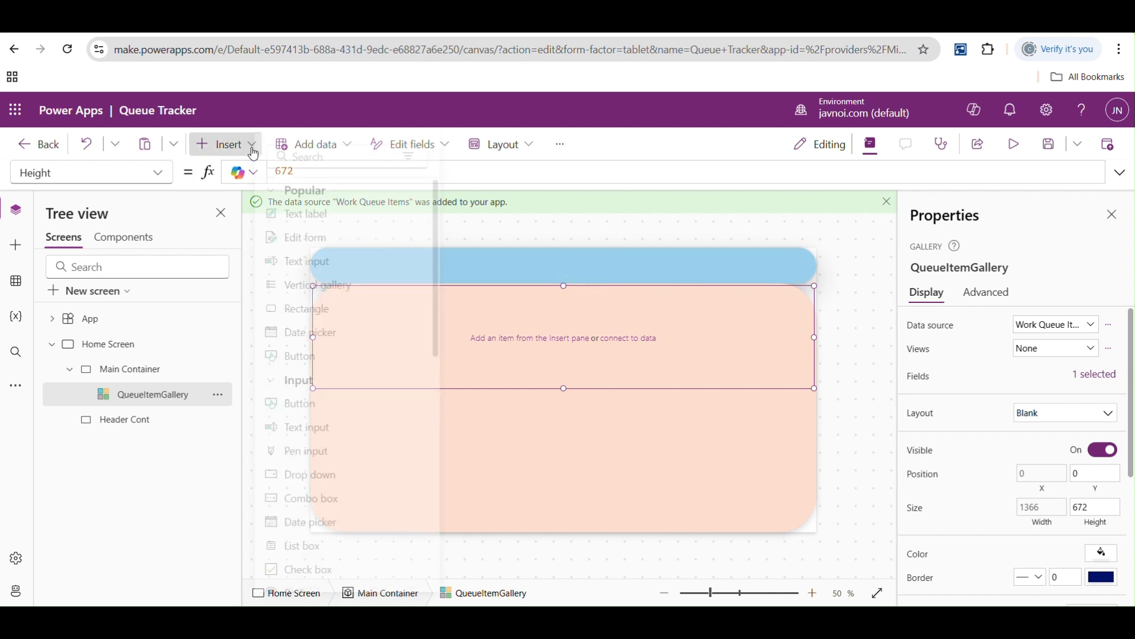
{"action": "left_click", "coordinate": [339, 156]}
{"action": "type", "text": "text"}
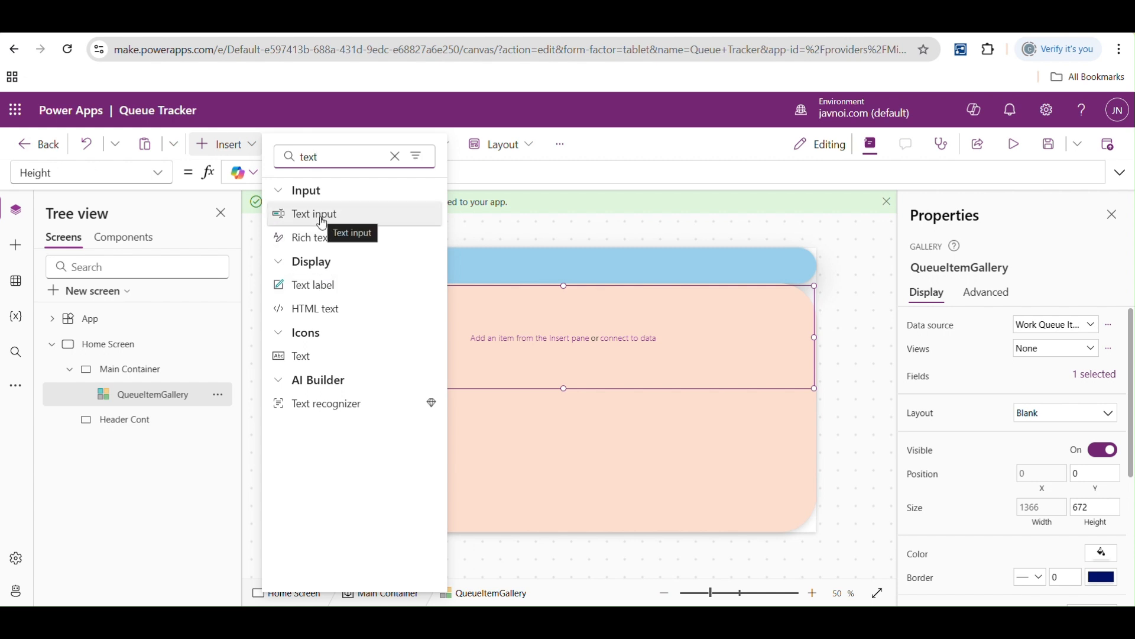
{"action": "left_click", "coordinate": [318, 284]}
{"action": "left_click_drag", "start_coordinate": [318, 283], "coordinate": [348, 314]}
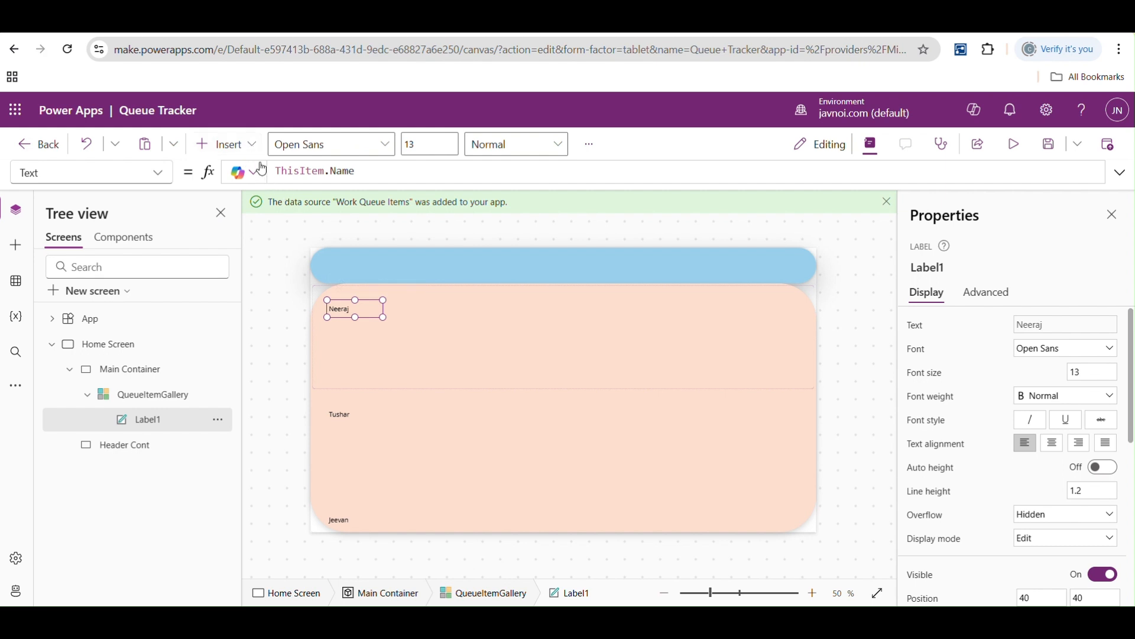
- Insert a text input into the gallery template directly below the label, and save the app
{"action": "left_click", "coordinate": [227, 144]}
{"action": "type", "text": "te"}
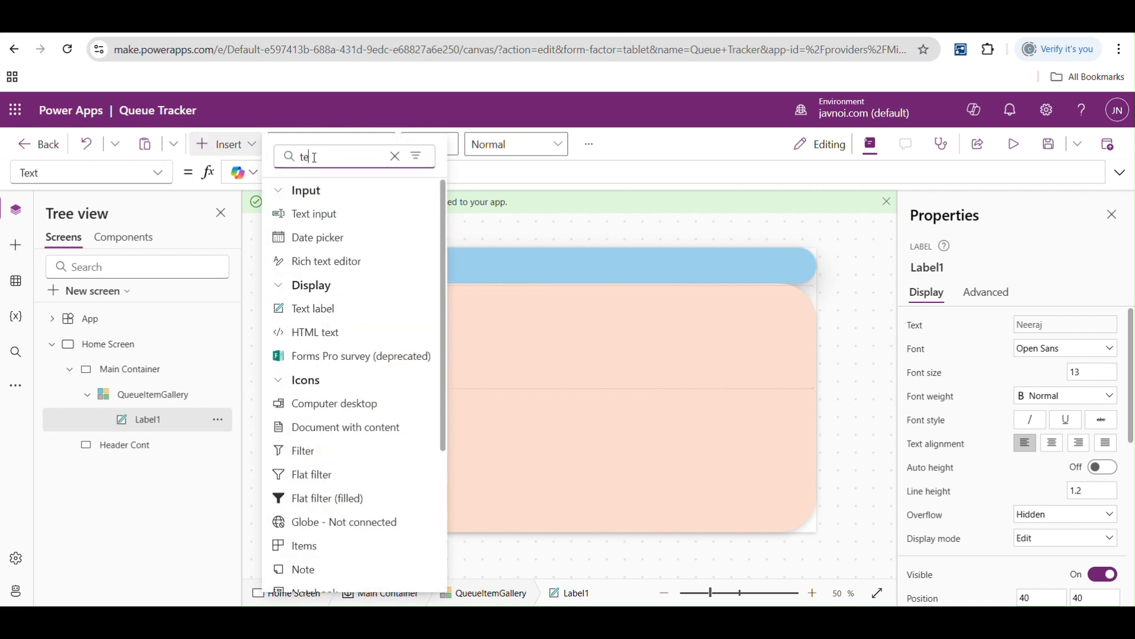
{"action": "type", "text": "xt"}
{"action": "left_click", "coordinate": [311, 214]}
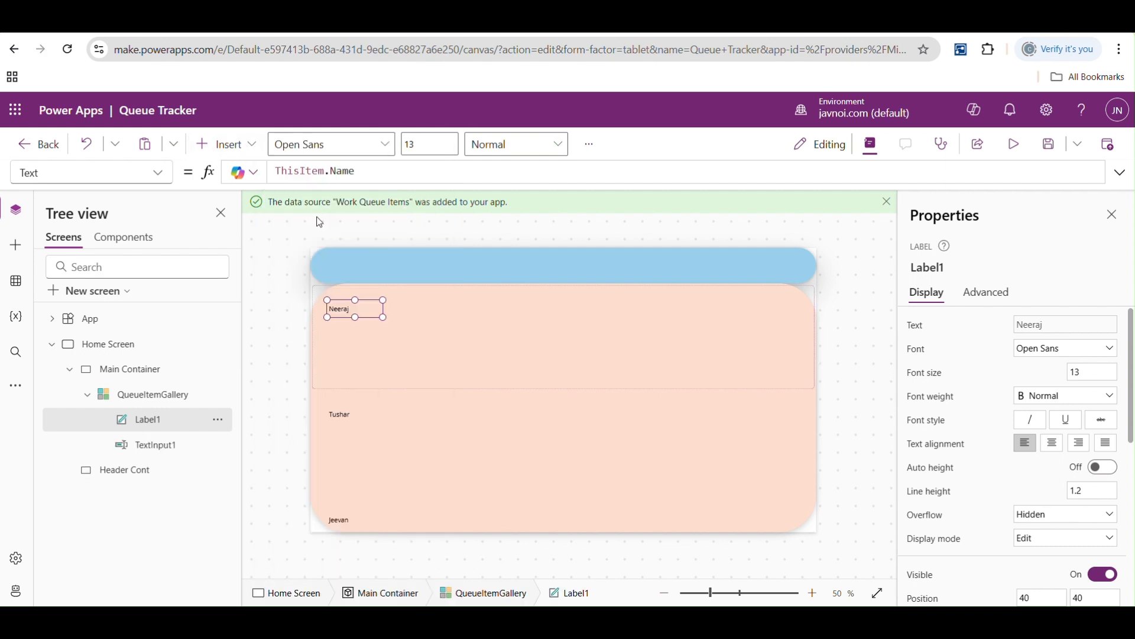
{"action": "mouse_move", "coordinate": [402, 318]}
{"action": "left_mouse_down"}
{"action": "mouse_move", "coordinate": [385, 329]}
{"action": "mouse_move", "coordinate": [394, 330]}
{"action": "left_mouse_up"}
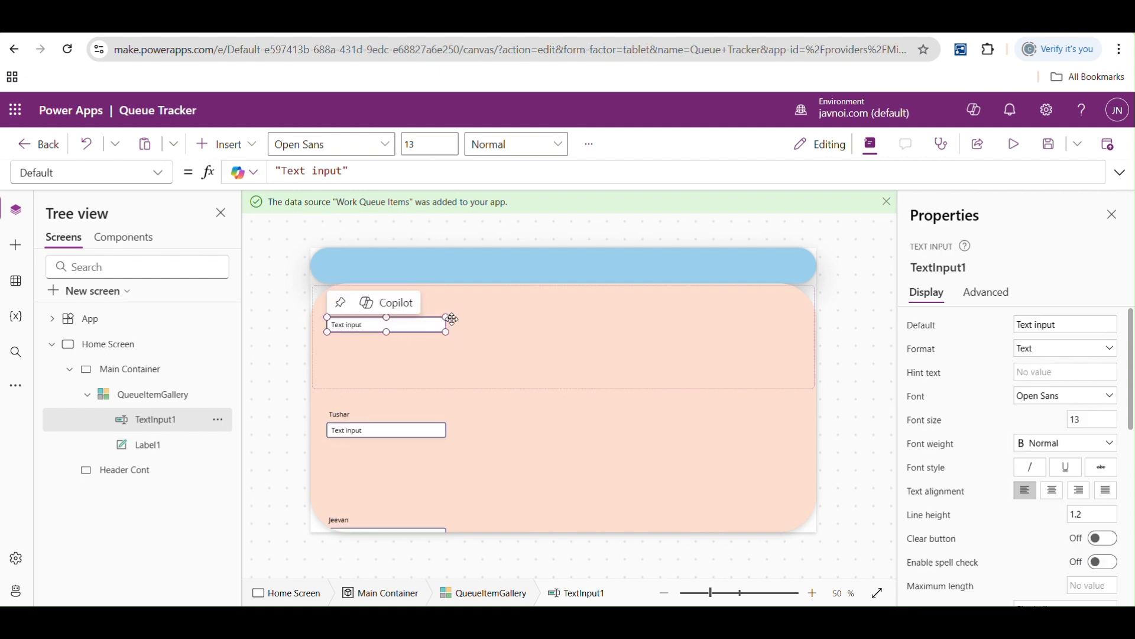
{"action": "left_click", "coordinate": [1049, 144]}
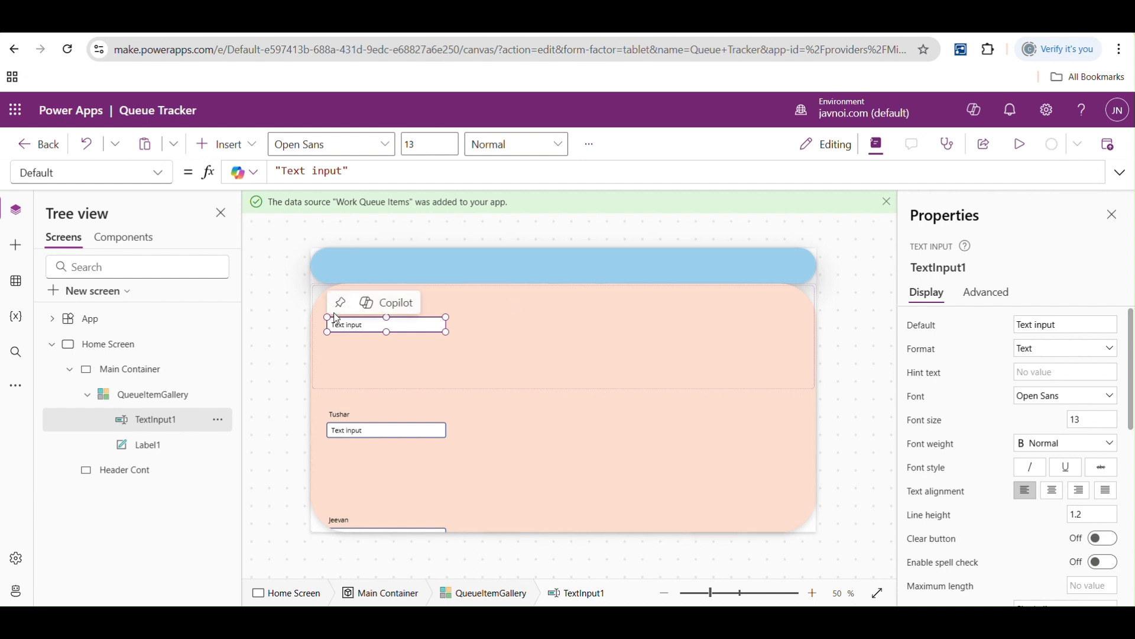
- Set the gallery label's Text property to "Queue Item"
{"action": "left_click", "coordinate": [396, 312]}
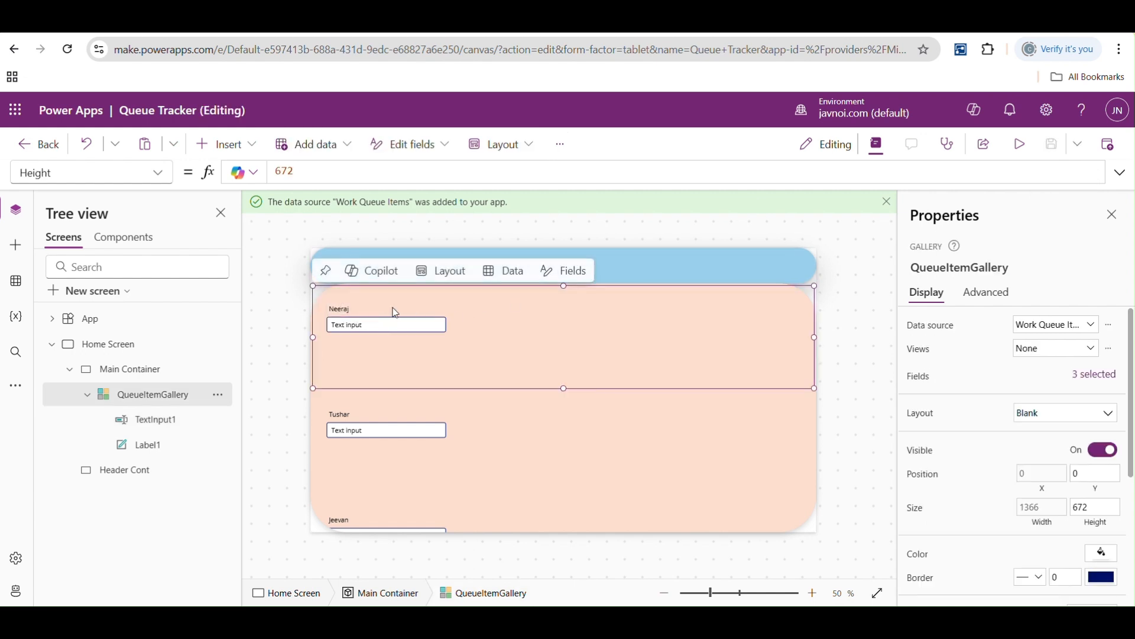
{"action": "left_click", "coordinate": [342, 311]}
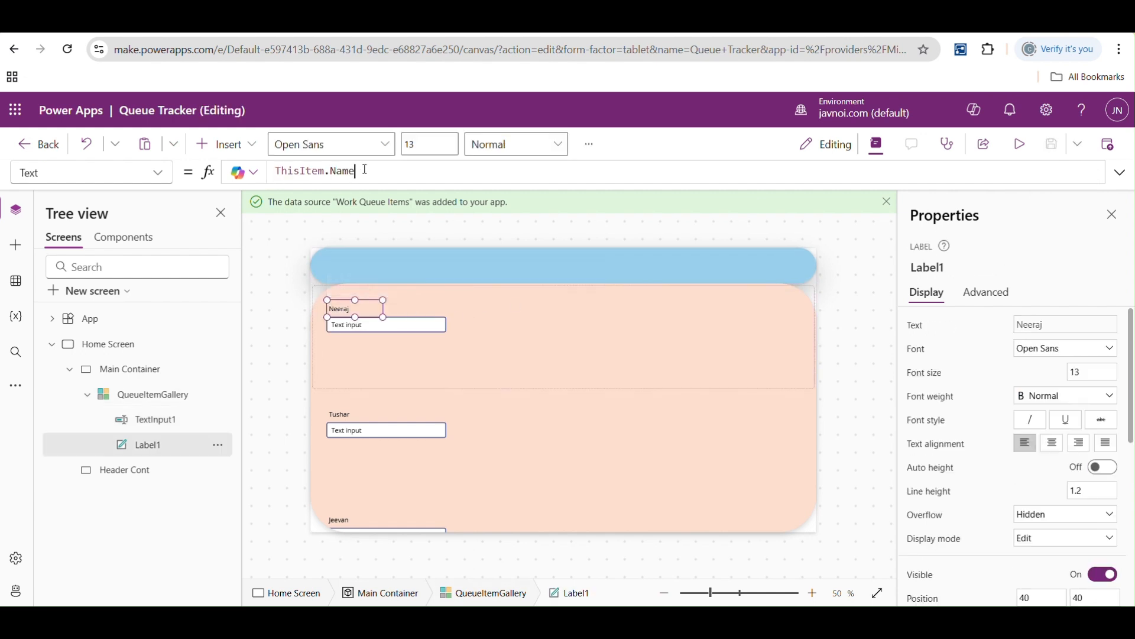
{"action": "key", "text": "ctrl+a"}
{"action": "type", "text": "\""}
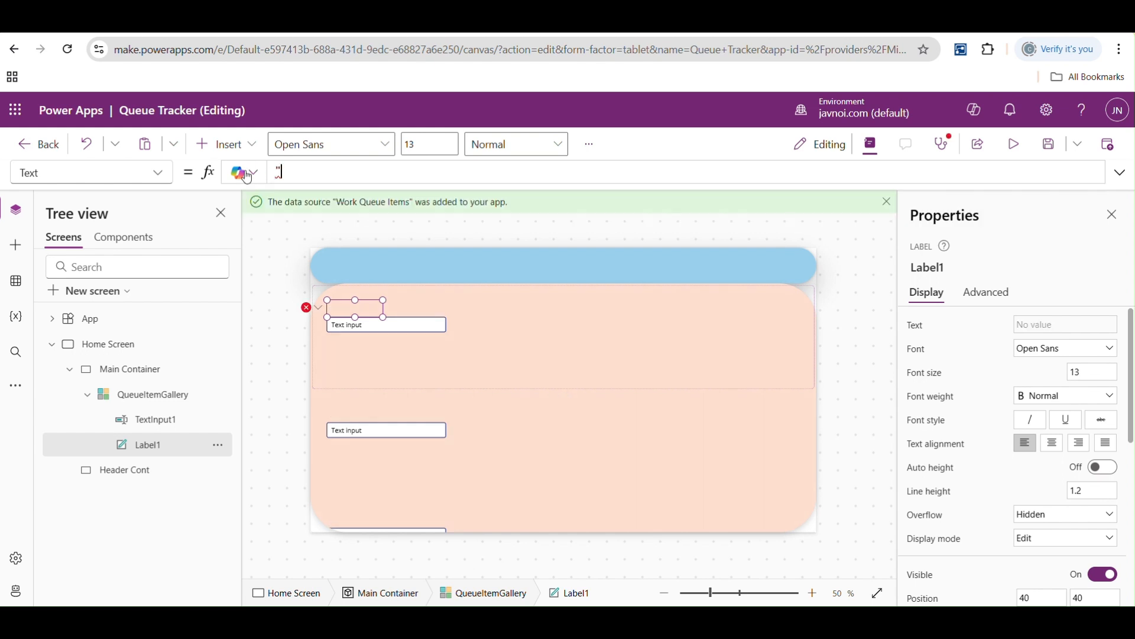
{"action": "type", "text": "Queue Item\""}
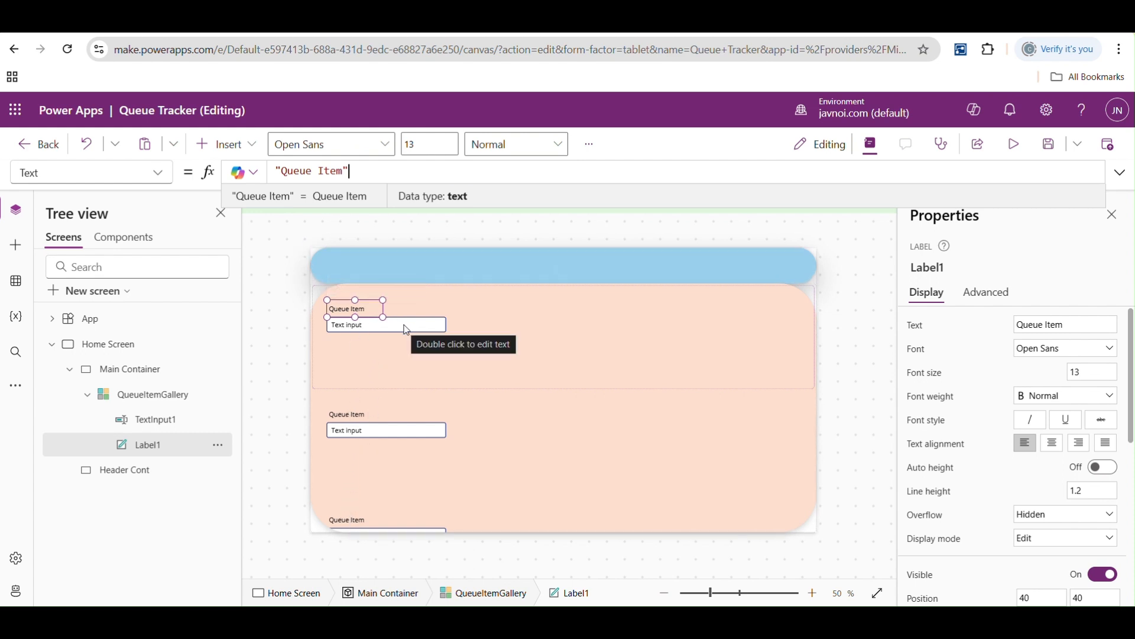
- Preview the app and try out the first text input with sample characters, clearing it again, to compare it with the read-only label
{"action": "left_click_drag", "start_coordinate": [383, 317], "coordinate": [438, 319]}
{"action": "left_click", "coordinate": [387, 330]}
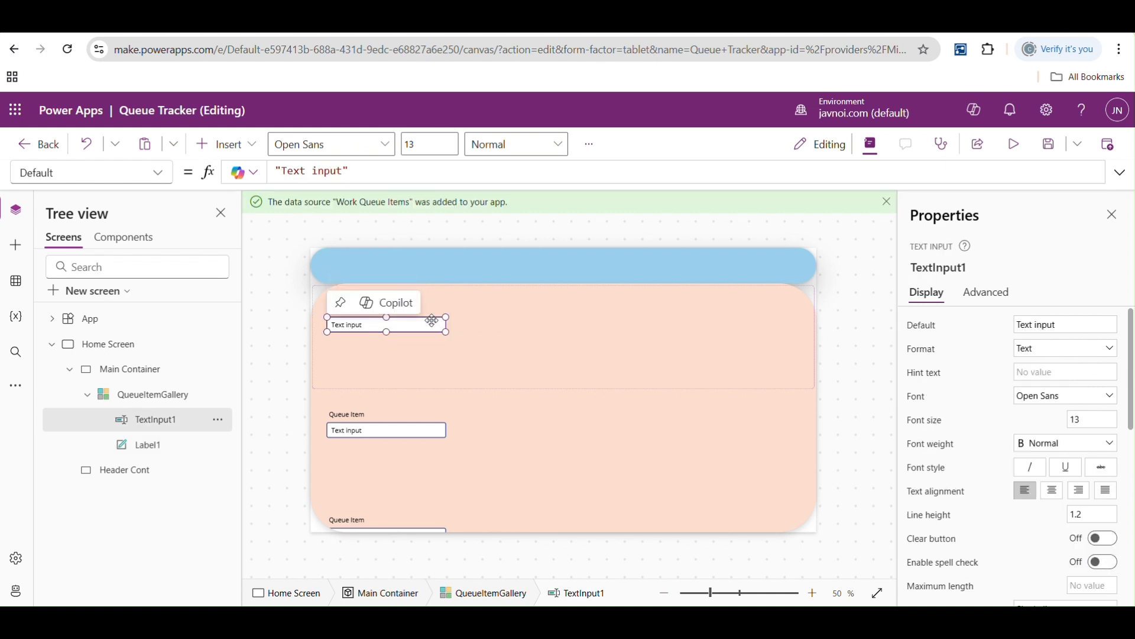
{"action": "left_click", "coordinate": [1013, 144]}
{"action": "left_click", "coordinate": [279, 282]}
{"action": "type", "text": "dnaskldnklasdnlkasdasdkasdlkasdksa"}
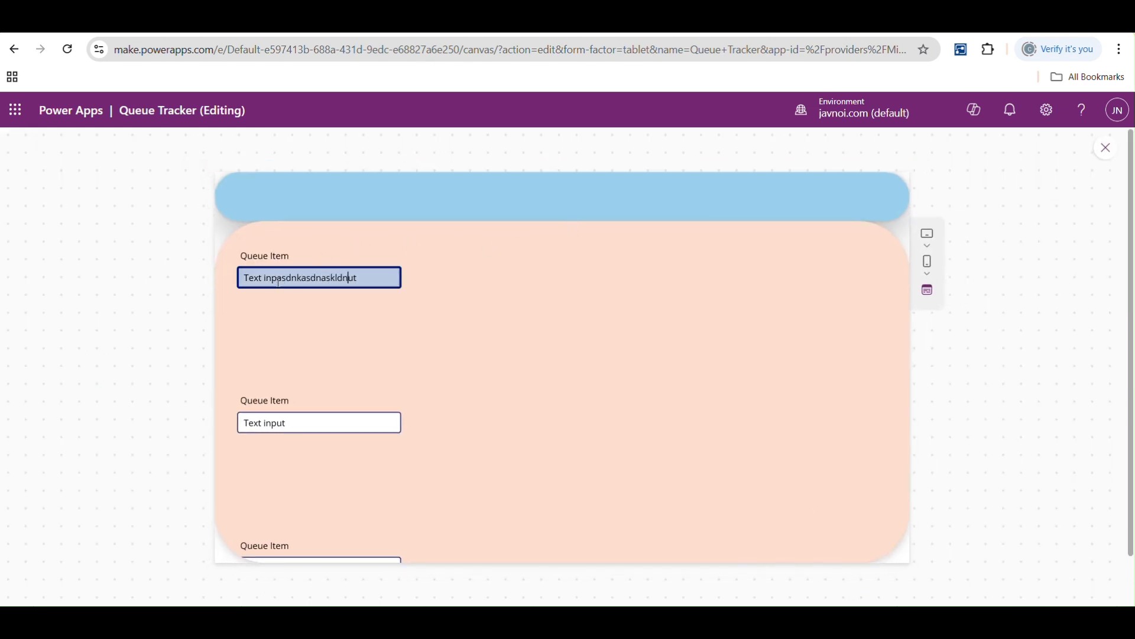
{"action": "key", "text": "ctrl+a"}
{"action": "key", "text": "BackSpace"}
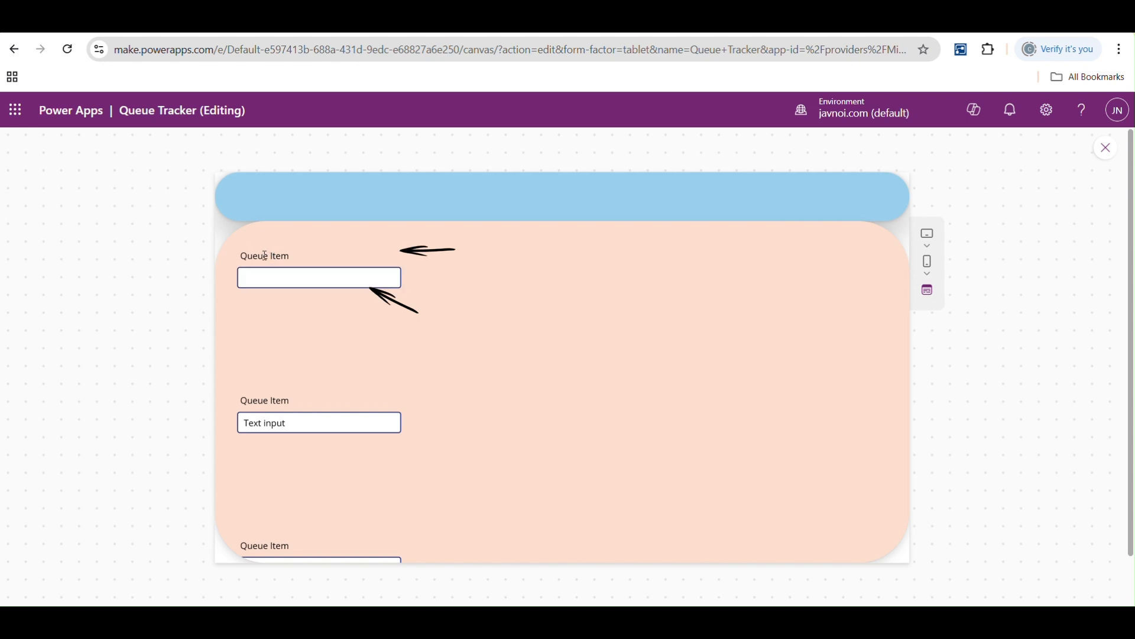
{"action": "left_click_drag", "start_coordinate": [292, 255], "coordinate": [240, 255]}
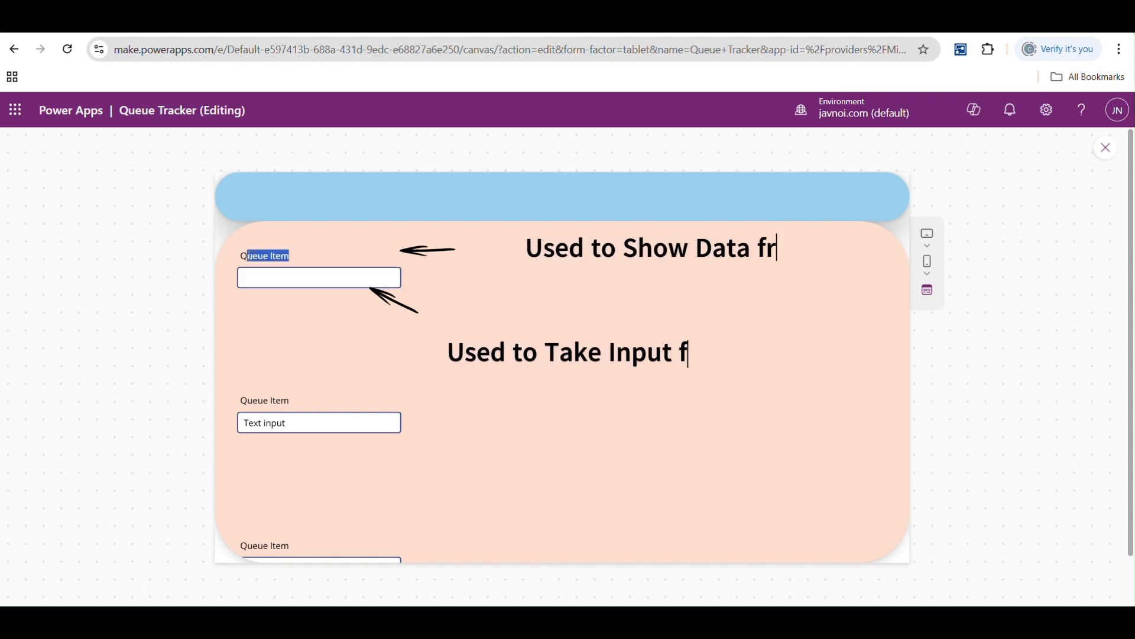
- Close the app preview and delete the text input from the gallery template, leaving only the label
{"action": "left_click", "coordinate": [1109, 149]}
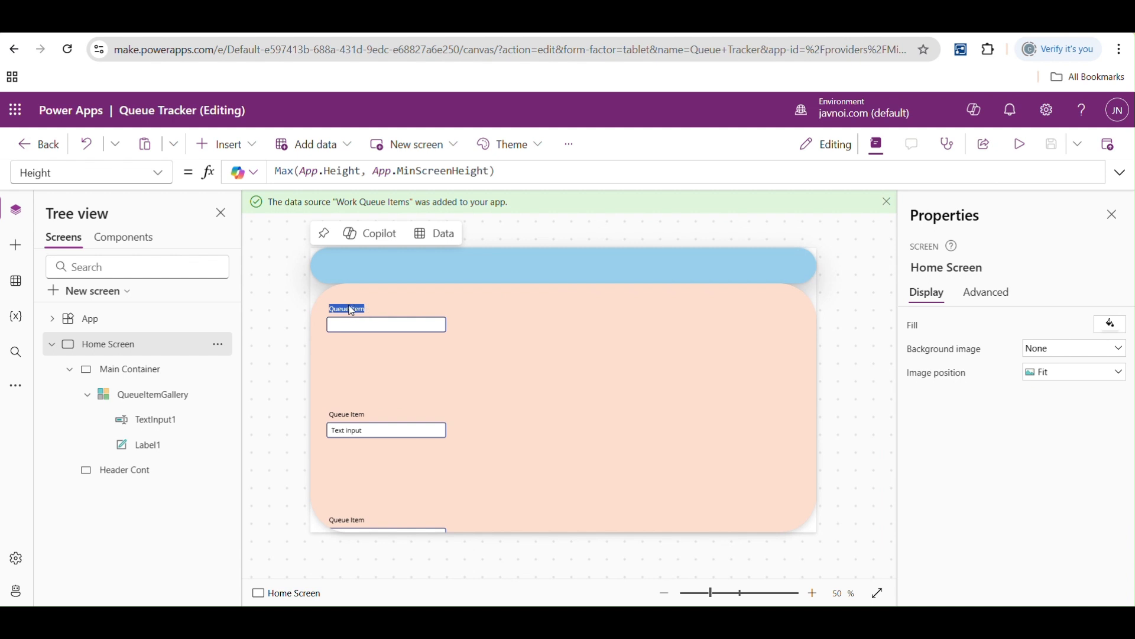
{"action": "left_click", "coordinate": [358, 329]}
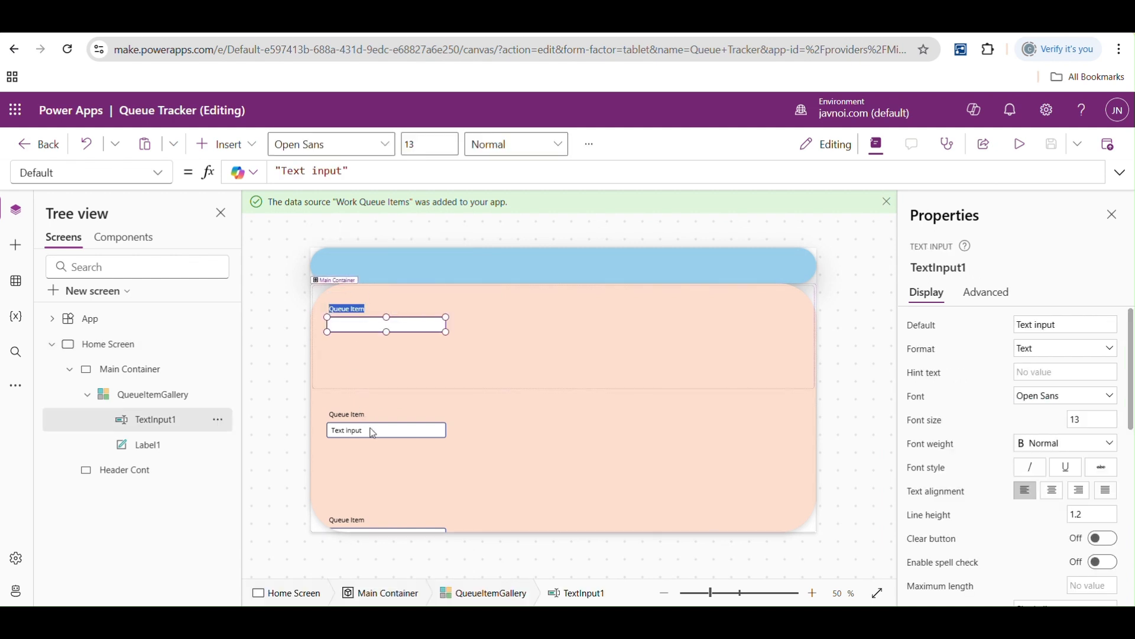
{"action": "left_click", "coordinate": [357, 321]}
{"action": "left_click", "coordinate": [342, 308]}
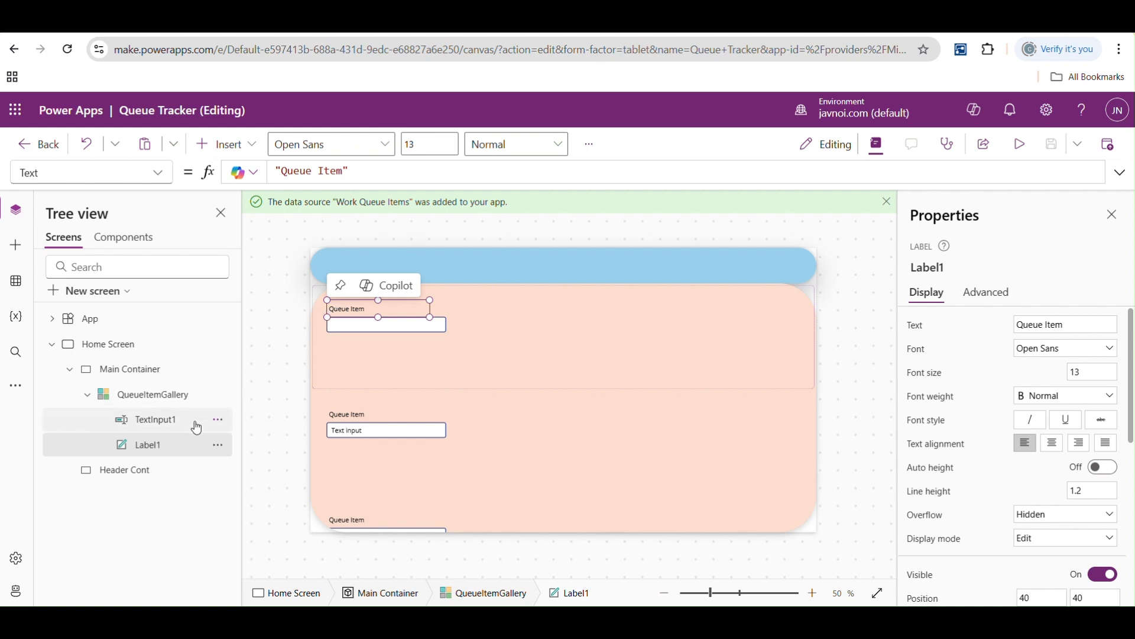
{"action": "left_click", "coordinate": [155, 420]}
{"action": "left_click", "coordinate": [157, 450]}
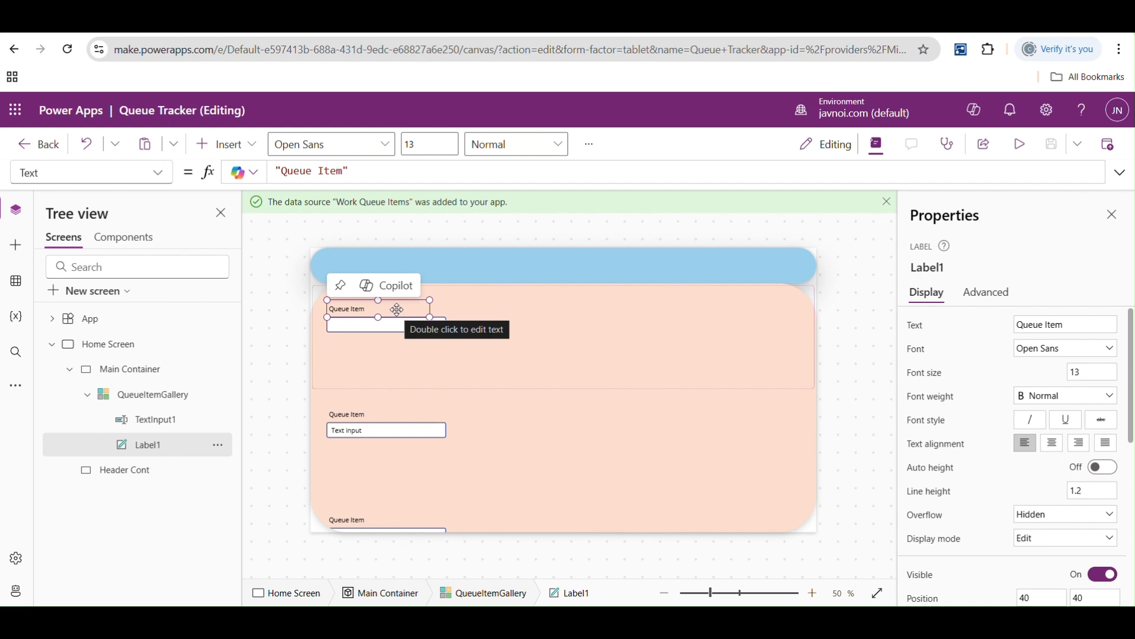
{"action": "left_click", "coordinate": [353, 324]}
{"action": "key", "text": "Delete"}
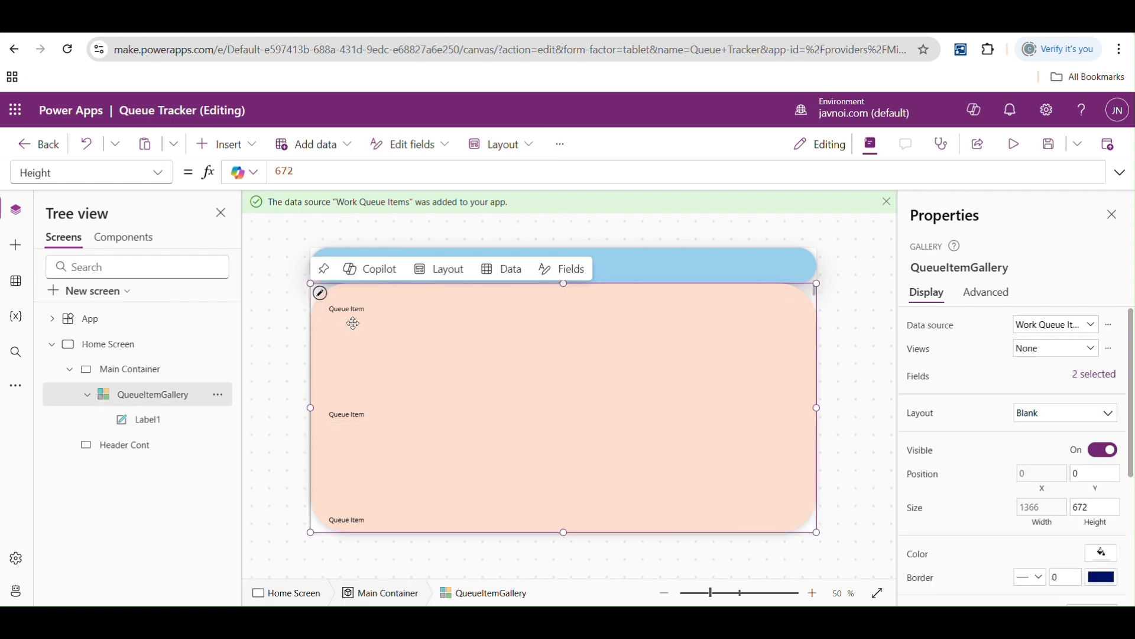
- Shorten the gallery's item template to fit closely around the label, and narrow the label to the width of its text
{"action": "left_click", "coordinate": [350, 310]}
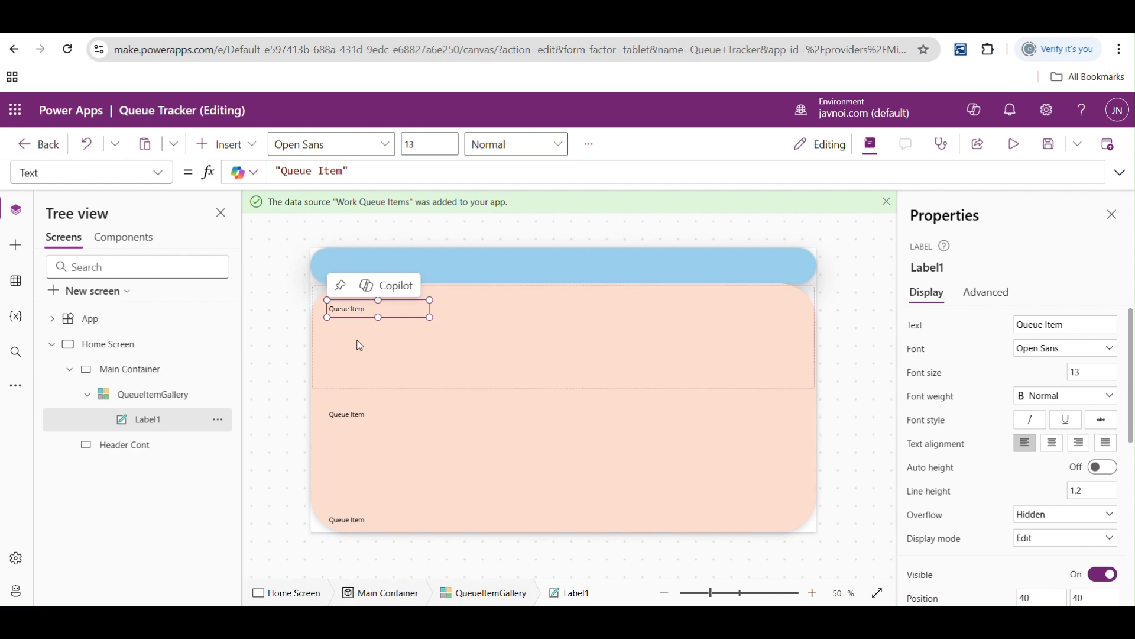
{"action": "left_click", "coordinate": [378, 363]}
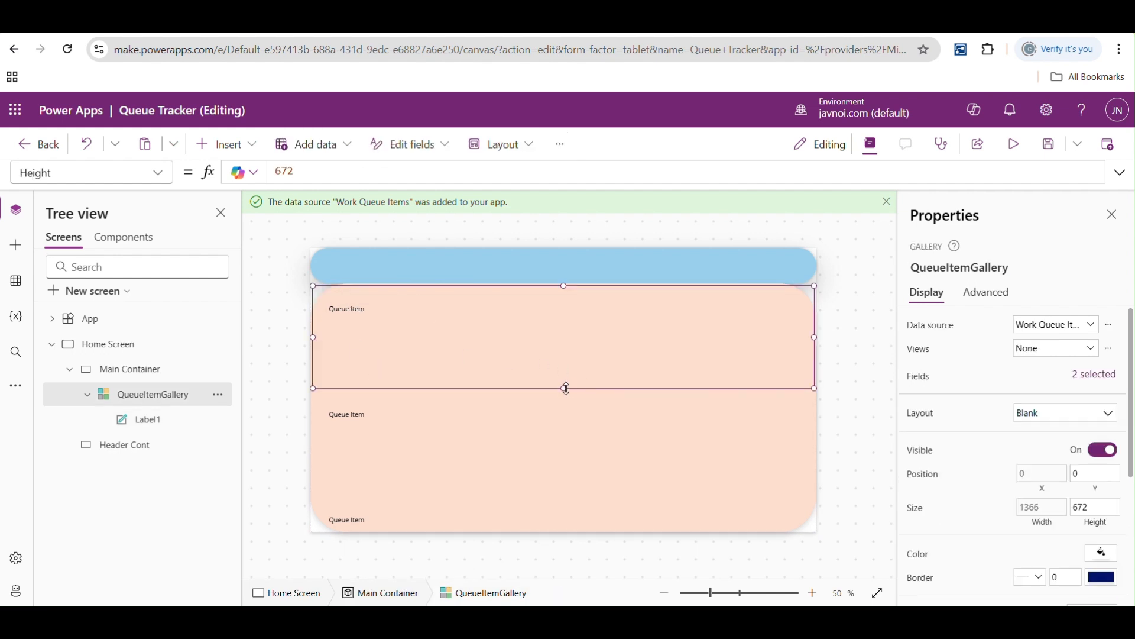
{"action": "left_click_drag", "start_coordinate": [563, 387], "coordinate": [559, 327]}
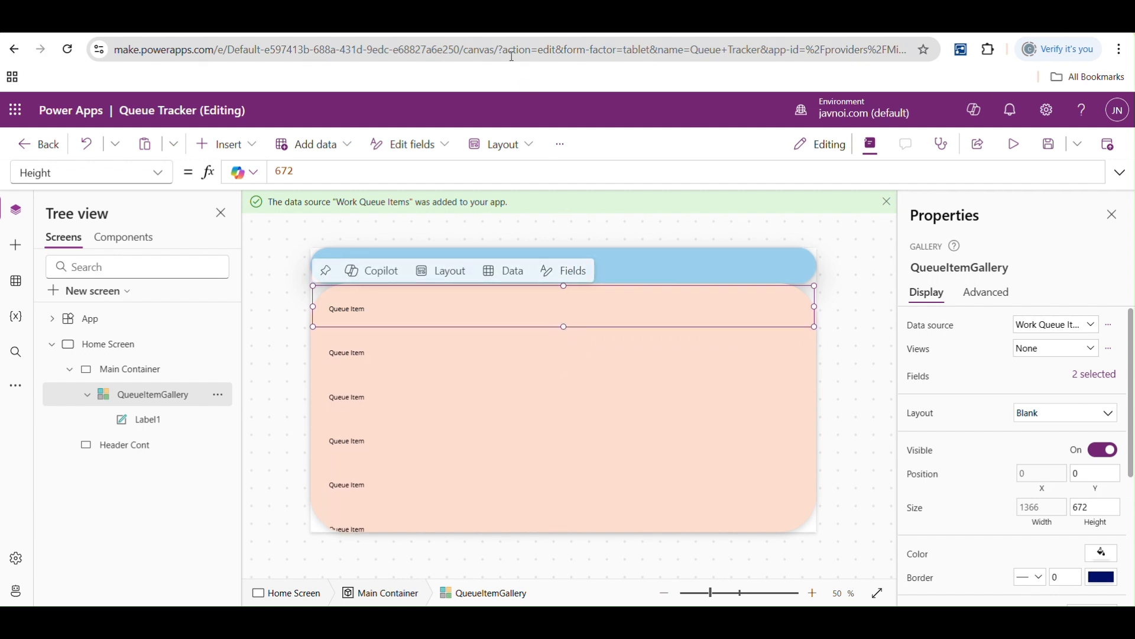
{"action": "left_click", "coordinate": [453, 400]}
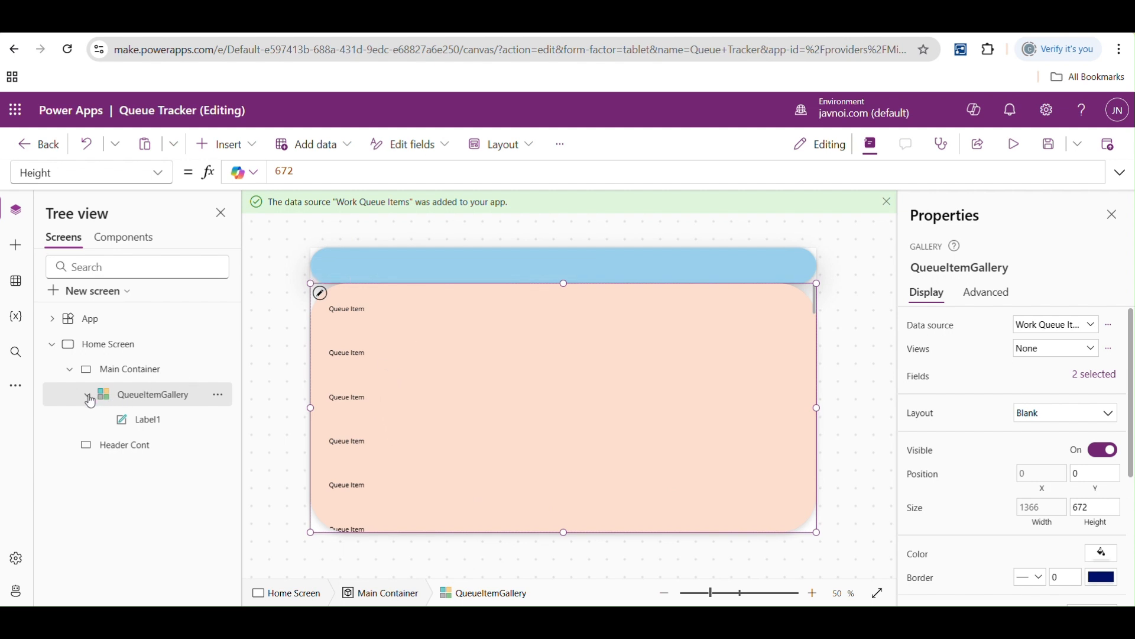
{"action": "left_click", "coordinate": [435, 320]}
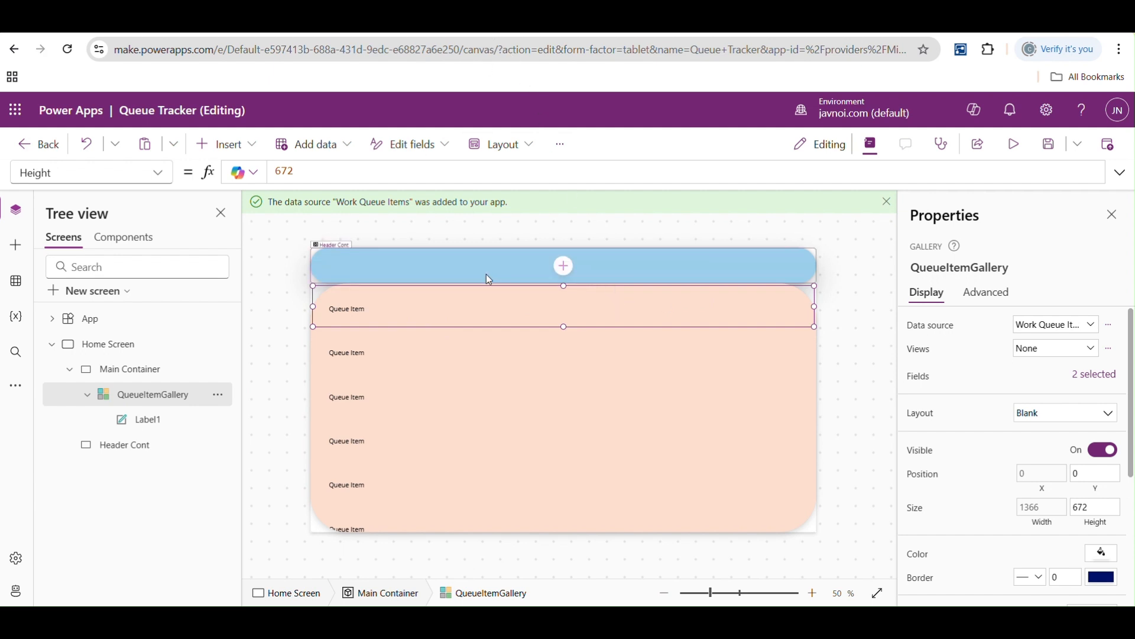
{"action": "left_click", "coordinate": [334, 314]}
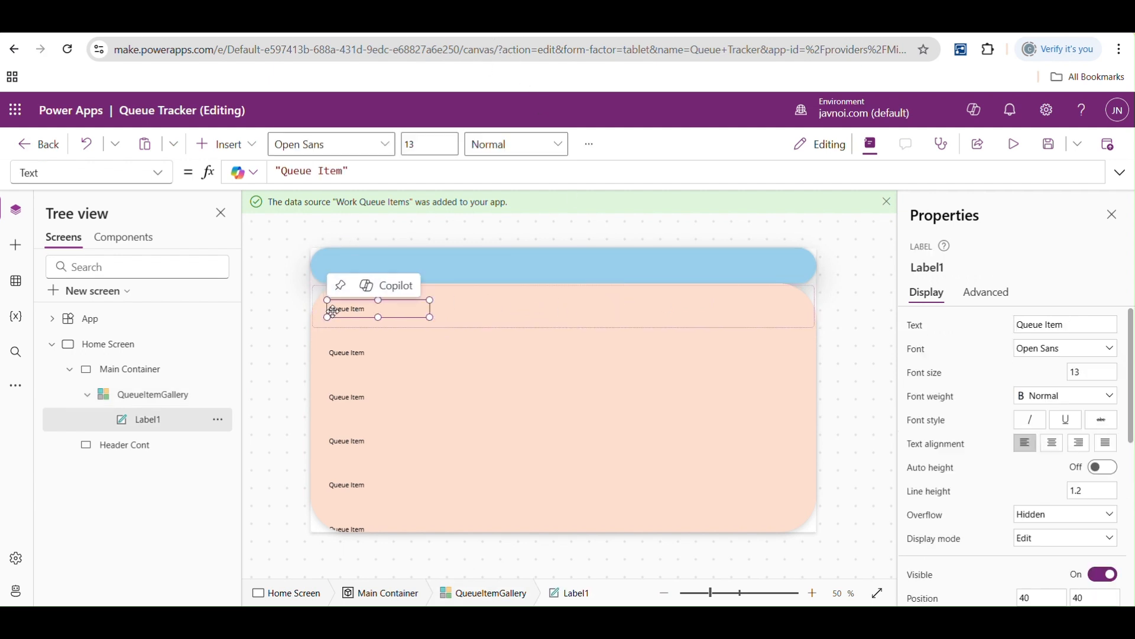
{"action": "left_click_drag", "start_coordinate": [430, 317], "coordinate": [374, 317]}
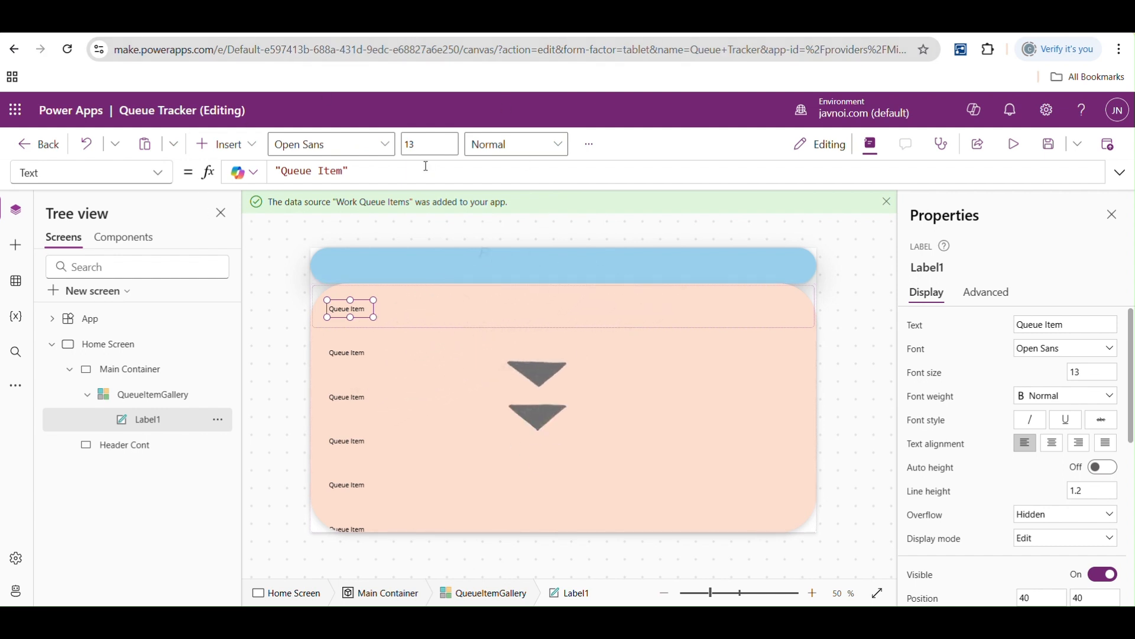
- Check the work queues in Power Automate and the Work Queue Items table in Power Apps, and return to the app editor
{"action": "left_click", "coordinate": [307, 33]}
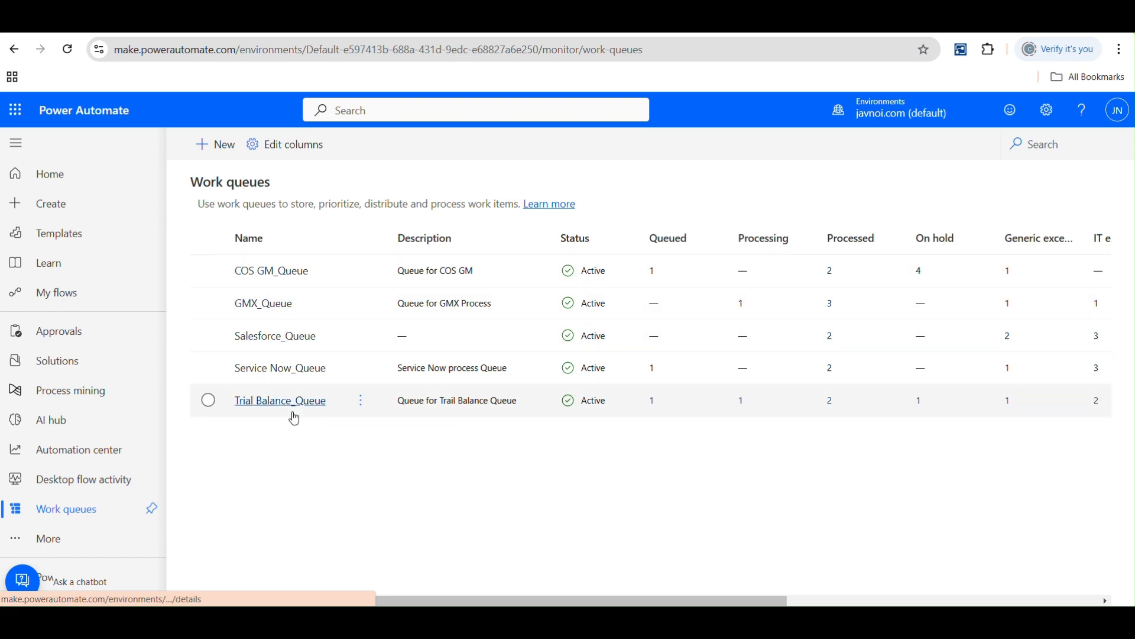
{"action": "left_click", "coordinate": [444, 23]}
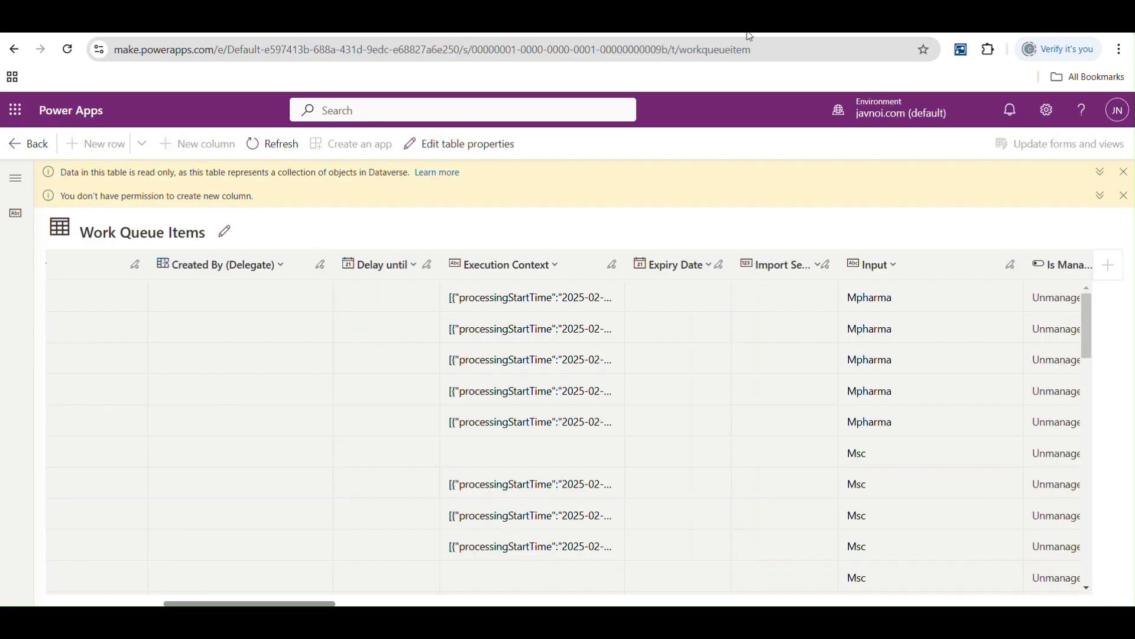
{"action": "left_click", "coordinate": [414, 22]}
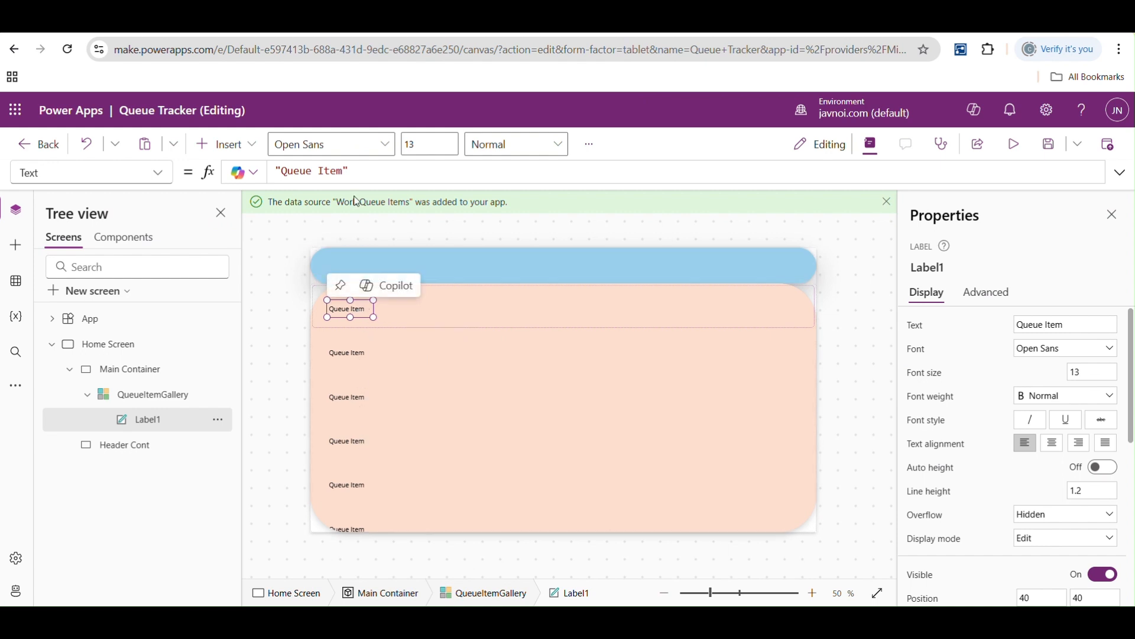
- Set the gallery label's Text formula to ThisItem.Name and compare the displayed entries with the Name column of the Work Queue Items table
{"action": "left_click", "coordinate": [421, 356]}
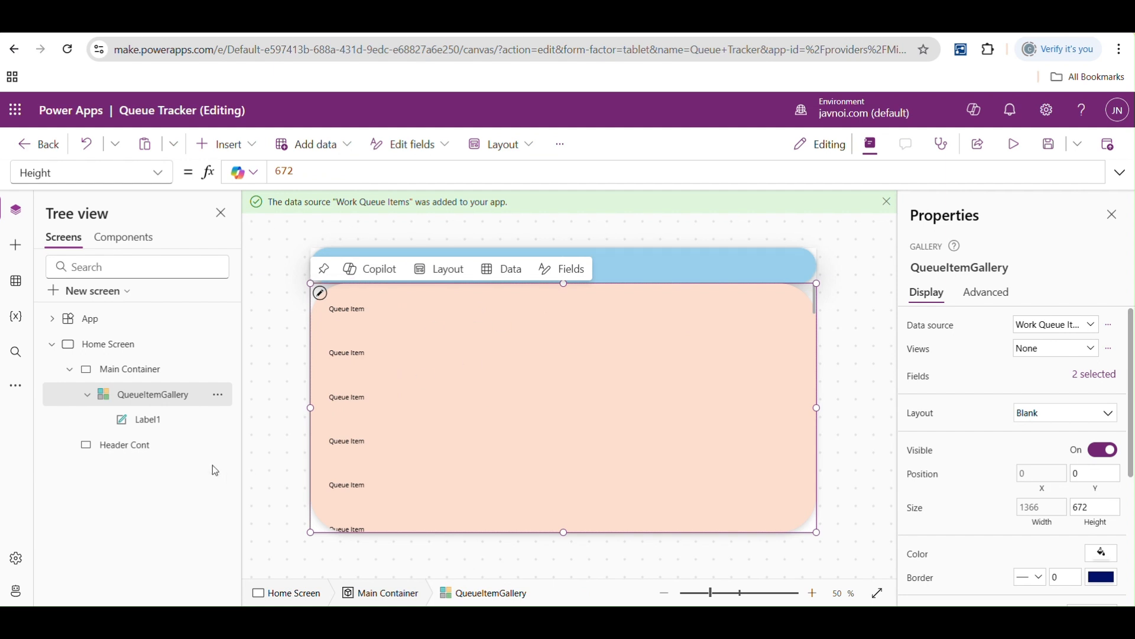
{"action": "left_click", "coordinate": [151, 421]}
{"action": "left_click_drag", "start_coordinate": [367, 172], "coordinate": [258, 174]}
{"action": "type", "text": "ThisItem."}
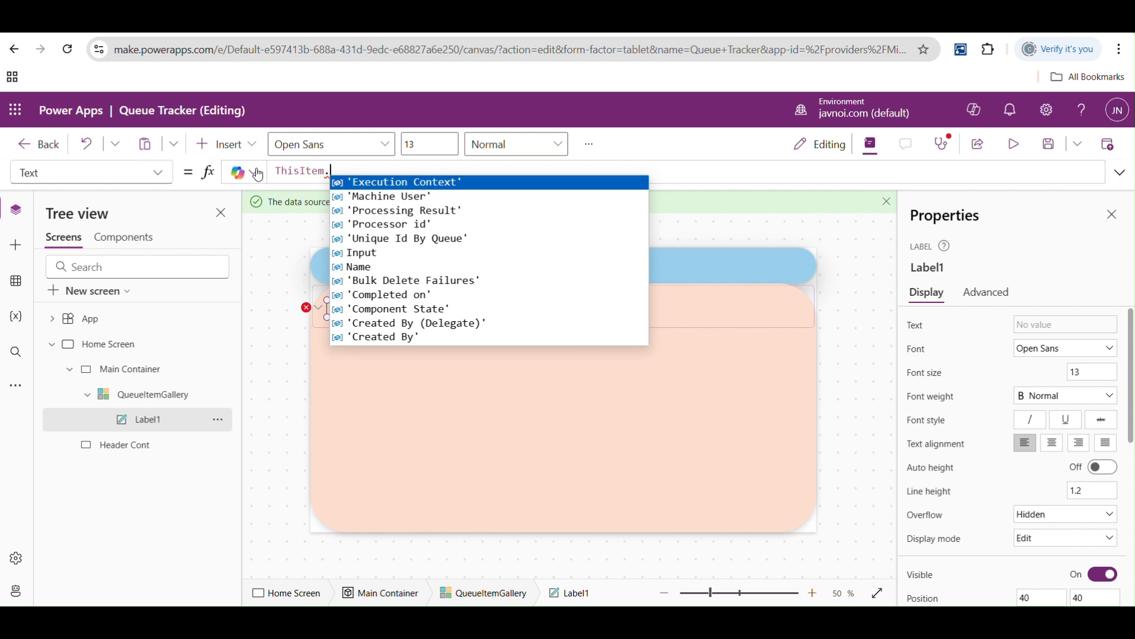
{"action": "key", "text": "Down"}
{"action": "key", "text": "Down"}
{"action": "key", "text": "Down"}
{"action": "key", "text": "Down"}
{"action": "key", "text": "Down"}
{"action": "key", "text": "Down"}
{"action": "key", "text": "Down"}
{"action": "key", "text": "Down"}
{"action": "key", "text": "Down"}
{"action": "key", "text": "Down"}
{"action": "key", "text": "Down"}
{"action": "key", "text": "Down"}
{"action": "key", "text": "Down"}
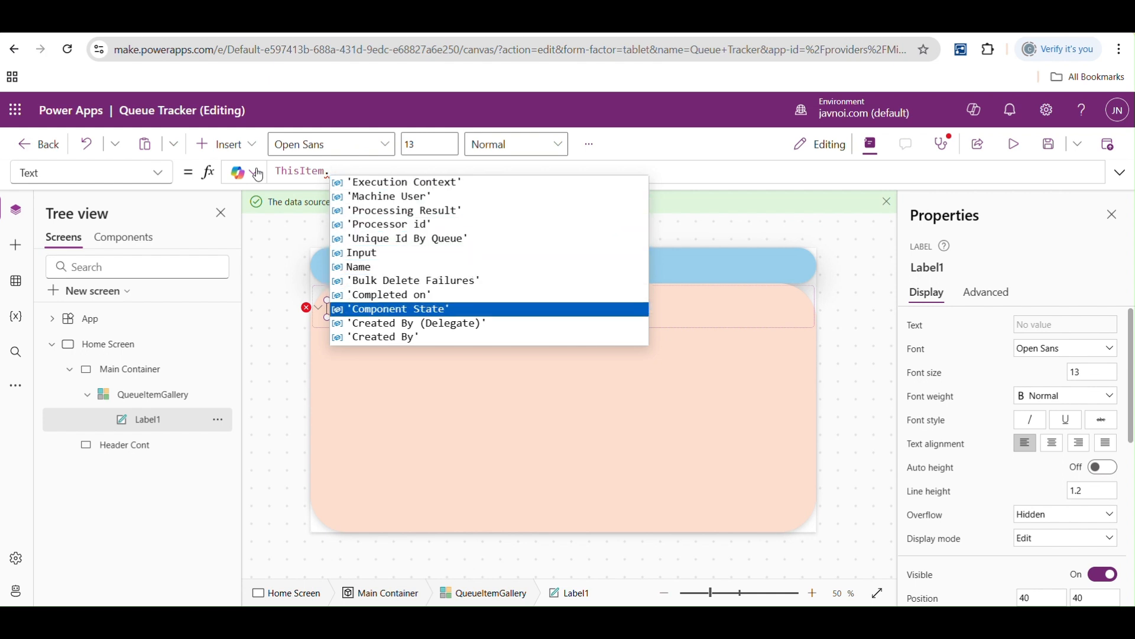
{"action": "key", "text": "Down"}
{"action": "key", "text": "Down"}
{"action": "key", "text": "Down"}
{"action": "key", "text": "Down"}
{"action": "key", "text": "Down"}
{"action": "key", "text": "Down"}
{"action": "key", "text": "Down"}
{"action": "key", "text": "Down"}
{"action": "key", "text": "Down"}
{"action": "key", "text": "Down"}
{"action": "key", "text": "Down"}
{"action": "key", "text": "Down"}
{"action": "key", "text": "Down"}
{"action": "key", "text": "Down"}
{"action": "key", "text": "Down"}
{"action": "key", "text": "Down"}
{"action": "key", "text": "Down"}
{"action": "key", "text": "Down"}
{"action": "key", "text": "Down"}
{"action": "key", "text": "Down"}
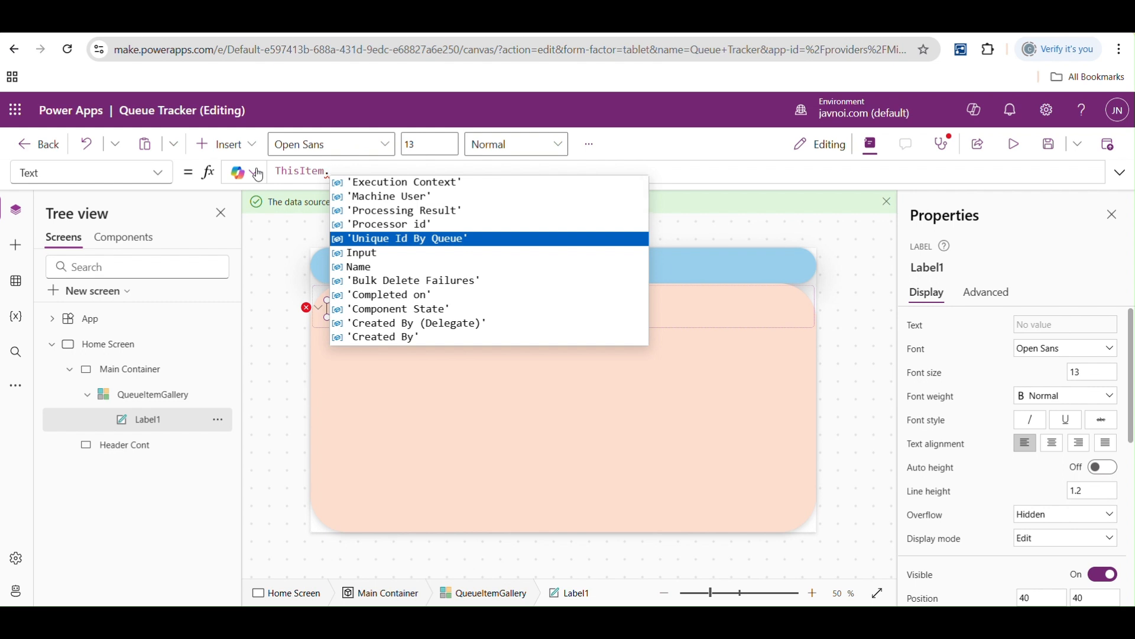
{"action": "key", "text": "Down"}
{"action": "key", "text": "Down"}
{"action": "key", "text": "Tab"}
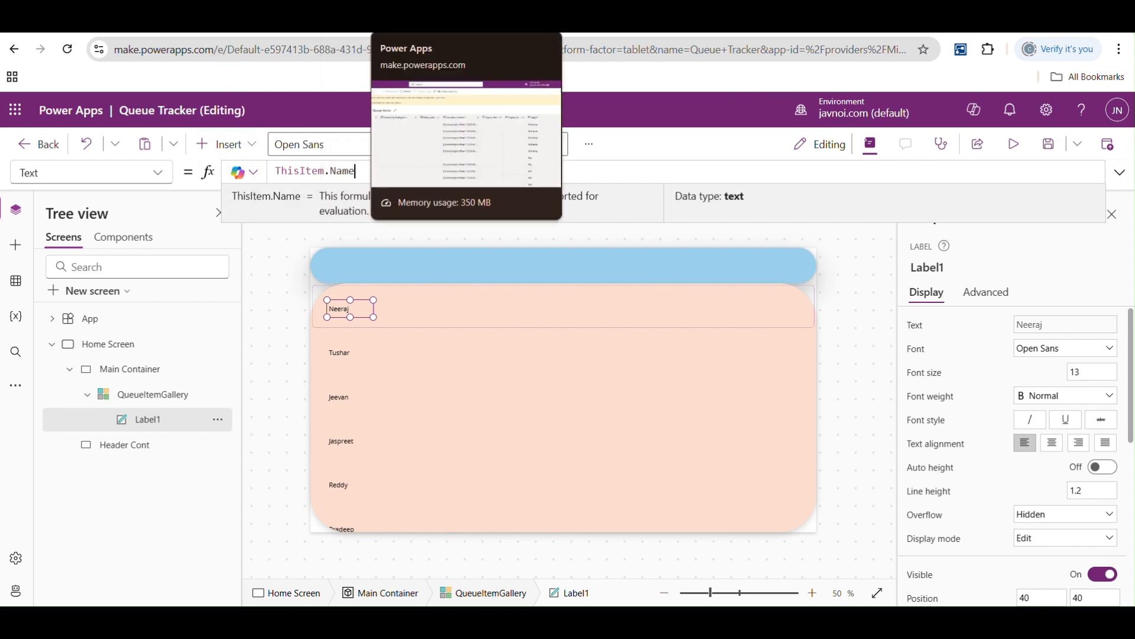
{"action": "left_click", "coordinate": [435, 20]}
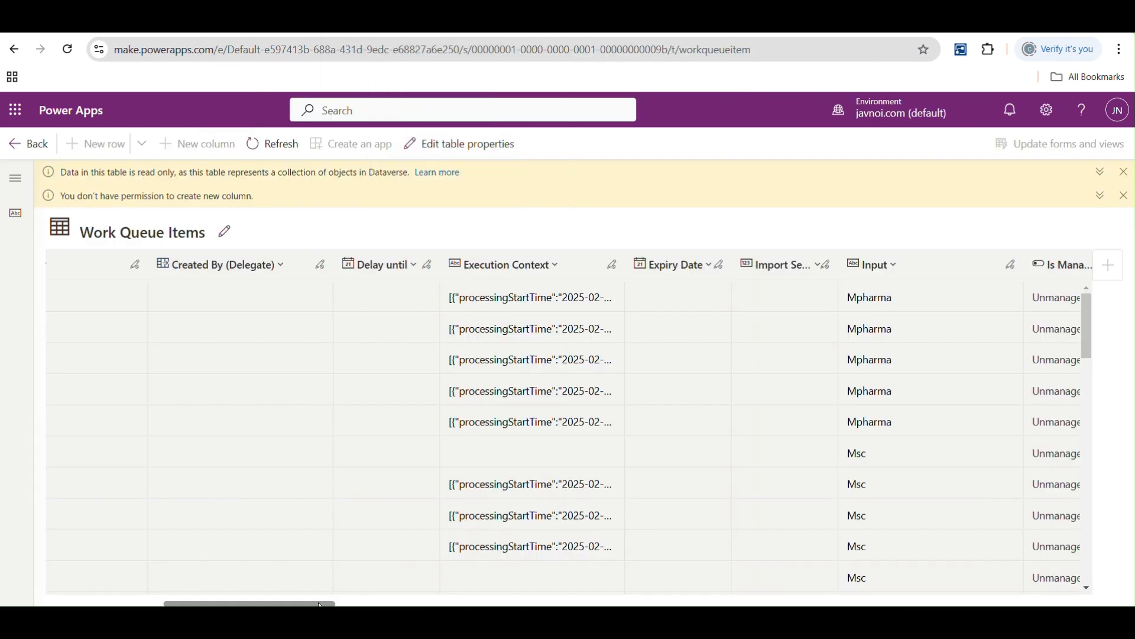
{"action": "left_click_drag", "start_coordinate": [320, 605], "coordinate": [129, 605]}
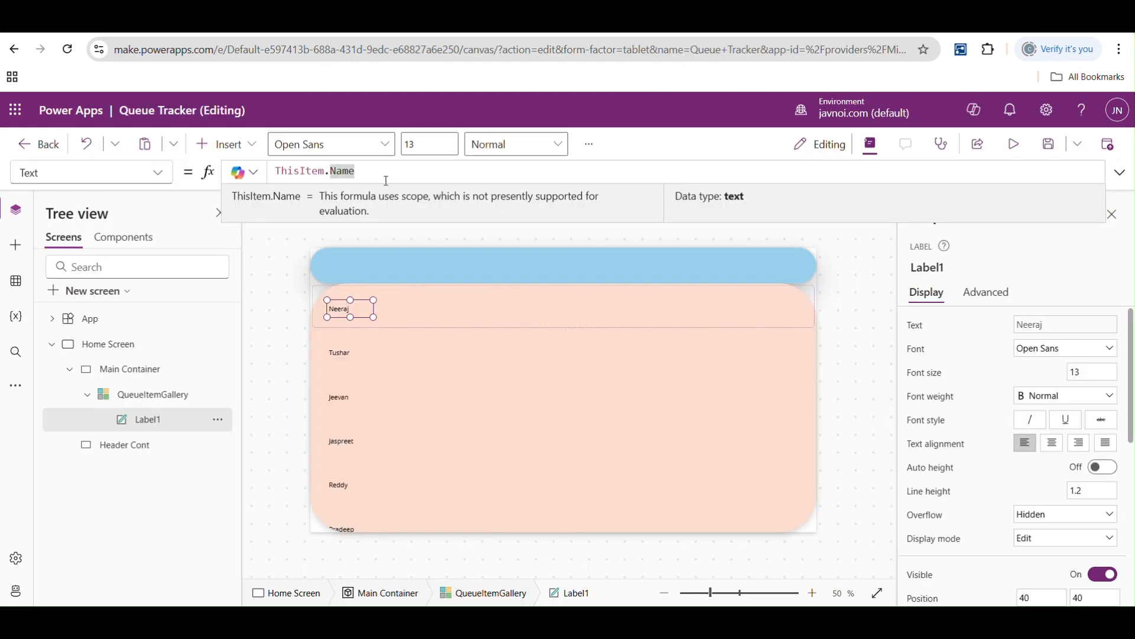
- Change the gallery label's Text formula to ThisItem.Input
{"action": "key", "text": "BackSpace"}
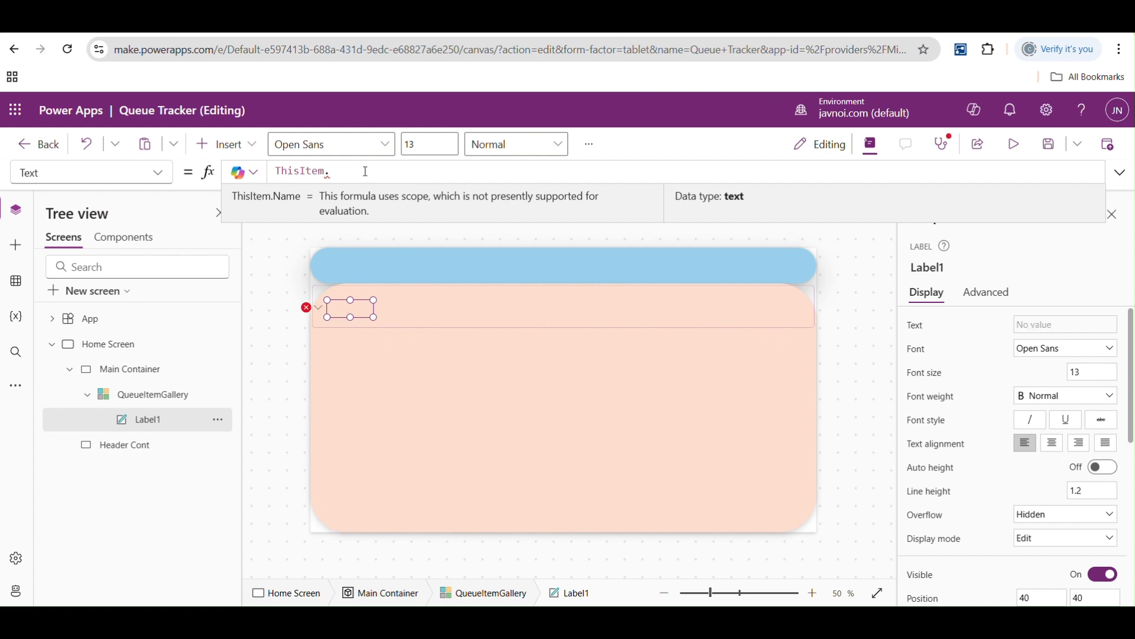
{"action": "key", "text": "Down"}
{"action": "key", "text": "Down"}
{"action": "key", "text": "Down"}
{"action": "key", "text": "Down"}
{"action": "key", "text": "Down"}
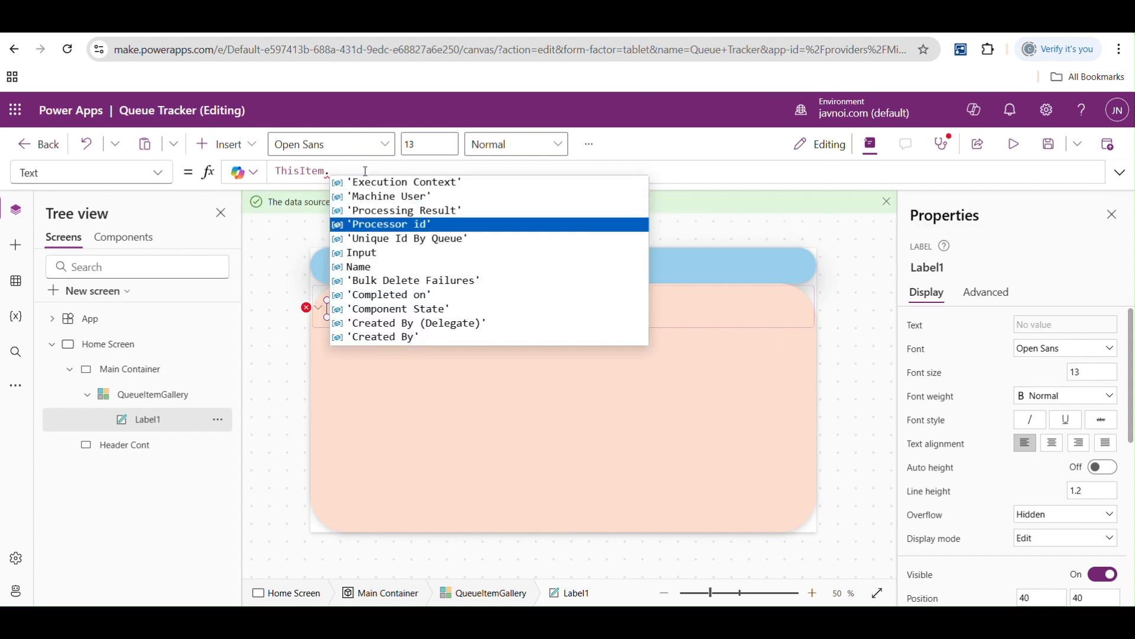
{"action": "key", "text": "Tab"}
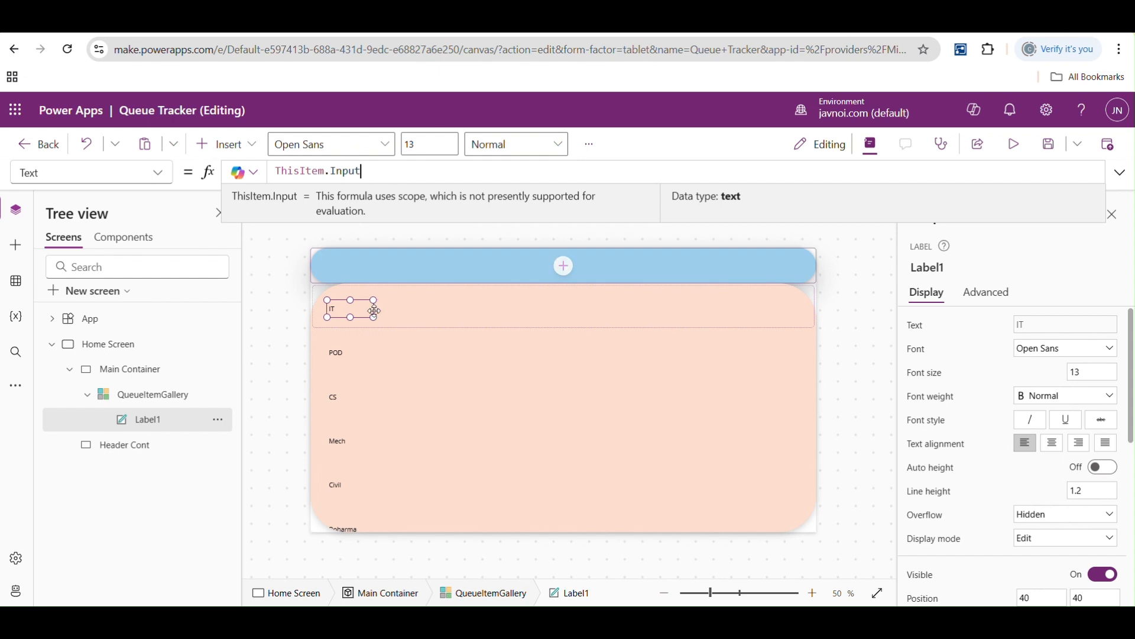
- Change the label's Text formula to ThisItem.'Processing Result' and enlarge the label to fit the longer text
{"action": "key", "text": "BackSpace"}
{"action": "key", "text": "BackSpace"}
{"action": "type", "text": "."}
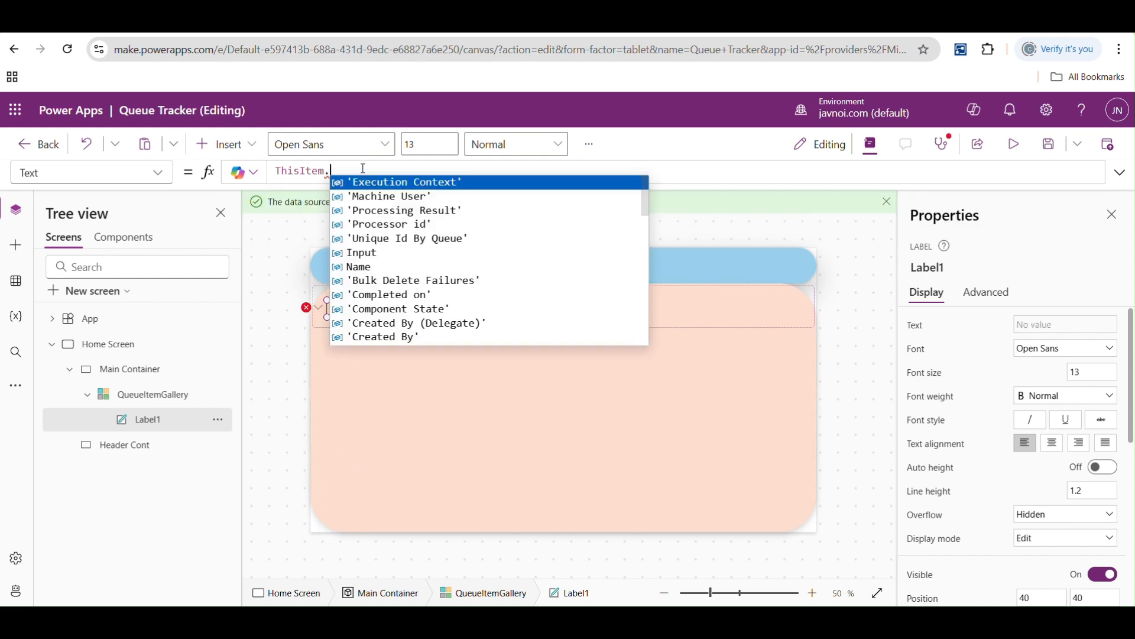
{"action": "key", "text": "Down"}
{"action": "key", "text": "Down"}
{"action": "key", "text": "Down"}
{"action": "key", "text": "Down"}
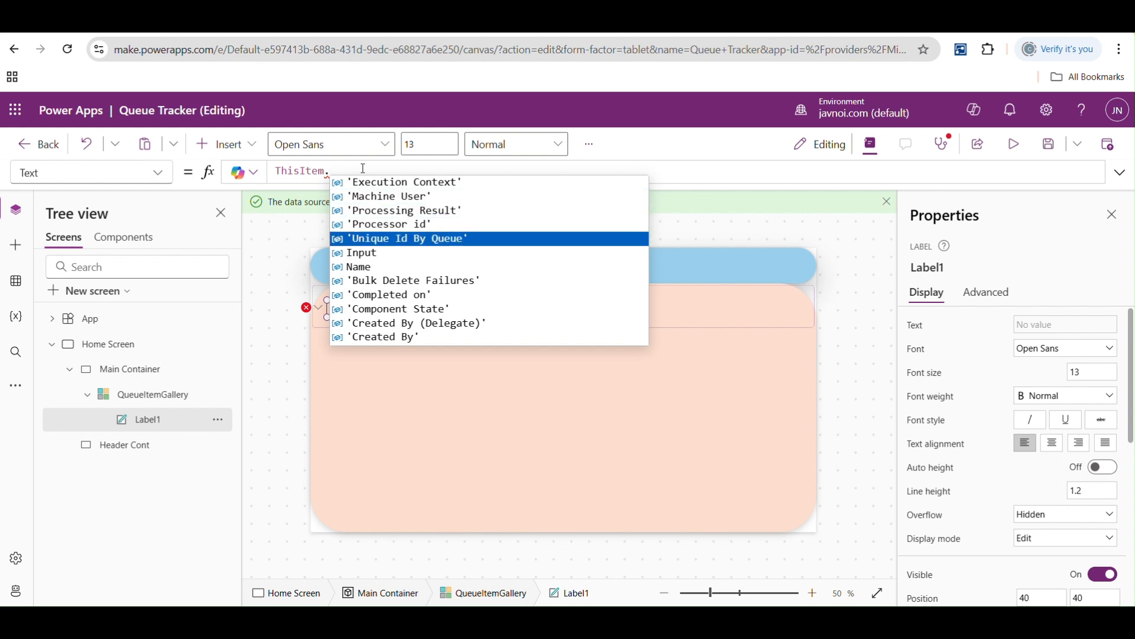
{"action": "key", "text": "Up"}
{"action": "key", "text": "Up"}
{"action": "key", "text": "Tab"}
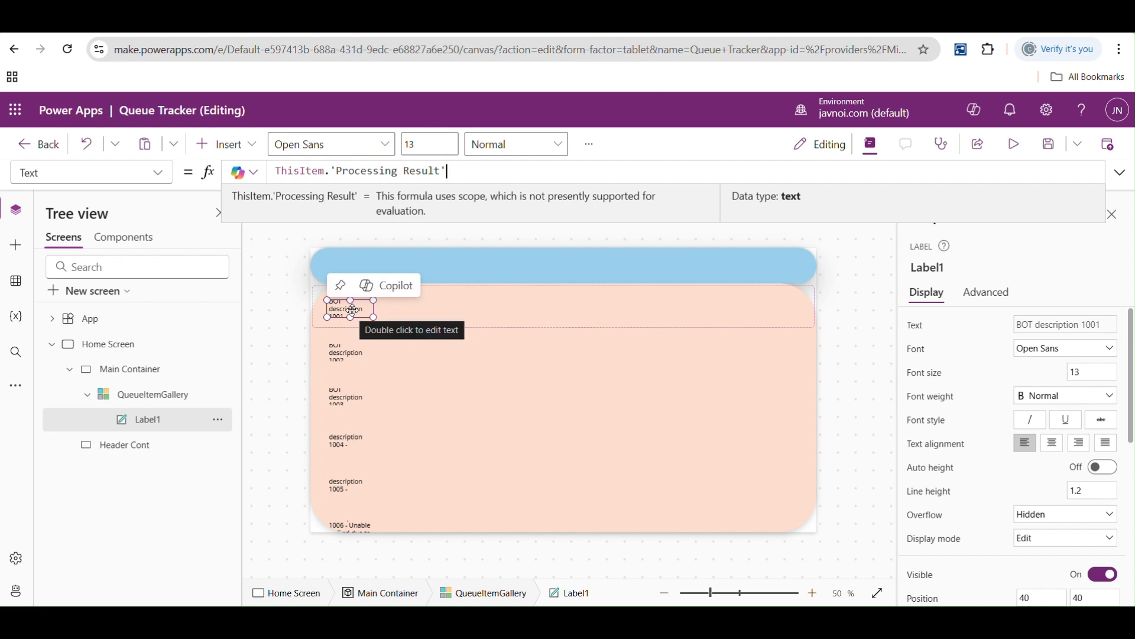
{"action": "left_click_drag", "start_coordinate": [374, 318], "coordinate": [423, 324]}
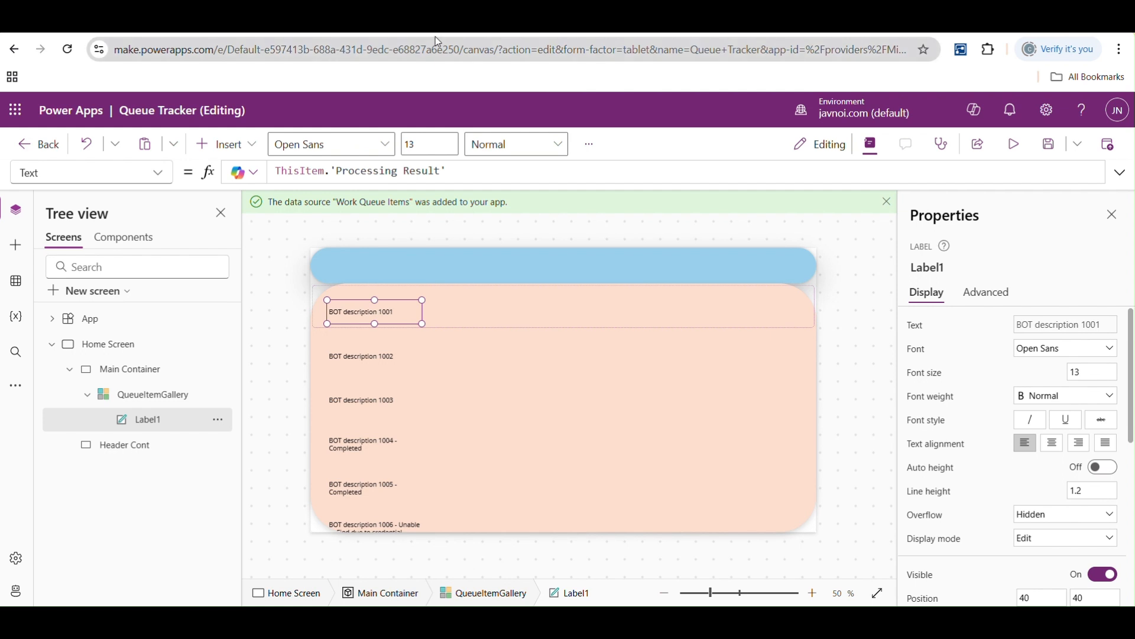
- Examine the status, ticket and Work Queue Id columns of the Work Queue Items table
{"action": "left_click", "coordinate": [416, 23]}
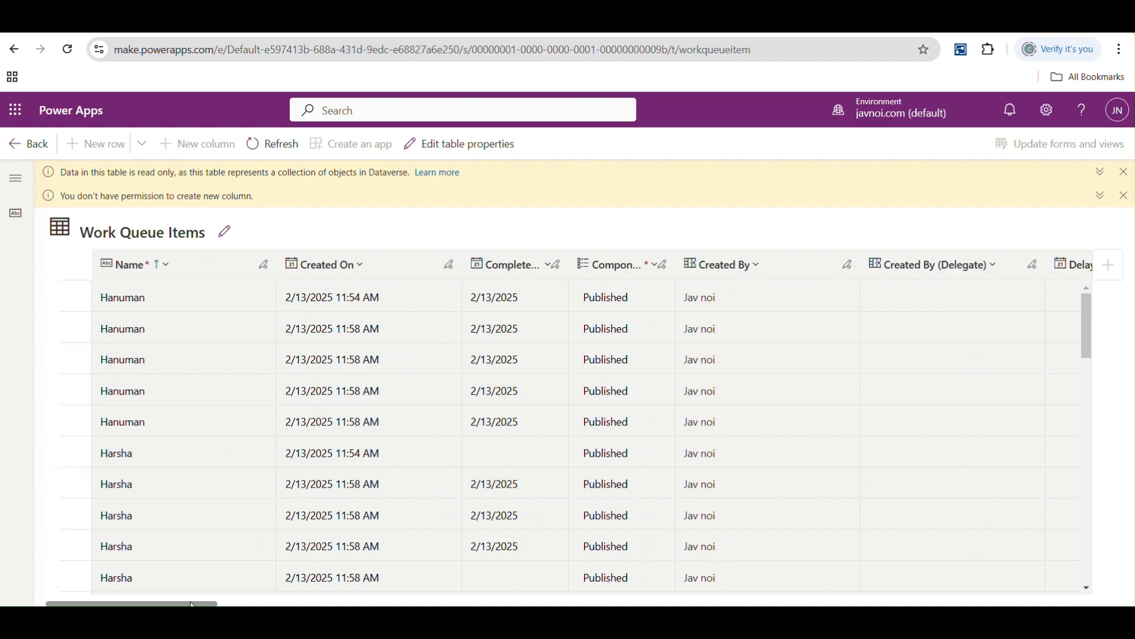
{"action": "left_click_drag", "start_coordinate": [192, 604], "coordinate": [958, 570]}
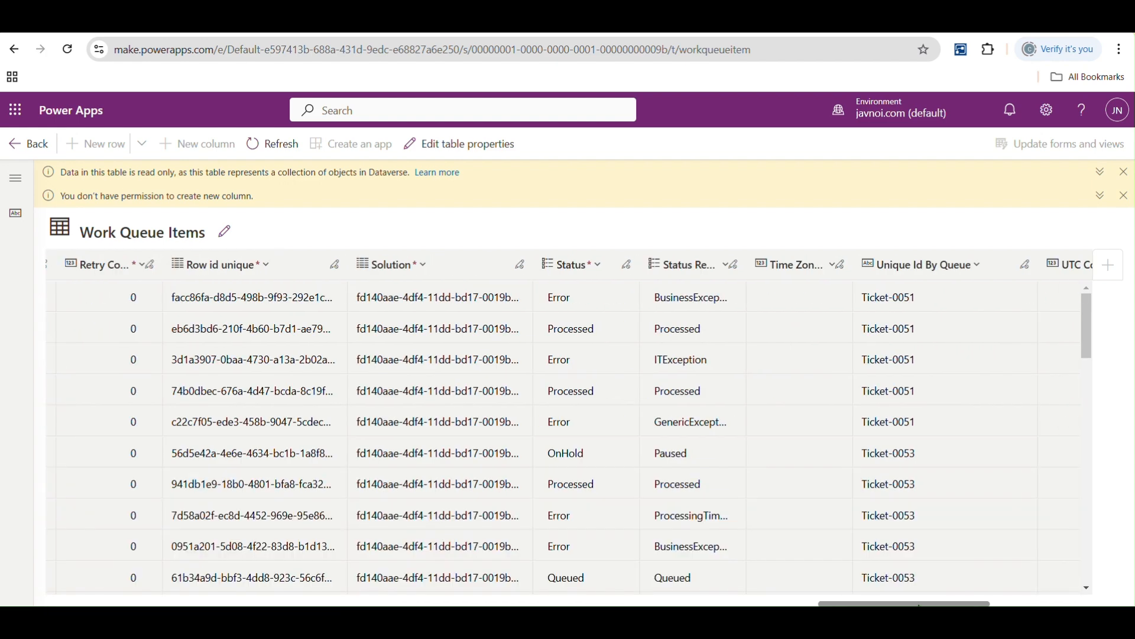
{"action": "left_click", "coordinate": [1025, 604]}
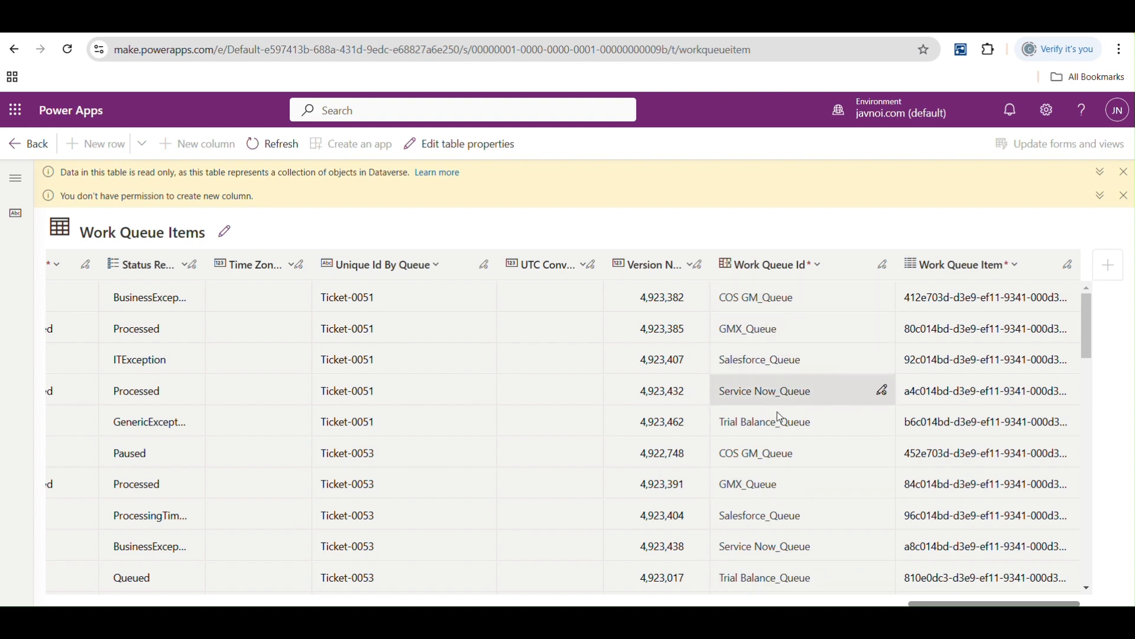
{"action": "left_click_drag", "start_coordinate": [919, 604], "coordinate": [766, 604]}
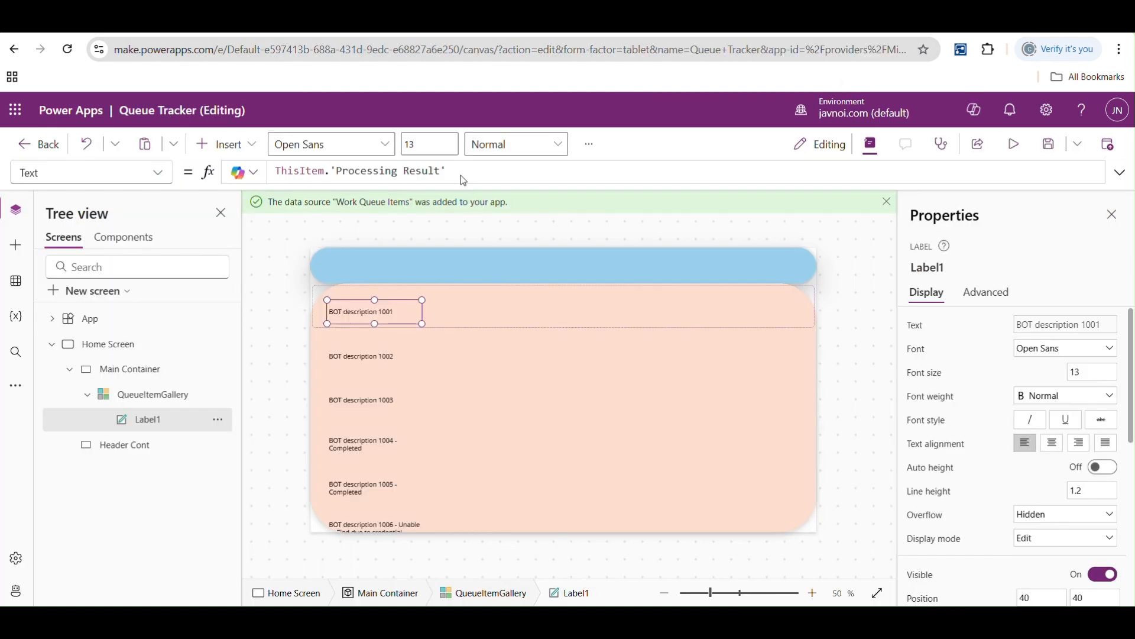
- Change the gallery label's Text formula to ThisItem.'Work Queue Id'.Name
{"action": "left_click", "coordinate": [456, 171]}
{"action": "left_click", "coordinate": [487, 23]}
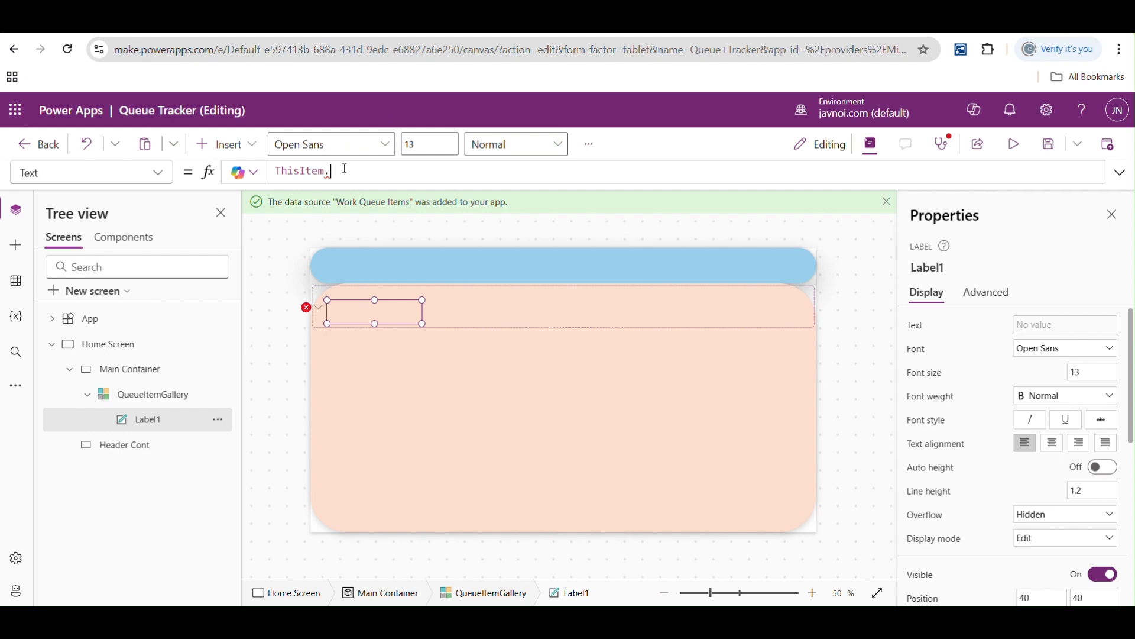
{"action": "type", "text": "wo"}
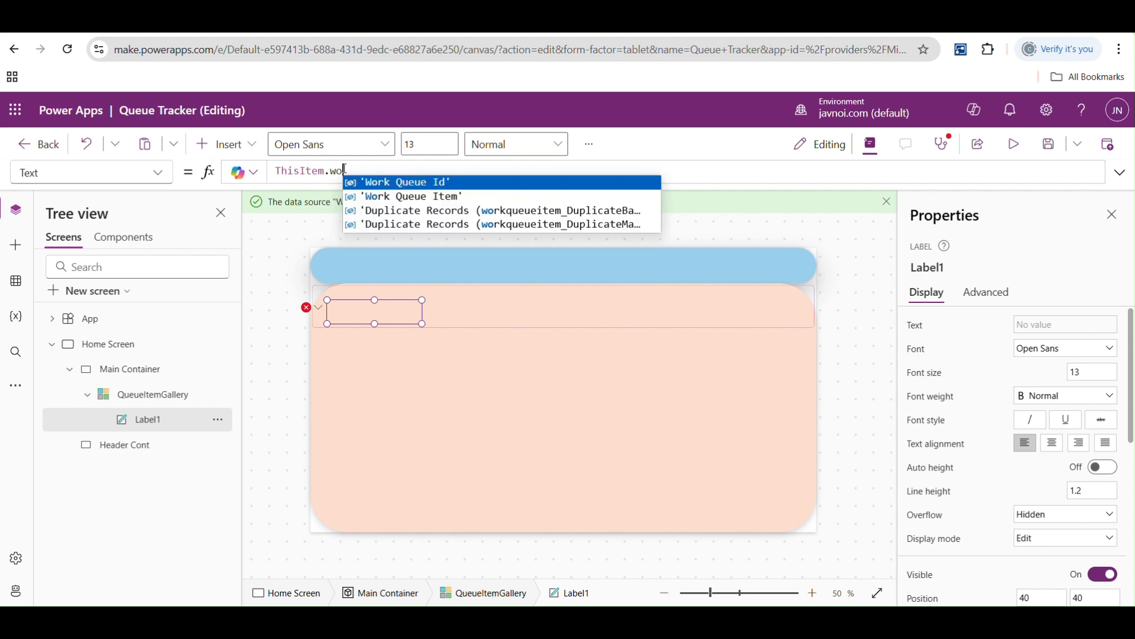
{"action": "key", "text": "Tab"}
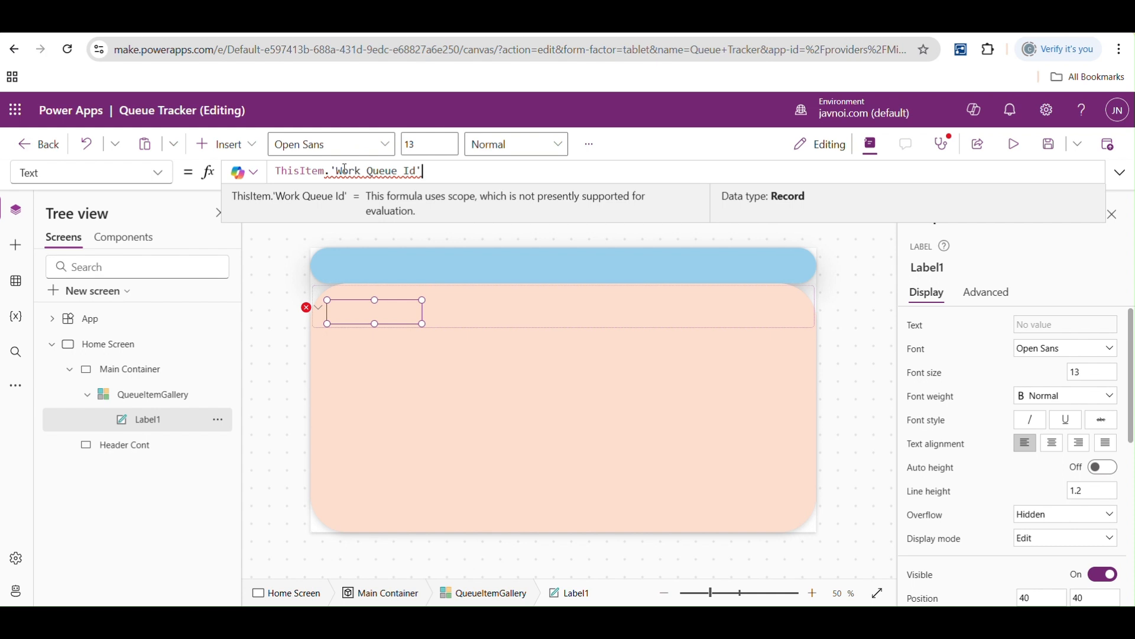
{"action": "type", "text": "."}
{"action": "key", "text": "Down"}
{"action": "key", "text": "Down"}
{"action": "key", "text": "Down"}
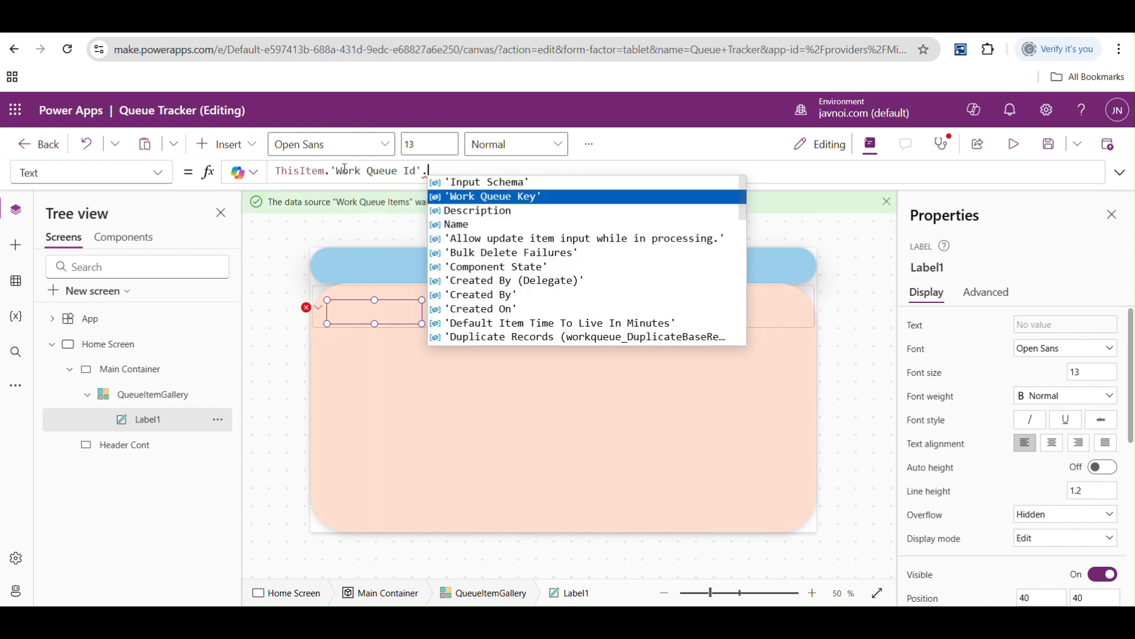
{"action": "key", "text": "Tab"}
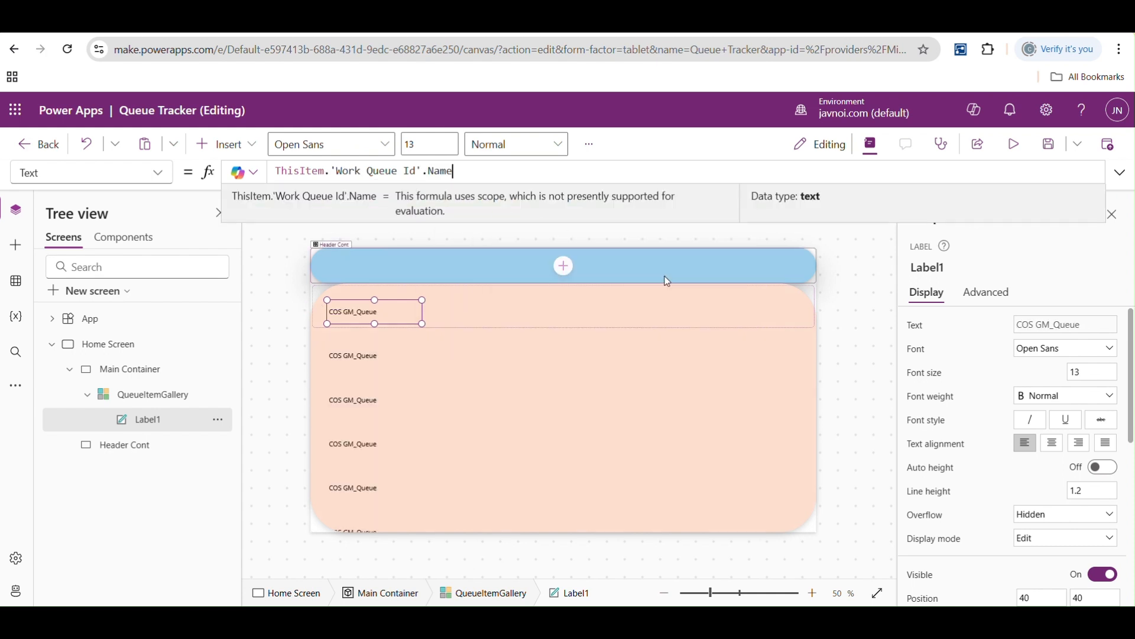
- Preview the app, scroll through the queue names in the gallery, and return to the editor
{"action": "left_click", "coordinate": [1014, 145]}
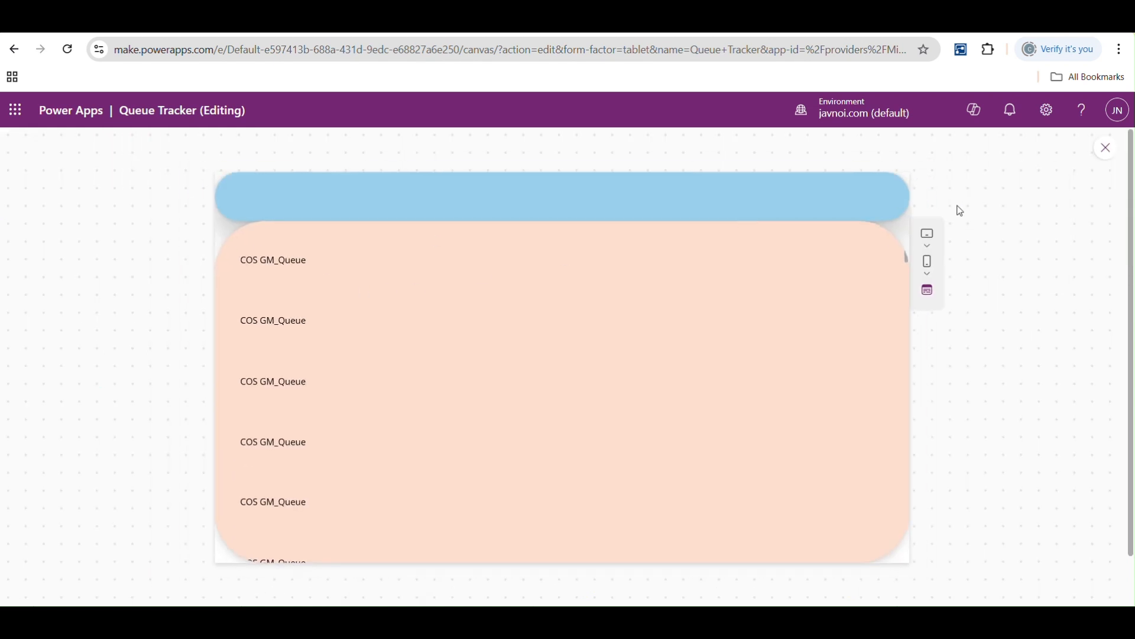
{"action": "left_click_drag", "start_coordinate": [909, 260], "coordinate": [906, 227]}
{"action": "left_click", "coordinate": [1105, 149]}
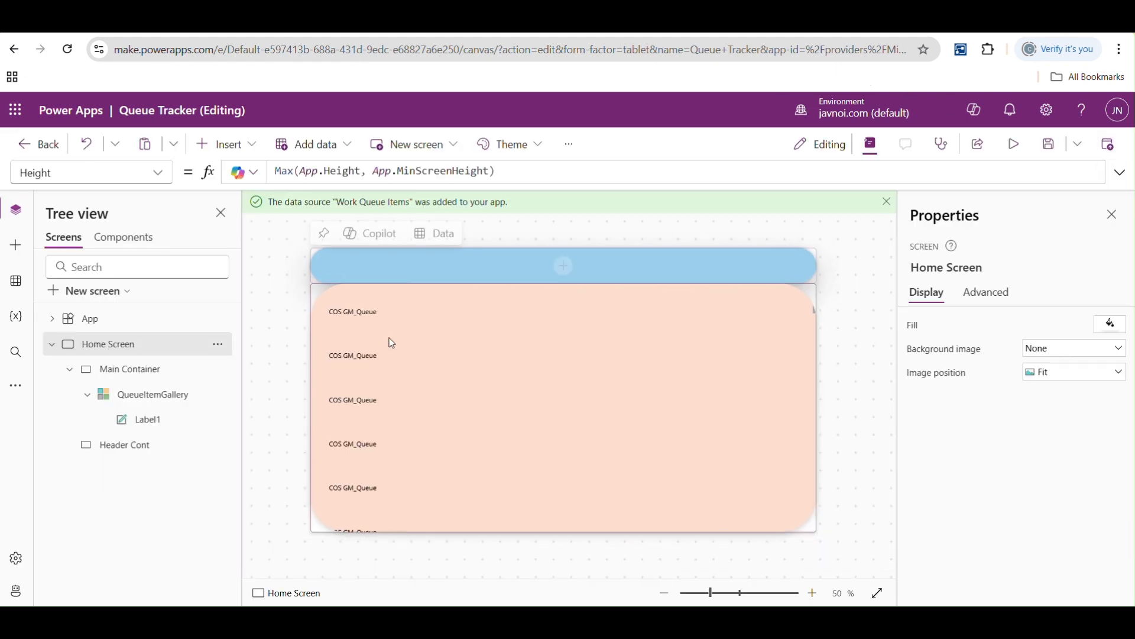
- Shrink the queue name label to fit its text and place a copy beside it in the gallery row at about X 242, Y 40
{"action": "left_click", "coordinate": [352, 315]}
{"action": "left_click_drag", "start_coordinate": [423, 324], "coordinate": [385, 318]}
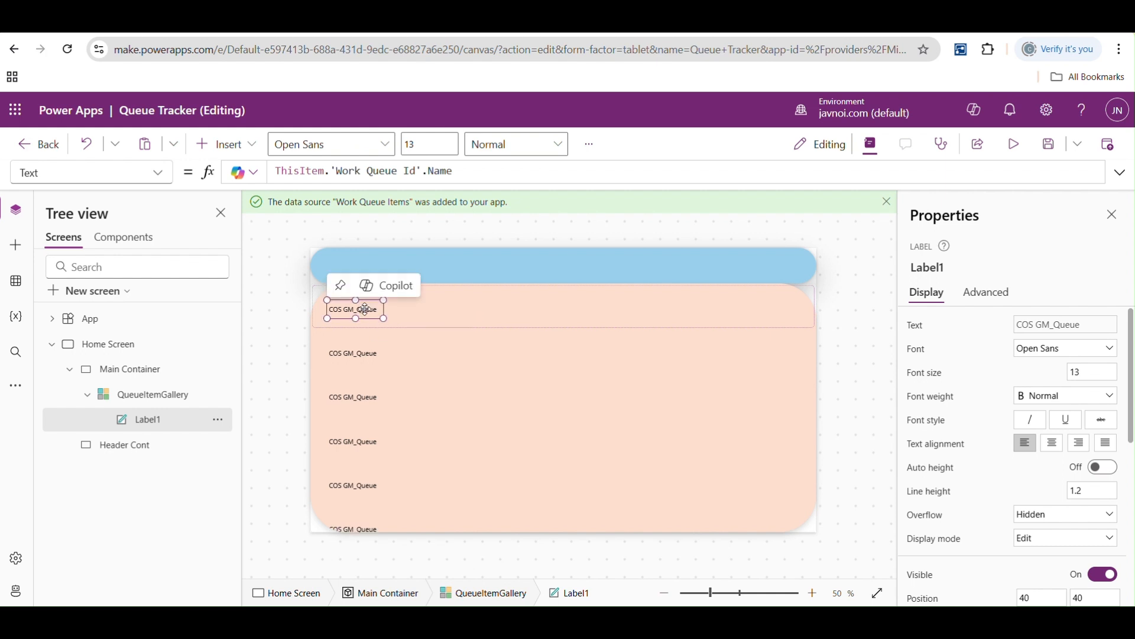
{"action": "key", "text": "ctrl+c"}
{"action": "key", "text": "ctrl+v"}
{"action": "left_click_drag", "start_coordinate": [365, 311], "coordinate": [436, 317]}
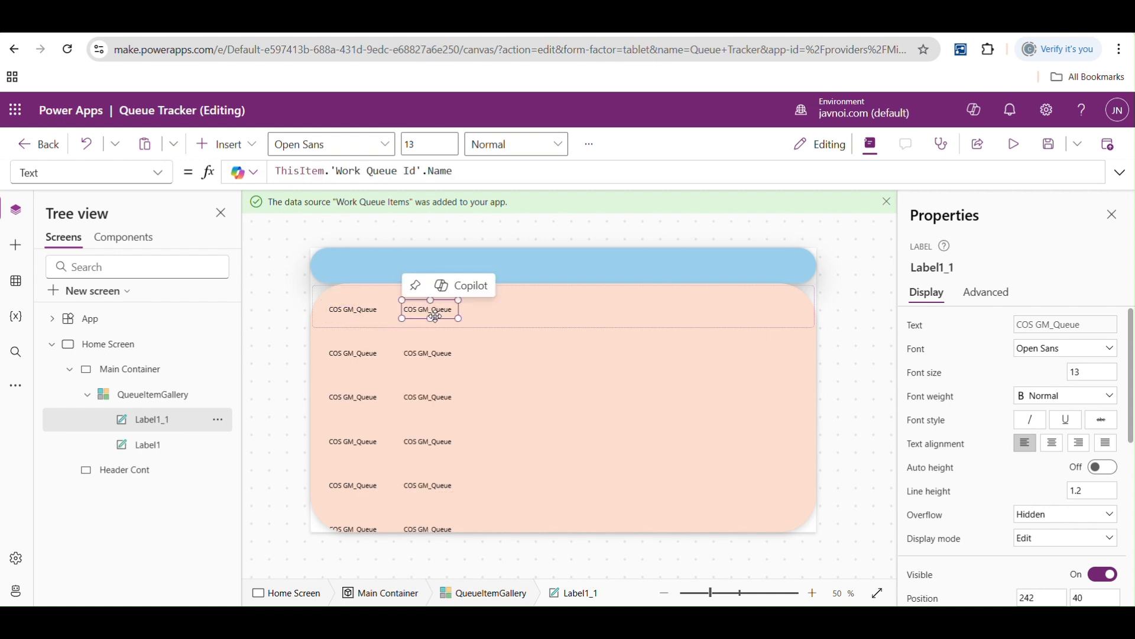
- Set the second label's Text formula to ThisItem.Name
{"action": "left_click_drag", "start_coordinate": [453, 171], "coordinate": [333, 171]}
{"action": "key", "text": "BackSpace"}
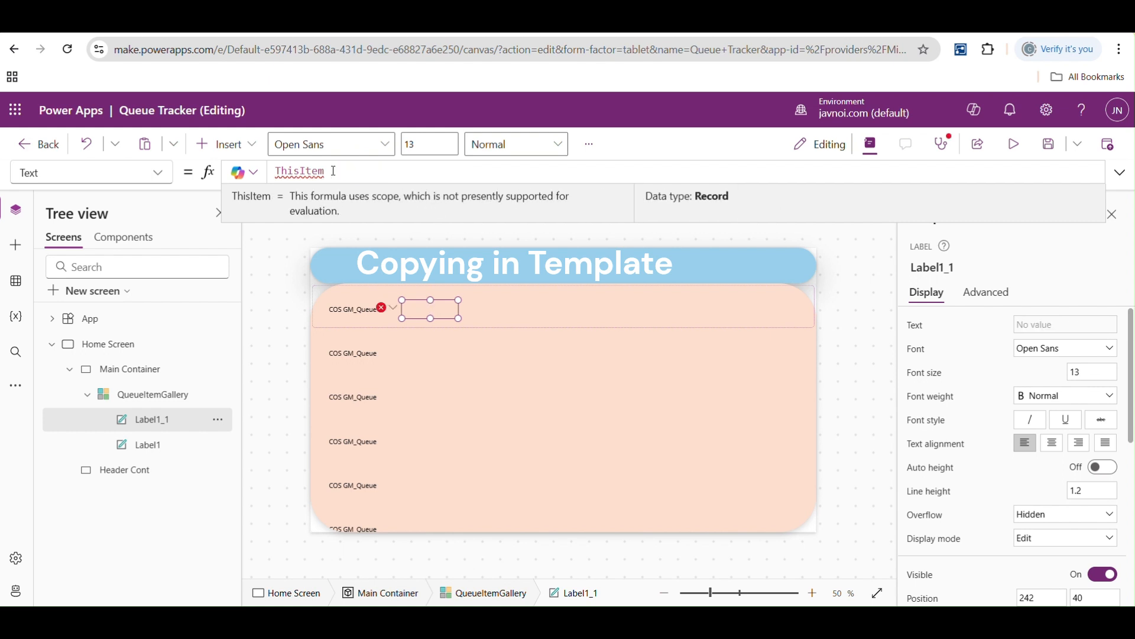
{"action": "type", "text": "Na"}
{"action": "key", "text": "Tab"}
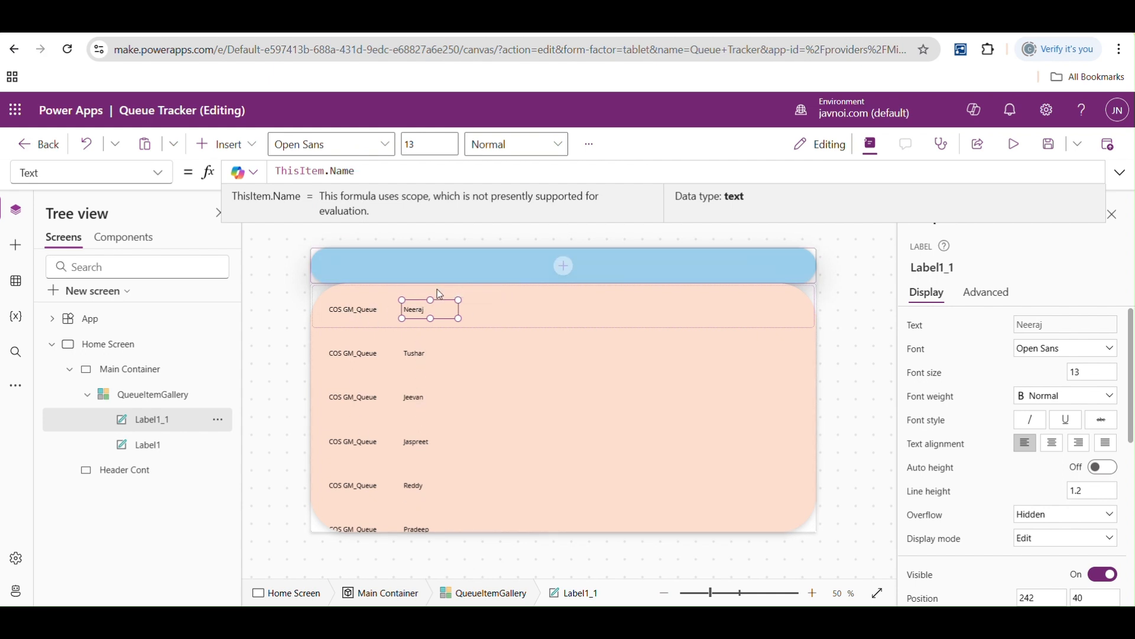
- Duplicate the item name label and place the copy to its right in the gallery row at about X 394, Y 40
{"action": "left_click", "coordinate": [441, 307]}
{"action": "key", "text": "ctrl+c"}
{"action": "key", "text": "ctrl+v"}
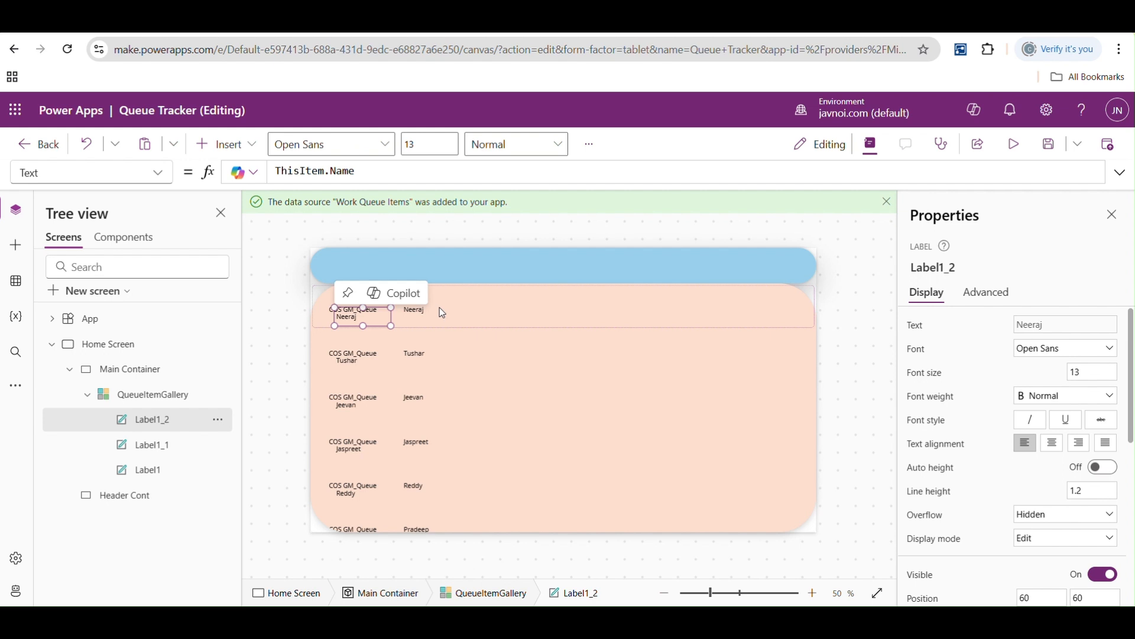
{"action": "left_click_drag", "start_coordinate": [367, 312], "coordinate": [496, 310]}
- Set the third label's Text formula to ThisItem.'Processing Result' and increase its height to fit more lines
{"action": "left_click", "coordinate": [390, 170]}
{"action": "key", "text": "BackSpace"}
{"action": "key", "text": "BackSpace"}
{"action": "key", "text": "BackSpace"}
{"action": "key", "text": "BackSpace"}
{"action": "type", "text": ".pr"}
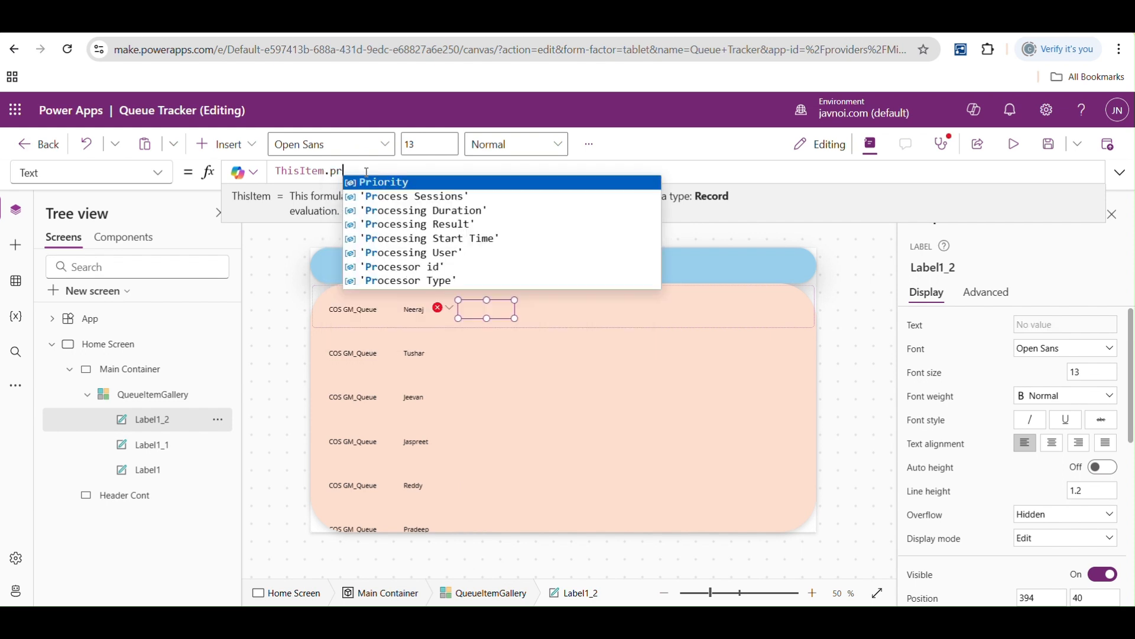
{"action": "key", "text": "Down"}
{"action": "key", "text": "Down"}
{"action": "key", "text": "Down"}
{"action": "key", "text": "Tab"}
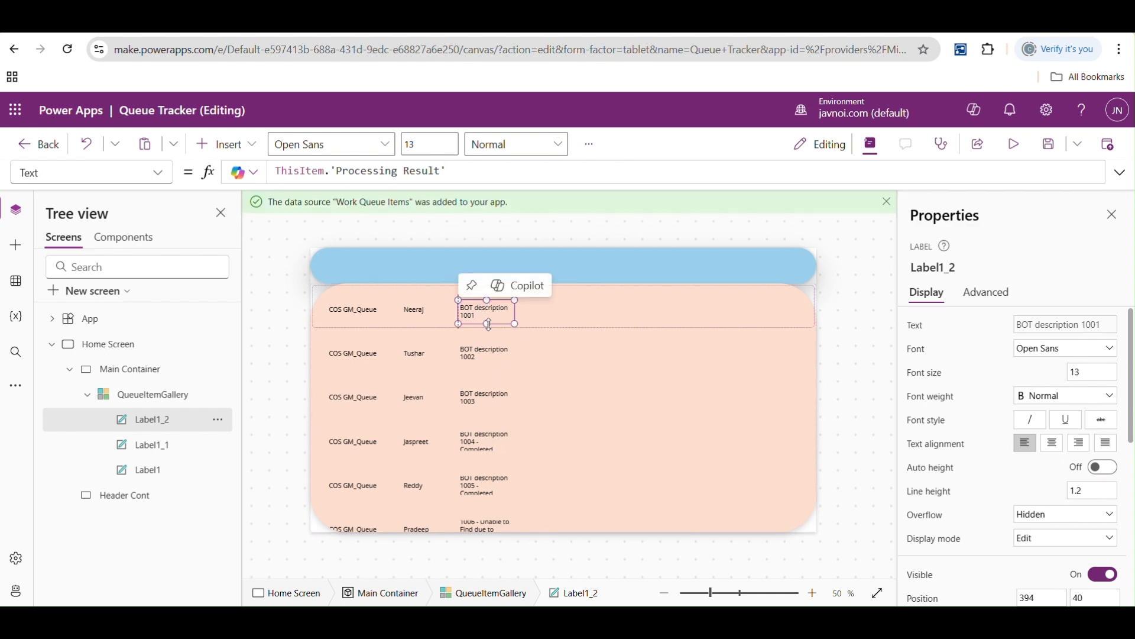
{"action": "left_click_drag", "start_coordinate": [487, 318], "coordinate": [489, 326]}
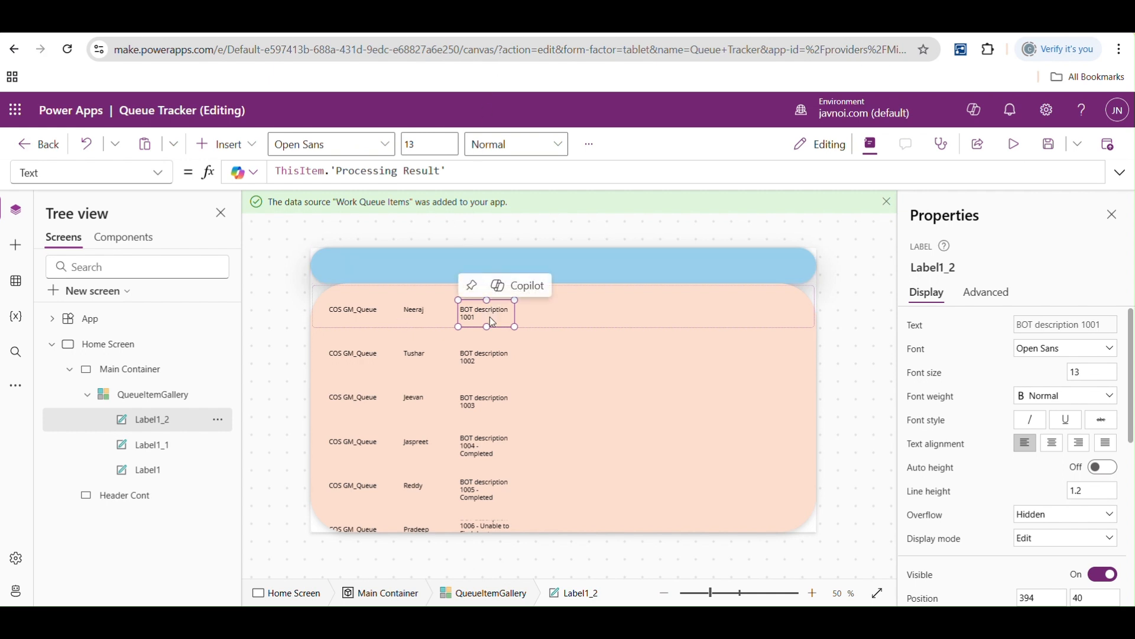
- Add a fourth label by duplicating the processing result label to about X 594, and set its Text formula to ThisItem.'Created On'
{"action": "key", "text": "ctrl+v"}
{"action": "left_click_drag", "start_coordinate": [381, 314], "coordinate": [582, 313]}
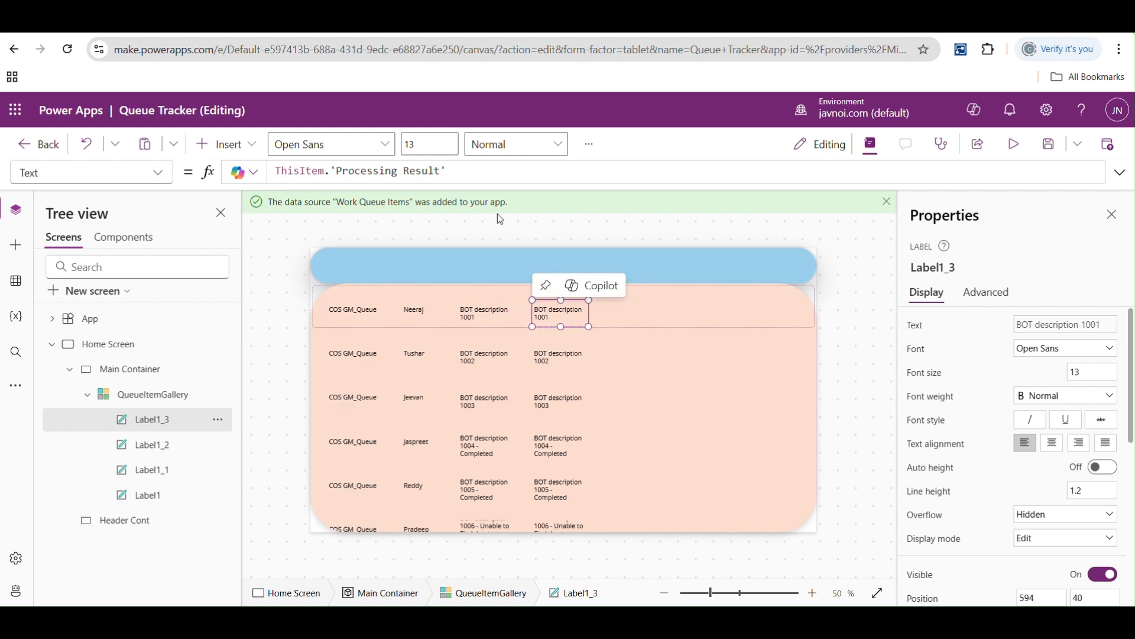
{"action": "left_click_drag", "start_coordinate": [450, 171], "coordinate": [340, 171]}
{"action": "key", "text": "BackSpace"}
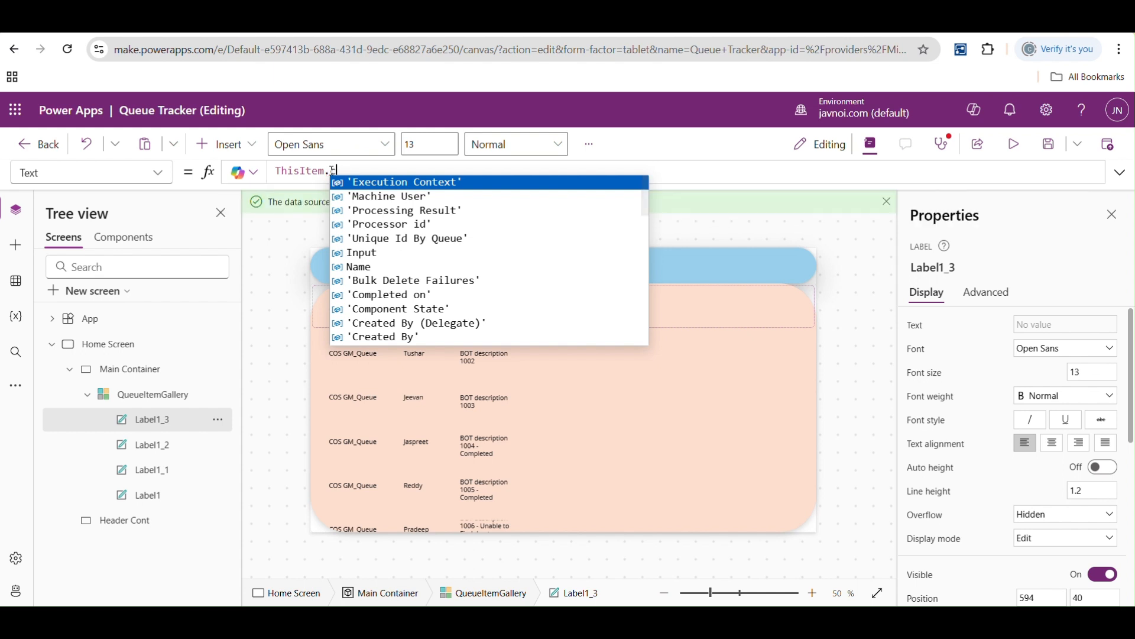
{"action": "type", "text": "cre"}
{"action": "key", "text": "Down"}
{"action": "key", "text": "Down"}
{"action": "key", "text": "Return"}
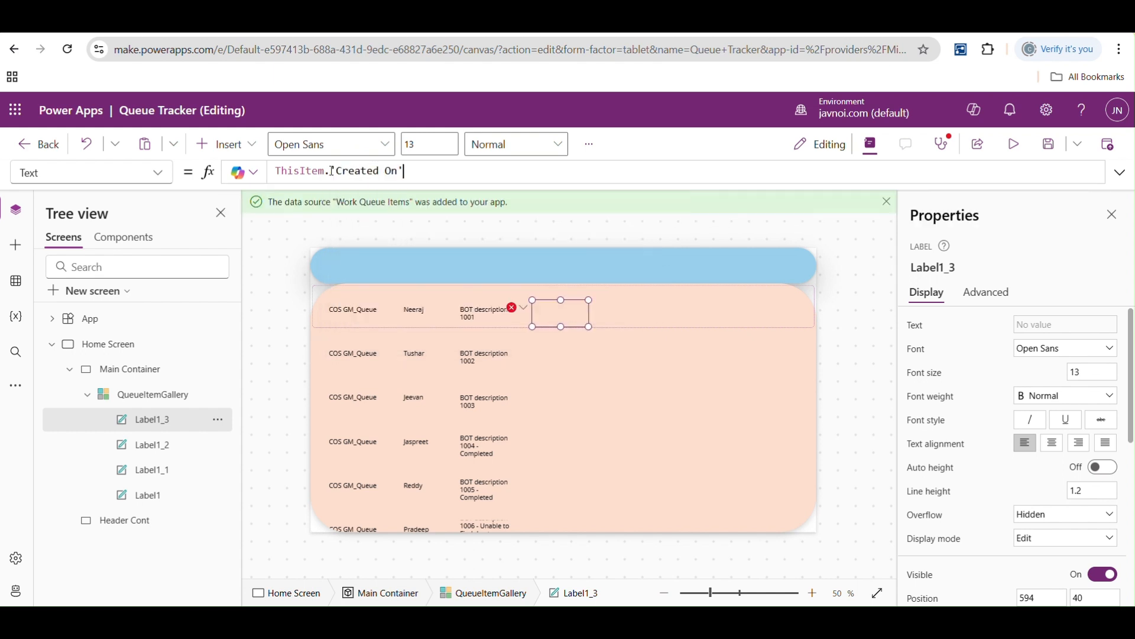
- Shift the creation date label right to about X 628 and clean its Text formula back to a single ThisItem.'Created On'
{"action": "mouse_move", "coordinate": [566, 314]}
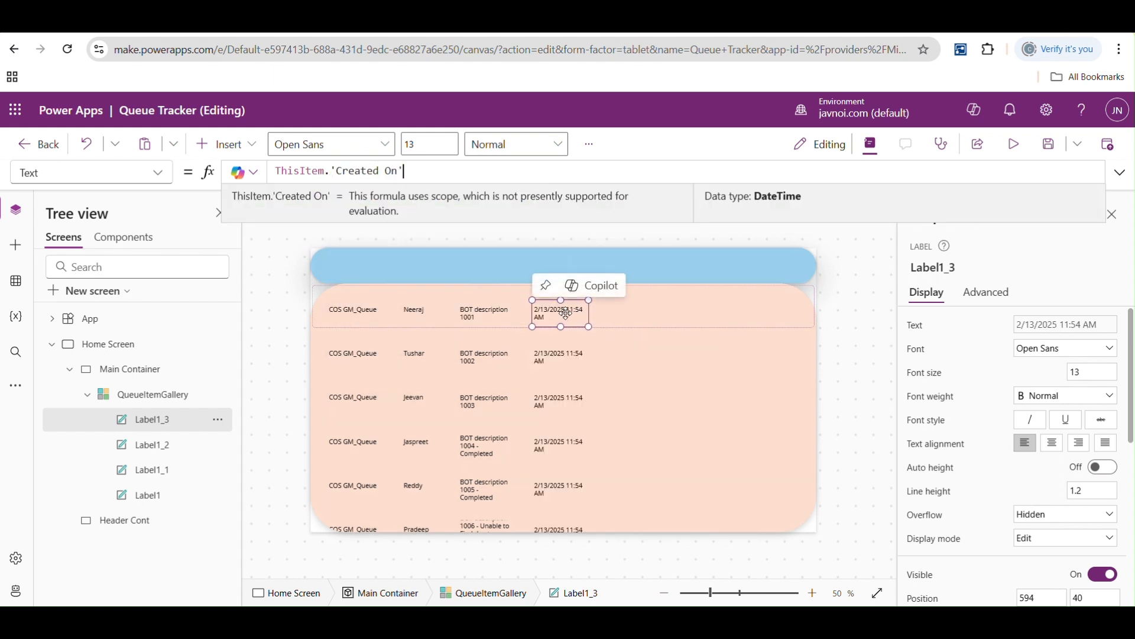
{"action": "key", "text": "ctrl+v"}
{"action": "left_click", "coordinate": [557, 317]}
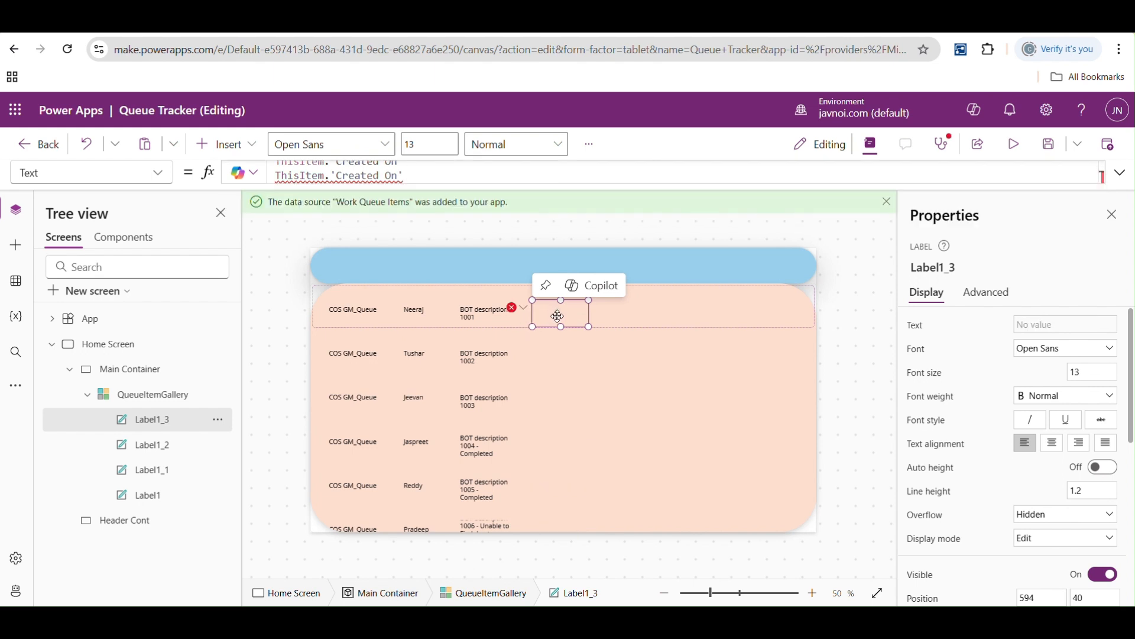
{"action": "mouse_move", "coordinate": [552, 318]}
{"action": "left_mouse_down"}
{"action": "mouse_move", "coordinate": [633, 314]}
{"action": "mouse_move", "coordinate": [562, 315]}
{"action": "left_mouse_up"}
{"action": "left_click_drag", "start_coordinate": [405, 175], "coordinate": [276, 176]}
{"action": "key", "text": "BackSpace"}
{"action": "key", "text": "BackSpace"}
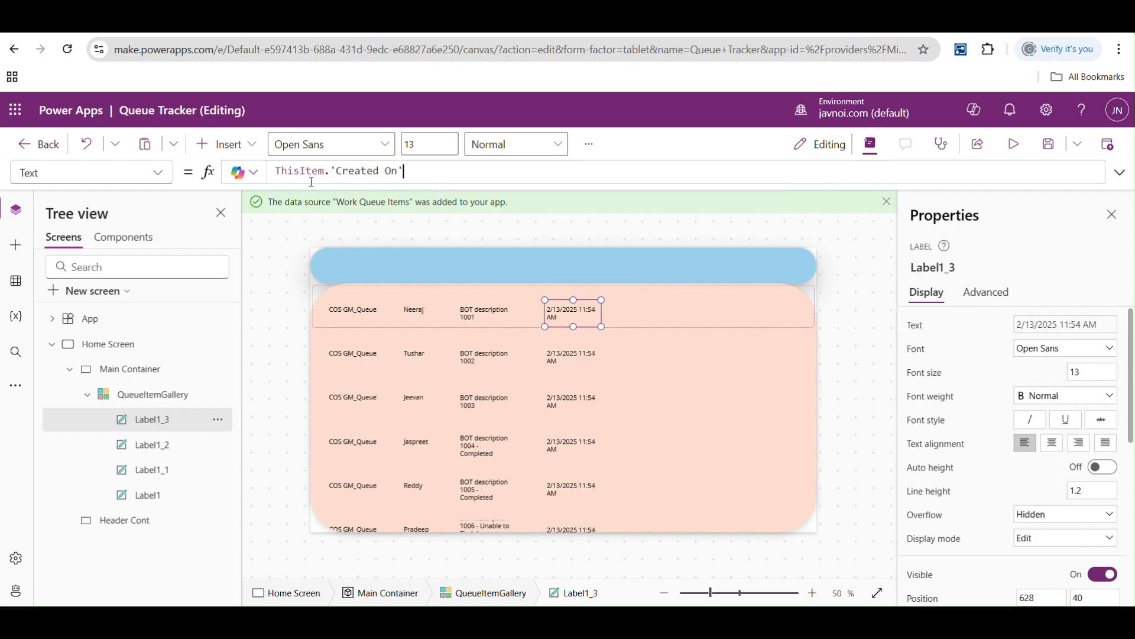
- Duplicate the creation date label and place the copy to its right in the gallery row at about X 834, Y 42
{"action": "left_click", "coordinate": [659, 305]}
{"action": "left_click", "coordinate": [563, 312]}
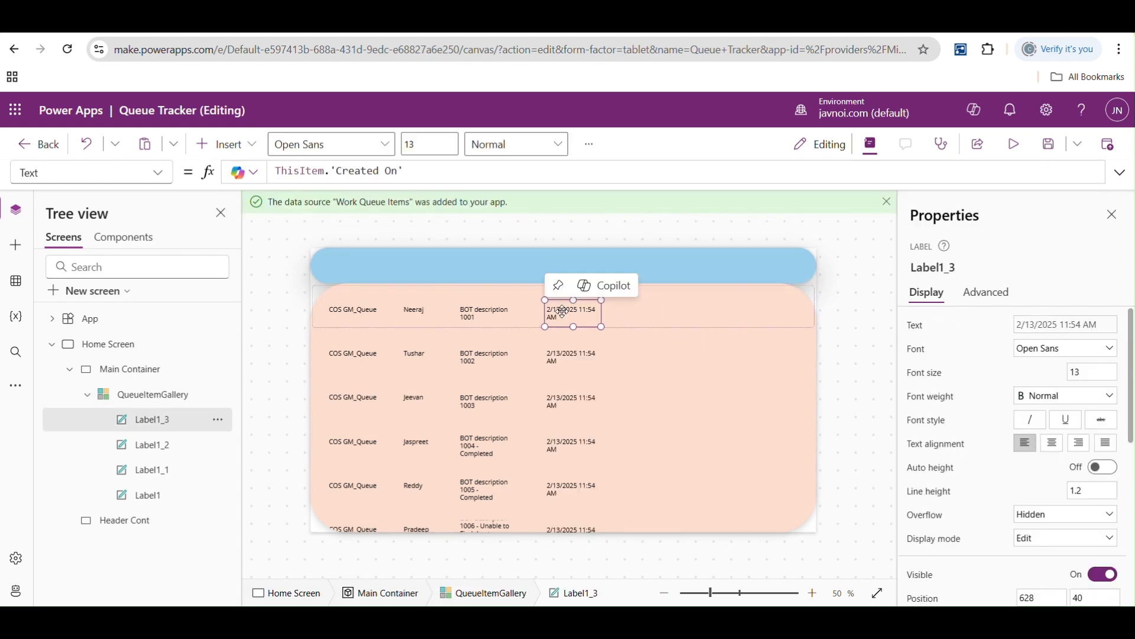
{"action": "key", "text": "ctrl+c"}
{"action": "key", "text": "ctrl+v"}
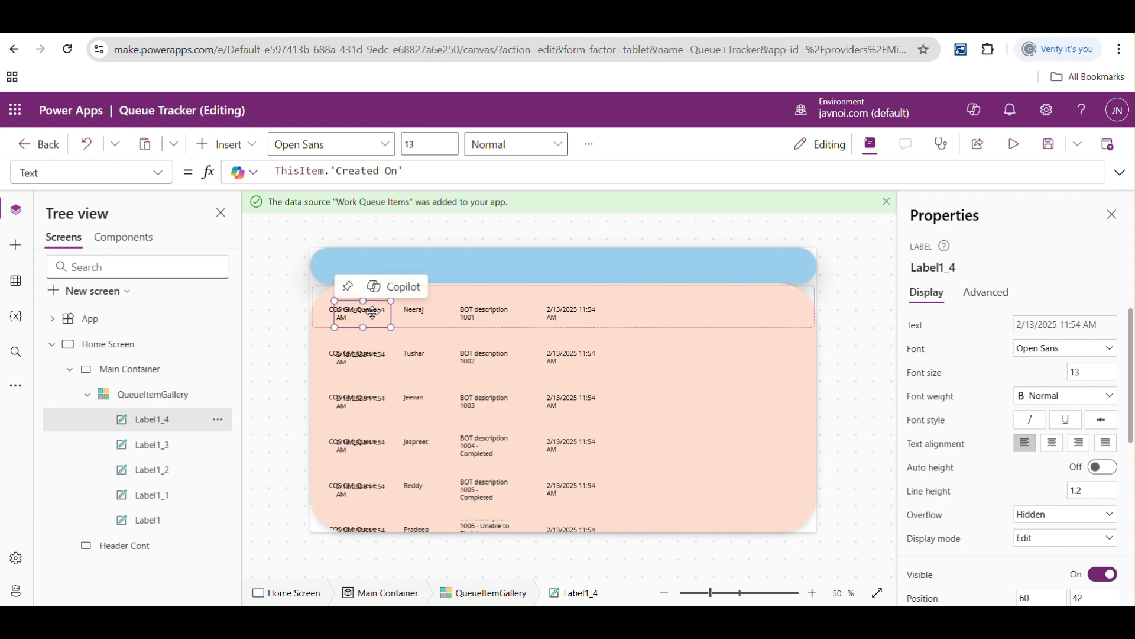
{"action": "left_click_drag", "start_coordinate": [519, 327], "coordinate": [661, 329]}
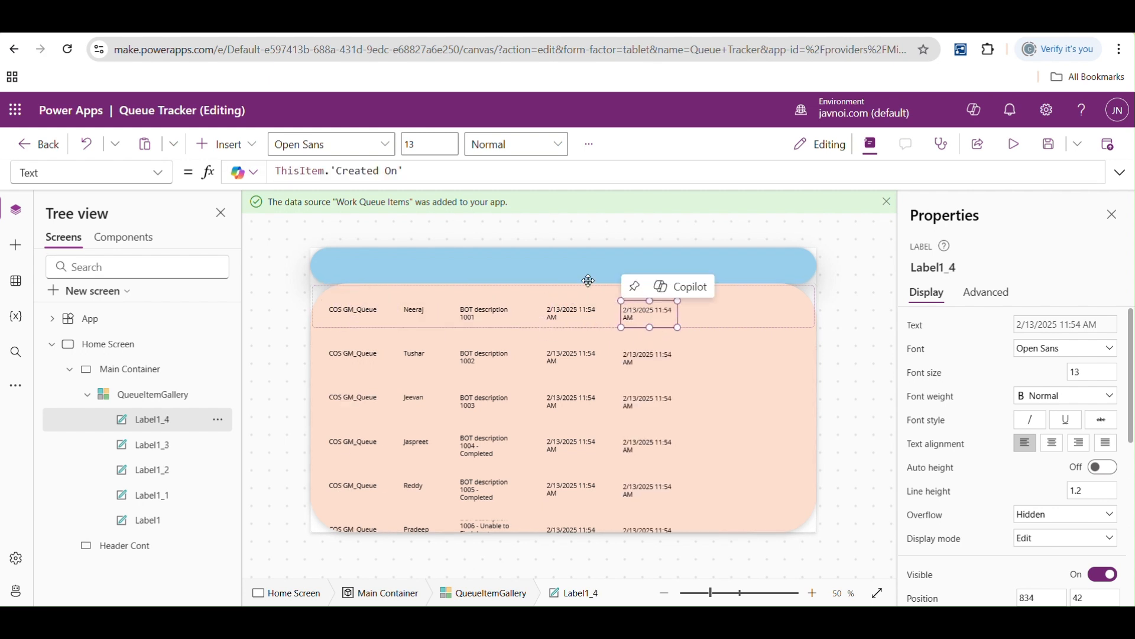
- Set the fifth label's Text formula to ThisItem.'Processing Start Time'
{"action": "left_click_drag", "start_coordinate": [416, 172], "coordinate": [343, 172]}
{"action": "key", "text": "BackSpace"}
{"action": "type", "text": ".St"}
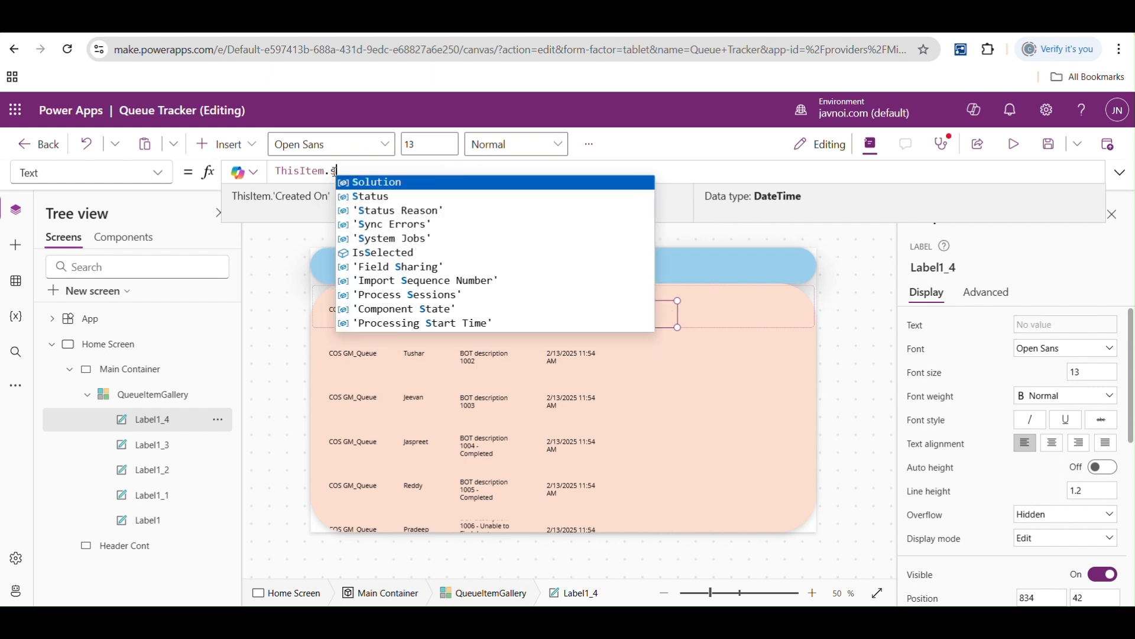
{"action": "key", "text": "Down"}
{"action": "key", "text": "Down"}
{"action": "key", "text": "Down"}
{"action": "key", "text": "Down"}
{"action": "key", "text": "Down"}
{"action": "key", "text": "Down"}
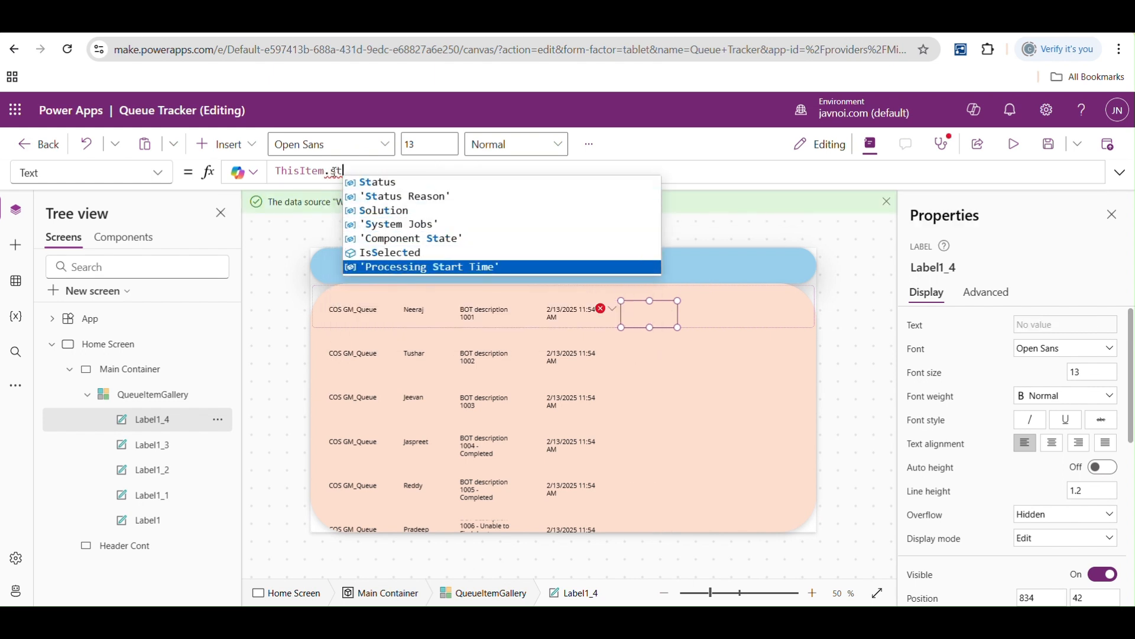
{"action": "key", "text": "Tab"}
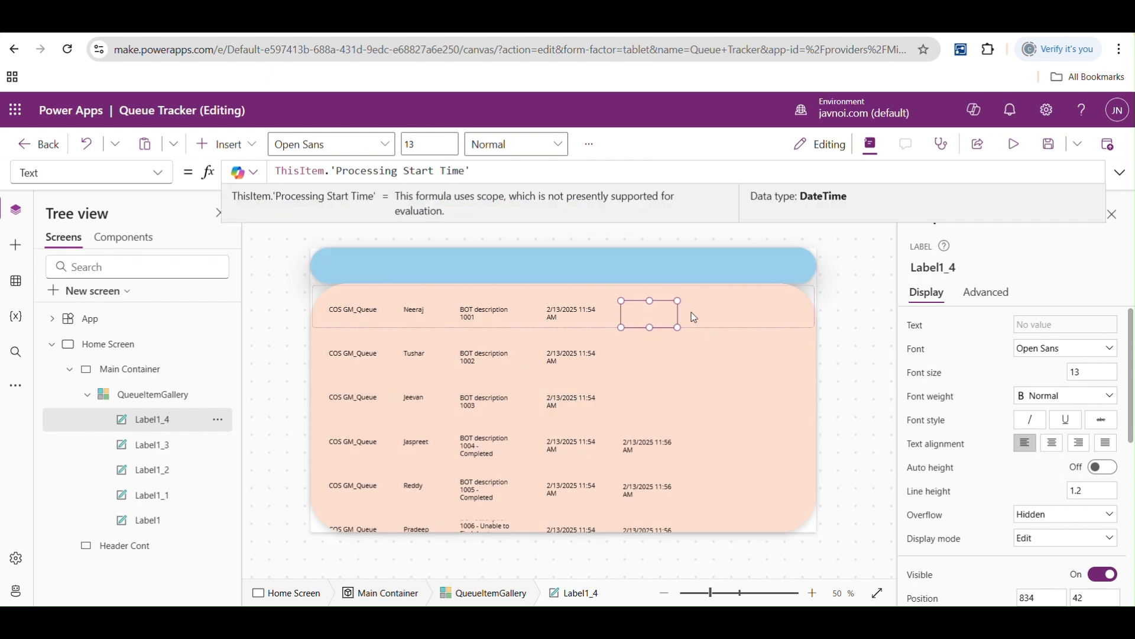
- Duplicate the processing start time label and place the copy to its right at about X 1042, Y 40
{"action": "left_click", "coordinate": [745, 288]}
{"action": "left_click", "coordinate": [648, 312]}
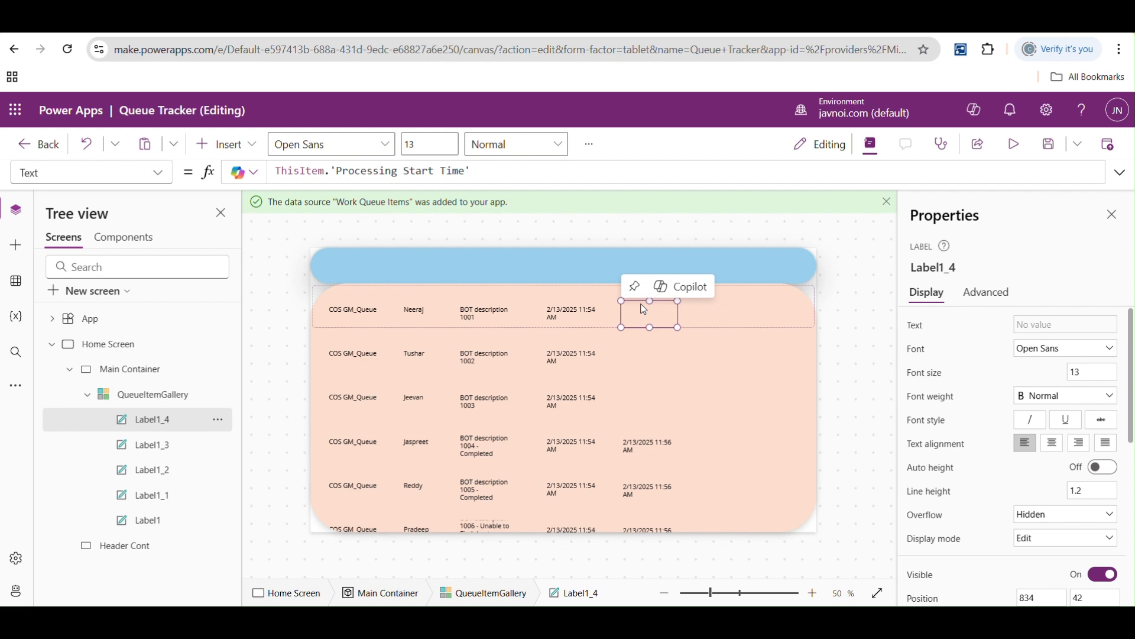
{"action": "key", "text": "ctrl+c"}
{"action": "key", "text": "ctrl+v"}
{"action": "left_click_drag", "start_coordinate": [362, 318], "coordinate": [722, 321]}
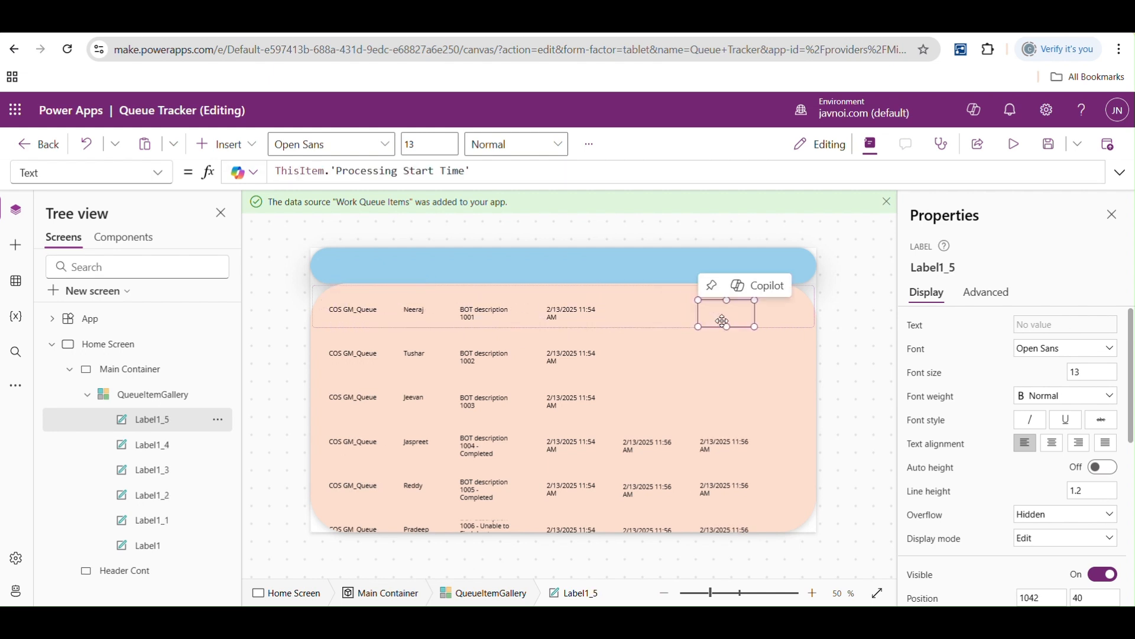
- Set the sixth label's Text formula to ThisItem.'Completed on'
{"action": "left_click_drag", "start_coordinate": [471, 171], "coordinate": [337, 170]}
{"action": "key", "text": "BackSpace"}
{"action": "type", "text": "pr"}
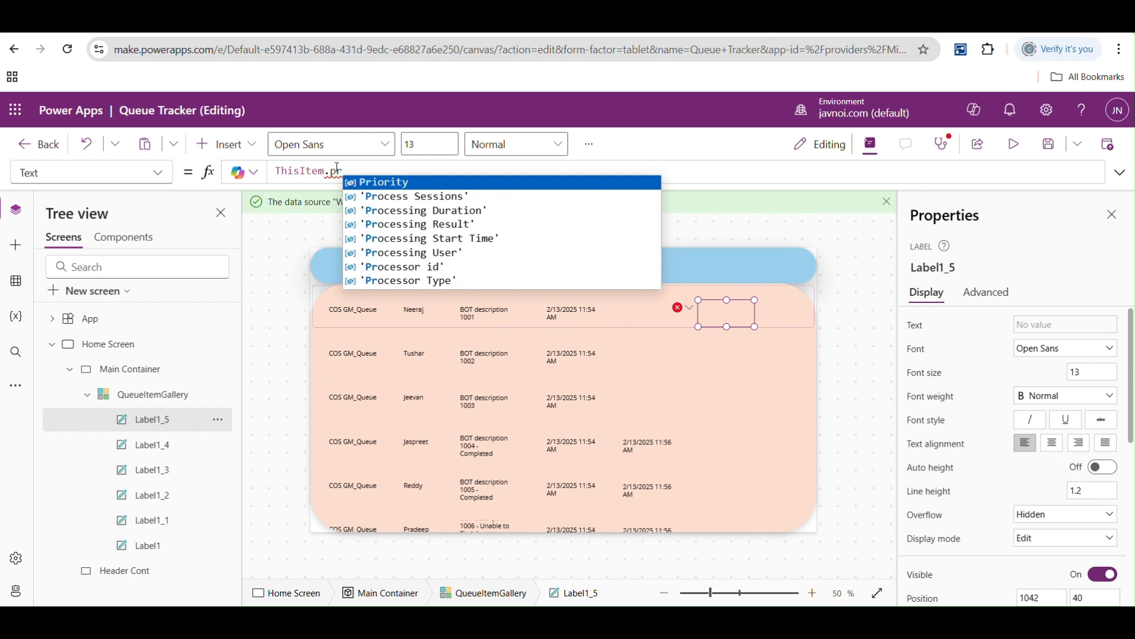
{"action": "key", "text": "Down"}
{"action": "key", "text": "Down"}
{"action": "key", "text": "Down"}
{"action": "key", "text": "Down"}
{"action": "key", "text": "Down"}
{"action": "key", "text": "Down"}
{"action": "key", "text": "Down"}
{"action": "key", "text": "Down"}
{"action": "key", "text": "Down"}
{"action": "key", "text": "Down"}
{"action": "key", "text": "BackSpace"}
{"action": "key", "text": "BackSpace"}
{"action": "key", "text": "BackSpace"}
{"action": "type", "text": ".'Completed on'"}
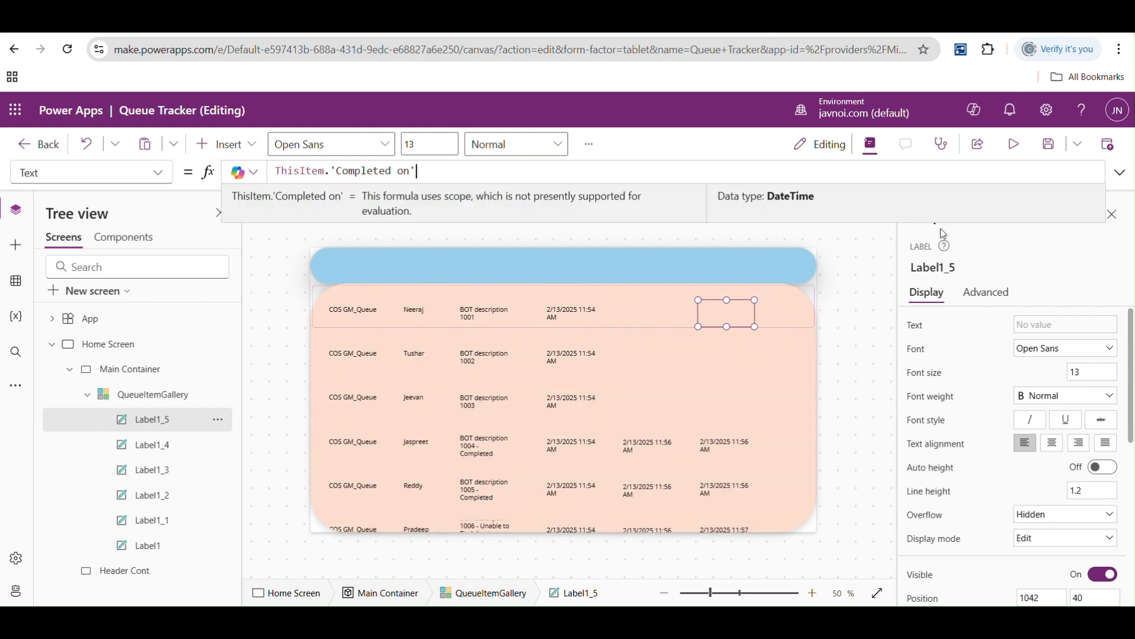
- Save the app and preview it to compare the creation and processing start times of the fourth queue item
{"action": "left_click", "coordinate": [1049, 144]}
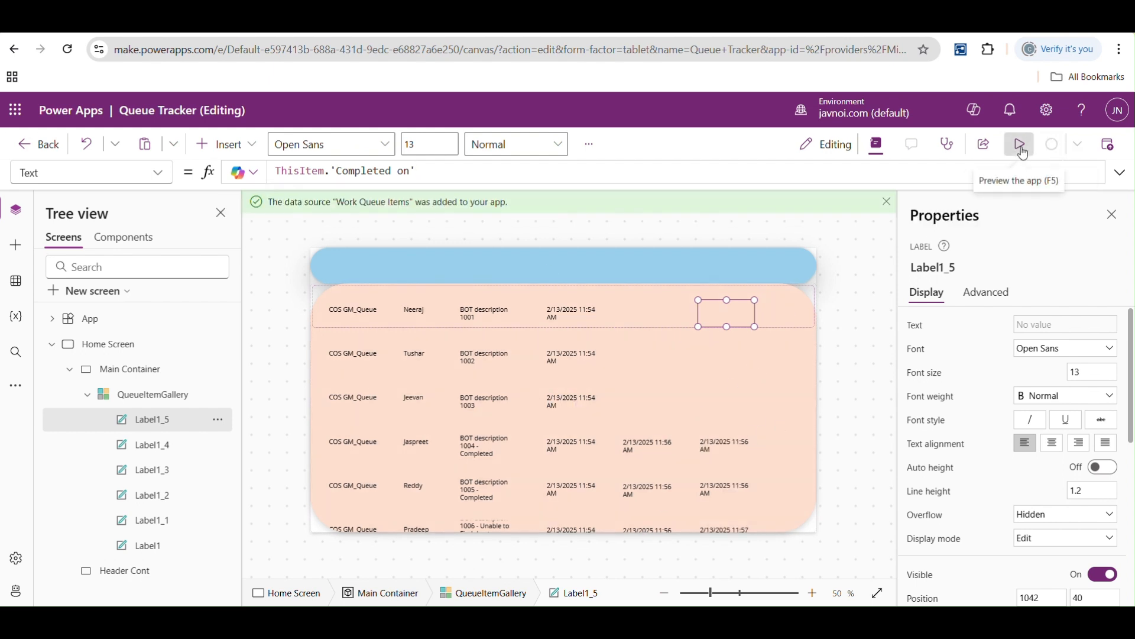
{"action": "left_click", "coordinate": [1021, 146]}
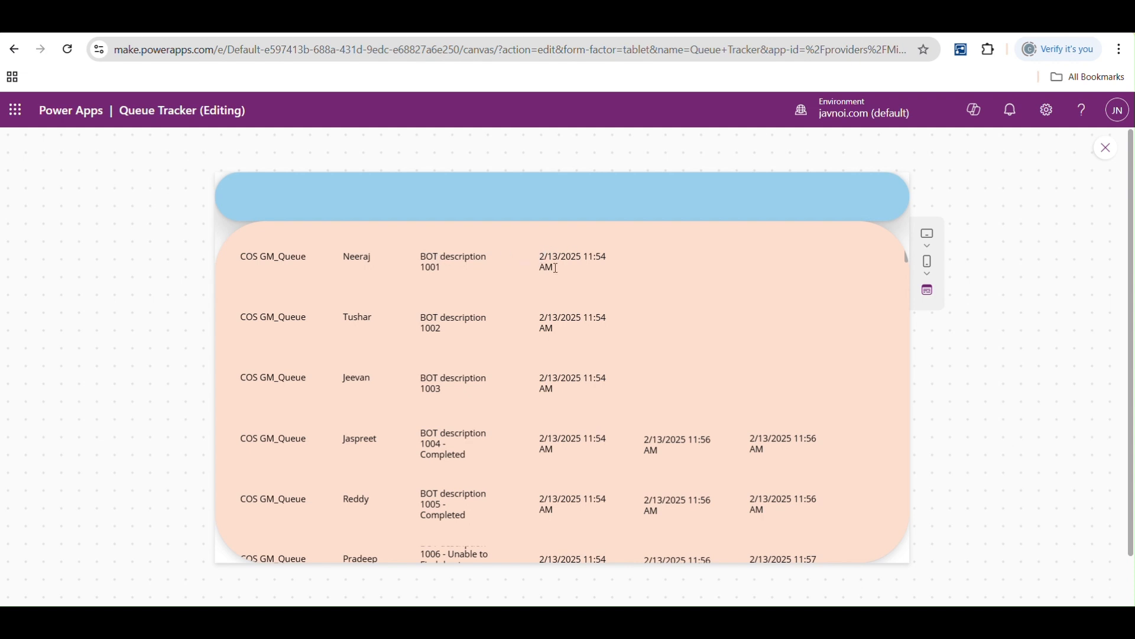
{"action": "left_click_drag", "start_coordinate": [607, 439], "coordinate": [539, 439]}
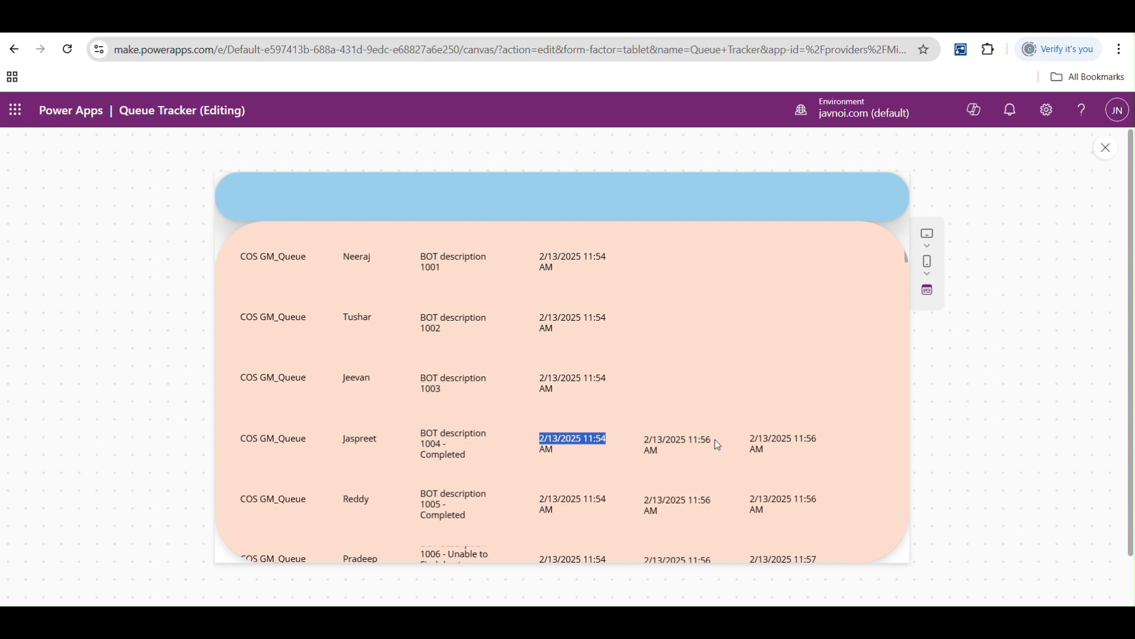
{"action": "left_click_drag", "start_coordinate": [713, 440], "coordinate": [644, 442]}
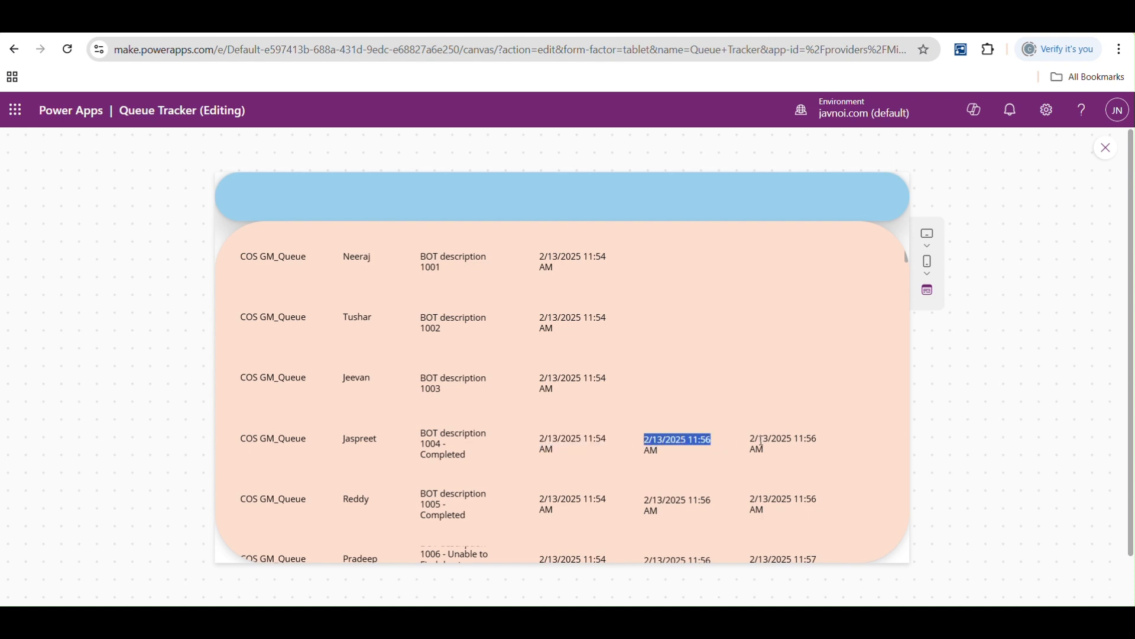
- Check the fourth queue item's completion time in the preview and review the gallery labels' text formulas in the editor
{"action": "left_click_drag", "start_coordinate": [819, 440], "coordinate": [752, 442]}
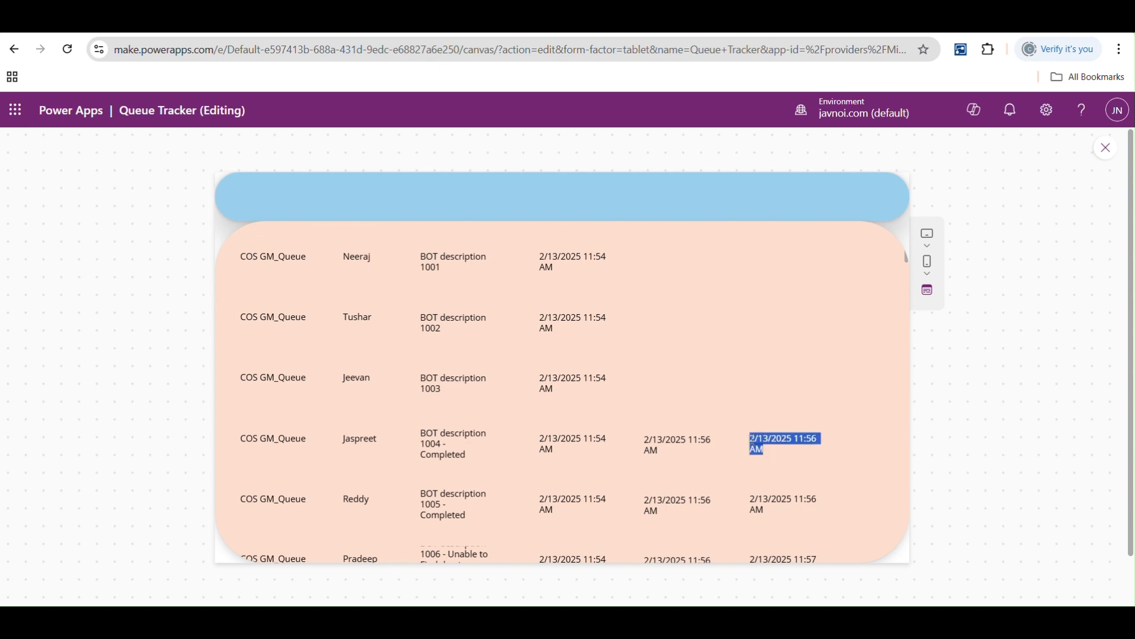
{"action": "left_click", "coordinate": [1111, 151]}
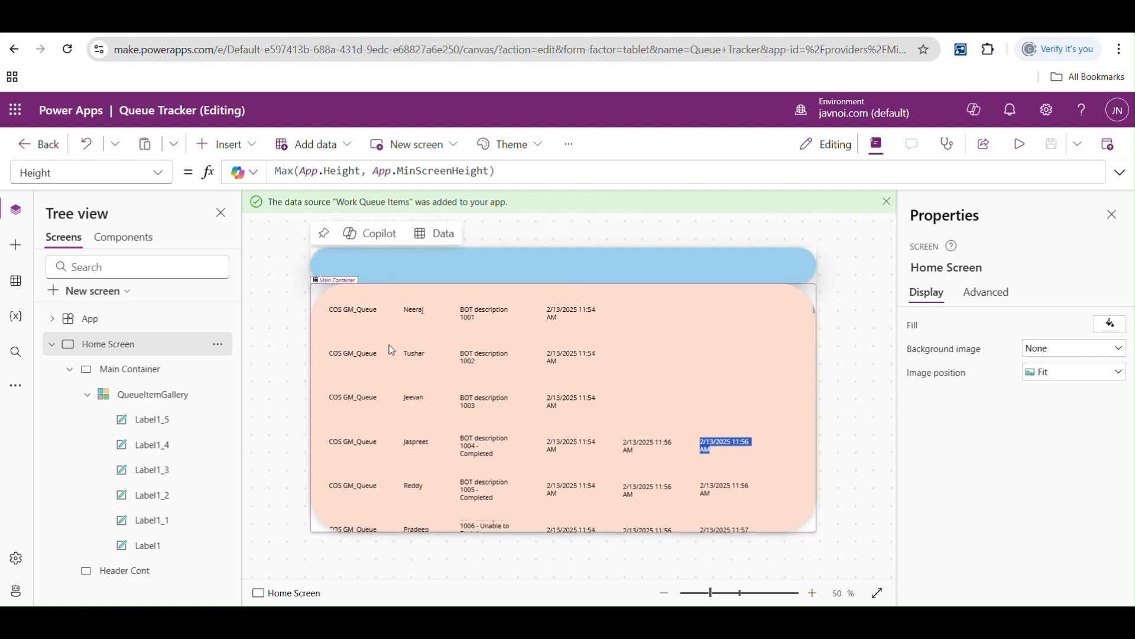
{"action": "left_click", "coordinate": [354, 311]}
{"action": "left_click", "coordinate": [414, 308]}
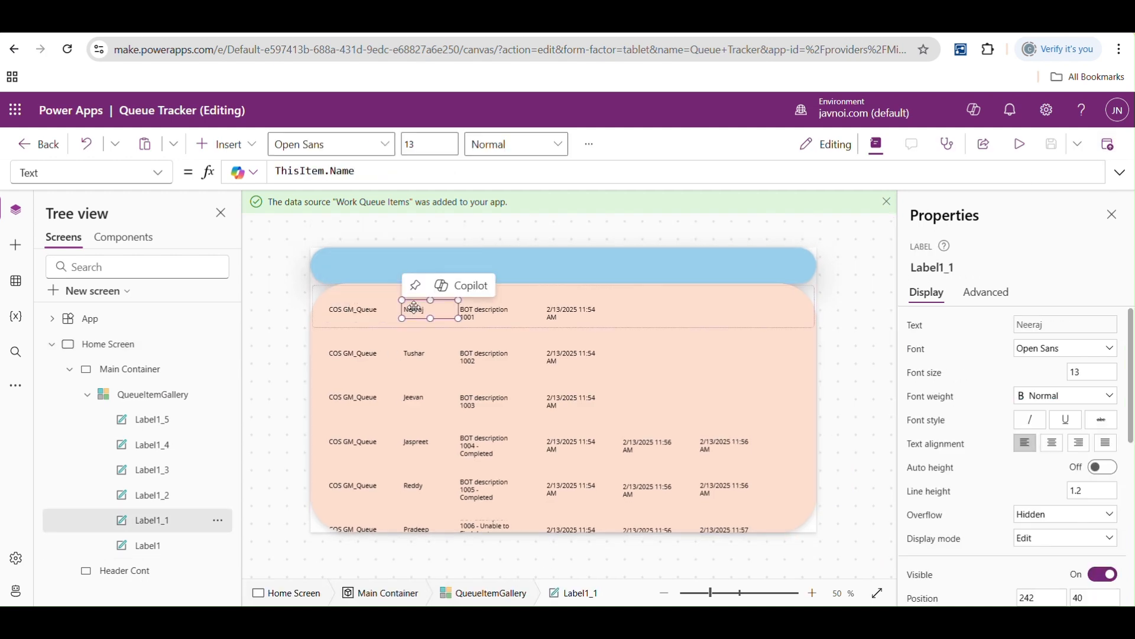
{"action": "left_click", "coordinate": [484, 309]}
{"action": "left_click", "coordinate": [559, 308]}
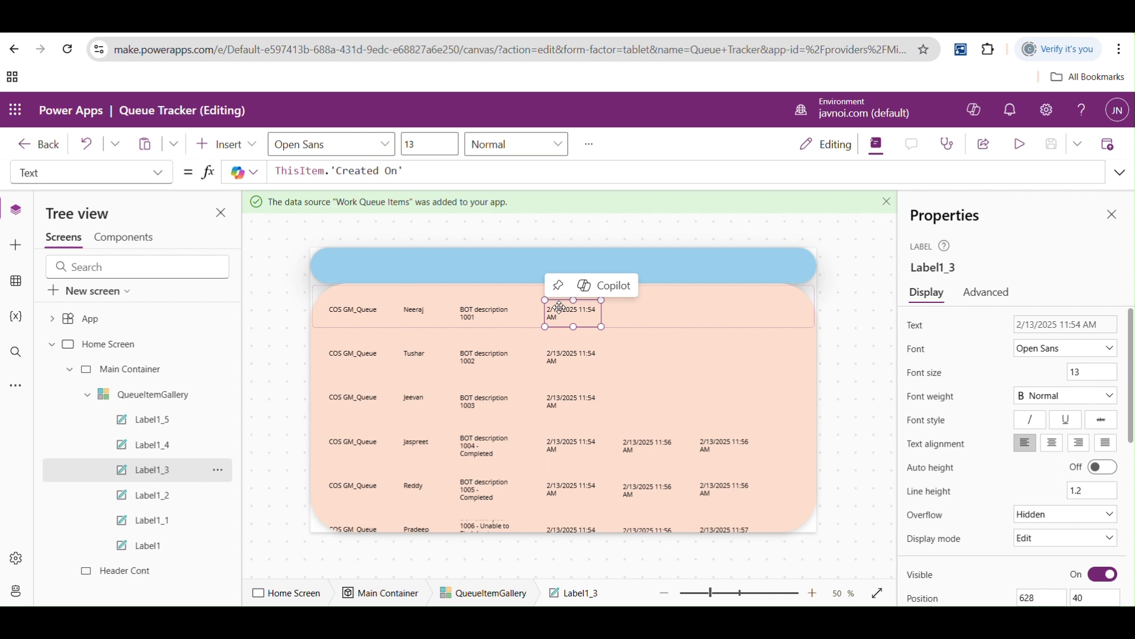
{"action": "left_click", "coordinate": [148, 421]}
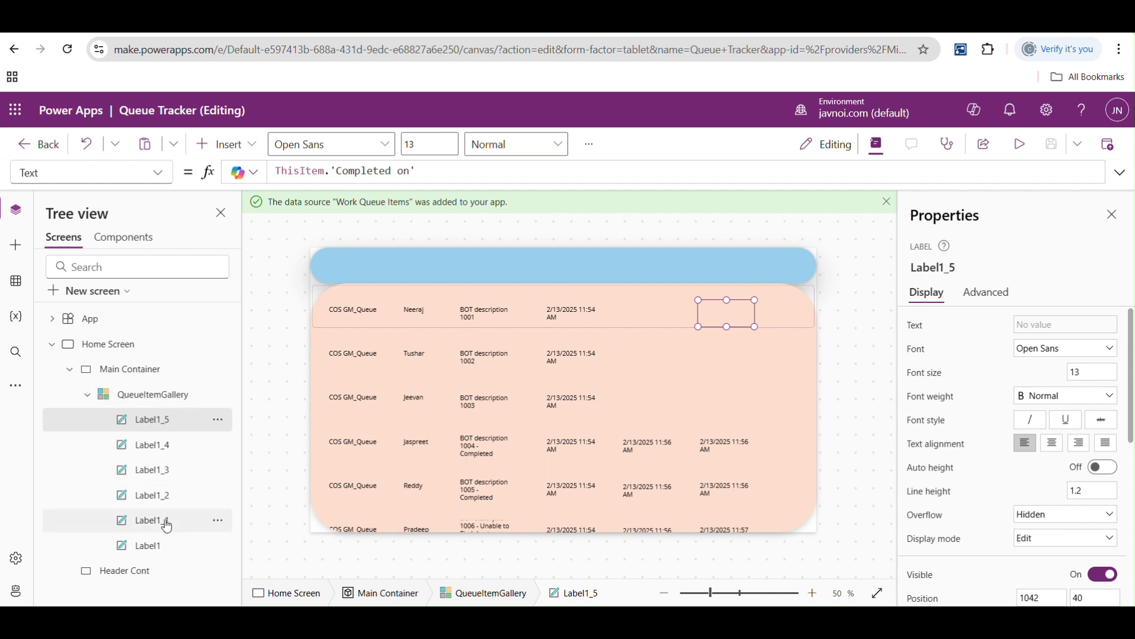
- Rename the queue name label Label1 to Lbl_QueueName
{"action": "left_click", "coordinate": [156, 553]}
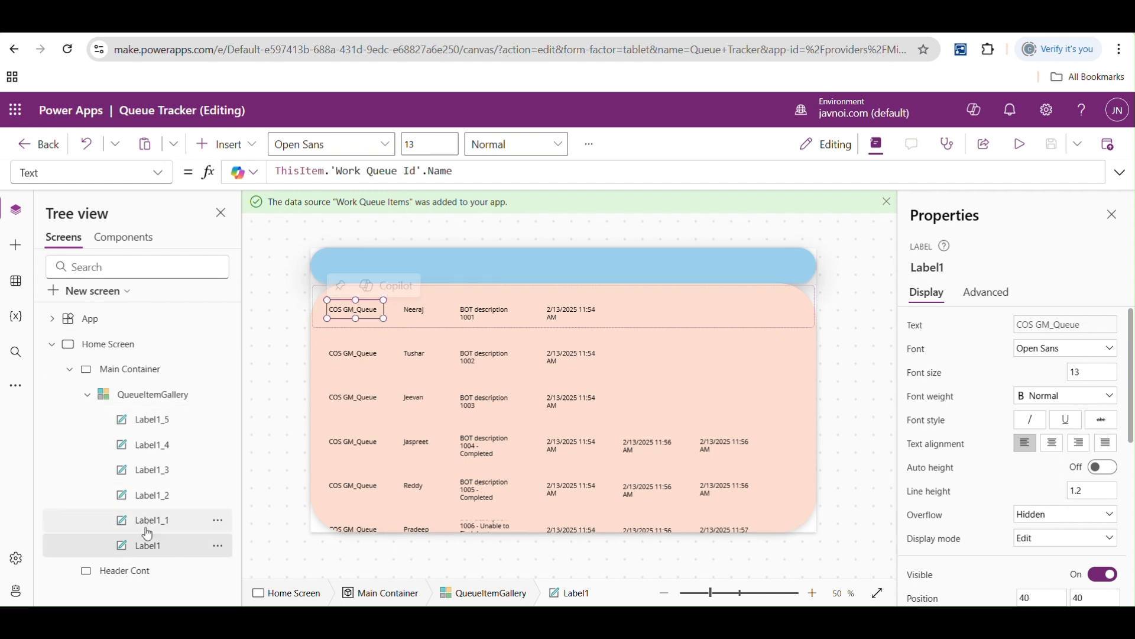
{"action": "double_click", "coordinate": [148, 546]}
{"action": "type", "text": "Labe"}
{"action": "key", "text": "BackSpace"}
{"action": "key", "text": "BackSpace"}
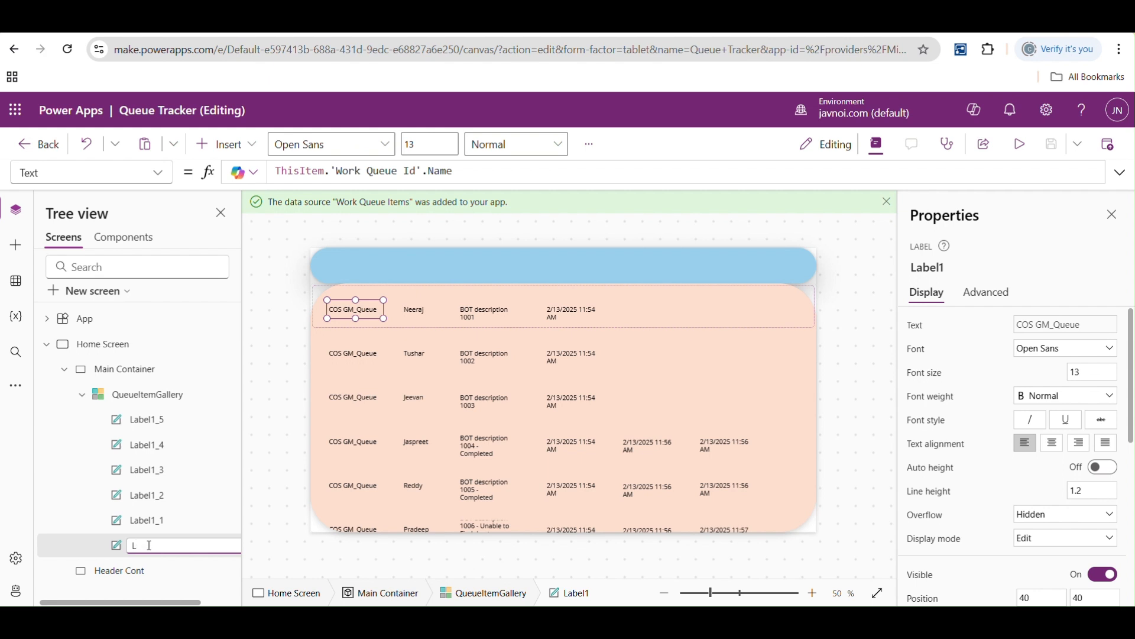
{"action": "type", "text": "bl_QueueName"}
- Rename the item name label Label1_1 to lblName
{"action": "left_click", "coordinate": [166, 526]}
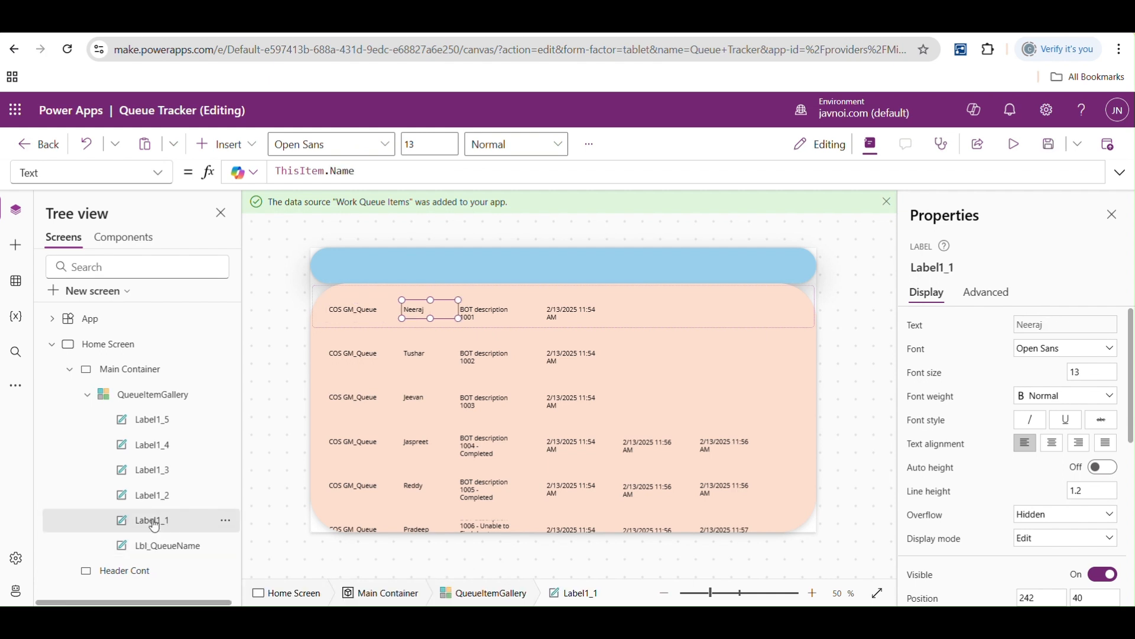
{"action": "double_click", "coordinate": [154, 526]}
{"action": "key", "text": "BackSpace"}
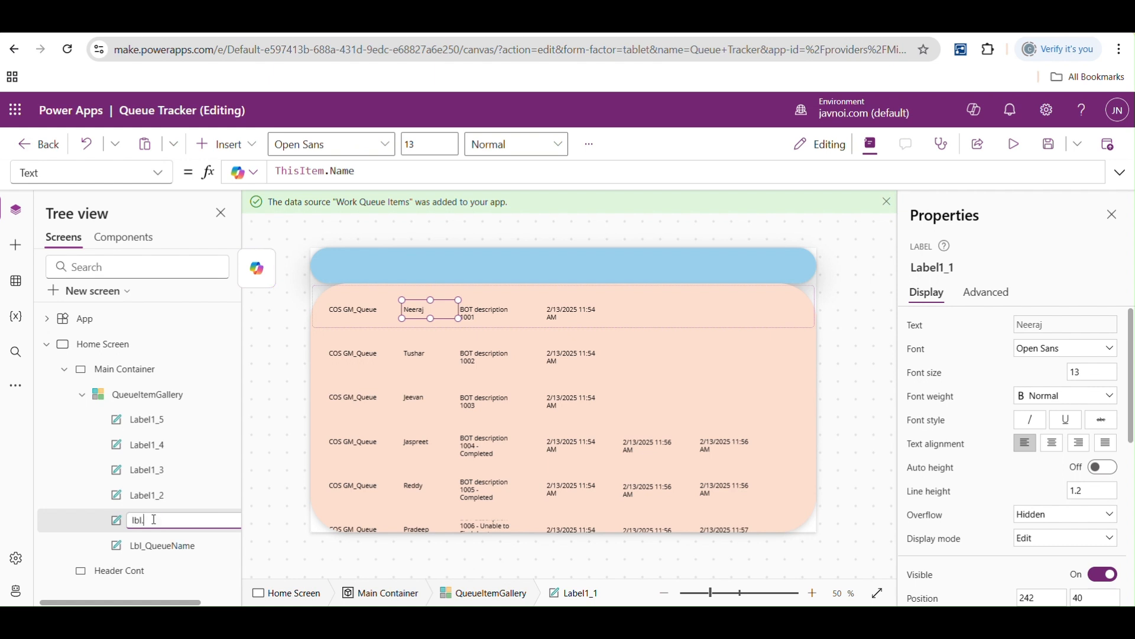
{"action": "type", "text": "lblName"}
- Rename the processing result label Label1_2 to lblNotes
{"action": "left_click", "coordinate": [152, 500]}
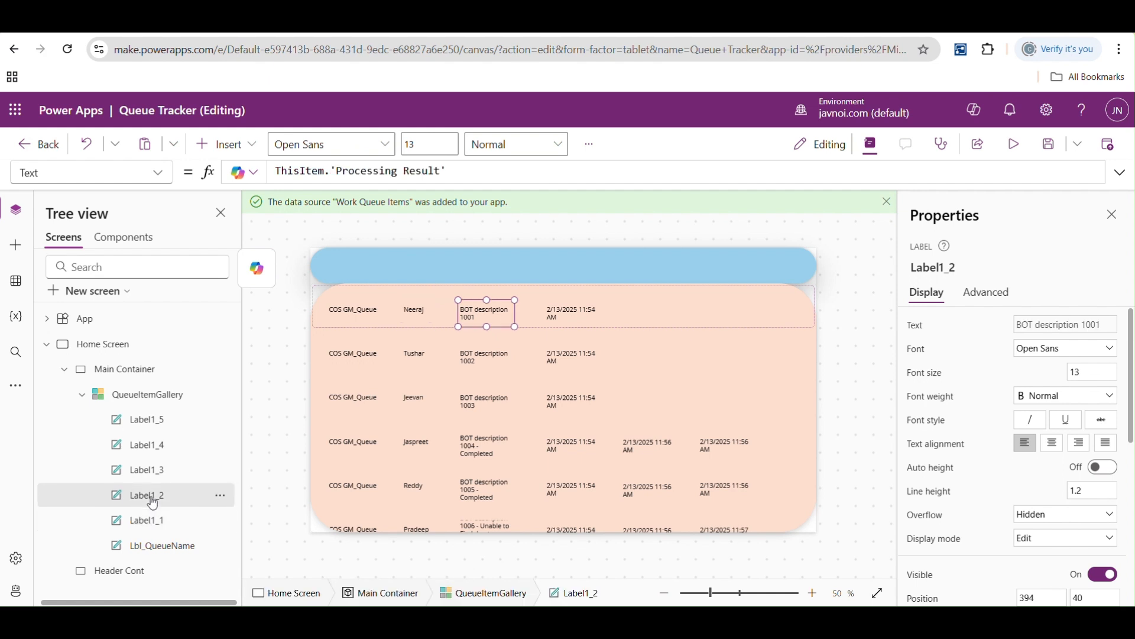
{"action": "double_click", "coordinate": [152, 501]}
{"action": "type", "text": "lbl"}
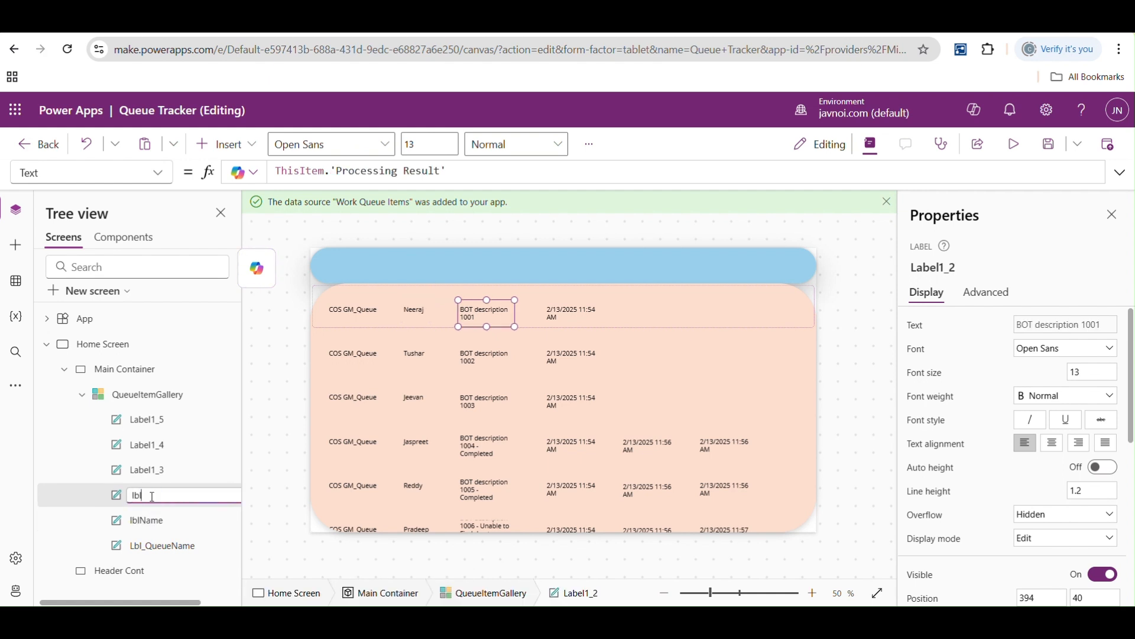
{"action": "type", "text": "Notes"}
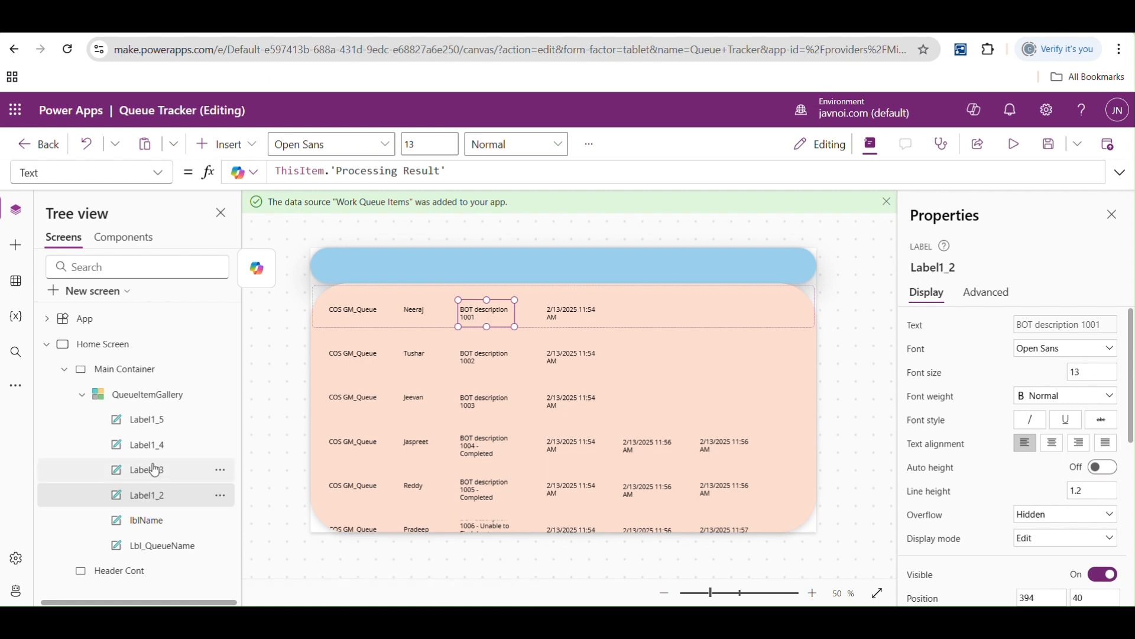
- Rename the creation time label Label1_3 to lblCreatedOn
{"action": "left_click", "coordinate": [150, 471]}
{"action": "double_click", "coordinate": [149, 473]}
{"action": "type", "text": "lblCreatedOn"}
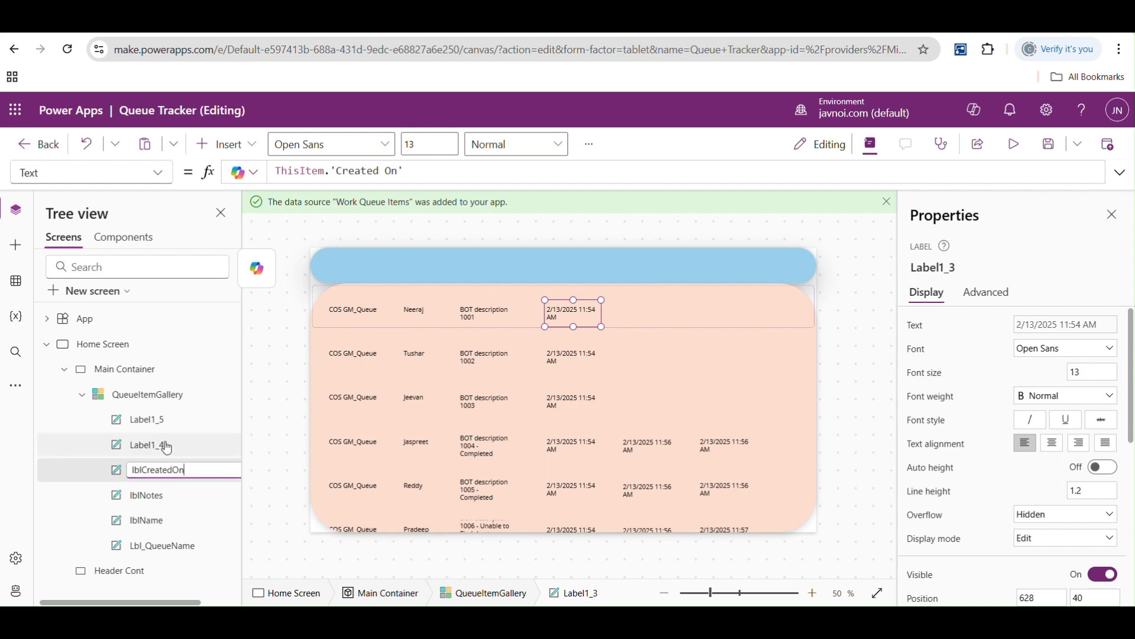
- Rename the processing start time label Label1_4 to lblAdded
{"action": "left_click", "coordinate": [156, 445]}
{"action": "double_click", "coordinate": [155, 446]}
{"action": "type", "text": "l"}
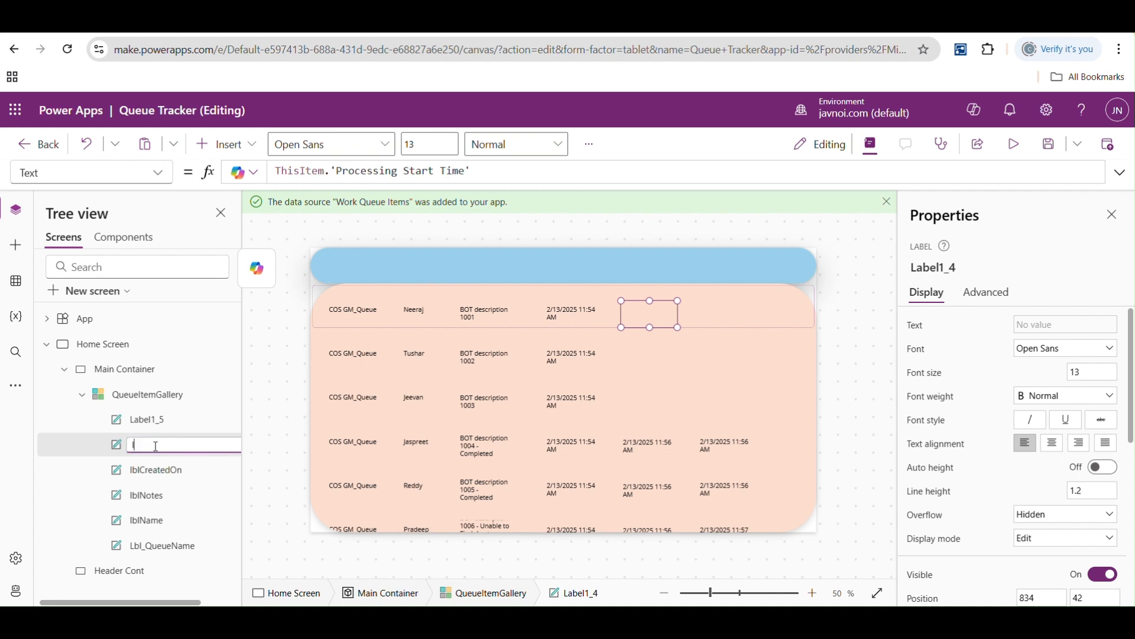
{"action": "type", "text": "blAdded"}
{"action": "key", "text": "Return"}
- Check which field Label1_5 shows and rename the processing start time label to lblStart
{"action": "left_click", "coordinate": [156, 422]}
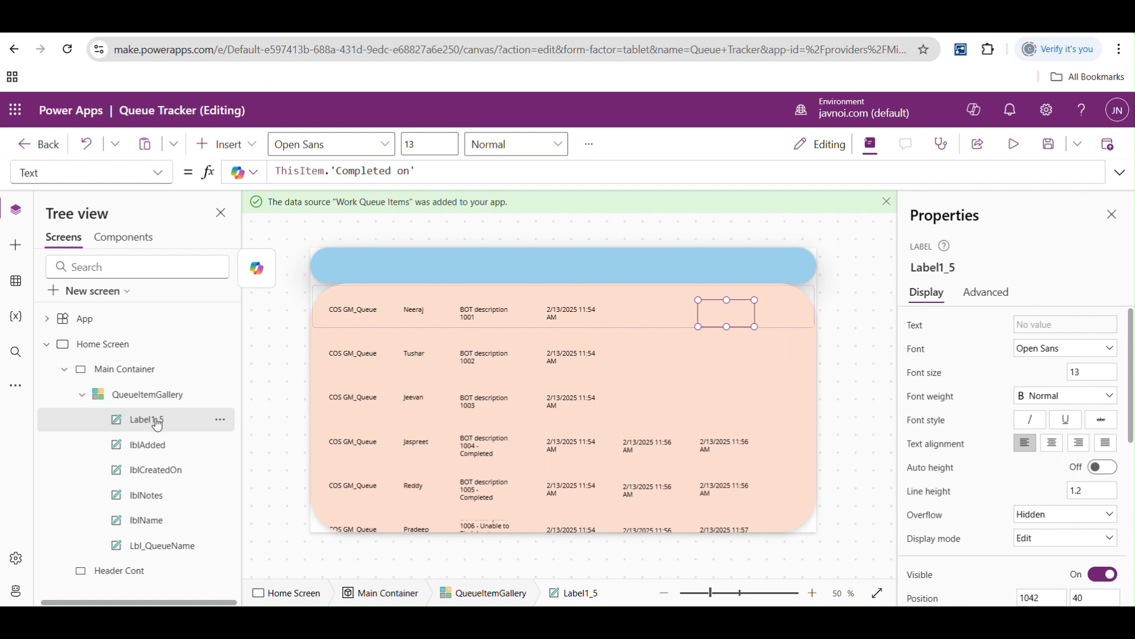
{"action": "double_click", "coordinate": [158, 449]}
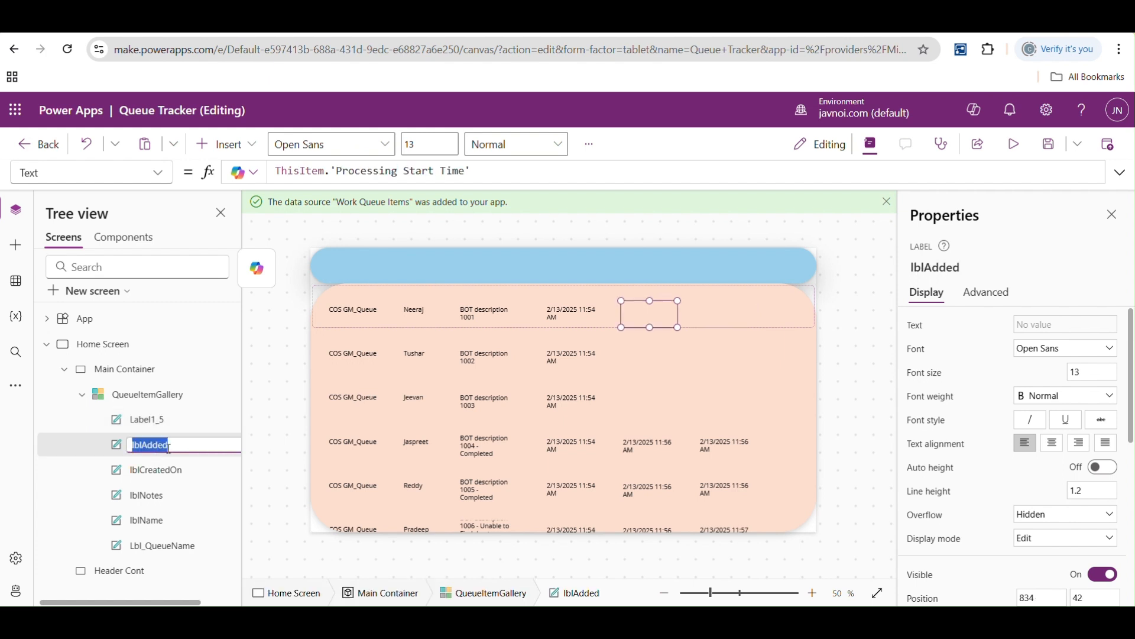
{"action": "type", "text": "lblStart"}
{"action": "key", "text": "Return"}
- Rename the completion time label Label1_5 to lblAdded
{"action": "double_click", "coordinate": [155, 420]}
{"action": "type", "text": "lbk"}
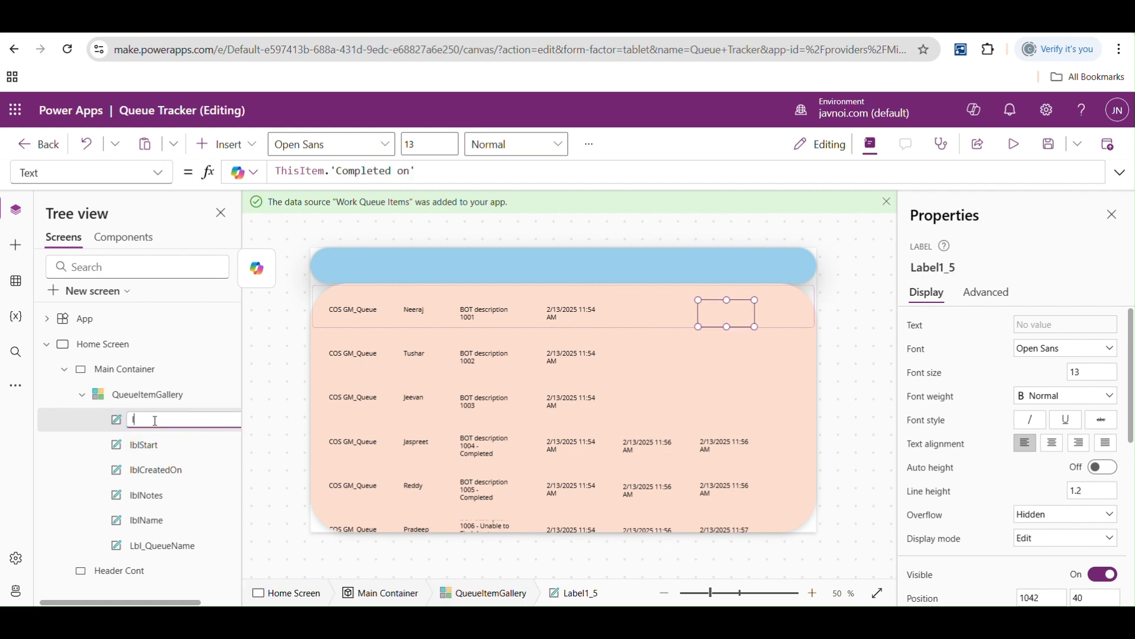
{"action": "key", "text": "BackSpace"}
{"action": "type", "text": "lAdded"}
{"action": "left_click", "coordinate": [258, 406]}
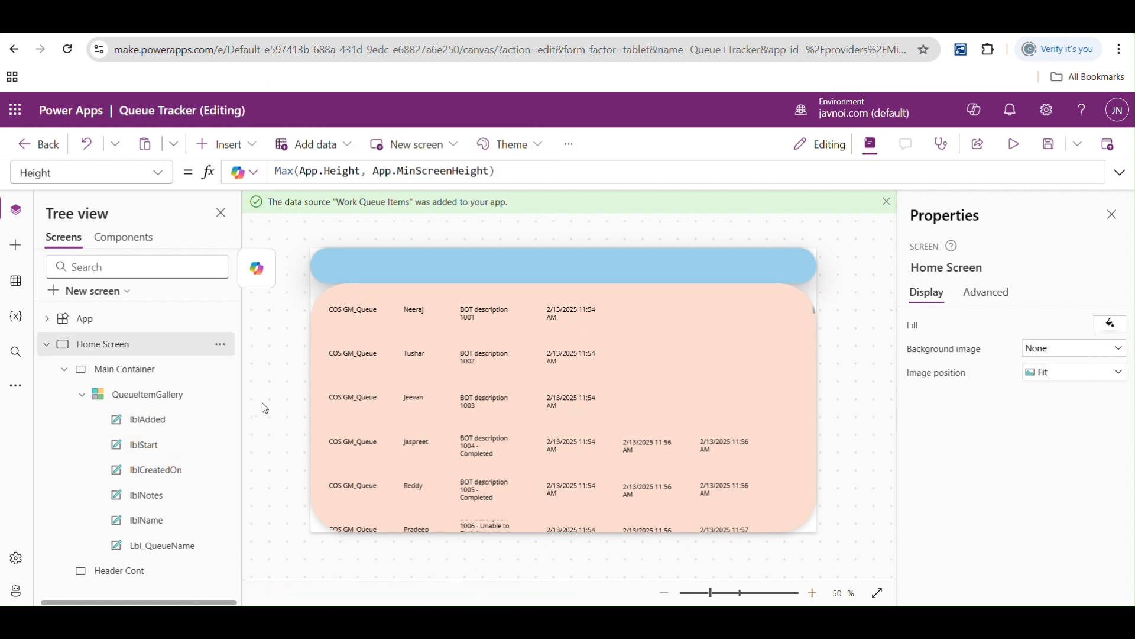
{"action": "left_click", "coordinate": [167, 425]}
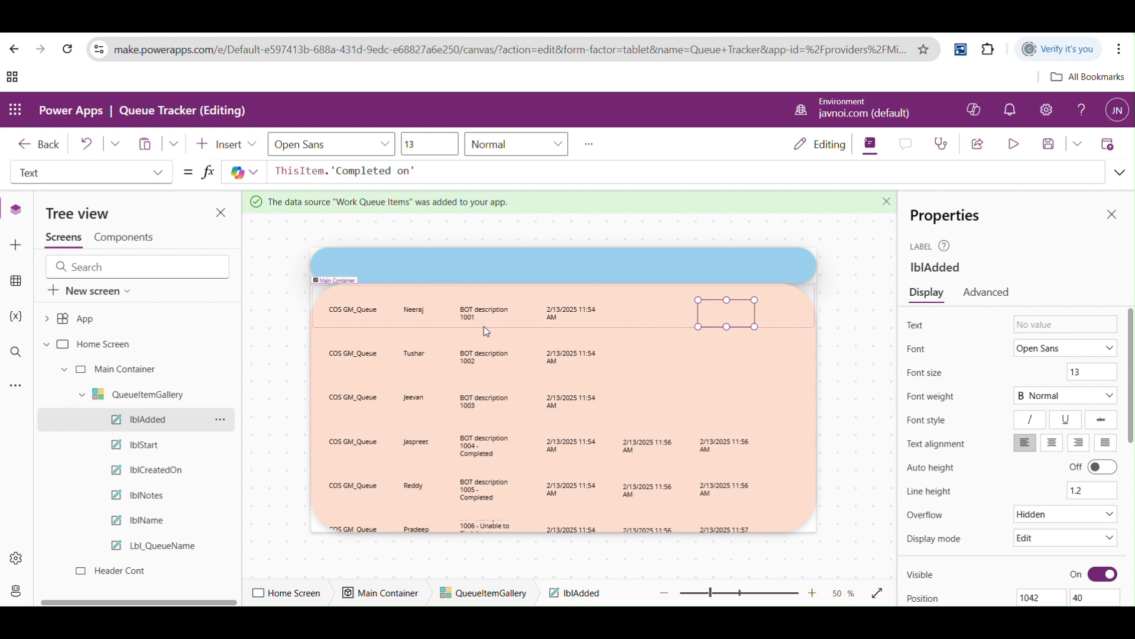
- Examine how the queue name, item name and processing result labels are arranged within the gallery's template row
{"action": "left_click", "coordinate": [355, 307]}
{"action": "left_click", "coordinate": [360, 355]}
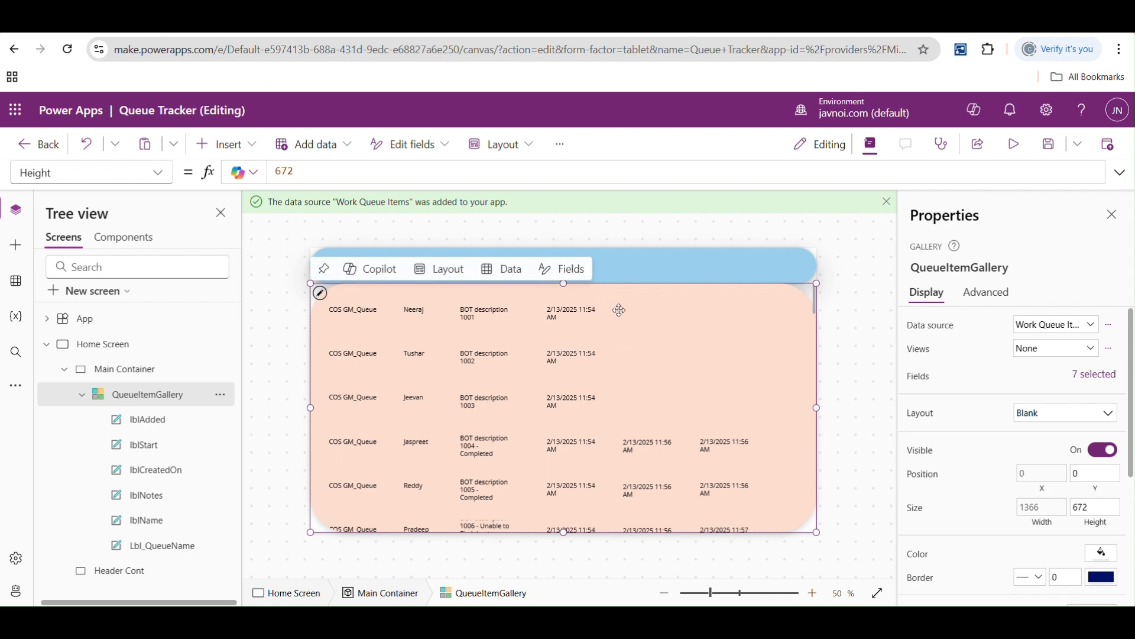
{"action": "left_click", "coordinate": [588, 314]}
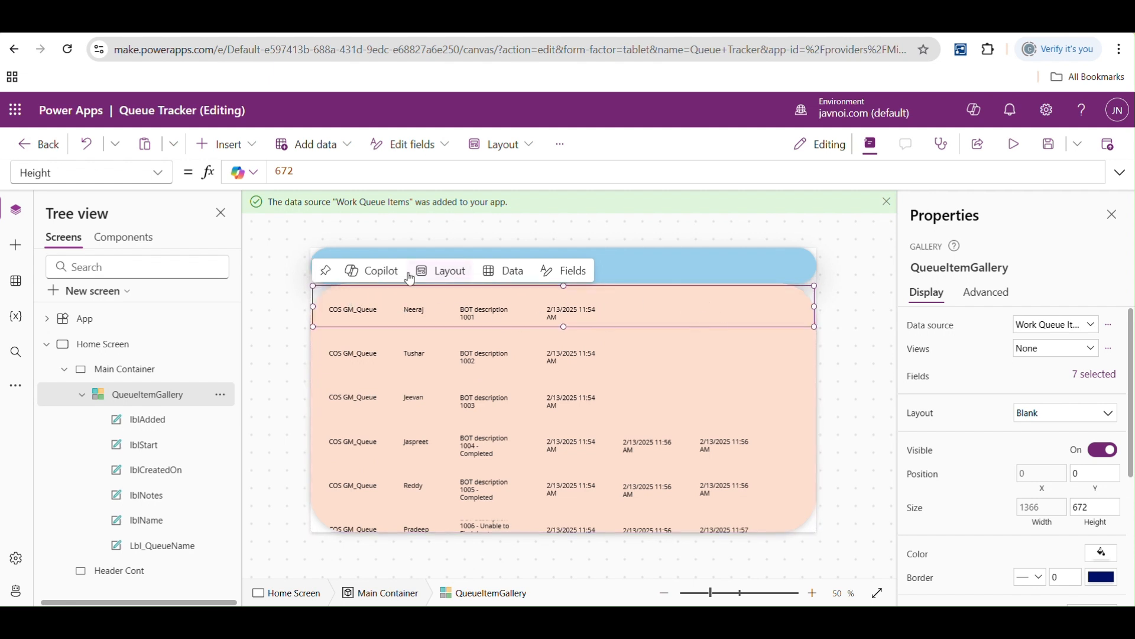
{"action": "left_click", "coordinate": [338, 312]}
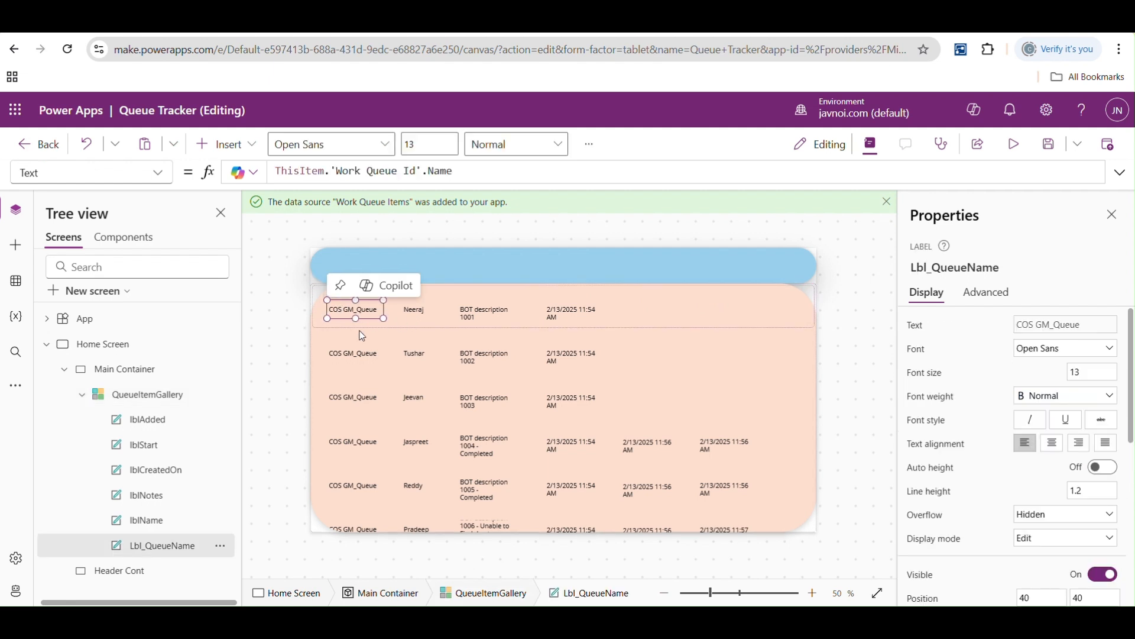
{"action": "left_click", "coordinate": [417, 311]}
{"action": "left_click", "coordinate": [471, 314]}
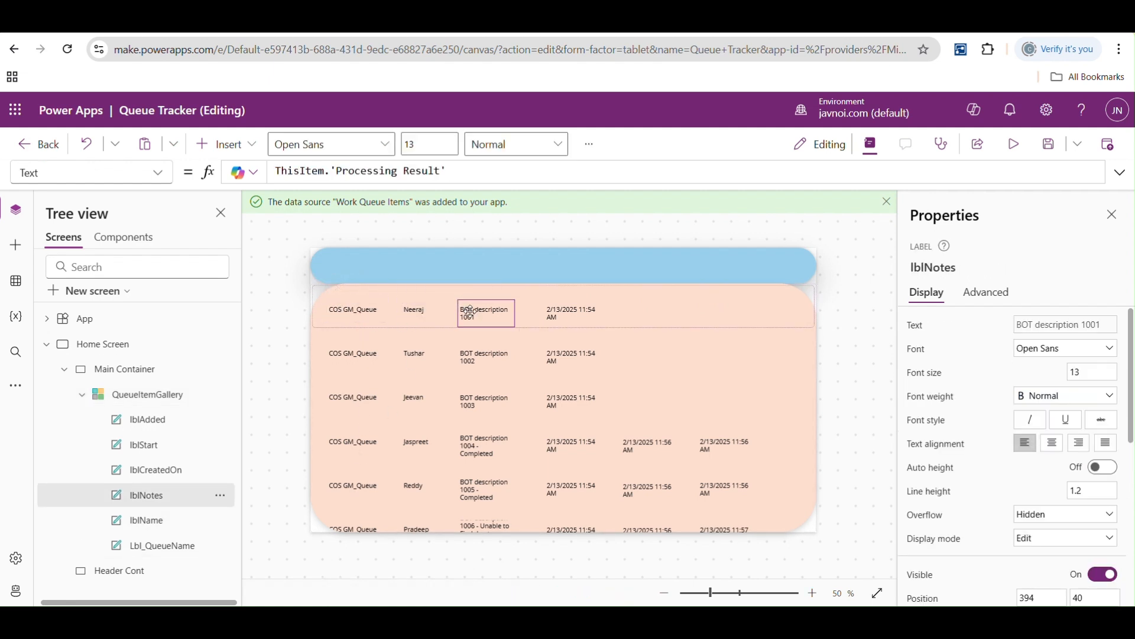
{"action": "left_click", "coordinate": [619, 323]}
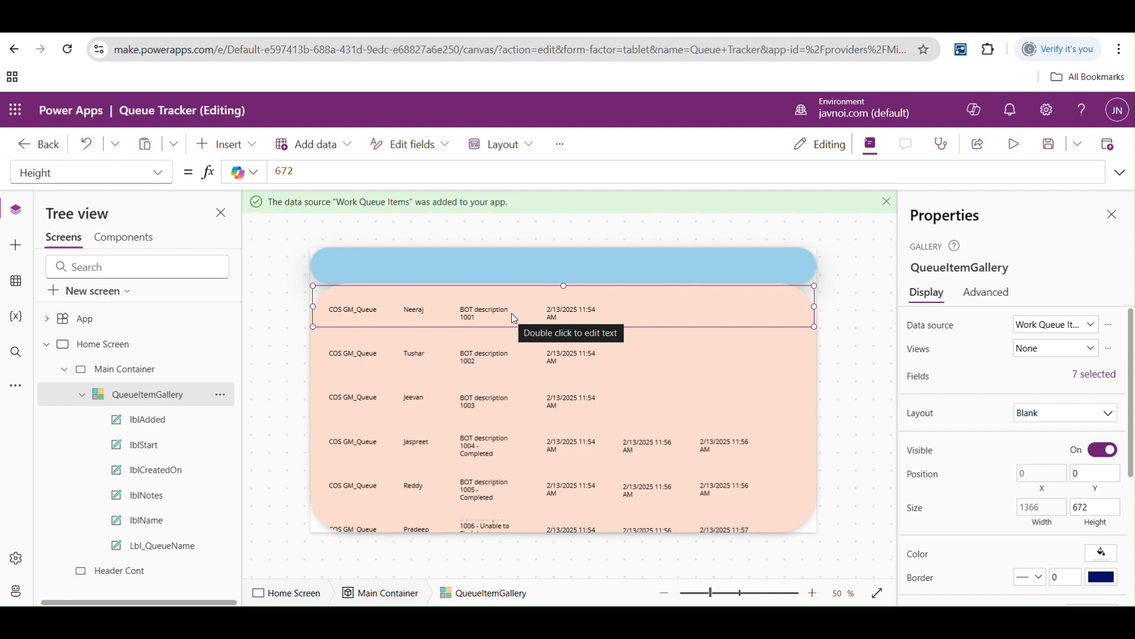
{"action": "left_click", "coordinate": [355, 312]}
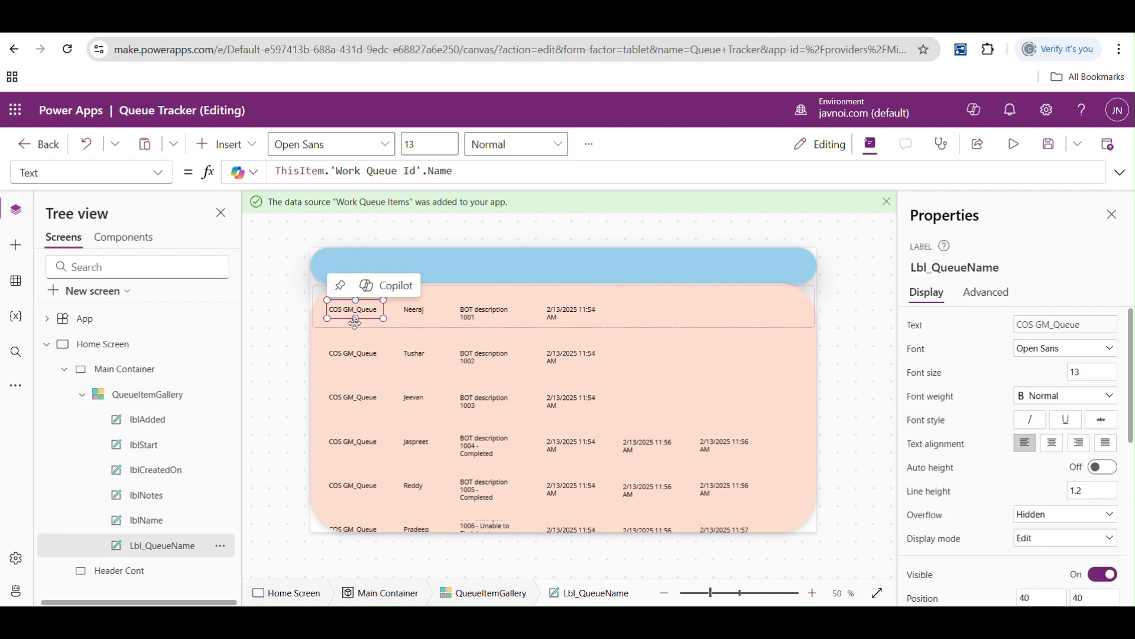
{"action": "left_click", "coordinate": [441, 310]}
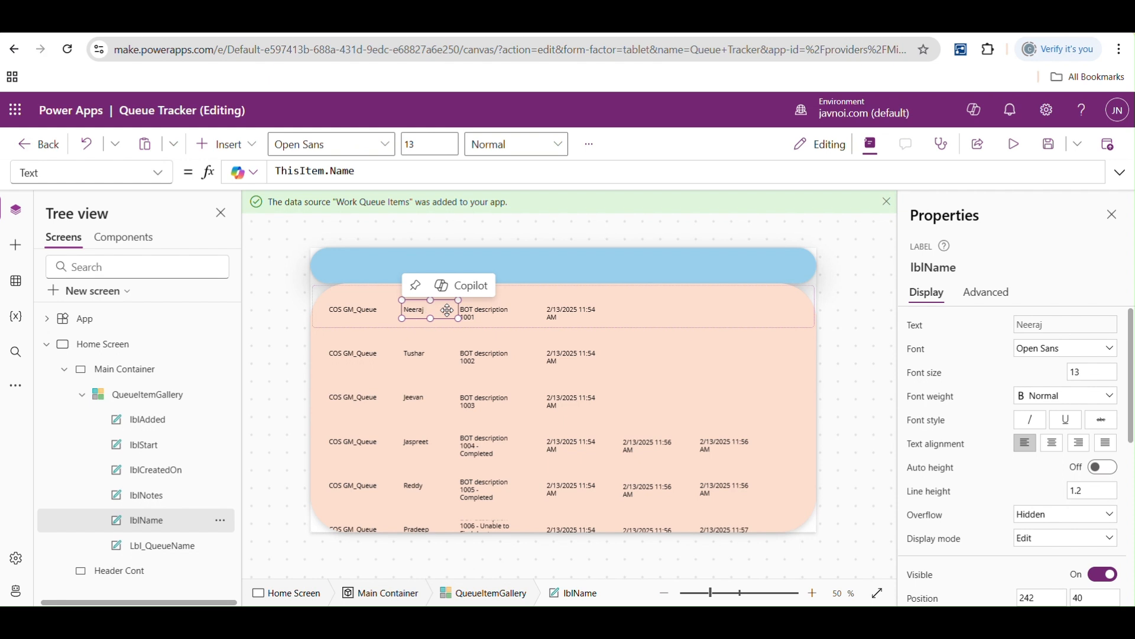
{"action": "left_click", "coordinate": [472, 310]}
{"action": "left_click", "coordinate": [345, 306]}
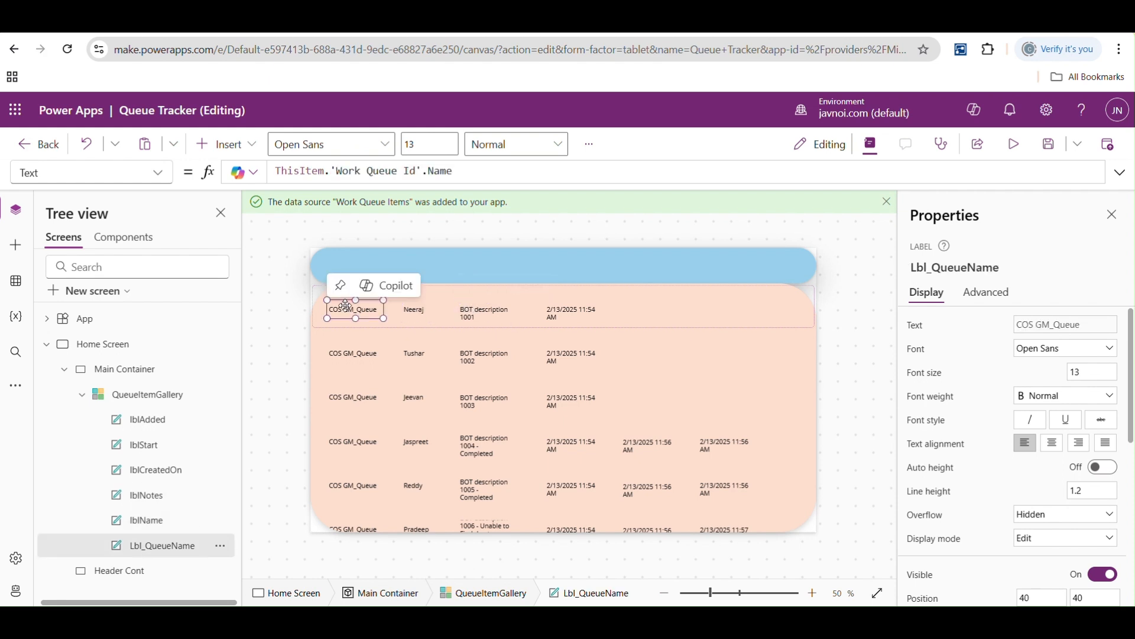
{"action": "left_click", "coordinate": [414, 311]}
- Set the X property of the queue name label Lbl_QueueName to 0
{"action": "left_click", "coordinate": [358, 308]}
{"action": "left_click", "coordinate": [159, 173]}
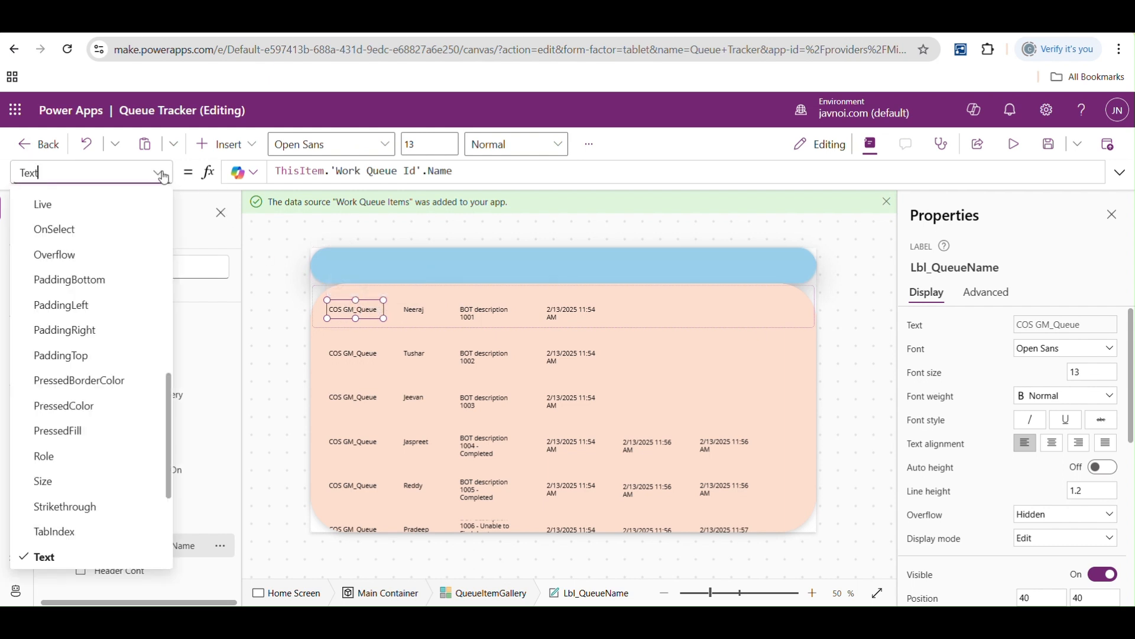
{"action": "scroll", "coordinate": [168, 411], "scroll_direction": "down", "scroll_amount": 4}
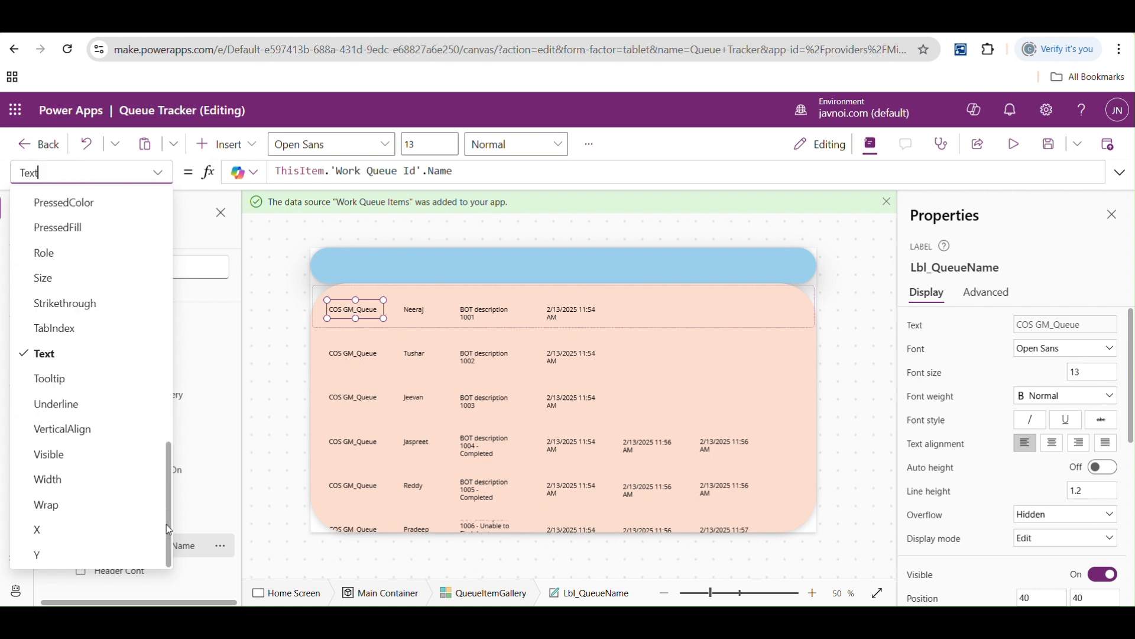
{"action": "left_click", "coordinate": [95, 539]}
{"action": "left_click", "coordinate": [306, 174]}
{"action": "type", "text": "0"}
{"action": "left_click", "coordinate": [352, 317]}
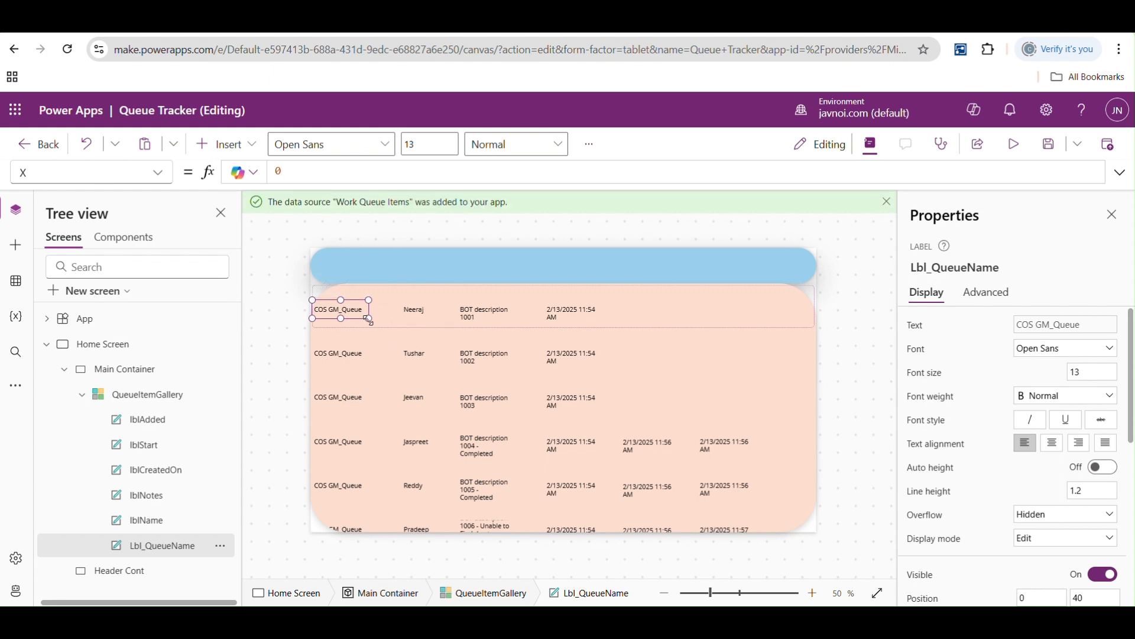
- Try a Y value of 0 for the queue name label and set it back to 40
{"action": "left_click", "coordinate": [157, 172]}
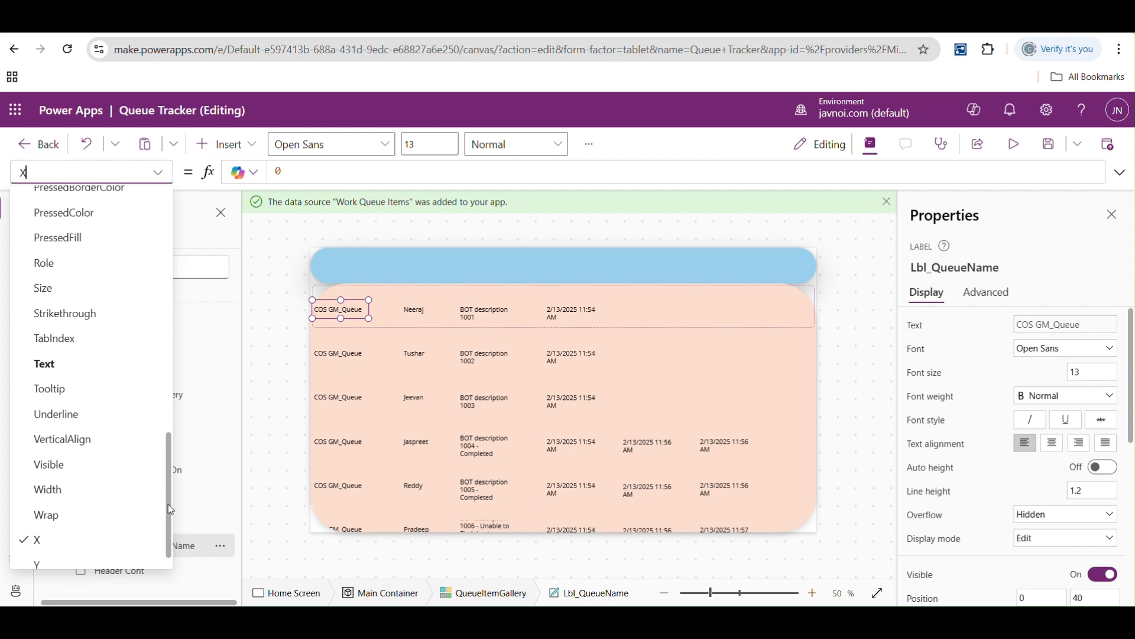
{"action": "scroll", "coordinate": [168, 496], "scroll_direction": "down", "scroll_amount": 1}
{"action": "left_click", "coordinate": [43, 555]}
{"action": "left_click", "coordinate": [298, 170]}
{"action": "type", "text": "0"}
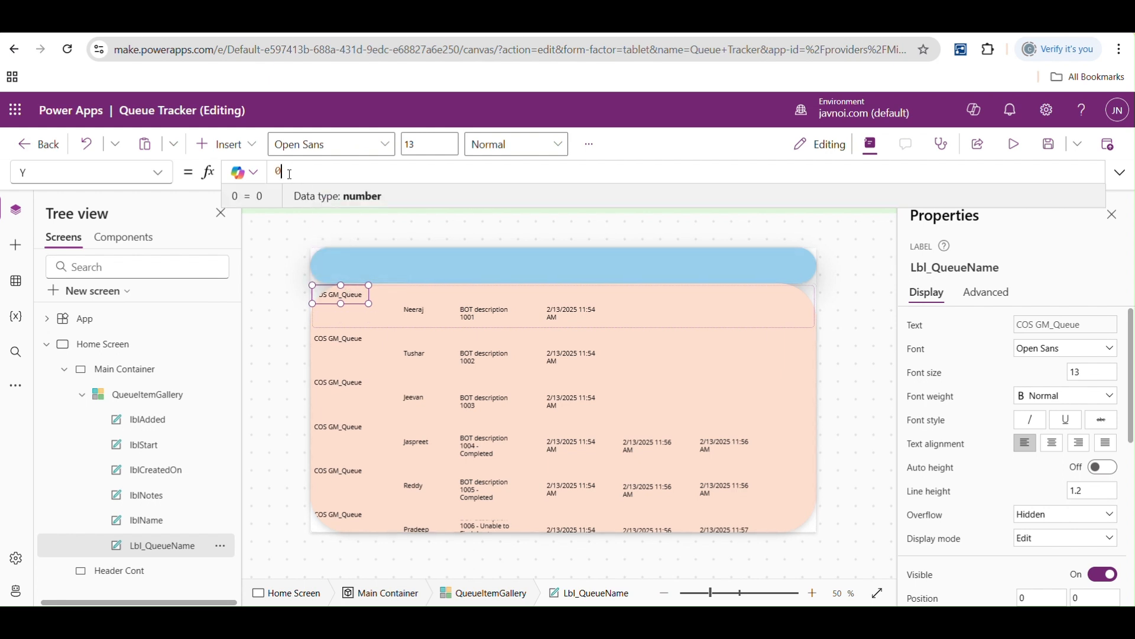
{"action": "key", "text": "BackSpace"}
{"action": "type", "text": "40"}
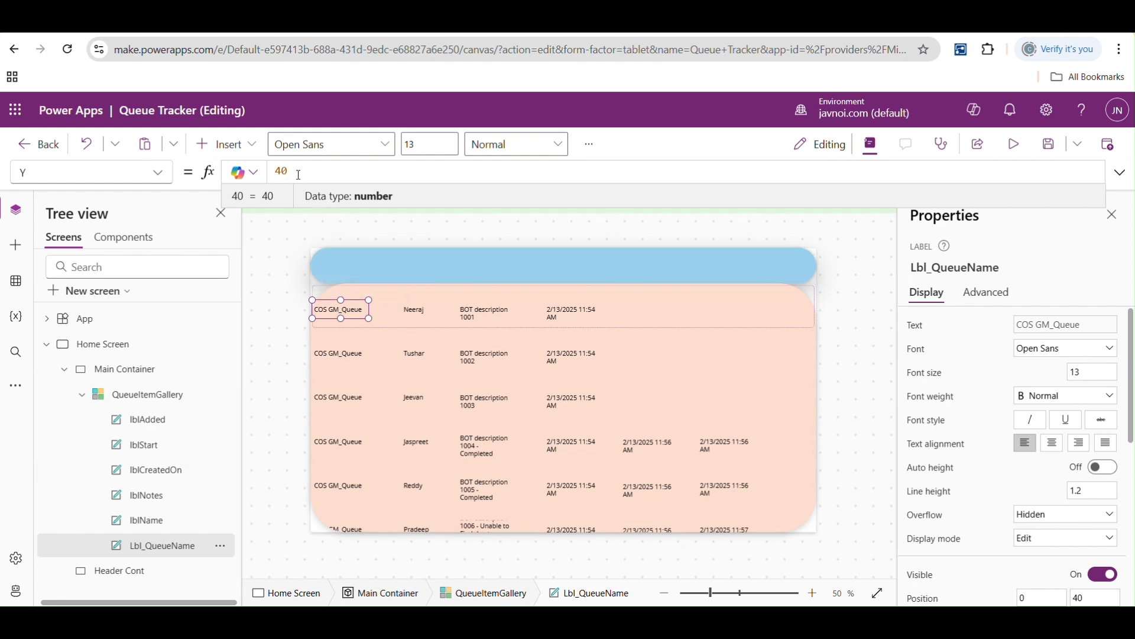
{"action": "left_click", "coordinate": [419, 309]}
{"action": "left_click", "coordinate": [342, 313]}
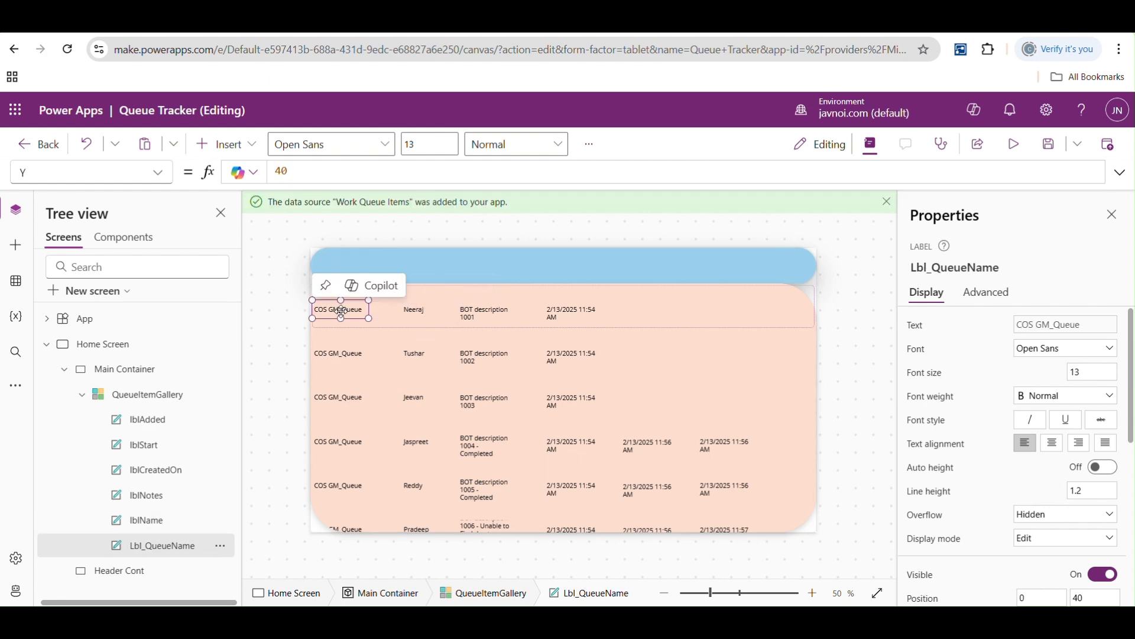
{"action": "left_click", "coordinate": [419, 312]}
{"action": "left_click", "coordinate": [349, 313]}
- Start the X formula of the item name label lblName with Lbl_QueueName.X
{"action": "left_click", "coordinate": [415, 310]}
{"action": "left_click", "coordinate": [157, 172]}
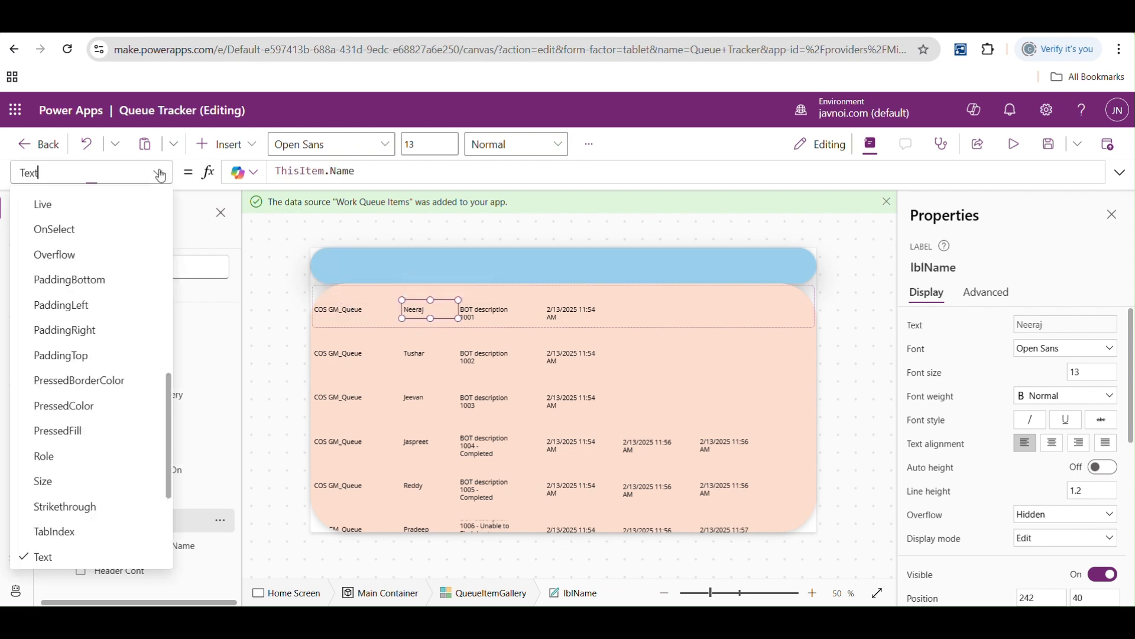
{"action": "scroll", "coordinate": [170, 396], "scroll_direction": "down", "scroll_amount": 5}
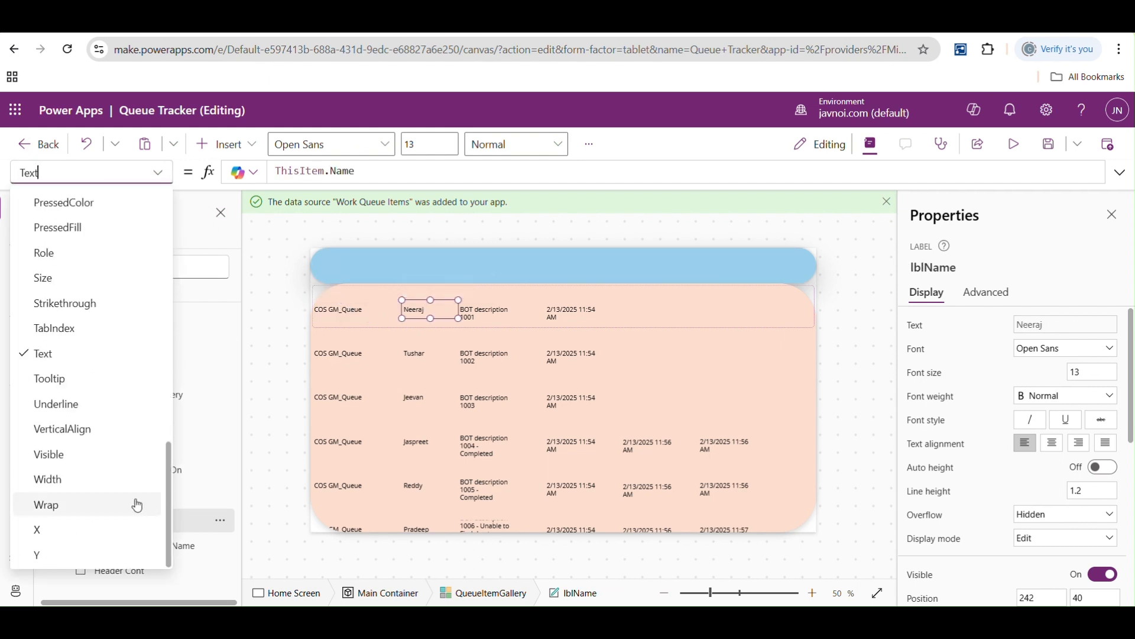
{"action": "left_click", "coordinate": [42, 530]}
{"action": "left_click_drag", "start_coordinate": [301, 171], "coordinate": [258, 172]}
{"action": "type", "text": "lbl"}
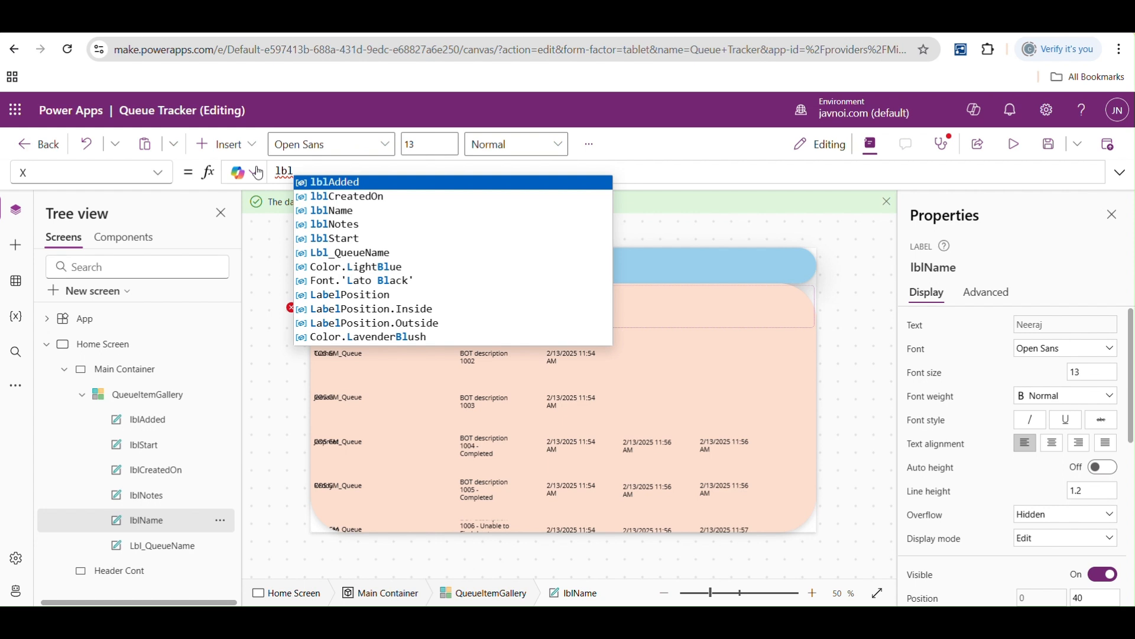
{"action": "key", "text": "Down"}
{"action": "key", "text": "Down"}
{"action": "key", "text": "Down"}
{"action": "key", "text": "Down"}
{"action": "key", "text": "Down"}
{"action": "key", "text": "Tab"}
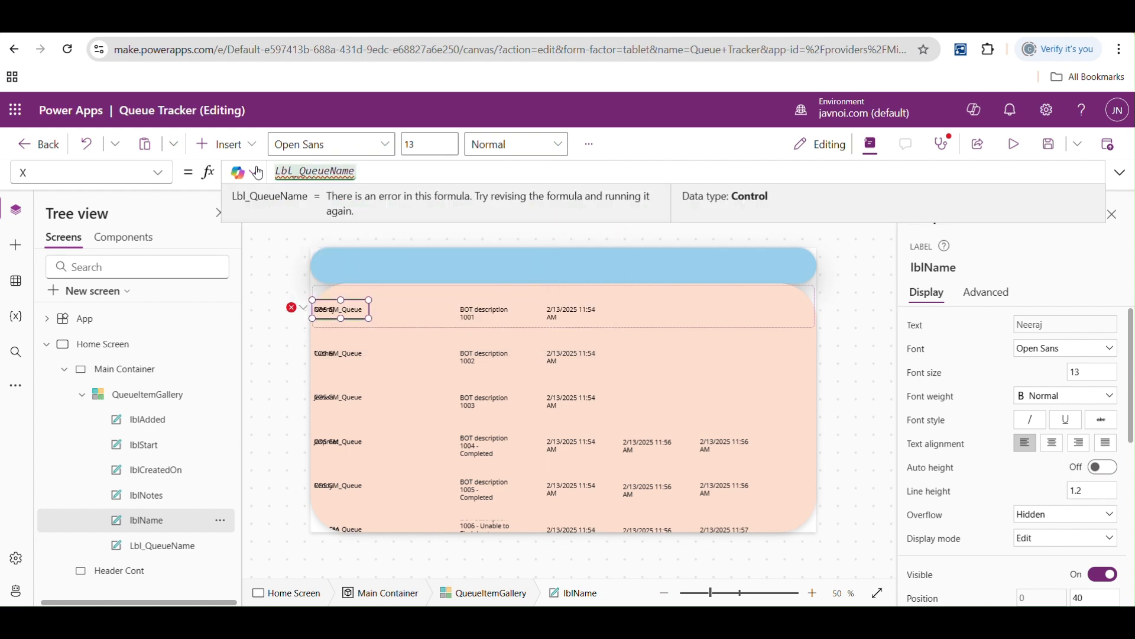
{"action": "type", "text": ".X"}
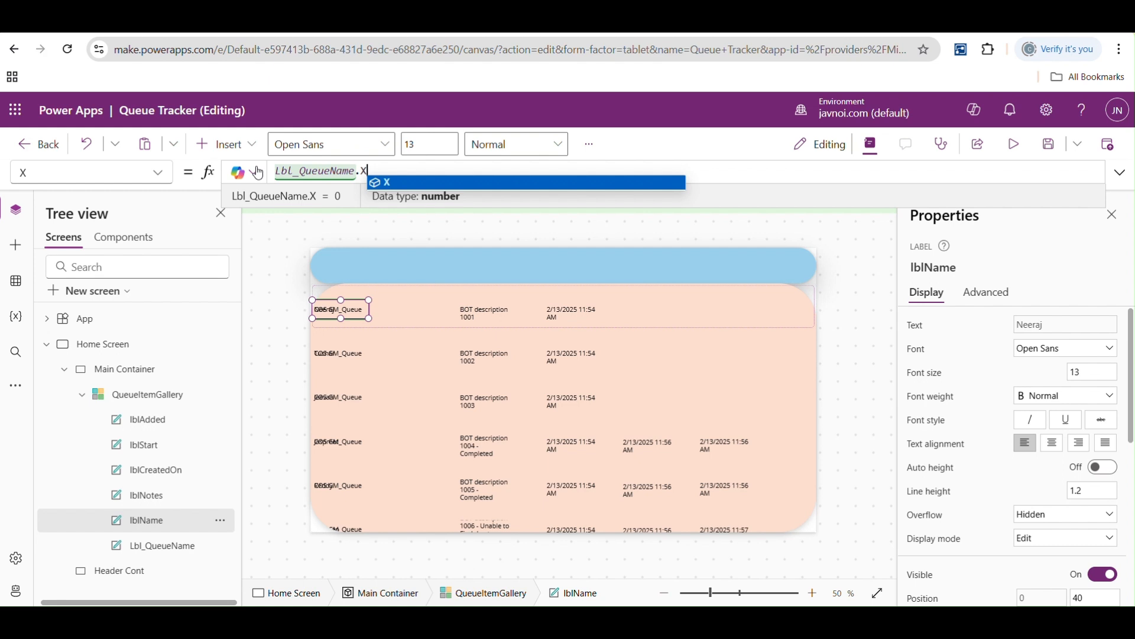
- Extend lblName's X formula by adding the queue name label's width, giving Lbl_QueueName.X+Lbl_QueueName.Width
{"action": "type", "text": "+lb"}
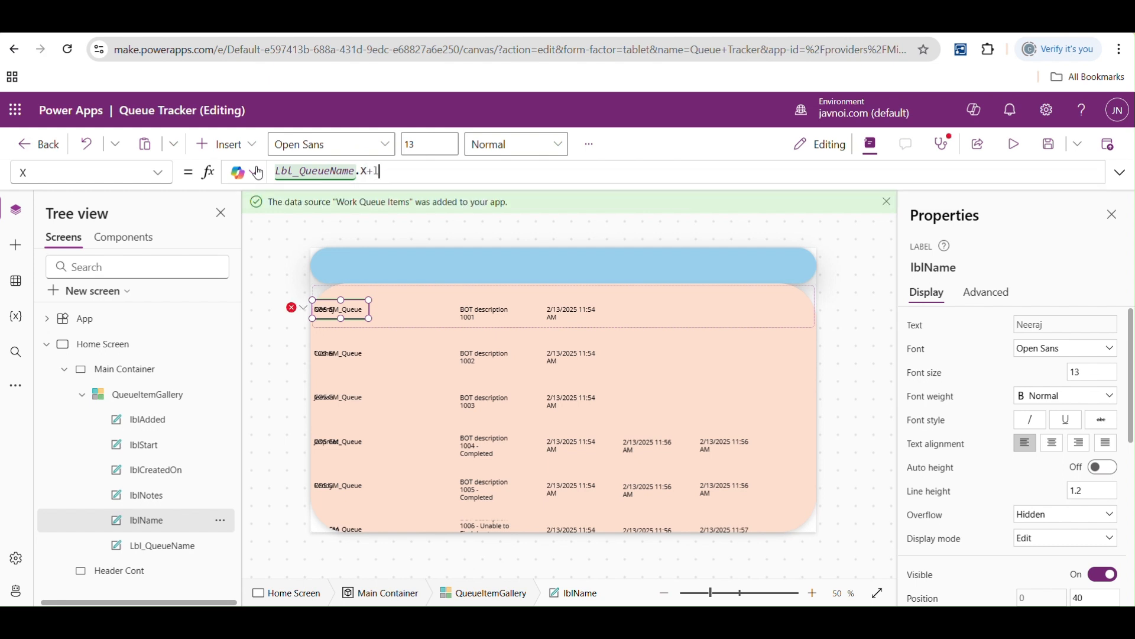
{"action": "key", "text": "Down"}
{"action": "key", "text": "Down"}
{"action": "key", "text": "Down"}
{"action": "key", "text": "Down"}
{"action": "key", "text": "Down"}
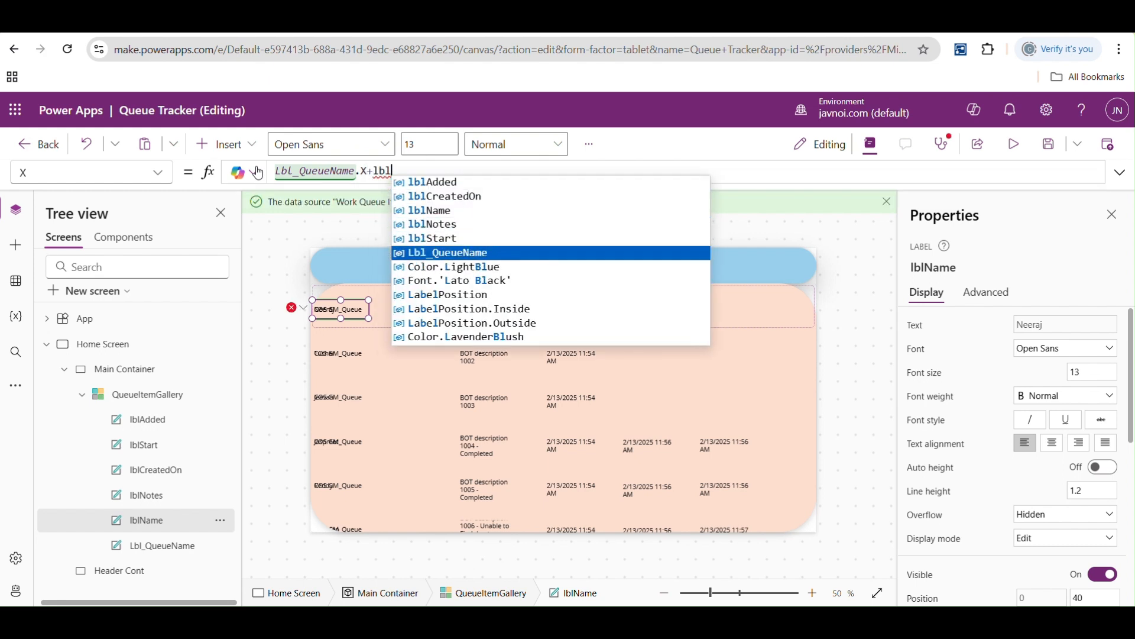
{"action": "key", "text": "Tab"}
{"action": "type", "text": ".W"}
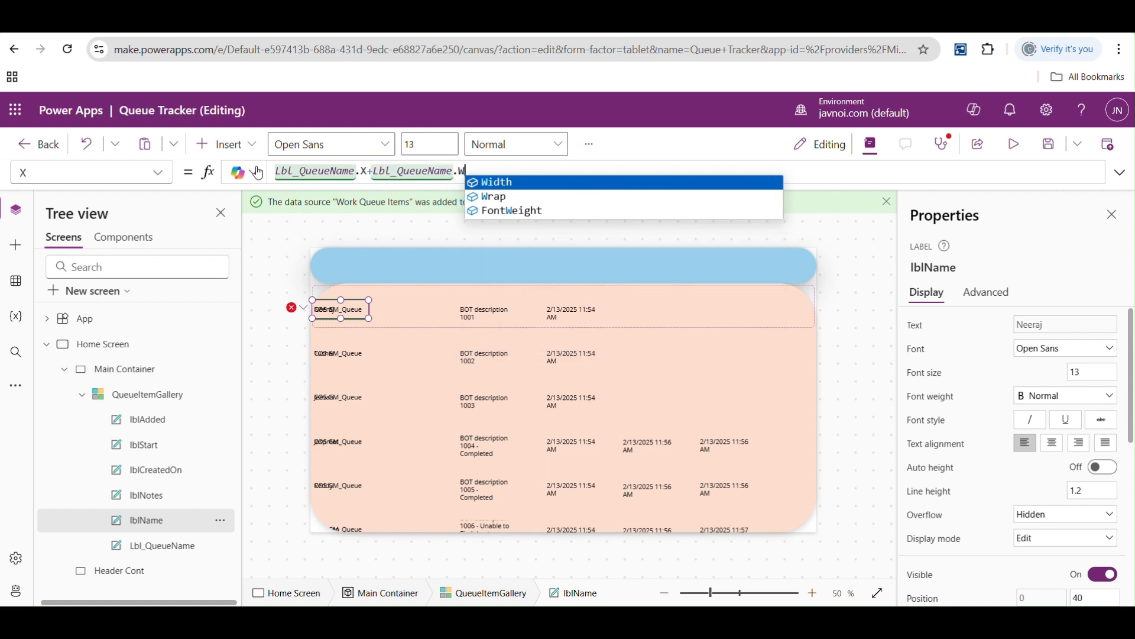
{"action": "key", "text": "Tab"}
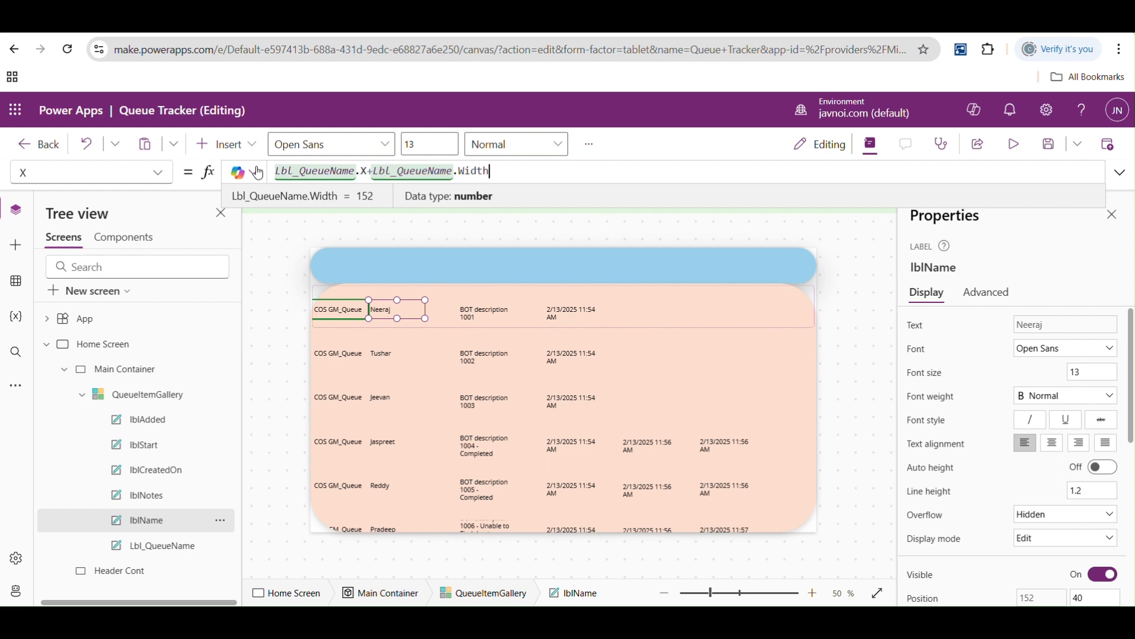
- Try multiplying the width in lblName's X formula by 2, and set the multiplier to 1.5
{"action": "type", "text": "*2"}
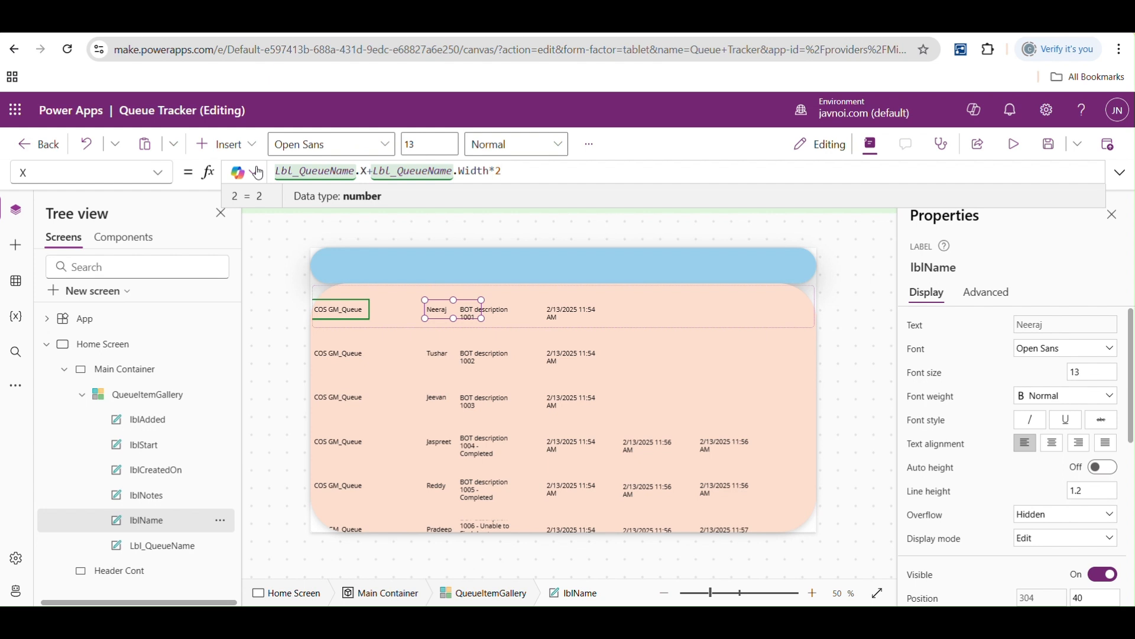
{"action": "key", "text": "BackSpace"}
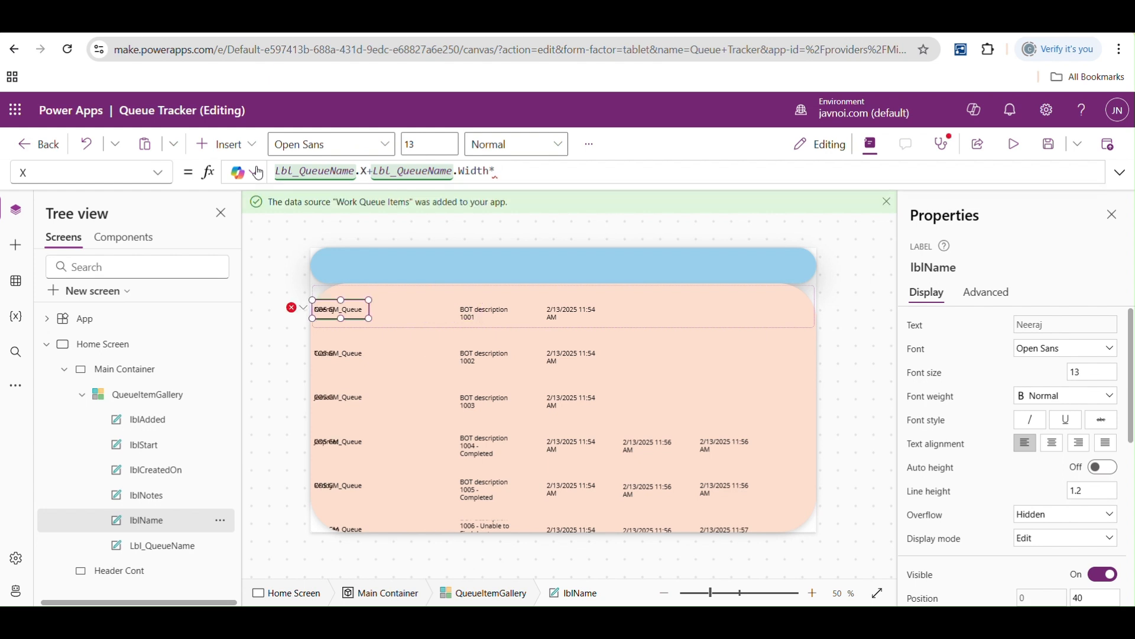
{"action": "type", "text": "5"}
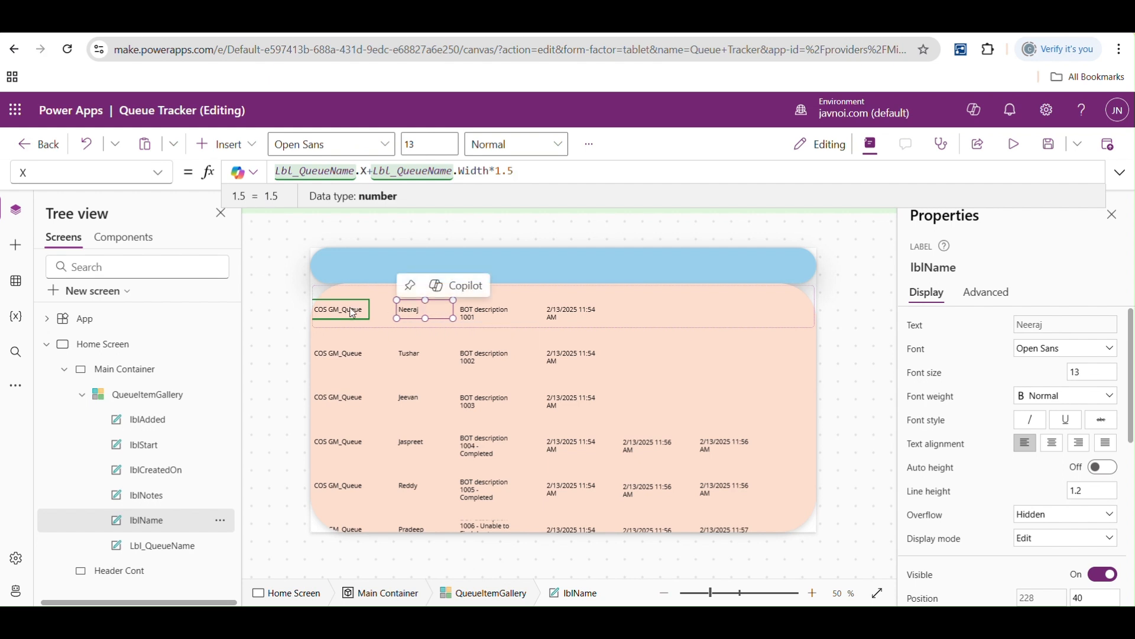
- Examine the horizontal spacing between the queue name, item name, processing result and created-on labels in the first gallery row
{"action": "left_click_drag", "start_coordinate": [516, 172], "coordinate": [503, 171]}
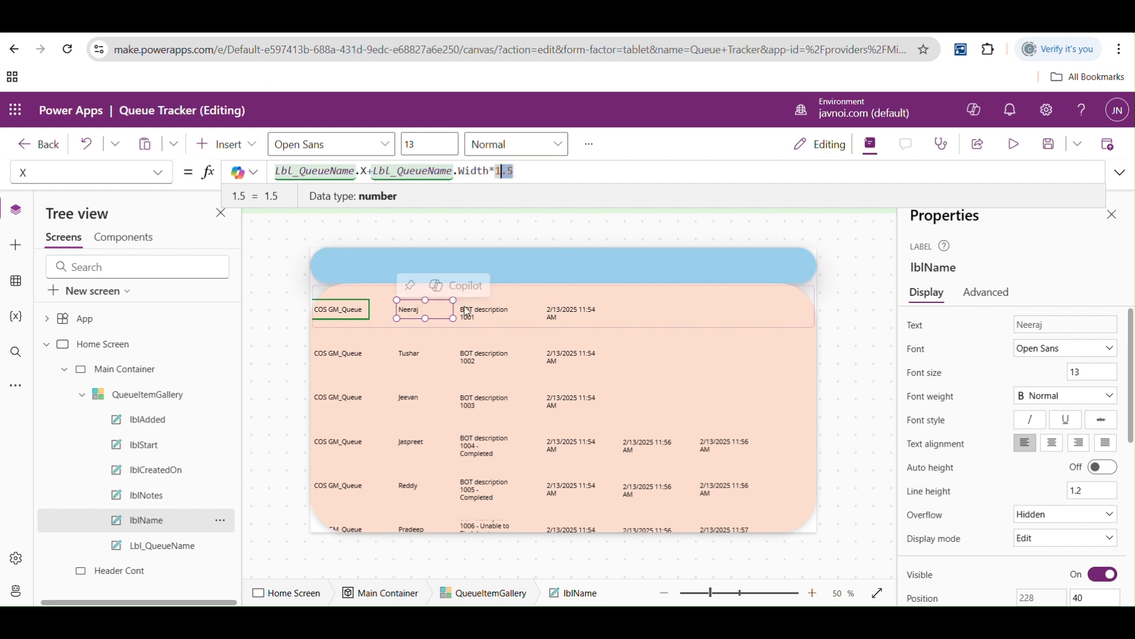
{"action": "left_click", "coordinate": [486, 315]}
{"action": "left_click", "coordinate": [557, 314]}
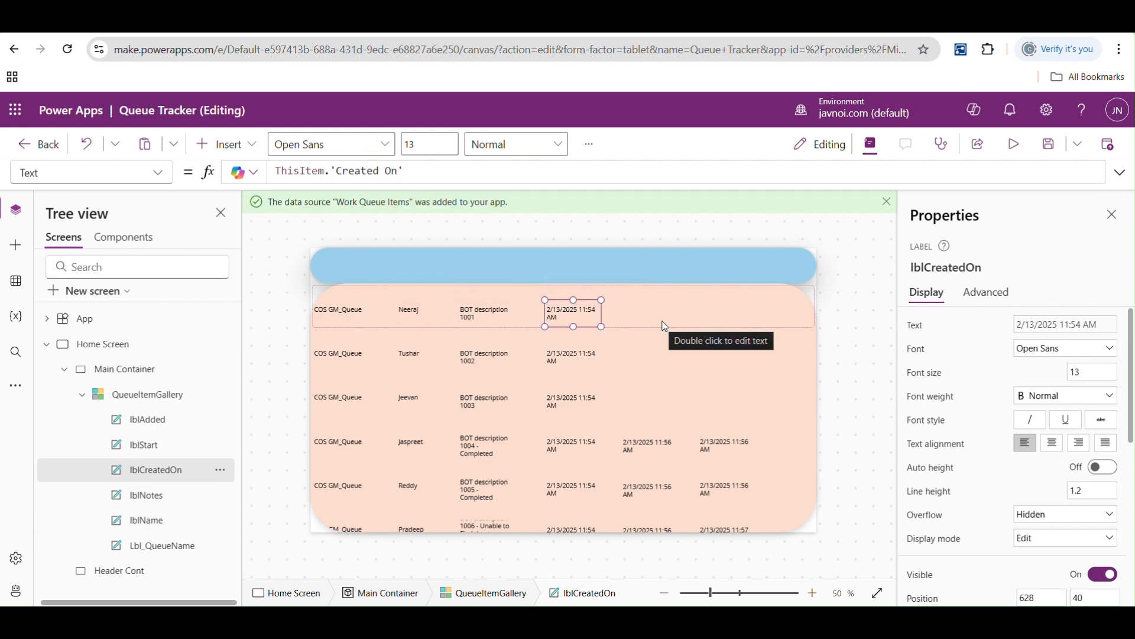
{"action": "left_click", "coordinate": [343, 309]}
{"action": "left_click", "coordinate": [411, 314]}
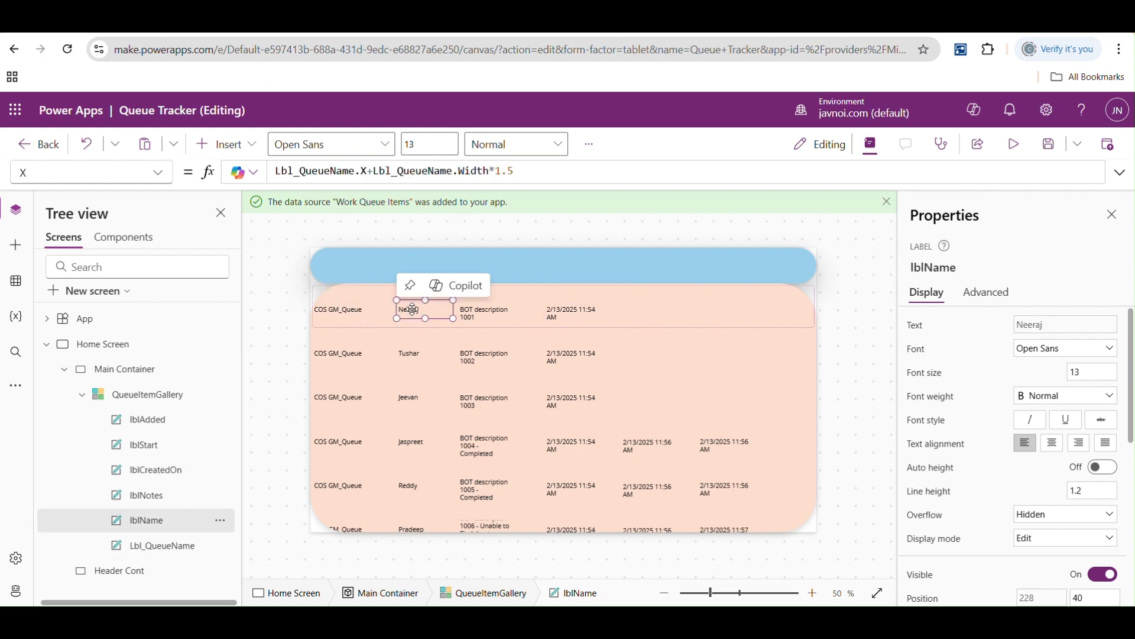
{"action": "left_click", "coordinate": [482, 314]}
{"action": "left_click", "coordinate": [554, 314]}
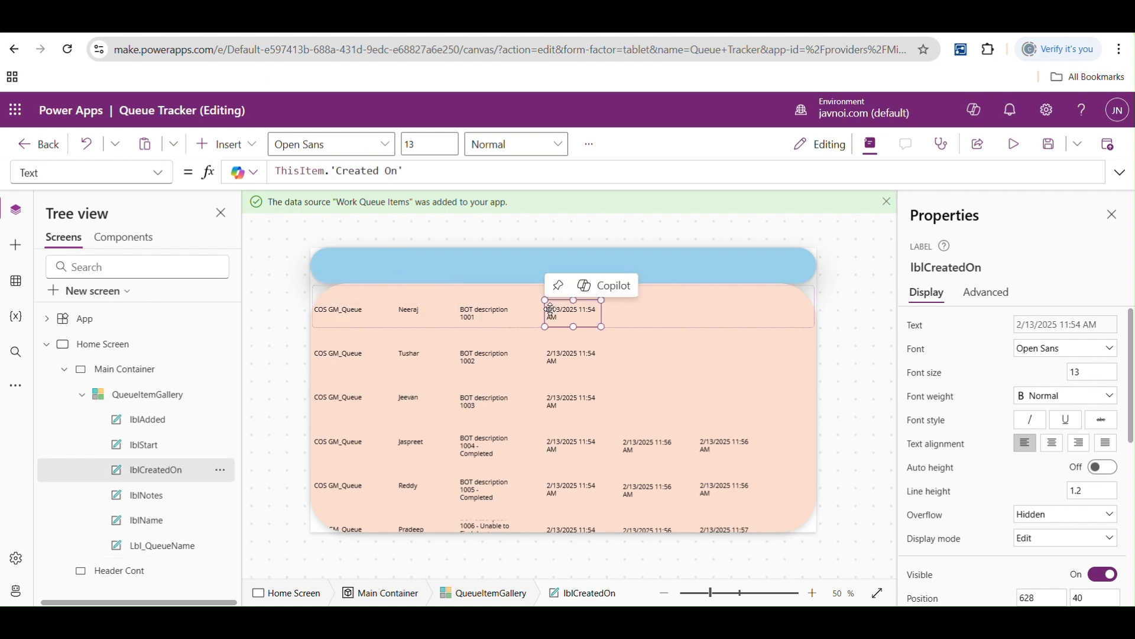
{"action": "left_click", "coordinate": [335, 311]}
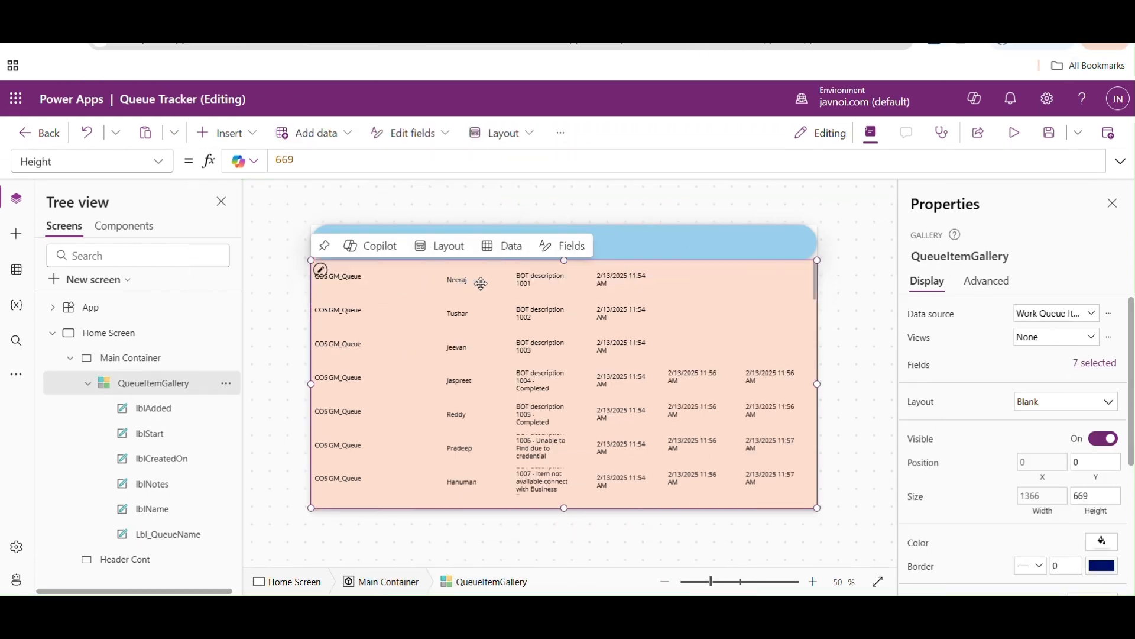
- Examine how the item name and processing result labels sit within the gallery template and the Main Container
{"action": "left_click", "coordinate": [523, 284]}
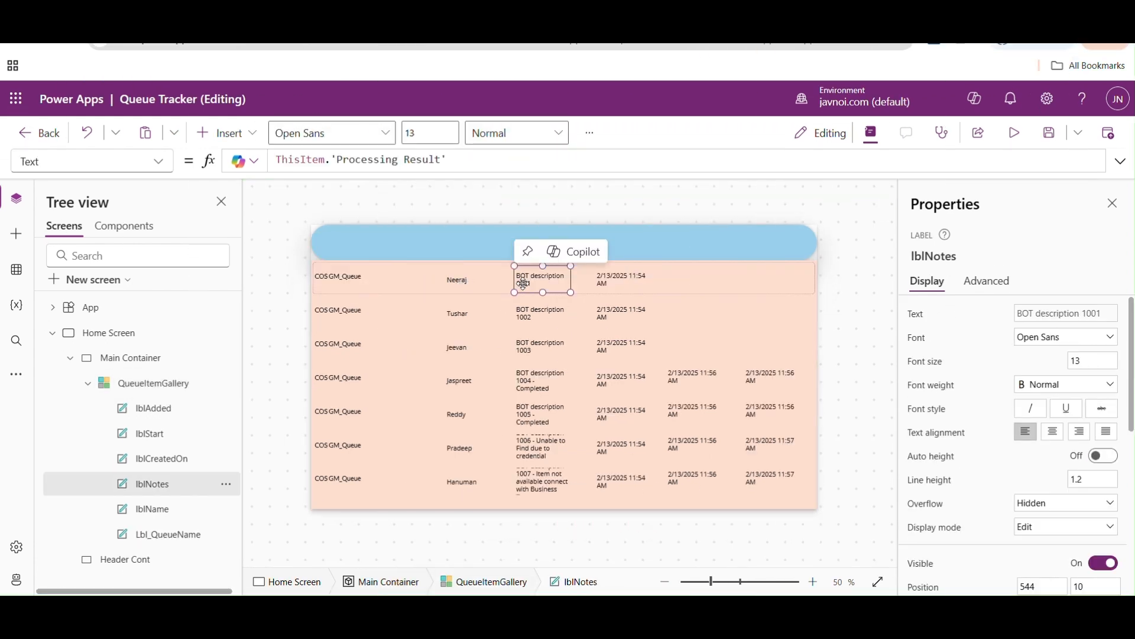
{"action": "left_click", "coordinate": [482, 284]}
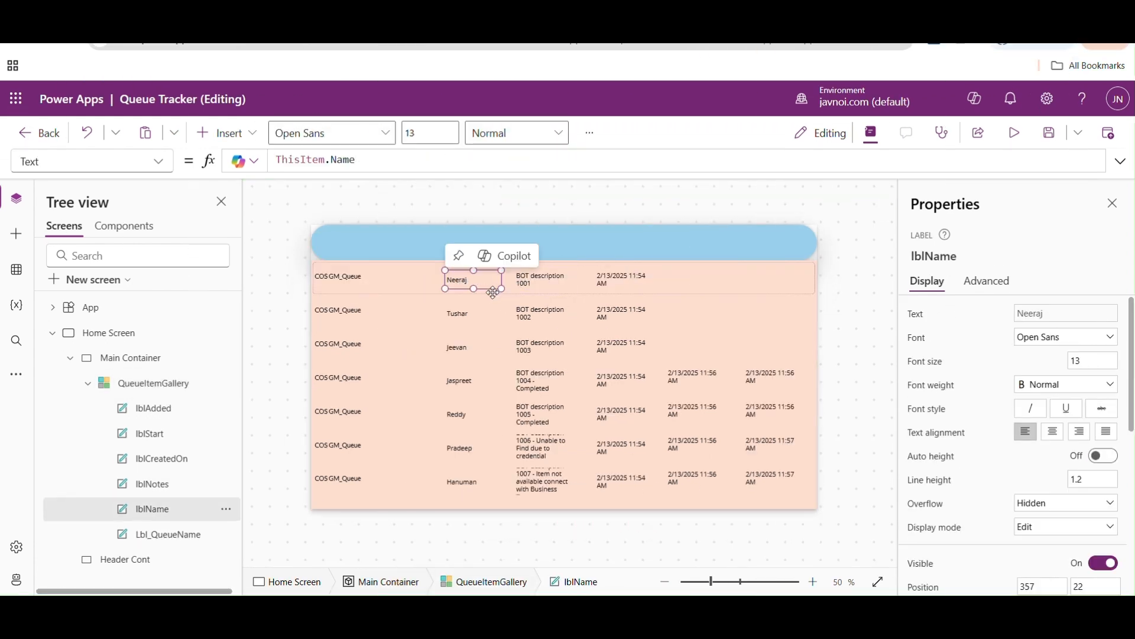
{"action": "left_click", "coordinate": [514, 295]}
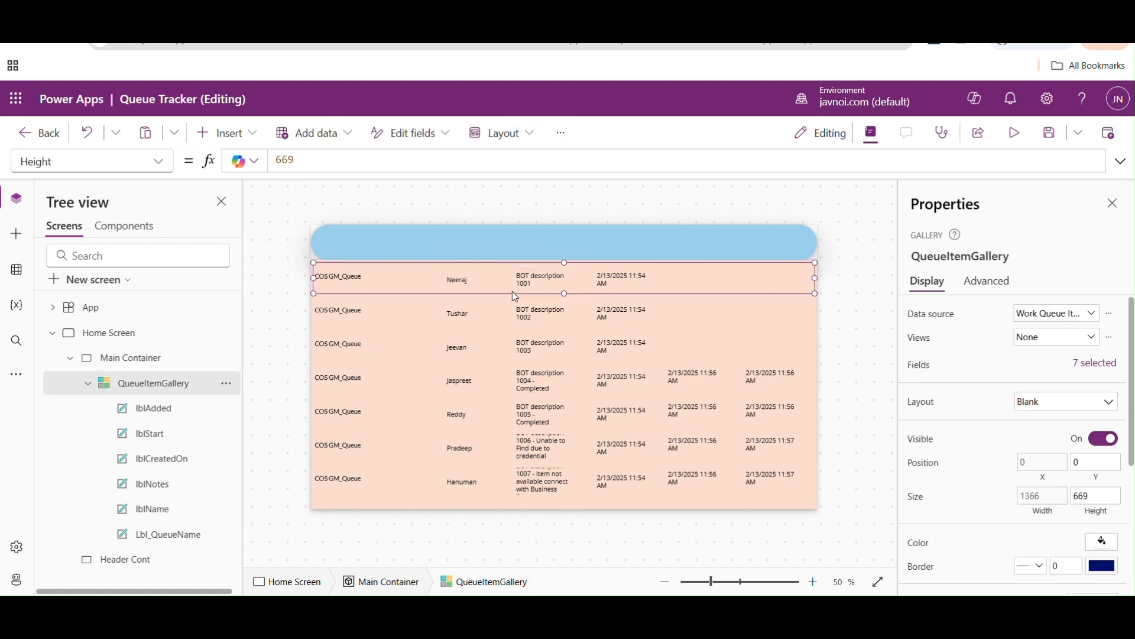
{"action": "left_click", "coordinate": [491, 351]}
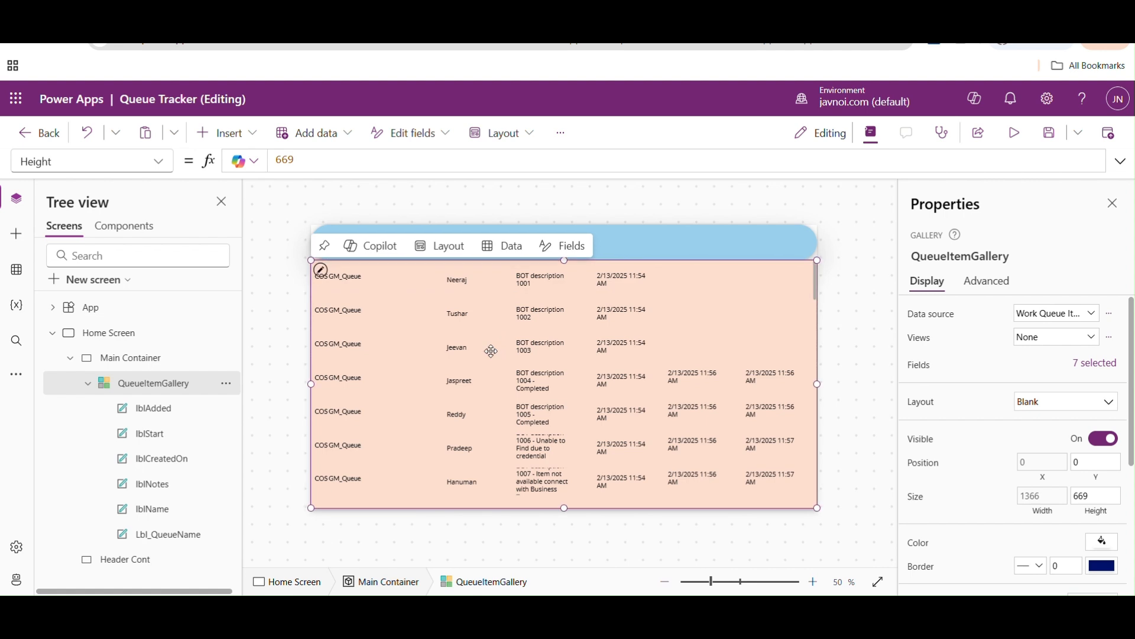
{"action": "left_click", "coordinate": [499, 279]}
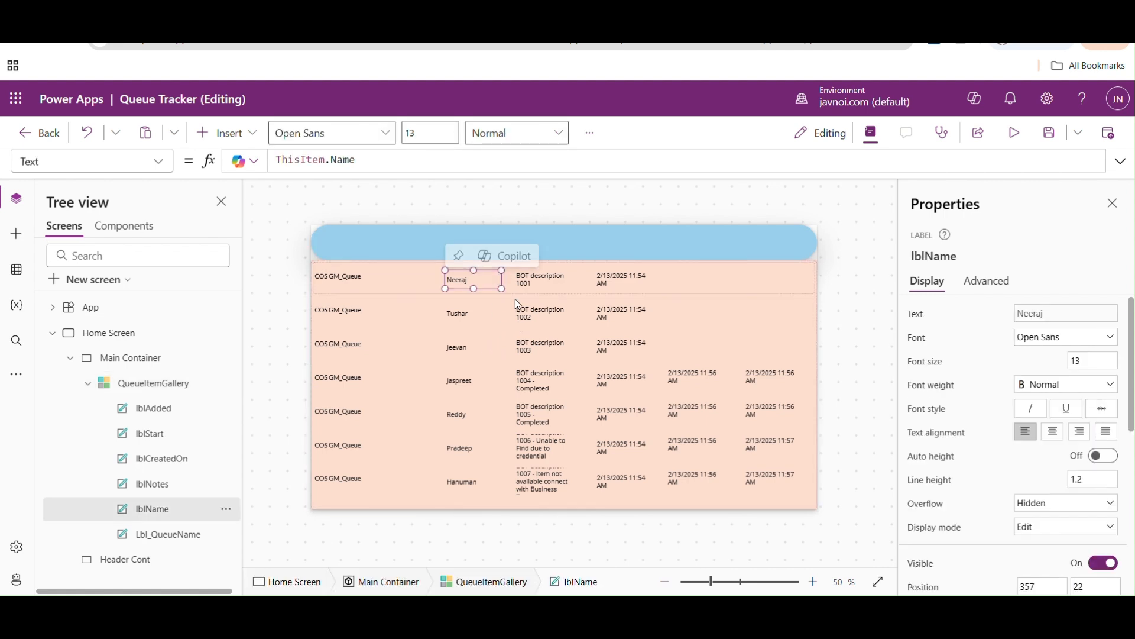
{"action": "left_click", "coordinate": [516, 304]}
{"action": "left_click", "coordinate": [144, 358]}
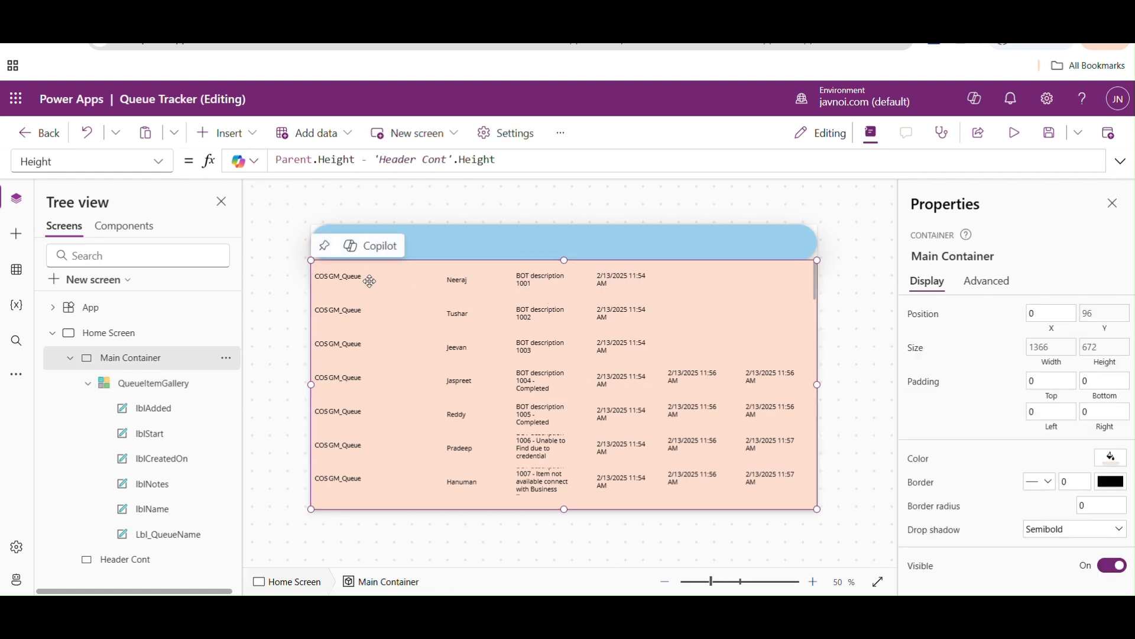
- Set the Y property of all six gallery labels together to Parent.TemplateHeight
{"action": "left_click", "coordinate": [339, 275]}
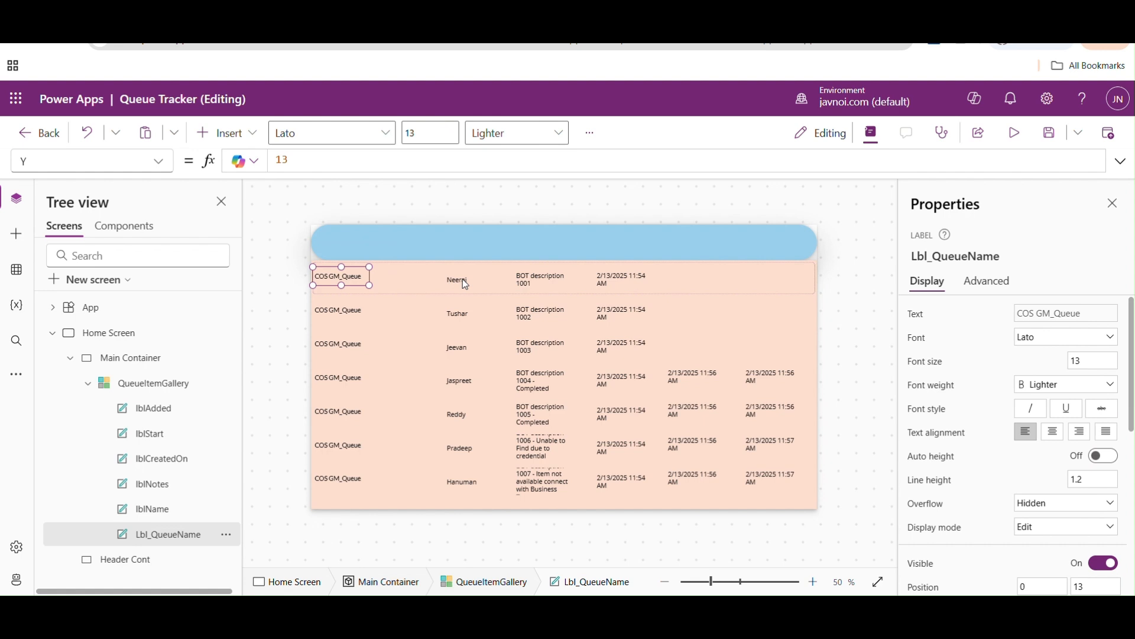
{"action": "left_click", "coordinate": [464, 280], "text": "shift"}
{"action": "left_click", "coordinate": [539, 279], "text": "shift"}
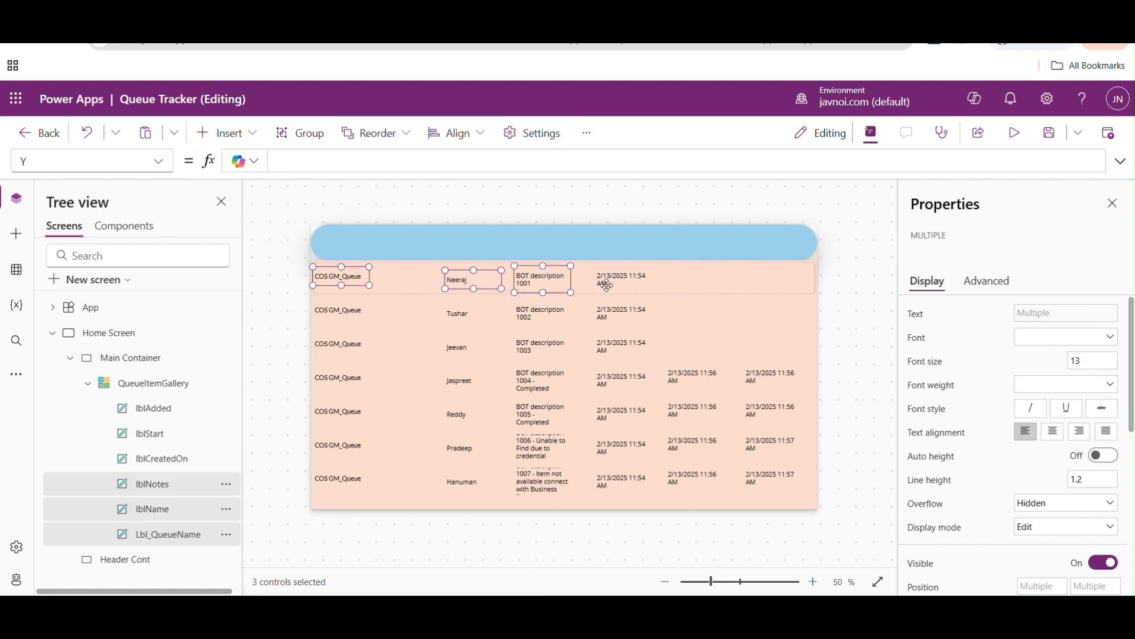
{"action": "left_click", "coordinate": [607, 286], "text": "shift"}
{"action": "left_click", "coordinate": [694, 281], "text": "shift"}
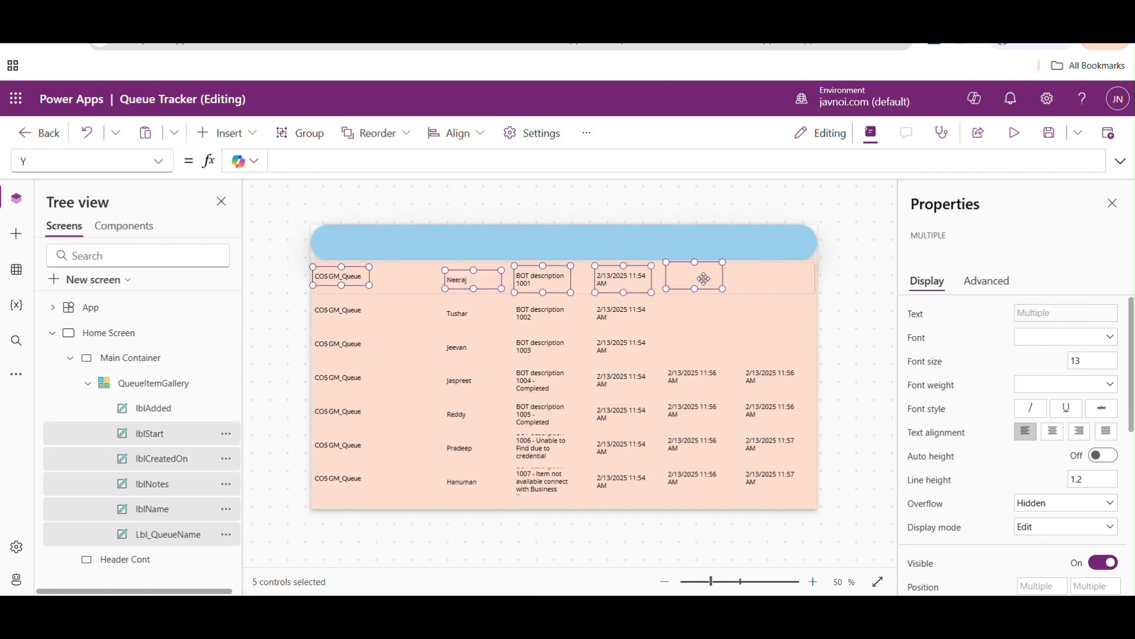
{"action": "left_click", "coordinate": [772, 281], "text": "shift"}
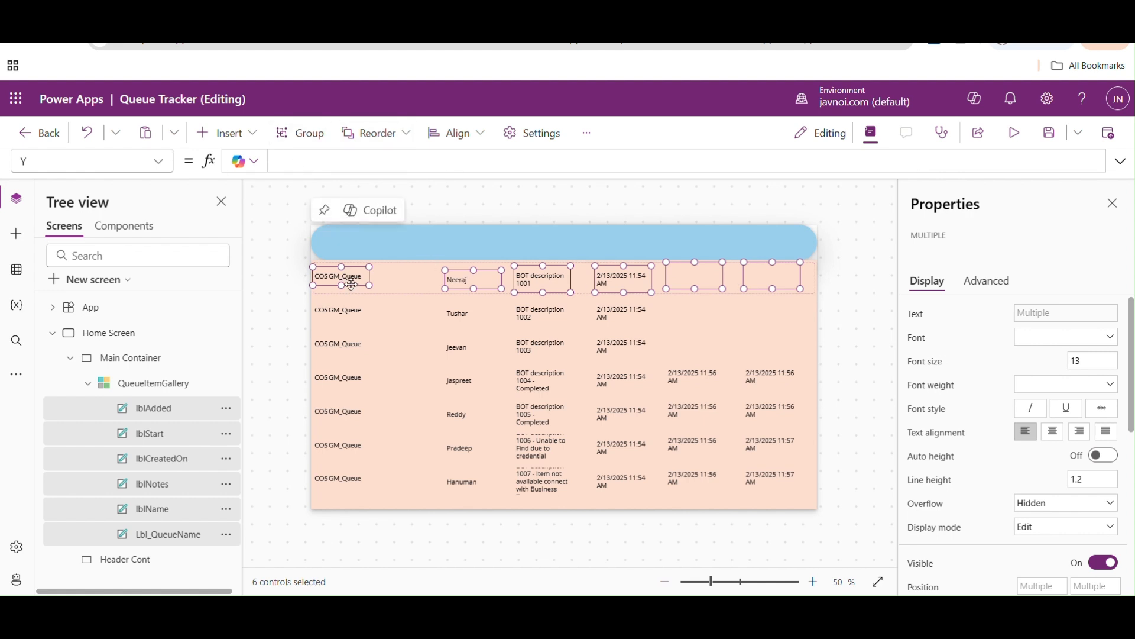
{"action": "left_click", "coordinate": [301, 159]}
{"action": "type", "text": "parent"}
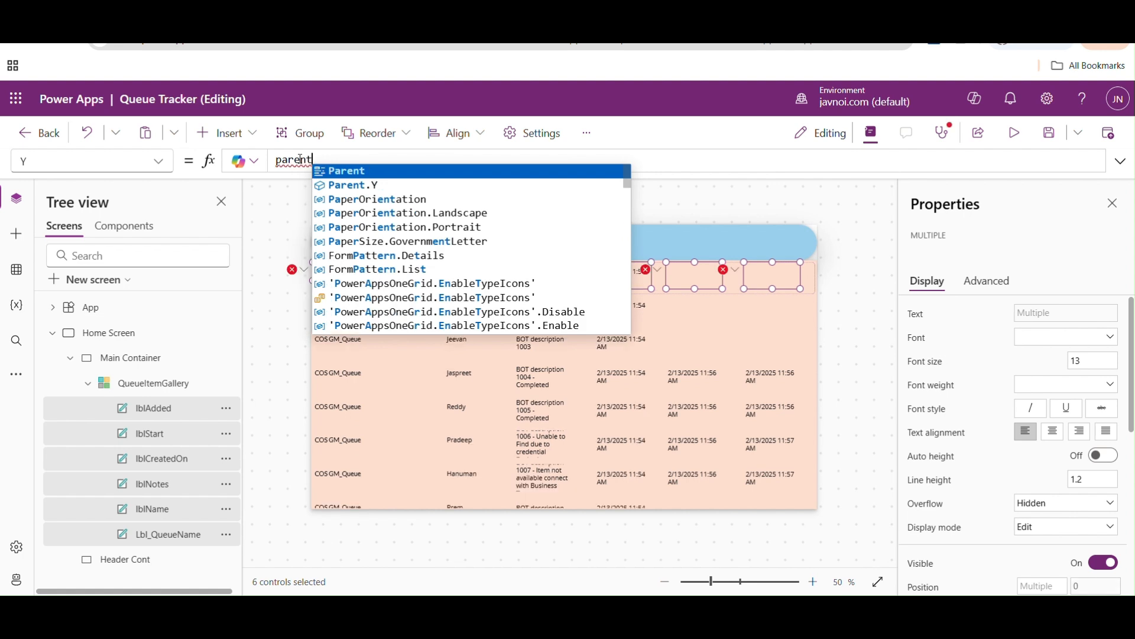
{"action": "key", "text": "Tab"}
{"action": "type", "text": ".t"}
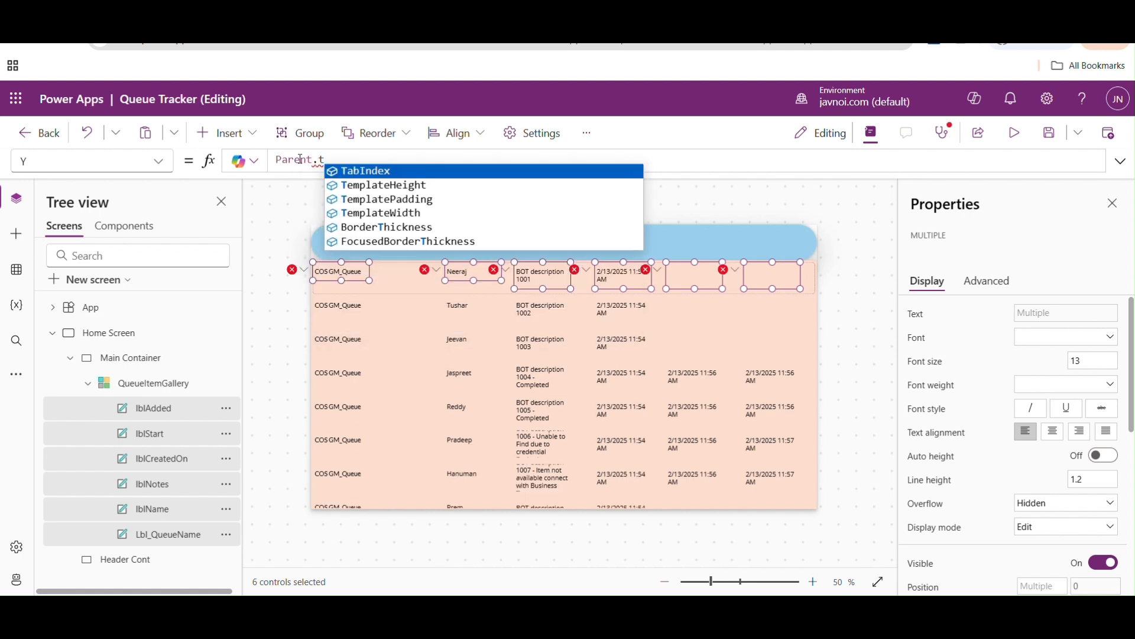
{"action": "key", "text": "Down"}
{"action": "key", "text": "Tab"}
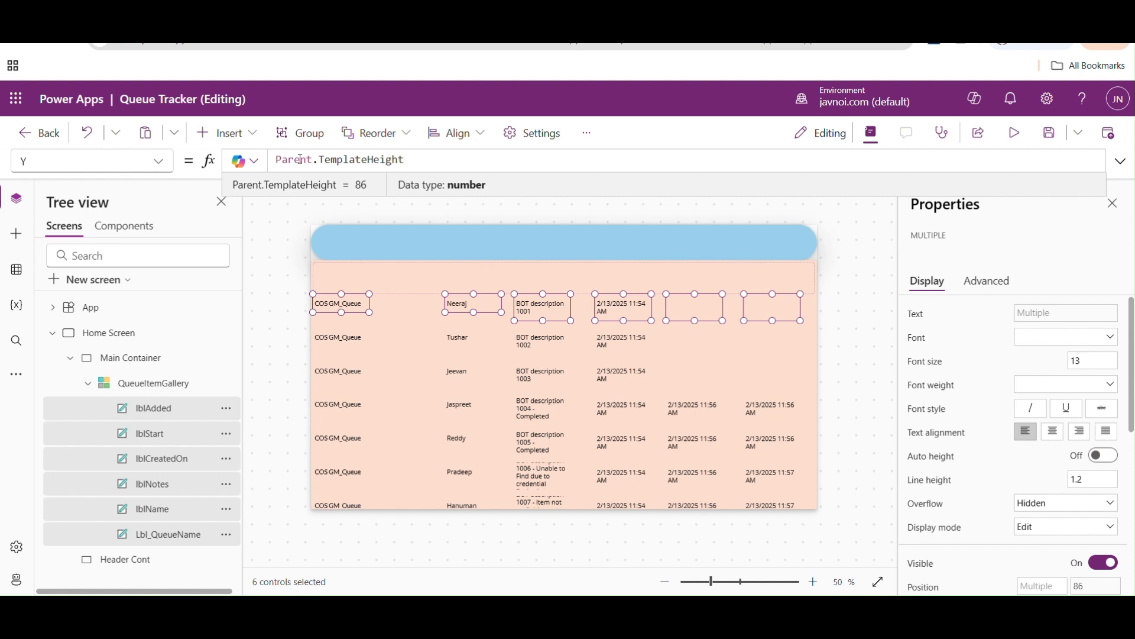
- Set the Y property of all six selected gallery labels to Parent.TemplateHeight-Self.Height
{"action": "type", "text": "Self"}
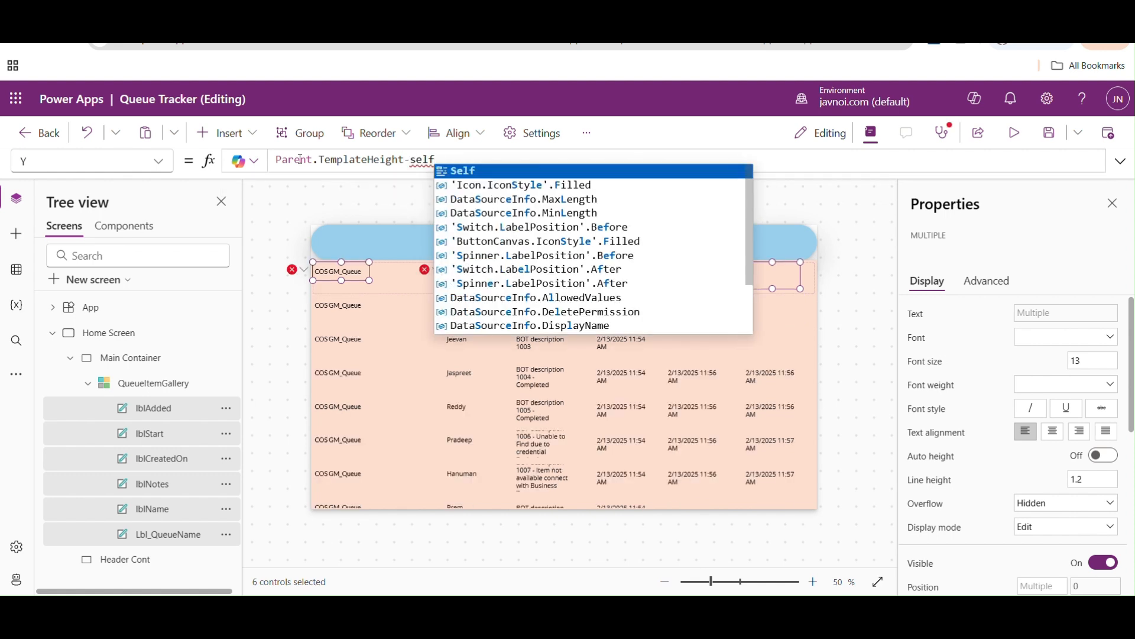
{"action": "type", "text": ".w"}
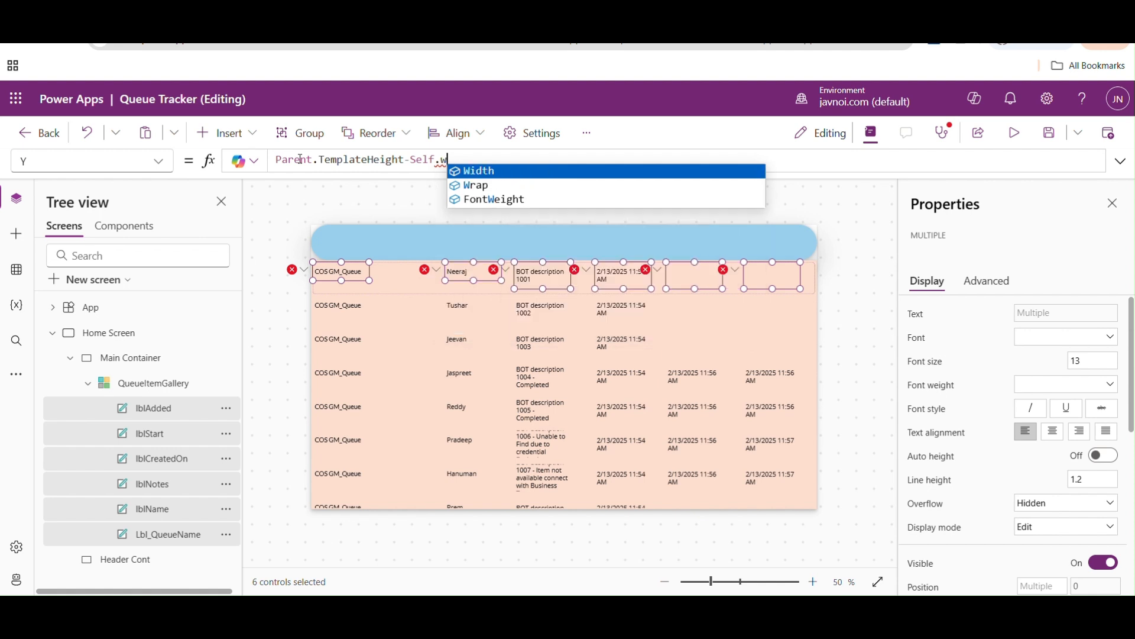
{"action": "key", "text": "BackSpace"}
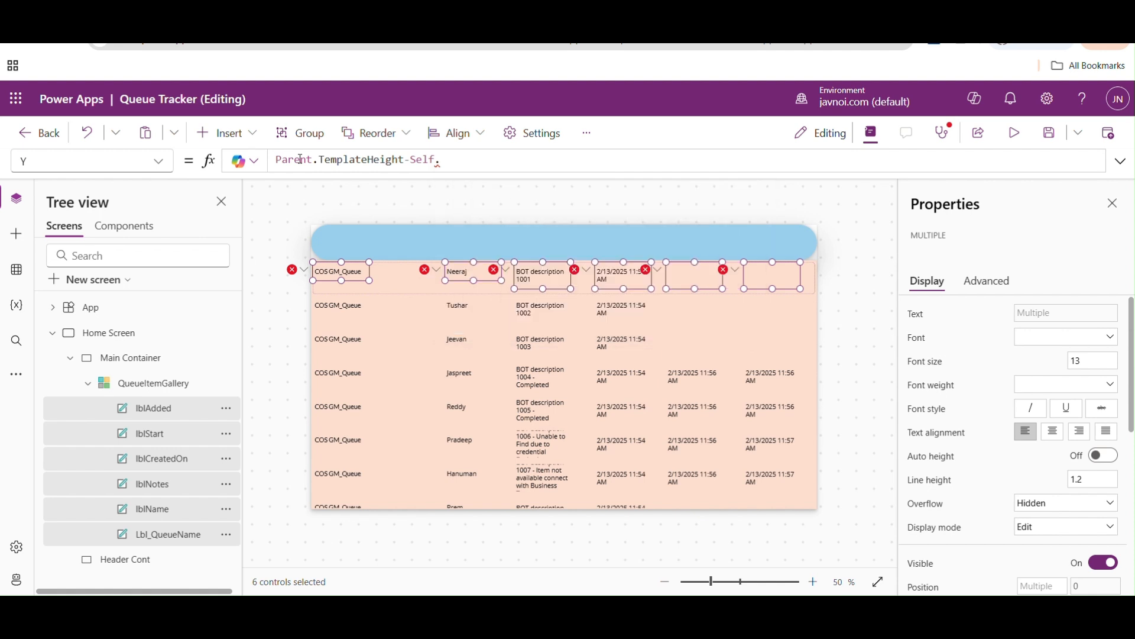
{"action": "type", "text": ".h"}
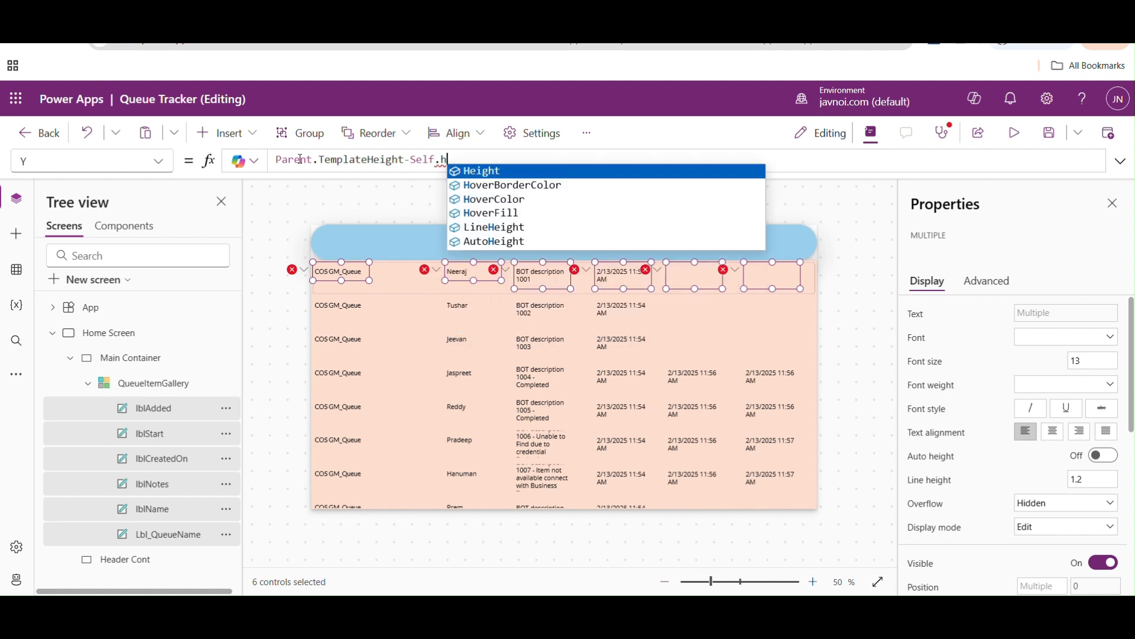
{"action": "key", "text": "Tab"}
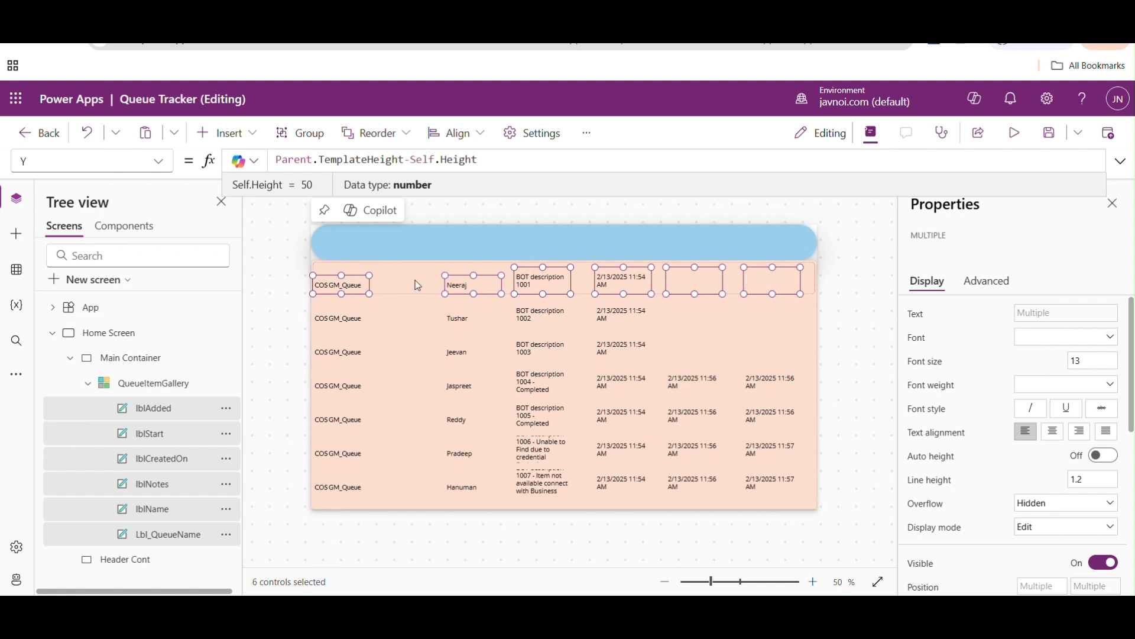
- Resize QueueItemGallery to start at Y 92 with a height of 543, leaving space above it, and slightly shorten its template row
{"action": "left_click", "coordinate": [439, 275]}
{"action": "left_click", "coordinate": [439, 274]}
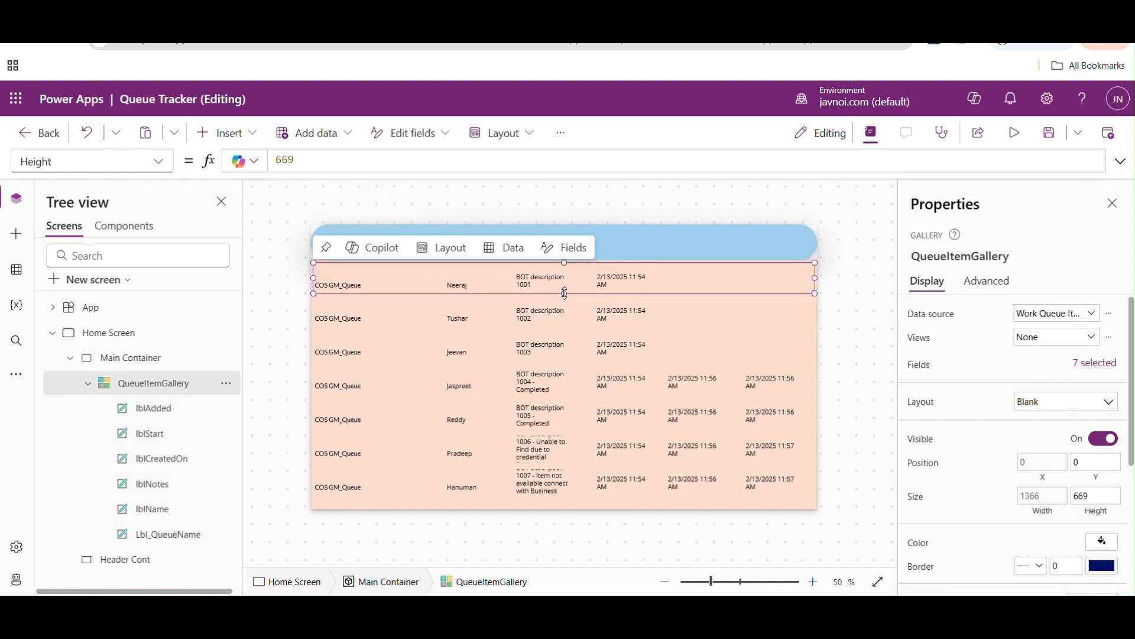
{"action": "mouse_move", "coordinate": [565, 295]}
{"action": "left_mouse_down"}
{"action": "mouse_move", "coordinate": [564, 307]}
{"action": "mouse_move", "coordinate": [564, 284]}
{"action": "left_mouse_up"}
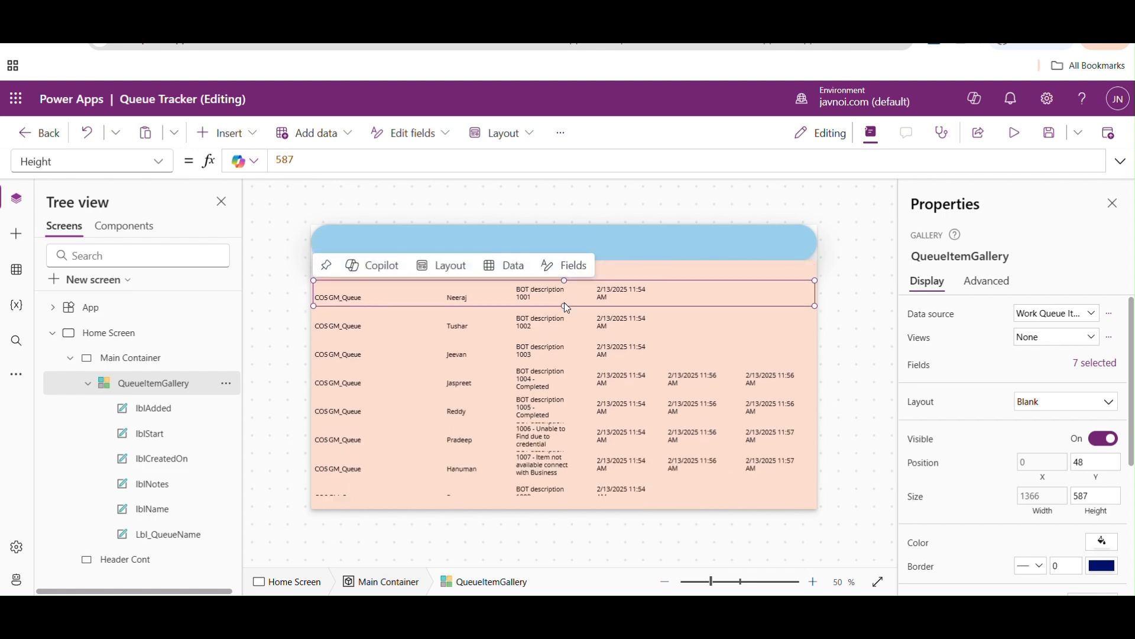
{"action": "left_click", "coordinate": [567, 306]}
{"action": "left_click", "coordinate": [594, 305]}
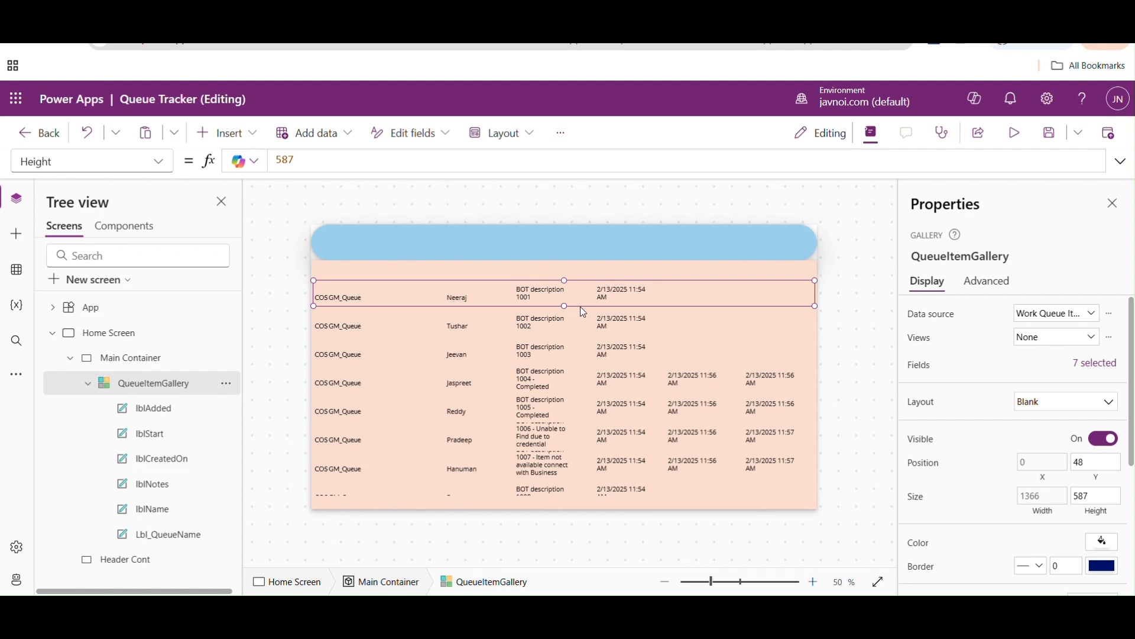
{"action": "left_click_drag", "start_coordinate": [567, 307], "coordinate": [567, 325]}
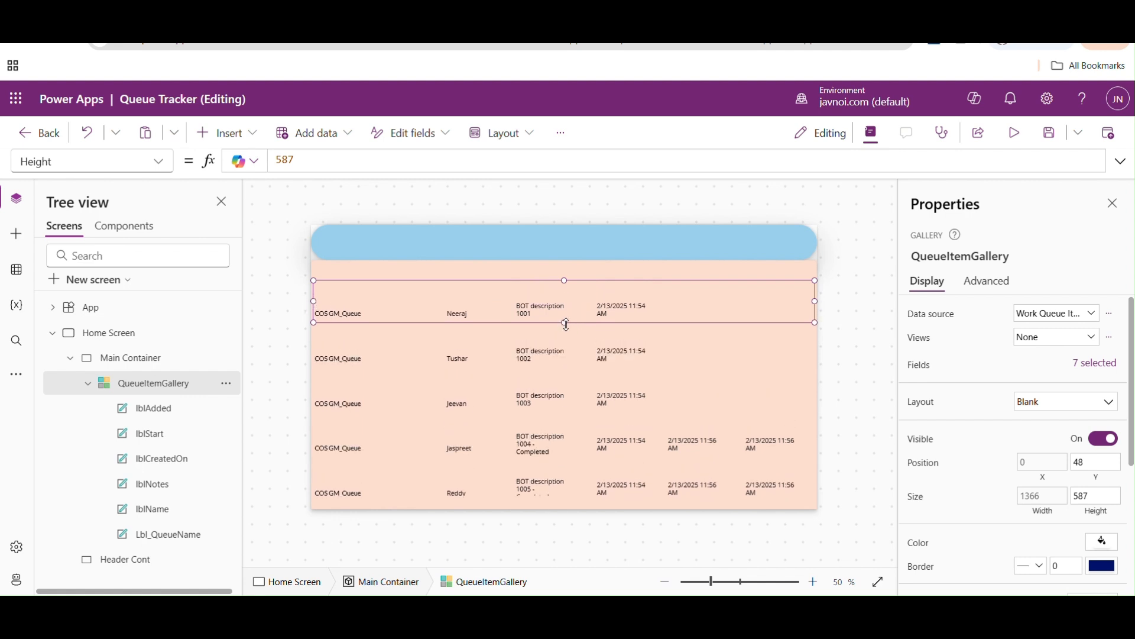
{"action": "left_click_drag", "start_coordinate": [565, 280], "coordinate": [563, 300]}
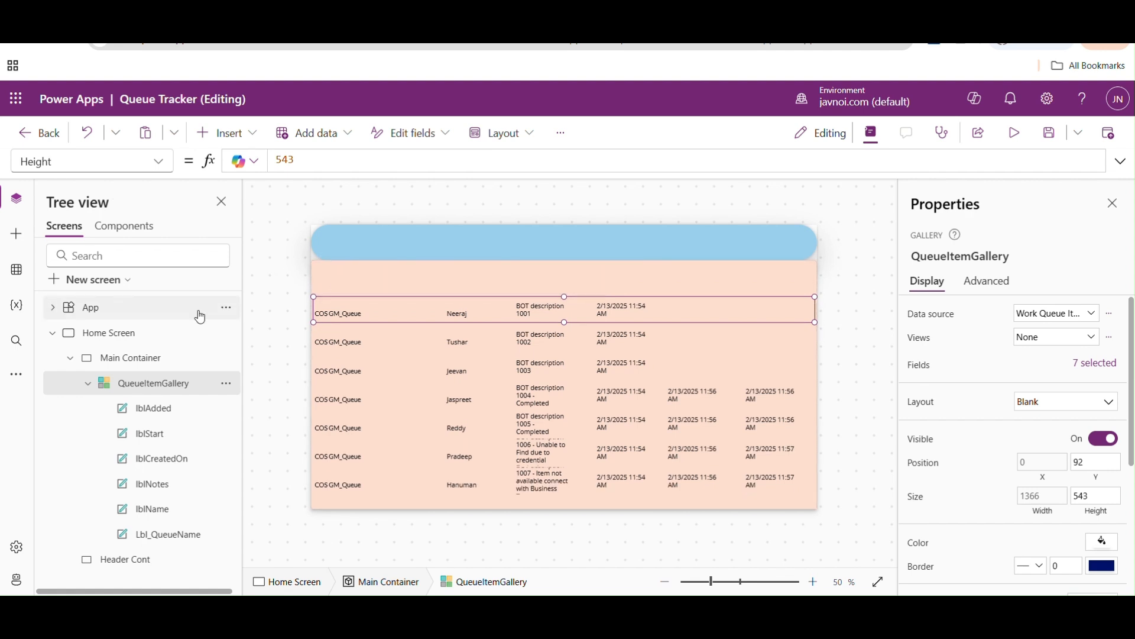
- Insert a modern button into the Main Container and place it in the container's upper-left corner above the gallery
{"action": "left_click", "coordinate": [127, 366]}
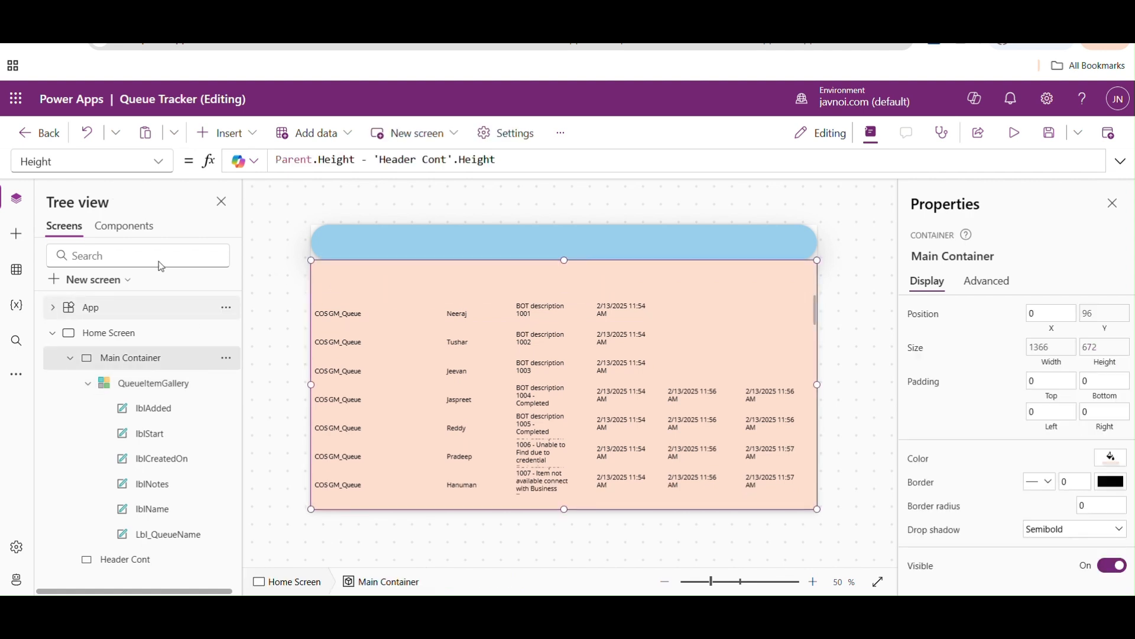
{"action": "left_click", "coordinate": [254, 139]}
{"action": "type", "text": "button"}
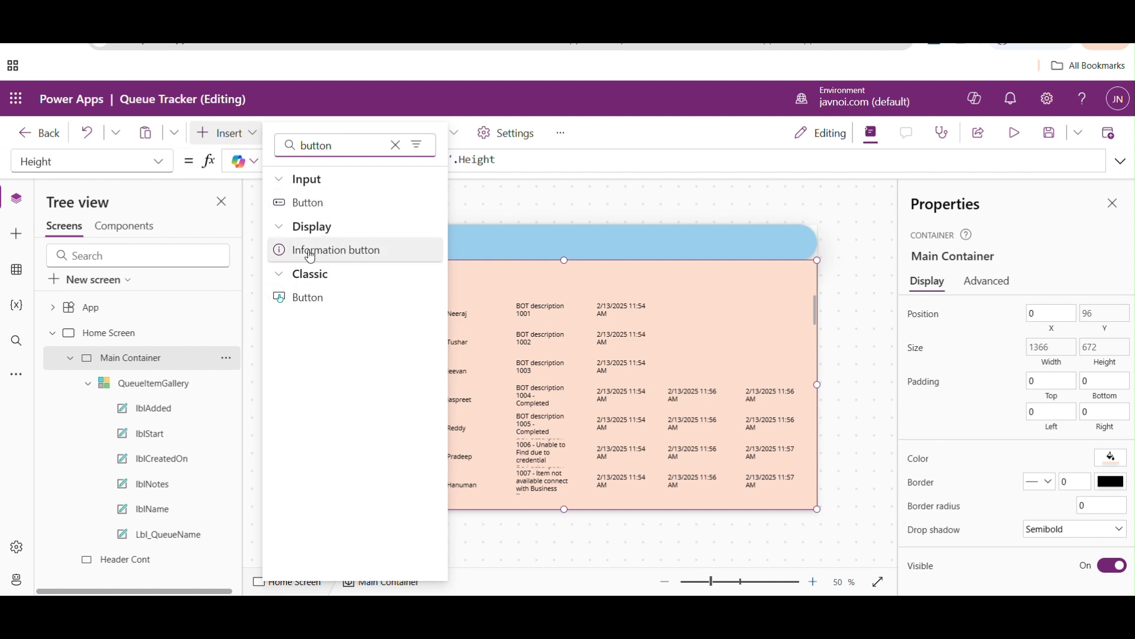
{"action": "left_click", "coordinate": [318, 204]}
{"action": "left_click_drag", "start_coordinate": [348, 277], "coordinate": [335, 263]}
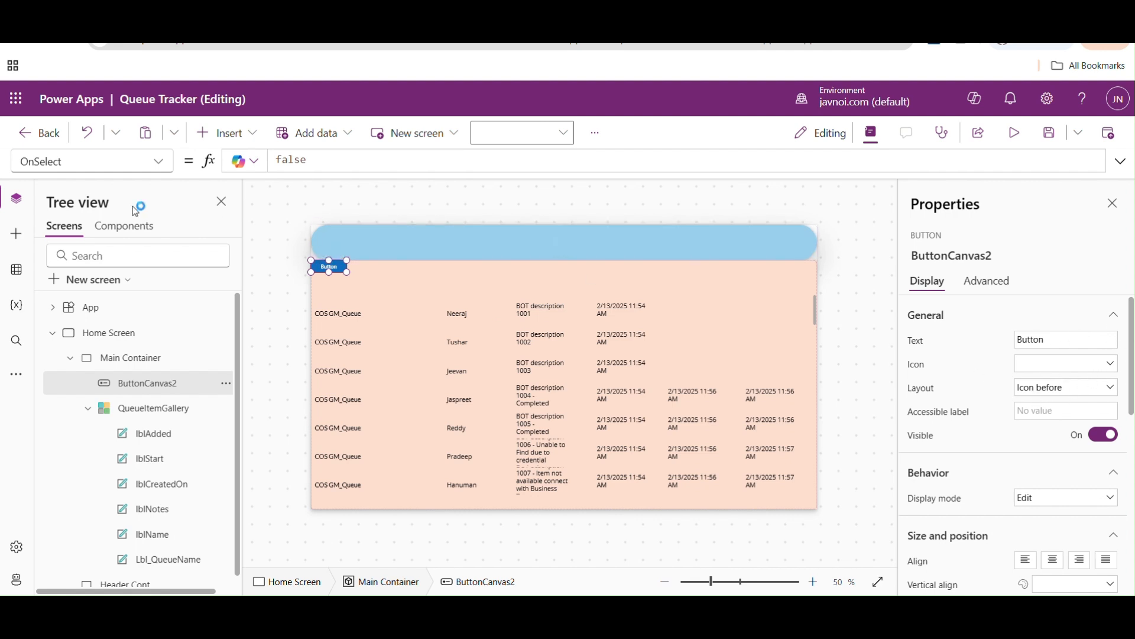
{"action": "left_click", "coordinate": [160, 171]}
{"action": "left_click_drag", "start_coordinate": [170, 325], "coordinate": [166, 184]}
{"action": "left_click", "coordinate": [265, 242]}
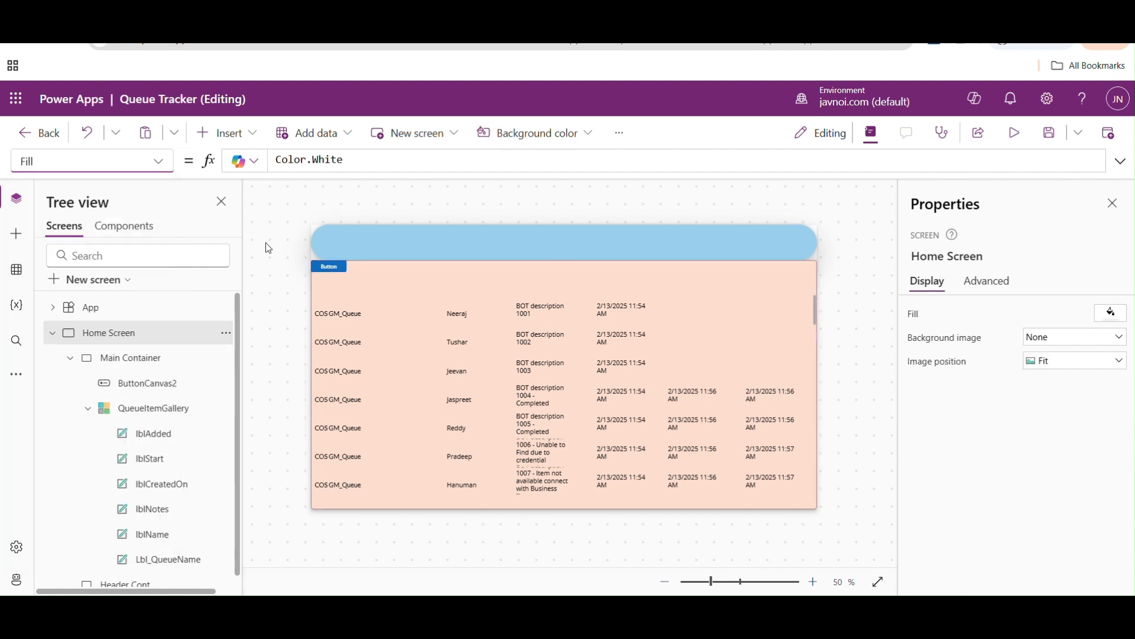
- Enlarge the new button in width and height, keeping its upper-left corner at the Main Container's corner
{"action": "left_click", "coordinate": [324, 267]}
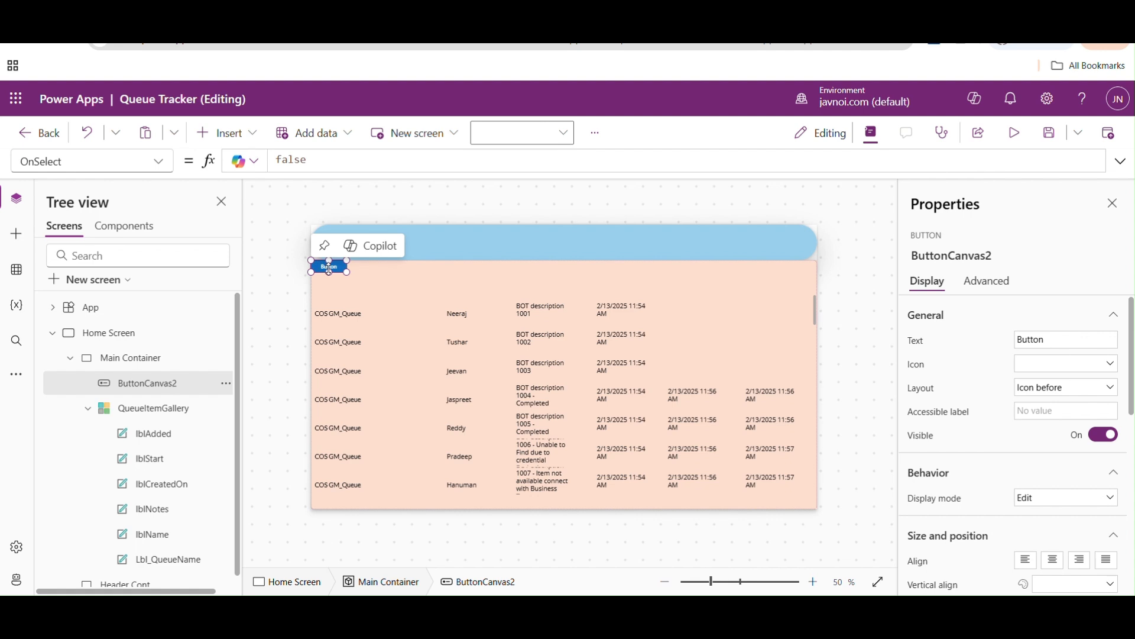
{"action": "left_click_drag", "start_coordinate": [330, 272], "coordinate": [370, 278]}
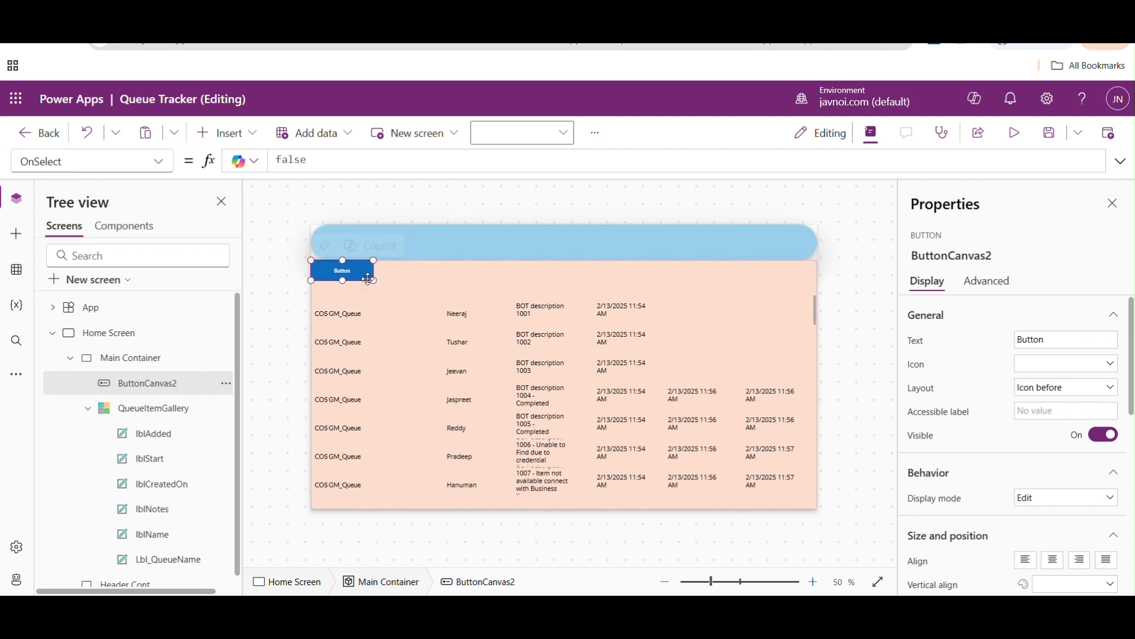
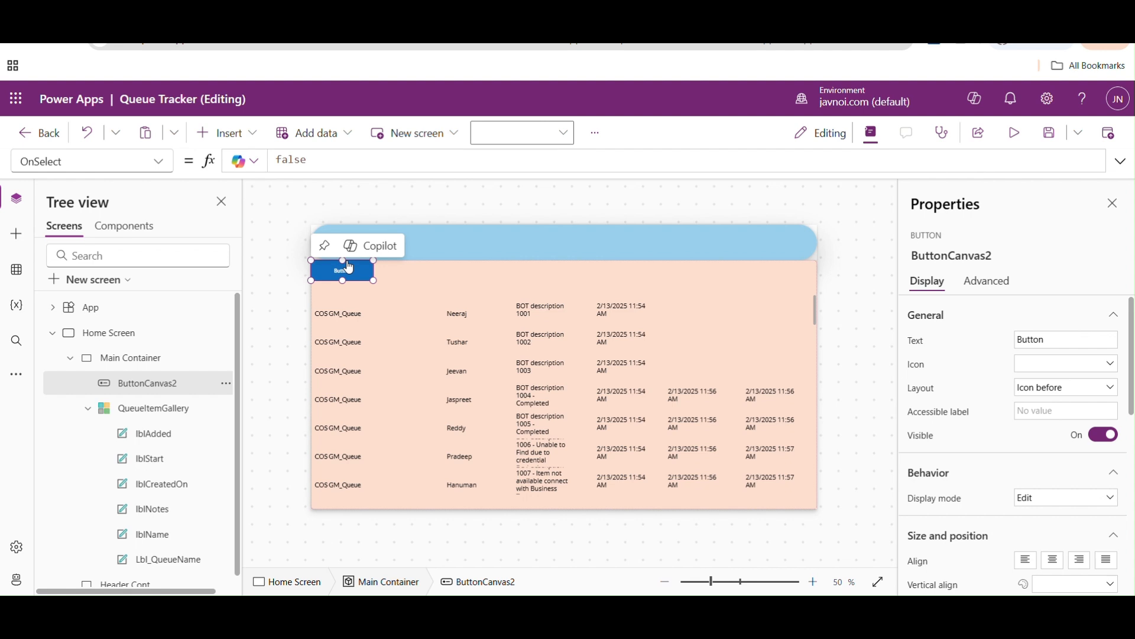
- Duplicate the header button five times inside the Main Container to get six identical buttons
{"action": "key", "text": "ctrl+c"}
{"action": "key", "text": "ctrl+v"}
{"action": "key", "text": "ctrl+v"}
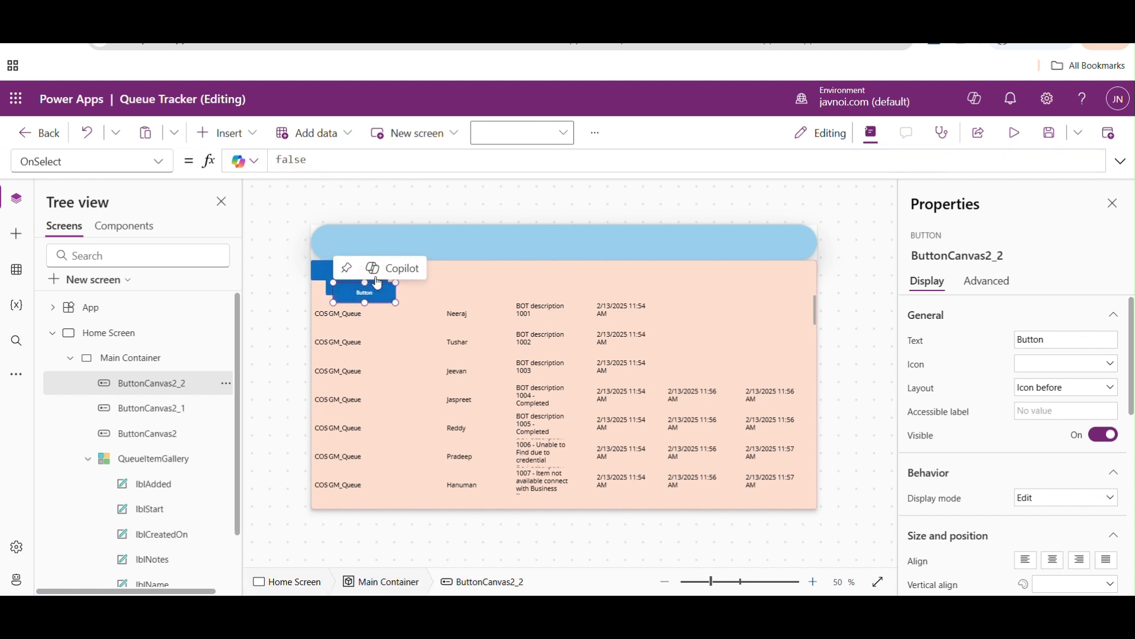
{"action": "key", "text": "ctrl+v"}
{"action": "key", "text": "ctrl+v"}
{"action": "key", "text": "ctrl+v"}
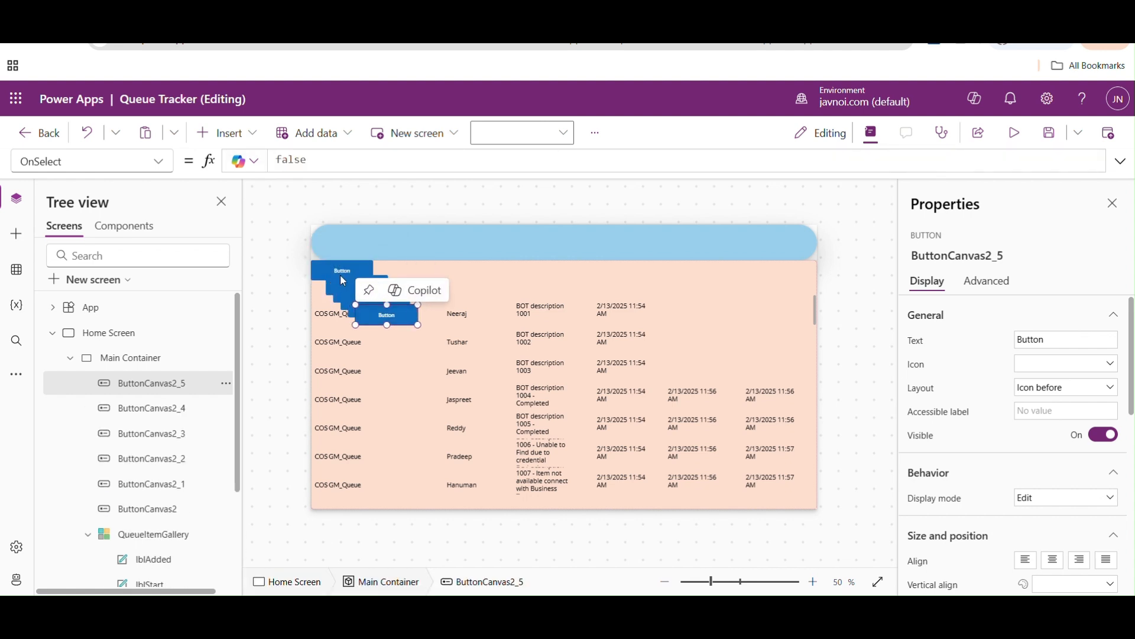
- Spread the five copied buttons in a row along the Main Container's upper edge, roughly above the gallery columns
{"action": "left_click", "coordinate": [335, 281]}
{"action": "left_click_drag", "start_coordinate": [335, 281], "coordinate": [381, 268]}
{"action": "left_click_drag", "start_coordinate": [388, 316], "coordinate": [801, 268]}
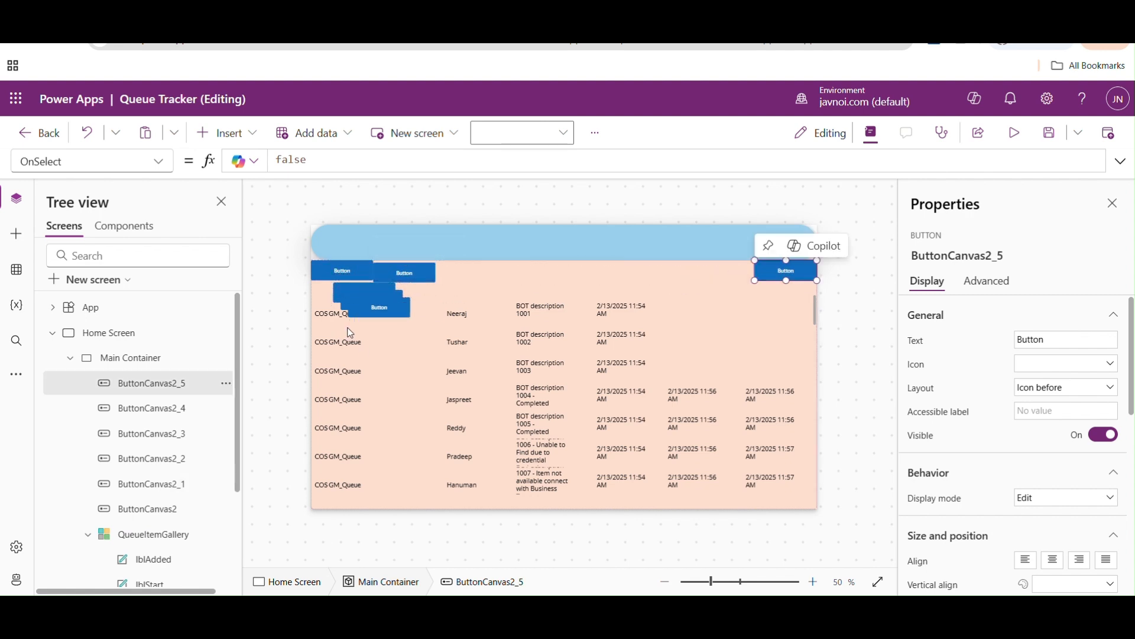
{"action": "left_click_drag", "start_coordinate": [397, 300], "coordinate": [716, 265]}
{"action": "left_click_drag", "start_coordinate": [392, 303], "coordinate": [622, 271]}
{"action": "left_click_drag", "start_coordinate": [368, 284], "coordinate": [548, 258]}
{"action": "left_click_drag", "start_coordinate": [406, 273], "coordinate": [451, 267]}
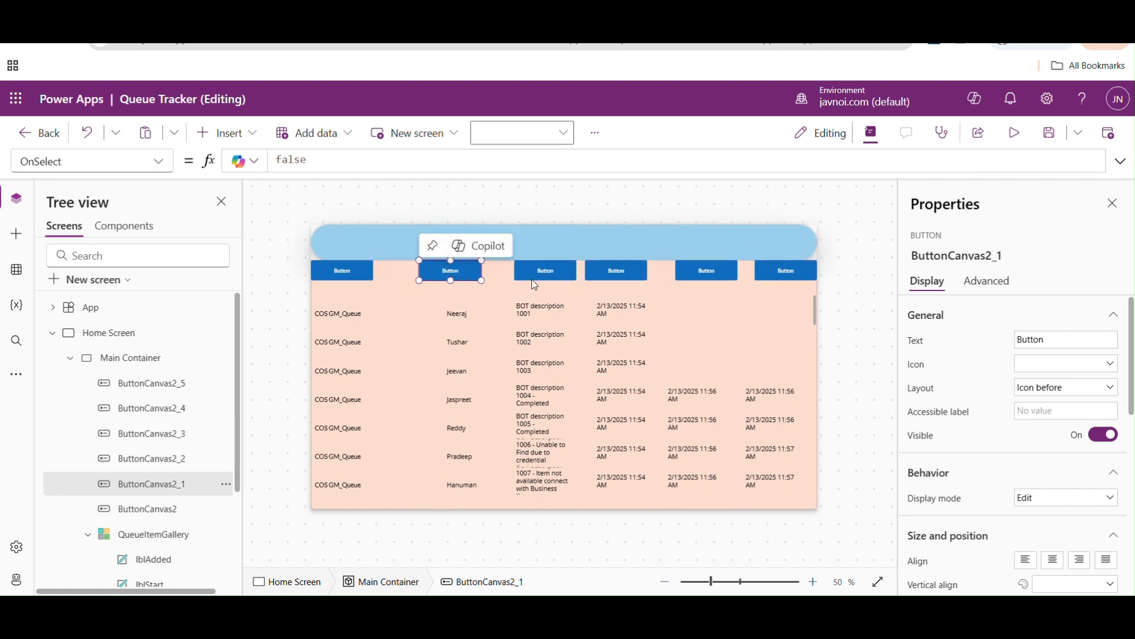
{"action": "left_click_drag", "start_coordinate": [541, 271], "coordinate": [531, 274]}
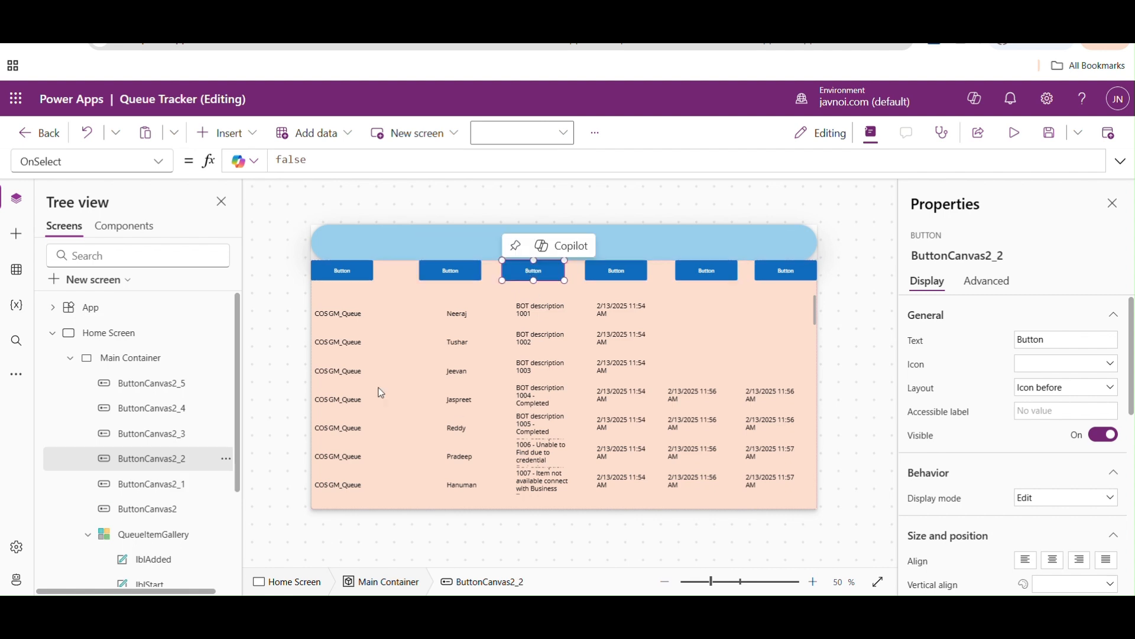
- Check the X and Y property values of the third header button
{"action": "left_click", "coordinate": [159, 160]}
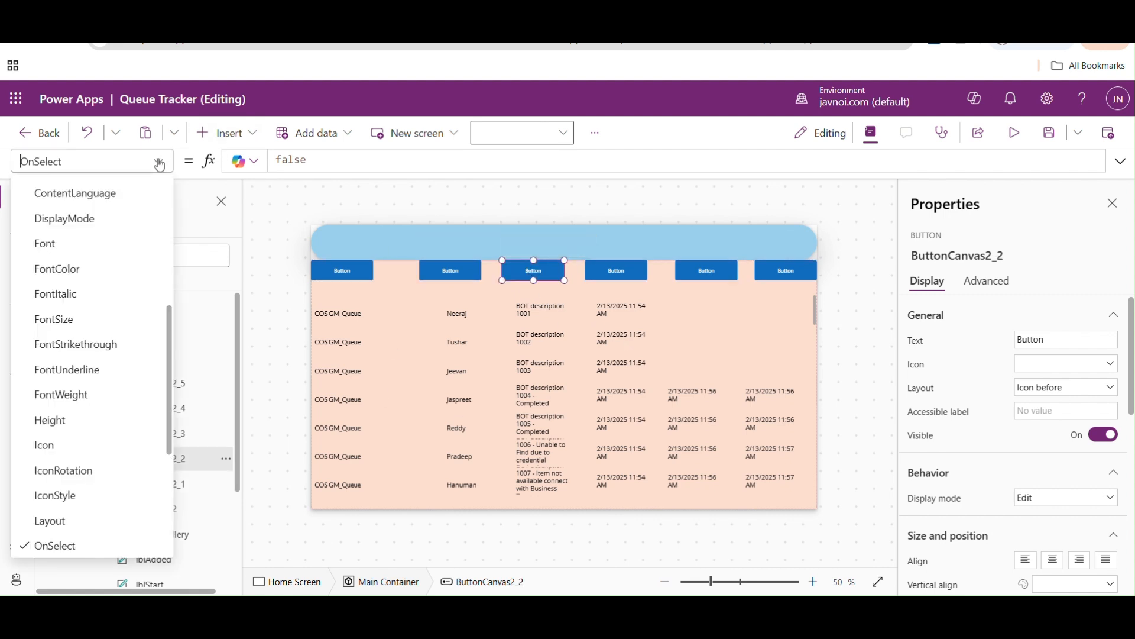
{"action": "scroll", "coordinate": [171, 319], "scroll_direction": "down", "scroll_amount": 5}
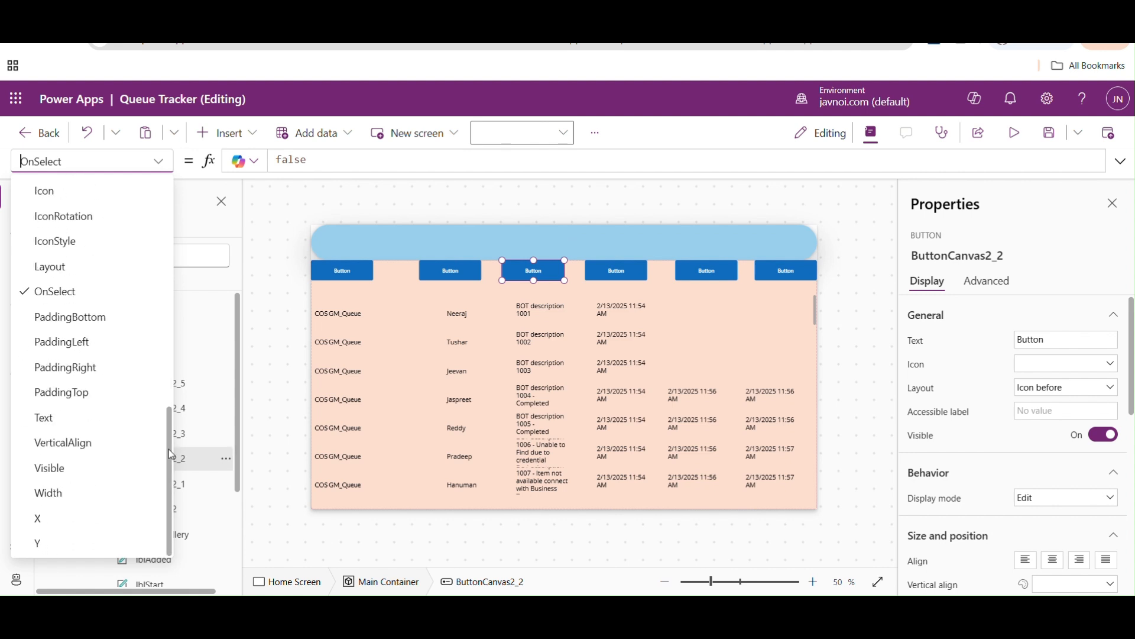
{"action": "left_click", "coordinate": [48, 521]}
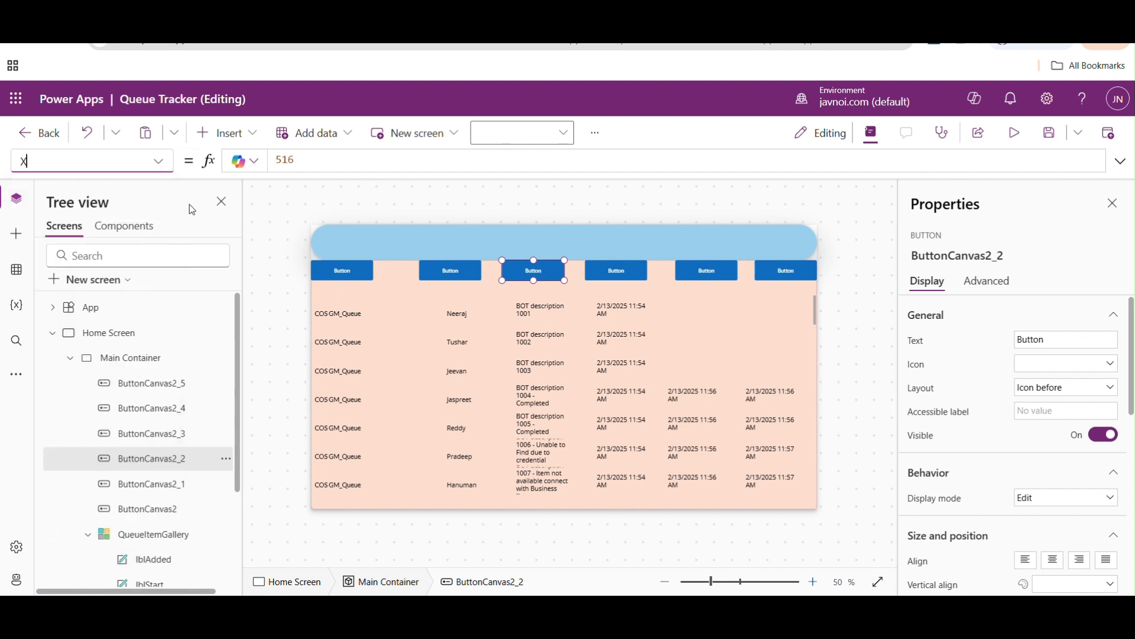
{"action": "left_click", "coordinate": [160, 163]}
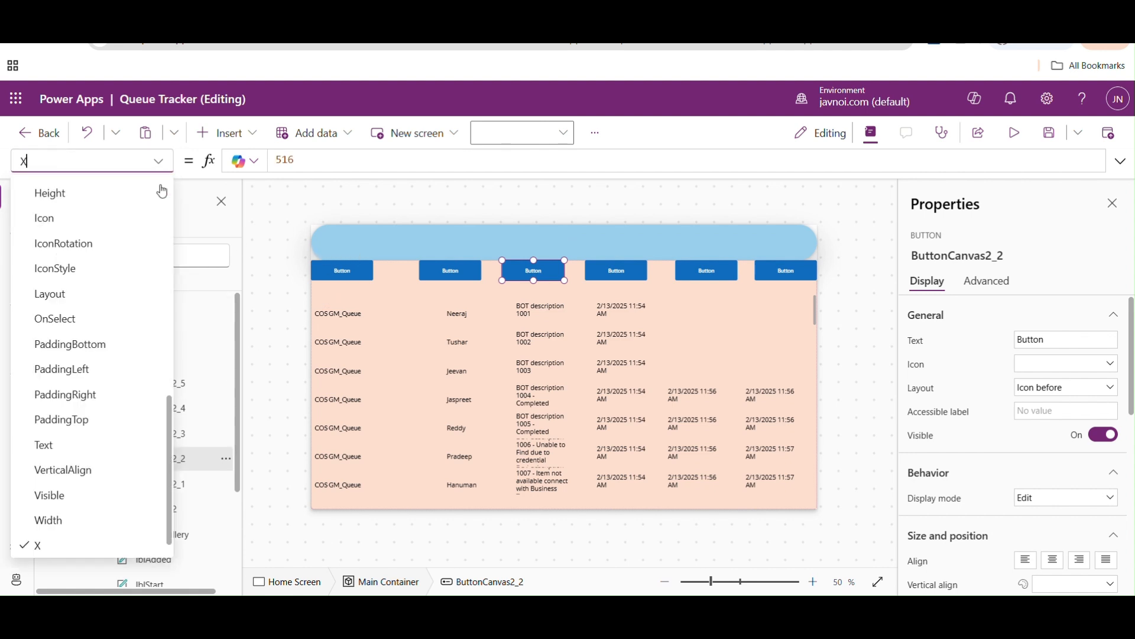
{"action": "scroll", "coordinate": [171, 531], "scroll_direction": "down", "scroll_amount": 1}
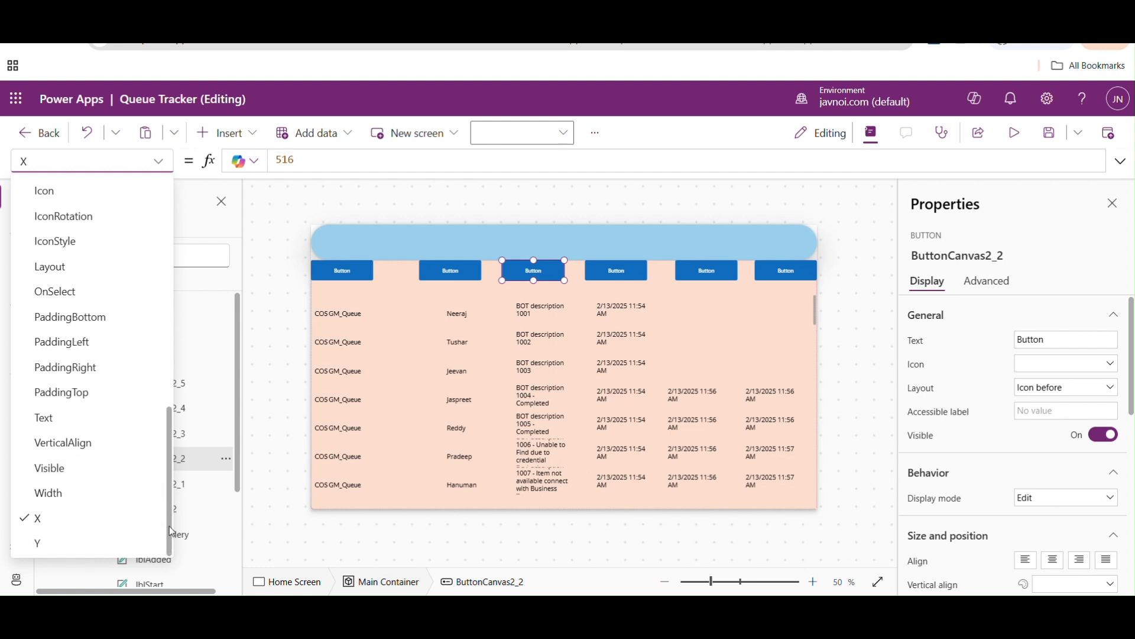
{"action": "left_click", "coordinate": [83, 542]}
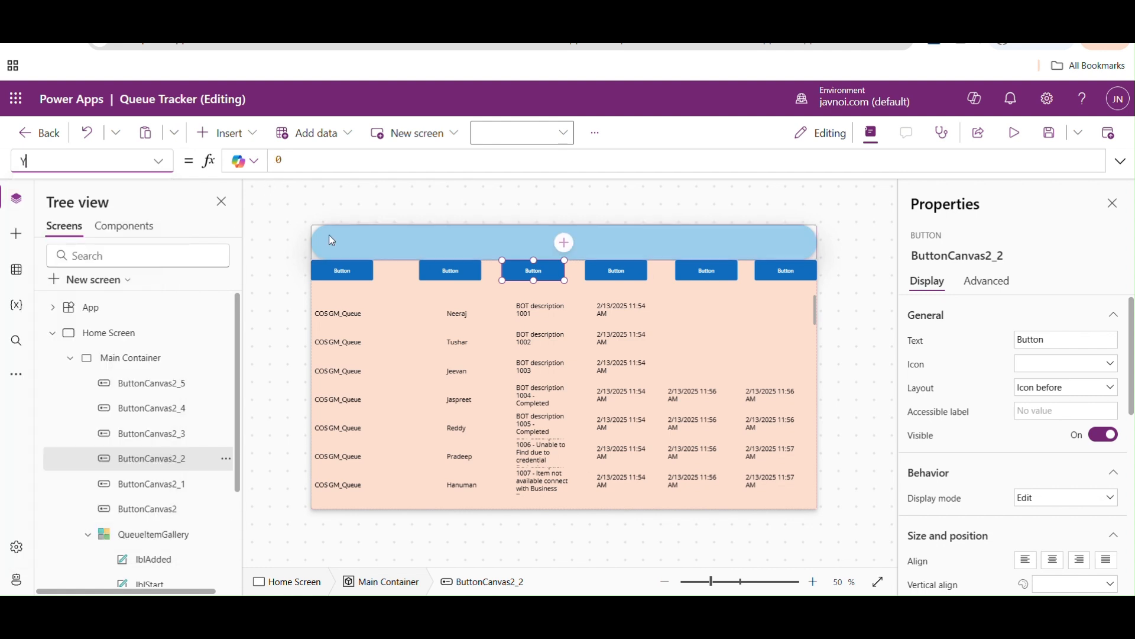
- Set the Height property of all six header buttons together to Parent.Height*0.1
{"action": "left_click", "coordinate": [357, 270]}
{"action": "left_click", "coordinate": [437, 272], "text": "shift"}
{"action": "left_click_drag", "start_coordinate": [510, 276], "coordinate": [623, 282]}
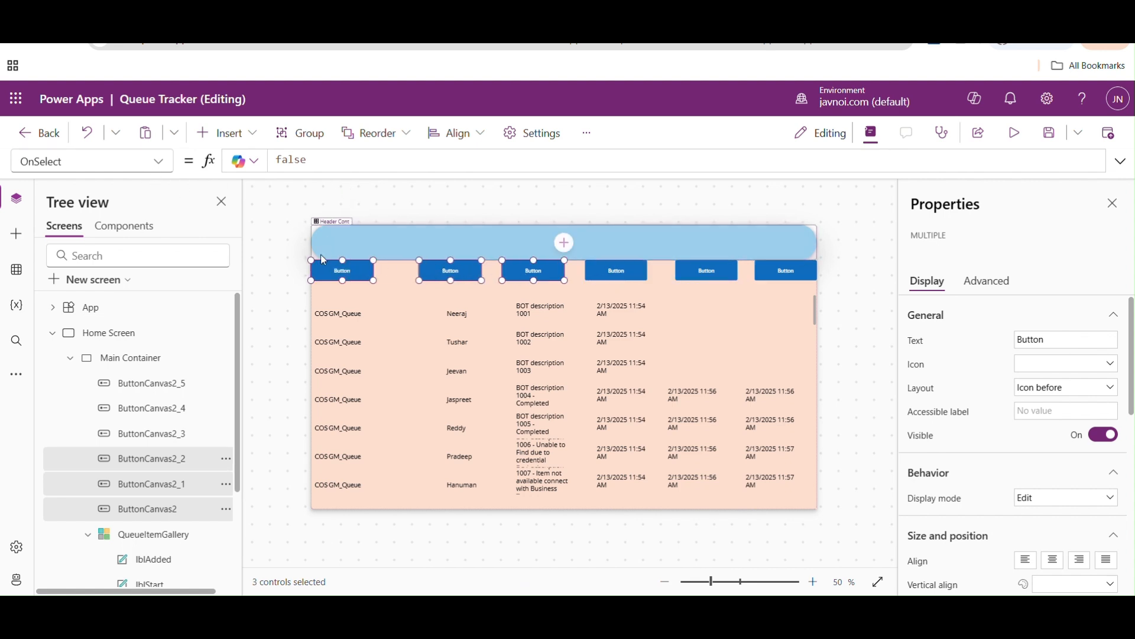
{"action": "left_click", "coordinate": [615, 275], "text": "ctrl"}
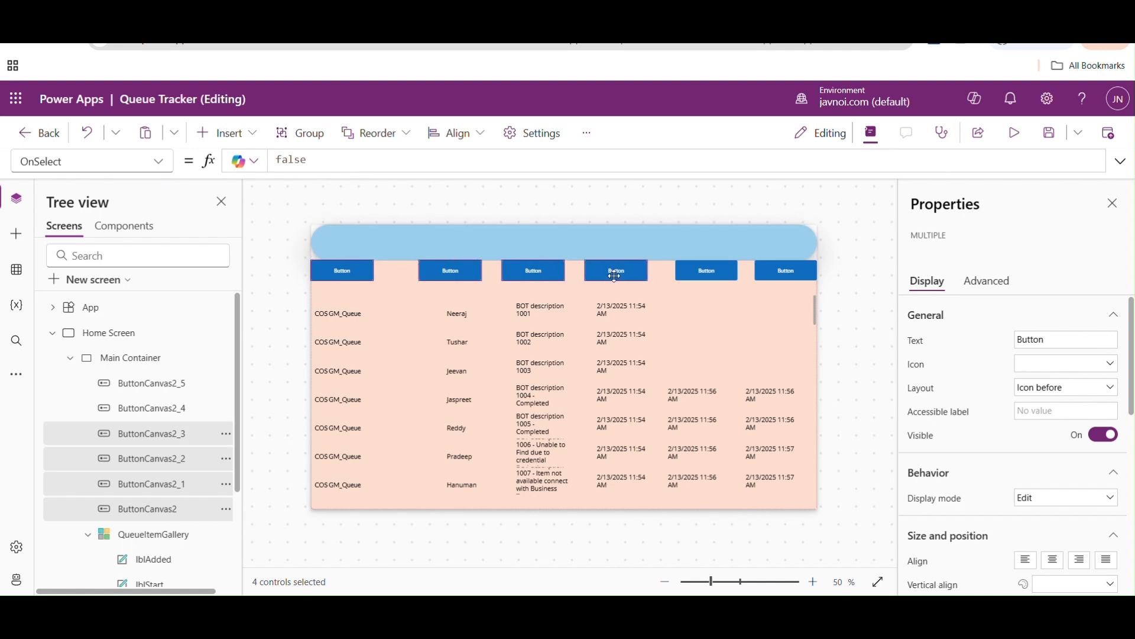
{"action": "left_click", "coordinate": [695, 277], "text": "ctrl"}
{"action": "left_click", "coordinate": [779, 275], "text": "ctrl"}
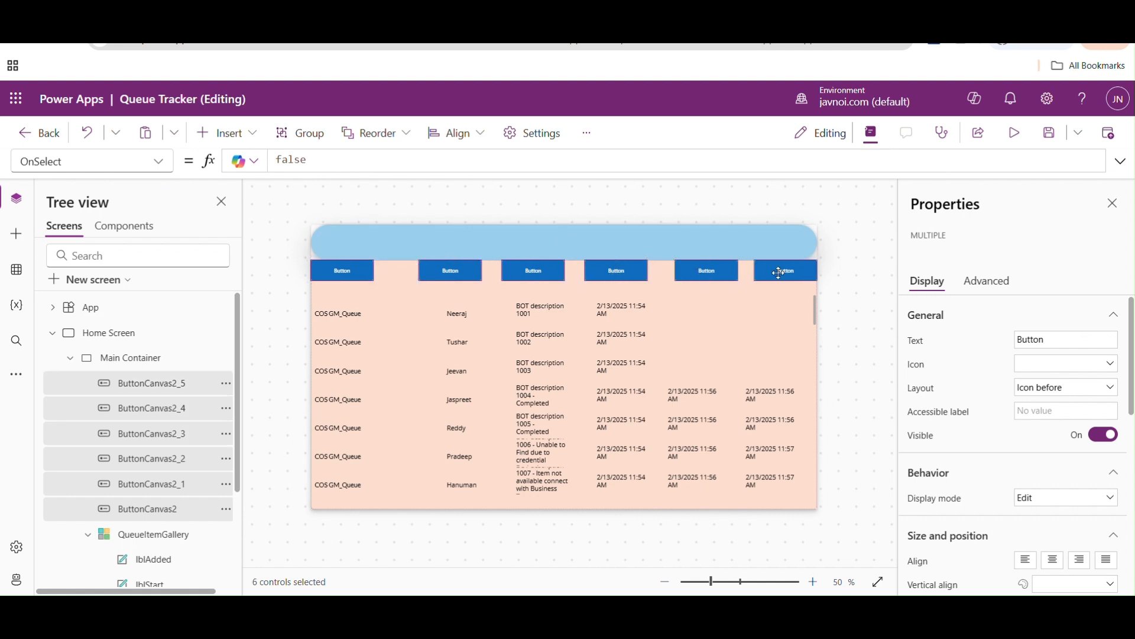
{"action": "left_click", "coordinate": [155, 162]}
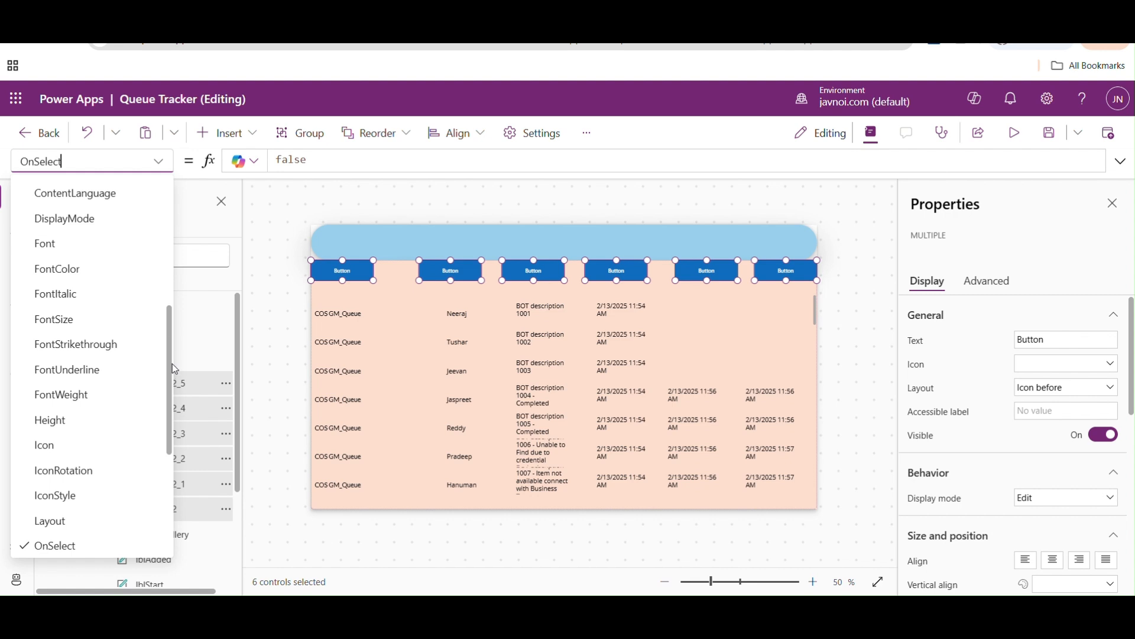
{"action": "left_click", "coordinate": [53, 420]}
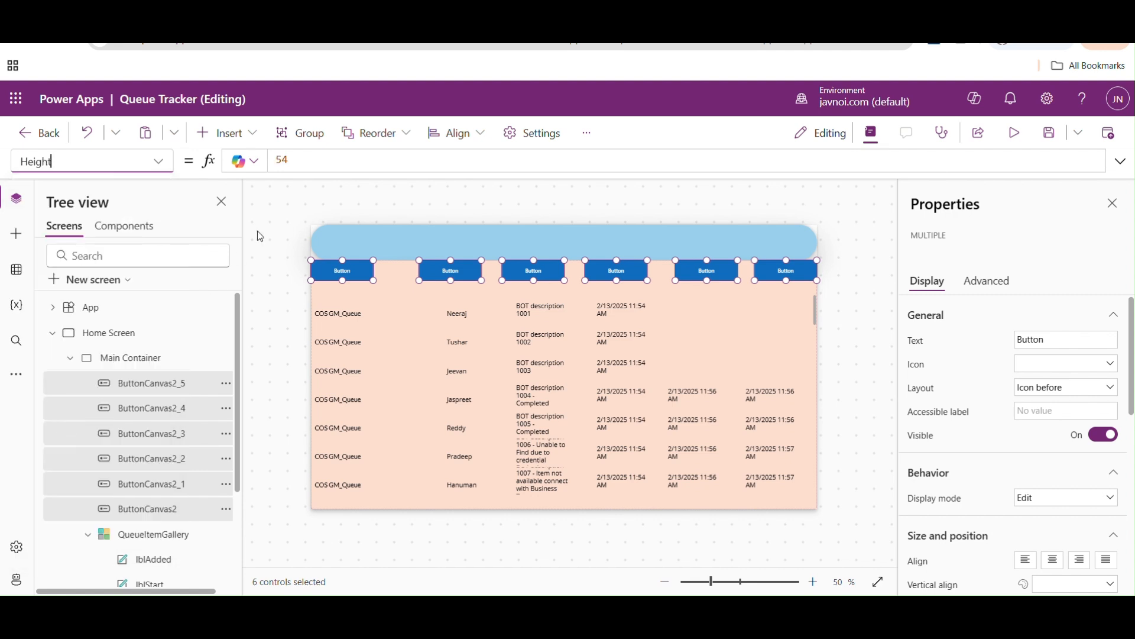
{"action": "double_click", "coordinate": [291, 167]}
{"action": "type", "text": "parent"}
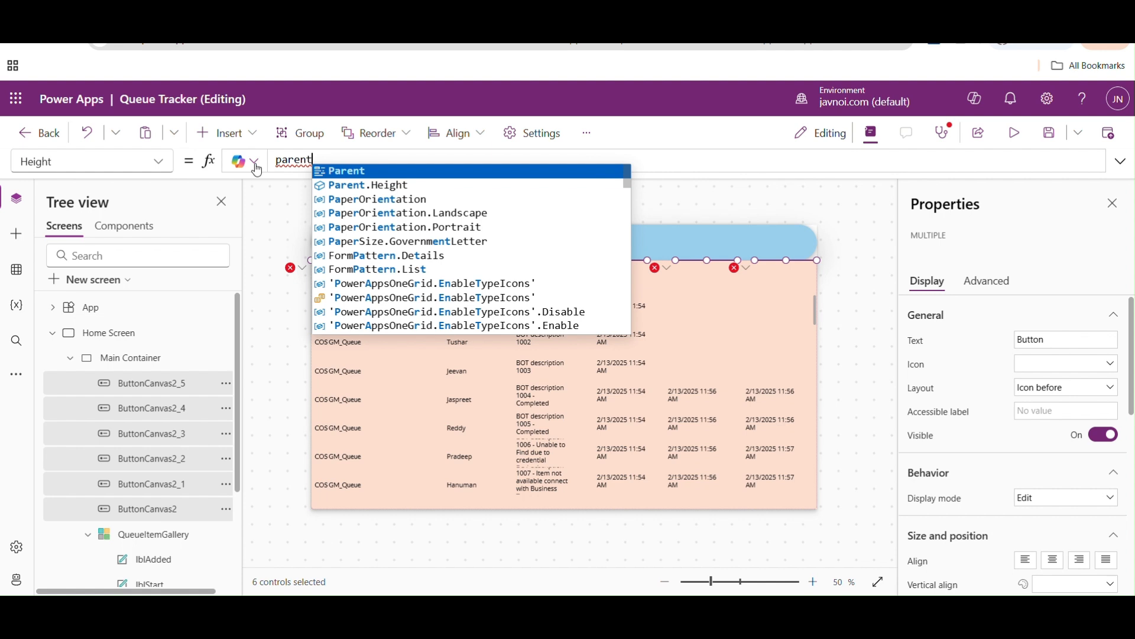
{"action": "key", "text": "Down"}
{"action": "key", "text": "Tab"}
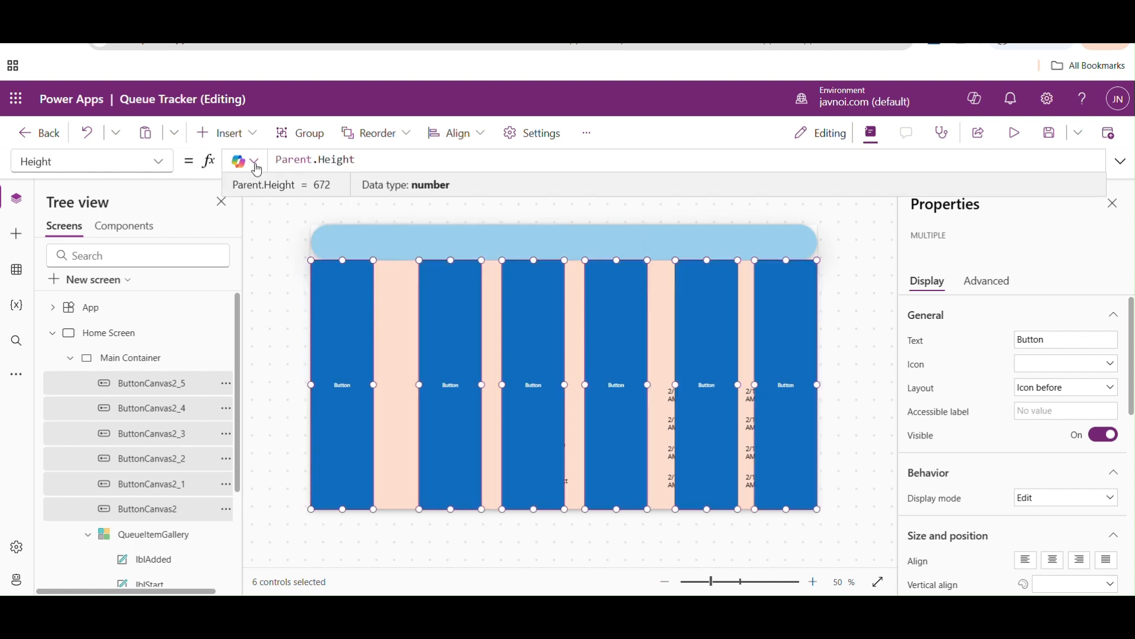
{"action": "type", "text": "*0.2"}
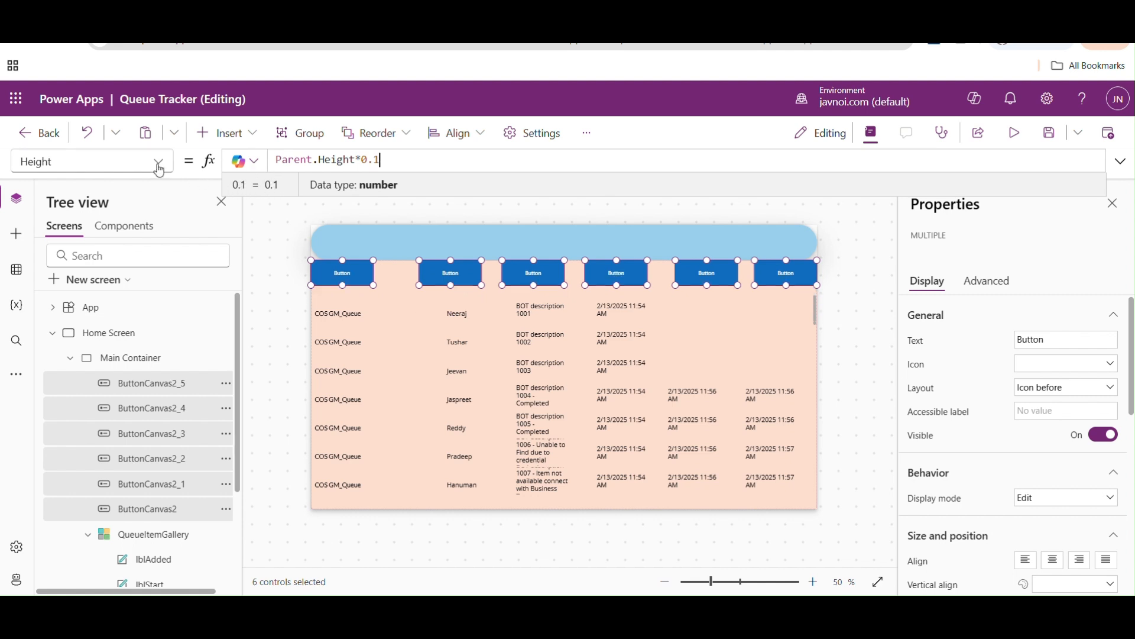
- Set the Width property of the six selected header buttons to Parent.Width*0.1 and deselect them
{"action": "left_click", "coordinate": [157, 161]}
{"action": "left_click_drag", "start_coordinate": [170, 377], "coordinate": [168, 529]}
{"action": "left_click", "coordinate": [76, 499]}
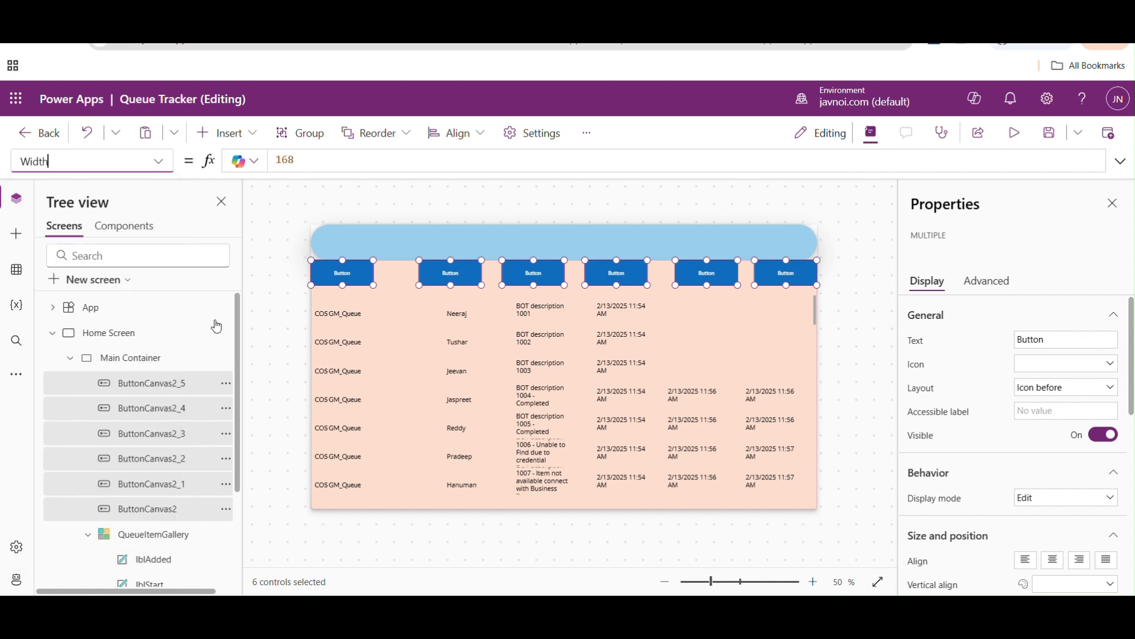
{"action": "left_click", "coordinate": [309, 163]}
{"action": "key", "text": "ctrl+a"}
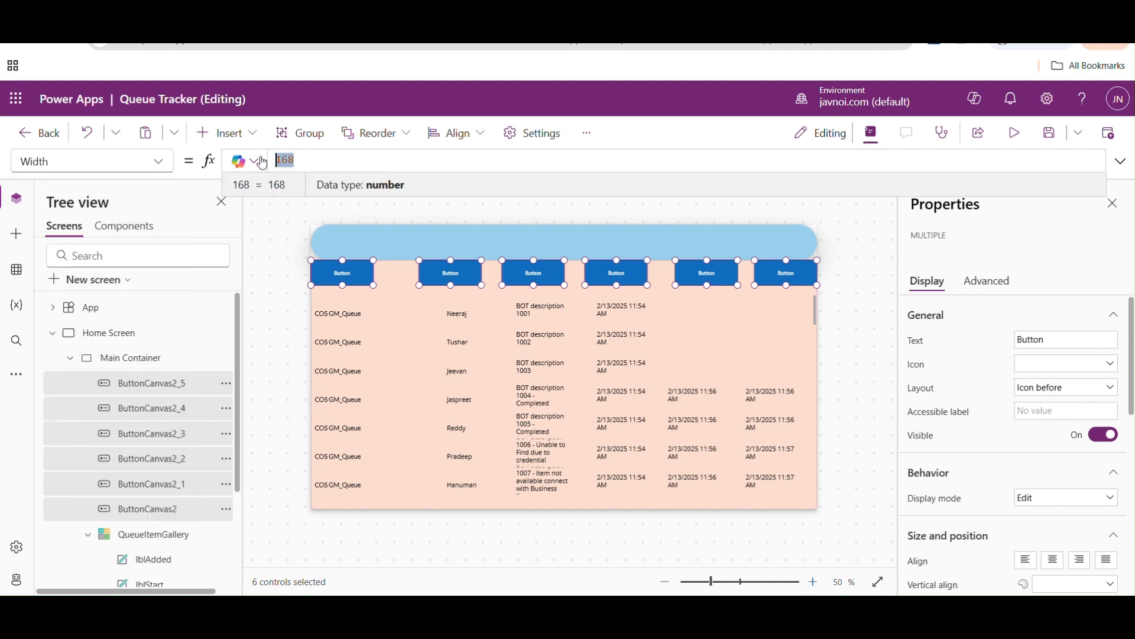
{"action": "type", "text": "parent"}
{"action": "key", "text": "Down"}
{"action": "key", "text": "Tab"}
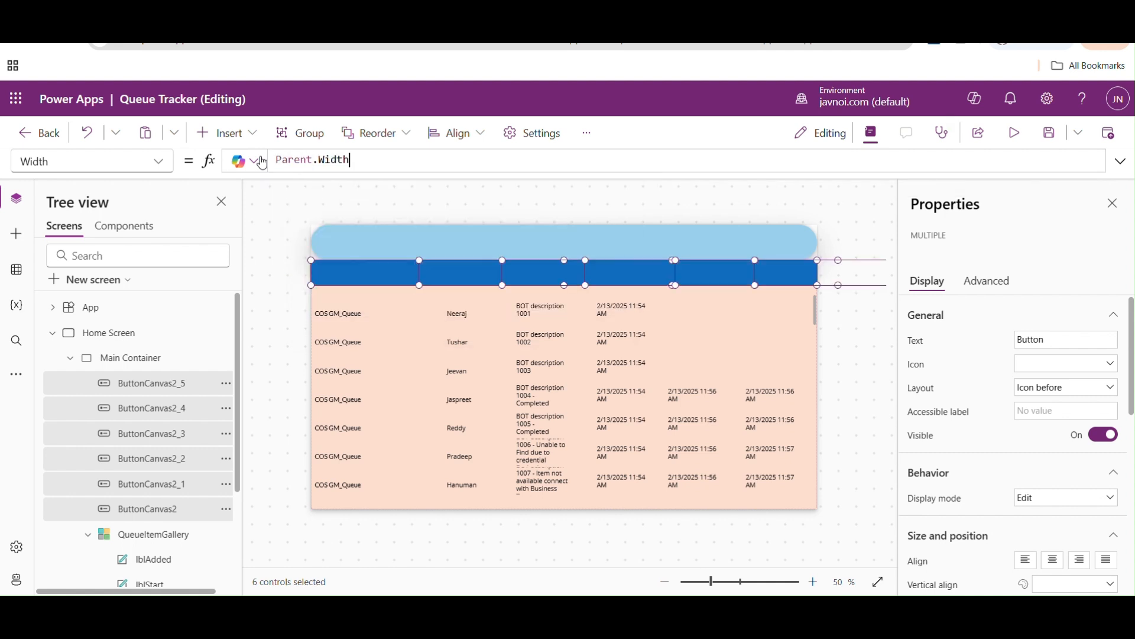
{"action": "type", "text": "*0.1"}
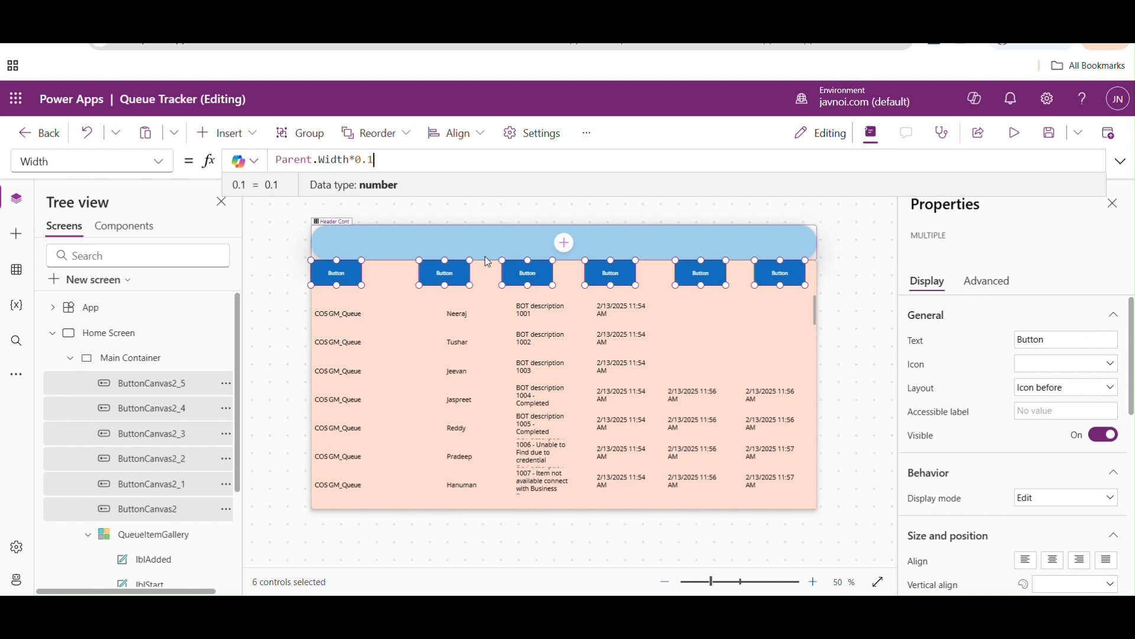
{"action": "left_click", "coordinate": [509, 218]}
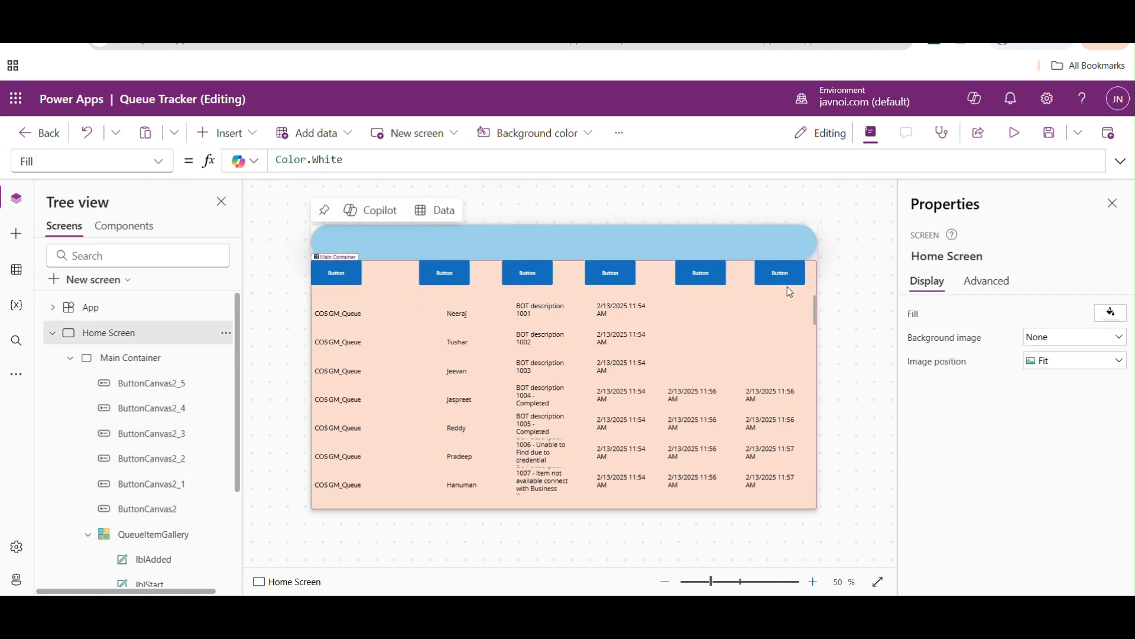
- Check the X property of the first header button and open the second button's X formula for editing
{"action": "left_click", "coordinate": [355, 280]}
{"action": "left_click", "coordinate": [158, 161]}
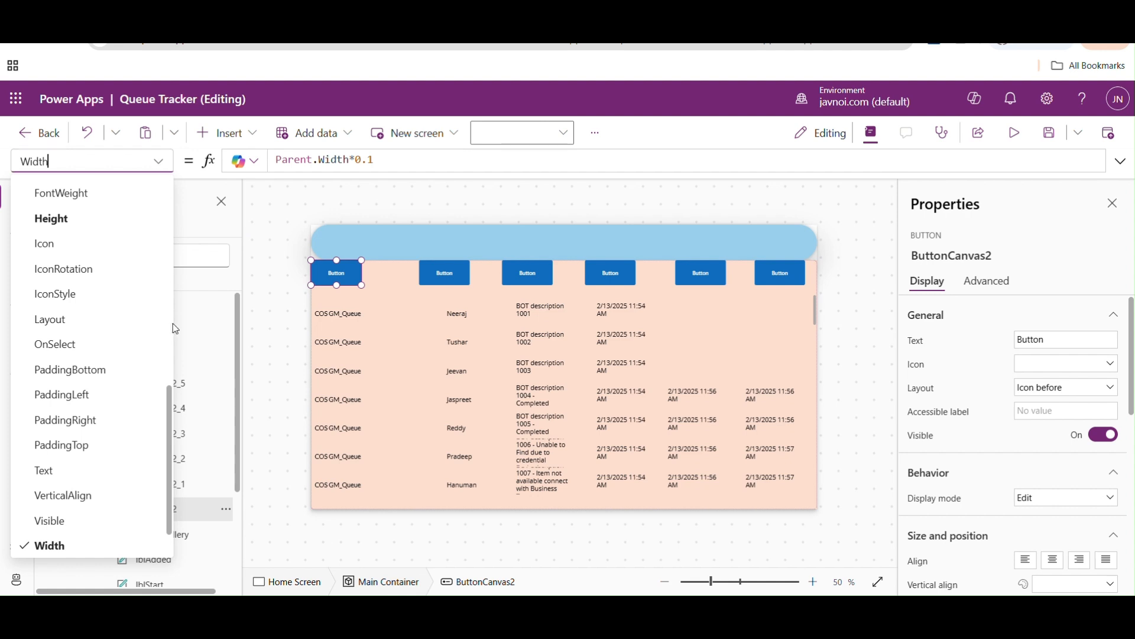
{"action": "left_click_drag", "start_coordinate": [168, 452], "coordinate": [162, 502]}
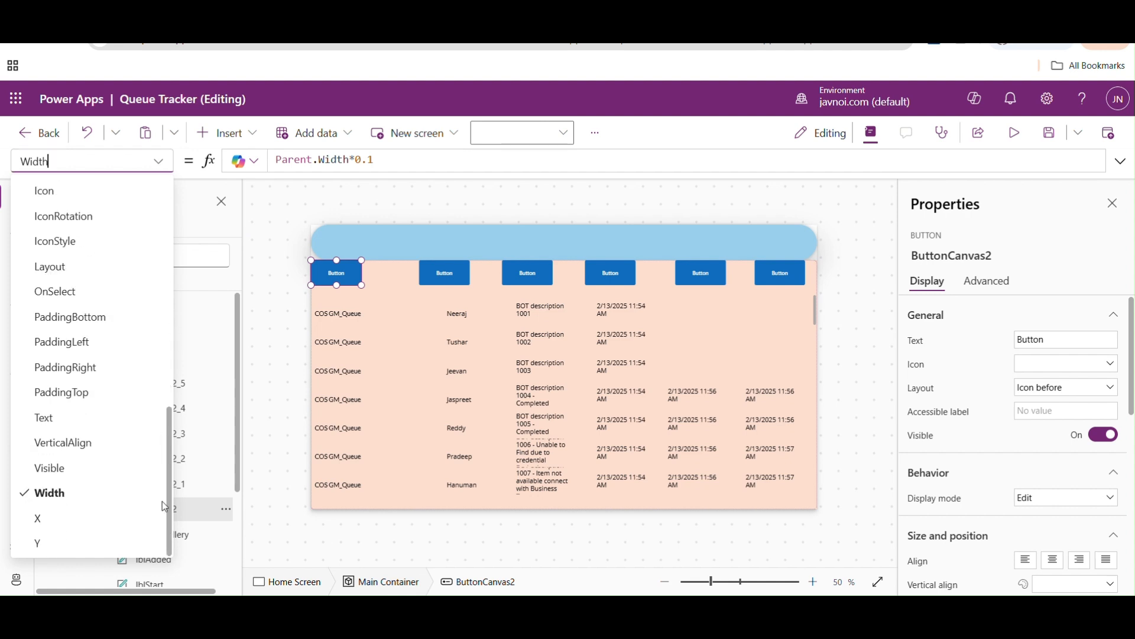
{"action": "left_click", "coordinate": [60, 518]}
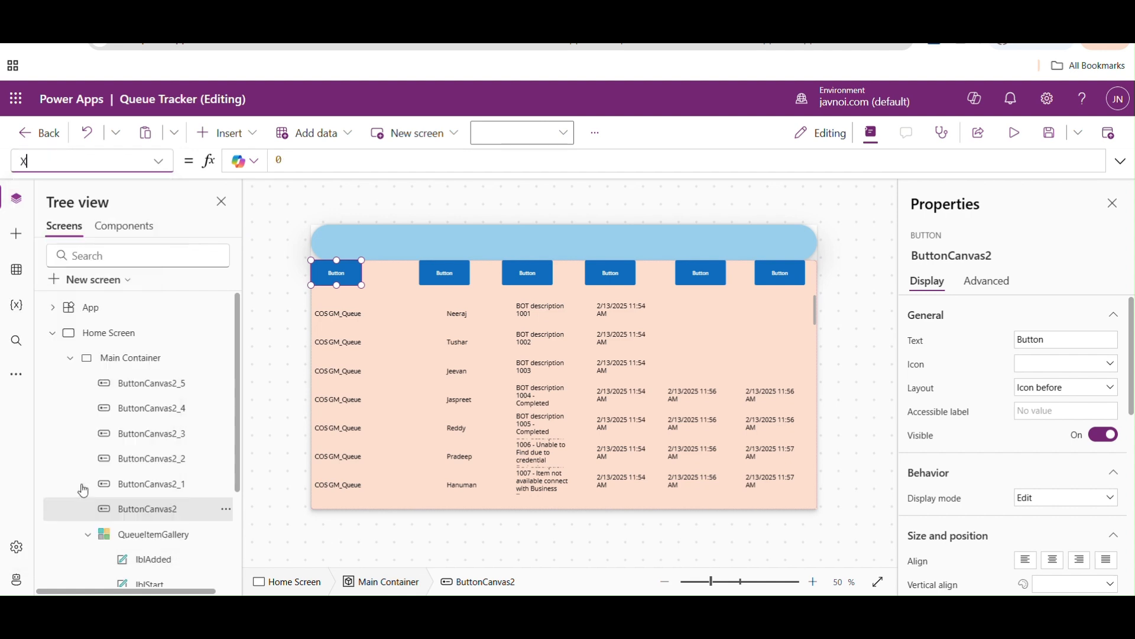
{"action": "left_click", "coordinate": [440, 272]}
{"action": "left_click", "coordinate": [164, 165]}
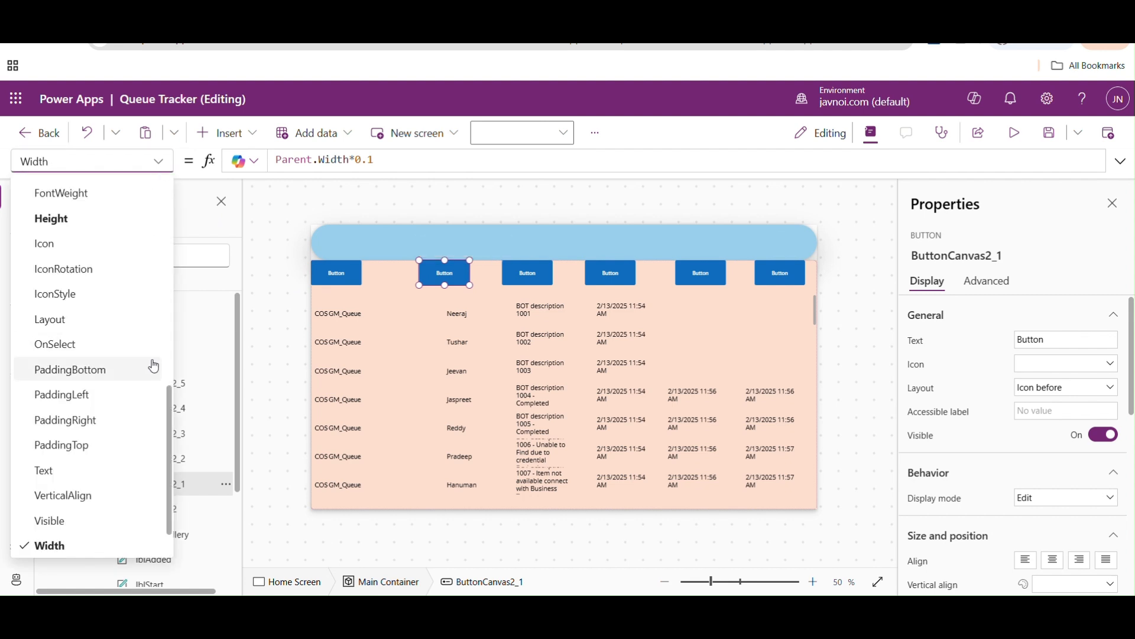
{"action": "left_click_drag", "start_coordinate": [168, 385], "coordinate": [168, 407]}
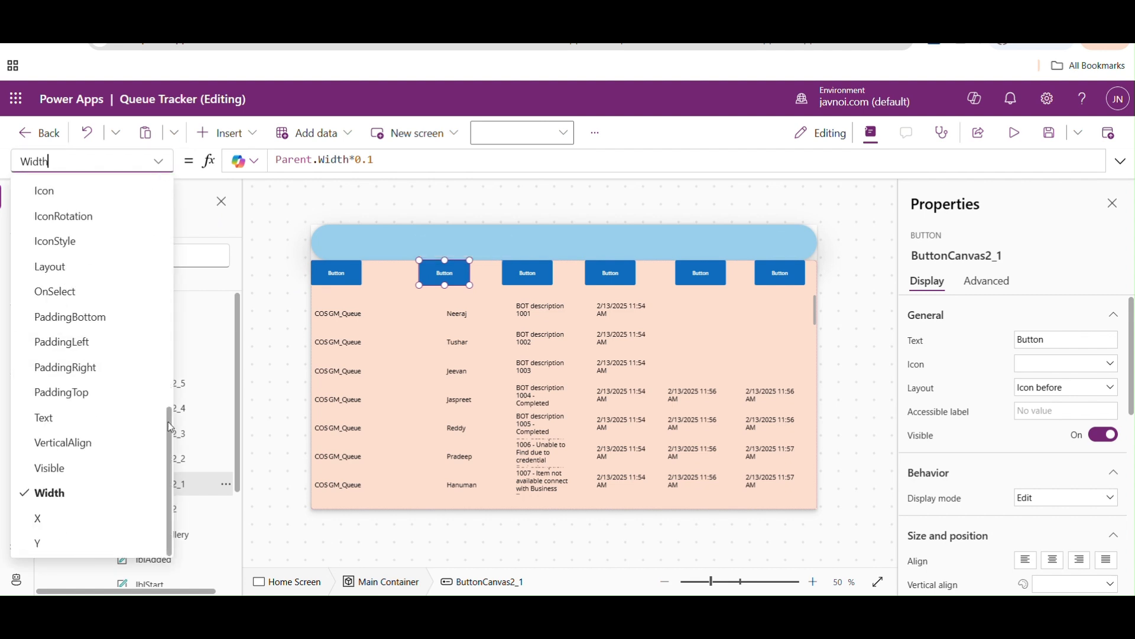
{"action": "left_click", "coordinate": [39, 518]}
{"action": "left_click_drag", "start_coordinate": [314, 162], "coordinate": [259, 165]}
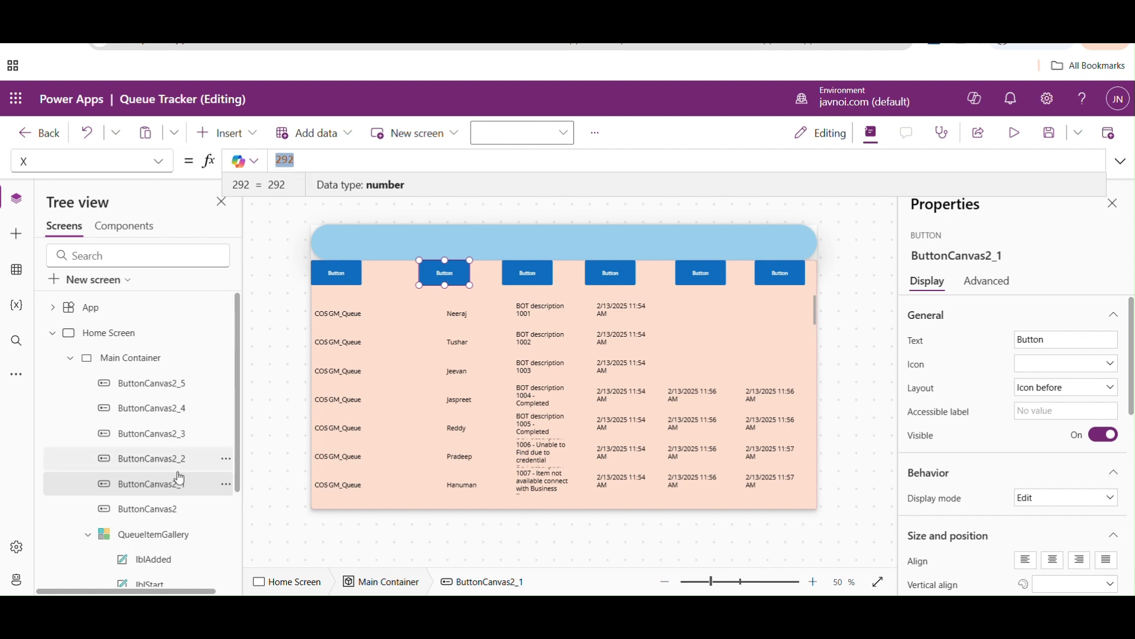
- Rename the first header button to Btn_Queue and the second one to Btn_ItemID
{"action": "left_click", "coordinate": [160, 509]}
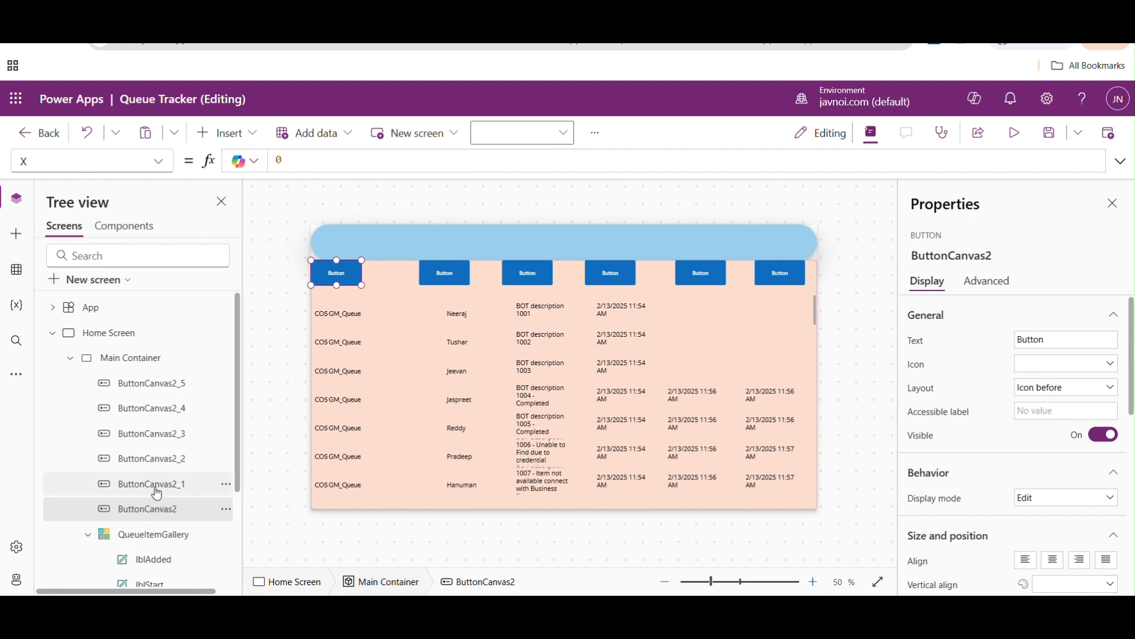
{"action": "double_click", "coordinate": [155, 508]}
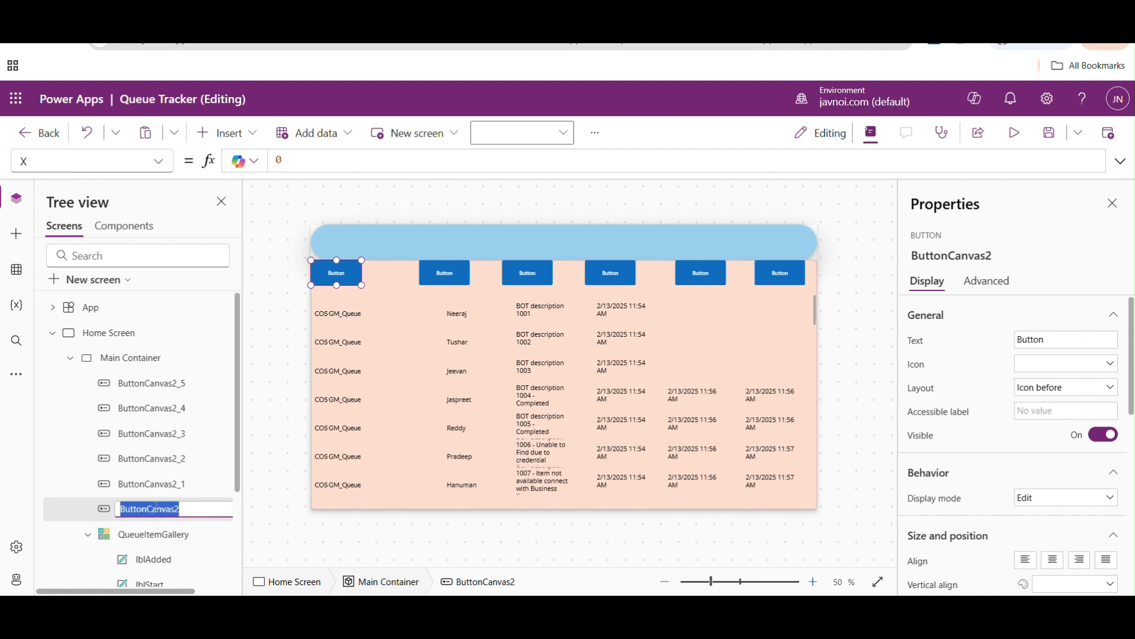
{"action": "type", "text": "Btn_Queue"}
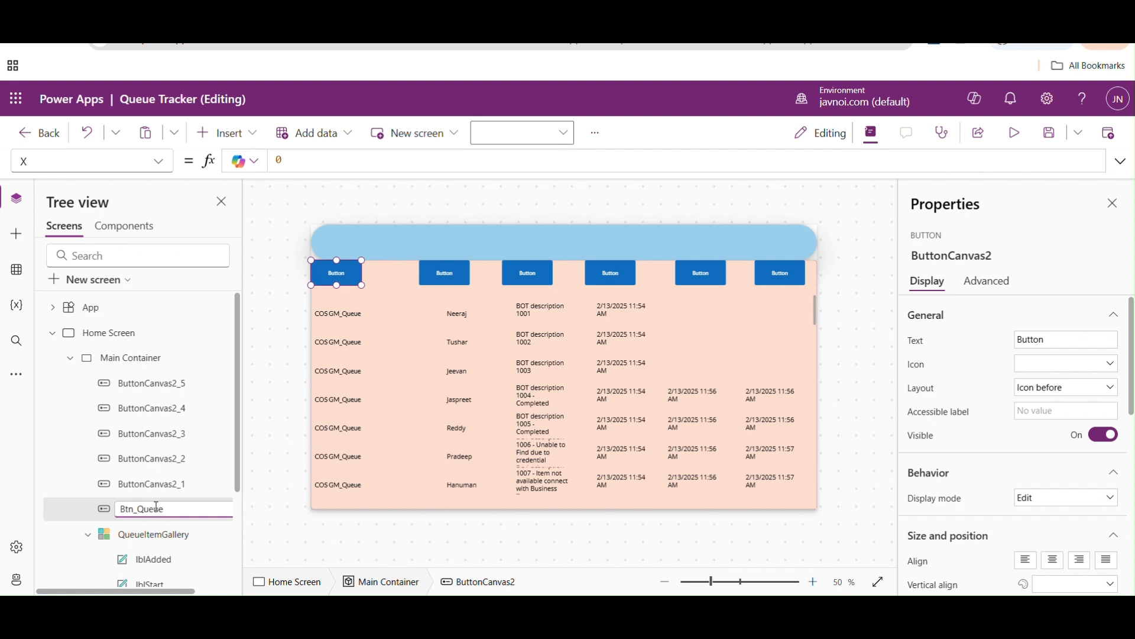
{"action": "double_click", "coordinate": [156, 484]}
{"action": "type", "text": "Btn_ItemID"}
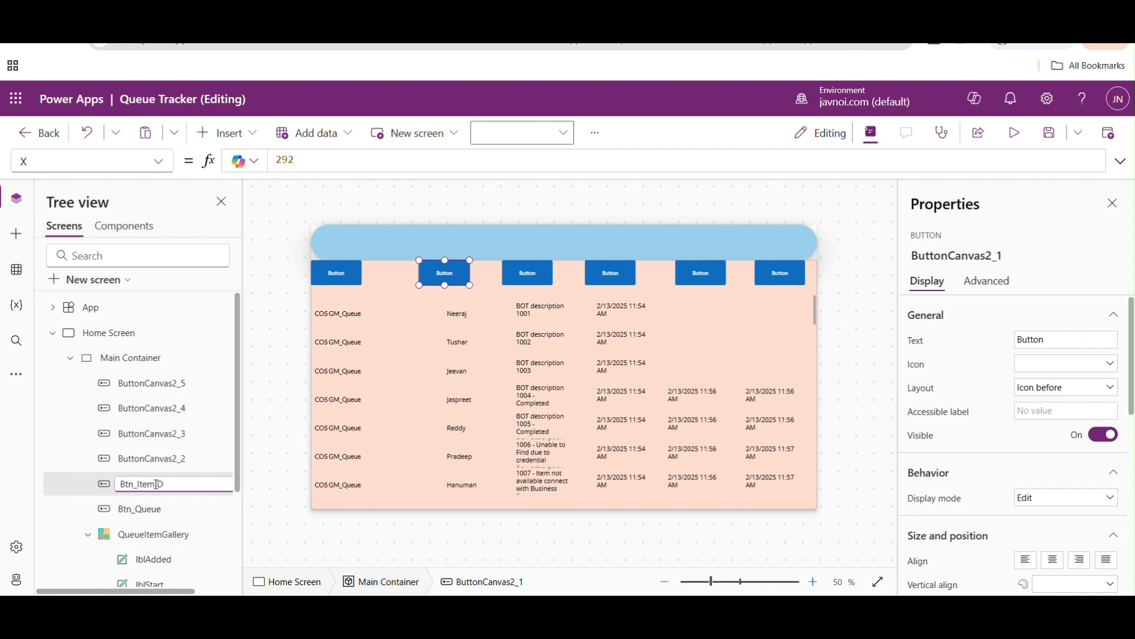
{"action": "left_click", "coordinate": [156, 464]}
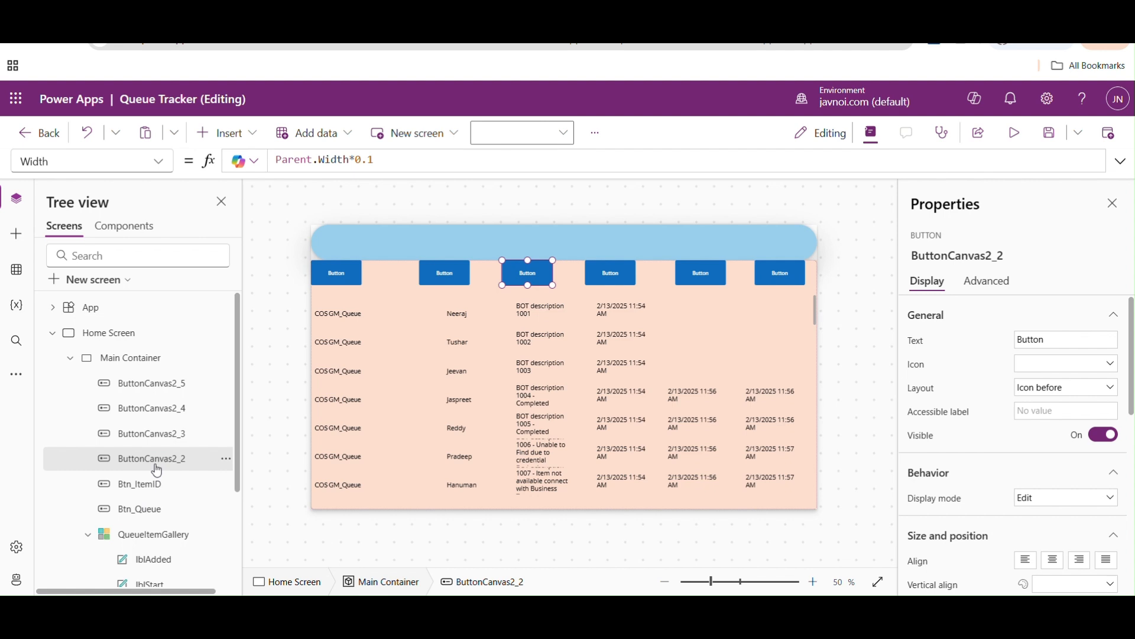
- Rename the third header button to Btn_Notes and the fourth one to Btn_AddedOn
{"action": "double_click", "coordinate": [155, 466]}
{"action": "type", "text": "Btn_Notes"}
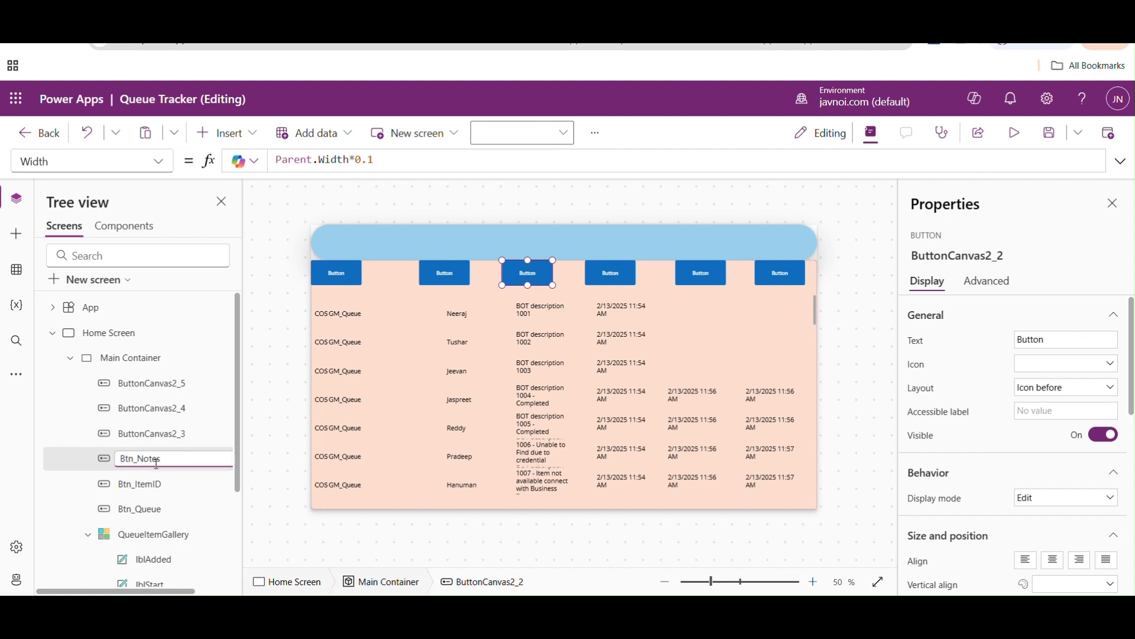
{"action": "left_click", "coordinate": [155, 435]}
{"action": "double_click", "coordinate": [156, 434]}
{"action": "type", "text": "Btn_AddedOn"}
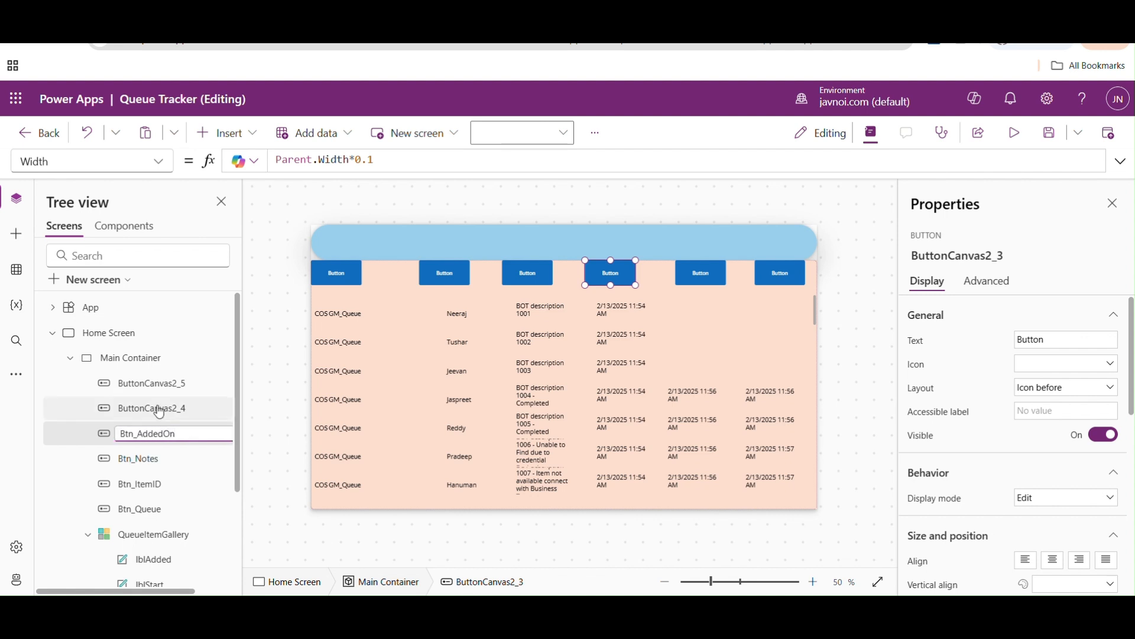
- Rename the fifth header button to Btn_Start and the sixth one to Btn_End
{"action": "left_click", "coordinate": [157, 409]}
{"action": "double_click", "coordinate": [157, 409]}
{"action": "type", "text": "A"}
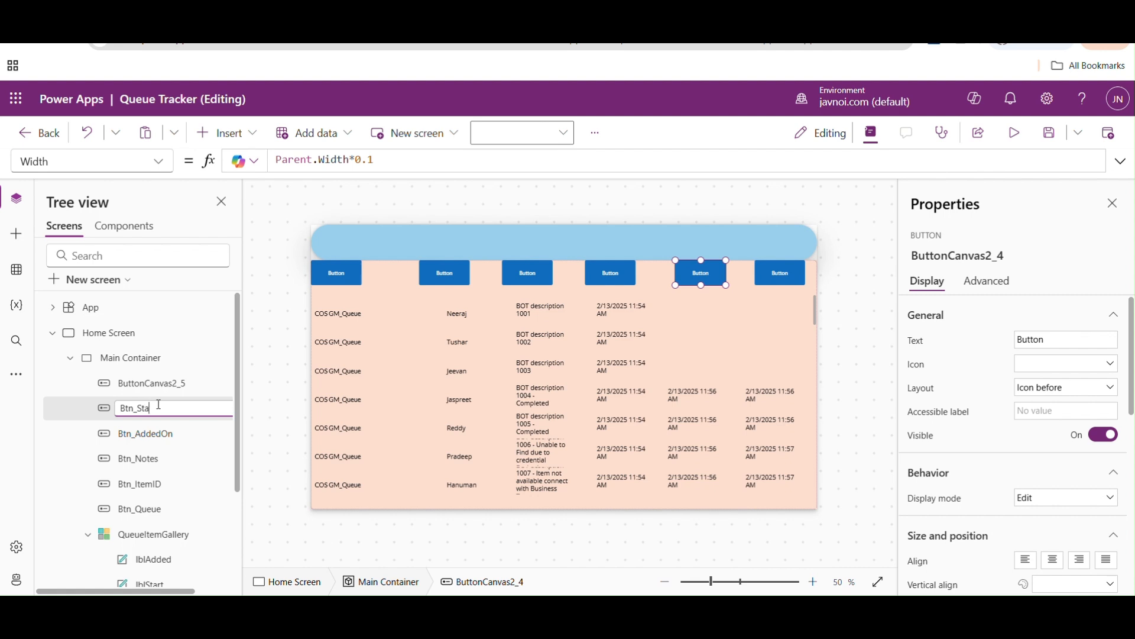
{"action": "left_click", "coordinate": [153, 383]}
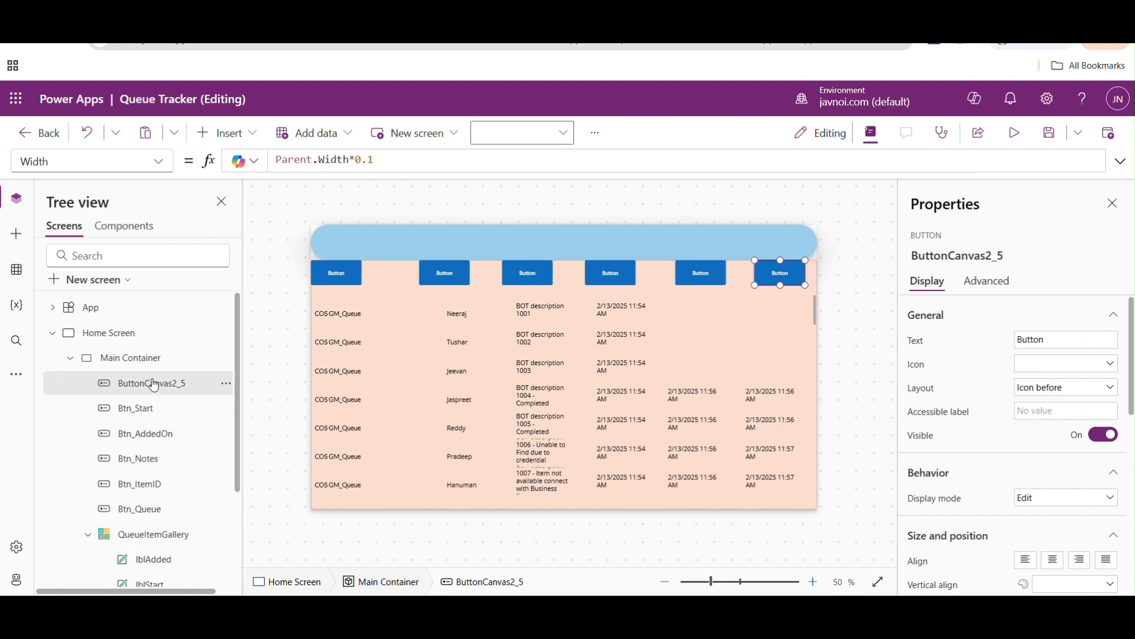
{"action": "double_click", "coordinate": [153, 382]}
{"action": "type", "text": "Btn_"}
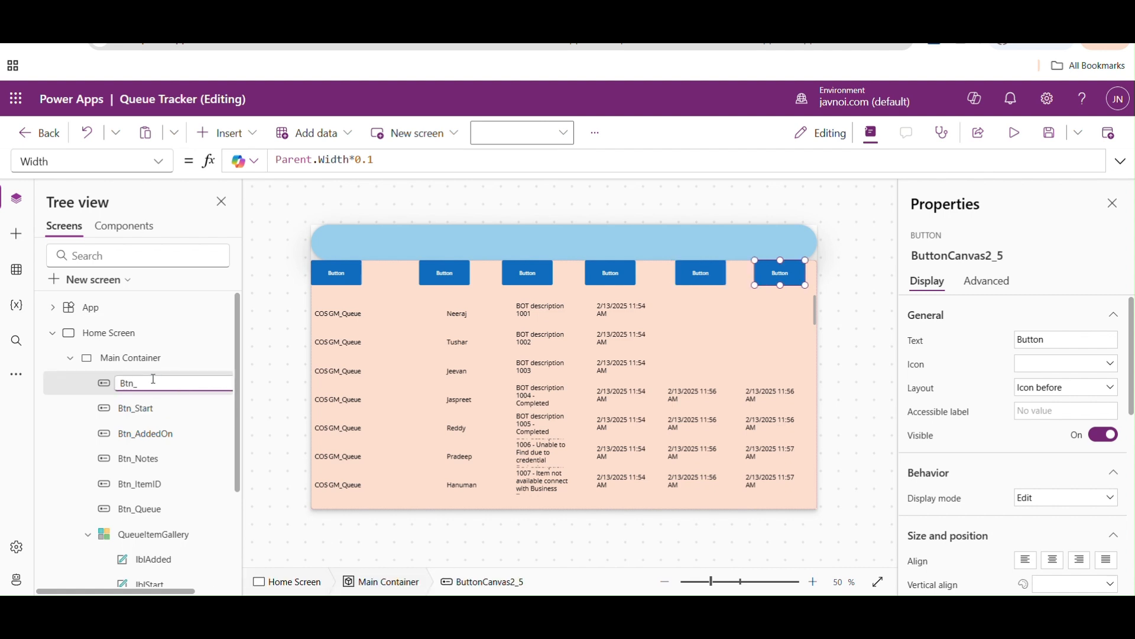
{"action": "type", "text": "End"}
{"action": "left_click", "coordinate": [286, 314]}
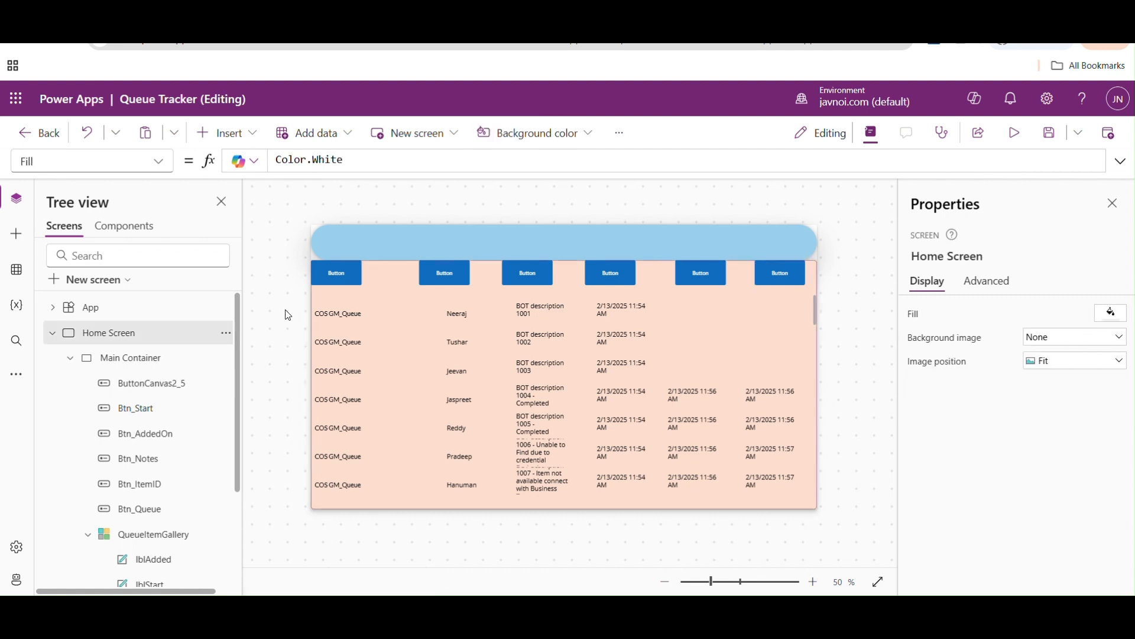
- Set the X property of Btn_ItemID to Btn_Queue.X+Btn_Queue.Width
{"action": "left_click", "coordinate": [351, 275]}
{"action": "left_click", "coordinate": [434, 271]}
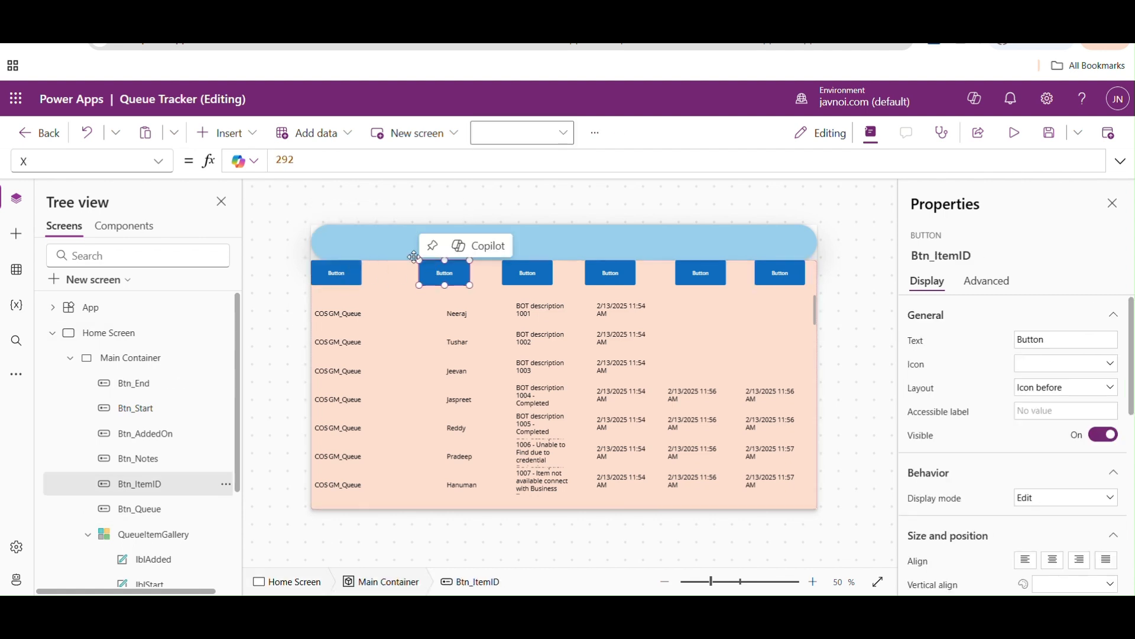
{"action": "left_click", "coordinate": [305, 163]}
{"action": "key", "text": "ctrl+a"}
{"action": "type", "text": "Btn"}
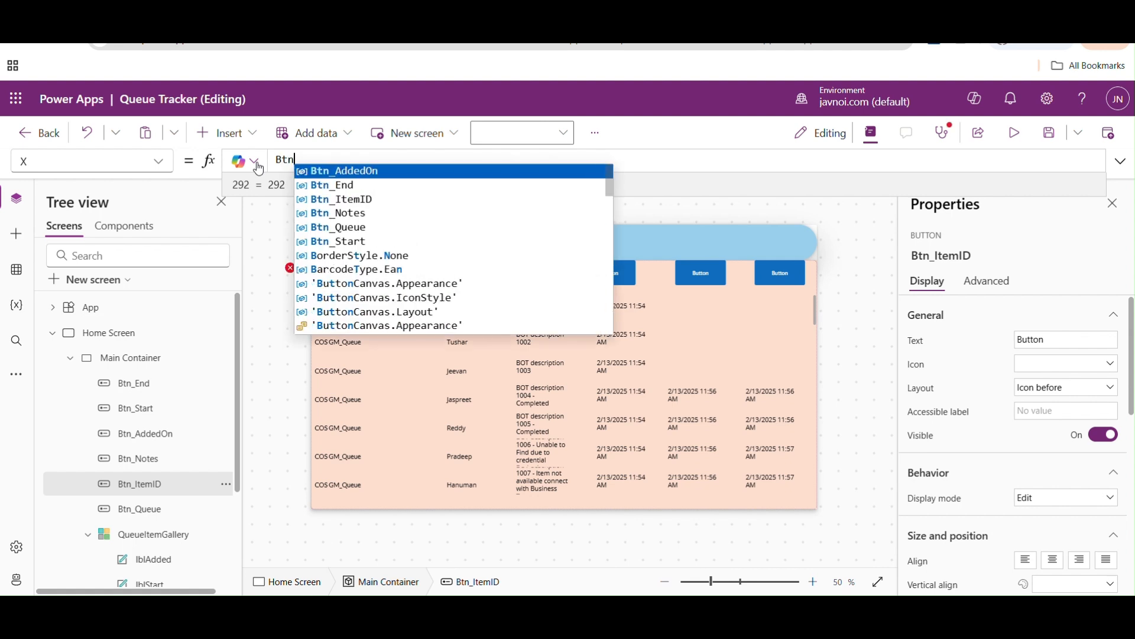
{"action": "key", "text": "Down"}
{"action": "key", "text": "Down"}
{"action": "key", "text": "Down"}
{"action": "key", "text": "Down"}
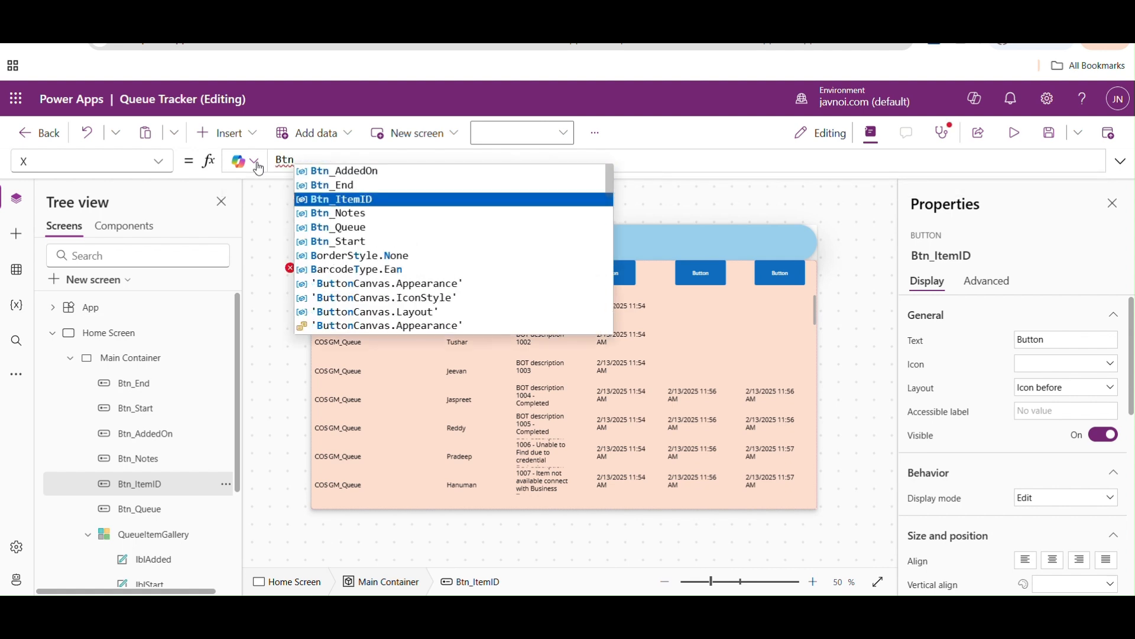
{"action": "key", "text": "Tab"}
{"action": "type", "text": ".X"}
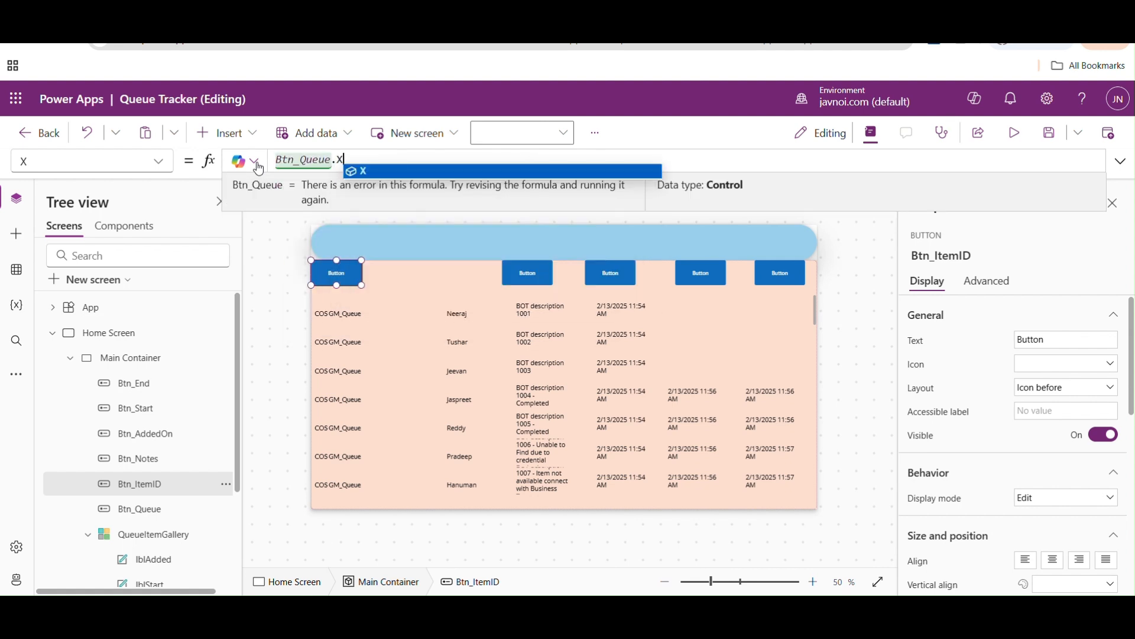
{"action": "type", "text": "+Btn"}
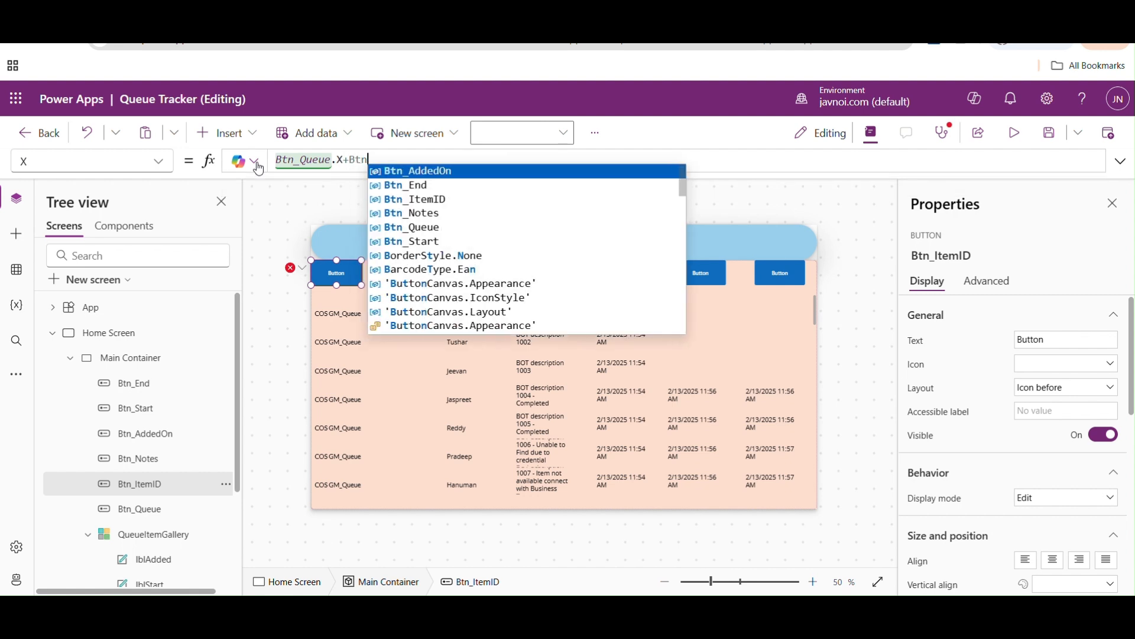
{"action": "key", "text": "Down"}
{"action": "key", "text": "Down"}
{"action": "key", "text": "Down"}
{"action": "key", "text": "Down"}
{"action": "key", "text": "Tab"}
{"action": "type", "text": ".Width"}
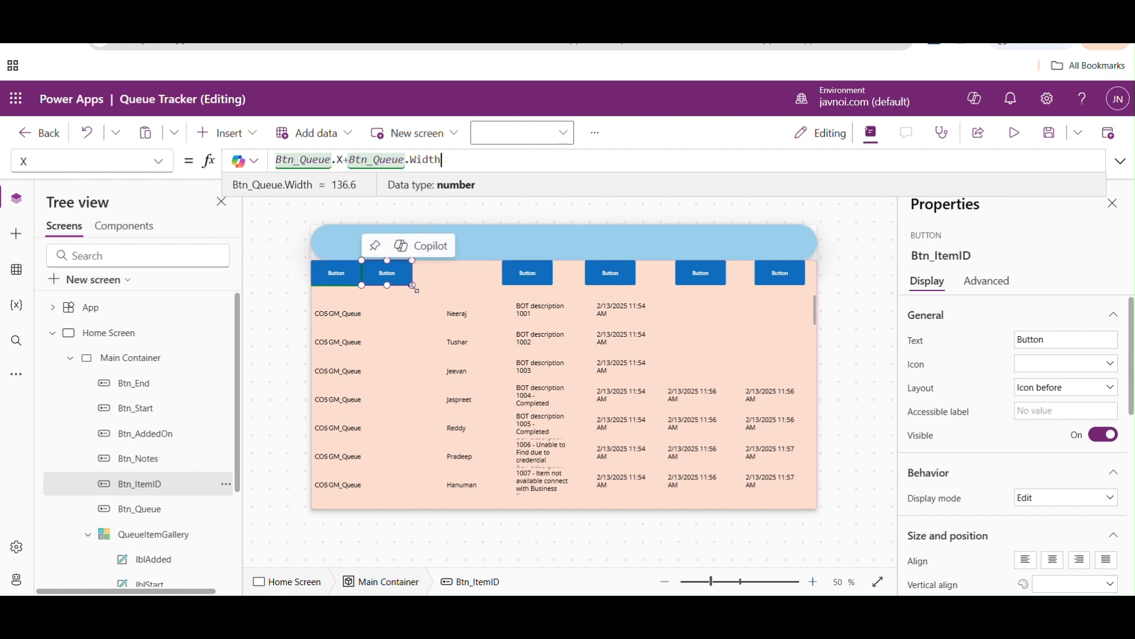
- Set the X property of Btn_Notes to Btn_ItemID.X+Btn_Notes.Width
{"action": "left_click", "coordinate": [523, 278]}
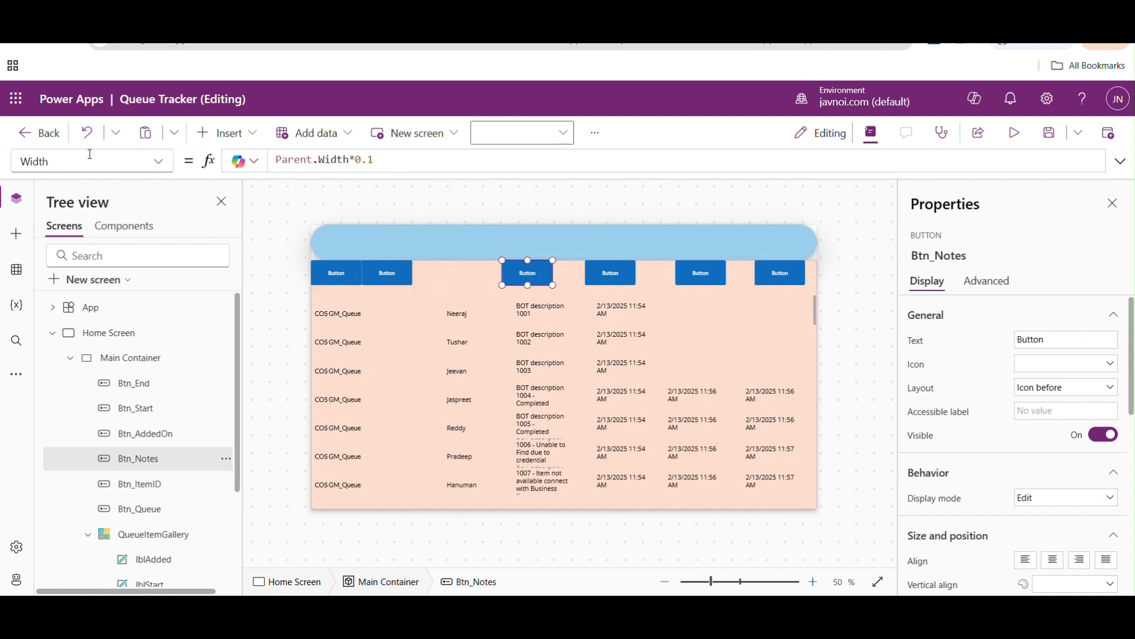
{"action": "left_click", "coordinate": [159, 162]}
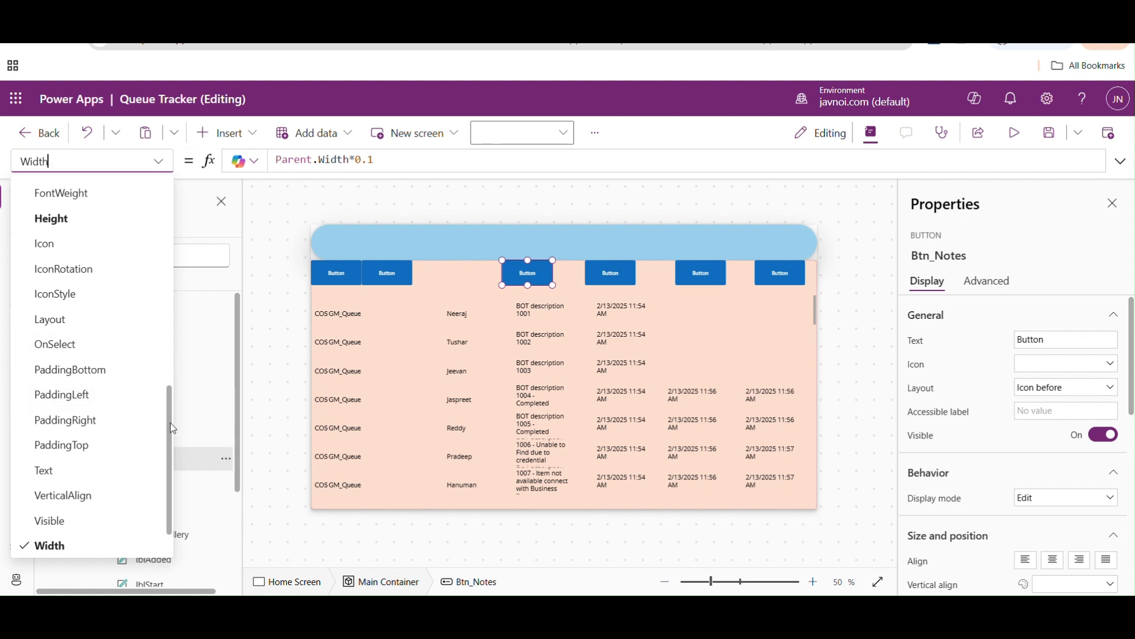
{"action": "scroll", "coordinate": [163, 438], "scroll_direction": "down", "scroll_amount": 1}
{"action": "left_click", "coordinate": [69, 518]}
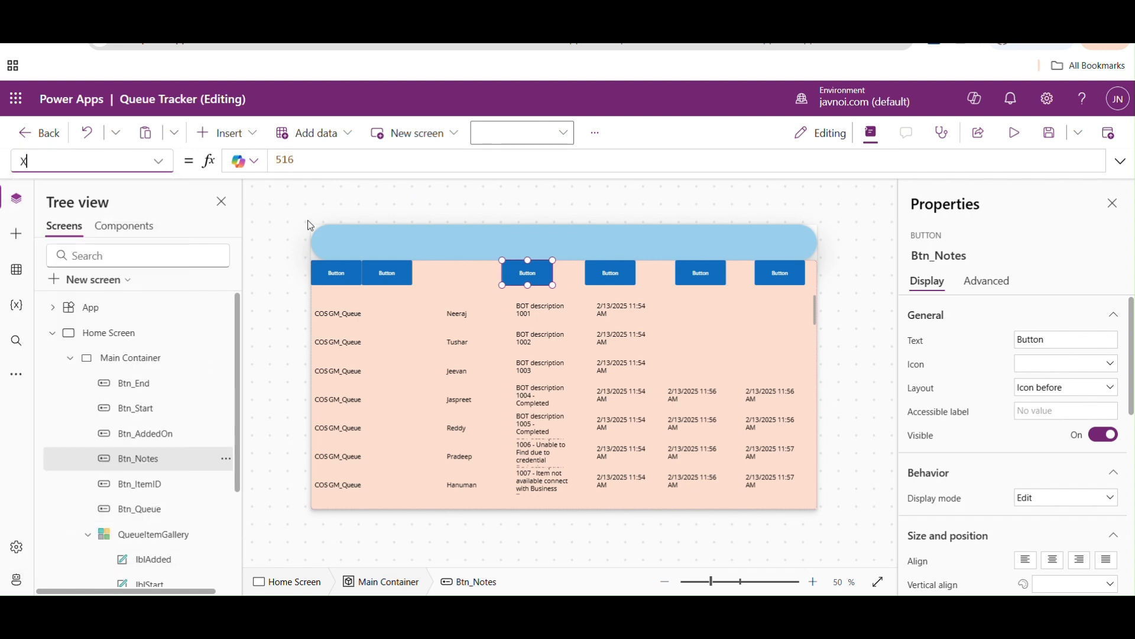
{"action": "double_click", "coordinate": [317, 161]}
{"action": "key", "text": "BackSpace"}
{"action": "type", "text": "Btn"}
{"action": "key", "text": "Down"}
{"action": "key", "text": "Tab"}
{"action": "type", "text": ".X"}
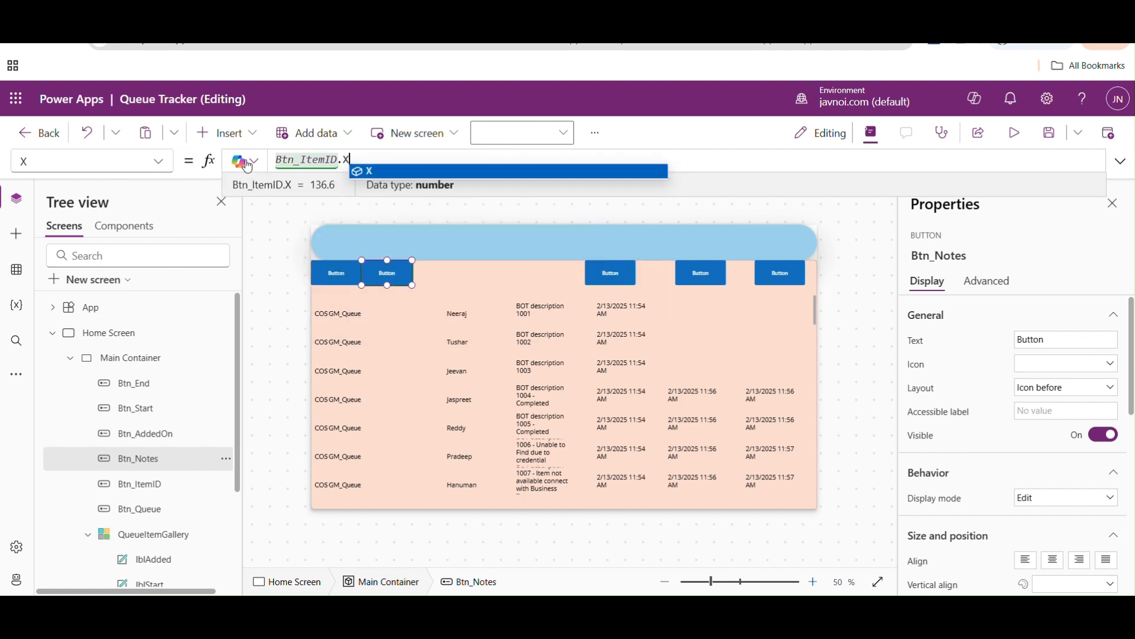
{"action": "type", "text": "+Btn"}
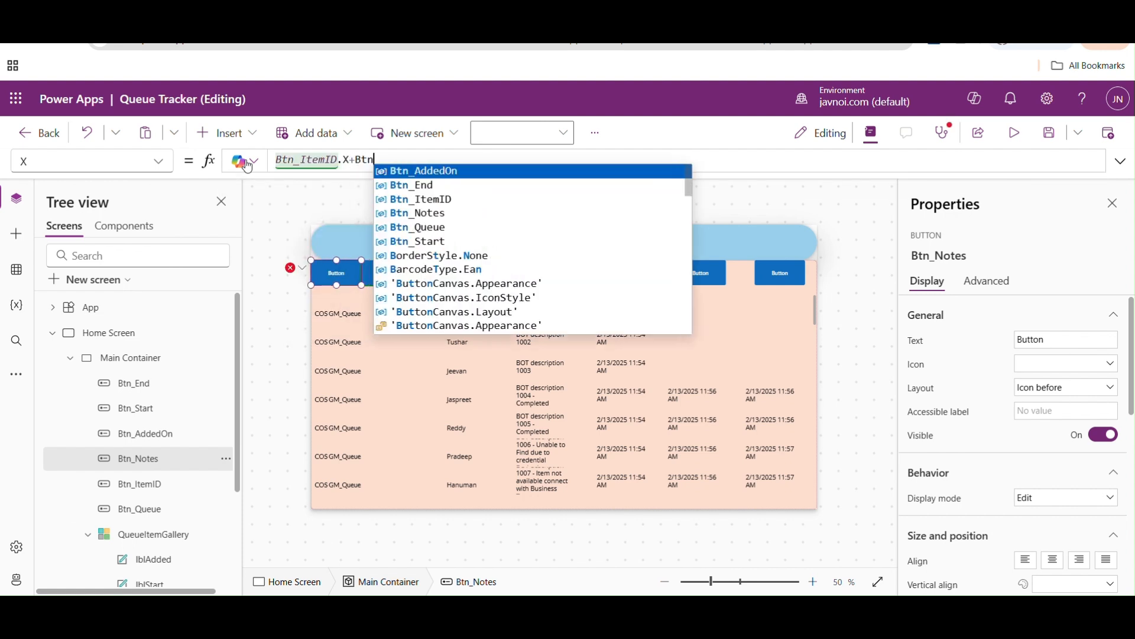
{"action": "key", "text": "Down"}
{"action": "key", "text": "Down"}
{"action": "key", "text": "Down"}
{"action": "key", "text": "Tab"}
{"action": "type", "text": ".Width"}
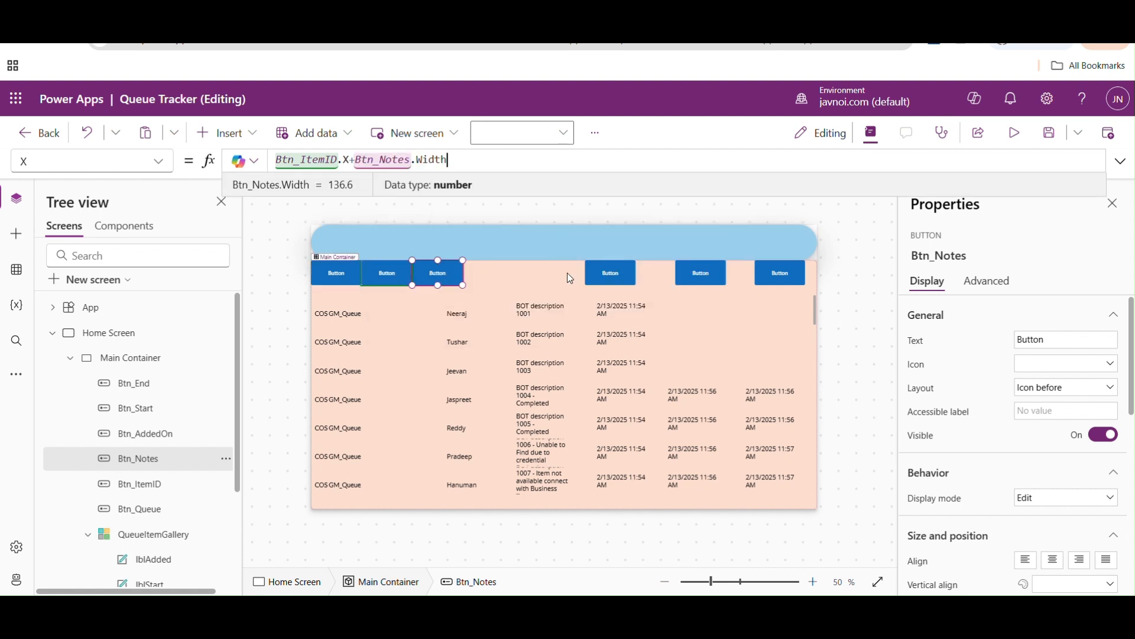
- Position Btn_AddedOn directly after Btn_Notes and set the X property of Btn_Start to Btn_AddedOn.X+Btn_AddedOn.Width
{"action": "left_click", "coordinate": [615, 272]}
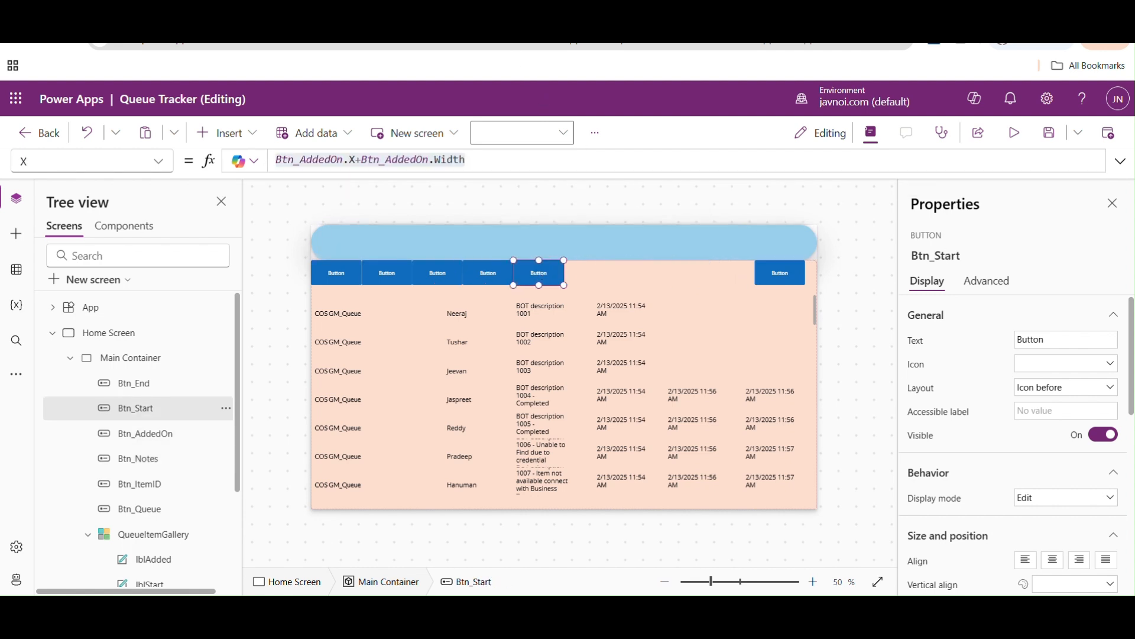
- Paste the copied formula Btn_AddedOn.X+Btn_AddedOn.Width into the X property of Btn_End
{"action": "left_click", "coordinate": [779, 265]}
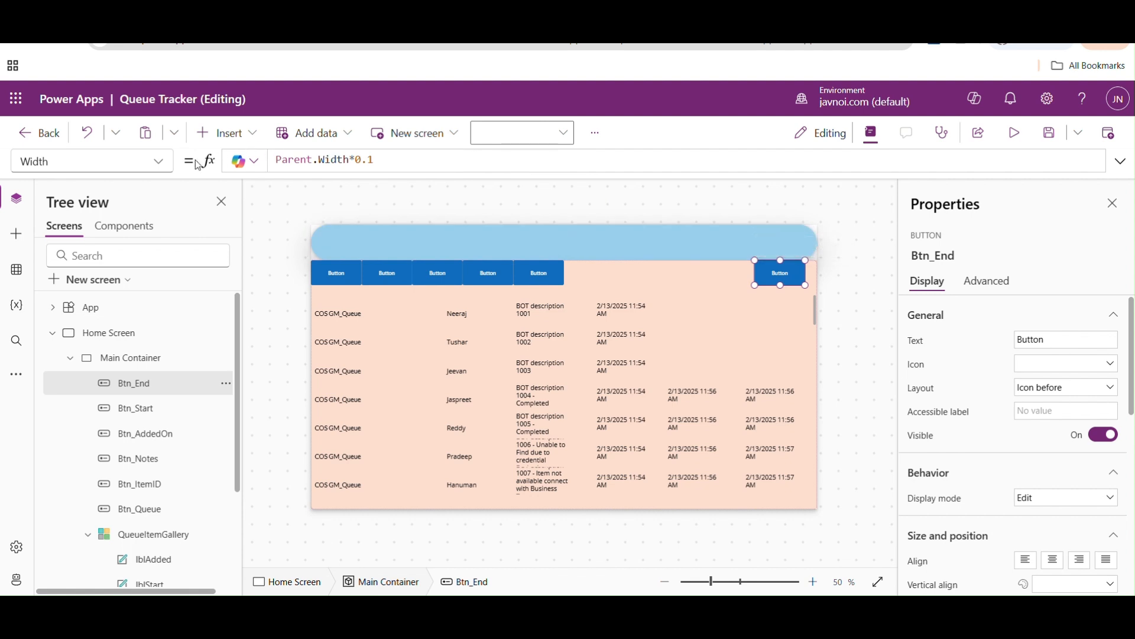
{"action": "left_click", "coordinate": [157, 165]}
{"action": "left_click_drag", "start_coordinate": [165, 388], "coordinate": [168, 414]}
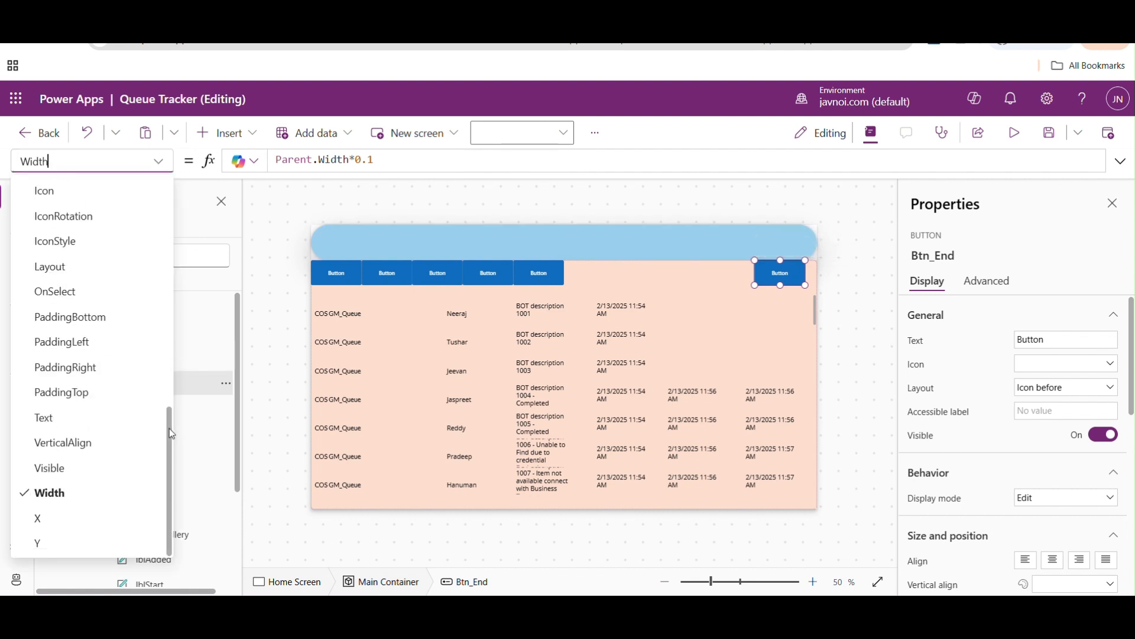
{"action": "left_click", "coordinate": [83, 513]}
{"action": "left_click", "coordinate": [330, 160]}
{"action": "key", "text": "ctrl+a"}
{"action": "type", "text": "Btn_AddedOn.X+Btn_AddedOn.Width"}
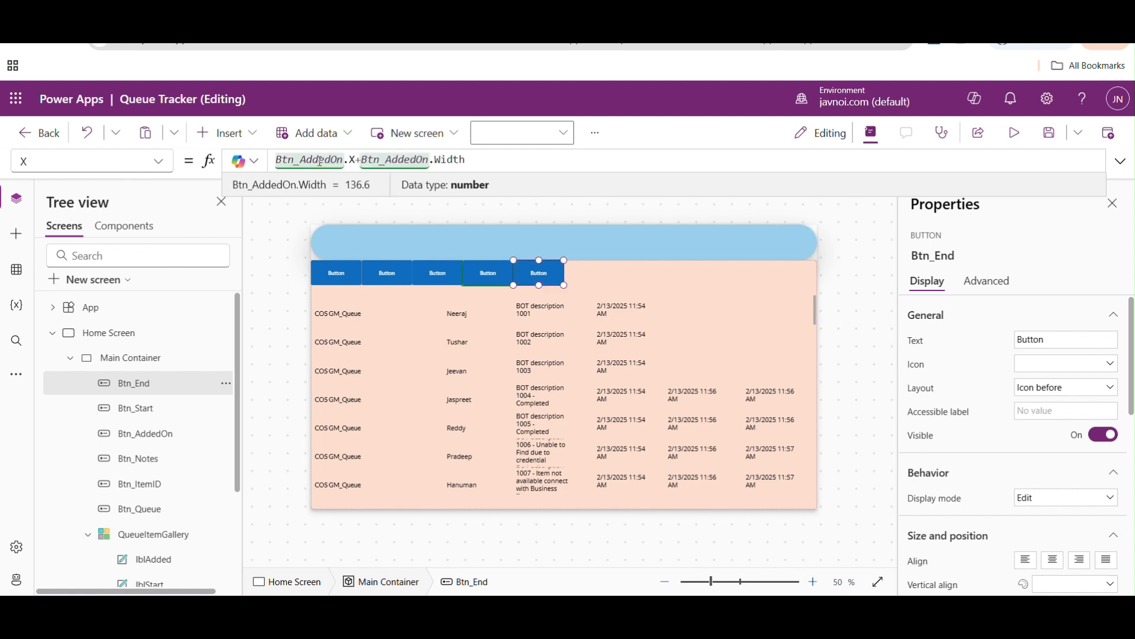
- Replace both Btn_AddedOn references in the X formula of Btn_End to make it Btn_Start.X+Btn_Start.Width
{"action": "double_click", "coordinate": [319, 159]}
{"action": "type", "text": "Btn"}
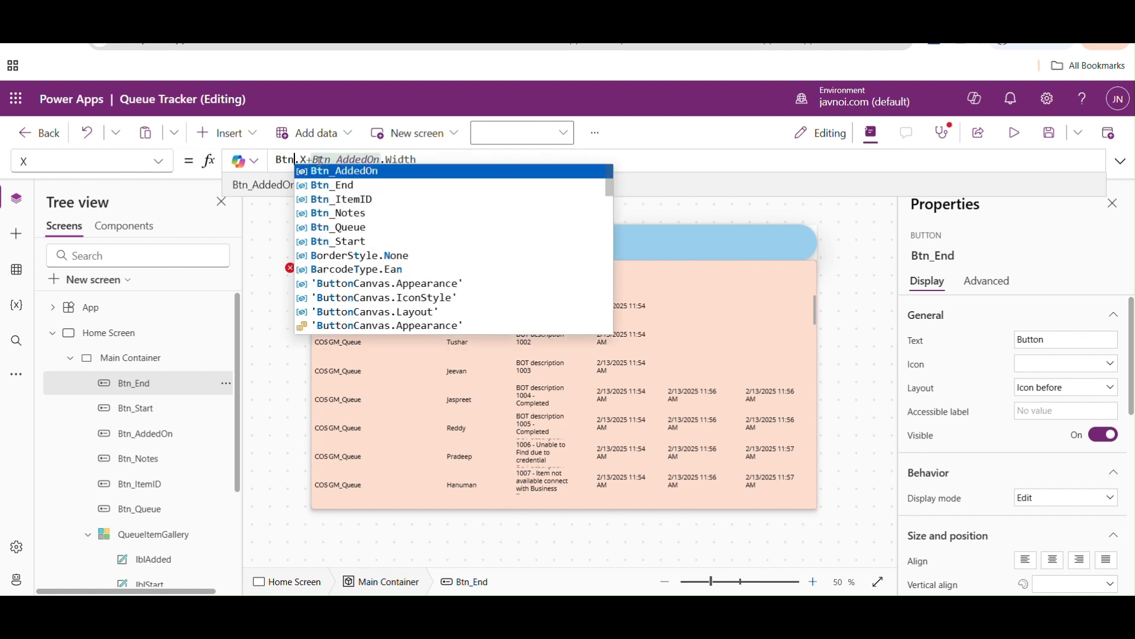
{"action": "key", "text": "Down"}
{"action": "key", "text": "Down"}
{"action": "key", "text": "Down"}
{"action": "key", "text": "Down"}
{"action": "key", "text": "Tab"}
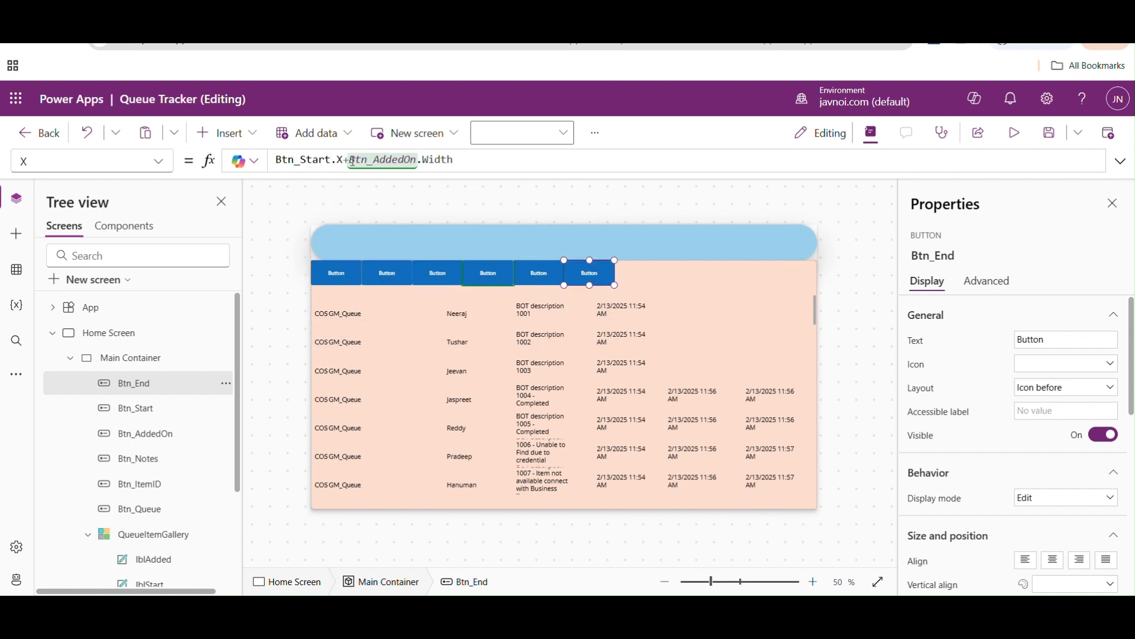
{"action": "double_click", "coordinate": [372, 160]}
{"action": "type", "text": "Btn"}
{"action": "key", "text": "Down"}
{"action": "key", "text": "Down"}
{"action": "key", "text": "Down"}
{"action": "key", "text": "Down"}
{"action": "key", "text": "Down"}
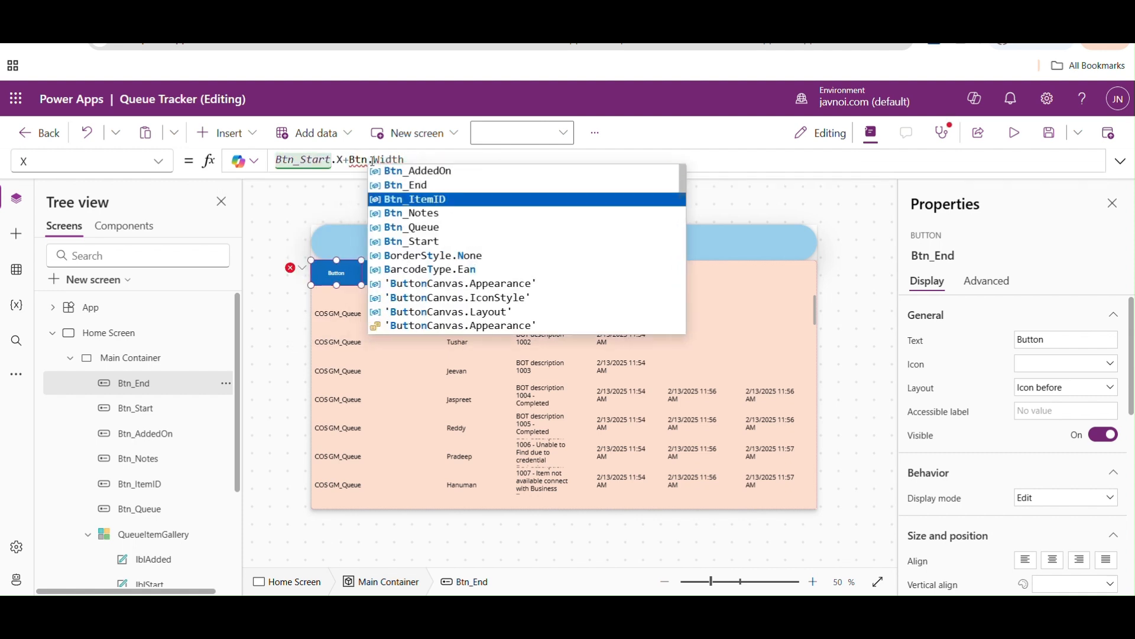
{"action": "key", "text": "Tab"}
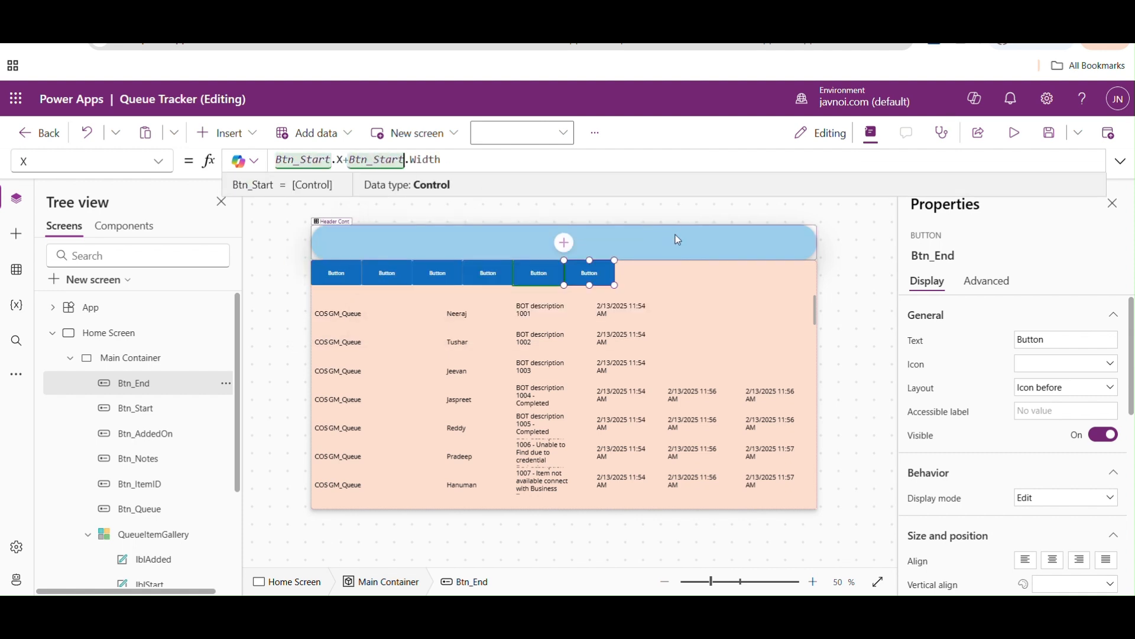
{"action": "left_click", "coordinate": [712, 219]}
- Set the Width property of all six header buttons together to Parent.Width*0.166 and deselect them
{"action": "left_click", "coordinate": [339, 274]}
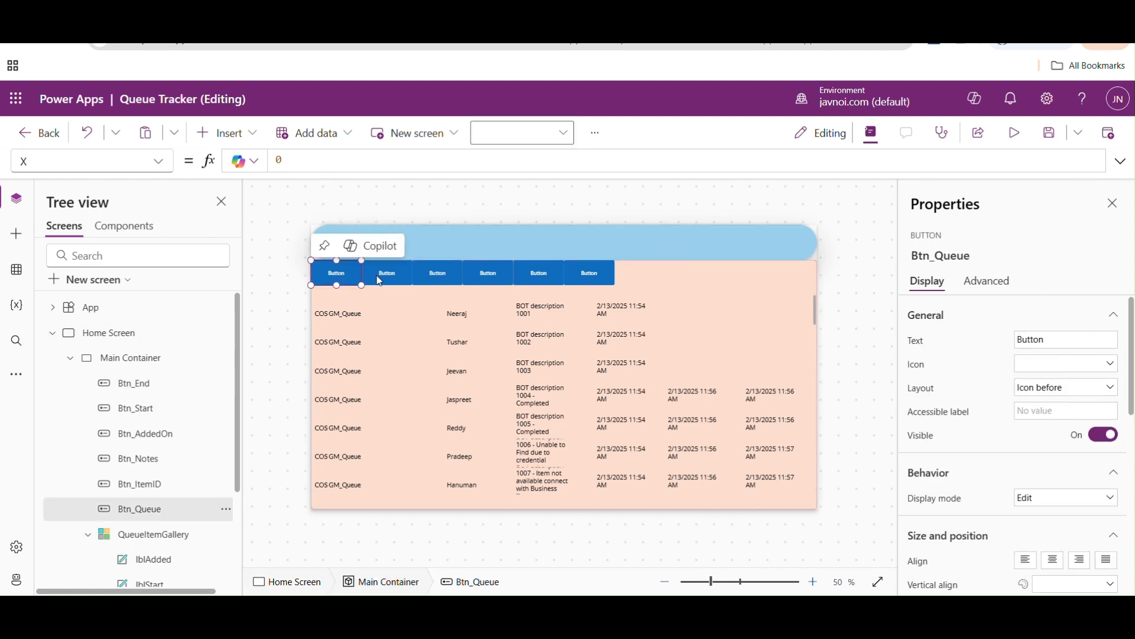
{"action": "left_click", "coordinate": [382, 275], "text": "shift"}
{"action": "left_click", "coordinate": [437, 273], "text": "shift"}
{"action": "left_click", "coordinate": [489, 274], "text": "shift"}
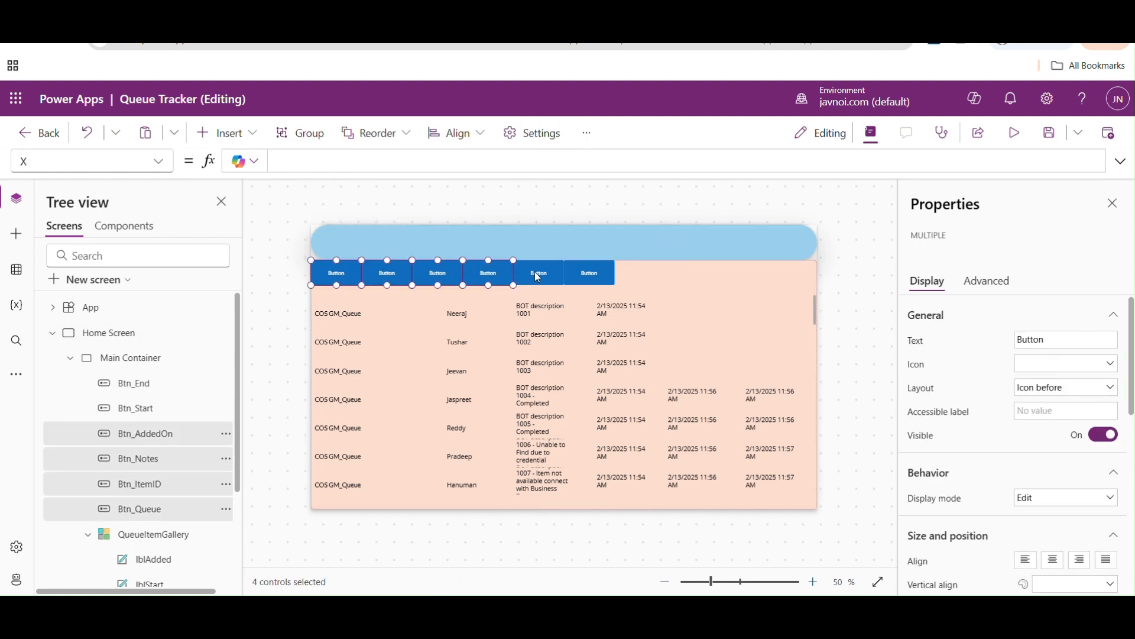
{"action": "left_click", "coordinate": [540, 272], "text": "shift"}
{"action": "left_click", "coordinate": [594, 273], "text": "shift"}
{"action": "left_click", "coordinate": [165, 162]}
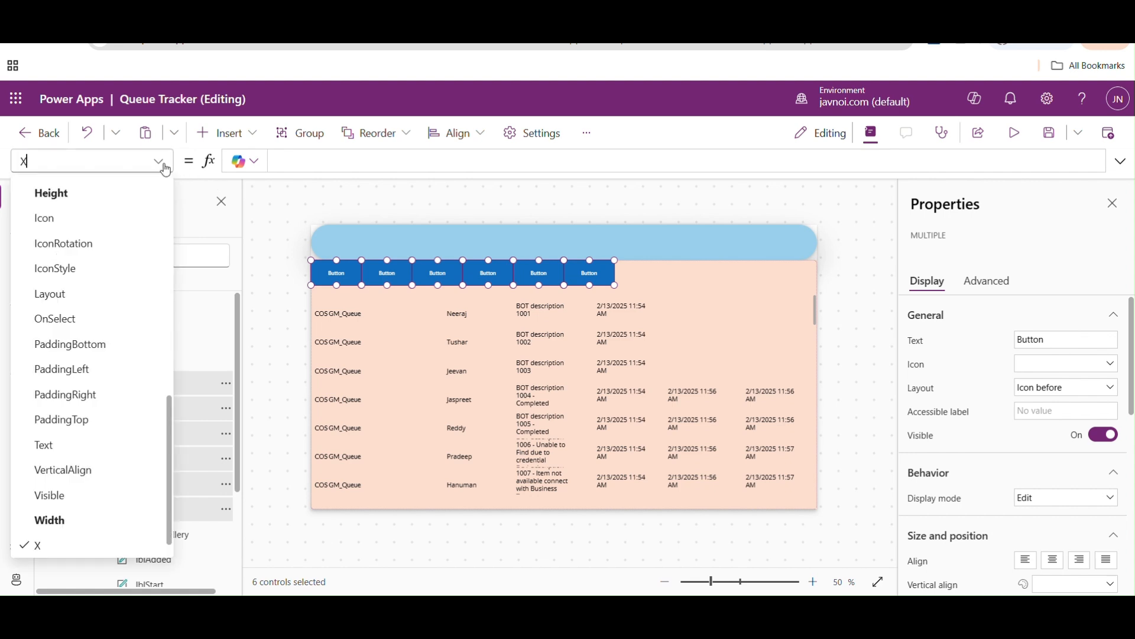
{"action": "left_click", "coordinate": [71, 520]}
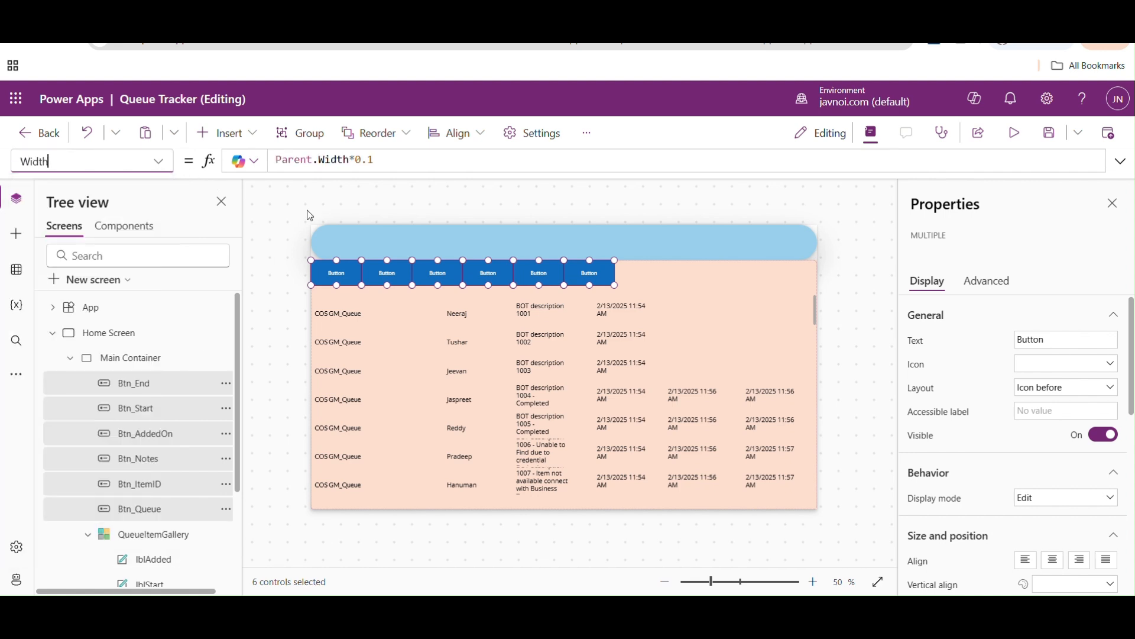
{"action": "left_click_drag", "start_coordinate": [356, 159], "coordinate": [384, 157]}
{"action": "type", "text": "0.15"}
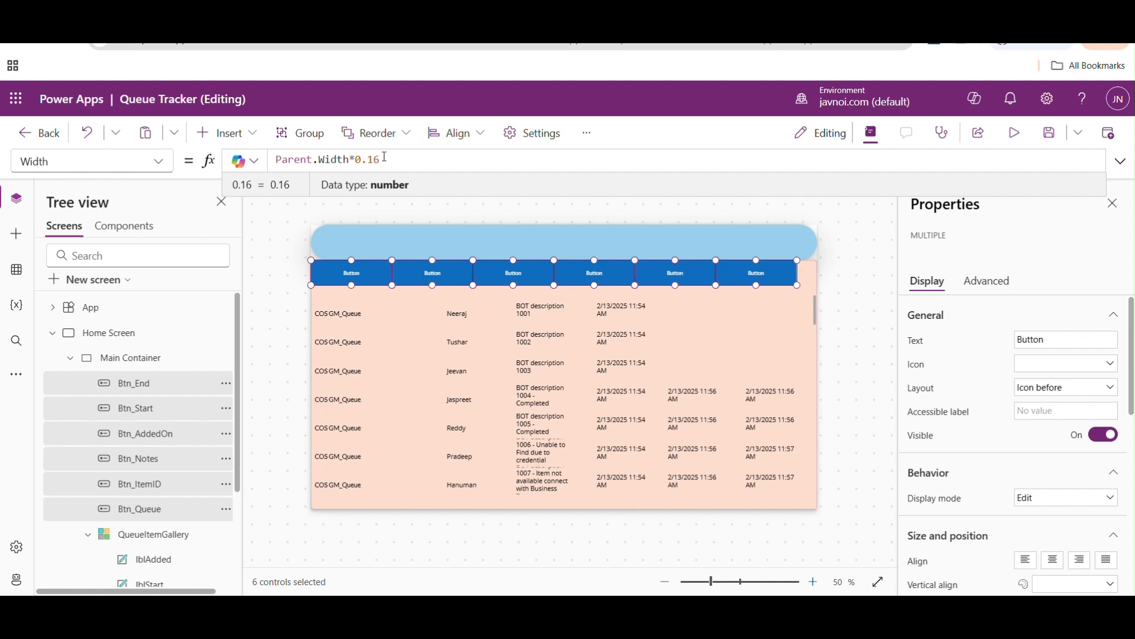
{"action": "type", "text": "7"}
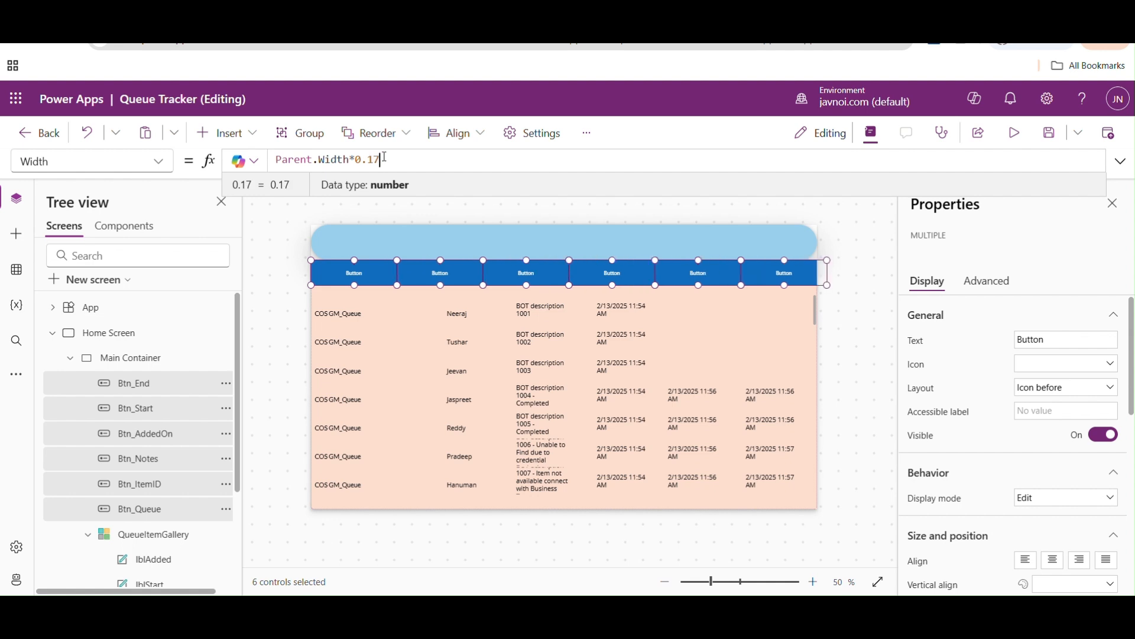
{"action": "key", "text": "BackSpace"}
{"action": "type", "text": "66"}
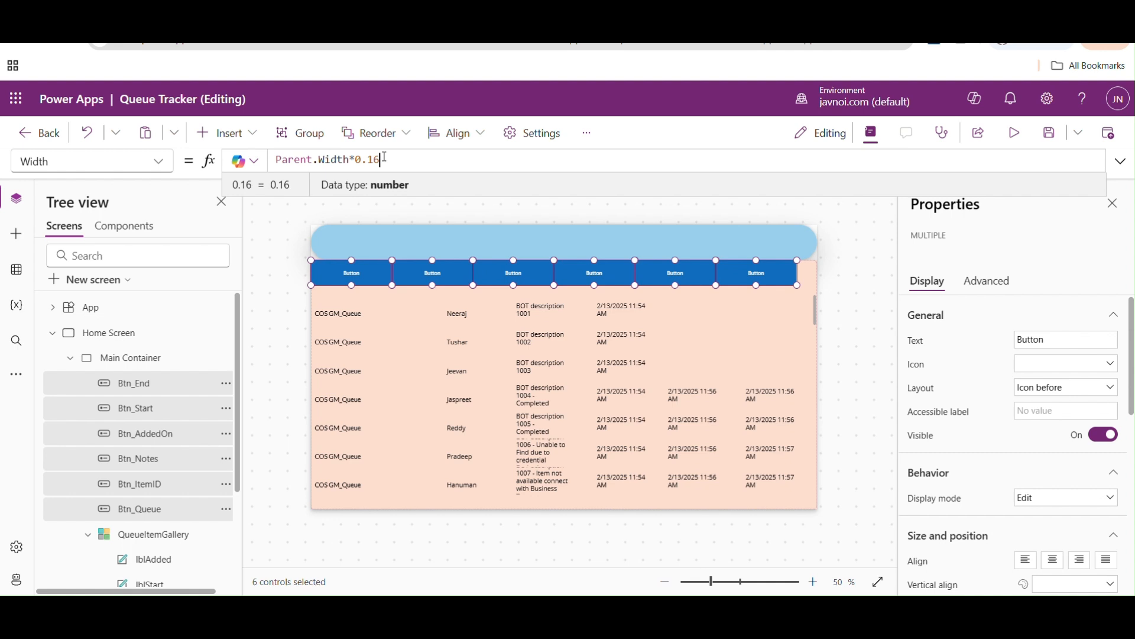
{"action": "left_click", "coordinate": [867, 317]}
- Set the Text property of Btn_Queue to "Queue Name"
{"action": "left_click", "coordinate": [349, 270]}
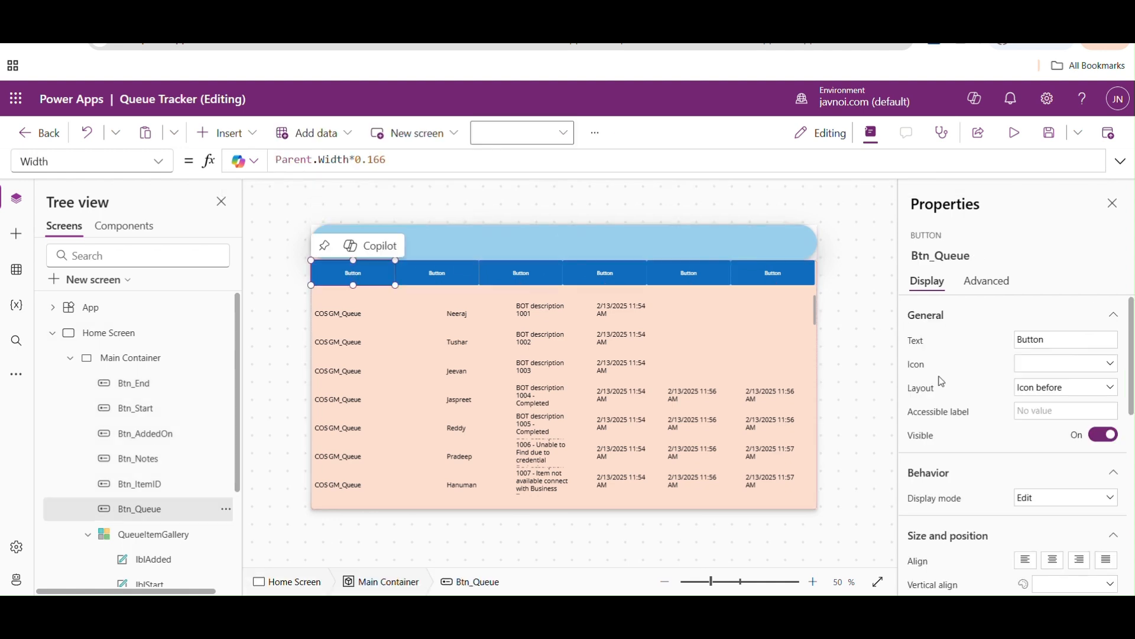
{"action": "left_click", "coordinate": [167, 168]}
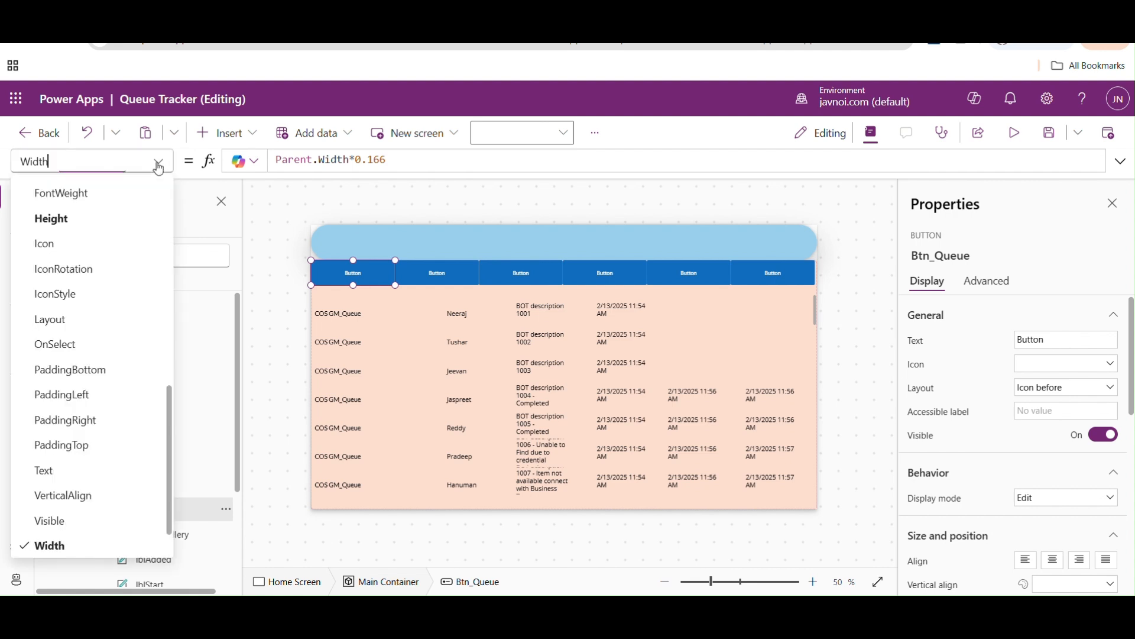
{"action": "left_click", "coordinate": [62, 471]}
{"action": "key", "text": "ctrl+a"}
{"action": "type", "text": "\""}
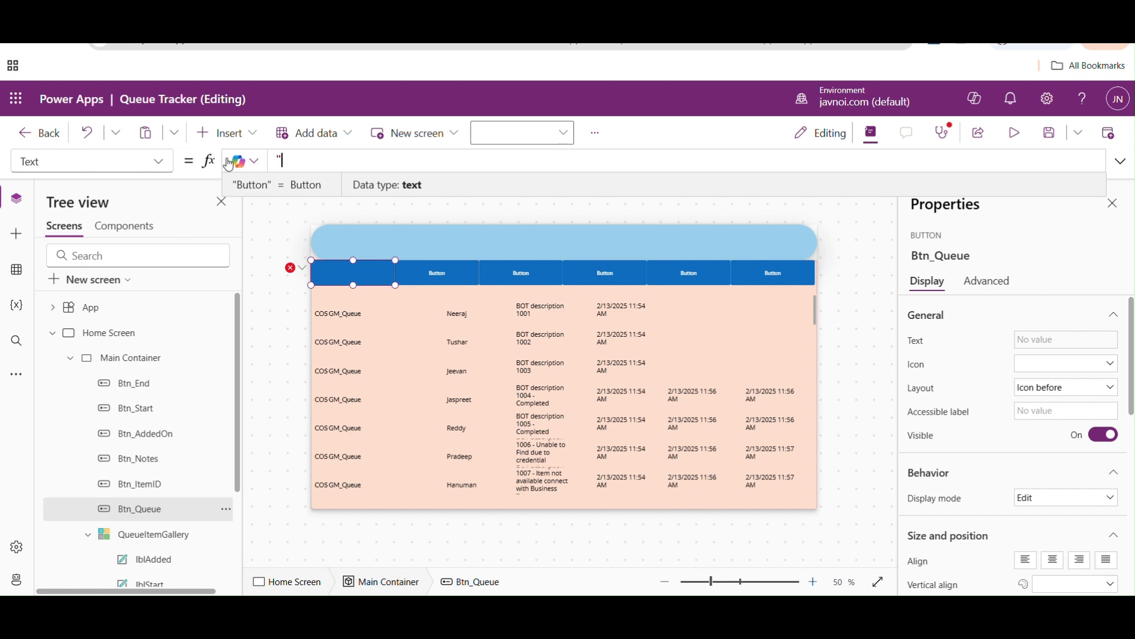
{"action": "type", "text": "Queue Name\""}
- Replace the Text property of Btn_ItemID with "Item ID"
{"action": "left_click", "coordinate": [429, 269]}
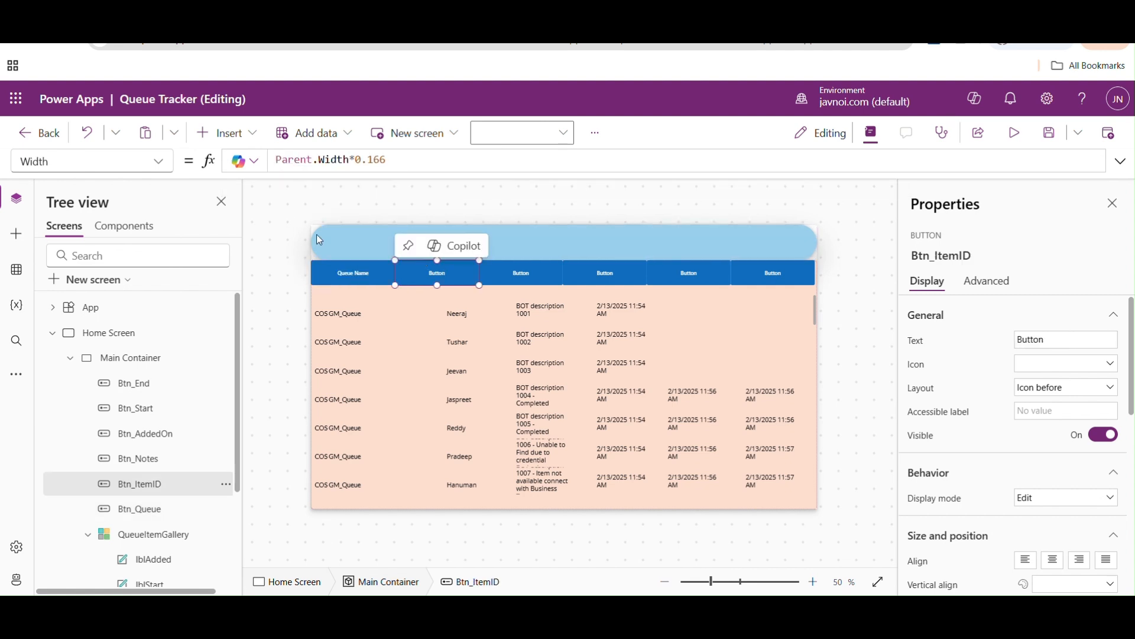
{"action": "left_click", "coordinate": [171, 166]}
{"action": "left_click", "coordinate": [77, 469]}
{"action": "left_click", "coordinate": [356, 161]}
{"action": "key", "text": "ctrl+a"}
{"action": "key", "text": "BackSpace"}
{"action": "type", "text": "\""}
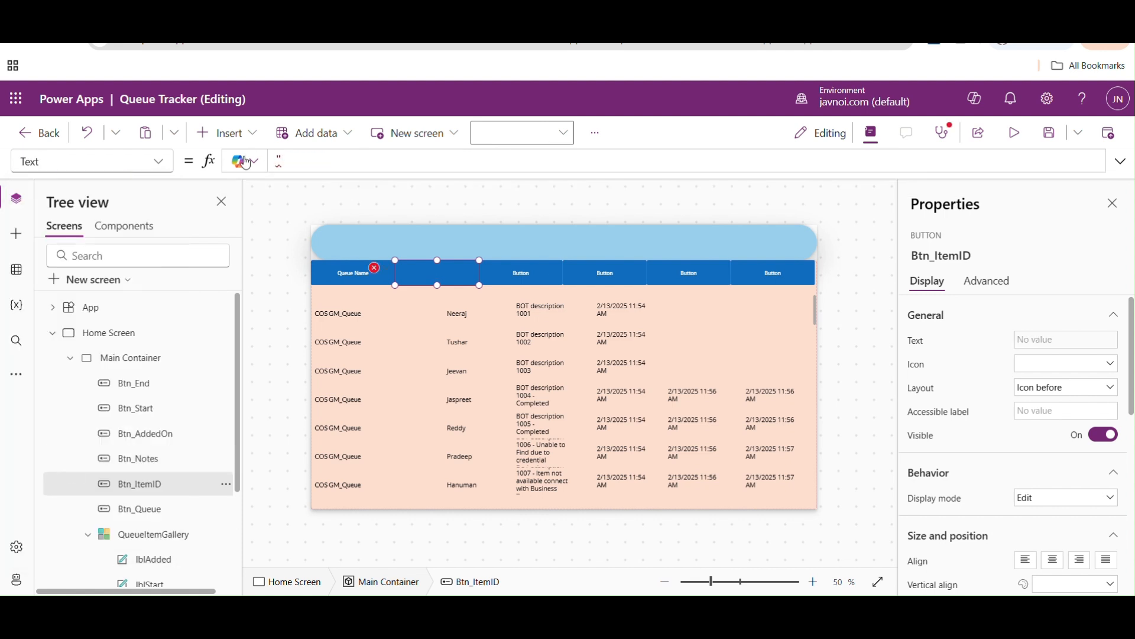
{"action": "type", "text": "Item ID\""}
- Change the Text property of the third header button, Btn_Notes, to "Notes"
{"action": "left_click", "coordinate": [519, 271]}
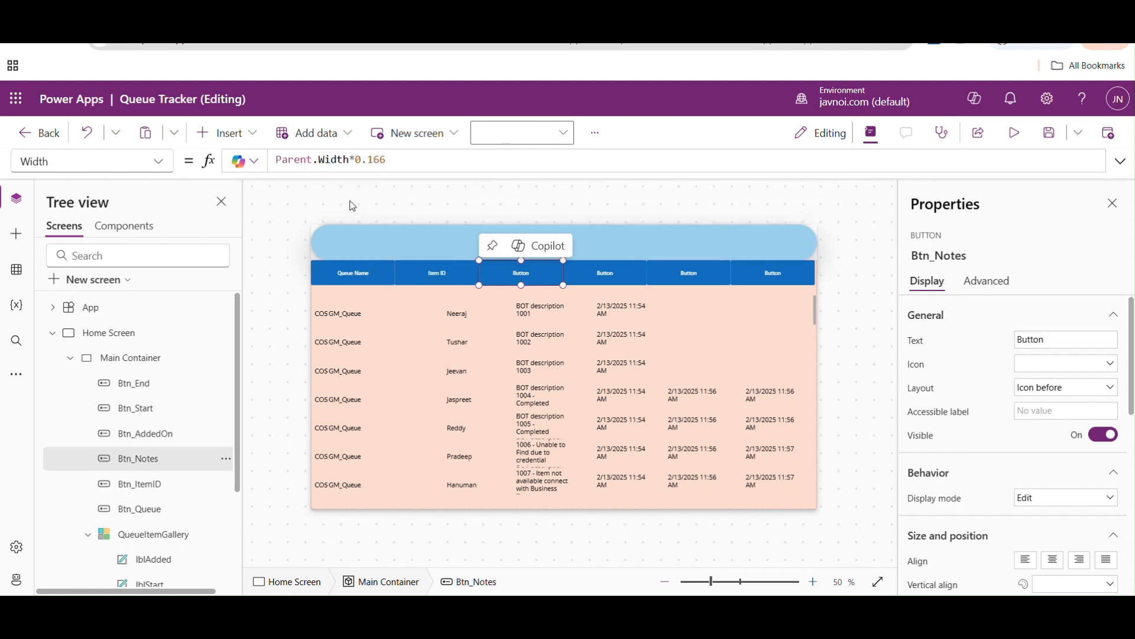
{"action": "left_click", "coordinate": [171, 160]}
{"action": "left_click", "coordinate": [53, 469]}
{"action": "left_click", "coordinate": [341, 161]}
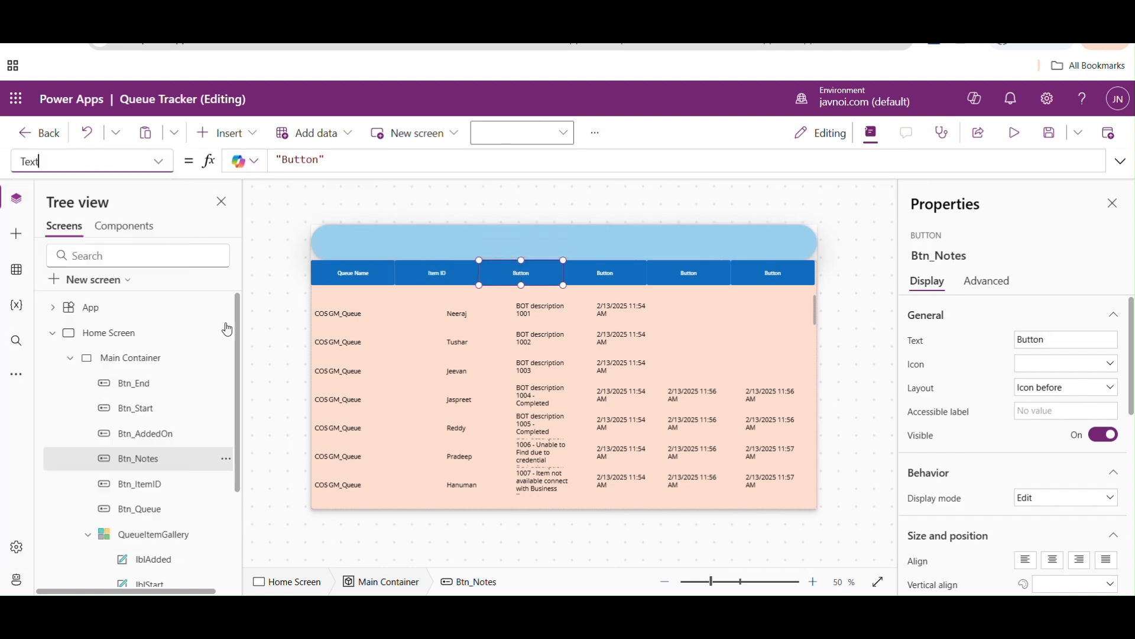
{"action": "key", "text": "ctrl+a"}
{"action": "type", "text": "\"Notes\""}
- Set the Text property of Btn_AddedOn to "Created On"
{"action": "left_click", "coordinate": [599, 268]}
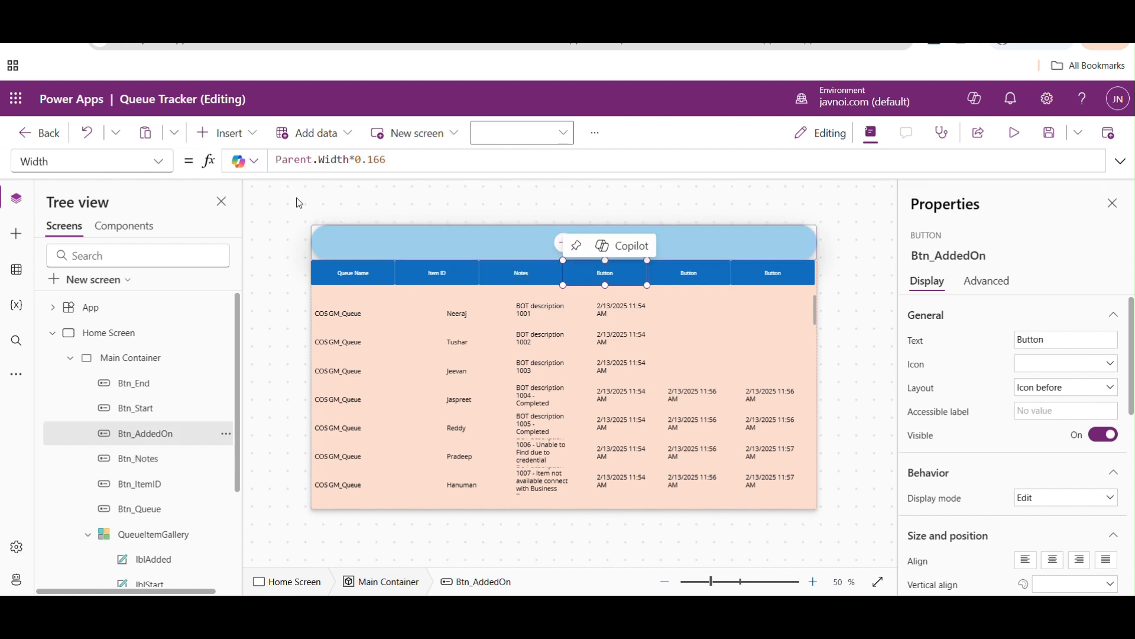
{"action": "left_click", "coordinate": [91, 161]}
{"action": "left_click", "coordinate": [66, 476]}
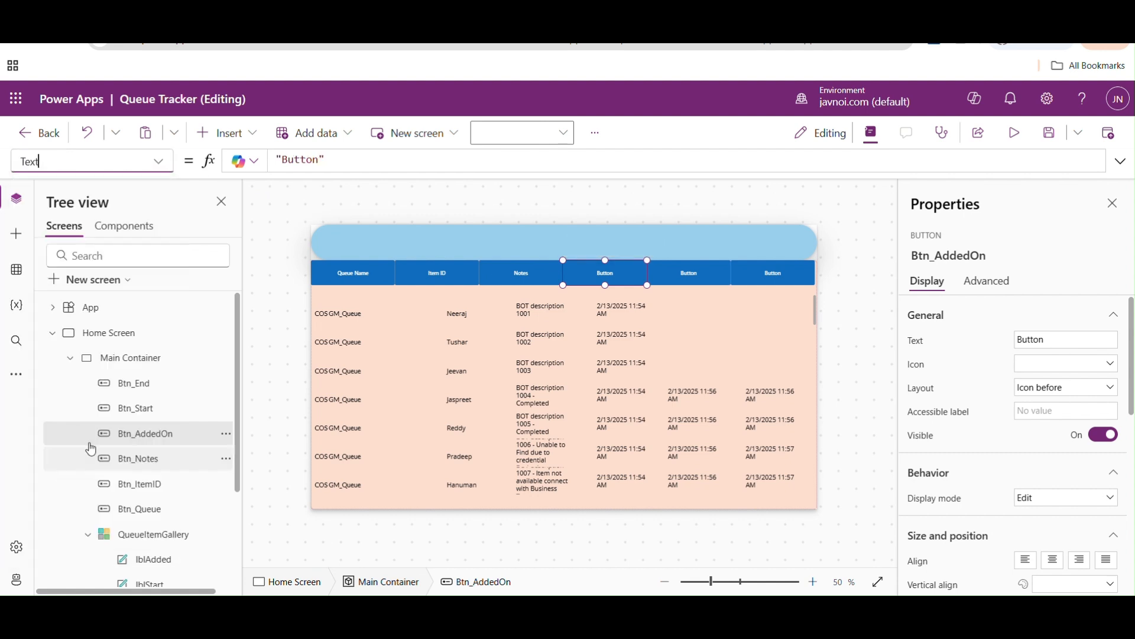
{"action": "left_click", "coordinate": [331, 160]}
{"action": "key", "text": "ctrl+a"}
{"action": "type", "text": "\"Ad"}
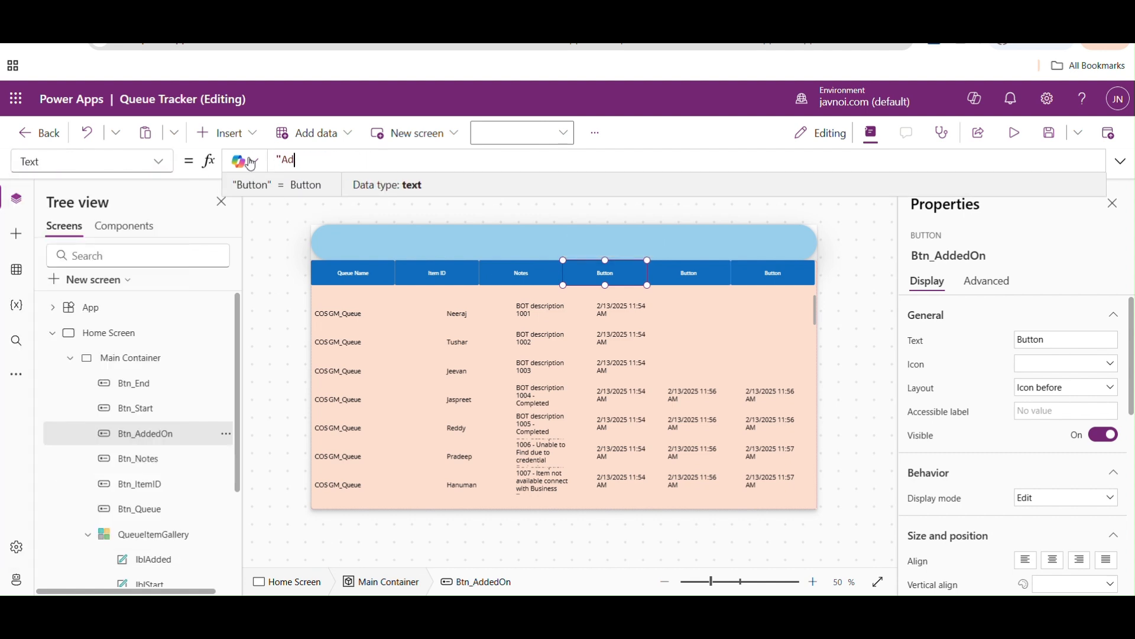
{"action": "key", "text": "BackSpace"}
{"action": "type", "text": "Created On\""}
- Set the Text property of Btn_Start to "Start Time"
{"action": "left_click", "coordinate": [163, 163]}
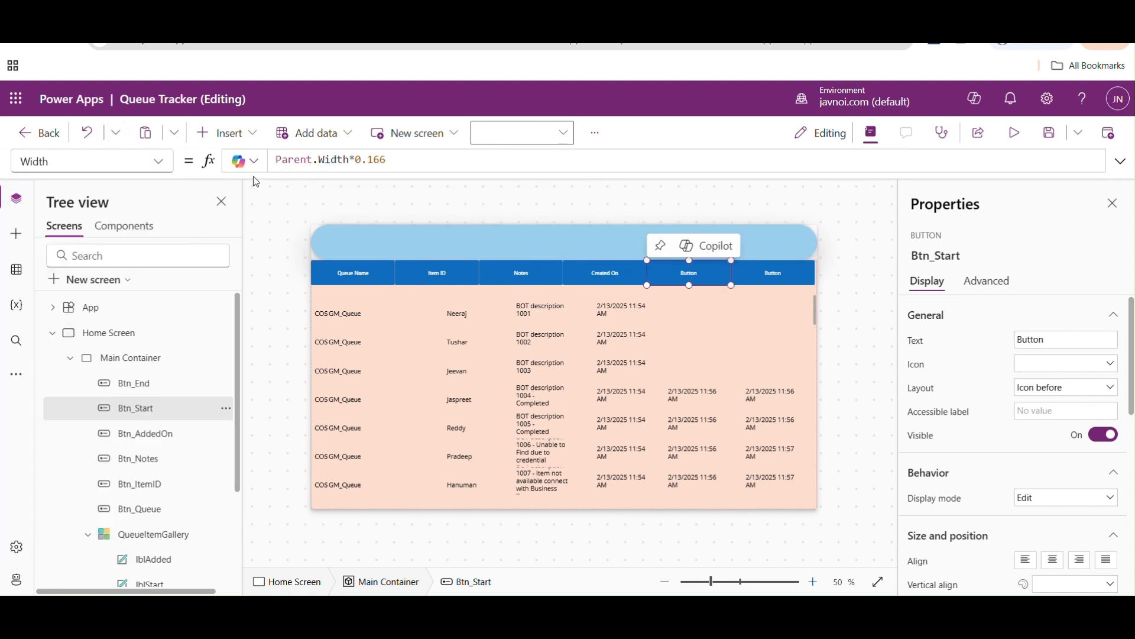
{"action": "left_click", "coordinate": [161, 170]}
{"action": "left_click", "coordinate": [72, 468]}
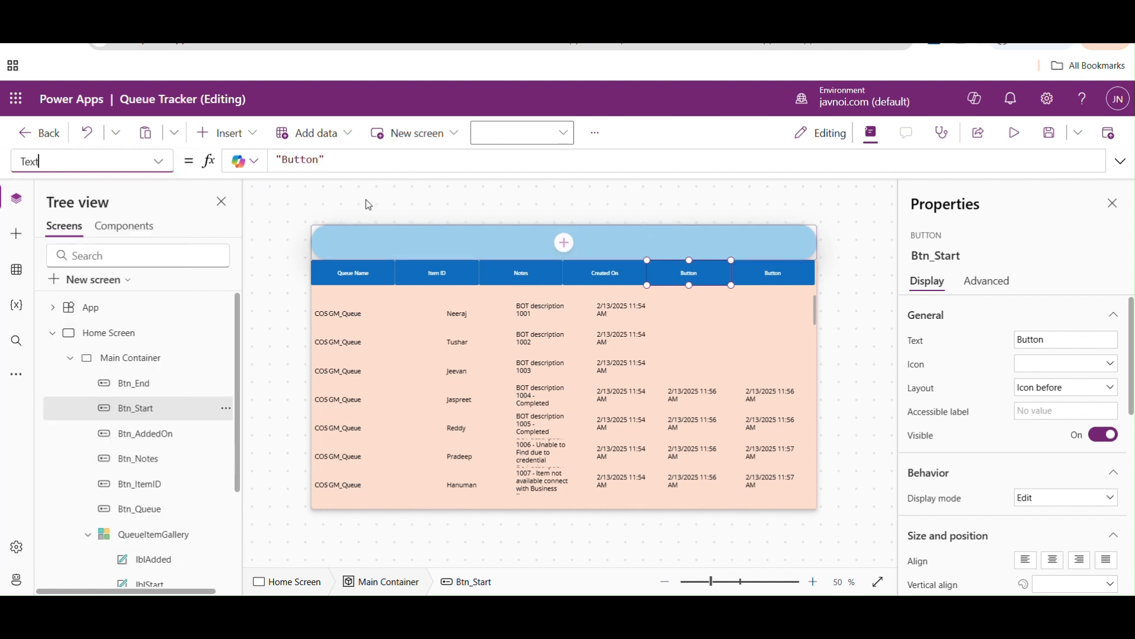
{"action": "left_click", "coordinate": [346, 156]}
{"action": "key", "text": "ctrl+a"}
{"action": "type", "text": "\"Start Time"}
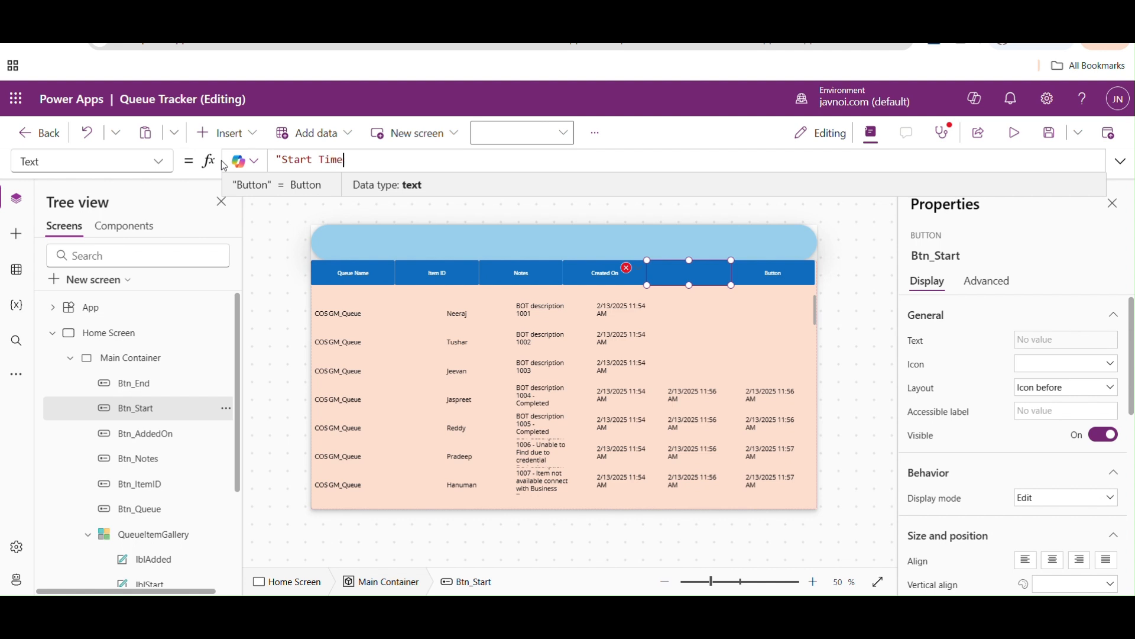
{"action": "type", "text": "\""}
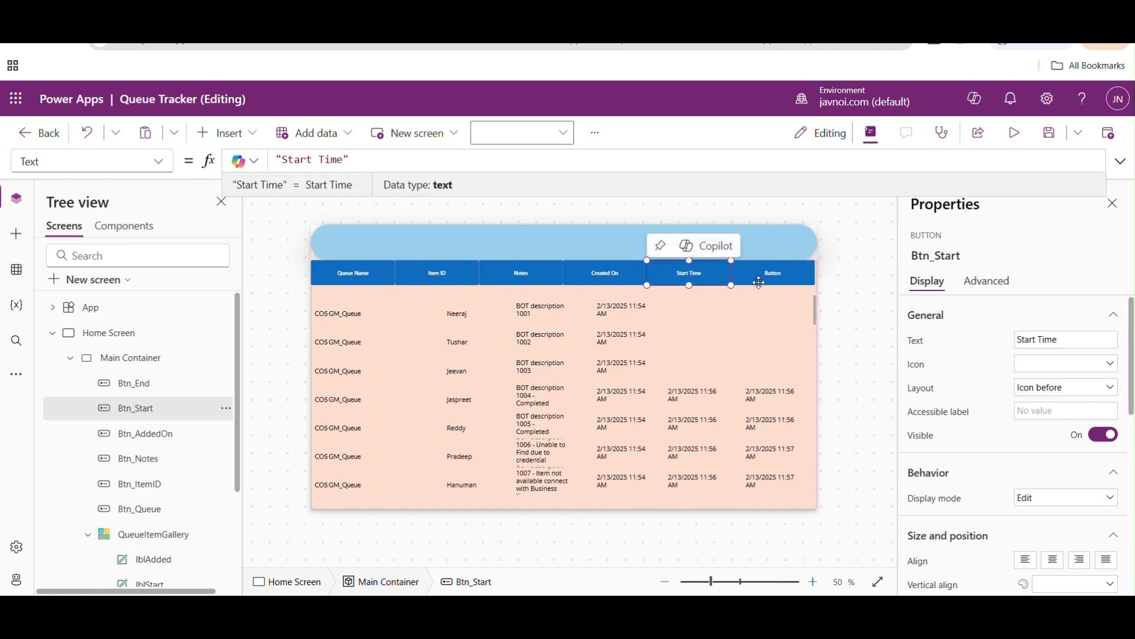
- Set the Text property of Btn_End to "End Time" and deselect the button
{"action": "left_click", "coordinate": [759, 283]}
{"action": "left_click", "coordinate": [158, 161]}
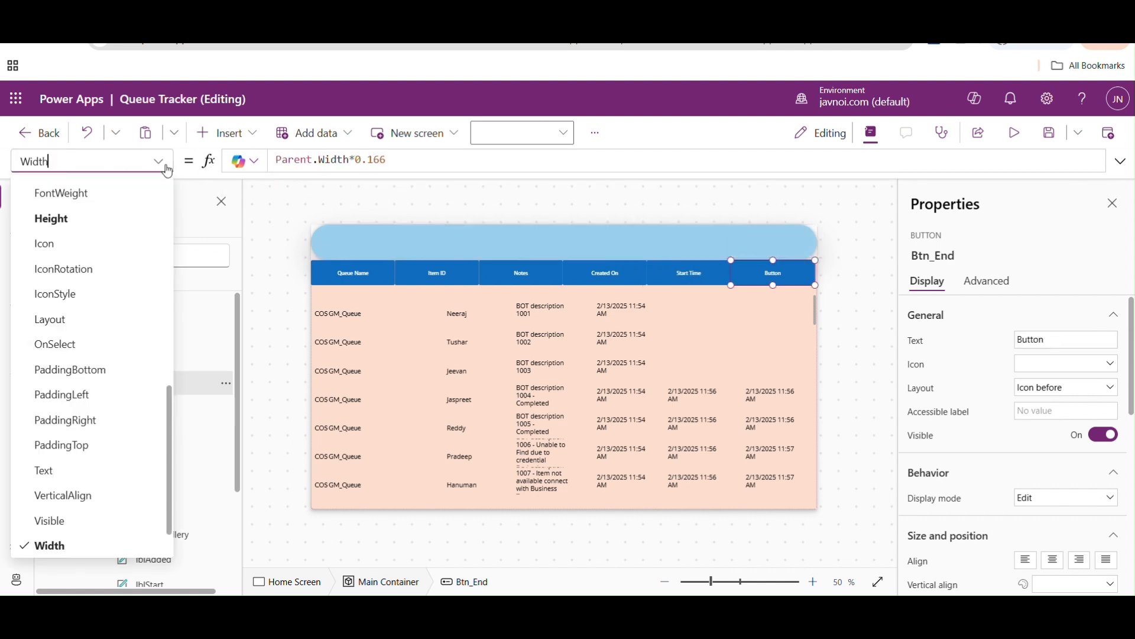
{"action": "left_click", "coordinate": [85, 470]}
{"action": "left_click", "coordinate": [327, 159]}
{"action": "left_click_drag", "start_coordinate": [327, 160], "coordinate": [253, 164]}
{"action": "type", "text": "\"End Time\""}
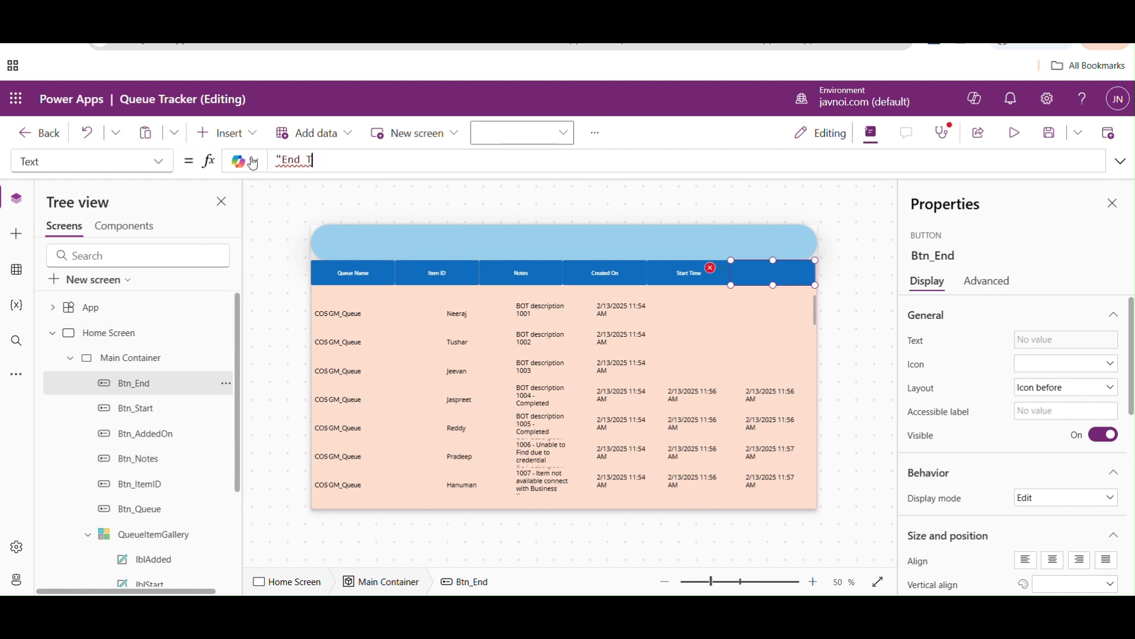
{"action": "left_click", "coordinate": [506, 210]}
{"action": "left_click", "coordinate": [384, 271]}
{"action": "left_click", "coordinate": [432, 276], "text": "shift"}
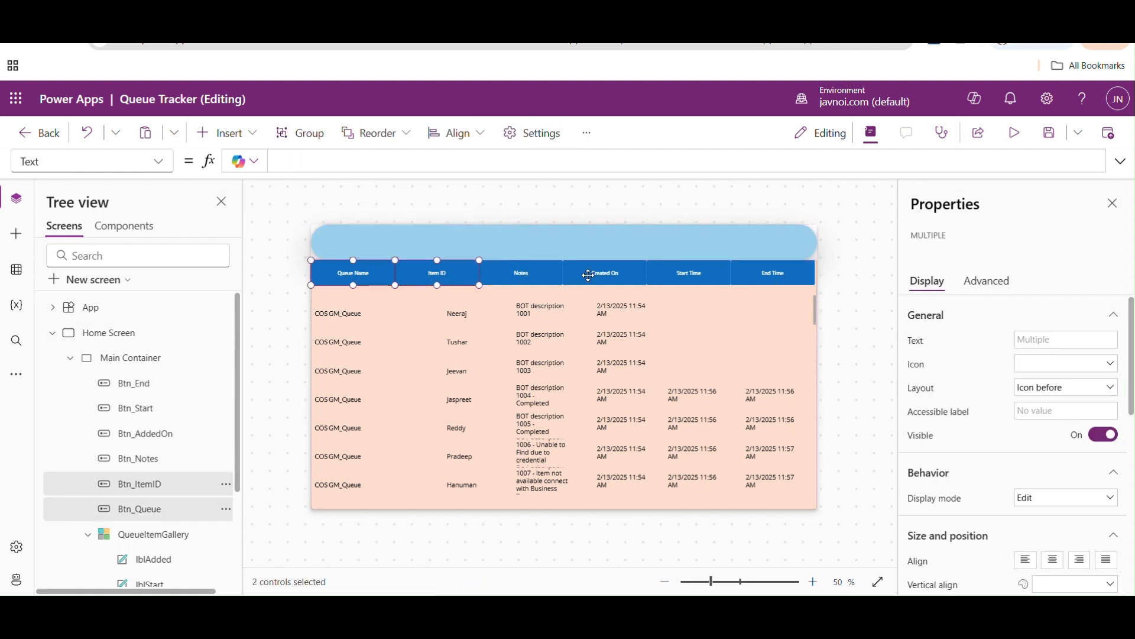
{"action": "left_click", "coordinate": [567, 276], "text": "shift"}
{"action": "left_click", "coordinate": [508, 275], "text": "shift"}
{"action": "left_click", "coordinate": [673, 279], "text": "shift"}
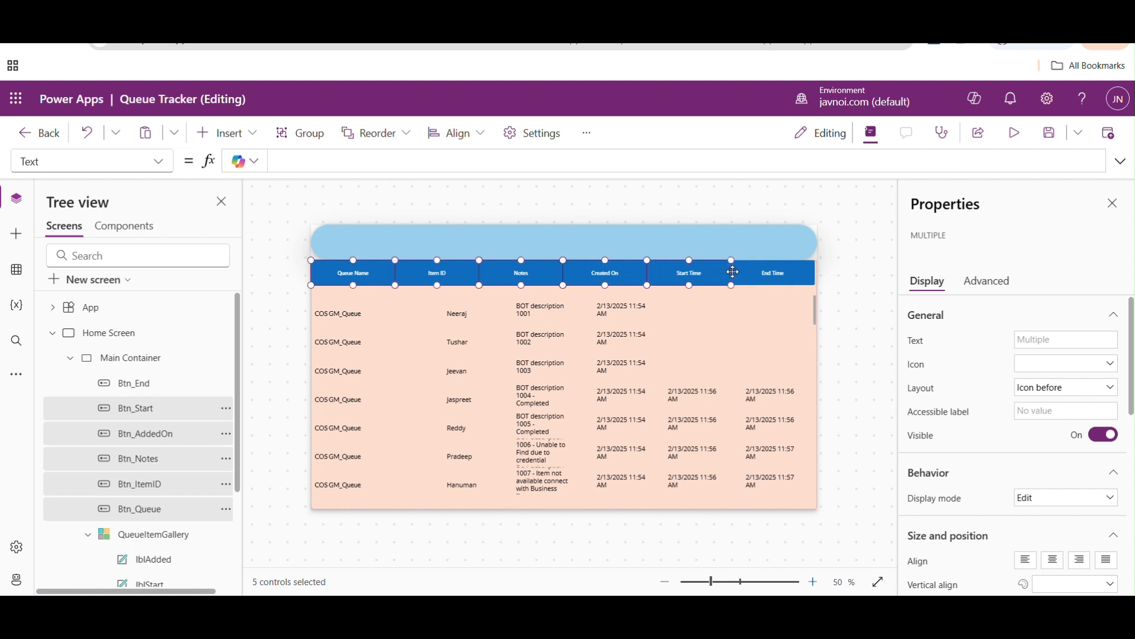
{"action": "left_click", "coordinate": [754, 273], "text": "shift"}
{"action": "left_click_drag", "start_coordinate": [1133, 368], "coordinate": [1133, 547]}
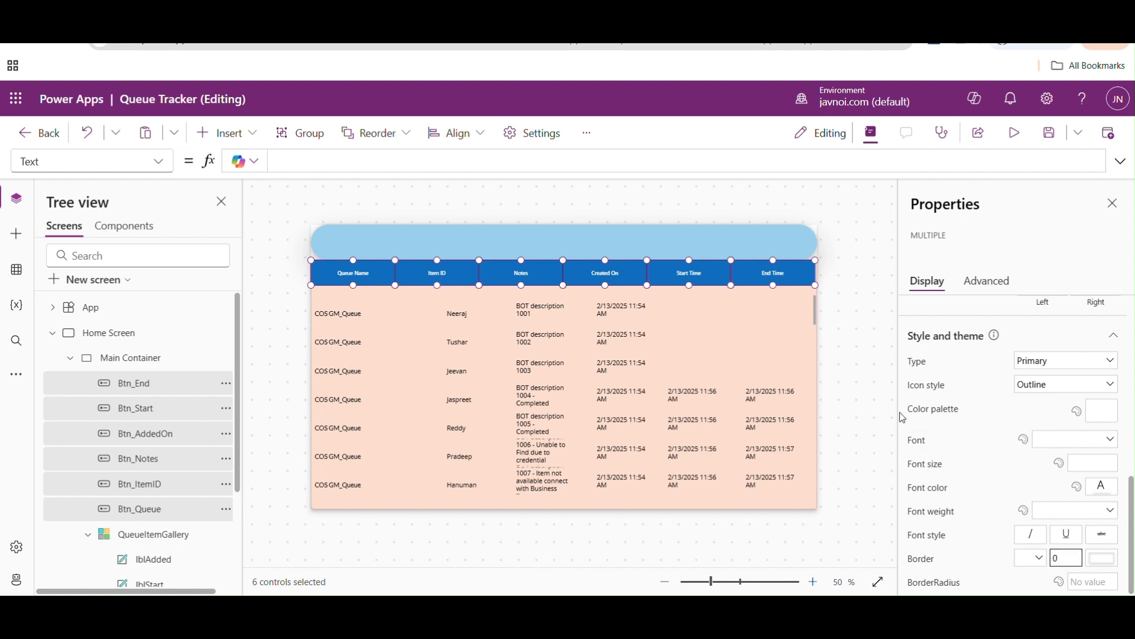
{"action": "left_click", "coordinate": [851, 360]}
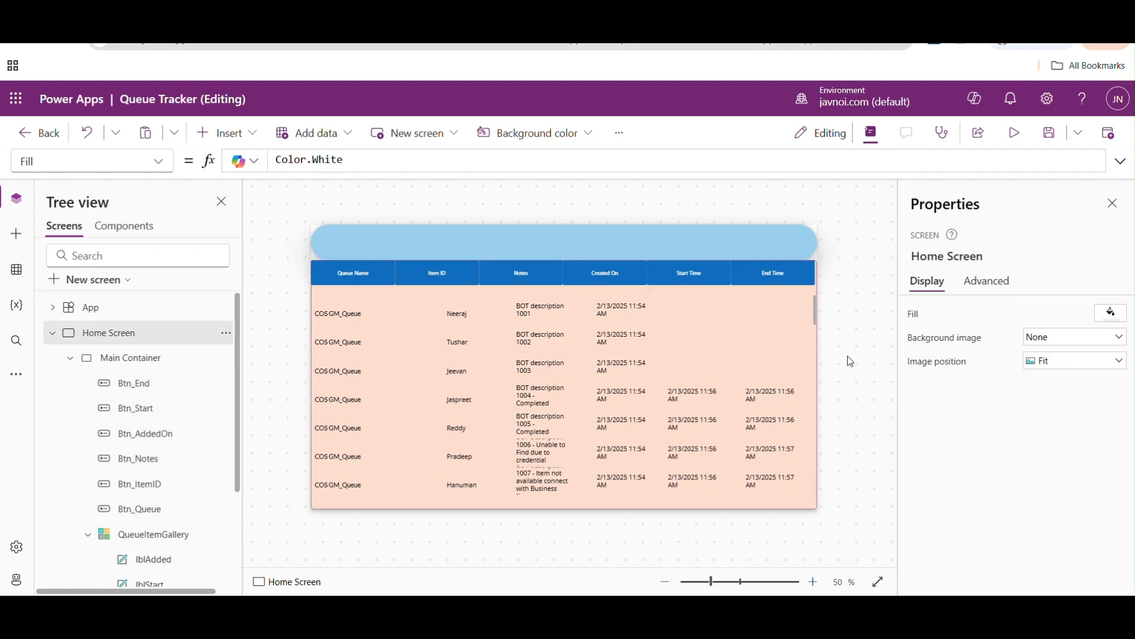
- Select all six header buttons together and set their BorderRadiusTopRight property to 50
{"action": "left_click", "coordinate": [371, 285]}
{"action": "left_click", "coordinate": [424, 283], "text": "shift"}
{"action": "left_click", "coordinate": [504, 283], "text": "shift"}
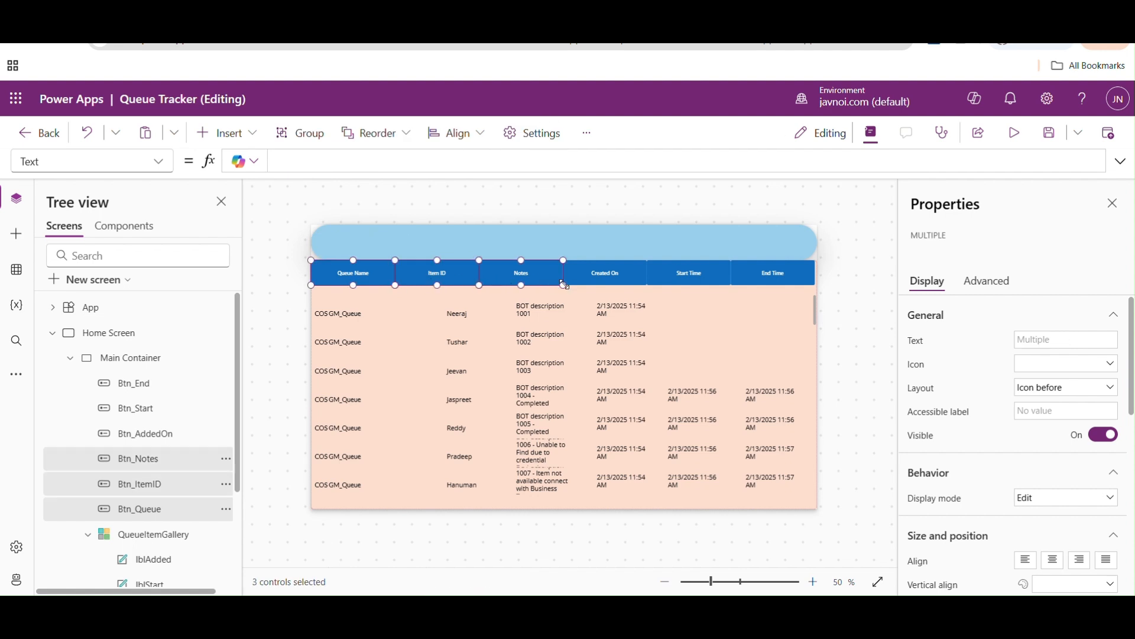
{"action": "left_click", "coordinate": [585, 284], "text": "shift"}
{"action": "left_click", "coordinate": [678, 283], "text": "shift"}
{"action": "left_click", "coordinate": [764, 280], "text": "shift"}
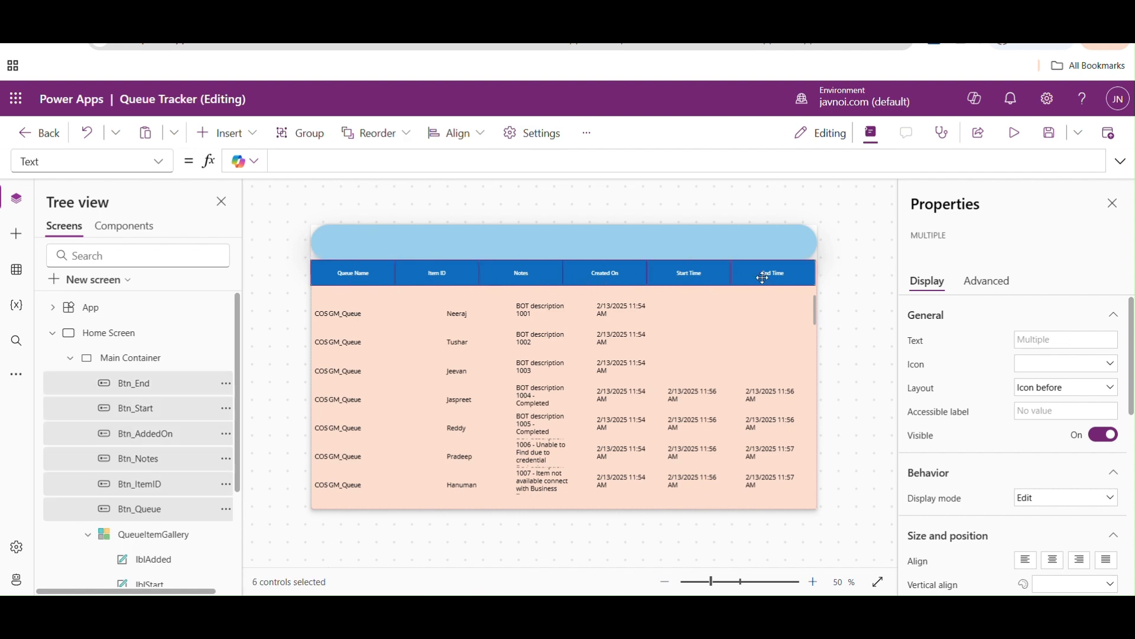
{"action": "left_click", "coordinate": [157, 168]}
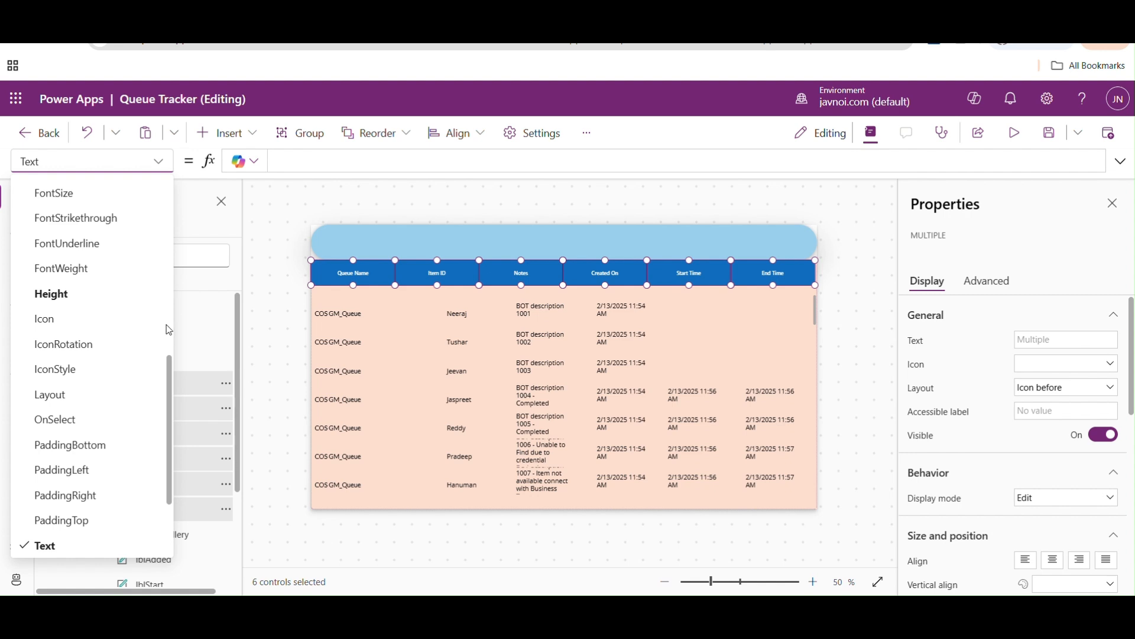
{"action": "scroll", "coordinate": [174, 349], "scroll_direction": "up", "scroll_amount": 5}
{"action": "scroll", "coordinate": [173, 349], "scroll_direction": "up", "scroll_amount": 1}
{"action": "left_click", "coordinate": [121, 339]}
{"action": "left_click", "coordinate": [302, 161]}
{"action": "type", "text": "5"}
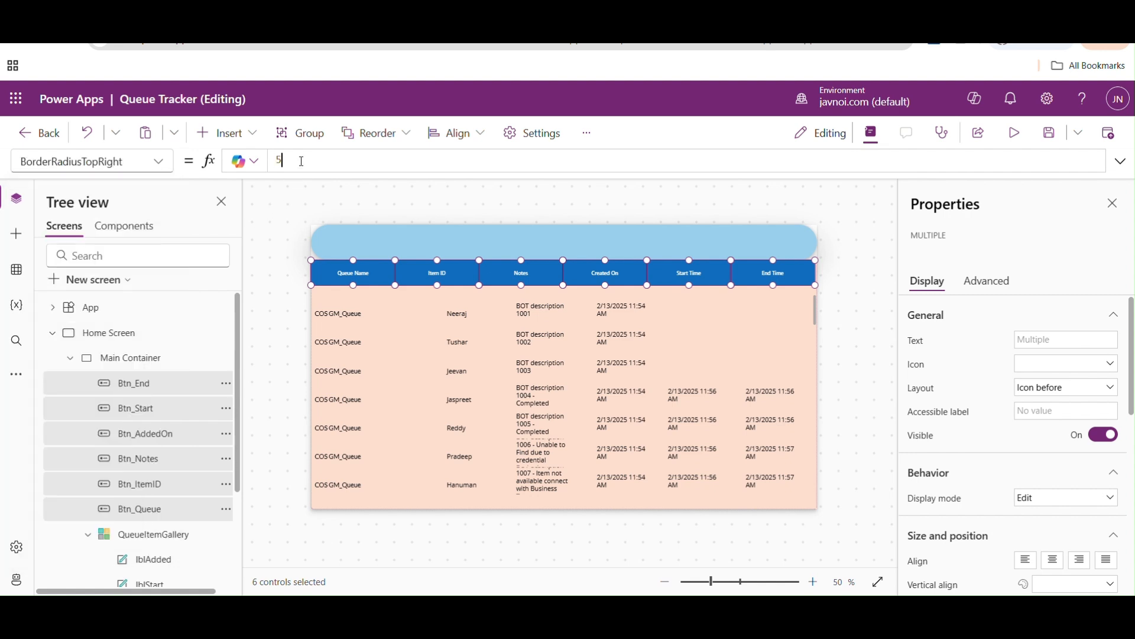
{"action": "type", "text": "0"}
- Set the BorderRadiusTopLeft property of the six selected header buttons to 50 and deselect them
{"action": "left_click", "coordinate": [159, 161]}
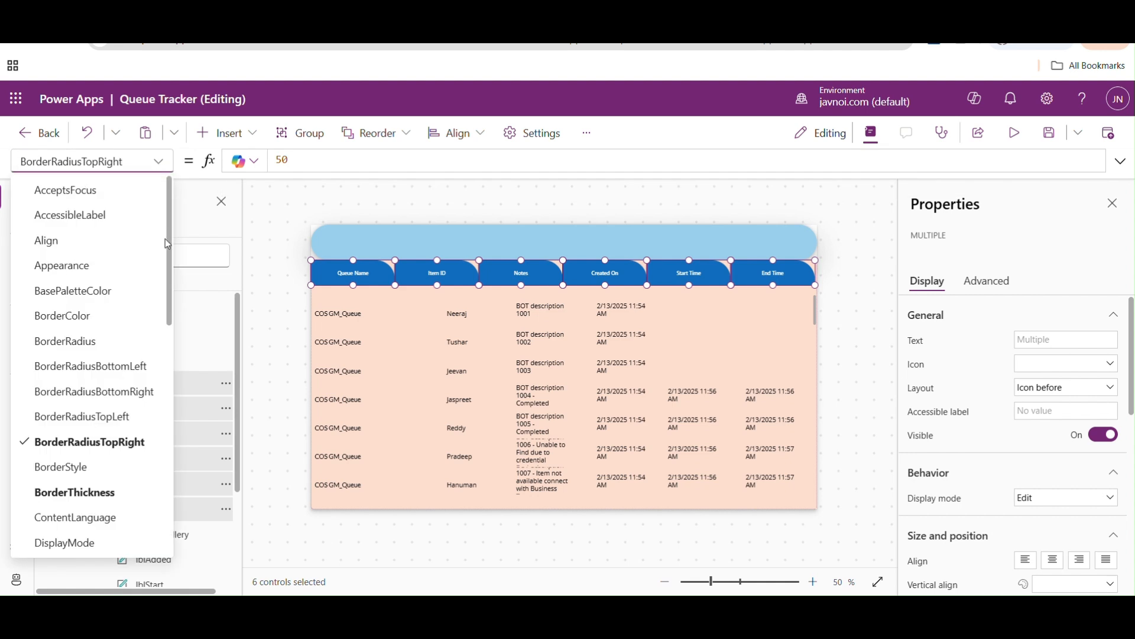
{"action": "left_click", "coordinate": [83, 416]}
{"action": "type", "text": "50"}
{"action": "left_click", "coordinate": [159, 161]}
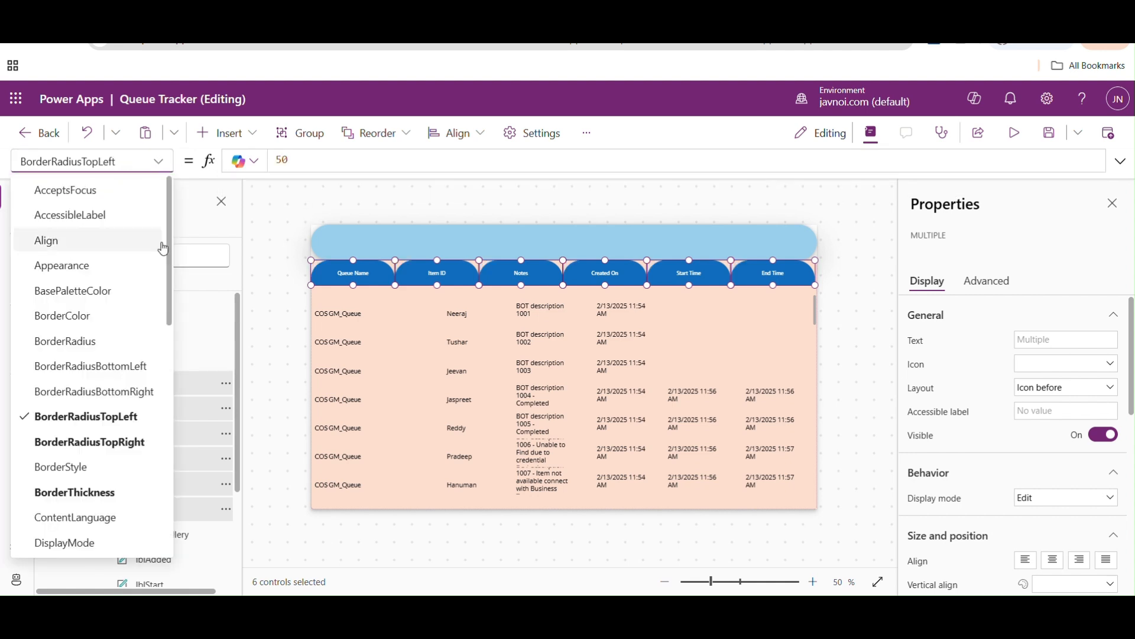
{"action": "left_click", "coordinate": [871, 279]}
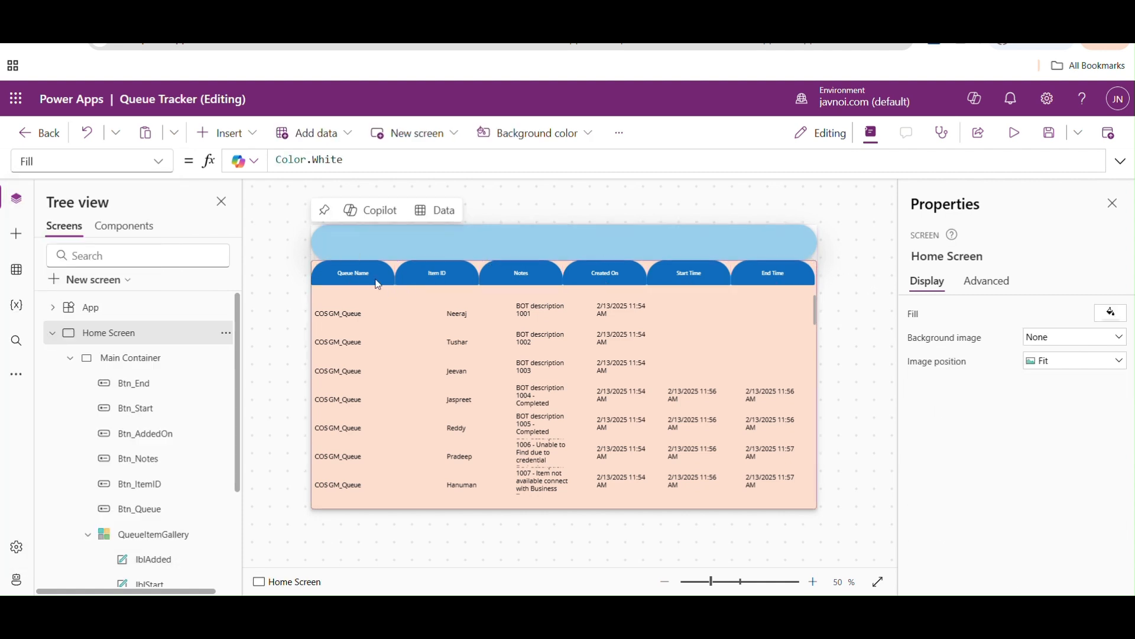
- Set the font size of all six header buttons together to 20 and deselect them
{"action": "left_click", "coordinate": [359, 276]}
{"action": "left_click", "coordinate": [428, 275], "text": "shift"}
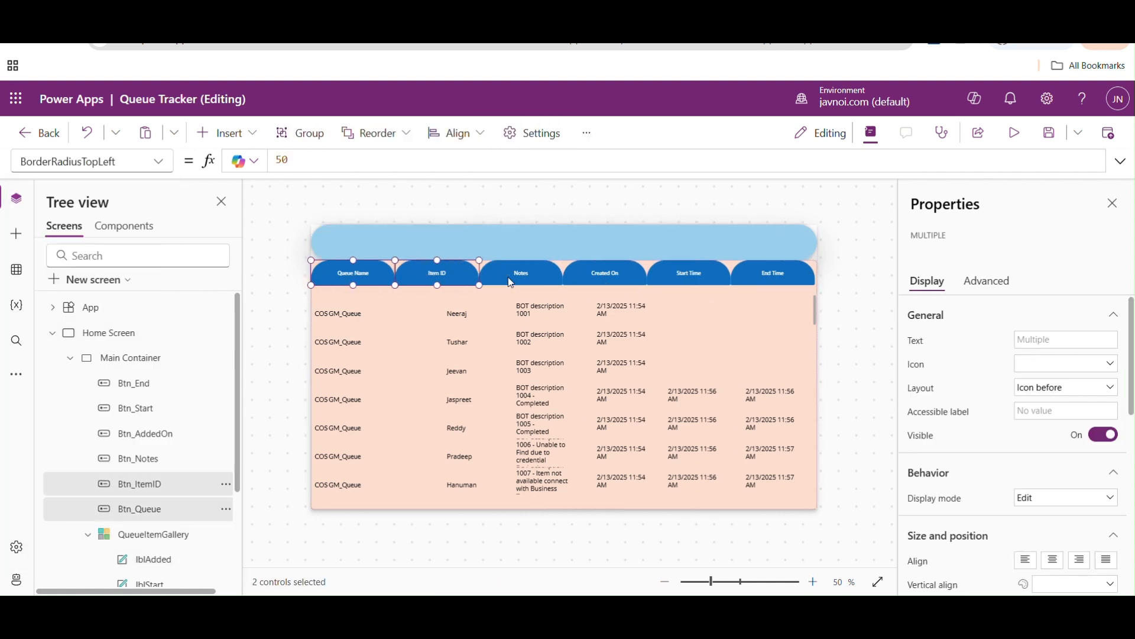
{"action": "left_click", "coordinate": [521, 280], "text": "shift"}
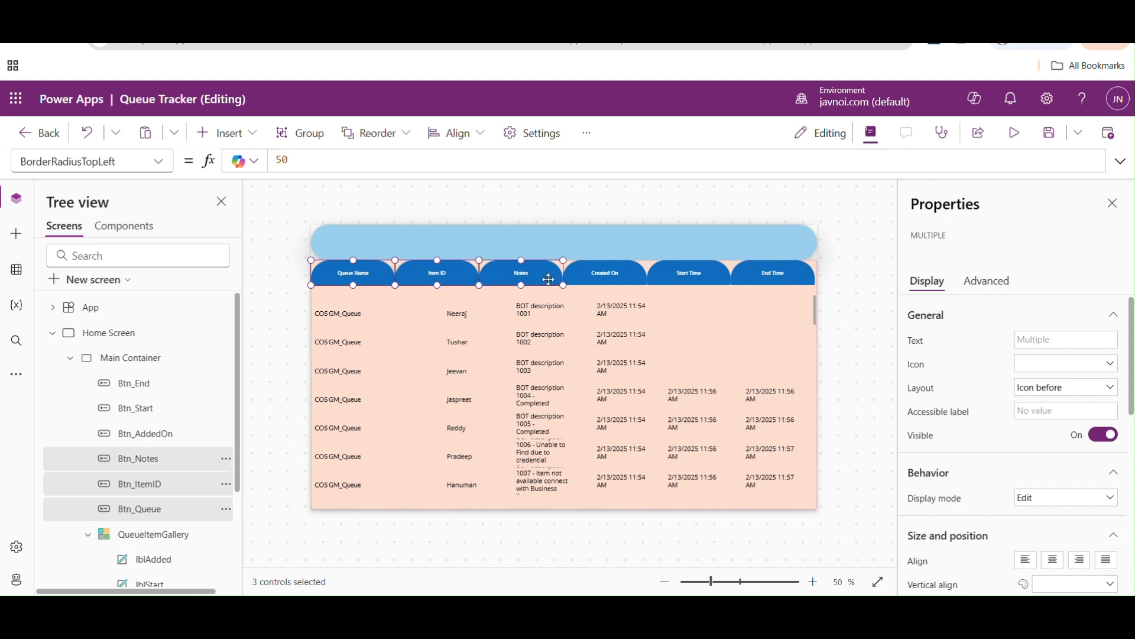
{"action": "left_click", "coordinate": [577, 278], "text": "shift"}
{"action": "left_click", "coordinate": [662, 276], "text": "shift"}
{"action": "left_click", "coordinate": [788, 284], "text": "shift"}
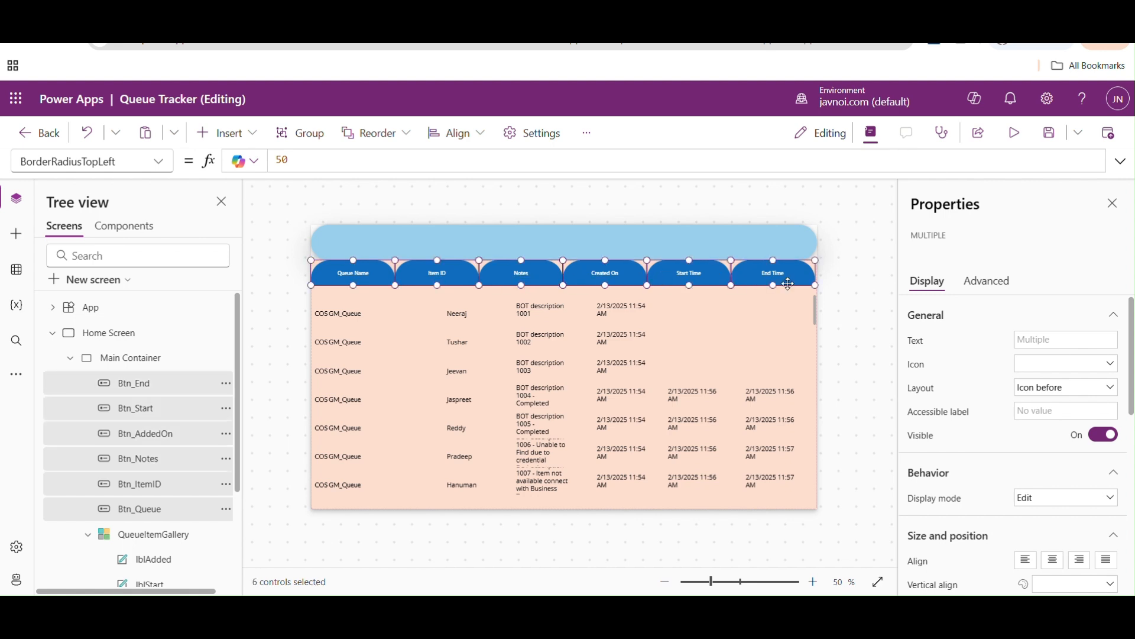
{"action": "scroll", "coordinate": [977, 538], "scroll_direction": "down", "scroll_amount": 10}
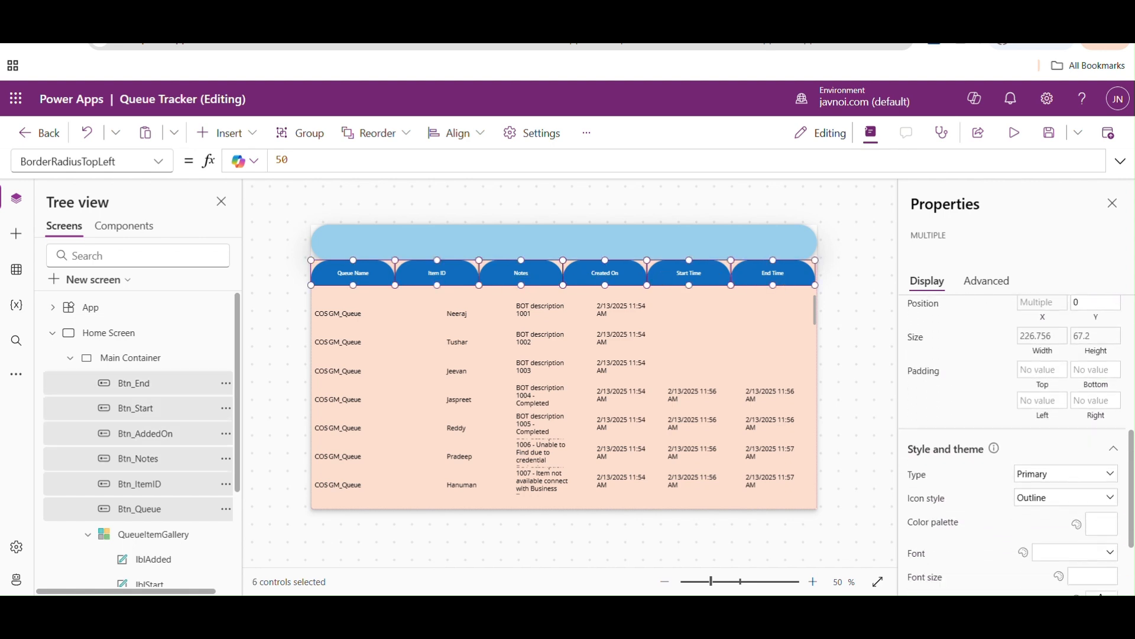
{"action": "left_click", "coordinate": [1100, 466]}
{"action": "type", "text": "20"}
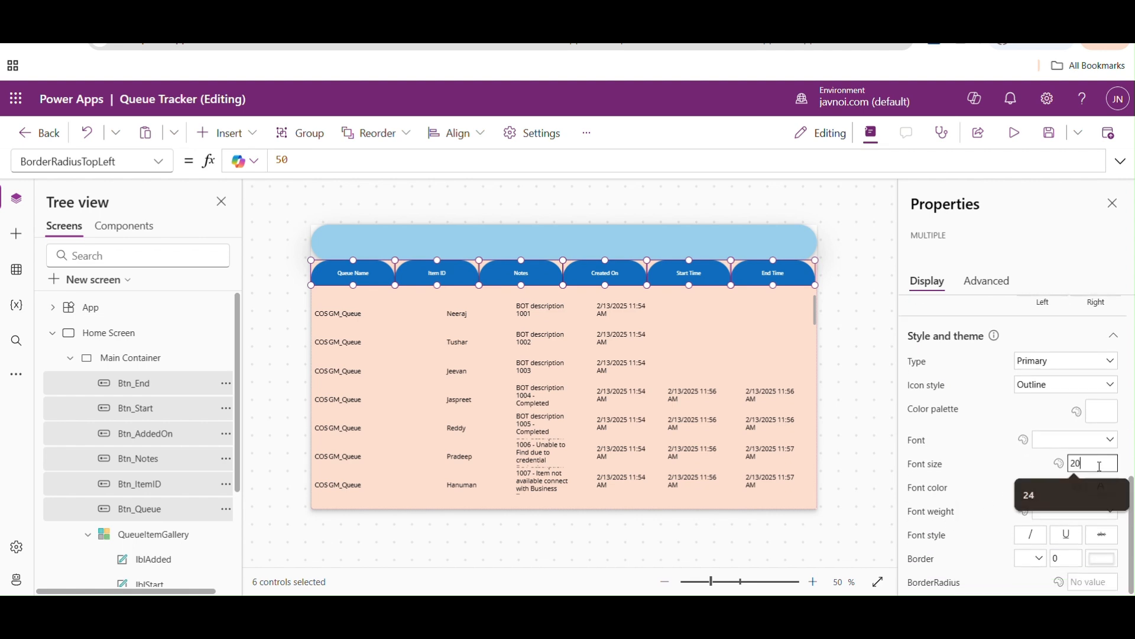
{"action": "left_click", "coordinate": [850, 333]}
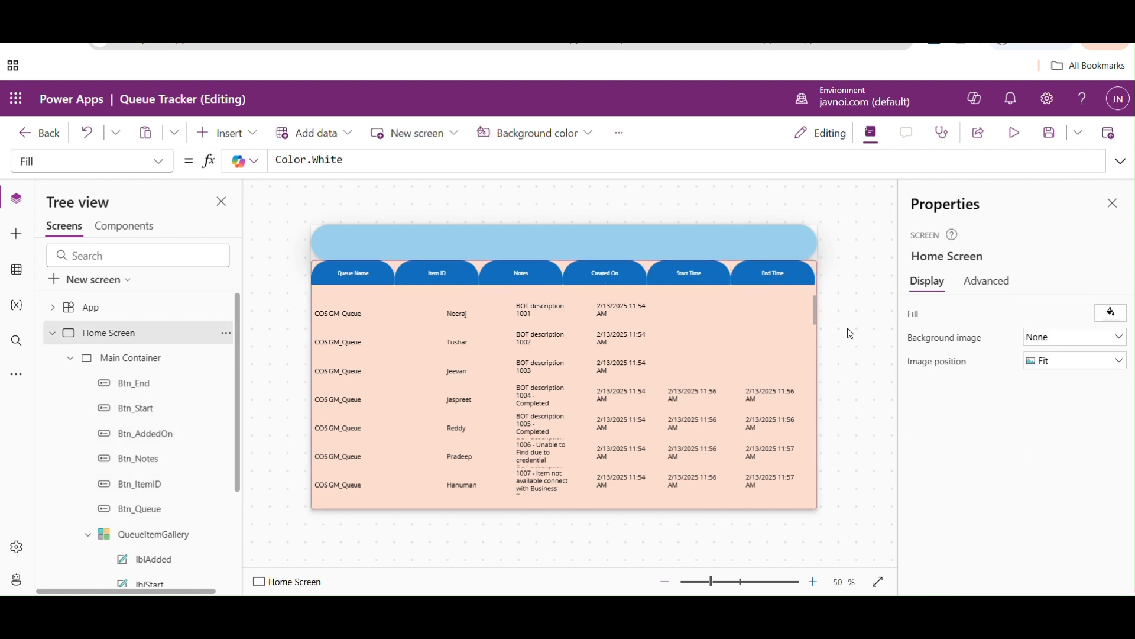
- Give the Queue Name header button, Btn_Queue, the AppsList icon
{"action": "left_click", "coordinate": [352, 276]}
{"action": "left_click", "coordinate": [1112, 365]}
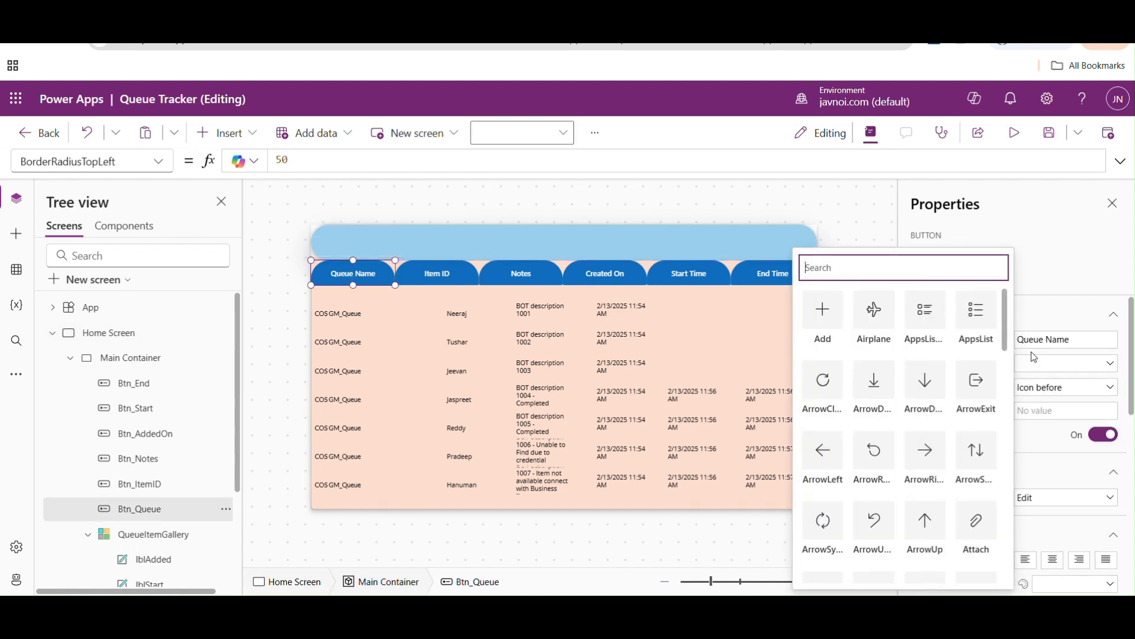
{"action": "left_click", "coordinate": [977, 310]}
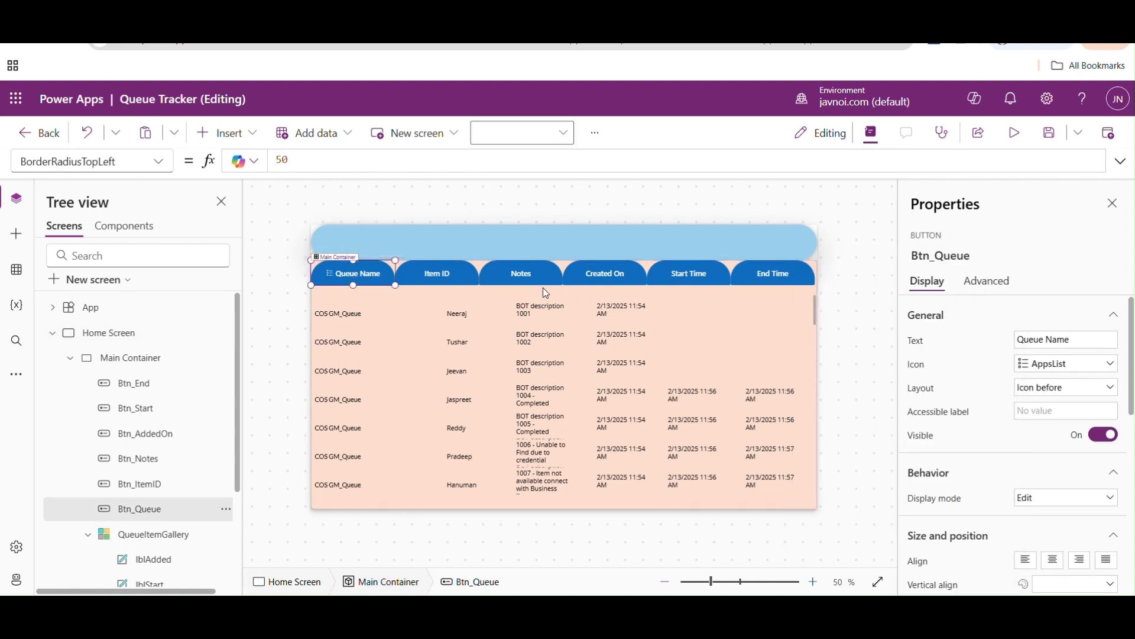
- Give the Item ID header button, Btn_ItemID, the Circle icon
{"action": "left_click", "coordinate": [436, 274]}
{"action": "left_click", "coordinate": [1110, 364]}
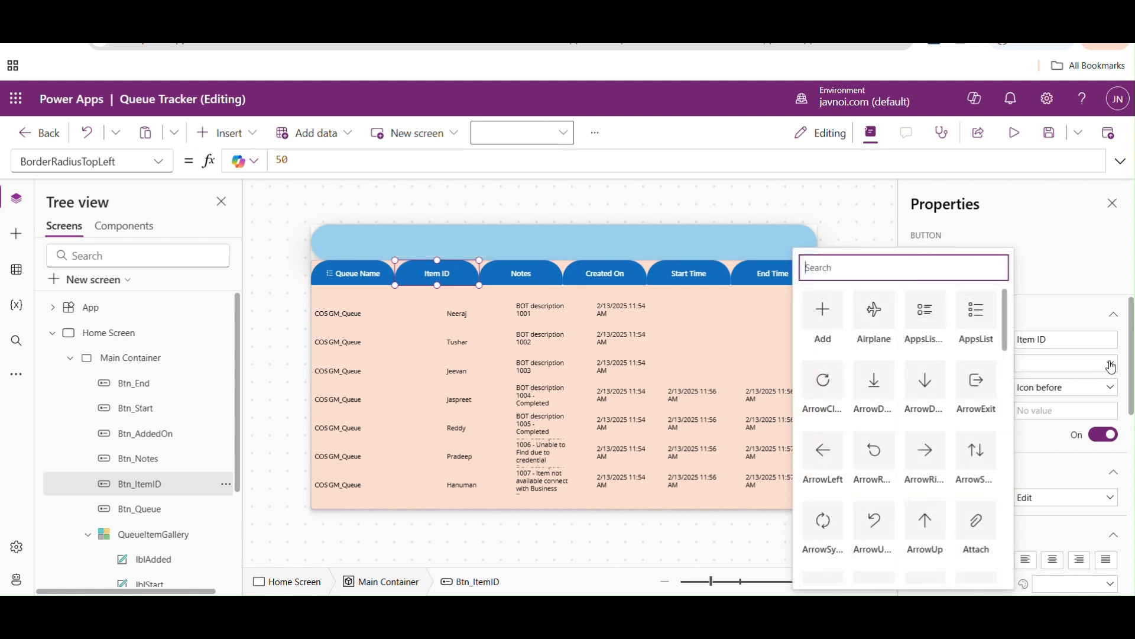
{"action": "left_click_drag", "start_coordinate": [1007, 324], "coordinate": [1013, 381]}
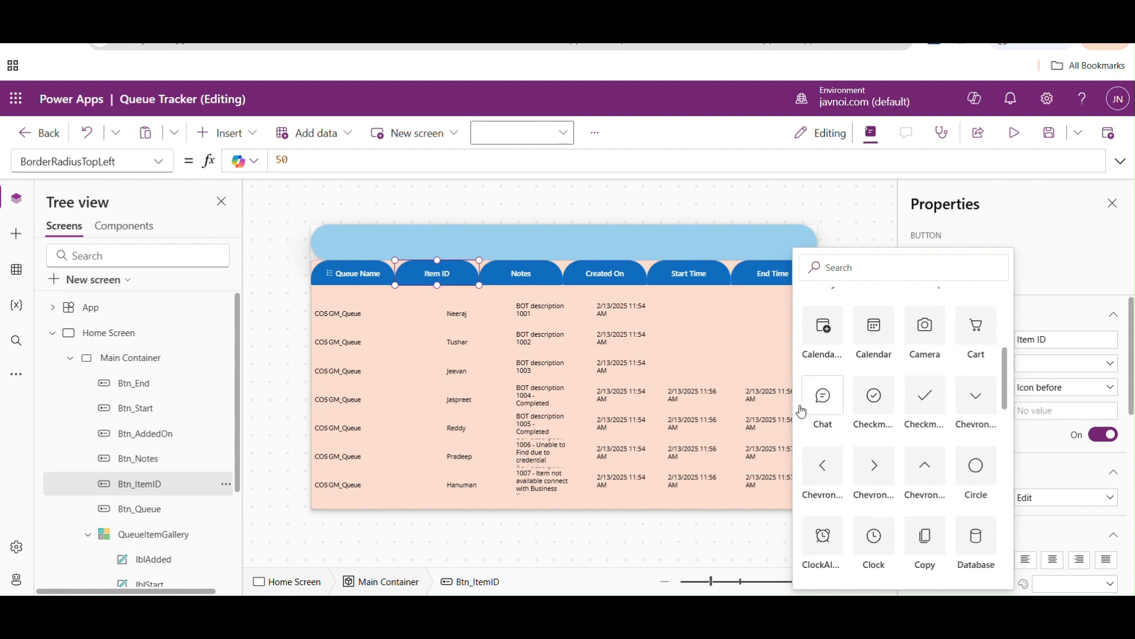
{"action": "left_click", "coordinate": [983, 477]}
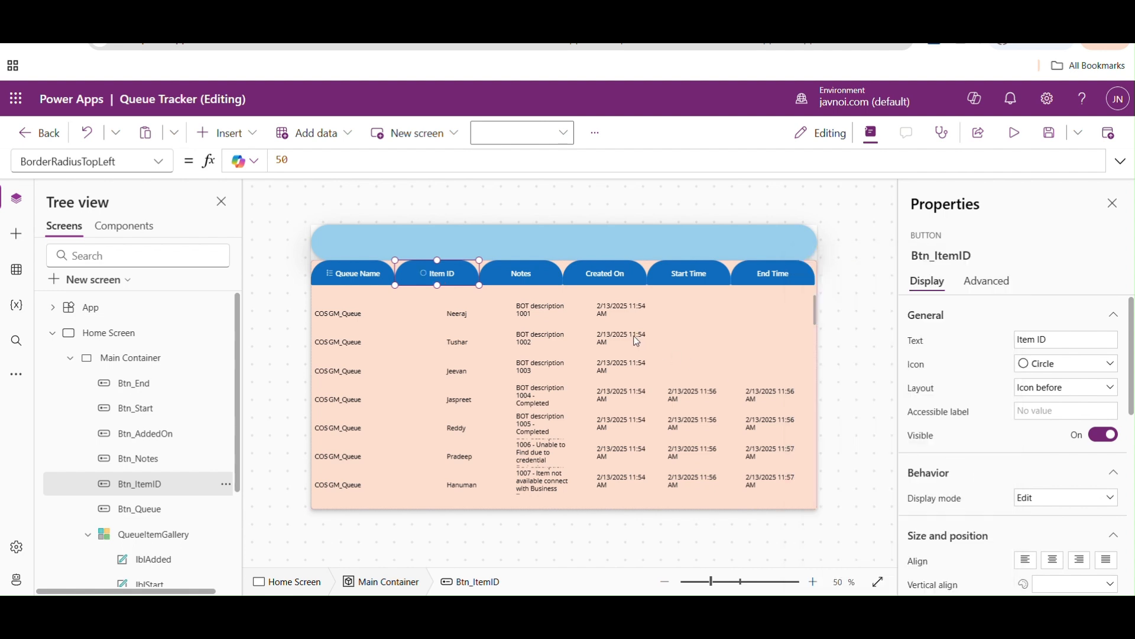
- Give the Notes header button, Btn_Notes, the document icon with text lines
{"action": "left_click", "coordinate": [539, 280]}
{"action": "left_click", "coordinate": [1107, 363]}
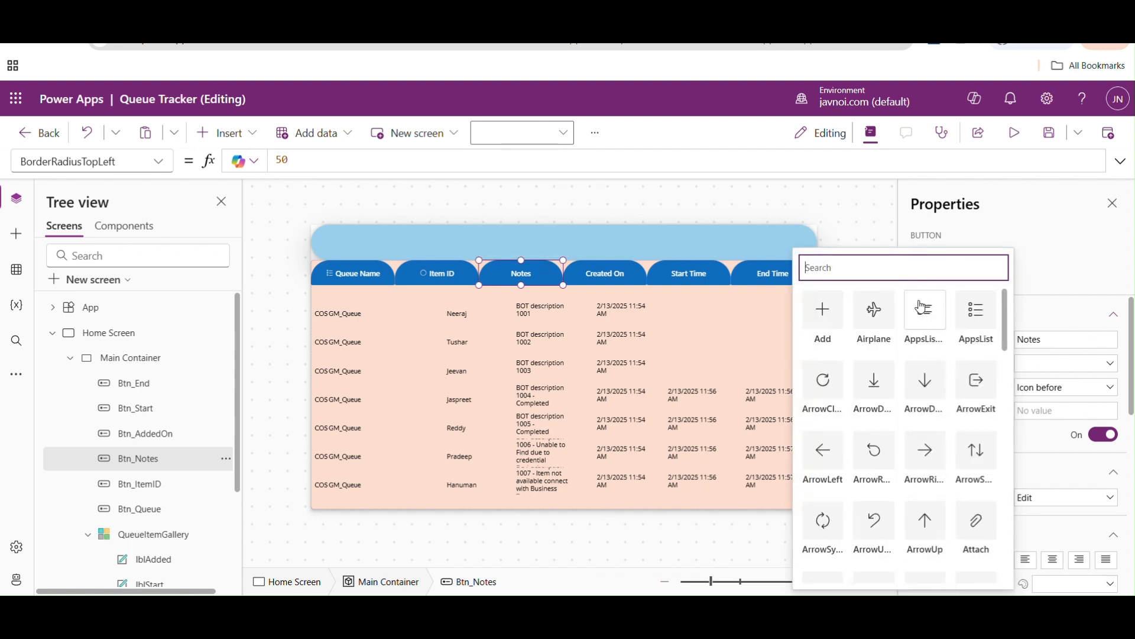
{"action": "type", "text": "do"}
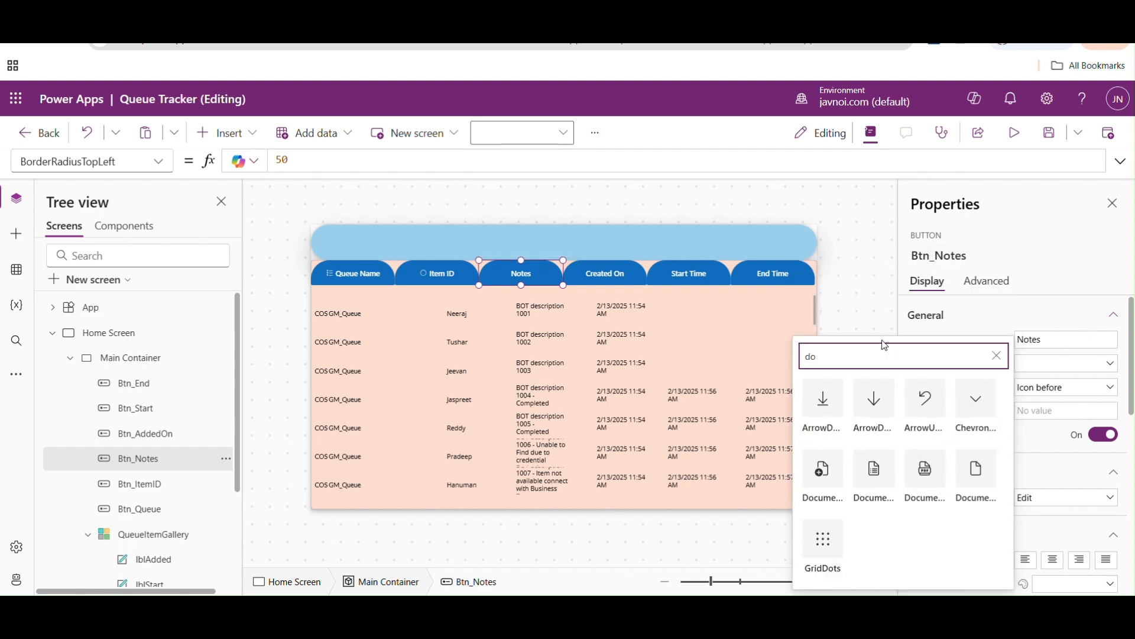
{"action": "left_click", "coordinate": [879, 470]}
- Give the Created On header button, Btn_AddedOn, the CalendarAdd icon
{"action": "left_click", "coordinate": [611, 279]}
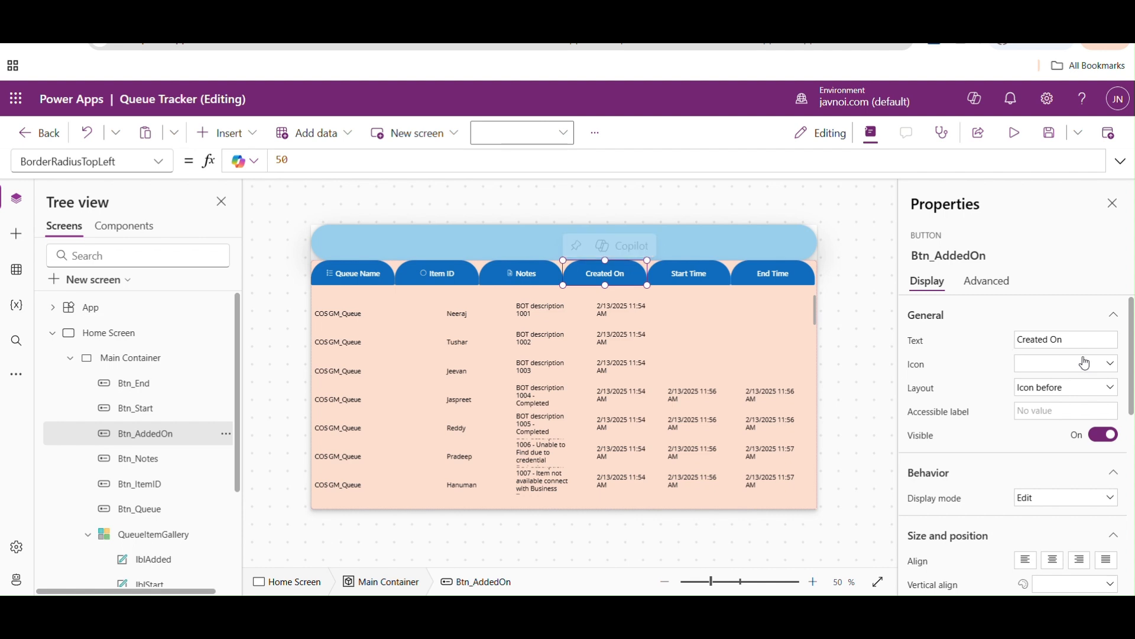
{"action": "left_click", "coordinate": [1107, 363]}
{"action": "type", "text": "ca"}
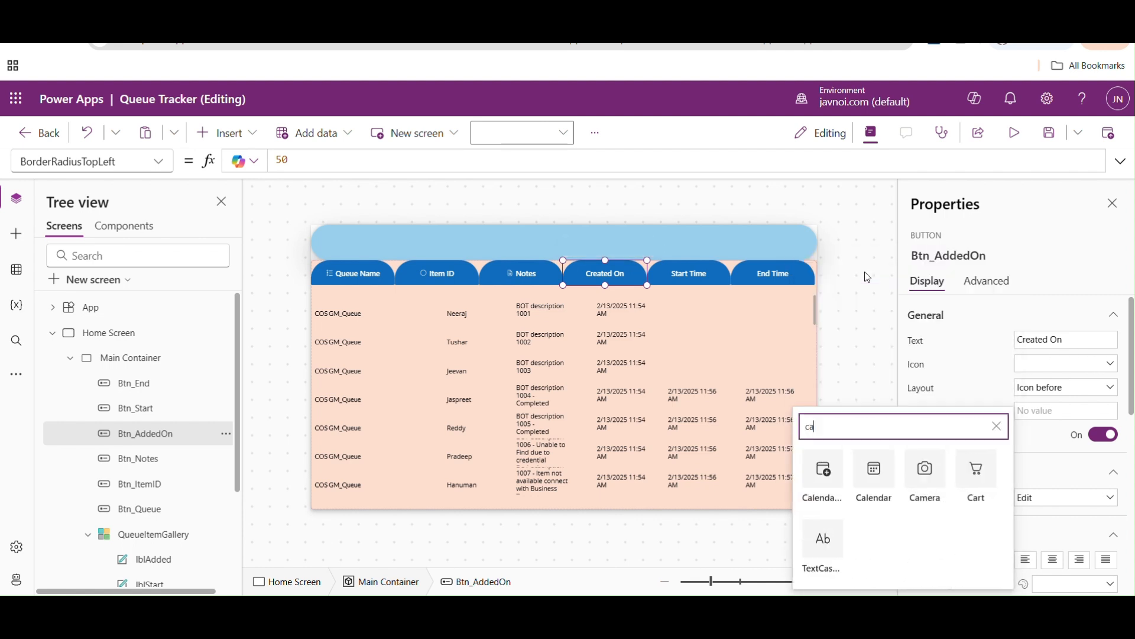
{"action": "left_click", "coordinate": [821, 537]}
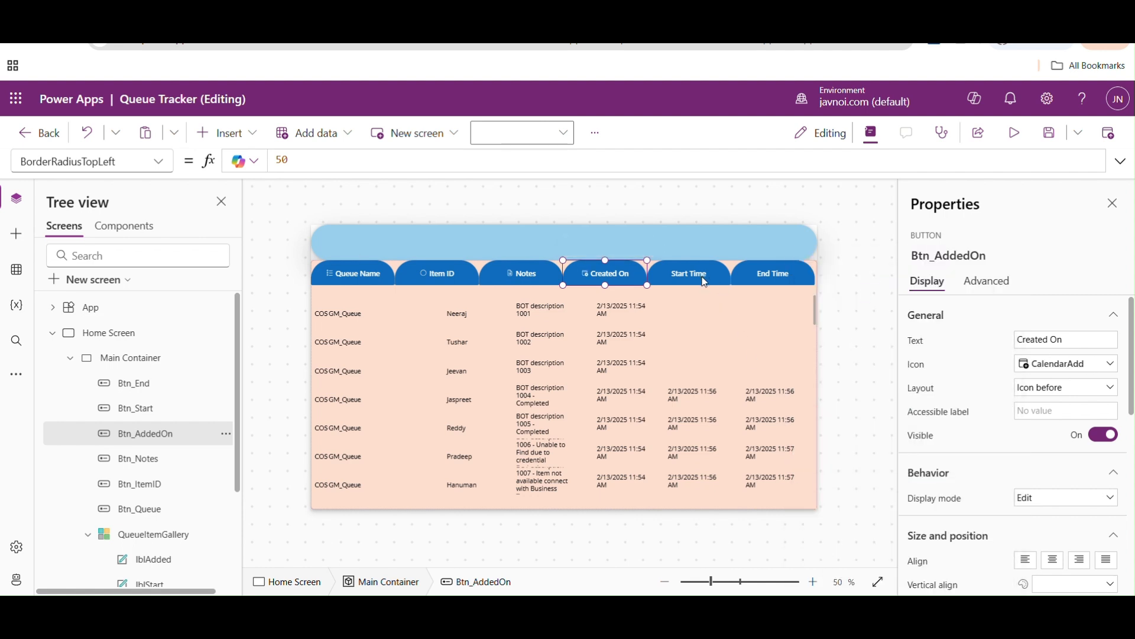
- Give the Start Time and End Time header buttons, Btn_Start and Btn_End, the Calendar icon
{"action": "left_click", "coordinate": [733, 278]}
{"action": "left_click", "coordinate": [1093, 365]}
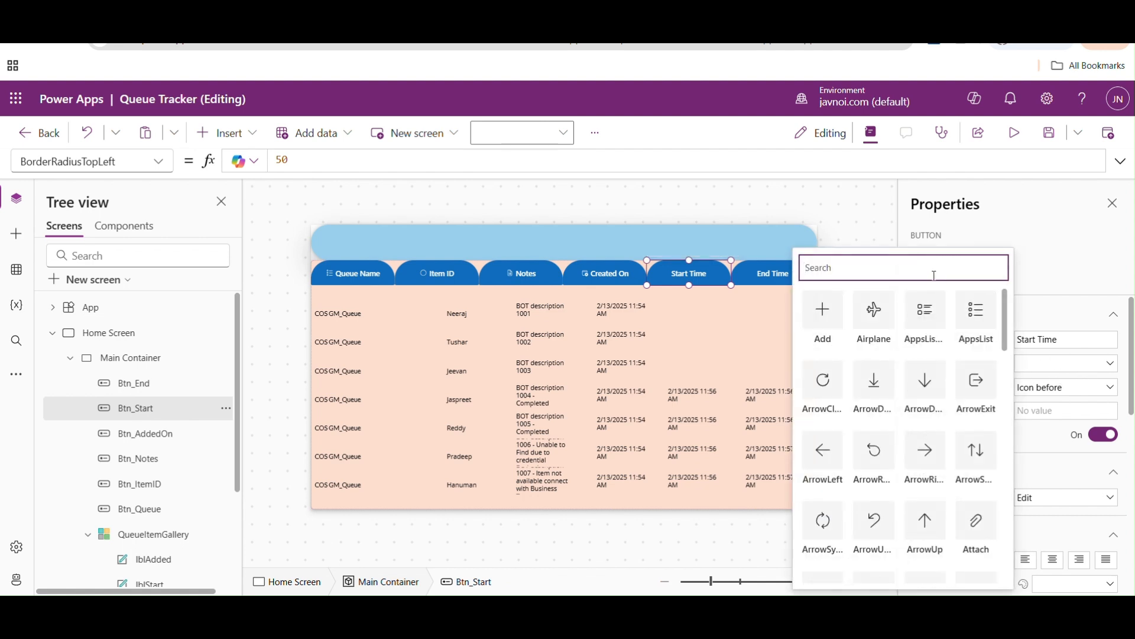
{"action": "type", "text": "cal"}
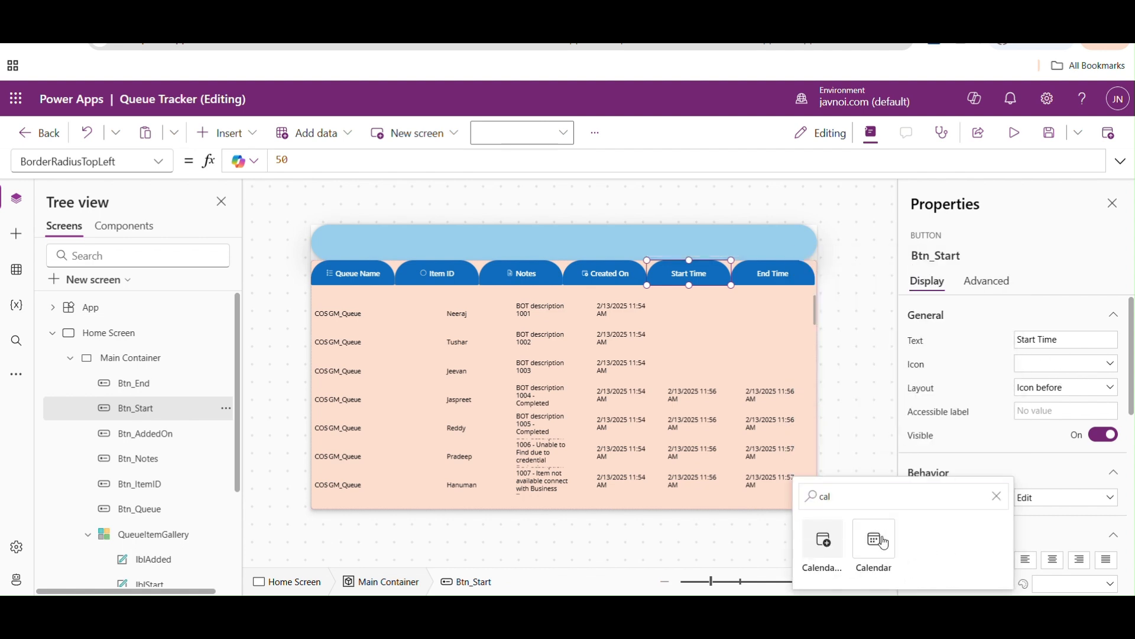
{"action": "left_click", "coordinate": [875, 544]}
{"action": "left_click", "coordinate": [776, 276]}
{"action": "left_click", "coordinate": [776, 276]}
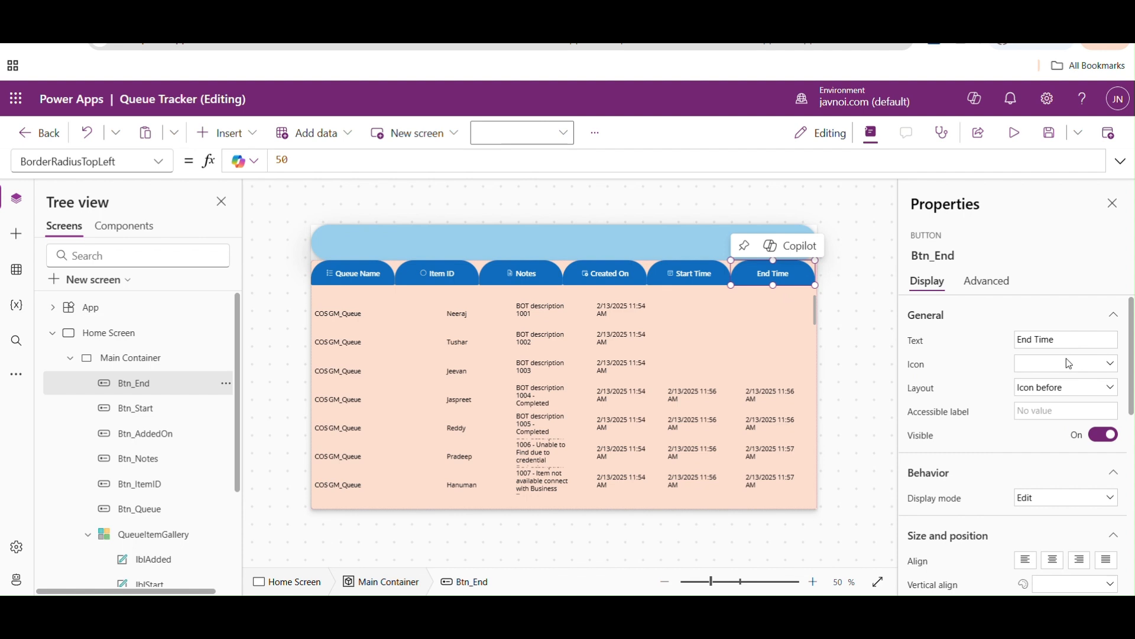
{"action": "left_click", "coordinate": [1110, 367]}
{"action": "type", "text": "cal"}
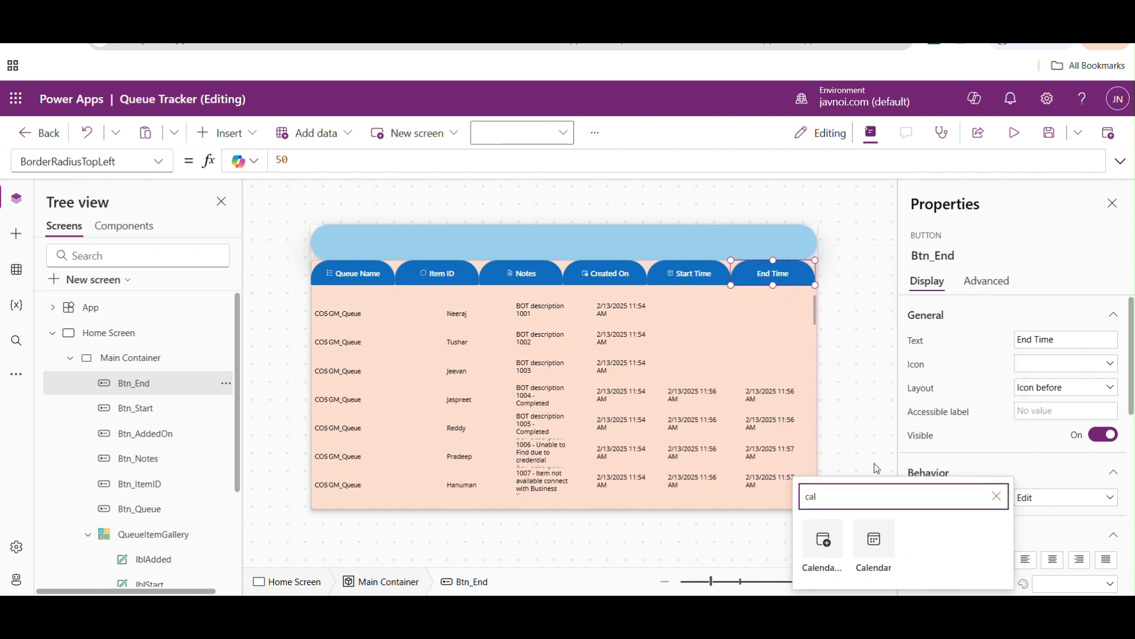
{"action": "left_click", "coordinate": [874, 544]}
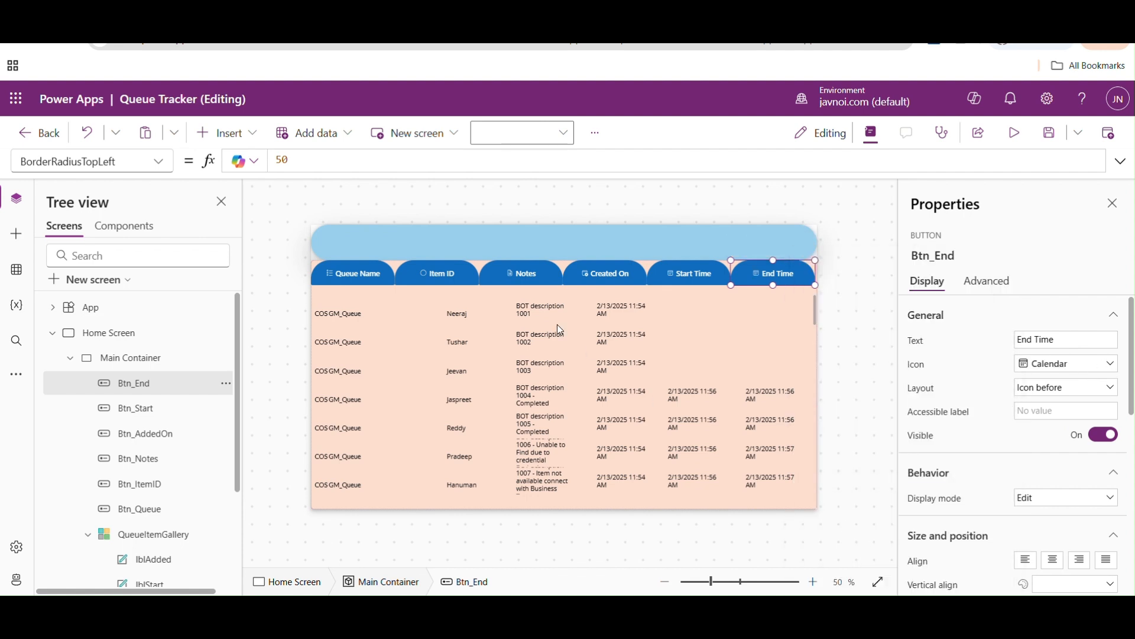
- Select the six labels in the gallery's first row together, set their font size to 20 and deselect them
{"action": "left_click", "coordinate": [347, 310]}
{"action": "left_click", "coordinate": [462, 314], "text": "shift"}
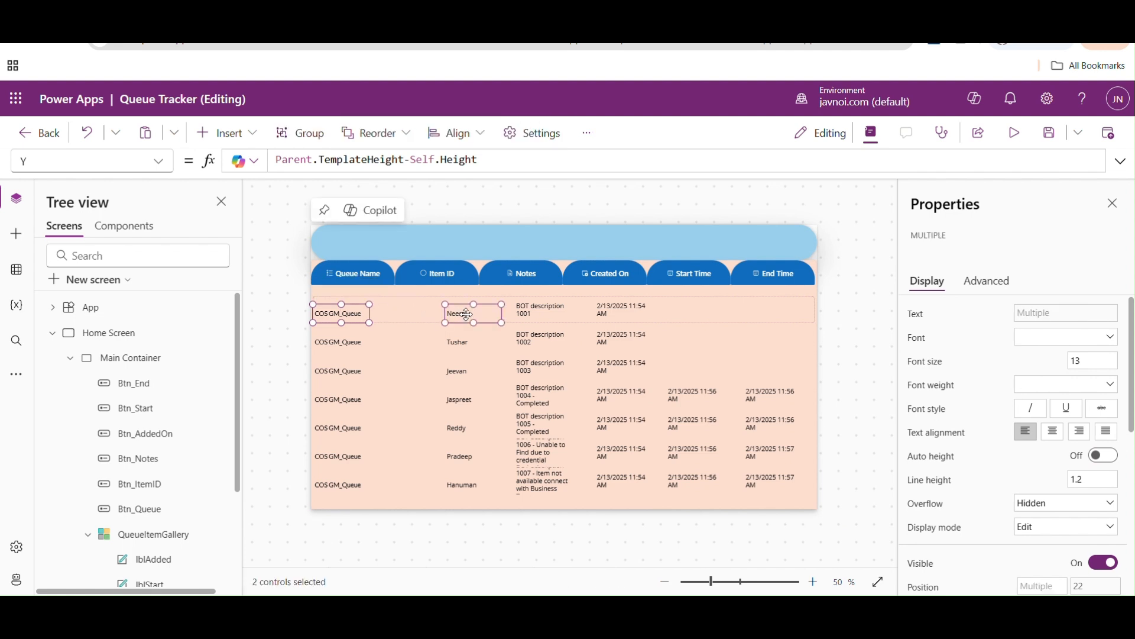
{"action": "left_click", "coordinate": [540, 311], "text": "shift"}
{"action": "left_click", "coordinate": [617, 314], "text": "shift"}
{"action": "left_click", "coordinate": [691, 312], "text": "shift"}
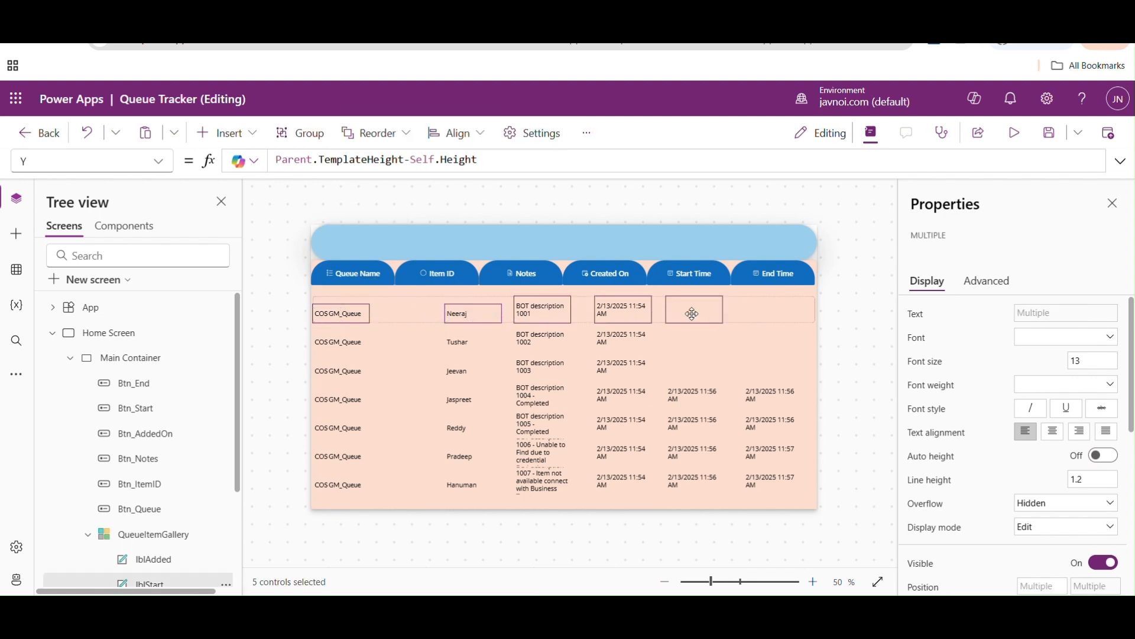
{"action": "left_click", "coordinate": [781, 309], "text": "shift"}
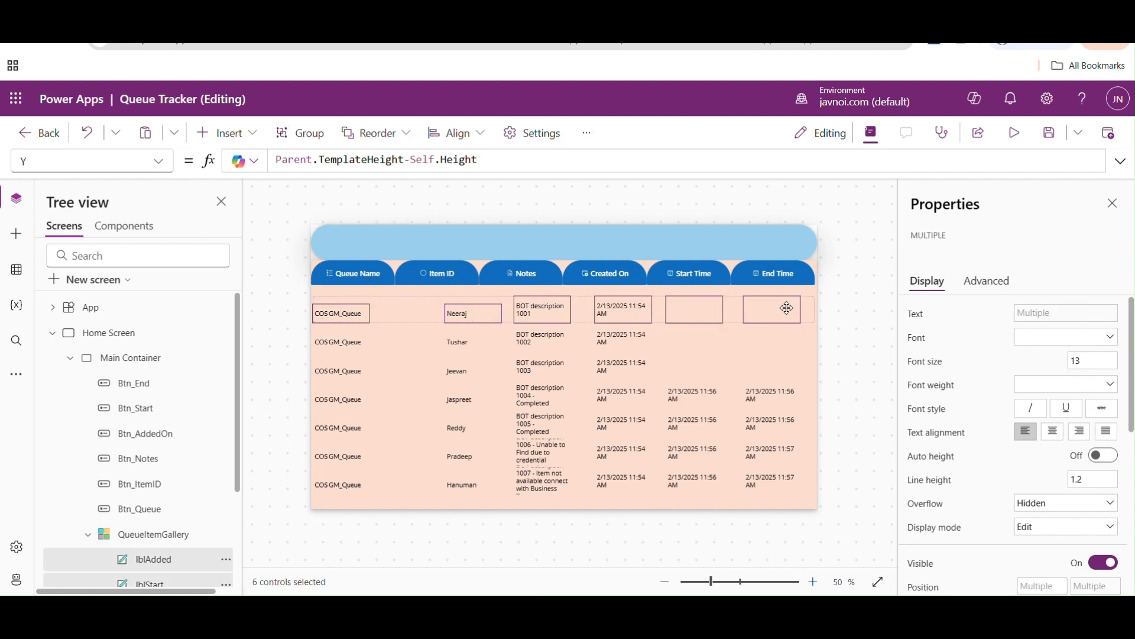
{"action": "left_click", "coordinate": [1097, 358]}
{"action": "type", "text": "20"}
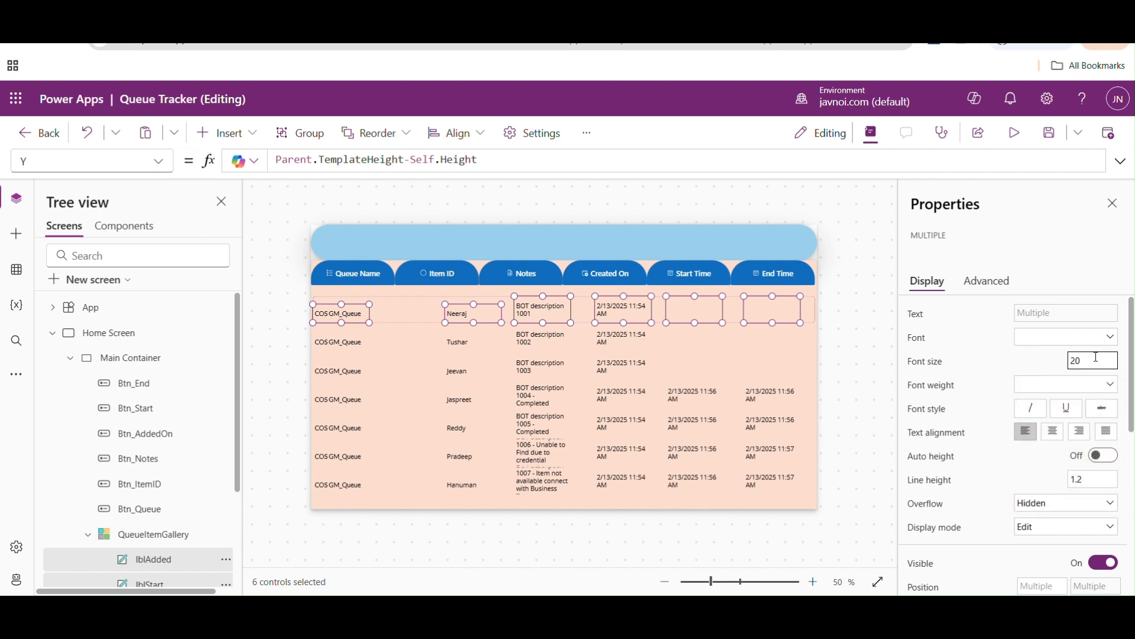
{"action": "left_click", "coordinate": [858, 334]}
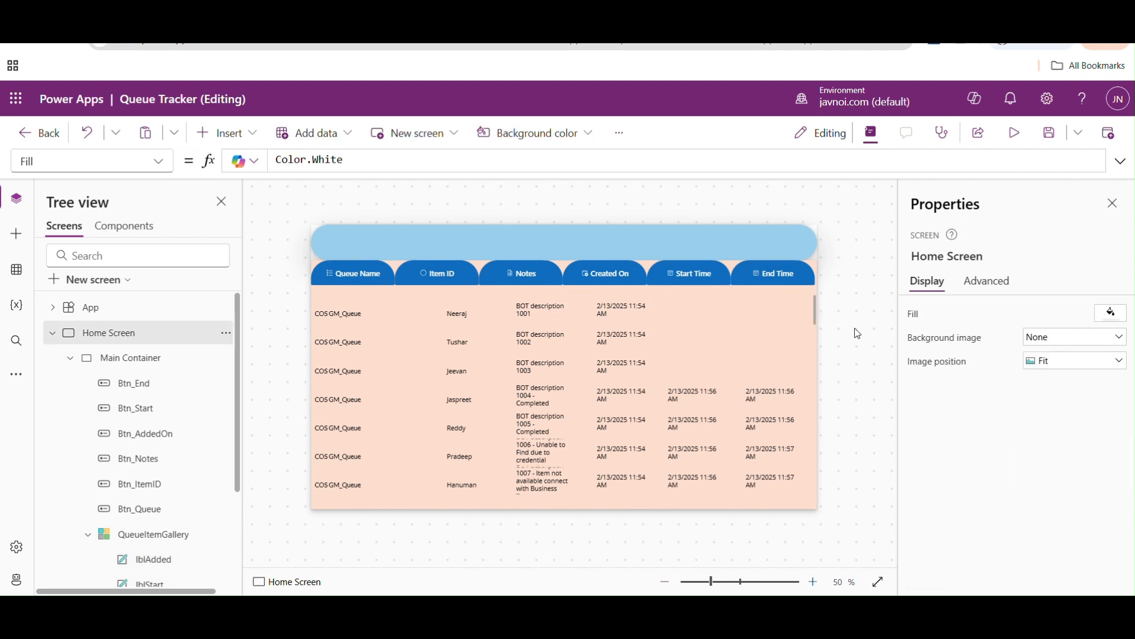
- Reselect all six gallery labels, set their font size to 17 and deselect them
{"action": "left_click", "coordinate": [348, 316]}
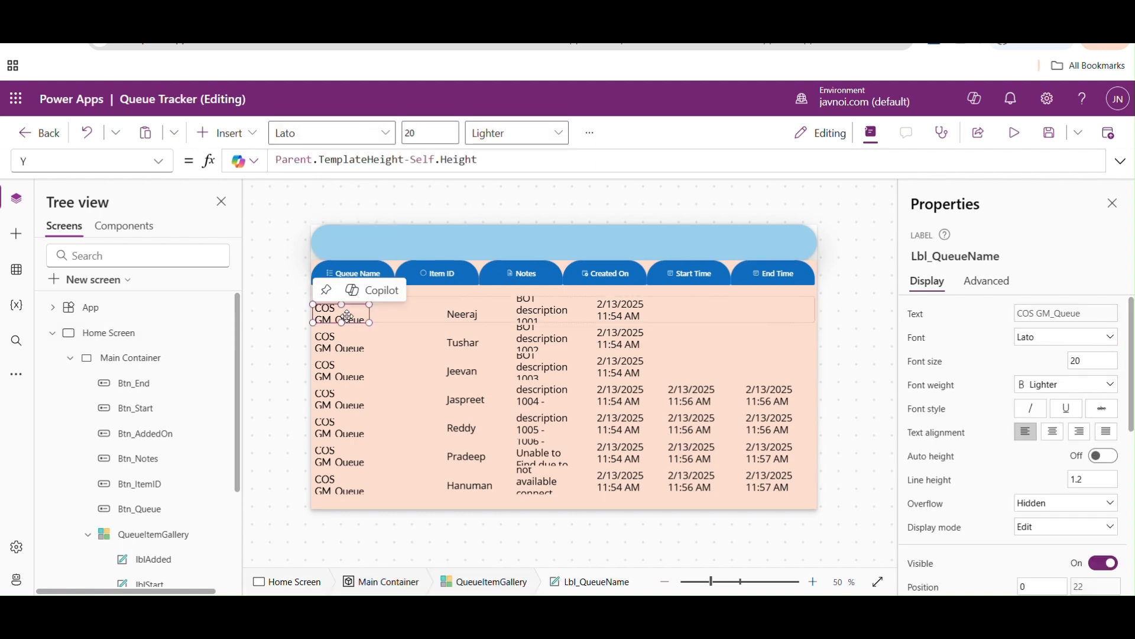
{"action": "left_click", "coordinate": [473, 313], "text": "shift"}
{"action": "left_click", "coordinate": [543, 309], "text": "shift"}
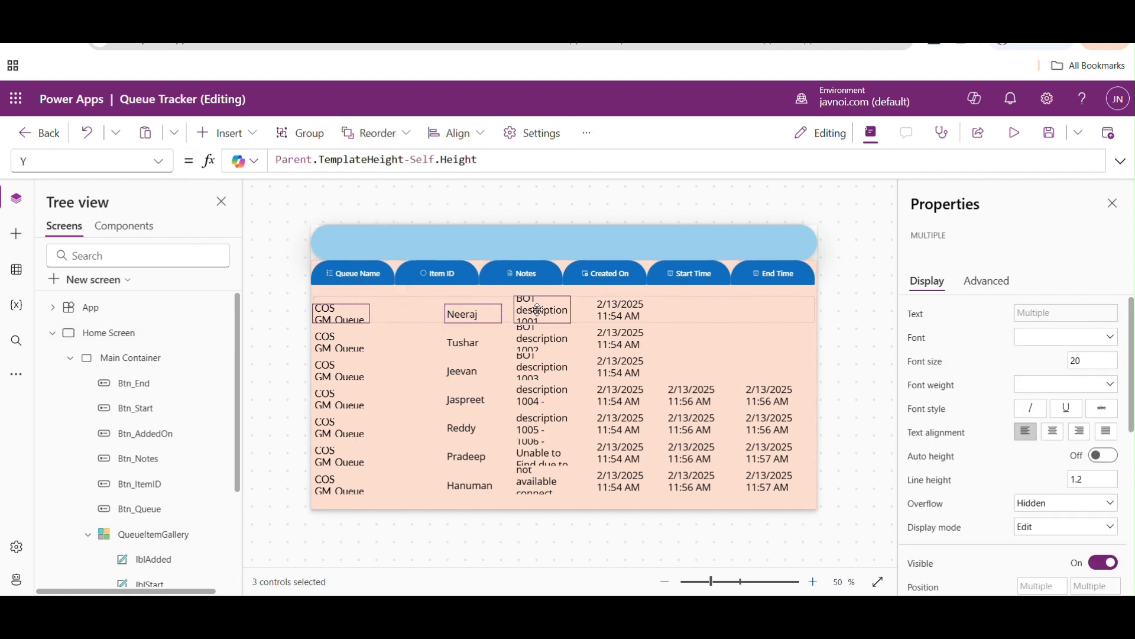
{"action": "left_click", "coordinate": [615, 313], "text": "shift"}
{"action": "left_click", "coordinate": [682, 310], "text": "shift"}
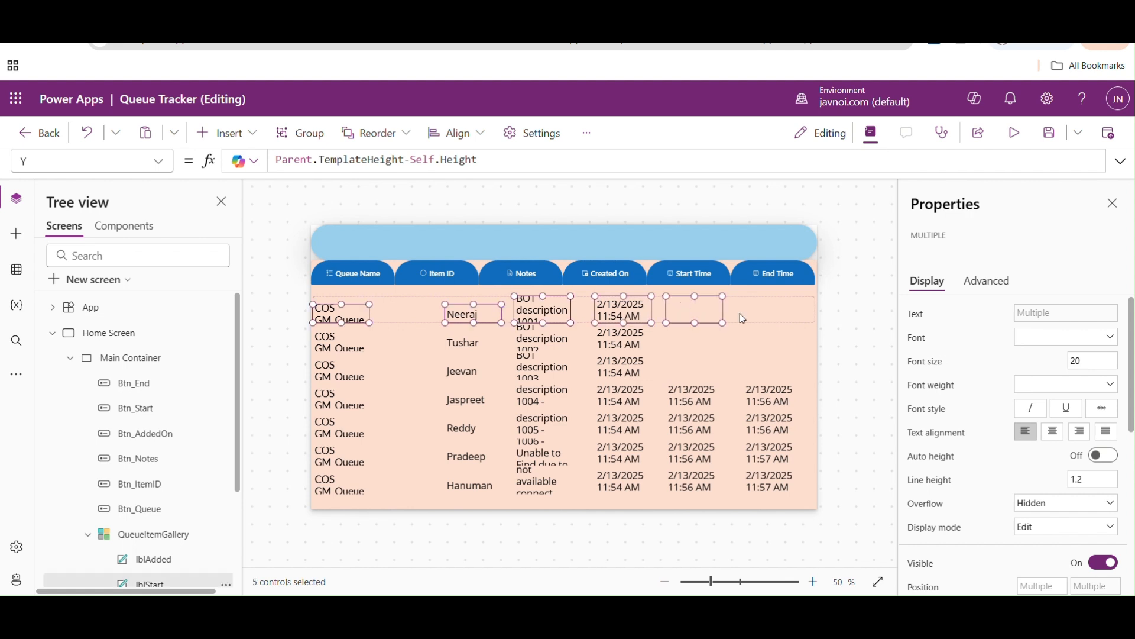
{"action": "left_click", "coordinate": [760, 313], "text": "shift"}
{"action": "left_click", "coordinate": [1095, 358]}
{"action": "key", "text": "BackSpace"}
{"action": "key", "text": "BackSpace"}
{"action": "type", "text": "17"}
{"action": "left_click", "coordinate": [863, 318]}
{"action": "left_click", "coordinate": [385, 322]}
{"action": "left_click", "coordinate": [352, 316]}
{"action": "left_click", "coordinate": [464, 314], "text": "shift"}
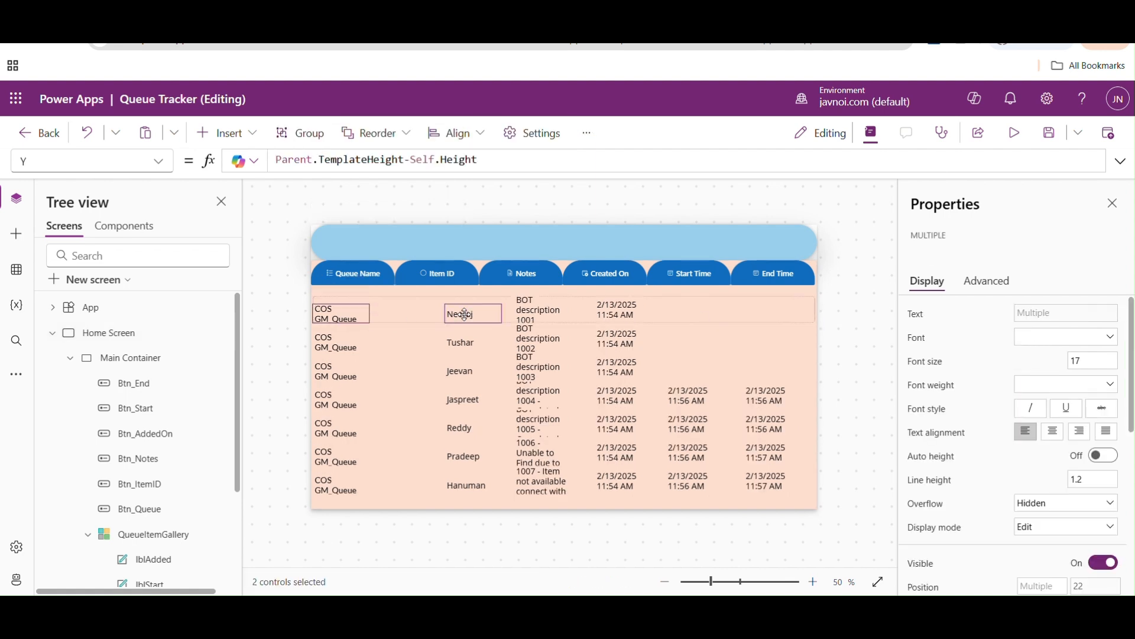
{"action": "left_click", "coordinate": [540, 310], "text": "shift"}
{"action": "left_click", "coordinate": [618, 311], "text": "shift"}
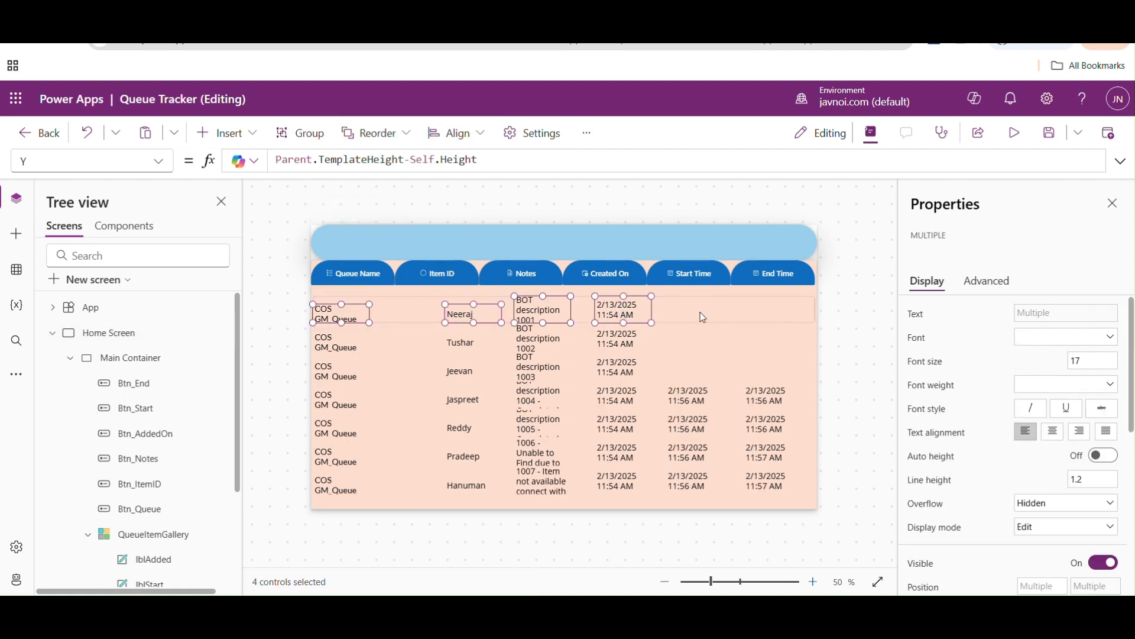
- Extend the upper edge of QueueItemGallery to the header buttons, at Y 60 with a height of 573
{"action": "left_click", "coordinate": [418, 317]}
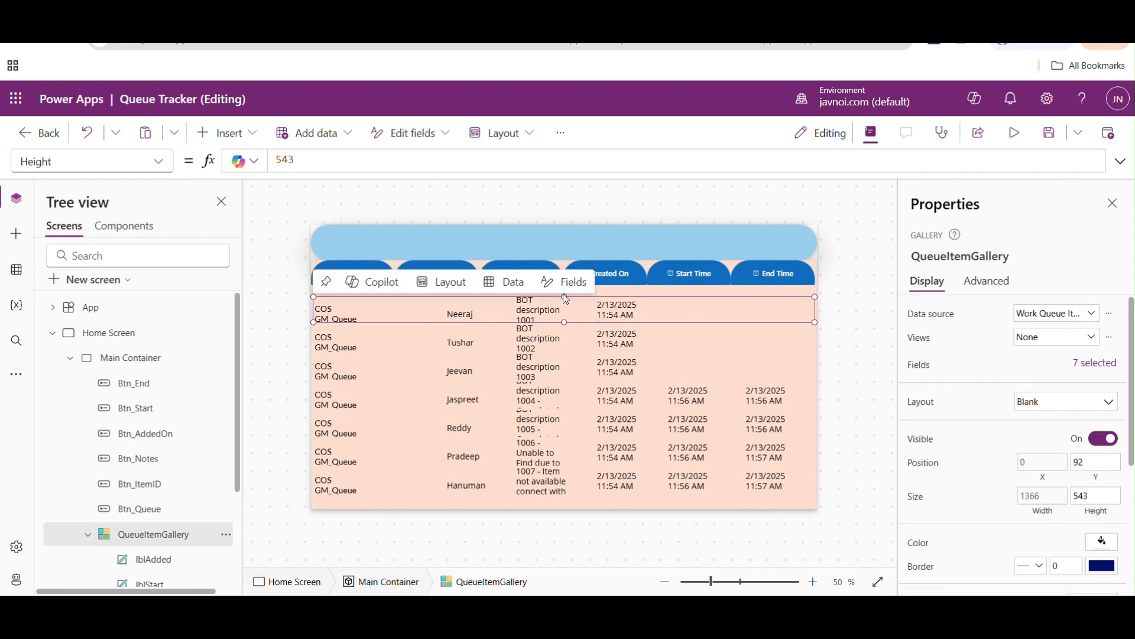
{"action": "left_click_drag", "start_coordinate": [566, 294], "coordinate": [565, 285]}
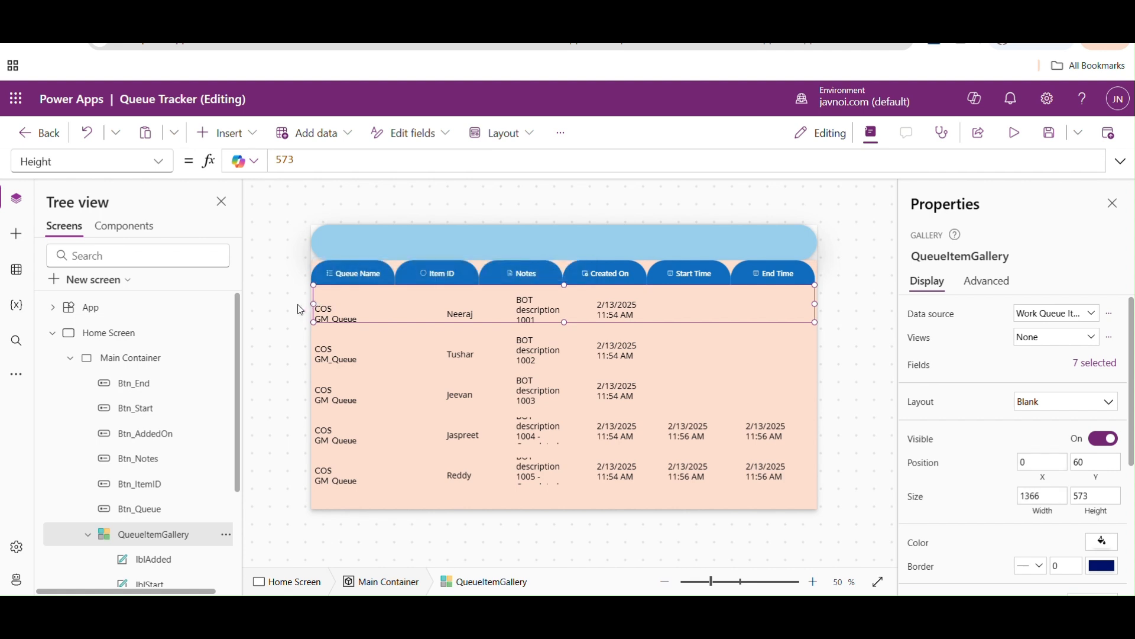
- Save the app, preview it and return to editing
{"action": "left_click", "coordinate": [1055, 137]}
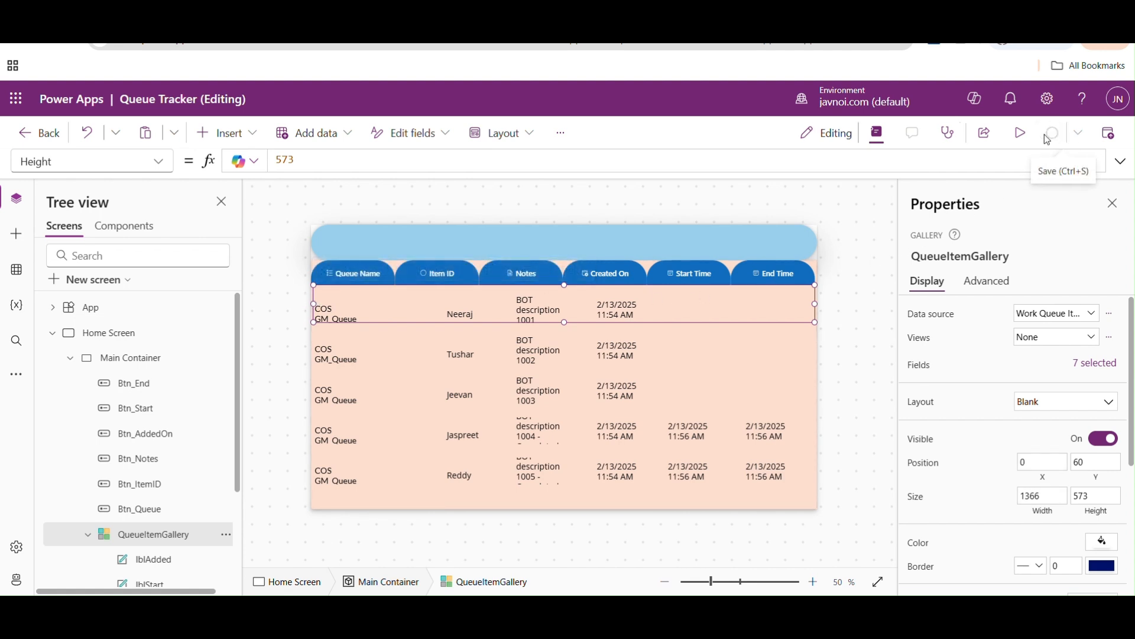
{"action": "key", "text": "F5"}
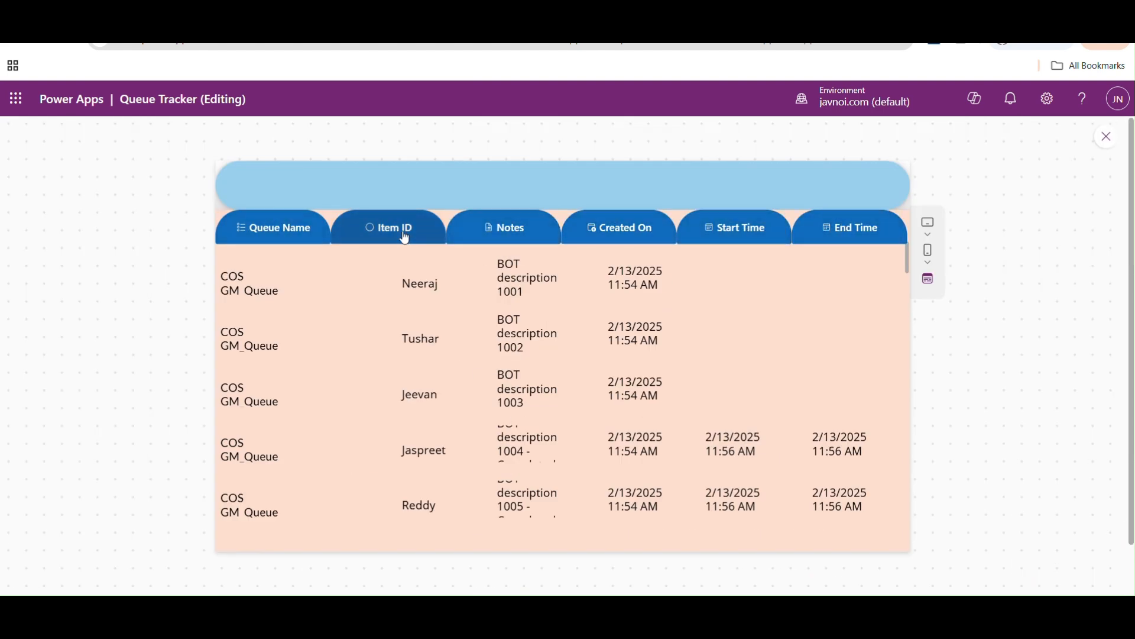
{"action": "left_click", "coordinate": [1109, 140]}
- Show the OnSelect formula of the Queue Name header button, Btn_Queue, and deselect the button
{"action": "left_click", "coordinate": [343, 271]}
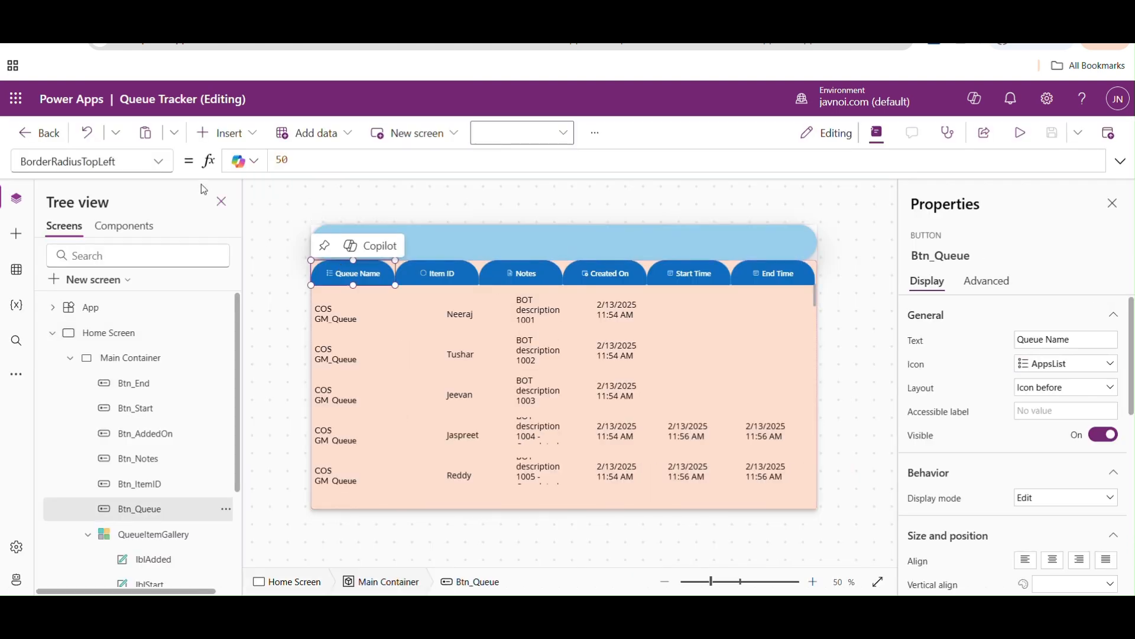
{"action": "left_click", "coordinate": [159, 161]}
{"action": "left_click_drag", "start_coordinate": [172, 272], "coordinate": [166, 460]}
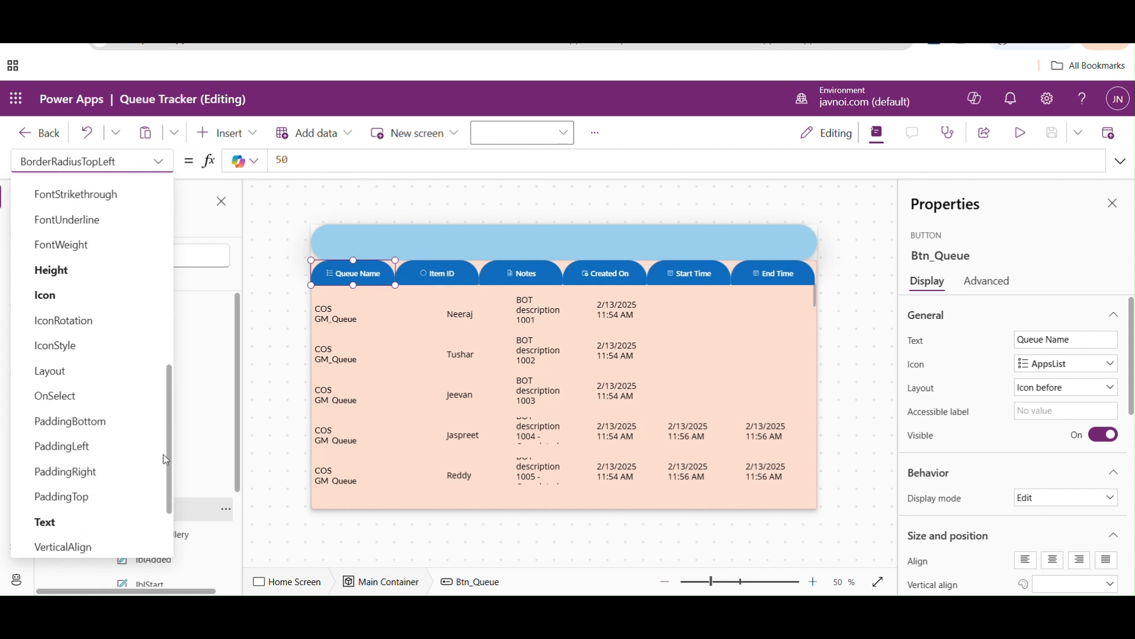
{"action": "left_click", "coordinate": [55, 395]}
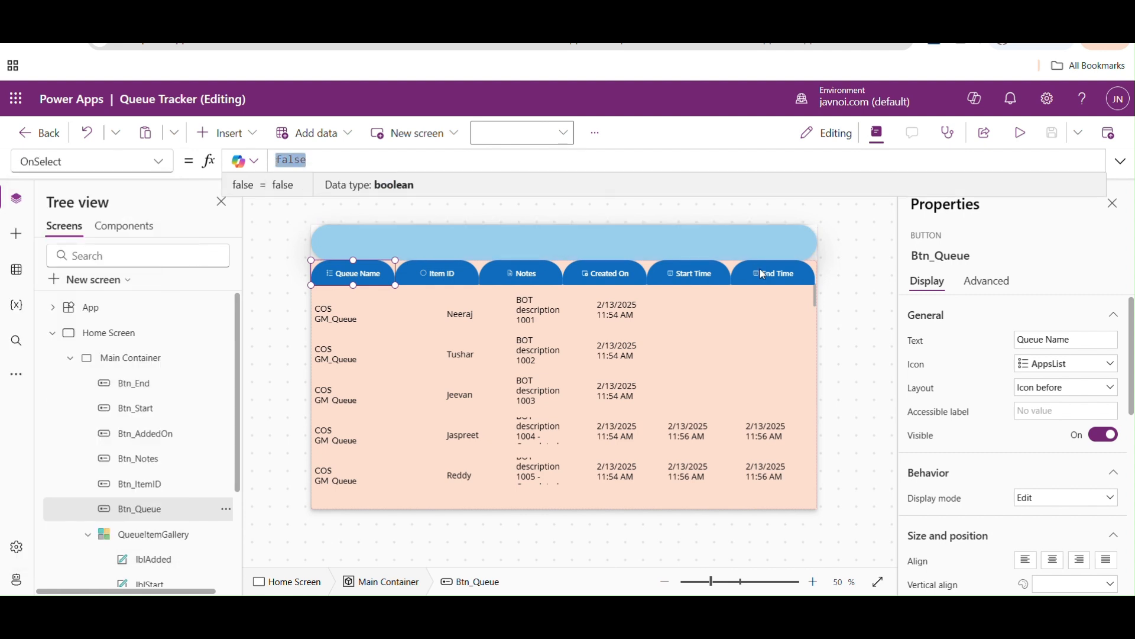
{"action": "left_click", "coordinate": [839, 275]}
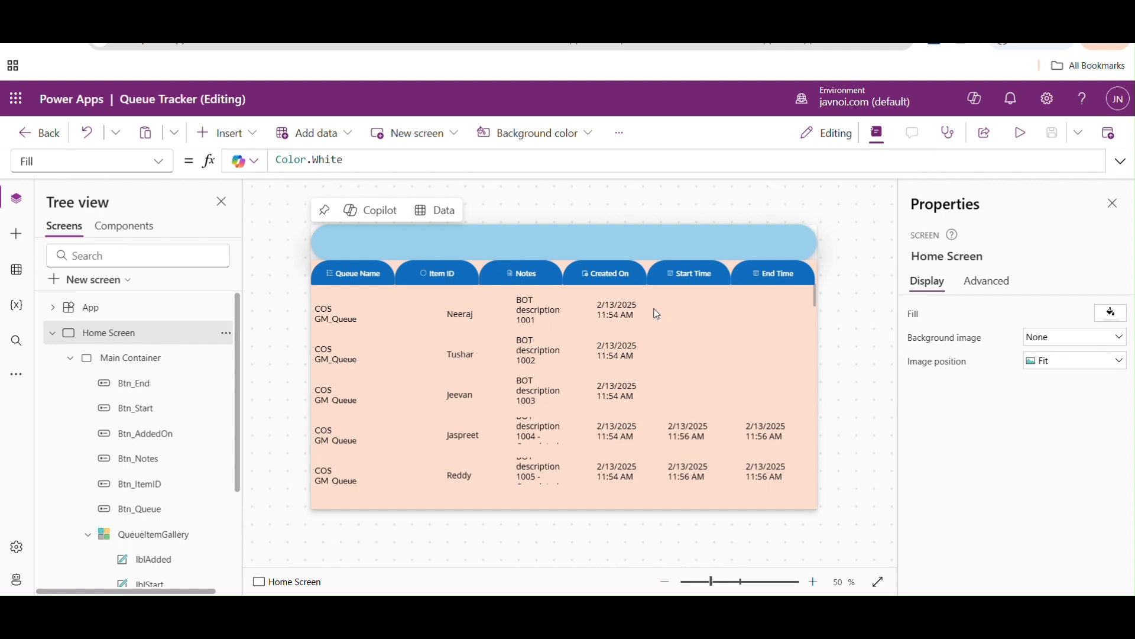
- Select all six header buttons, set their colour palette to red (#f9536d) and deselect them
{"action": "left_click", "coordinate": [359, 274]}
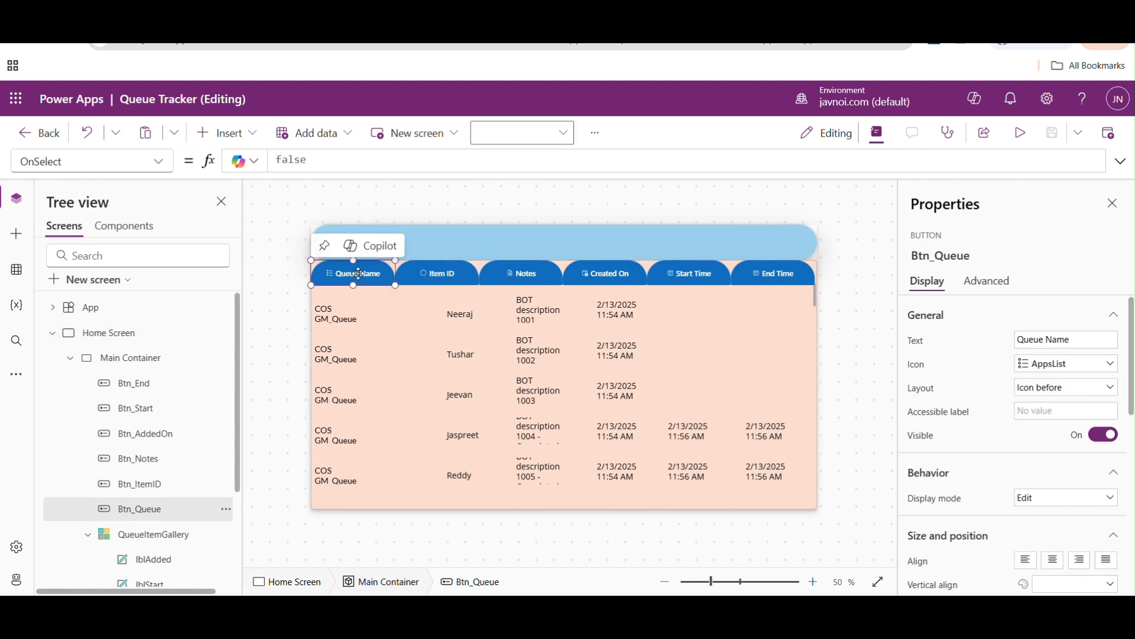
{"action": "left_click", "coordinate": [425, 275], "text": "shift"}
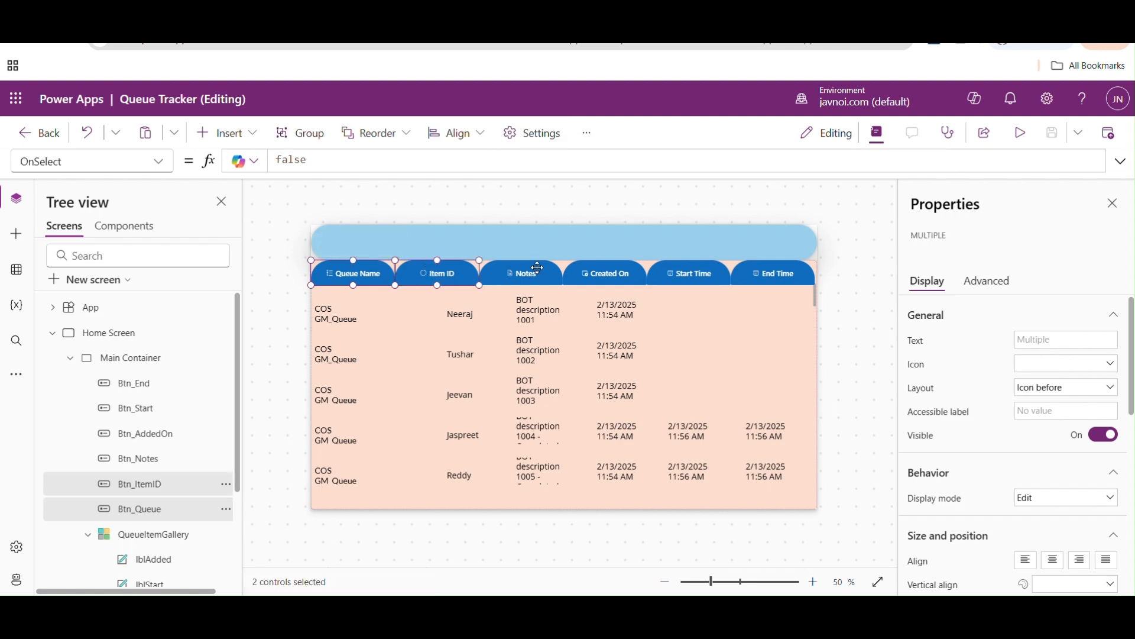
{"action": "left_click", "coordinate": [539, 268], "text": "shift"}
{"action": "left_click", "coordinate": [598, 274], "text": "shift"}
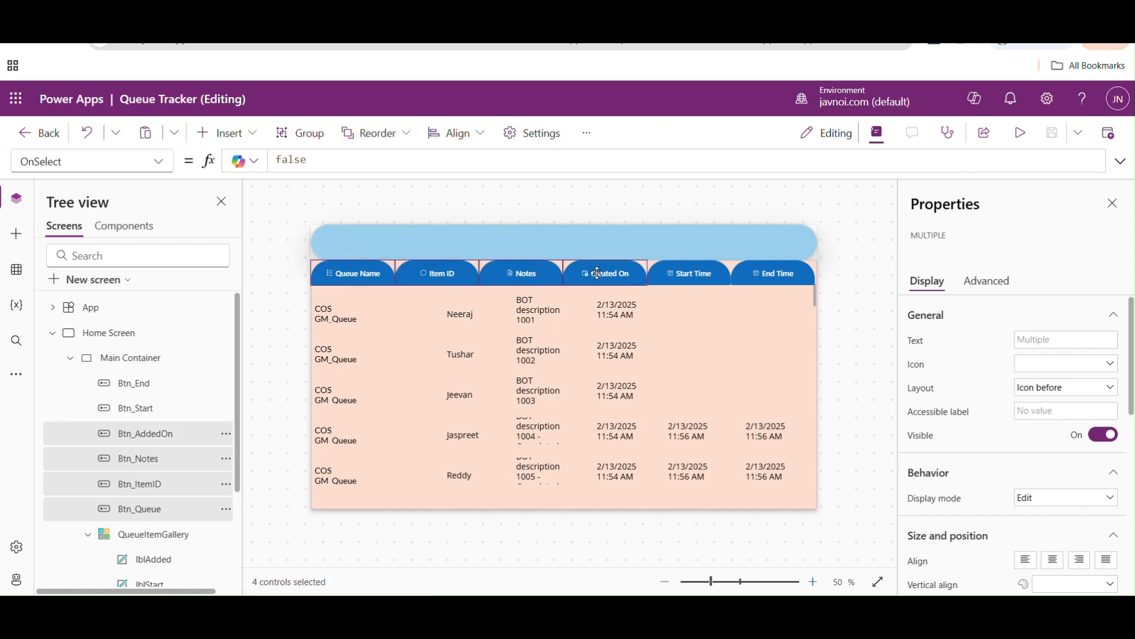
{"action": "left_click", "coordinate": [666, 275], "text": "shift"}
{"action": "left_click", "coordinate": [758, 271], "text": "shift"}
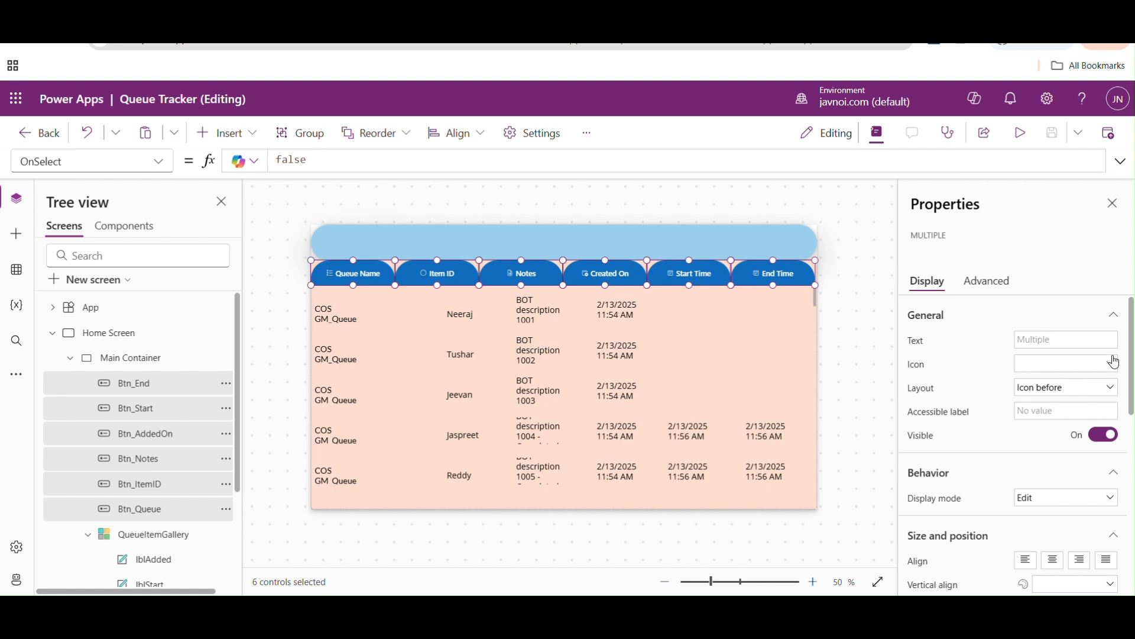
{"action": "scroll", "coordinate": [1131, 368], "scroll_direction": "down", "scroll_amount": 4}
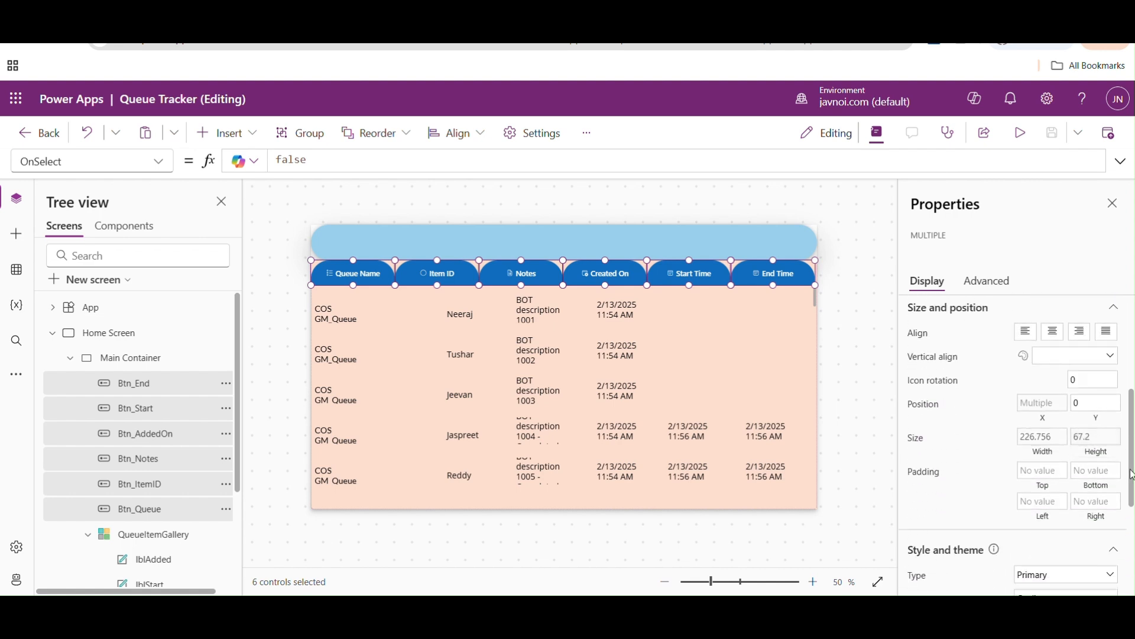
{"action": "scroll", "coordinate": [1131, 476], "scroll_direction": "down", "scroll_amount": 3}
{"action": "left_click", "coordinate": [1105, 509]}
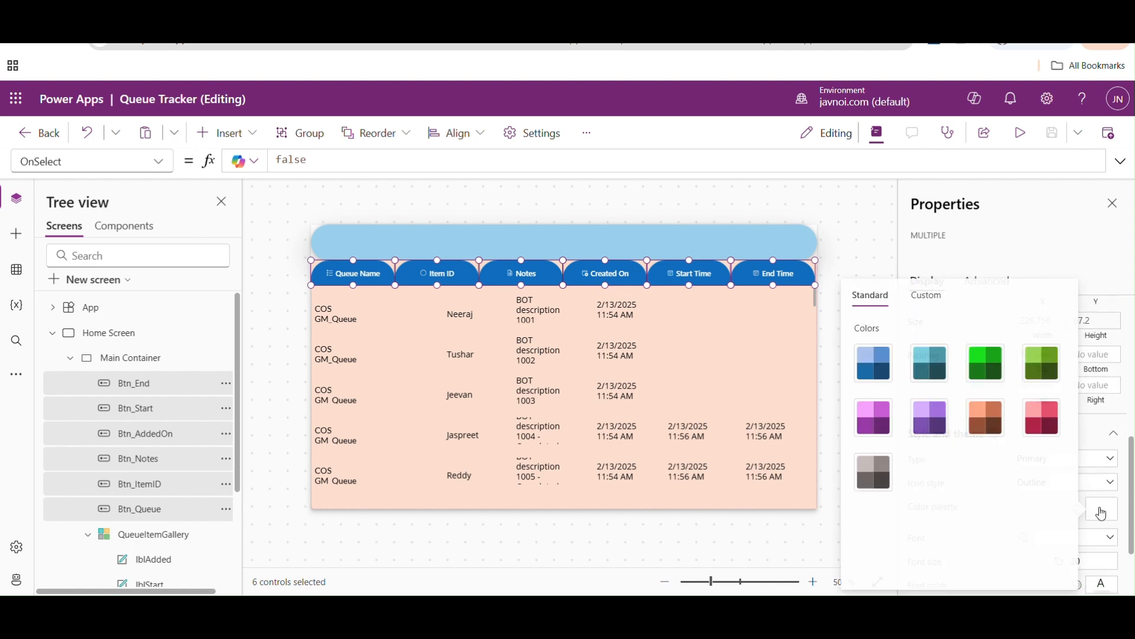
{"action": "left_click", "coordinate": [1042, 421]}
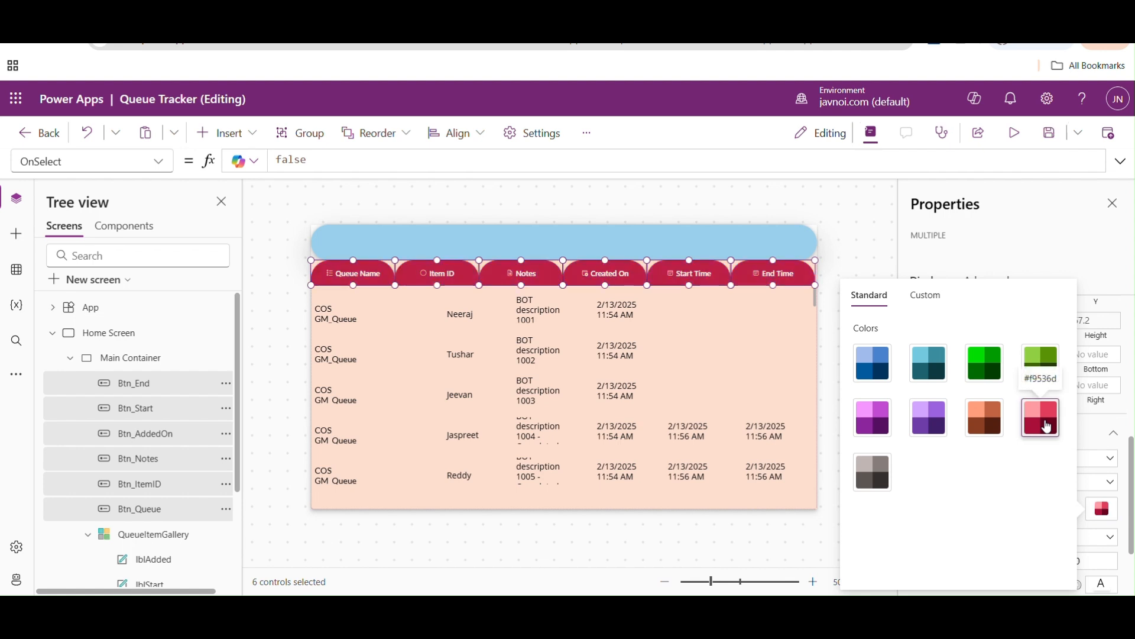
{"action": "left_click", "coordinate": [829, 214]}
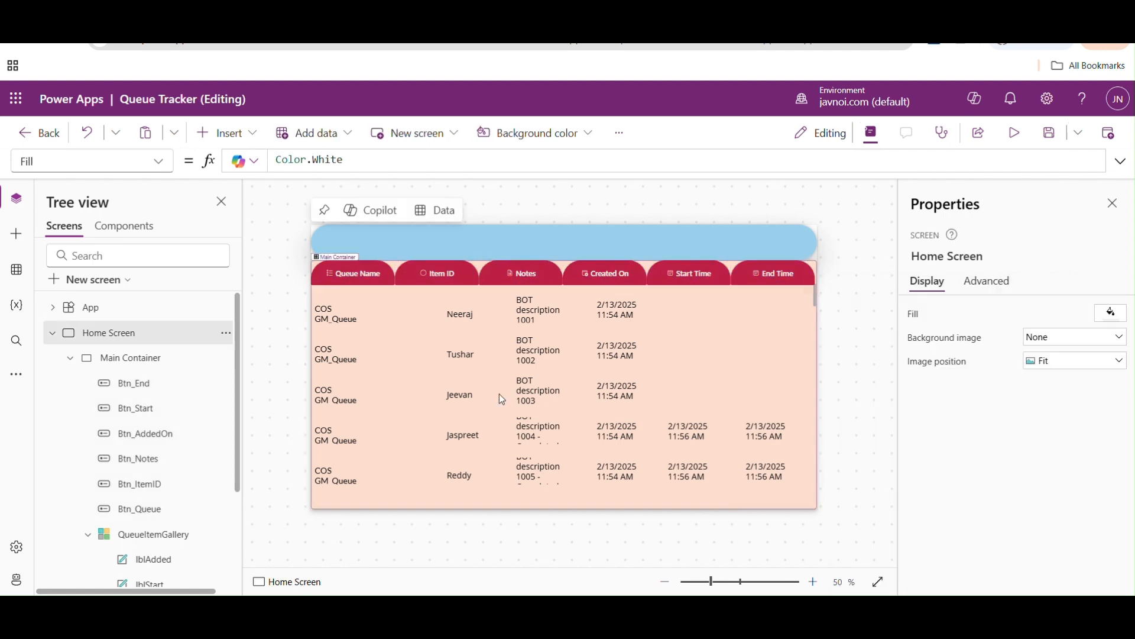
- Insert a rectangle into QueueItemGallery's row template and shrink it from its upper edge to a bar 11 high at Y 93
{"action": "left_click", "coordinate": [338, 312]}
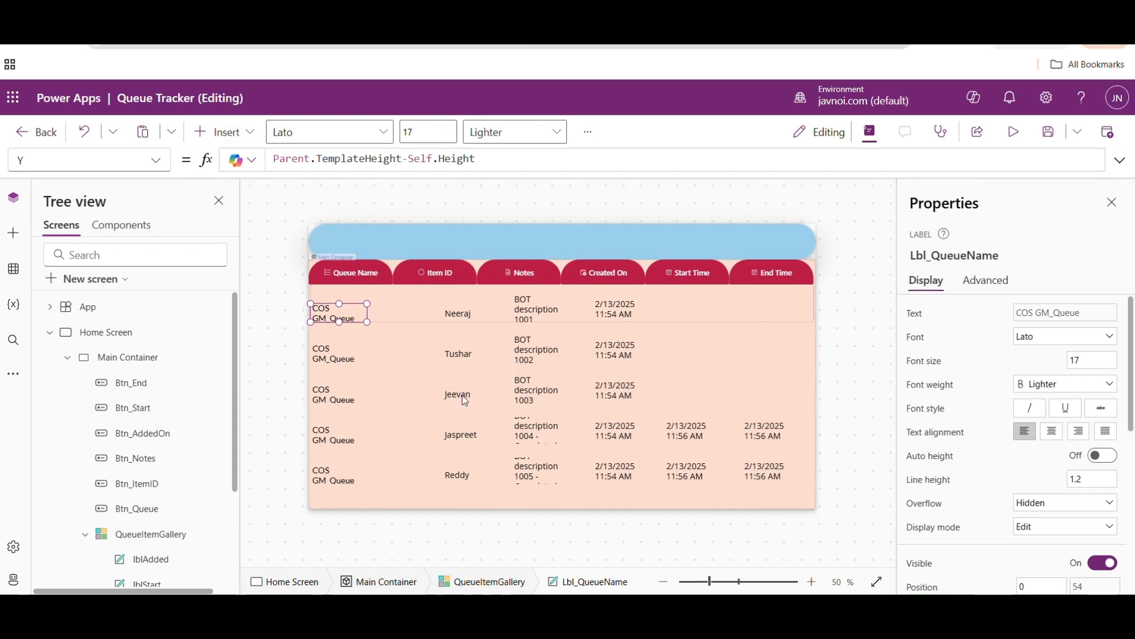
{"action": "left_click", "coordinate": [234, 129]}
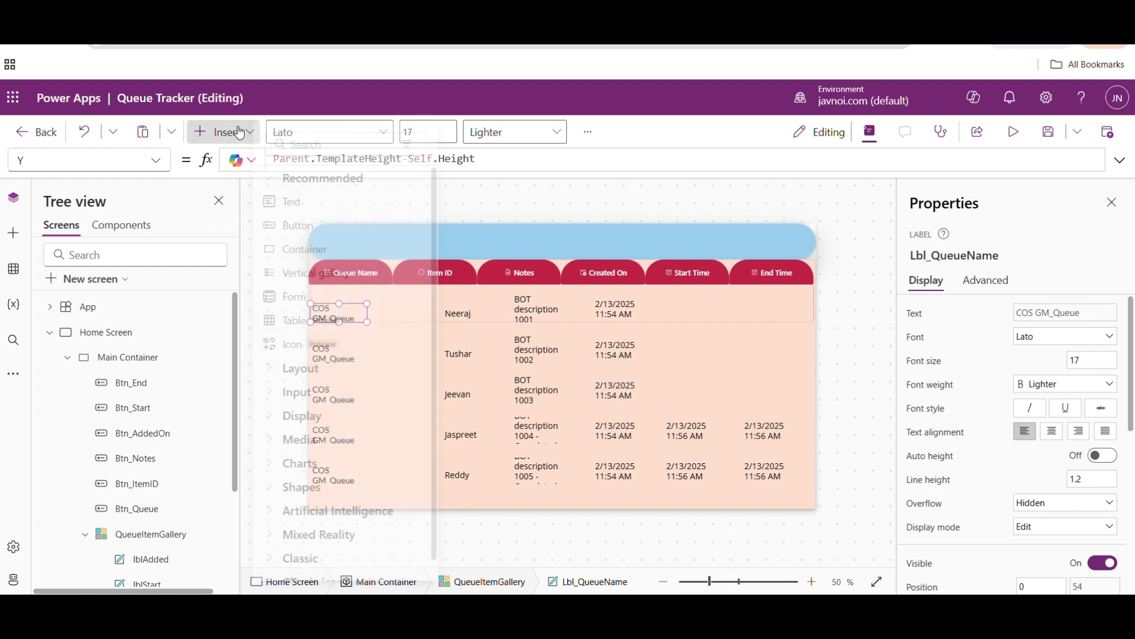
{"action": "type", "text": "rec"}
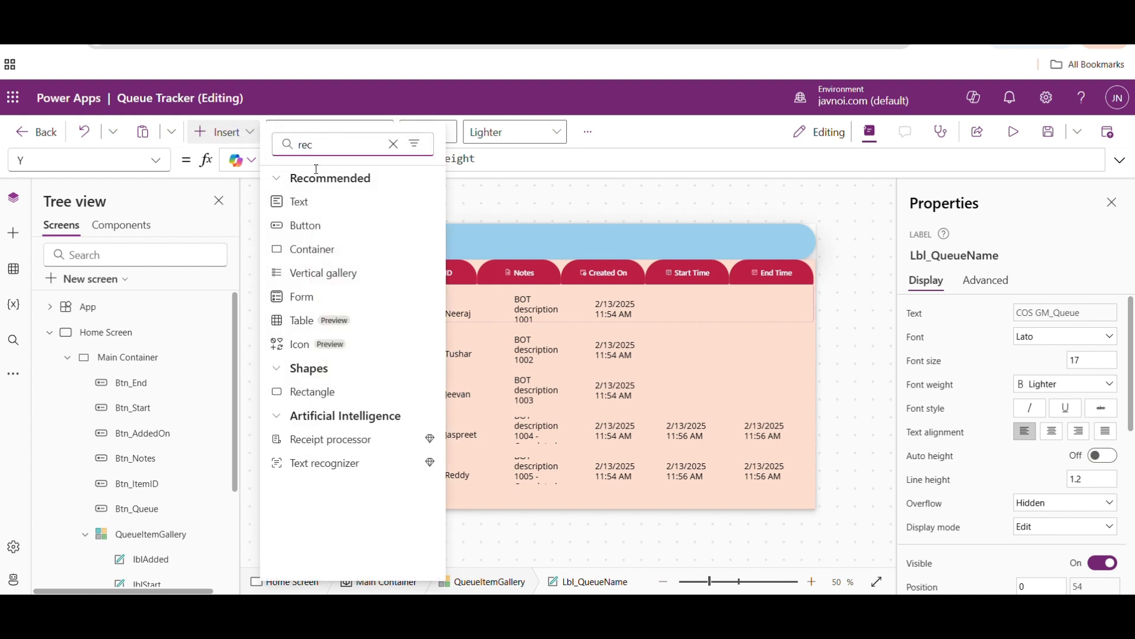
{"action": "left_click", "coordinate": [322, 393]}
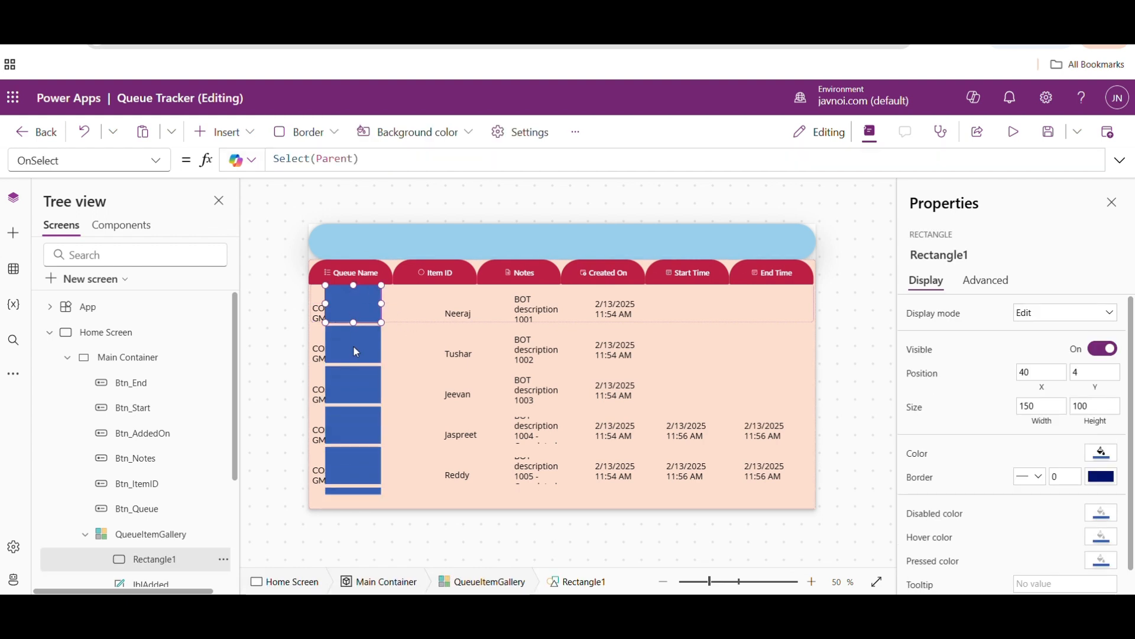
{"action": "left_click", "coordinate": [490, 296]}
{"action": "left_click", "coordinate": [361, 293]}
{"action": "left_click_drag", "start_coordinate": [354, 285], "coordinate": [354, 319]}
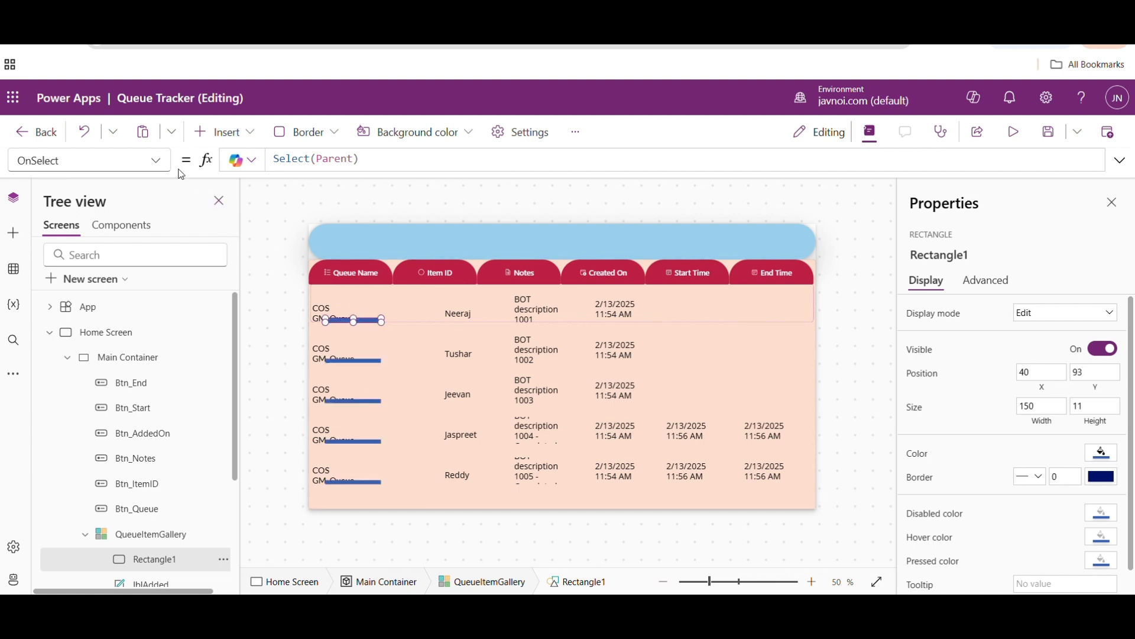
- Set the rectangle's Width formula to Parent.Width
{"action": "left_click", "coordinate": [156, 161]}
{"action": "left_click_drag", "start_coordinate": [169, 213], "coordinate": [166, 452]}
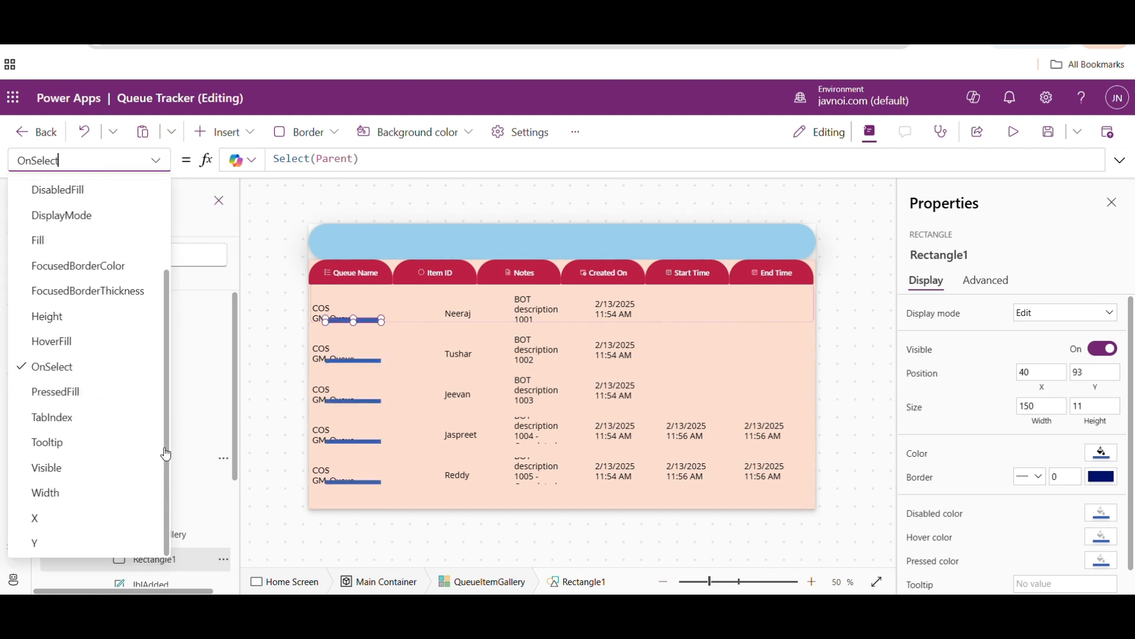
{"action": "left_click", "coordinate": [45, 489]}
{"action": "left_click", "coordinate": [311, 164]}
{"action": "key", "text": "ctrl+a"}
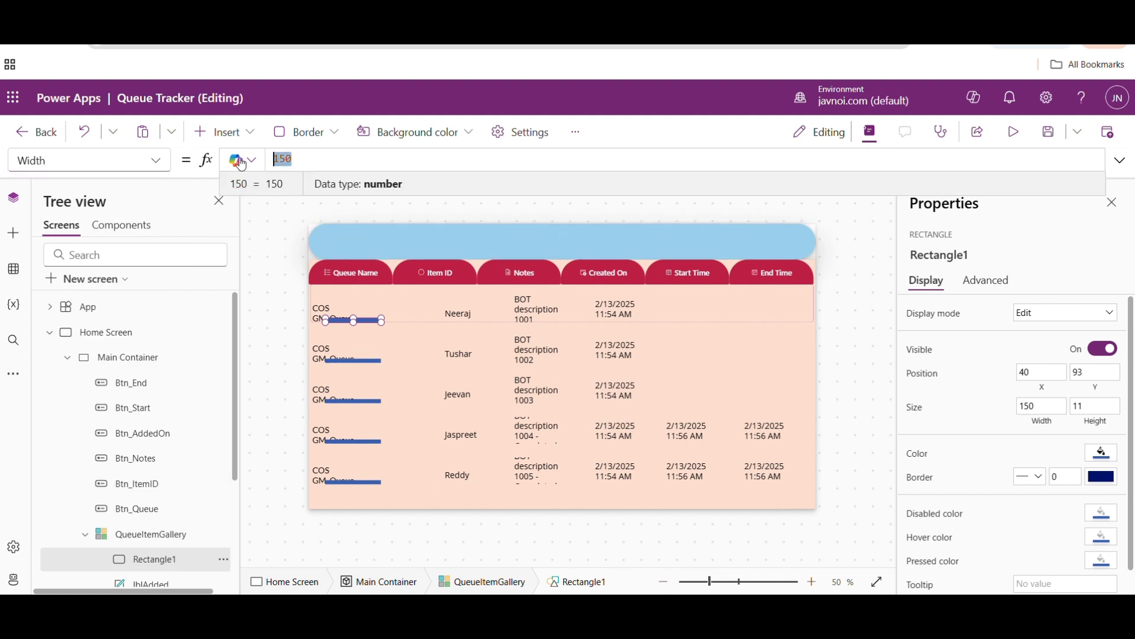
{"action": "type", "text": "pare"}
{"action": "key", "text": "Tab"}
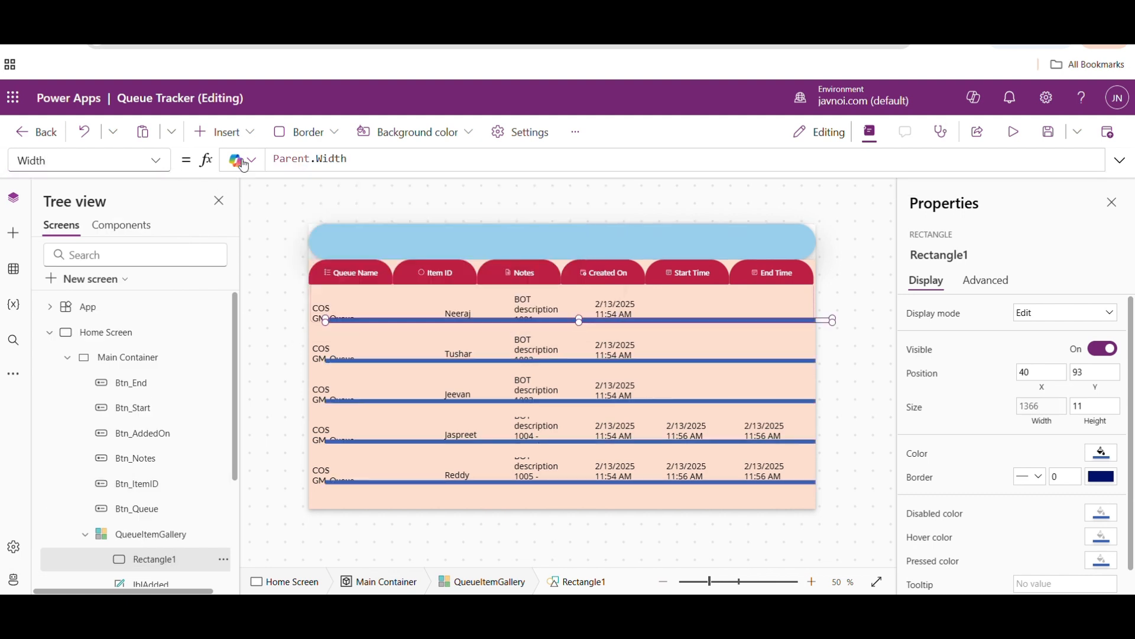
- Set the rectangle's X position to 0
{"action": "left_click", "coordinate": [156, 161]}
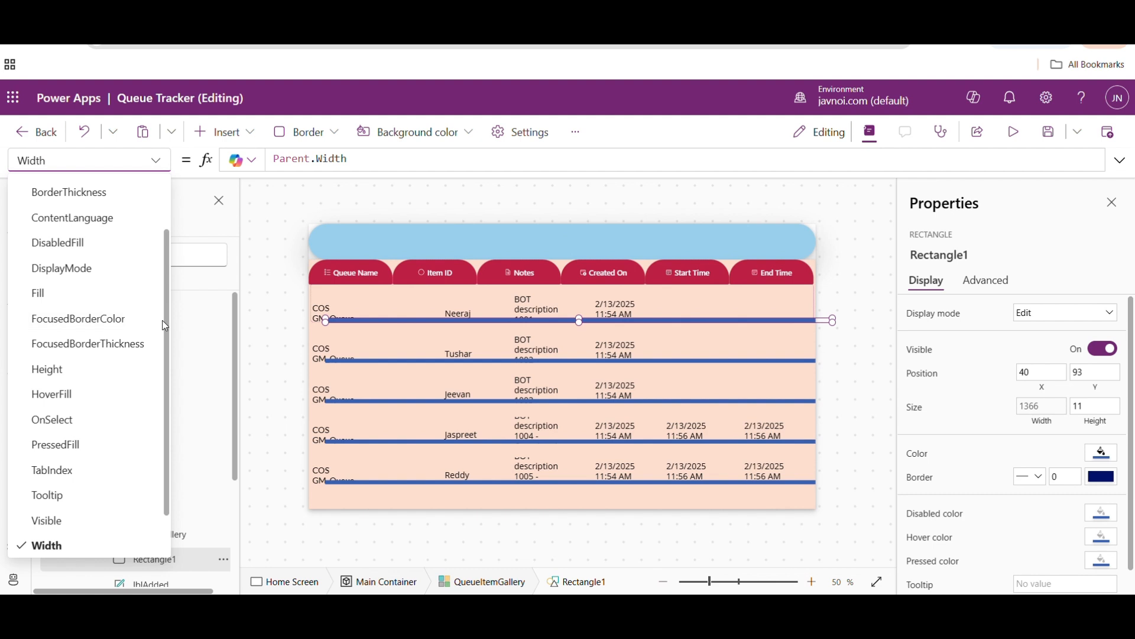
{"action": "scroll", "coordinate": [71, 510], "scroll_direction": "down", "scroll_amount": 2}
{"action": "left_click", "coordinate": [71, 513]}
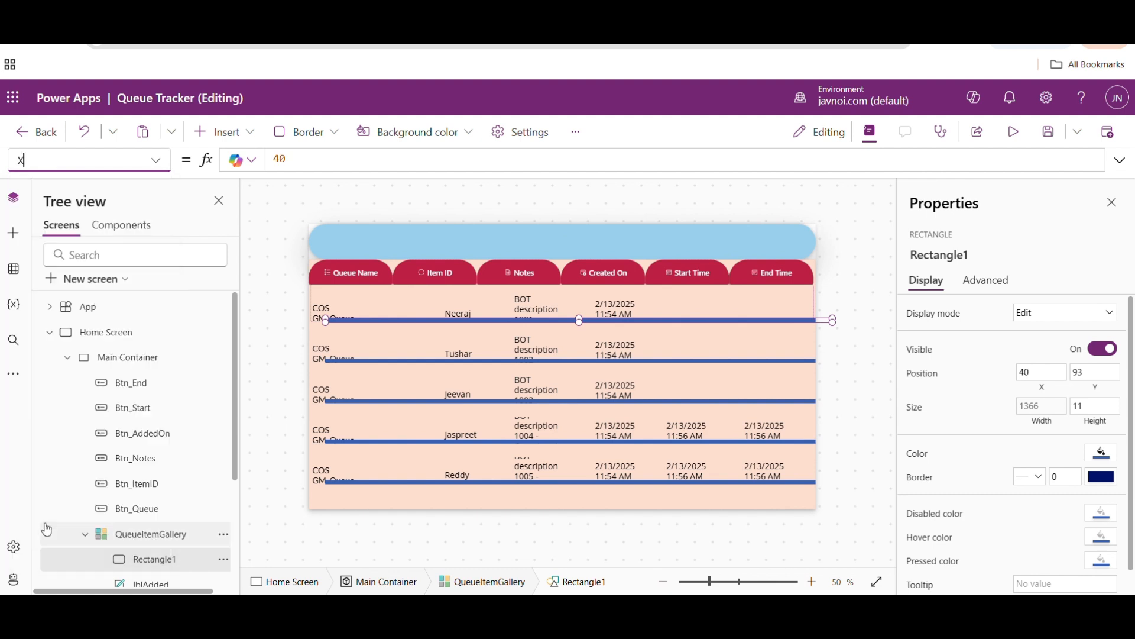
{"action": "left_click", "coordinate": [309, 153]}
{"action": "type", "text": "0"}
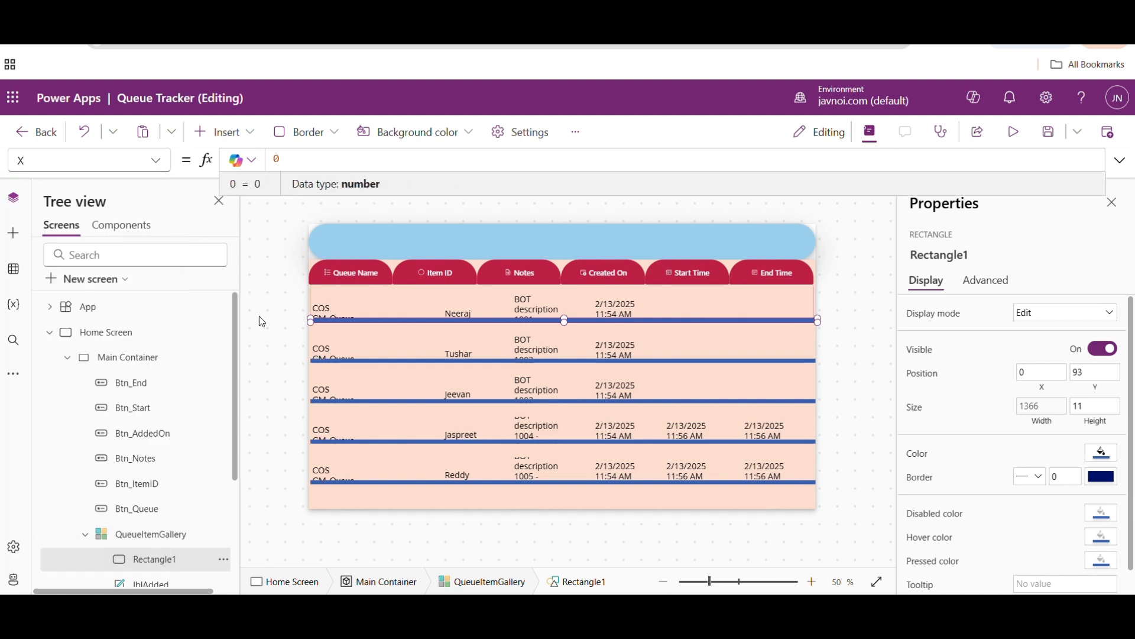
- Reduce the rectangle's Height to 3 to make it a thin row separator
{"action": "left_click", "coordinate": [160, 161]}
{"action": "left_click", "coordinate": [55, 343]}
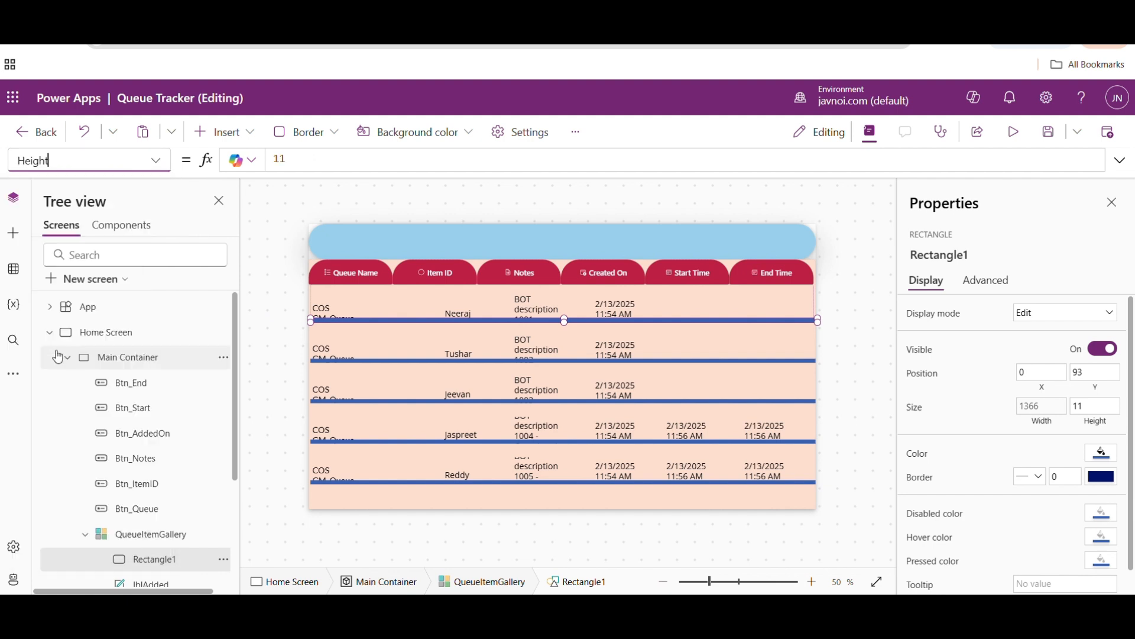
{"action": "type", "text": "112"}
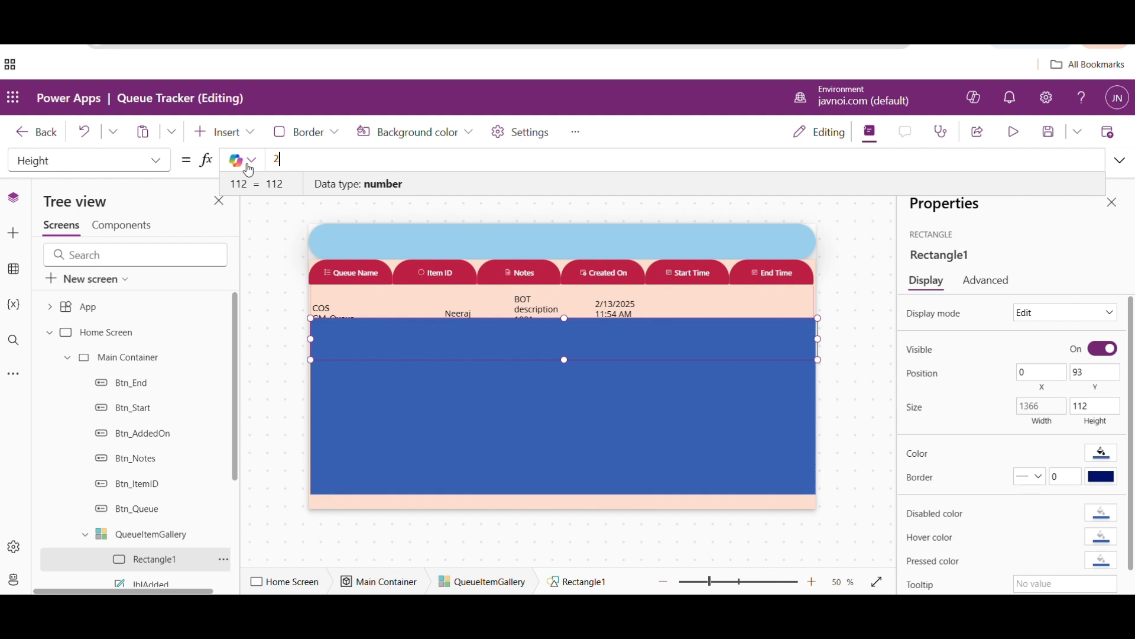
{"action": "key", "text": "BackSpace"}
{"action": "type", "text": "3"}
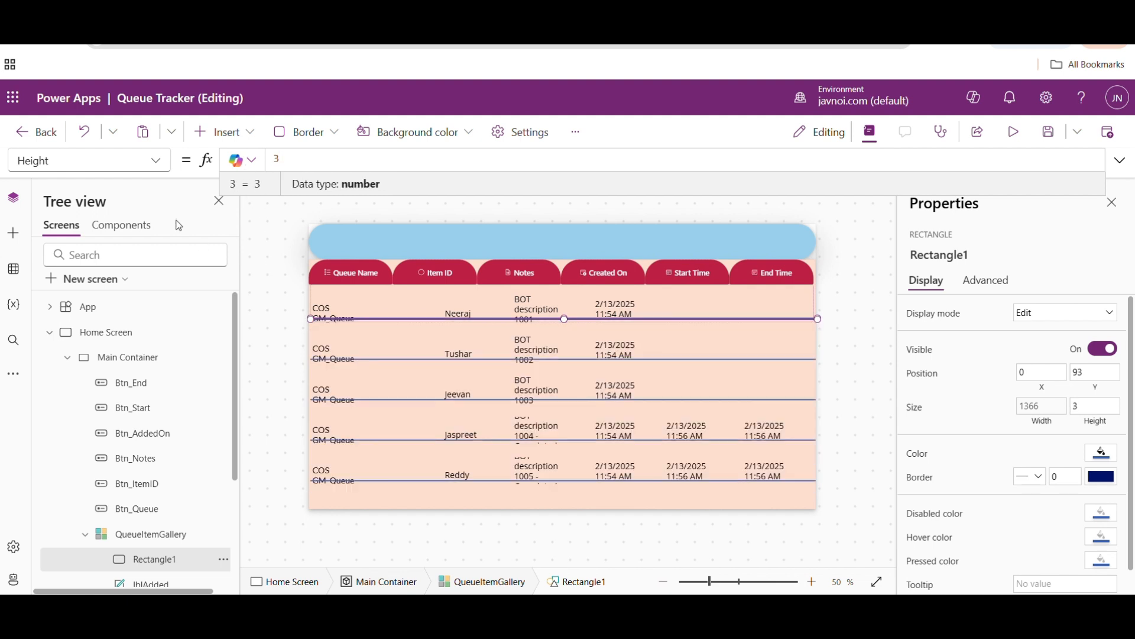
- Show the rectangle's Y property and copy the Y formula Parent.TemplateHeight-Self.Height from Lbl_QueueName
{"action": "left_click", "coordinate": [156, 161]}
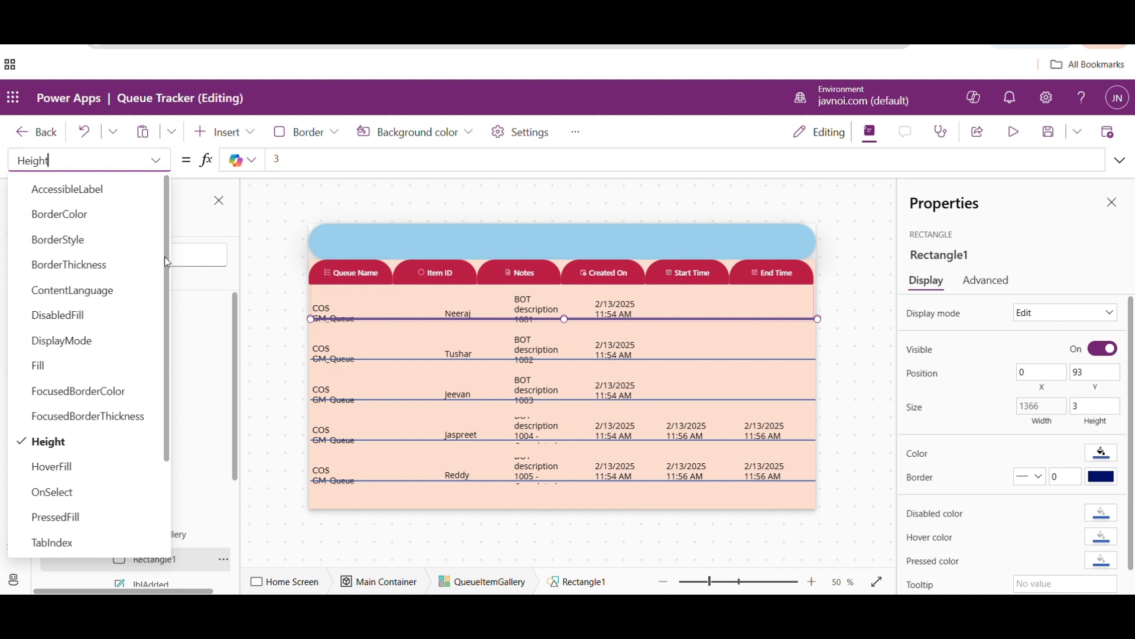
{"action": "scroll", "coordinate": [165, 258], "scroll_direction": "down", "scroll_amount": 3}
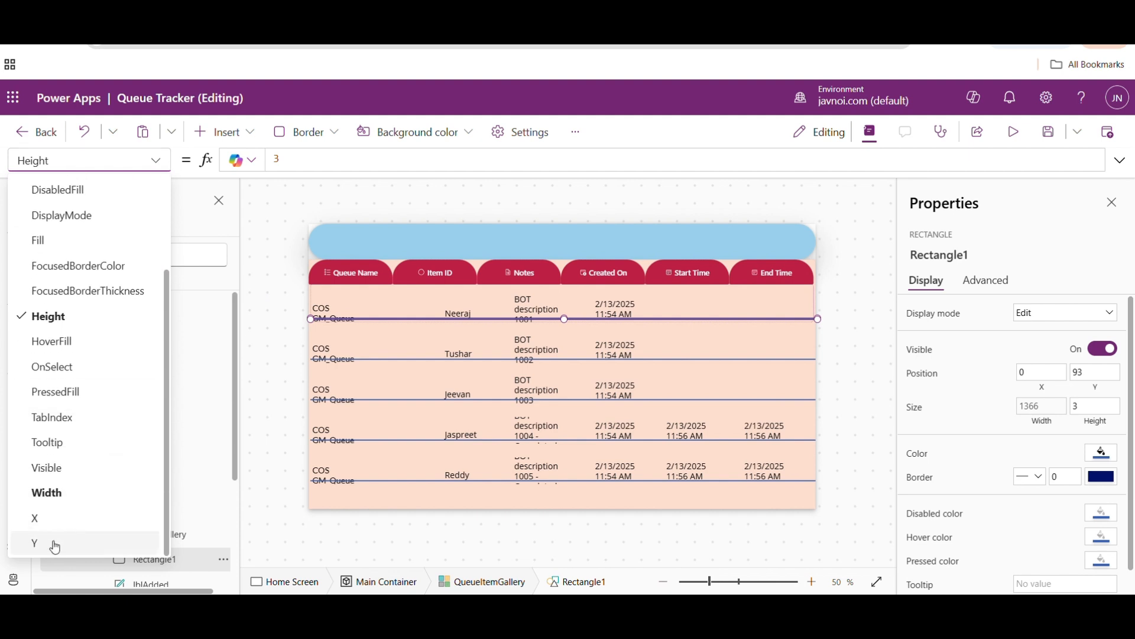
{"action": "left_click", "coordinate": [53, 546]}
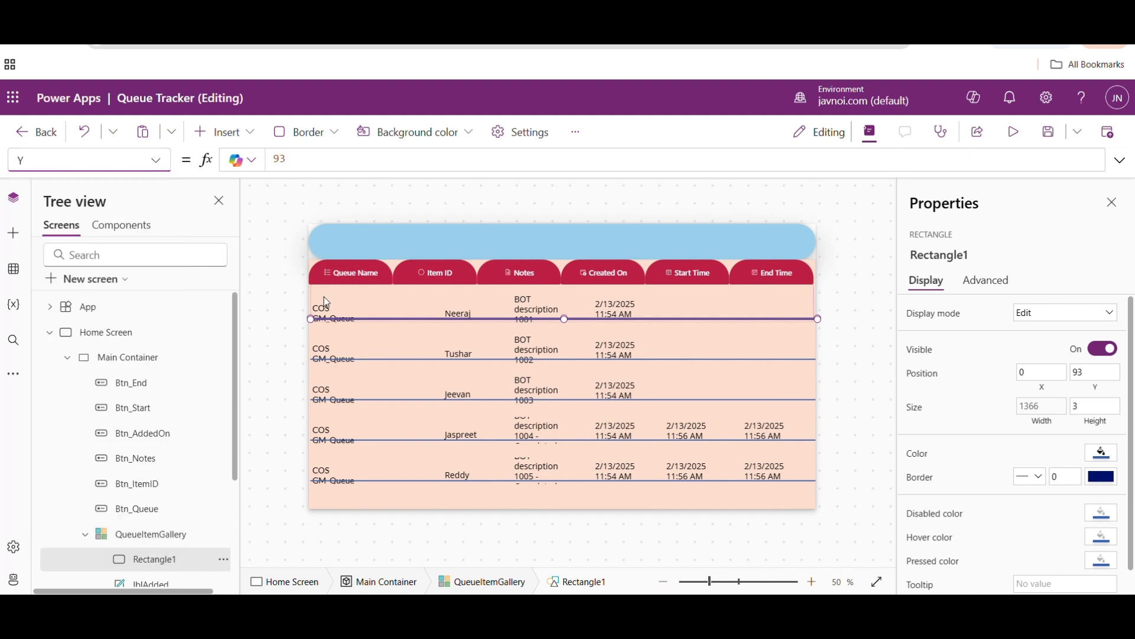
{"action": "left_click", "coordinate": [331, 311]}
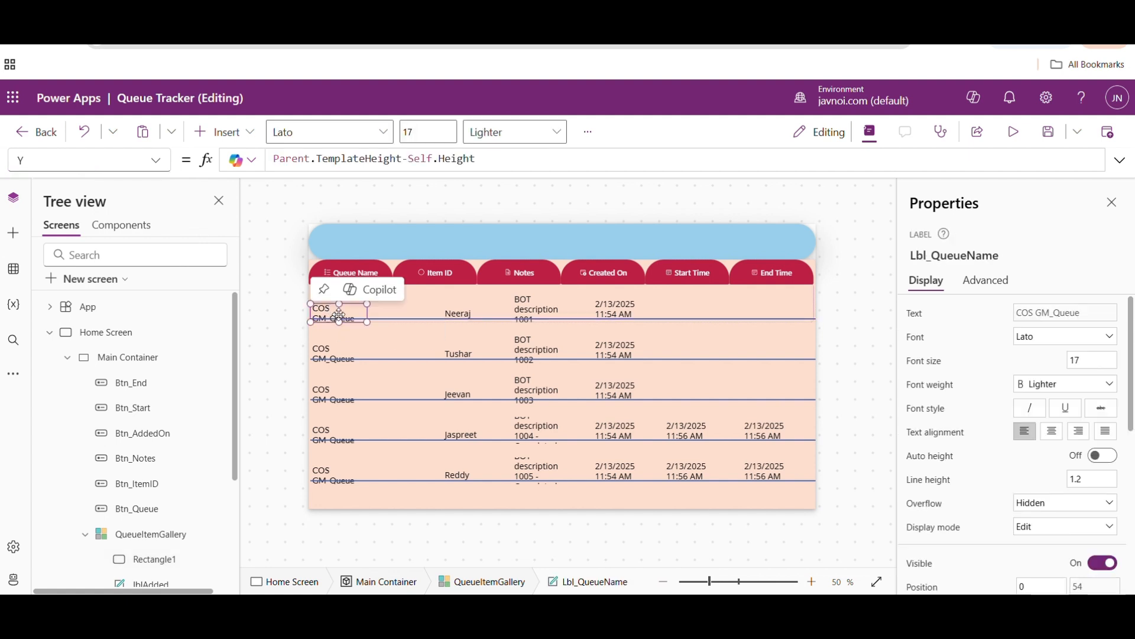
{"action": "left_click", "coordinate": [405, 322]}
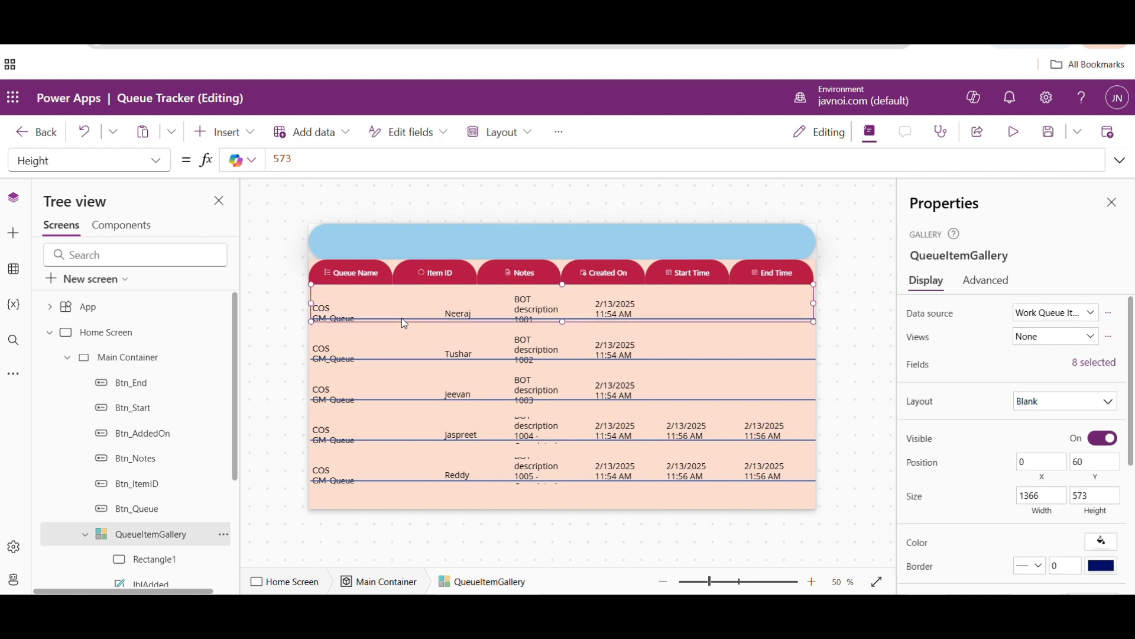
{"action": "left_click", "coordinate": [332, 312]}
{"action": "left_click_drag", "start_coordinate": [486, 159], "coordinate": [250, 162]}
{"action": "key", "text": "ctrl+c"}
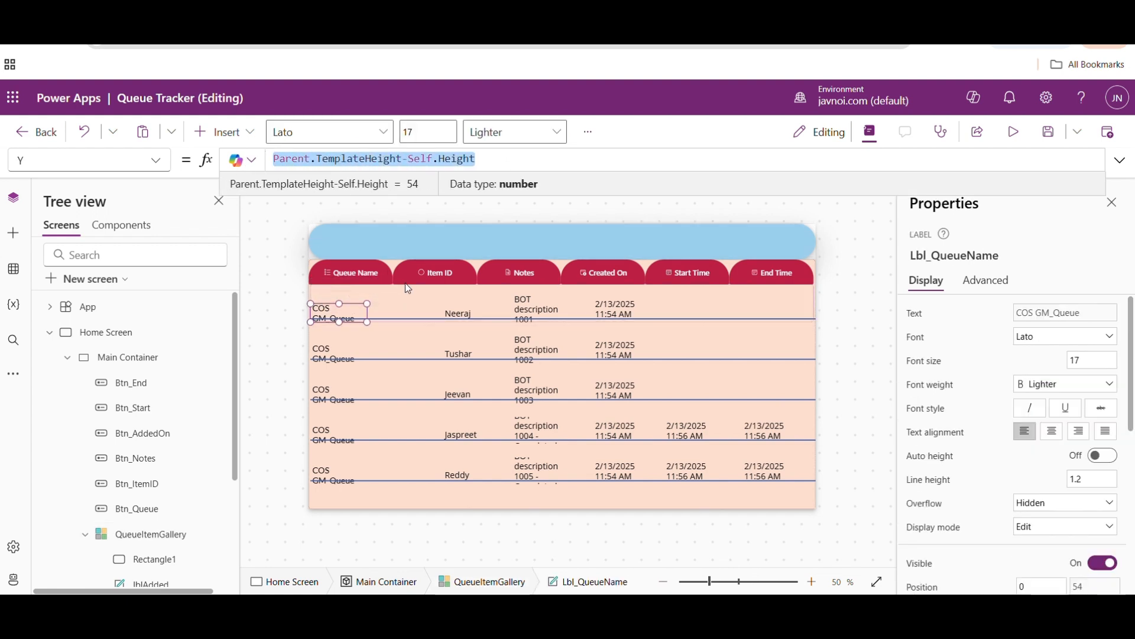
- Set the rectangle's Y formula to Parent.TemplateHeight-Self.Height, trying an offset of 1, and deselect it
{"action": "left_click", "coordinate": [436, 318]}
{"action": "left_click", "coordinate": [261, 157]}
{"action": "key", "text": "ctrl+a"}
{"action": "key", "text": "ctrl+v"}
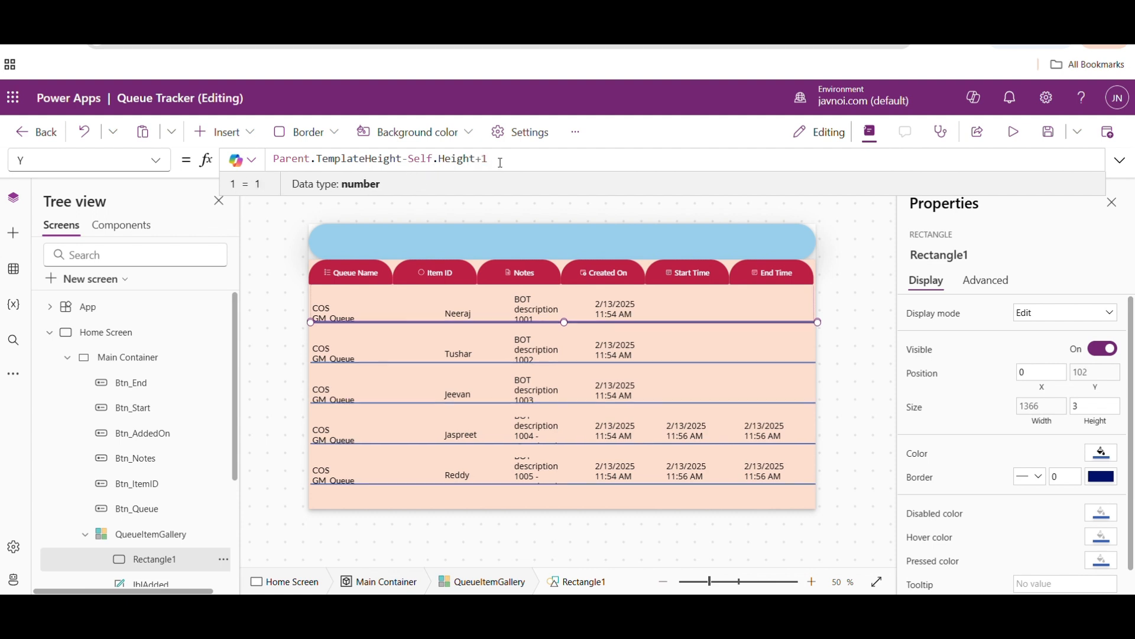
{"action": "type", "text": "-1"}
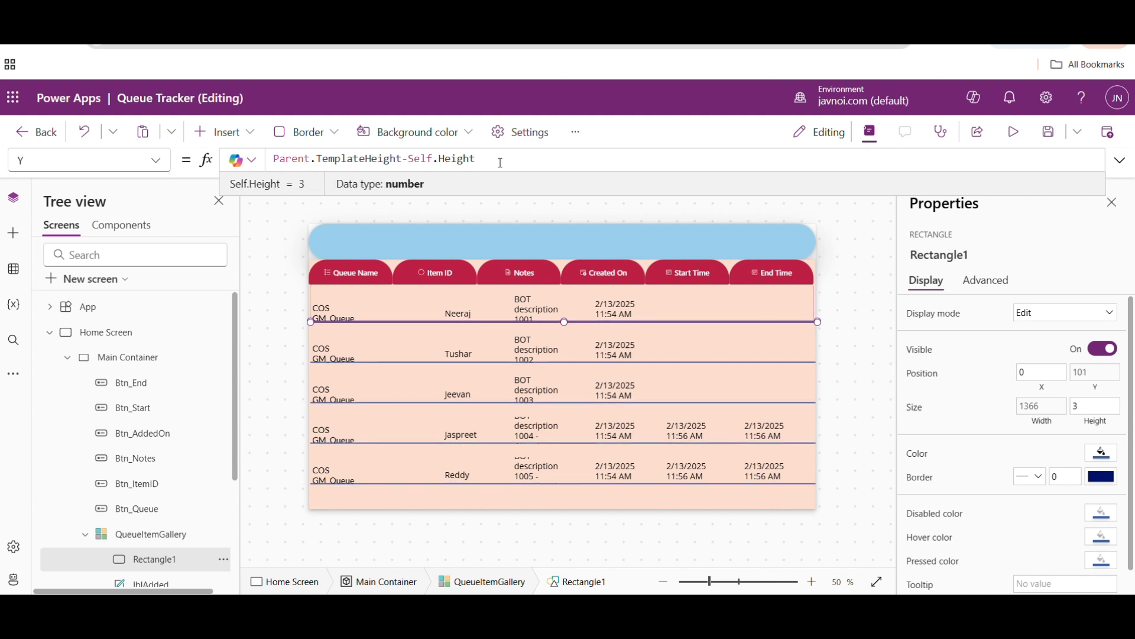
{"action": "left_click", "coordinate": [885, 310]}
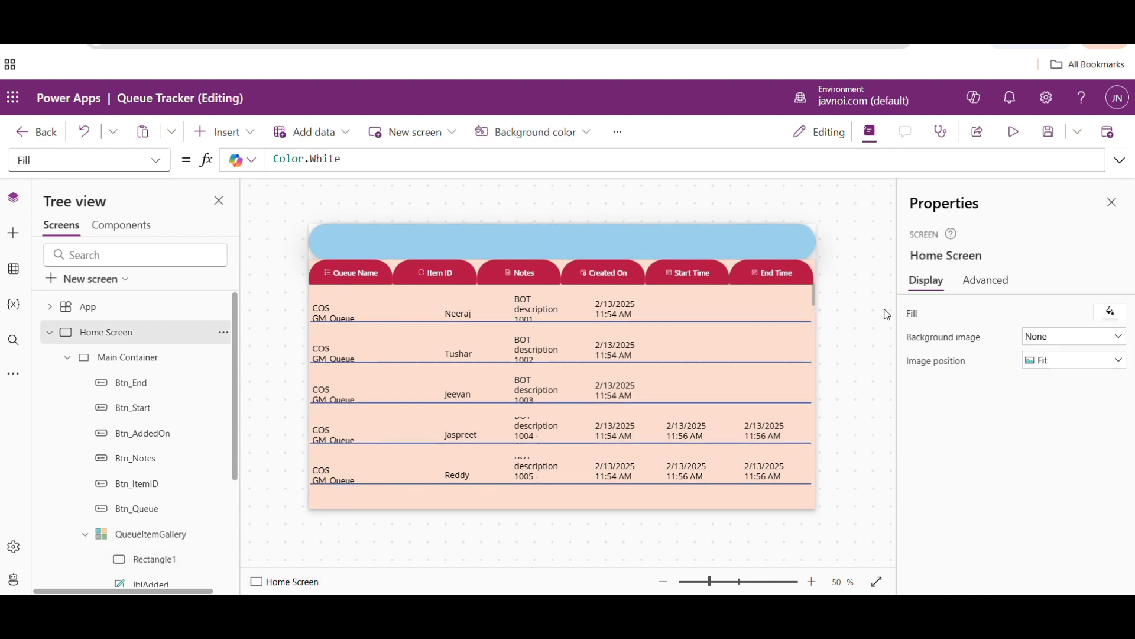
- Try offsets of +1, -3 and -6 in Lbl_QueueName's Y formula, remove the offset and deselect the label
{"action": "left_click", "coordinate": [330, 314]}
{"action": "left_click", "coordinate": [478, 158]}
{"action": "type", "text": "+1"}
{"action": "key", "text": "BackSpace"}
{"action": "key", "text": "BackSpace"}
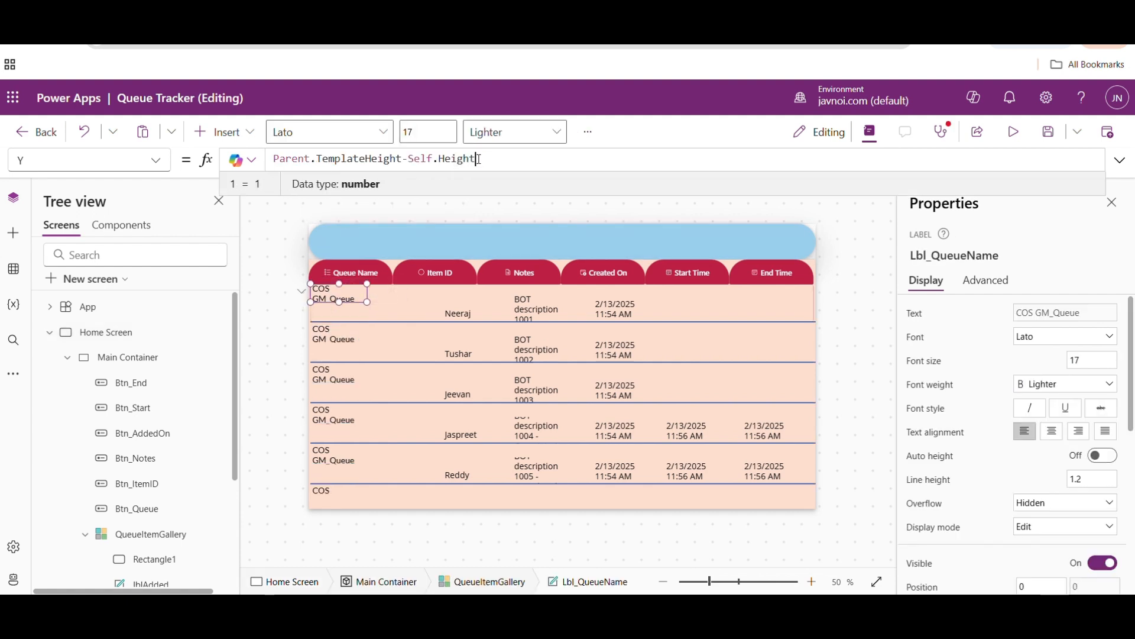
{"action": "type", "text": "-3"}
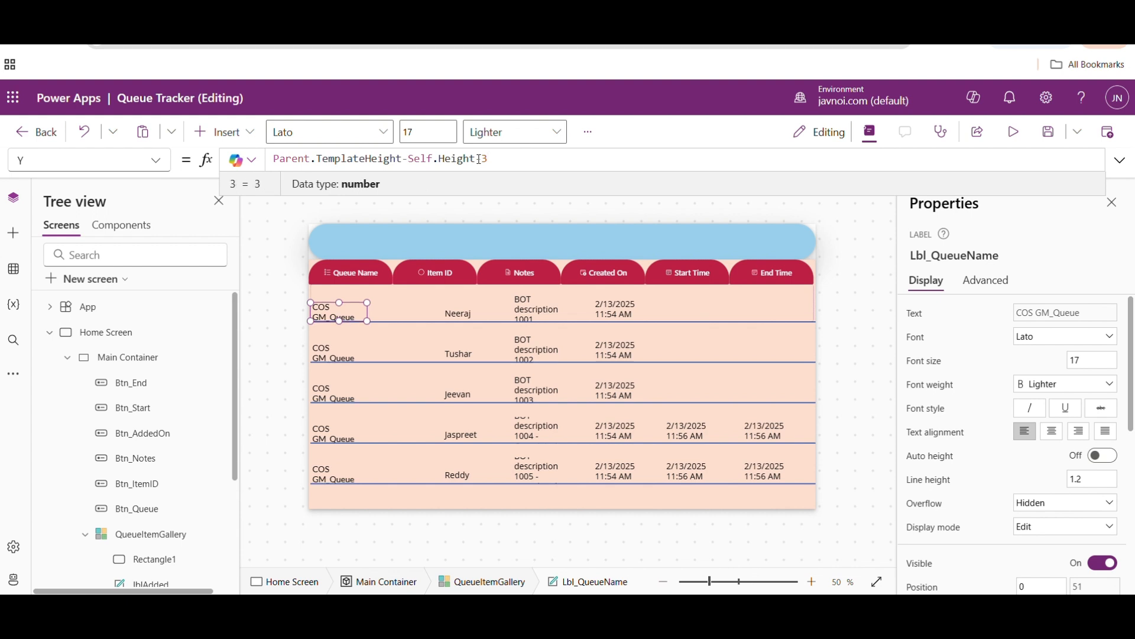
{"action": "type", "text": "6"}
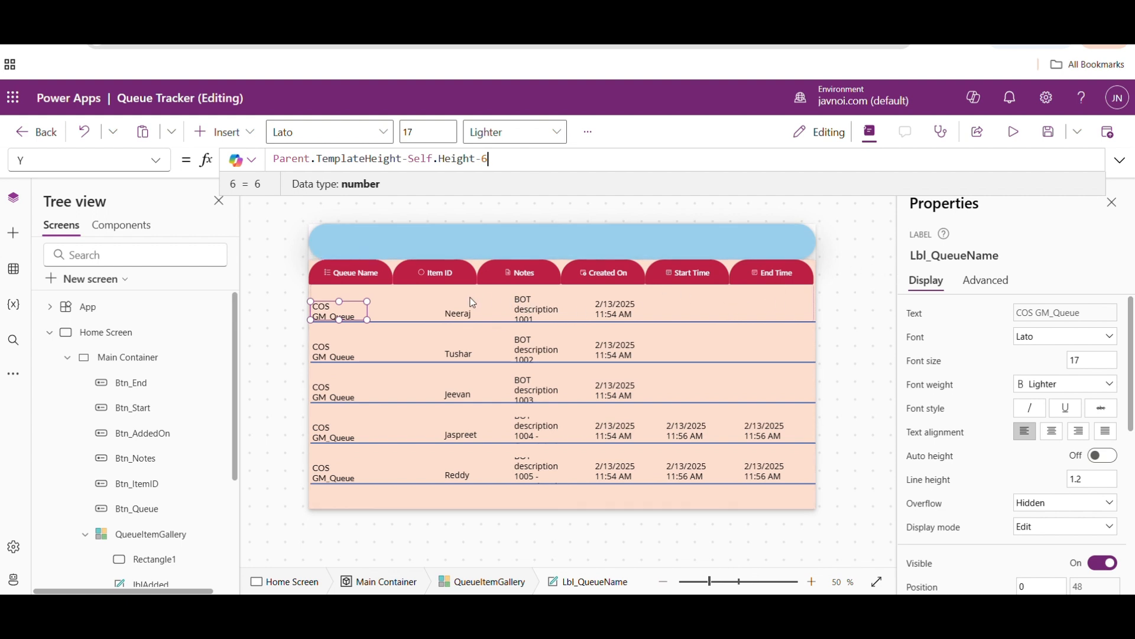
{"action": "key", "text": "BackSpace"}
{"action": "key", "text": "BackSpace"}
{"action": "left_click", "coordinate": [850, 263]}
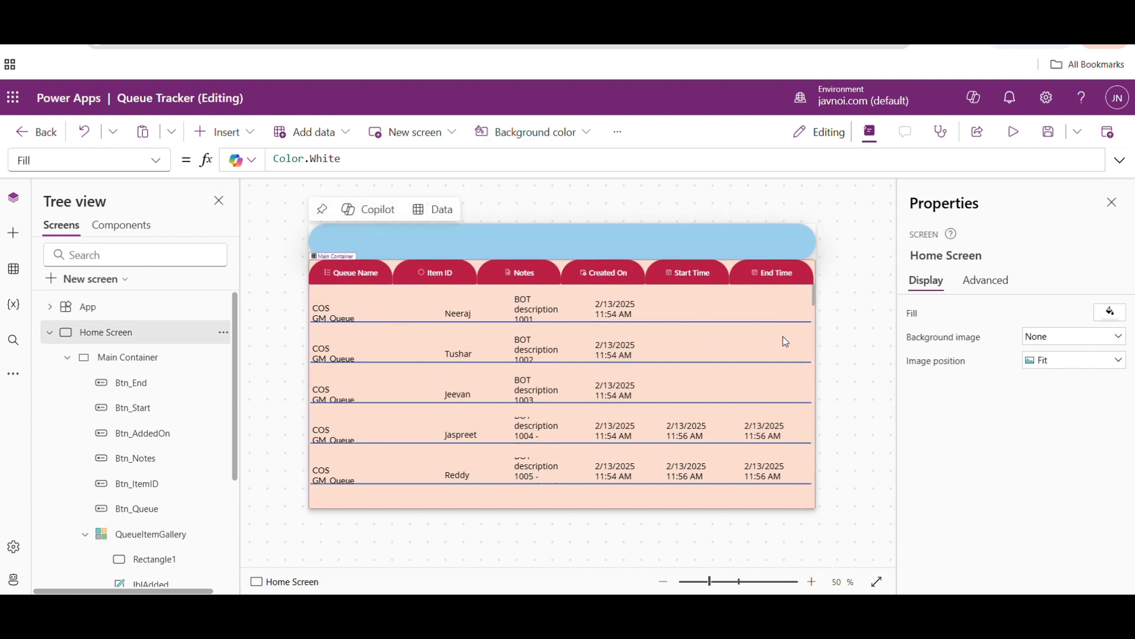
- Preview the Home Screen to check the gallery rows and separator lines, and return to editing
{"action": "left_click", "coordinate": [1014, 131]}
{"action": "mouse_move", "coordinate": [908, 263]}
{"action": "left_mouse_down"}
{"action": "mouse_move", "coordinate": [904, 420]}
{"action": "mouse_move", "coordinate": [904, 256]}
{"action": "left_mouse_up"}
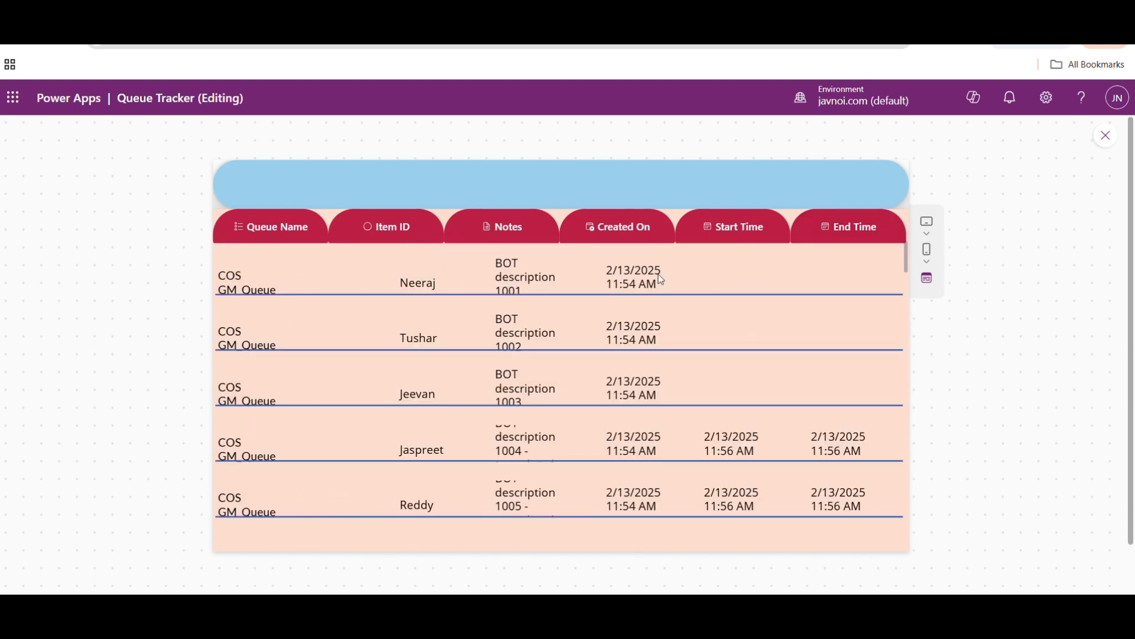
{"action": "left_click", "coordinate": [1106, 136]}
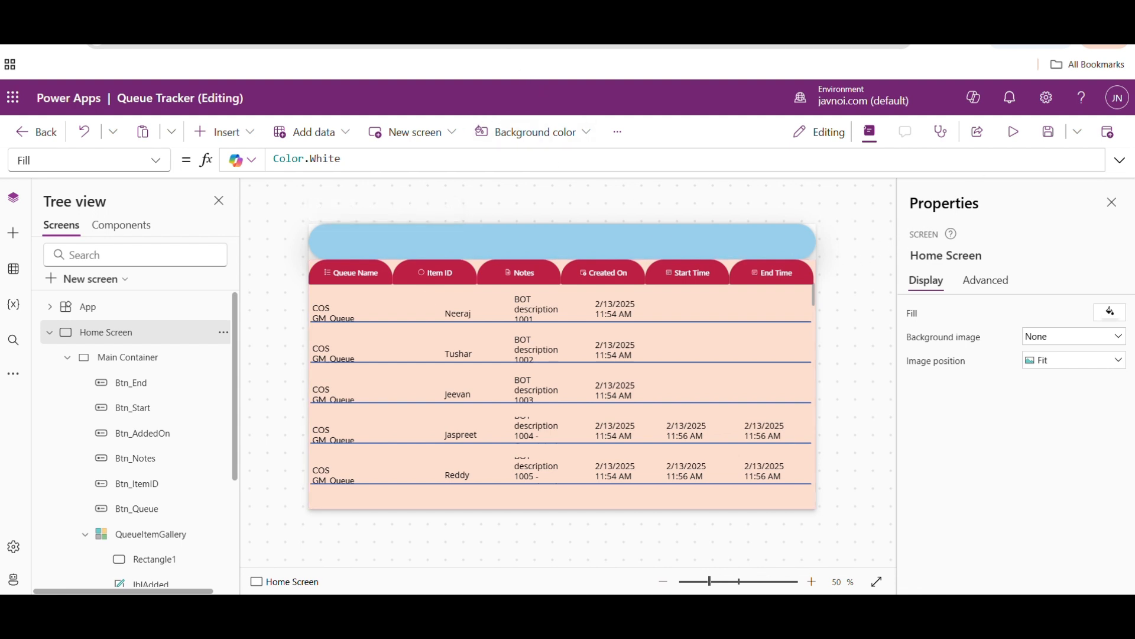
- Move the lblName label horizontally within the gallery row, towards the Notes column, to about X 405 and Y 15
{"action": "left_click", "coordinate": [335, 312]}
{"action": "left_click", "coordinate": [460, 310]}
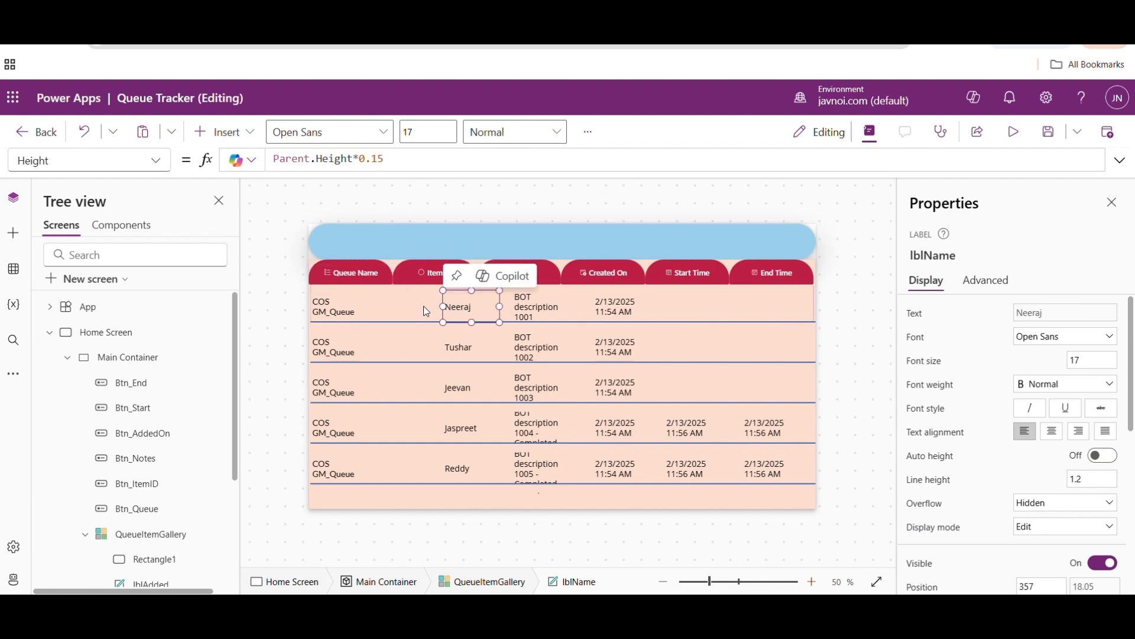
{"action": "left_click", "coordinate": [356, 315]}
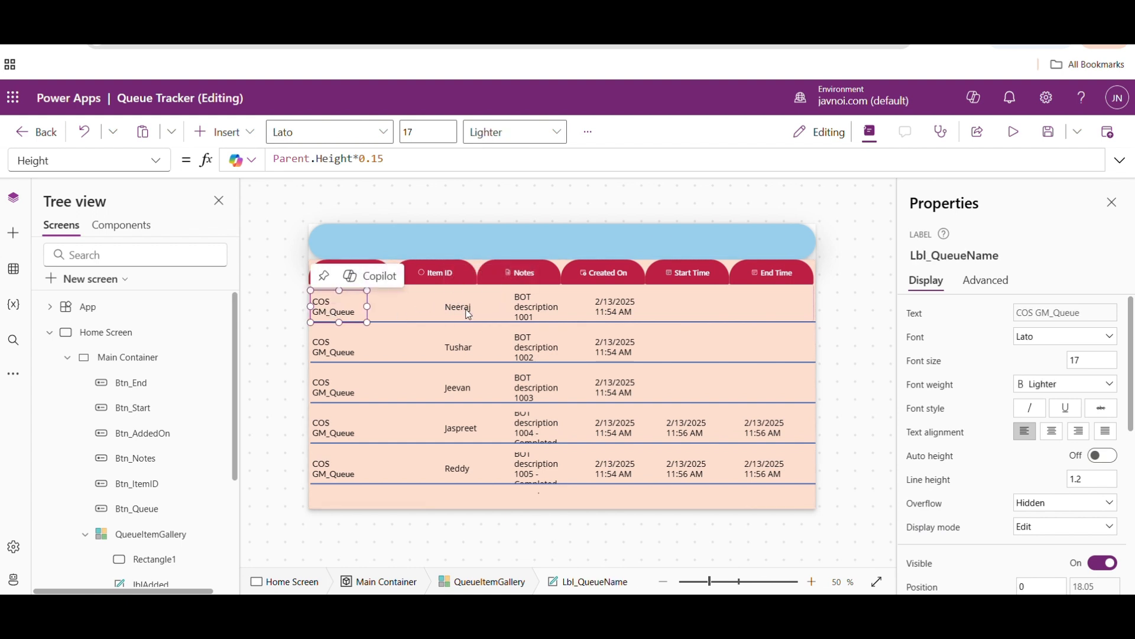
{"action": "left_click_drag", "start_coordinate": [467, 309], "coordinate": [484, 309]}
{"action": "left_click", "coordinate": [550, 304]}
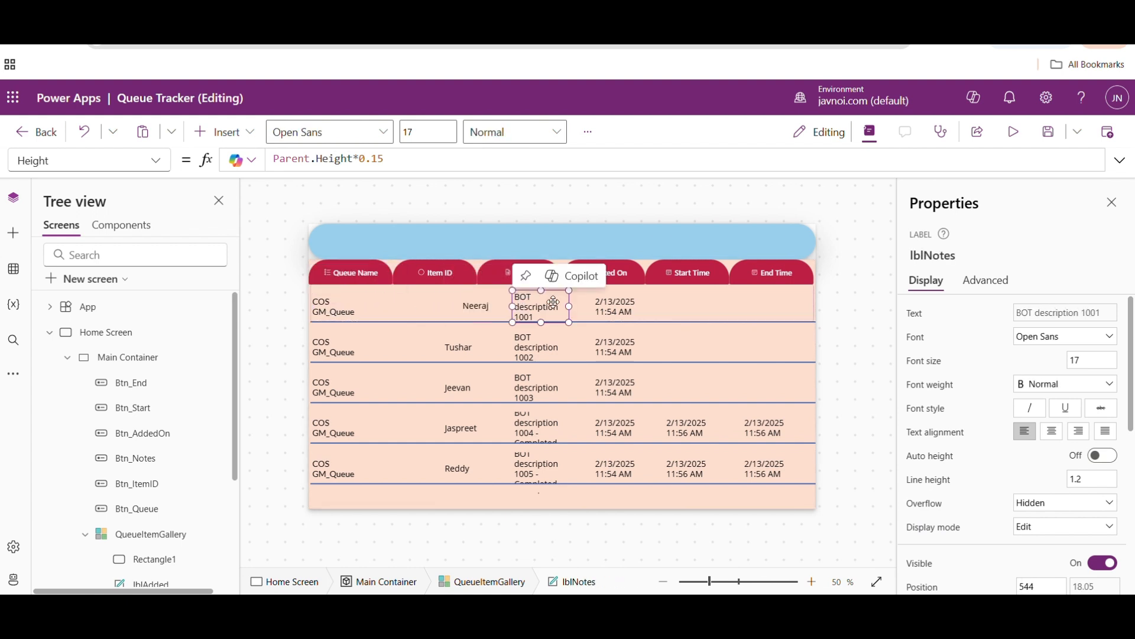
{"action": "left_click", "coordinate": [471, 305]}
- Show the X property of Lbl_QueueName in the formula bar
{"action": "left_click", "coordinate": [335, 308]}
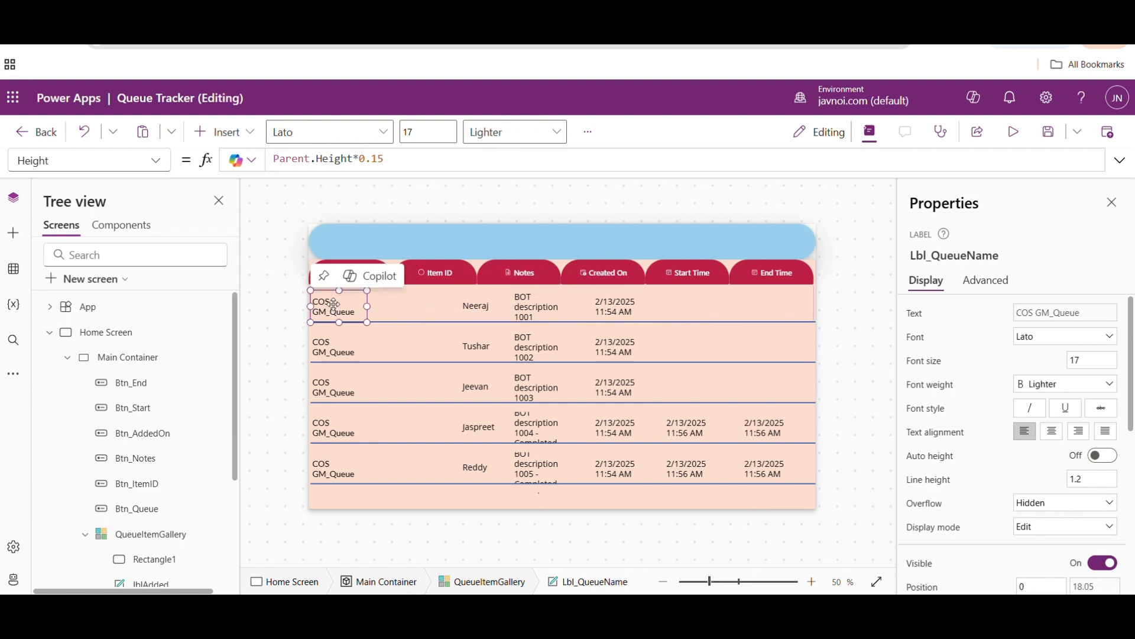
{"action": "left_click", "coordinate": [157, 161]}
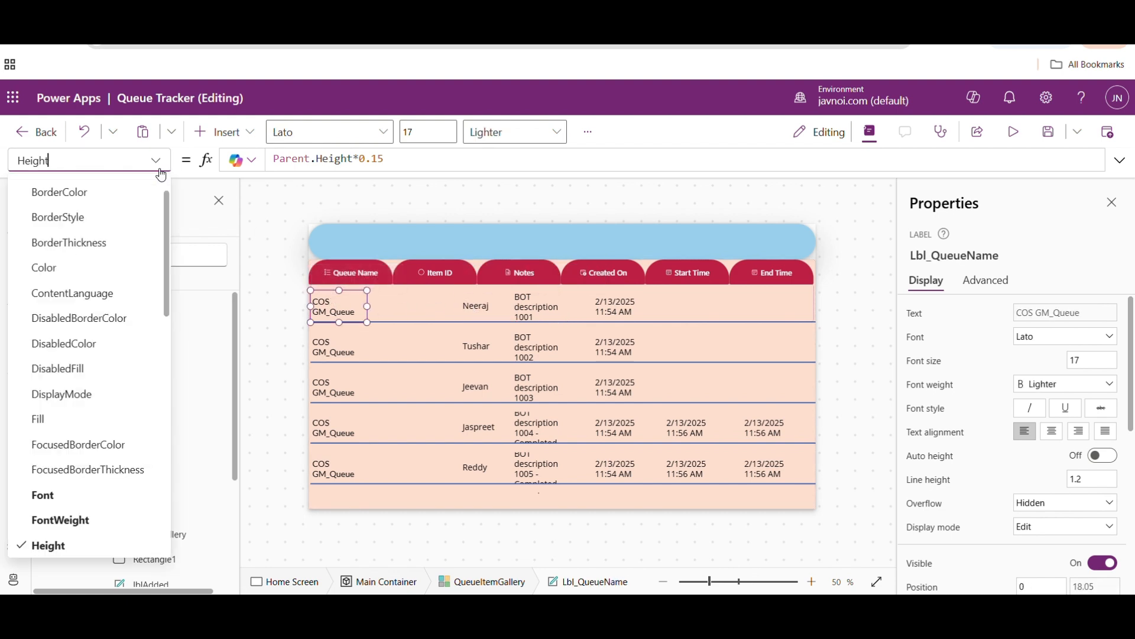
{"action": "scroll", "coordinate": [168, 220], "scroll_direction": "down", "scroll_amount": 10}
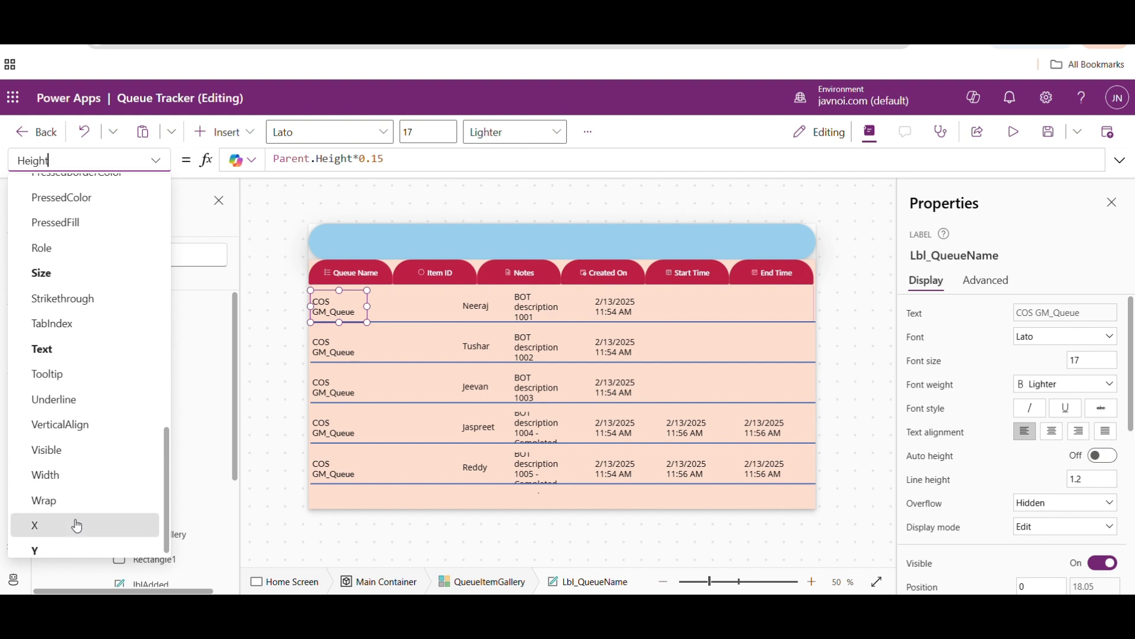
{"action": "left_click", "coordinate": [77, 524]}
- Set lblName's X formula to Btn_ItemID.X so that it aligns with the Item ID header
{"action": "left_click", "coordinate": [476, 305]}
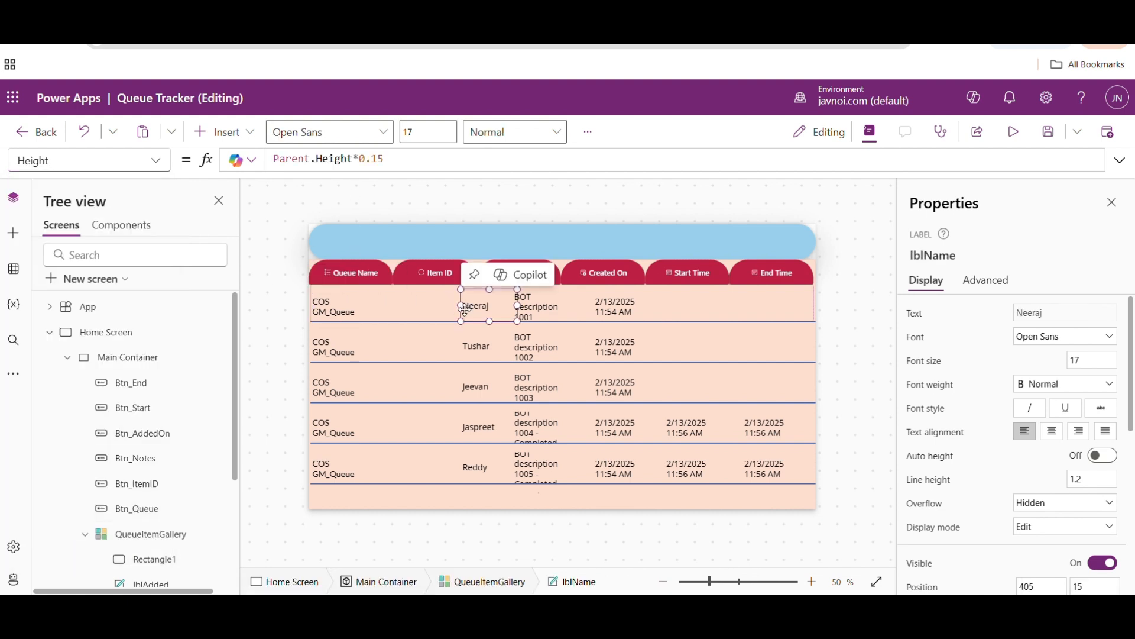
{"action": "left_click", "coordinate": [157, 167]}
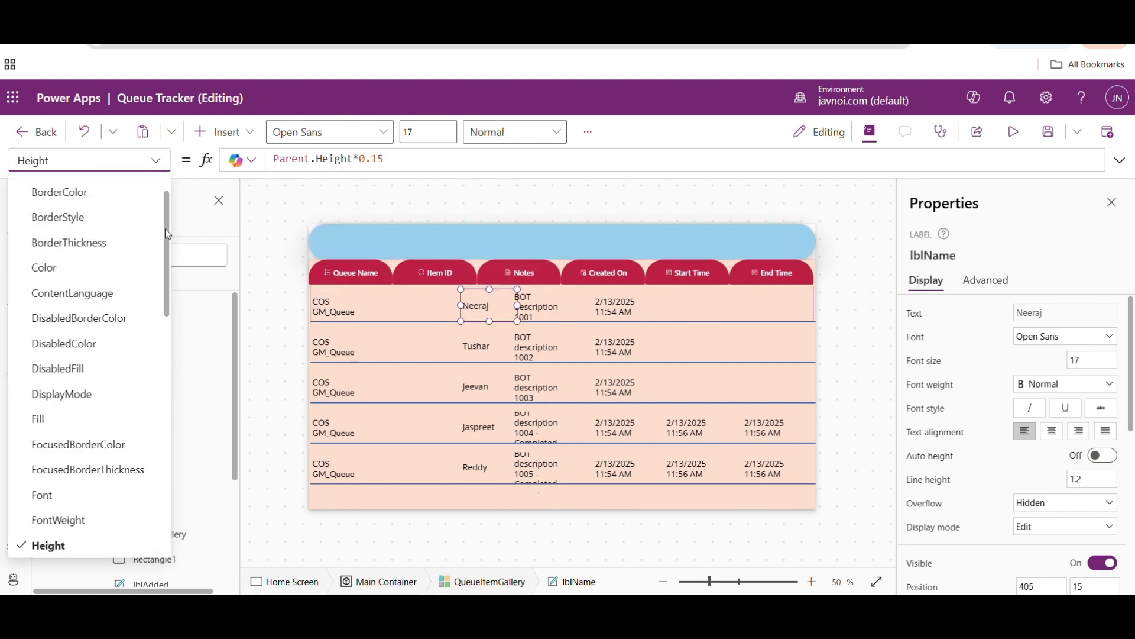
{"action": "scroll", "coordinate": [164, 228], "scroll_direction": "down", "scroll_amount": 10}
{"action": "left_click", "coordinate": [61, 523]}
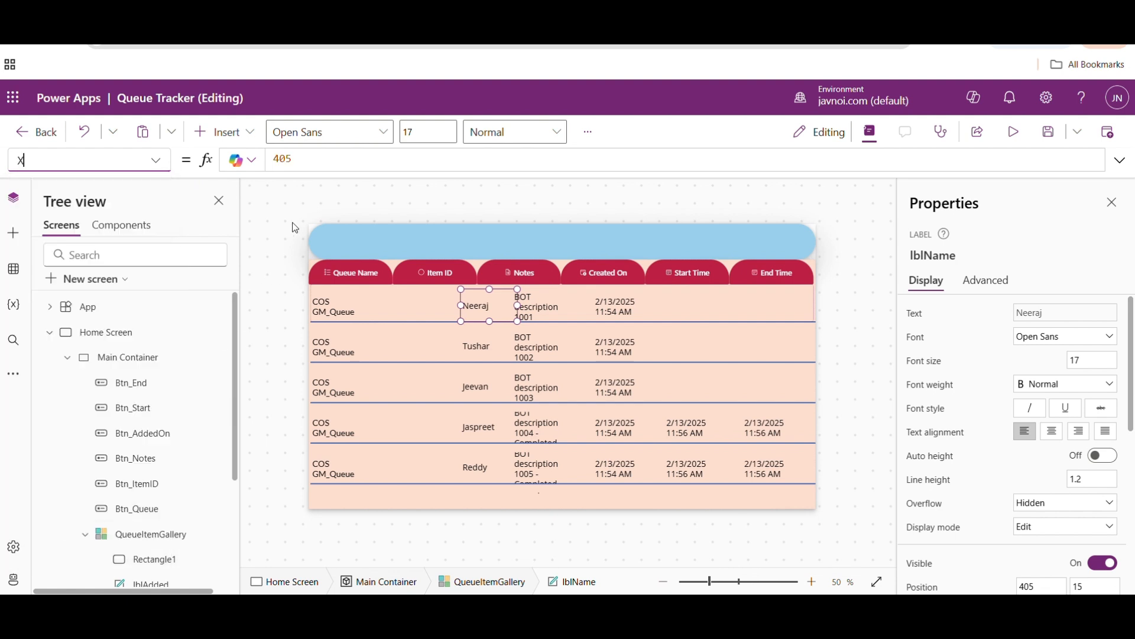
{"action": "left_click", "coordinate": [310, 158]}
{"action": "key", "text": "ctrl+a"}
{"action": "type", "text": "Btn"}
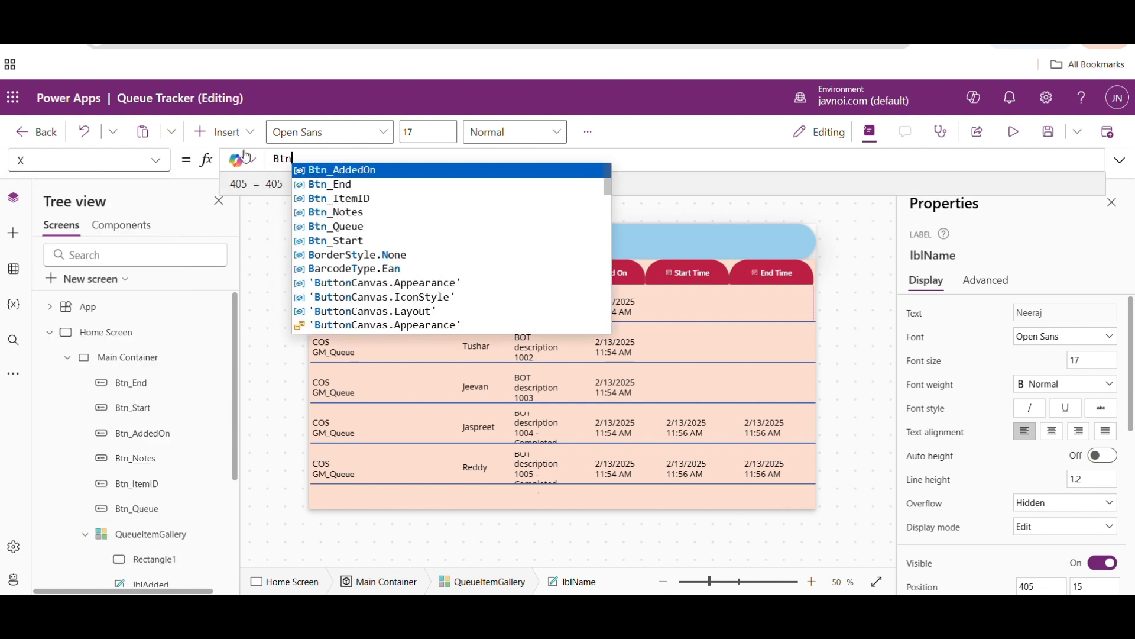
{"action": "key", "text": "Down"}
{"action": "key", "text": "Down"}
{"action": "key", "text": "Tab"}
{"action": "type", "text": ".x"}
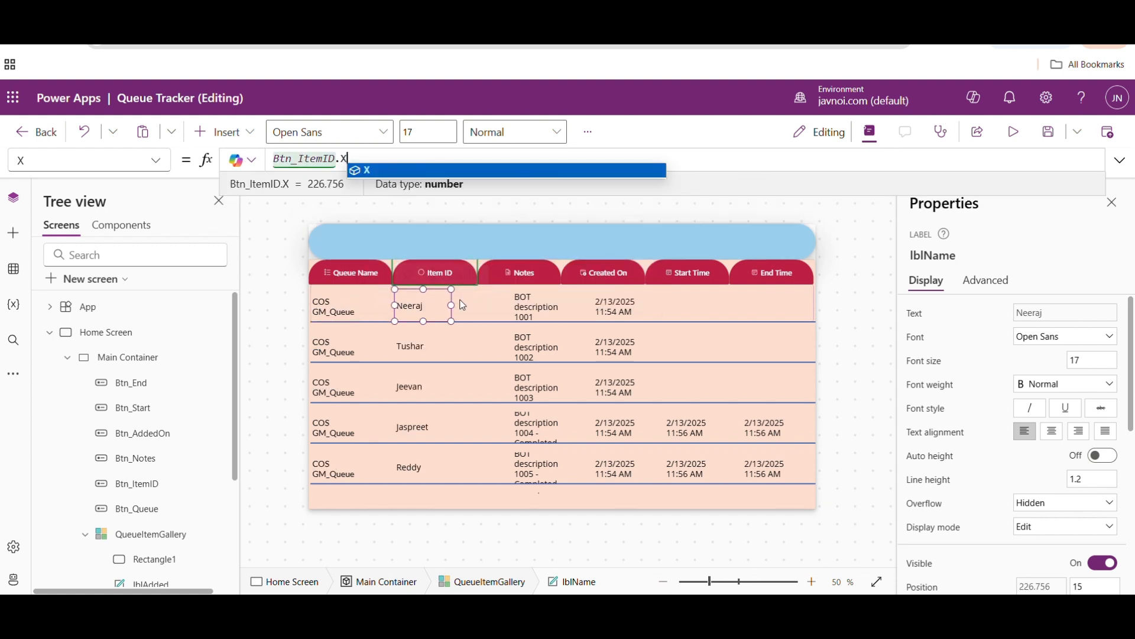
- Set lblNotes' X formula to Btn_Notes.X so that it aligns with the Notes header
{"action": "left_click", "coordinate": [526, 316]}
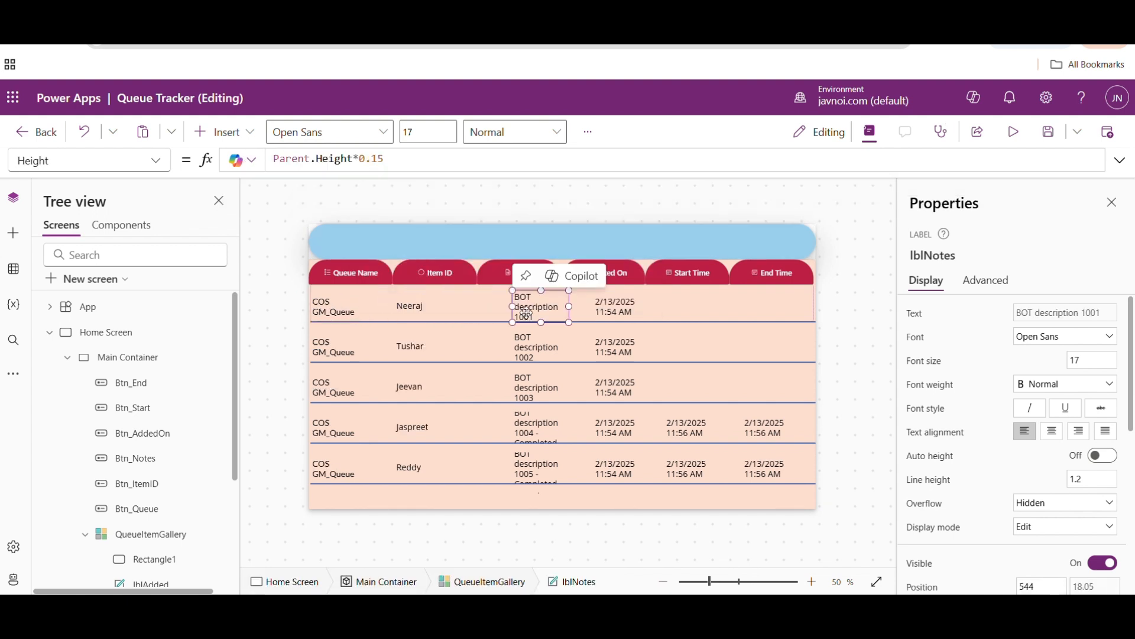
{"action": "left_click", "coordinate": [156, 161]}
{"action": "scroll", "coordinate": [171, 506], "scroll_direction": "down", "scroll_amount": 5}
{"action": "scroll", "coordinate": [171, 506], "scroll_direction": "down", "scroll_amount": 3}
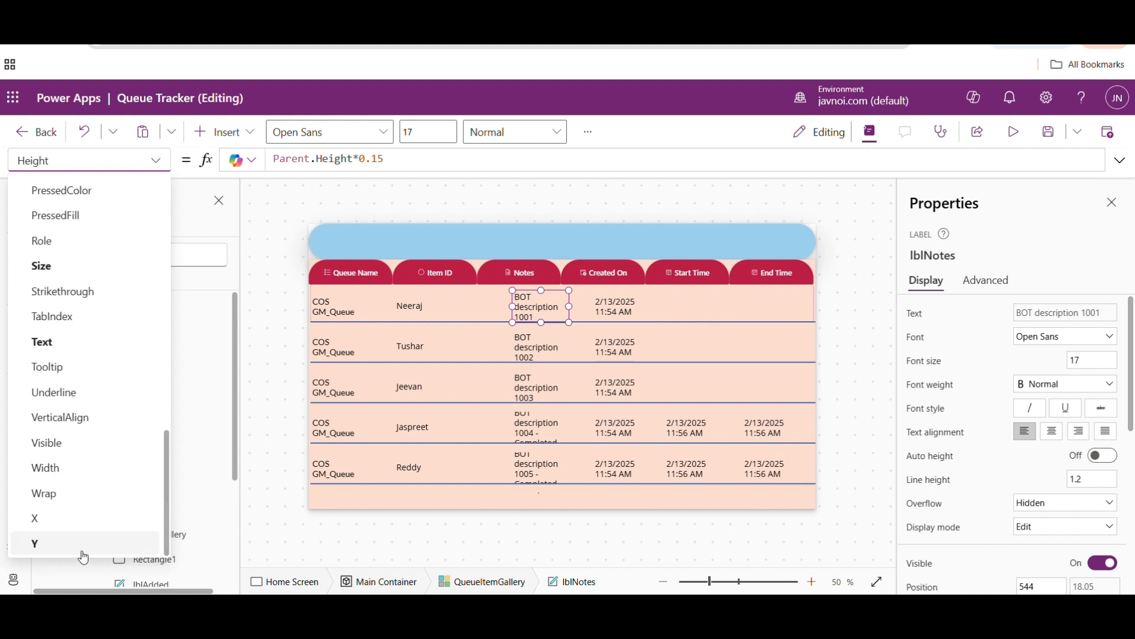
{"action": "left_click", "coordinate": [43, 519]}
{"action": "left_click", "coordinate": [301, 154]}
{"action": "key", "text": "ctrl+a"}
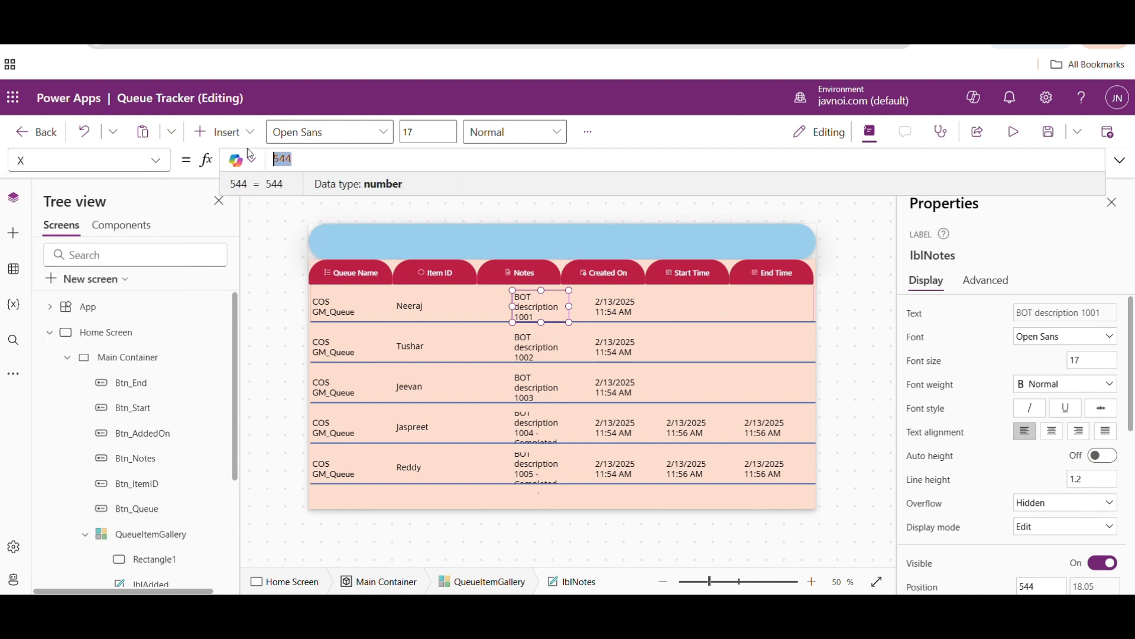
{"action": "type", "text": "Btn"}
{"action": "key", "text": "Down"}
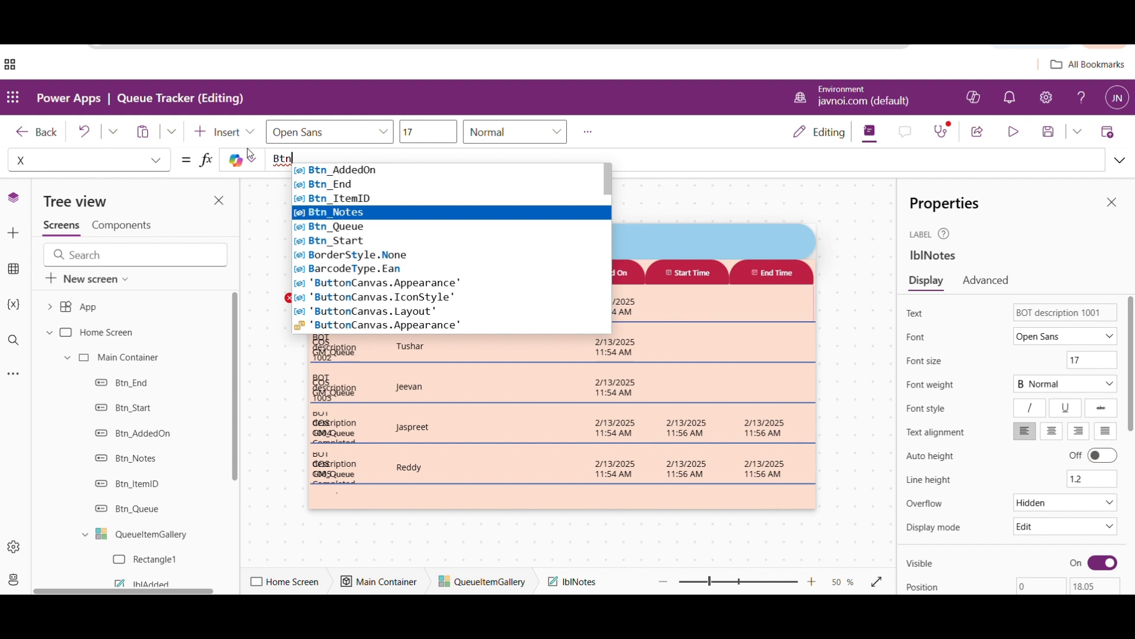
{"action": "key", "text": "Tab"}
{"action": "type", "text": "X"}
{"action": "key", "text": "BackSpace"}
{"action": "type", "text": ".X"}
{"action": "key", "text": "Tab"}
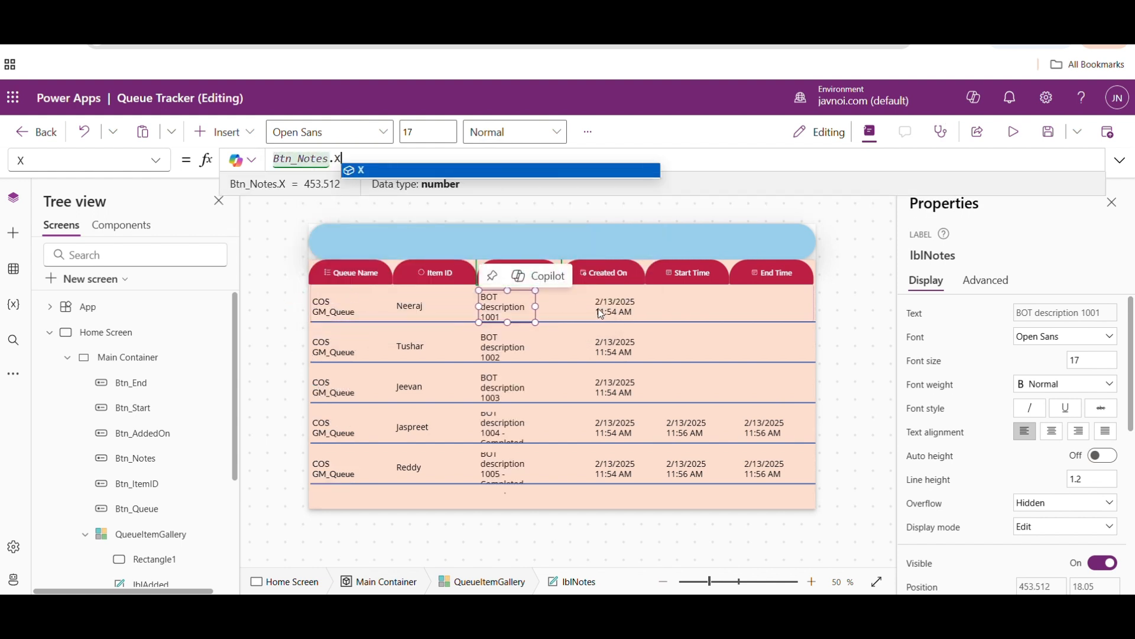
- Set lblCreatedOn's X formula to Btn_AddedOn.X so that it aligns with the Created On header
{"action": "left_click", "coordinate": [615, 306]}
{"action": "left_click", "coordinate": [152, 161]}
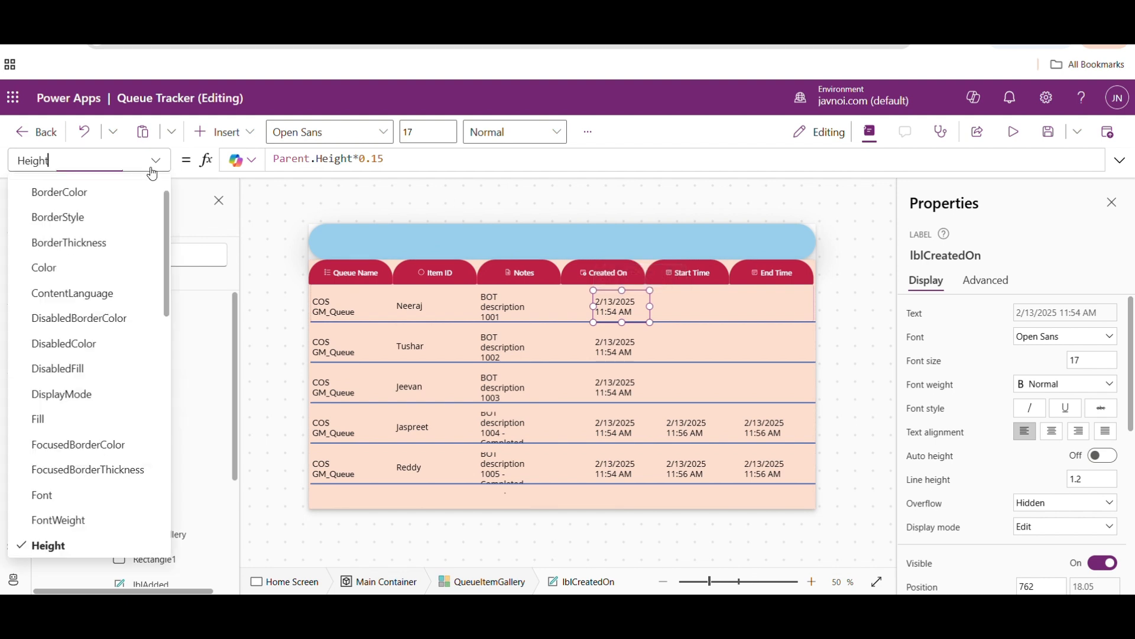
{"action": "left_click_drag", "start_coordinate": [167, 201], "coordinate": [168, 477]}
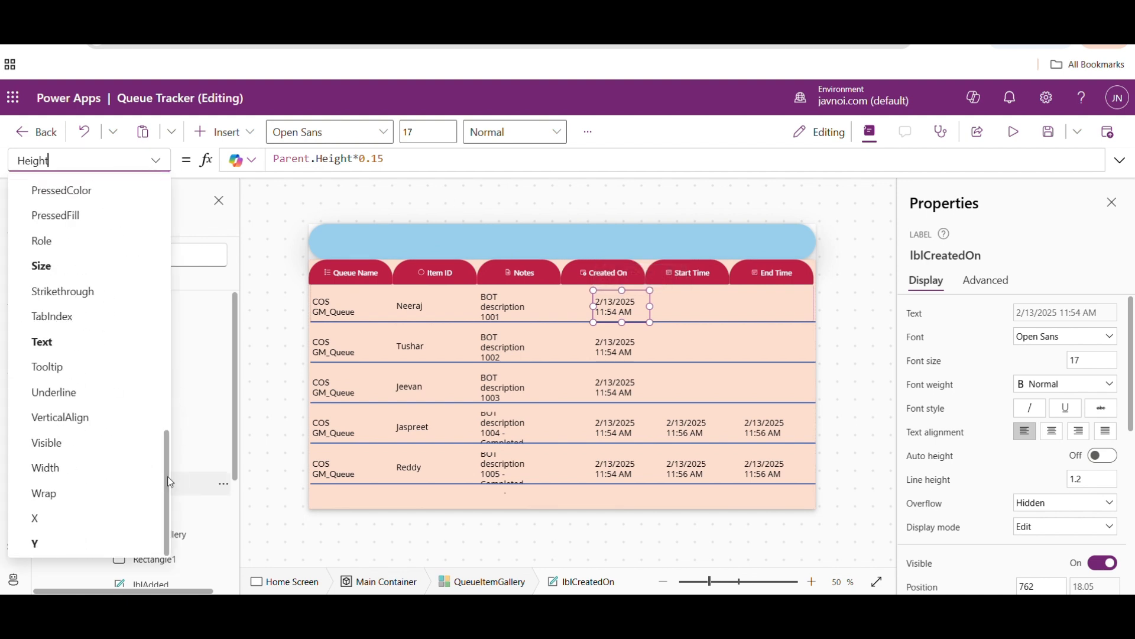
{"action": "left_click", "coordinate": [60, 517]}
{"action": "left_click_drag", "start_coordinate": [295, 159], "coordinate": [263, 159]}
{"action": "type", "text": "Btn"}
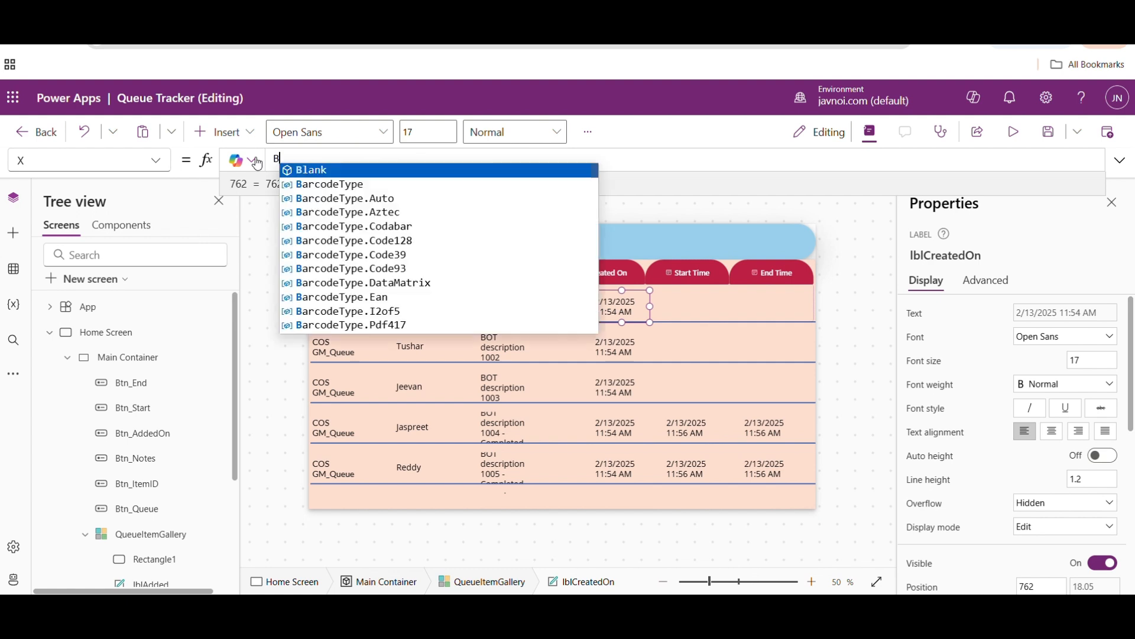
{"action": "key", "text": "Down"}
{"action": "key", "text": "Down"}
{"action": "key", "text": "Down"}
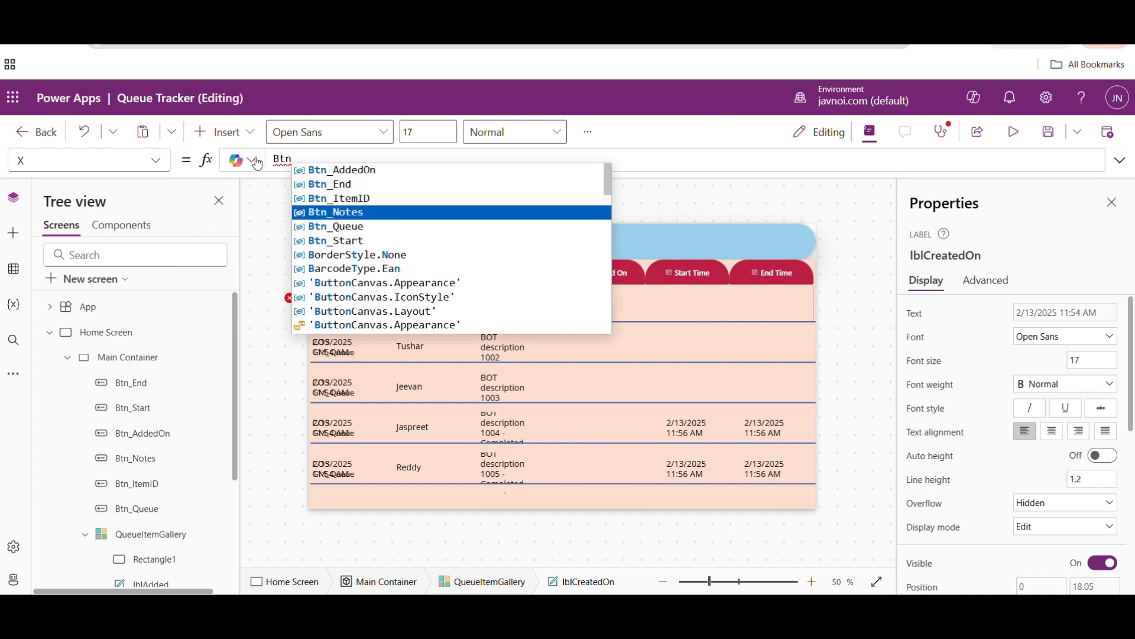
{"action": "key", "text": "Up"}
{"action": "key", "text": "Up"}
{"action": "key", "text": "Up"}
{"action": "key", "text": "Tab"}
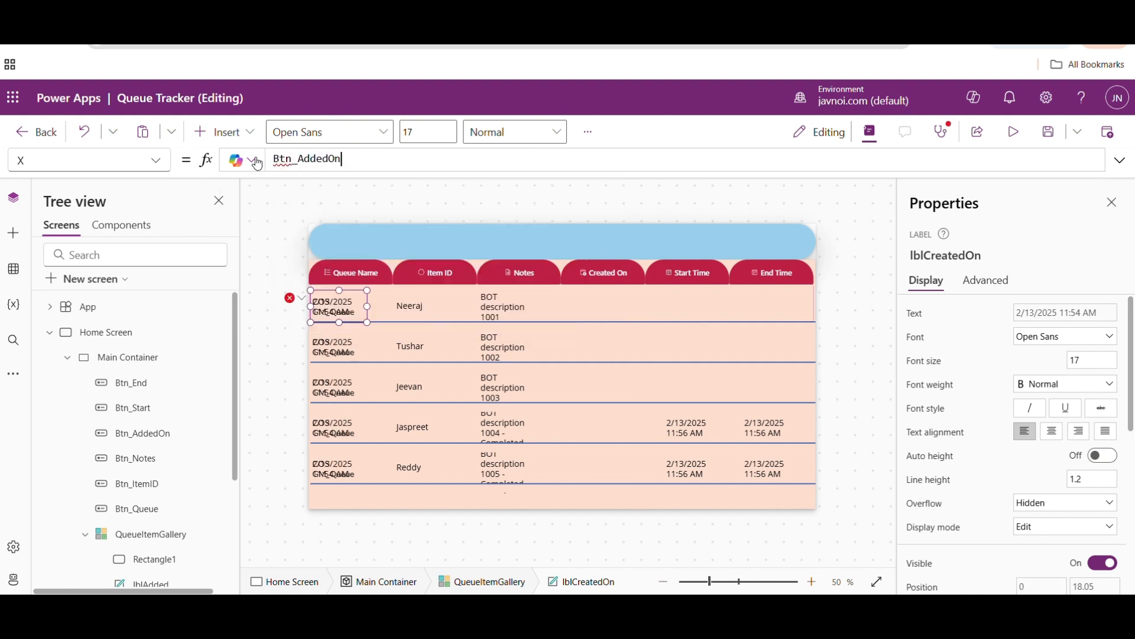
{"action": "type", "text": ".X"}
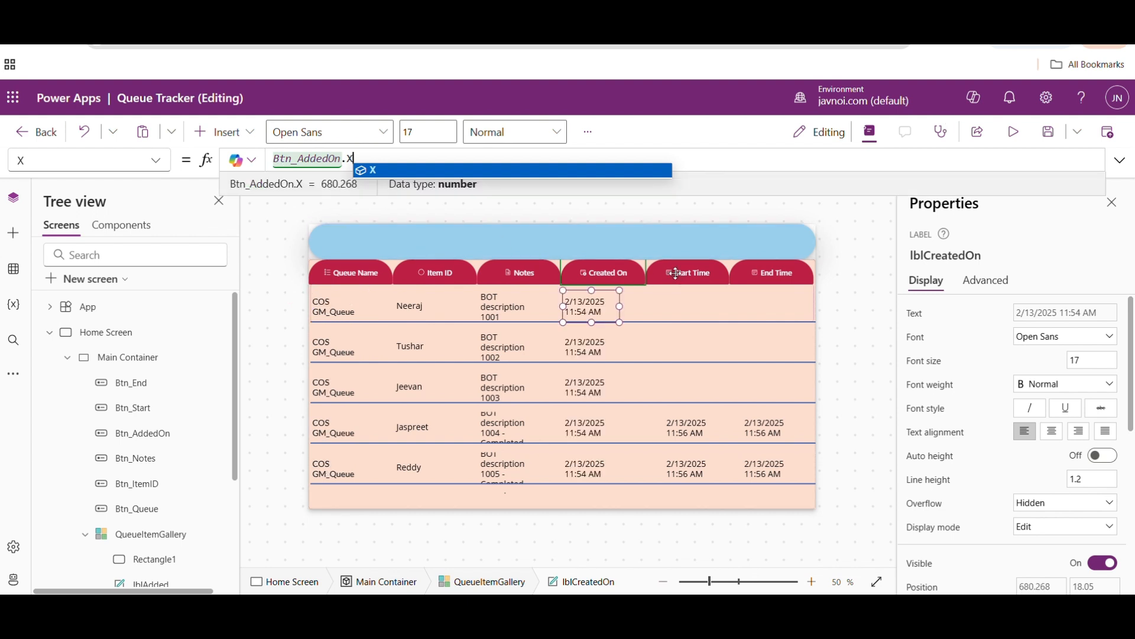
- Set lblStart's X formula to Btn_Start.X so that it aligns with the Start Time header
{"action": "left_click", "coordinate": [675, 273]}
{"action": "left_click", "coordinate": [680, 302]}
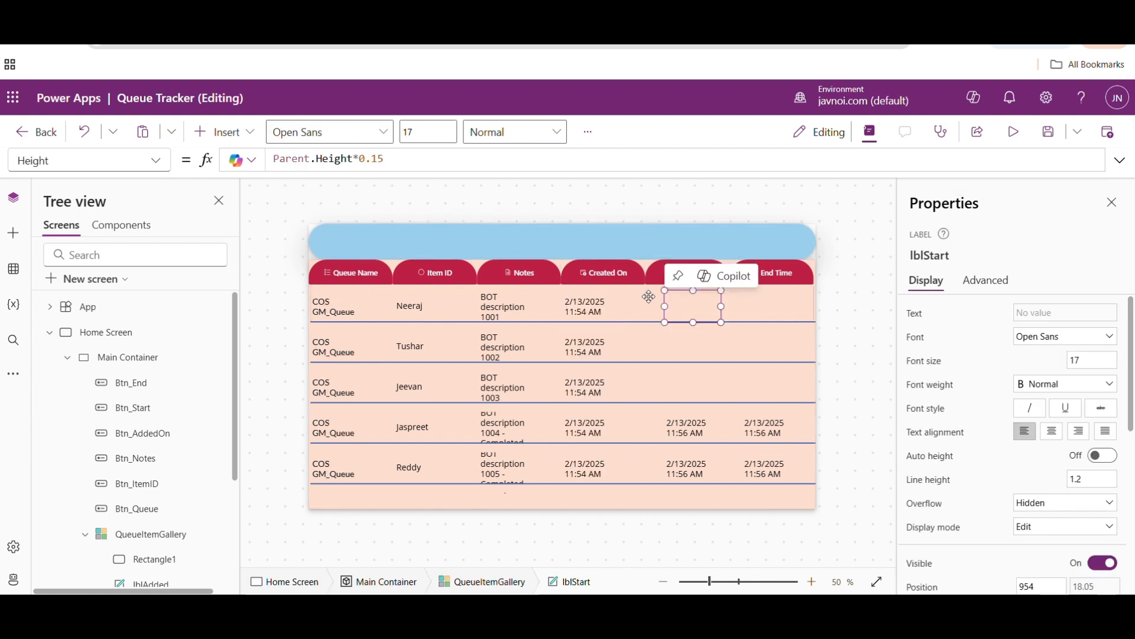
{"action": "left_click", "coordinate": [159, 156]}
{"action": "scroll", "coordinate": [163, 486], "scroll_direction": "down", "scroll_amount": 10}
{"action": "left_click", "coordinate": [35, 518]}
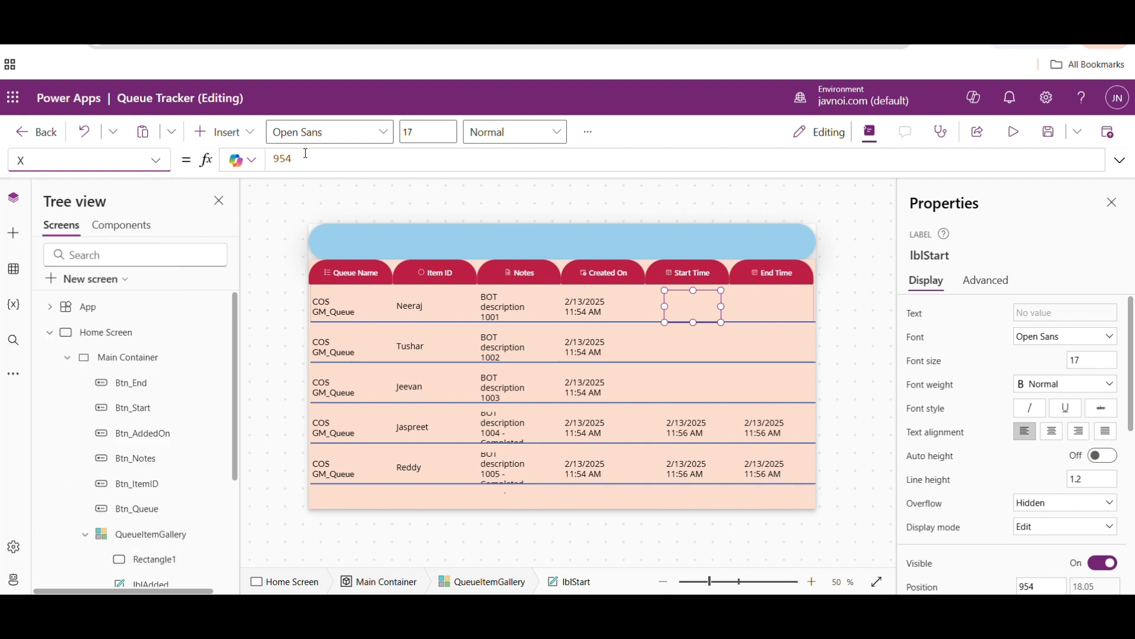
{"action": "left_click", "coordinate": [307, 155]}
{"action": "key", "text": "ctrl+a"}
{"action": "key", "text": "BackSpace"}
{"action": "type", "text": "Btn"}
{"action": "key", "text": "Down"}
{"action": "key", "text": "Down"}
{"action": "key", "text": "Down"}
{"action": "key", "text": "Down"}
{"action": "key", "text": "Tab"}
{"action": "type", "text": ".X"}
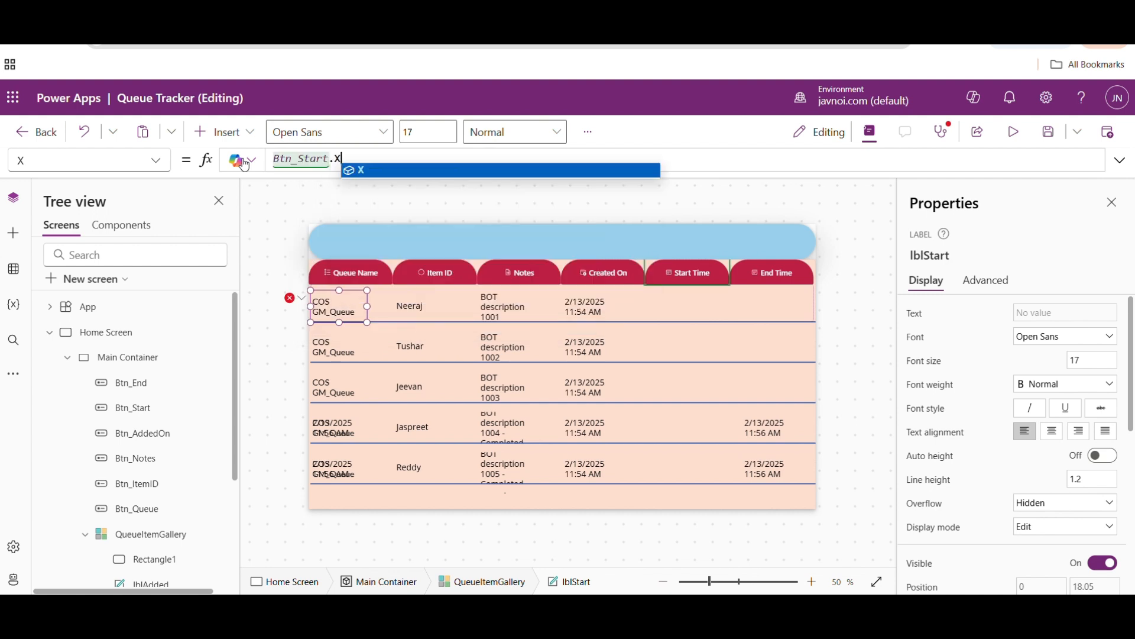
- Set lblAdded's X formula to Btn_End.X to align it with the End Time header, and deselect the label
{"action": "left_click", "coordinate": [761, 309]}
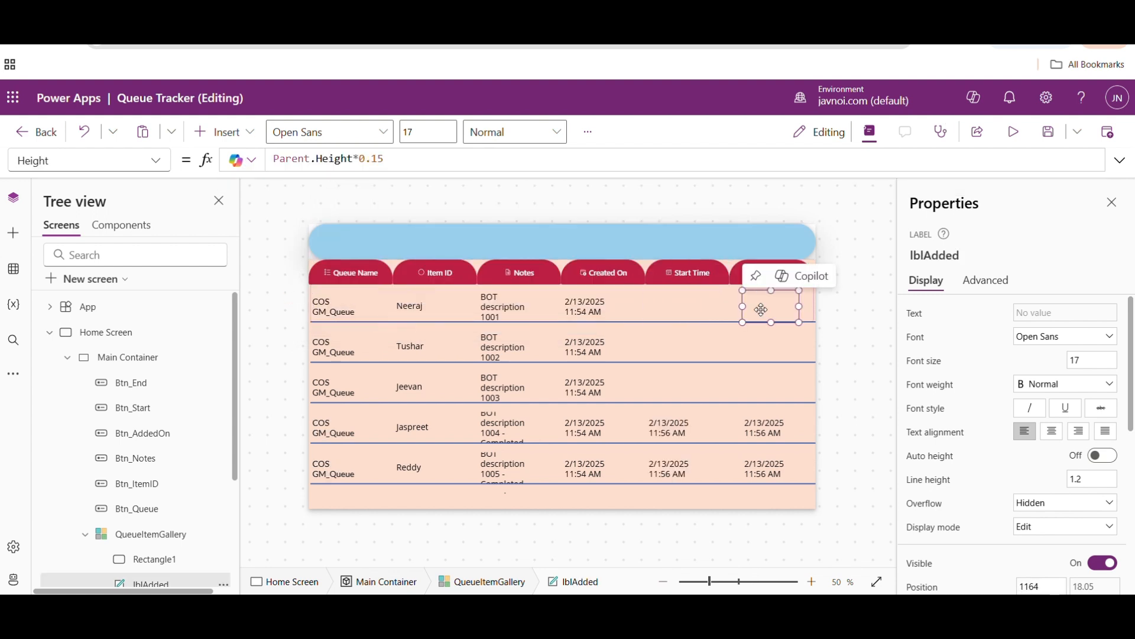
{"action": "left_click", "coordinate": [157, 160]}
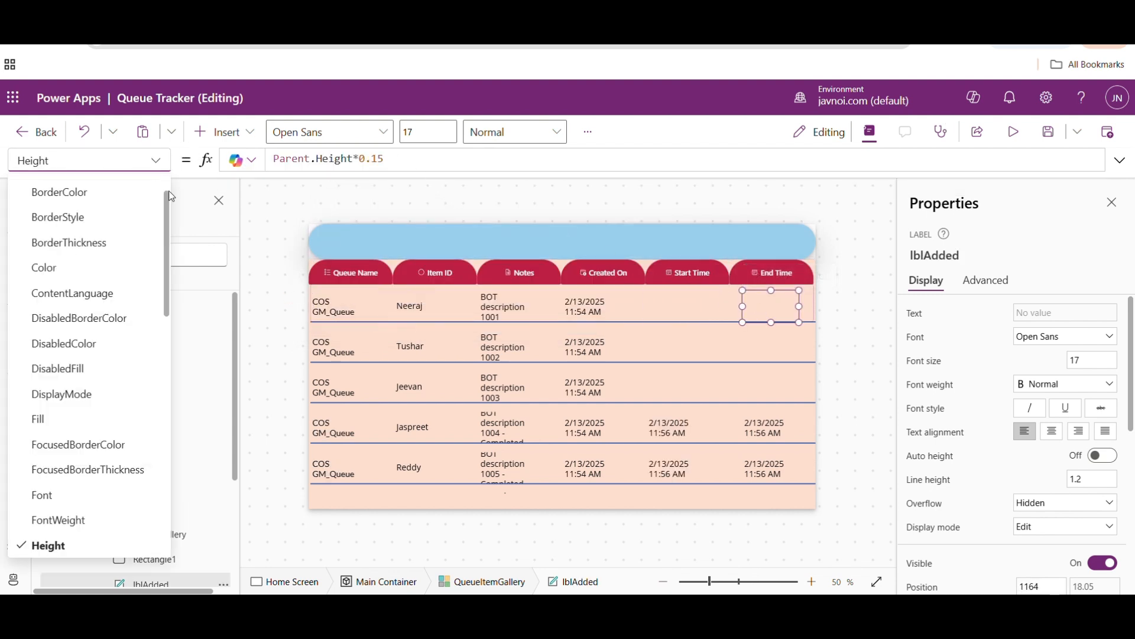
{"action": "left_click_drag", "start_coordinate": [168, 205], "coordinate": [168, 441]}
{"action": "left_click", "coordinate": [51, 521]}
{"action": "left_click", "coordinate": [310, 161]}
{"action": "double_click", "coordinate": [309, 160]}
{"action": "type", "text": "Btn"}
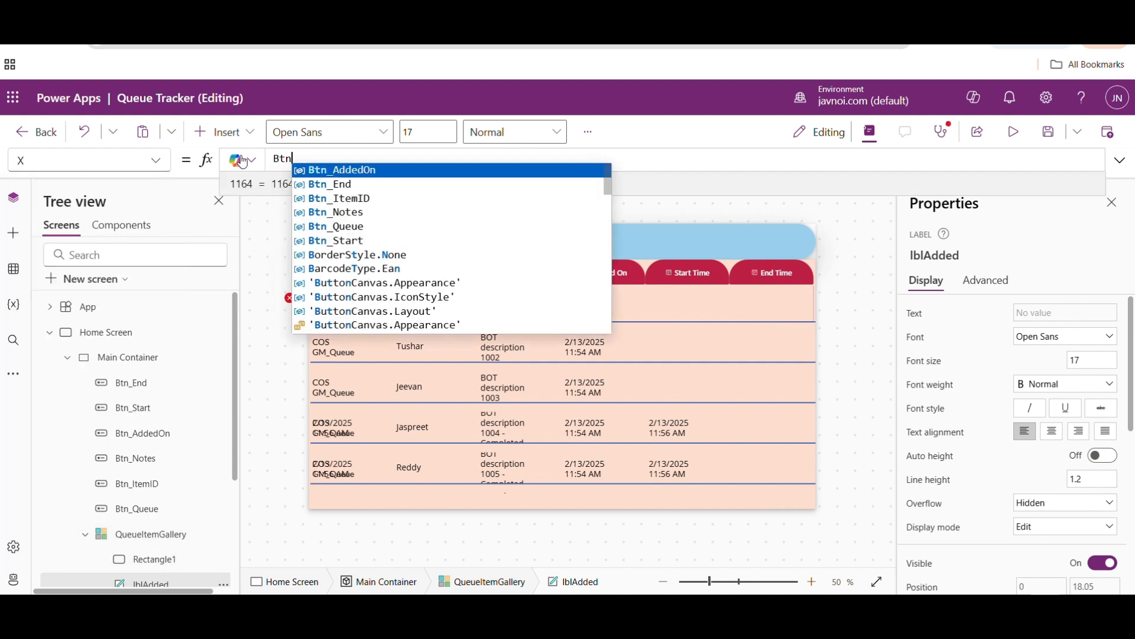
{"action": "key", "text": "Tab"}
{"action": "type", "text": ".X"}
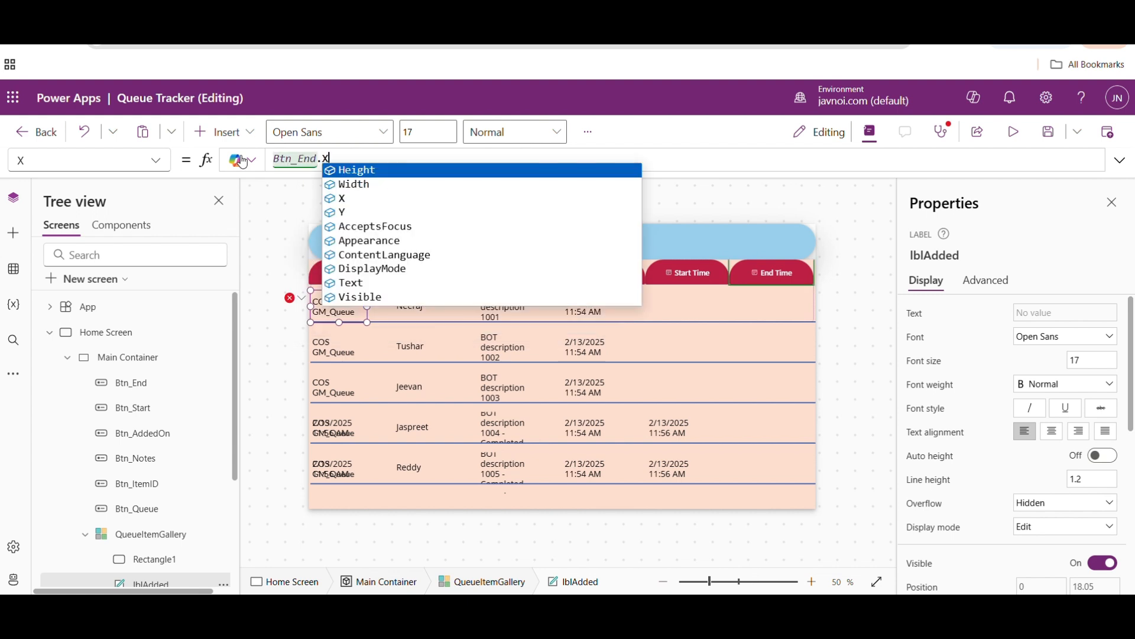
{"action": "left_click", "coordinate": [511, 206]}
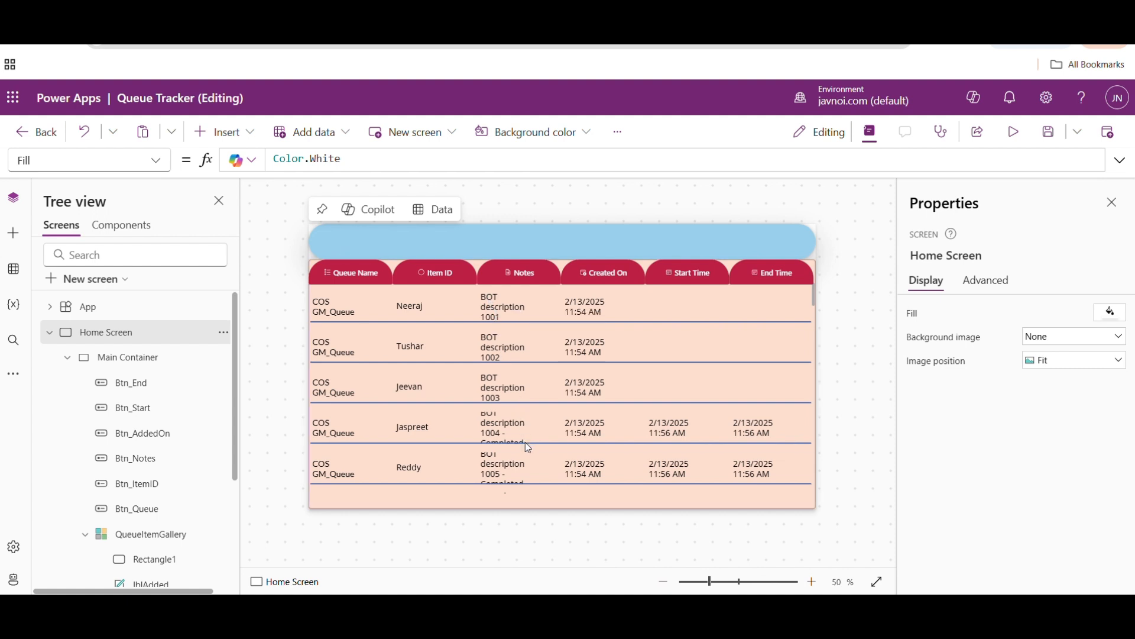
{"action": "left_click", "coordinate": [504, 466]}
{"action": "left_click", "coordinate": [498, 312]}
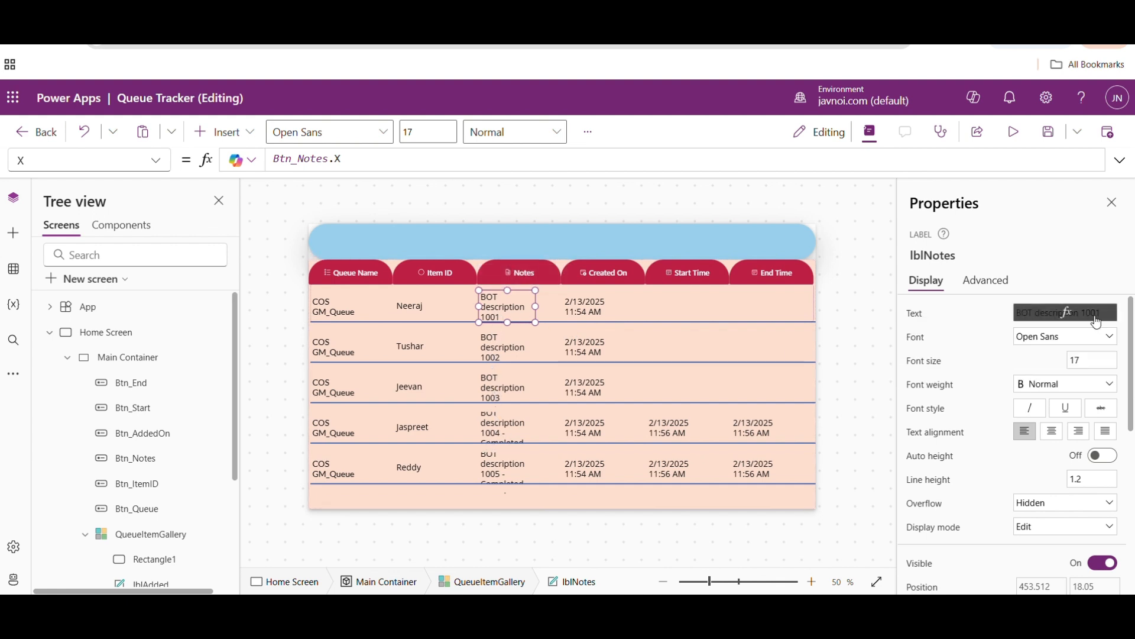
{"action": "left_click_drag", "start_coordinate": [1131, 325], "coordinate": [1091, 320]}
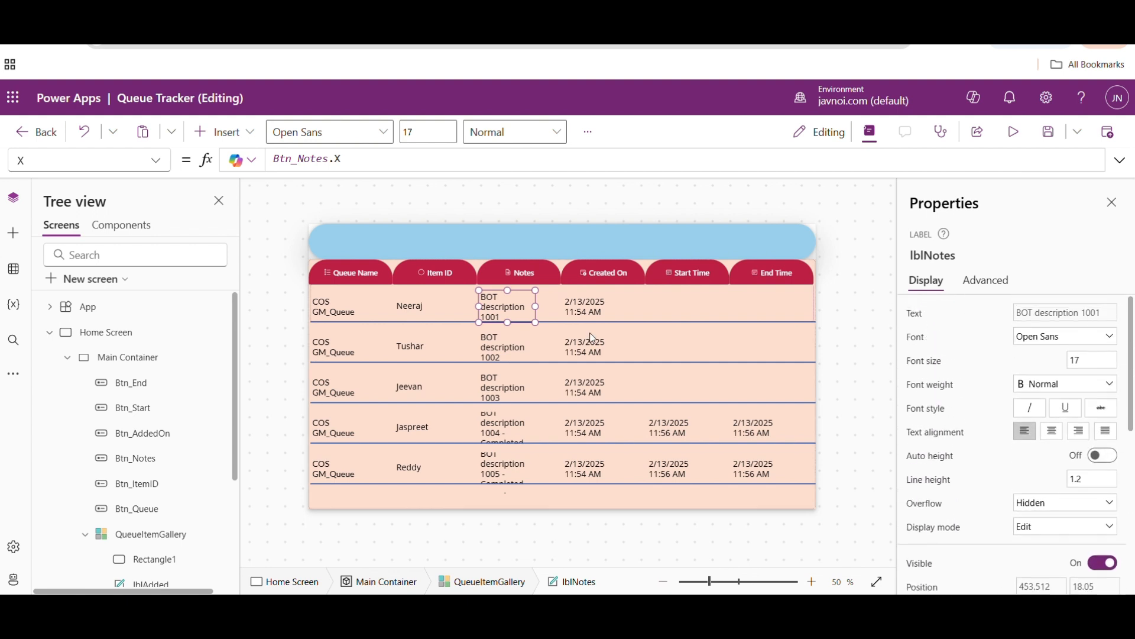
- Turn on Show navigation for QueueItemGallery, leaving its Blank layout as it is
{"action": "left_click", "coordinate": [552, 291]}
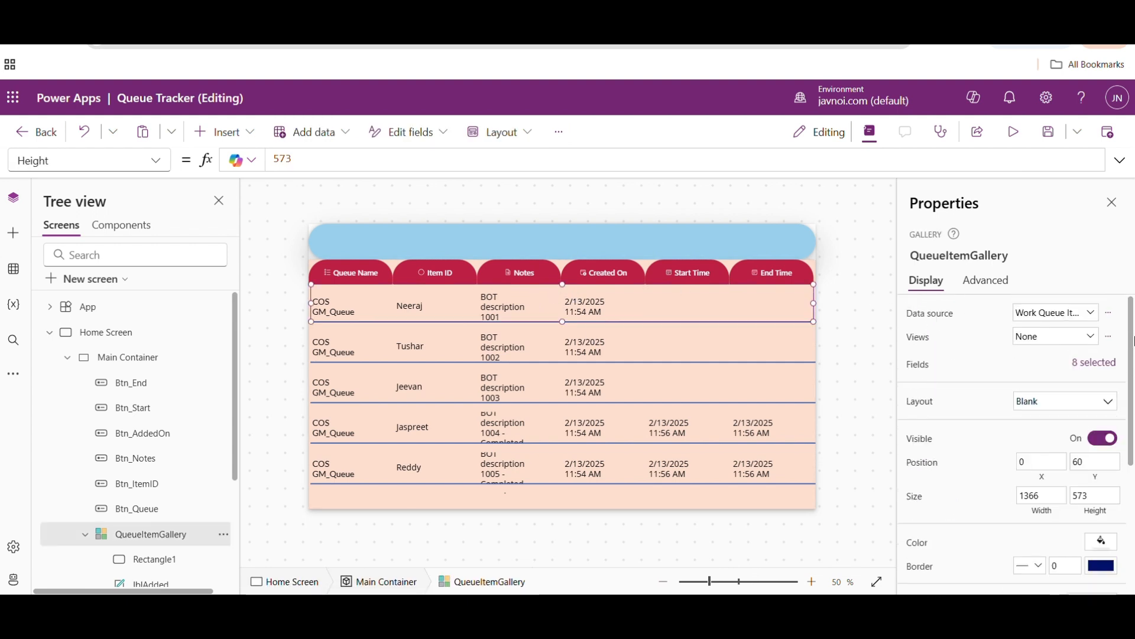
{"action": "left_click_drag", "start_coordinate": [1133, 343], "coordinate": [1134, 485]}
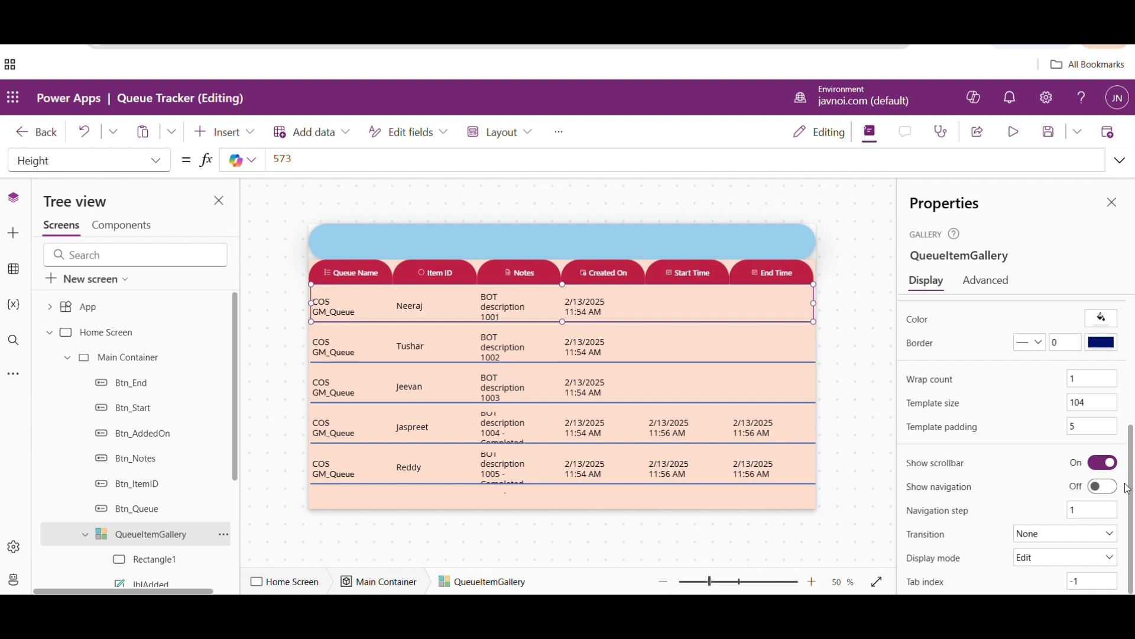
{"action": "left_click", "coordinate": [1104, 486]}
{"action": "mouse_move", "coordinate": [1131, 452]}
{"action": "left_mouse_down"}
{"action": "mouse_move", "coordinate": [1131, 319]}
{"action": "mouse_move", "coordinate": [1134, 460]}
{"action": "left_mouse_up"}
{"action": "left_click_drag", "start_coordinate": [1134, 490], "coordinate": [1133, 353]}
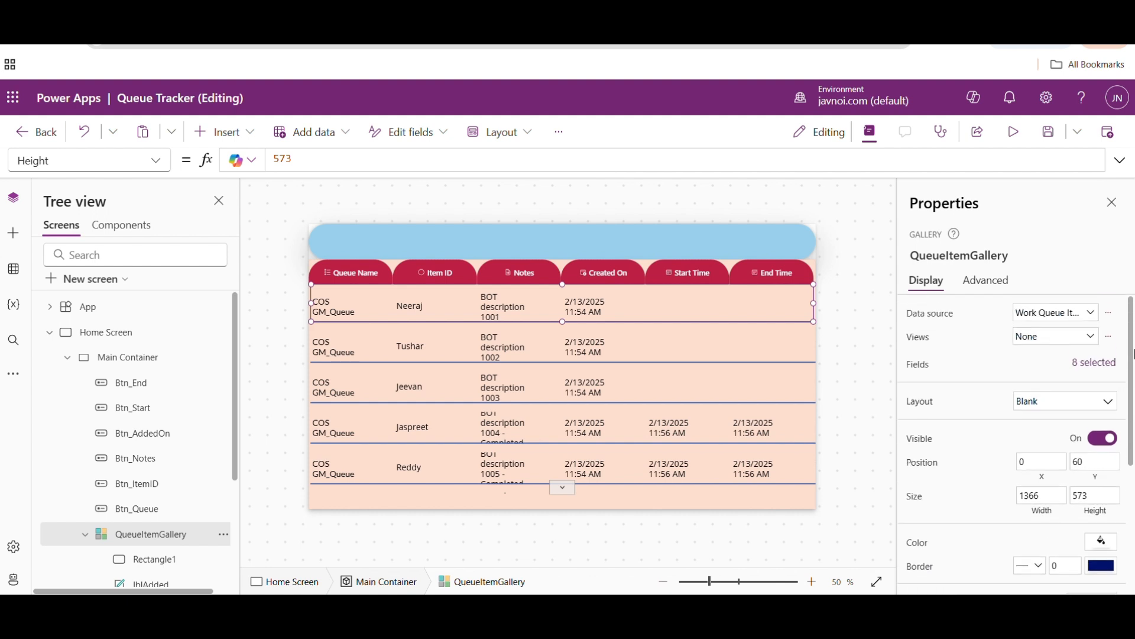
{"action": "left_click", "coordinate": [1107, 401]}
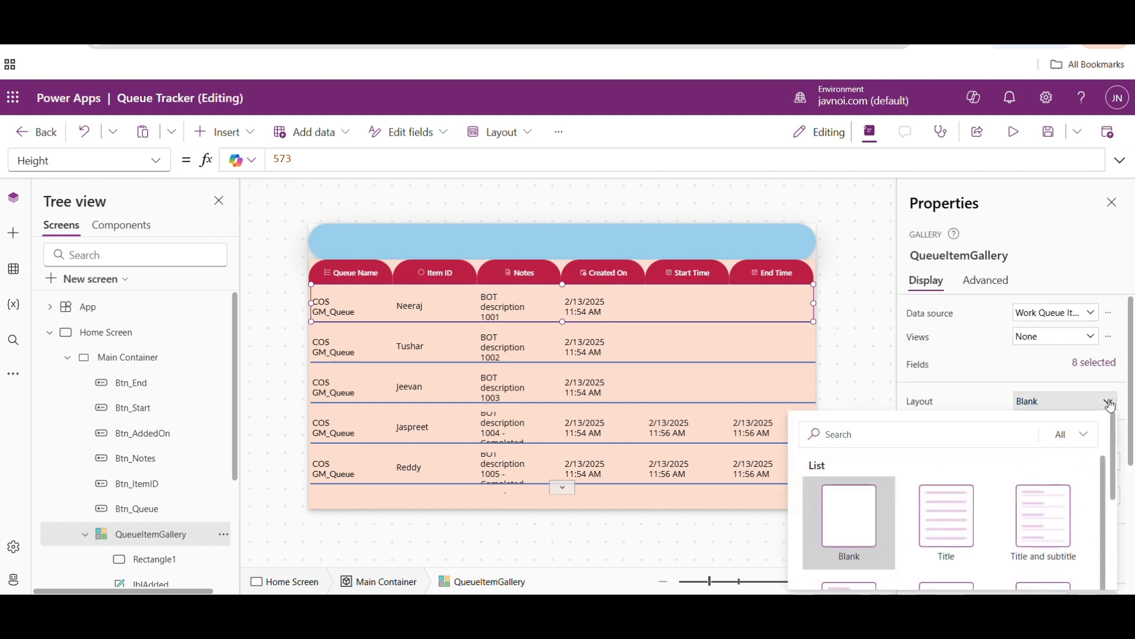
{"action": "left_click", "coordinate": [585, 317]}
- Set the overflow of lblNotes to Scroll so that long notes can be scrolled within each row
{"action": "left_click", "coordinate": [507, 306]}
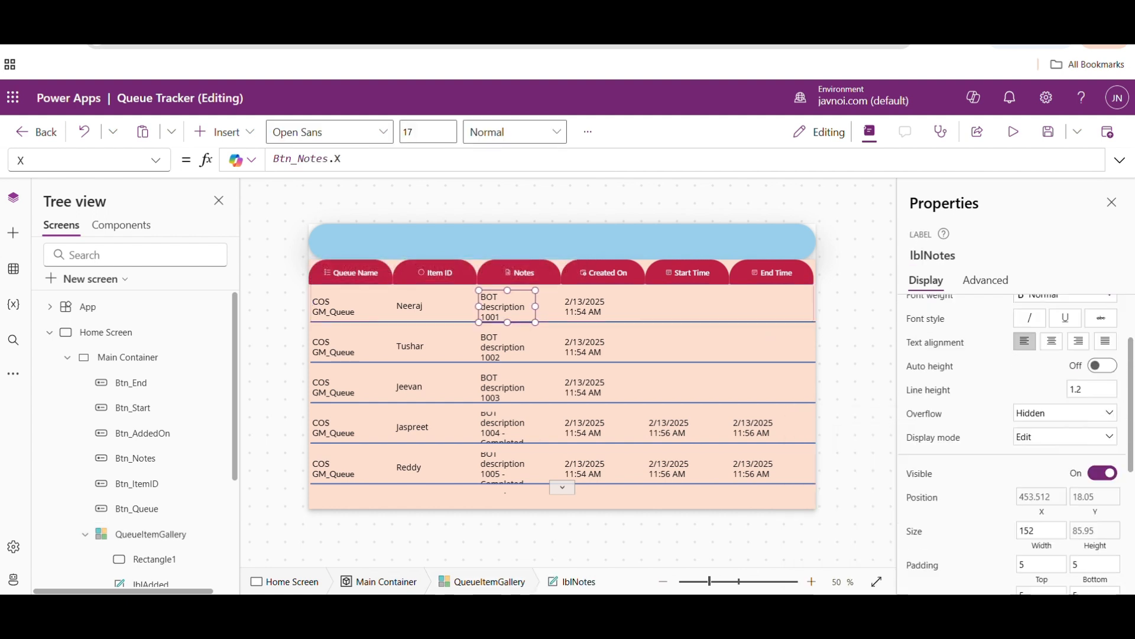
{"action": "left_click", "coordinate": [1046, 422]}
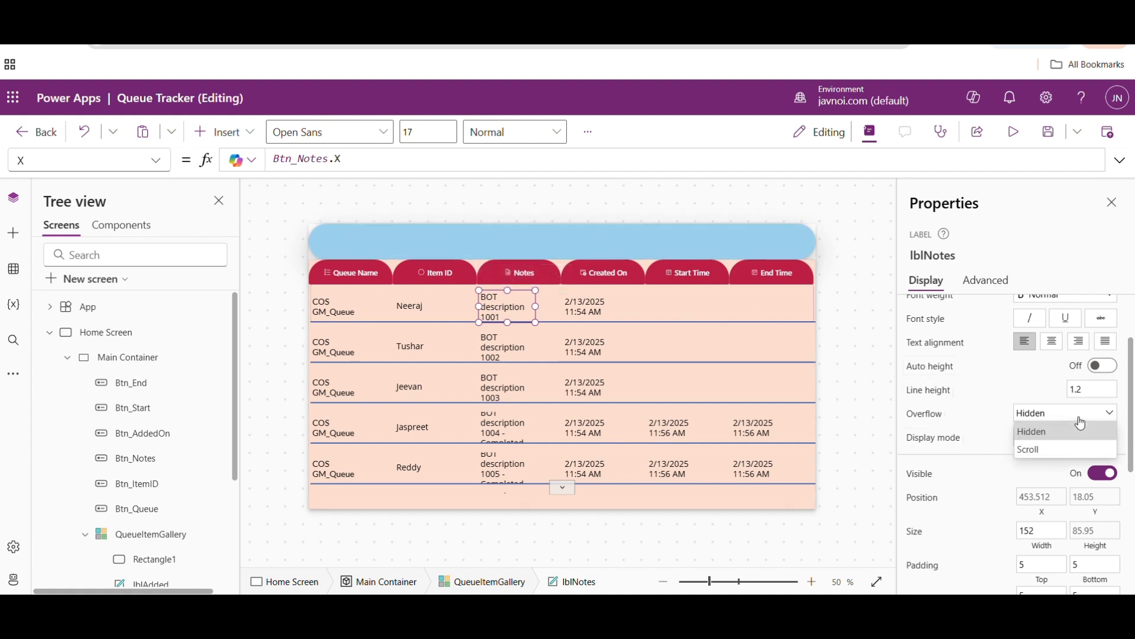
{"action": "left_click", "coordinate": [1049, 452]}
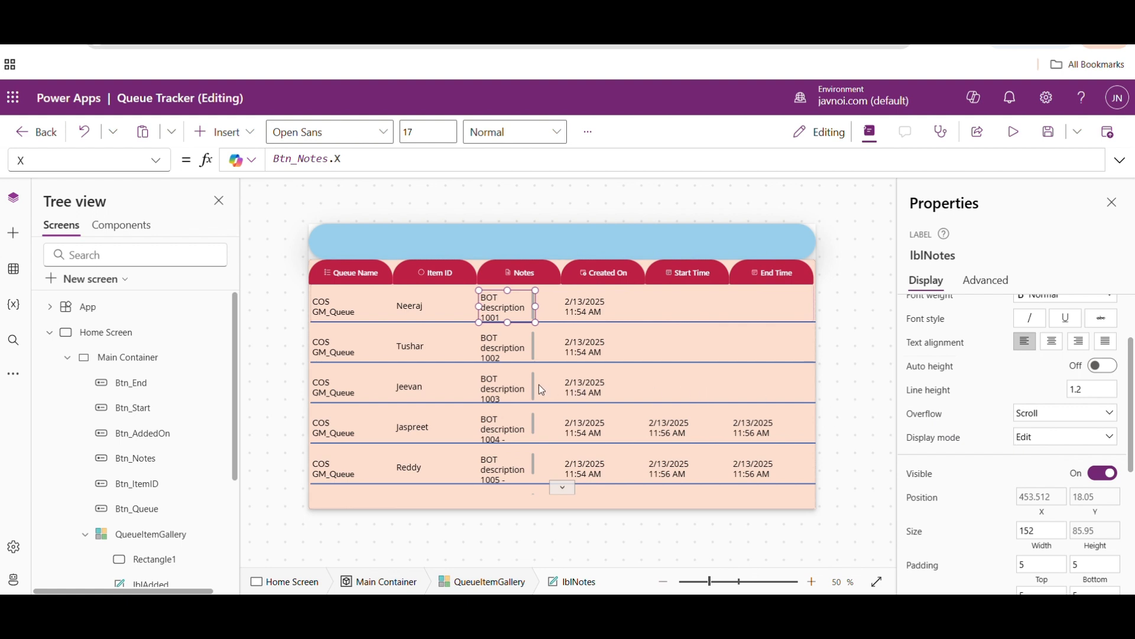
{"action": "left_click", "coordinate": [327, 311]}
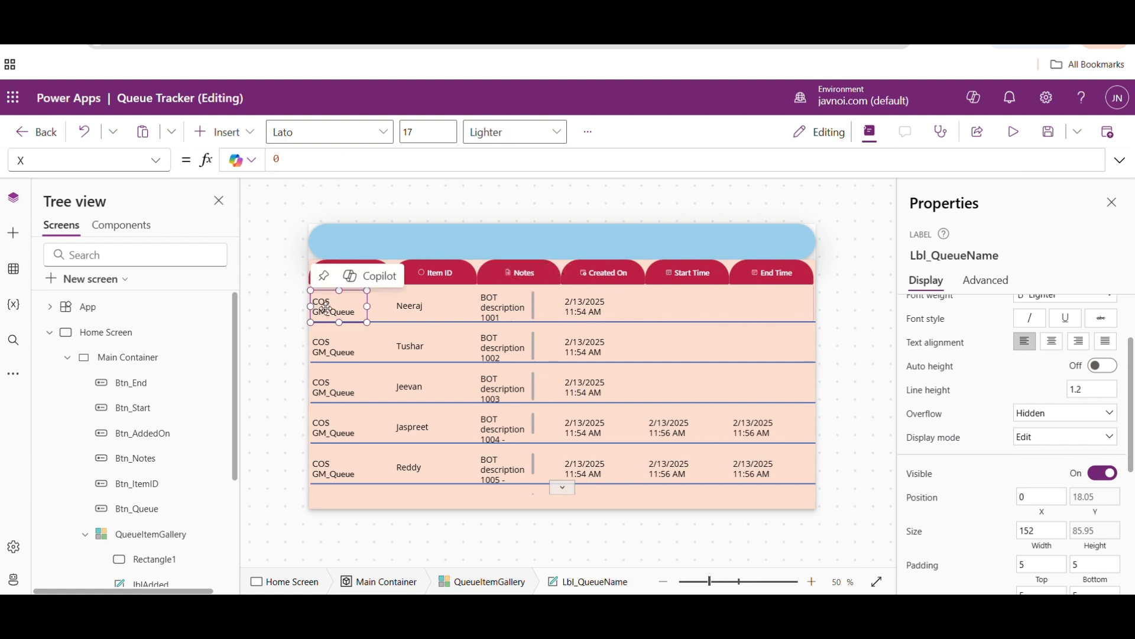
{"action": "left_click", "coordinate": [418, 313]}
{"action": "left_click", "coordinate": [482, 312]}
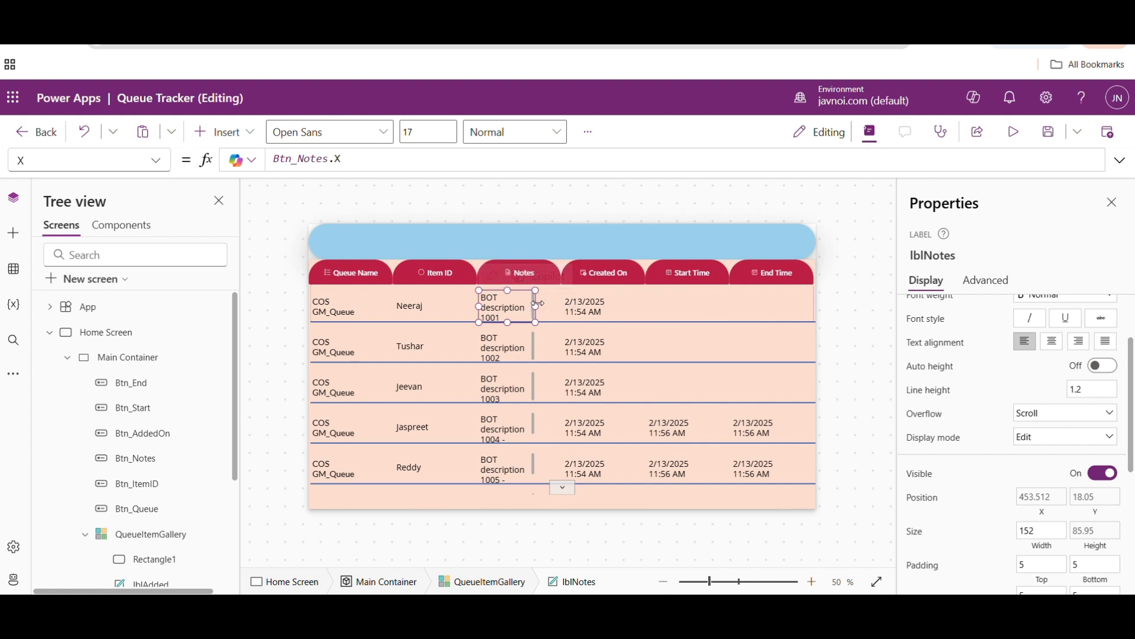
{"action": "left_click", "coordinate": [590, 310]}
{"action": "left_click", "coordinate": [694, 308]}
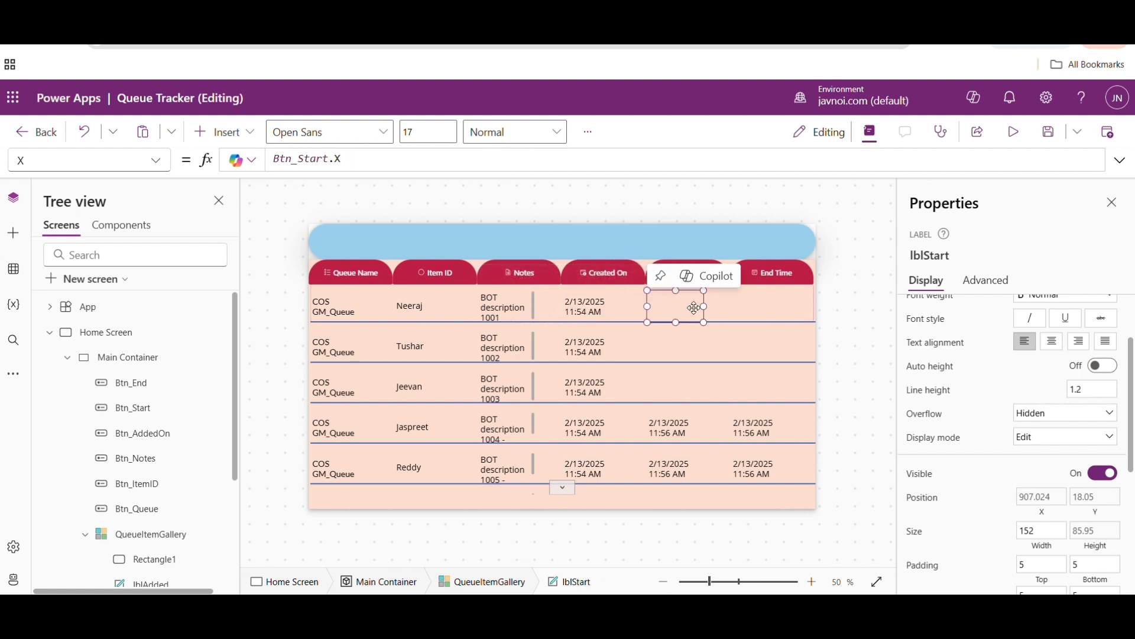
{"action": "left_click", "coordinate": [597, 308]}
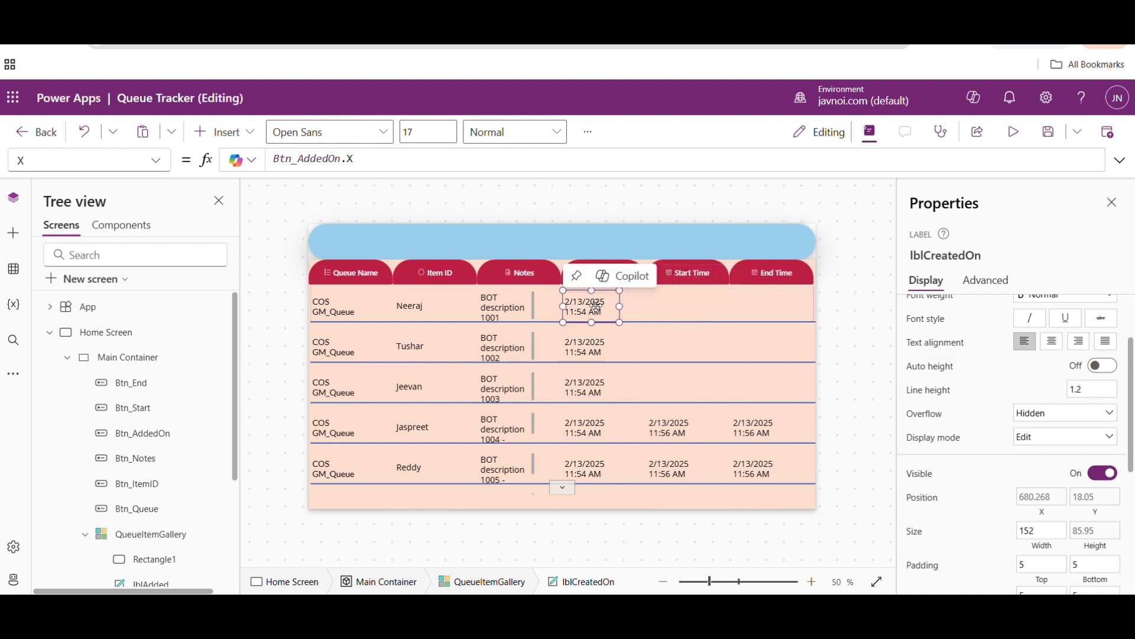
- Set the Width formula of all six gallery labels together to Parent.Width*0.15, and deselect them
{"action": "left_click", "coordinate": [338, 305]}
{"action": "left_click", "coordinate": [397, 304], "text": "shift"}
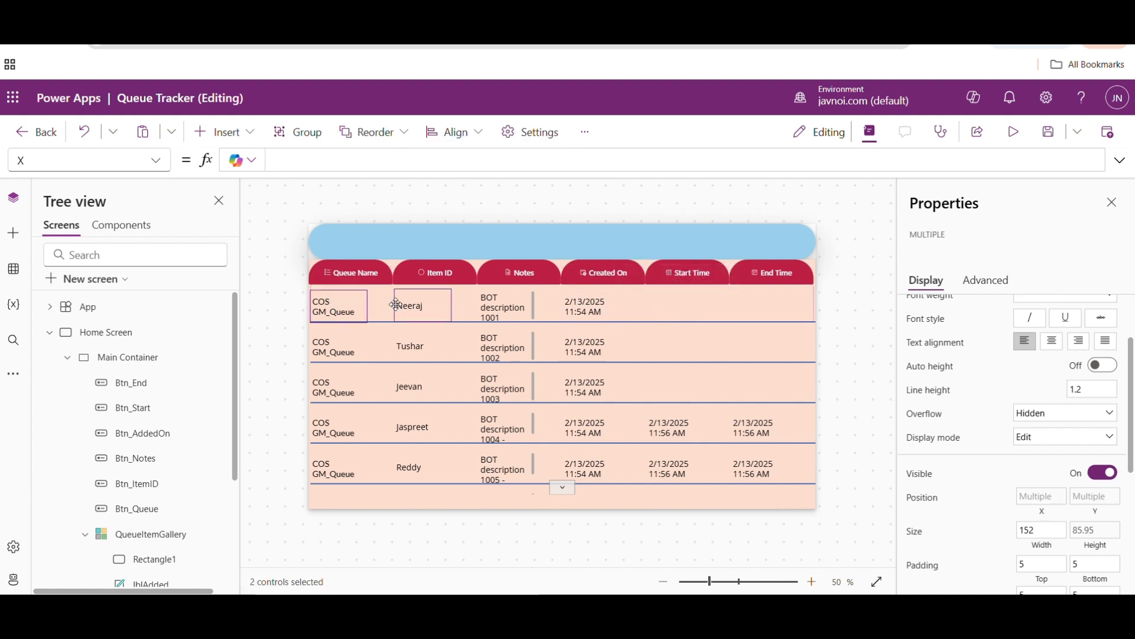
{"action": "left_click", "coordinate": [488, 305], "text": "shift"}
{"action": "left_click", "coordinate": [575, 304], "text": "shift"}
{"action": "left_click", "coordinate": [680, 307], "text": "shift"}
{"action": "left_click", "coordinate": [772, 311], "text": "shift"}
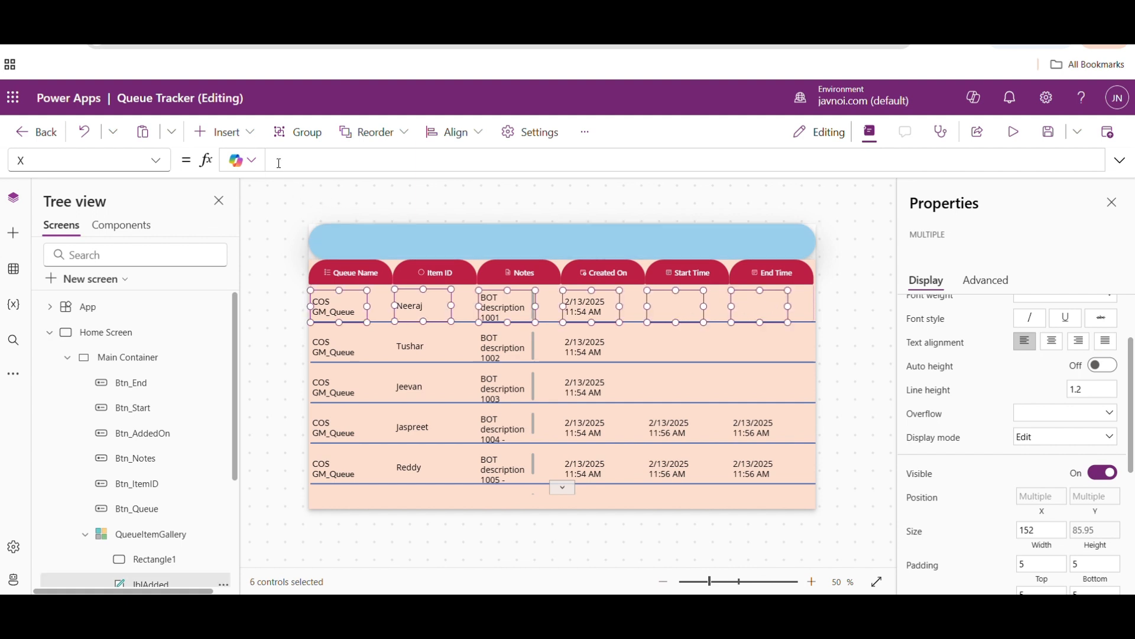
{"action": "left_click", "coordinate": [166, 167]}
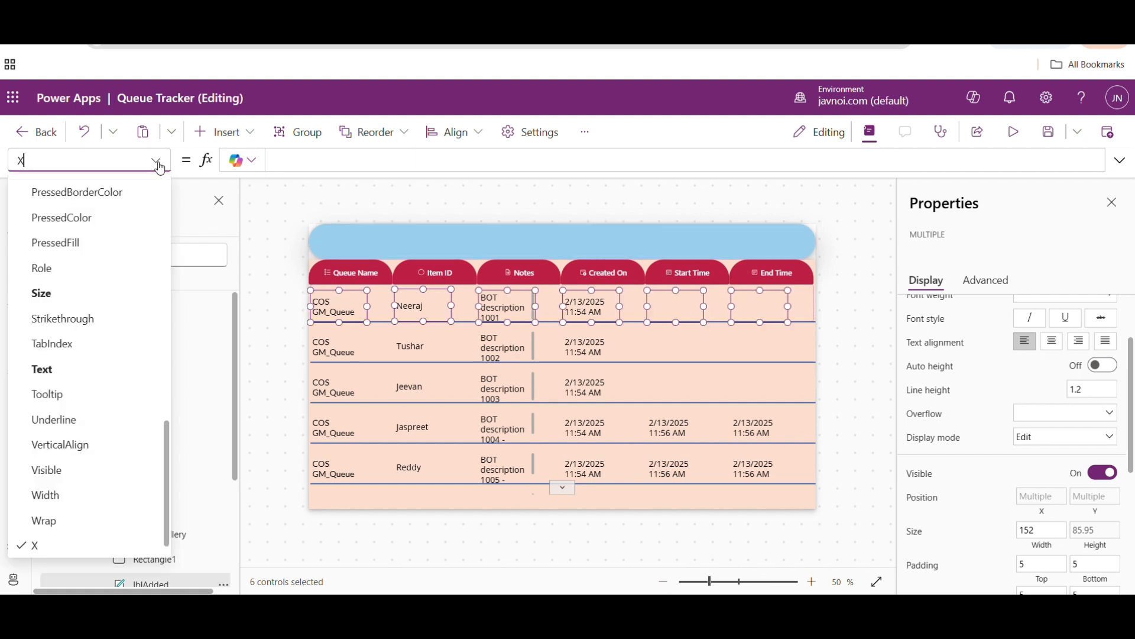
{"action": "left_click", "coordinate": [48, 495]}
{"action": "double_click", "coordinate": [299, 155]}
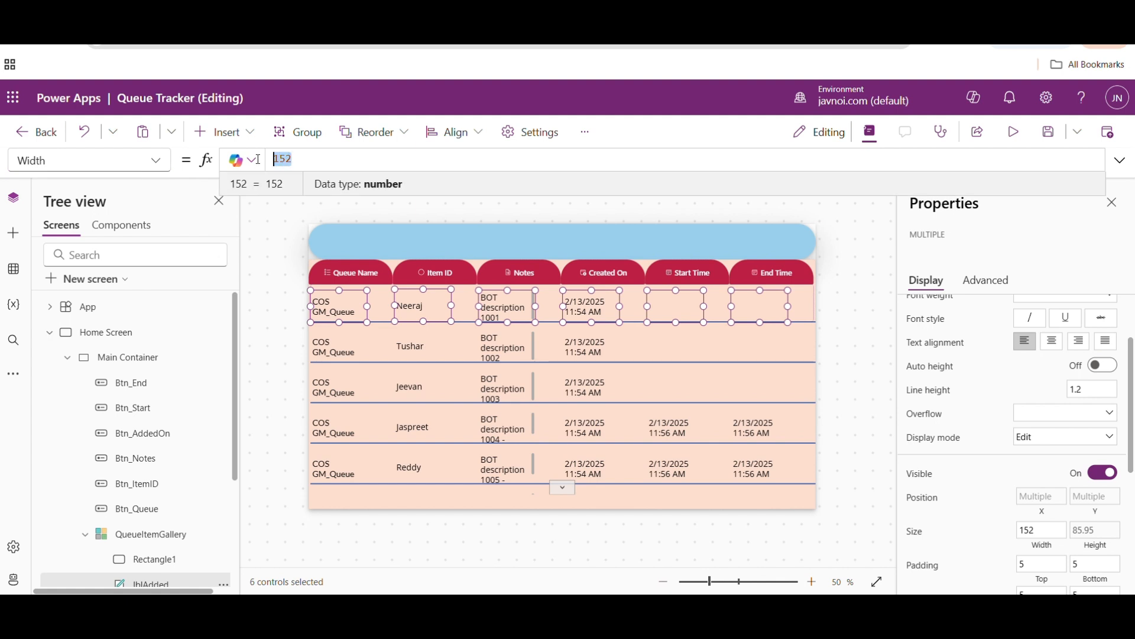
{"action": "type", "text": "paret"}
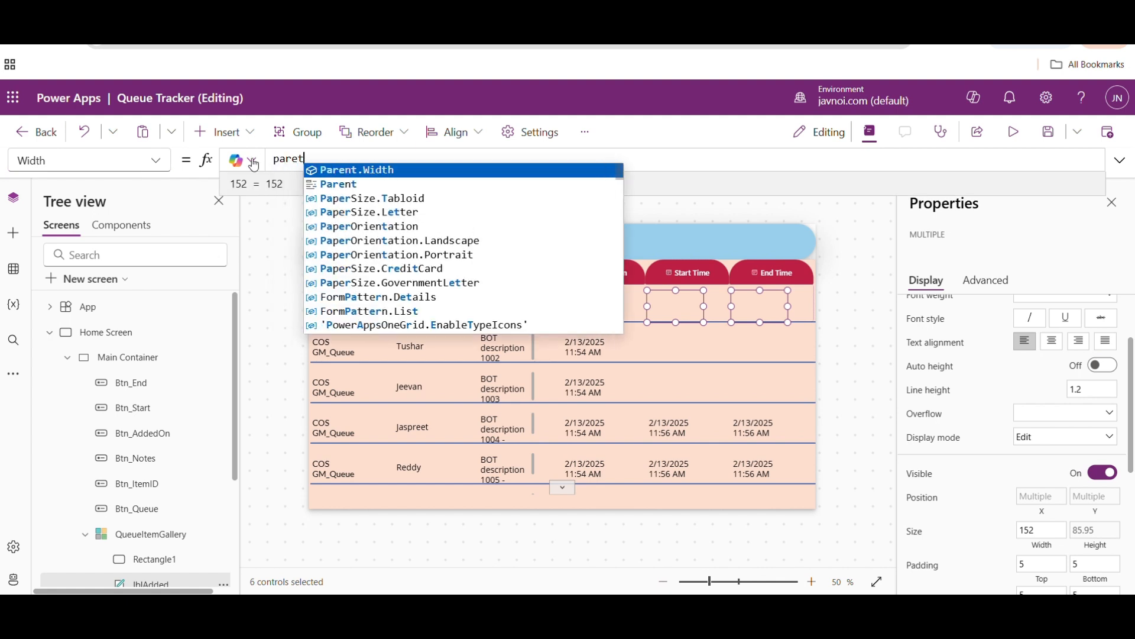
{"action": "key", "text": "Tab"}
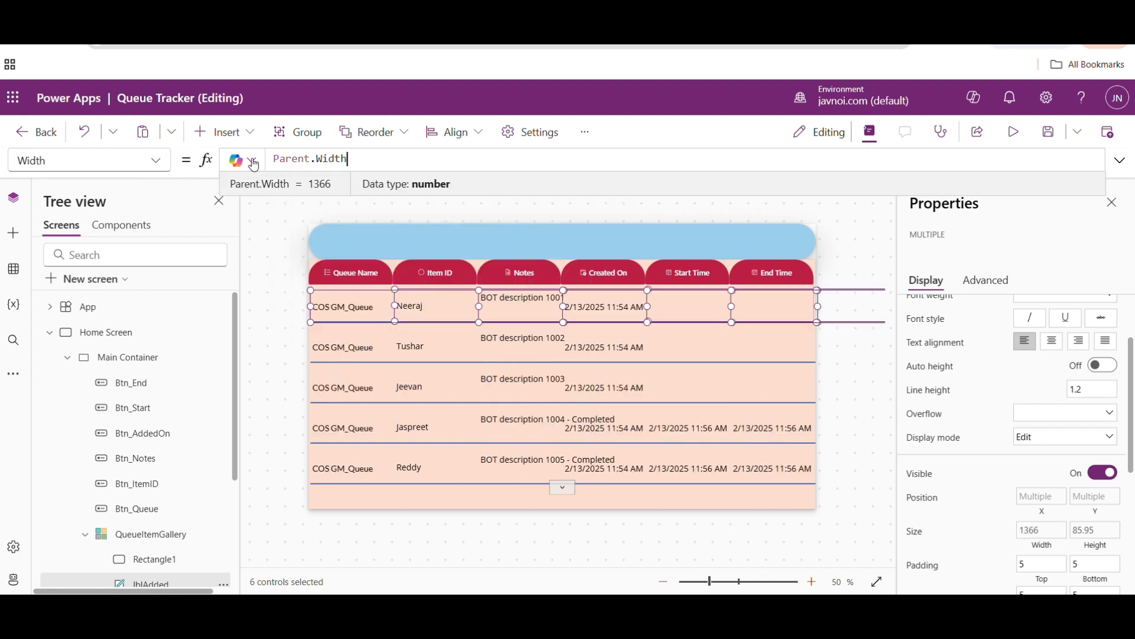
{"action": "type", "text": "*0/"}
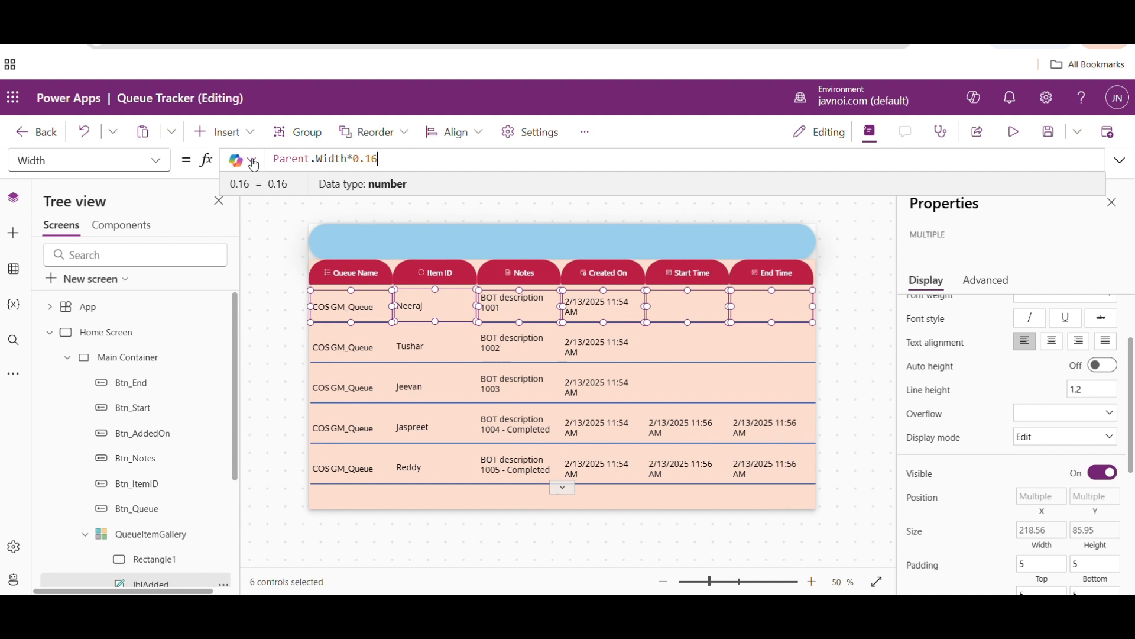
{"action": "key", "text": "BackSpace"}
{"action": "type", "text": "5"}
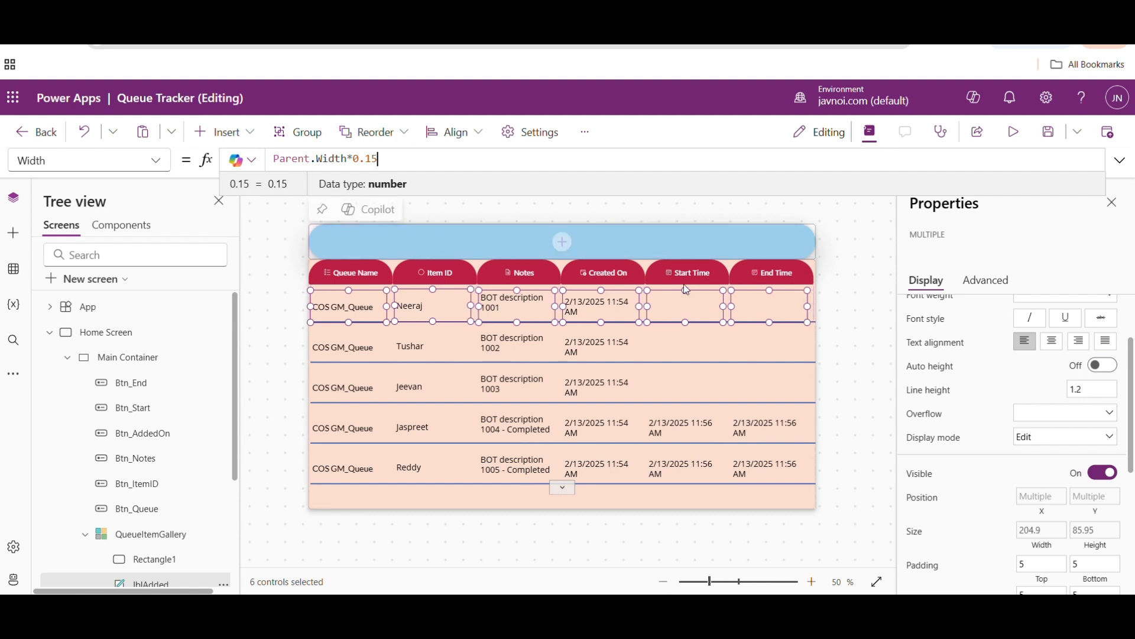
{"action": "left_click", "coordinate": [822, 328]}
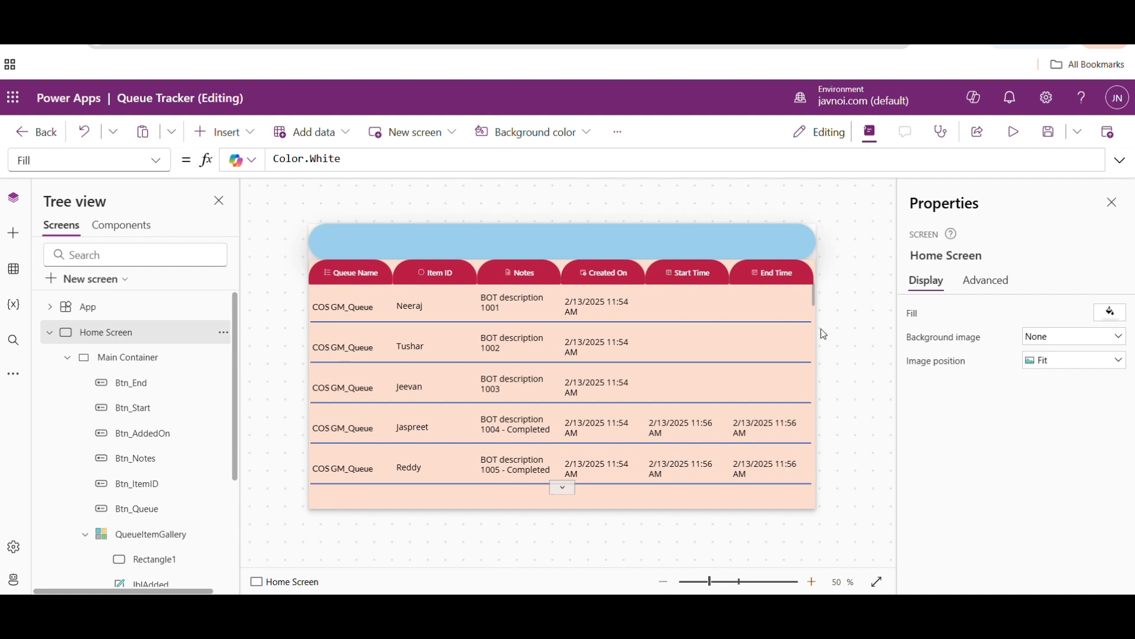
{"action": "left_click", "coordinate": [357, 309]}
{"action": "left_click", "coordinate": [412, 305]}
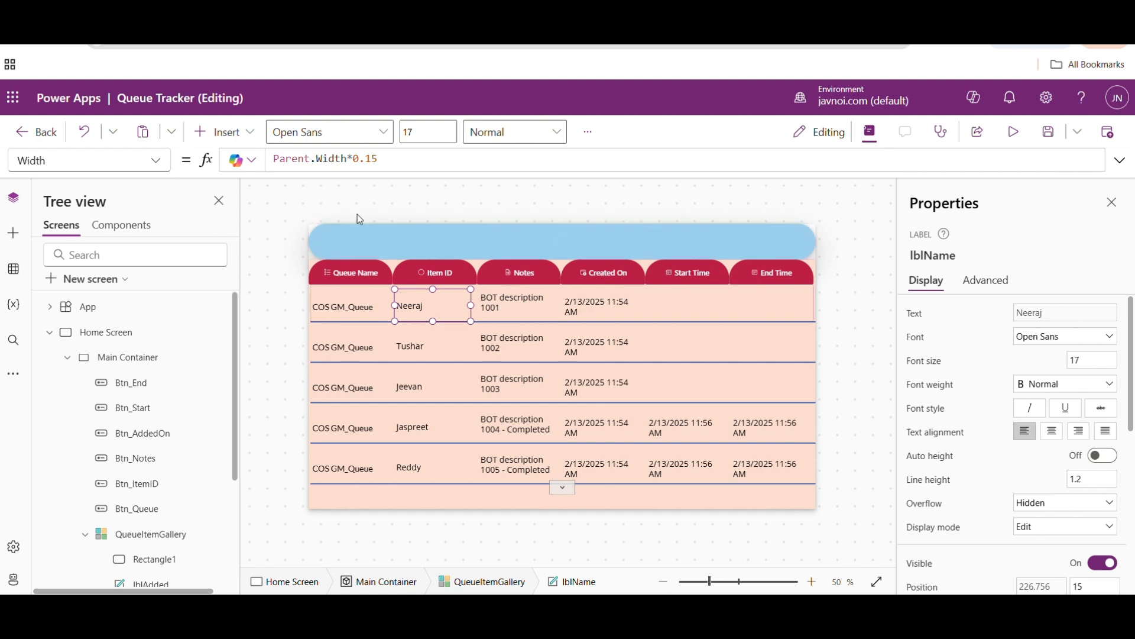
{"action": "left_click", "coordinate": [362, 240]}
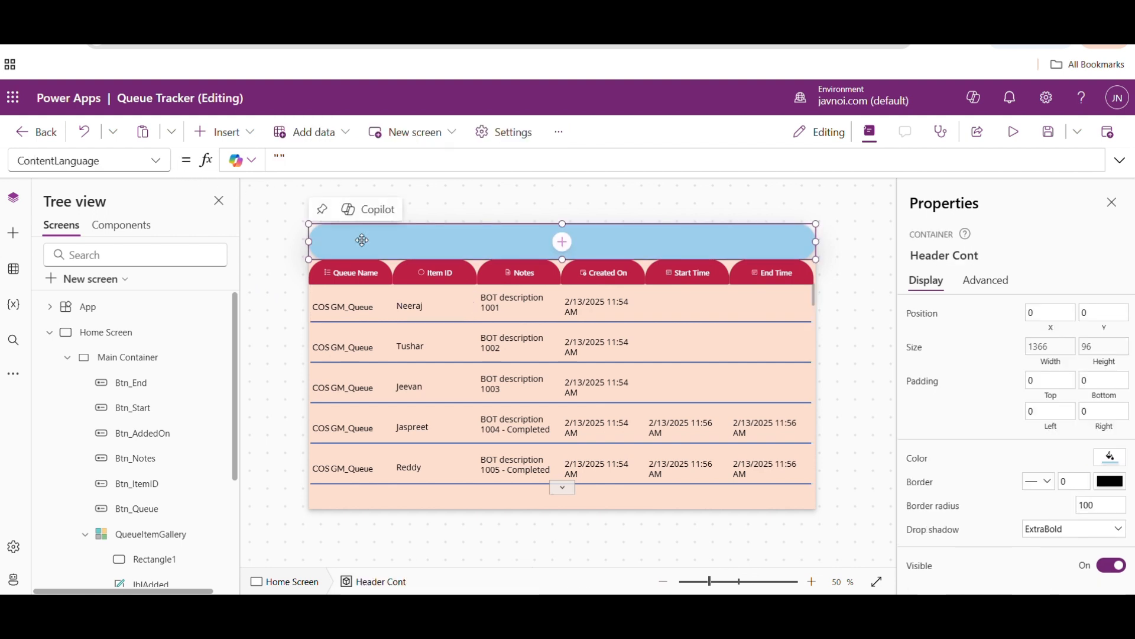
{"action": "left_click", "coordinate": [225, 131]}
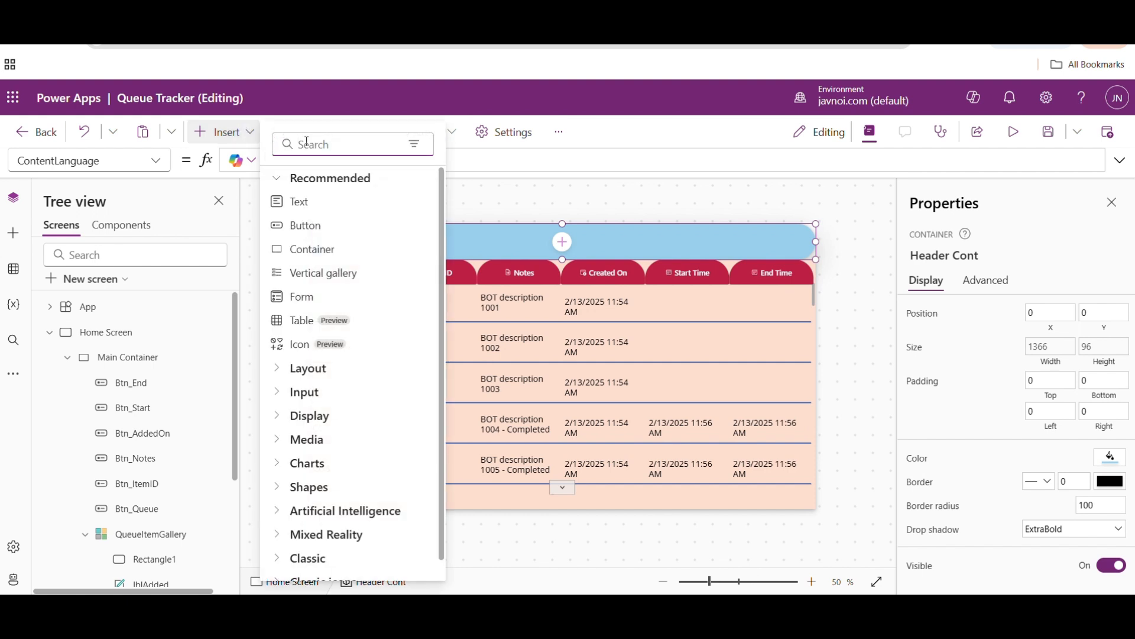
{"action": "type", "text": "text"}
{"action": "left_click", "coordinate": [308, 224]}
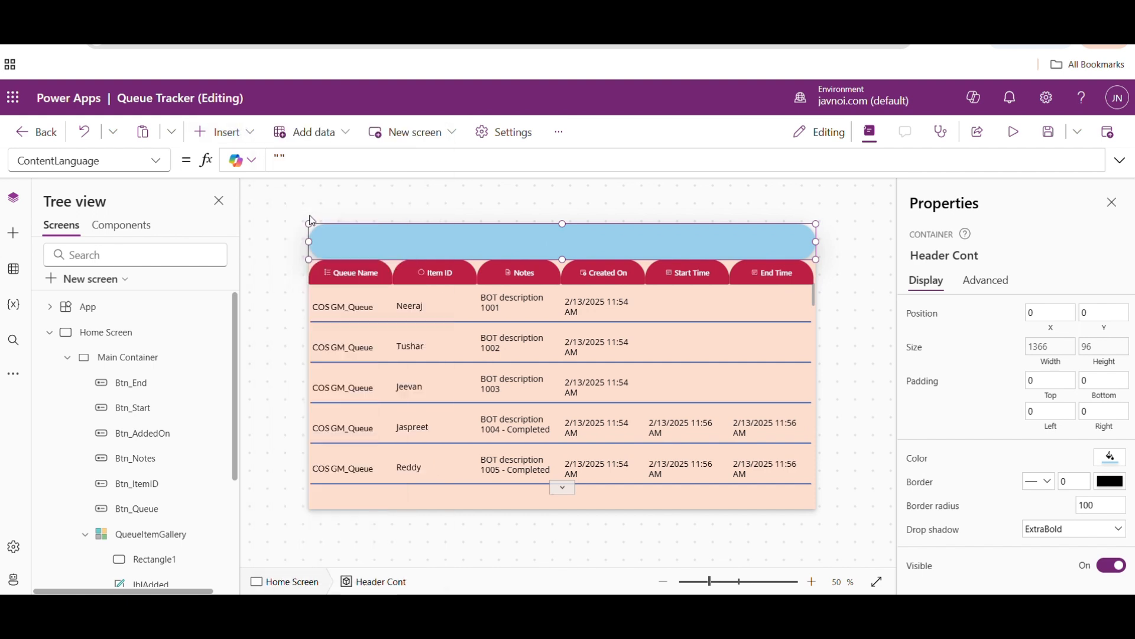
{"action": "key", "text": "Delete"}
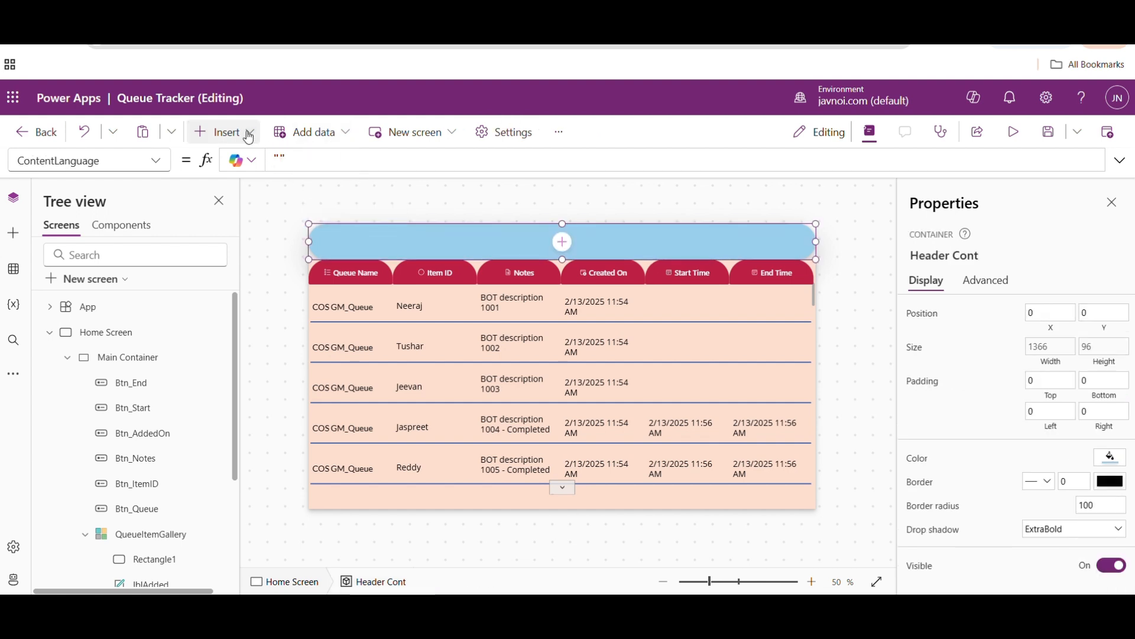
- Insert a text input into the blue Header Cont container and move it to the container's right end
{"action": "left_click", "coordinate": [228, 132]}
{"action": "type", "text": "text"}
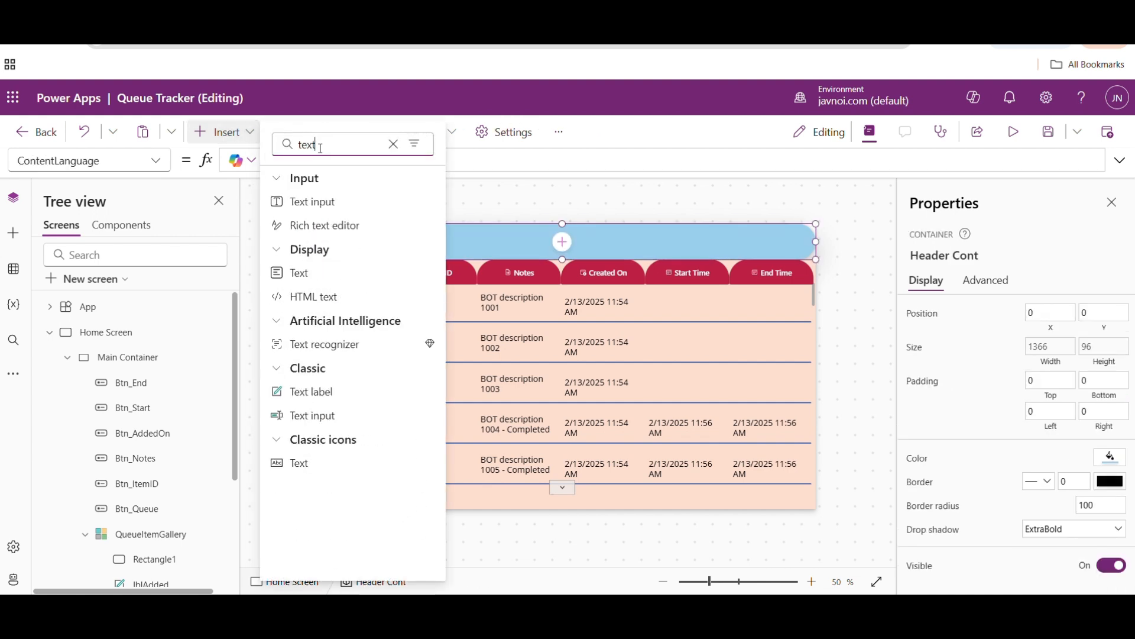
{"action": "left_click", "coordinate": [319, 202]}
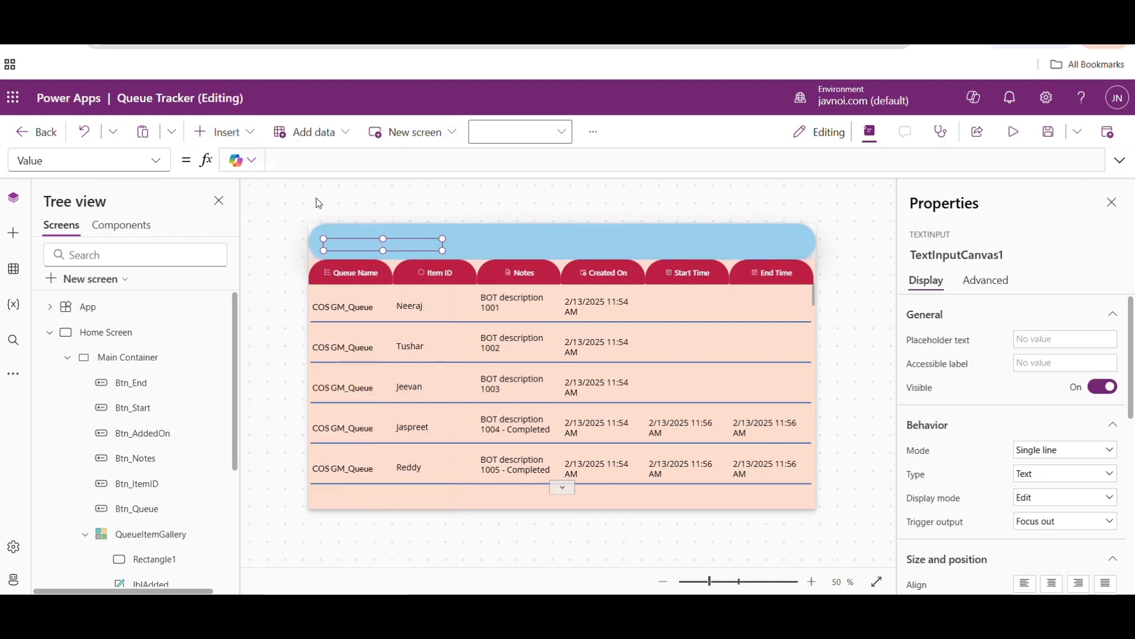
{"action": "left_click_drag", "start_coordinate": [399, 242], "coordinate": [774, 239]}
- Set the Width formula of the header's text input to Parent.Width
{"action": "left_click", "coordinate": [155, 161]}
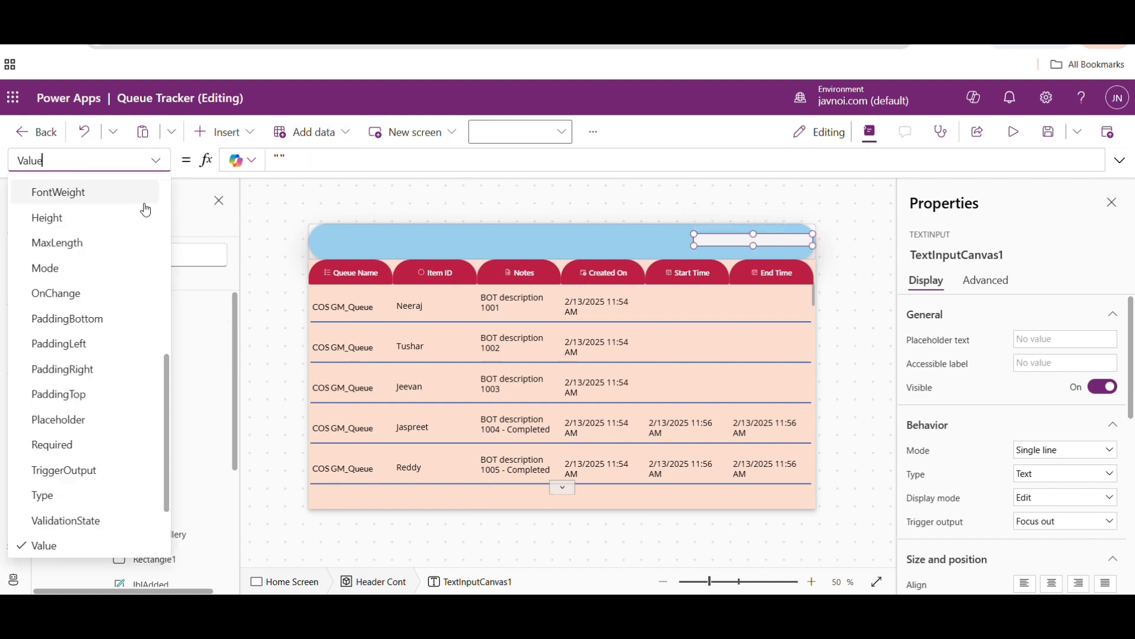
{"action": "left_click", "coordinate": [166, 322]}
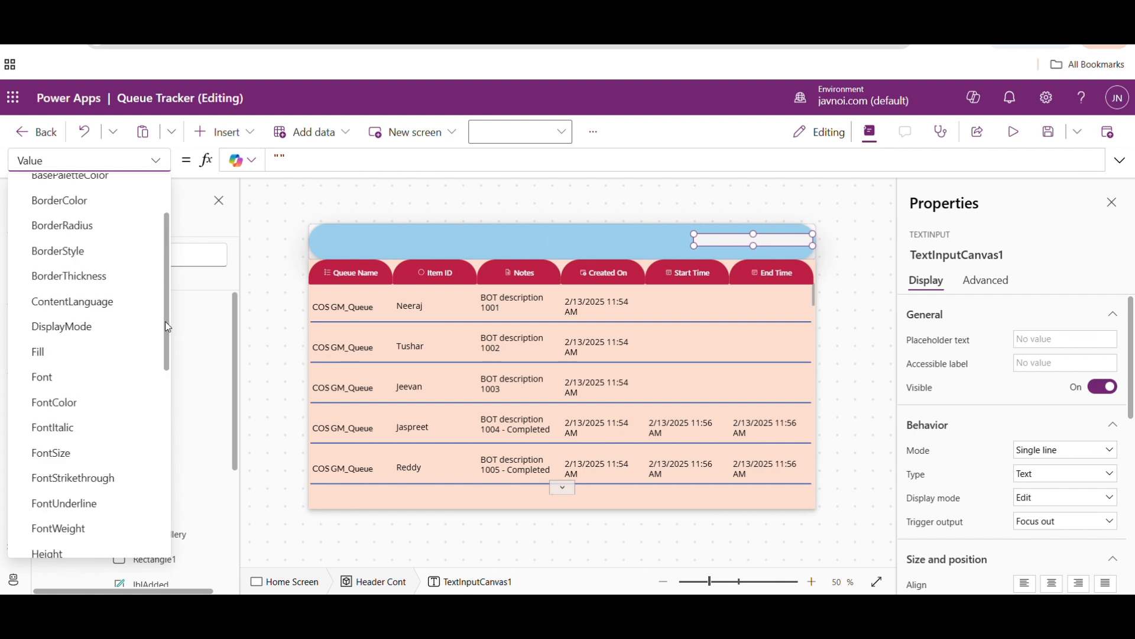
{"action": "left_click_drag", "start_coordinate": [165, 322], "coordinate": [161, 503]}
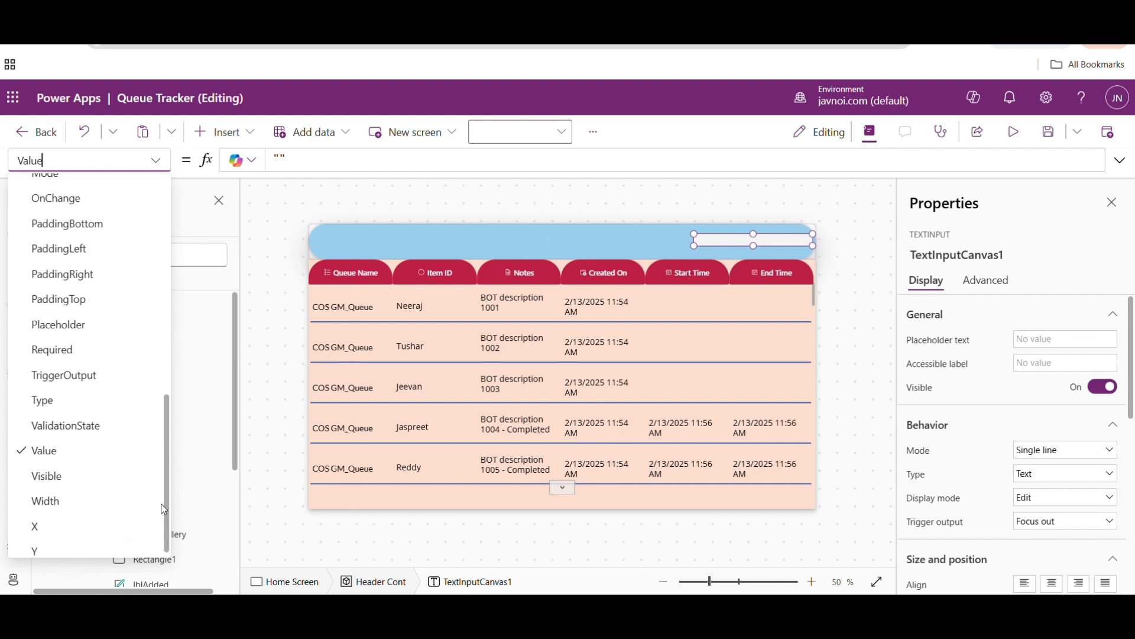
{"action": "left_click", "coordinate": [71, 502]}
{"action": "left_click", "coordinate": [299, 159]}
{"action": "left_click_drag", "start_coordinate": [300, 159], "coordinate": [237, 161]}
{"action": "type", "text": "Parent.Width"}
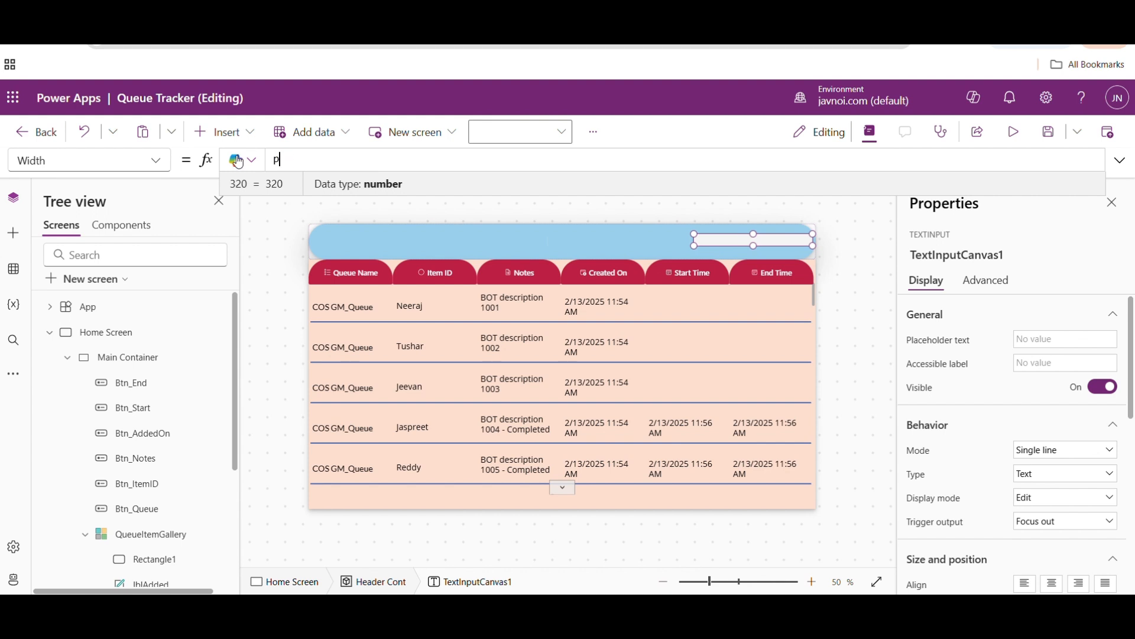
{"action": "key", "text": "Return"}
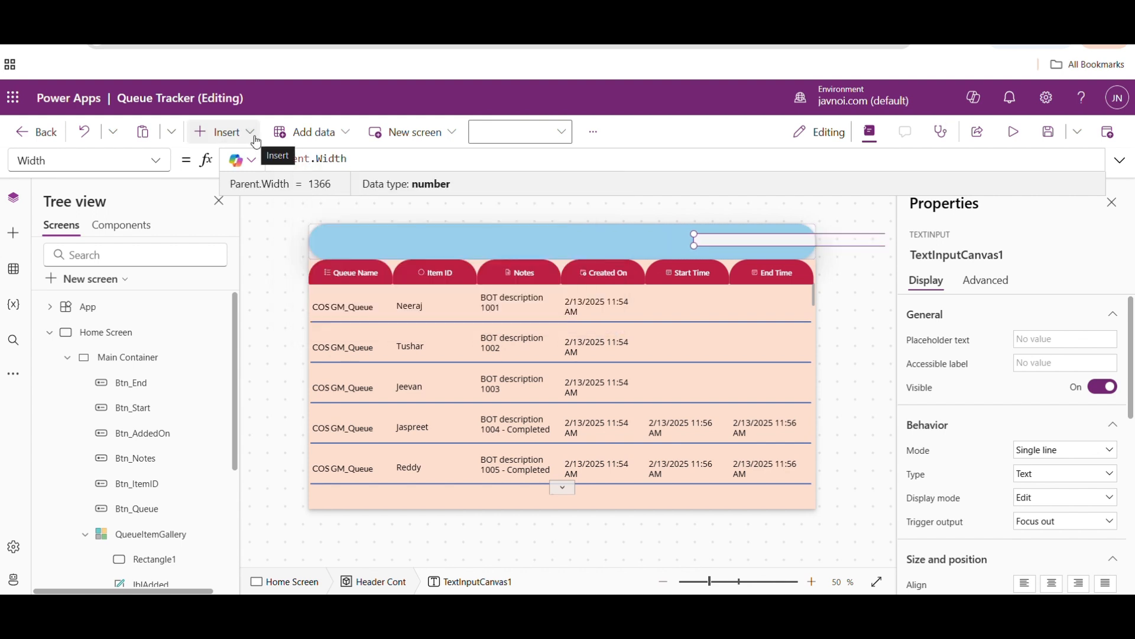
- Set the Height formula of the header's text input to Parent.Height
{"action": "left_click", "coordinate": [156, 160]}
{"action": "scroll", "coordinate": [170, 220], "scroll_direction": "up", "scroll_amount": 1}
{"action": "scroll", "coordinate": [168, 214], "scroll_direction": "up", "scroll_amount": 8}
{"action": "scroll", "coordinate": [168, 228], "scroll_direction": "down", "scroll_amount": 6}
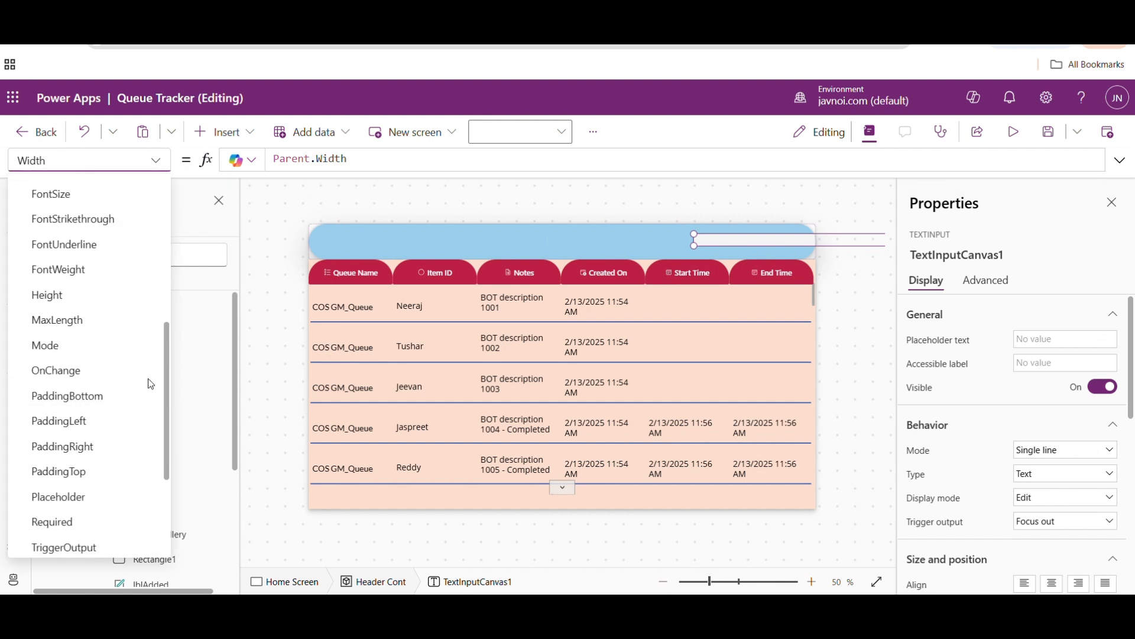
{"action": "left_click", "coordinate": [61, 295]}
{"action": "type", "text": "Parent.Height"}
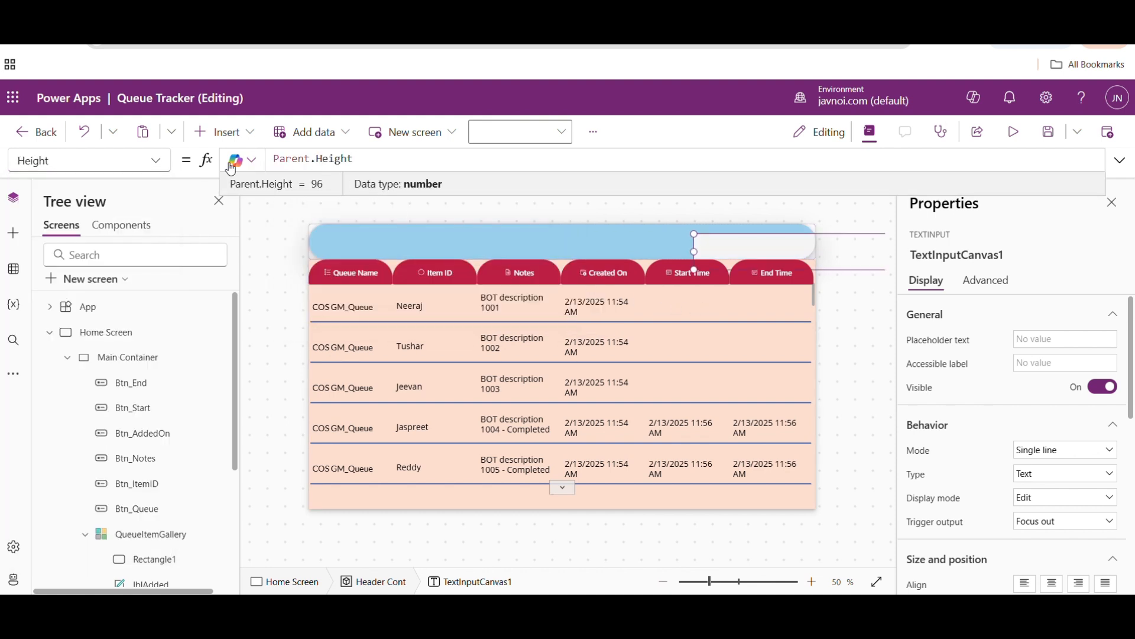
- Set the header text input's Y to 0 and move it to the left edge of the Header Cont container
{"action": "left_click", "coordinate": [156, 160]}
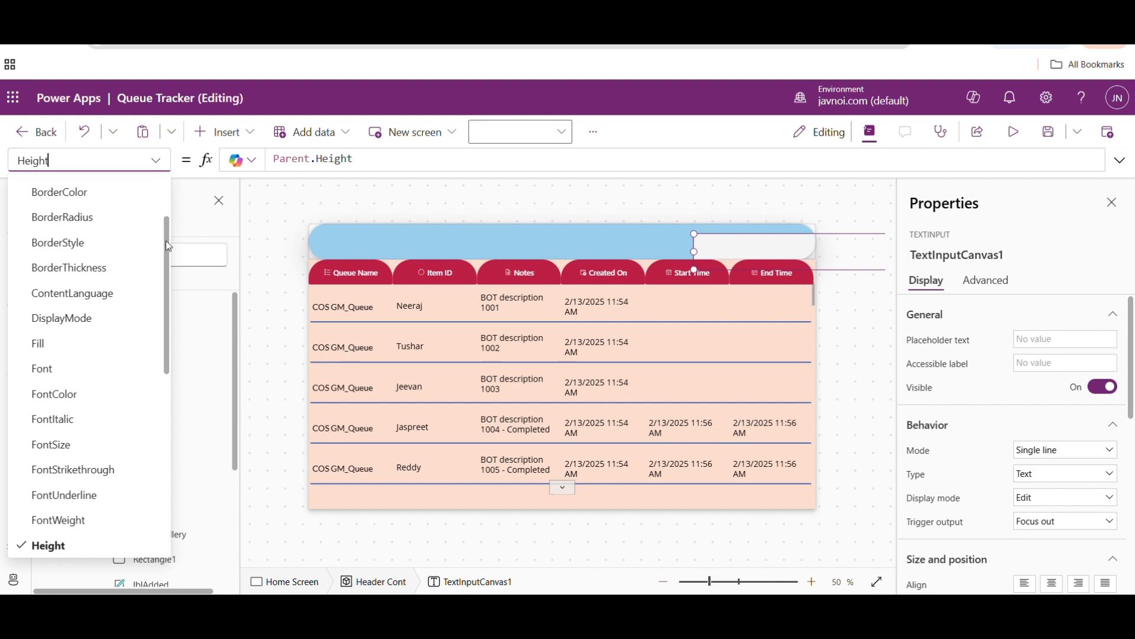
{"action": "scroll", "coordinate": [166, 240], "scroll_direction": "down", "scroll_amount": 10}
{"action": "left_click", "coordinate": [46, 544]}
{"action": "left_click", "coordinate": [328, 166]}
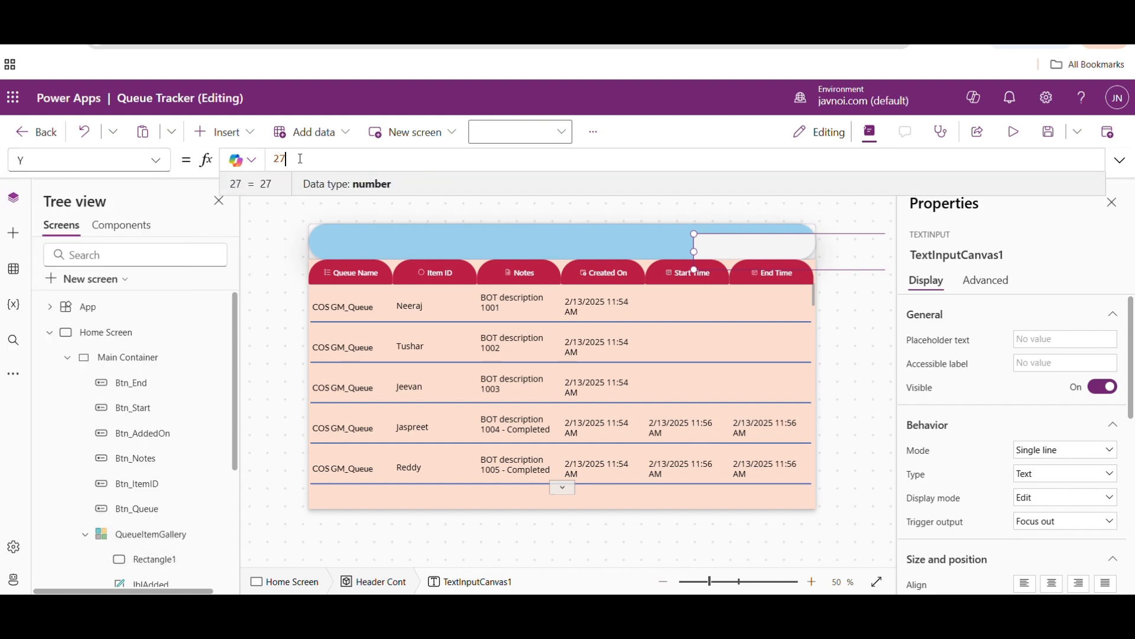
{"action": "key", "text": "BackSpace"}
{"action": "key", "text": "BackSpace"}
{"action": "type", "text": "0"}
{"action": "left_click", "coordinate": [156, 160]}
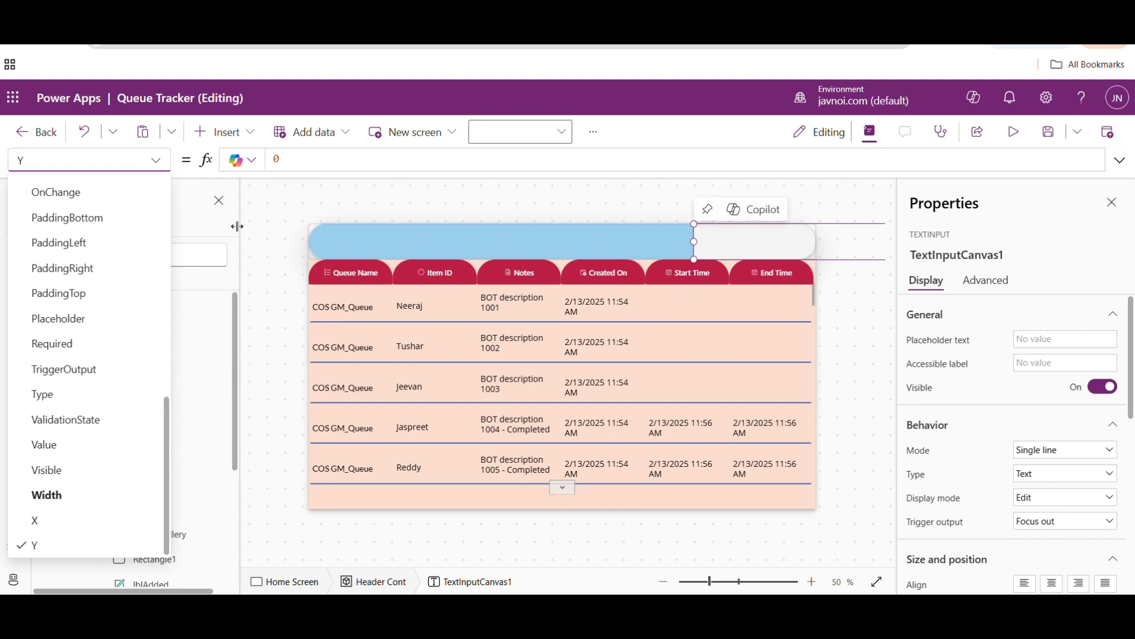
{"action": "left_click_drag", "start_coordinate": [729, 237], "coordinate": [561, 240]}
- Set the Width formula of the header's text input to Parent.Width*0.3
{"action": "left_click", "coordinate": [157, 163]}
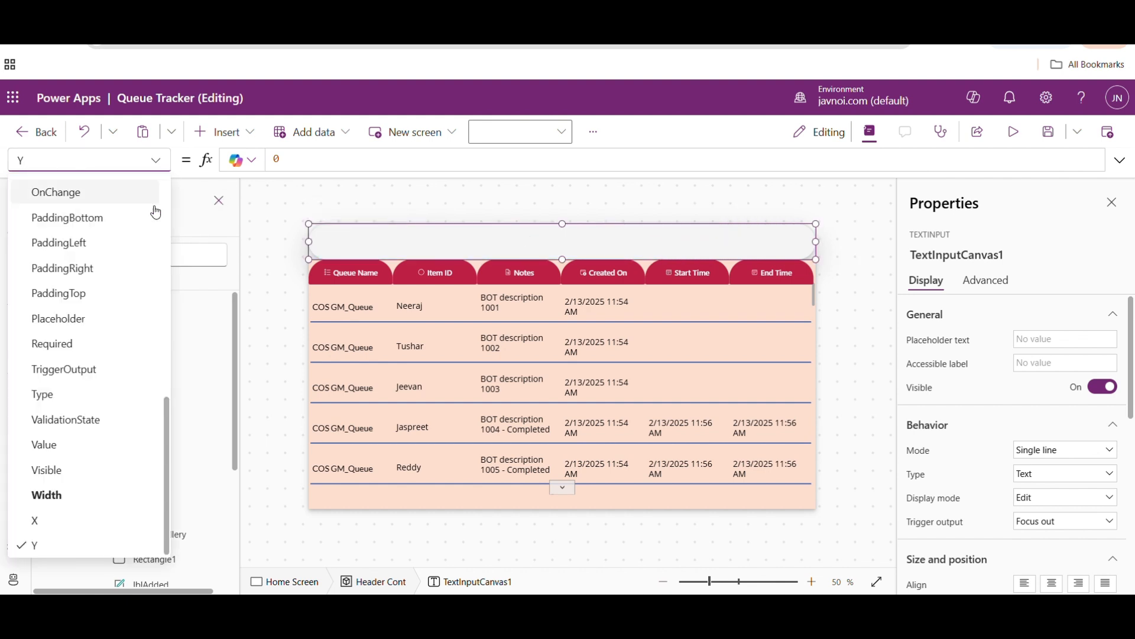
{"action": "left_click", "coordinate": [60, 494]}
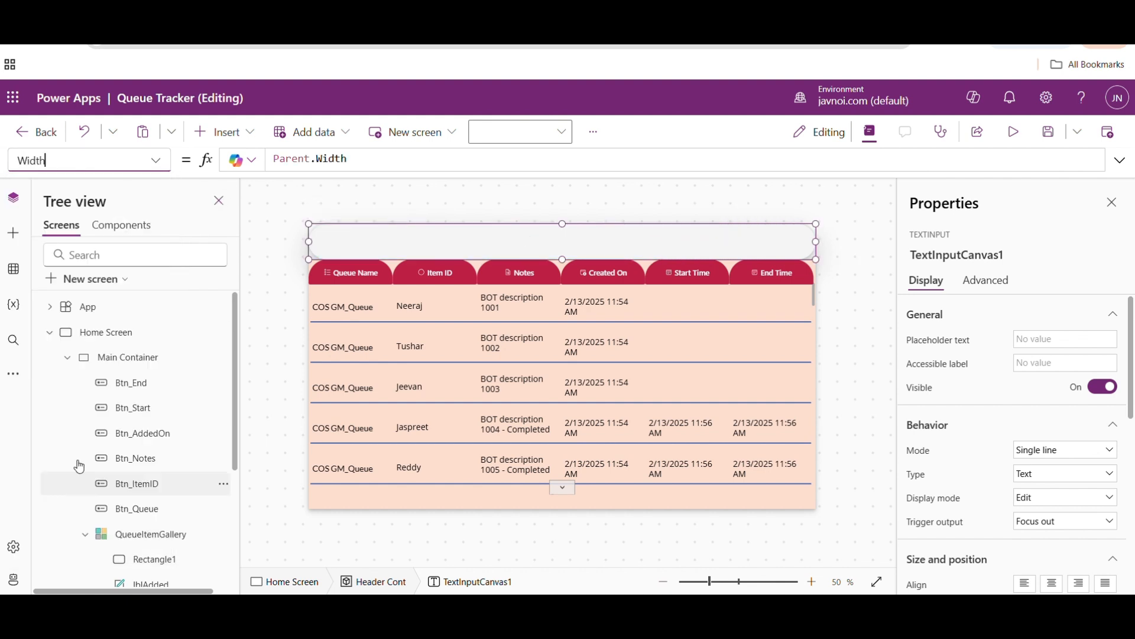
{"action": "left_click", "coordinate": [358, 159]}
{"action": "type", "text": "*0.2"}
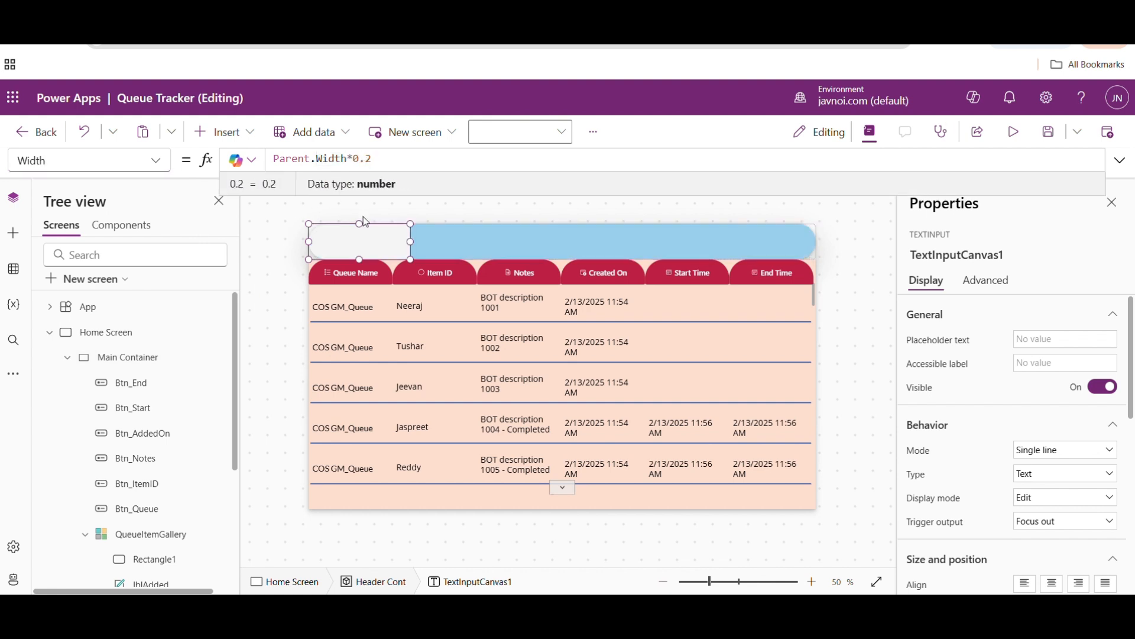
{"action": "key", "text": "BackSpace"}
{"action": "type", "text": "3"}
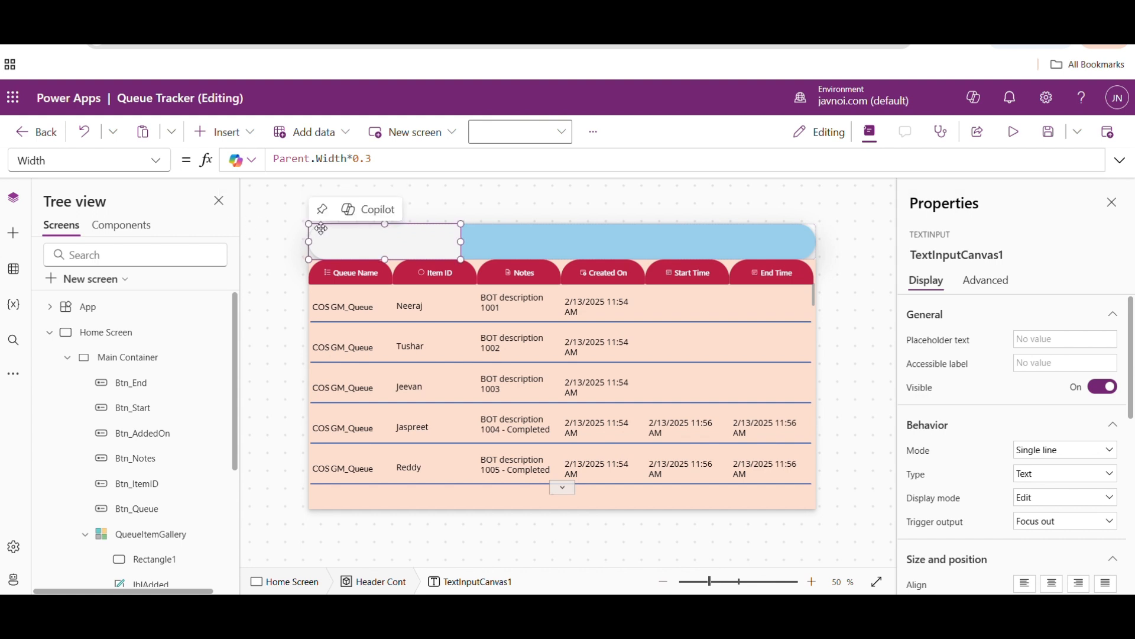
- Set the X formula of the header's text input to Parent.Width-Self.Width so it aligns with the container's right edge
{"action": "left_click", "coordinate": [156, 161]}
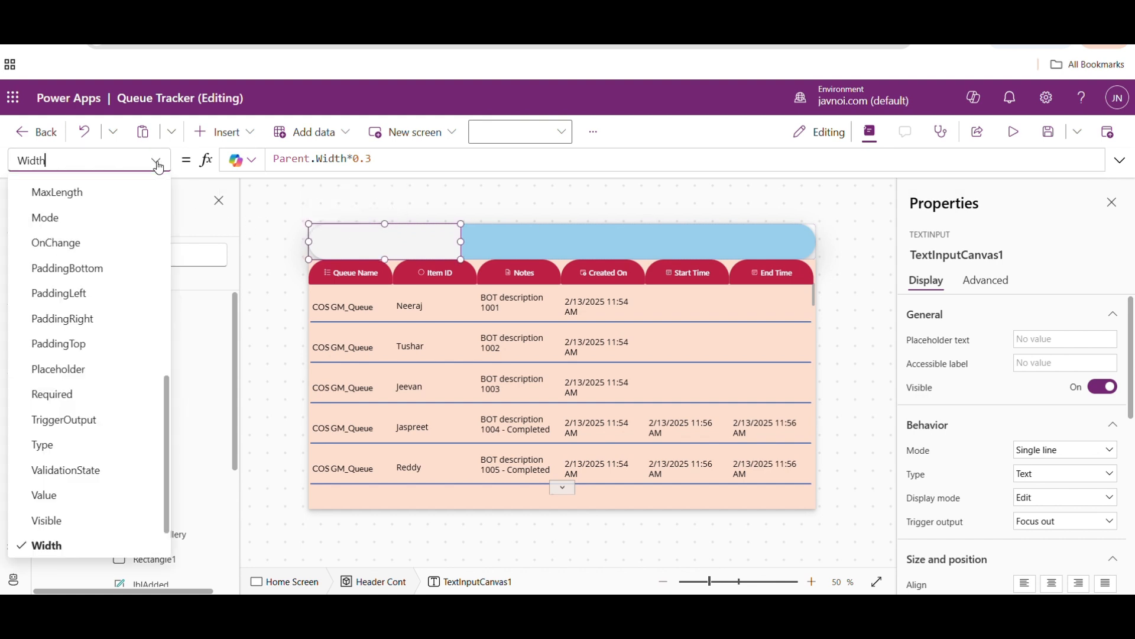
{"action": "left_click_drag", "start_coordinate": [166, 411], "coordinate": [169, 454]}
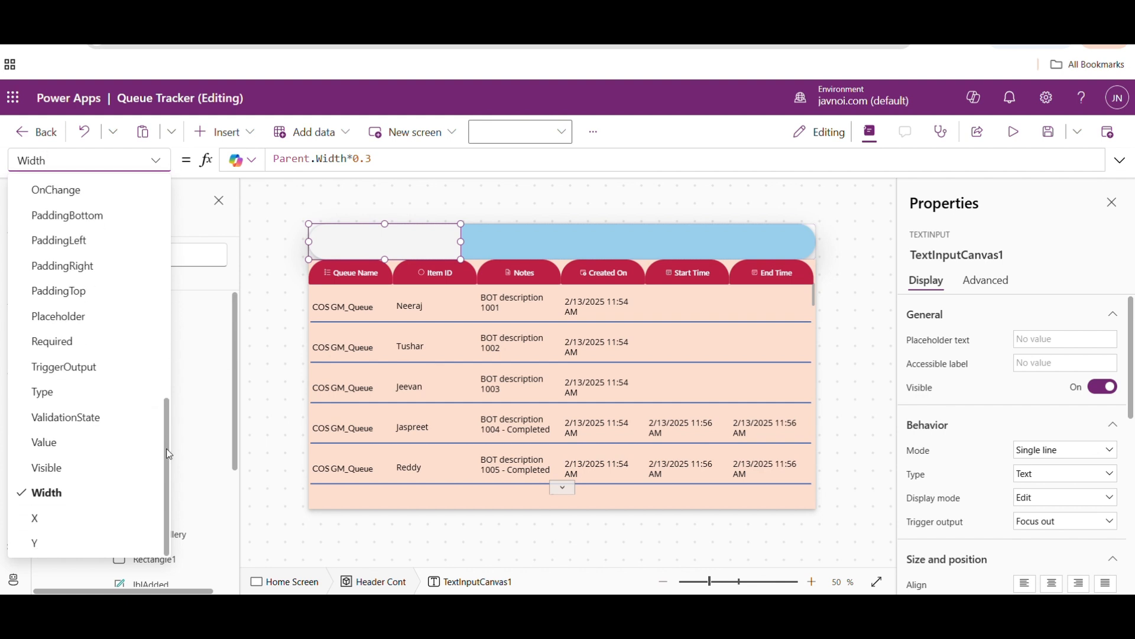
{"action": "left_click", "coordinate": [41, 519]}
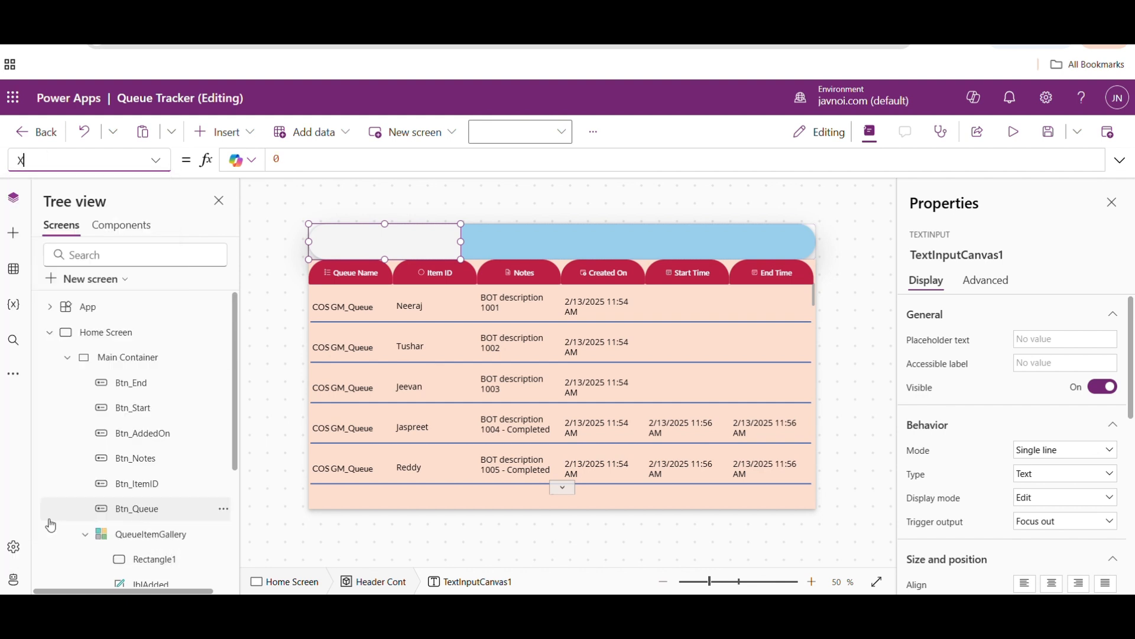
{"action": "left_click", "coordinate": [294, 158]}
{"action": "key", "text": "BackSpace"}
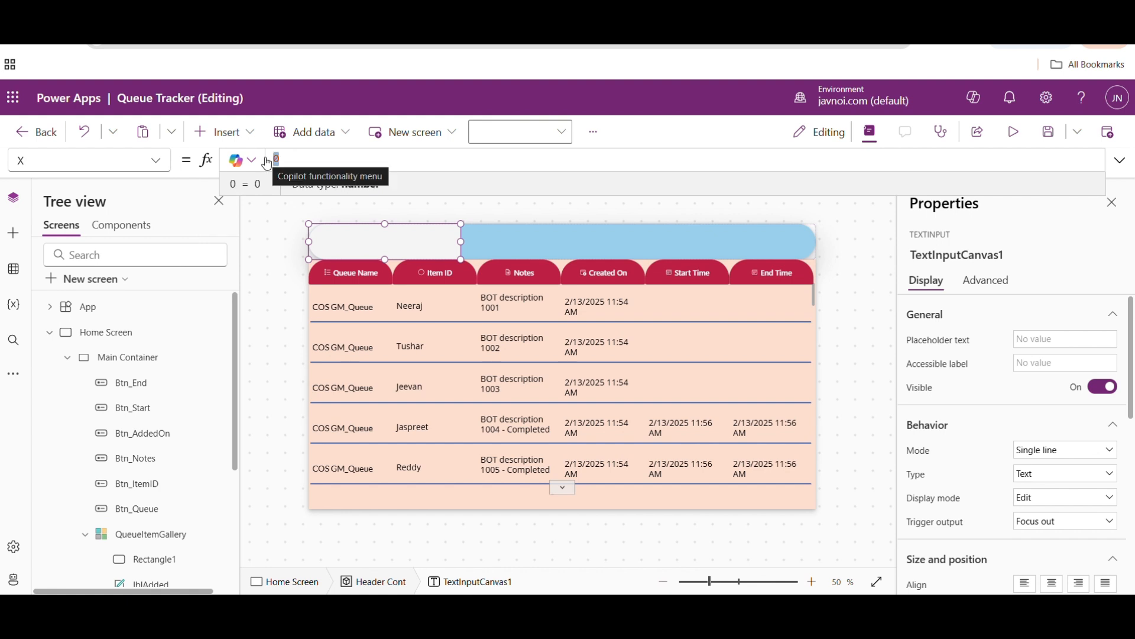
{"action": "type", "text": "pare"}
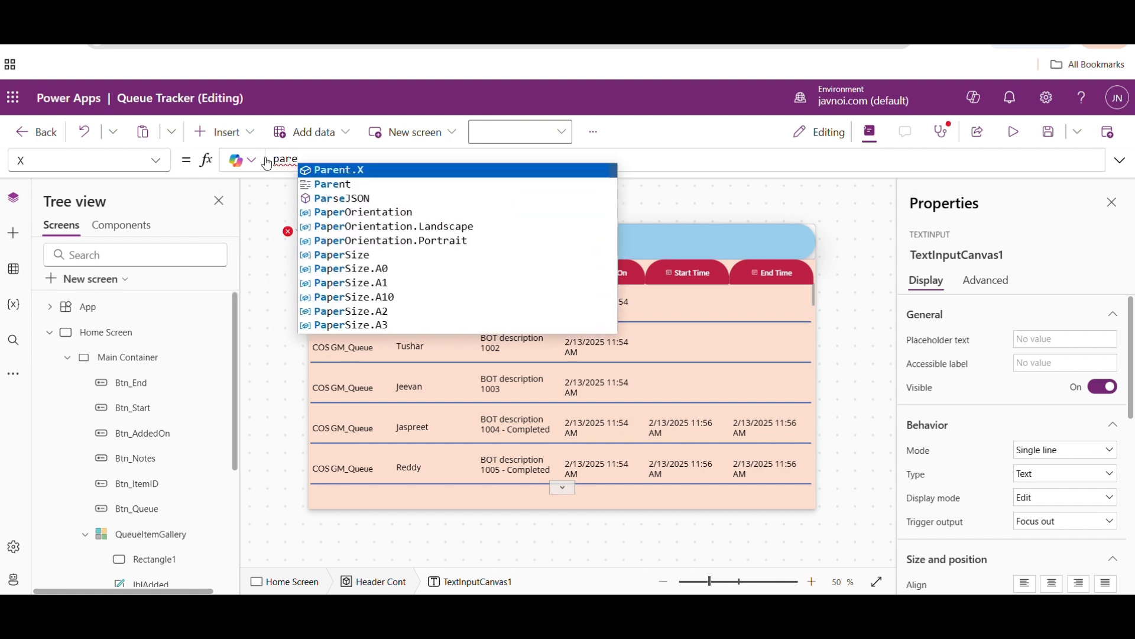
{"action": "type", "text": "nt.Width-"}
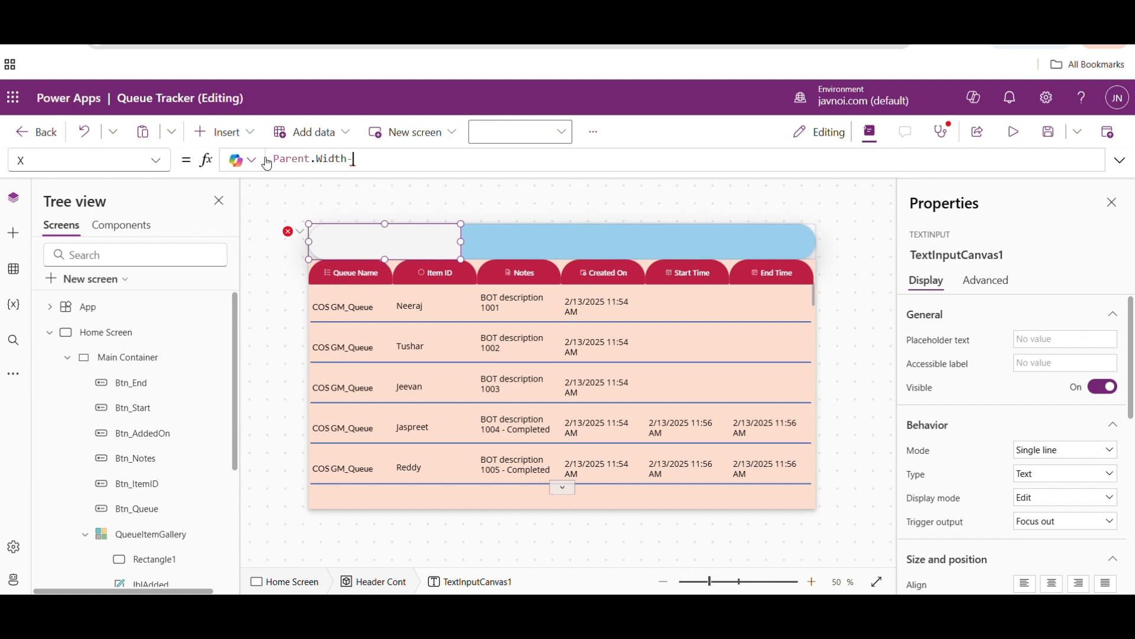
{"action": "type", "text": "Self.w"}
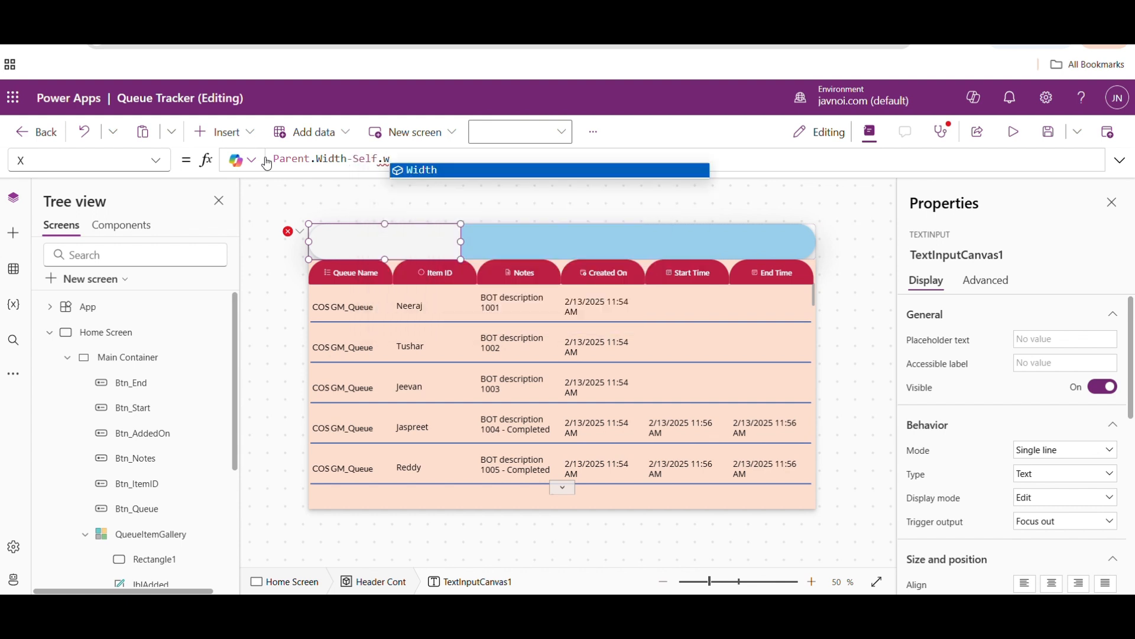
{"action": "key", "text": "Tab"}
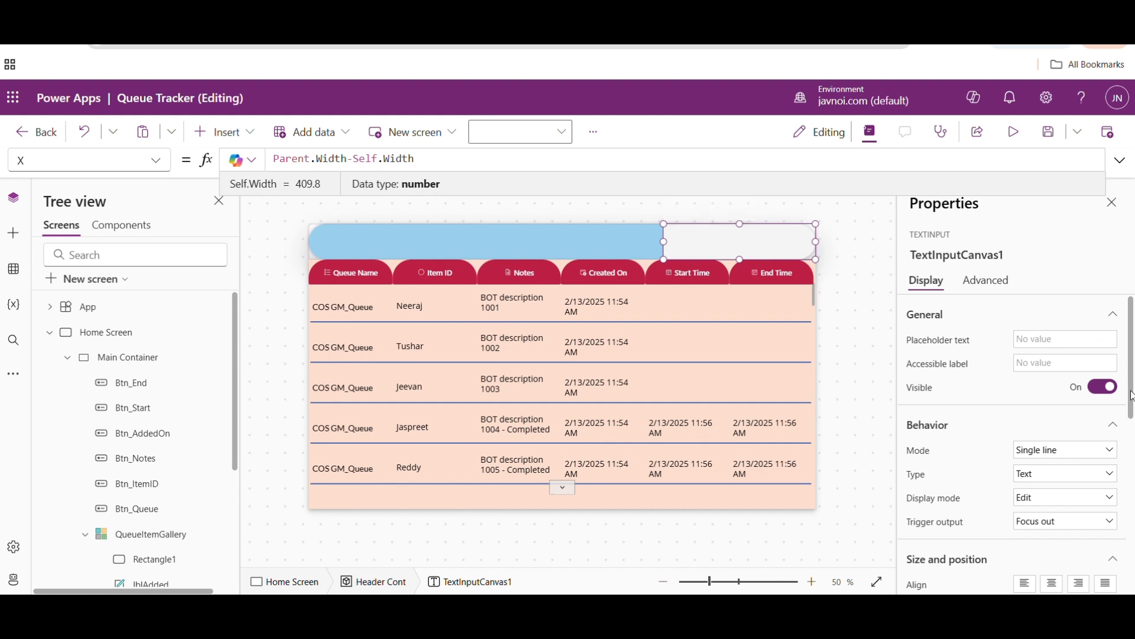
- Give the header's text input a border radius of 50 and deselect it
{"action": "scroll", "coordinate": [1132, 395], "scroll_direction": "down", "scroll_amount": 8}
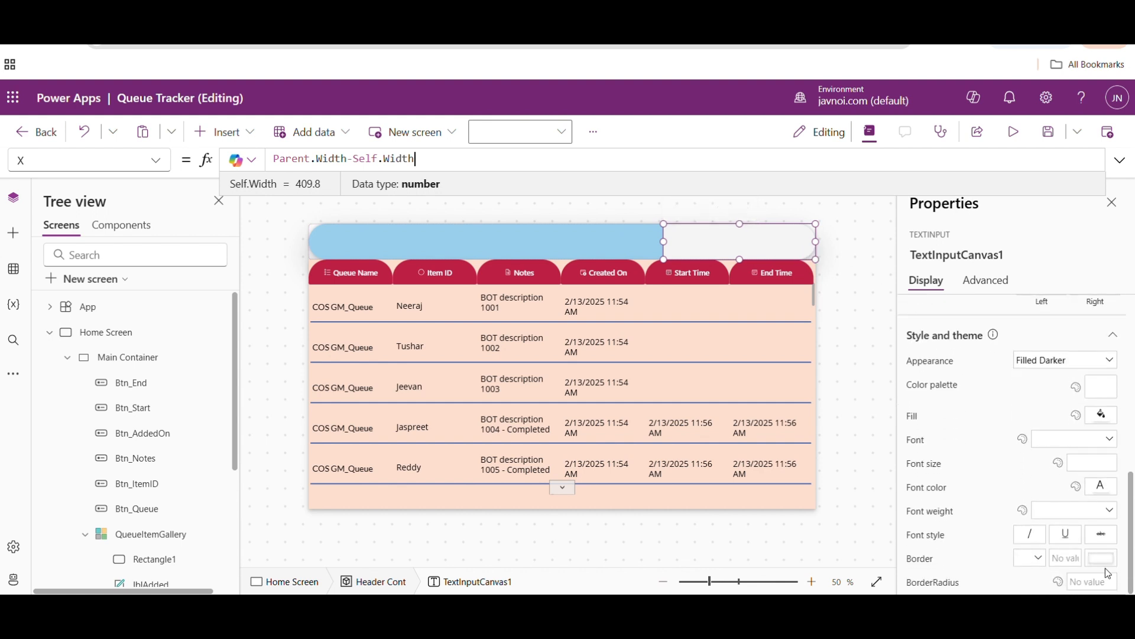
{"action": "left_click", "coordinate": [1085, 583]}
{"action": "type", "text": "50"}
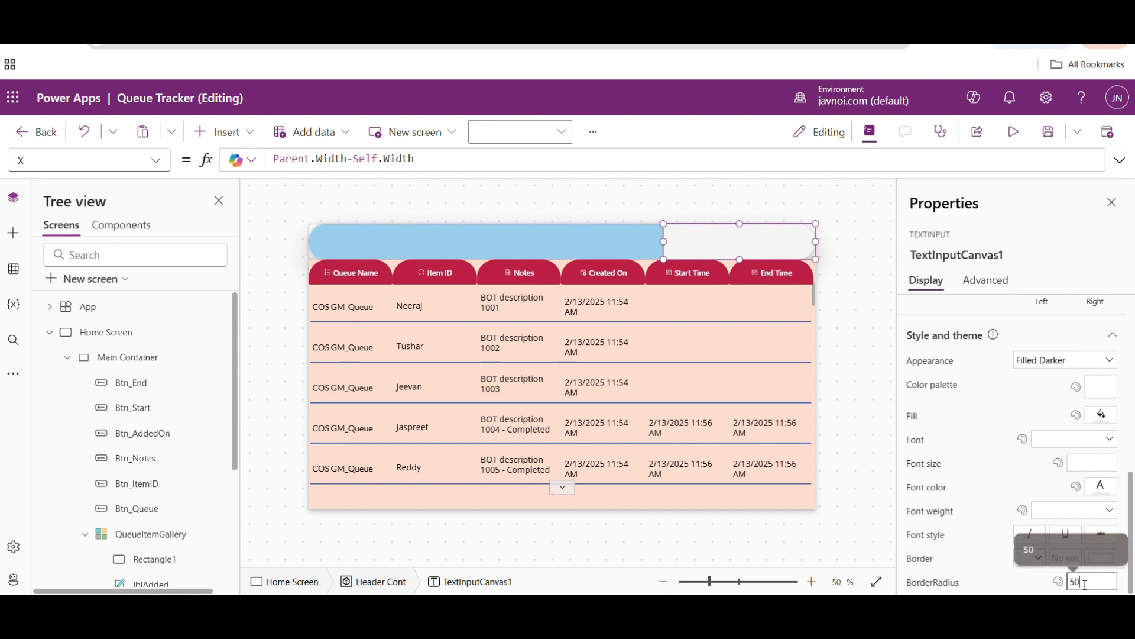
{"action": "left_click", "coordinate": [880, 344]}
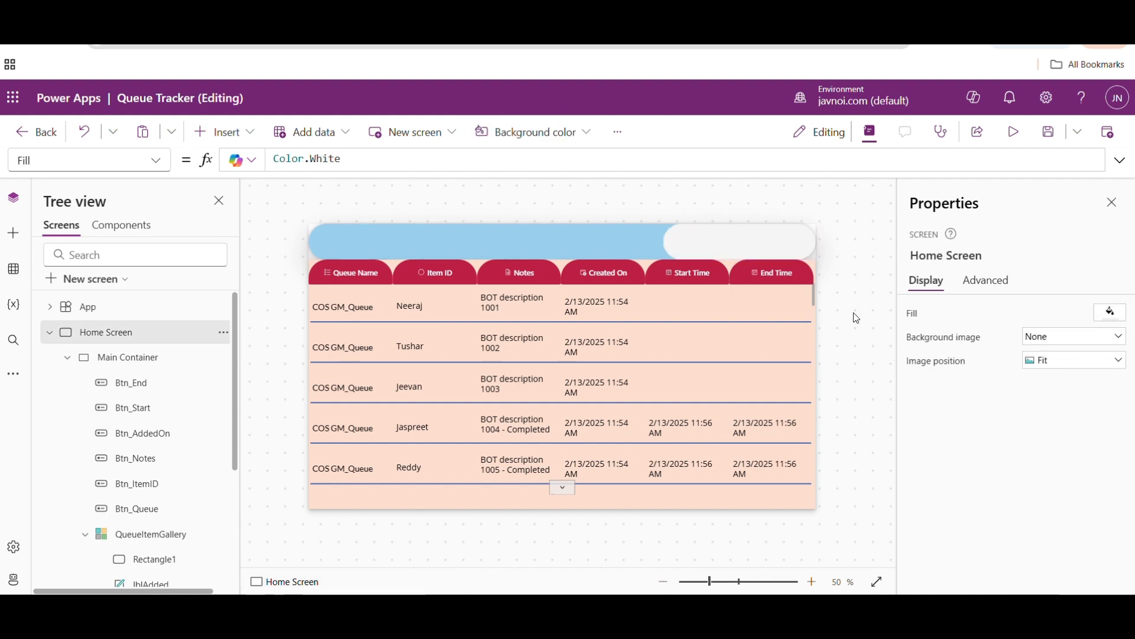
- Set the Width formula of the header's text input to Parent.Width*0.35 and deselect it
{"action": "left_click", "coordinate": [748, 244]}
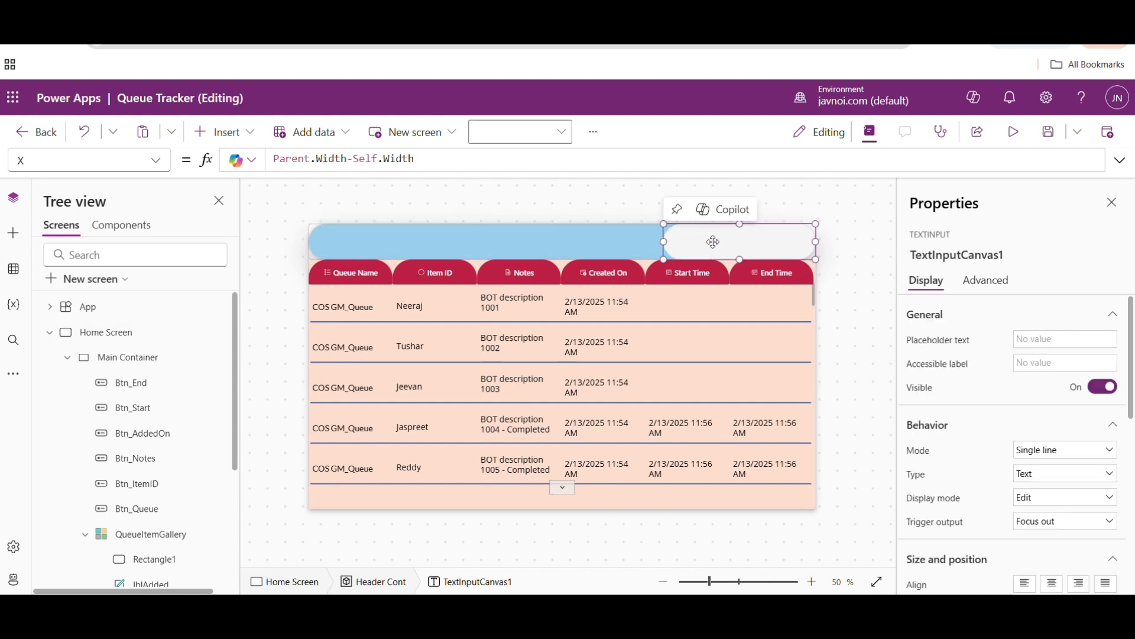
{"action": "left_click", "coordinate": [154, 165]}
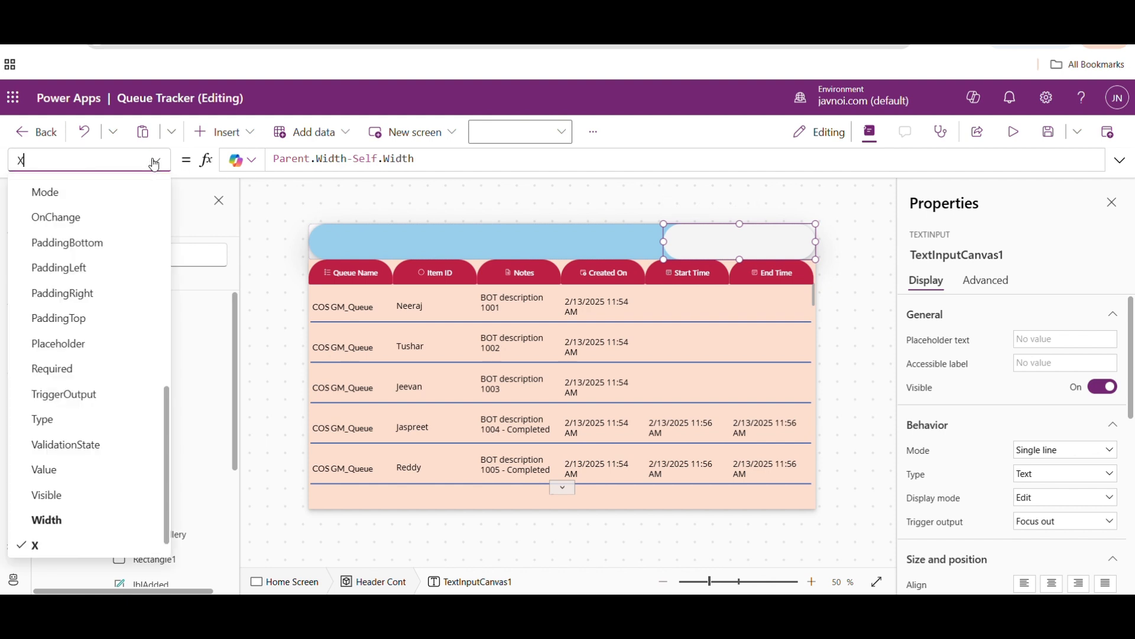
{"action": "left_click", "coordinate": [54, 520]}
{"action": "left_click", "coordinate": [378, 158]}
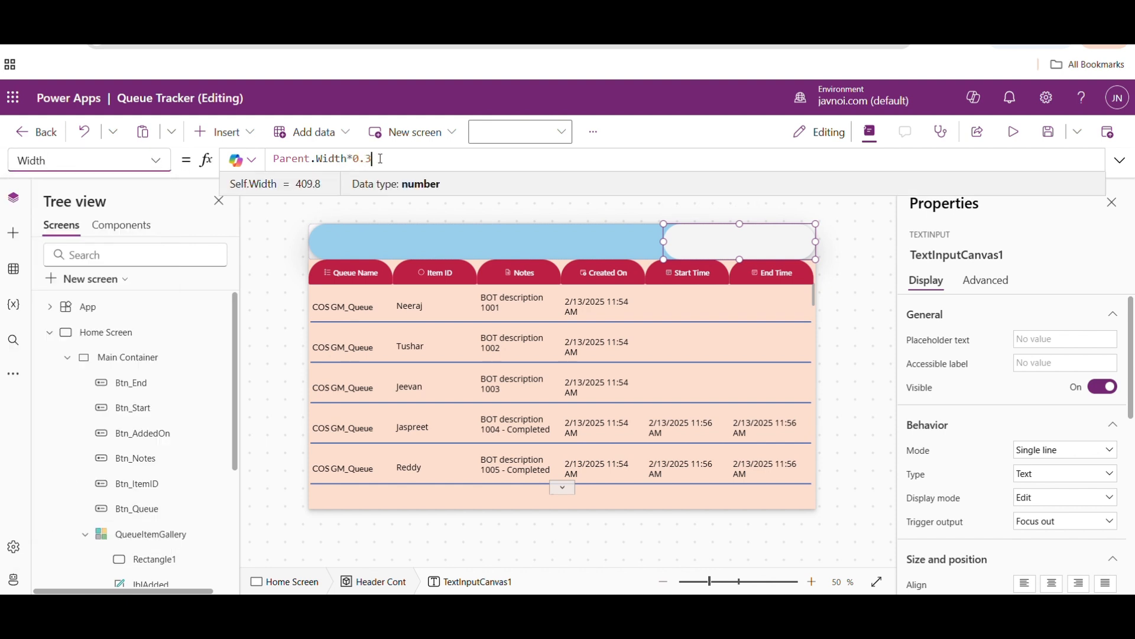
{"action": "key", "text": "BackSpace"}
{"action": "type", "text": "4"}
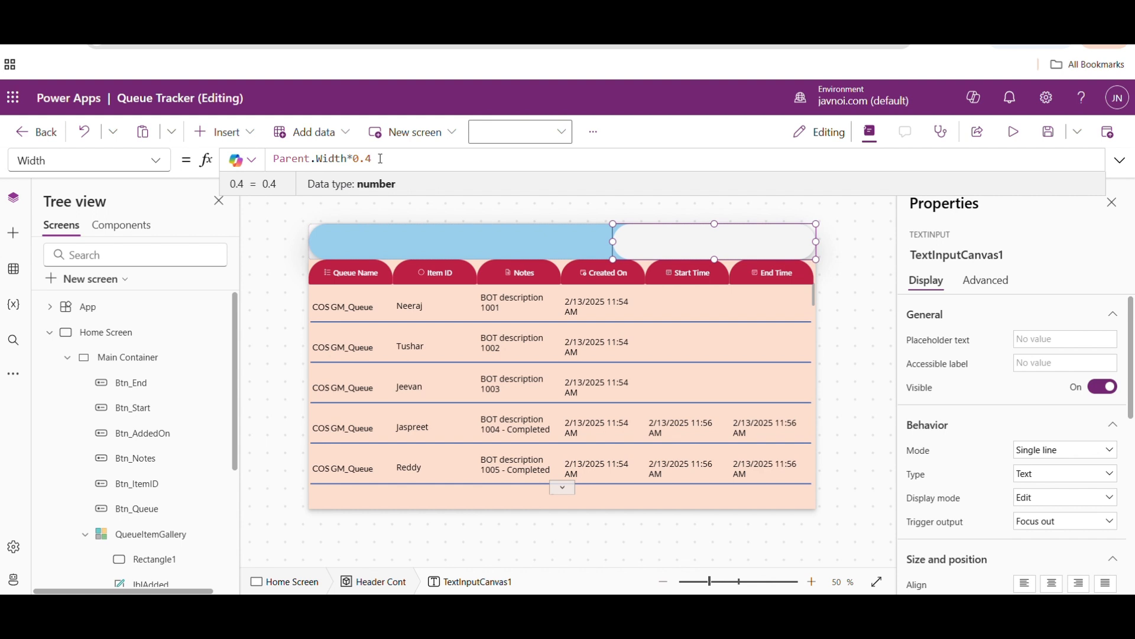
{"action": "type", "text": "5"}
{"action": "left_click", "coordinate": [861, 268]}
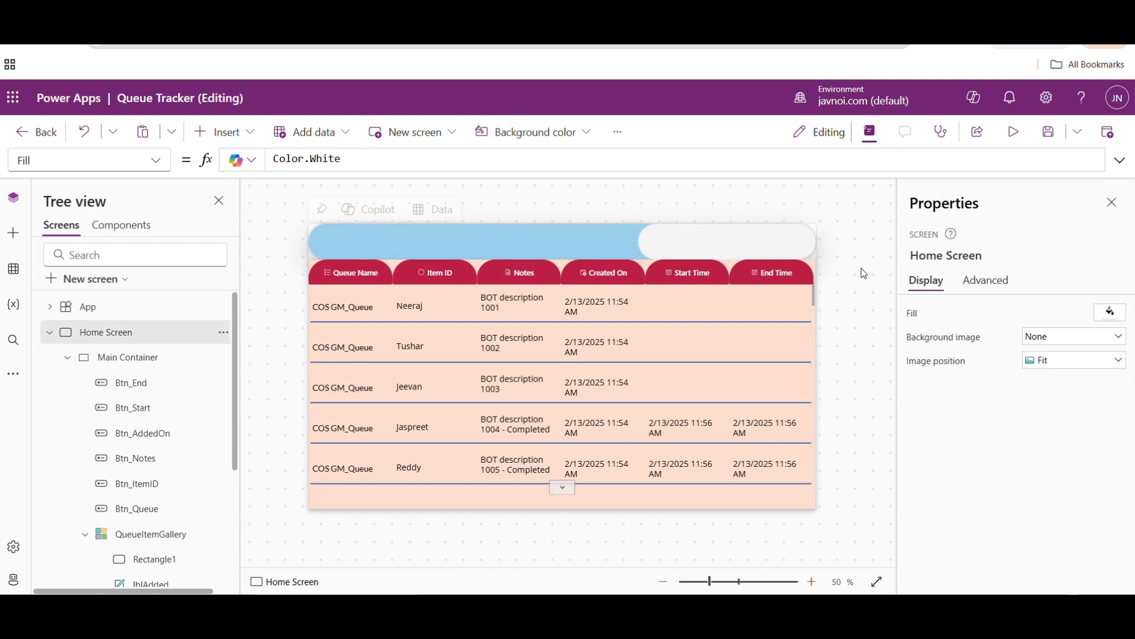
- Rename the header's text input, TextInputCanvas1, as SearchBox
{"action": "left_click", "coordinate": [701, 237]}
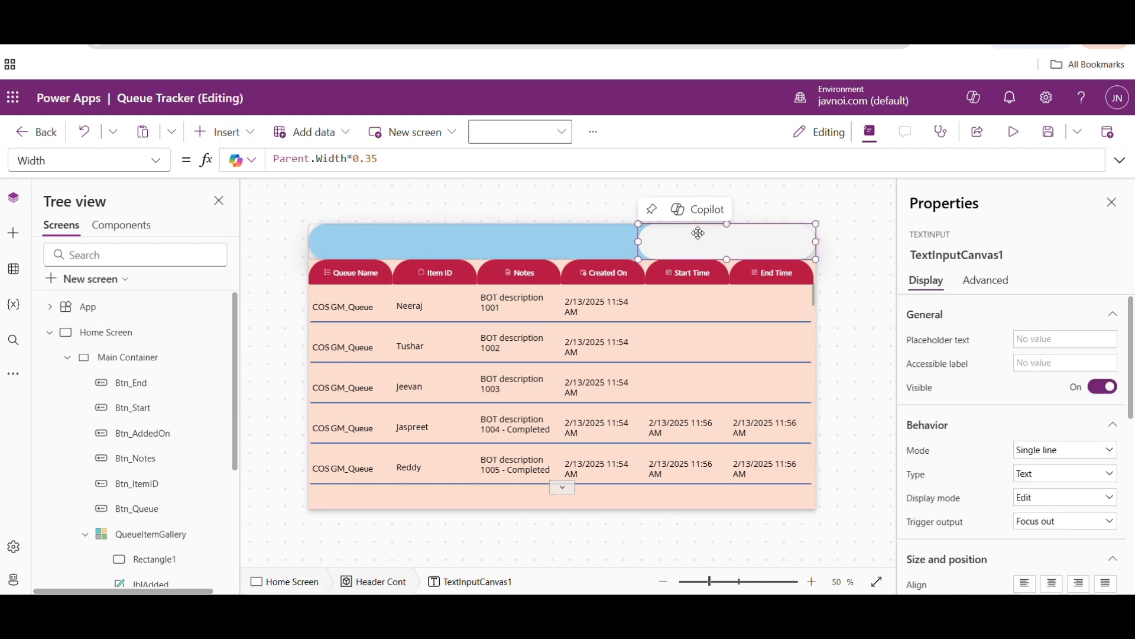
{"action": "left_click_drag", "start_coordinate": [235, 391], "coordinate": [226, 532]}
{"action": "double_click", "coordinate": [152, 582]}
{"action": "type", "text": "TextInputCanvas1"}
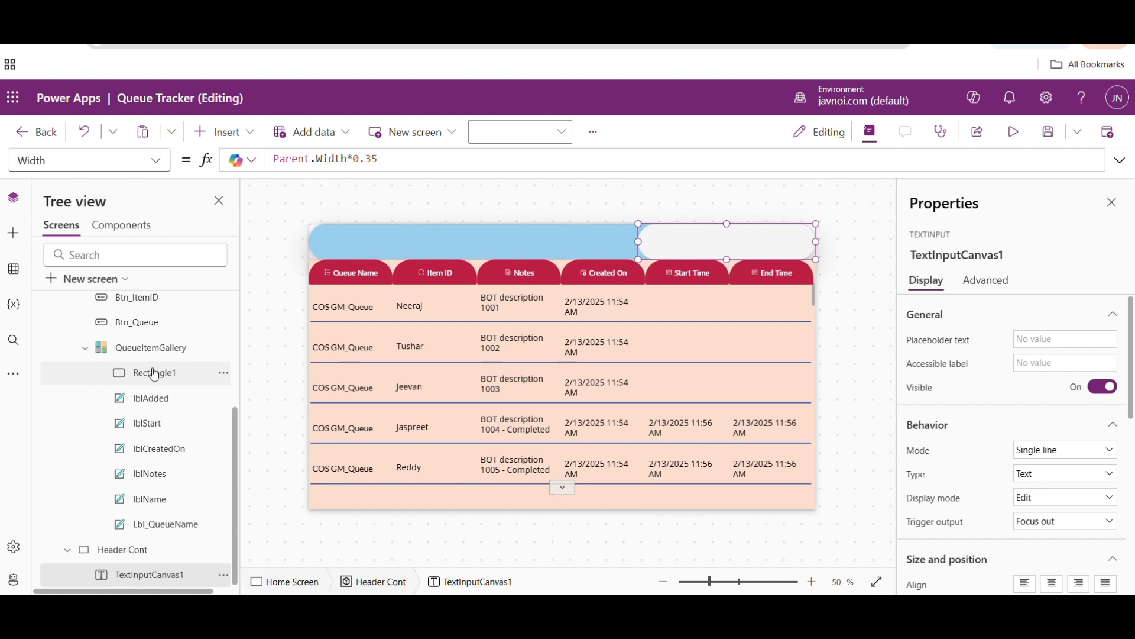
- Rename the gallery's Rectangle1 as Separator and select SearchBox
{"action": "double_click", "coordinate": [153, 372]}
{"action": "type", "text": "Separator"}
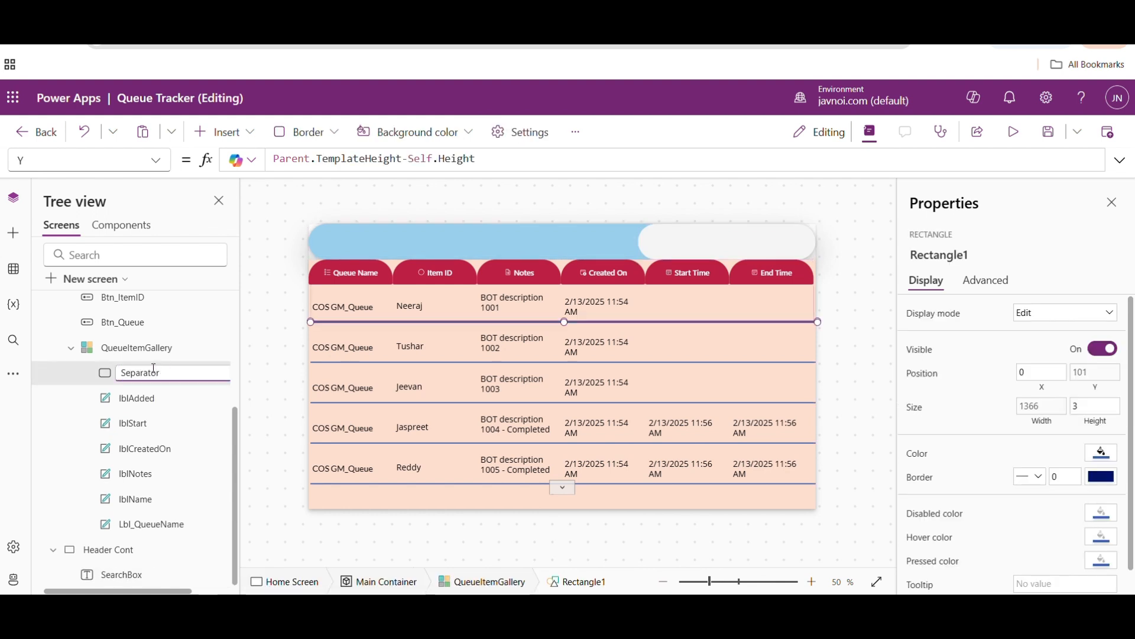
{"action": "left_click", "coordinate": [121, 575]}
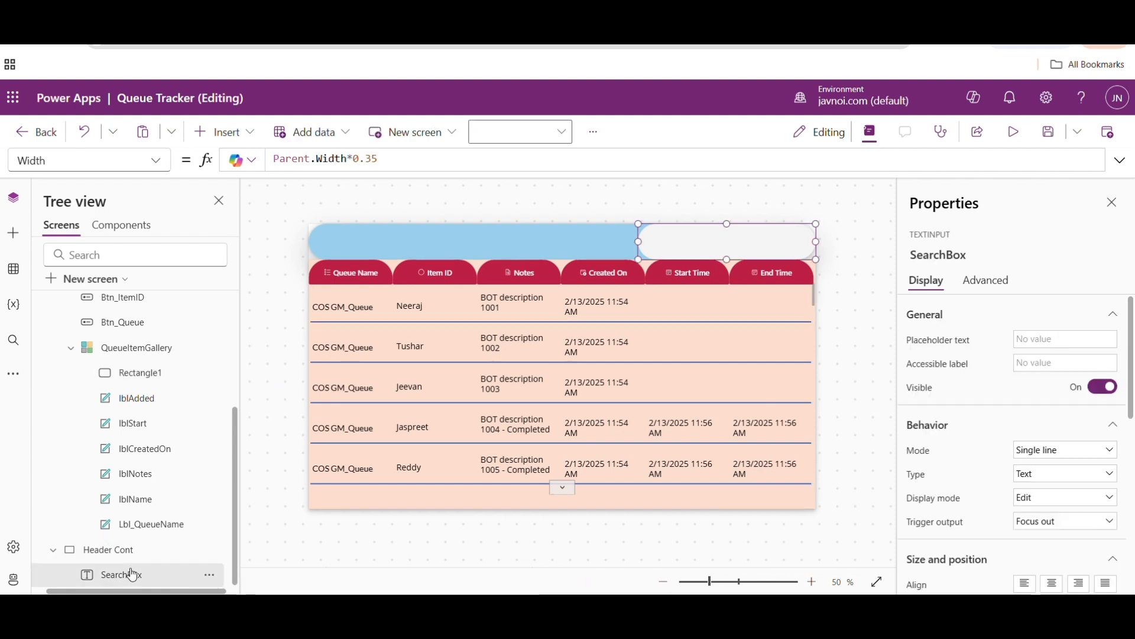
- Insert a classic Search icon into Header Cont and place it over the right end of SearchBox, at X 1280, Y 16
{"action": "left_click", "coordinate": [224, 131]}
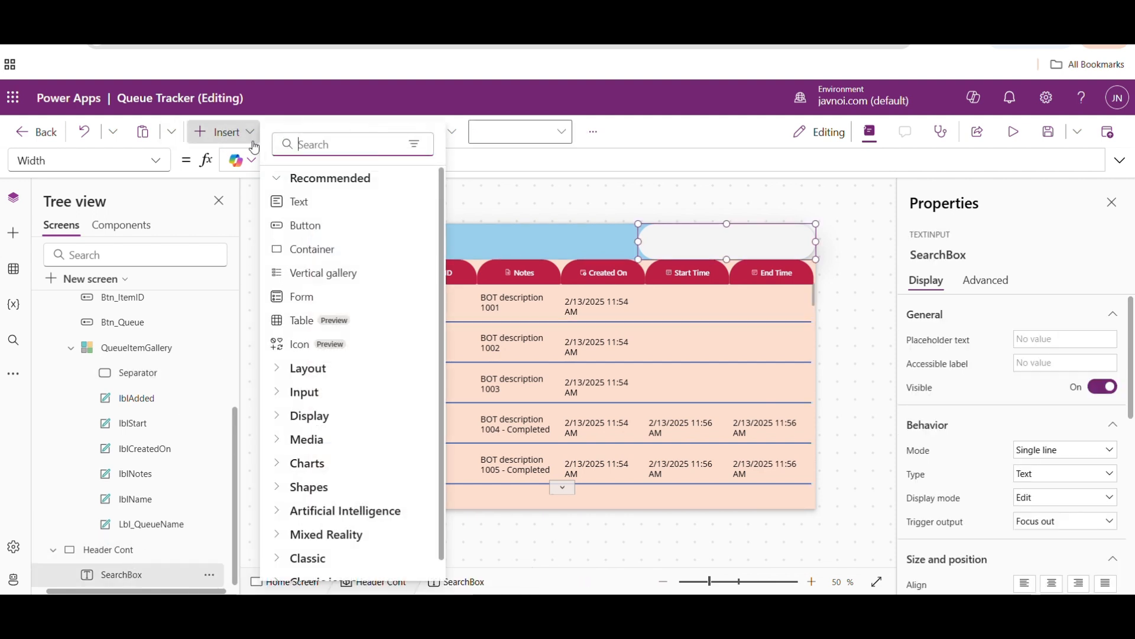
{"action": "left_click", "coordinate": [304, 145]}
{"action": "type", "text": "sea"}
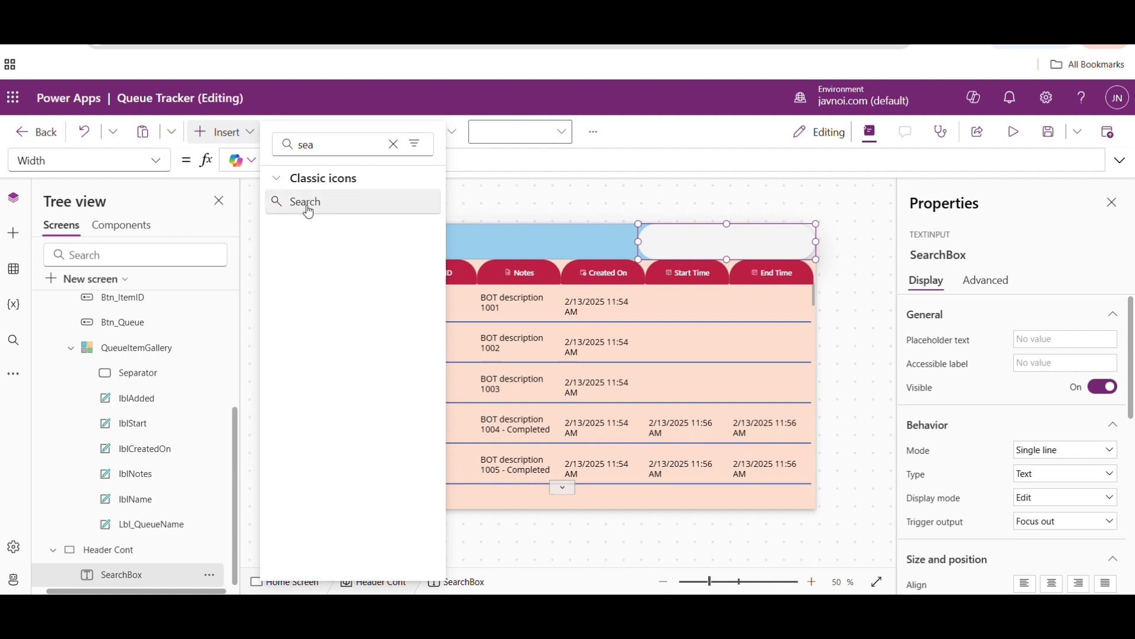
{"action": "key", "text": "Escape"}
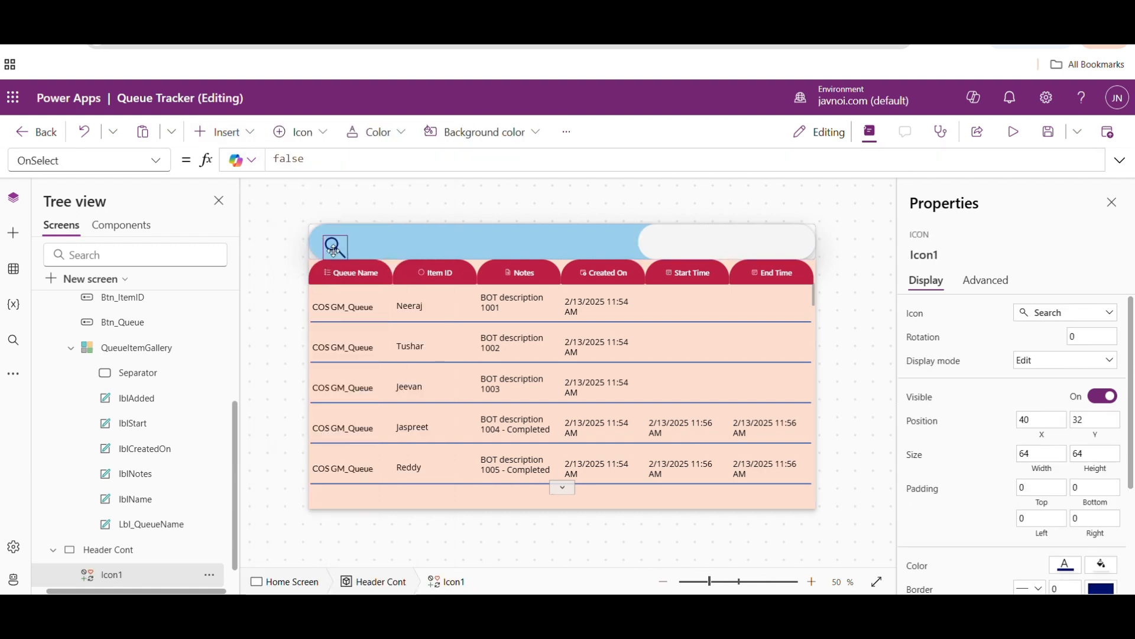
{"action": "left_click_drag", "start_coordinate": [349, 248], "coordinate": [795, 244]}
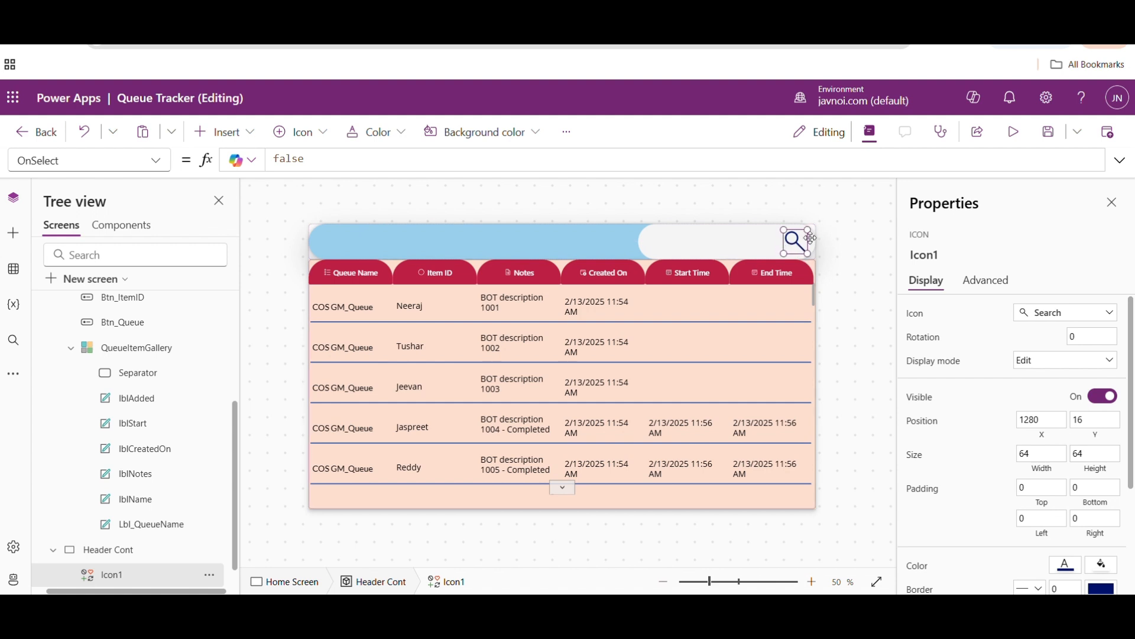
- Set the search icon's display mode to View and deselect it
{"action": "left_click", "coordinate": [1096, 361]}
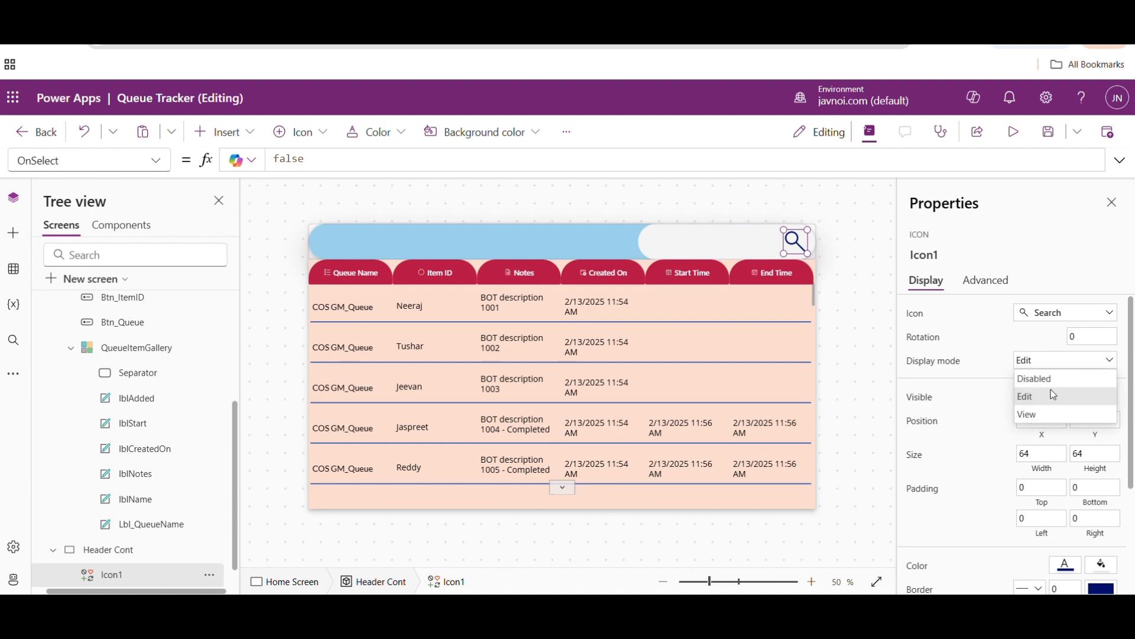
{"action": "left_click", "coordinate": [1032, 413]}
{"action": "left_click", "coordinate": [850, 251]}
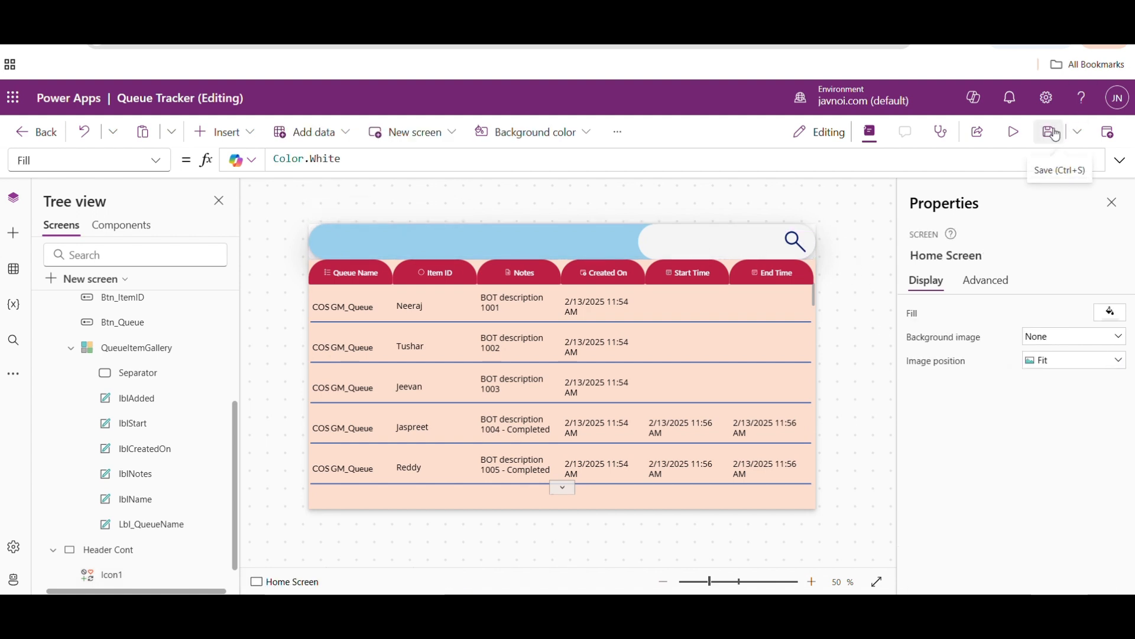
- Preview the app to check the search box and icon in the header, and return to editing
{"action": "left_click", "coordinate": [1014, 131]}
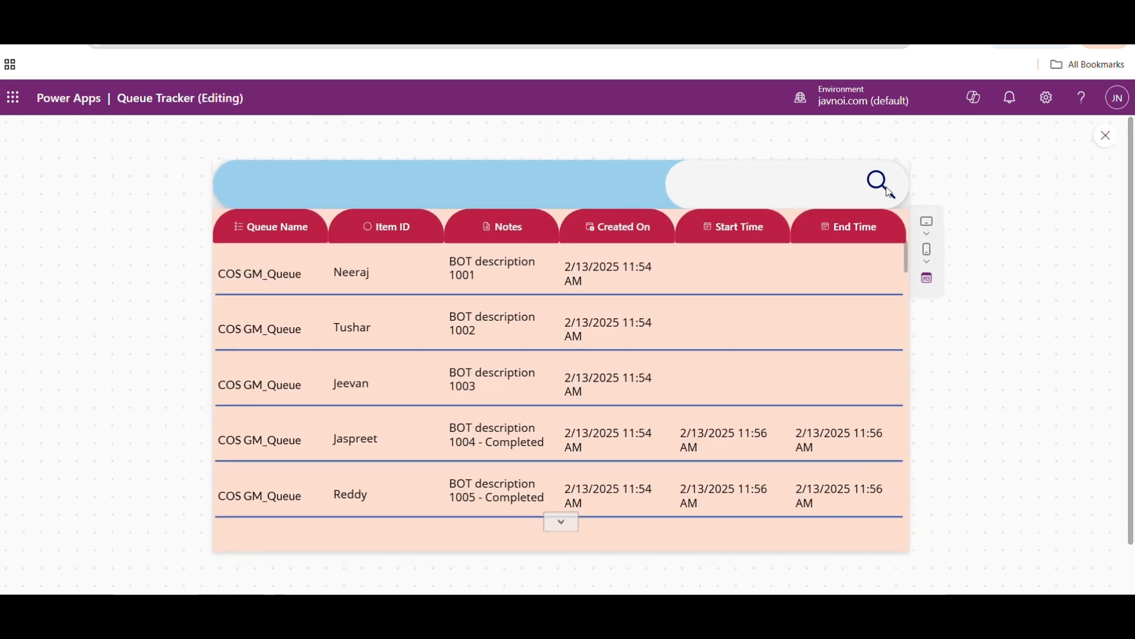
{"action": "left_click", "coordinate": [1107, 137]}
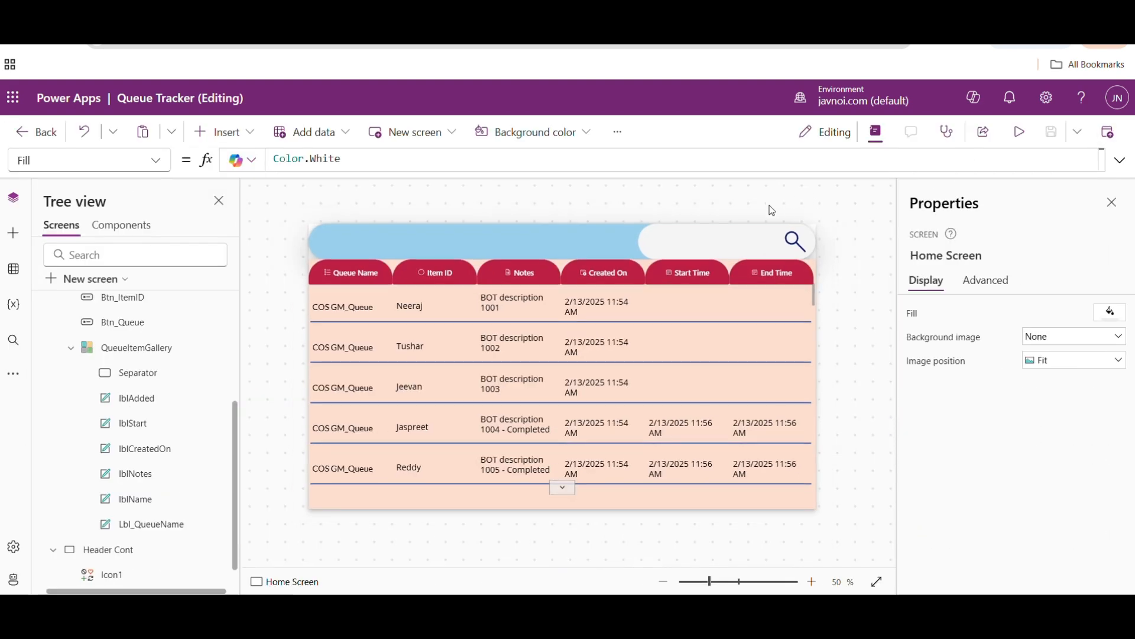
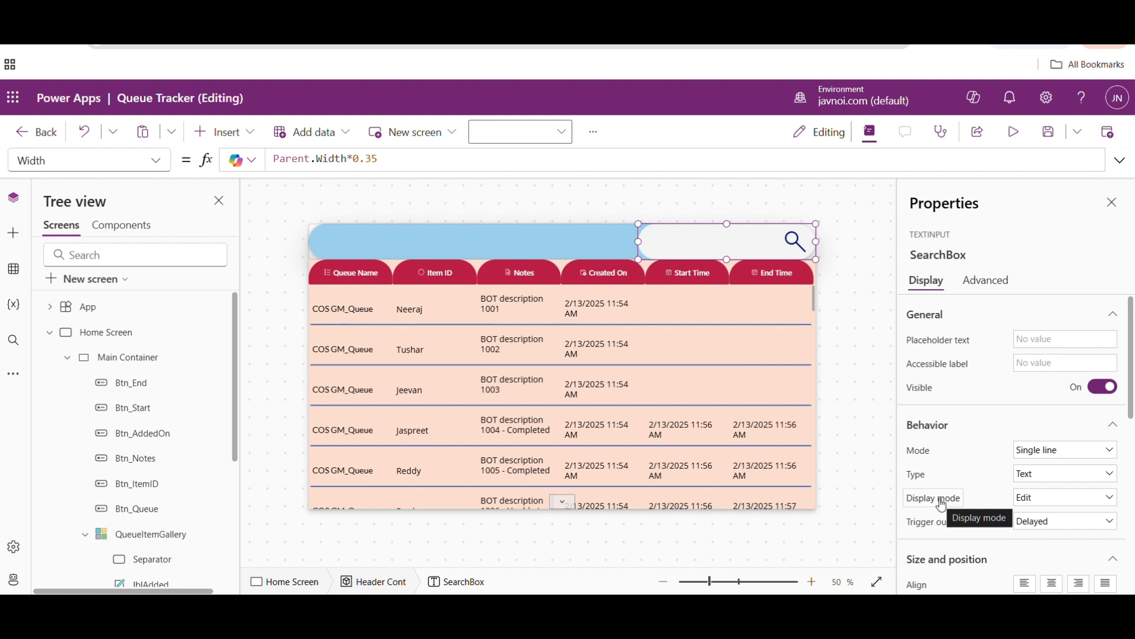
- Try the Focus out and Key press trigger outputs on SearchBox and return it to Delayed
{"action": "left_click", "coordinate": [1039, 525]}
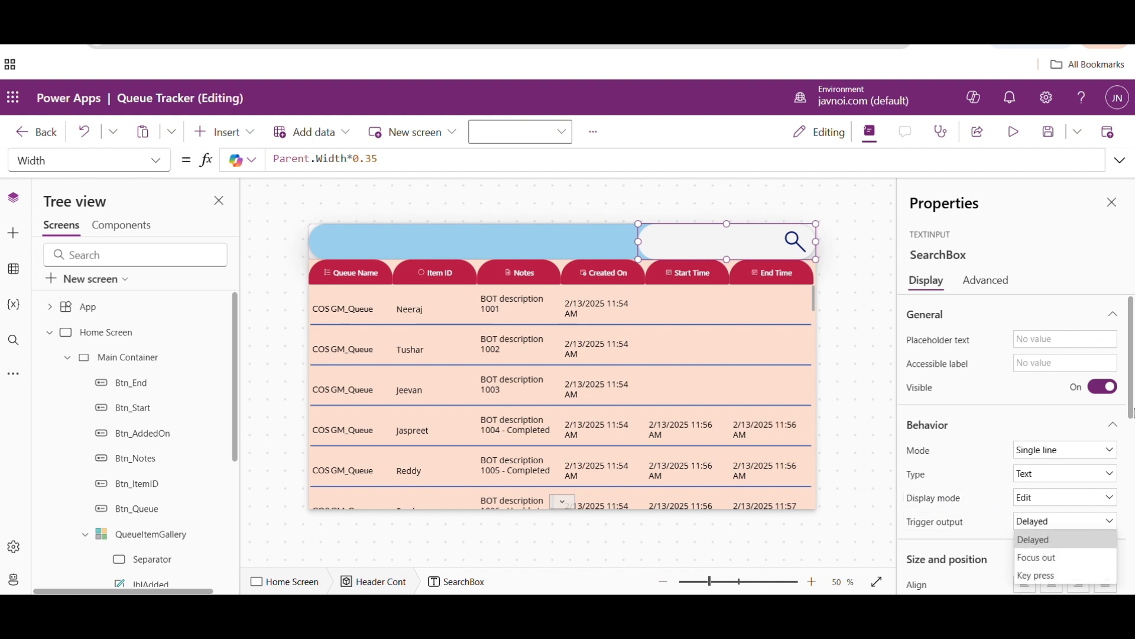
{"action": "scroll", "coordinate": [1132, 412], "scroll_direction": "down", "scroll_amount": 1}
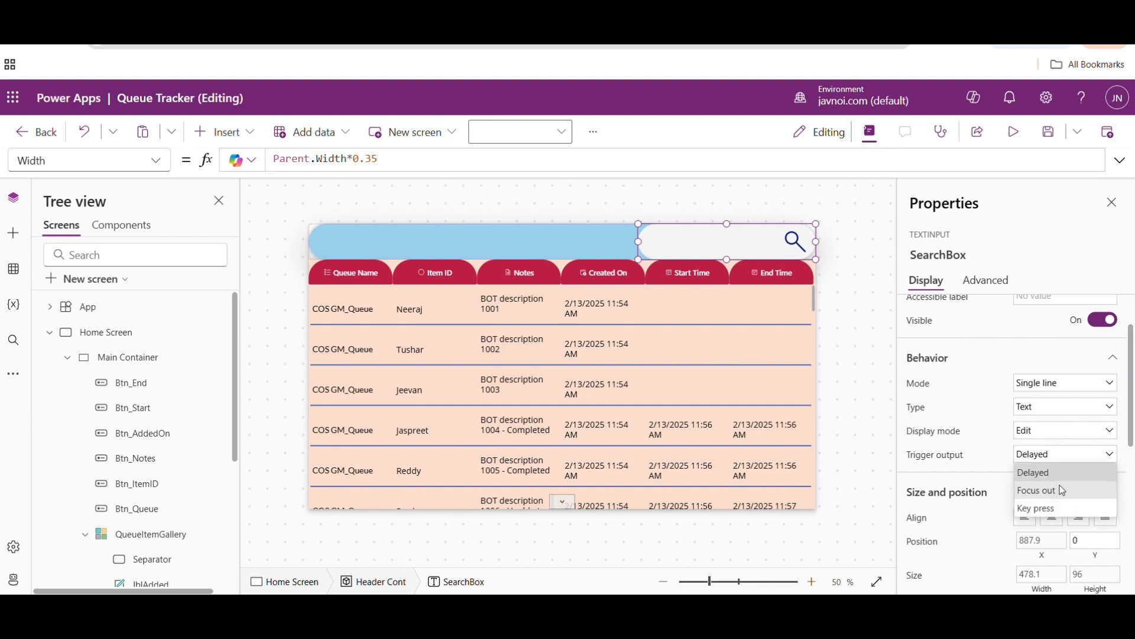
{"action": "left_click", "coordinate": [1067, 490]}
{"action": "left_click", "coordinate": [1045, 456]}
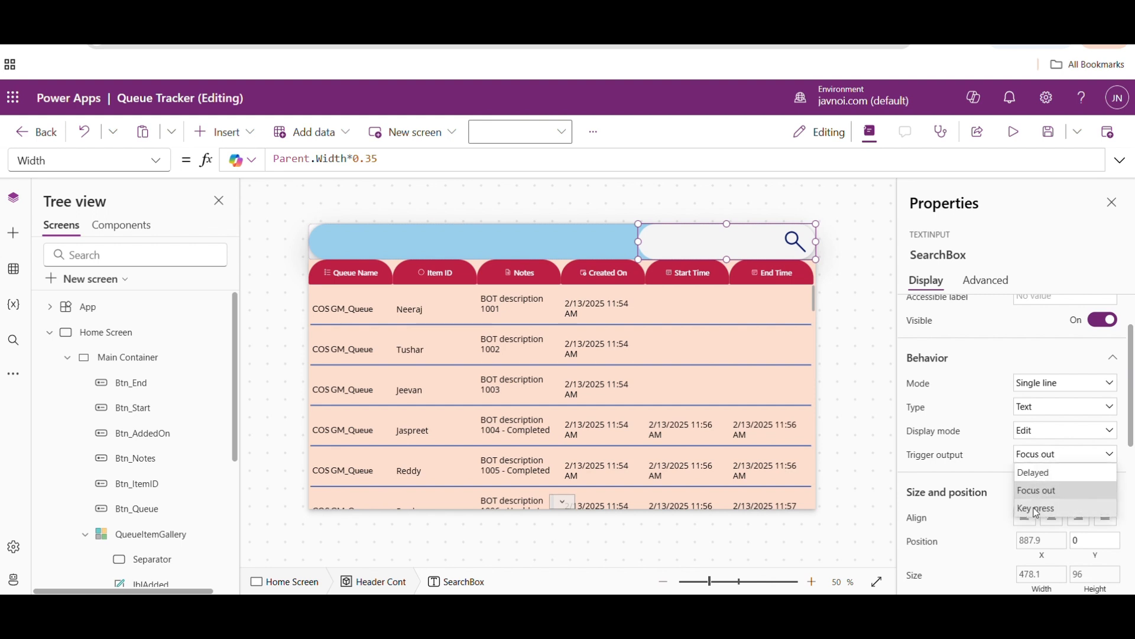
{"action": "left_click", "coordinate": [1036, 510]}
{"action": "left_click", "coordinate": [1073, 456]}
{"action": "left_click", "coordinate": [1027, 473]}
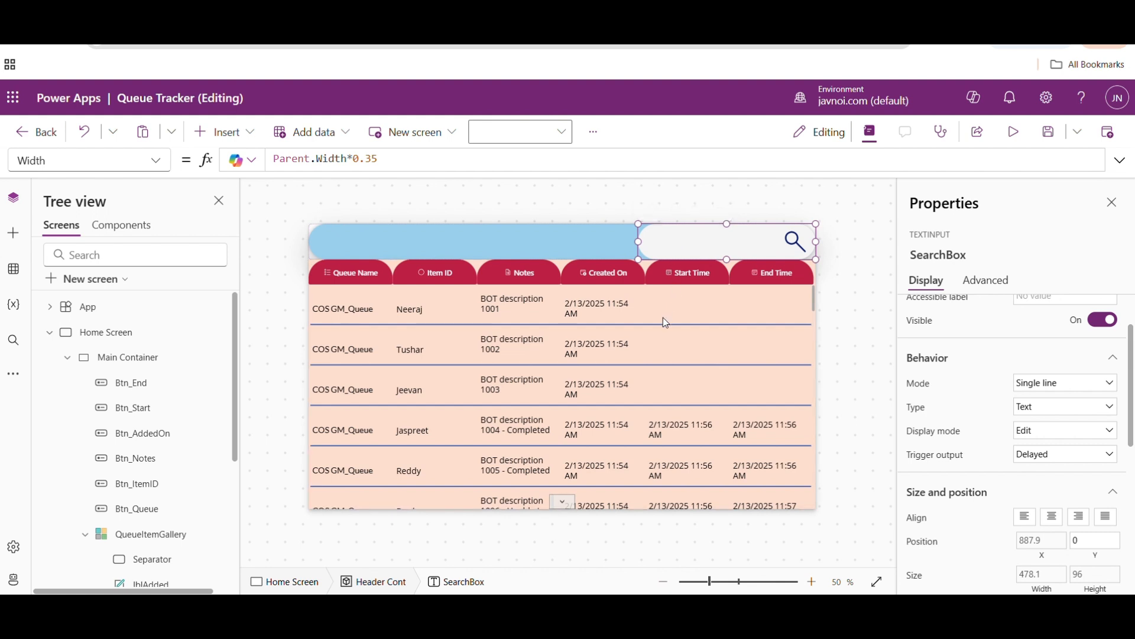
- Replace QueueItemGallery's Items formula with the start of a Filter function using 'Work Queue Items' as its source
{"action": "left_click", "coordinate": [522, 434]}
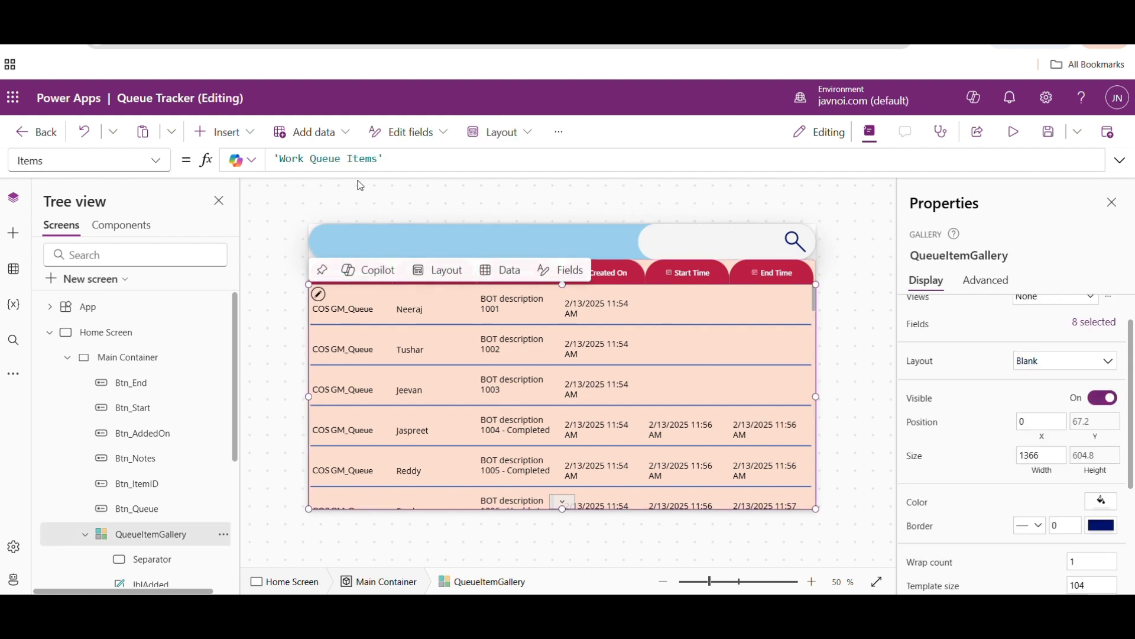
{"action": "left_click_drag", "start_coordinate": [384, 159], "coordinate": [254, 161]}
{"action": "type", "text": "Filter("}
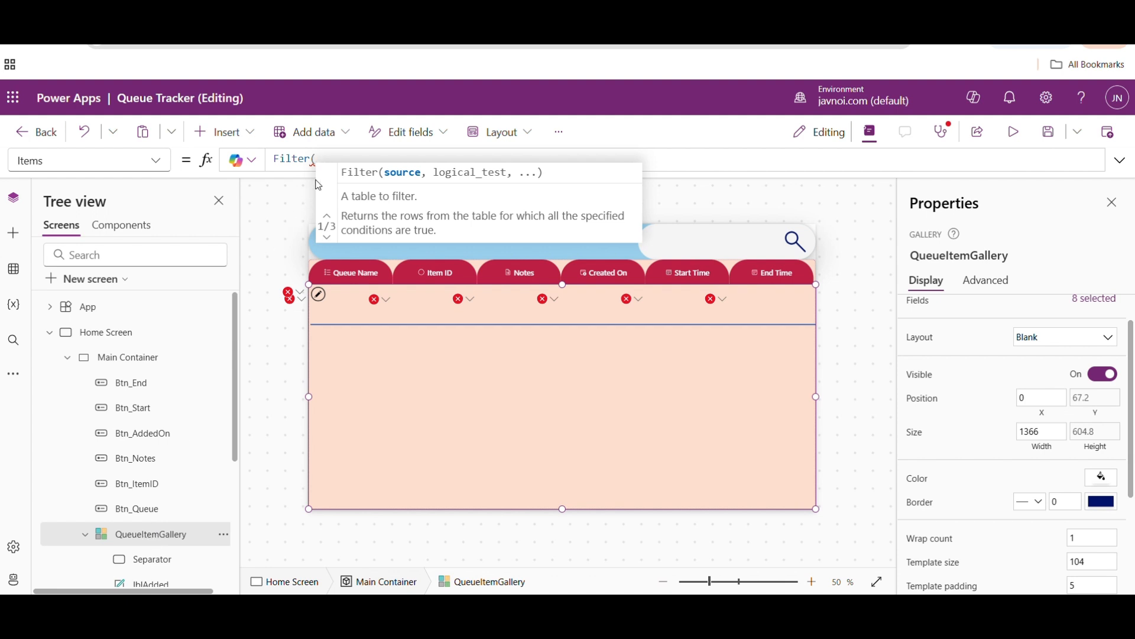
{"action": "type", "text": "wor"}
{"action": "key", "text": "Down"}
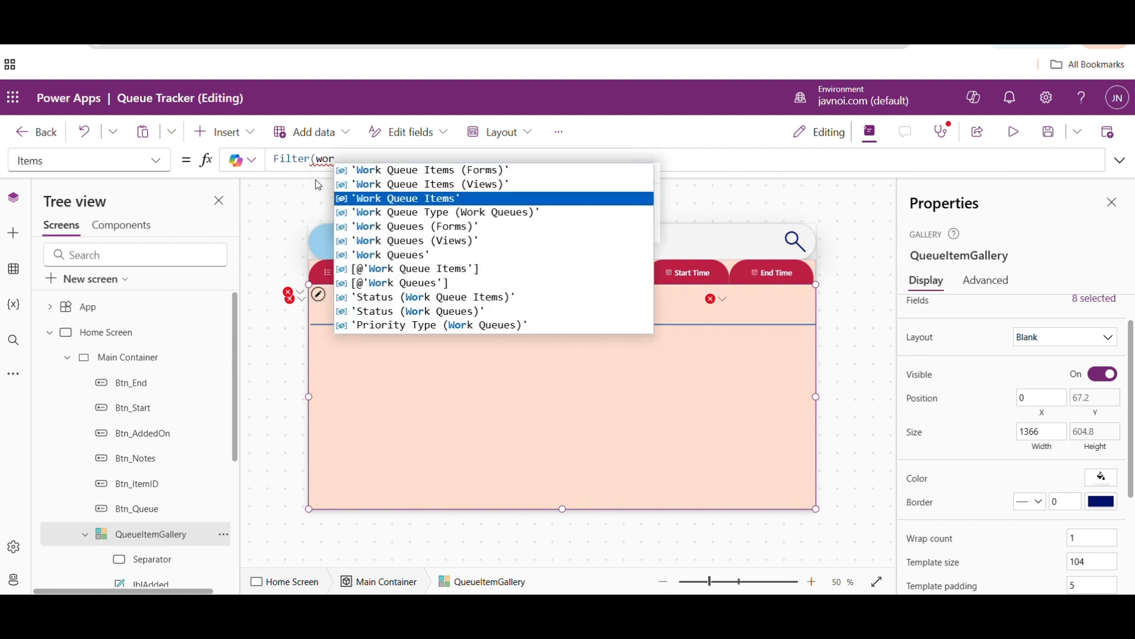
{"action": "key", "text": "Tab"}
{"action": "type", "text": ","}
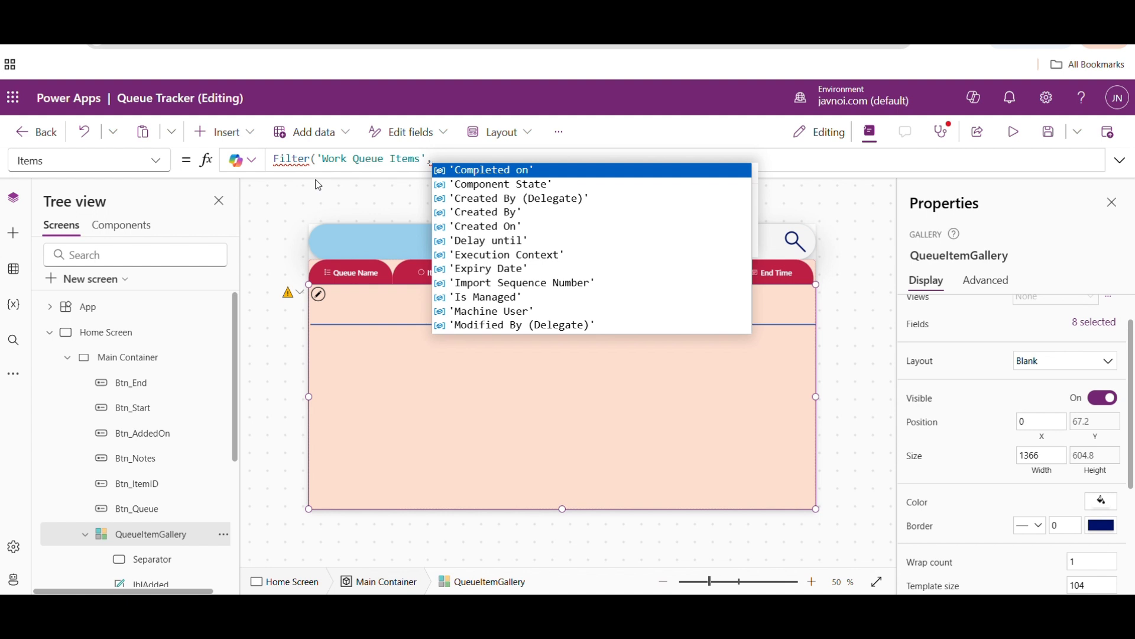
- Complete the gallery's Filter formula with the condition SearchBox.Value in Name
{"action": "type", "text": "SearchBox"}
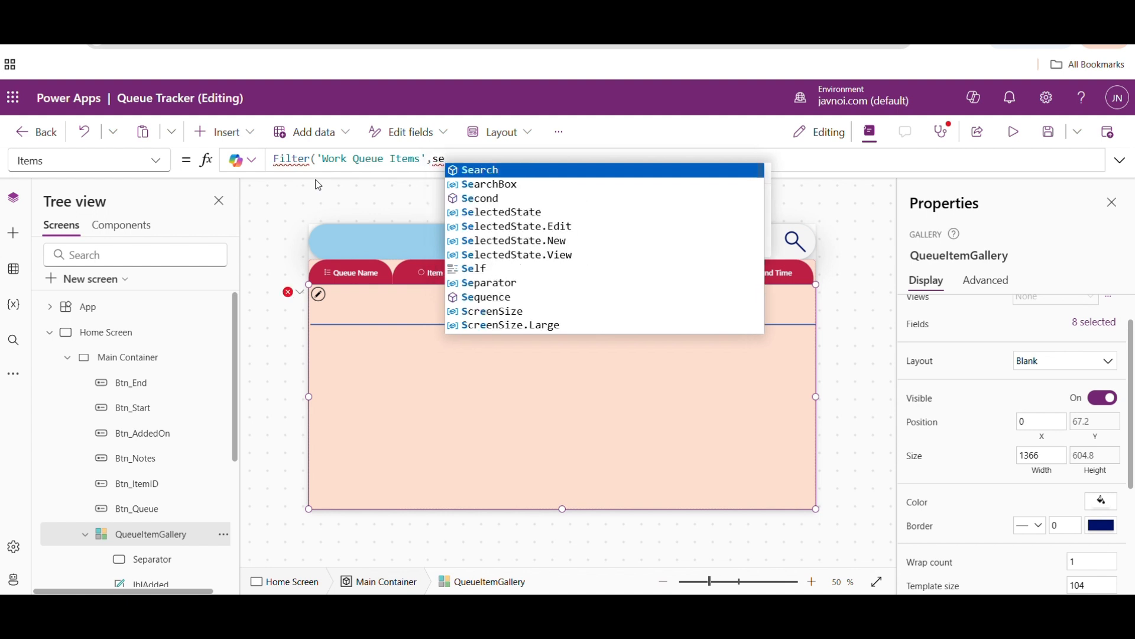
{"action": "key", "text": "Down"}
{"action": "key", "text": "Return"}
{"action": "type", "text": "."}
{"action": "key", "text": "Tab"}
{"action": "type", "text": "in"}
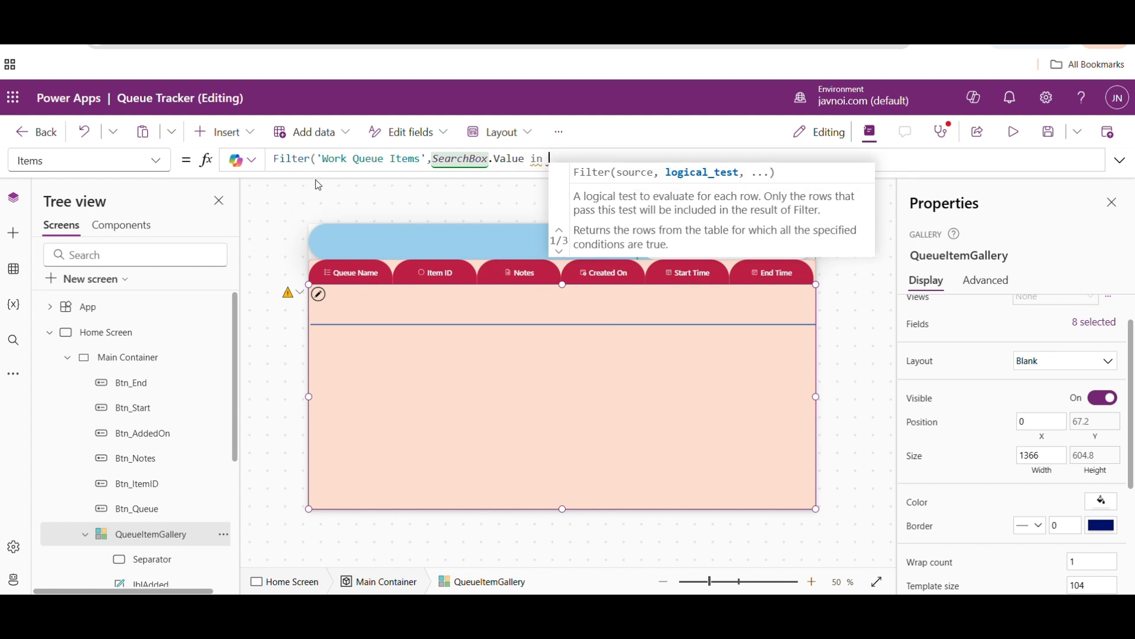
{"action": "type", "text": " Name"}
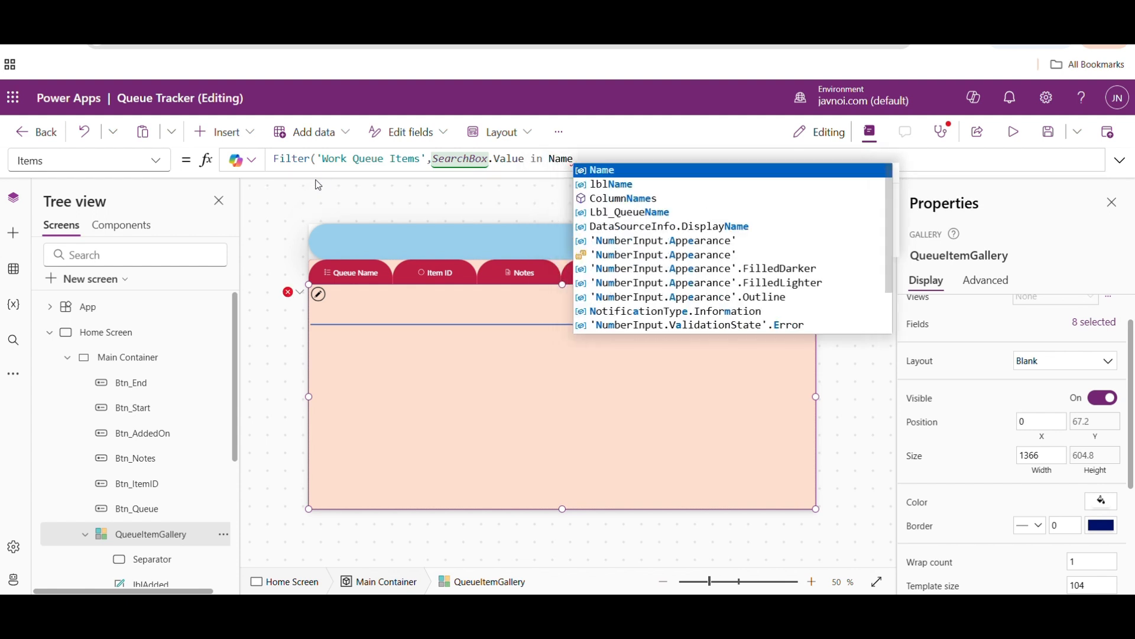
{"action": "type", "text": ")"}
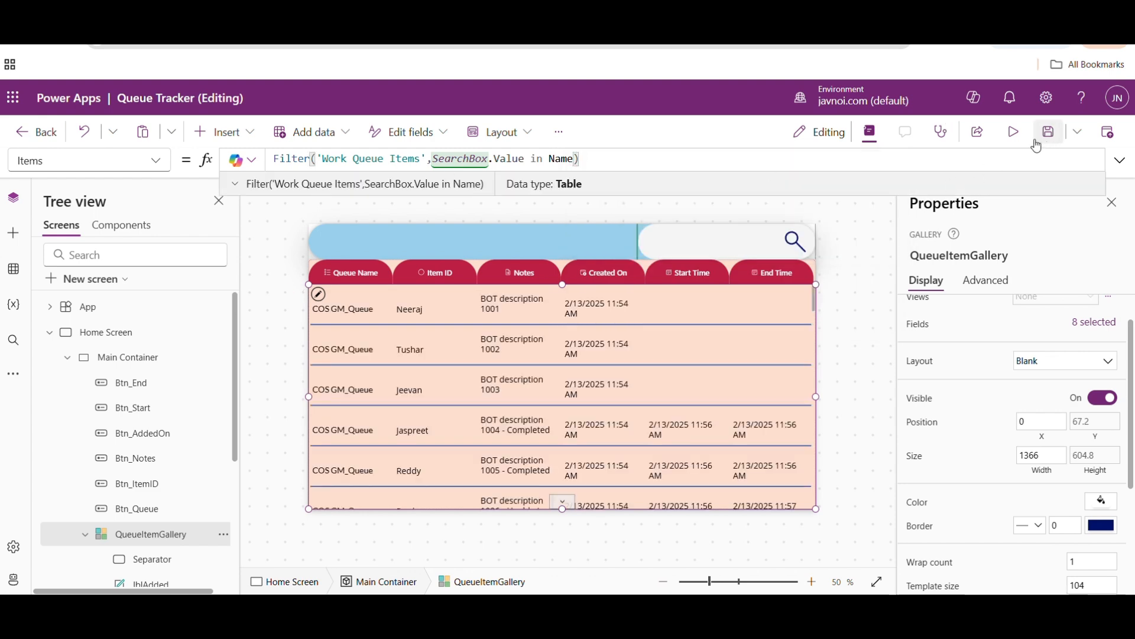
- Preview the app, test the search box with the first letters of a person's name, and return to editing
{"action": "left_click", "coordinate": [1014, 132]}
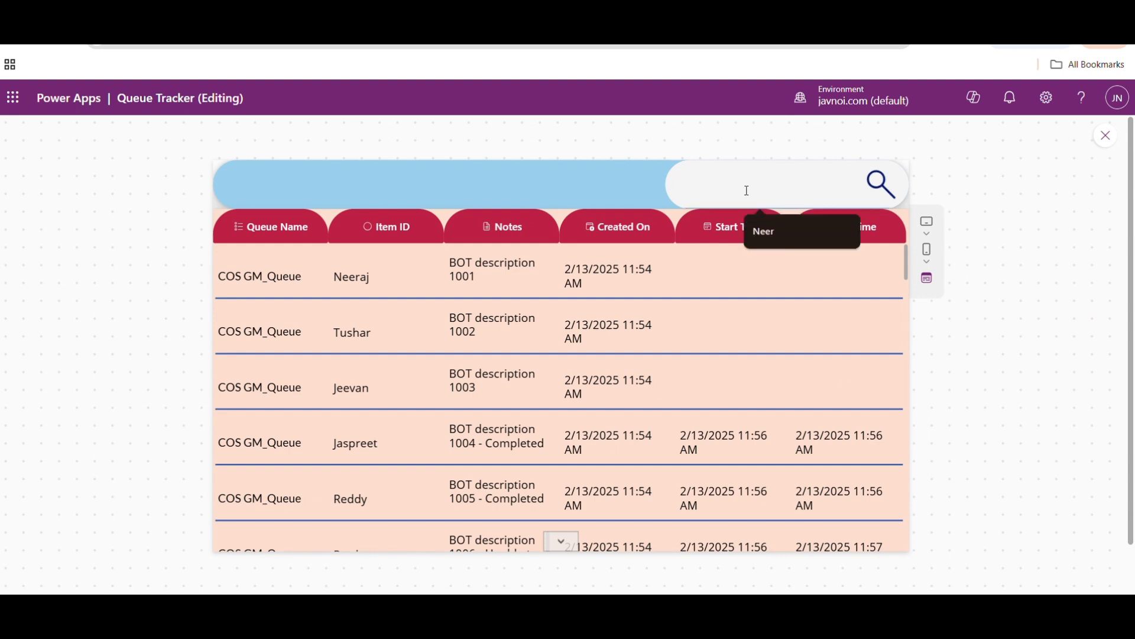
{"action": "type", "text": "Nee"}
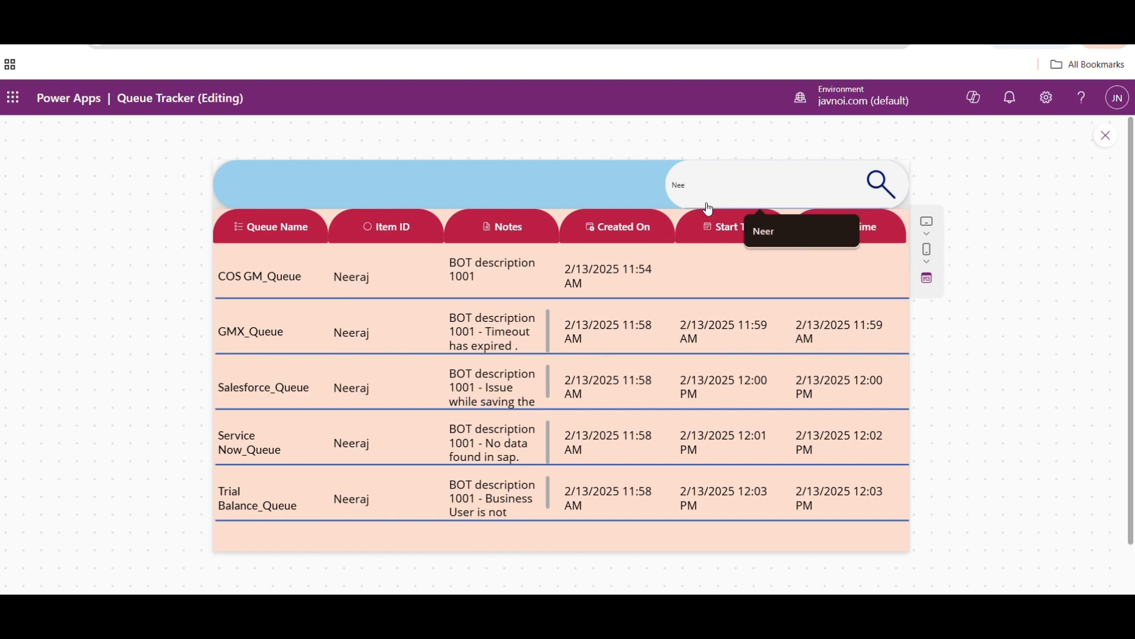
{"action": "left_click", "coordinate": [1106, 136]}
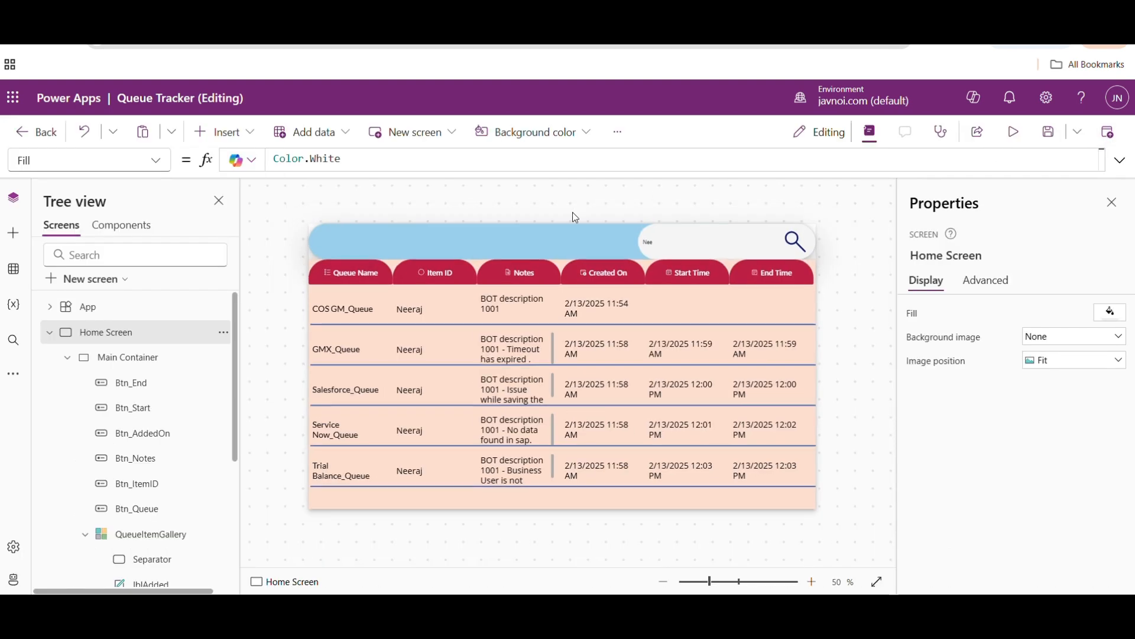
- Extend the condition in QueueItemGallery's Items formula with || SearchBox.Value after Name
{"action": "left_click", "coordinate": [507, 371]}
{"action": "left_click", "coordinate": [575, 160]}
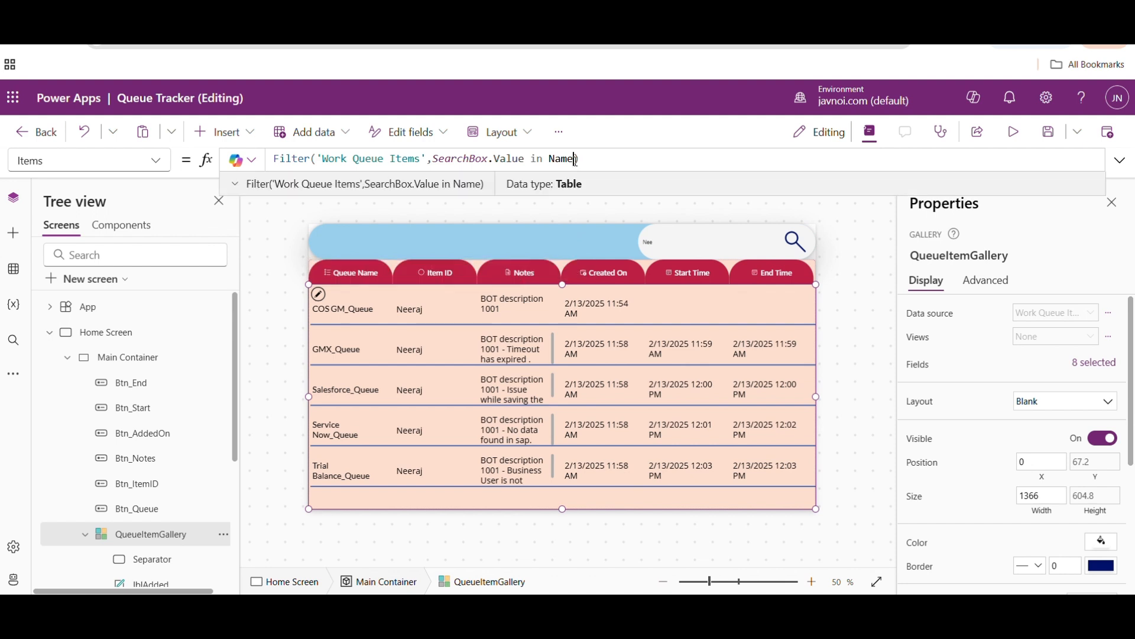
{"action": "type", "text": "|| "}
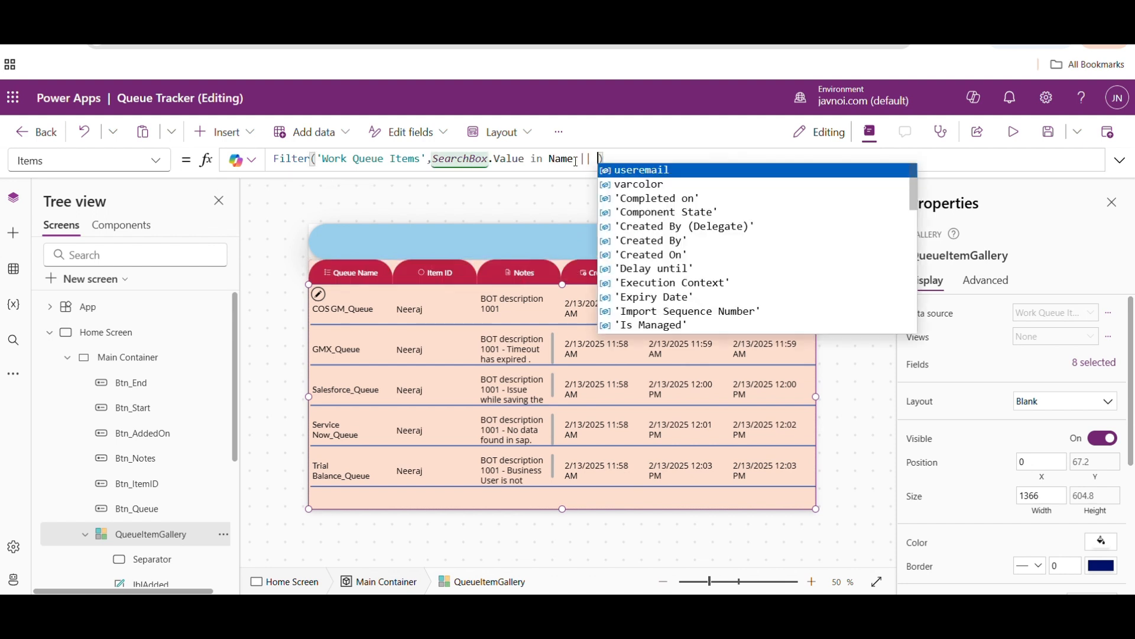
{"action": "type", "text": "sea"}
{"action": "key", "text": "Down"}
{"action": "key", "text": "Tab"}
{"action": "type", "text": "."}
{"action": "key", "text": "Tab"}
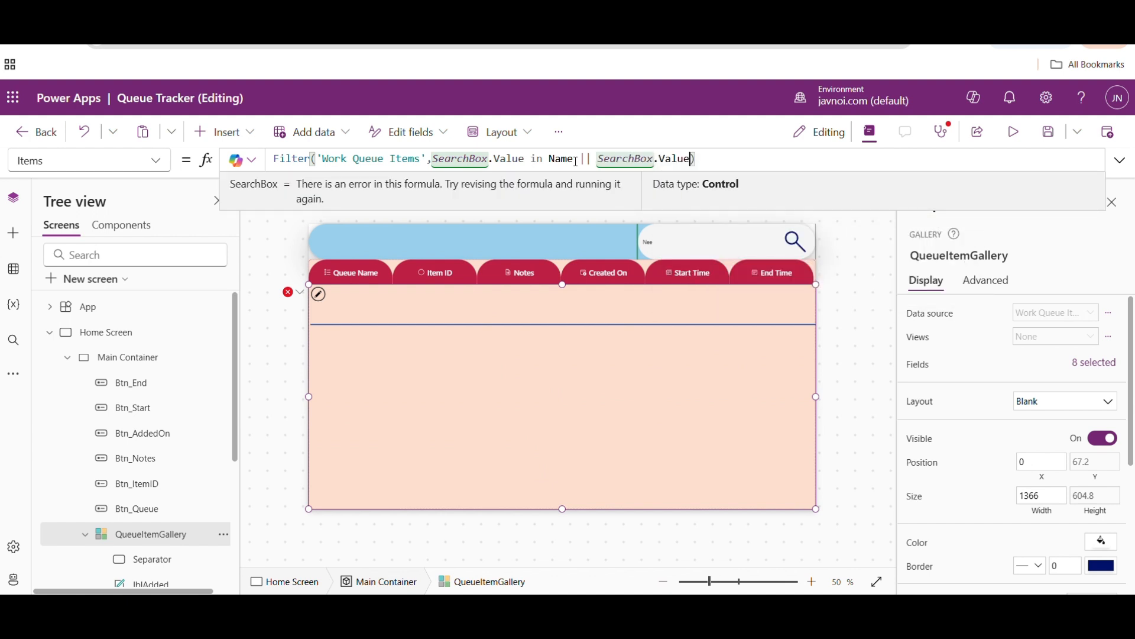
- Finish the gallery's second filter condition with in 'Processing Result' and save the app
{"action": "type", "text": "in "}
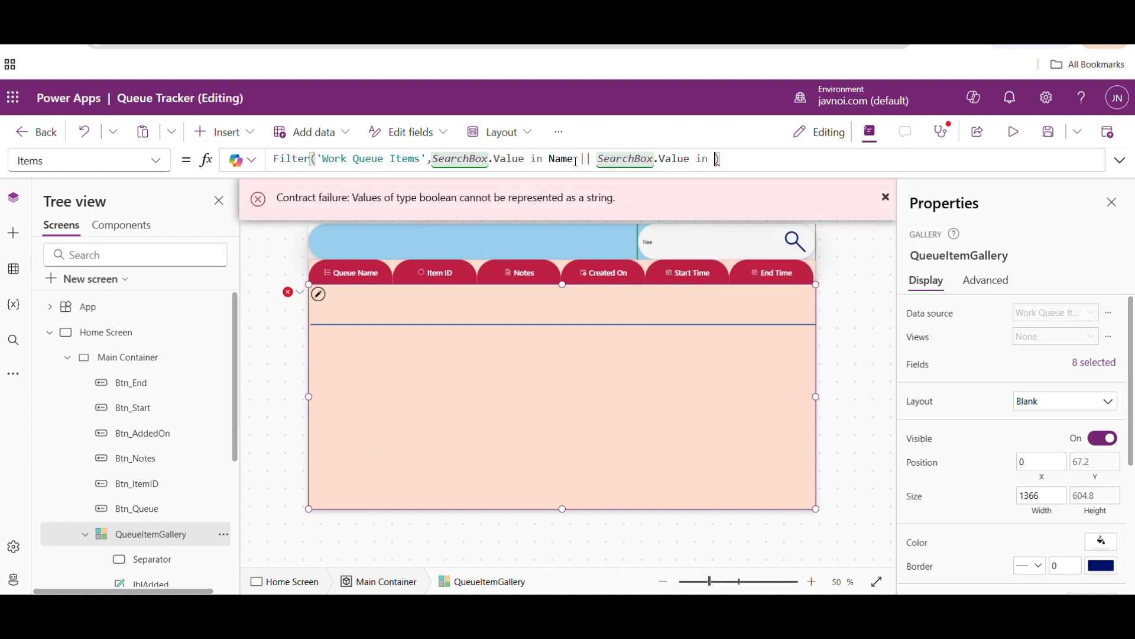
{"action": "type", "text": "pro"}
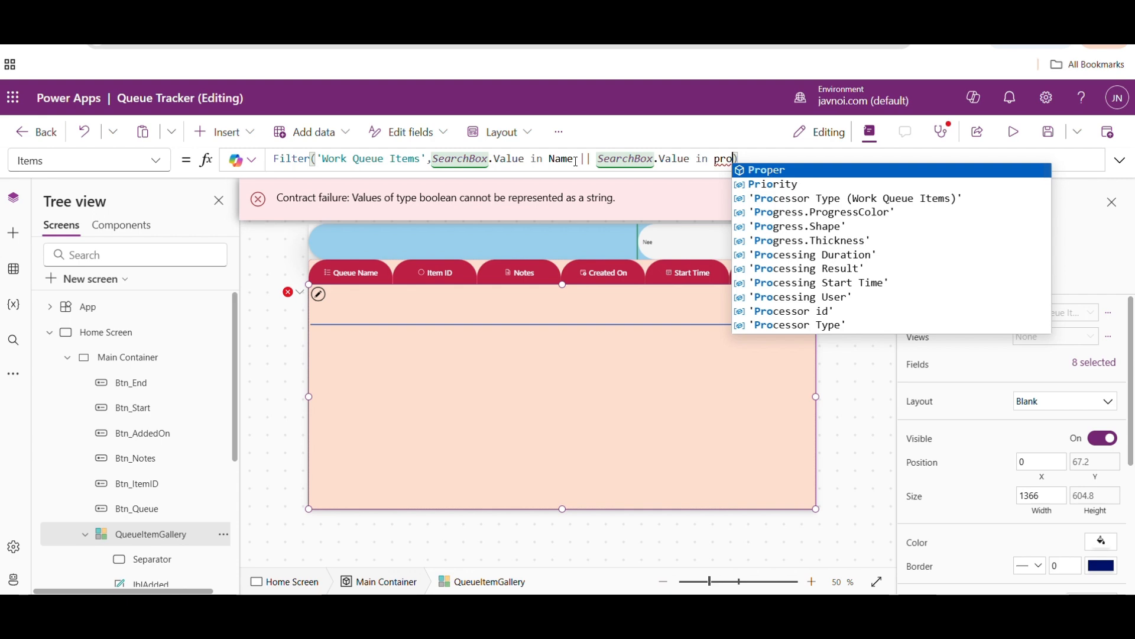
{"action": "key", "text": "Down"}
{"action": "key", "text": "Down"}
{"action": "key", "text": "Down"}
{"action": "key", "text": "Down"}
{"action": "key", "text": "Down"}
{"action": "key", "text": "Down"}
{"action": "key", "text": "Down"}
{"action": "key", "text": "Tab"}
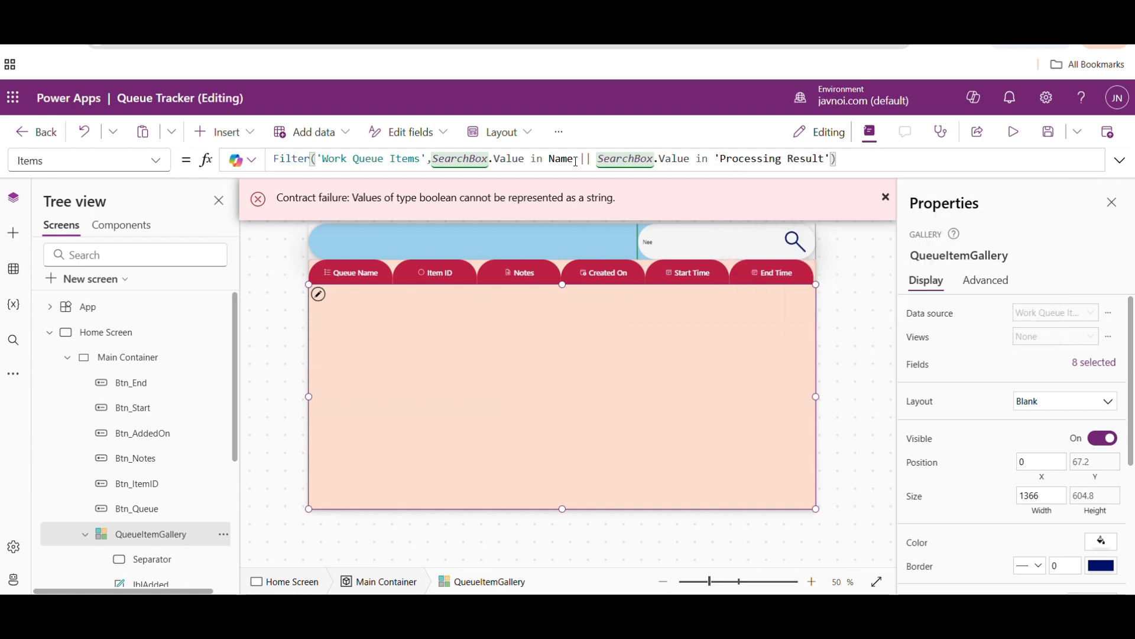
{"action": "left_click", "coordinate": [1048, 133]}
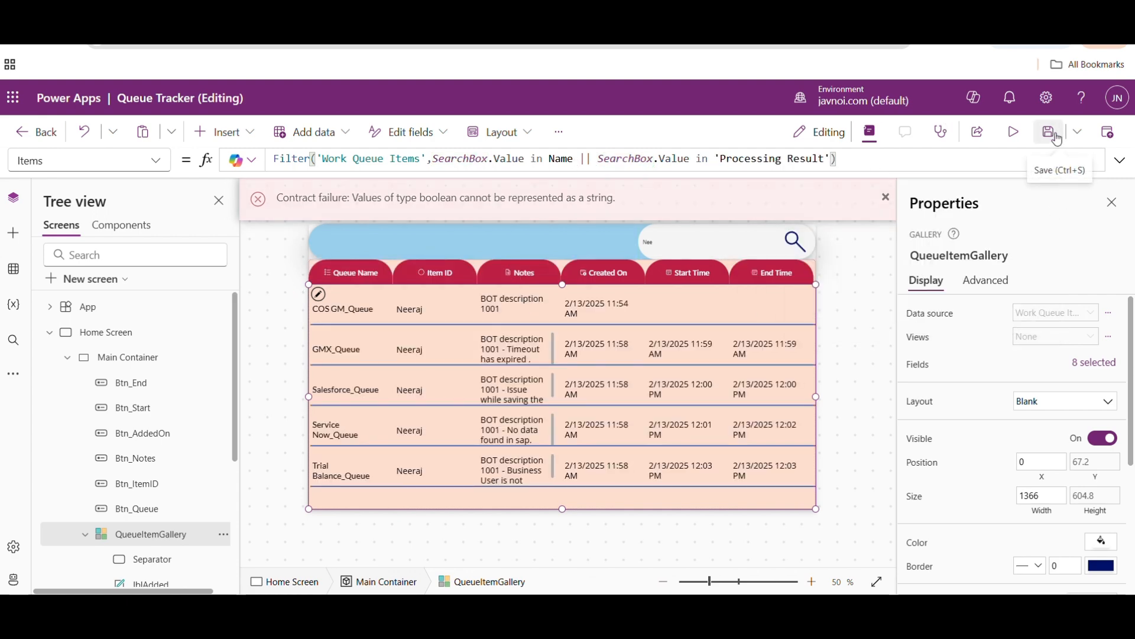
- Preview the app, replace the search text with 1006 to test searching the notes, and return to editing
{"action": "left_click", "coordinate": [1020, 131]}
{"action": "key", "text": "BackSpace"}
{"action": "key", "text": "BackSpace"}
{"action": "key", "text": "BackSpace"}
{"action": "type", "text": "1001"}
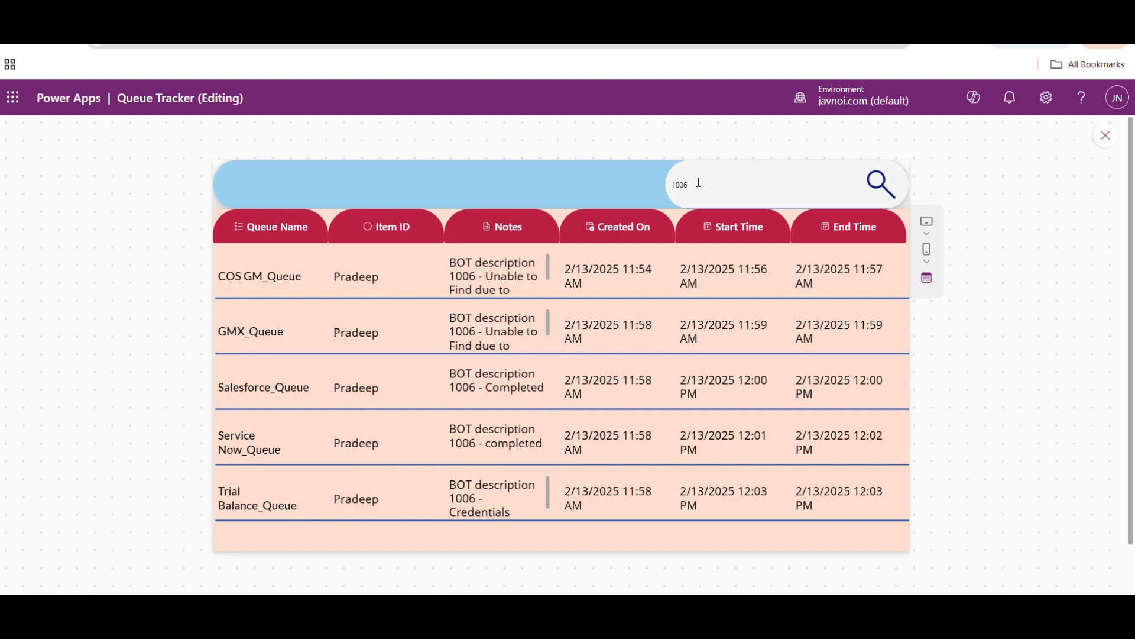
{"action": "left_click", "coordinate": [1106, 135]}
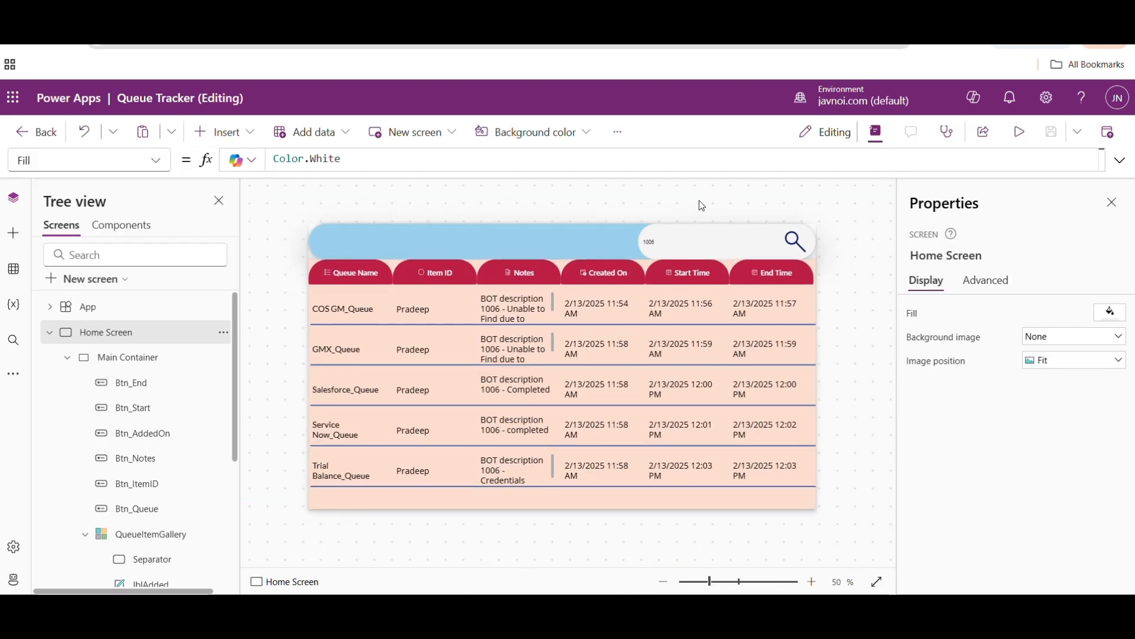
{"action": "left_click", "coordinate": [666, 246]}
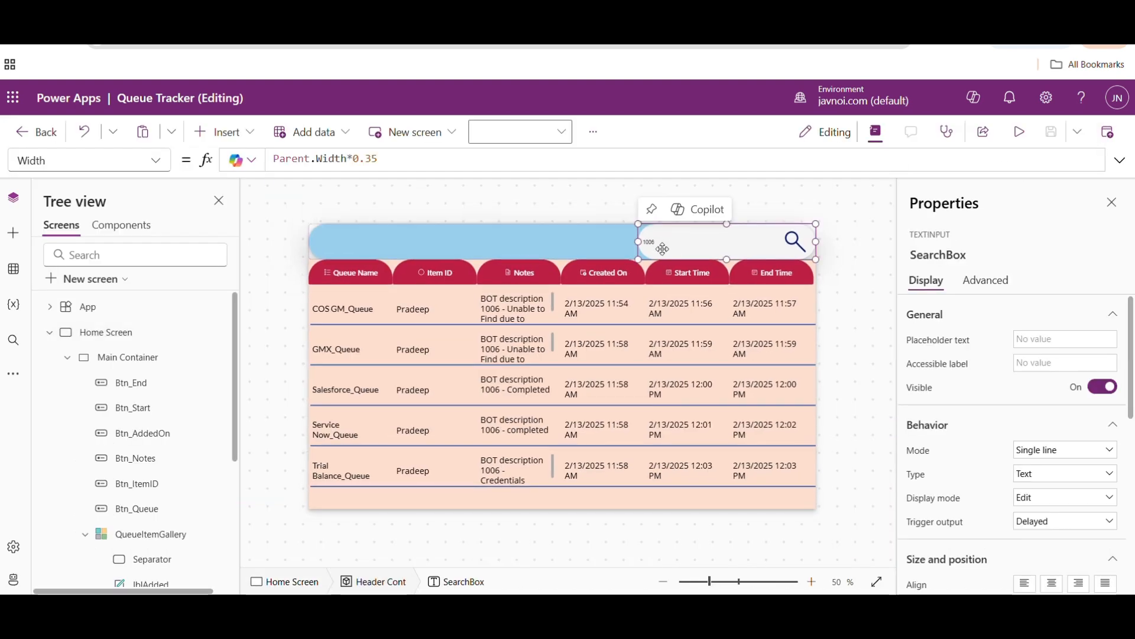
{"action": "left_click", "coordinate": [608, 339]}
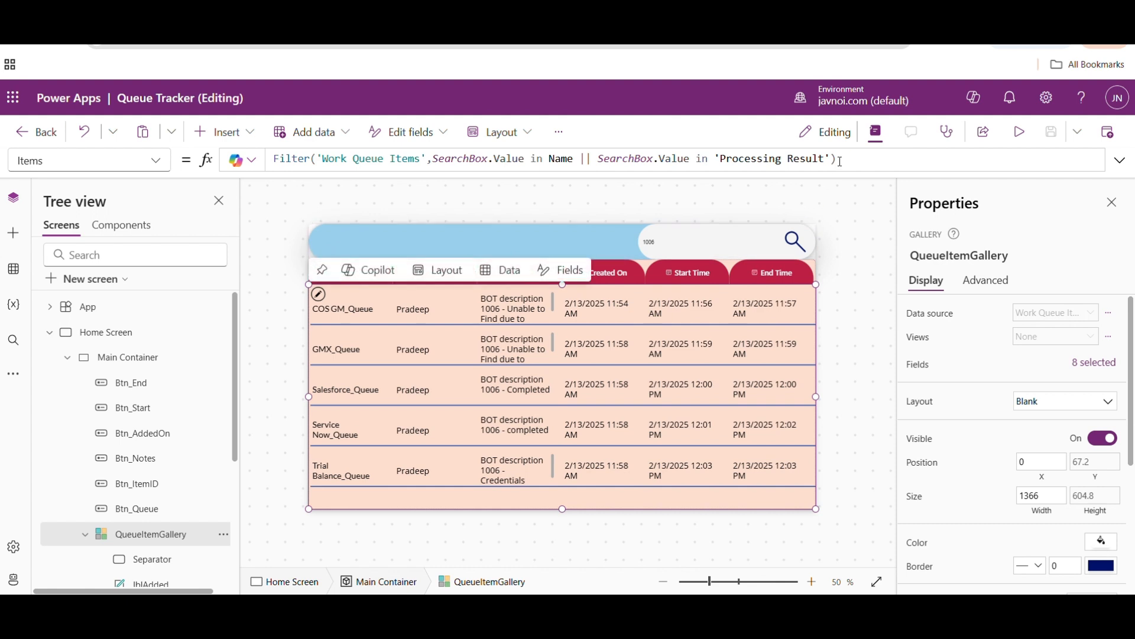
{"action": "left_click", "coordinate": [665, 240]}
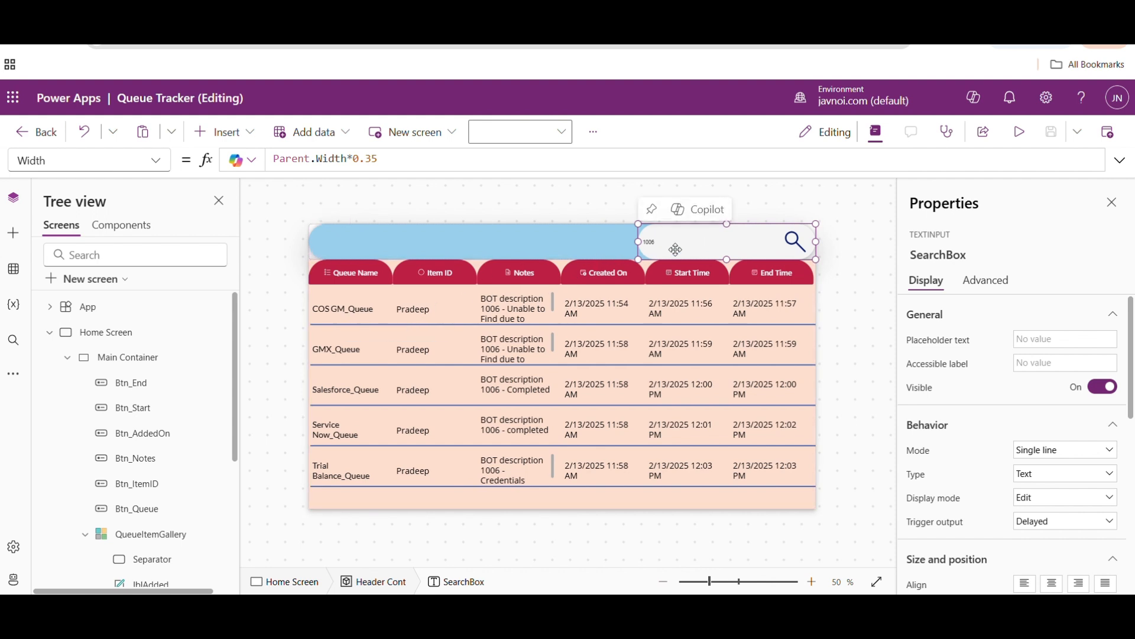
- Add || IsBlank(SearchBox.Value) as a third condition in QueueItemGallery's Filter formula and save the app
{"action": "left_click", "coordinate": [608, 344]}
{"action": "left_click", "coordinate": [831, 159]}
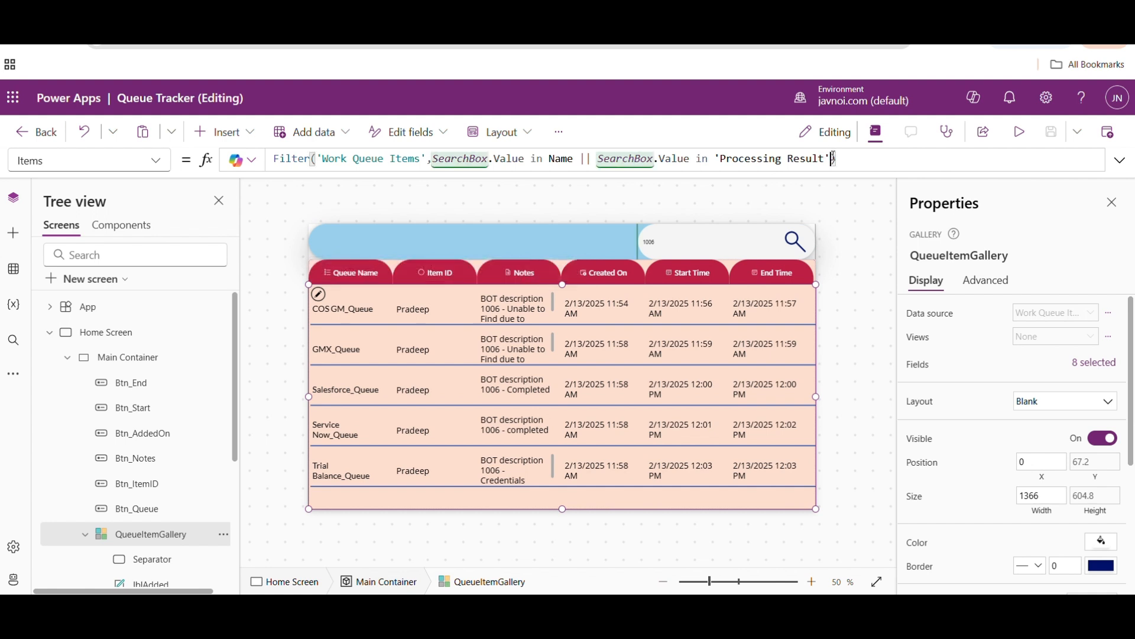
{"action": "type", "text": "|| is"}
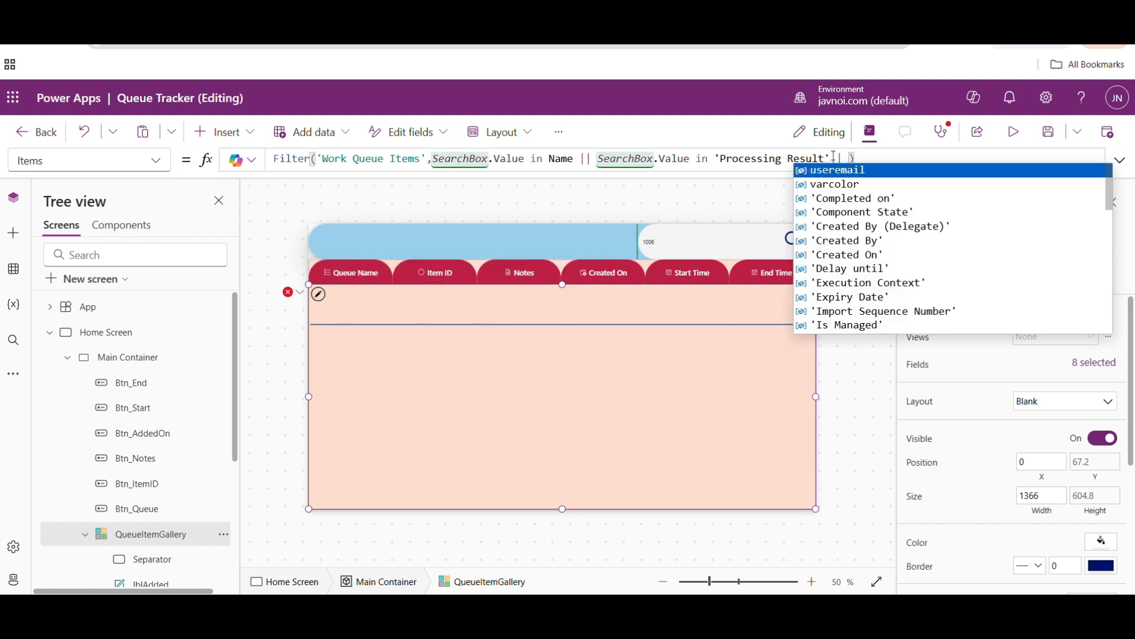
{"action": "key", "text": "Tab"}
{"action": "type", "text": "se"}
{"action": "key", "text": "Down"}
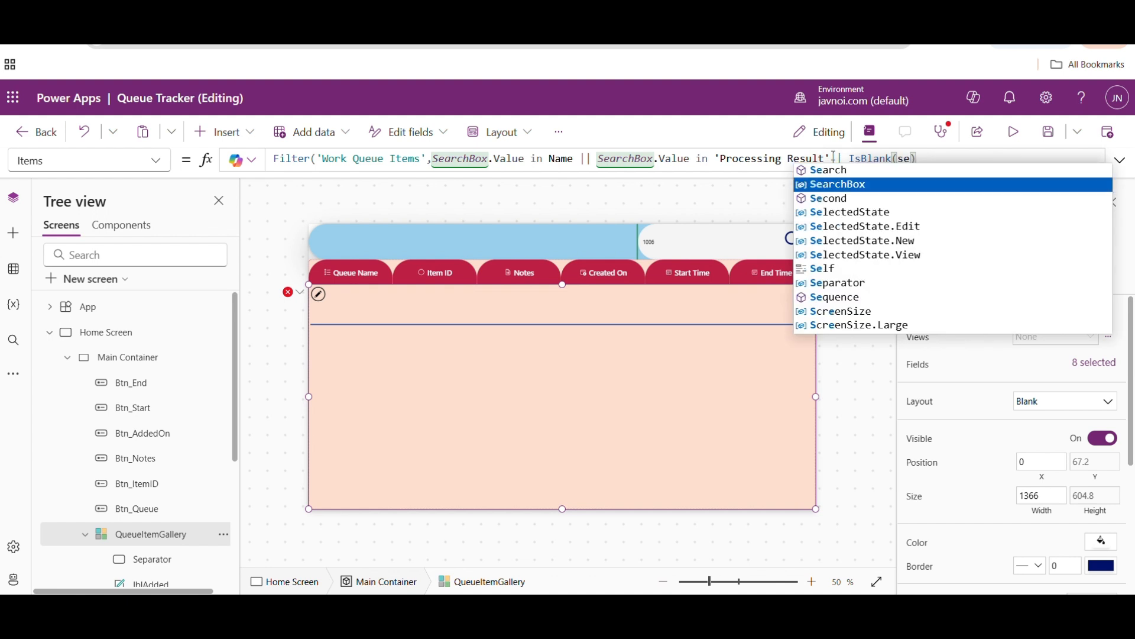
{"action": "key", "text": "Tab"}
{"action": "type", "text": ".v"}
{"action": "key", "text": "Tab"}
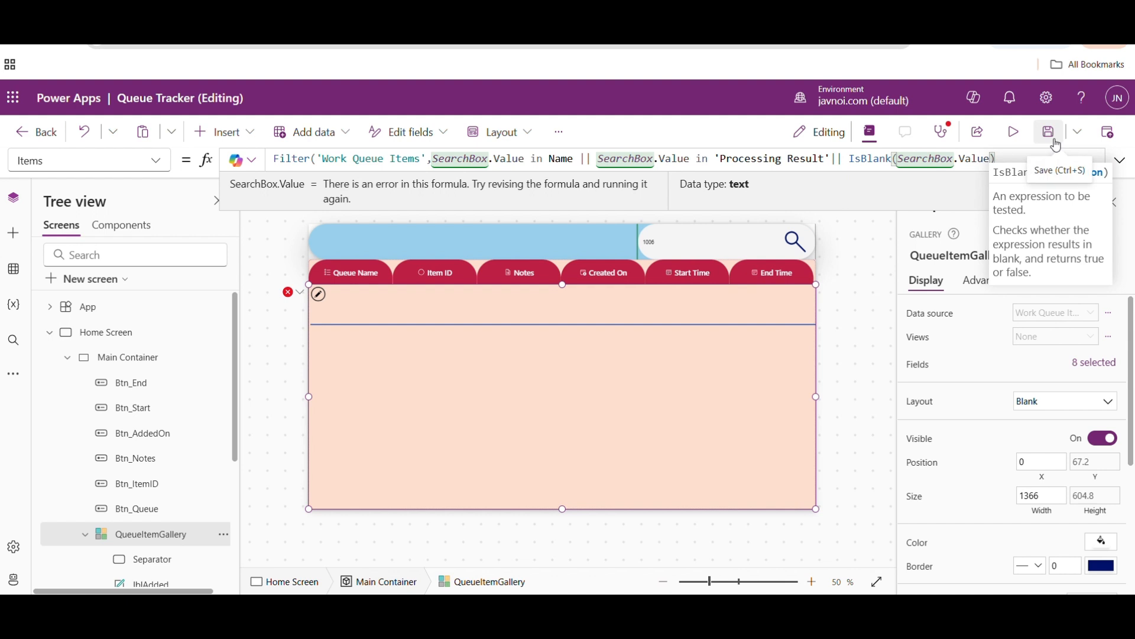
{"action": "type", "text": ")"}
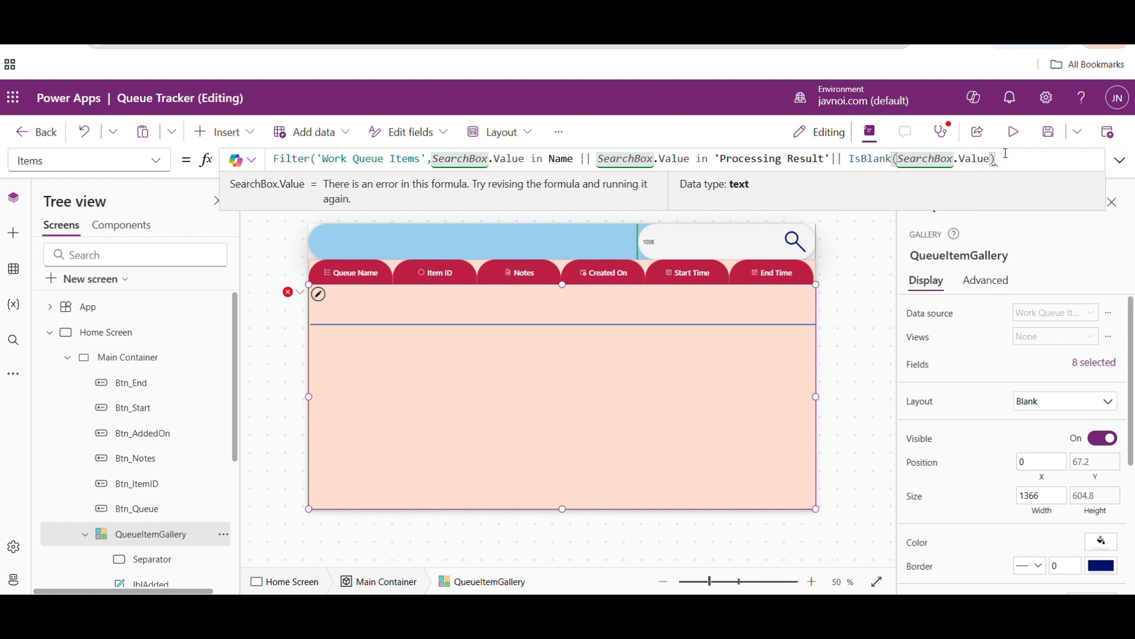
{"action": "left_click", "coordinate": [1047, 142]}
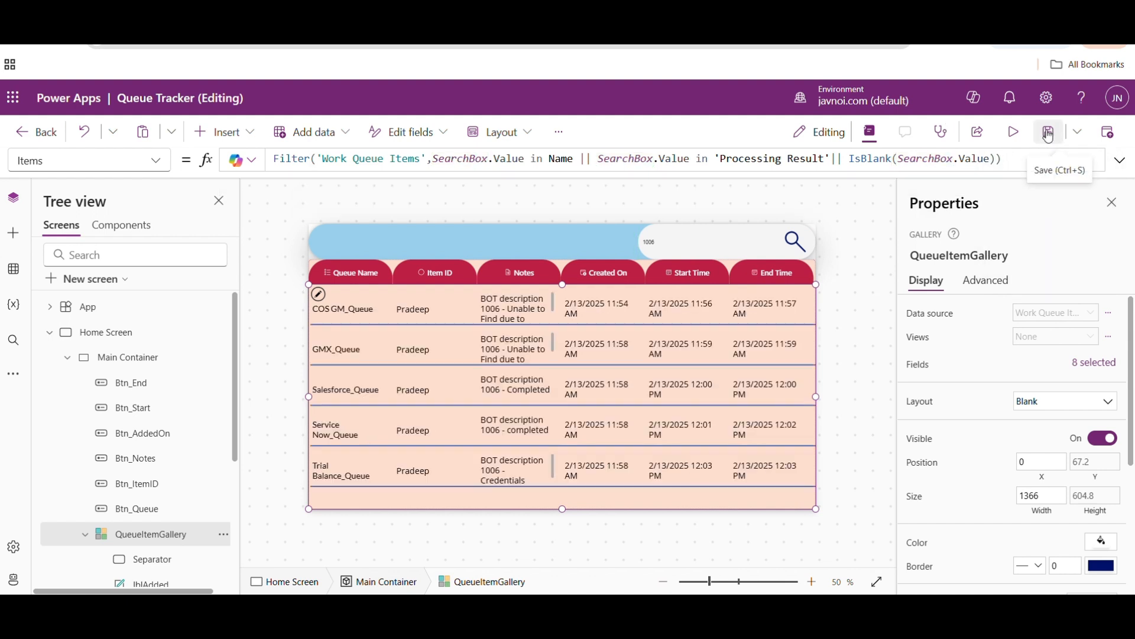
- Preview the app and clear the search box to test the gallery with a blank search
{"action": "left_click", "coordinate": [1024, 136]}
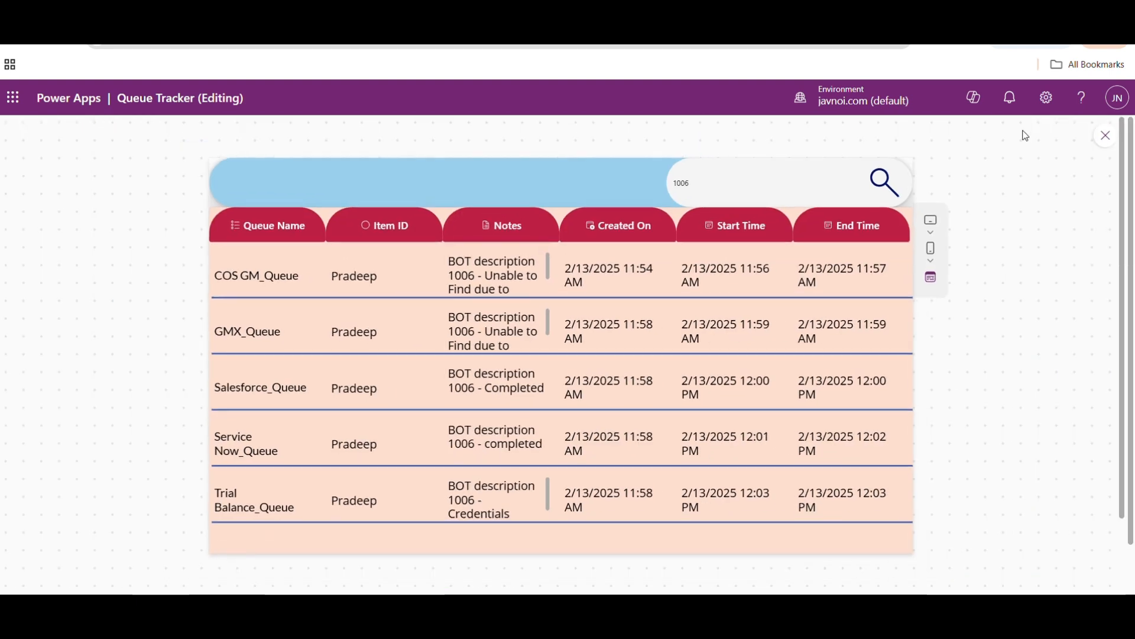
{"action": "left_click", "coordinate": [716, 184]}
{"action": "key", "text": "BackSpace"}
{"action": "key", "text": "BackSpace"}
{"action": "key", "text": "BackSpace"}
{"action": "key", "text": "BackSpace"}
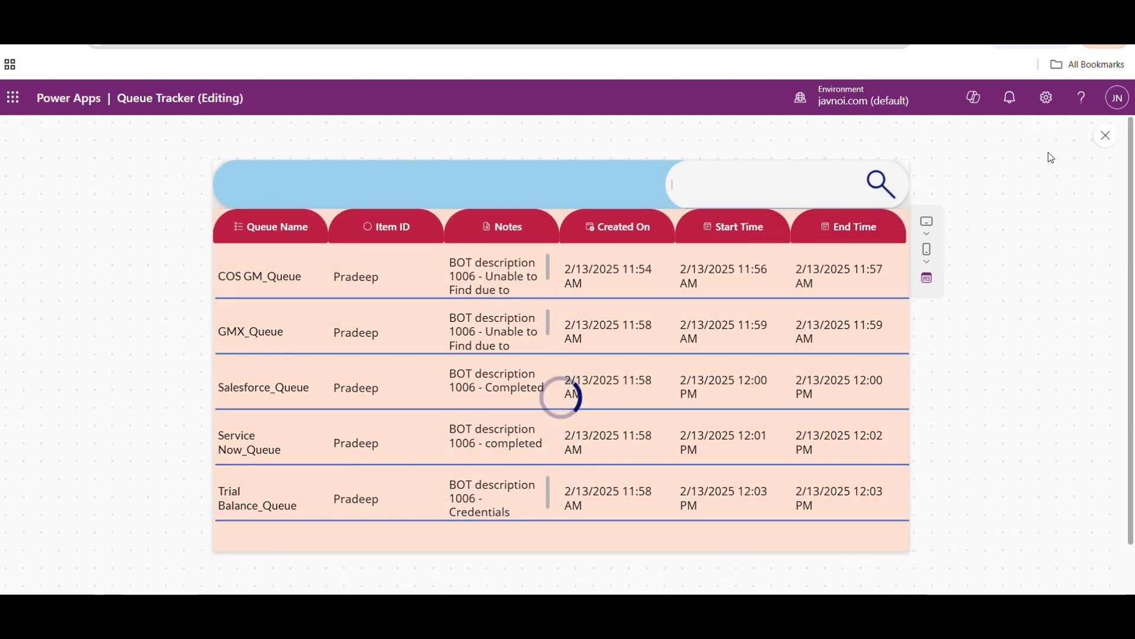
- Return from the preview to editing and set SearchBox's placeholder text to Search Item ID..
{"action": "left_click", "coordinate": [1106, 135]}
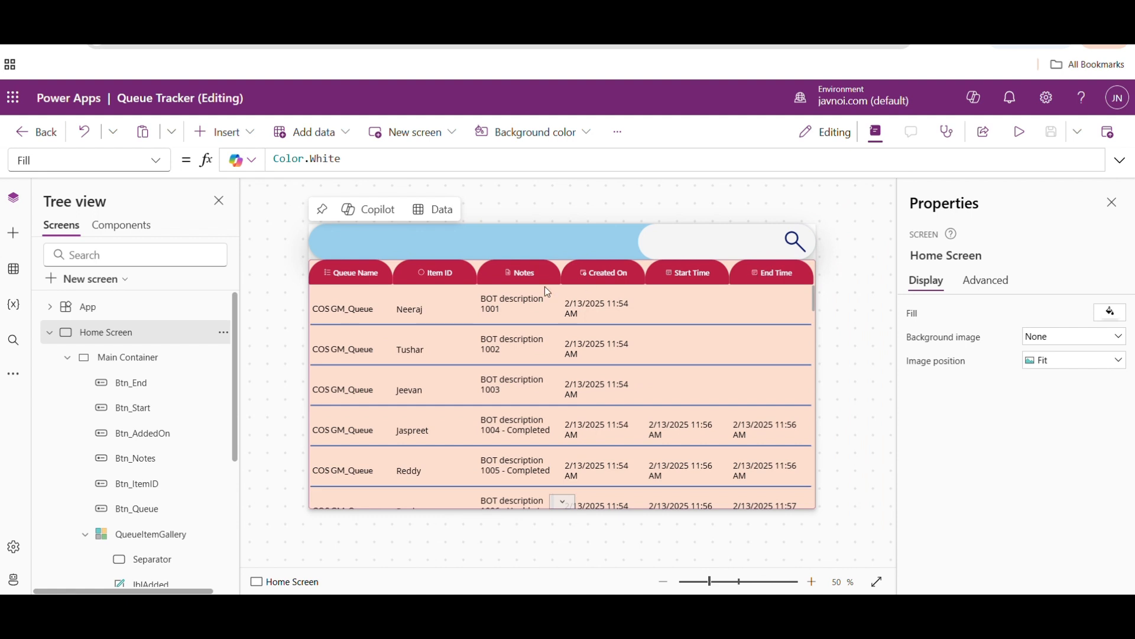
{"action": "left_click", "coordinate": [457, 368]}
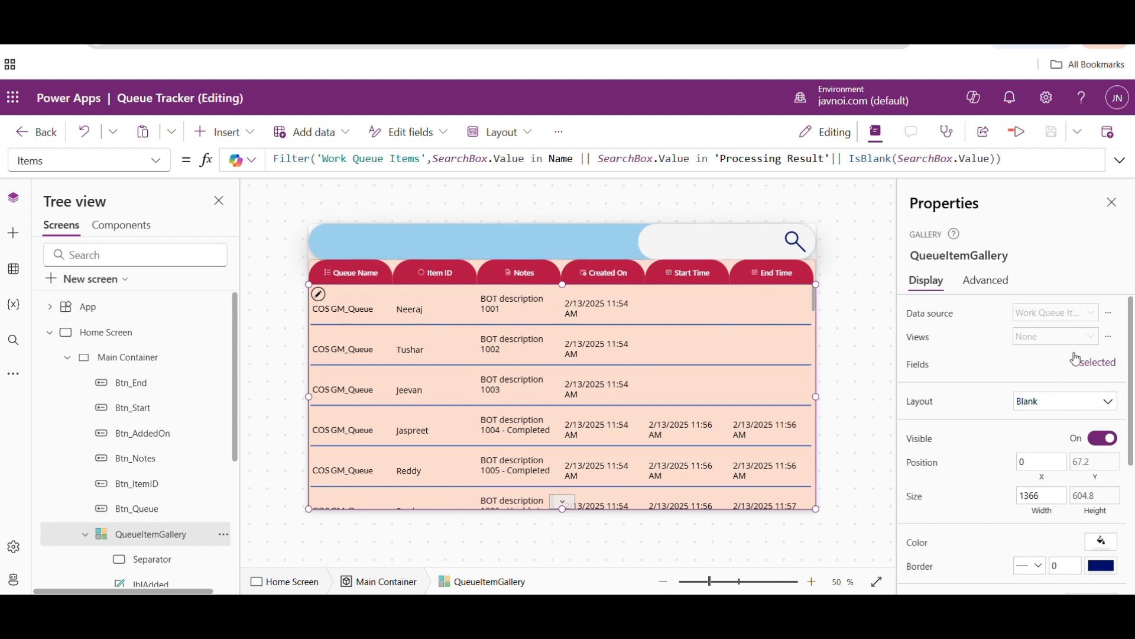
{"action": "mouse_move", "coordinate": [725, 272]}
{"action": "left_click", "coordinate": [703, 248]}
{"action": "left_click", "coordinate": [1032, 338]}
{"action": "type", "text": "Sea"}
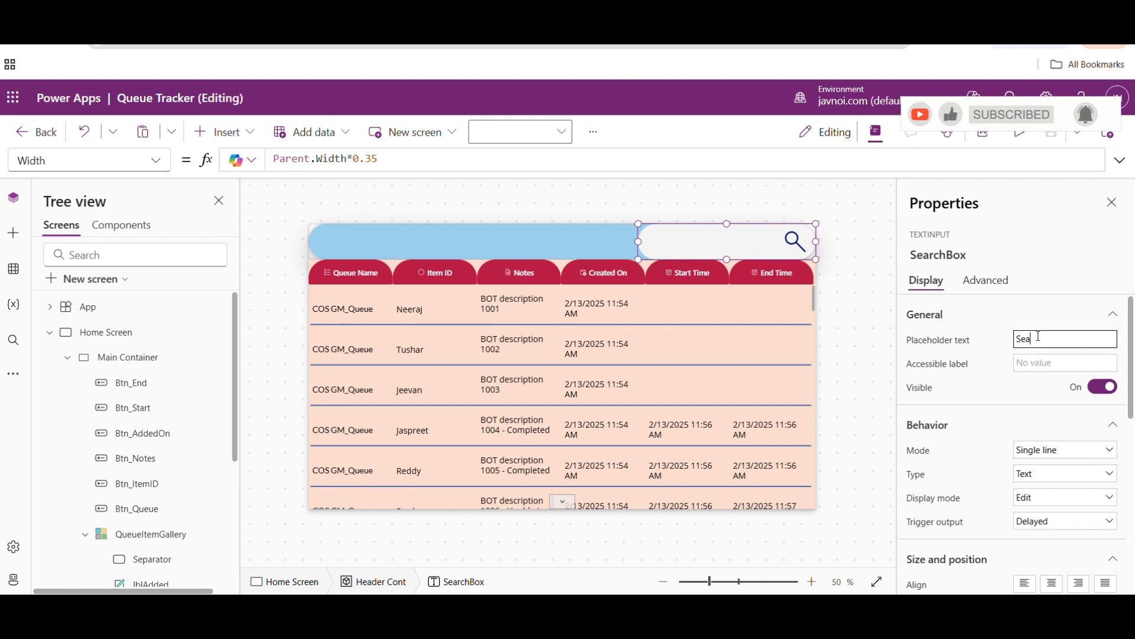
{"action": "type", "text": "cch"}
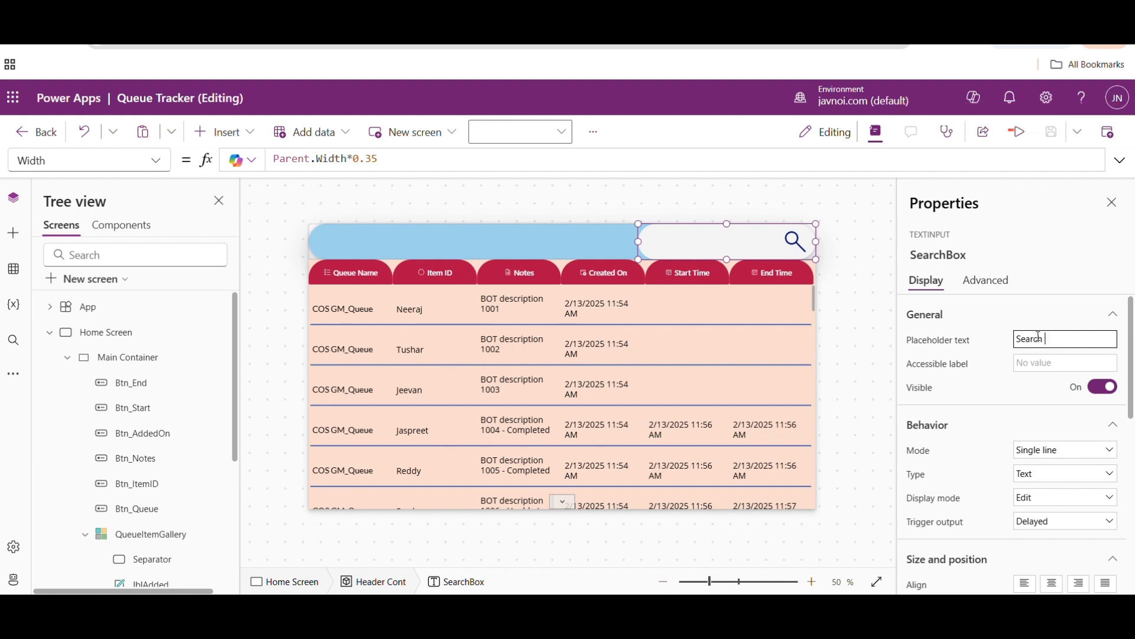
{"action": "type", "text": " Item ID here"}
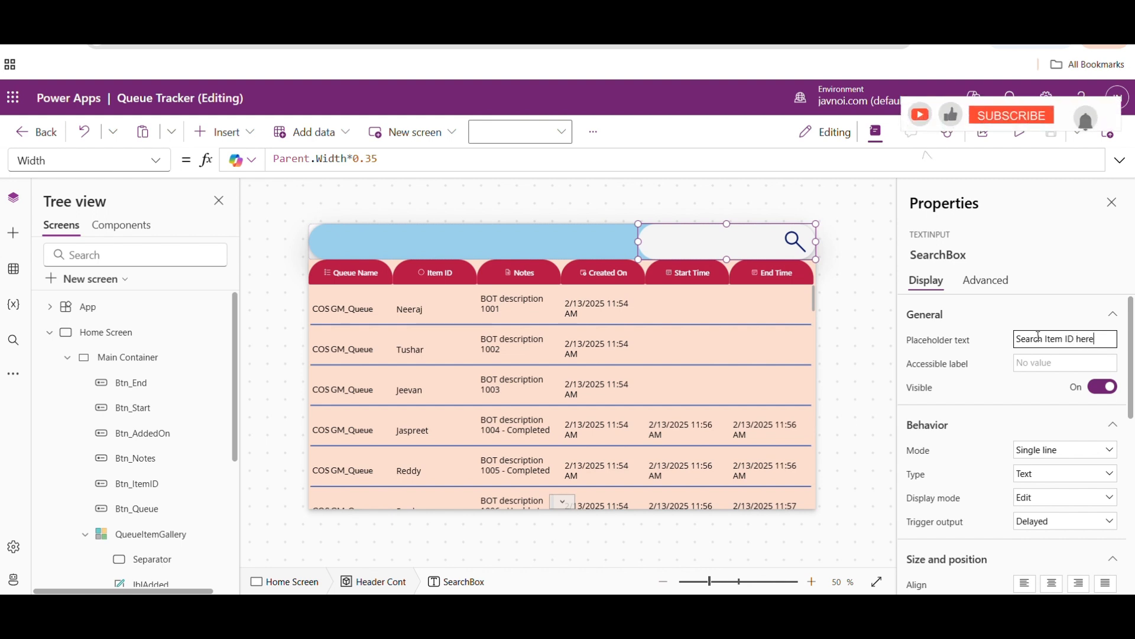
{"action": "key", "text": "BackSpace"}
{"action": "key", "text": "BackSpace"}
{"action": "key", "text": "BackSpace"}
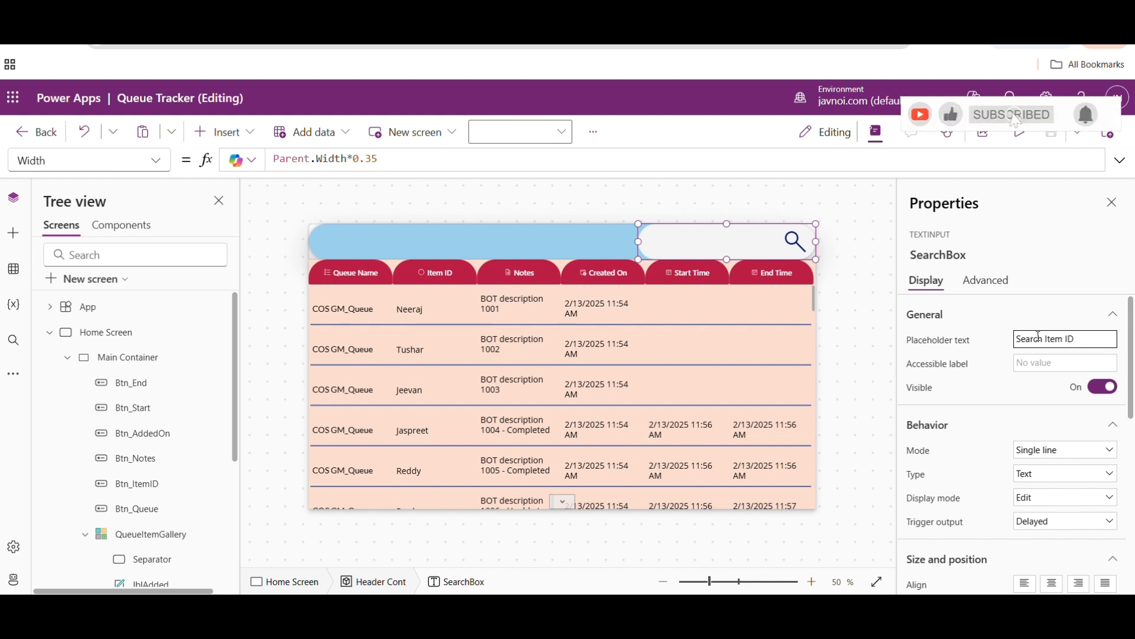
{"action": "type", "text": "..."}
{"action": "left_click", "coordinate": [855, 276]}
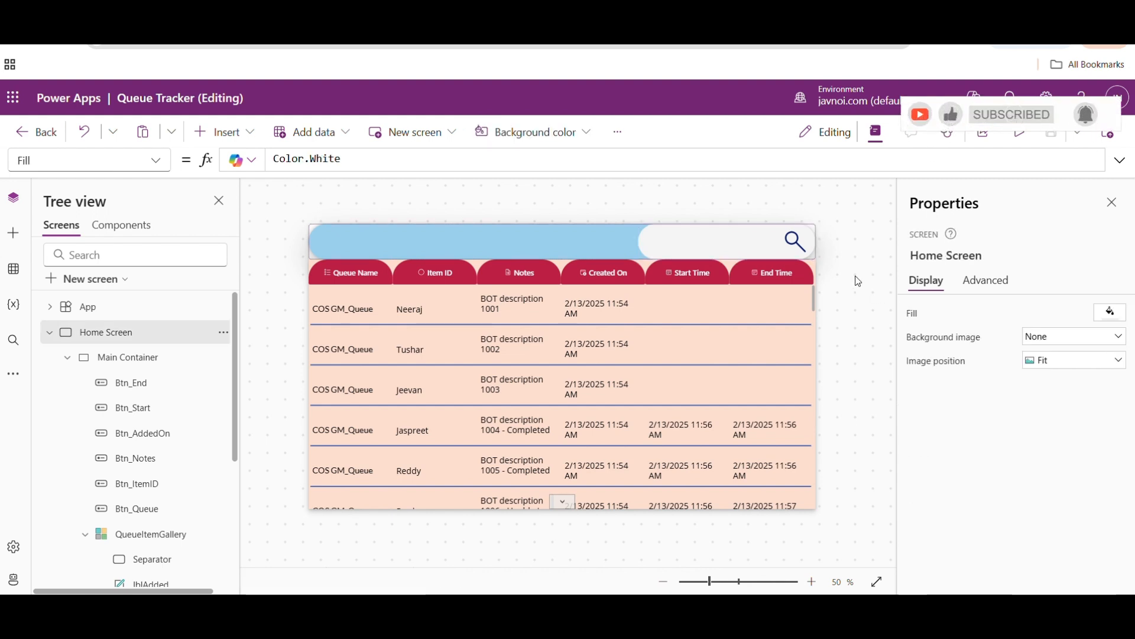
- Set SearchBox's font size to 24
{"action": "left_click", "coordinate": [714, 253]}
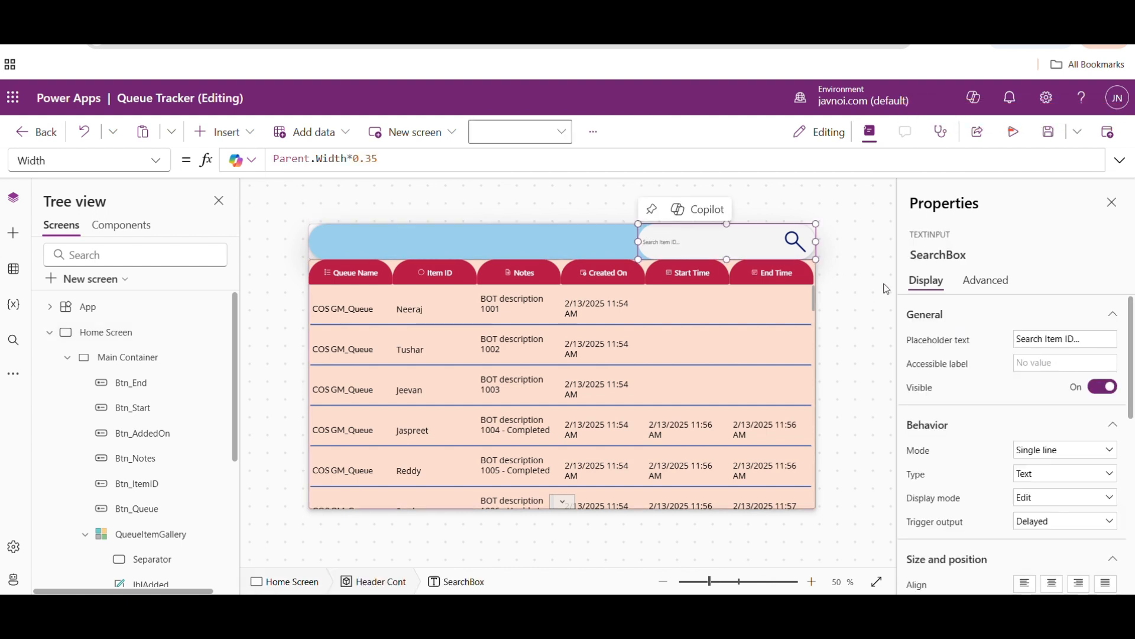
{"action": "scroll", "coordinate": [1133, 420], "scroll_direction": "down", "scroll_amount": 1}
{"action": "left_click_drag", "start_coordinate": [1132, 419], "coordinate": [1133, 534]}
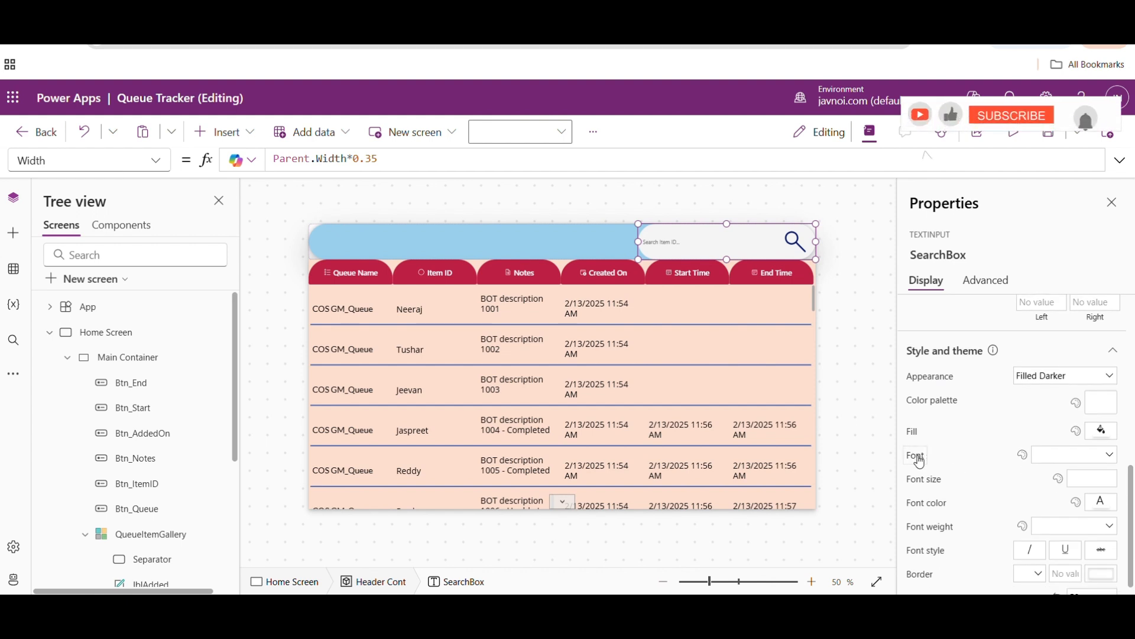
{"action": "left_click", "coordinate": [1097, 472]}
{"action": "type", "text": "24"}
{"action": "left_click", "coordinate": [876, 439]}
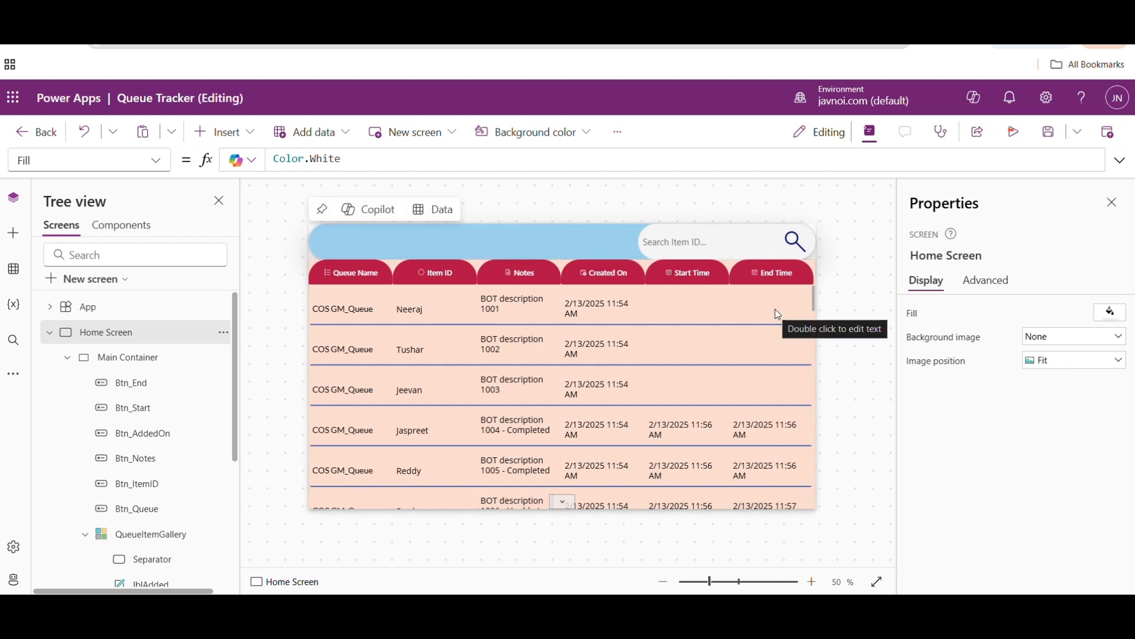
- Change the Text formula of Lbl_QueueName in the gallery to ThisItem.'Status Reason'
{"action": "left_click", "coordinate": [515, 371]}
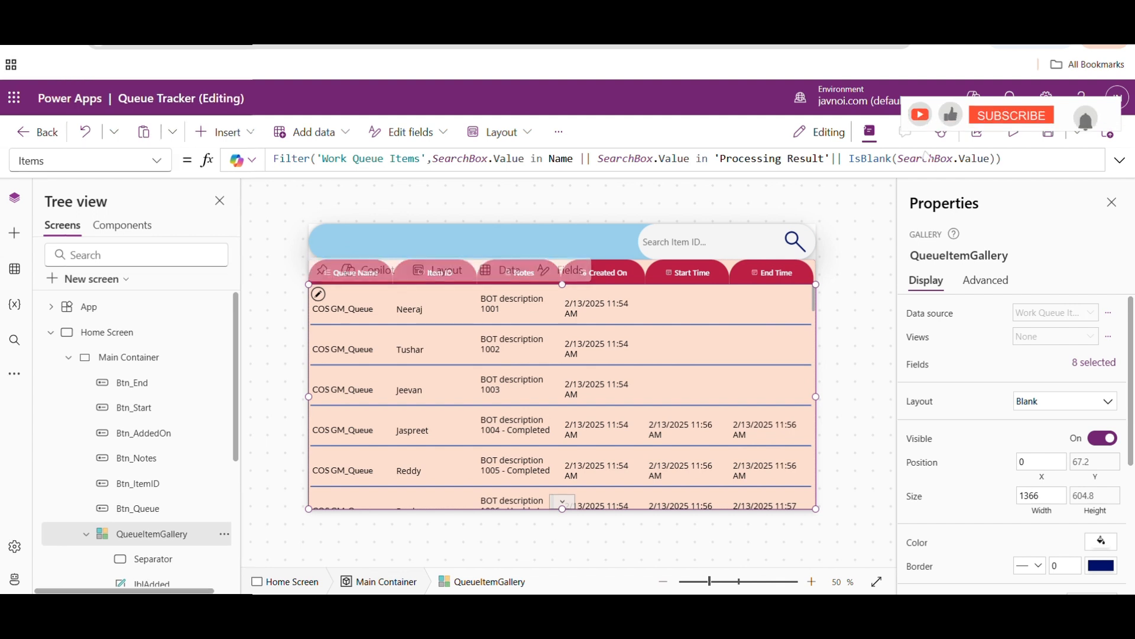
{"action": "left_click", "coordinate": [349, 310]}
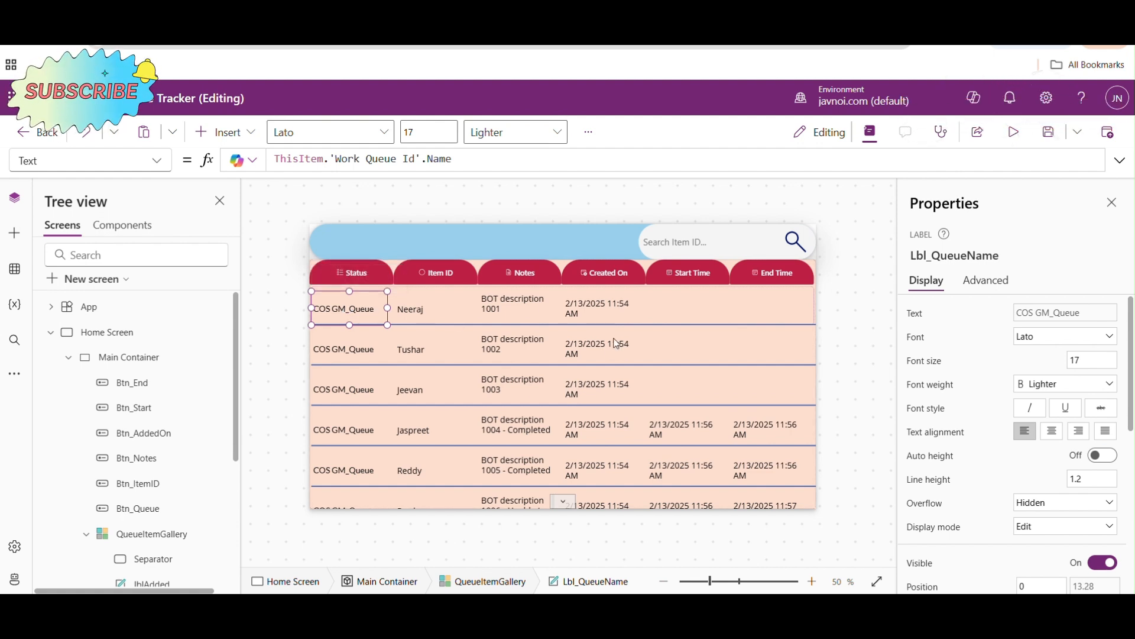
{"action": "left_click", "coordinate": [464, 160]}
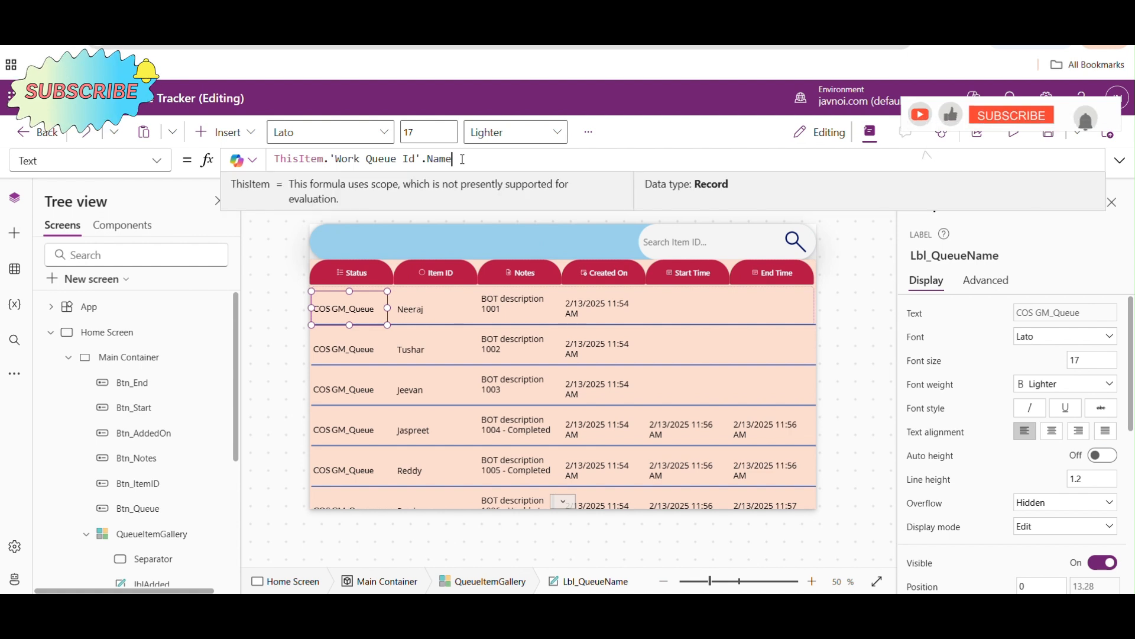
{"action": "left_click_drag", "start_coordinate": [464, 160], "coordinate": [349, 159]}
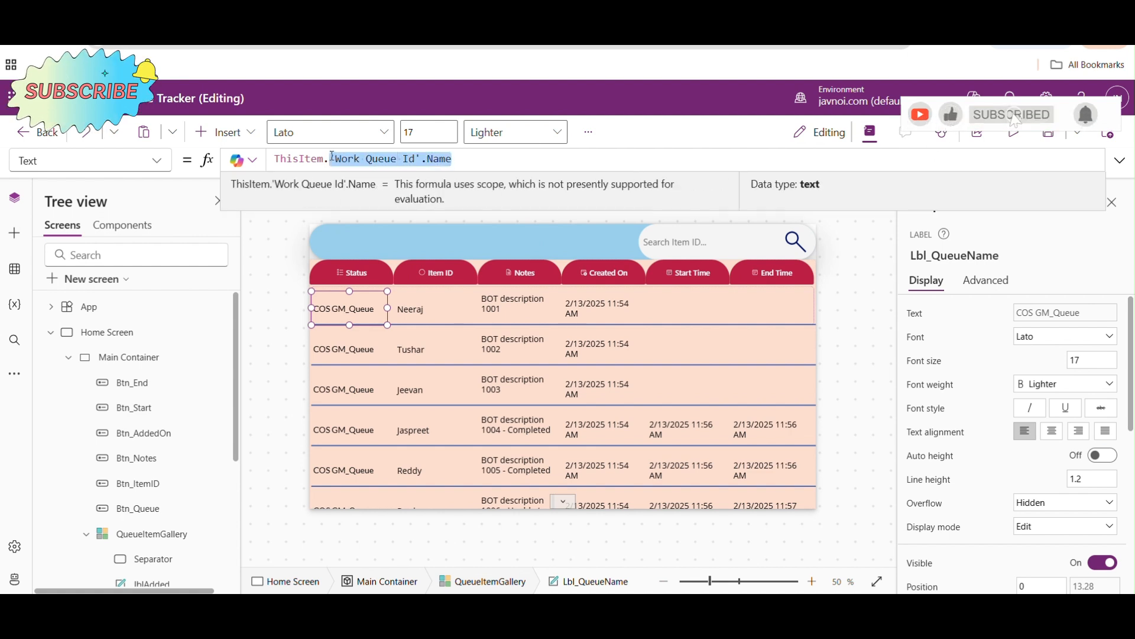
{"action": "key", "text": "BackSpace"}
{"action": "type", "text": "."}
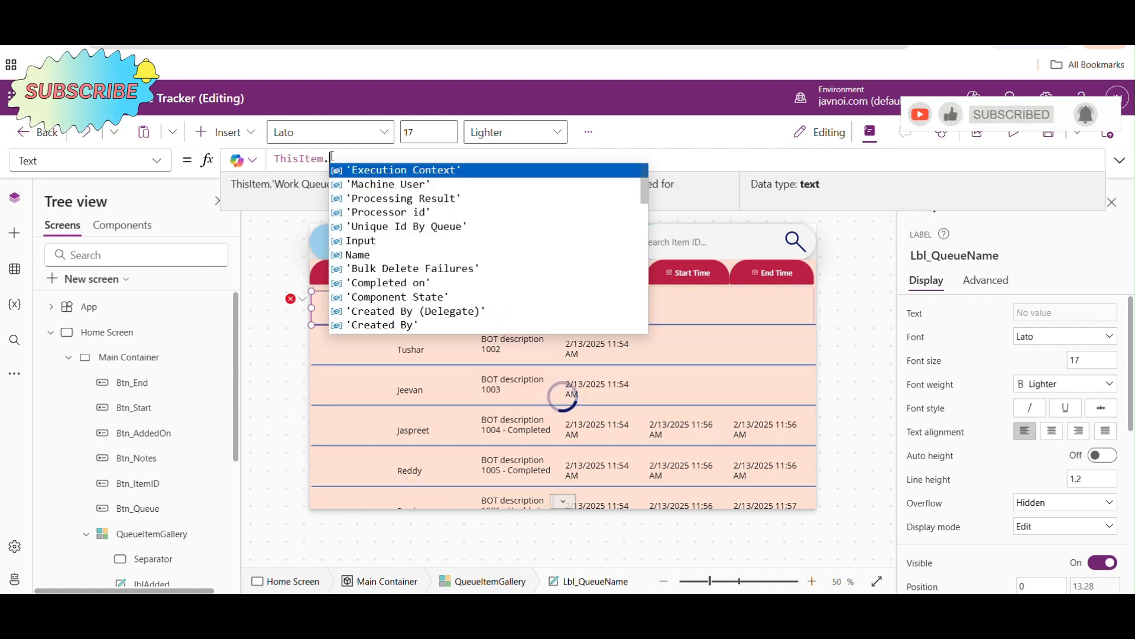
{"action": "type", "text": "s"}
{"action": "key", "text": "Down"}
{"action": "key", "text": "Down"}
{"action": "key", "text": "Return"}
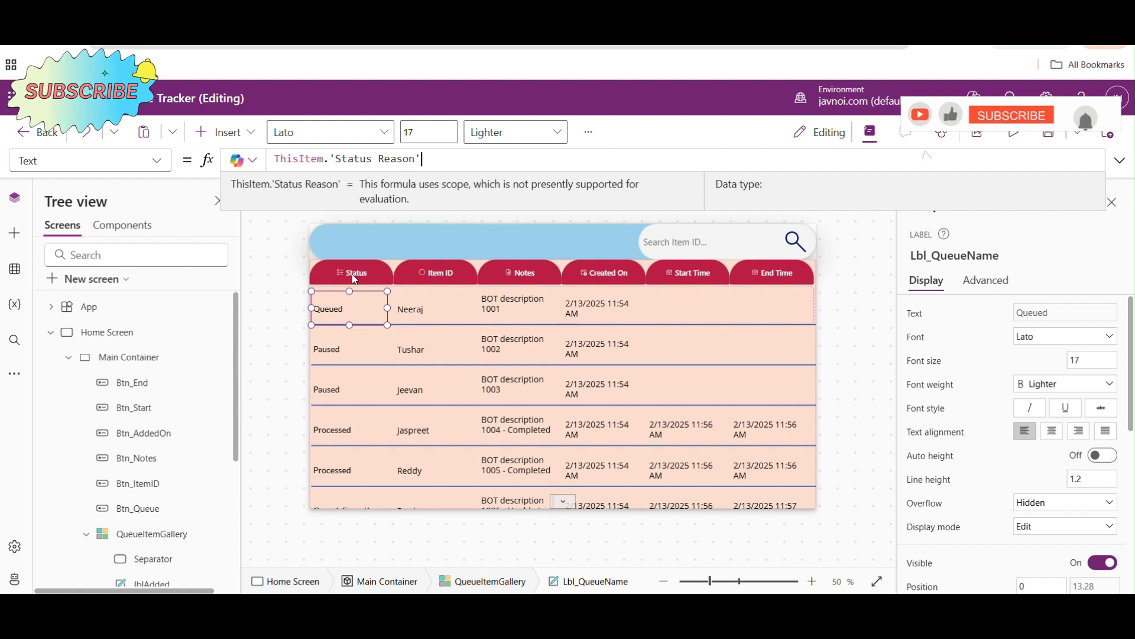
- Rename the Status column header button Btn_Status
{"action": "left_click", "coordinate": [350, 275]}
{"action": "double_click", "coordinate": [165, 508]}
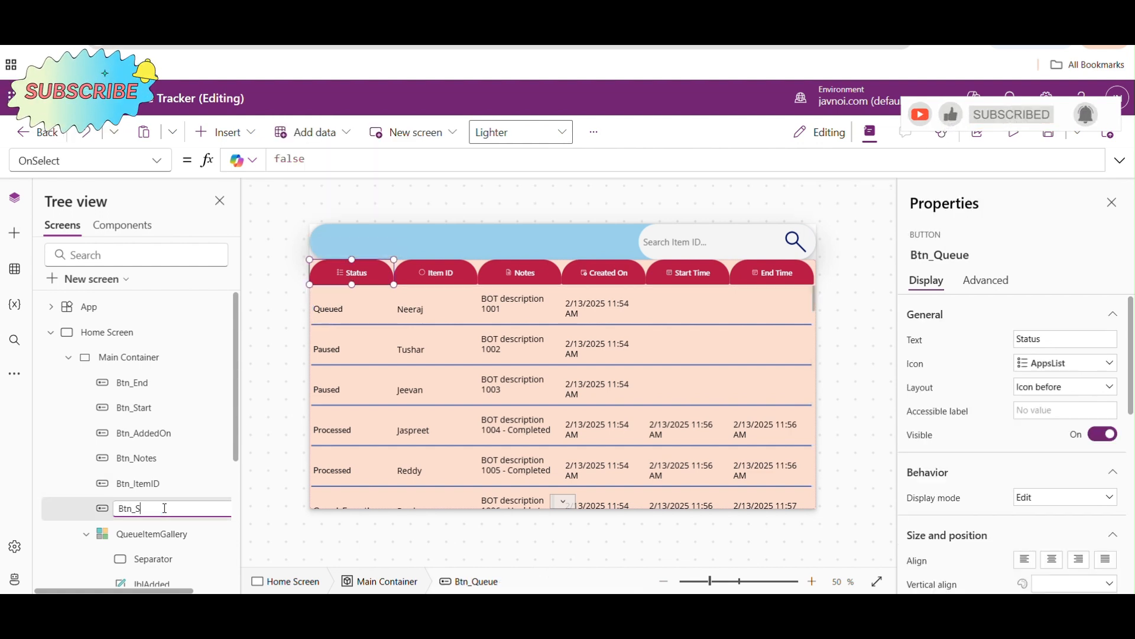
{"action": "type", "text": "Btn_Status"}
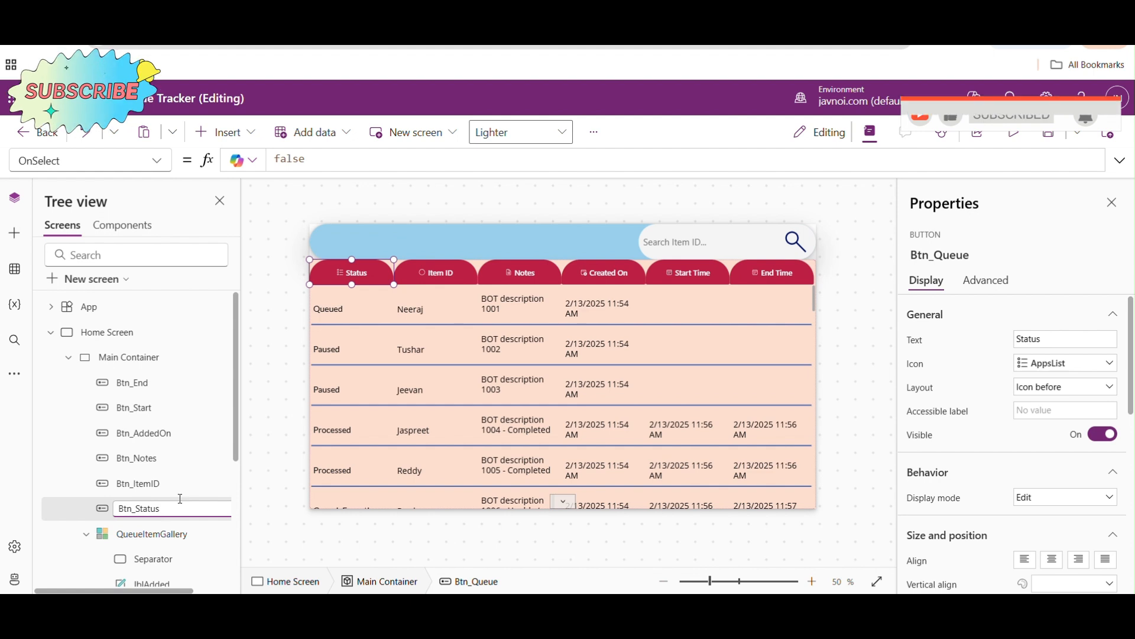
{"action": "left_click", "coordinate": [345, 350]}
{"action": "left_click", "coordinate": [339, 311]}
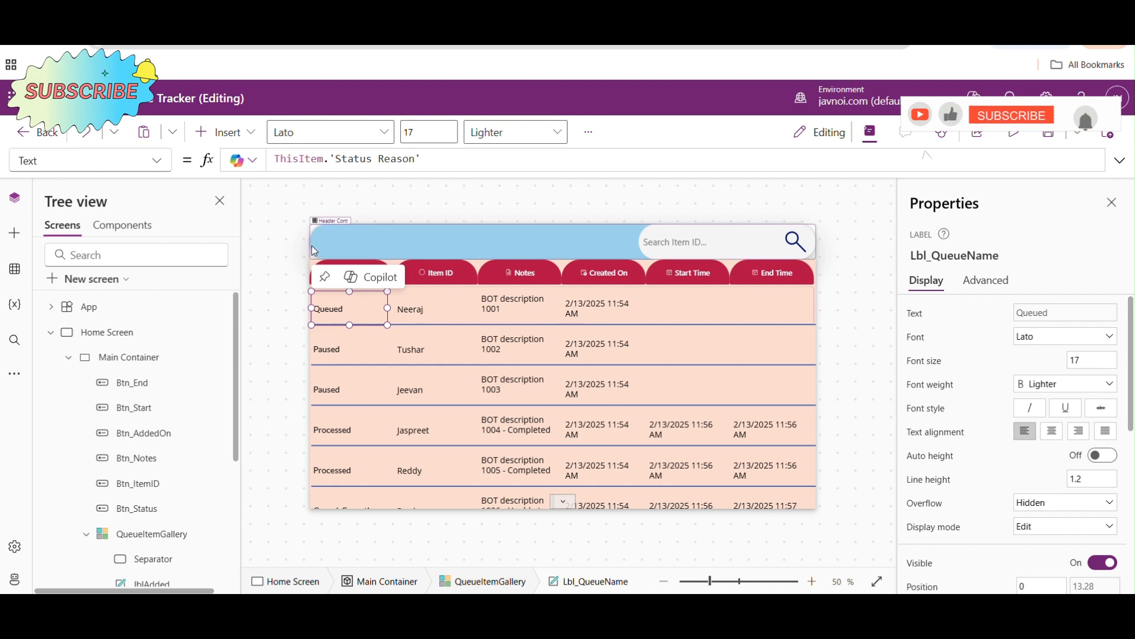
- Insert a classic Drop down into Header Cont and move it beside the search box, at about X 350, Y 0
{"action": "left_click", "coordinate": [453, 242]}
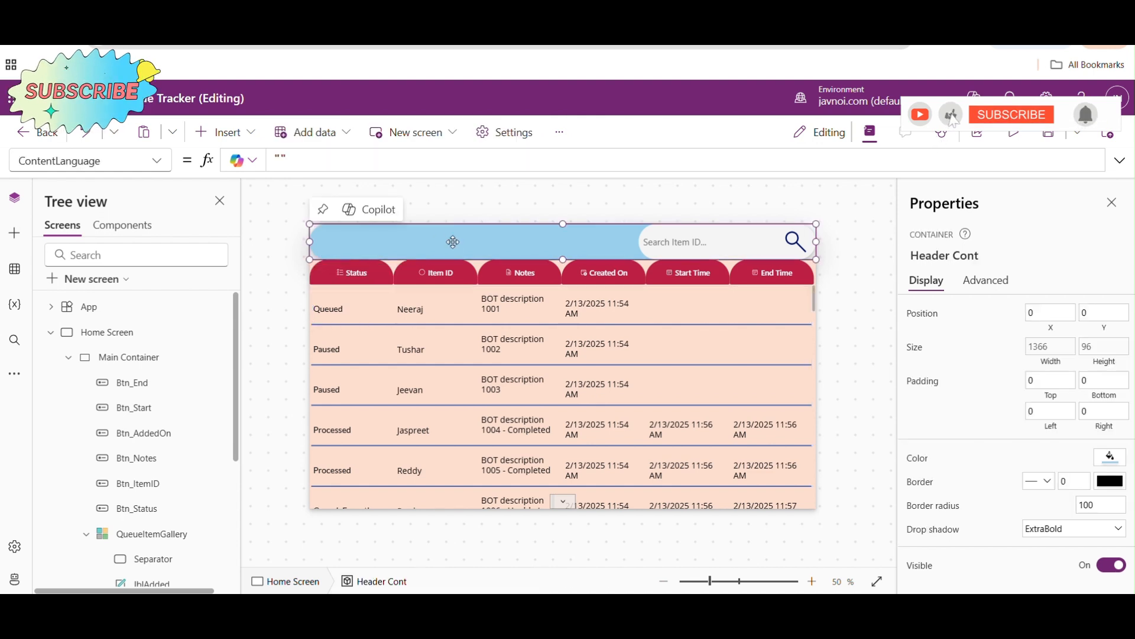
{"action": "left_click", "coordinate": [227, 132]}
{"action": "type", "text": "drop"}
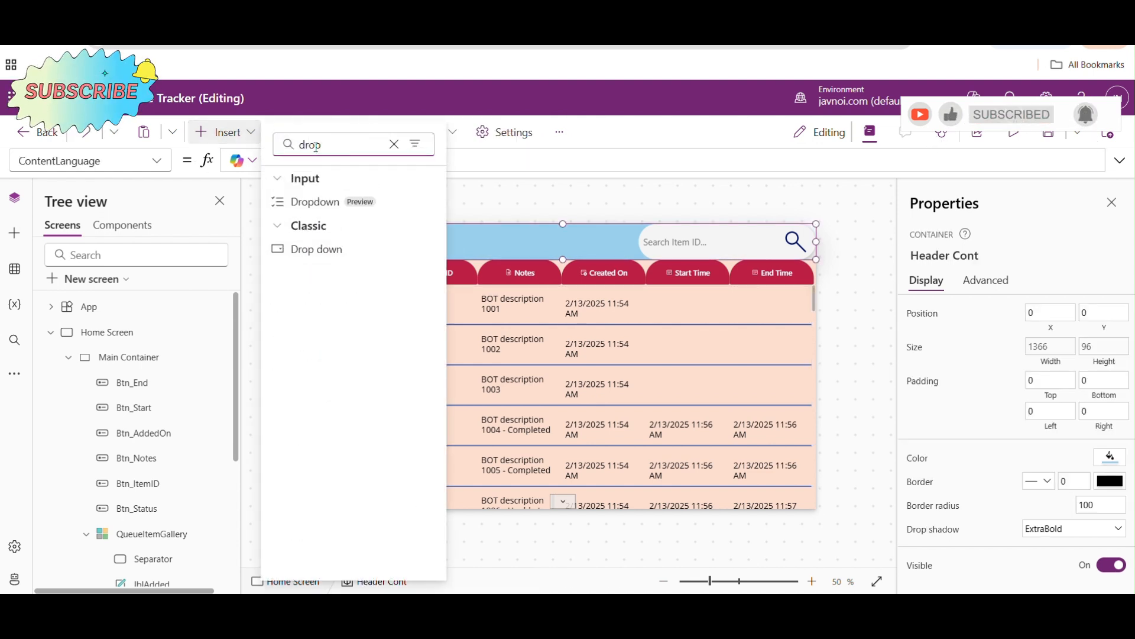
{"action": "left_click", "coordinate": [325, 249]}
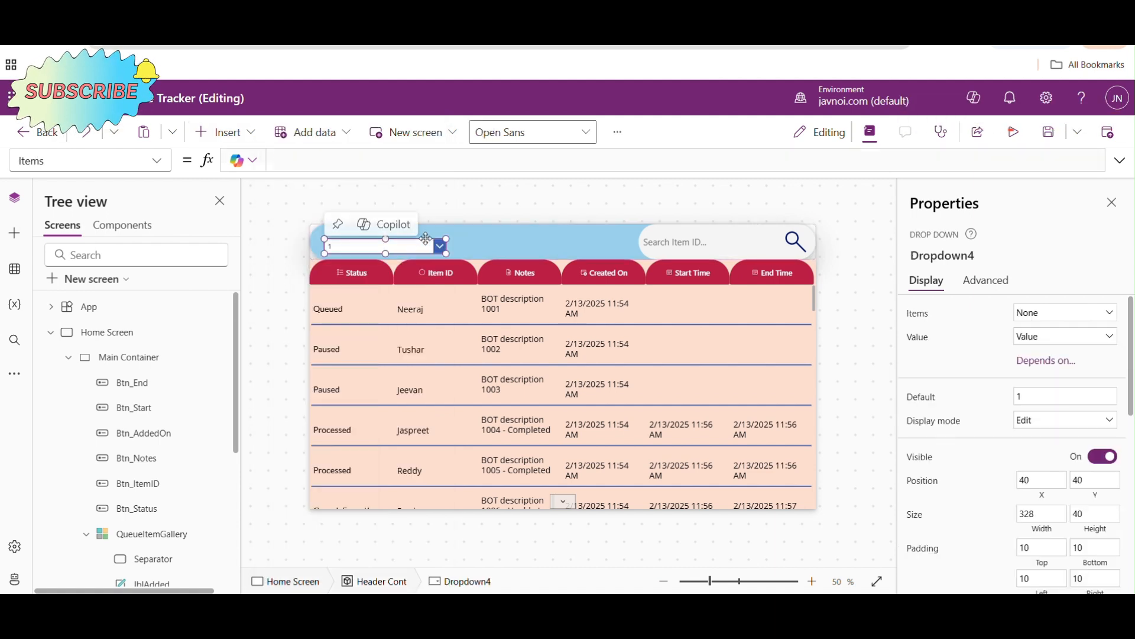
{"action": "left_click_drag", "start_coordinate": [411, 246], "coordinate": [519, 232]}
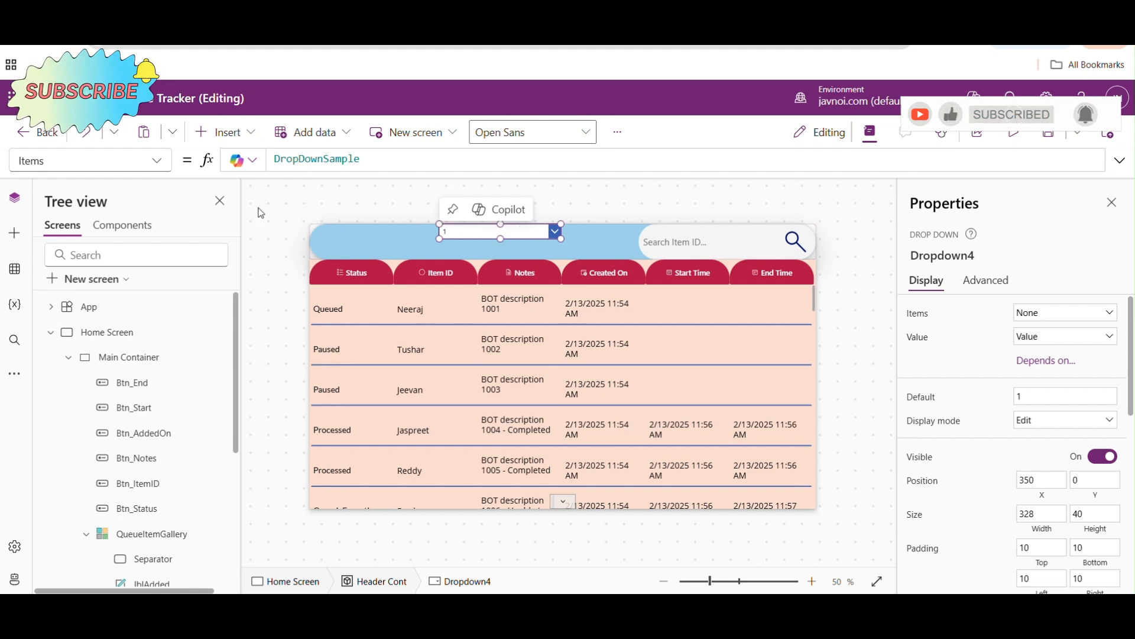
- Set the header drop-down's Items formula to Distinct('Work Queue Items','Work Queue Id'.Name)
{"action": "left_click_drag", "start_coordinate": [367, 158], "coordinate": [267, 161]}
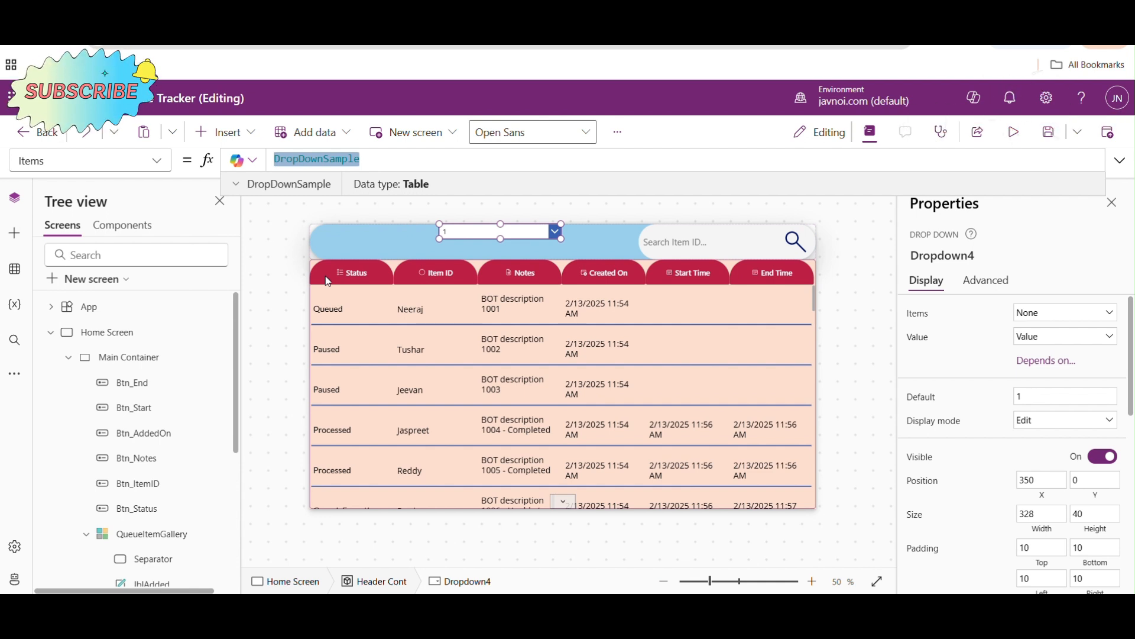
{"action": "type", "text": "dis"}
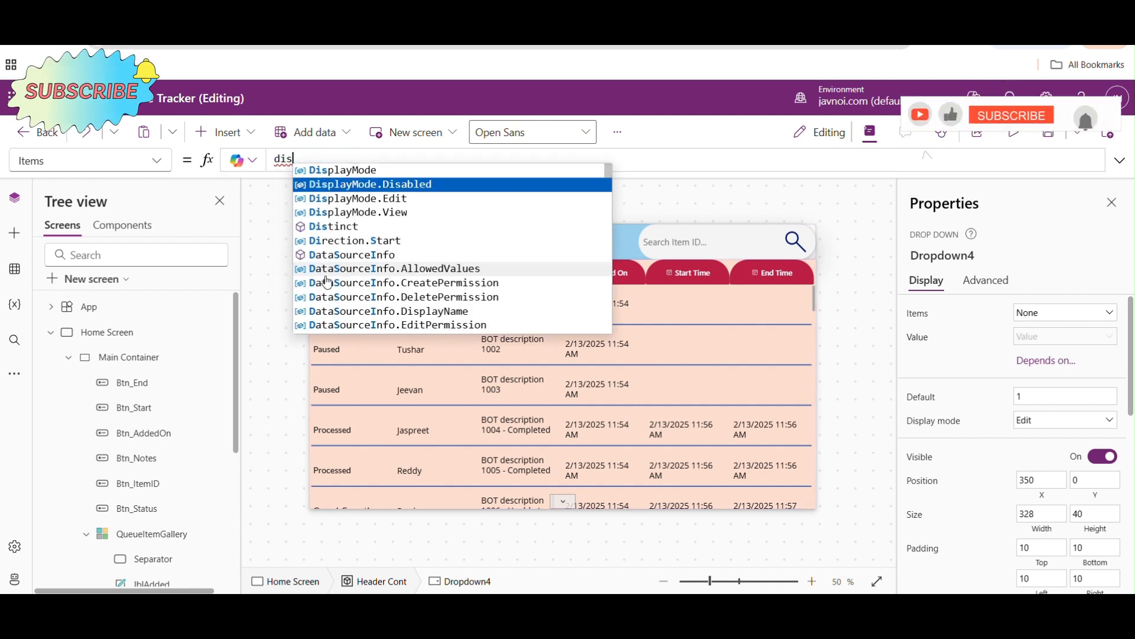
{"action": "key", "text": "Tab"}
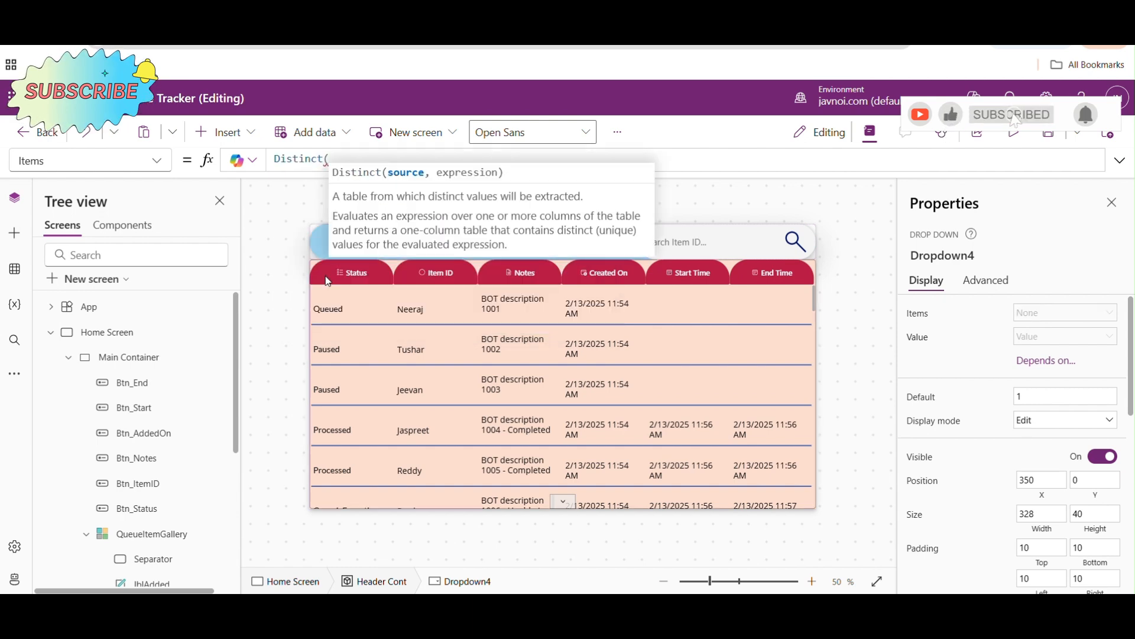
{"action": "type", "text": "wor"}
{"action": "key", "text": "Down"}
{"action": "key", "text": "Down"}
{"action": "key", "text": "Tab"}
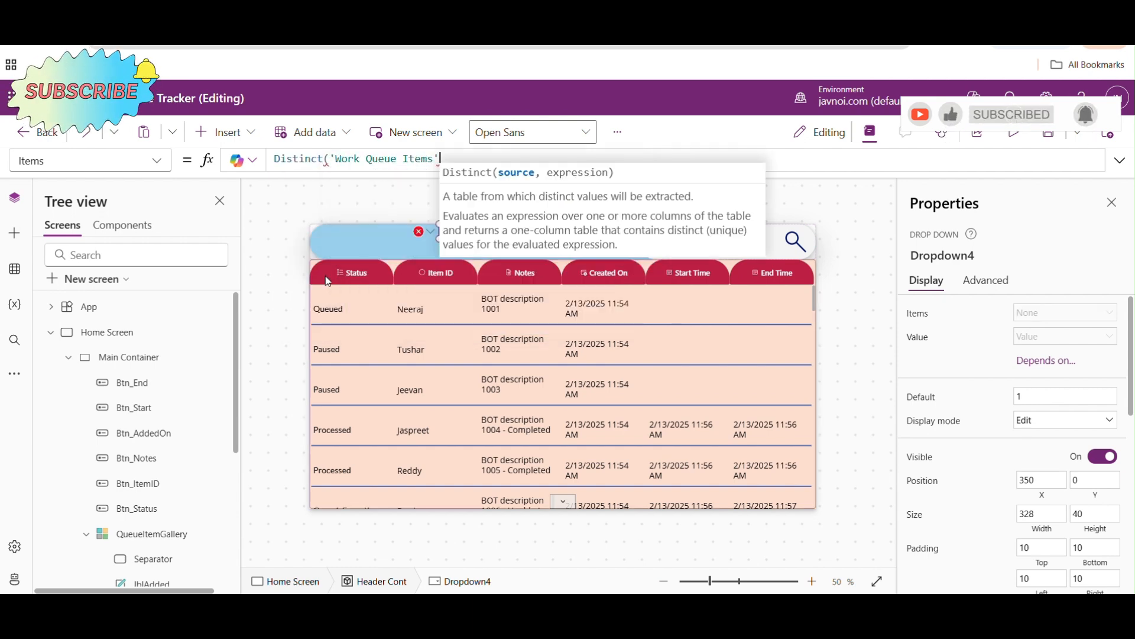
{"action": "type", "text": ",wo"}
{"action": "key", "text": "Down"}
{"action": "key", "text": "Down"}
{"action": "key", "text": "Down"}
{"action": "key", "text": "Down"}
{"action": "key", "text": "Down"}
{"action": "key", "text": "Down"}
{"action": "key", "text": "Down"}
{"action": "key", "text": "Tab"}
{"action": "type", "text": ".n"}
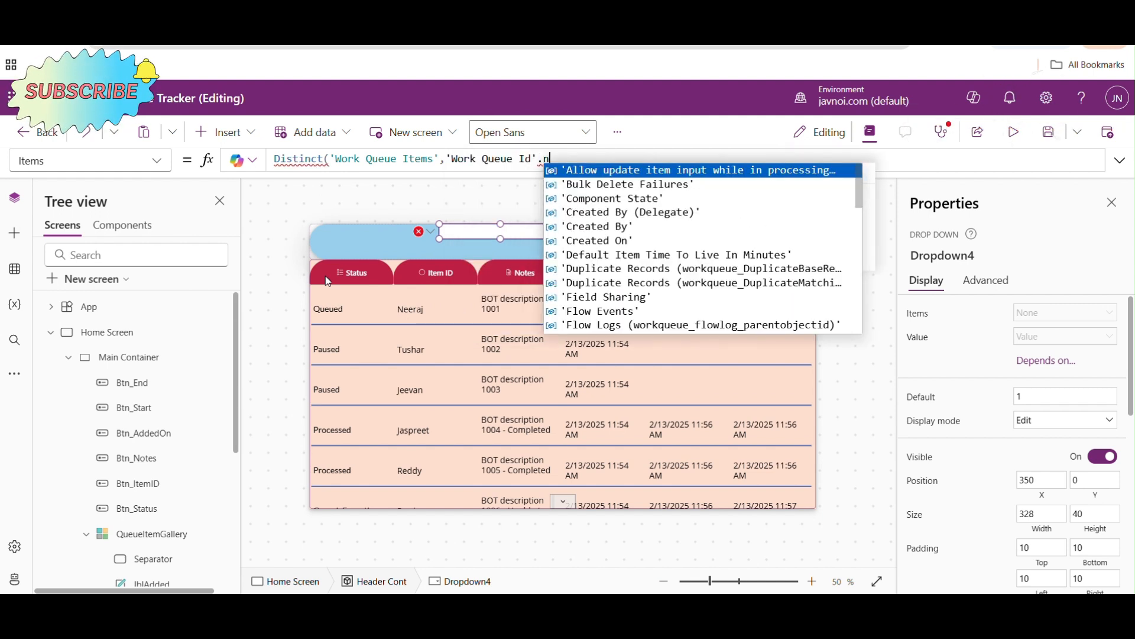
{"action": "type", "text": "ame)"}
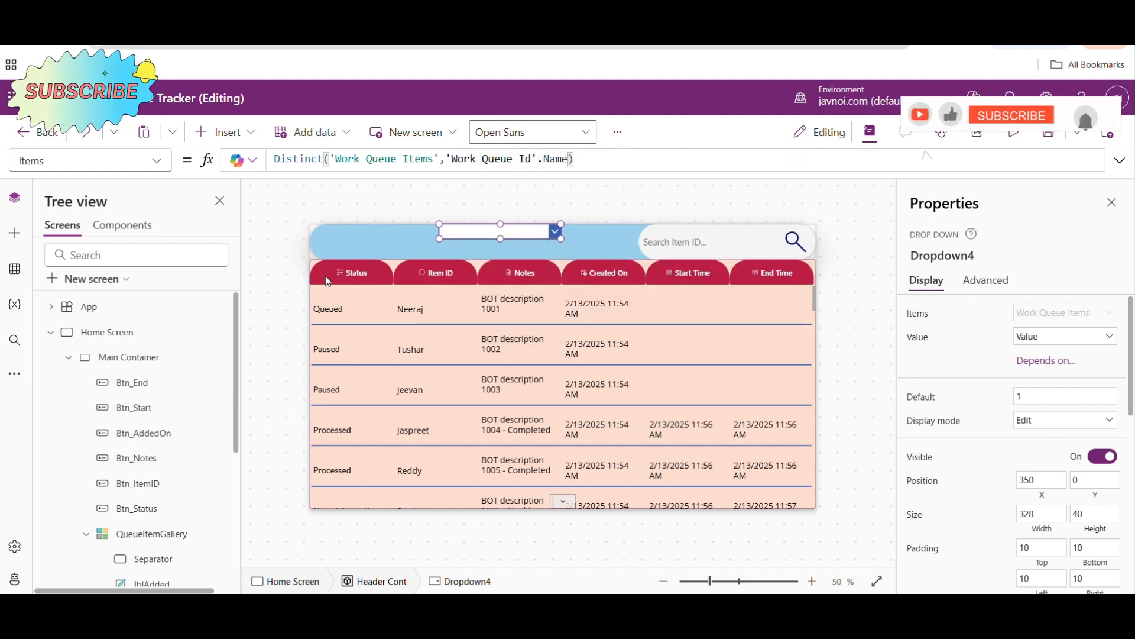
{"action": "key", "text": "alt"}
- Expand the header drop-down to check the queue names it offers
{"action": "left_click", "coordinate": [557, 233], "text": "alt"}
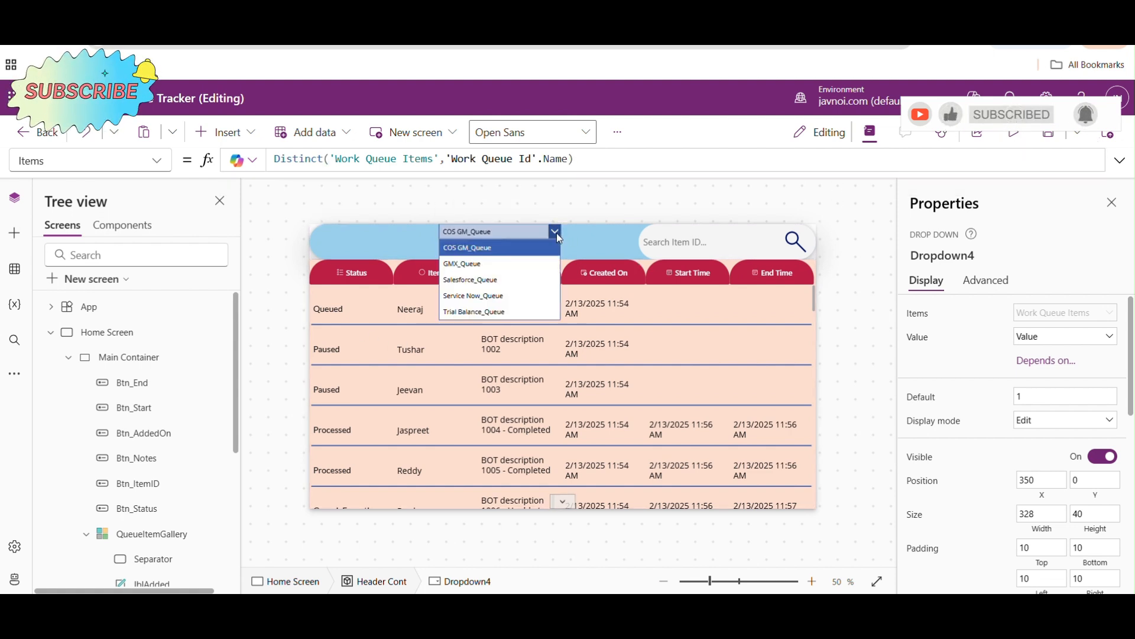
{"action": "left_click", "coordinate": [605, 215]}
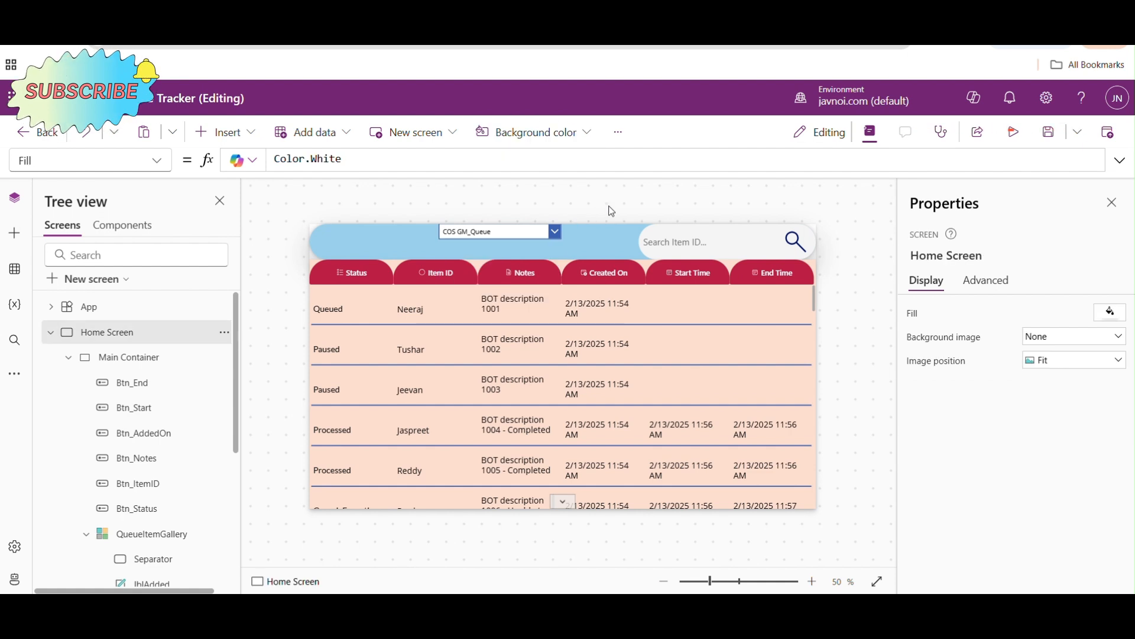
{"action": "left_click", "coordinate": [490, 233]}
- Extend QueueItemGallery's Items filter with a further argument, 'Work Queue Id'.Name, after the IsBlank(SearchBox.Value) condition
{"action": "left_click", "coordinate": [492, 379]}
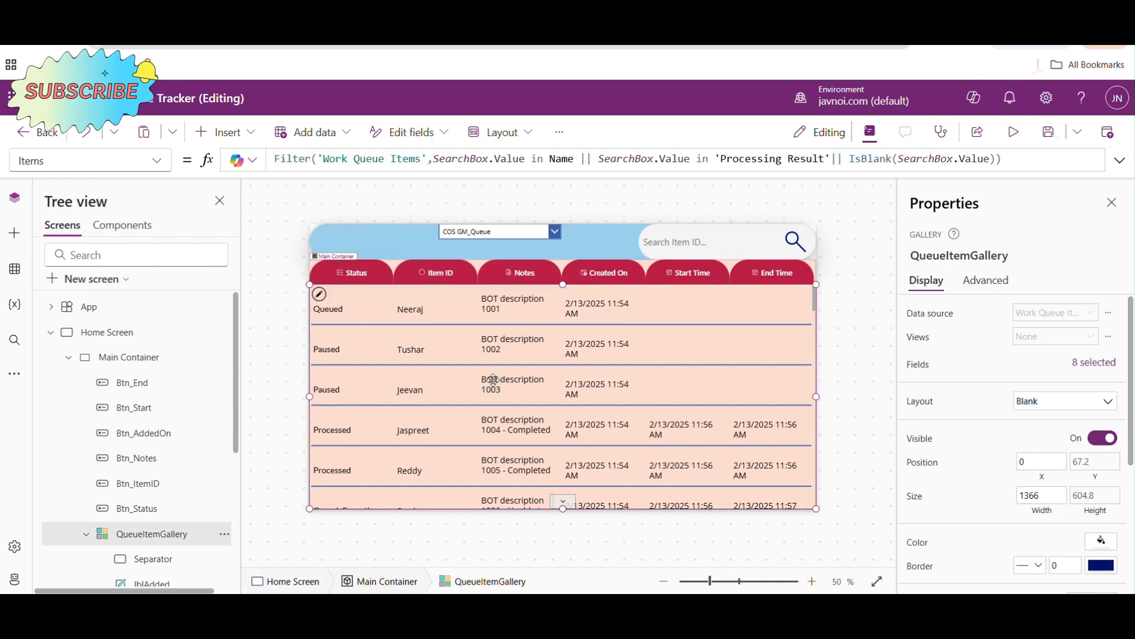
{"action": "left_click", "coordinate": [1120, 161]}
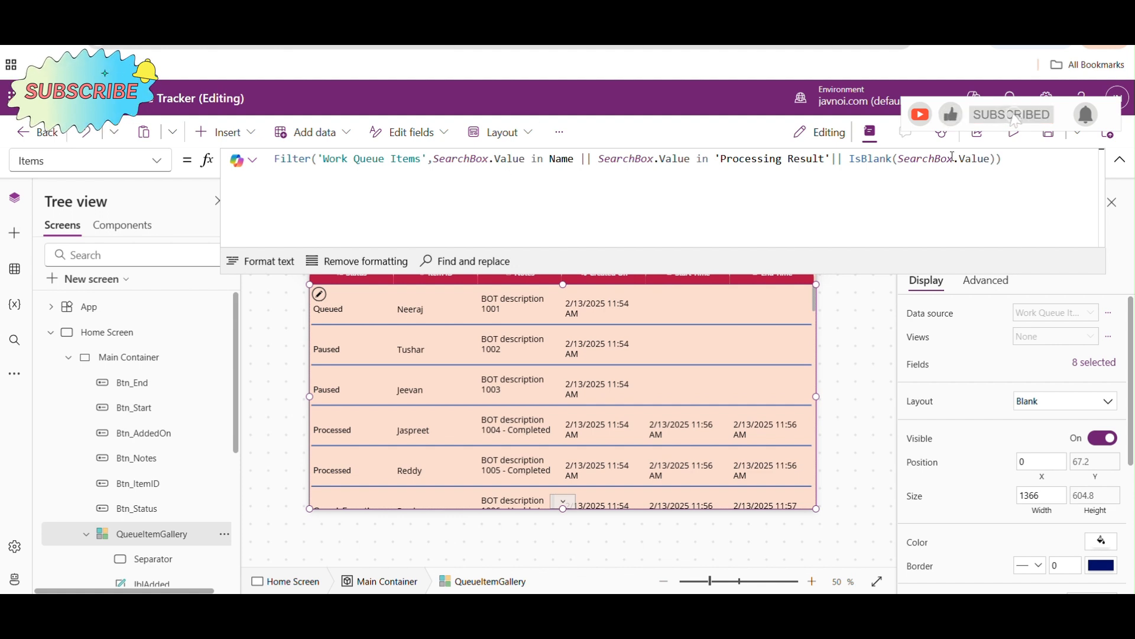
{"action": "left_click", "coordinate": [995, 158]}
{"action": "type", "text": "."}
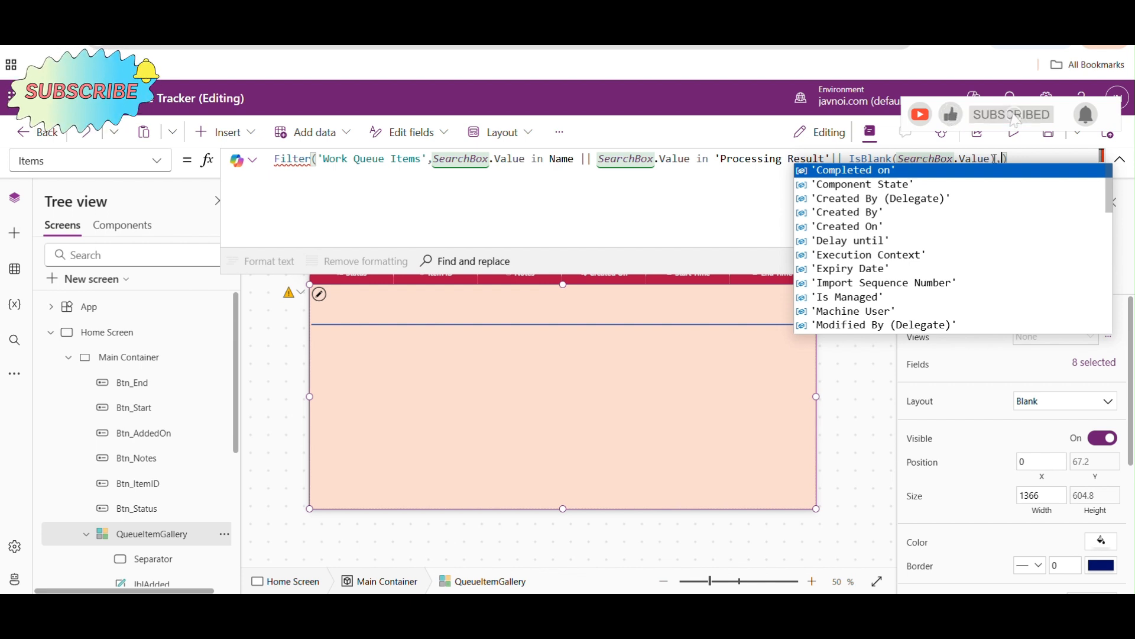
{"action": "type", "text": "work"}
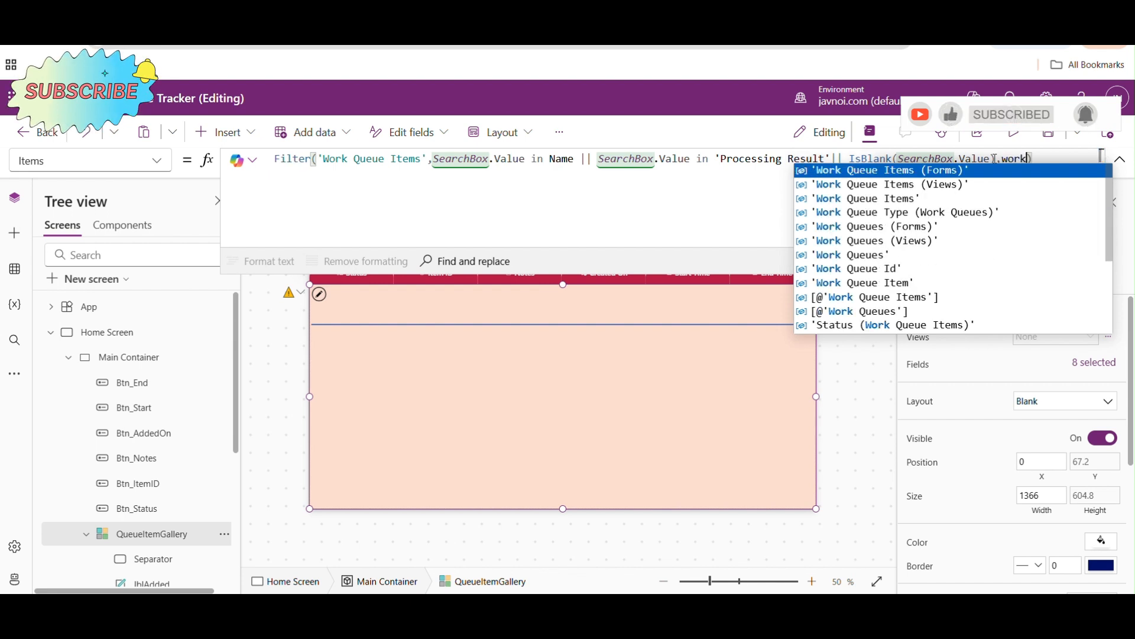
{"action": "key", "text": "Down"}
{"action": "key", "text": "Down"}
{"action": "key", "text": "Down"}
{"action": "key", "text": "Down"}
{"action": "key", "text": "Down"}
{"action": "key", "text": "Down"}
{"action": "key", "text": "Down"}
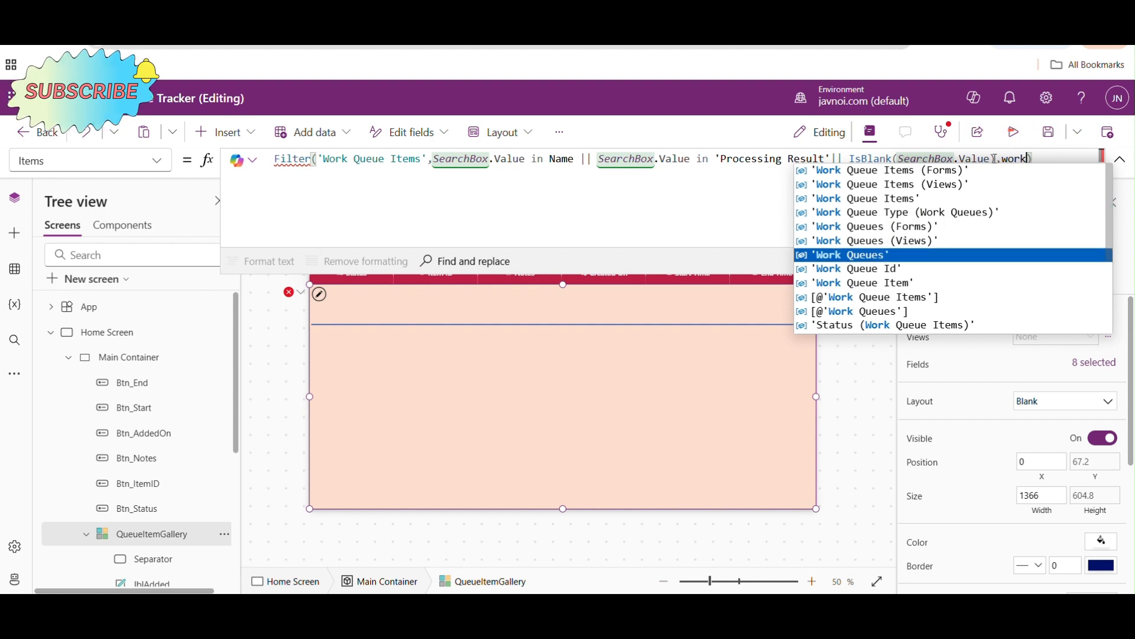
{"action": "key", "text": "Tab"}
{"action": "type", "text": ".Name"}
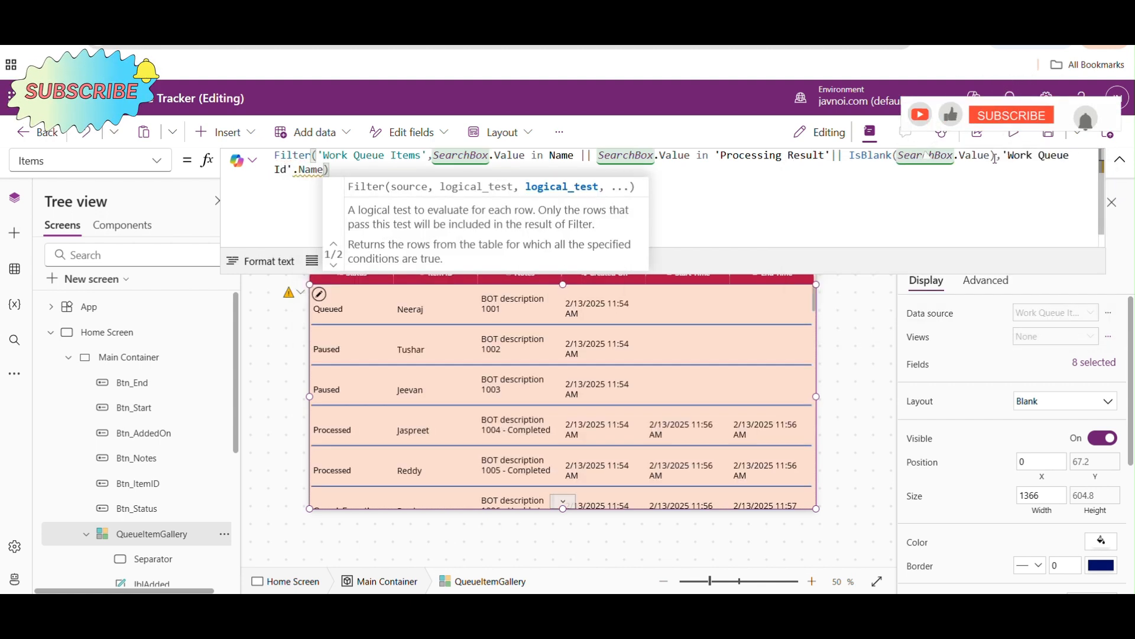
{"action": "type", "text": " ="}
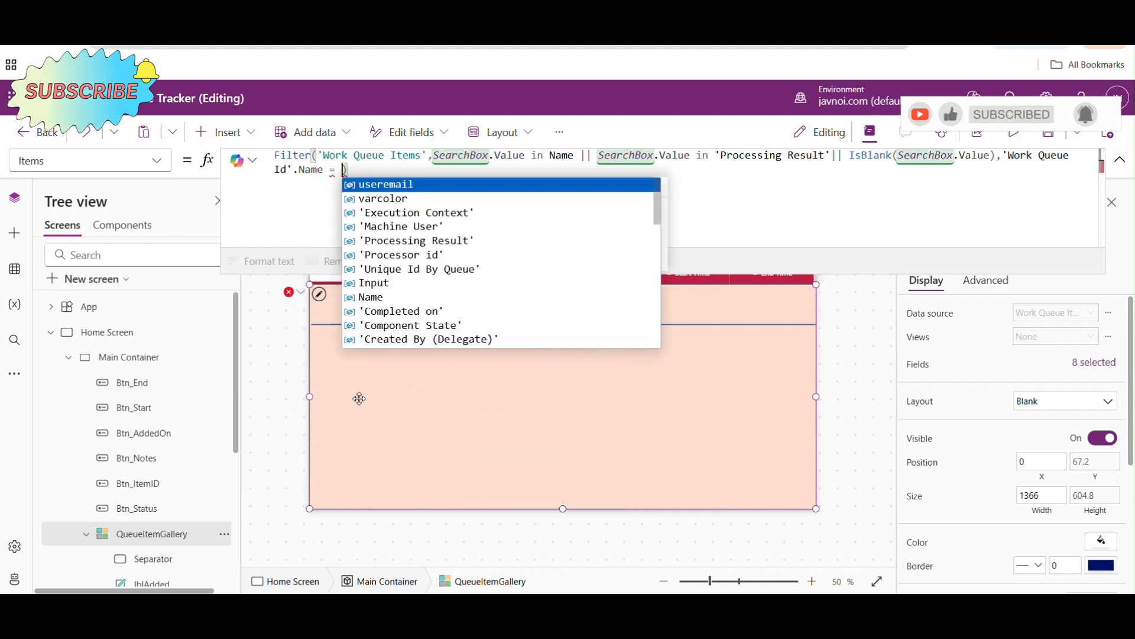
- Complete the gallery's queue-name condition by comparing it for equality with Dropdown4.Selected.Value
{"action": "left_click_drag", "start_coordinate": [236, 387], "coordinate": [235, 520]}
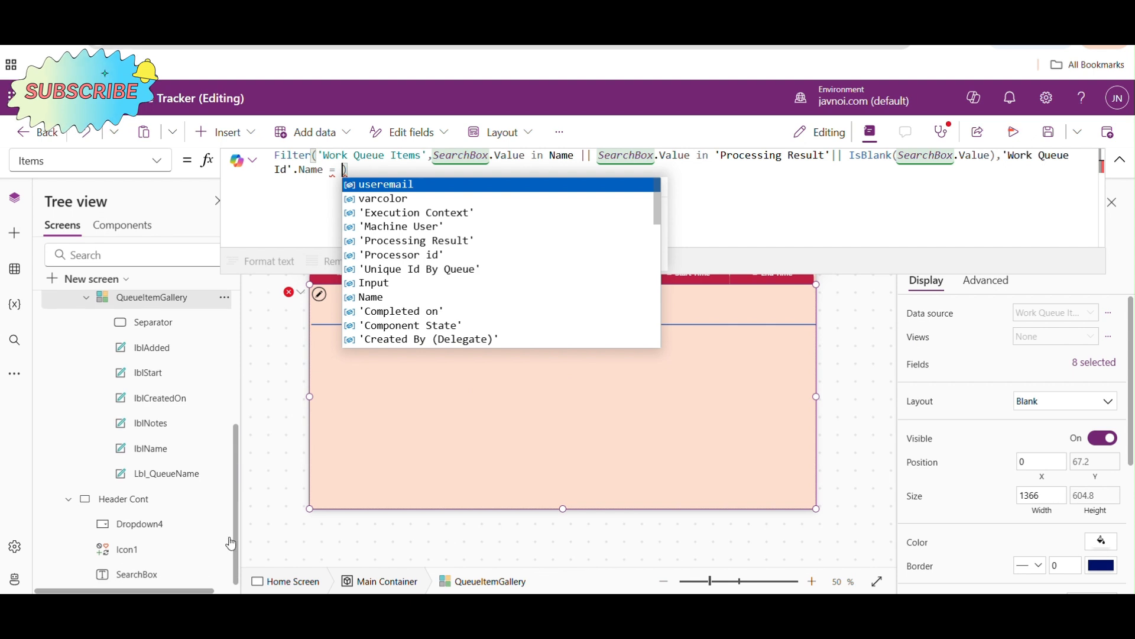
{"action": "type", "text": "dro"}
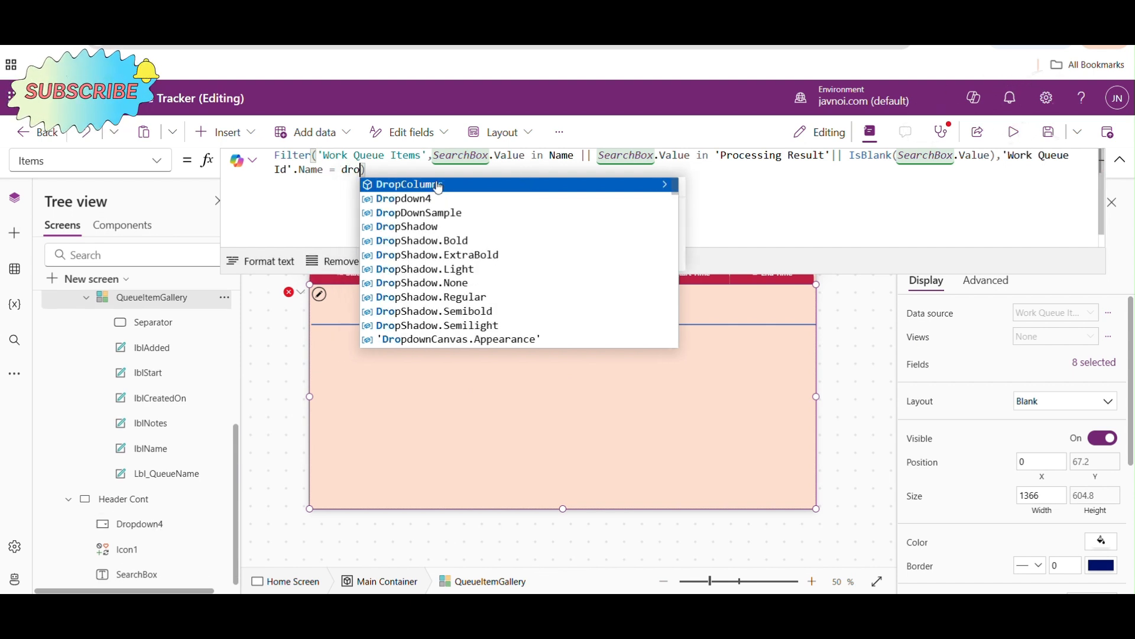
{"action": "key", "text": "Down"}
{"action": "key", "text": "Return"}
{"action": "type", "text": "."}
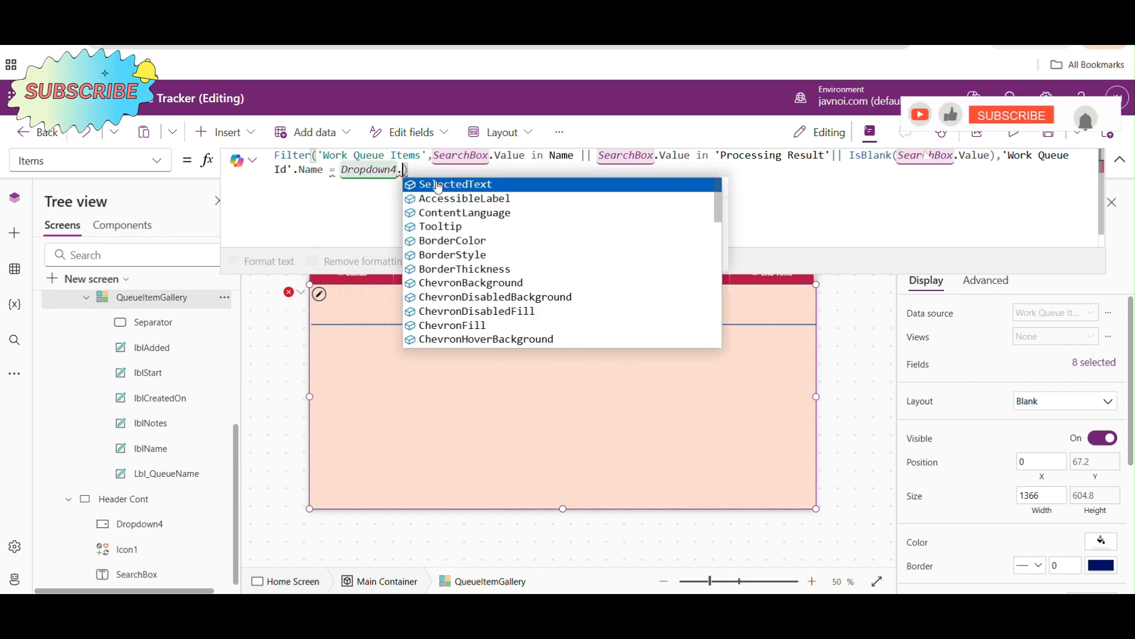
{"action": "type", "text": "s"}
{"action": "key", "text": "Down"}
{"action": "key", "text": "Return"}
{"action": "type", "text": "."}
{"action": "key", "text": "Return"}
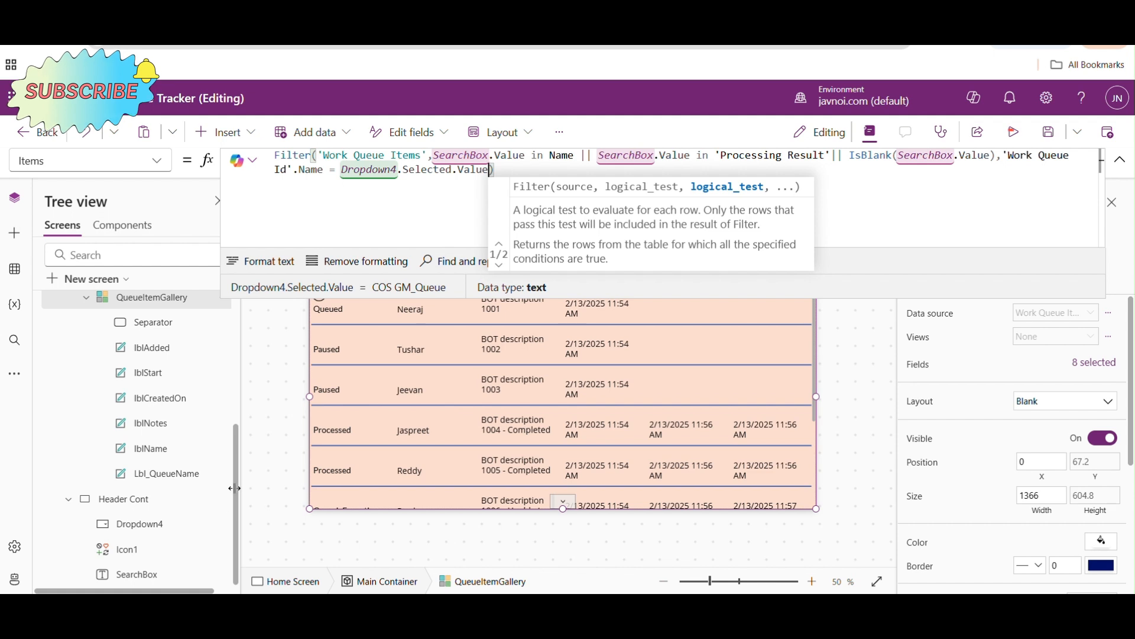
- Rename Dropdown4 in Header Cont as WorkQueueDropdown
{"action": "left_click", "coordinate": [150, 525]}
{"action": "double_click", "coordinate": [150, 524]}
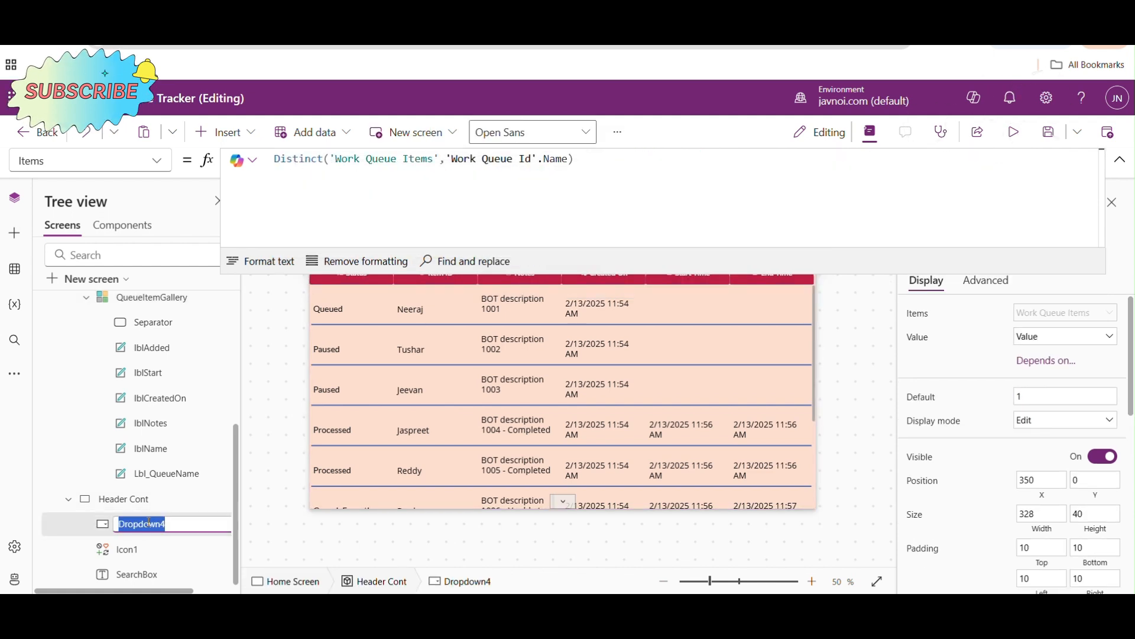
{"action": "type", "text": "WorkQueue"}
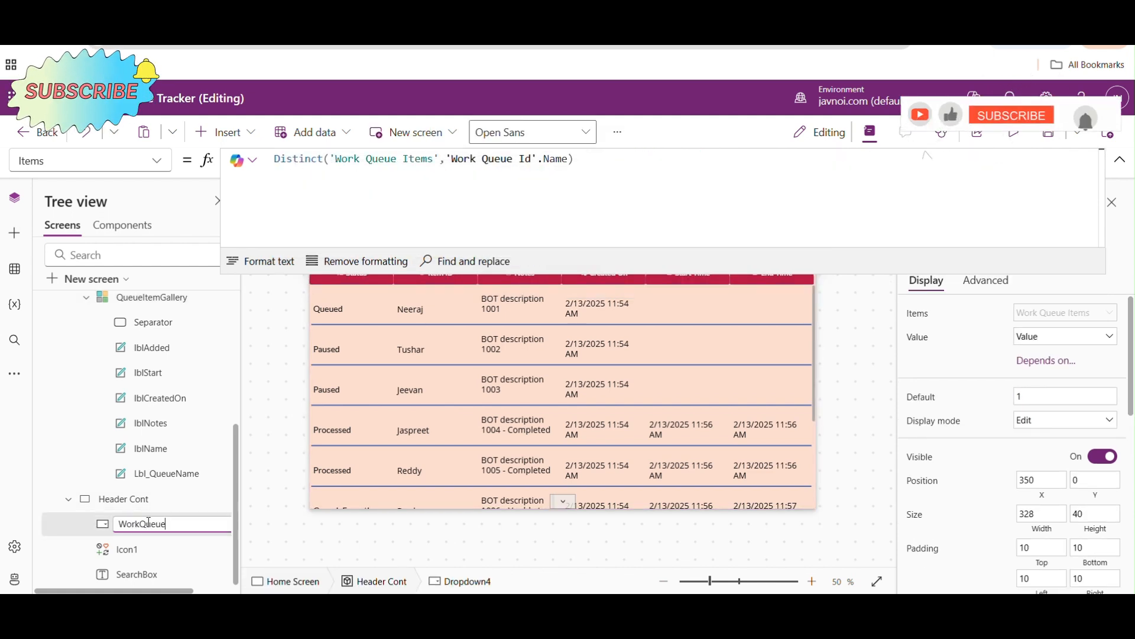
{"action": "type", "text": "Dropdown"}
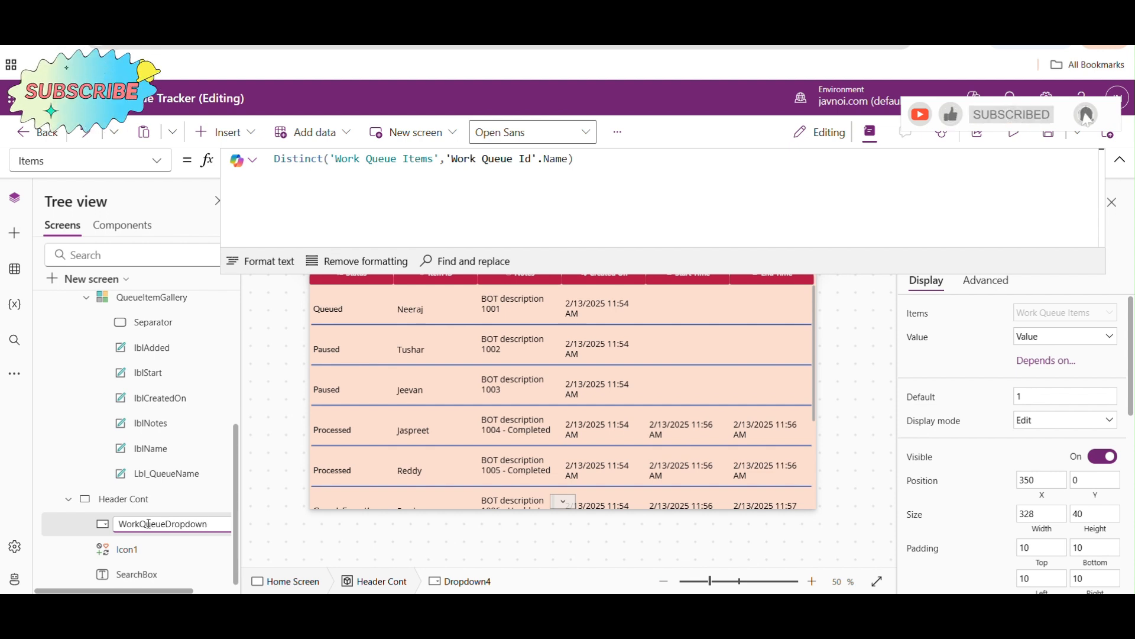
- Rename Icon1 in Header Cont as SearchIcon and save the app
{"action": "left_click", "coordinate": [127, 549]}
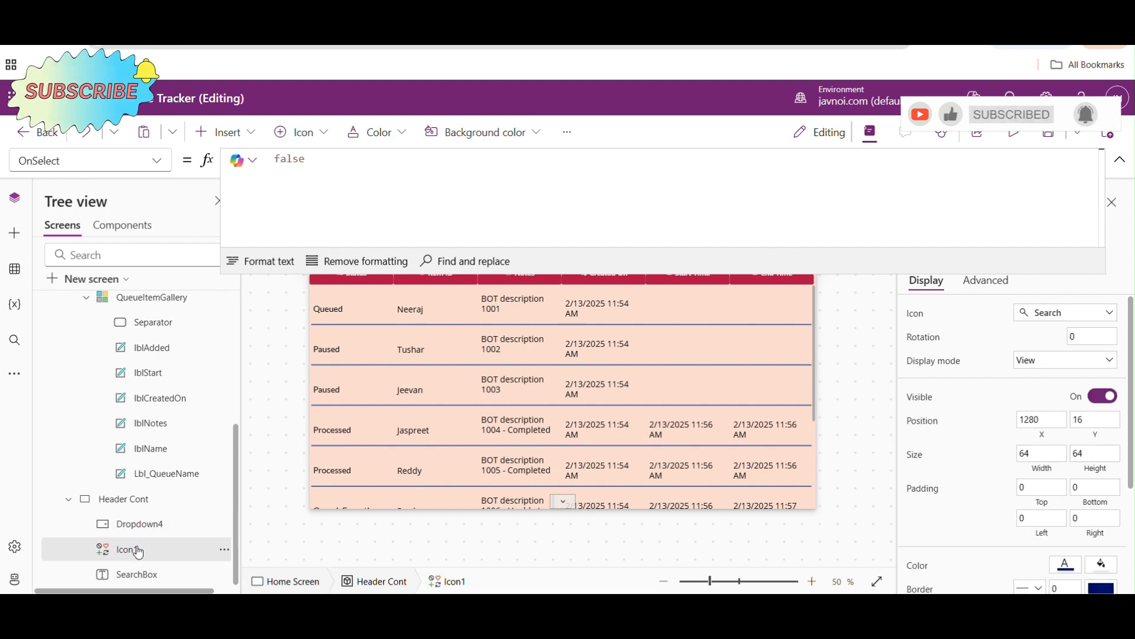
{"action": "double_click", "coordinate": [127, 549]}
{"action": "type", "text": "Search"}
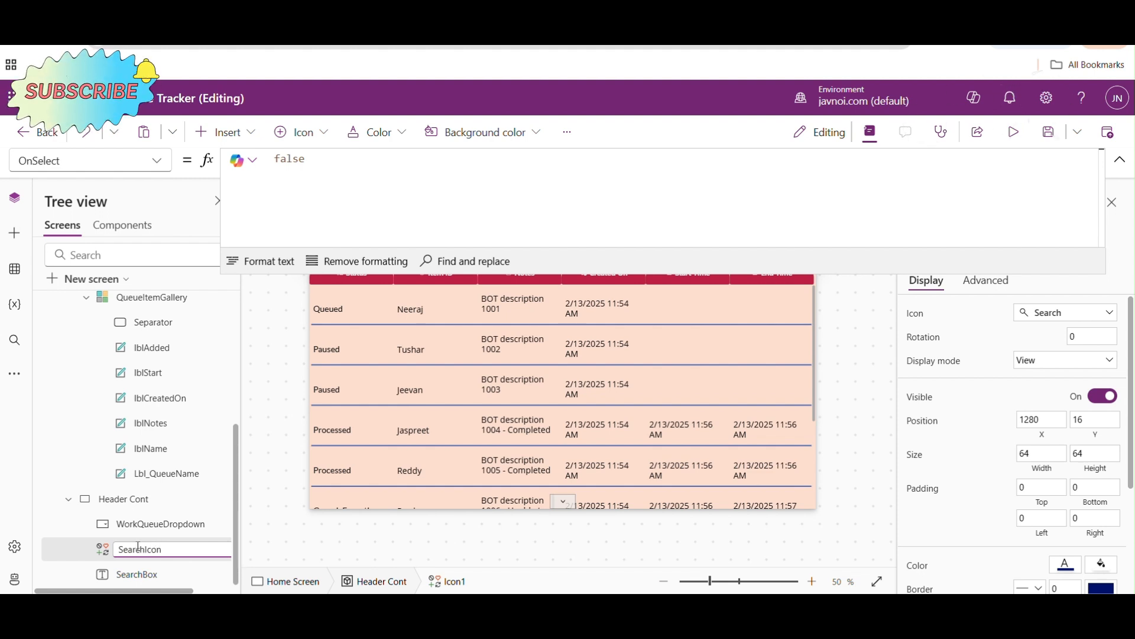
{"action": "left_click", "coordinate": [1057, 134]}
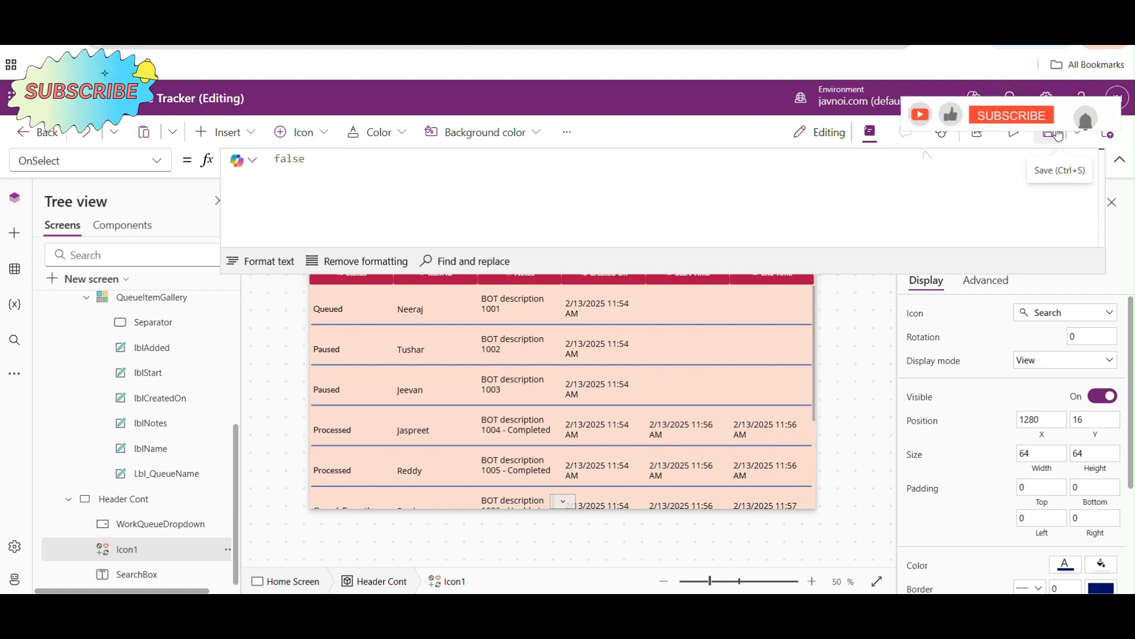
- Preview the app and filter the gallery to GMX_Queue with the header drop-down
{"action": "left_click", "coordinate": [1015, 133]}
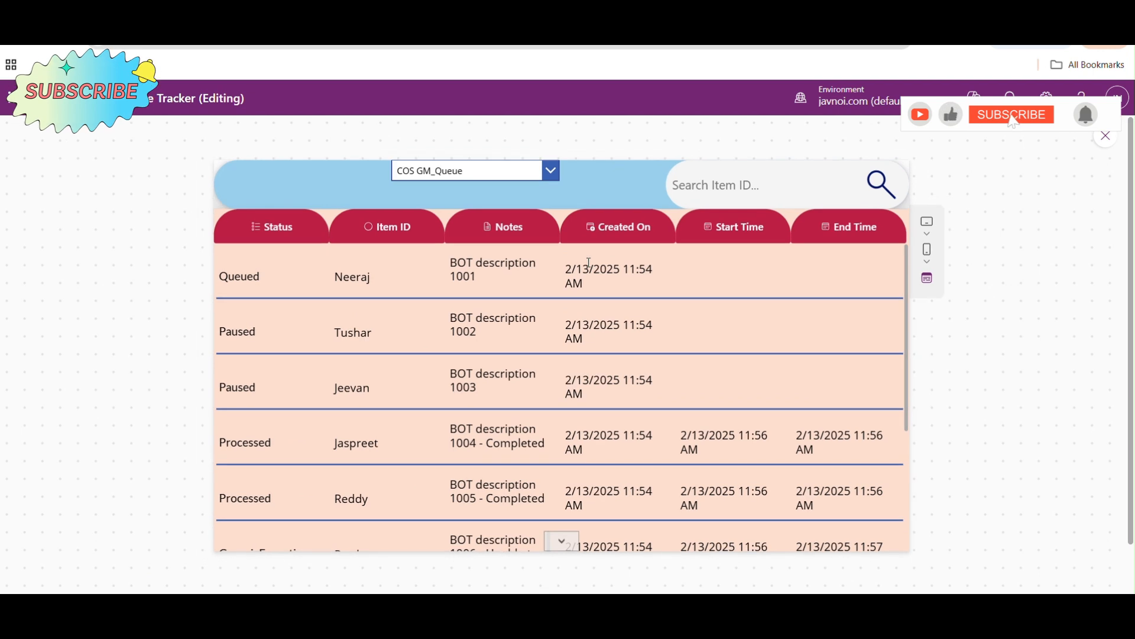
{"action": "left_click", "coordinate": [551, 170]}
{"action": "left_click", "coordinate": [460, 213]}
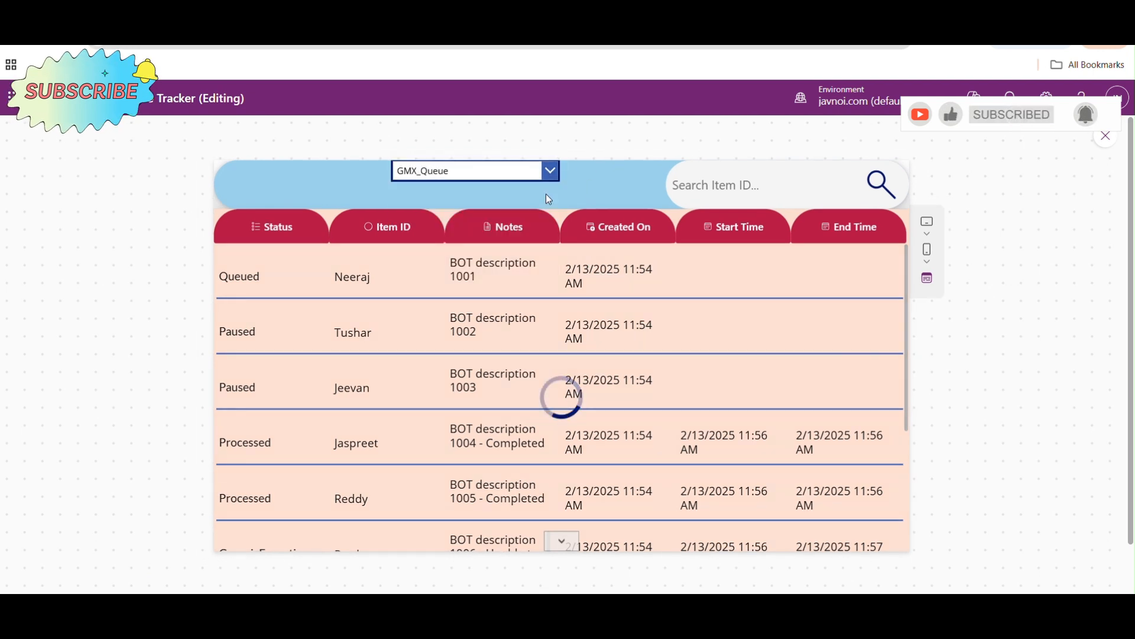
- Test the search box within GMX_Queue with part of an item ID, 100 and timeout, and close the preview
{"action": "left_click", "coordinate": [736, 180]}
{"action": "type", "text": "nee"}
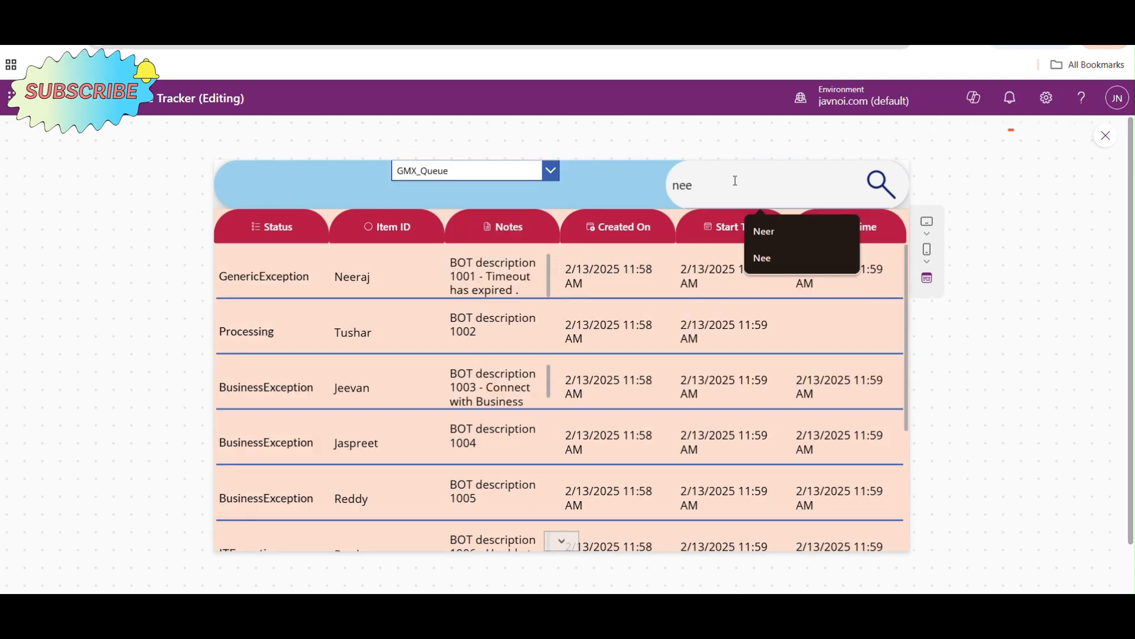
{"action": "key", "text": "BackSpace"}
{"action": "key", "text": "BackSpace"}
{"action": "key", "text": "BackSpace"}
{"action": "type", "text": "100"}
{"action": "key", "text": "BackSpace"}
{"action": "key", "text": "BackSpace"}
{"action": "key", "text": "BackSpace"}
{"action": "type", "text": "des"}
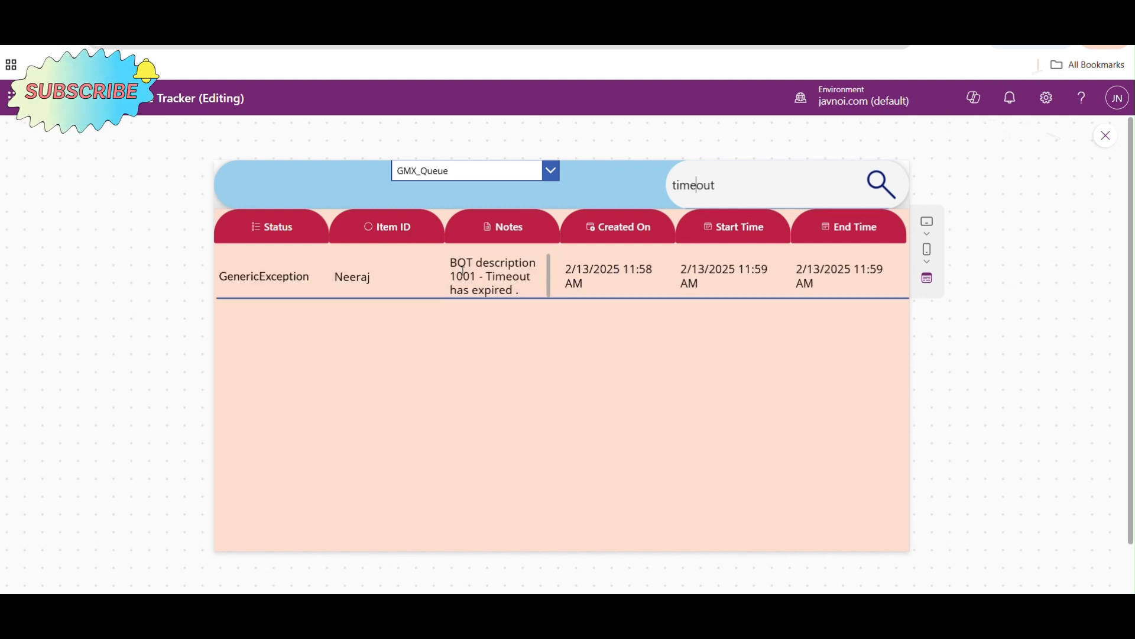
{"action": "left_click", "coordinate": [1106, 136]}
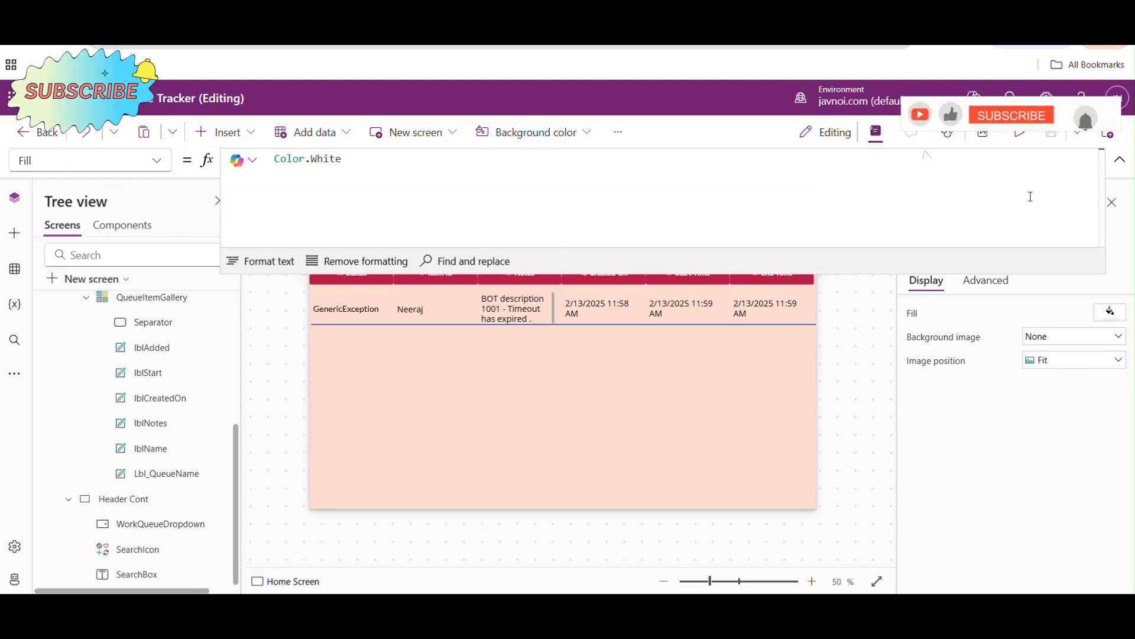
- Preview the app again with Service Now_Queue chosen and the search text cleared, scroll its items, and close the preview
{"action": "left_click", "coordinate": [1019, 133]}
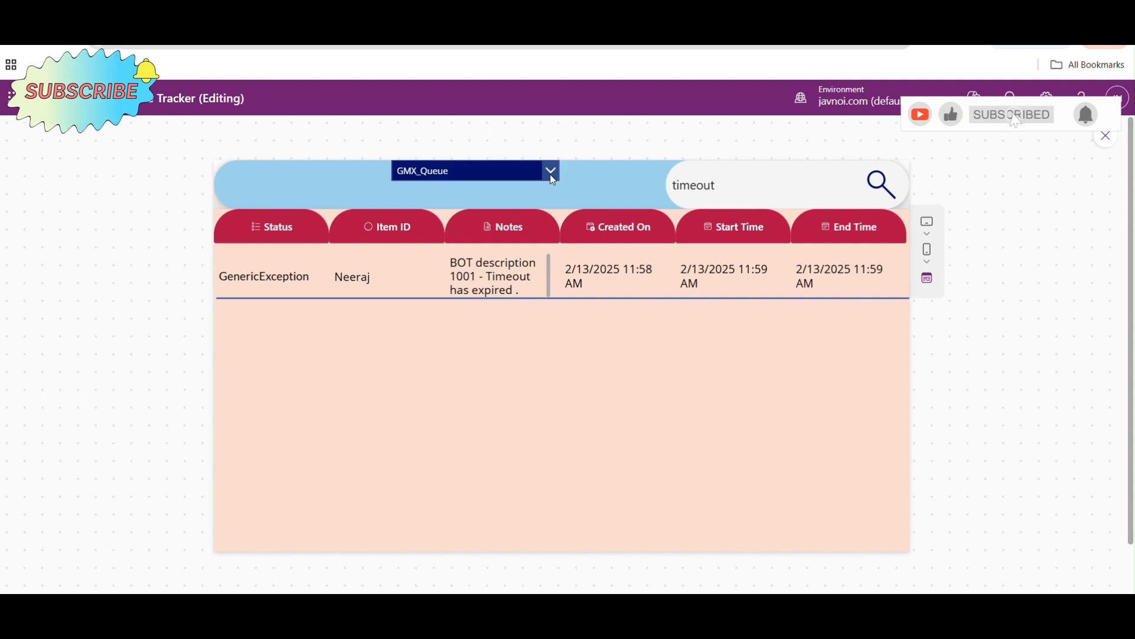
{"action": "left_click", "coordinate": [551, 173]}
{"action": "left_click", "coordinate": [459, 257]}
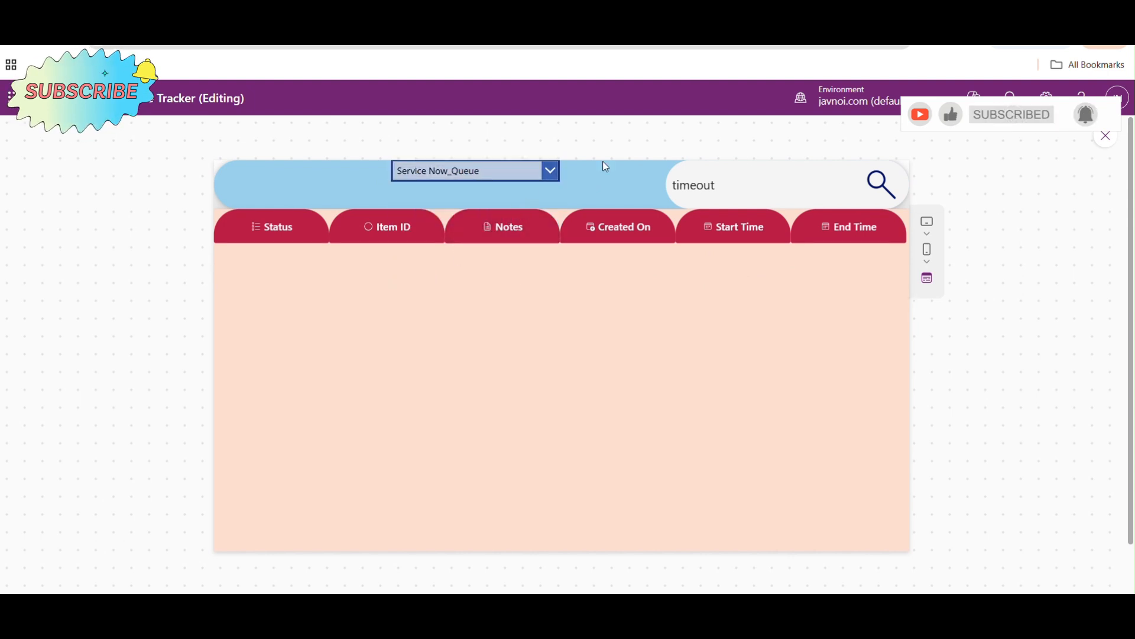
{"action": "left_click_drag", "start_coordinate": [738, 179], "coordinate": [646, 182]}
{"action": "key", "text": "BackSpace"}
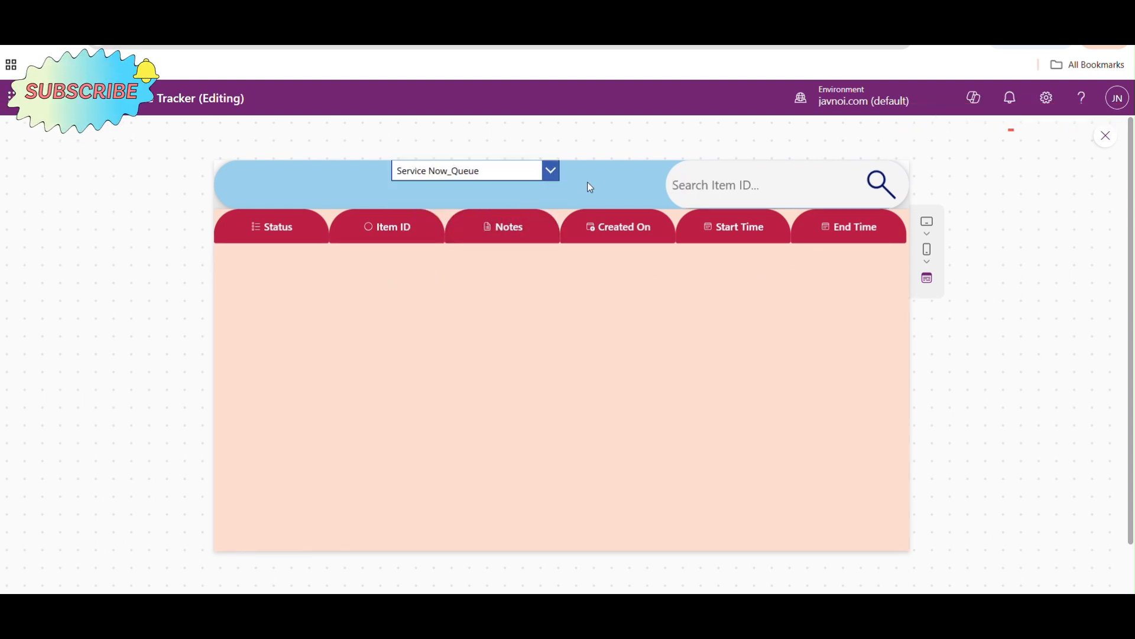
{"action": "mouse_move", "coordinate": [905, 288]}
{"action": "left_mouse_down"}
{"action": "mouse_move", "coordinate": [906, 464]}
{"action": "mouse_move", "coordinate": [906, 275]}
{"action": "left_mouse_up"}
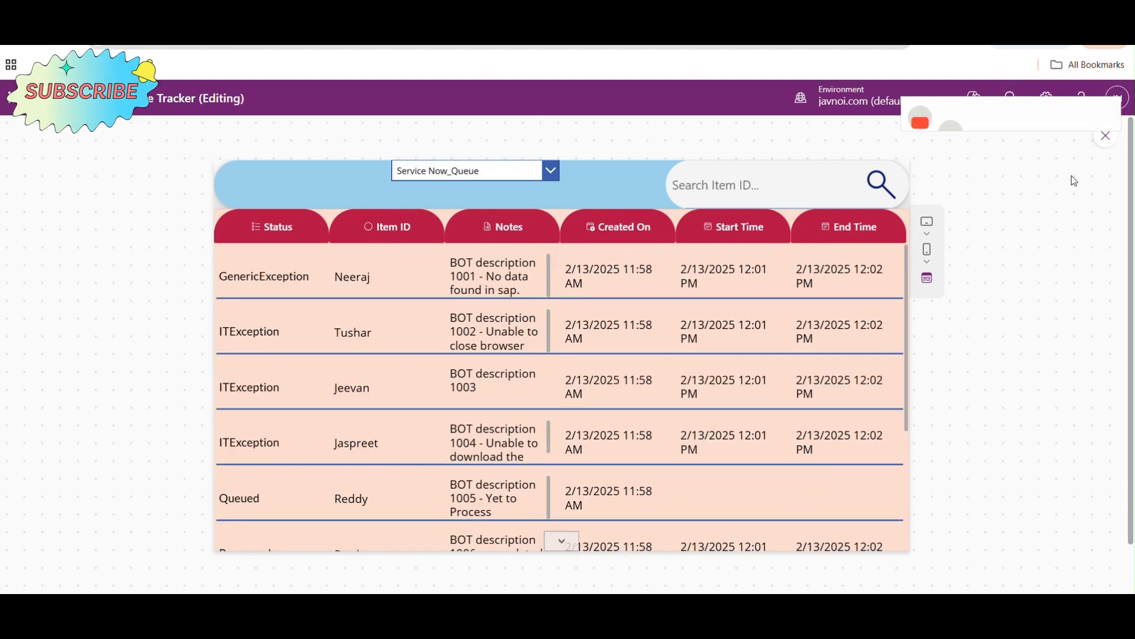
{"action": "left_click", "coordinate": [1107, 137]}
- Review QueueItemGallery's Items formula and move WorkQueueDropdown to the left end of Header Cont, at X 0, Y 0
{"action": "left_click", "coordinate": [517, 428]}
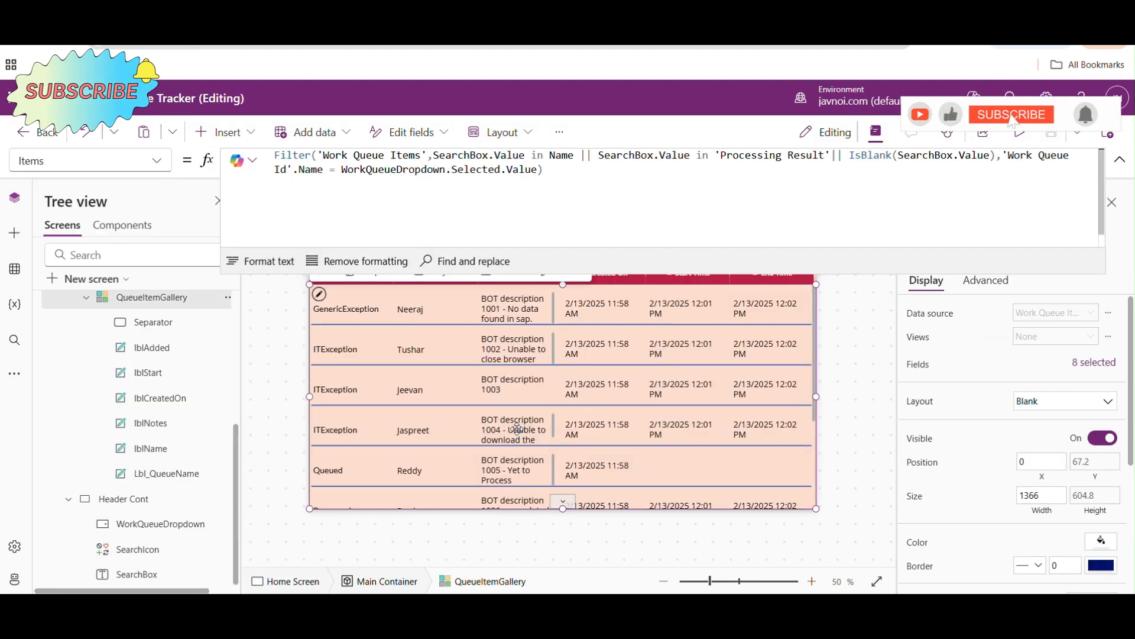
{"action": "left_click", "coordinate": [573, 188]}
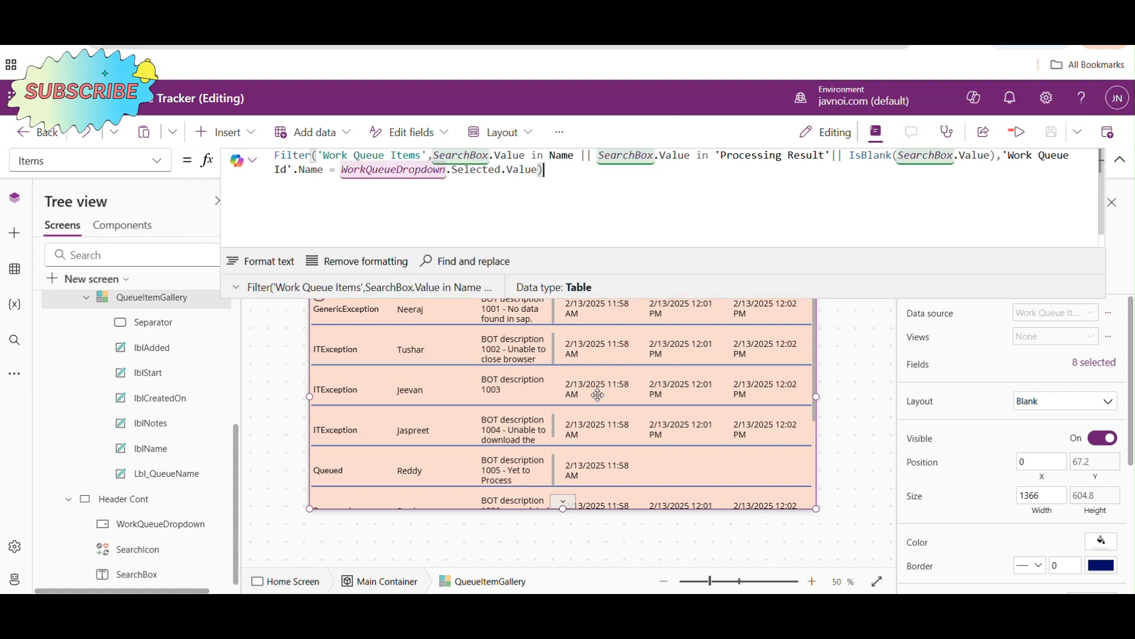
{"action": "left_click", "coordinate": [1120, 159]}
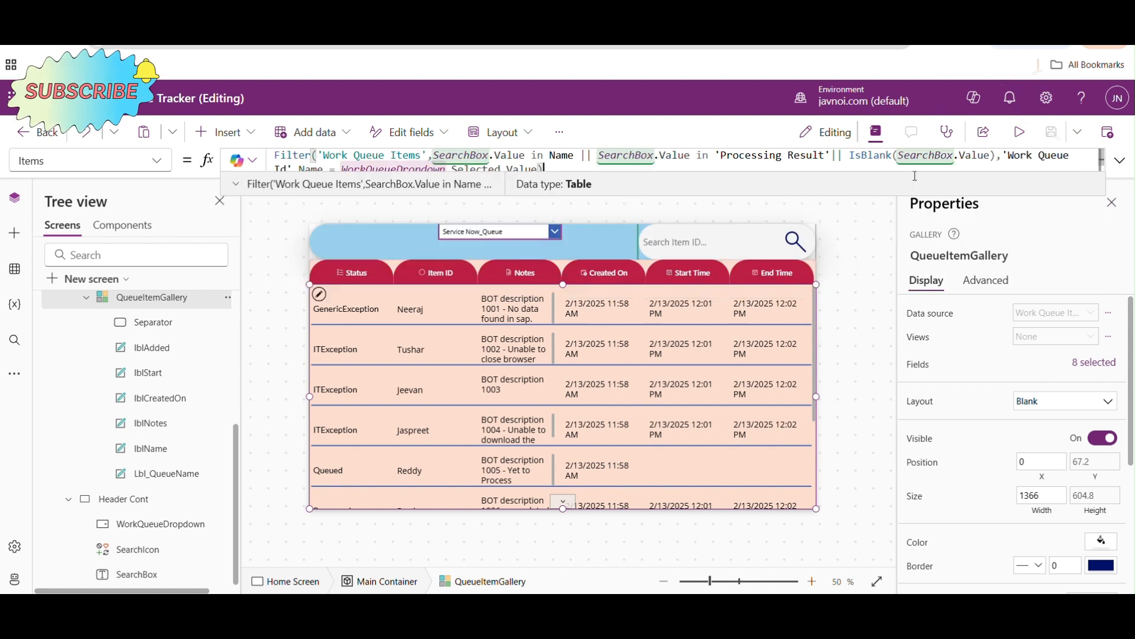
{"action": "left_click", "coordinate": [510, 233]}
{"action": "left_click_drag", "start_coordinate": [510, 233], "coordinate": [373, 231]}
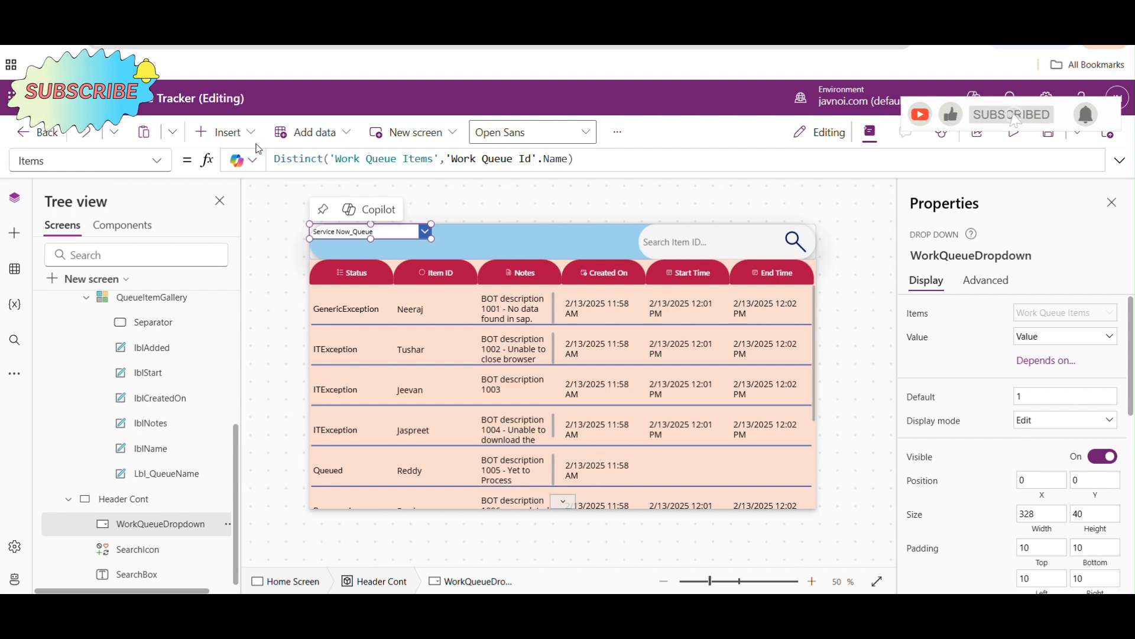
- Insert a date picker into Header Cont and place it between the drop-down and the search box, at about X 418, Y 0
{"action": "left_click", "coordinate": [223, 132]}
{"action": "left_click", "coordinate": [561, 237]}
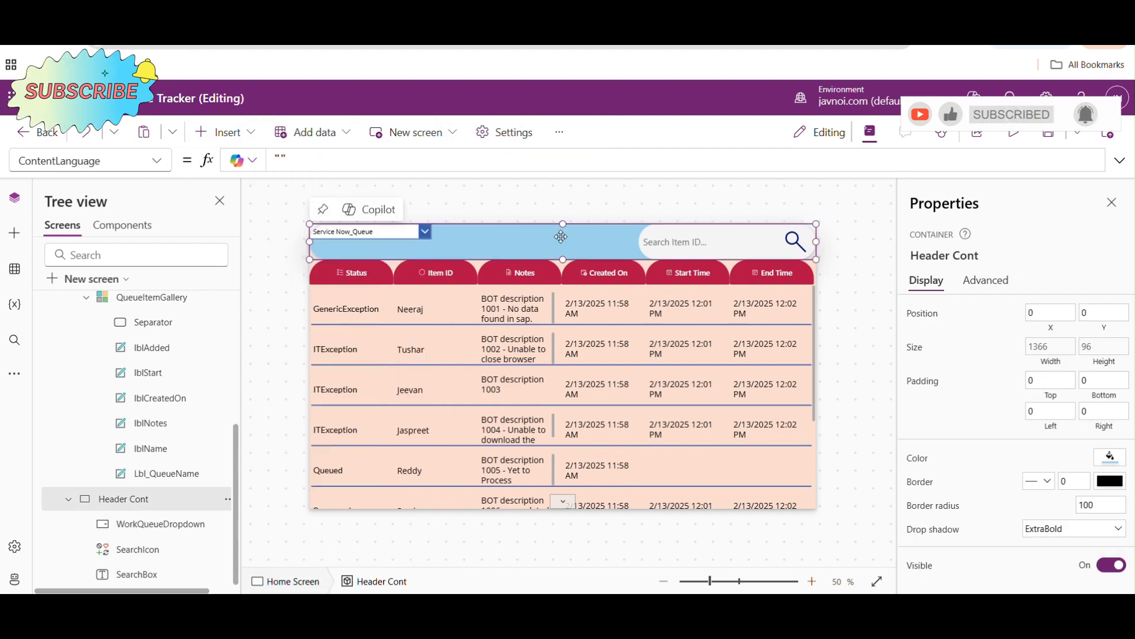
{"action": "left_click", "coordinate": [252, 141]}
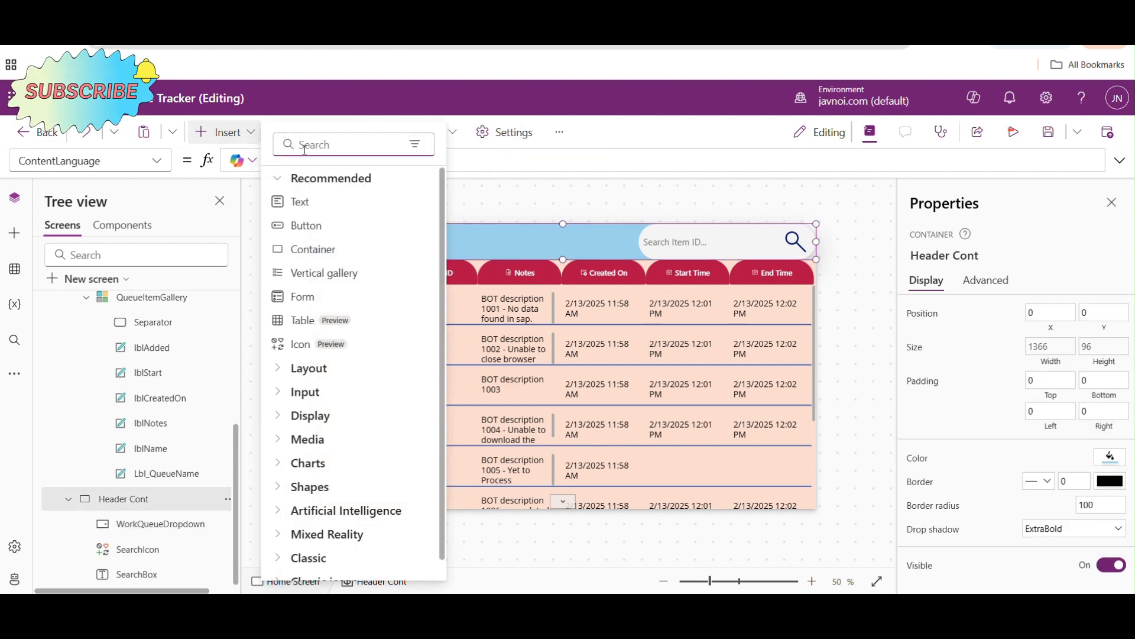
{"action": "type", "text": "date"}
{"action": "left_click", "coordinate": [321, 249]}
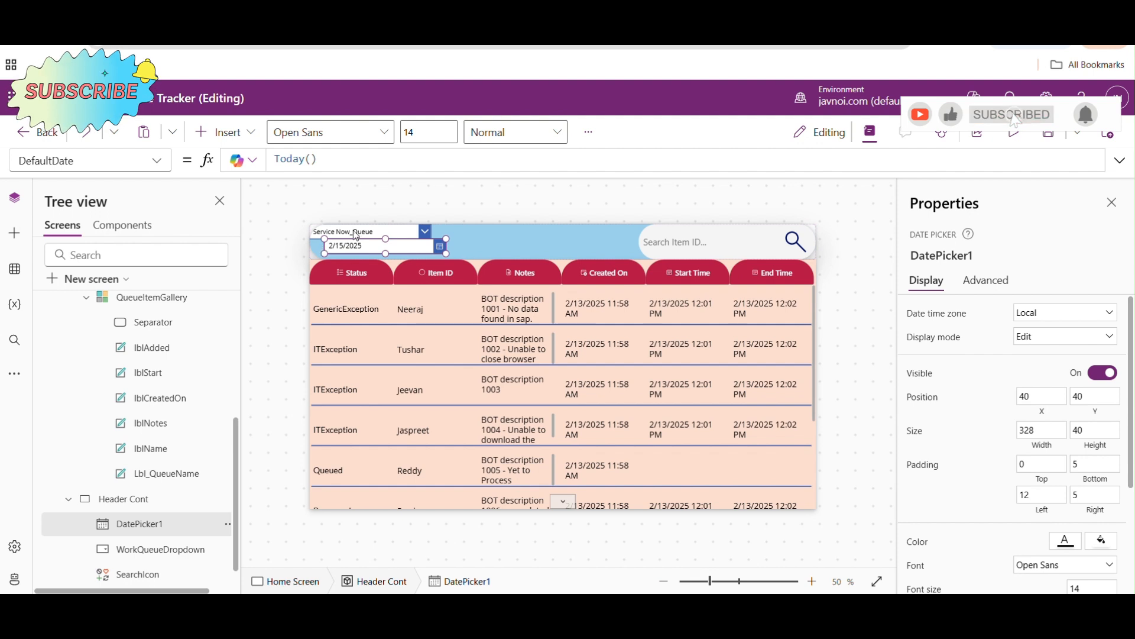
{"action": "left_click_drag", "start_coordinate": [447, 249], "coordinate": [549, 238]}
{"action": "left_click", "coordinate": [577, 232]}
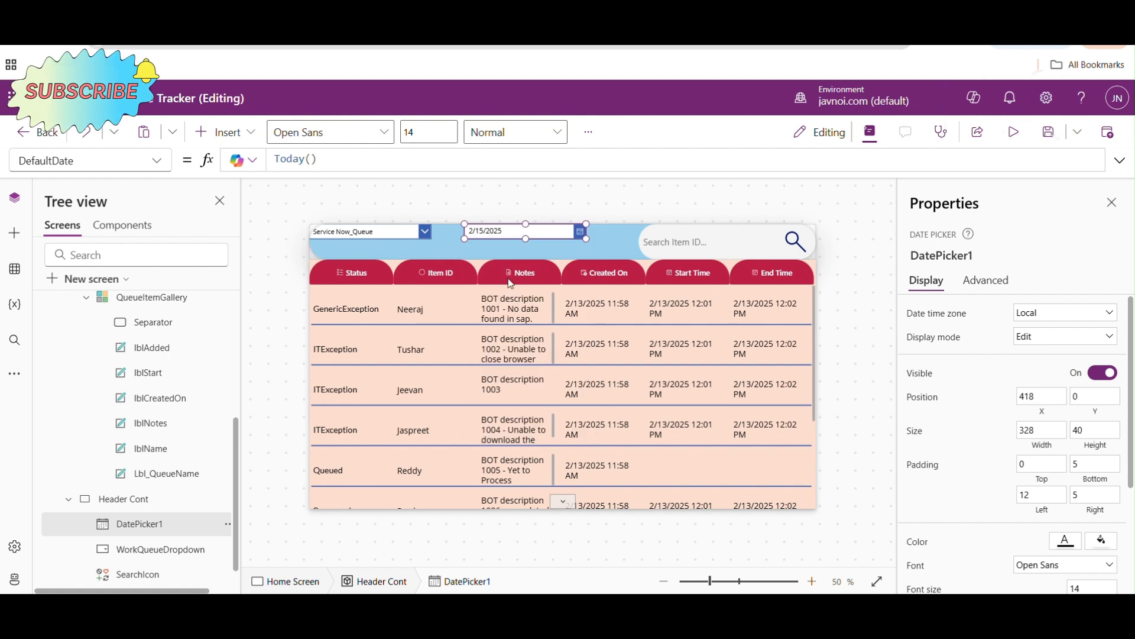
{"action": "left_click", "coordinate": [608, 275]}
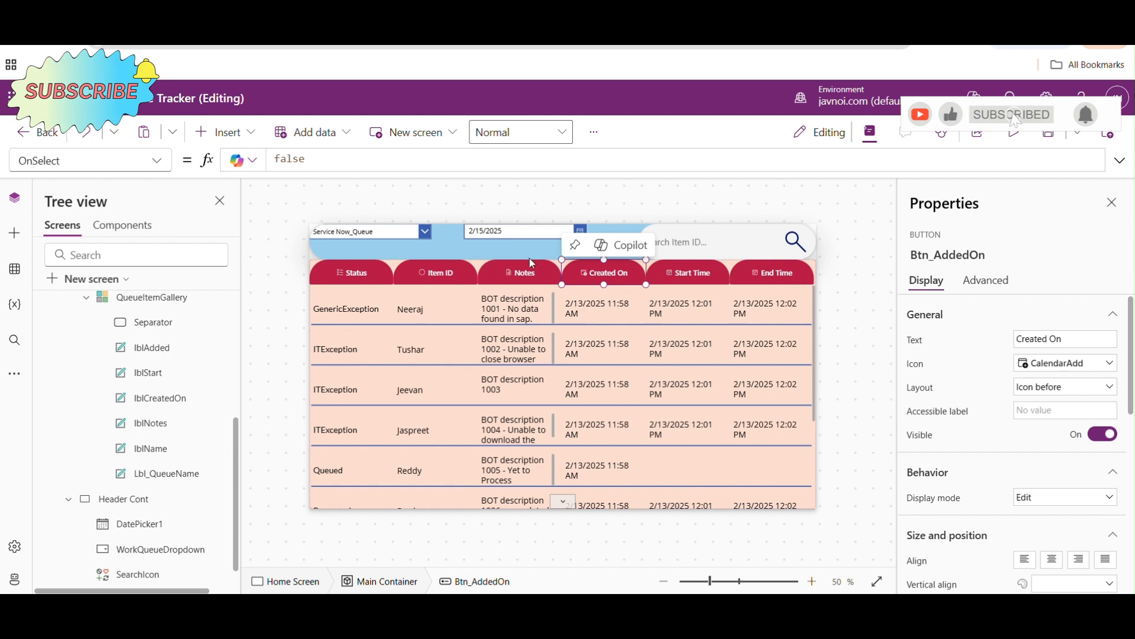
- Set the DefaultDate of DatePicker1 in Header Cont to an empty string, ""
{"action": "left_click", "coordinate": [496, 230]}
{"action": "left_click", "coordinate": [602, 275]}
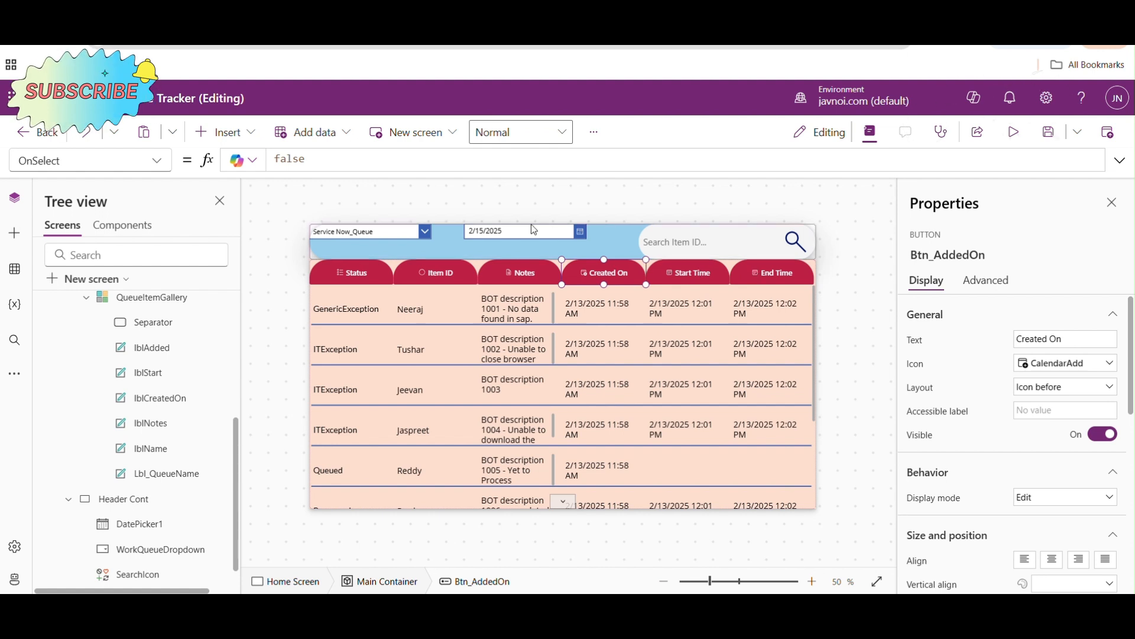
{"action": "left_click", "coordinate": [505, 230]}
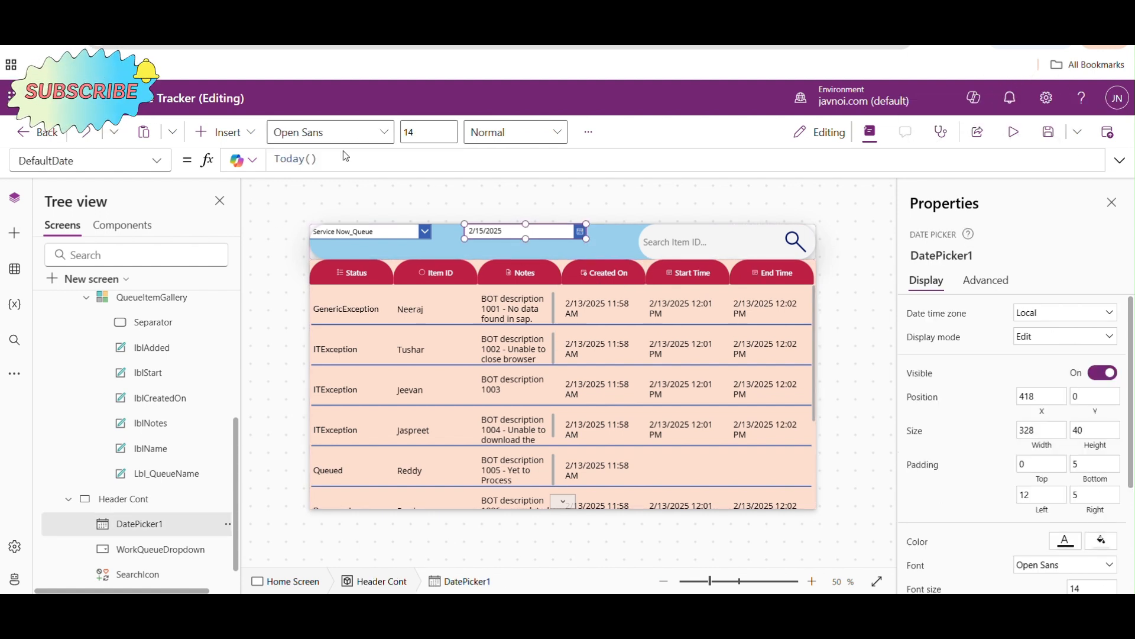
{"action": "left_click_drag", "start_coordinate": [320, 159], "coordinate": [275, 159]}
{"action": "type", "text": "\"\""}
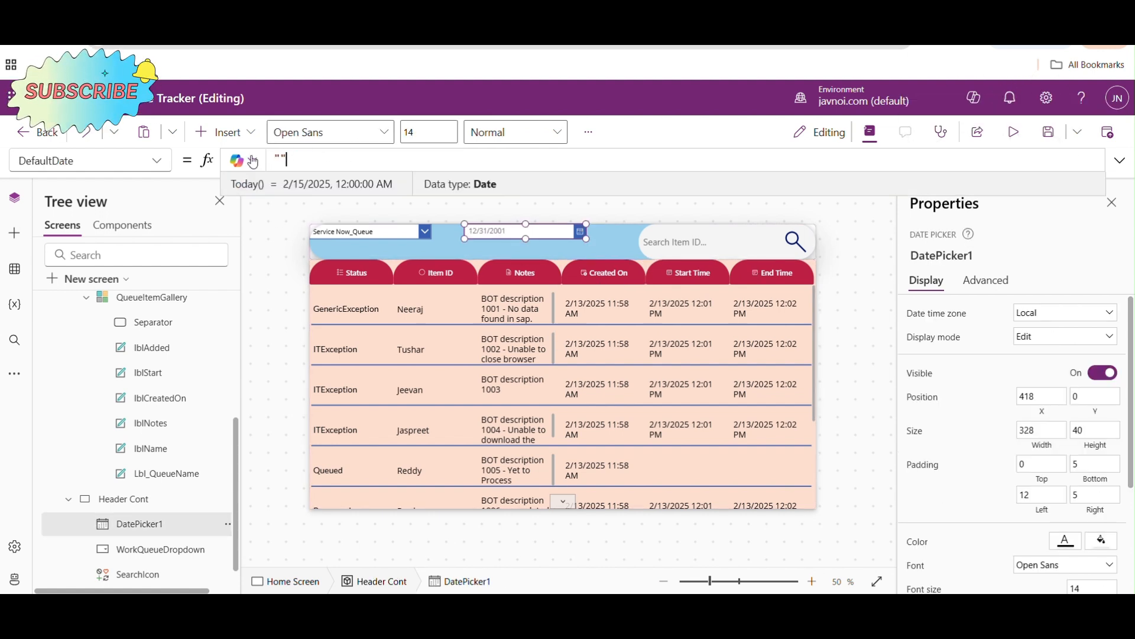
{"action": "left_click", "coordinate": [268, 256]}
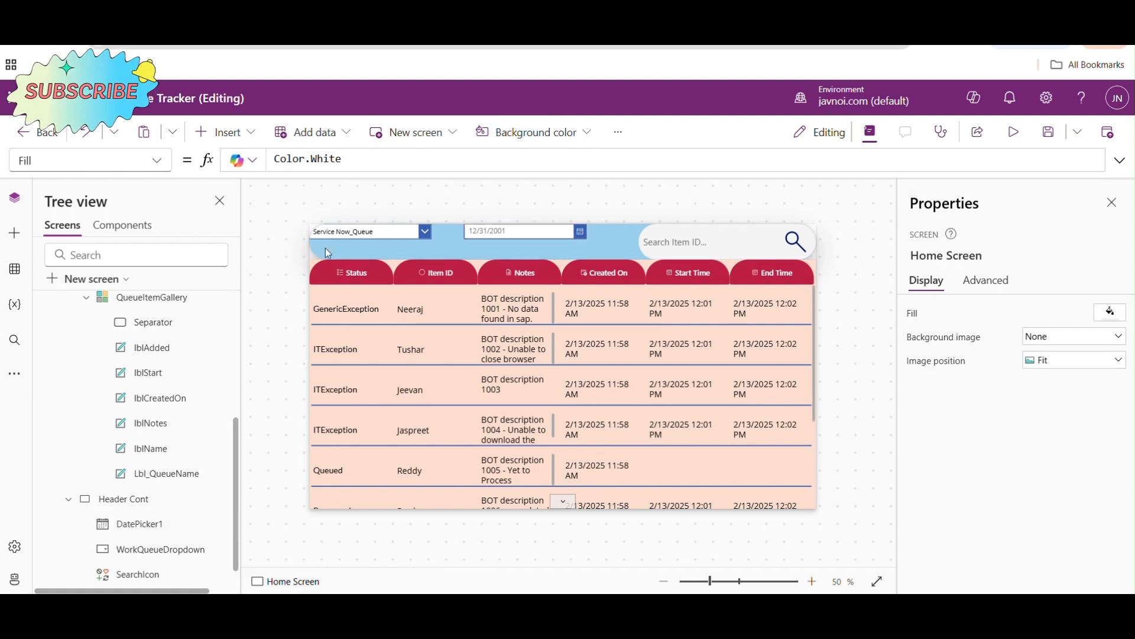
{"action": "left_click", "coordinate": [519, 230]}
{"action": "left_click", "coordinate": [157, 161]}
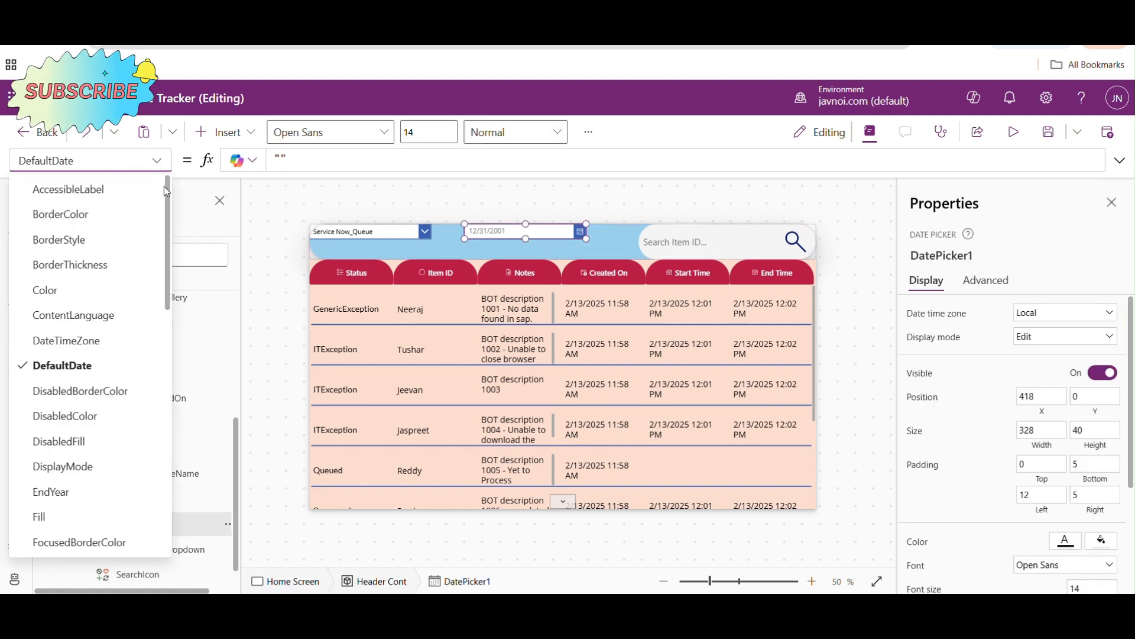
{"action": "left_click_drag", "start_coordinate": [168, 189], "coordinate": [162, 451]}
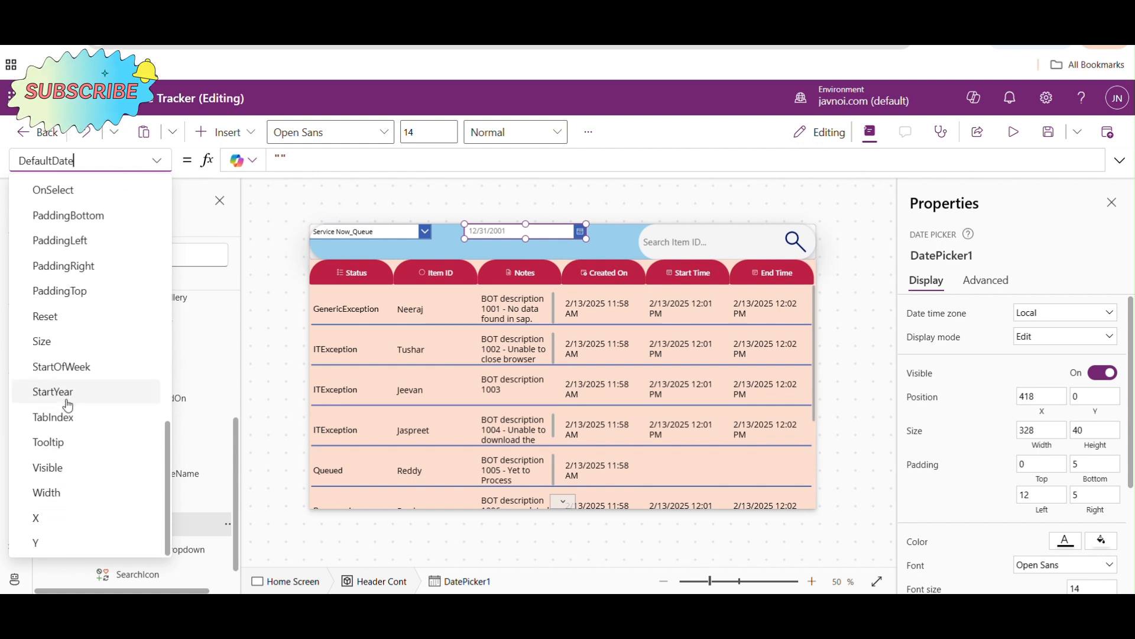
- Extend QueueItemGallery's Items filter with the extra condition IsBlank(DatePicker1.SelectedDate) after the WorkQueueDropdown comparison
{"action": "left_click", "coordinate": [513, 338]}
{"action": "left_click", "coordinate": [1122, 160]}
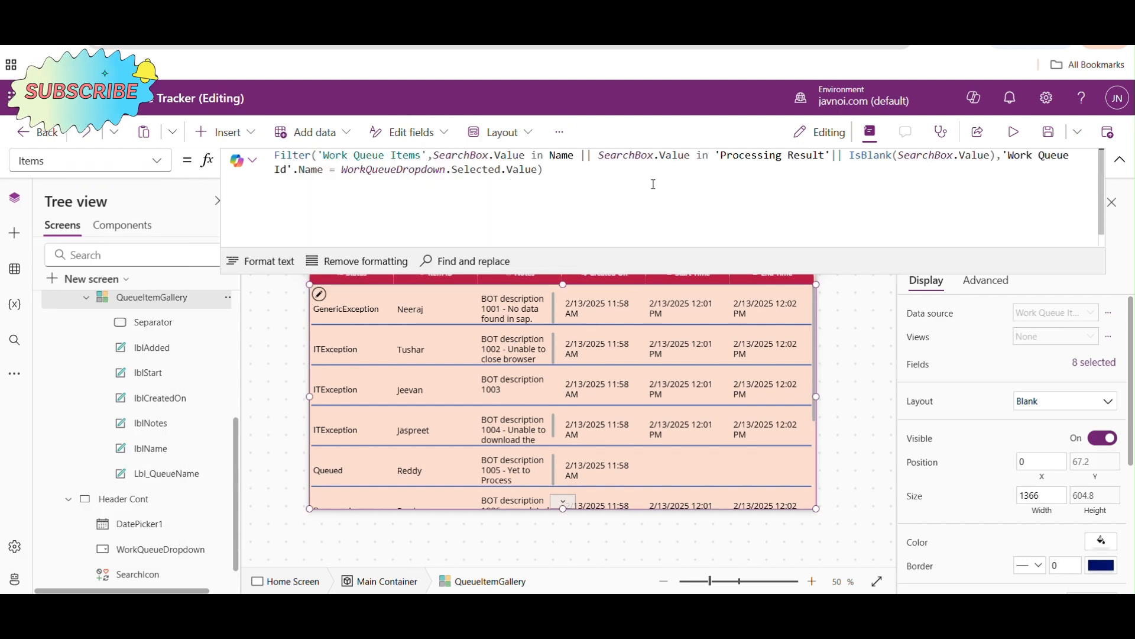
{"action": "left_click", "coordinate": [540, 170]}
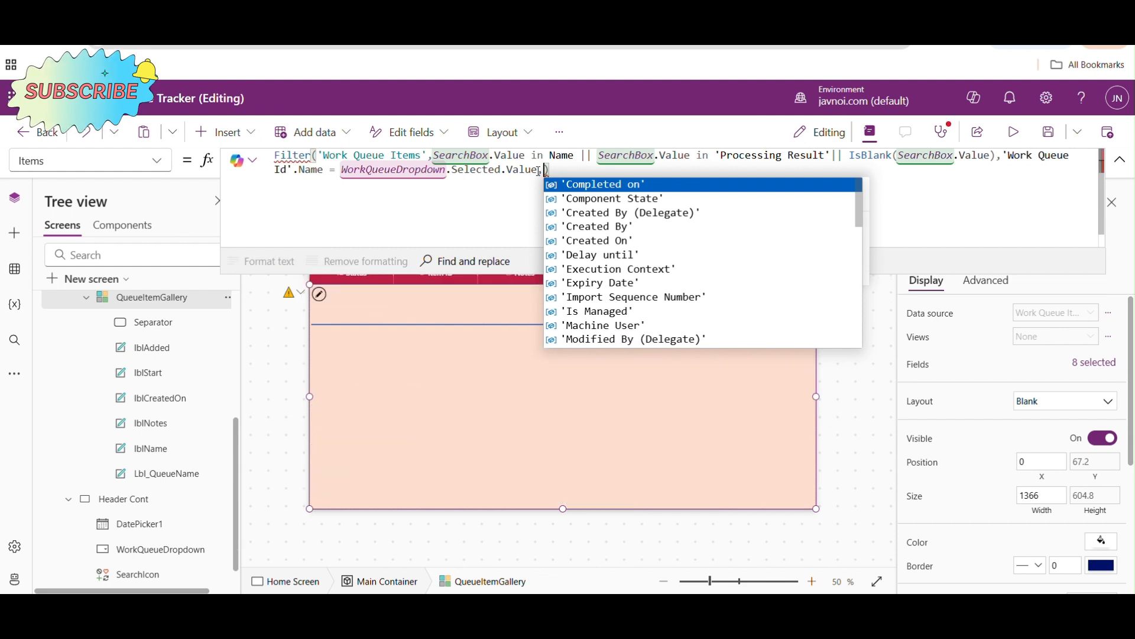
{"action": "type", "text": "IsBlank("}
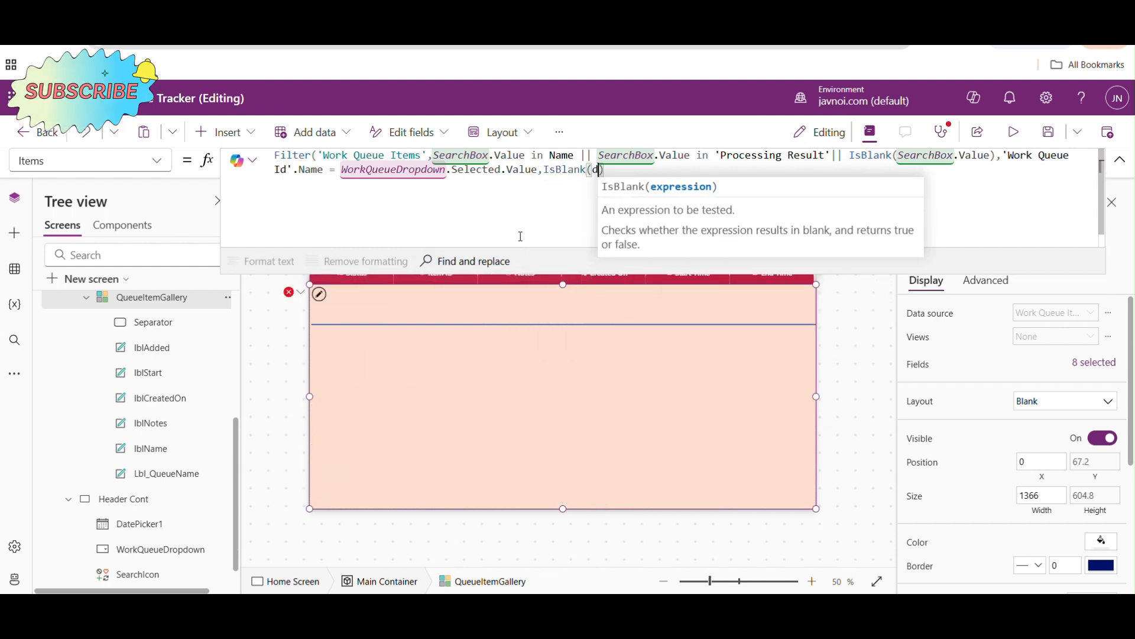
{"action": "type", "text": "date"}
{"action": "key", "text": "Down"}
{"action": "key", "text": "Down"}
{"action": "key", "text": "Down"}
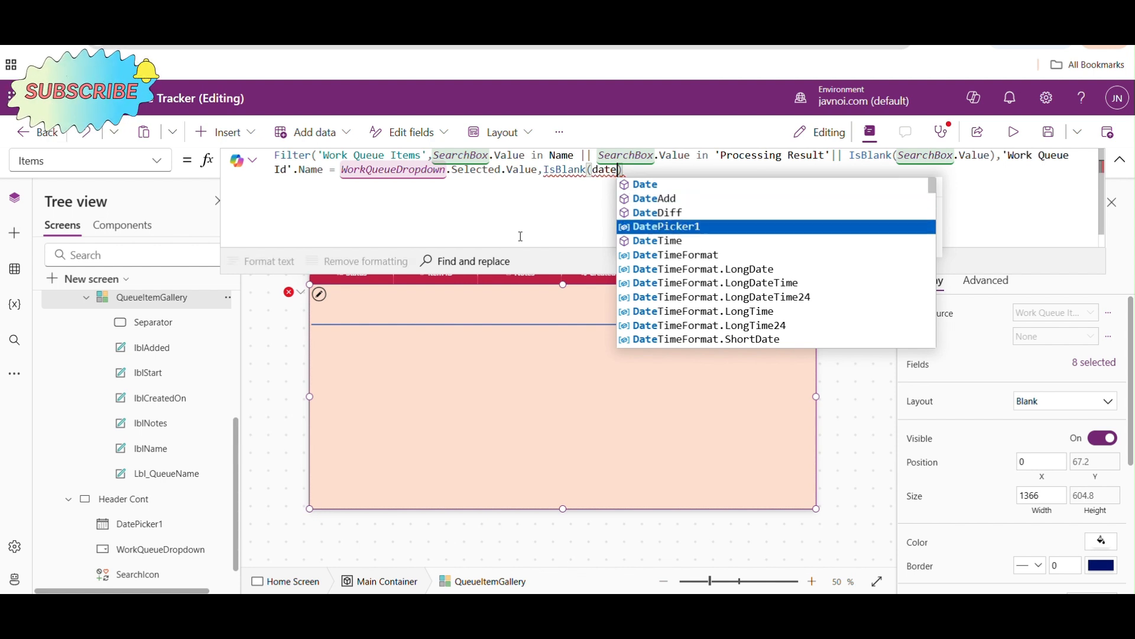
{"action": "key", "text": "Tab"}
{"action": "type", "text": "."}
{"action": "key", "text": "Tab"}
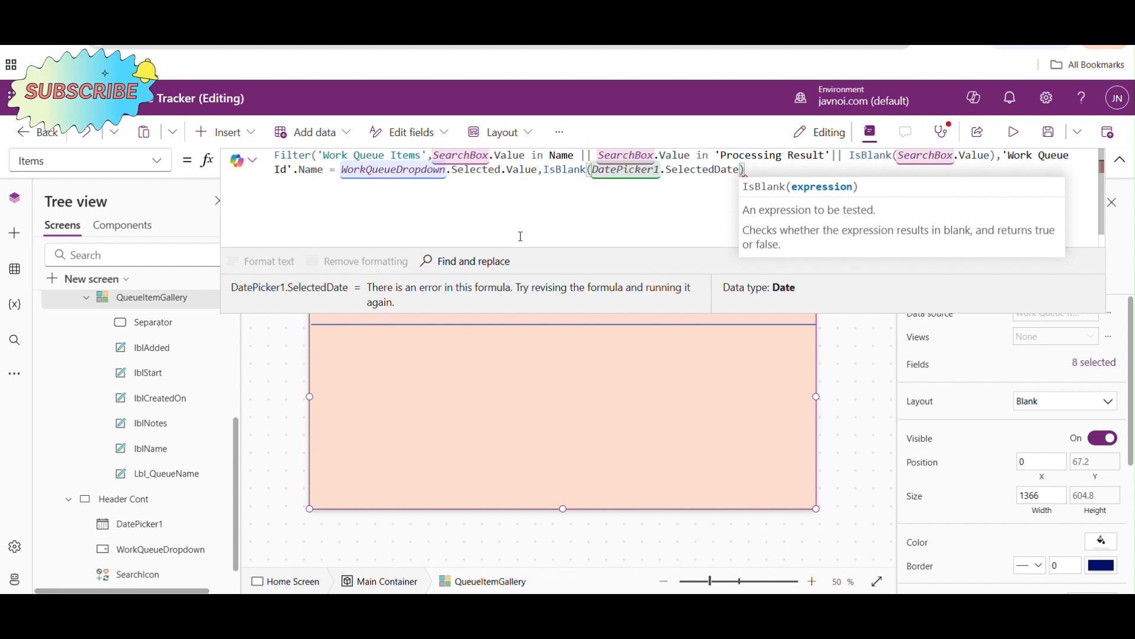
{"action": "type", "text": ")"}
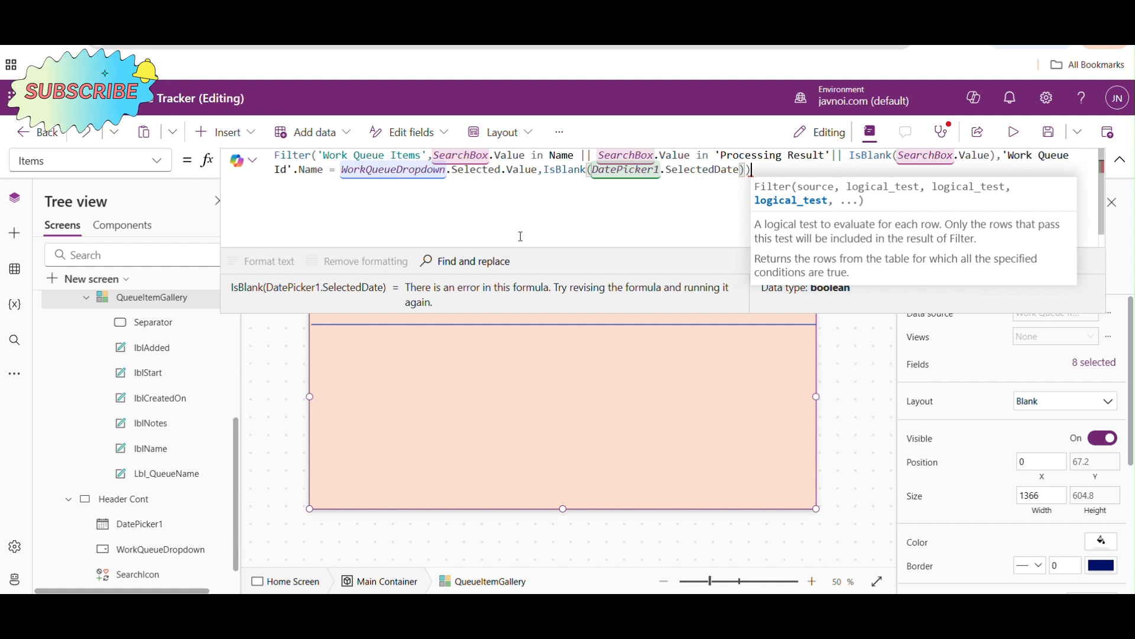
{"action": "type", "text": ")"}
{"action": "key", "text": "Left"}
- Append || 'Created On' >= DatePicker1.SelectedDate to the IsBlank date condition in the gallery's Items formula
{"action": "type", "text": "|| "}
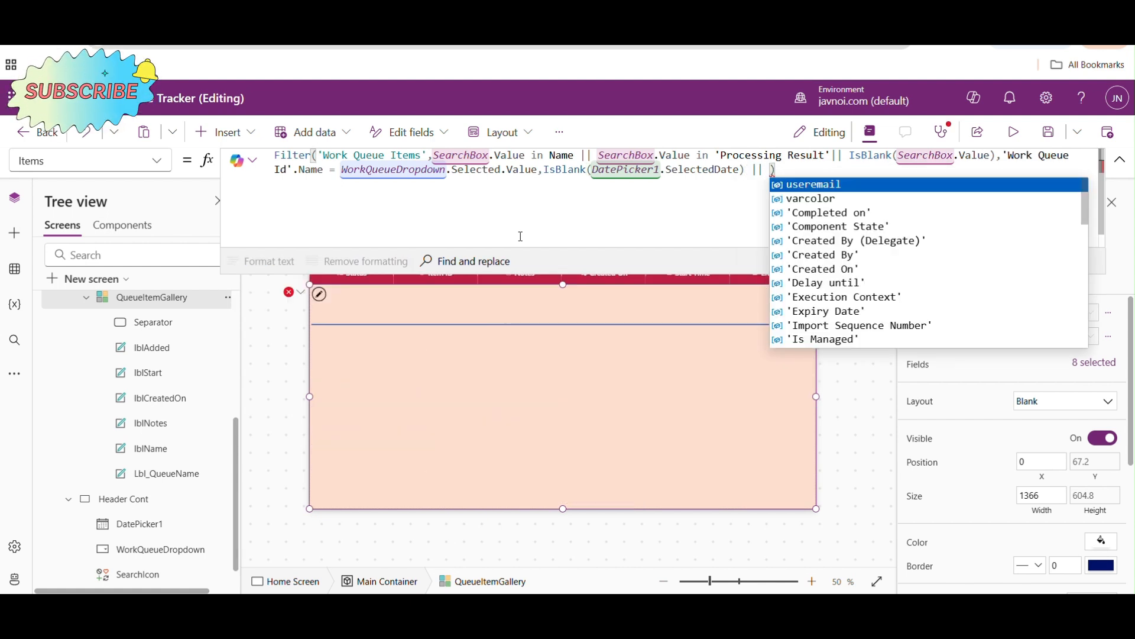
{"action": "type", "text": "cre"}
{"action": "key", "text": "Down"}
{"action": "key", "text": "Down"}
{"action": "key", "text": "Tab"}
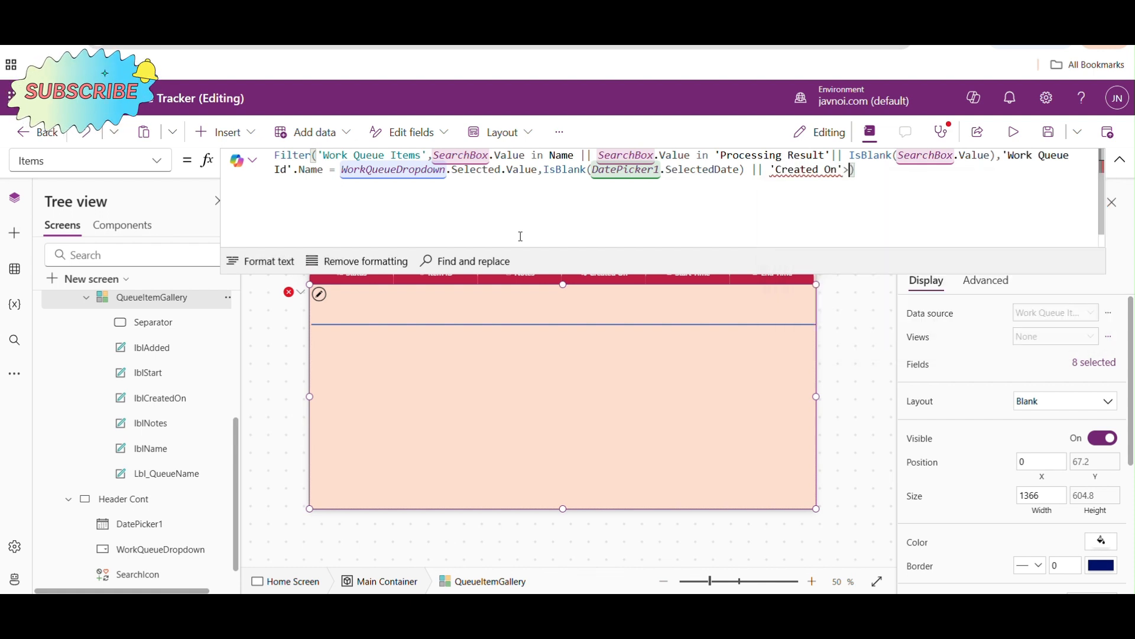
{"action": "type", "text": ">="}
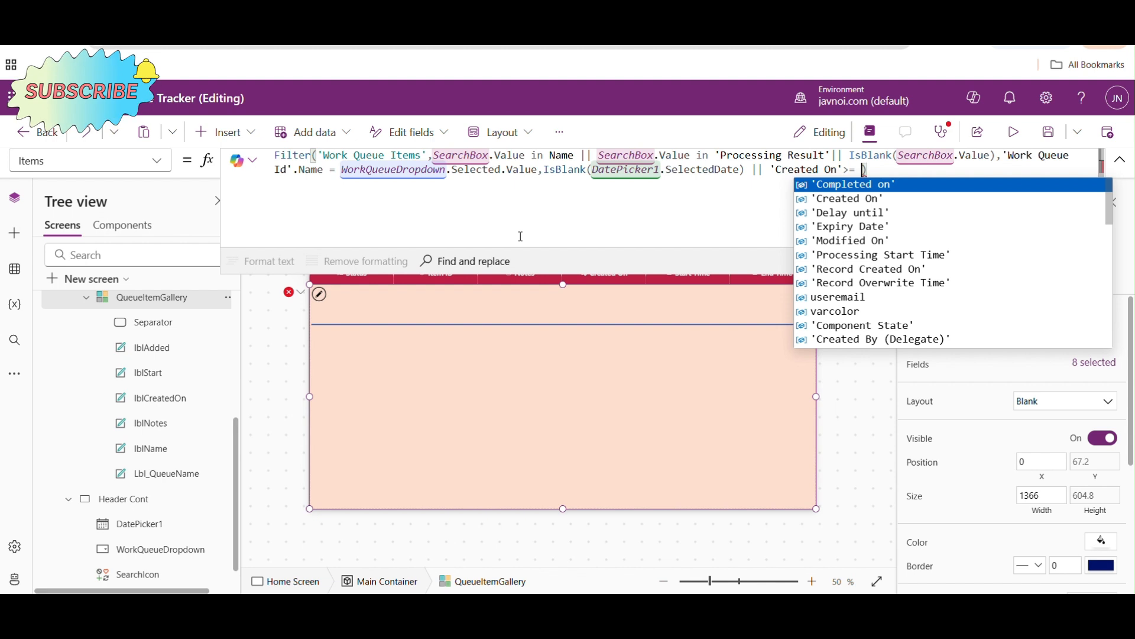
{"action": "type", "text": " date"}
{"action": "key", "text": "Down"}
{"action": "key", "text": "Down"}
{"action": "key", "text": "Down"}
{"action": "key", "text": "Down"}
{"action": "key", "text": "Down"}
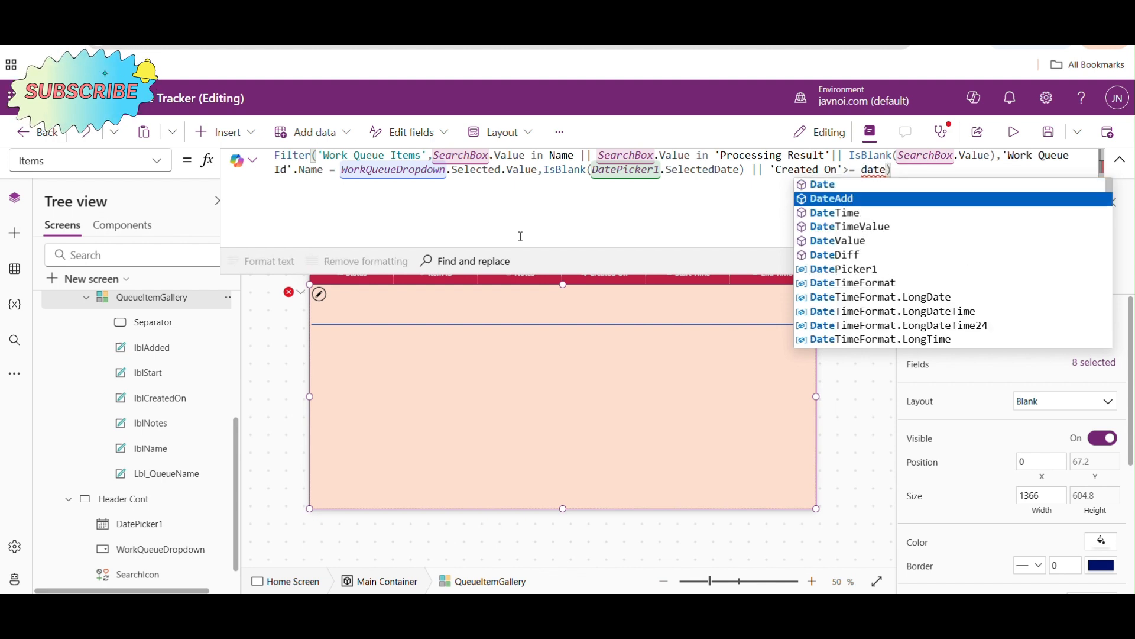
{"action": "key", "text": "Down"}
{"action": "key", "text": "Tab"}
{"action": "type", "text": "."}
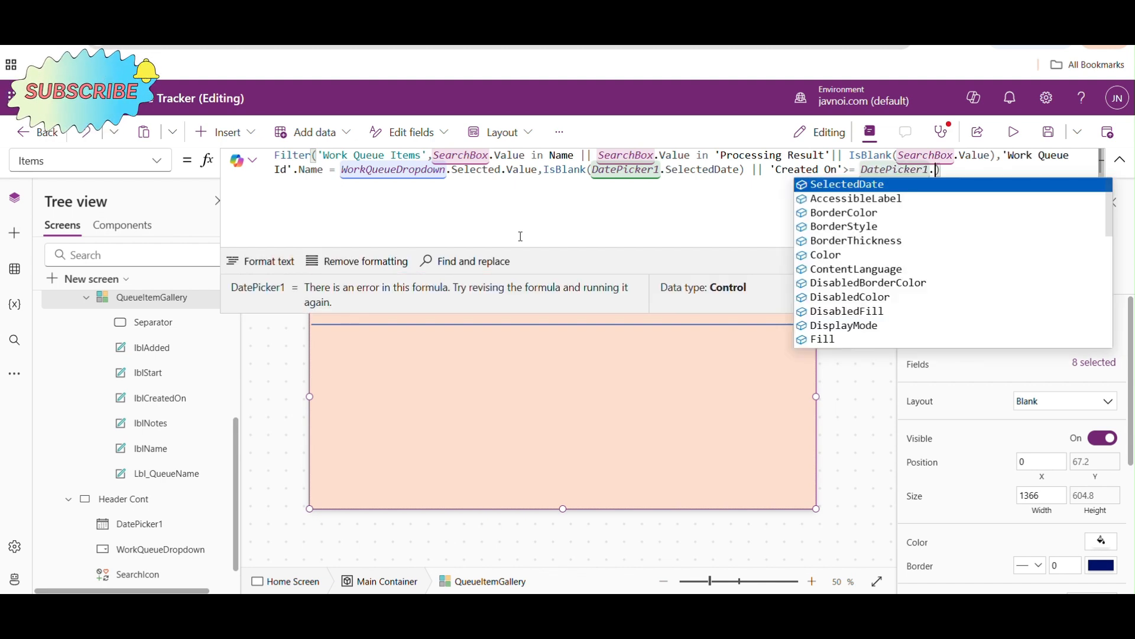
{"action": "key", "text": "Tab"}
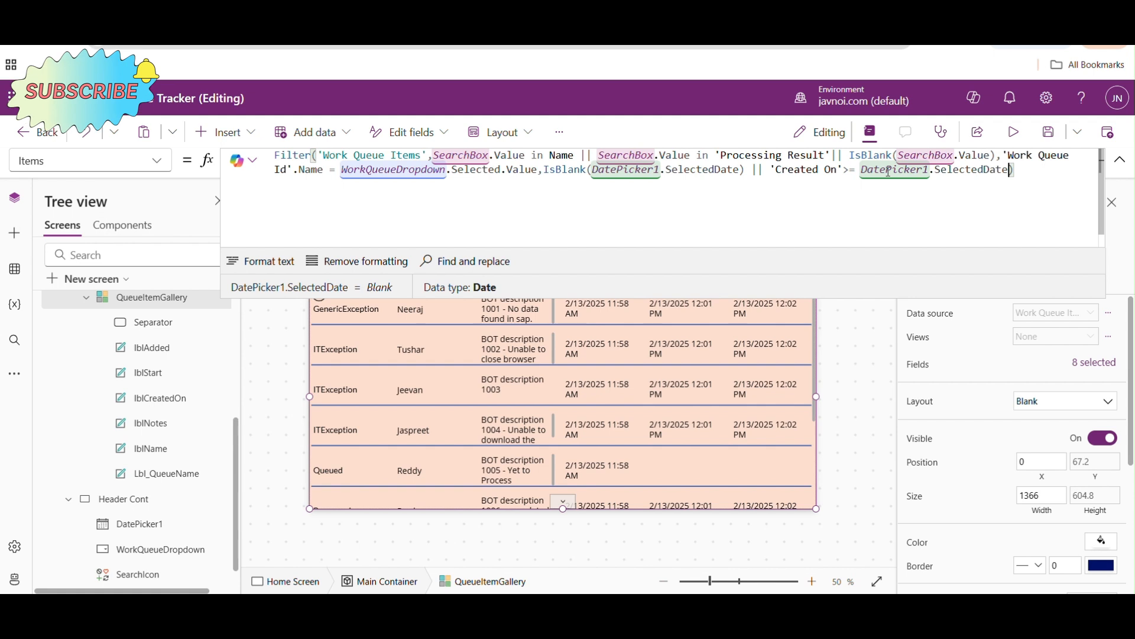
- Append || 'Created On' <= DatePicker1.SelectedDate to the end of the date condition in the gallery's Items formula
{"action": "type", "text": "|| CRe"}
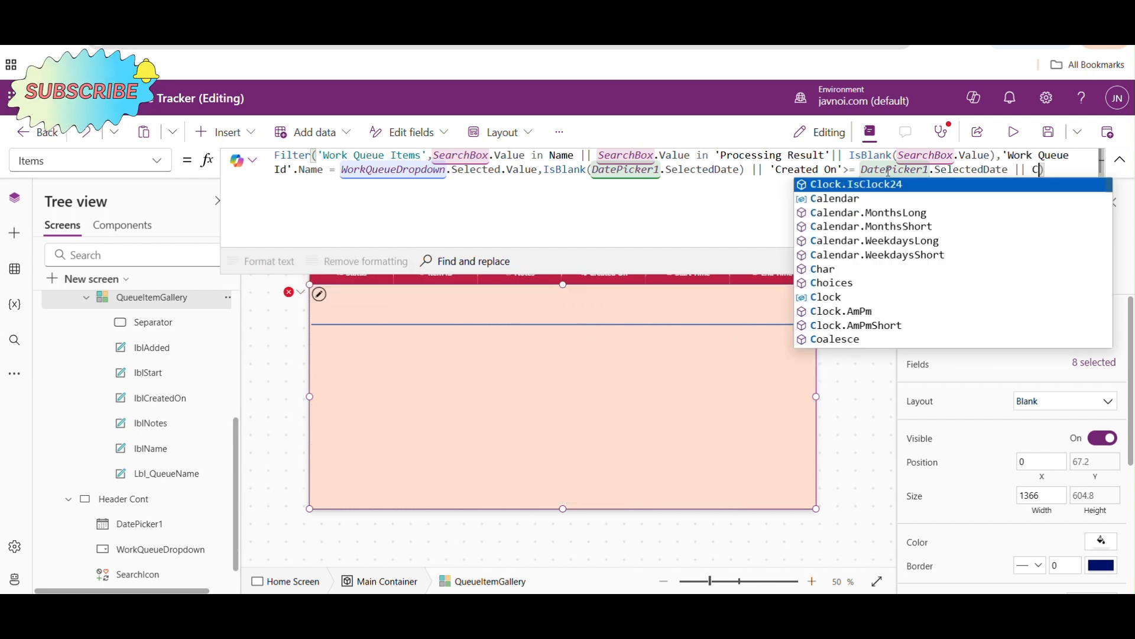
{"action": "key", "text": "Down"}
{"action": "key", "text": "Down"}
{"action": "key", "text": "Tab"}
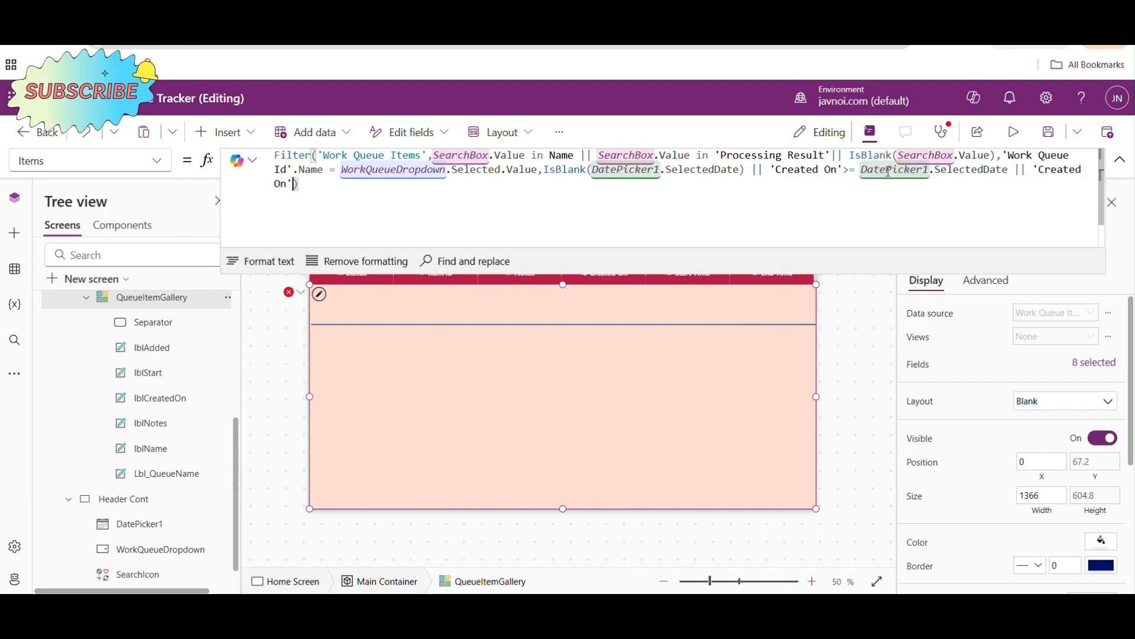
{"action": "type", "text": "<"}
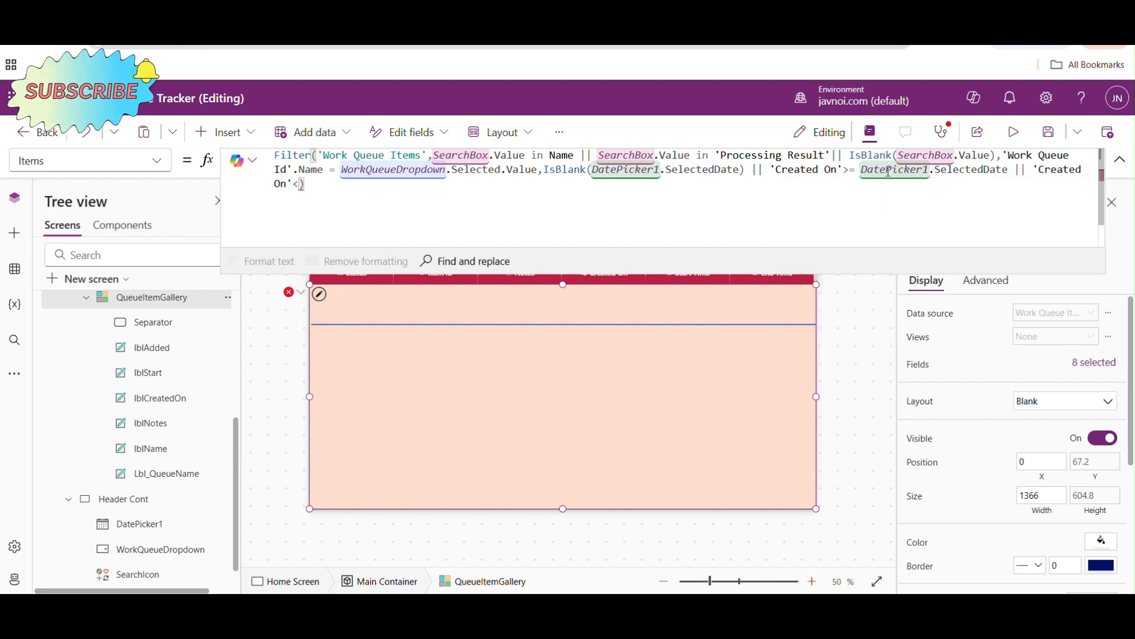
{"action": "type", "text": "="}
{"action": "type", "text": "dat"}
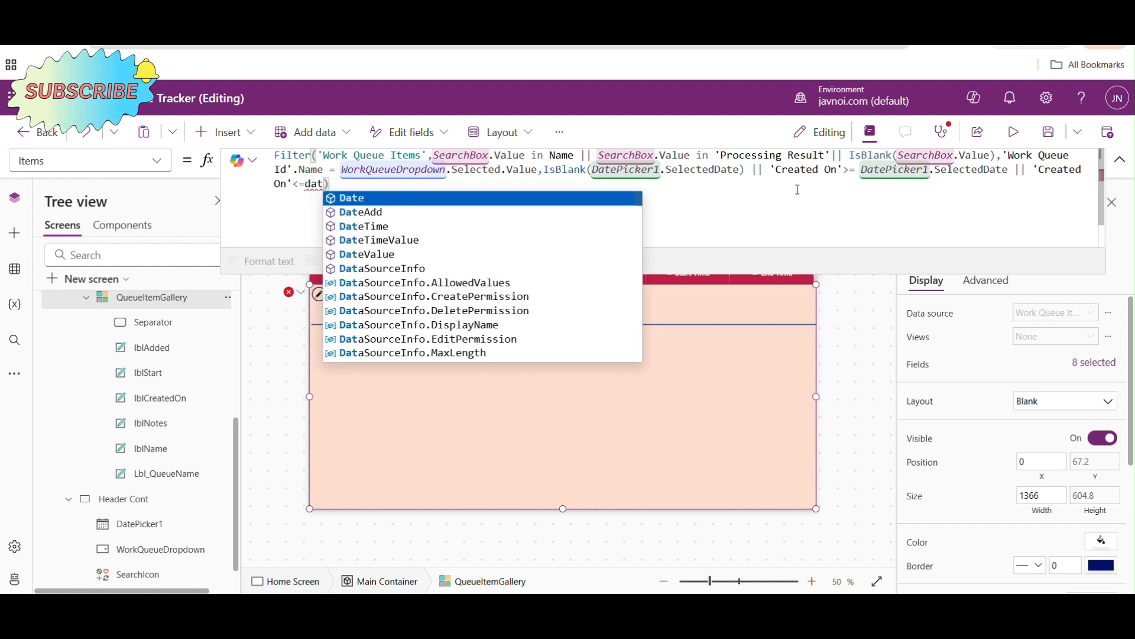
{"action": "type", "text": "e"}
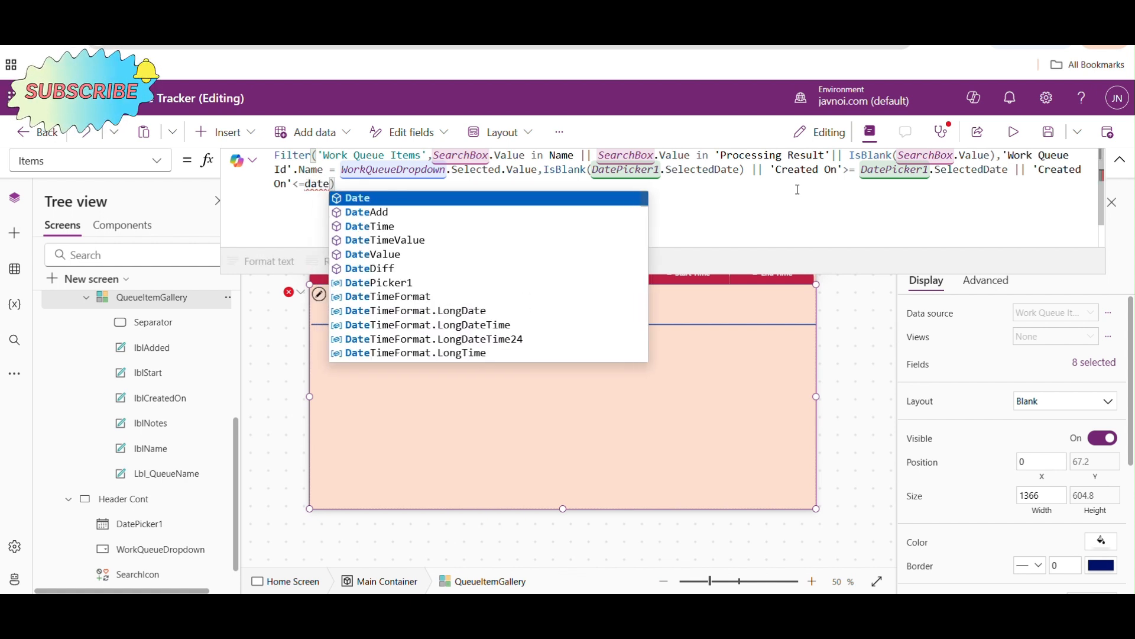
{"action": "key", "text": "Down"}
{"action": "key", "text": "Down"}
{"action": "key", "text": "Down"}
{"action": "key", "text": "Down"}
{"action": "key", "text": "Down"}
{"action": "key", "text": "Down"}
{"action": "key", "text": "Tab"}
{"action": "type", "text": ".s"}
{"action": "key", "text": "Tab"}
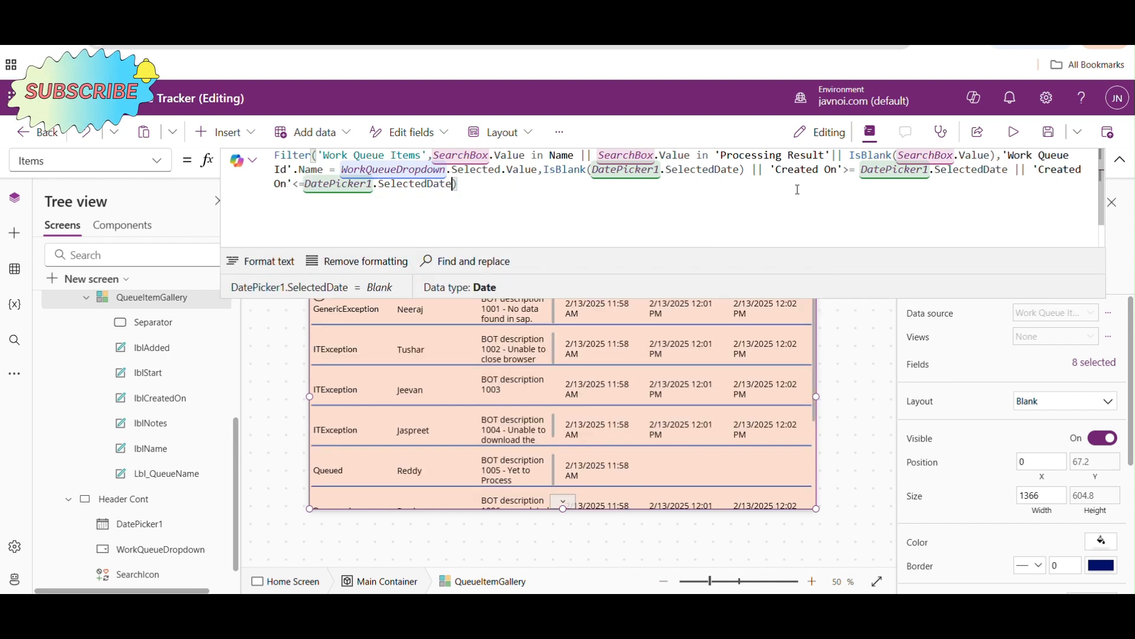
{"action": "type", "text": ","}
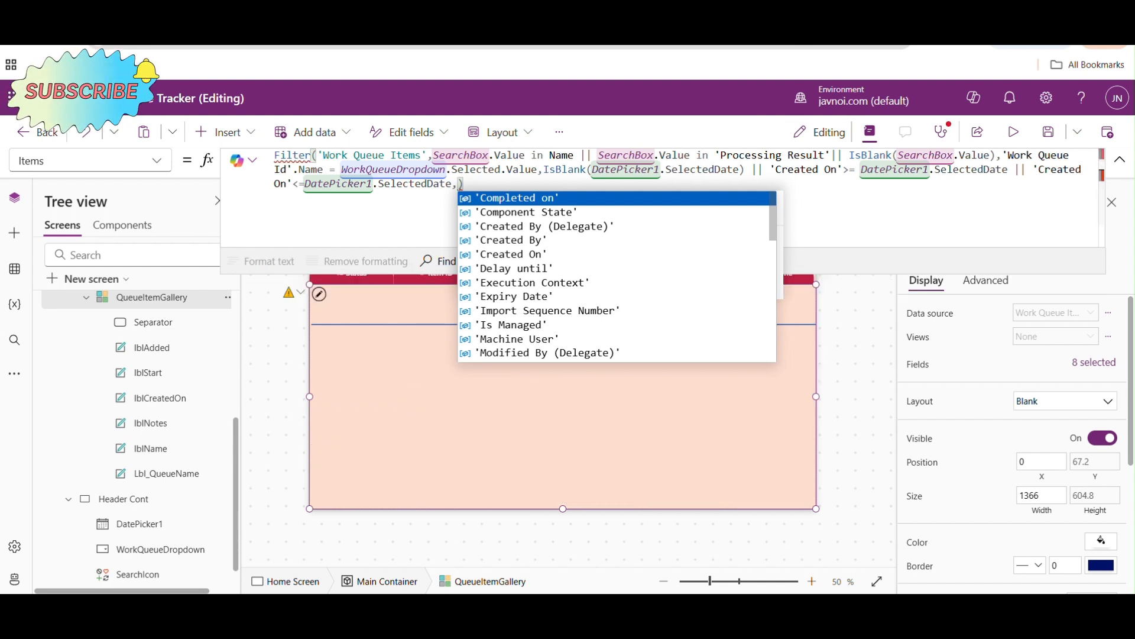
{"action": "key", "text": "Escape"}
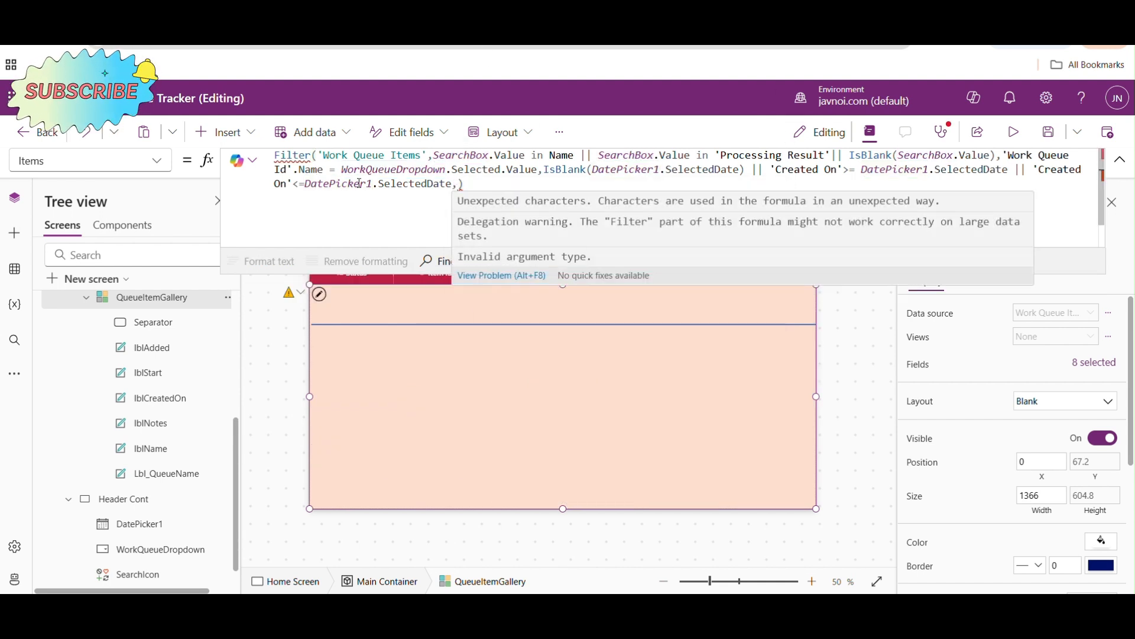
{"action": "left_click", "coordinate": [460, 184]}
{"action": "key", "text": "BackSpace"}
- Save the app and test the date picker in preview with 2/13/2025 for Service Now_Queue
{"action": "left_click", "coordinate": [1049, 132]}
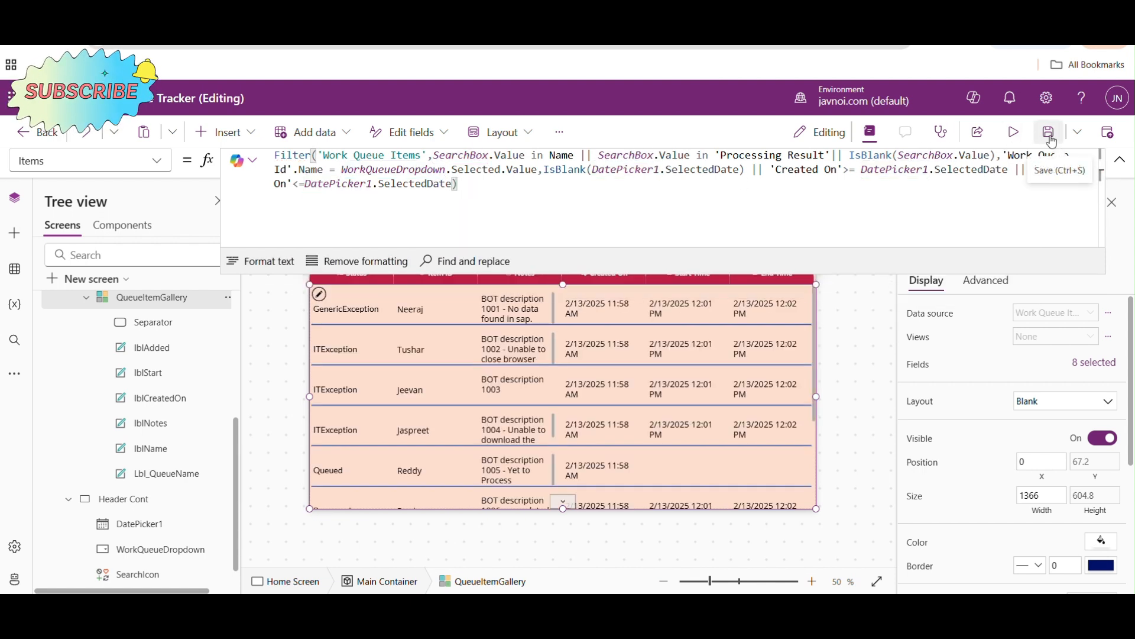
{"action": "left_click", "coordinate": [1020, 132]}
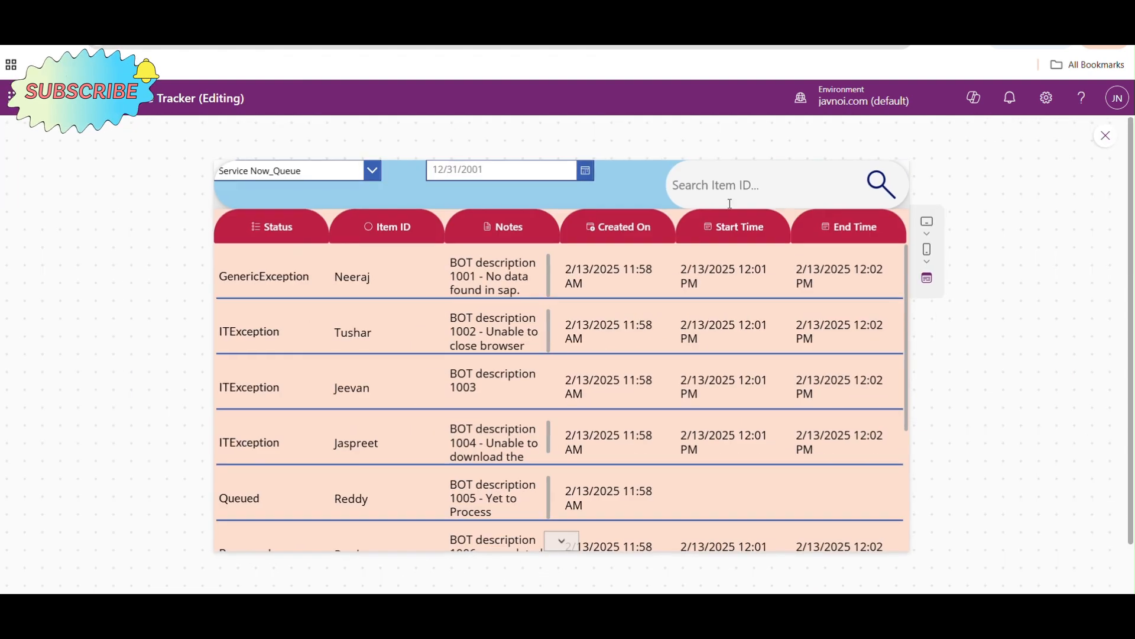
{"action": "left_click", "coordinate": [587, 172]}
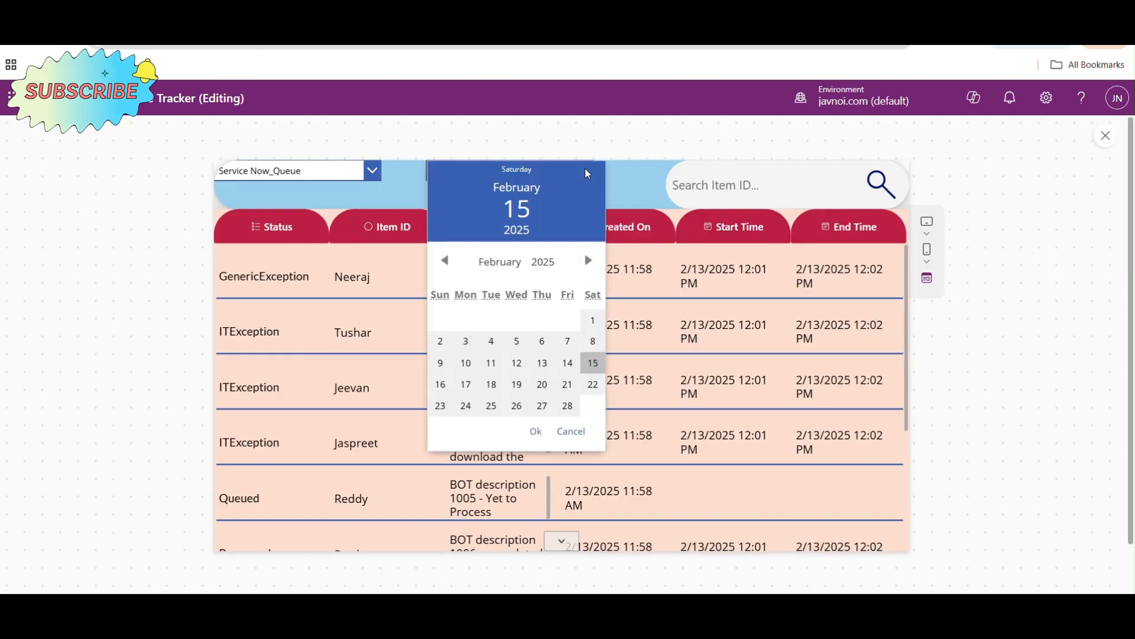
{"action": "left_click", "coordinate": [633, 196]}
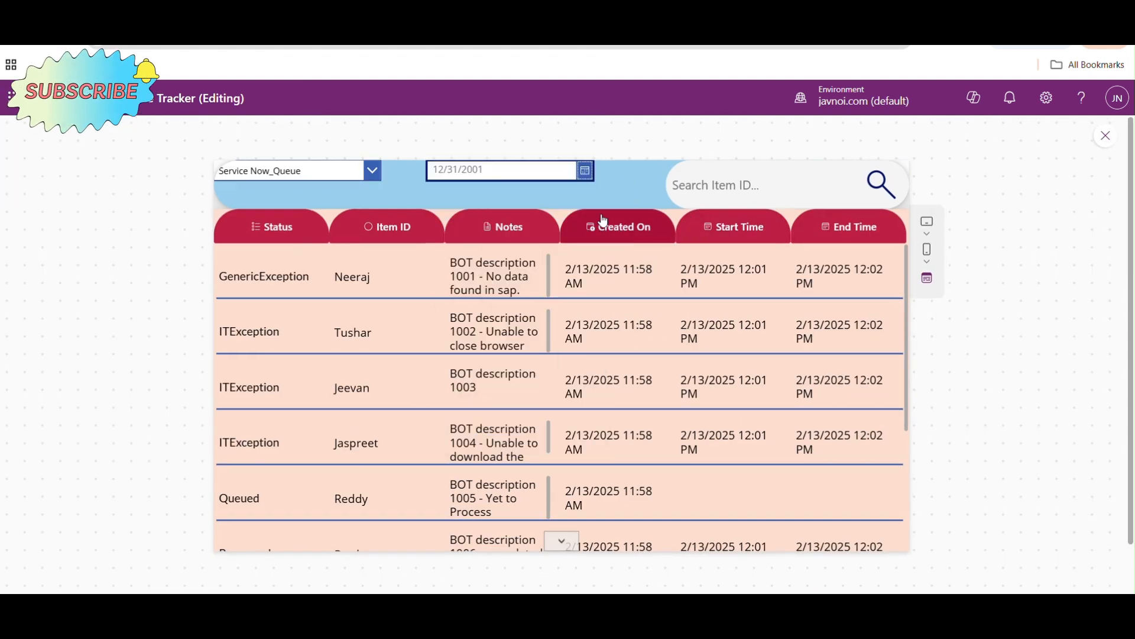
{"action": "left_click", "coordinate": [587, 173]}
{"action": "left_click", "coordinate": [547, 368]}
{"action": "left_click", "coordinate": [536, 431]}
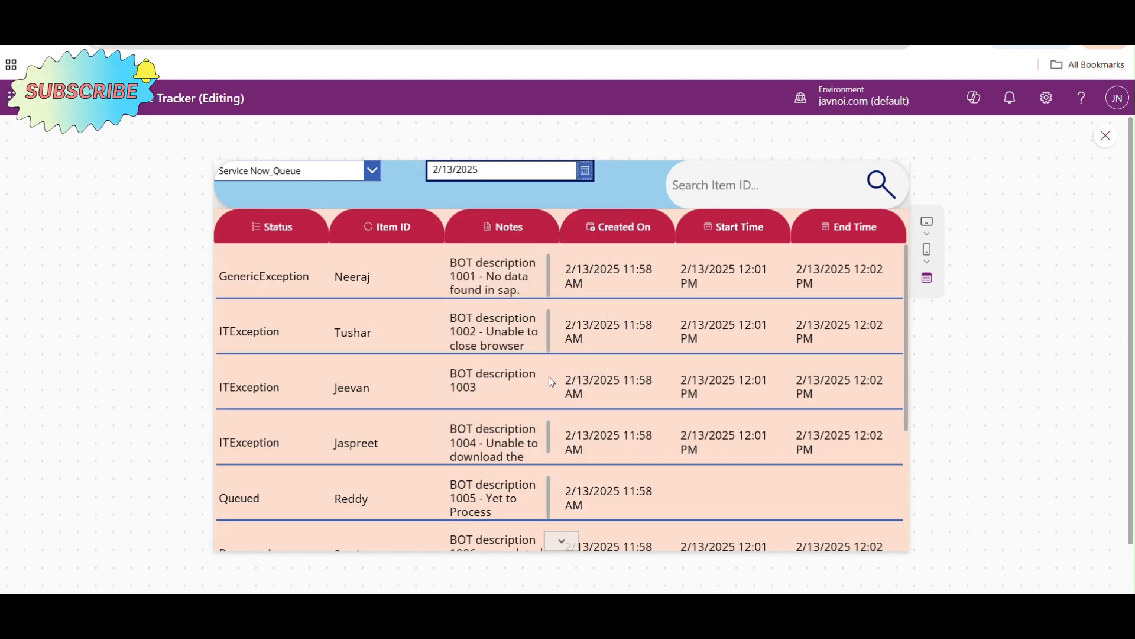
{"action": "left_click_drag", "start_coordinate": [906, 310], "coordinate": [905, 255]}
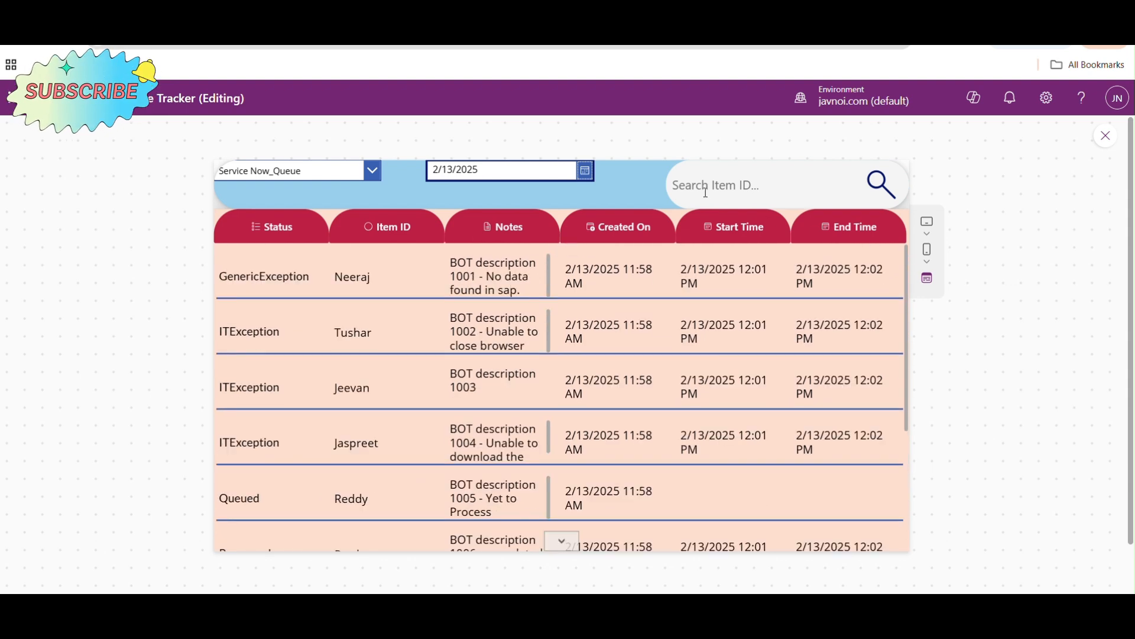
- Test the date picker in preview with 2/14/2025 and 2/12/2025 for Service Now_Queue, and return to editing
{"action": "left_click", "coordinate": [587, 172]}
{"action": "left_click", "coordinate": [568, 363]}
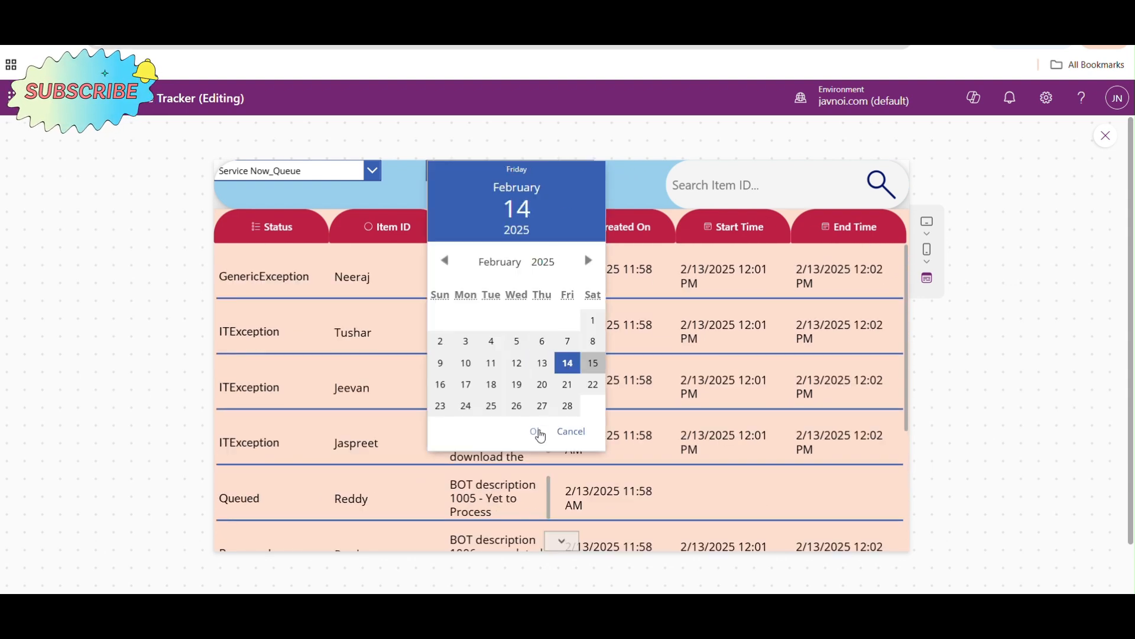
{"action": "left_click", "coordinate": [536, 431]}
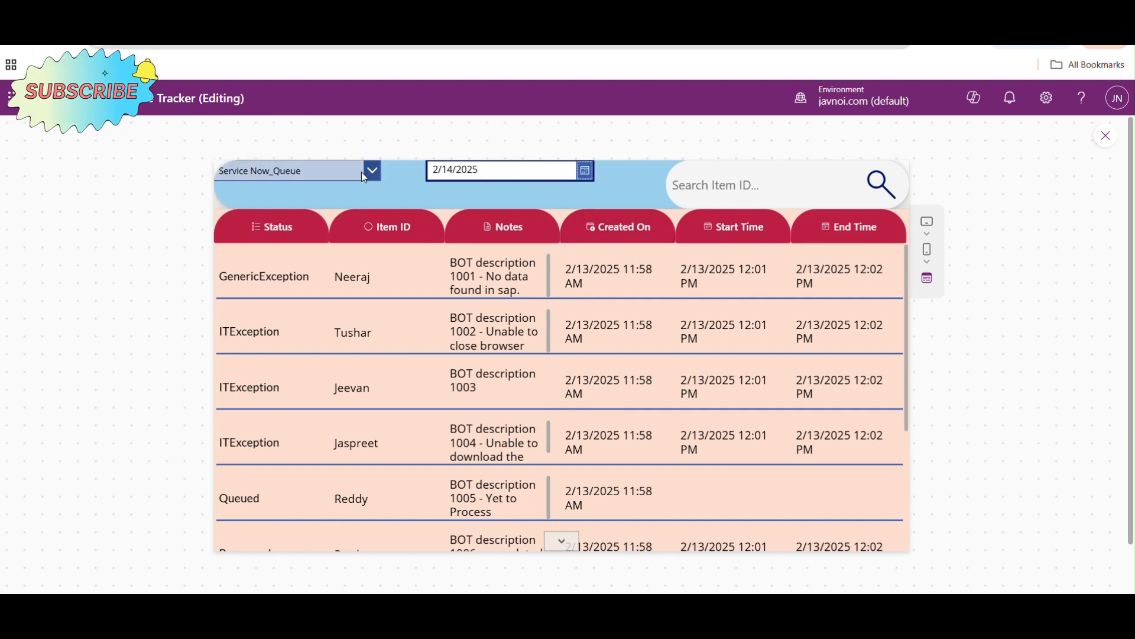
{"action": "left_click", "coordinate": [585, 172]}
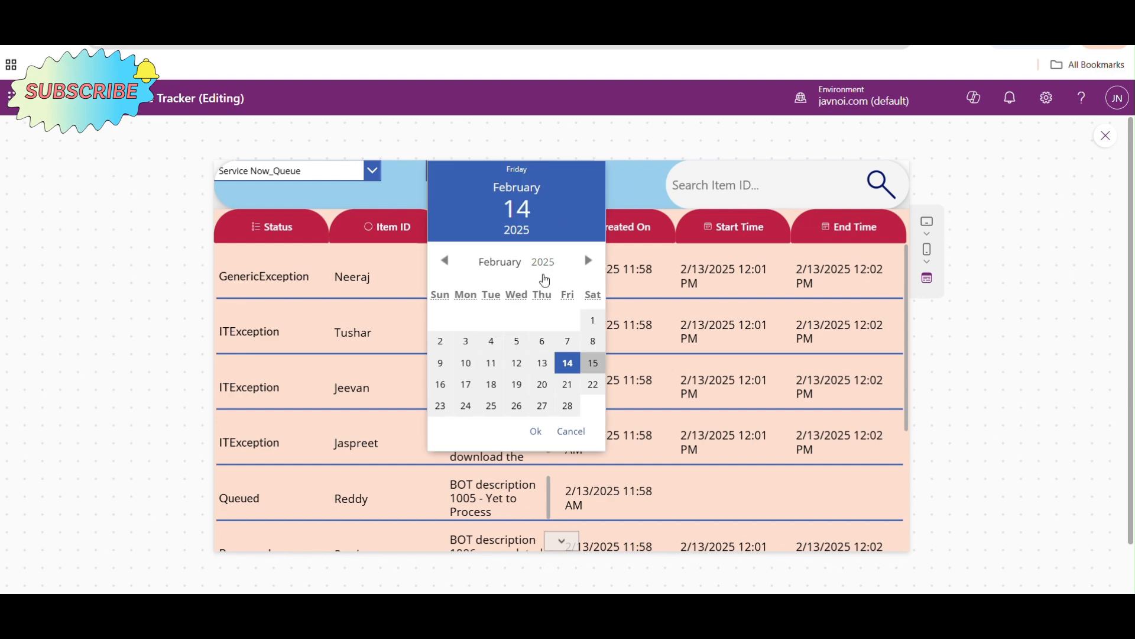
{"action": "left_click", "coordinate": [516, 368]}
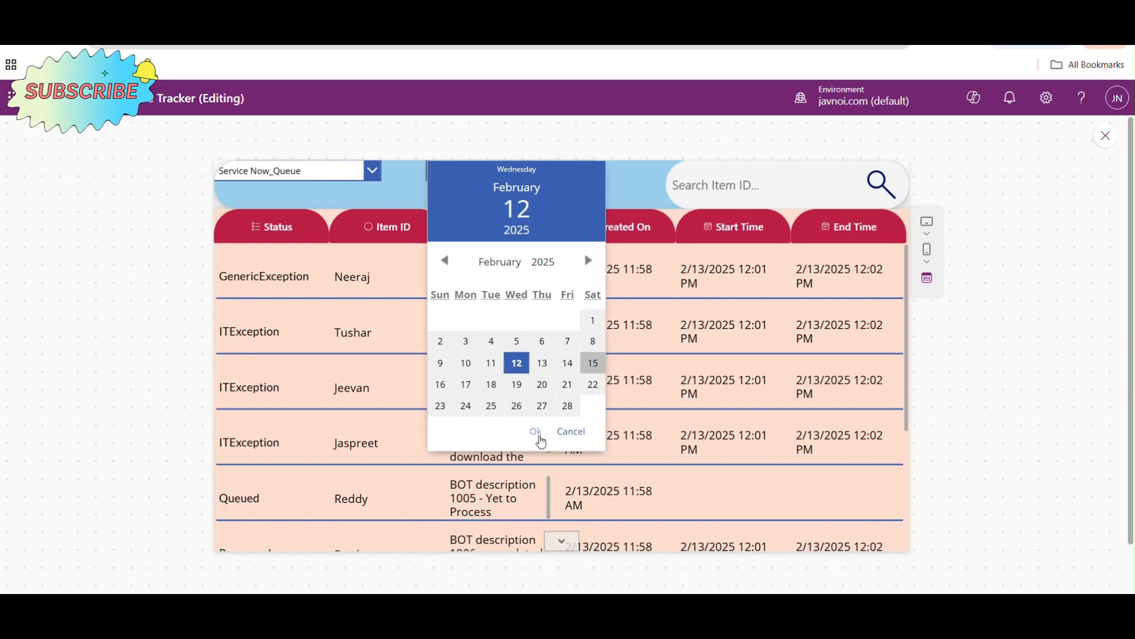
{"action": "left_click", "coordinate": [537, 432]}
{"action": "left_click", "coordinate": [1106, 136]}
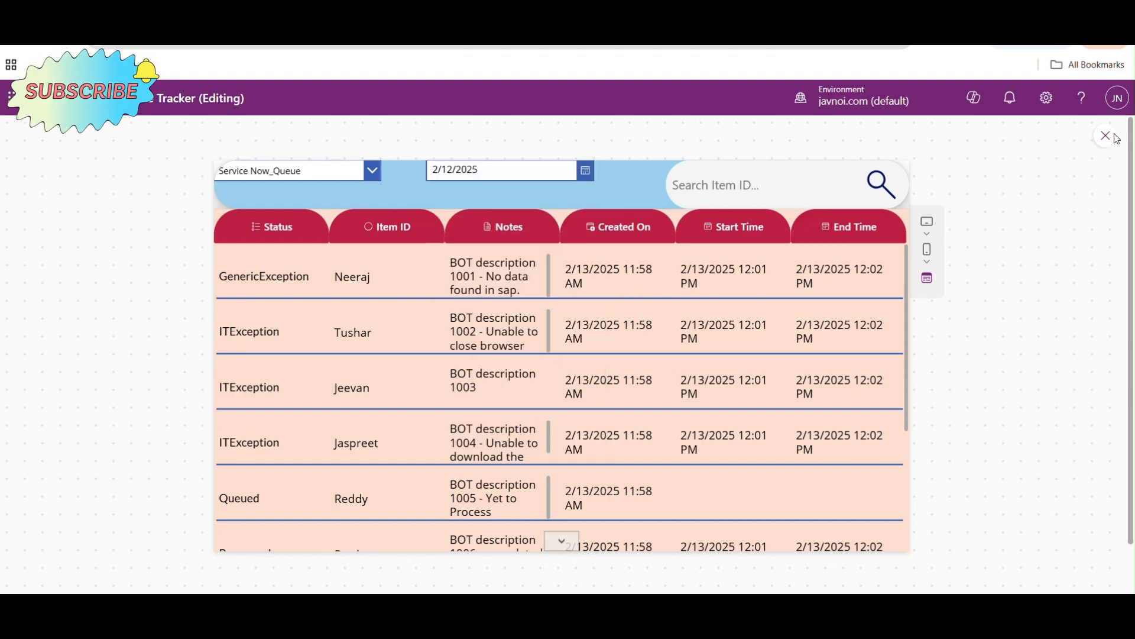
- Replace the || between the two 'Created On' comparisons in QueueItemGallery's Items formula with &&
{"action": "left_click", "coordinate": [503, 374]}
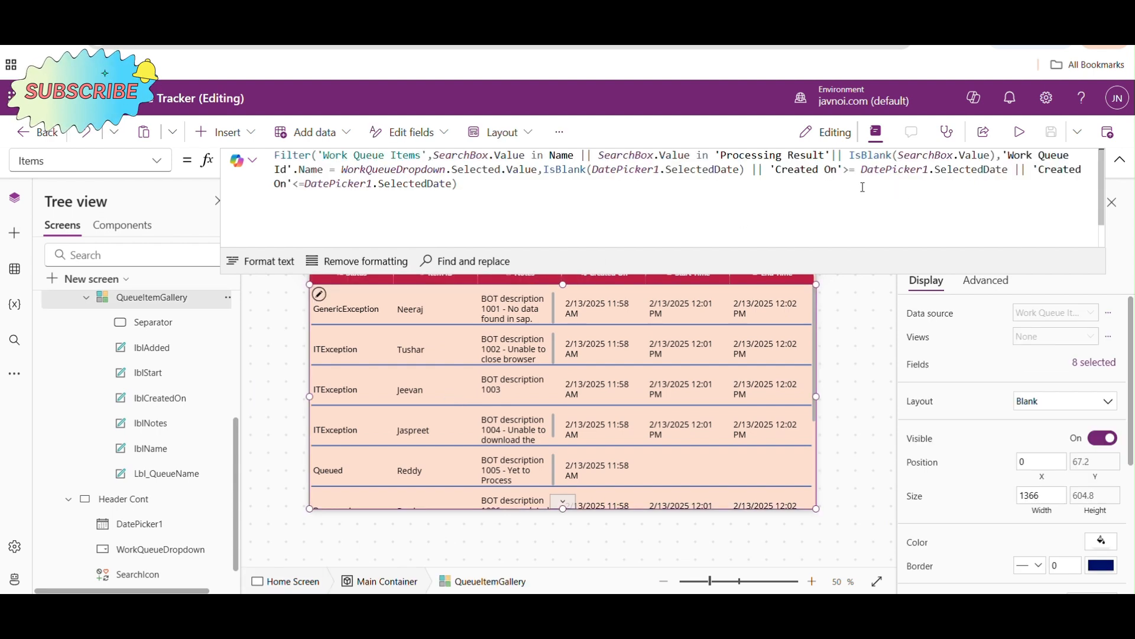
{"action": "left_click", "coordinate": [1030, 175]}
{"action": "key", "text": "BackSpace"}
{"action": "key", "text": "BackSpace"}
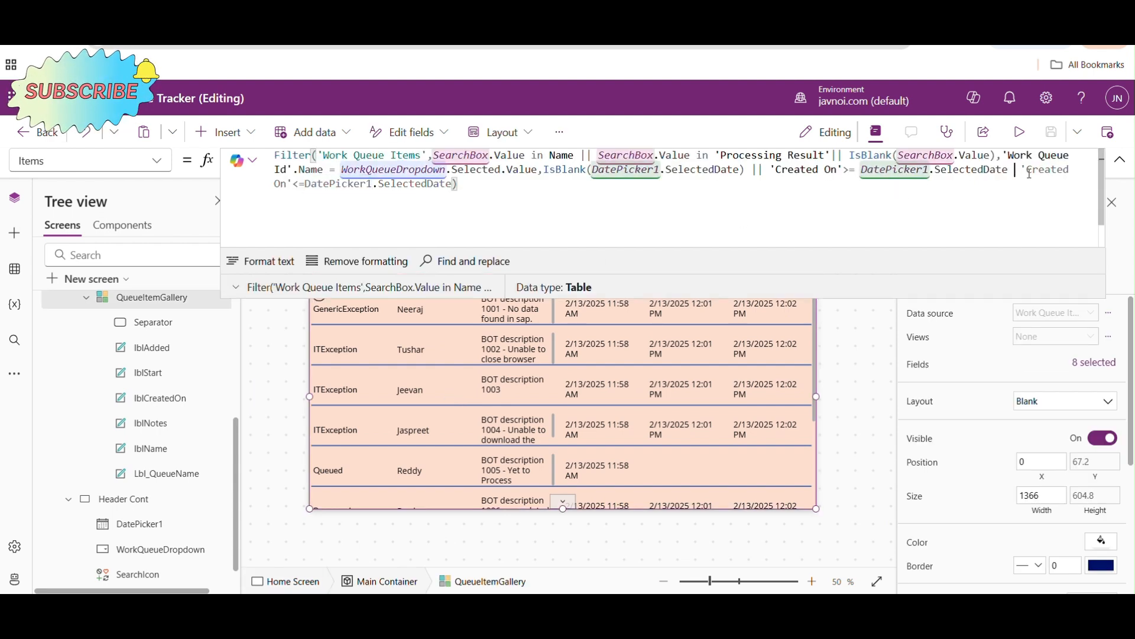
{"action": "type", "text": "&&"}
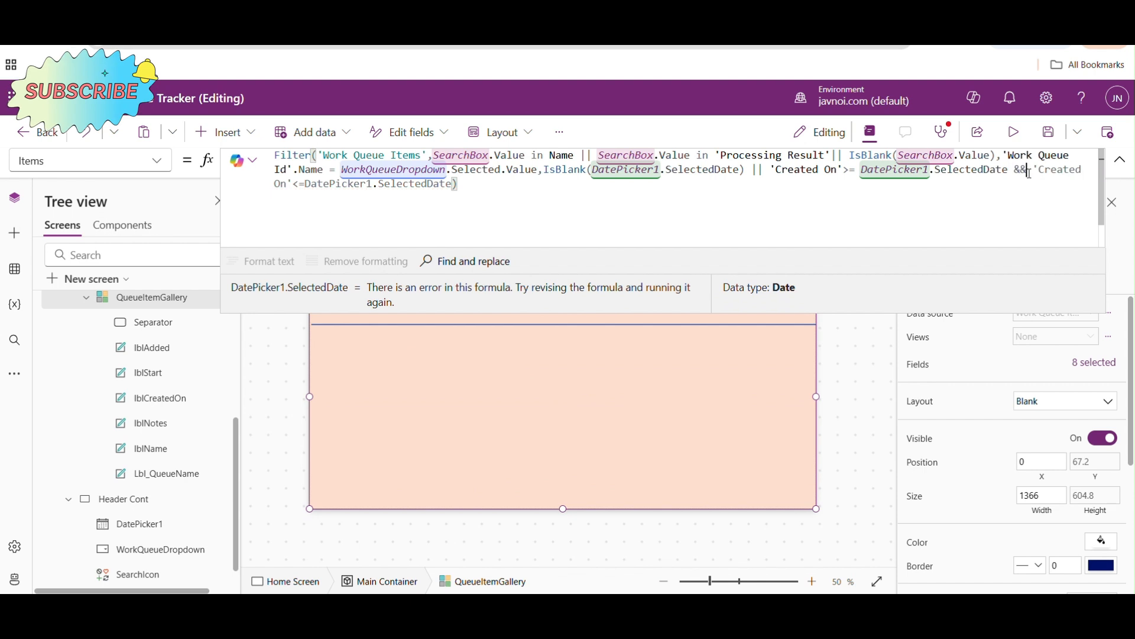
- Preview the app, test the date filter with 2/13/2025 and 2/14/2025, and return to editing
{"action": "left_click", "coordinate": [1014, 132]}
{"action": "left_click", "coordinate": [588, 173]}
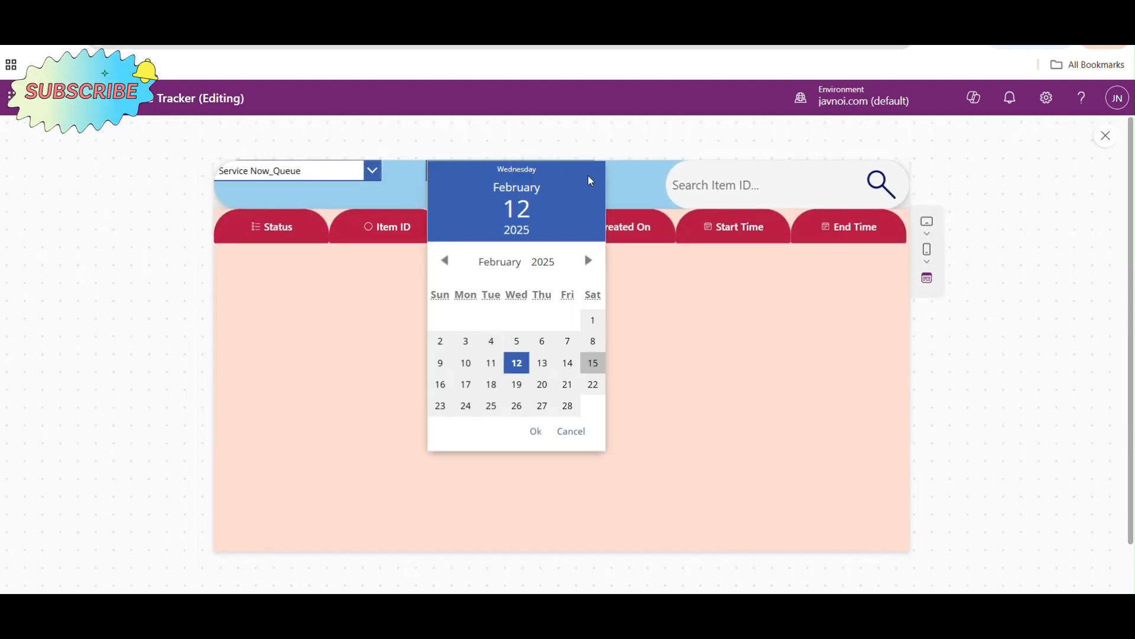
{"action": "left_click", "coordinate": [543, 363]}
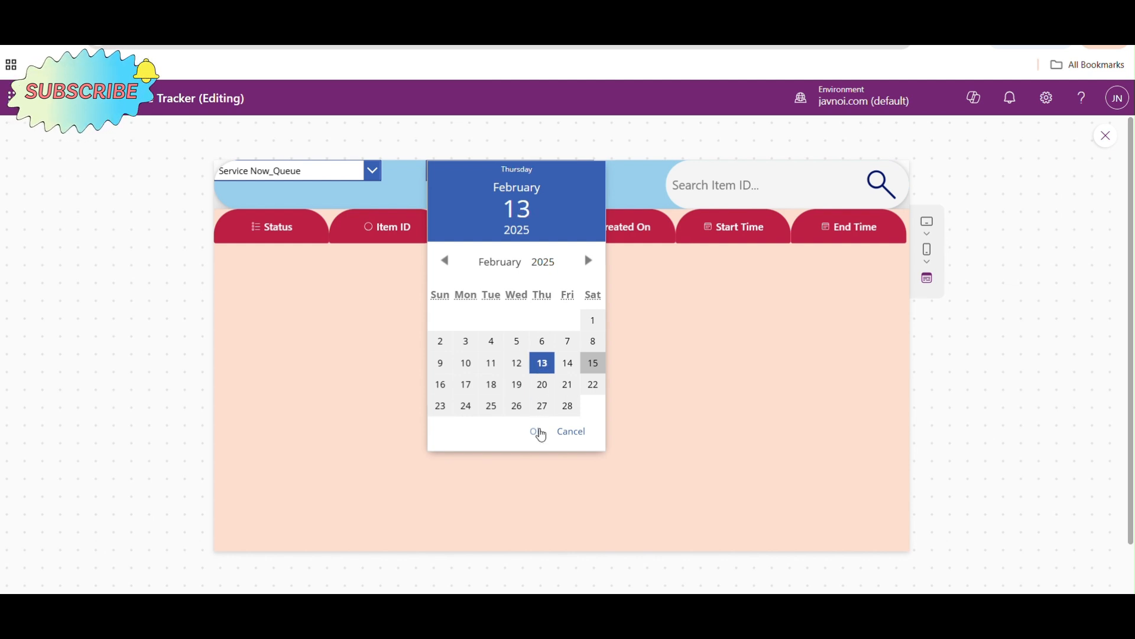
{"action": "left_click", "coordinate": [537, 431]}
{"action": "left_click", "coordinate": [588, 178]}
{"action": "left_click", "coordinate": [568, 363]}
{"action": "left_click", "coordinate": [535, 432]}
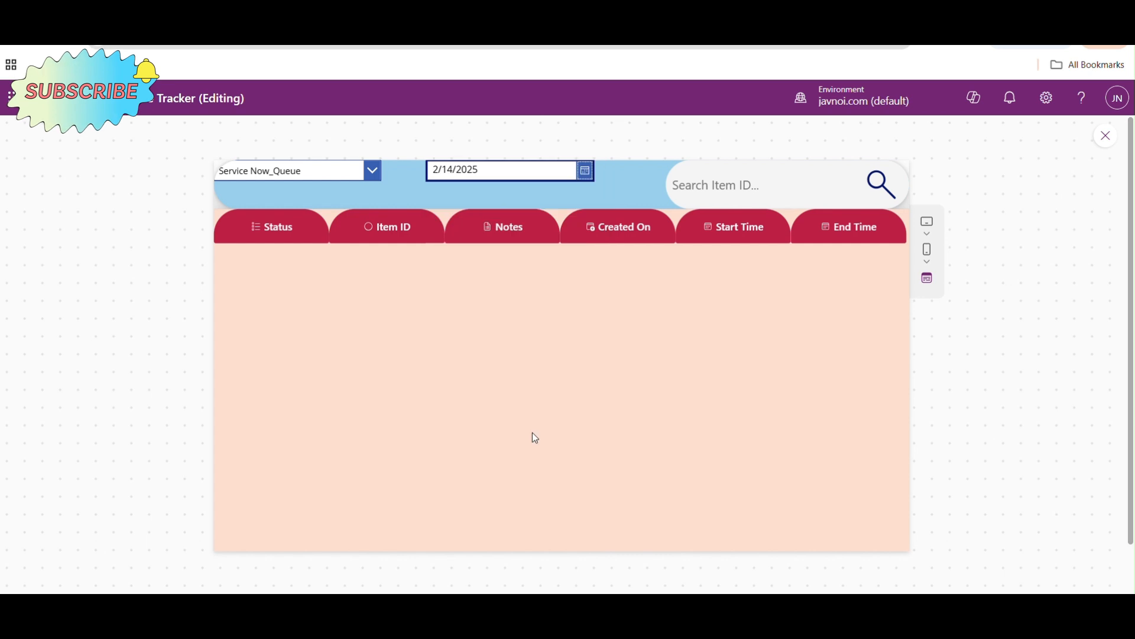
{"action": "left_click", "coordinate": [1107, 138]}
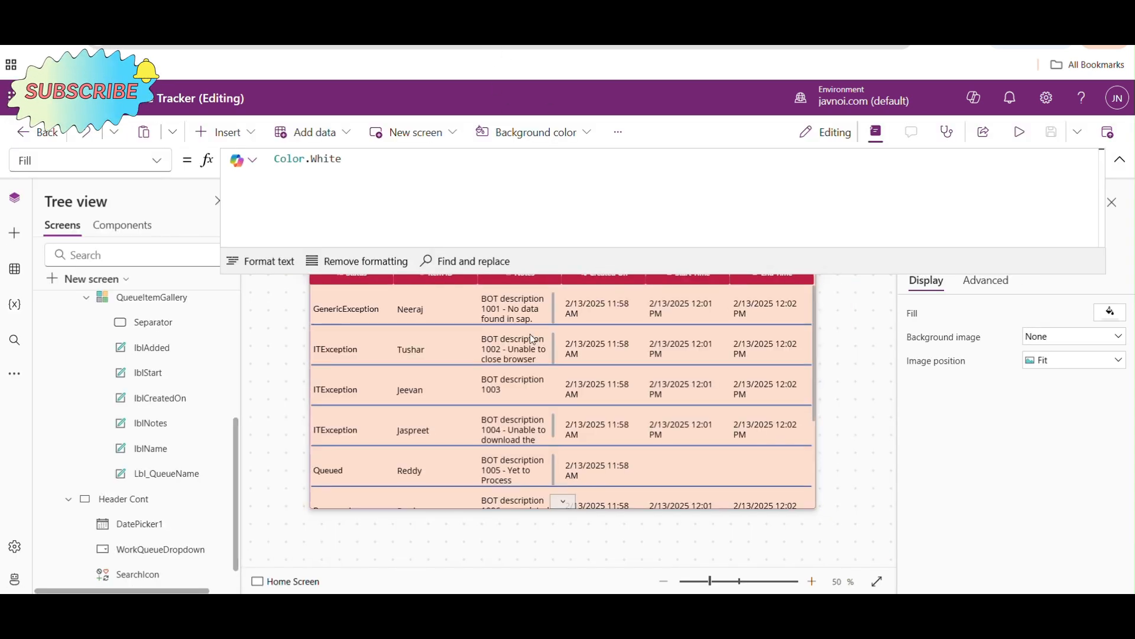
- Review the date range in QueueItemGallery's Items formula, from DatePicker1.SelectedDate up to DateAdd(DatePicker1.SelectedDate,1,TimeUnit.Days)
{"action": "left_click", "coordinate": [530, 336]}
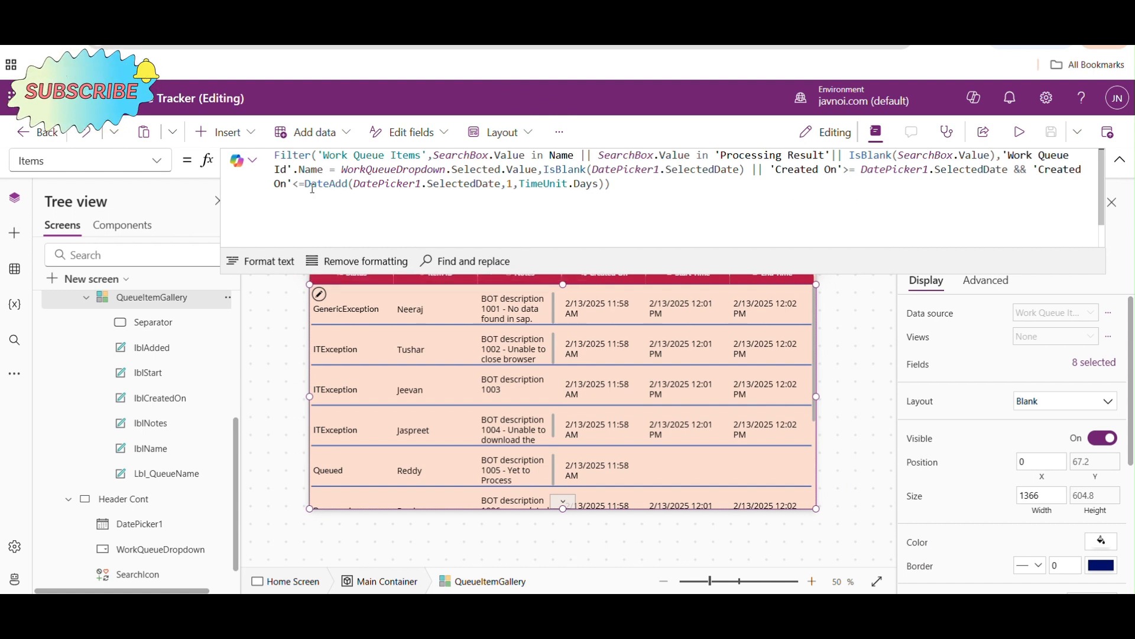
{"action": "left_click_drag", "start_coordinate": [306, 183], "coordinate": [613, 184]}
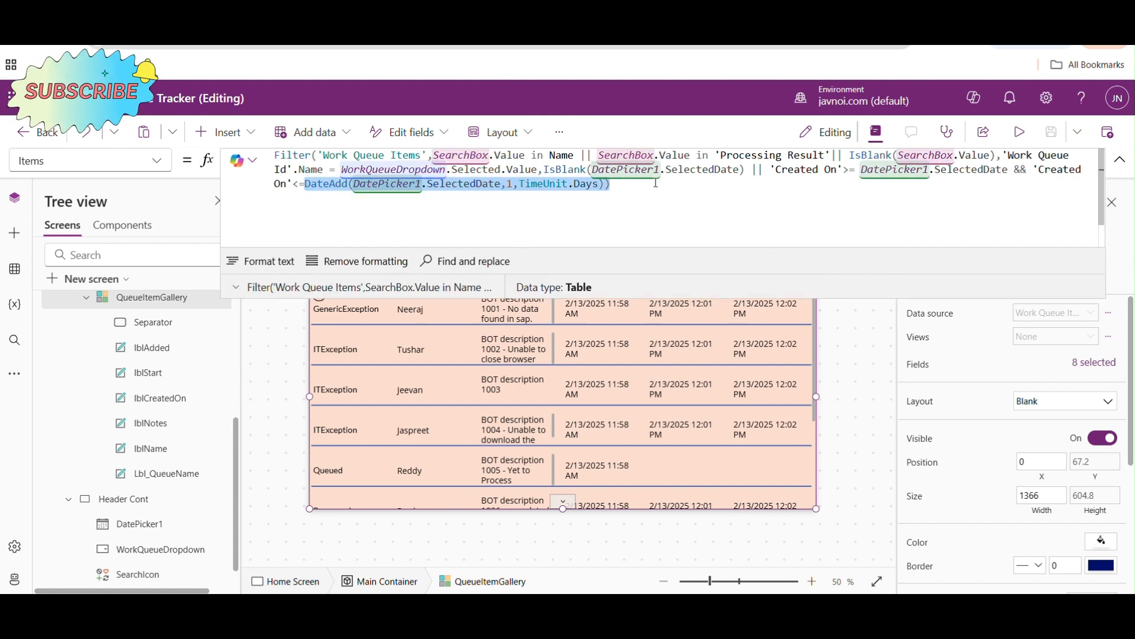
{"action": "left_click", "coordinate": [814, 194]}
{"action": "left_click_drag", "start_coordinate": [862, 170], "coordinate": [1012, 175]}
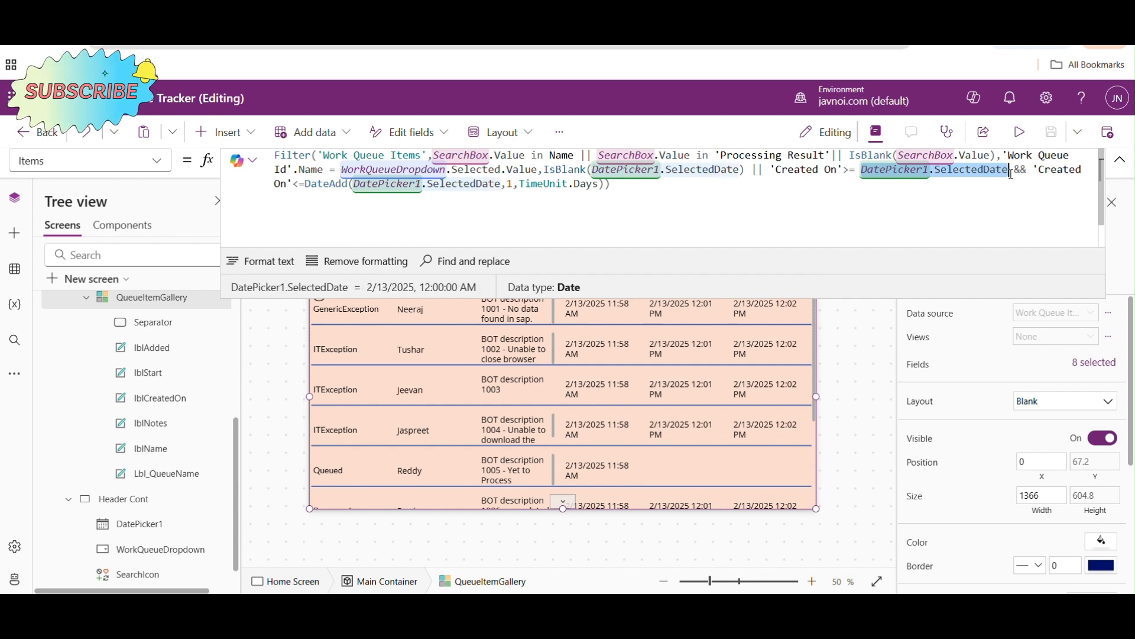
{"action": "left_click_drag", "start_coordinate": [1012, 175], "coordinate": [1011, 185]}
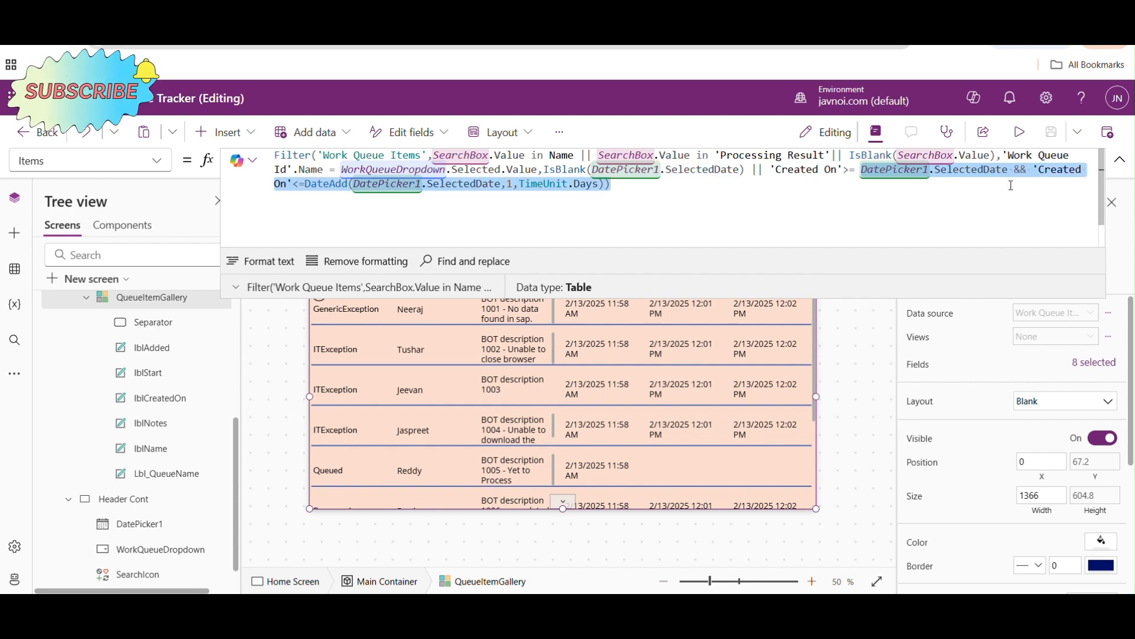
{"action": "left_click_drag", "start_coordinate": [612, 185], "coordinate": [295, 185]}
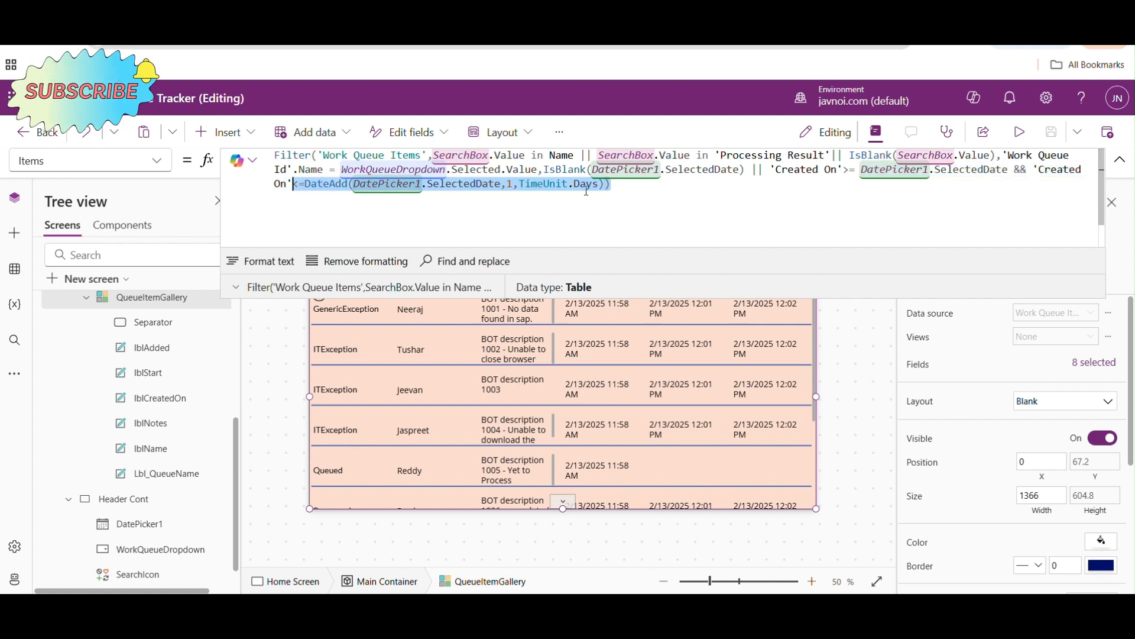
{"action": "left_click", "coordinate": [626, 191]}
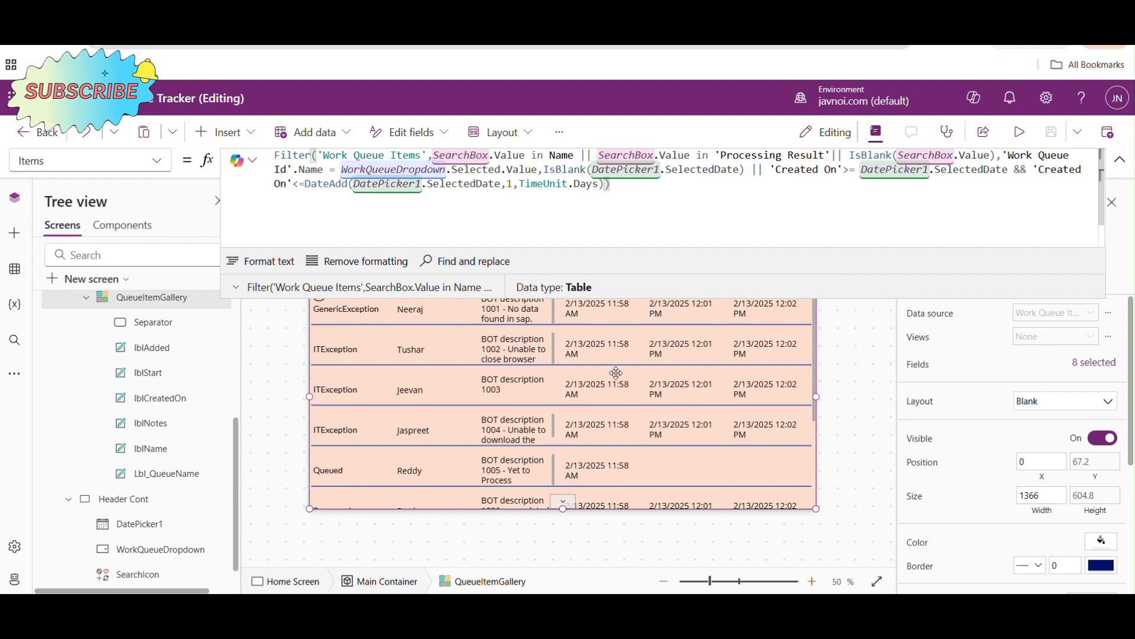
- Test the DateAdd-based date filter in preview with 2/12/2025 and 2/13/2025, scroll through the gallery items, and return to editing
{"action": "left_click", "coordinate": [1019, 131]}
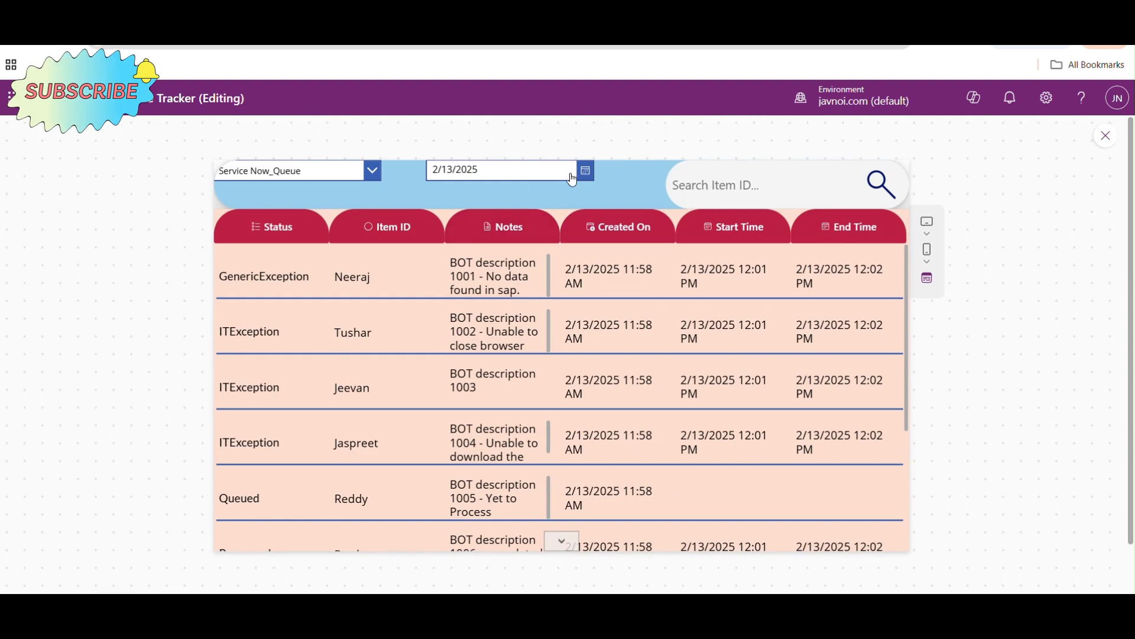
{"action": "left_click", "coordinate": [584, 177]}
{"action": "left_click", "coordinate": [571, 368]}
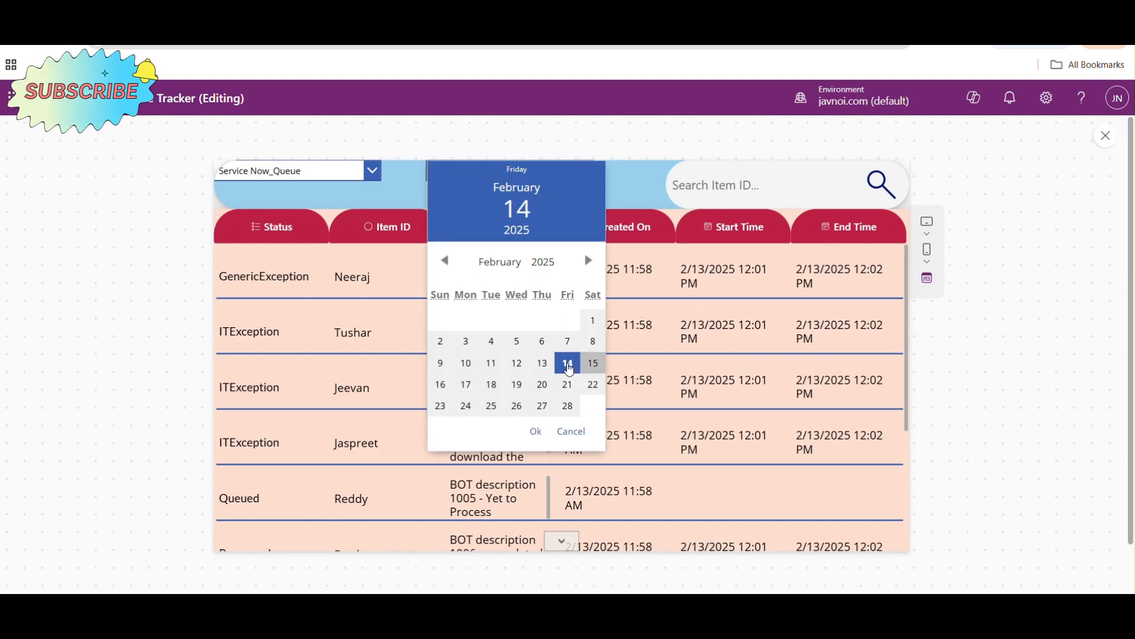
{"action": "left_click", "coordinate": [516, 364]}
{"action": "left_click", "coordinate": [537, 435]}
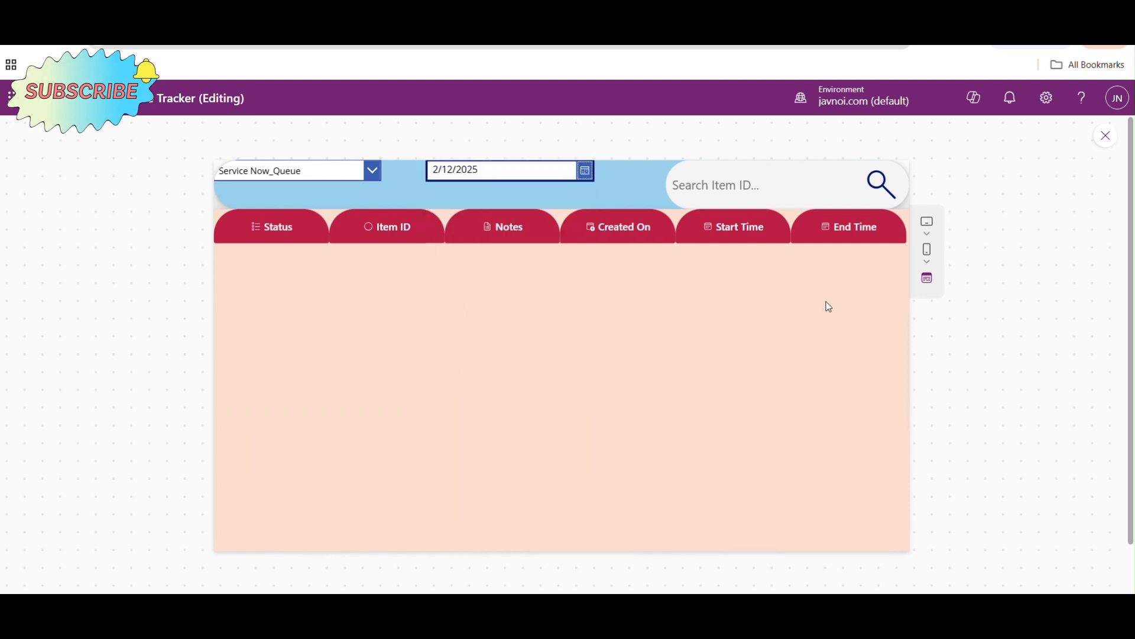
{"action": "left_click", "coordinate": [594, 177]}
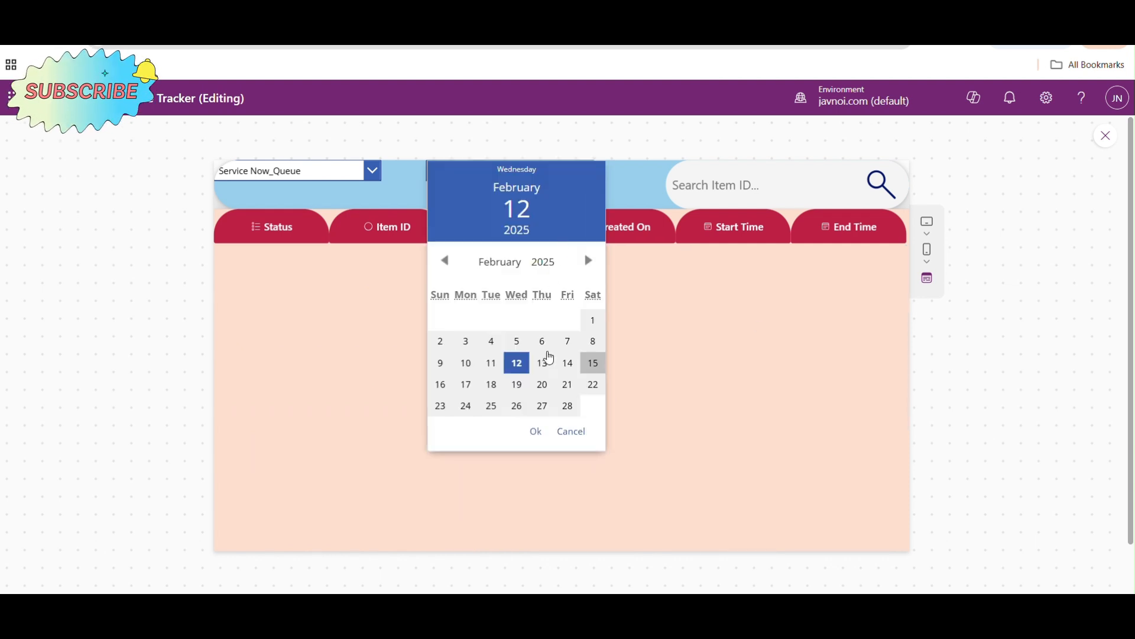
{"action": "left_click", "coordinate": [542, 363]}
{"action": "left_click", "coordinate": [539, 436]}
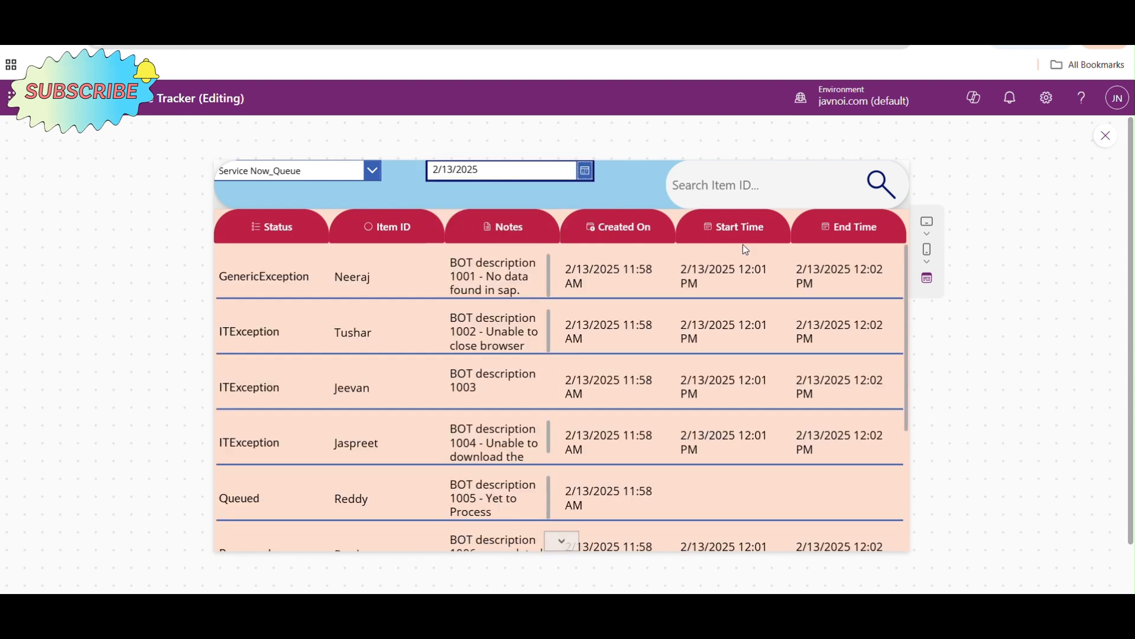
{"action": "left_click_drag", "start_coordinate": [907, 275], "coordinate": [907, 246]}
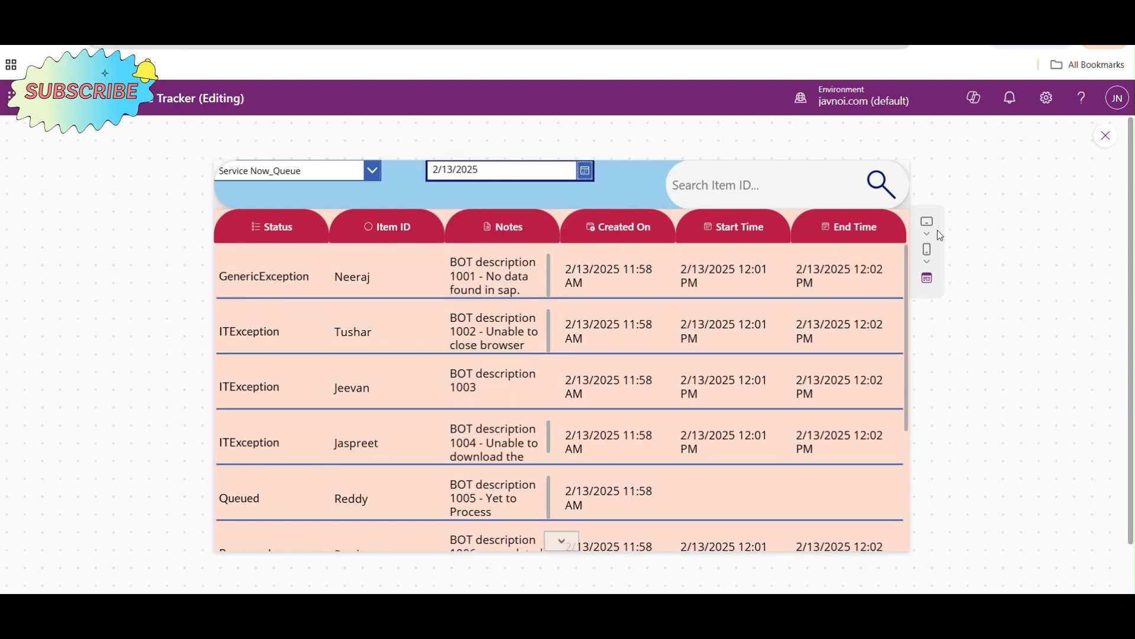
{"action": "left_click", "coordinate": [1106, 136]}
{"action": "left_click", "coordinate": [623, 374]}
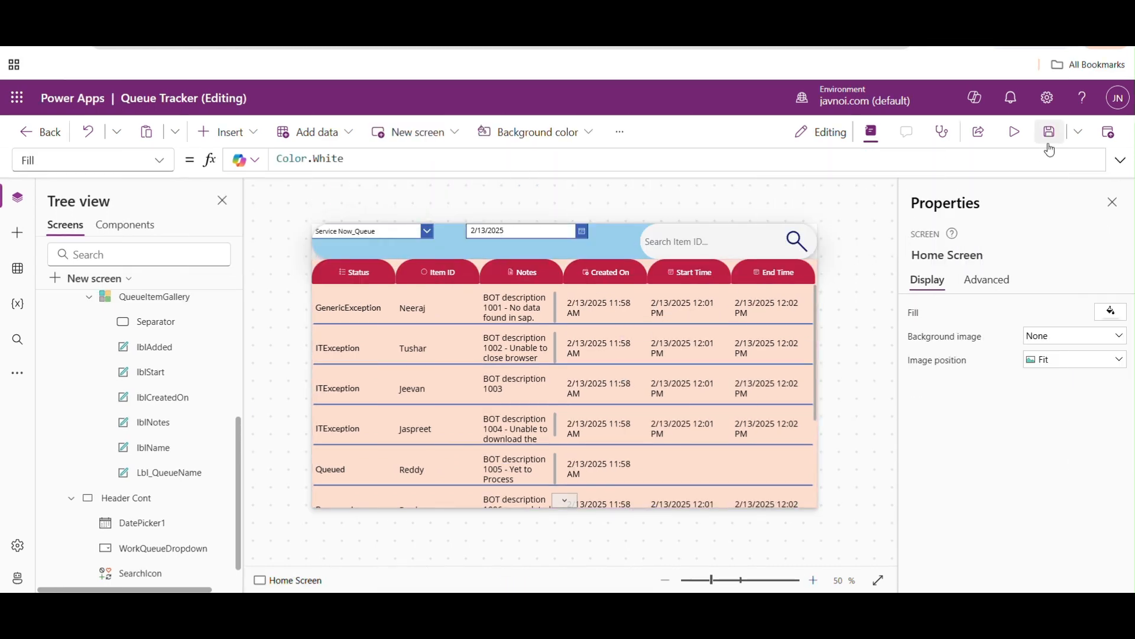
- Preview the app to inspect the Status values in the gallery rows, and return to editing
{"action": "left_click", "coordinate": [1015, 132]}
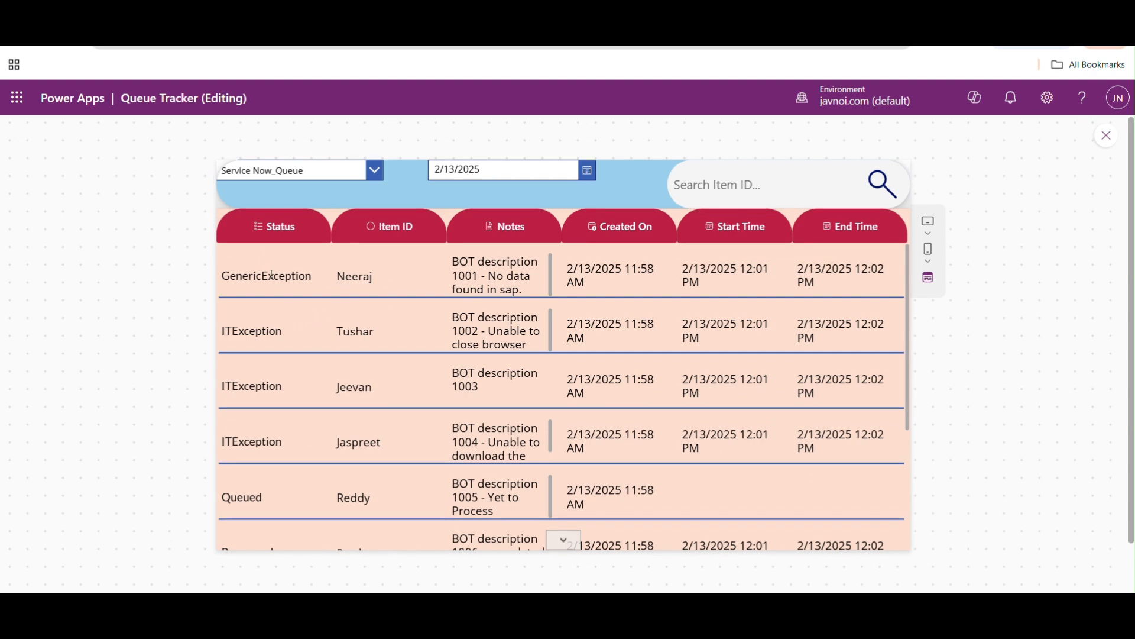
{"action": "triple_click", "coordinate": [296, 278]}
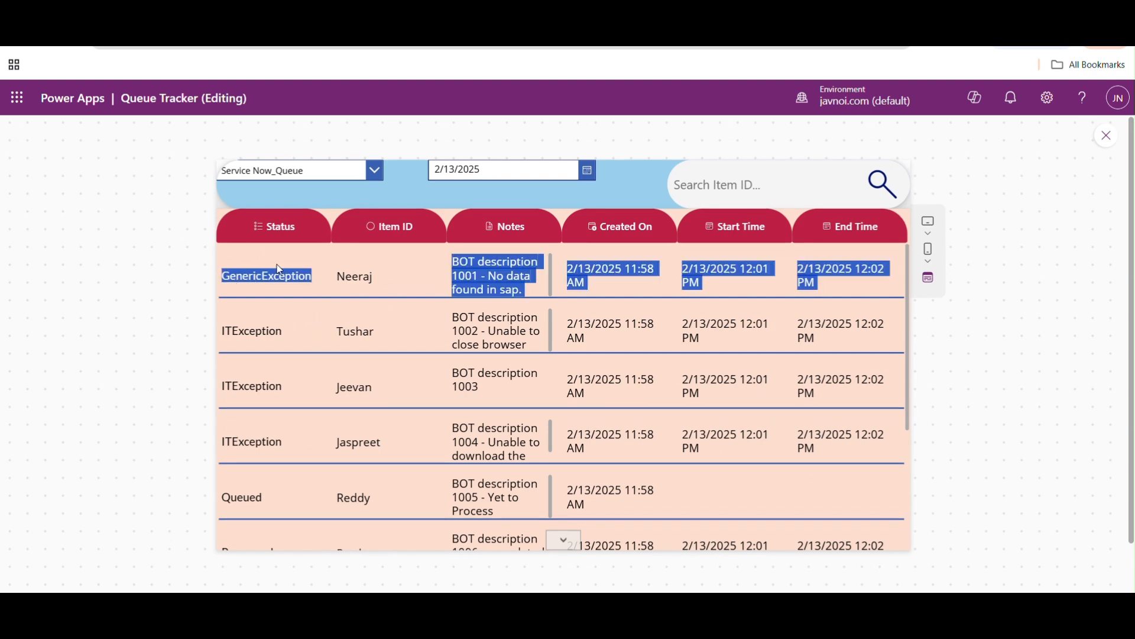
{"action": "left_click", "coordinate": [1109, 139]}
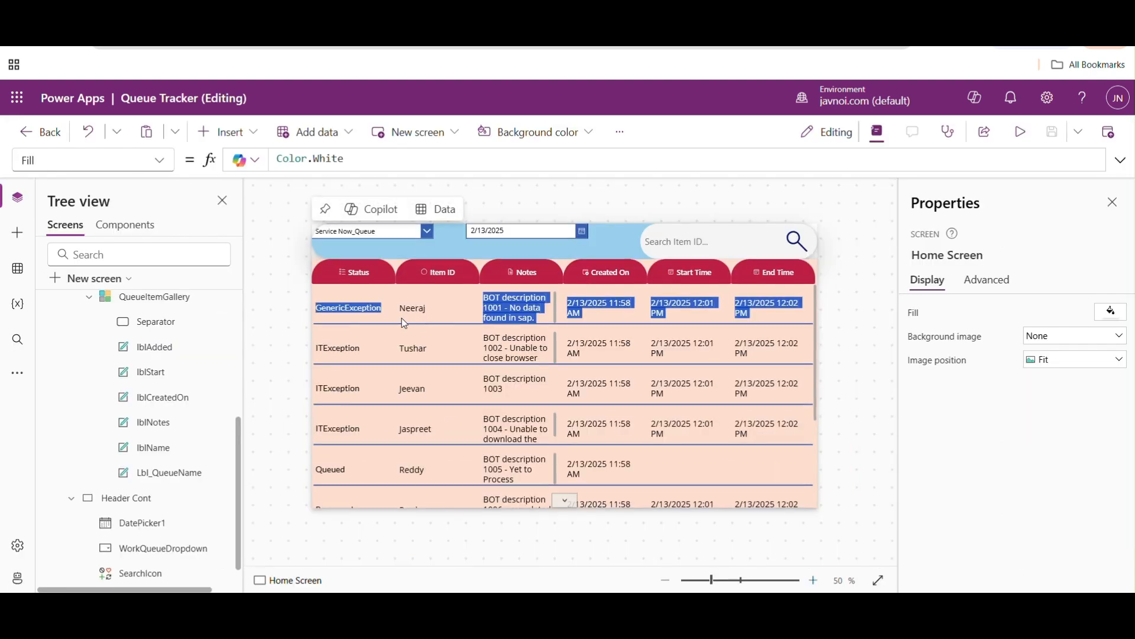
- Show the Text formula of the gallery's Lbl_QueueName label and check which field it displays
{"action": "left_click", "coordinate": [348, 309]}
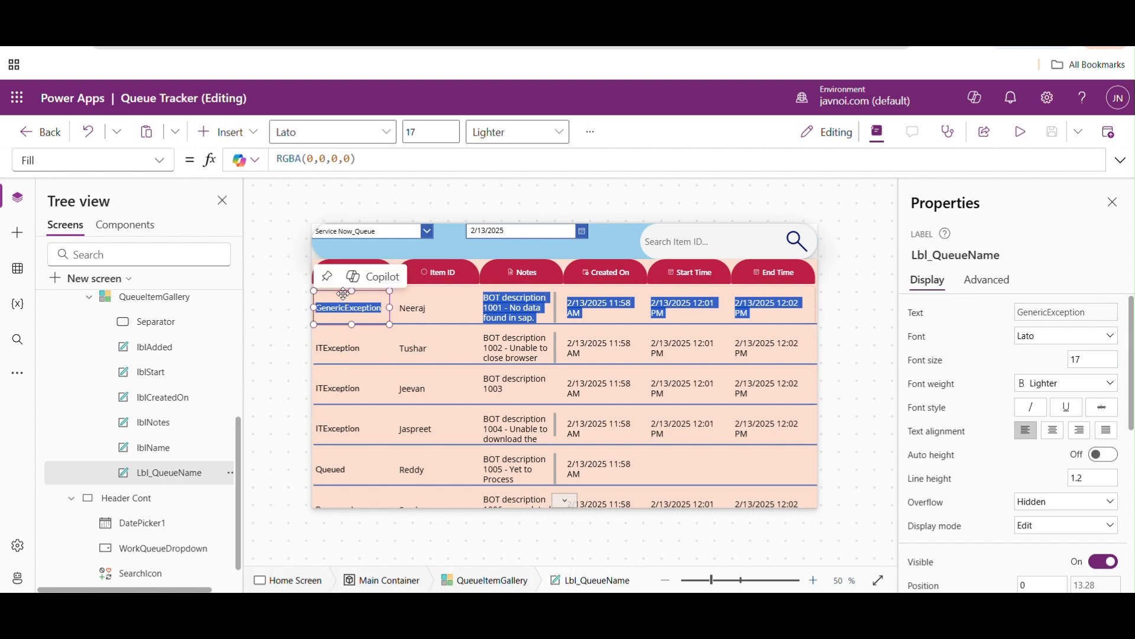
{"action": "left_click", "coordinate": [160, 160]}
{"action": "scroll", "coordinate": [173, 213], "scroll_direction": "down", "scroll_amount": 10}
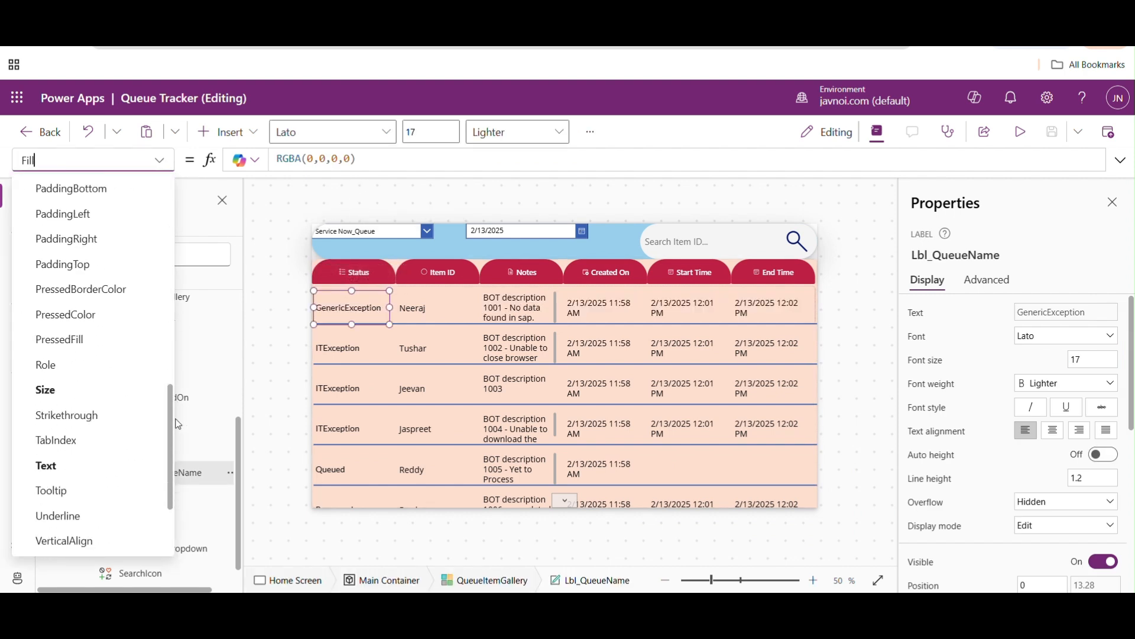
{"action": "left_click", "coordinate": [59, 443]}
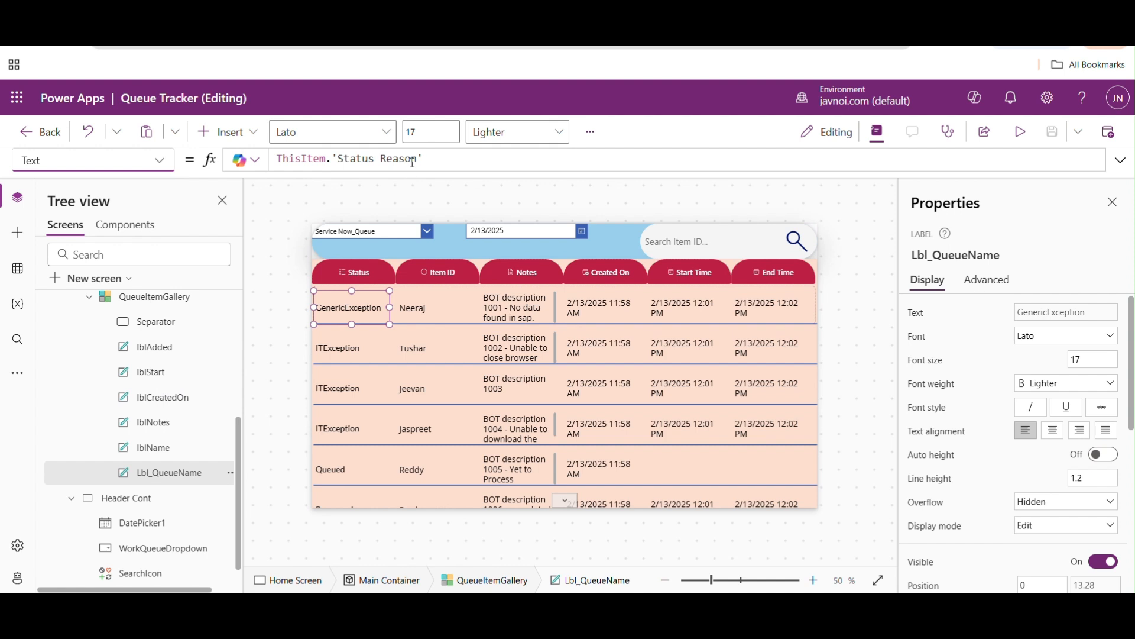
{"action": "left_click_drag", "start_coordinate": [417, 159], "coordinate": [336, 155]}
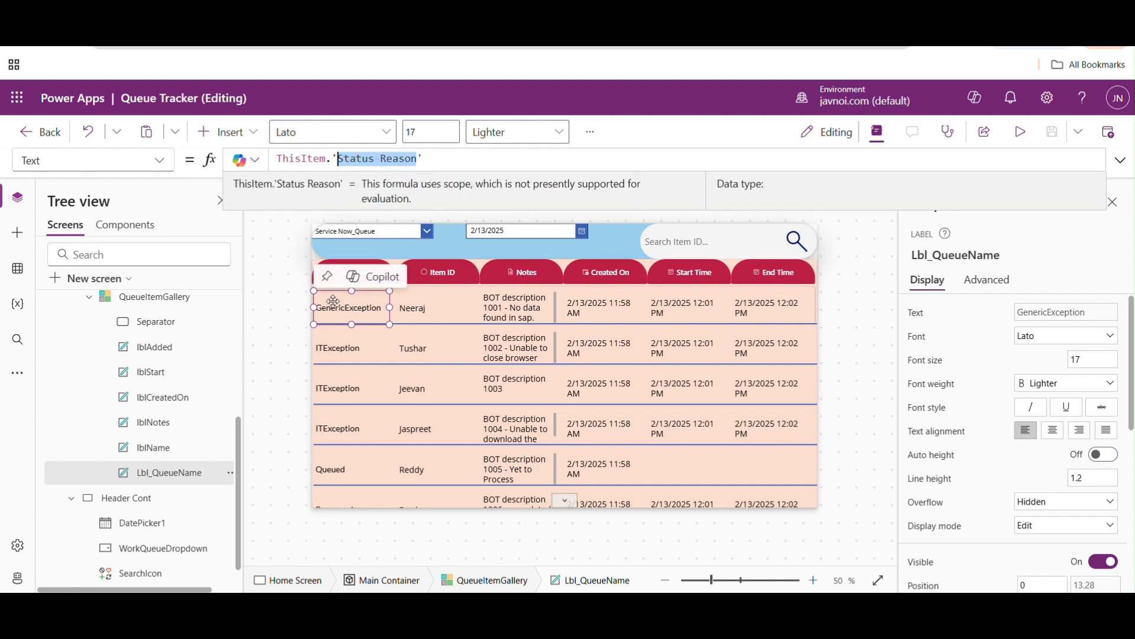
- Show the Fill formula of the gallery's Lbl_QueueName label
{"action": "left_click", "coordinate": [165, 163]}
{"action": "left_click_drag", "start_coordinate": [174, 379], "coordinate": [169, 242]}
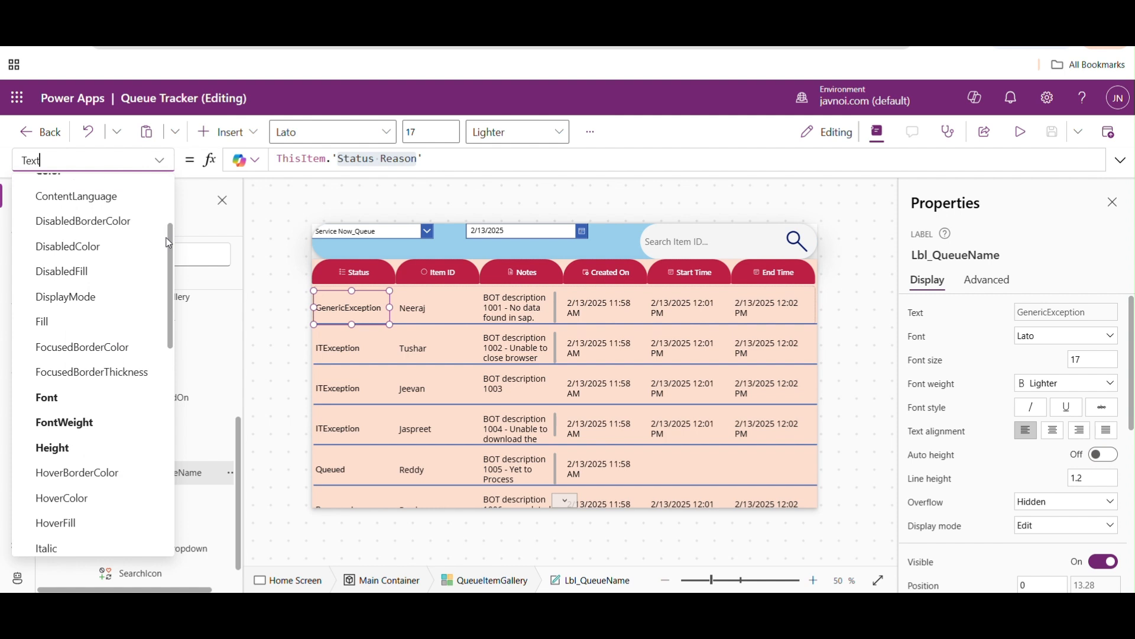
{"action": "left_click", "coordinate": [41, 320]}
{"action": "mouse_move", "coordinate": [362, 308]}
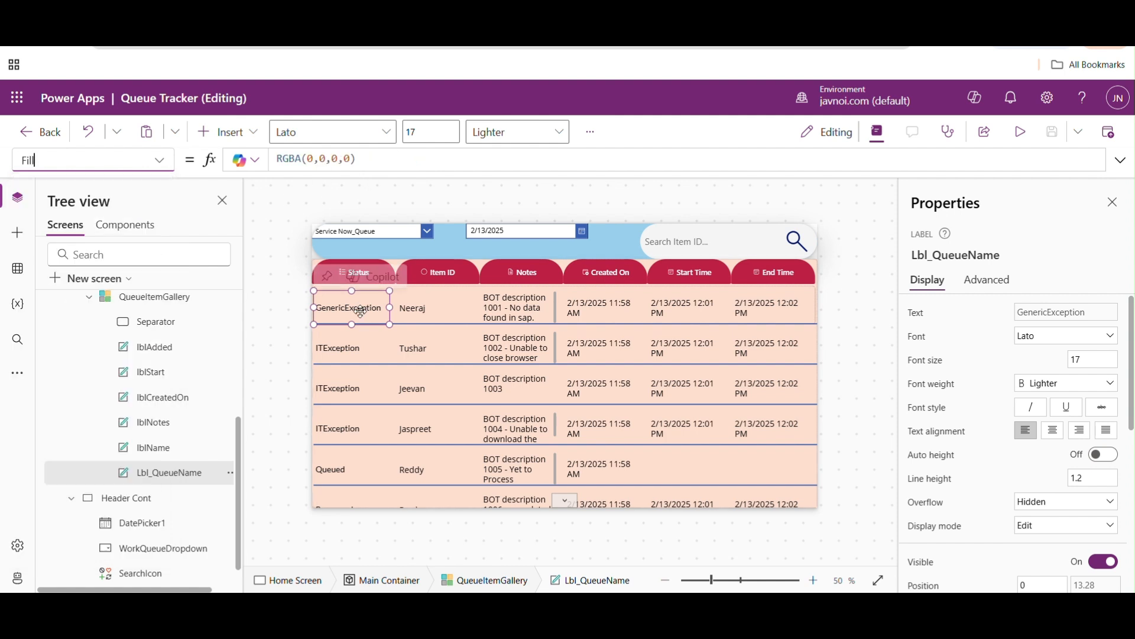
- Replace the Color formula of Lbl_QueueName with the opening of an If function
{"action": "left_click", "coordinate": [159, 160]}
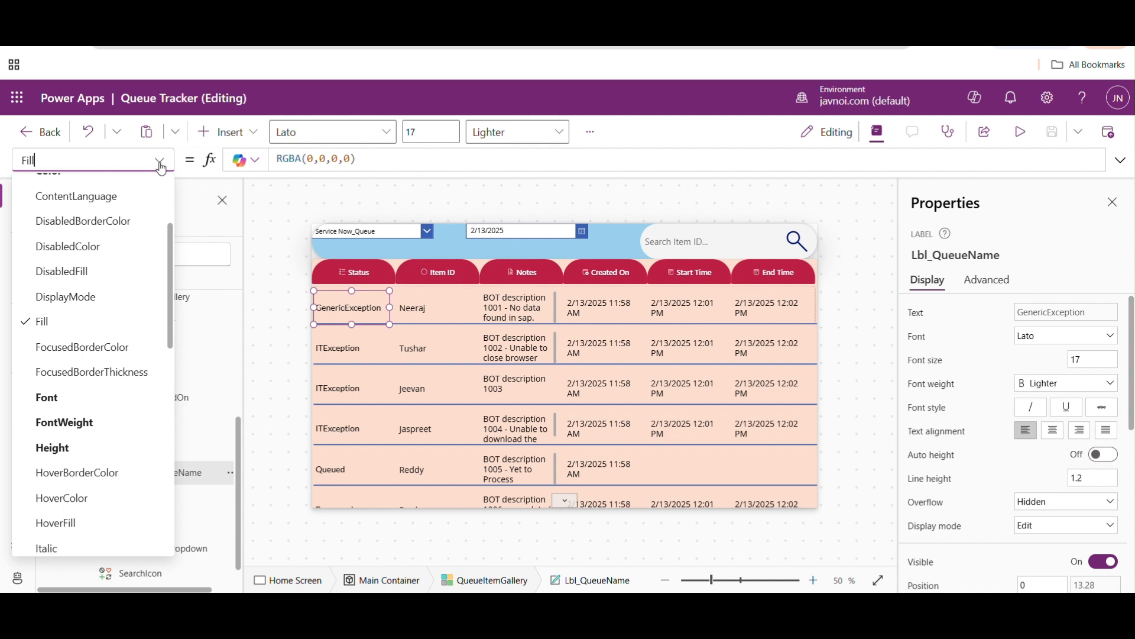
{"action": "scroll", "coordinate": [173, 243], "scroll_direction": "down", "scroll_amount": 3}
{"action": "scroll", "coordinate": [119, 266], "scroll_direction": "up", "scroll_amount": 5}
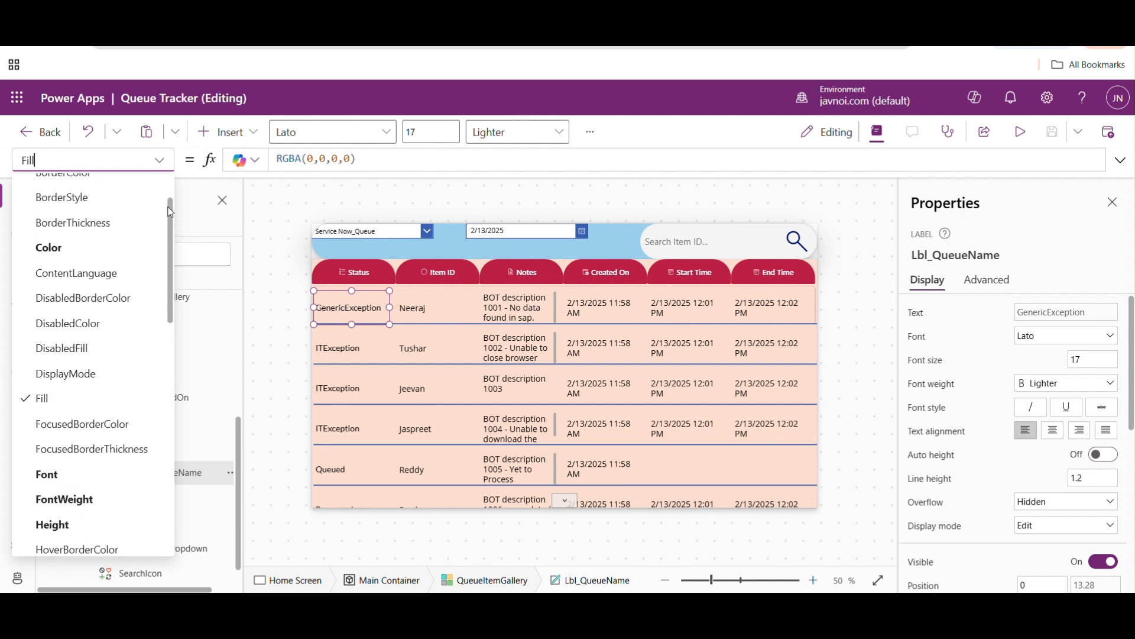
{"action": "left_click", "coordinate": [64, 288]}
{"action": "left_click", "coordinate": [357, 157]}
{"action": "left_click_drag", "start_coordinate": [357, 157], "coordinate": [265, 157]}
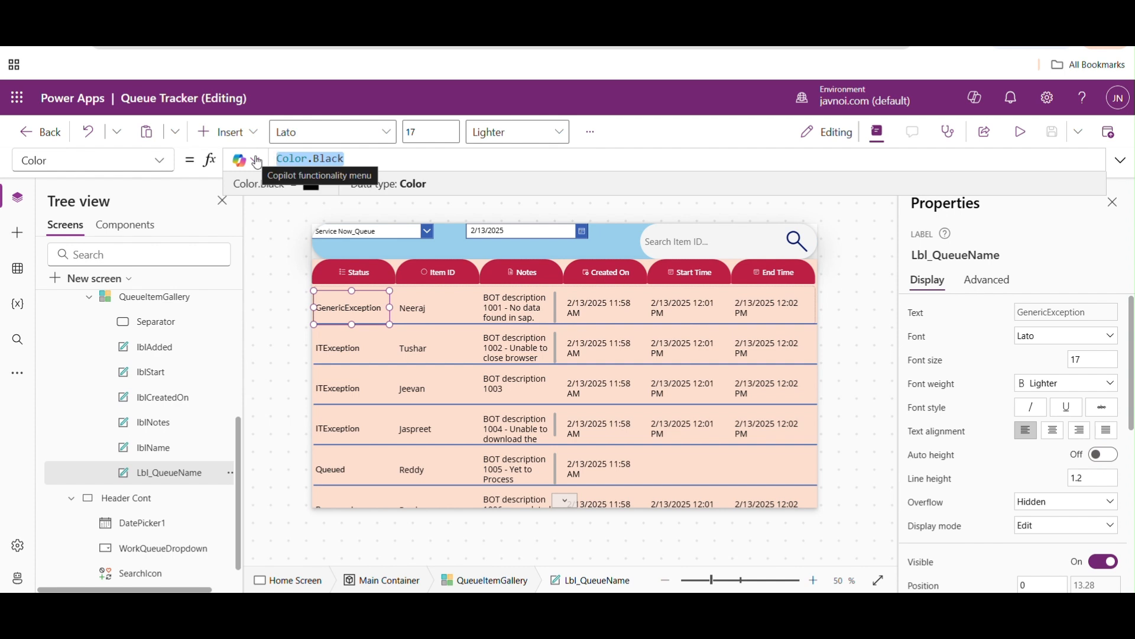
{"action": "type", "text": "If("}
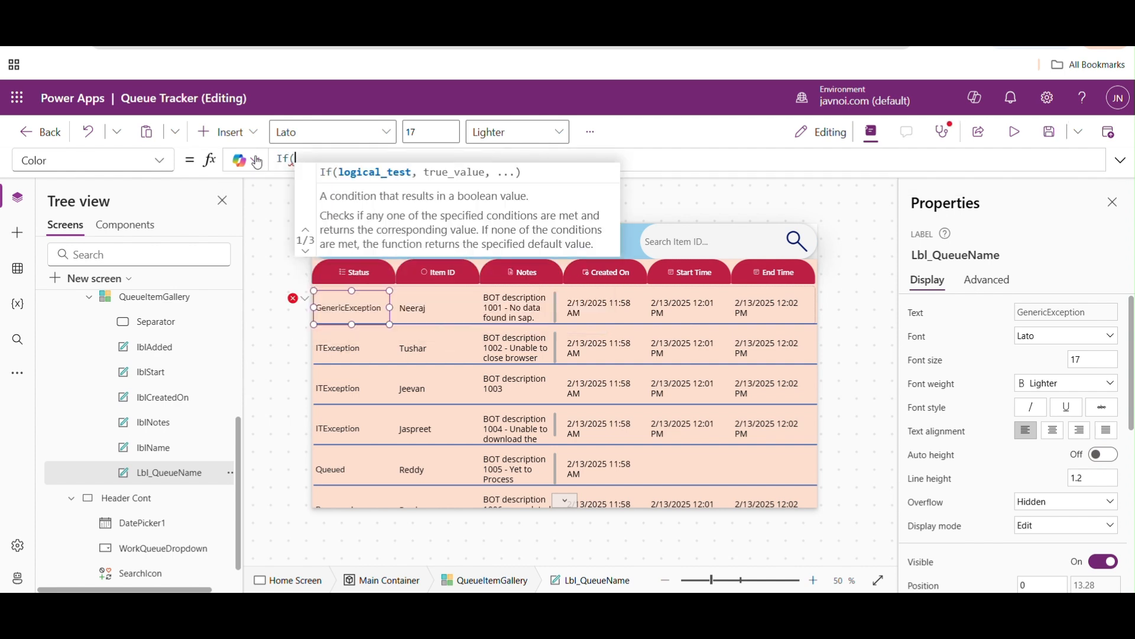
{"action": "type", "text": "this."}
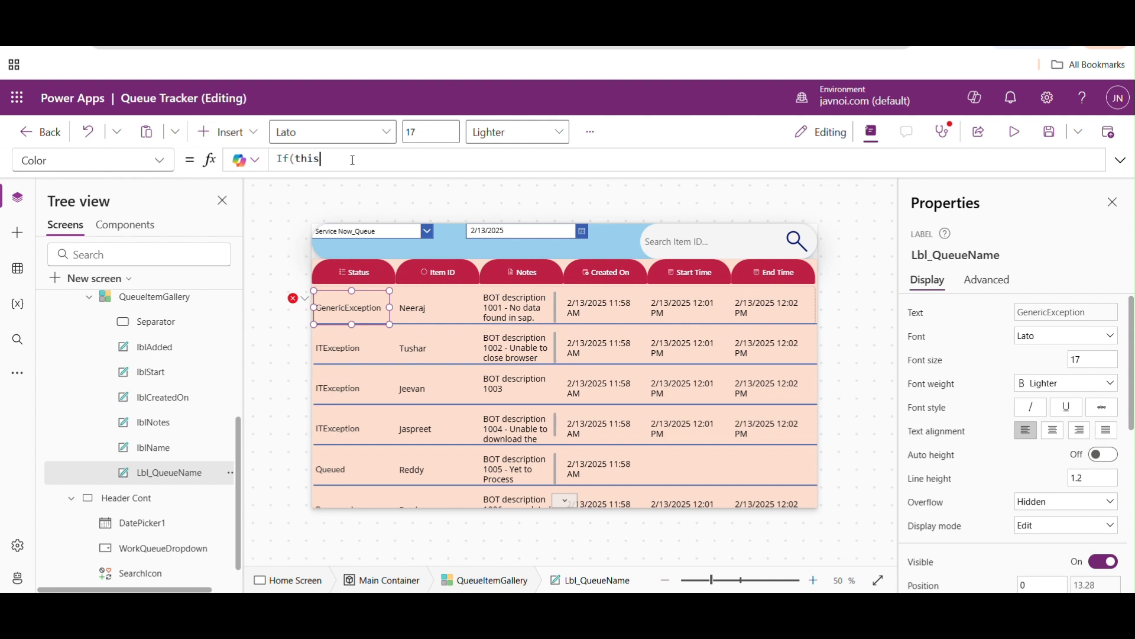
- Enter ThisItem.'Status Reason' as the left side of the If condition
{"action": "type", "text": "ThisItem"}
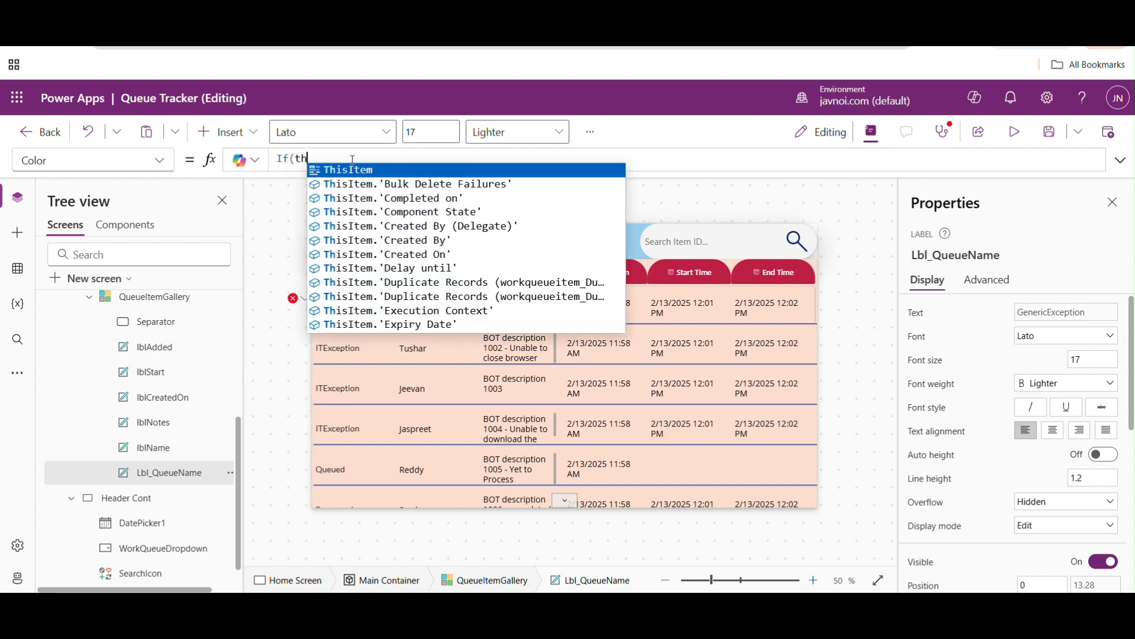
{"action": "type", "text": ".'S"}
{"action": "key", "text": "Down"}
{"action": "key", "text": "Down"}
{"action": "key", "text": "Tab"}
- Compare the item's status reason with the 'Status Reason (Work Queue Items)' choice set
{"action": "type", "text": "= work"}
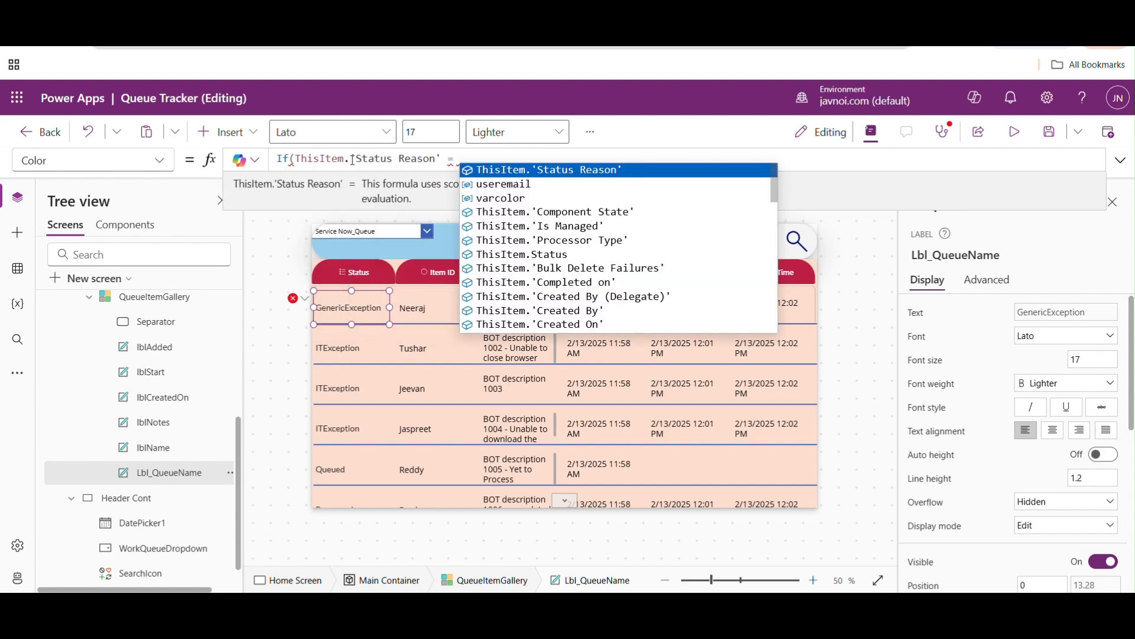
{"action": "key", "text": "Down"}
{"action": "key", "text": "Down"}
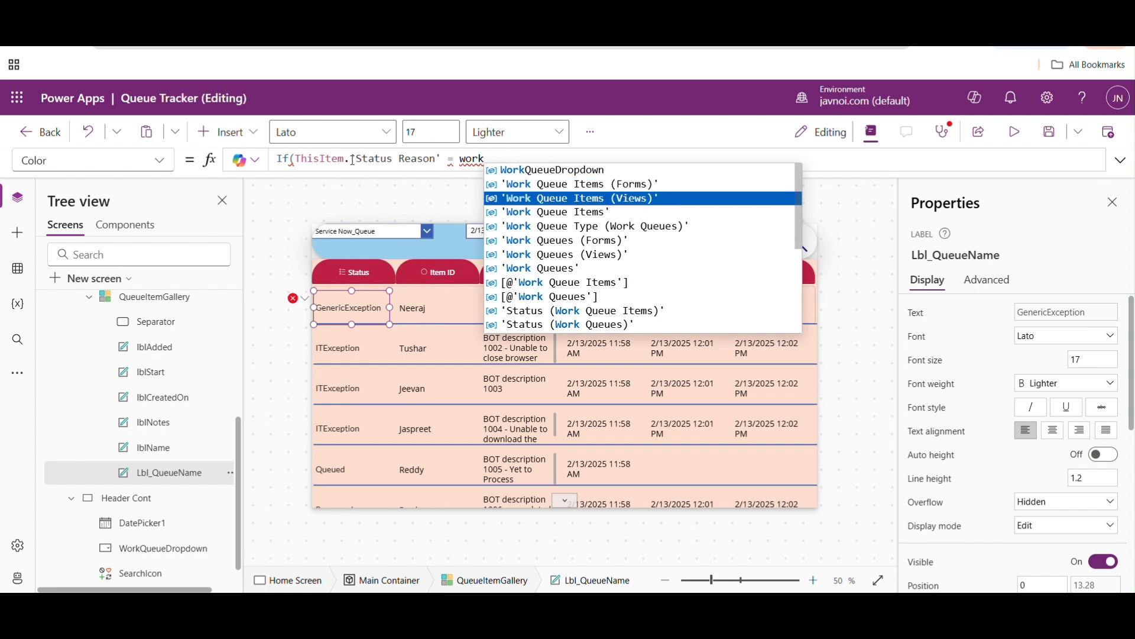
{"action": "key", "text": "Down"}
{"action": "key", "text": "Down"}
{"action": "key", "text": "Down"}
{"action": "key", "text": "Down"}
{"action": "key", "text": "Down"}
{"action": "key", "text": "Down"}
{"action": "key", "text": "Down"}
{"action": "key", "text": "Down"}
{"action": "key", "text": "Down"}
{"action": "key", "text": "Down"}
{"action": "key", "text": "Down"}
{"action": "key", "text": "Down"}
{"action": "key", "text": "Down"}
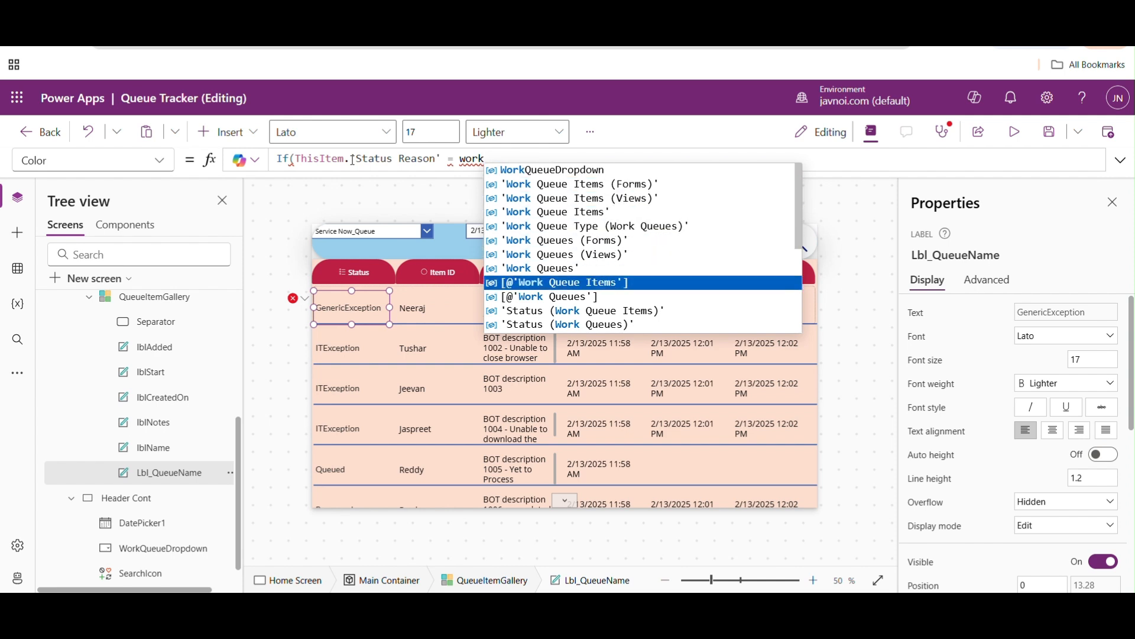
{"action": "key", "text": "Down"}
{"action": "key", "text": "Down"}
{"action": "key", "text": "Down"}
{"action": "key", "text": "Up"}
{"action": "key", "text": "Up"}
{"action": "key", "text": "Up"}
{"action": "key", "text": "Tab"}
- Complete the comparison with the GenericException status value
{"action": "type", "text": "."}
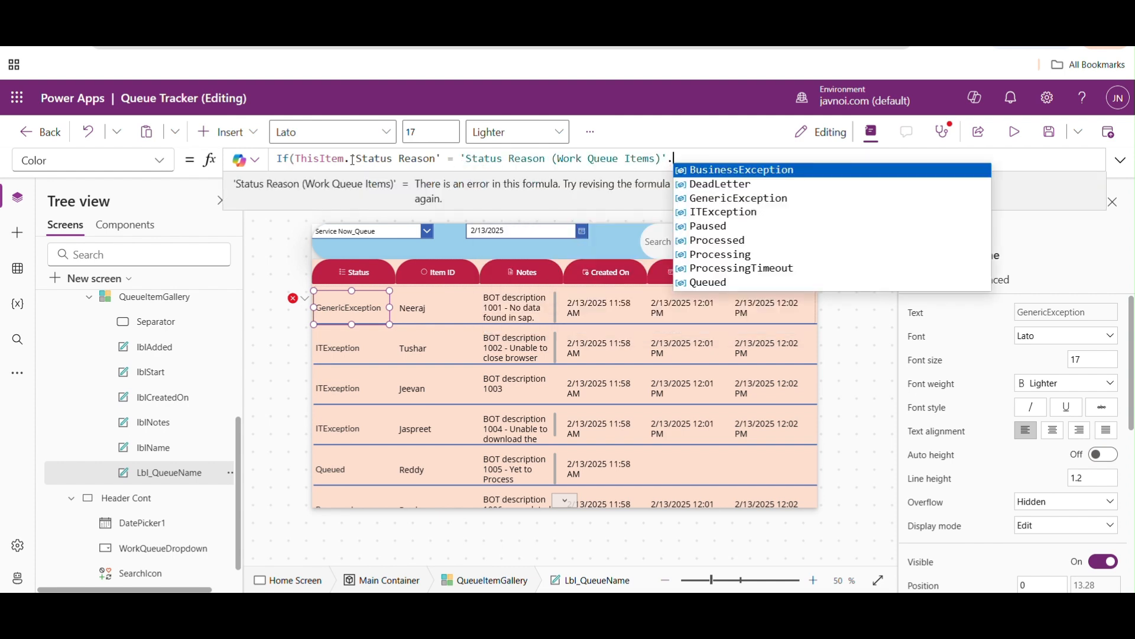
{"action": "key", "text": "Down"}
{"action": "key", "text": "Down"}
{"action": "key", "text": "Tab"}
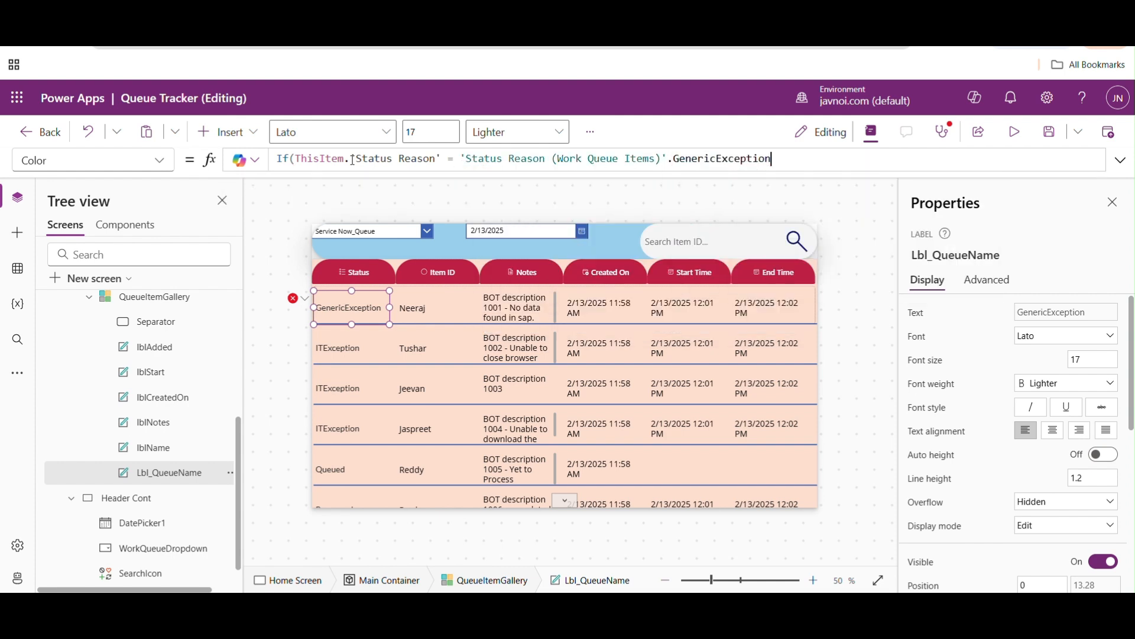
- Set Color.Red as the result when the GenericException condition is true
{"action": "type", "text": ","}
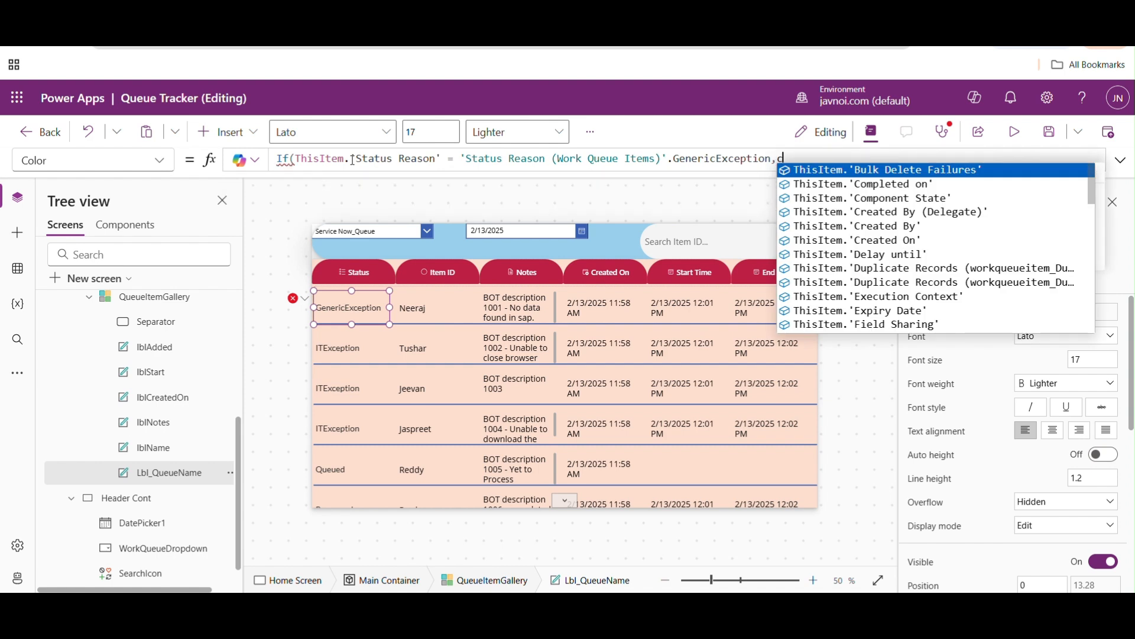
{"action": "type", "text": "colo"}
{"action": "key", "text": "Down"}
{"action": "key", "text": "Down"}
{"action": "key", "text": "Down"}
{"action": "key", "text": "Down"}
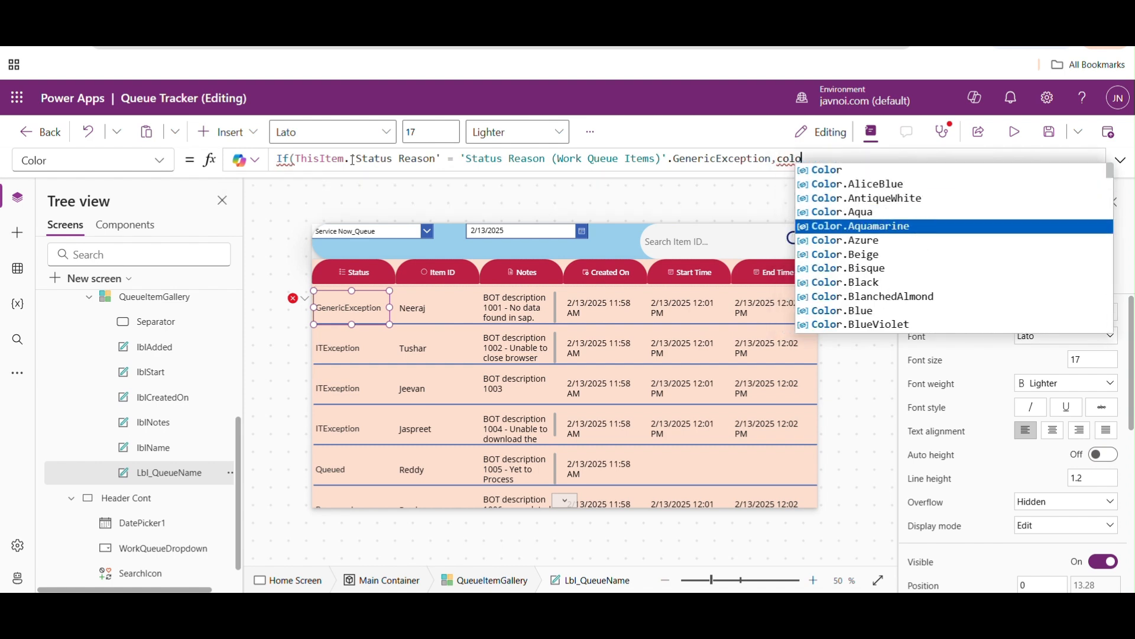
{"action": "key", "text": "Down"}
{"action": "key", "text": "Down"}
{"action": "key", "text": "Down"}
{"action": "key", "text": "Down"}
{"action": "key", "text": "Down"}
{"action": "key", "text": "Down"}
{"action": "key", "text": "Down"}
{"action": "key", "text": "Down"}
{"action": "key", "text": "Down"}
{"action": "key", "text": "Down"}
{"action": "key", "text": "Down"}
{"action": "key", "text": "Down"}
{"action": "key", "text": "Down"}
{"action": "key", "text": "Down"}
{"action": "key", "text": "Down"}
{"action": "key", "text": "Down"}
{"action": "key", "text": "Down"}
{"action": "key", "text": "Down"}
{"action": "key", "text": "Down"}
{"action": "key", "text": "Down"}
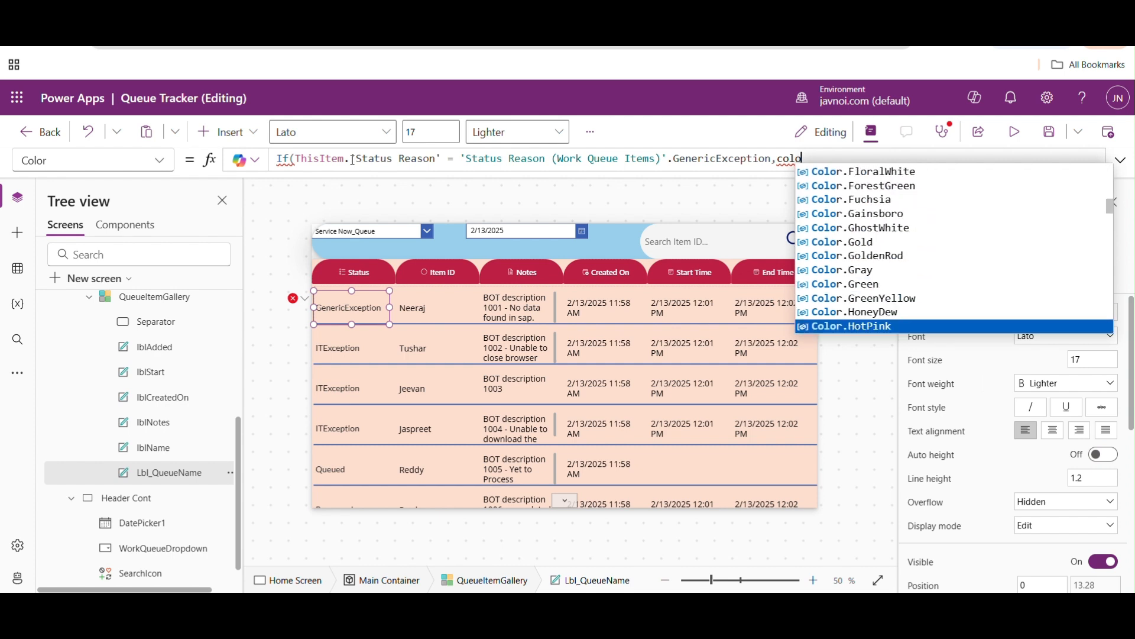
{"action": "key", "text": "Down"}
{"action": "key", "text": "Down"}
{"action": "key", "text": "Down"}
{"action": "key", "text": "Down"}
{"action": "key", "text": "Down"}
{"action": "key", "text": "Down"}
{"action": "key", "text": "Down"}
{"action": "key", "text": "Down"}
{"action": "key", "text": "Down"}
{"action": "key", "text": "Down"}
{"action": "key", "text": "Down"}
{"action": "key", "text": "Down"}
{"action": "key", "text": "Down"}
{"action": "key", "text": "Down"}
{"action": "key", "text": "Down"}
{"action": "key", "text": "Down"}
{"action": "type", "text": "r.red"}
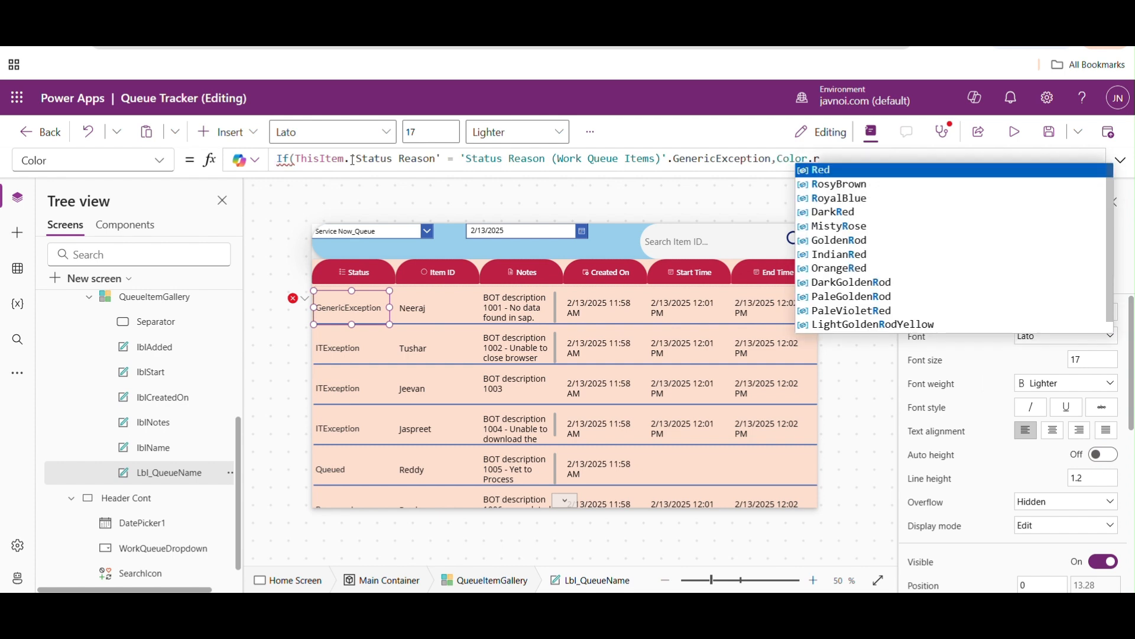
{"action": "key", "text": "Tab"}
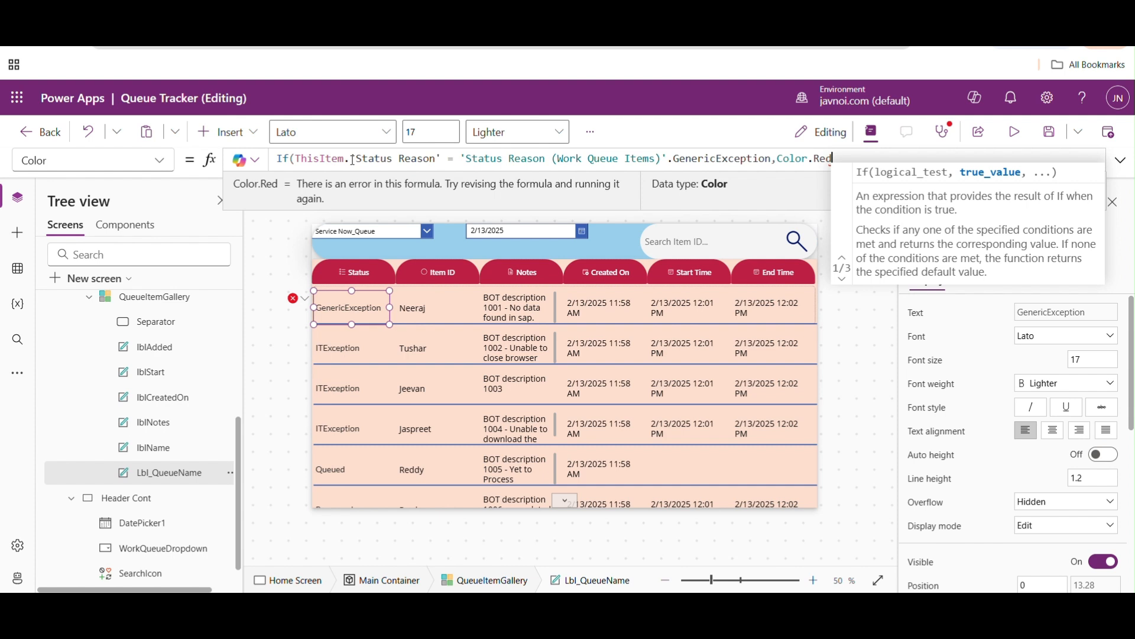
- Add Color.Black as the fallback colour, close the If formula, and check the status label in the gallery
{"action": "type", "text": ",Color."}
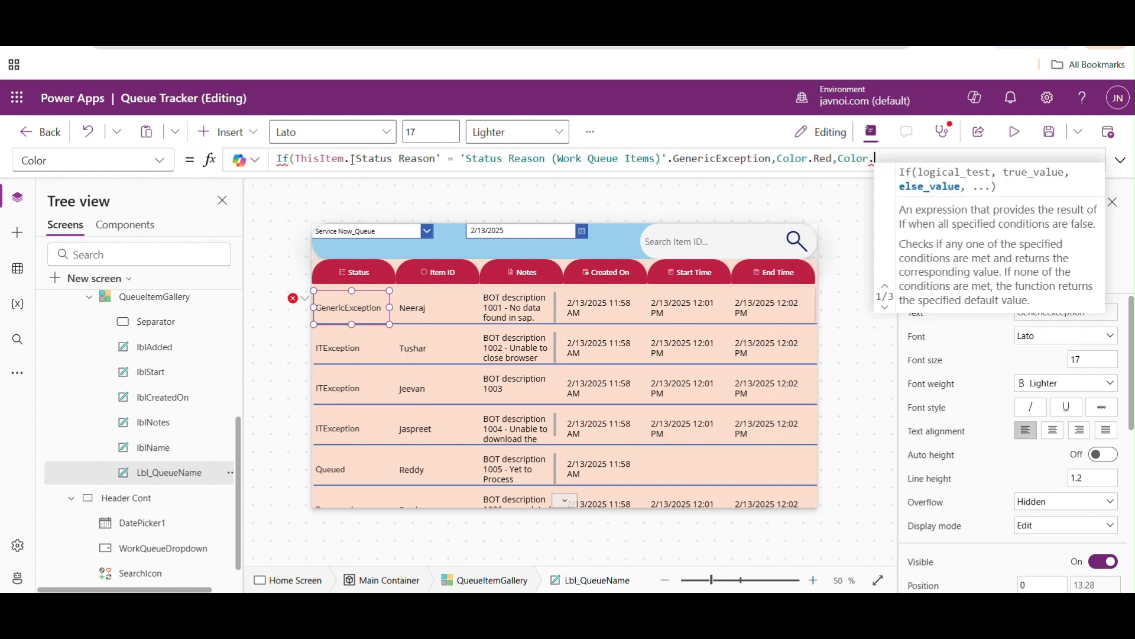
{"action": "key", "text": "Down"}
{"action": "key", "text": "Down"}
{"action": "key", "text": "Down"}
{"action": "key", "text": "Down"}
{"action": "key", "text": "Down"}
{"action": "key", "text": "Down"}
{"action": "key", "text": "Down"}
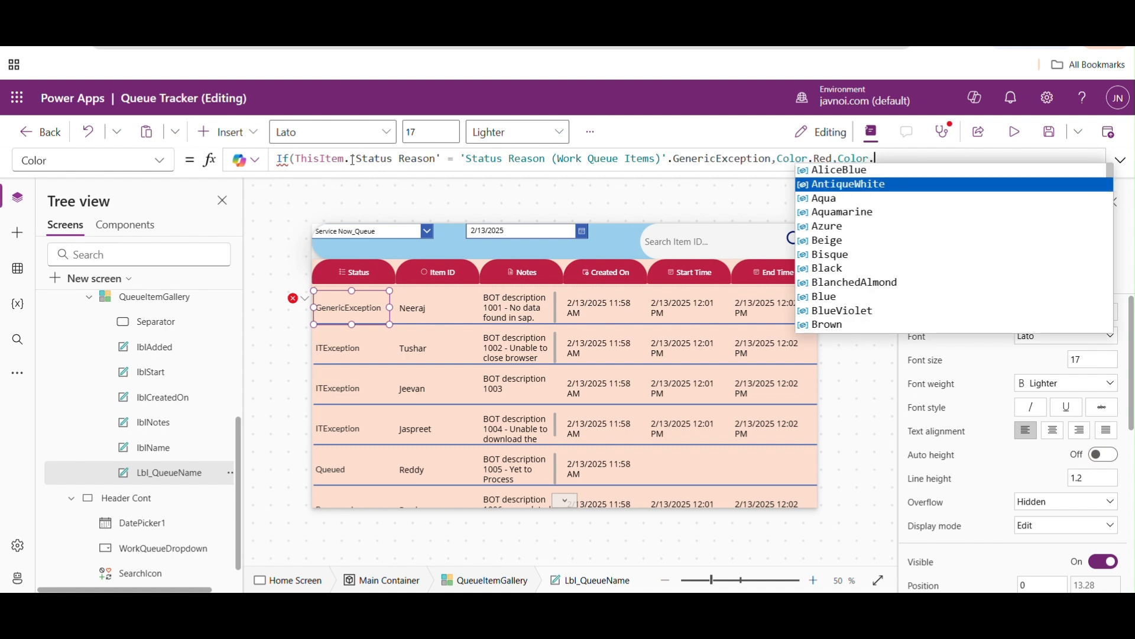
{"action": "key", "text": "Tab"}
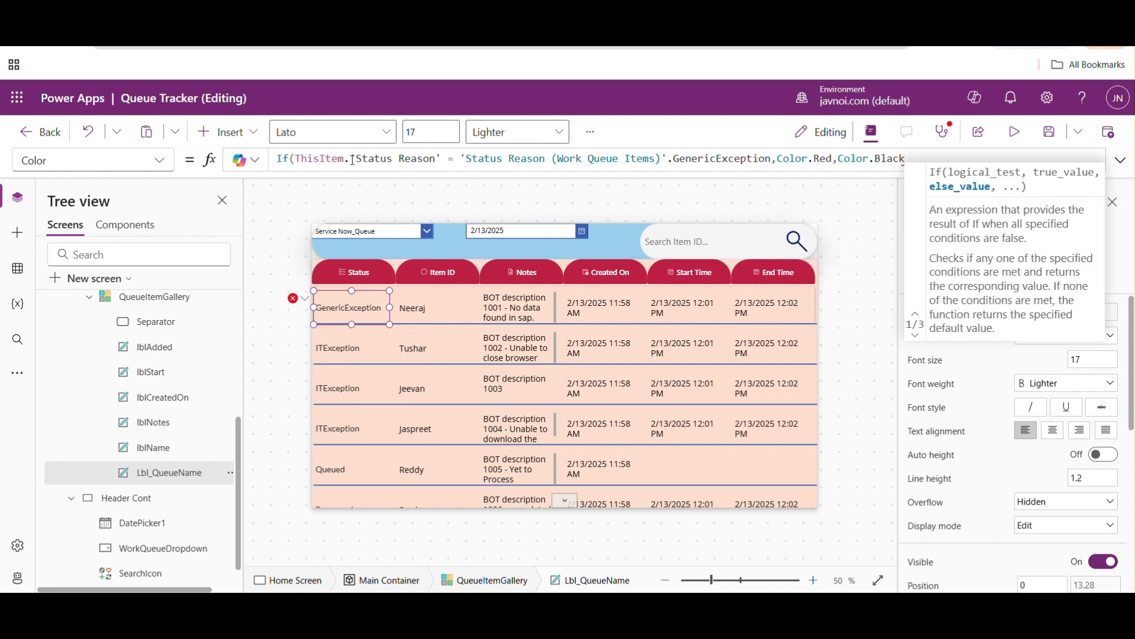
{"action": "type", "text": ")"}
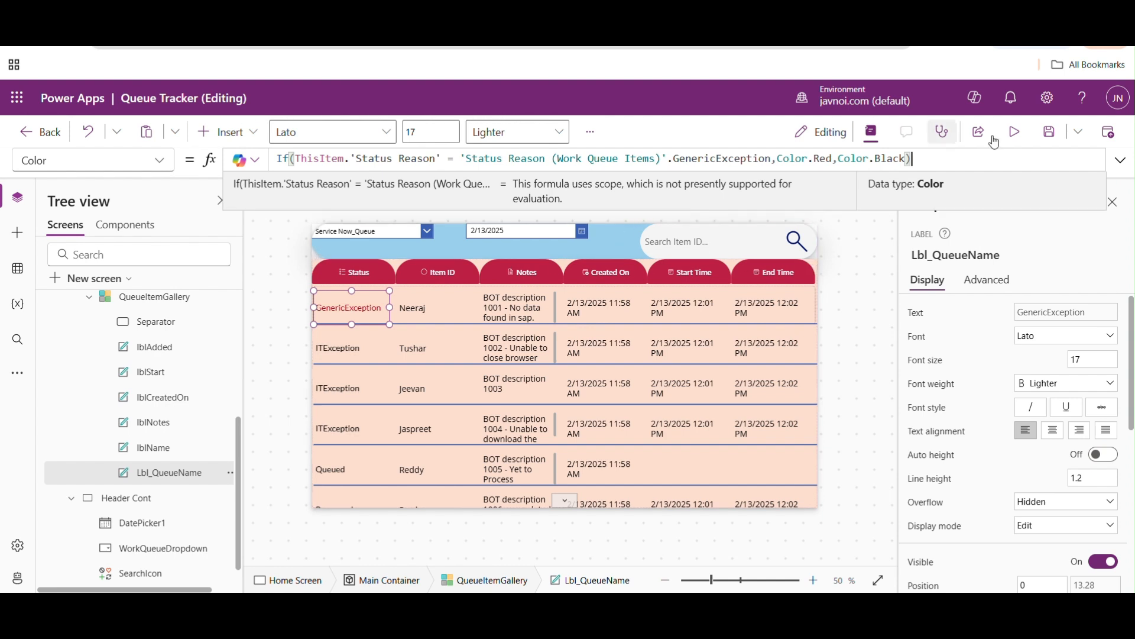
{"action": "left_click", "coordinate": [338, 308]}
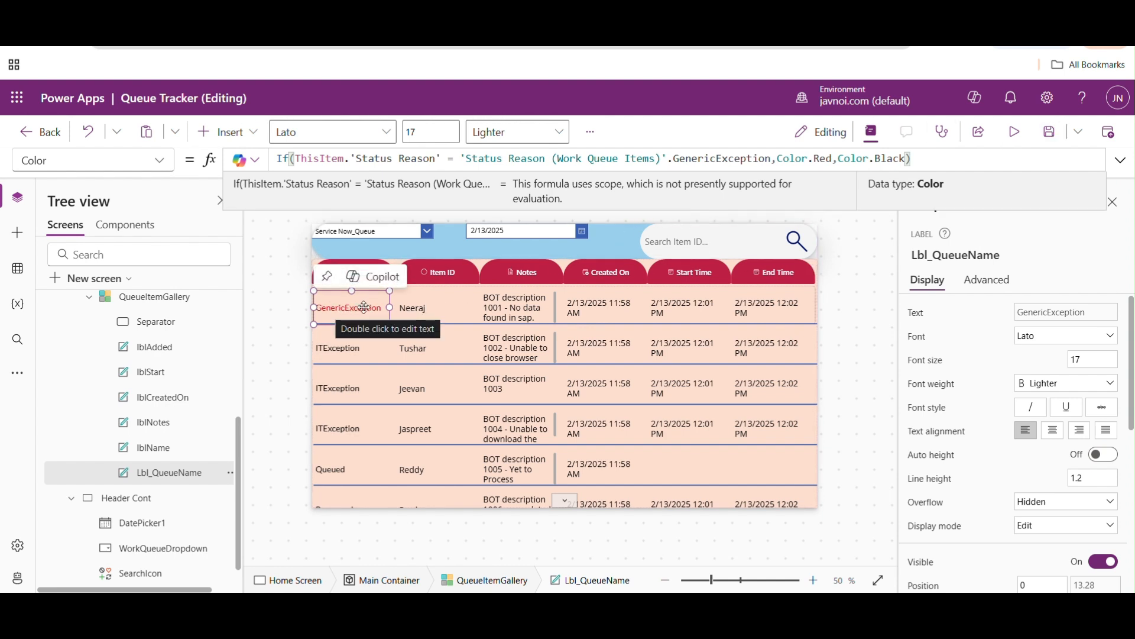
- Replace the Color.Black fallback with a copy of the 'Status Reason (Work Queue Items)'.GenericException expression
{"action": "left_click_drag", "start_coordinate": [839, 161], "coordinate": [896, 156]}
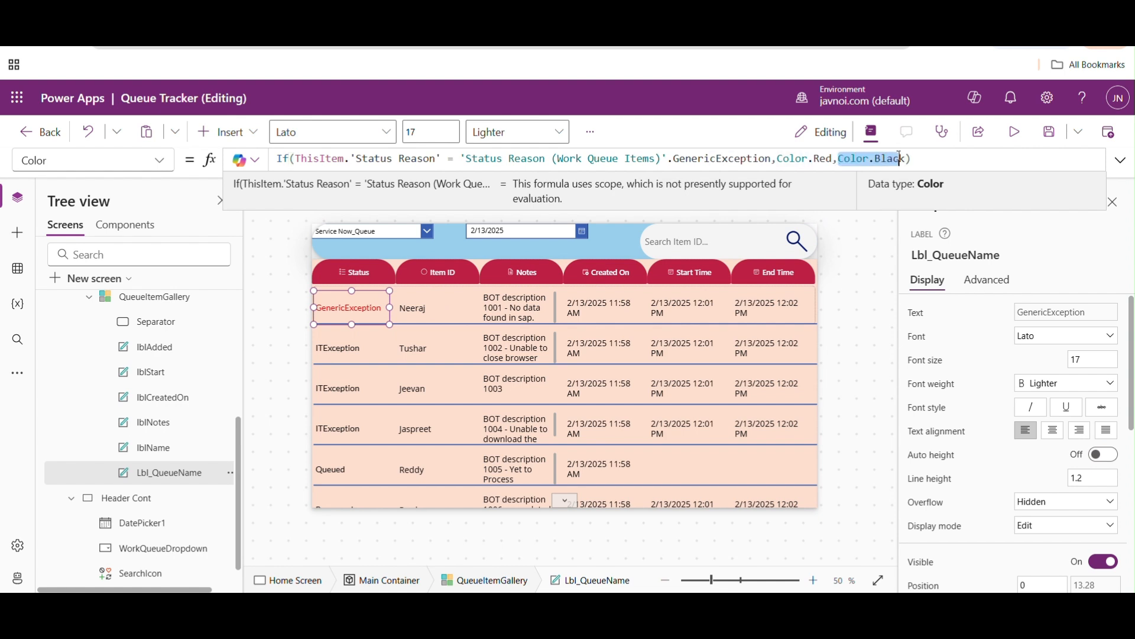
{"action": "key", "text": "BackSpace"}
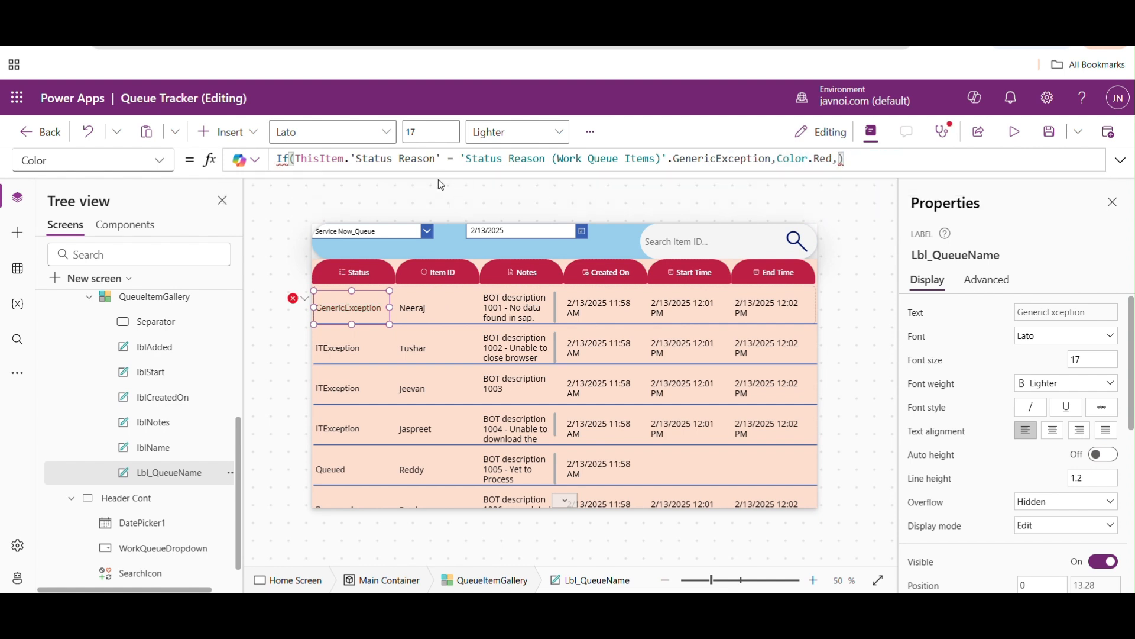
{"action": "left_click_drag", "start_coordinate": [462, 159], "coordinate": [772, 156]}
{"action": "key", "text": "ctrl+c"}
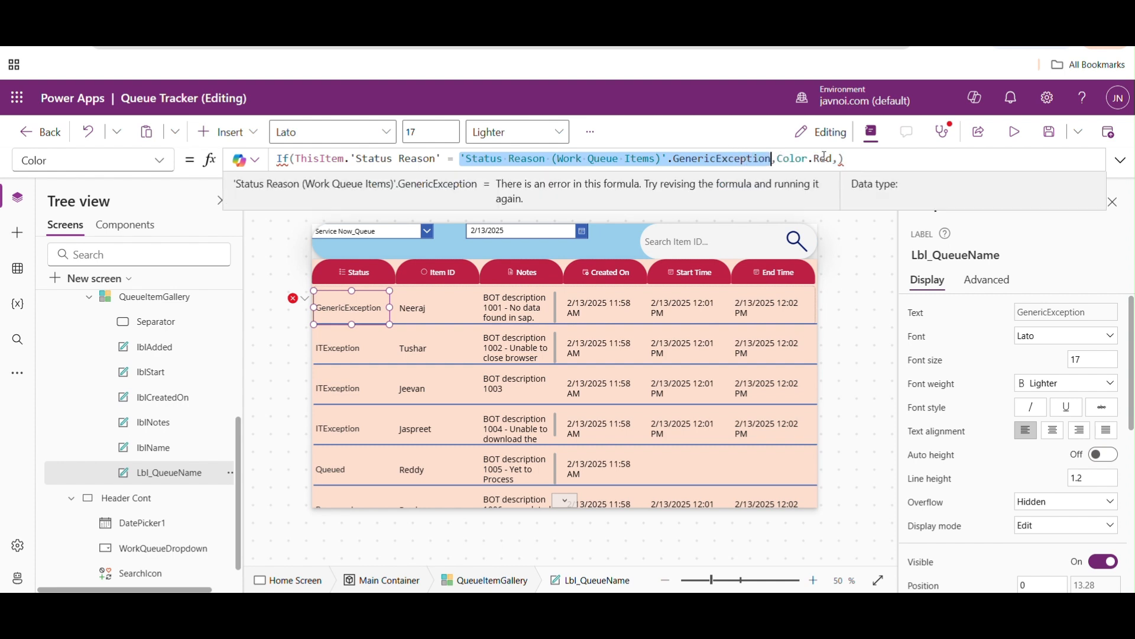
{"action": "left_click", "coordinate": [839, 158]}
{"action": "key", "text": "ctrl+v"}
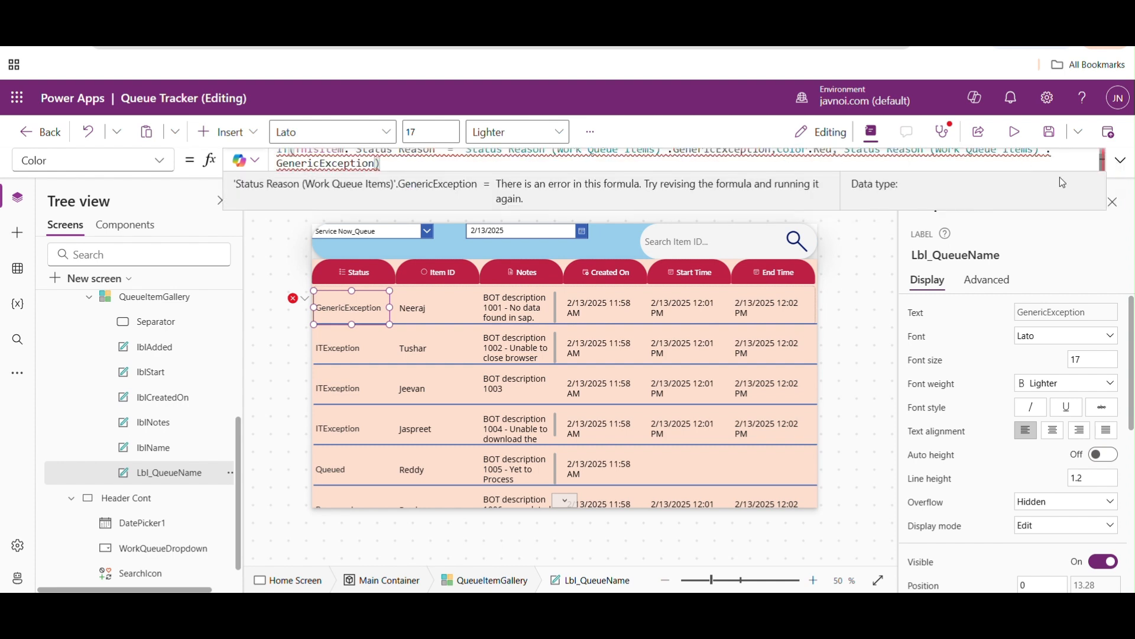
- Expand the Color formula and change the copied expression's status value to BusinessException
{"action": "left_click", "coordinate": [1124, 165]}
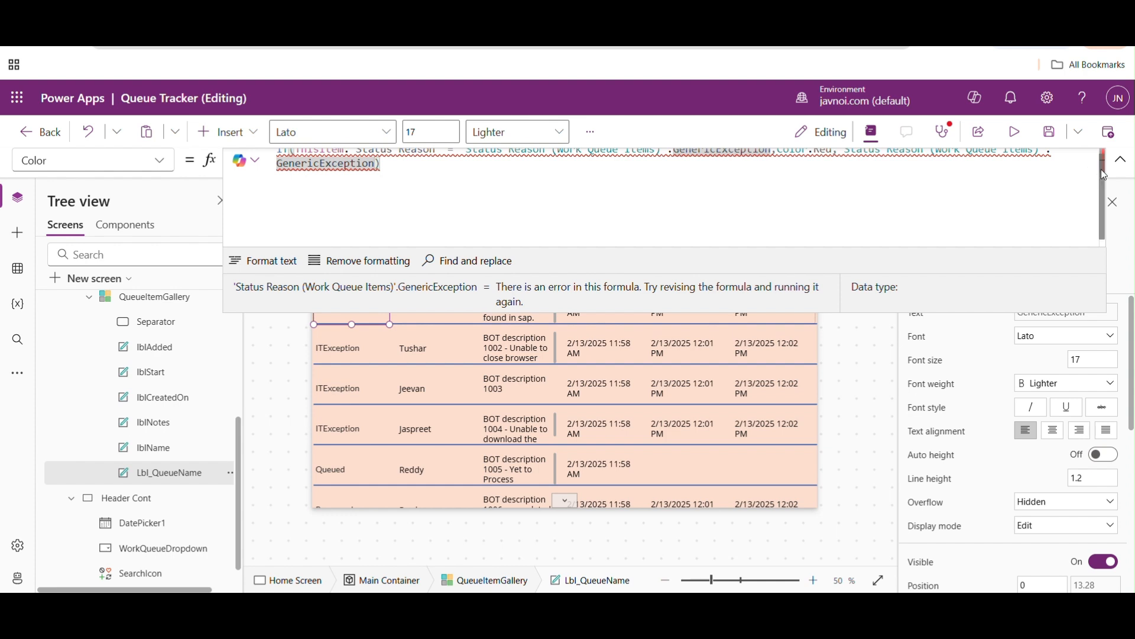
{"action": "scroll", "coordinate": [1103, 175], "scroll_direction": "up", "scroll_amount": 1}
{"action": "key", "text": "BackSpace"}
{"action": "key", "text": "BackSpace"}
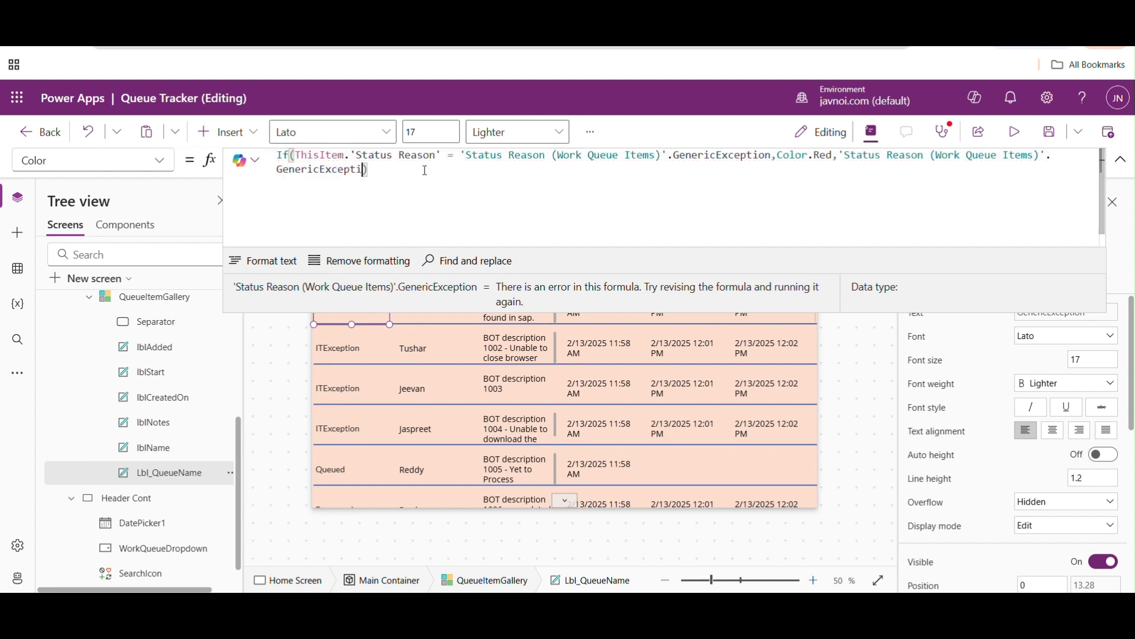
{"action": "key", "text": "BackSpace"}
{"action": "key", "text": "BackSpace"}
{"action": "key", "text": "BackSpace"}
{"action": "key", "text": "BackSpace"}
{"action": "type", "text": "."}
{"action": "key", "text": "Tab"}
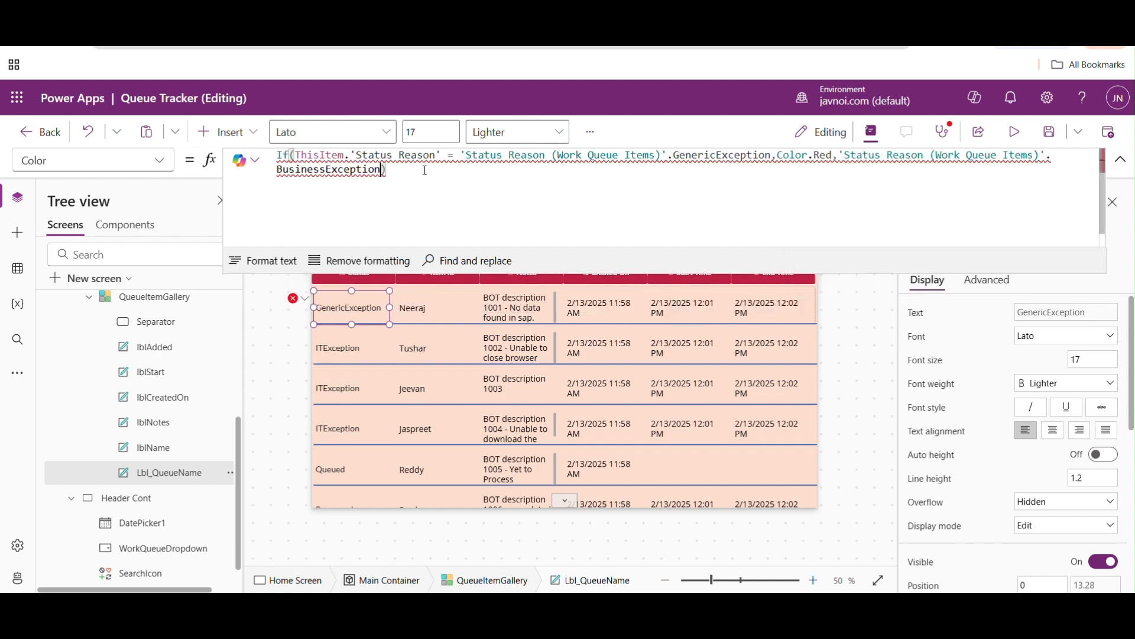
- Set Color.DarkBlue as the colour following the BusinessException expression
{"action": "type", "text": ",c"}
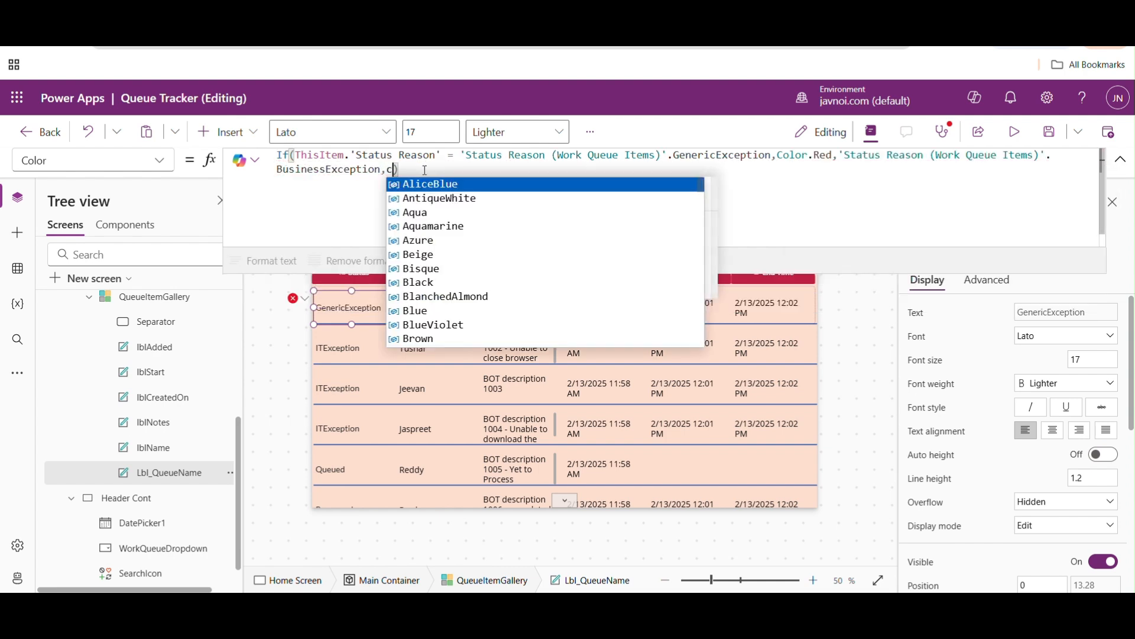
{"action": "type", "text": "olor."}
{"action": "key", "text": "Escape"}
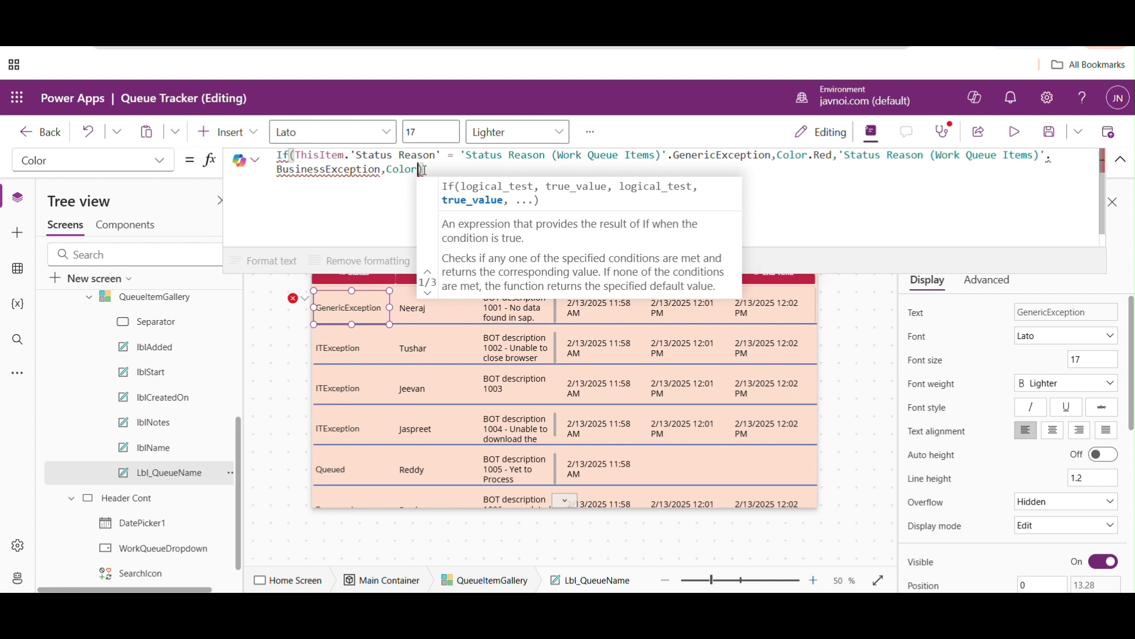
{"action": "key", "text": "ctrl+space"}
{"action": "key", "text": "Down"}
{"action": "key", "text": "Down"}
{"action": "key", "text": "Down"}
{"action": "key", "text": "Down"}
{"action": "key", "text": "Down"}
{"action": "key", "text": "Down"}
{"action": "key", "text": "Down"}
{"action": "key", "text": "Down"}
{"action": "key", "text": "Down"}
{"action": "key", "text": "Down"}
{"action": "key", "text": "Down"}
{"action": "key", "text": "Down"}
{"action": "key", "text": "Down"}
{"action": "key", "text": "Down"}
{"action": "key", "text": "Down"}
{"action": "key", "text": "Down"}
{"action": "key", "text": "Down"}
{"action": "key", "text": "Down"}
{"action": "key", "text": "Down"}
{"action": "key", "text": "Down"}
{"action": "key", "text": "Down"}
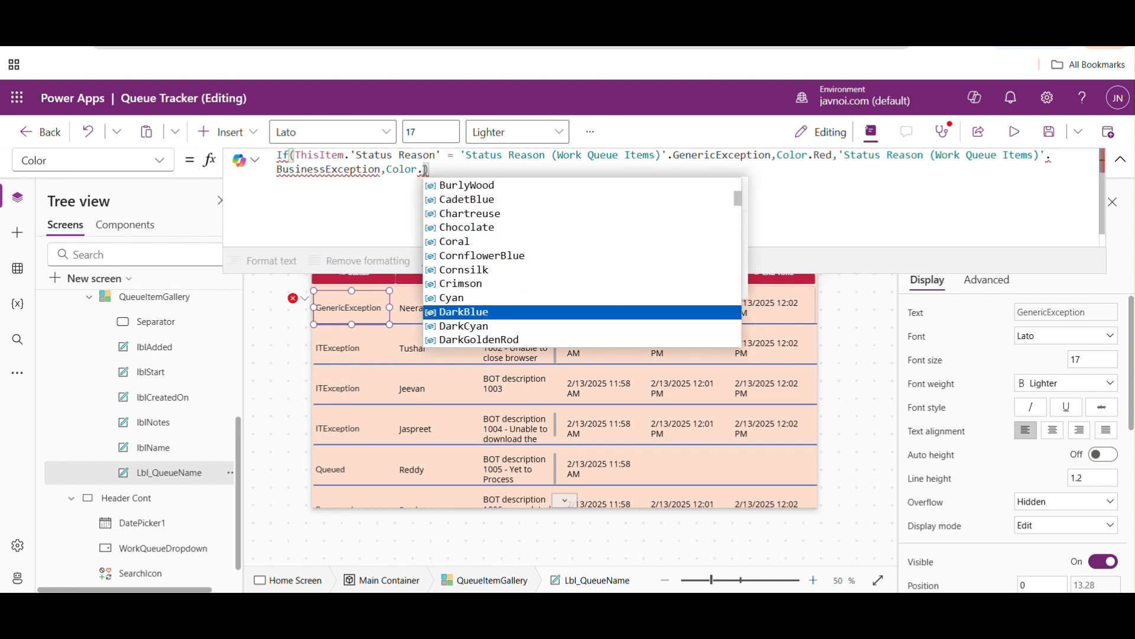
{"action": "key", "text": "Tab"}
- Add a copy of the 'Status Reason (Work Queue Items)' reference after Color.DarkBlue and choose ITException as its status value
{"action": "type", "text": ","}
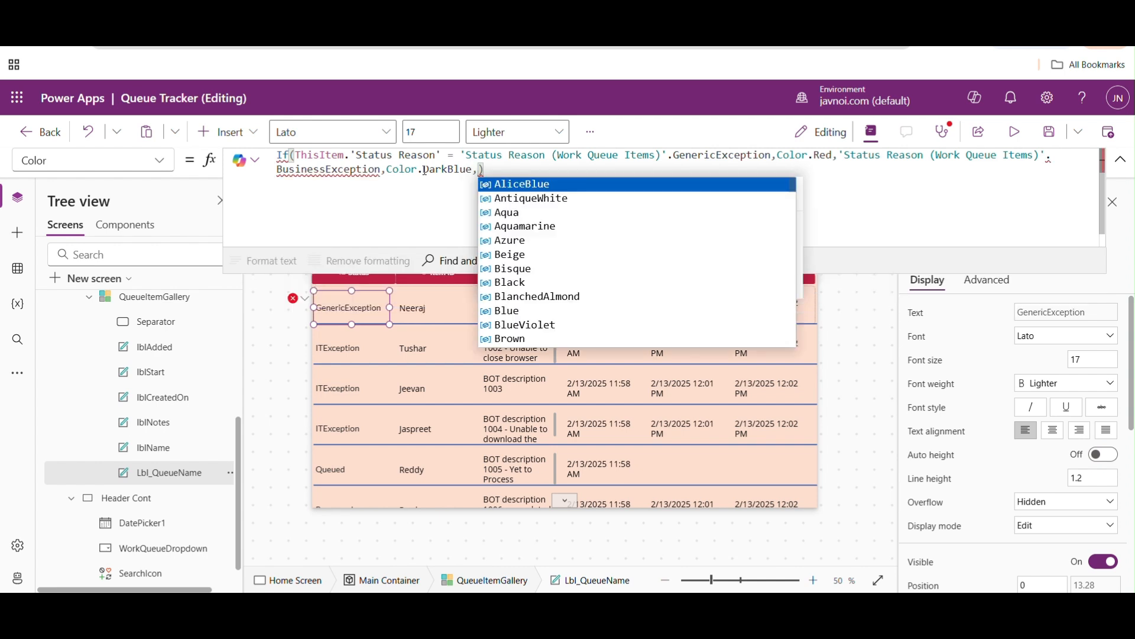
{"action": "type", "text": "st"}
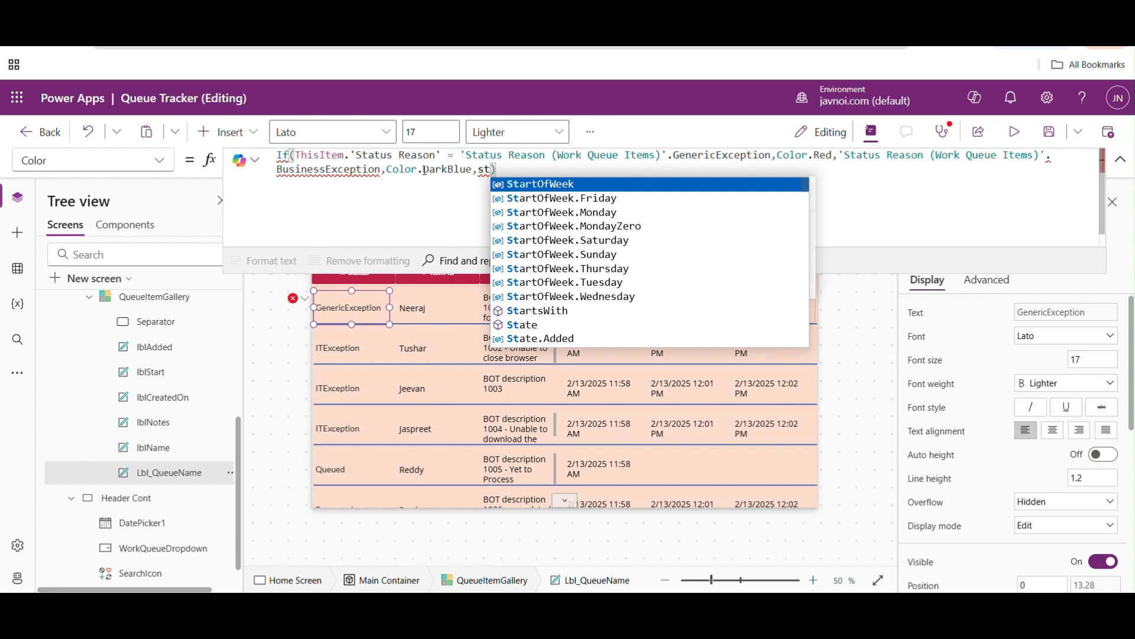
{"action": "left_click_drag", "start_coordinate": [462, 156], "coordinate": [672, 163]}
{"action": "key", "text": "ctrl+c"}
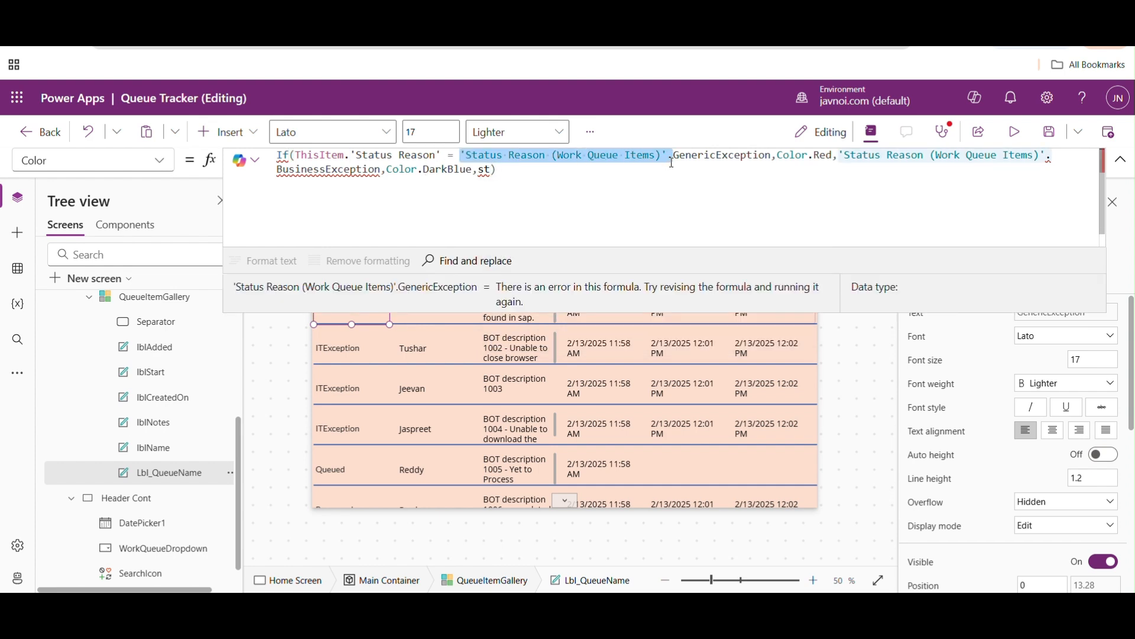
{"action": "left_click", "coordinate": [495, 172]}
{"action": "key", "text": "BackSpace"}
{"action": "key", "text": "BackSpace"}
{"action": "key", "text": "ctrl+v"}
{"action": "type", "text": "."}
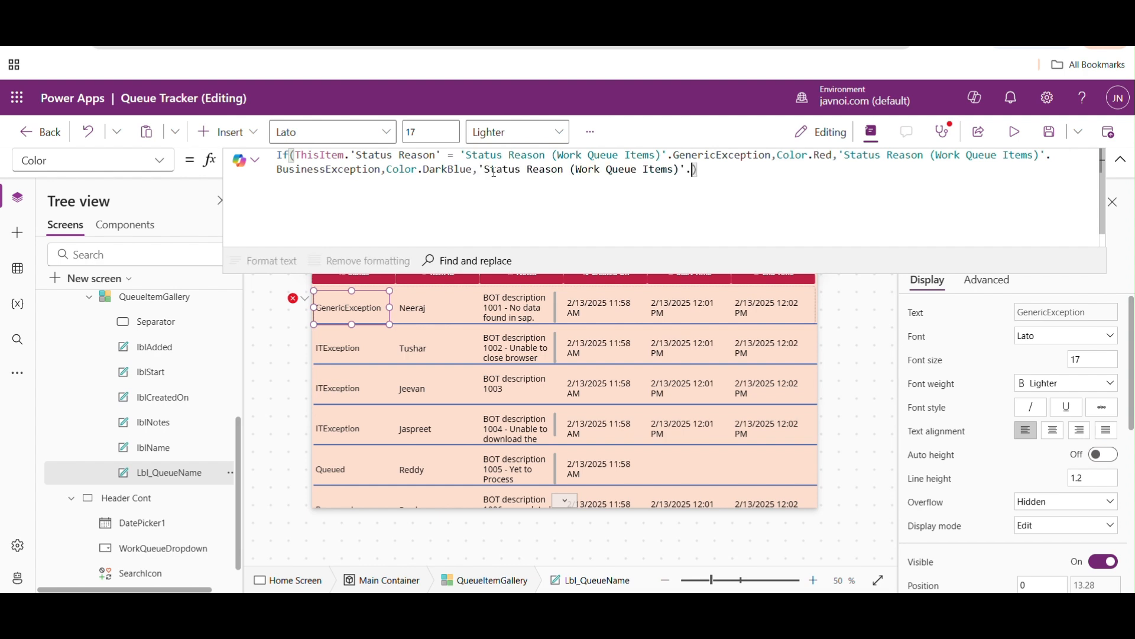
{"action": "key", "text": "Down"}
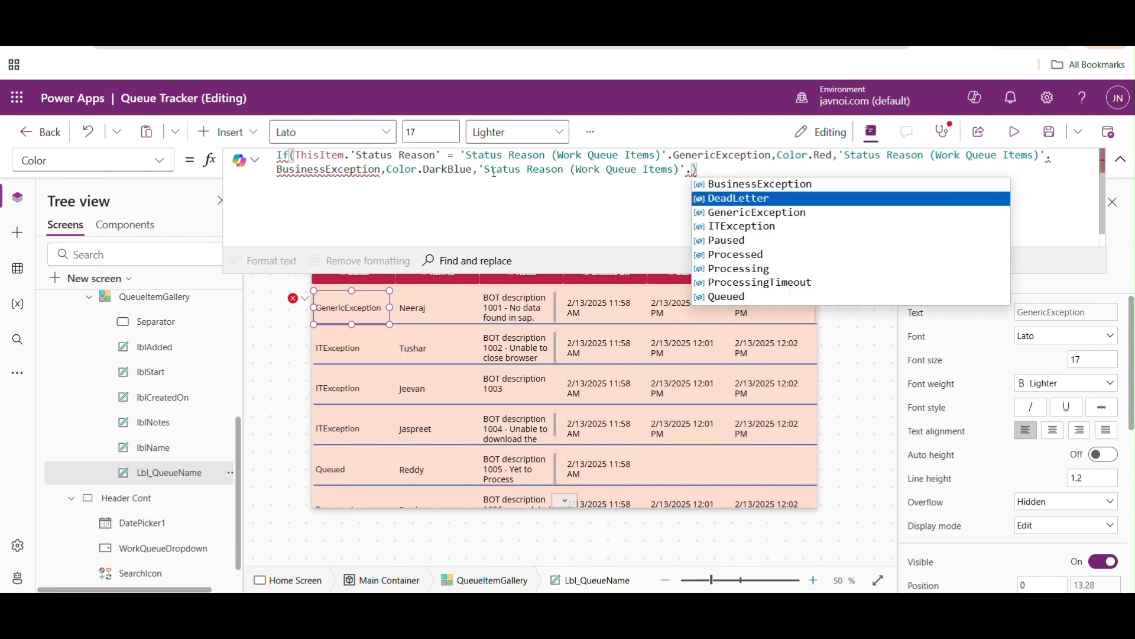
{"action": "key", "text": "Down"}
{"action": "key", "text": "Down"}
{"action": "key", "text": "Tab"}
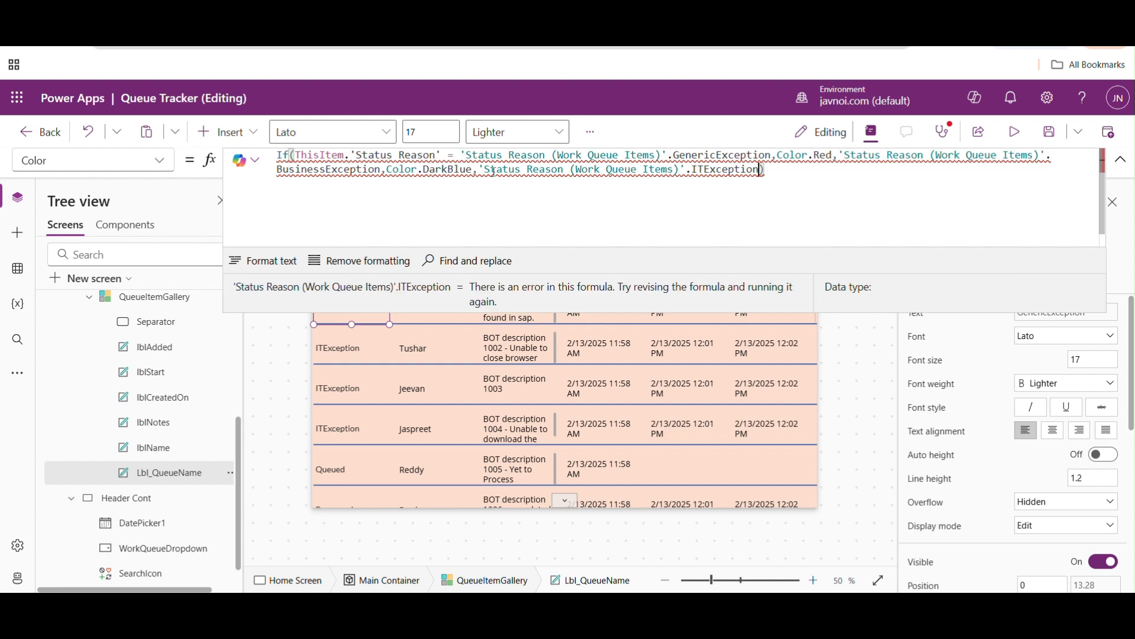
- Set Color.Yellow as the colour following the ITException expression and close the If formula
{"action": "type", "text": "."}
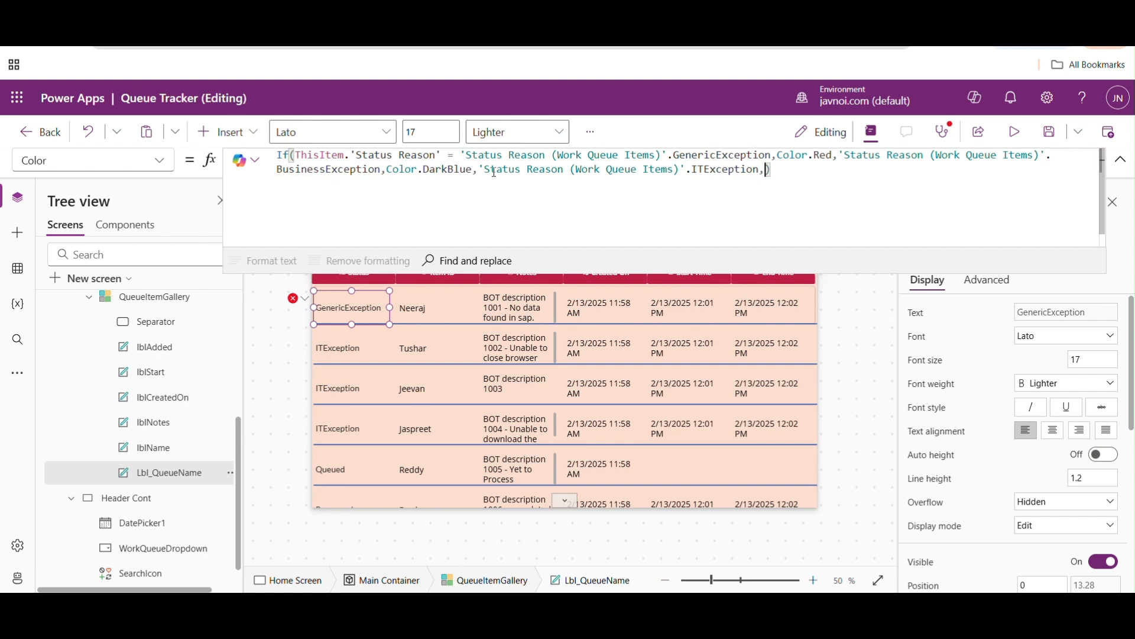
{"action": "type", "text": "Color."}
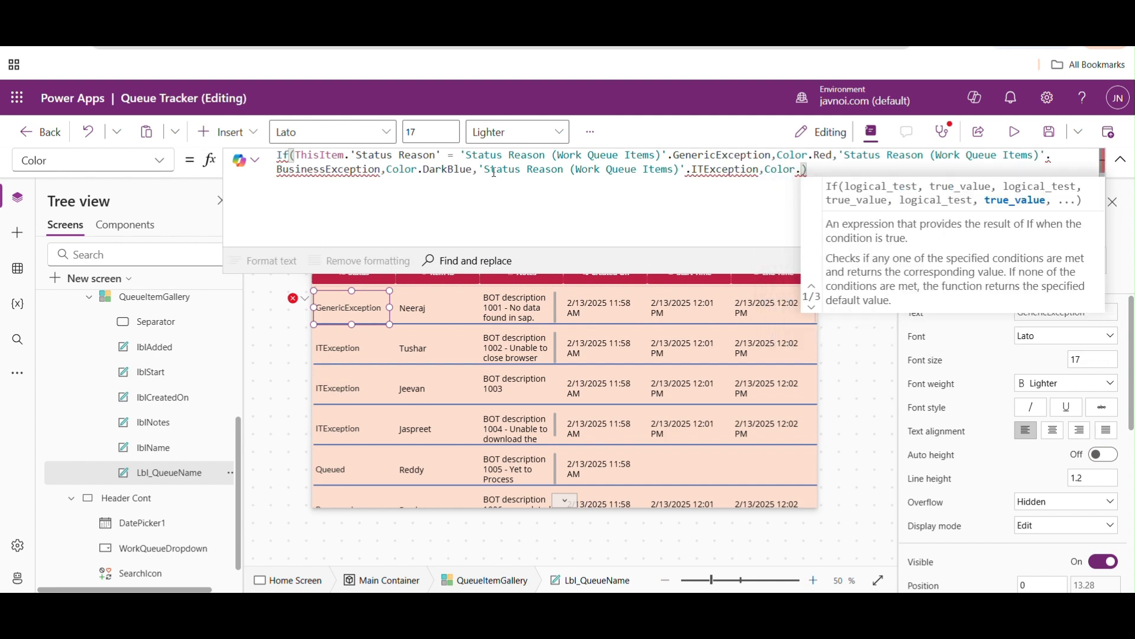
{"action": "type", "text": "Yellow"}
{"action": "type", "text": "0"}
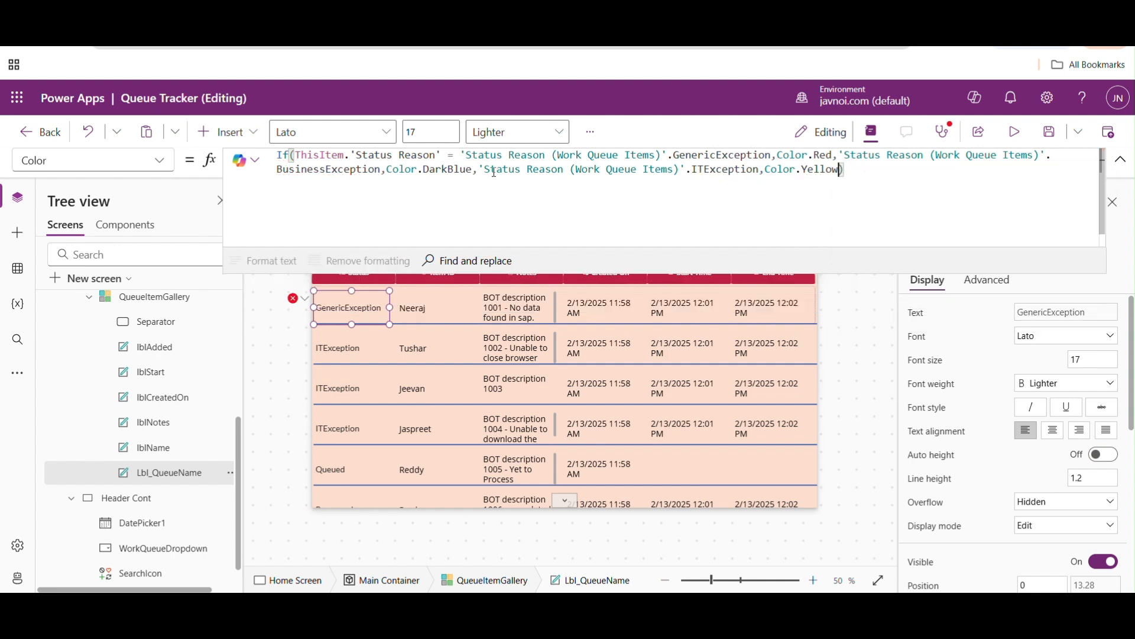
{"action": "type", "text": ")"}
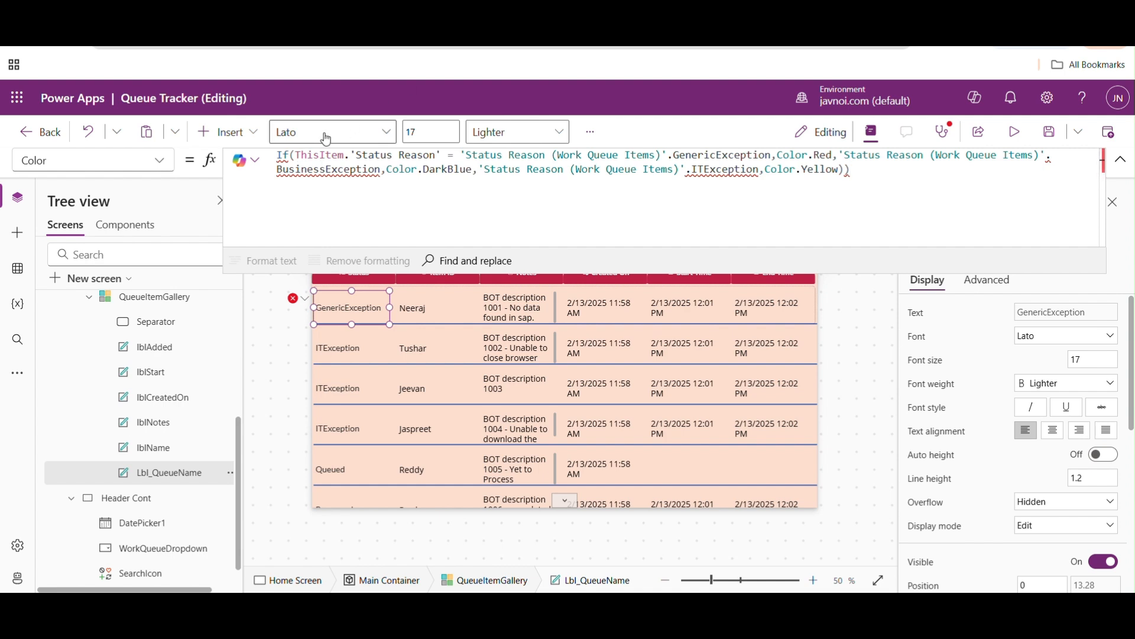
- Insert ThisItem.'Status Reason' = before both the BusinessException and ITException expressions to make them complete conditions
{"action": "left_click", "coordinate": [298, 152]}
{"action": "left_click_drag", "start_coordinate": [298, 152], "coordinate": [450, 155]}
{"action": "key", "text": "ctrl+c"}
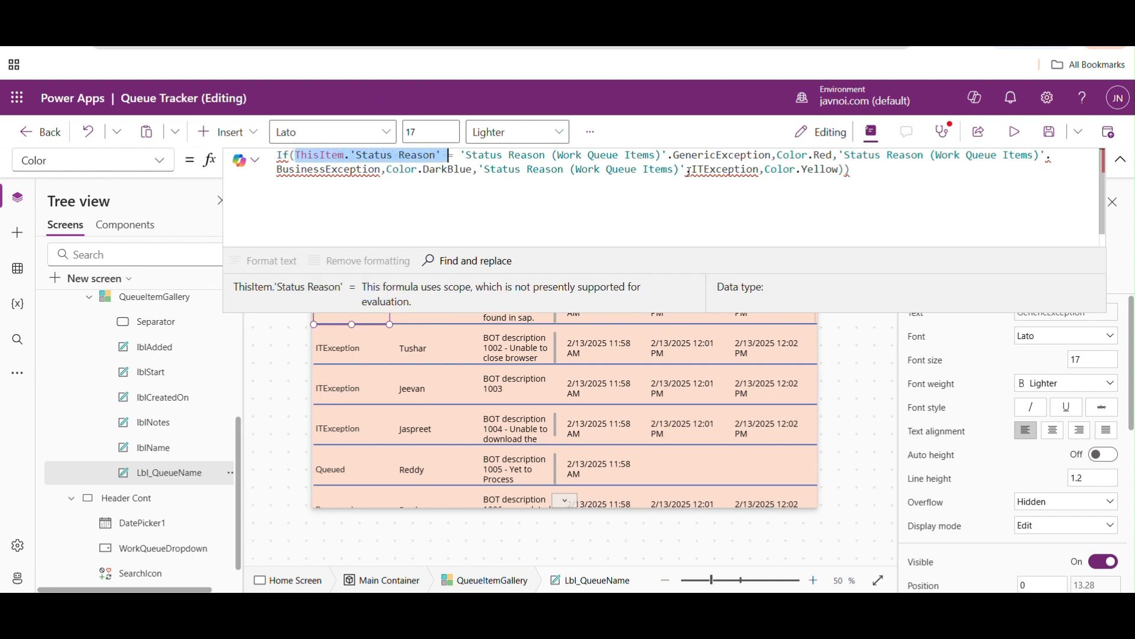
{"action": "left_click", "coordinate": [838, 156]}
{"action": "key", "text": "ctrl+v"}
{"action": "type", "text": "="}
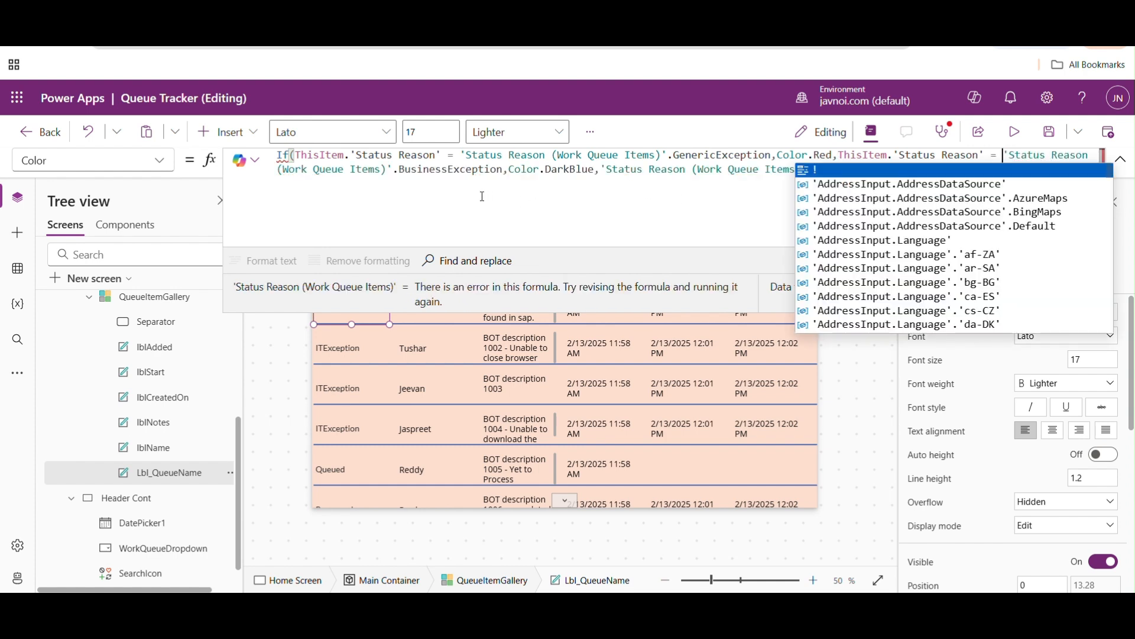
{"action": "left_click", "coordinate": [597, 174]}
{"action": "key", "text": "ctrl+v"}
{"action": "type", "text": "="}
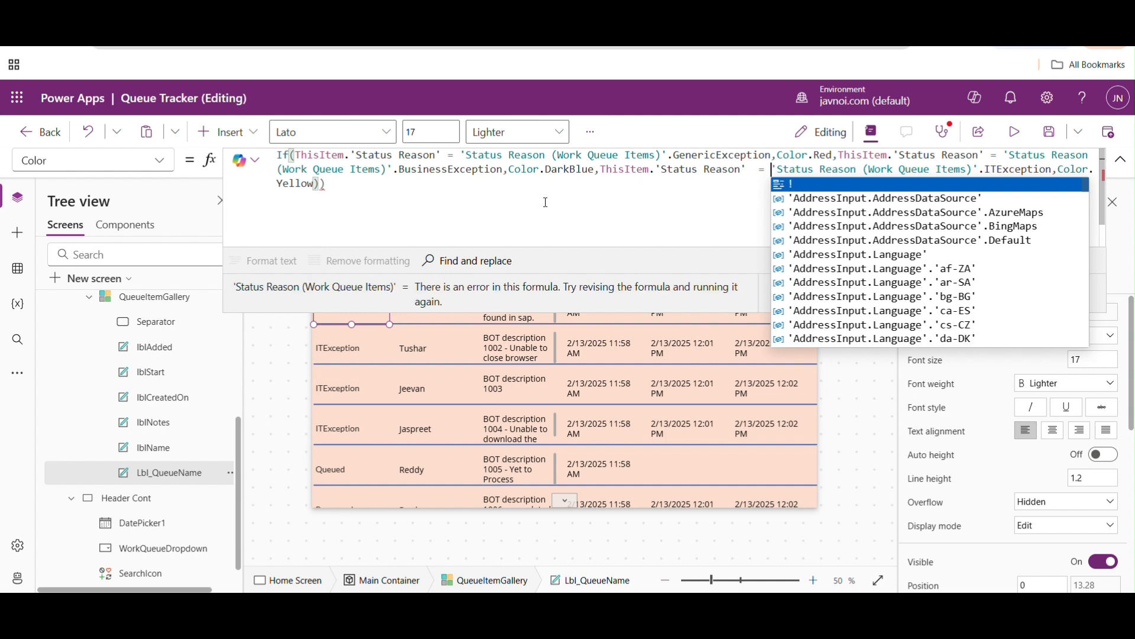
{"action": "left_click", "coordinate": [545, 224]}
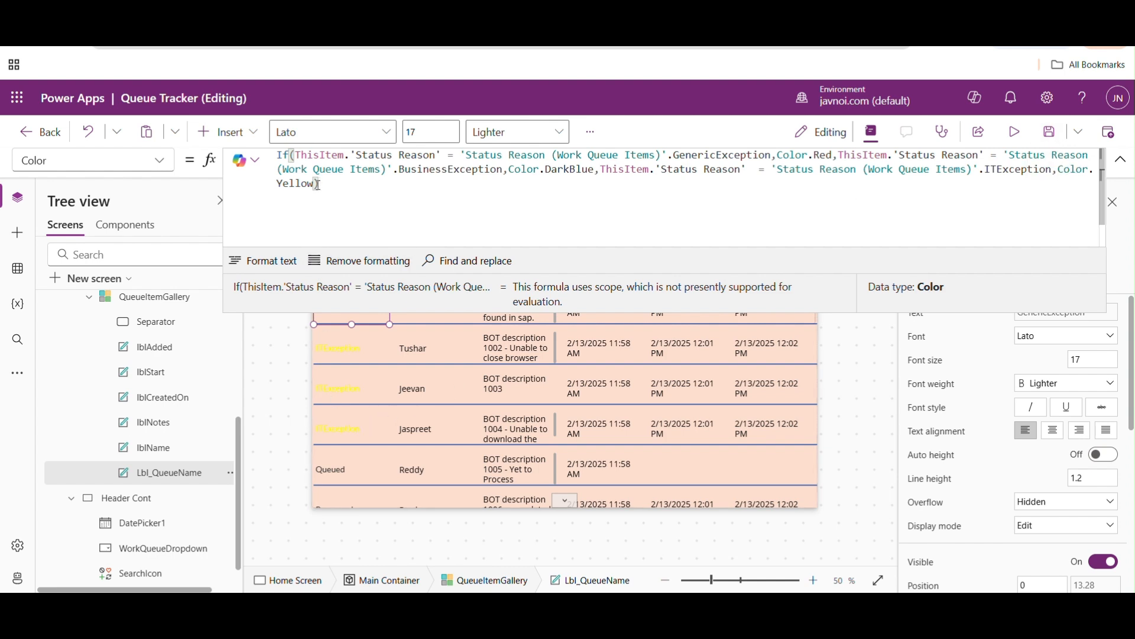
- Change the ITException colour to Color.Blue
{"action": "key", "text": "BackSpace"}
{"action": "key", "text": "BackSpace"}
{"action": "key", "text": "BackSpace"}
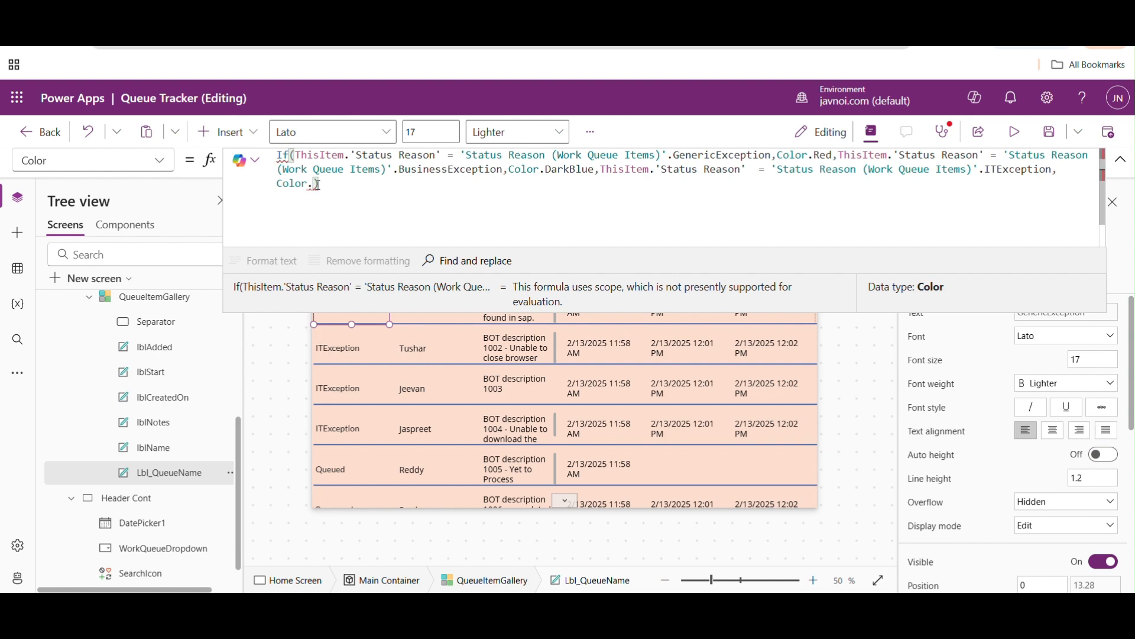
{"action": "key", "text": "Down"}
{"action": "key", "text": "Down"}
{"action": "key", "text": "Down"}
{"action": "key", "text": "Down"}
{"action": "key", "text": "Down"}
{"action": "key", "text": "Down"}
{"action": "key", "text": "Down"}
{"action": "key", "text": "Down"}
{"action": "key", "text": "Down"}
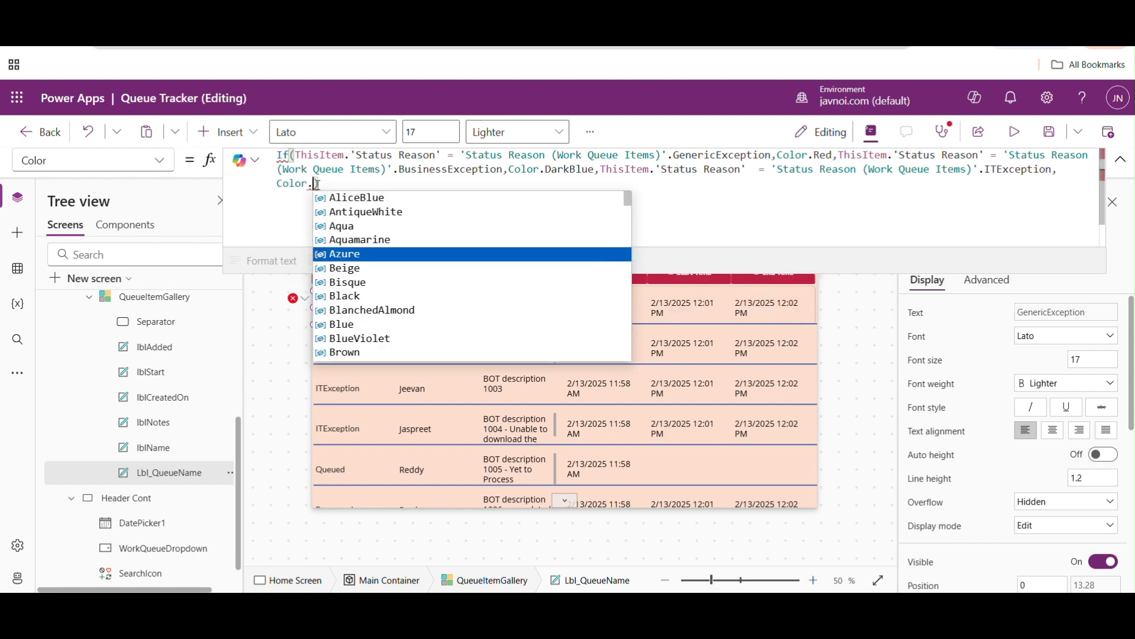
{"action": "key", "text": "Return"}
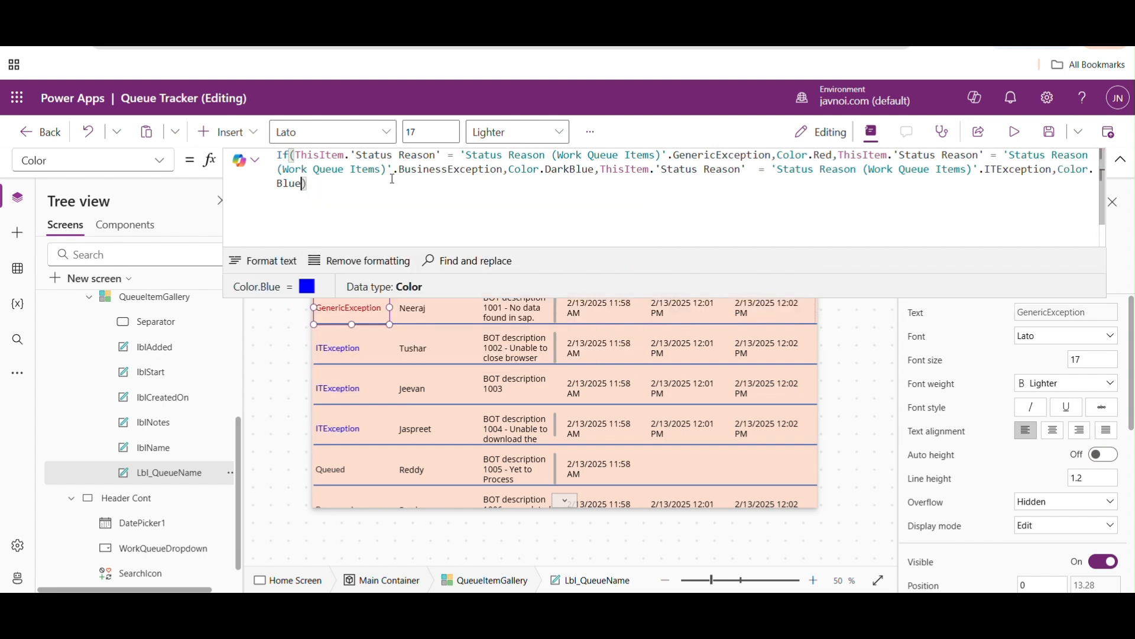
- Append a copy of all three condition and colour pairs at the end of the If formula
{"action": "left_click_drag", "start_coordinate": [299, 155], "coordinate": [303, 179]}
{"action": "key", "text": "ctrl+c"}
{"action": "left_click", "coordinate": [304, 181]}
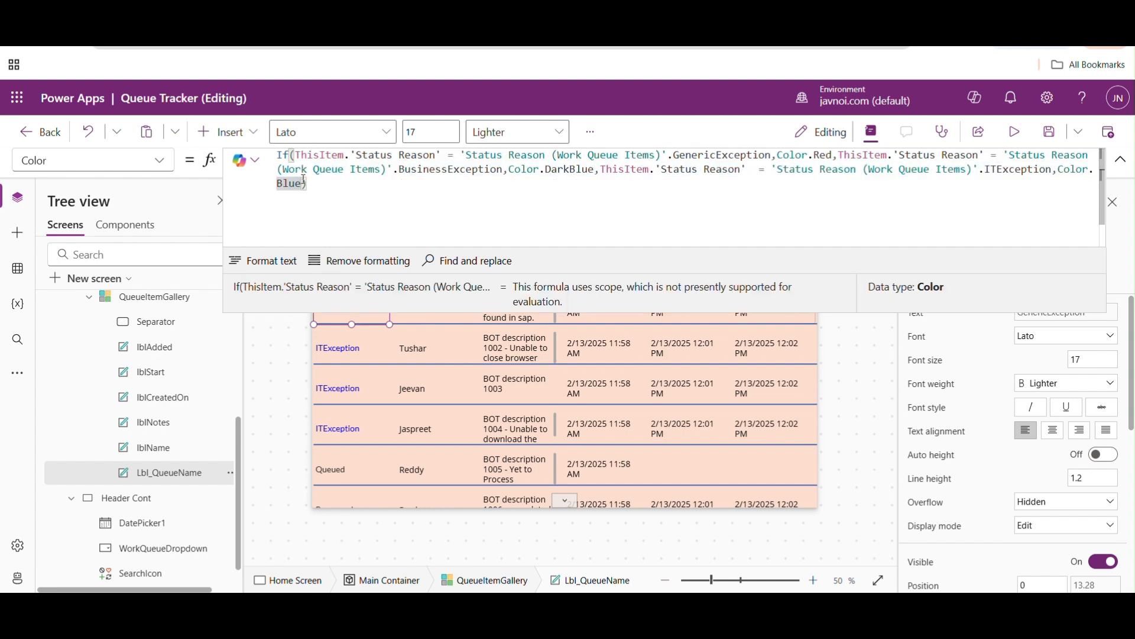
{"action": "key", "text": "Left"}
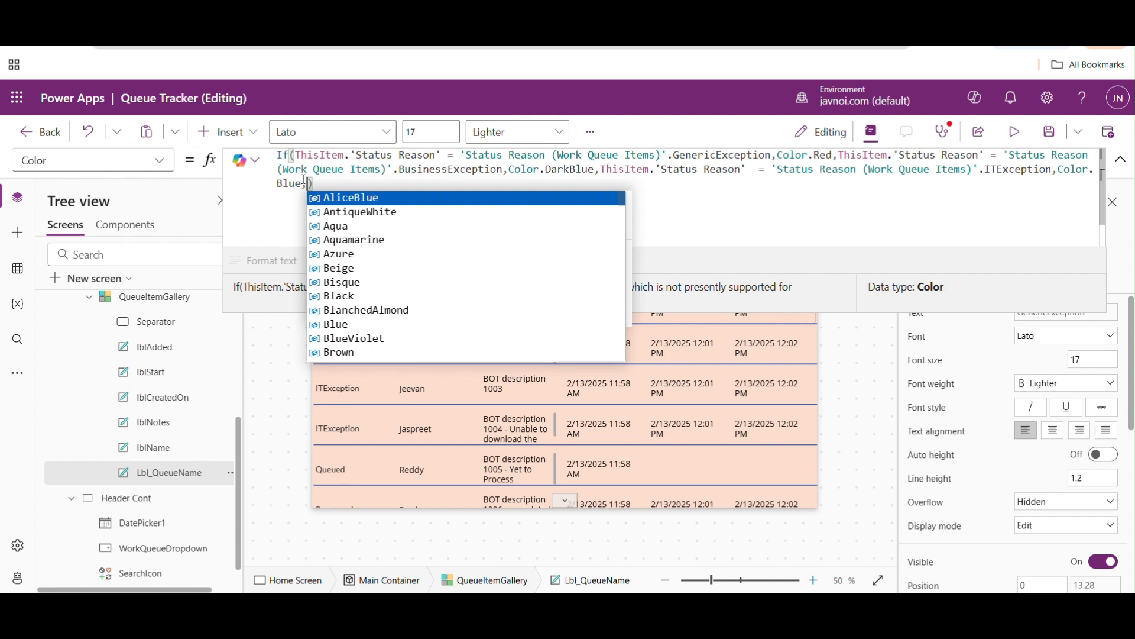
{"action": "type", "text": ","}
{"action": "key", "text": "ctrl+v"}
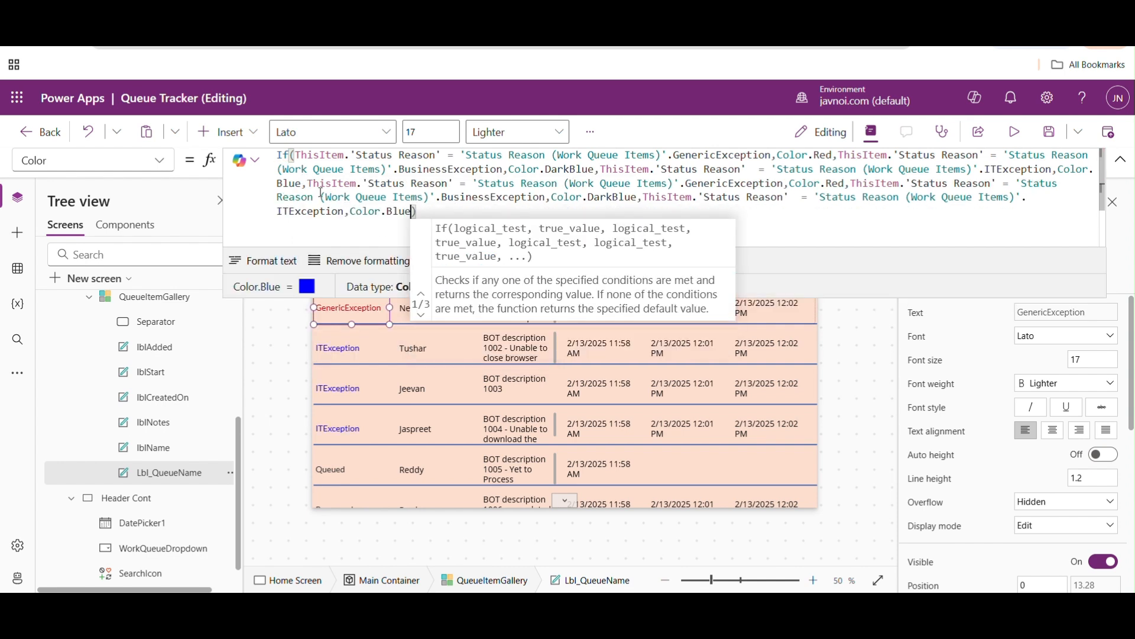
- Change the status value in the copied GenericException condition to Processed
{"action": "left_click", "coordinate": [776, 179]}
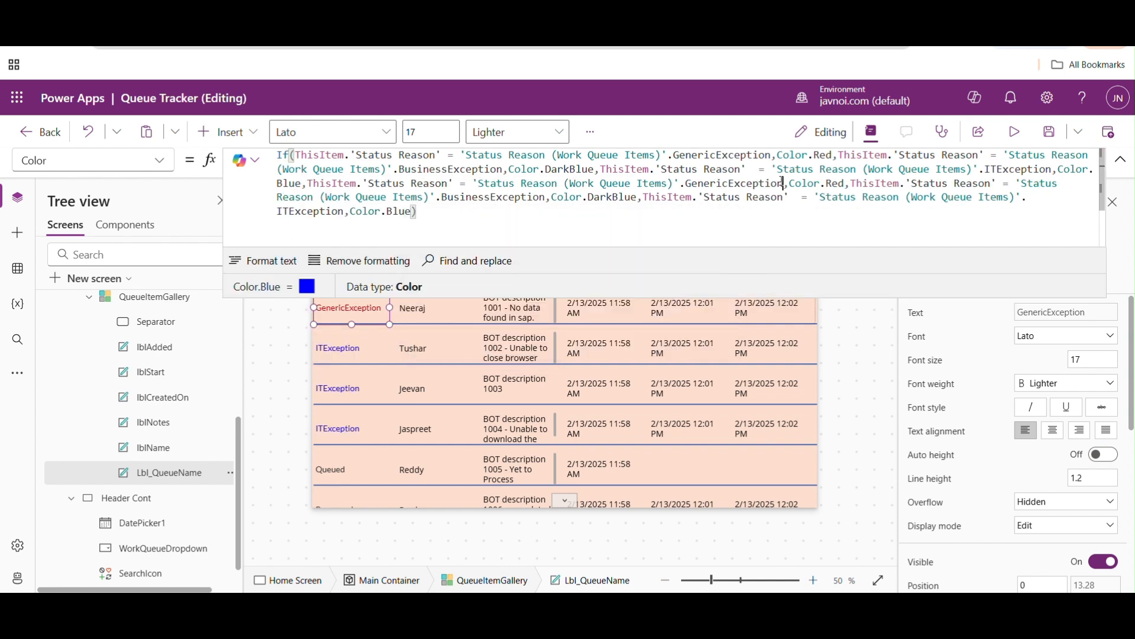
{"action": "key", "text": "BackSpace"}
{"action": "key", "text": "BackSpace"}
{"action": "key", "text": "BackSpace"}
{"action": "key", "text": "BackSpace"}
{"action": "key", "text": "BackSpace"}
{"action": "key", "text": "BackSpace"}
{"action": "key", "text": "BackSpace"}
{"action": "key", "text": "BackSpace"}
{"action": "key", "text": "BackSpace"}
{"action": "key", "text": "BackSpace"}
{"action": "key", "text": "BackSpace"}
{"action": "key", "text": "BackSpace"}
{"action": "key", "text": "BackSpace"}
{"action": "key", "text": "BackSpace"}
{"action": "key", "text": "BackSpace"}
{"action": "key", "text": "BackSpace"}
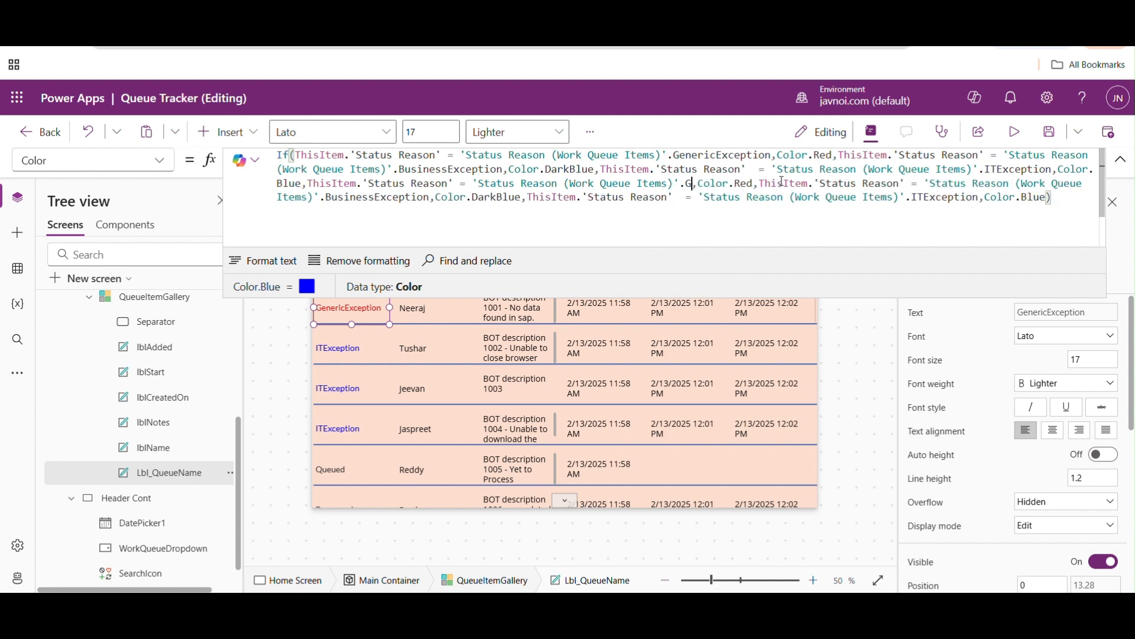
{"action": "type", "text": "Processed"}
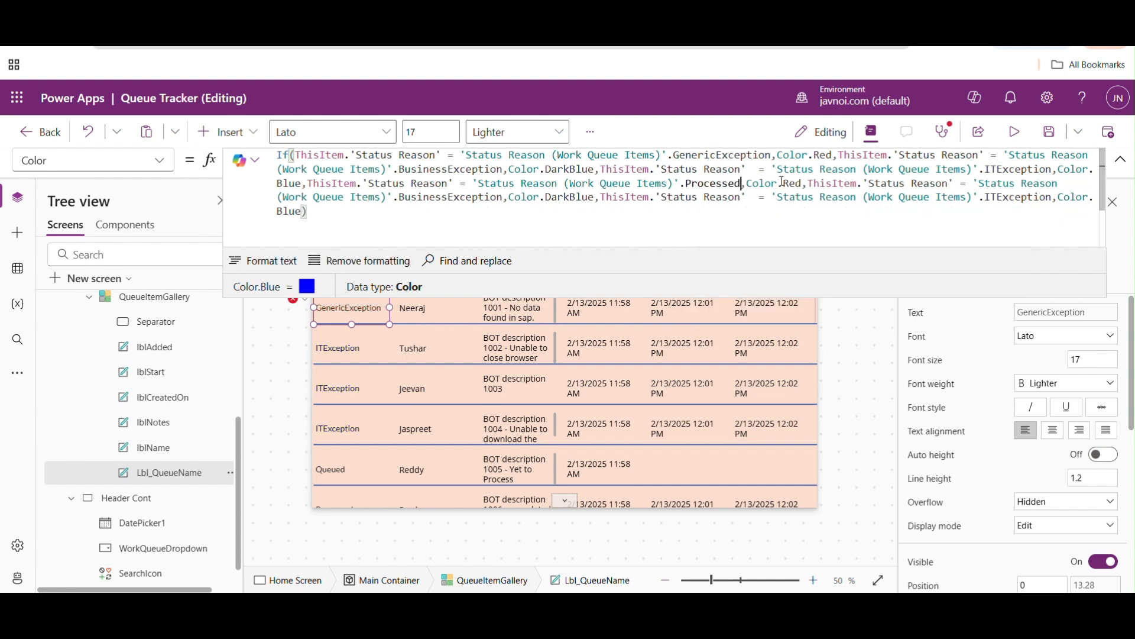
- Set the colour of the Processed condition to Color.Green
{"action": "left_click", "coordinate": [807, 183]}
{"action": "key", "text": "Left"}
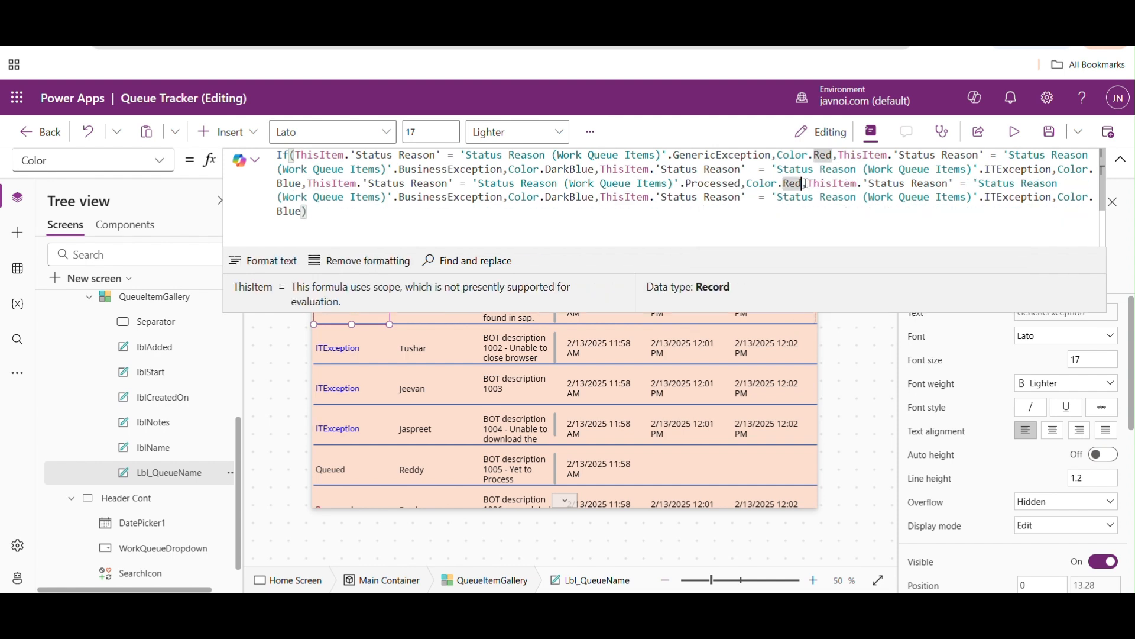
{"action": "key", "text": "BackSpace"}
{"action": "key", "text": "BackSpace"}
{"action": "key", "text": "BackSpace"}
{"action": "type", "text": "Green"}
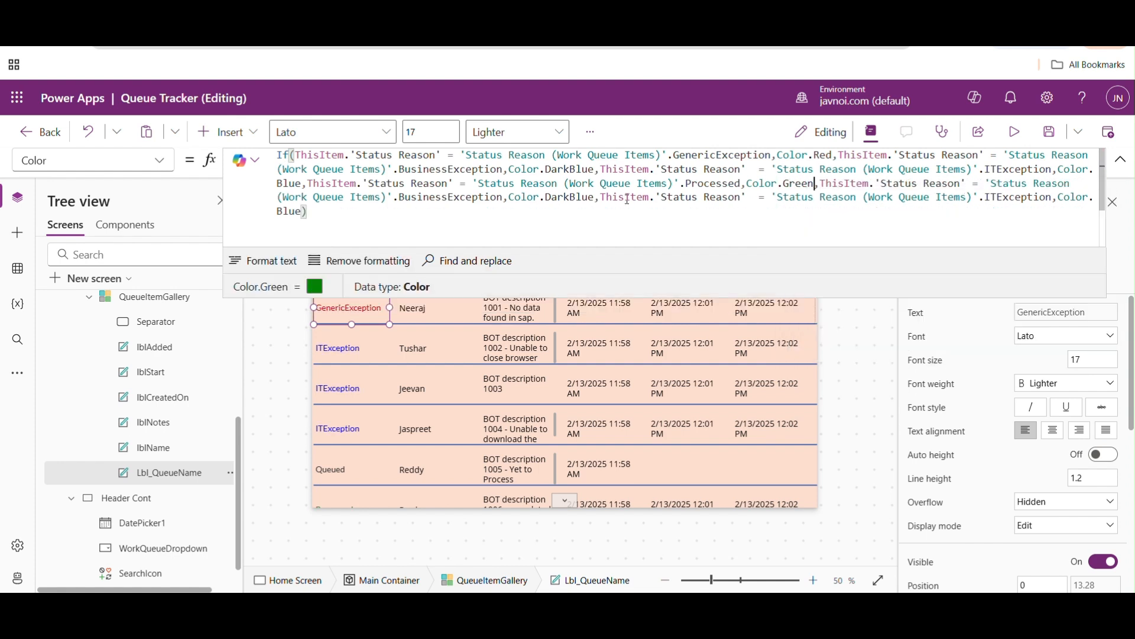
- Change the status value in the copied BusinessException condition to ProcessingTimeout
{"action": "key", "text": "BackSpace"}
{"action": "key", "text": "BackSpace"}
{"action": "key", "text": "BackSpace"}
{"action": "key", "text": "BackSpace"}
{"action": "key", "text": "BackSpace"}
{"action": "key", "text": "BackSpace"}
{"action": "key", "text": "BackSpace"}
{"action": "key", "text": "BackSpace"}
{"action": "key", "text": "BackSpace"}
{"action": "key", "text": "BackSpace"}
{"action": "key", "text": "BackSpace"}
{"action": "key", "text": "BackSpace"}
{"action": "key", "text": "BackSpace"}
{"action": "key", "text": "BackSpace"}
{"action": "key", "text": "BackSpace"}
{"action": "key", "text": "BackSpace"}
{"action": "key", "text": "BackSpace"}
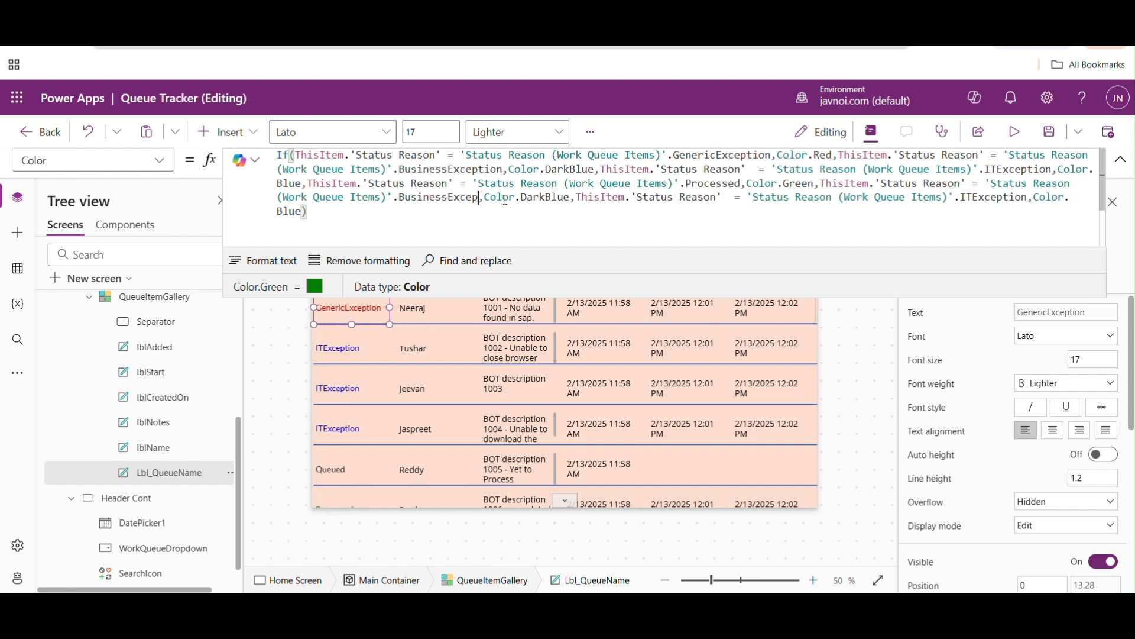
{"action": "key", "text": "BackSpace"}
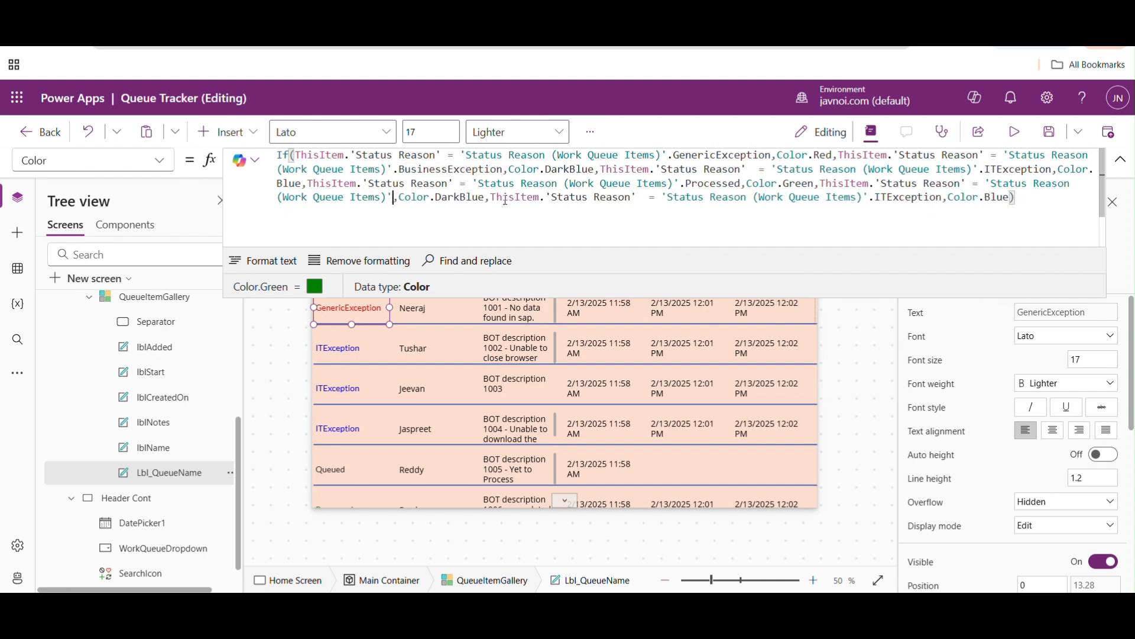
{"action": "type", "text": "."}
{"action": "key", "text": "Down"}
{"action": "key", "text": "Down"}
{"action": "key", "text": "Down"}
{"action": "key", "text": "Down"}
{"action": "key", "text": "Down"}
{"action": "key", "text": "Down"}
{"action": "key", "text": "Down"}
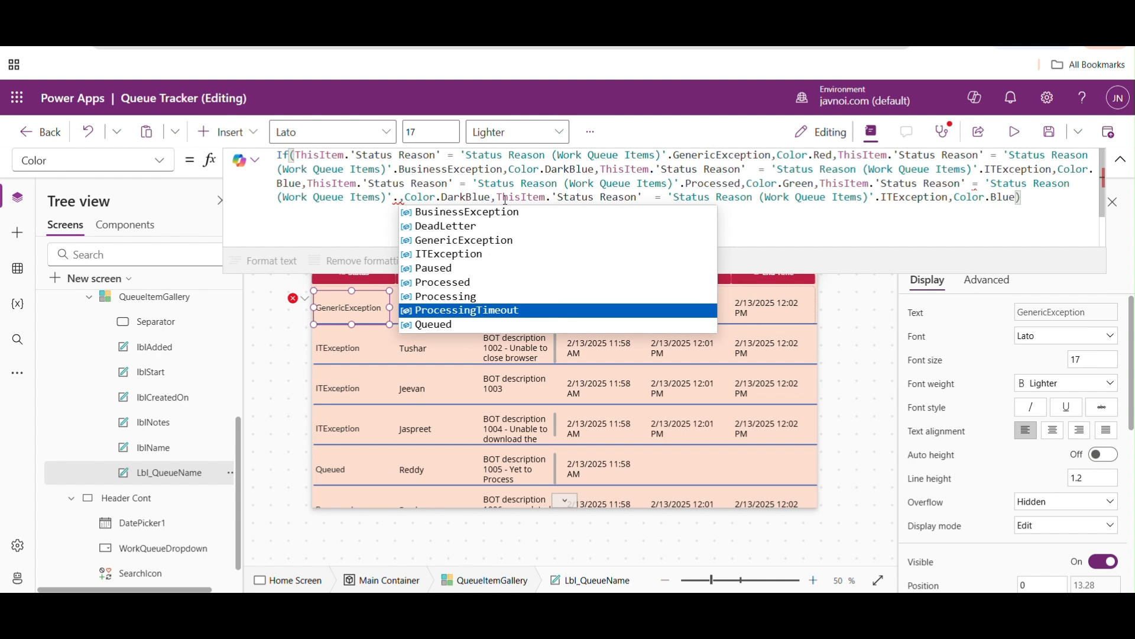
{"action": "key", "text": "Tab"}
- Set the colour of the ProcessingTimeout condition to Color.Violet
{"action": "double_click", "coordinate": [595, 196]}
{"action": "key", "text": "BackSpace"}
{"action": "key", "text": "BackSpace"}
{"action": "type", "text": ".Violet"}
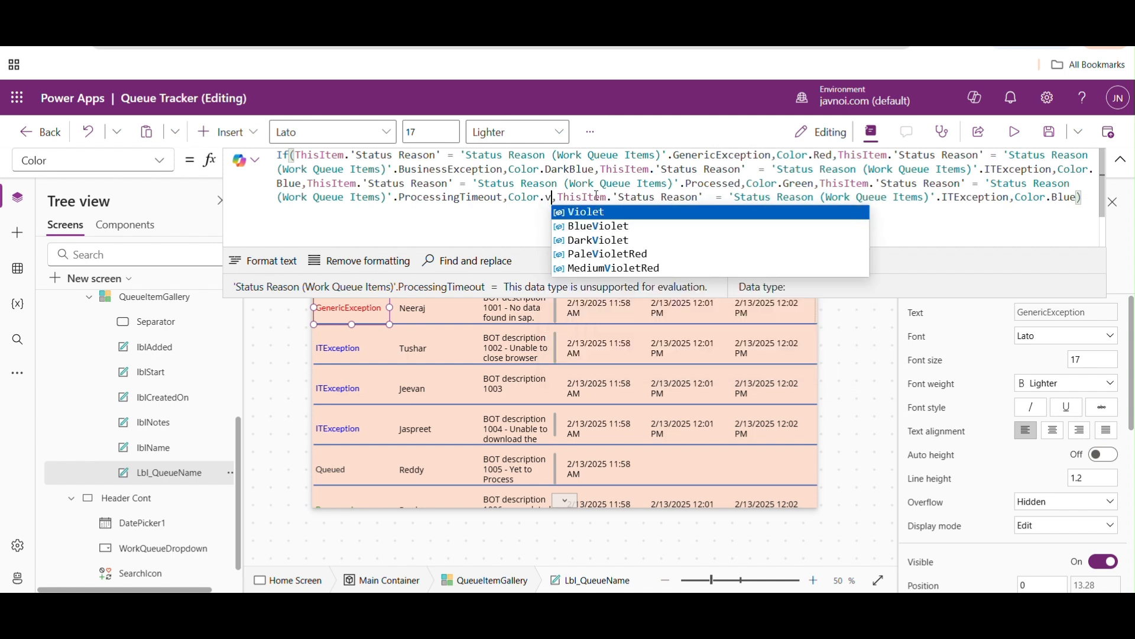
{"action": "key", "text": "Tab"}
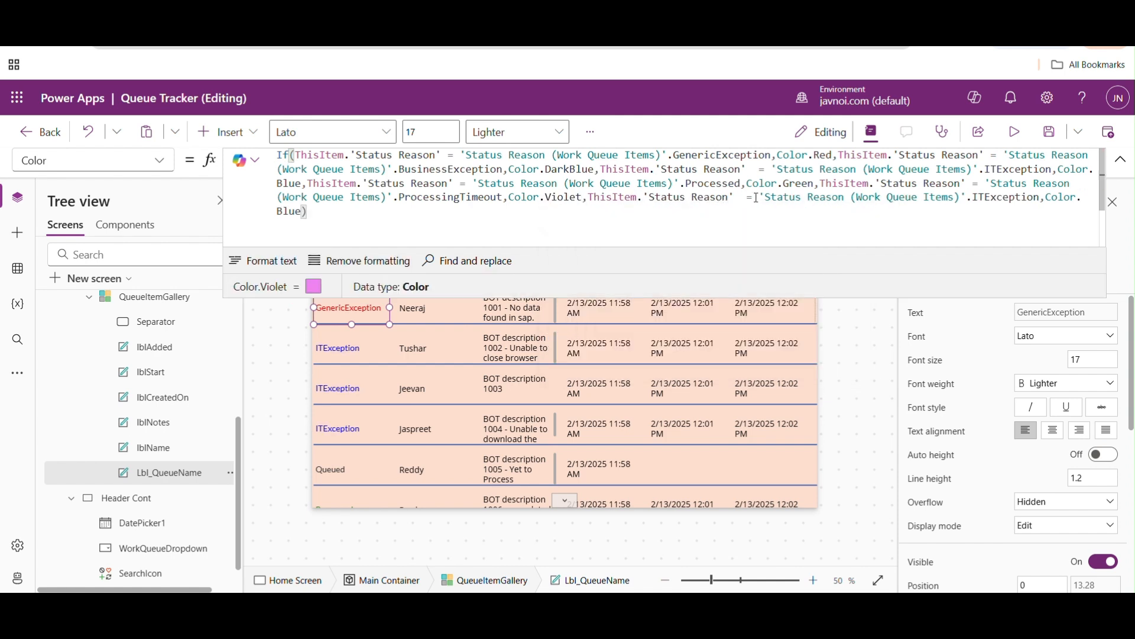
- Change the status value in the copied ITException condition to Processing
{"action": "double_click", "coordinate": [1028, 199]}
{"action": "key", "text": "BackSpace"}
{"action": "key", "text": "BackSpace"}
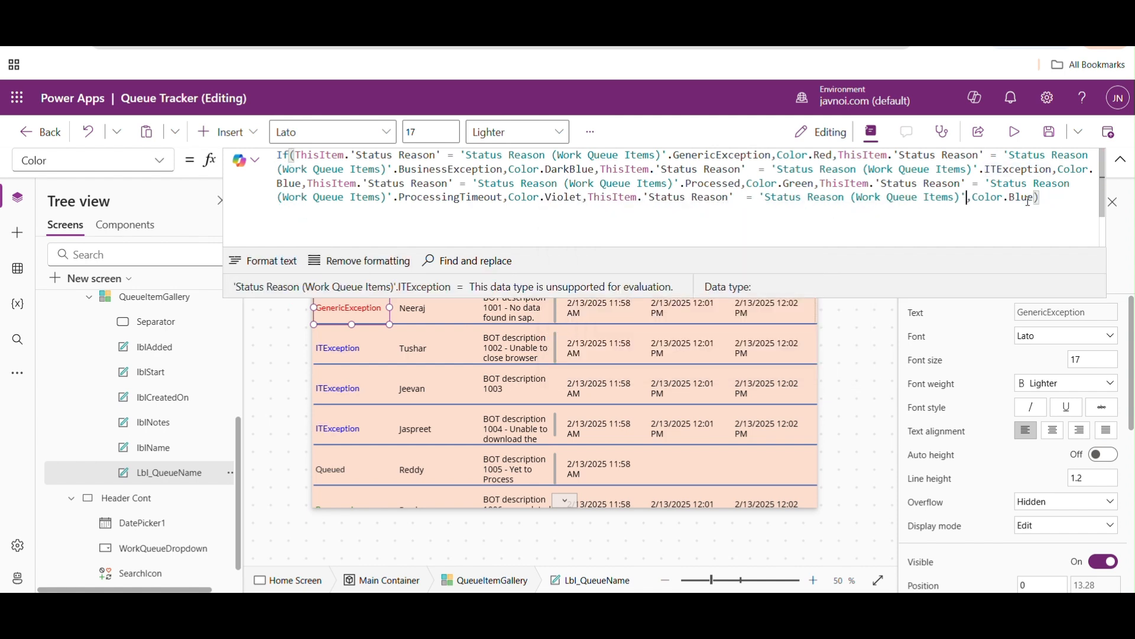
{"action": "type", "text": ".p"}
{"action": "key", "text": "Down"}
{"action": "key", "text": "Down"}
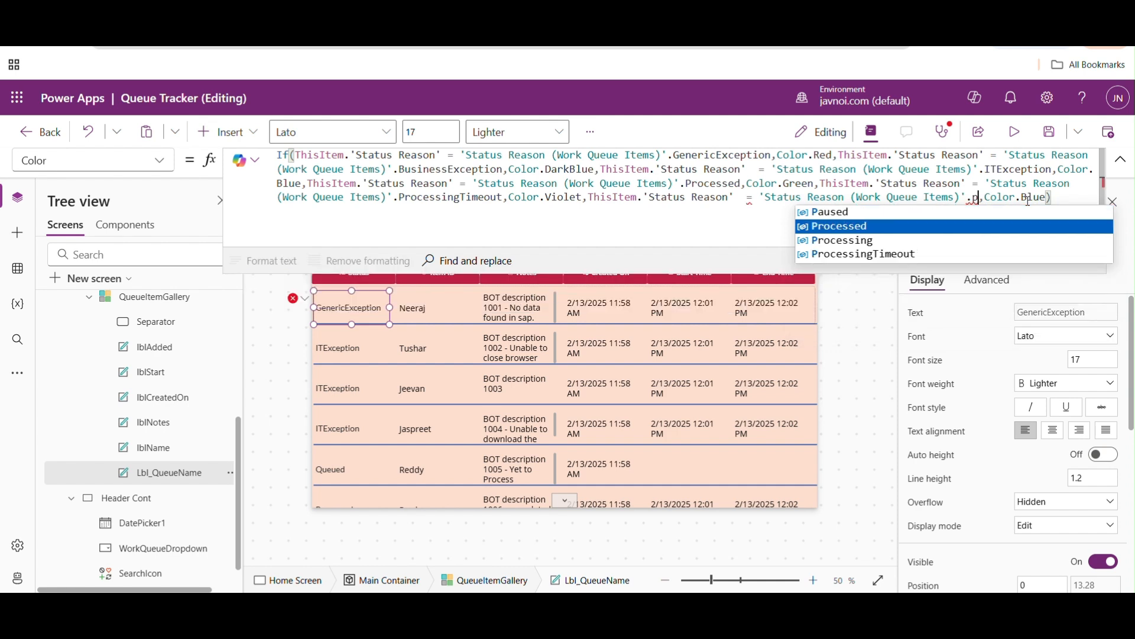
{"action": "key", "text": "Tab"}
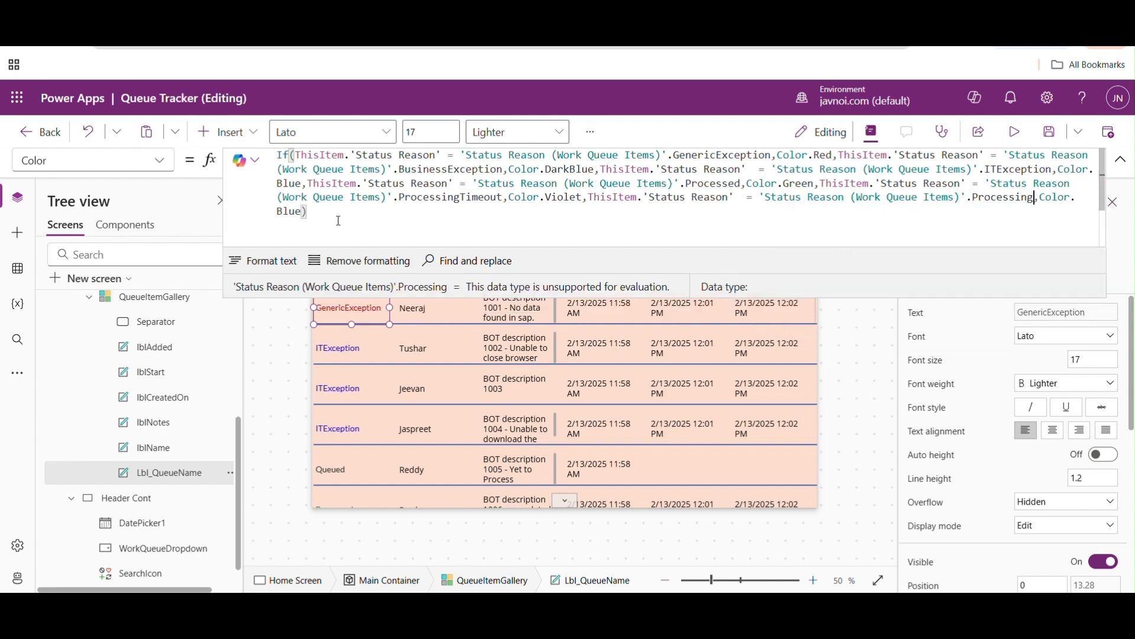
- Set the colour of the Processing condition to Color.DodgerBlue
{"action": "left_click", "coordinate": [303, 211]}
{"action": "key", "text": "BackSpace"}
{"action": "key", "text": "BackSpace"}
{"action": "key", "text": "BackSpace"}
{"action": "key", "text": "BackSpace"}
{"action": "key", "text": "BackSpace"}
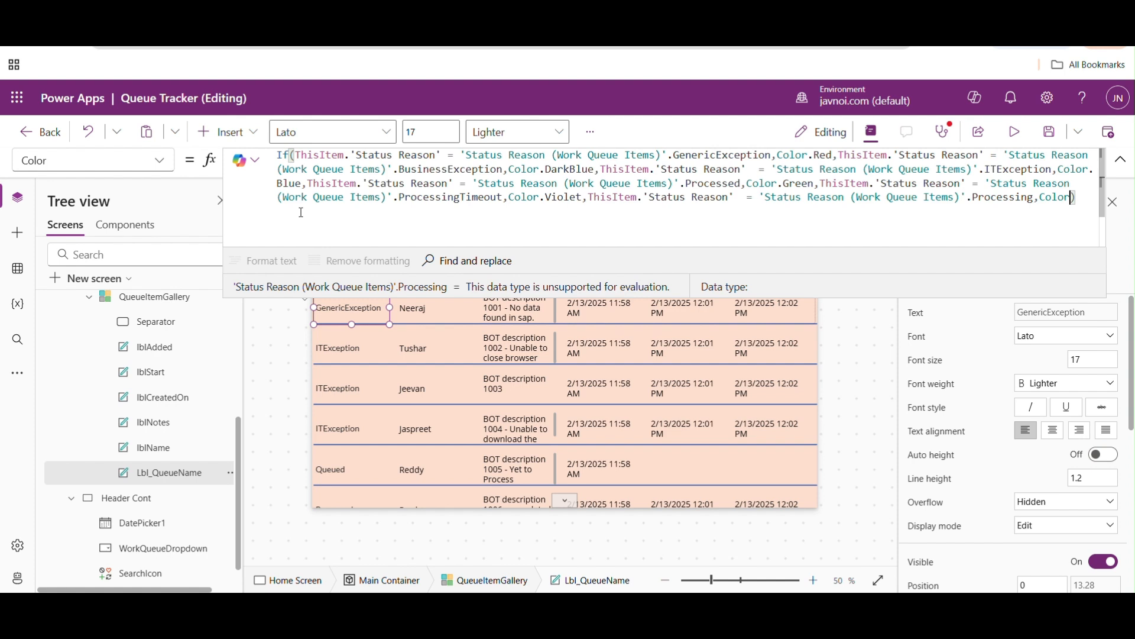
{"action": "type", "text": "."}
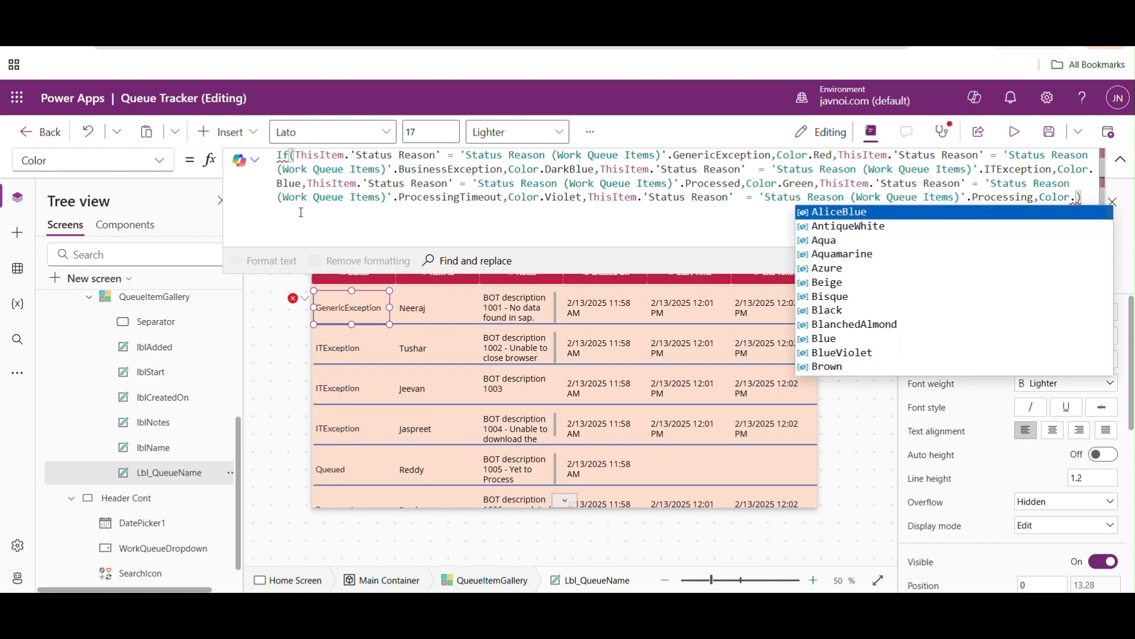
{"action": "key", "text": "Down"}
{"action": "key", "text": "Down"}
{"action": "key", "text": "Down"}
{"action": "key", "text": "Down"}
{"action": "key", "text": "Down"}
{"action": "key", "text": "Down"}
{"action": "key", "text": "Down"}
{"action": "key", "text": "Down"}
{"action": "key", "text": "Down"}
{"action": "key", "text": "Down"}
{"action": "key", "text": "Down"}
{"action": "key", "text": "Down"}
{"action": "key", "text": "Down"}
{"action": "key", "text": "Down"}
{"action": "key", "text": "Down"}
{"action": "key", "text": "Down"}
{"action": "key", "text": "Down"}
{"action": "key", "text": "Down"}
{"action": "key", "text": "Down"}
{"action": "key", "text": "Down"}
{"action": "key", "text": "Down"}
{"action": "key", "text": "Down"}
{"action": "key", "text": "Down"}
{"action": "key", "text": "Tab"}
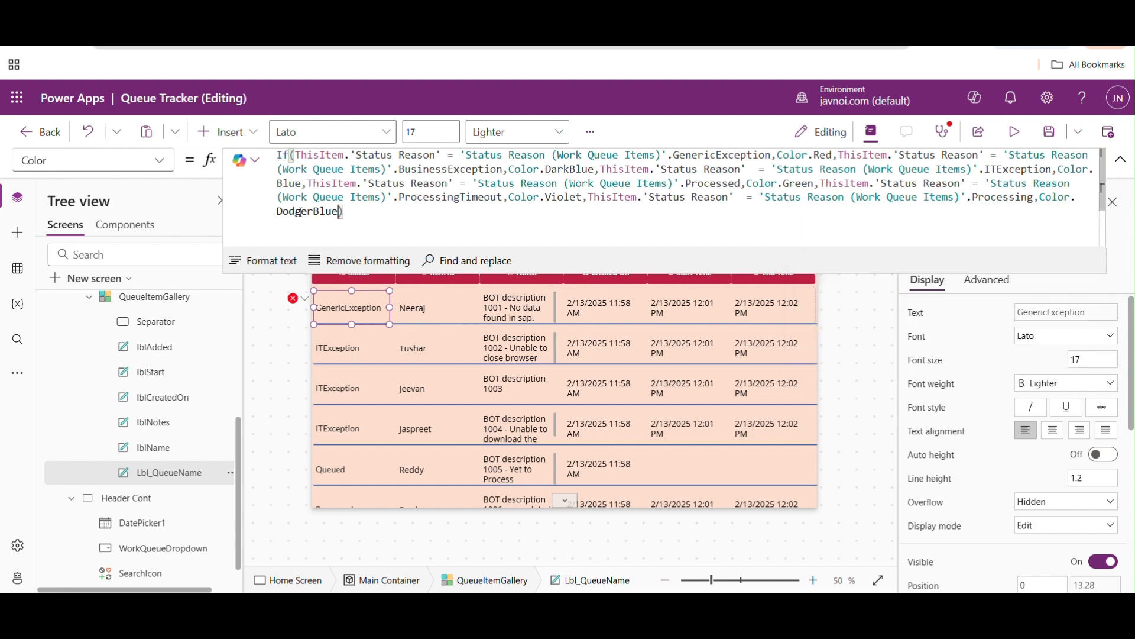
- Add Color.Black as the default colour at the end of the If formula
{"action": "type", "text": ",Color."}
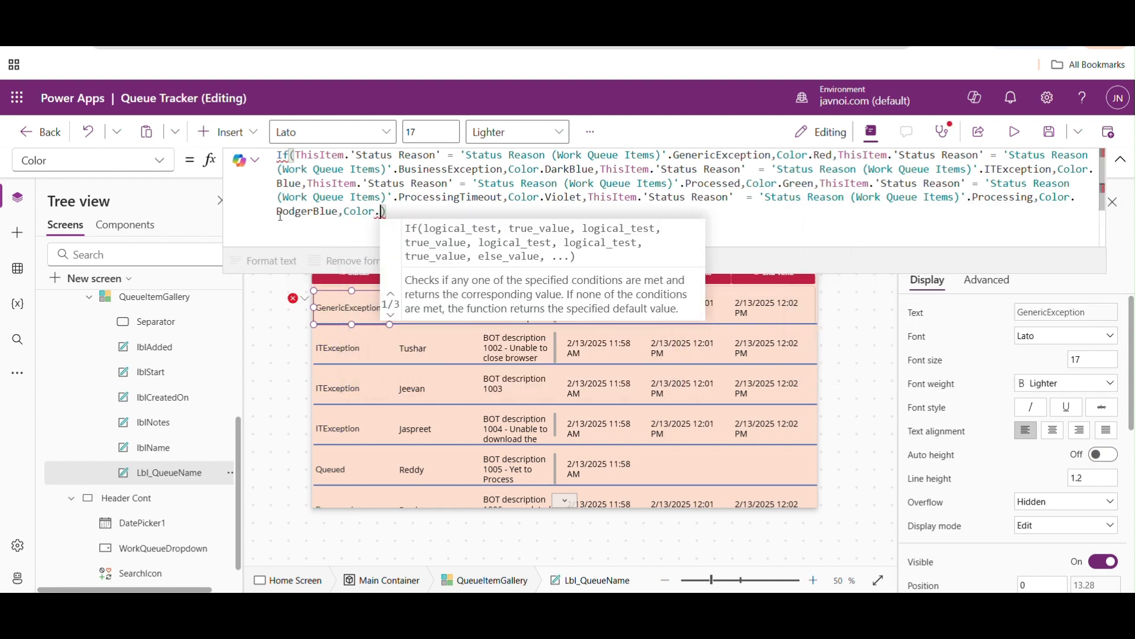
{"action": "type", "text": "Bl"}
{"action": "key", "text": "Tab"}
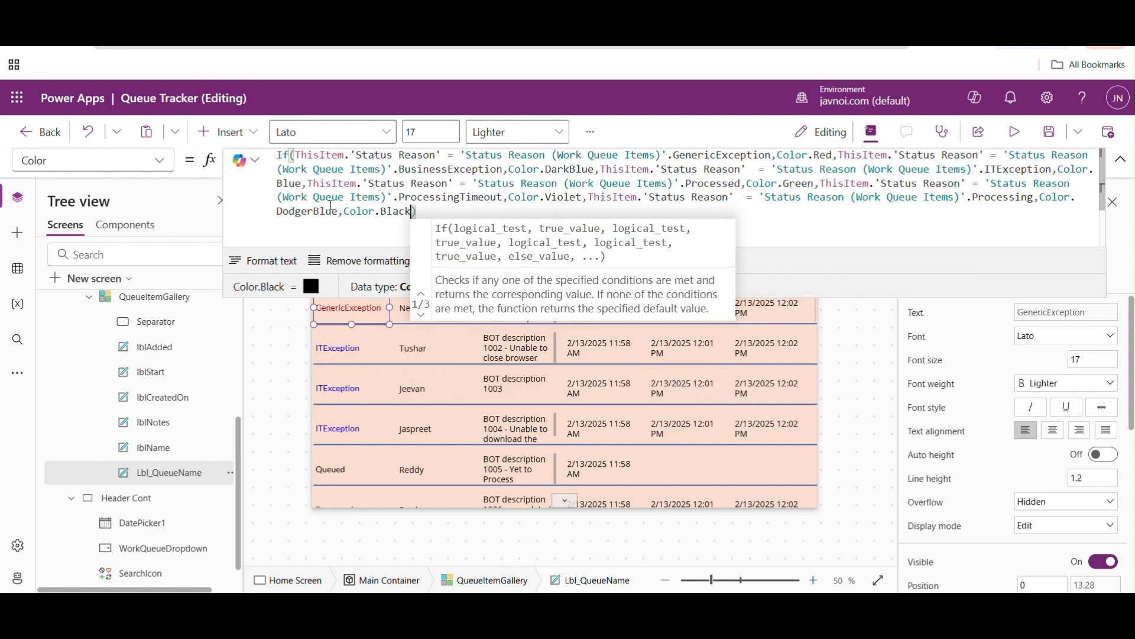
- Preview the app and test the date filter with 2/12/2025 and again with 2/13/2025
{"action": "left_click", "coordinate": [1015, 130]}
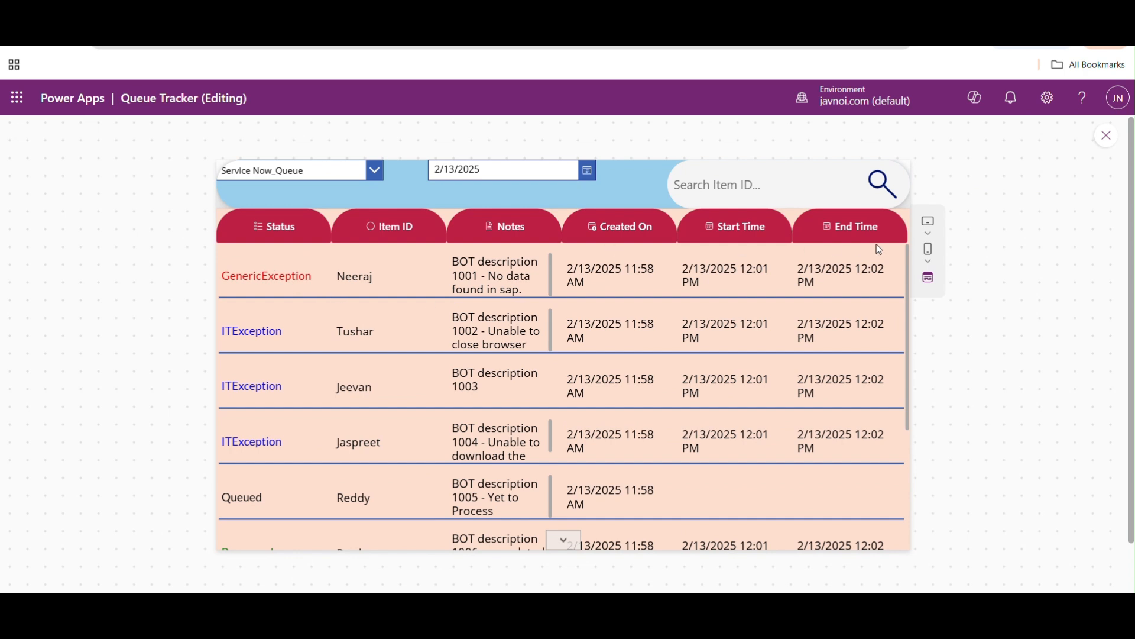
{"action": "left_click", "coordinate": [587, 173]}
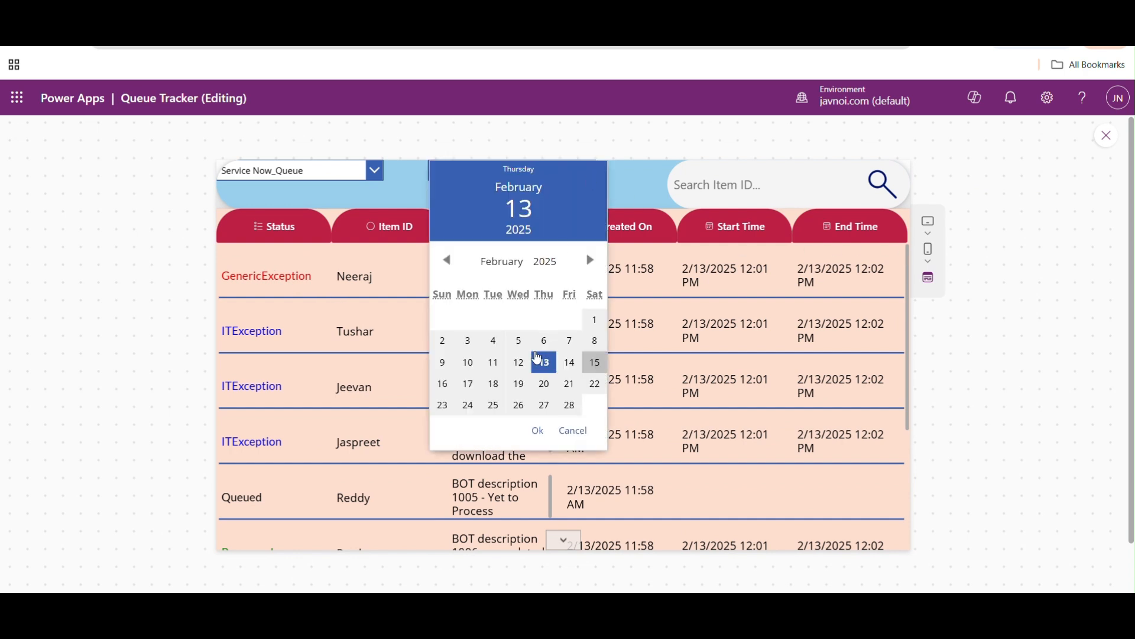
{"action": "left_click", "coordinate": [519, 362]}
{"action": "left_click", "coordinate": [538, 431]}
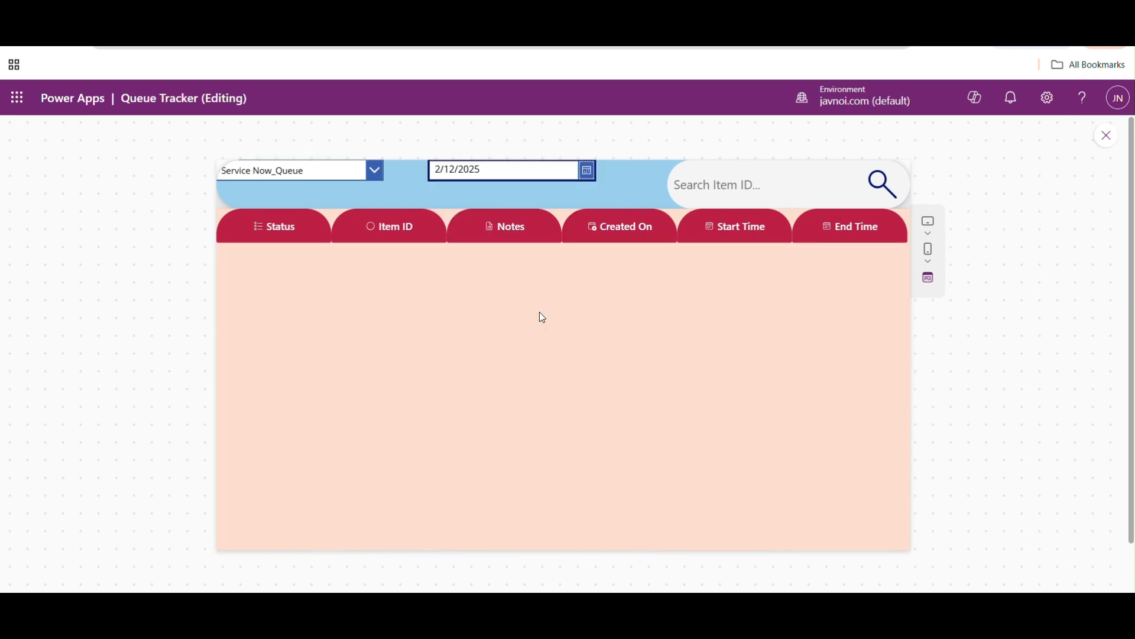
{"action": "left_click", "coordinate": [587, 171]}
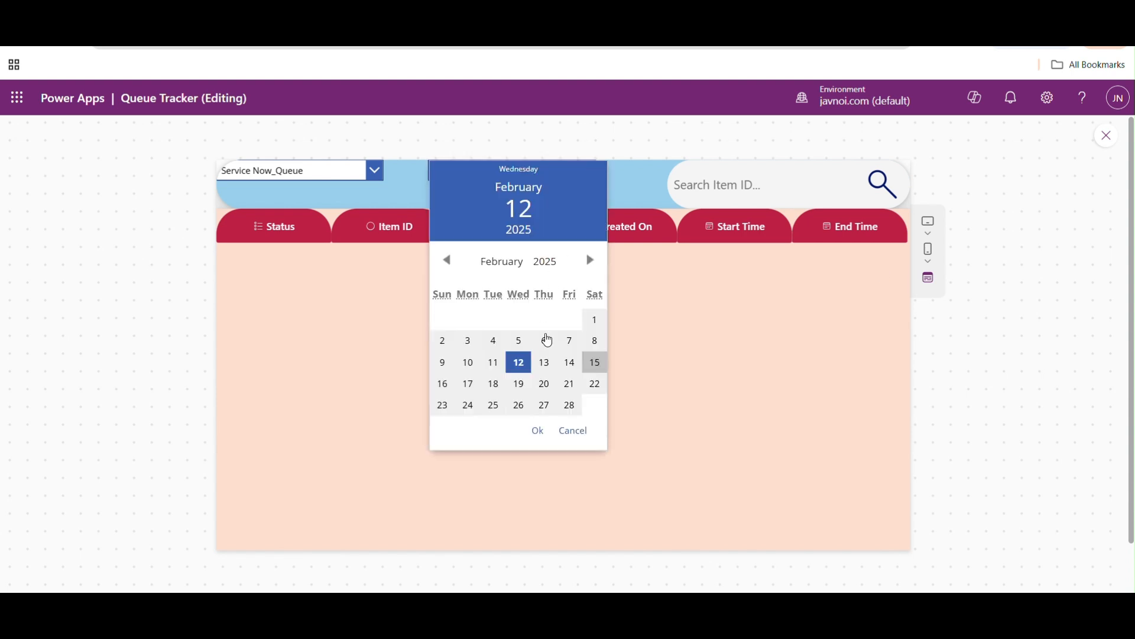
{"action": "left_click", "coordinate": [545, 361]}
{"action": "left_click", "coordinate": [538, 431]}
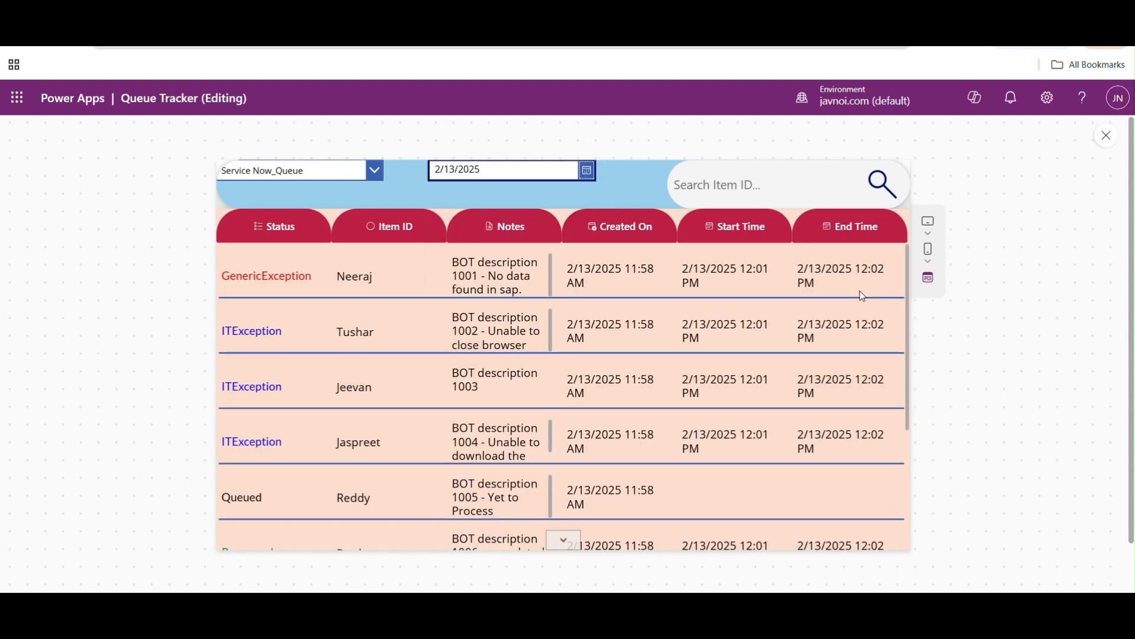
- Check the status colours of the remaining items, switch the queue to COS GM_Queue and close the preview
{"action": "left_click_drag", "start_coordinate": [909, 289], "coordinate": [916, 439]}
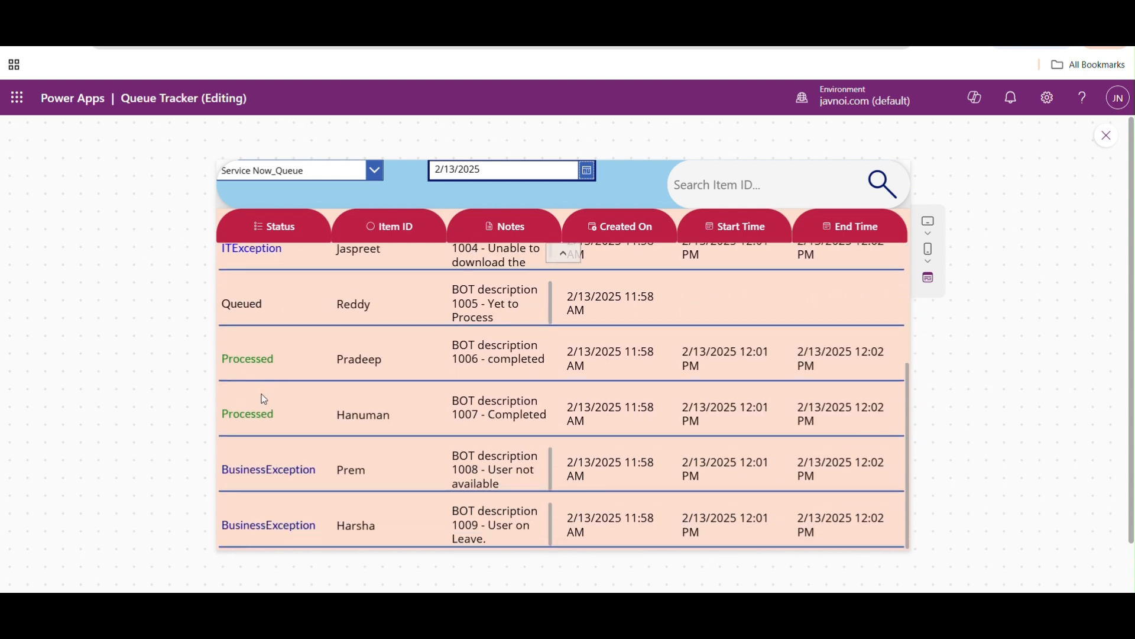
{"action": "left_click", "coordinate": [374, 170]}
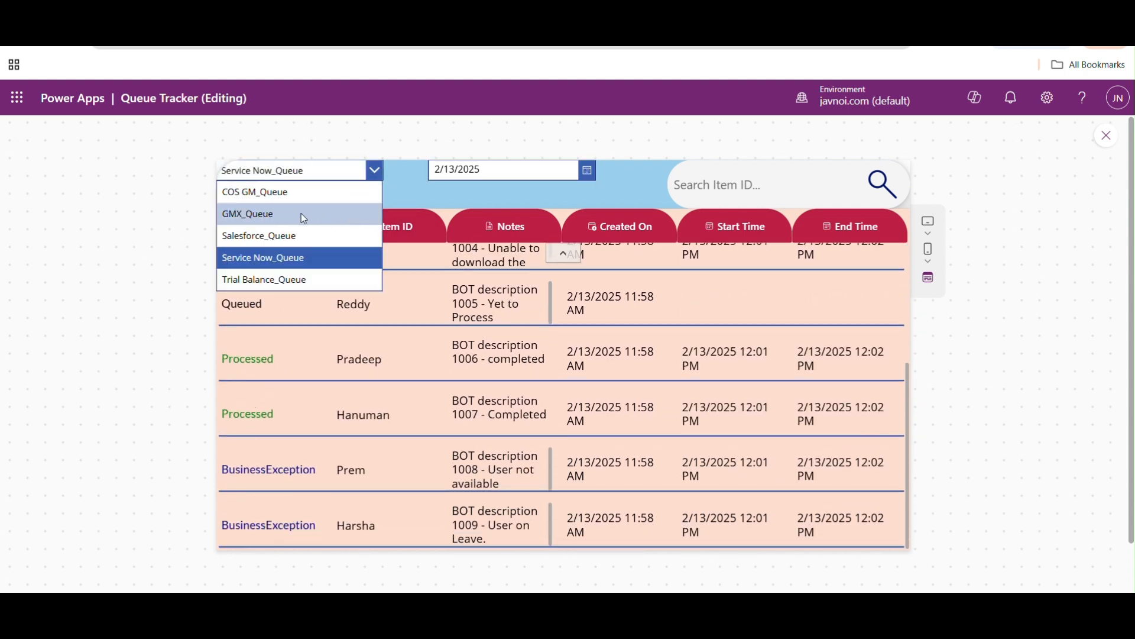
{"action": "left_click", "coordinate": [275, 193]}
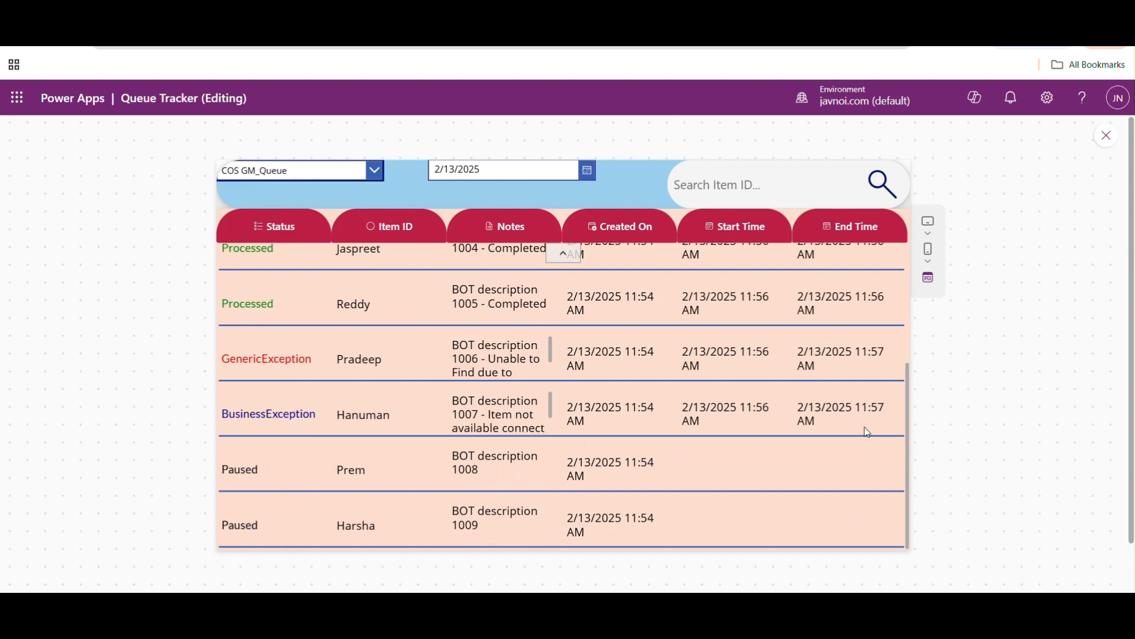
{"action": "left_click", "coordinate": [1107, 135]}
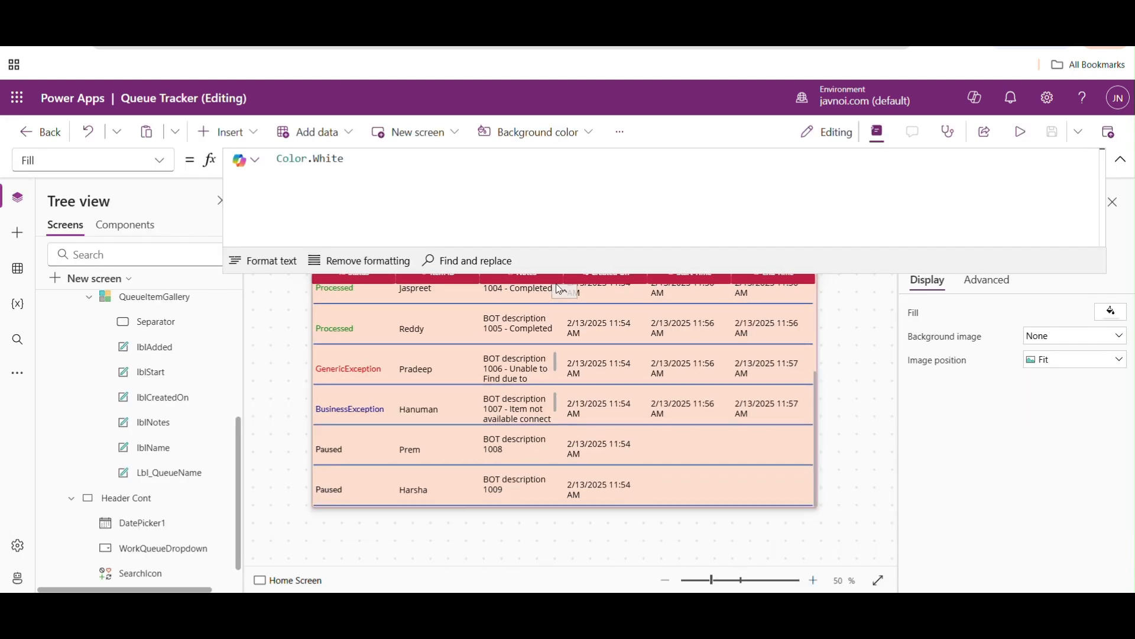
- Insert a Reset icon into Header Cont and place it between the date picker and the search box, at about X 806, Y 0
{"action": "left_click", "coordinate": [1121, 170]}
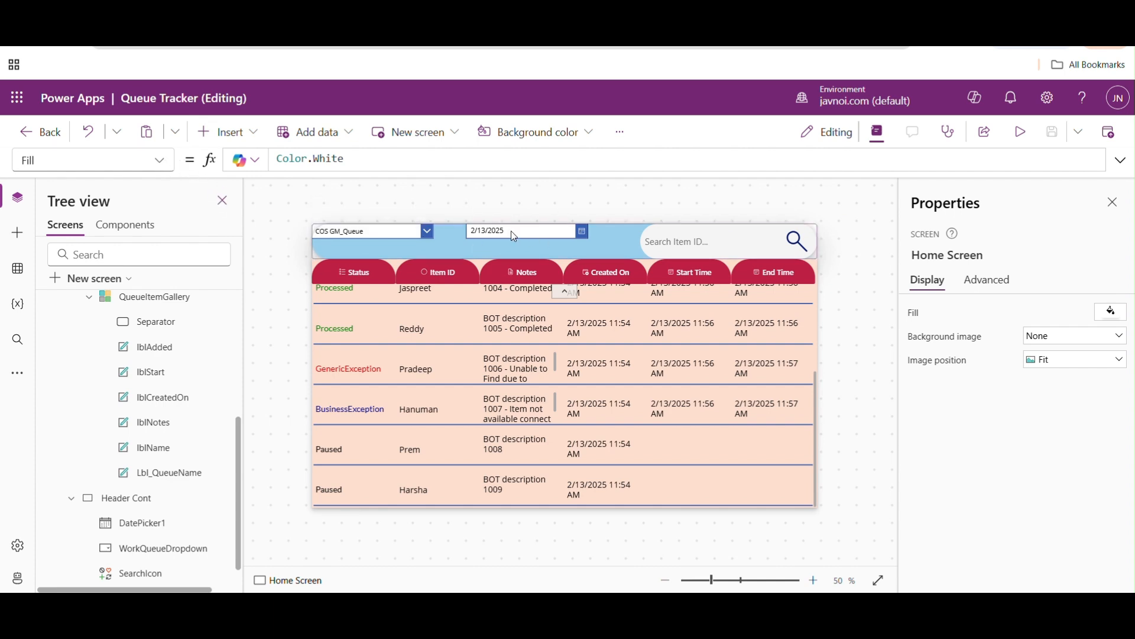
{"action": "left_click", "coordinate": [590, 248]}
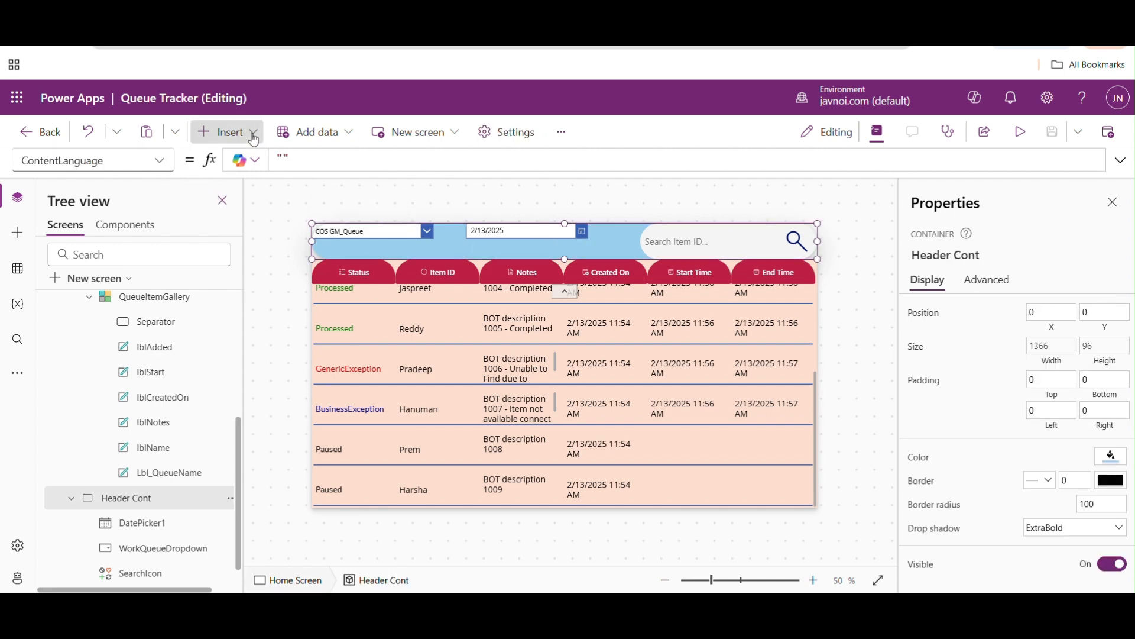
{"action": "left_click", "coordinate": [250, 132]}
{"action": "type", "text": "rese"}
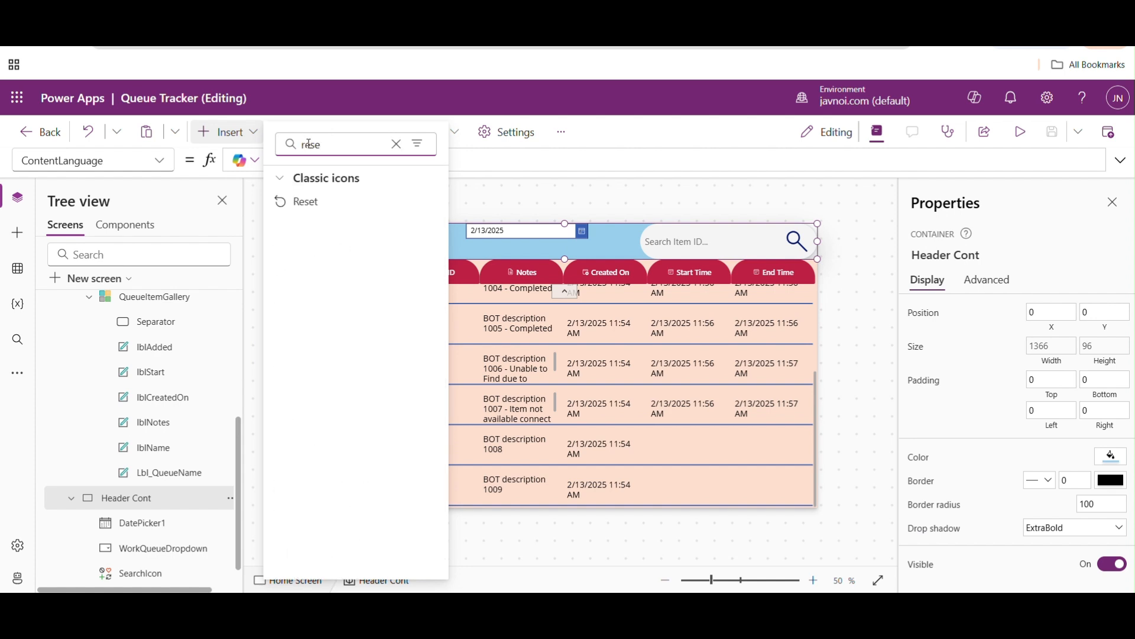
{"action": "left_click", "coordinate": [300, 201]}
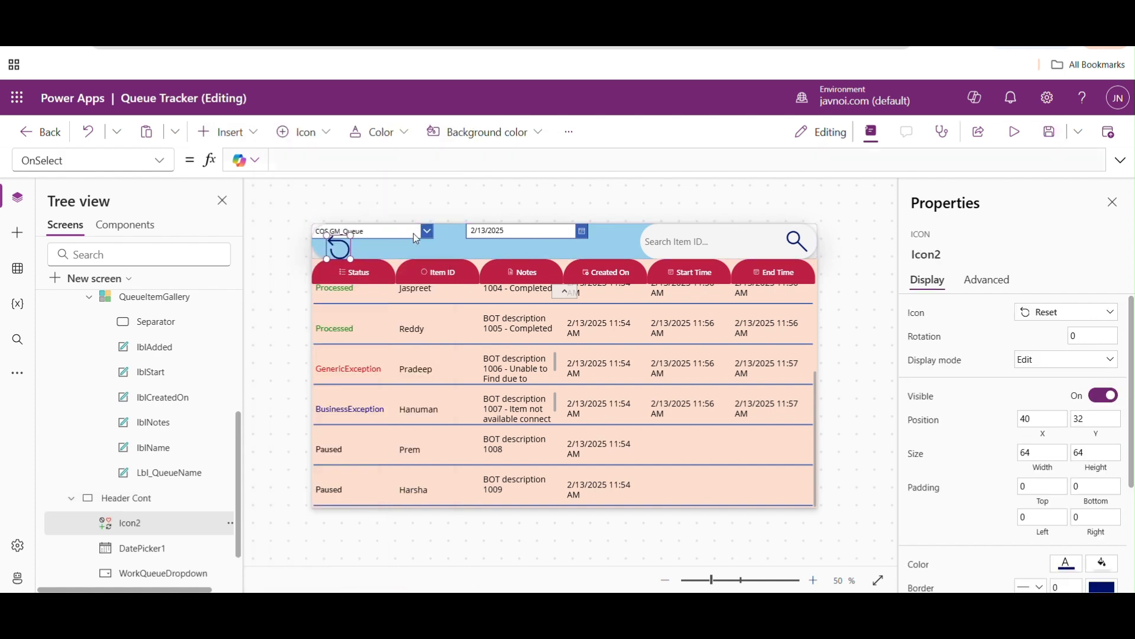
{"action": "left_click_drag", "start_coordinate": [341, 247], "coordinate": [624, 235]}
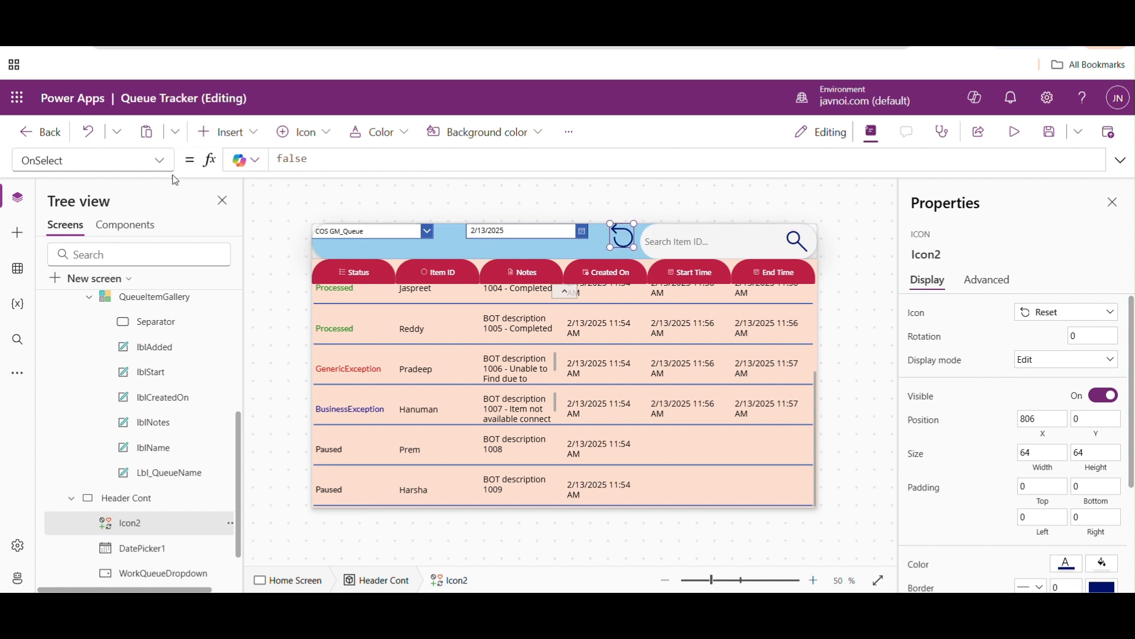
- Set the Reset icon's OnSelect formula to Reset(DatePicker1);
{"action": "double_click", "coordinate": [325, 157]}
{"action": "type", "text": "Reset("}
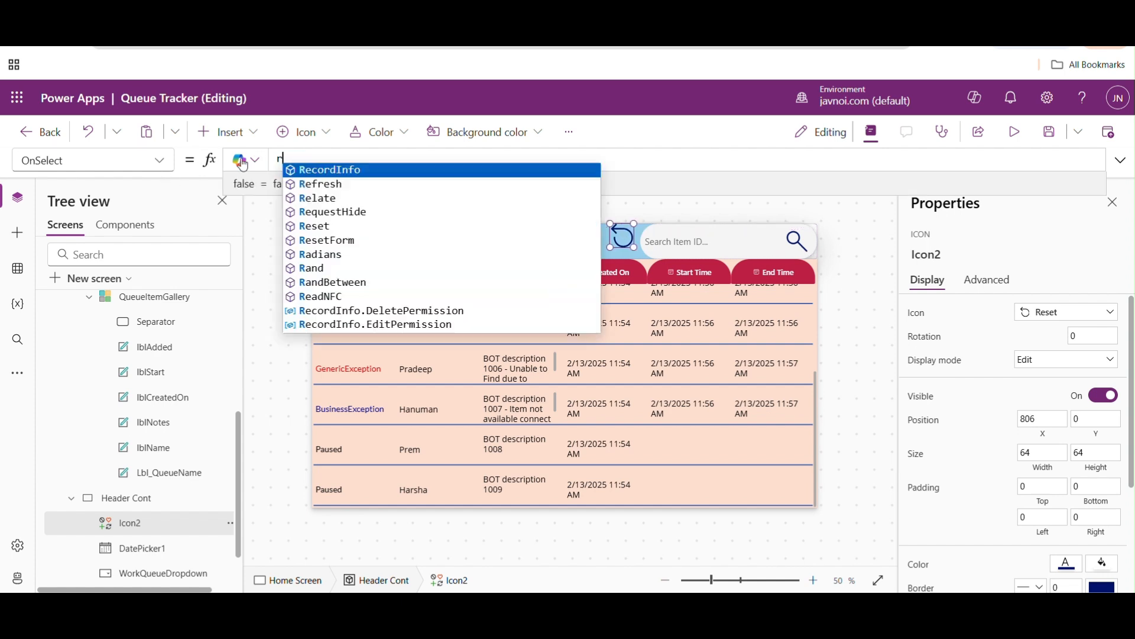
{"action": "type", "text": "dr"}
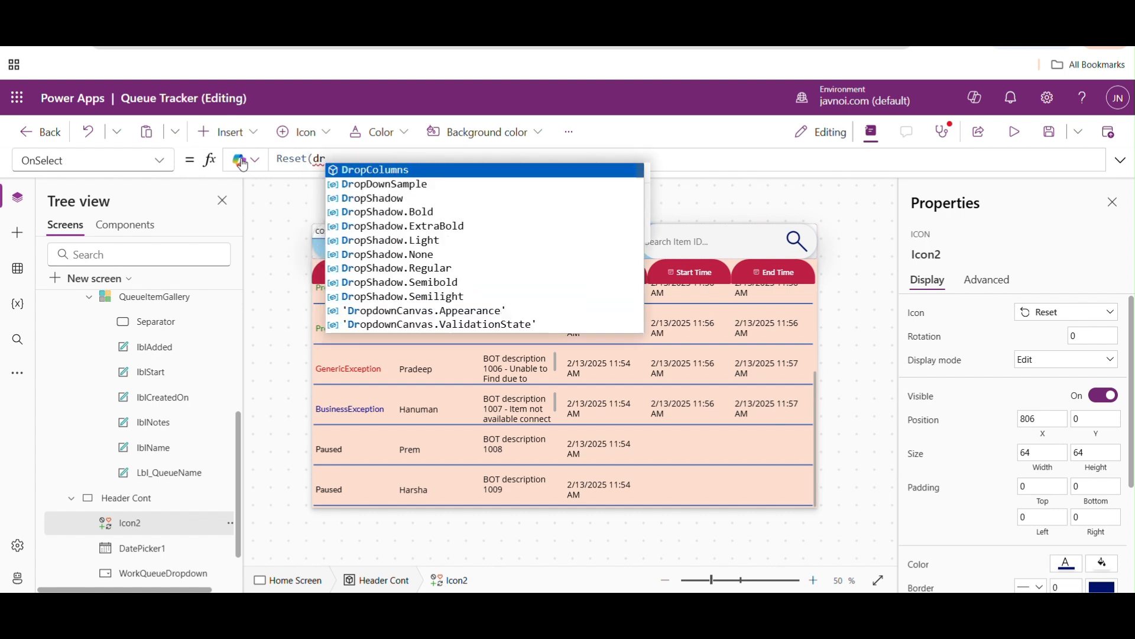
{"action": "type", "text": "opd"}
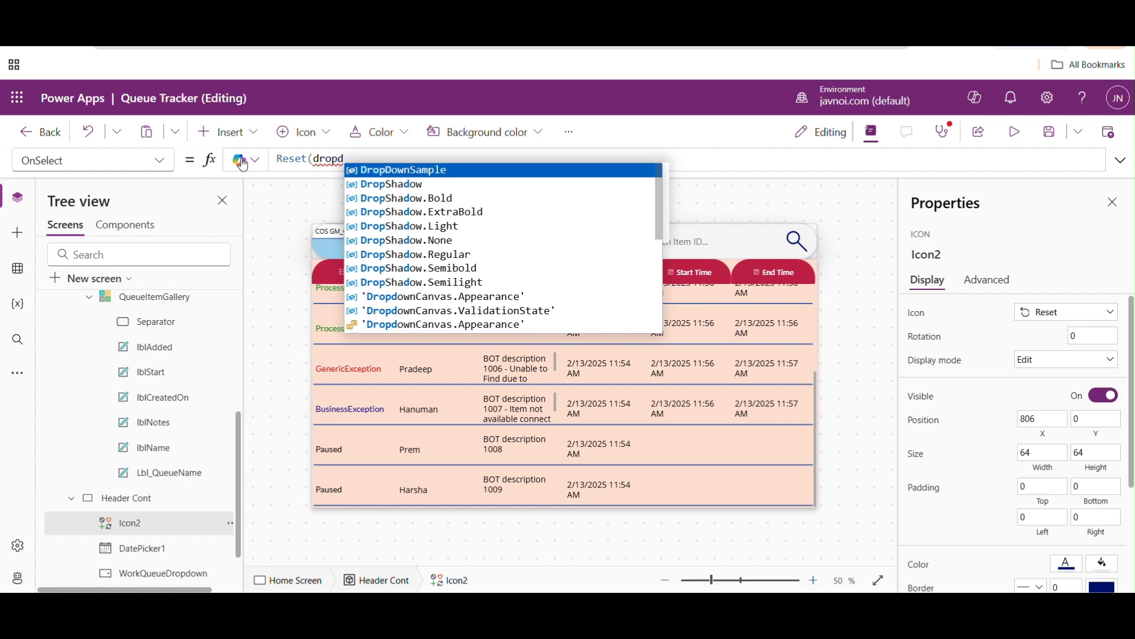
{"action": "key", "text": "BackSpace"}
{"action": "key", "text": "BackSpace"}
{"action": "key", "text": "BackSpace"}
{"action": "key", "text": "BackSpace"}
{"action": "type", "text": "ate"}
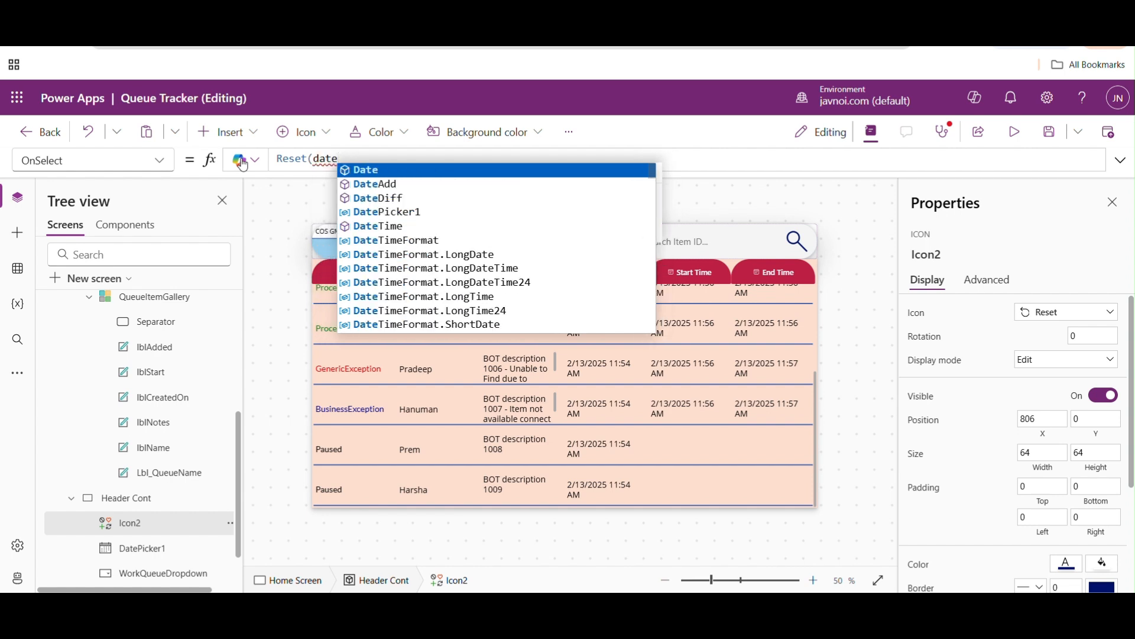
{"action": "key", "text": "Down"}
{"action": "key", "text": "Down"}
{"action": "key", "text": "Tab"}
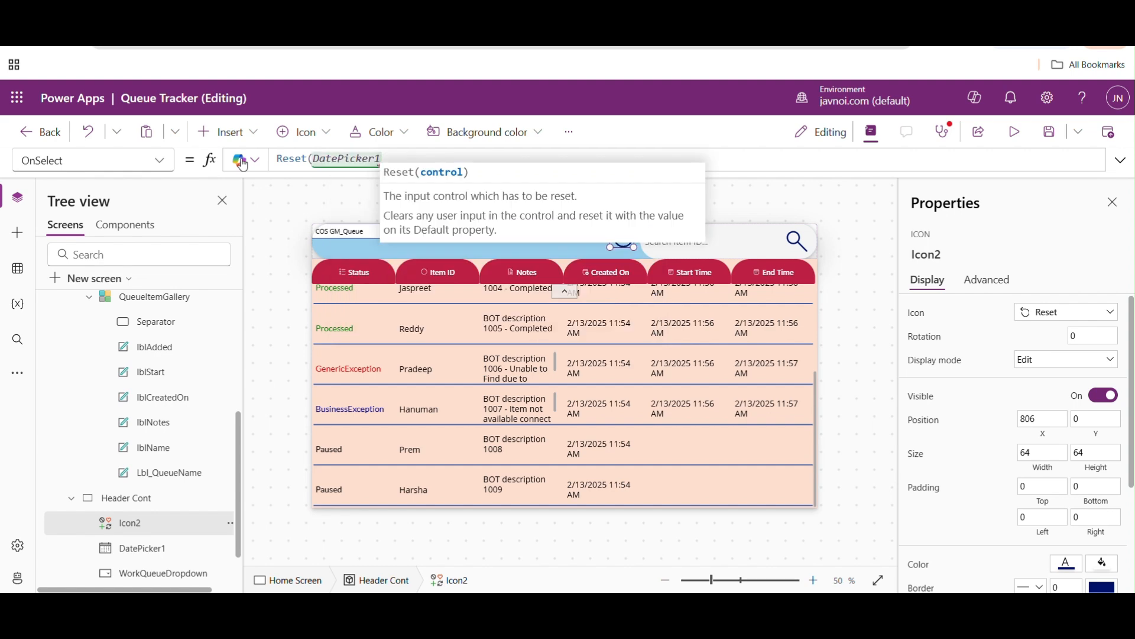
{"action": "type", "text": ");"}
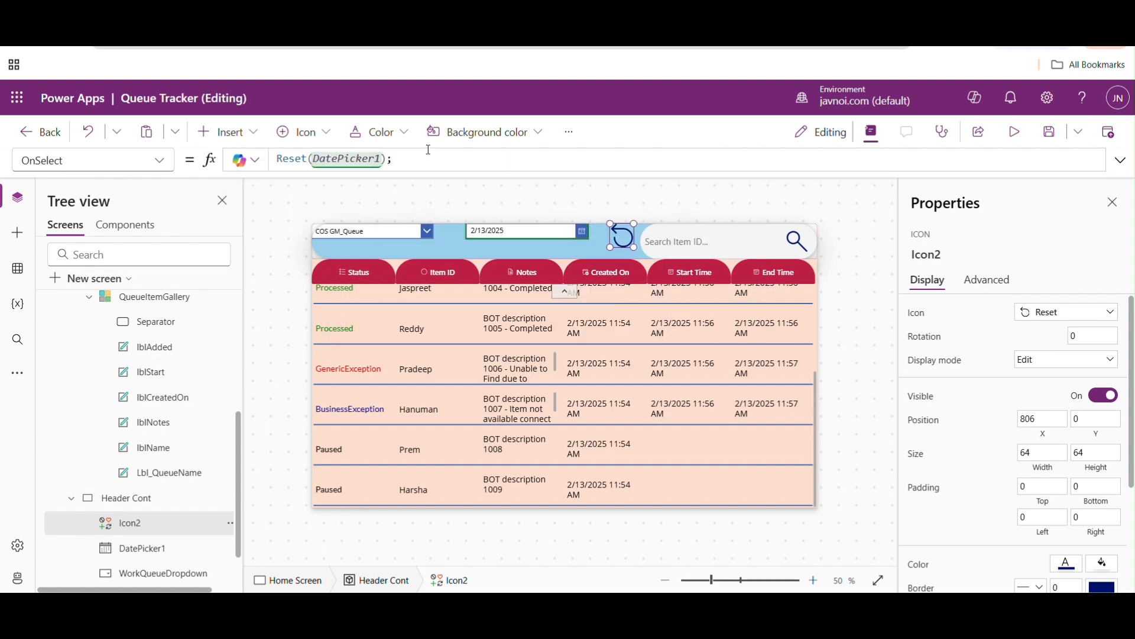
- Preview the app, test the Reset icon on the date filter, look through the listed items and close the preview
{"action": "left_click", "coordinate": [1015, 132]}
{"action": "left_click", "coordinate": [655, 187]}
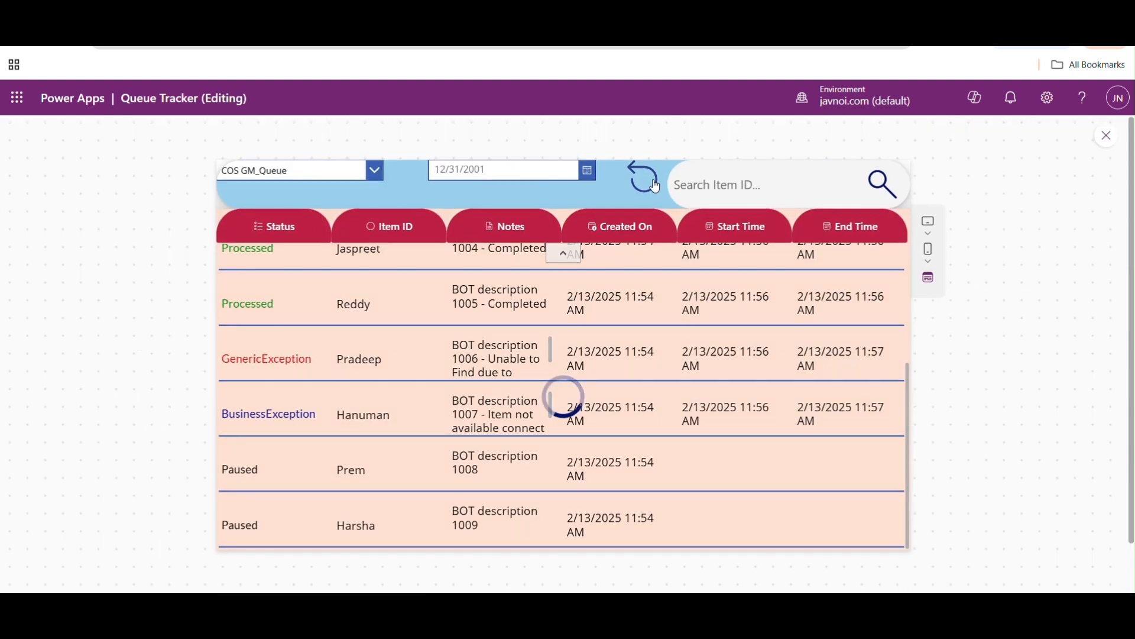
{"action": "scroll", "coordinate": [916, 341], "scroll_direction": "up", "scroll_amount": 5}
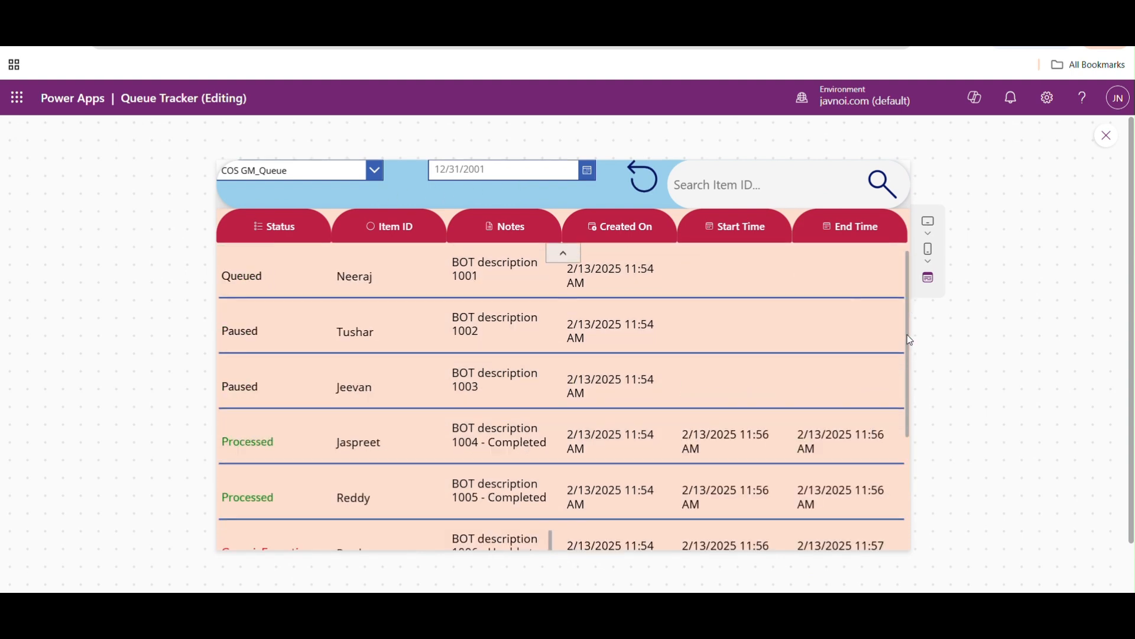
{"action": "scroll", "coordinate": [929, 468], "scroll_direction": "down", "scroll_amount": 5}
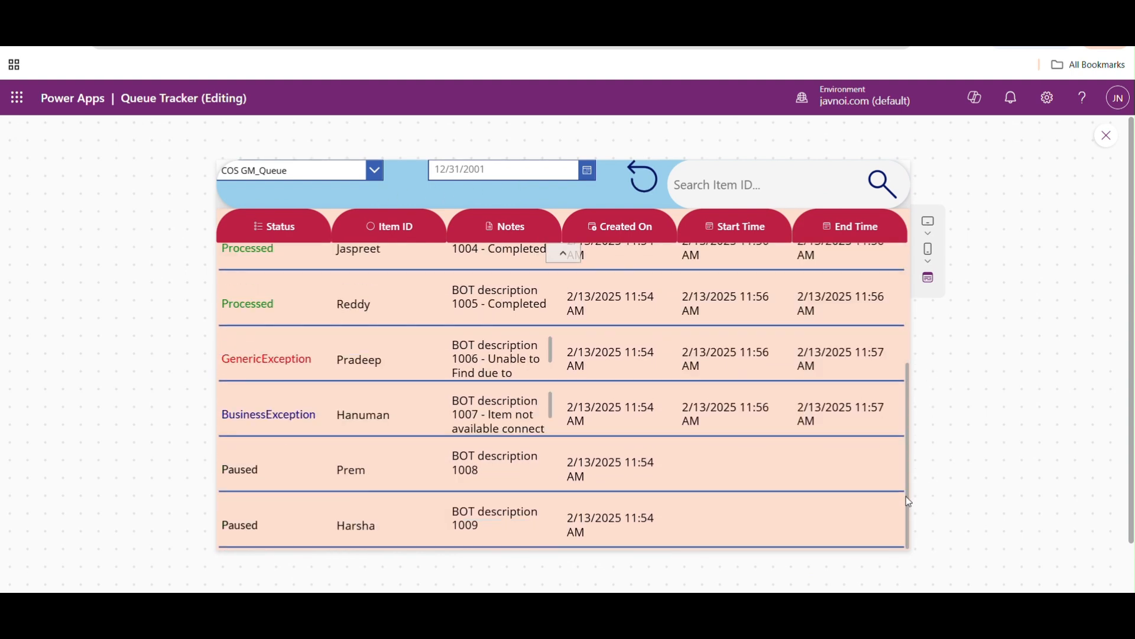
{"action": "scroll", "coordinate": [906, 497], "scroll_direction": "up", "scroll_amount": 2}
{"action": "left_click", "coordinate": [1103, 136]}
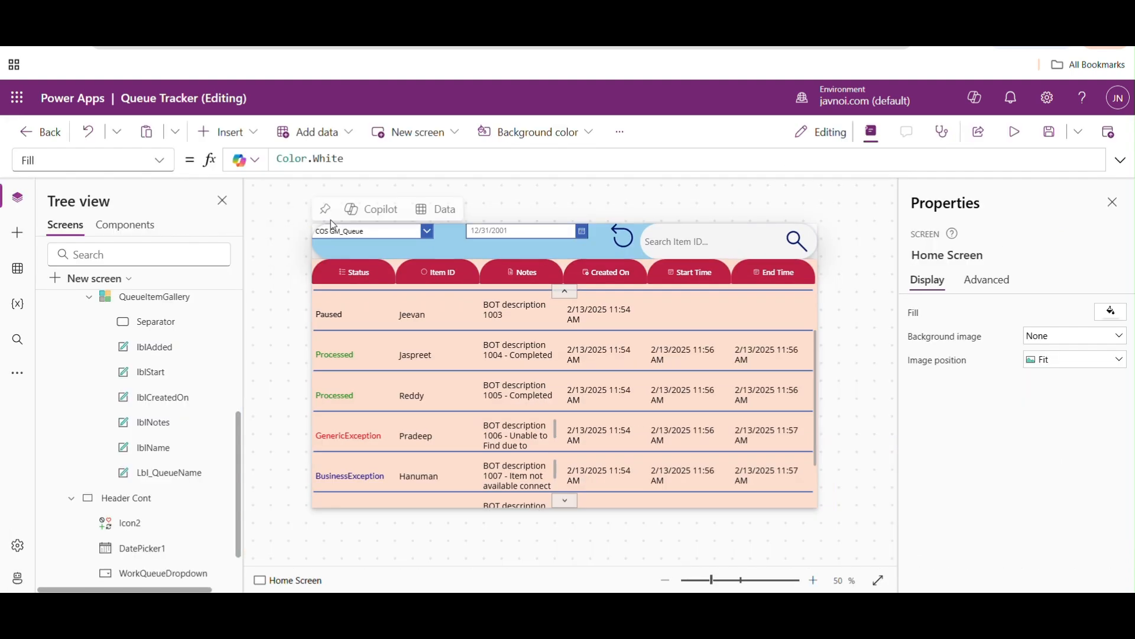
- Rename Icon2 in Header Cont as Reset
{"action": "left_click", "coordinate": [164, 166]}
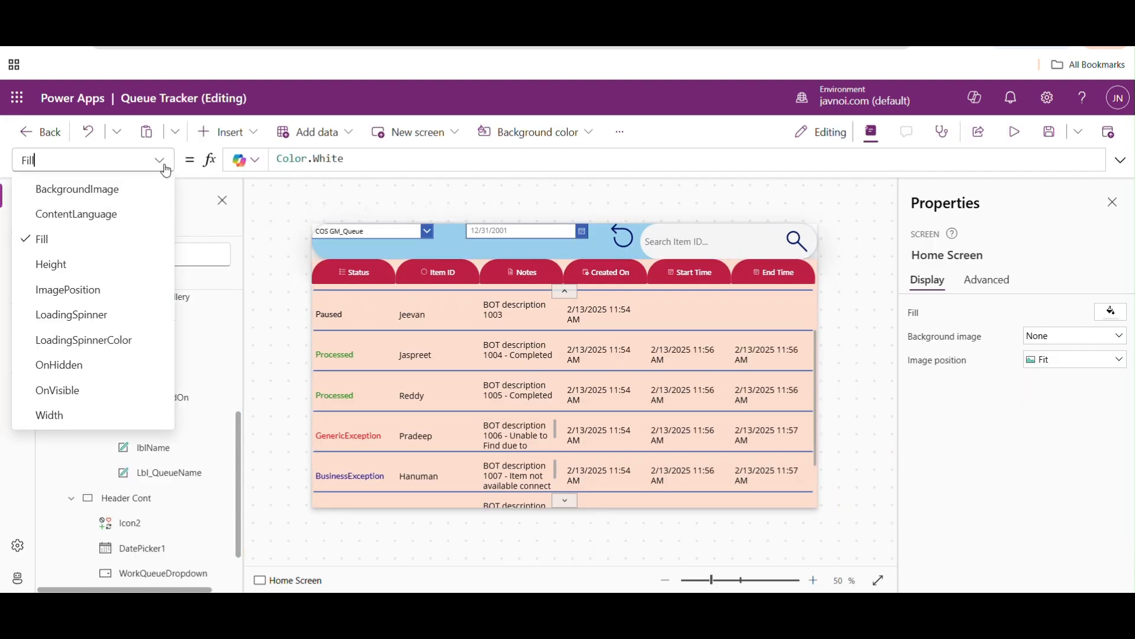
{"action": "left_click", "coordinate": [164, 167]}
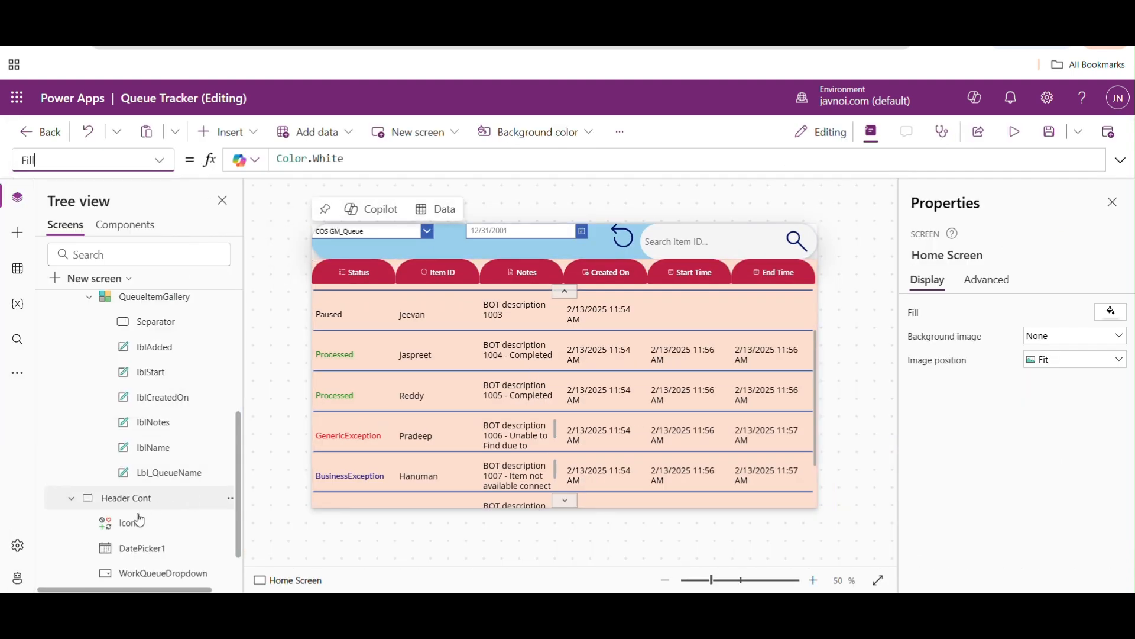
{"action": "left_click", "coordinate": [157, 576]}
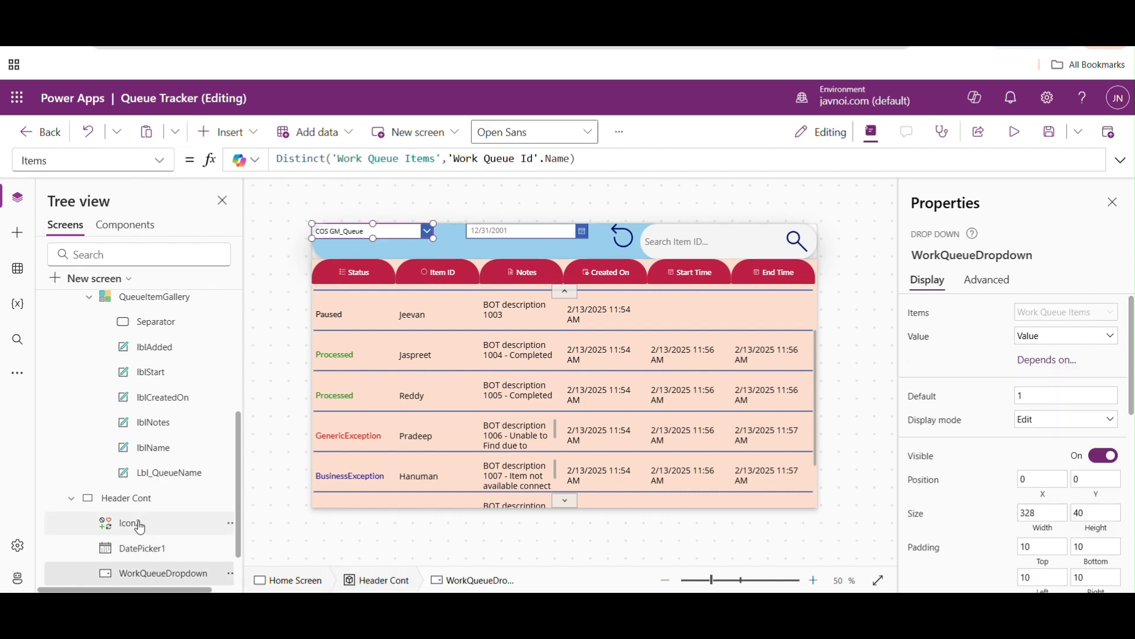
{"action": "double_click", "coordinate": [135, 524]}
{"action": "type", "text": "Reset"}
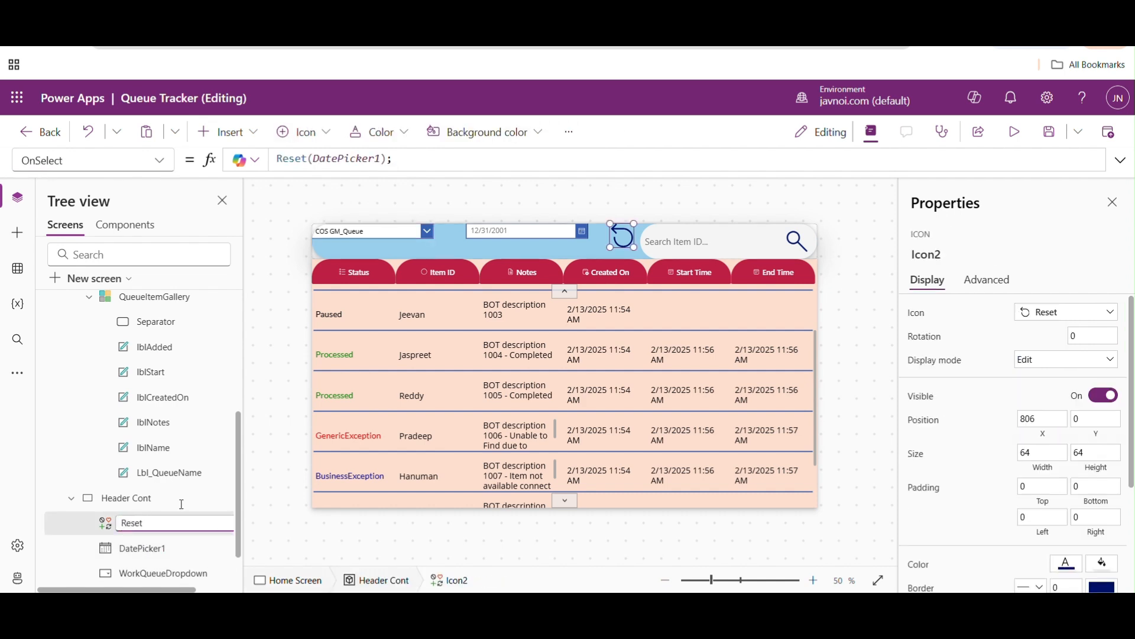
- Set DatePicker1's OnSelect formula to Notify("Select a Date",NotificationType.Information)
{"action": "left_click", "coordinate": [520, 230]}
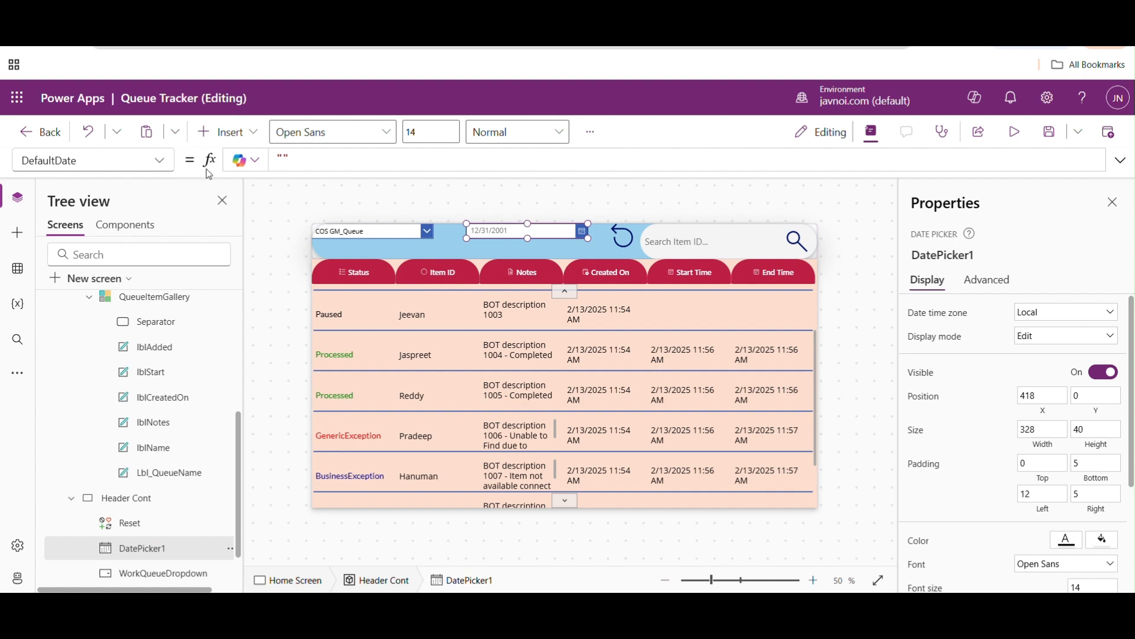
{"action": "left_click", "coordinate": [167, 166]}
{"action": "left_click_drag", "start_coordinate": [172, 203], "coordinate": [173, 401]}
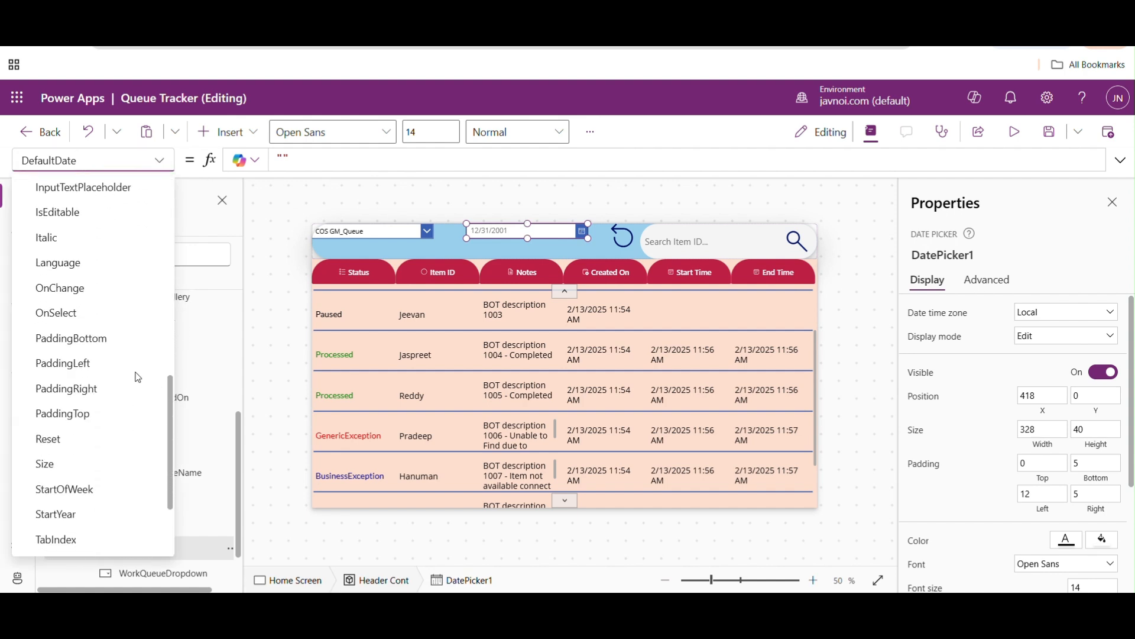
{"action": "left_click", "coordinate": [75, 327]}
{"action": "left_click", "coordinate": [322, 158]}
{"action": "left_click_drag", "start_coordinate": [322, 159], "coordinate": [273, 160]}
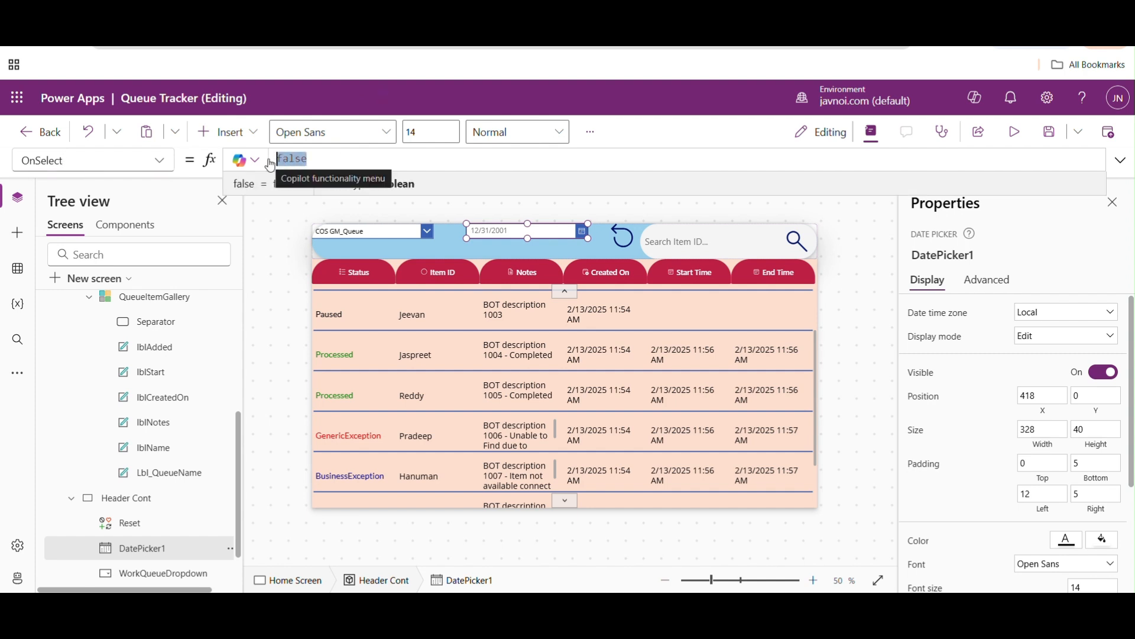
{"action": "type", "text": "Not"}
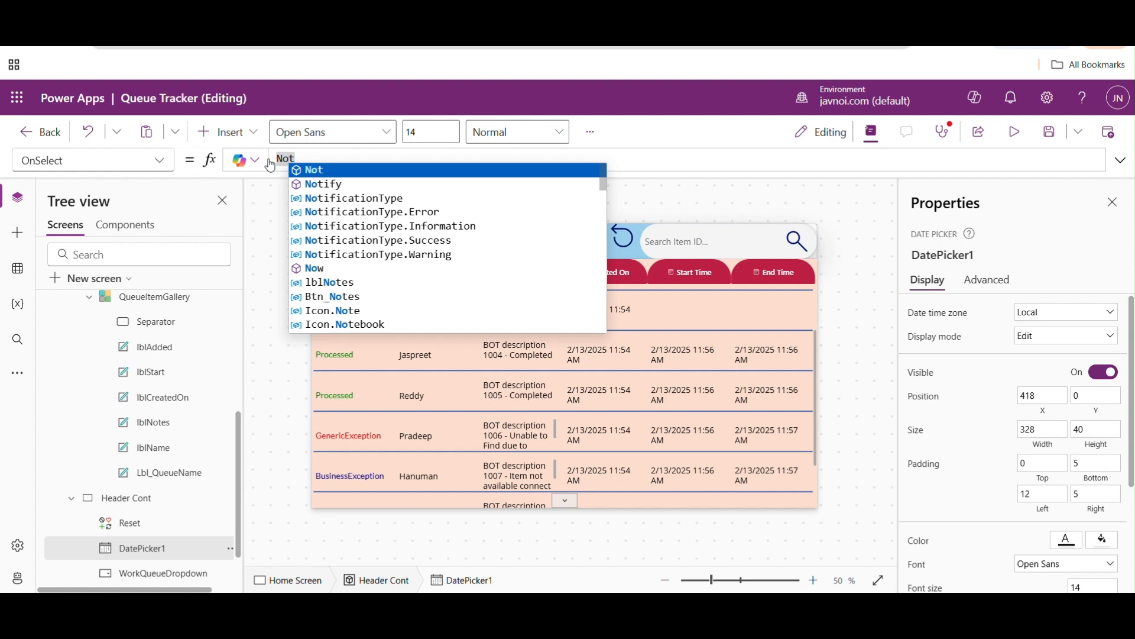
{"action": "type", "text": "ify(\"Select a Date\",Not"}
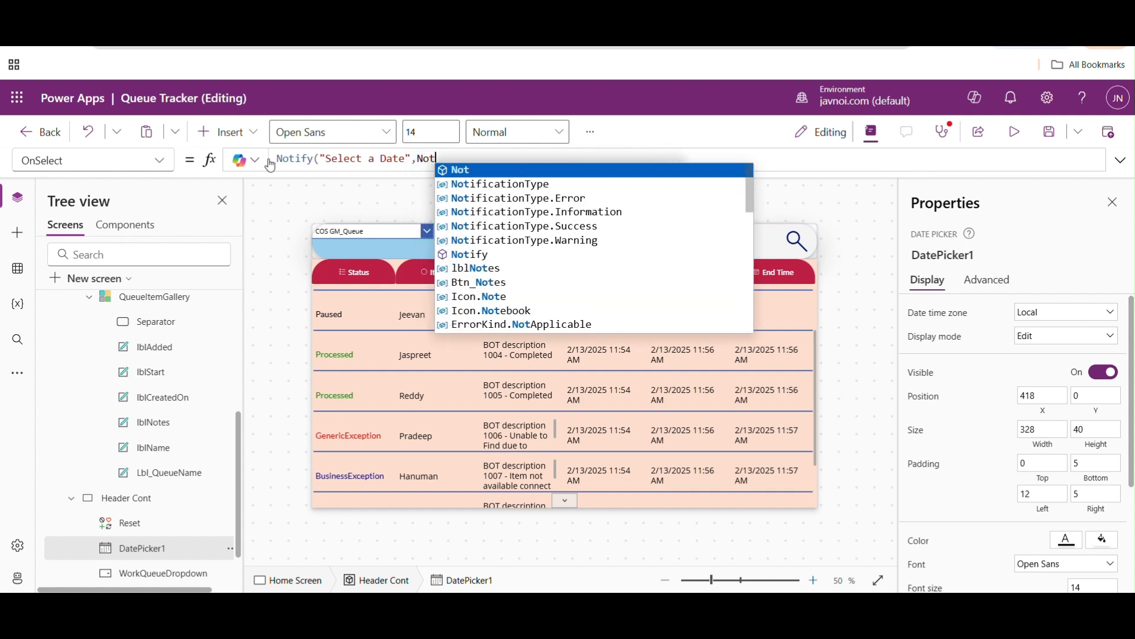
{"action": "key", "text": "Down"}
{"action": "key", "text": "Down"}
{"action": "key", "text": "Down"}
{"action": "key", "text": "Tab"}
{"action": "type", "text": ")"}
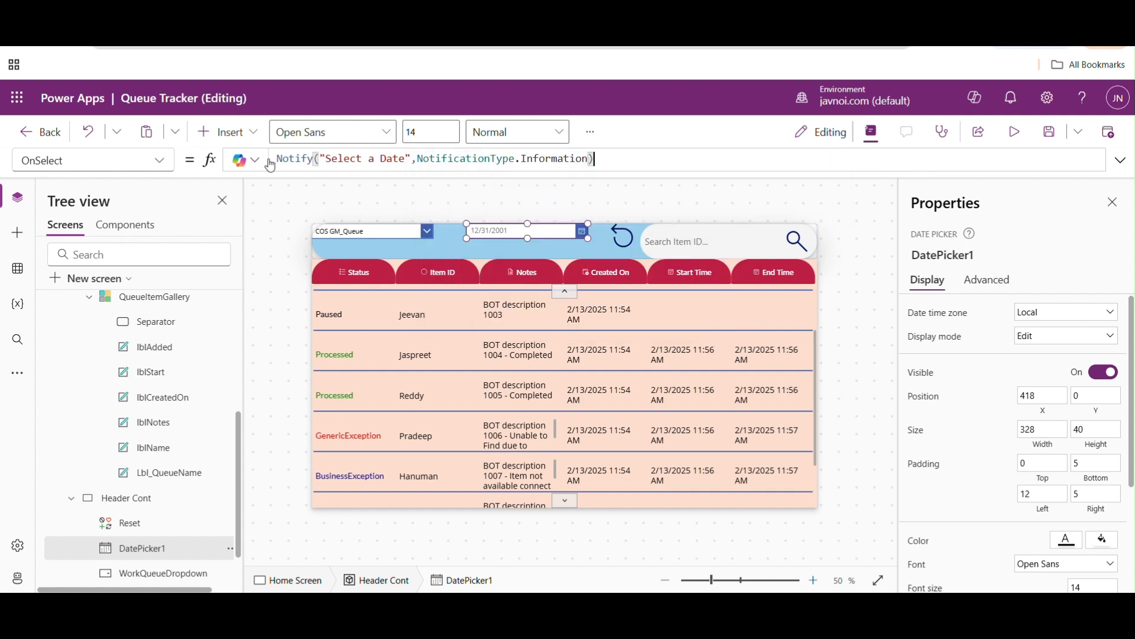
- Preview the app and test the date picker's notification by choosing 2/20/2025 and 2/18/2025
{"action": "left_click", "coordinate": [1013, 138]}
{"action": "left_click", "coordinate": [588, 177]}
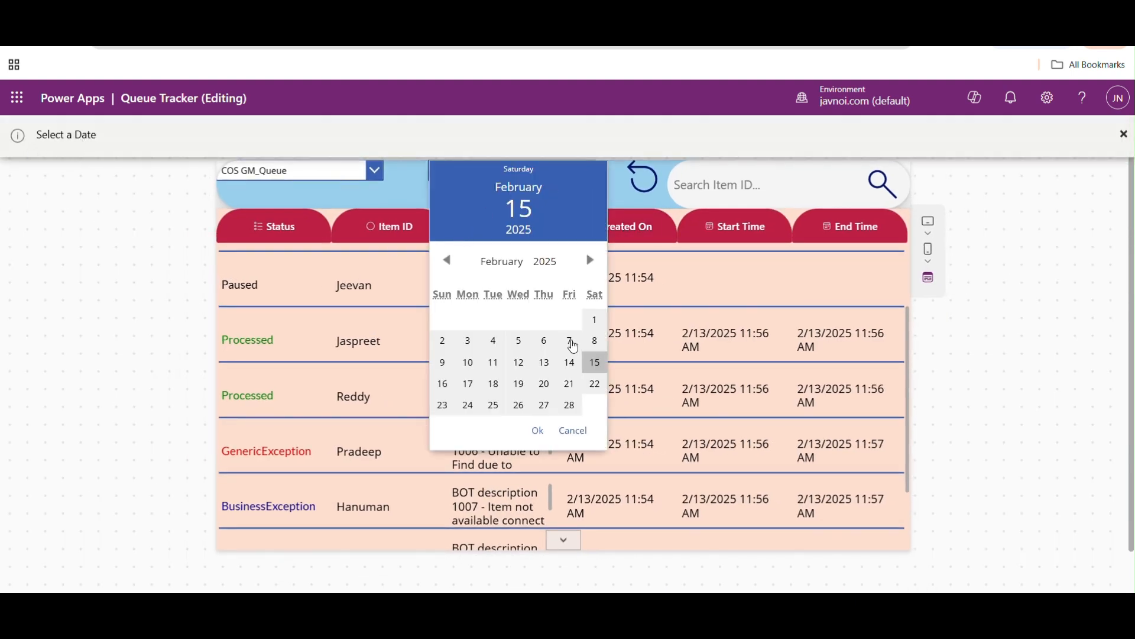
{"action": "left_click", "coordinate": [545, 383]}
{"action": "left_click", "coordinate": [542, 431]}
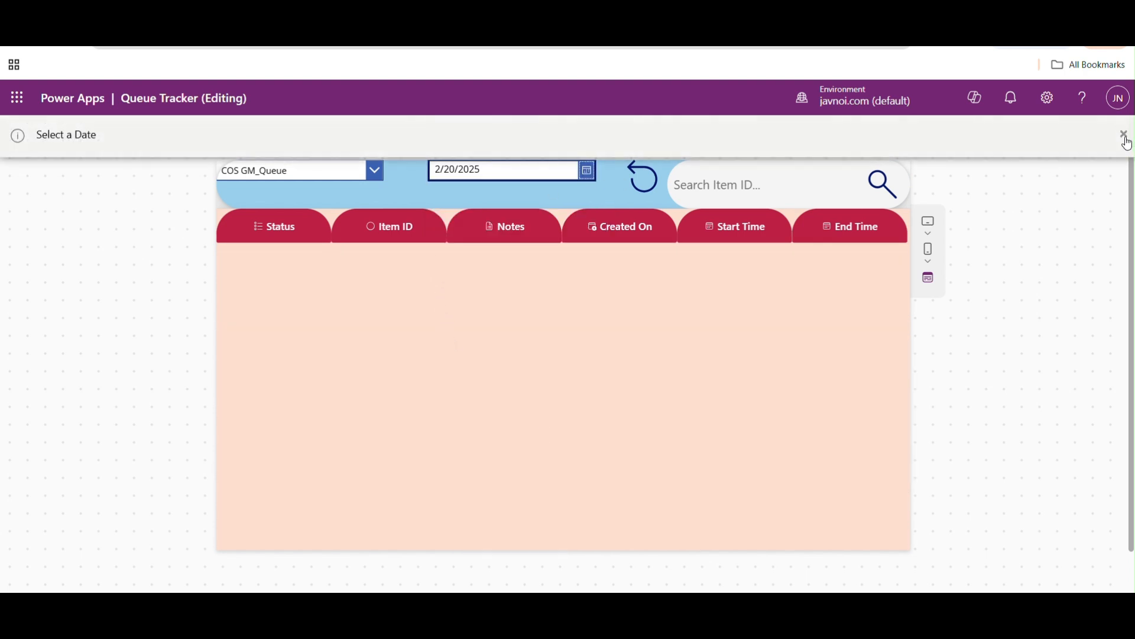
{"action": "left_click", "coordinate": [582, 178]}
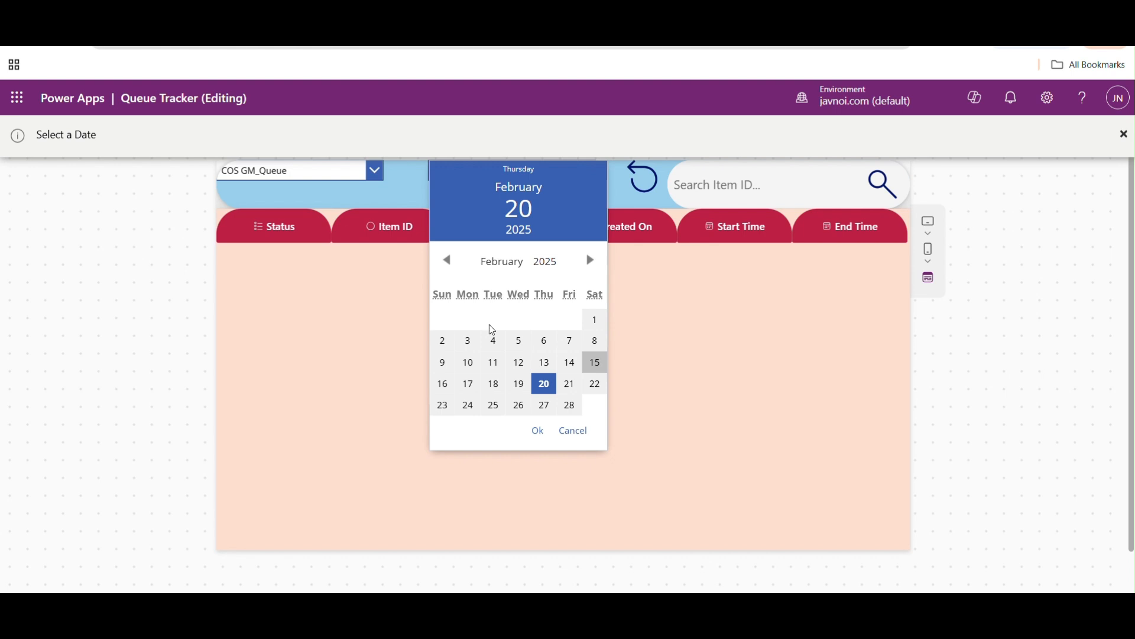
{"action": "left_click", "coordinate": [493, 384]}
{"action": "left_click", "coordinate": [538, 431]}
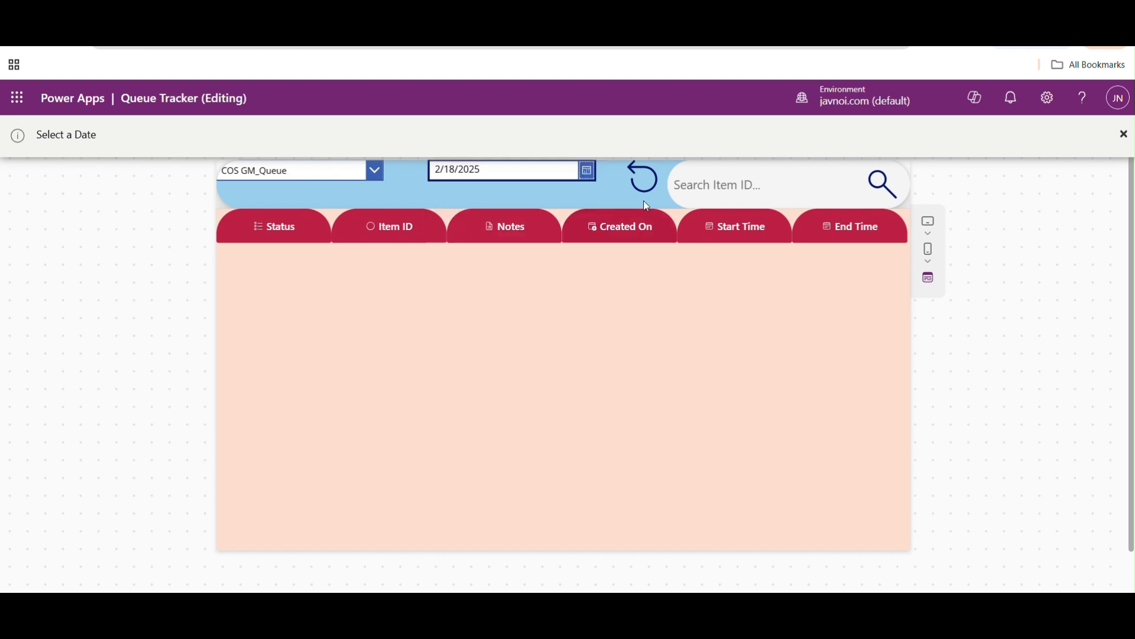
- Reset the date filter with the Reset icon, dismiss the notification and close the preview
{"action": "left_click", "coordinate": [645, 179]}
{"action": "left_click", "coordinate": [1124, 136]}
{"action": "left_click", "coordinate": [1107, 137]}
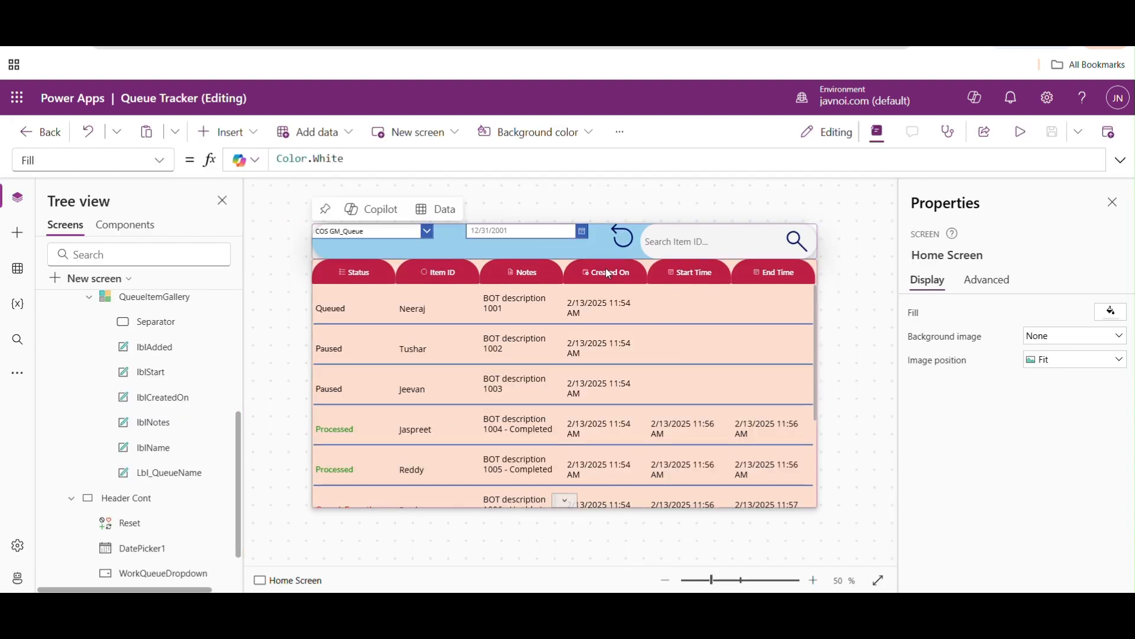
- Review the full Items filter formula of QueueItemGallery and collapse it again
{"action": "left_click", "coordinate": [526, 333]}
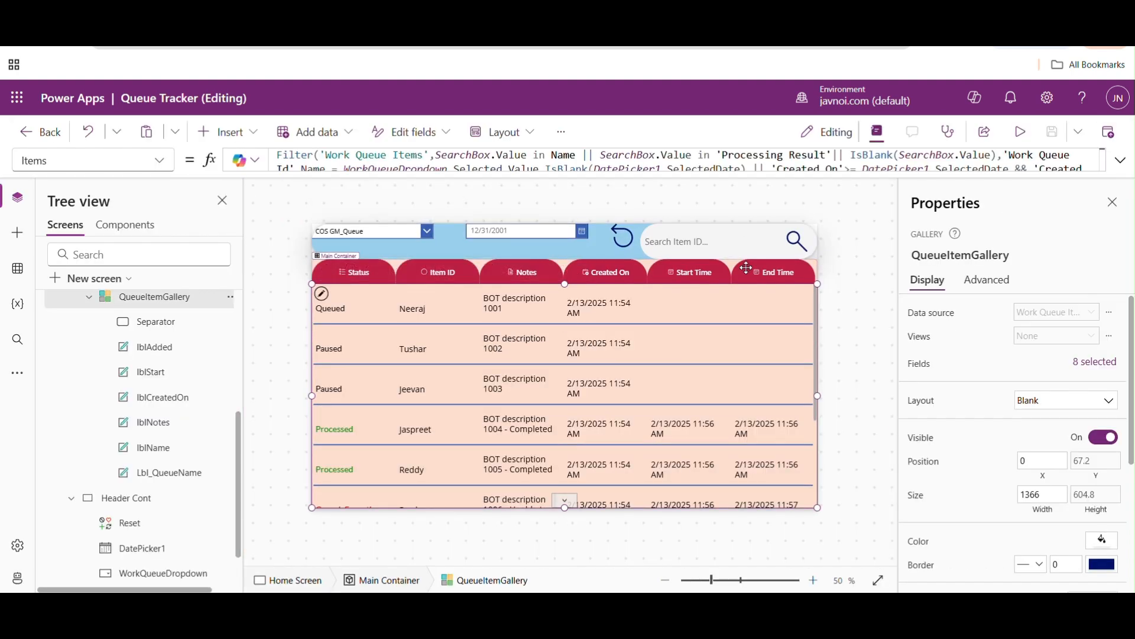
{"action": "left_click", "coordinate": [1120, 161]}
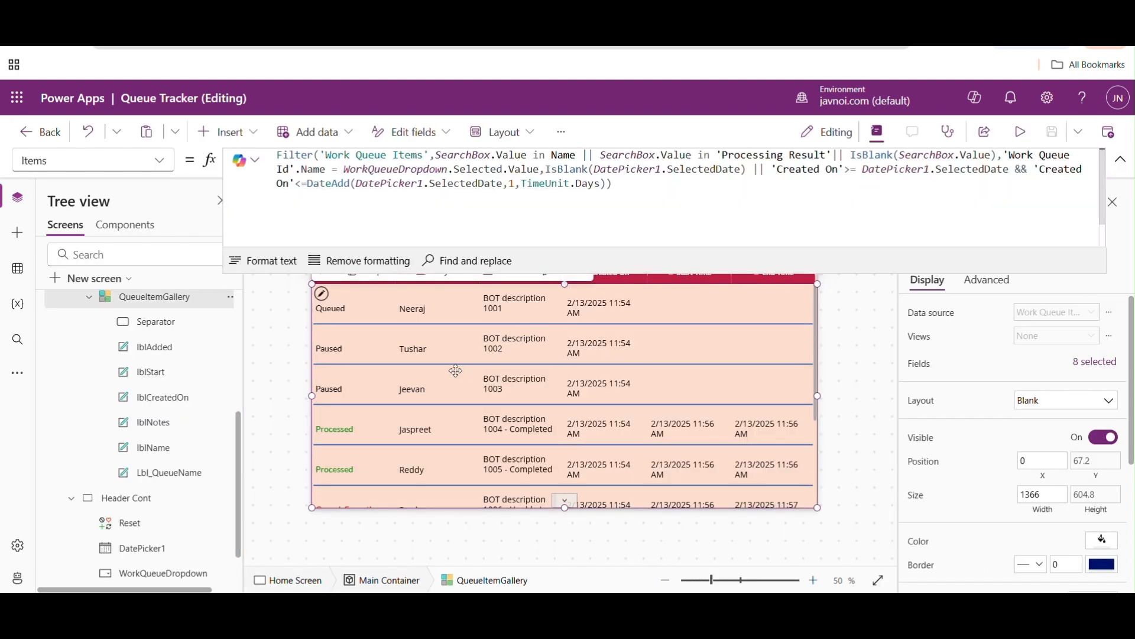
{"action": "left_click", "coordinate": [1120, 159]}
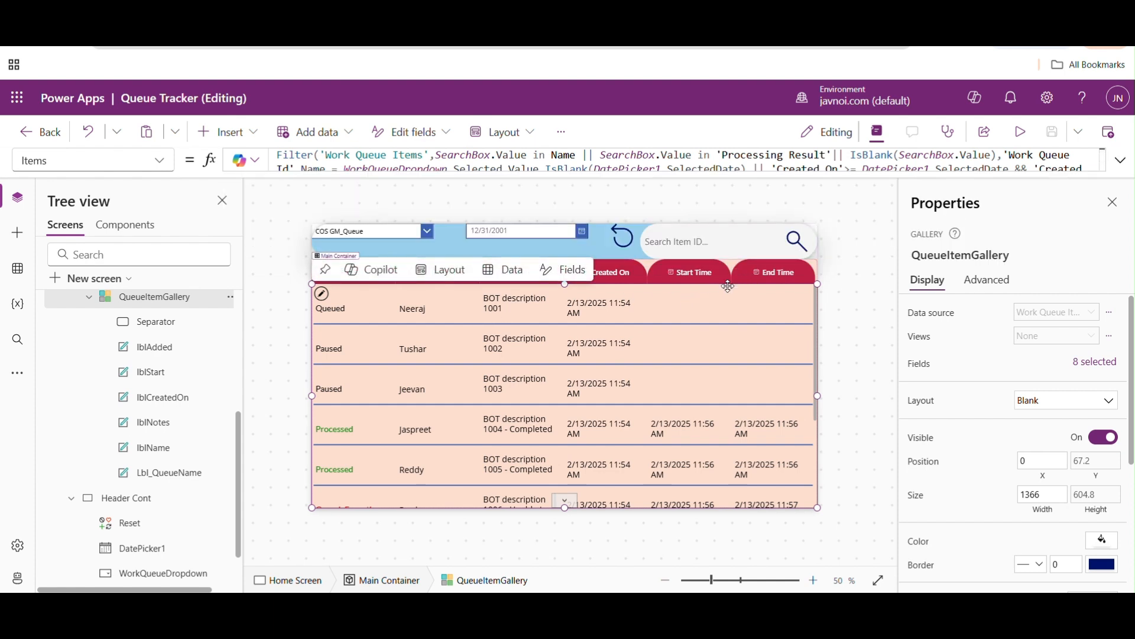